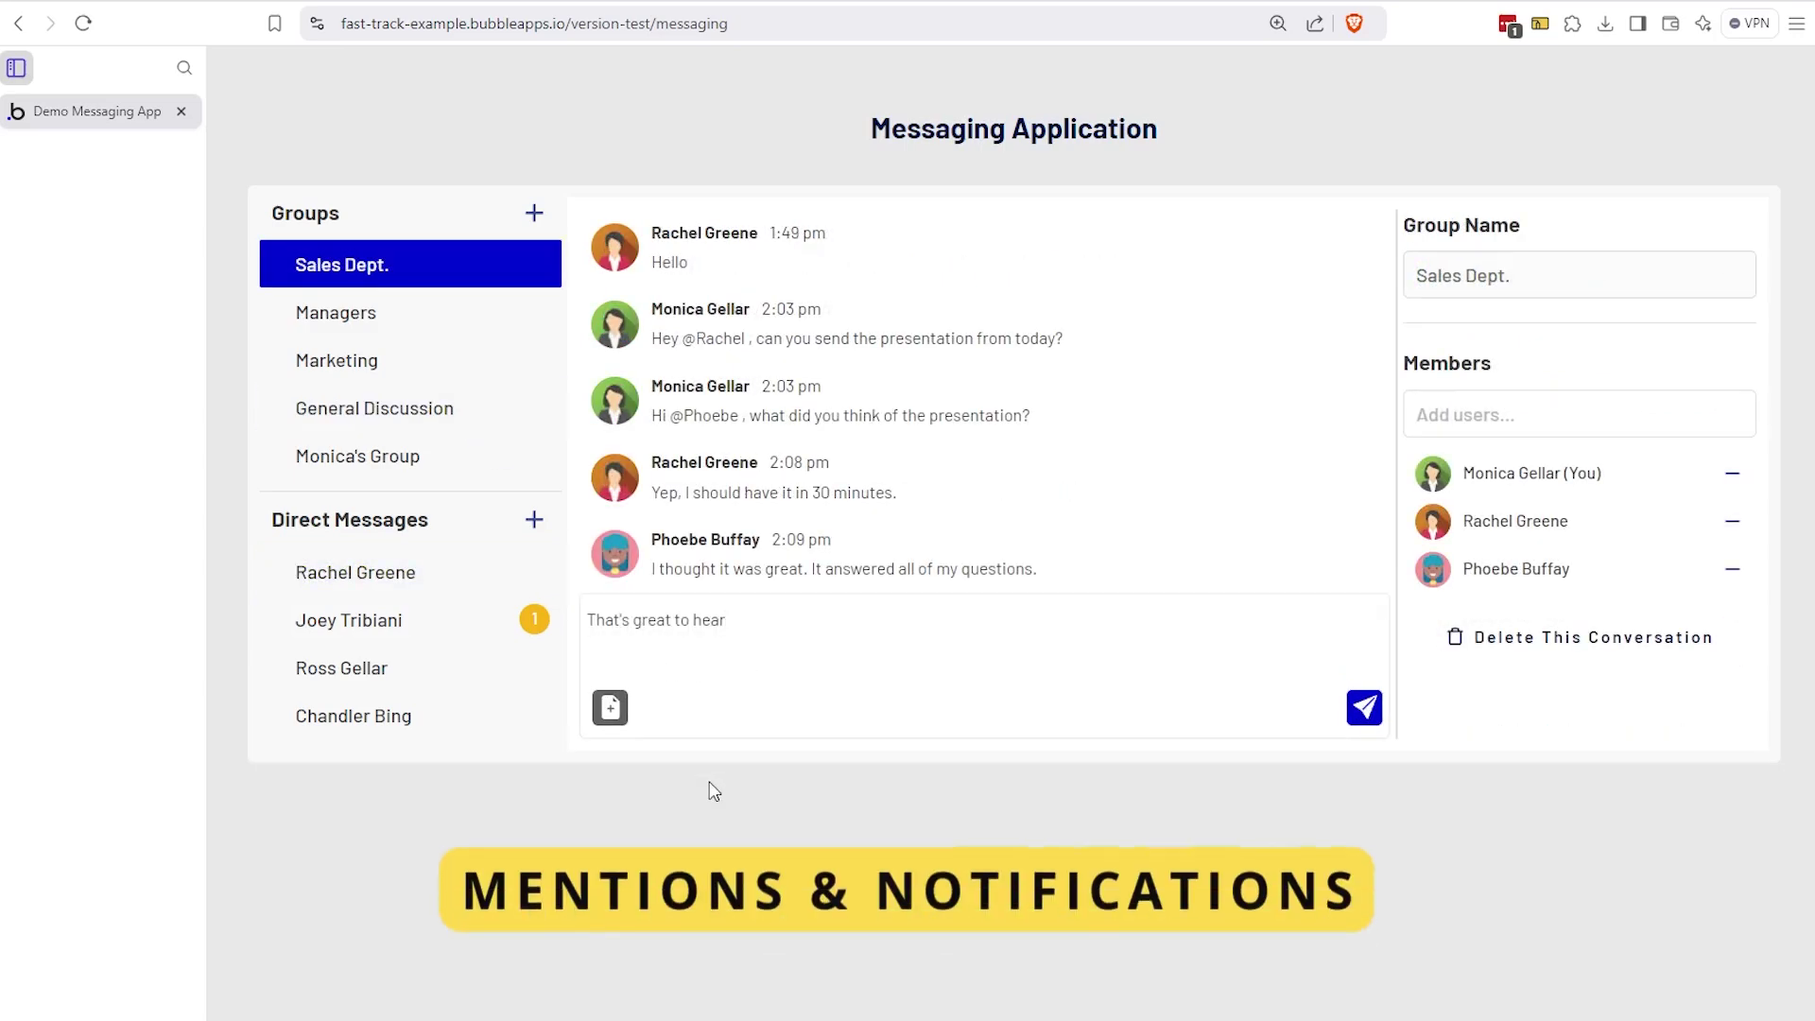
- Append ", @" to the draft message in the Sales Dept. group to start a mention
text(, @)
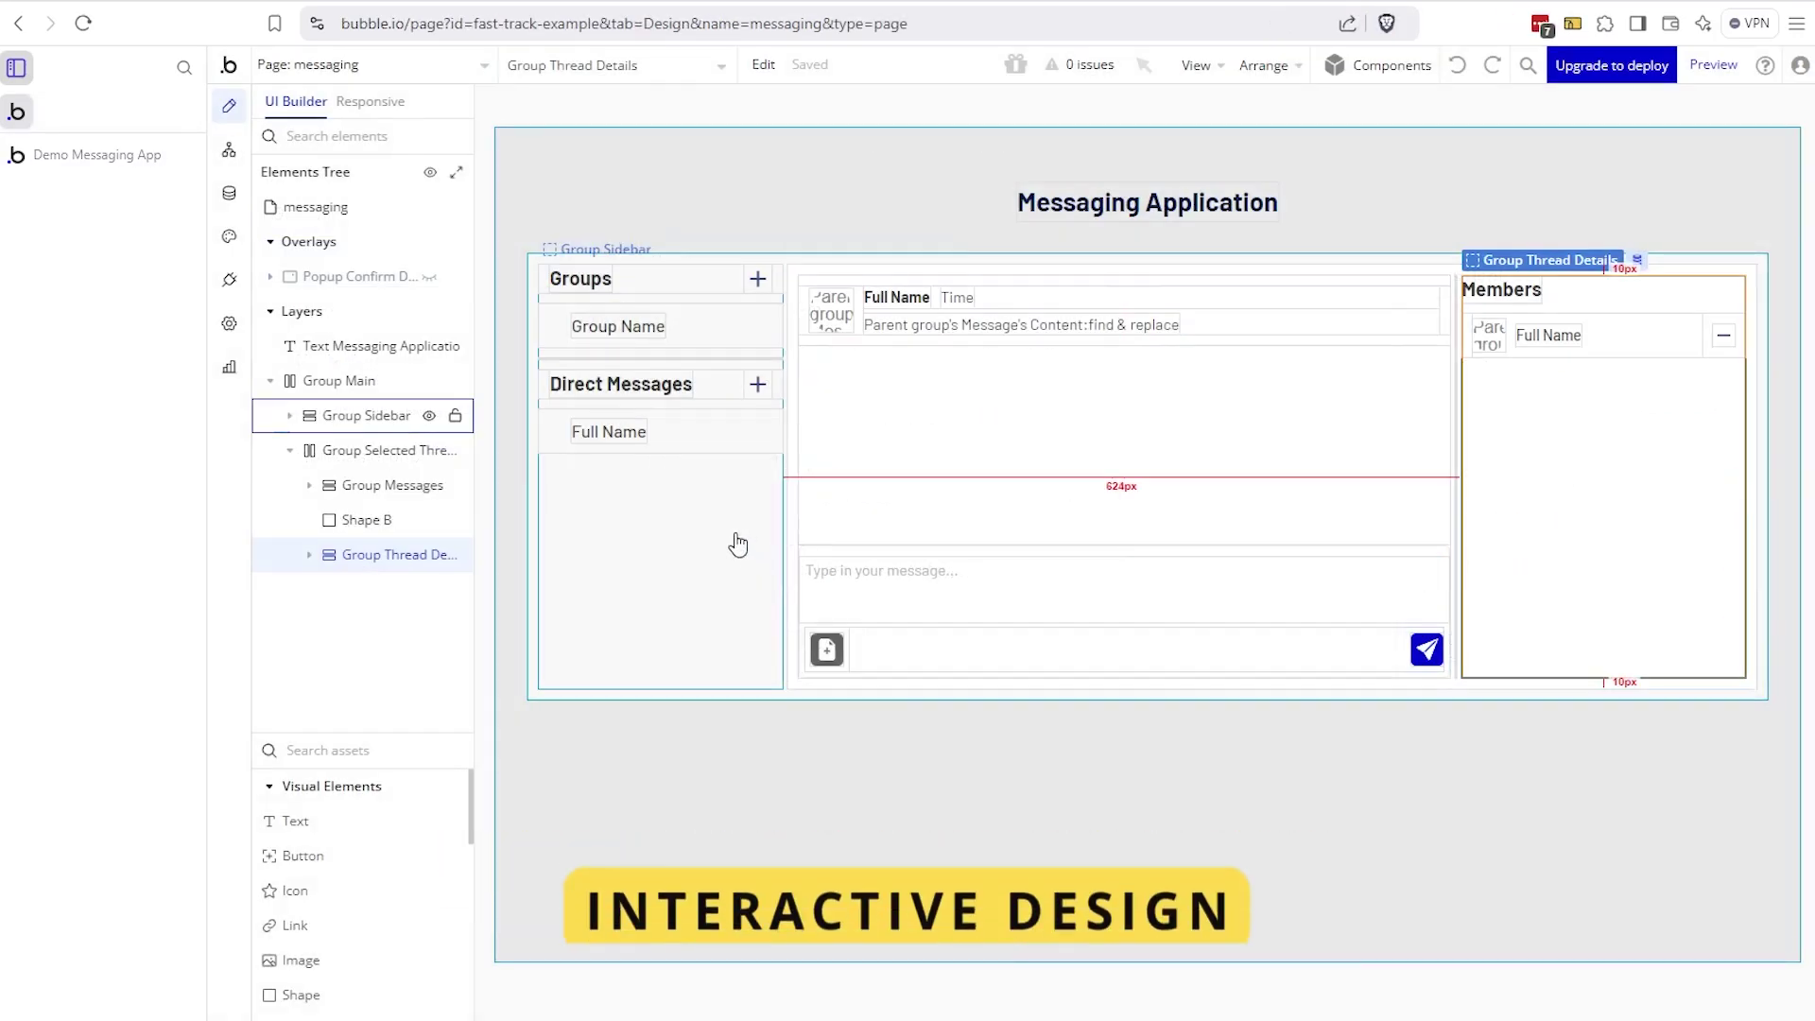
- Open the layout properties of Group Sidebar and toggle the Group Selected Thread branch in the elements tree
double_click(733, 535)
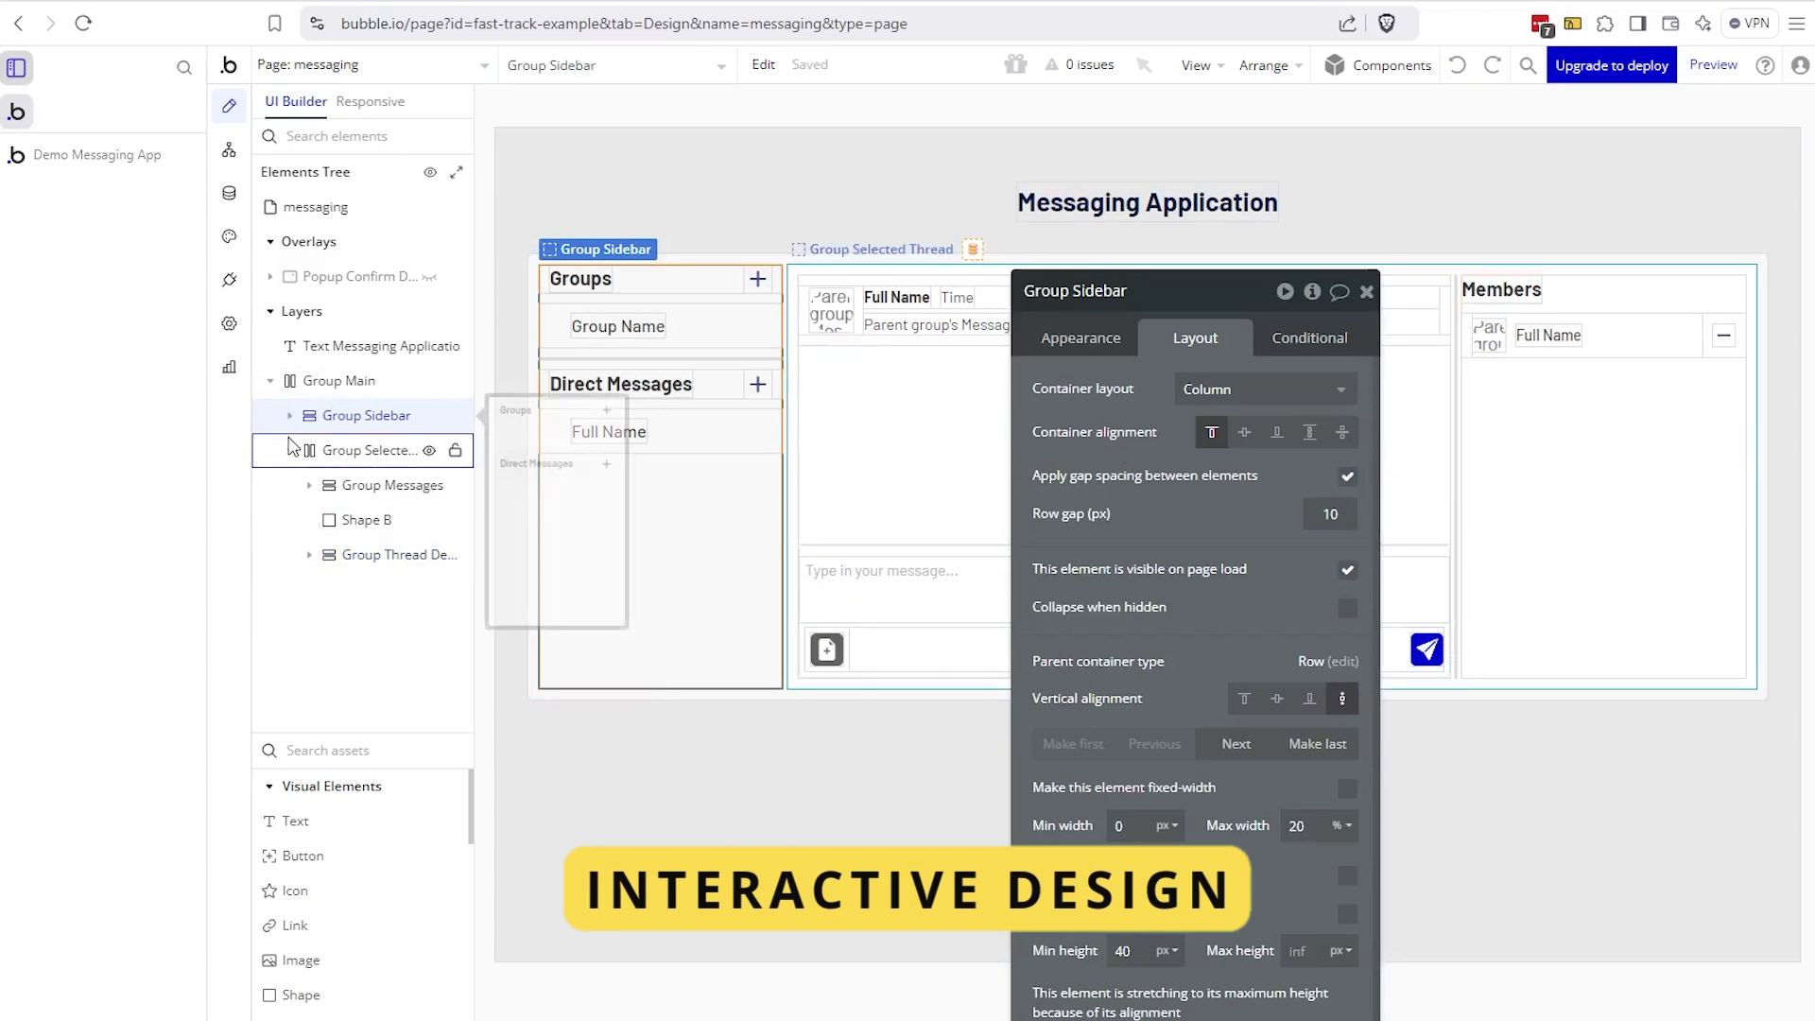
click(301, 452)
click(289, 451)
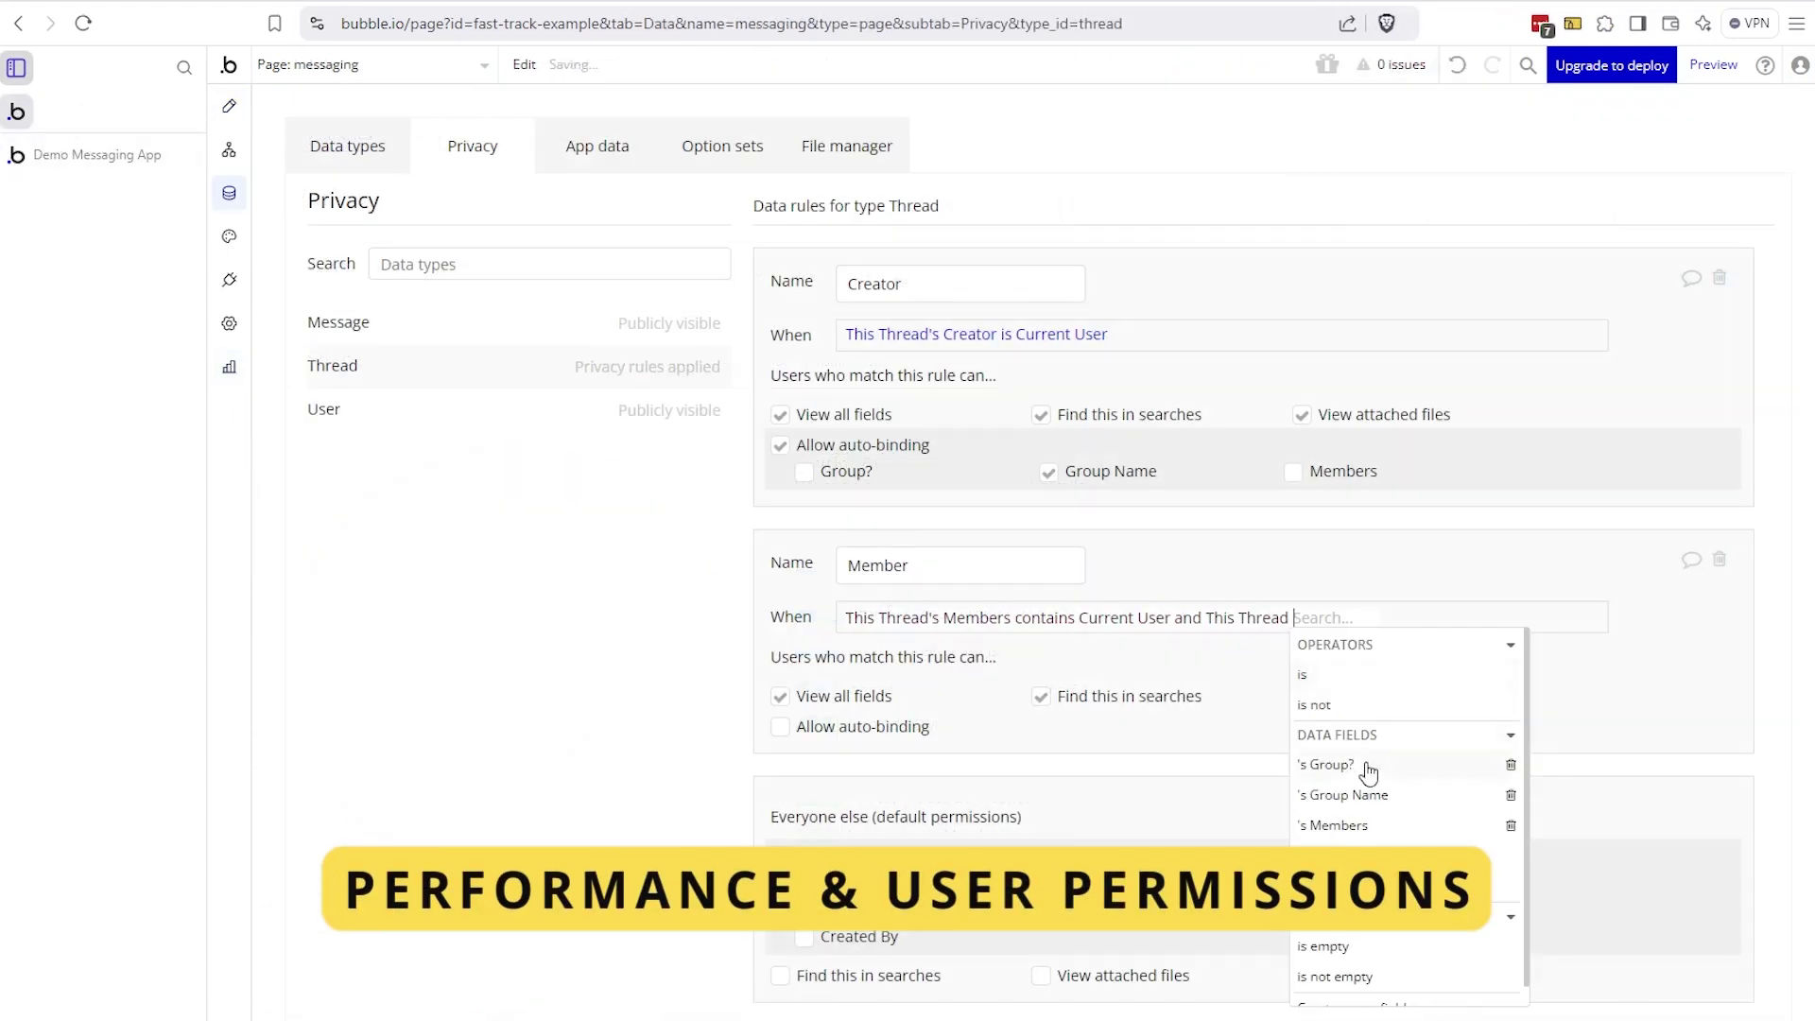
- Add the Thread's Group? field to the condition of the Member privacy rule
click(1367, 767)
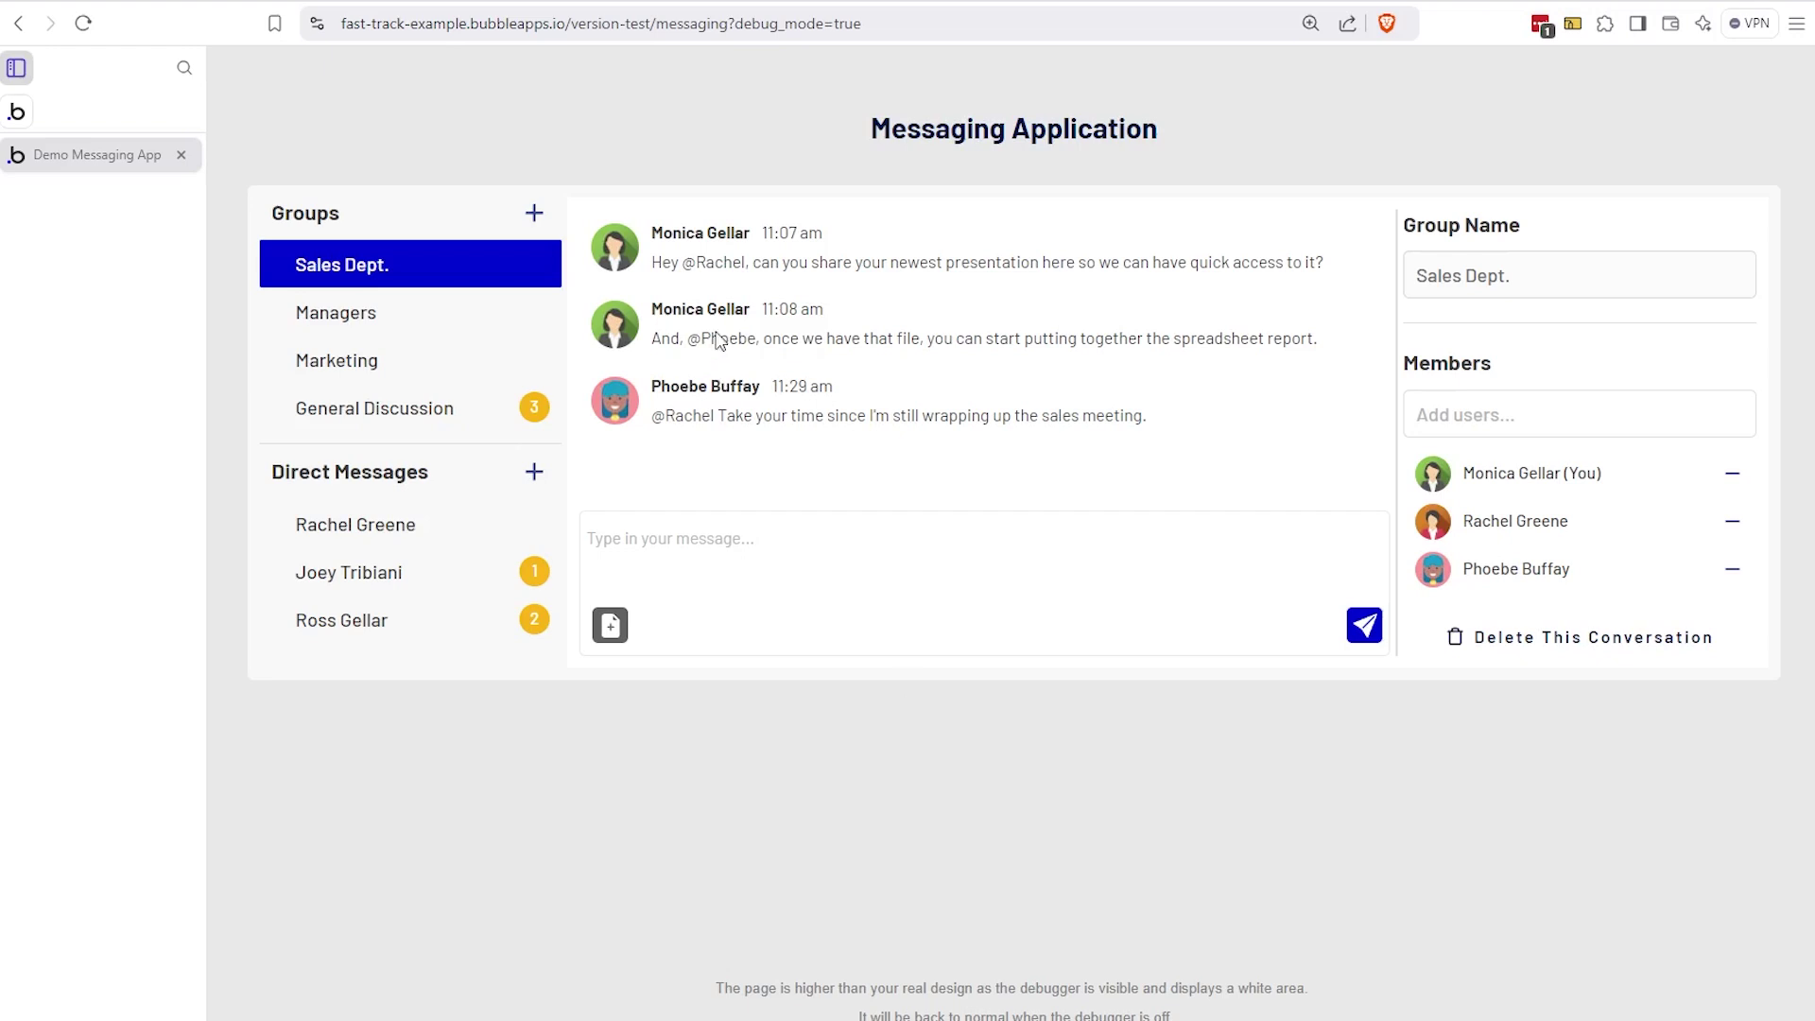
- Look at the Sales Dept. messages, the General Discussion group and the last direct message conversation
drag(657, 232, 717, 233)
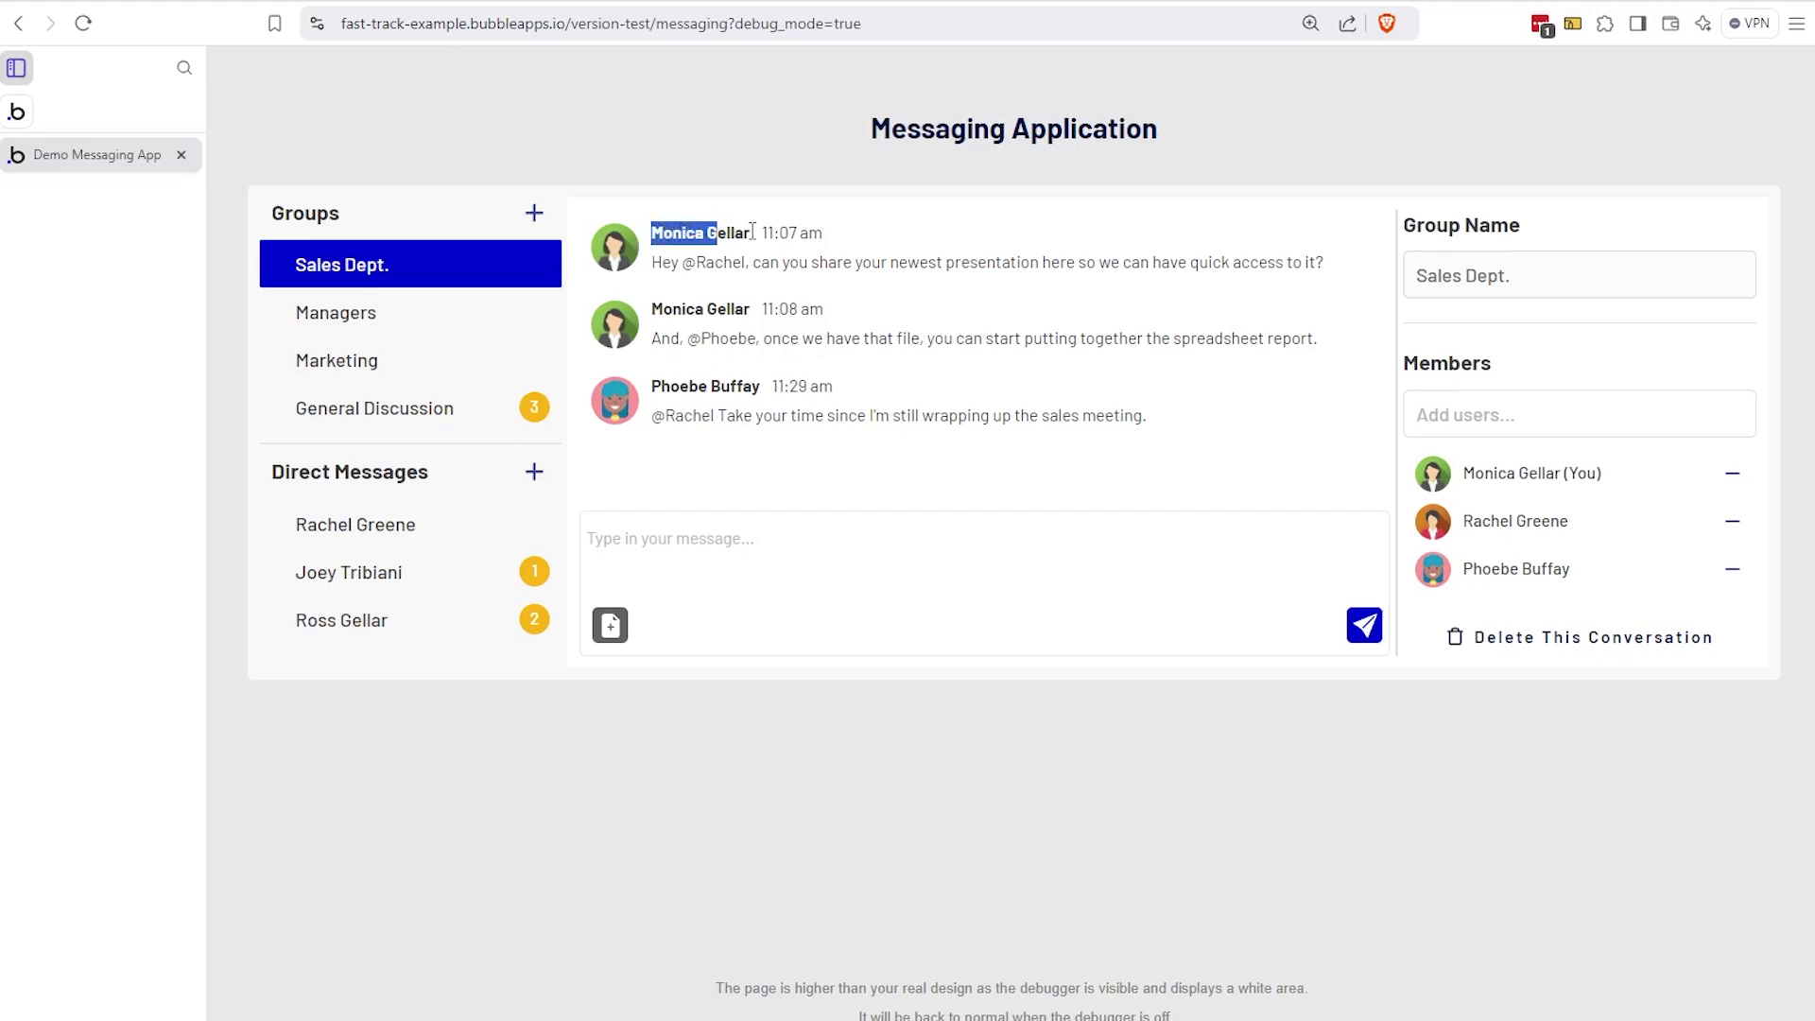
click(755, 236)
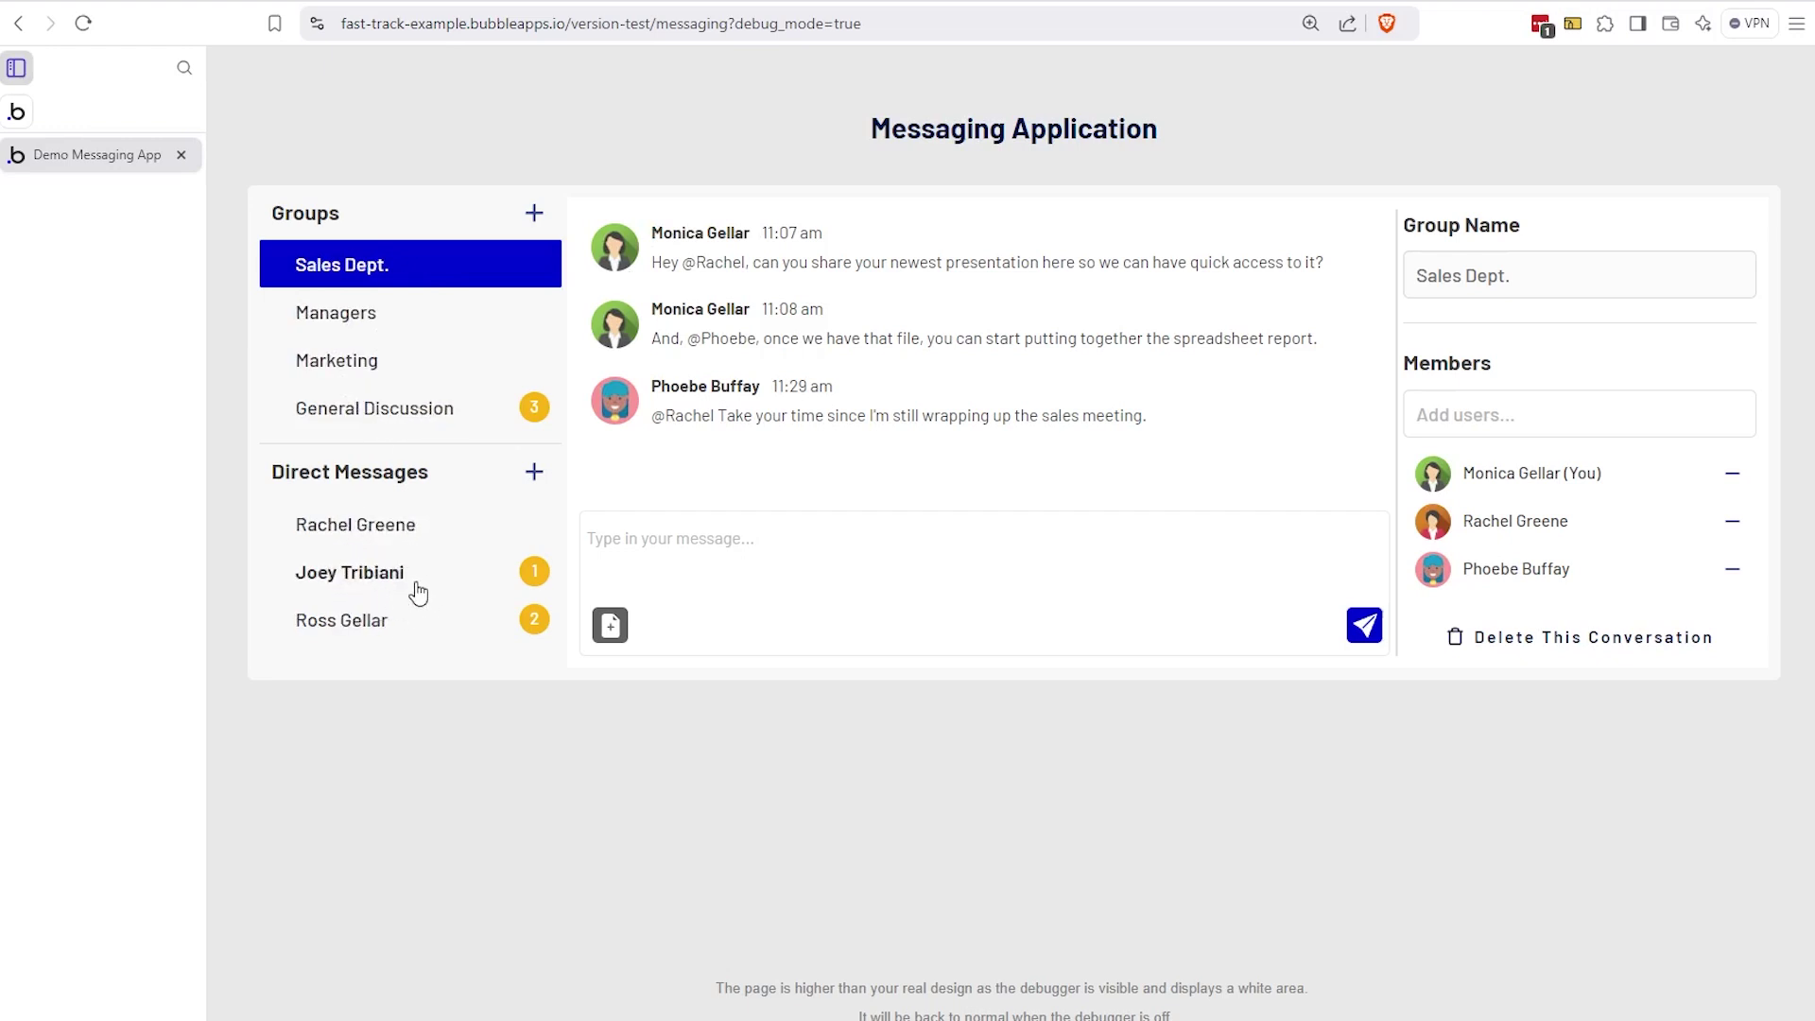
click(371, 421)
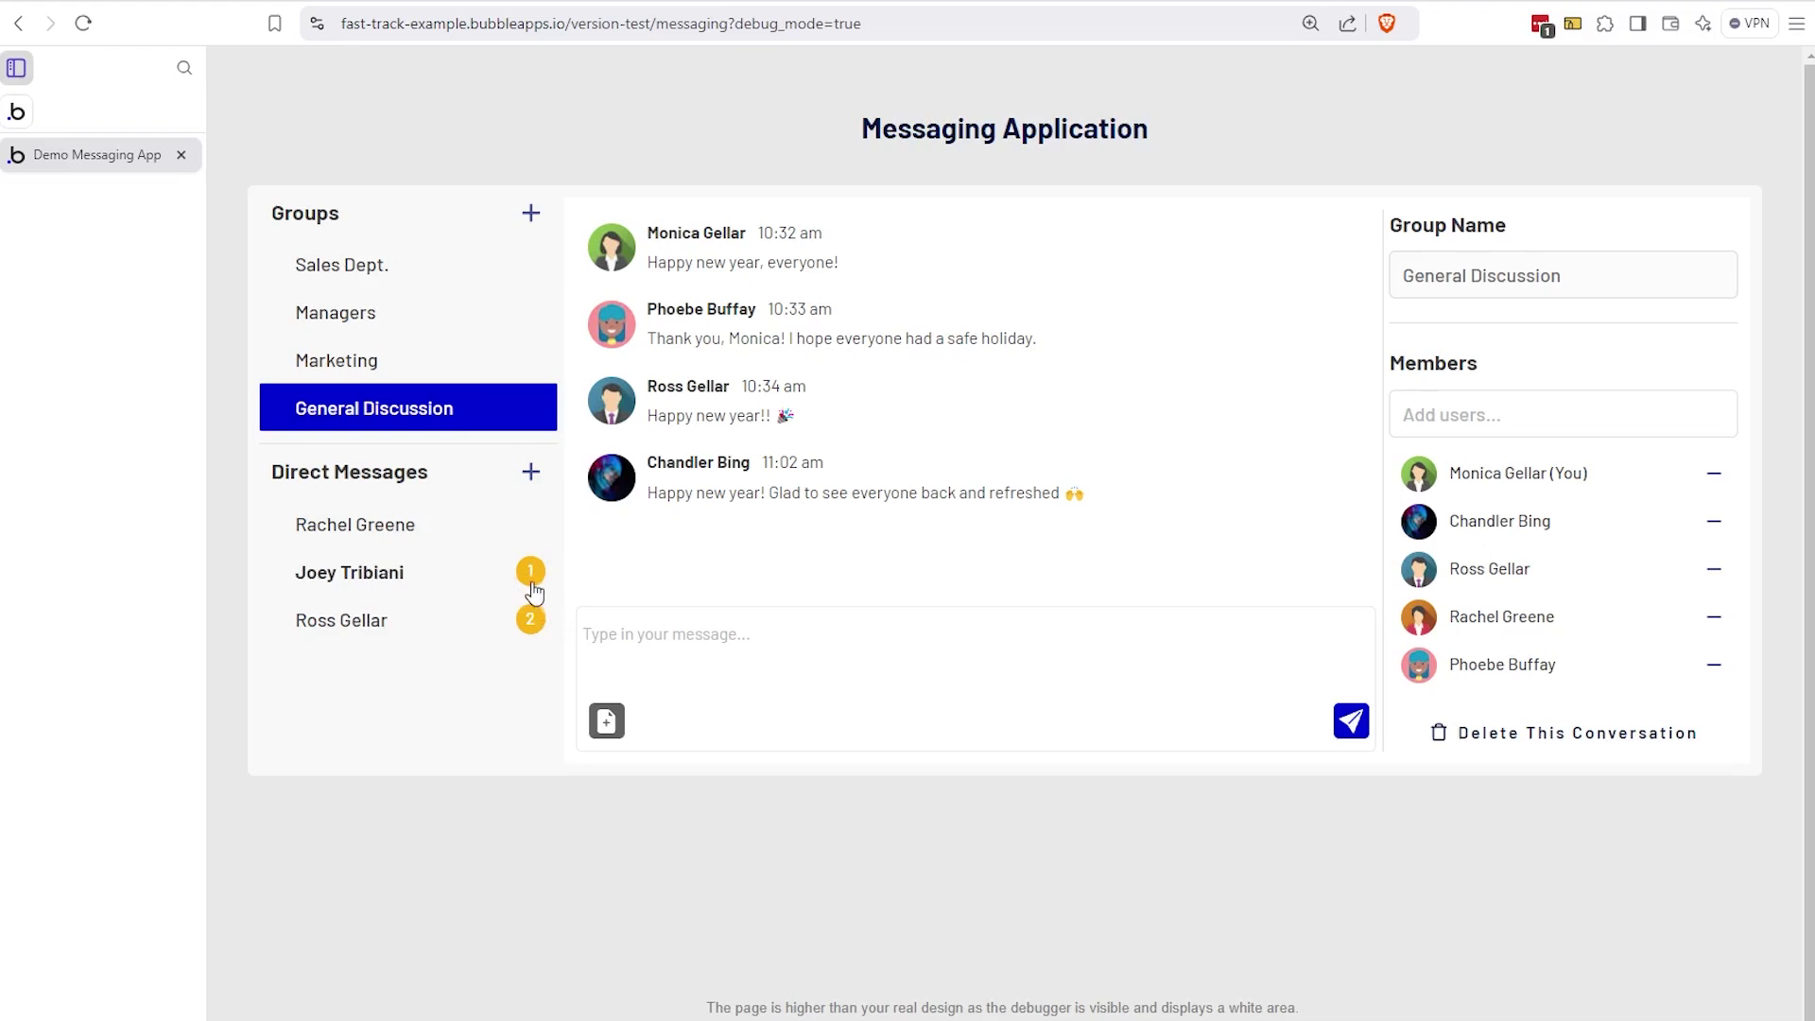
click(461, 631)
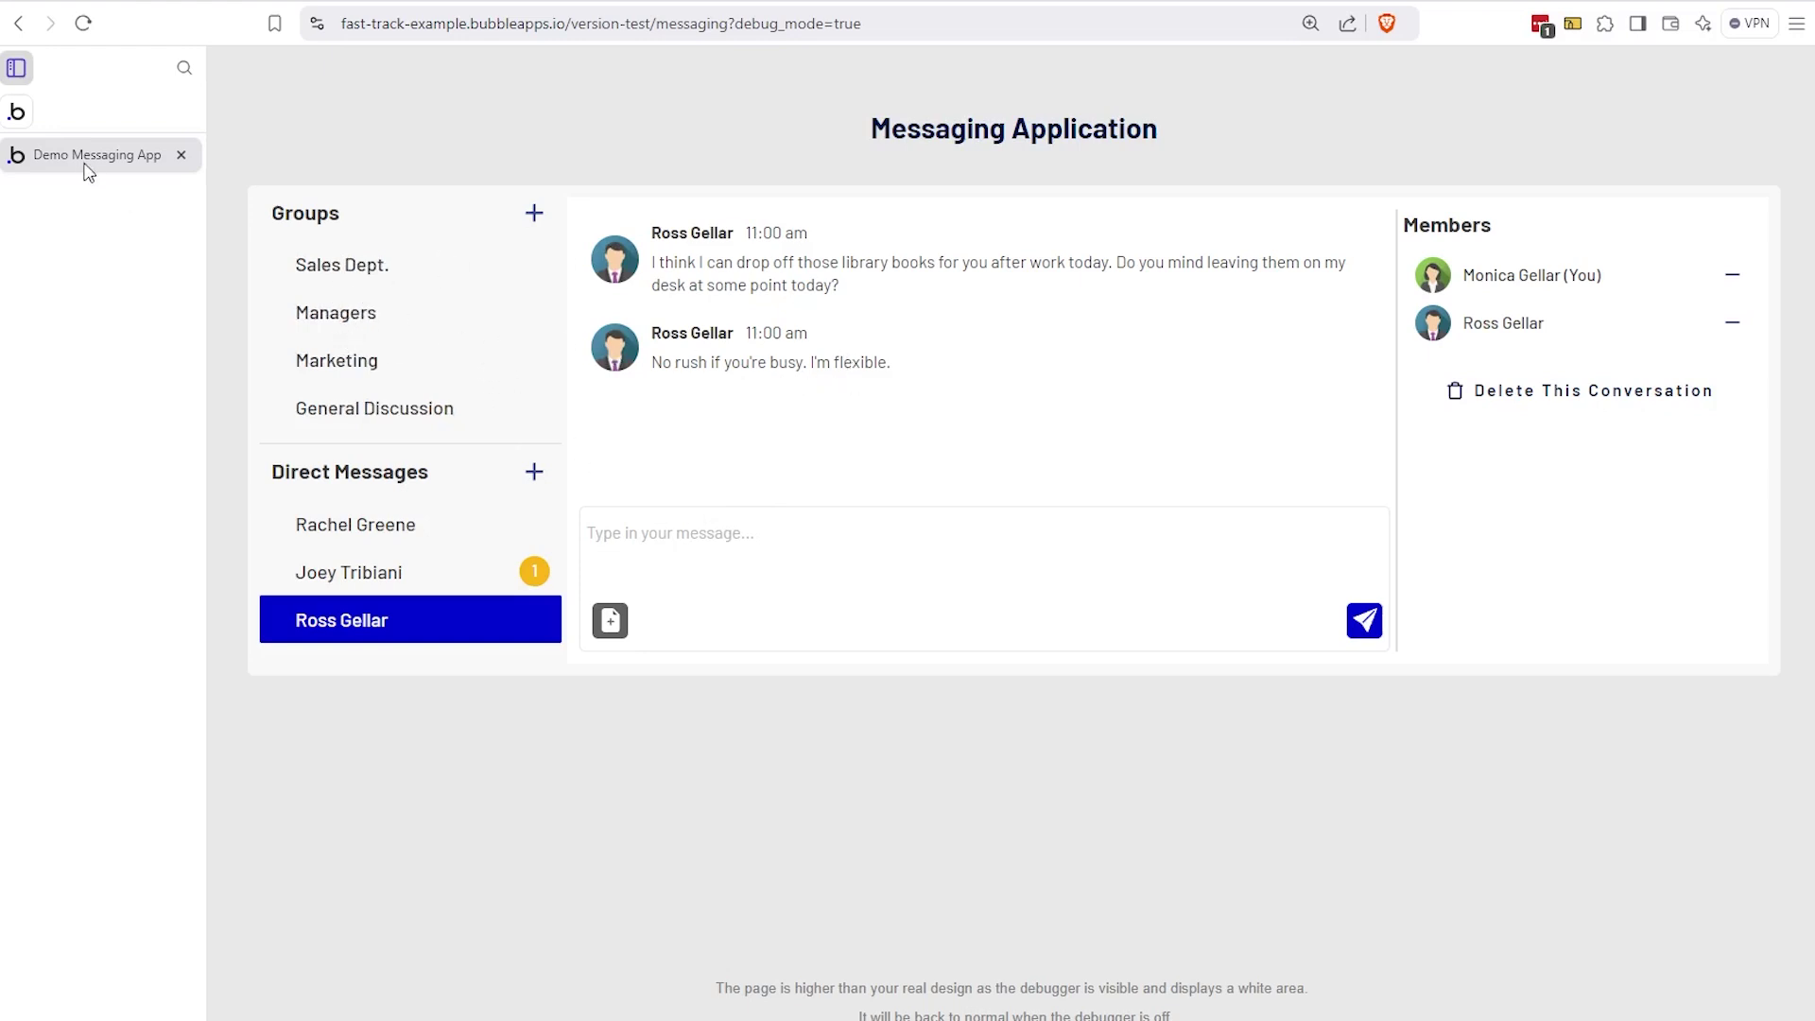
- Switch to the Bubble editor and examine the Members and Group? fields of the Thread data type
click(29, 114)
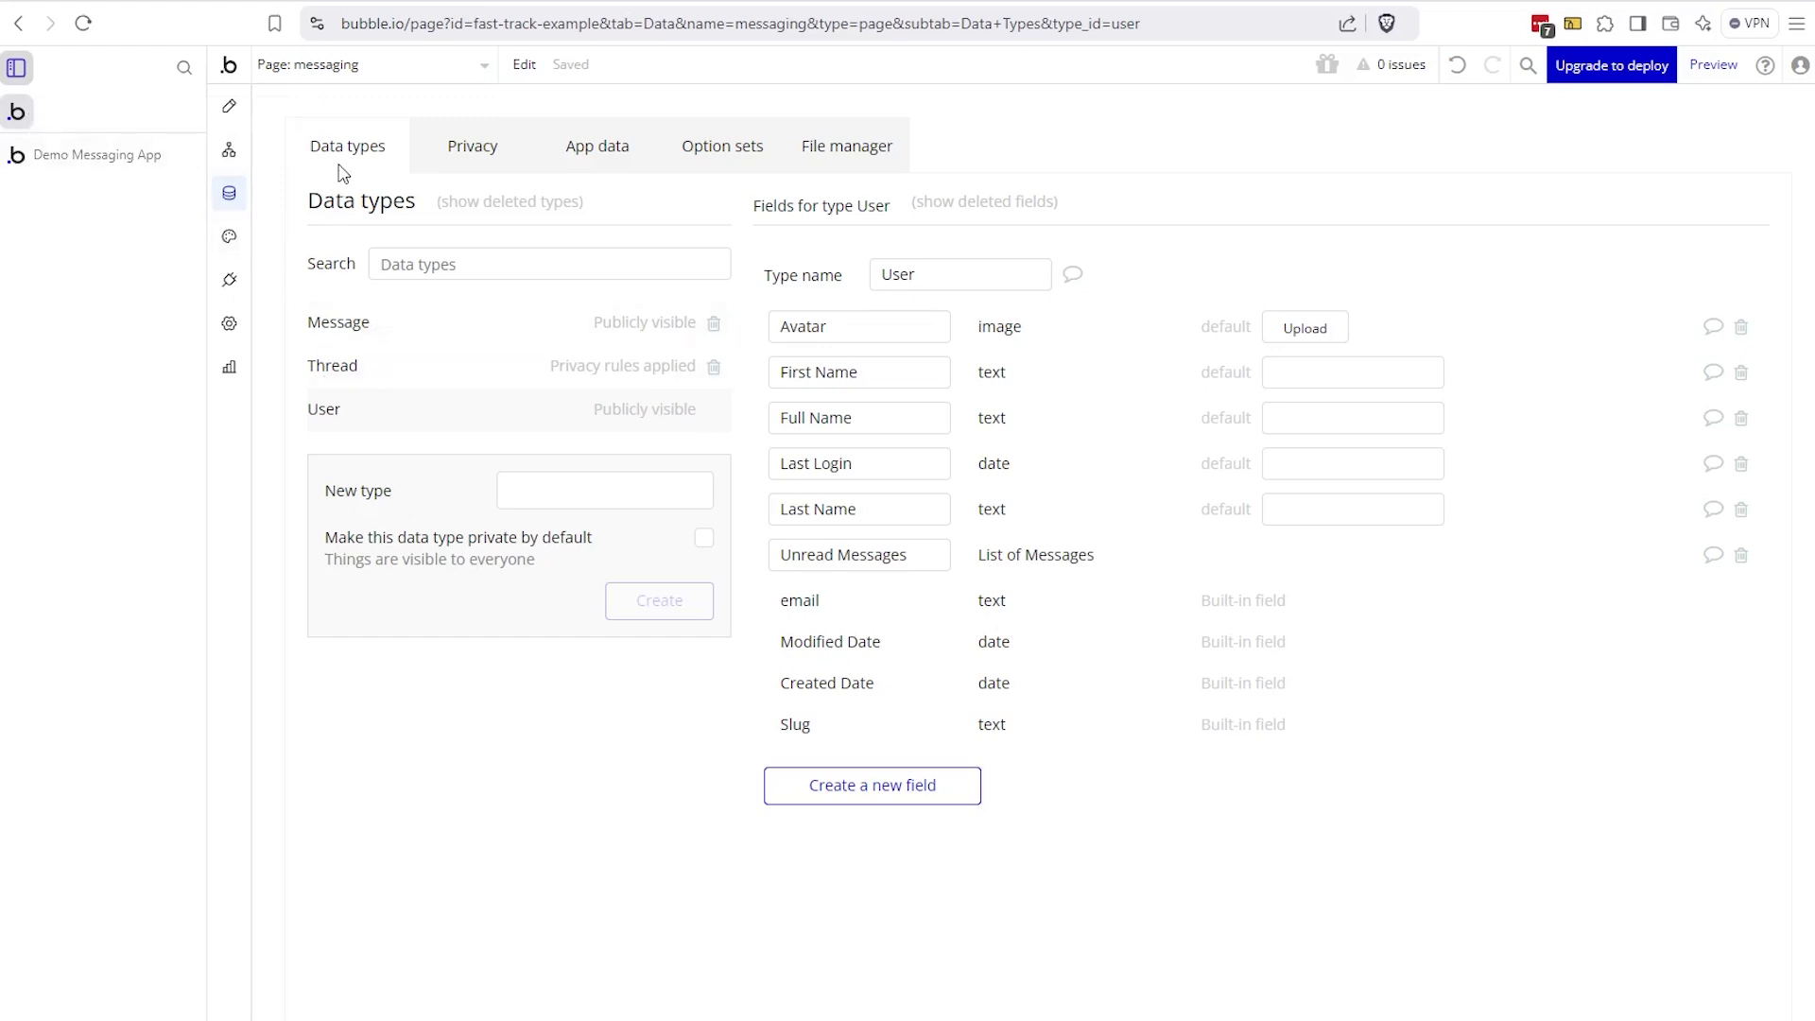
click(426, 366)
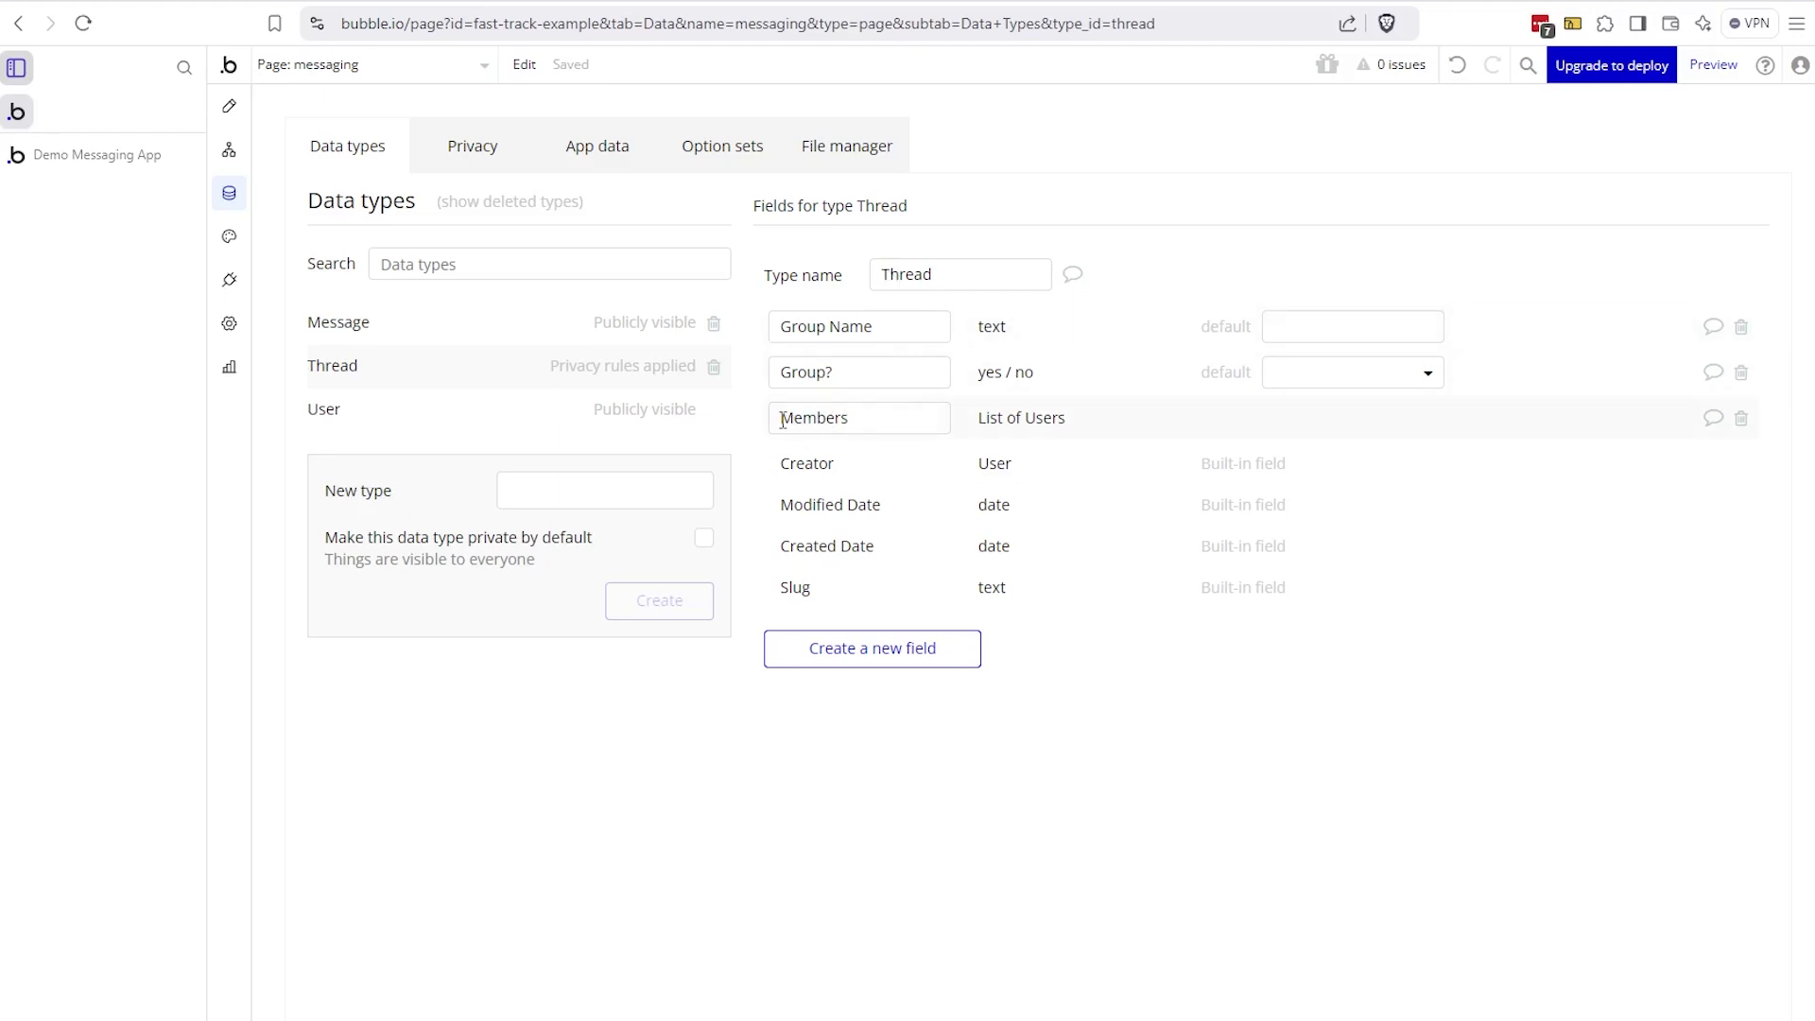
drag(783, 420, 868, 420)
click(983, 452)
click(850, 369)
key(ctrl+a)
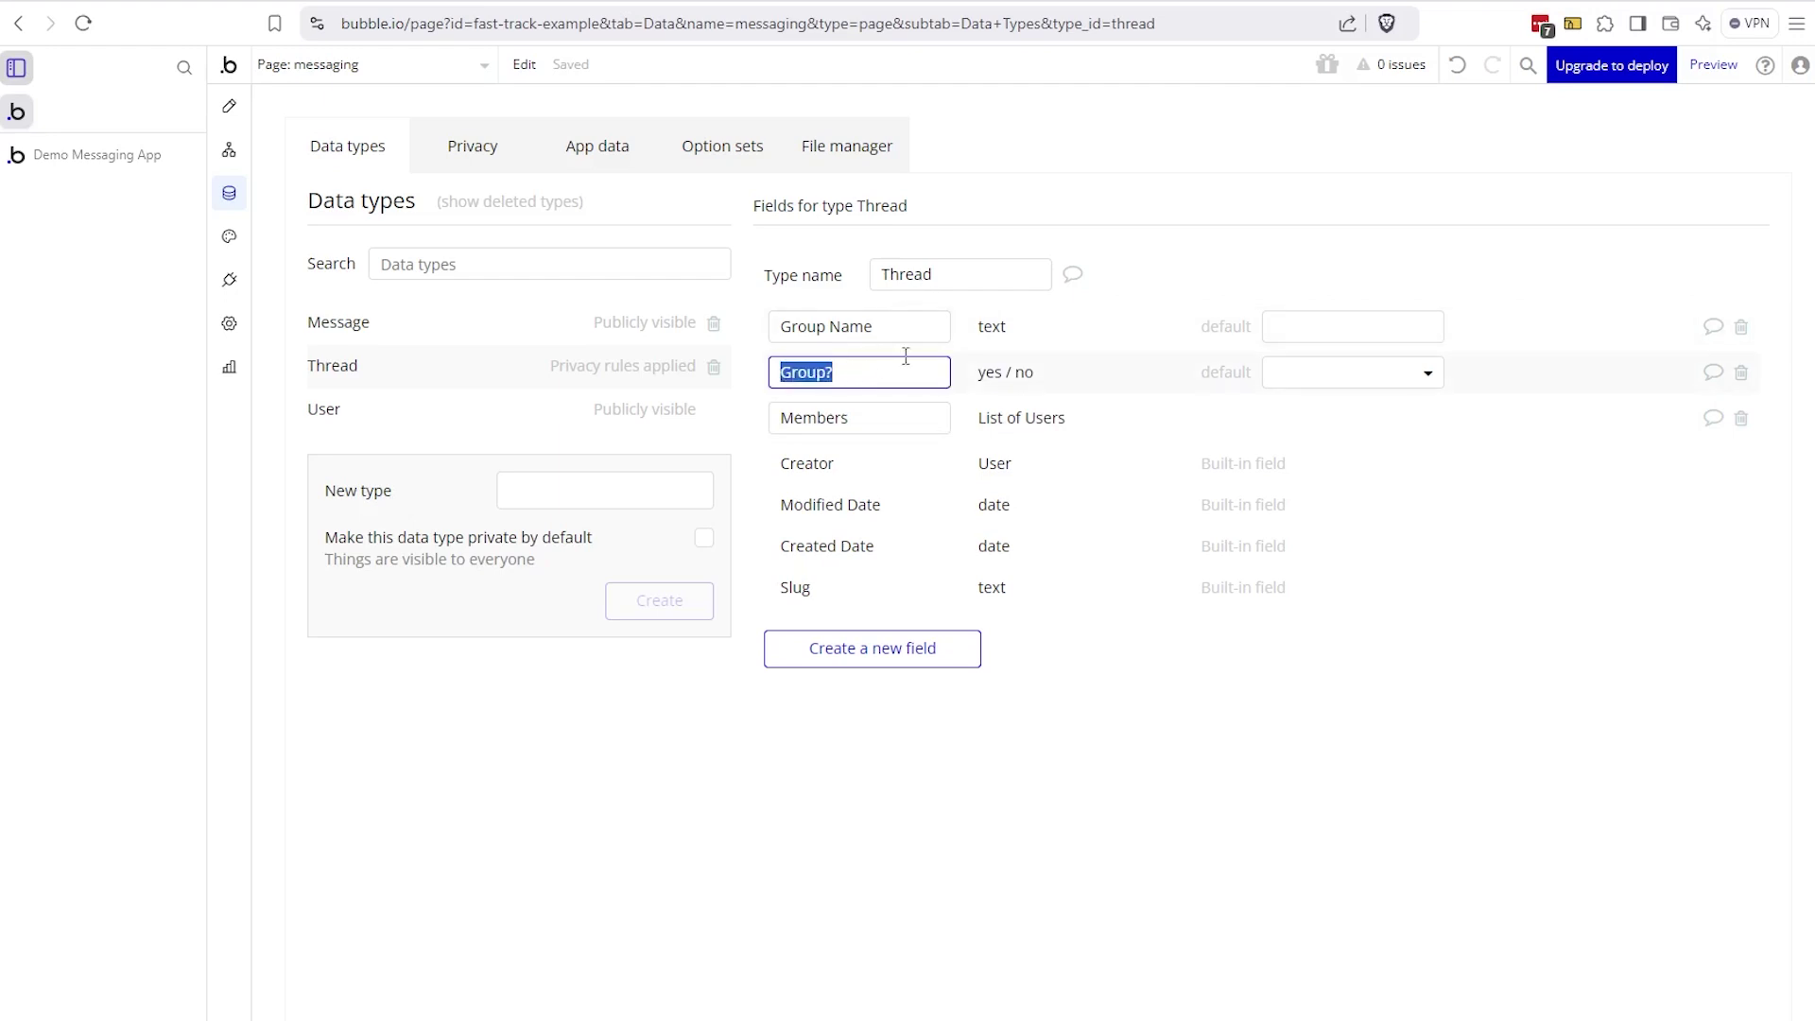
- Check the direct message conversation in the messaging app, and examine the Thread type's Group Name field in the Bubble editor
click(134, 167)
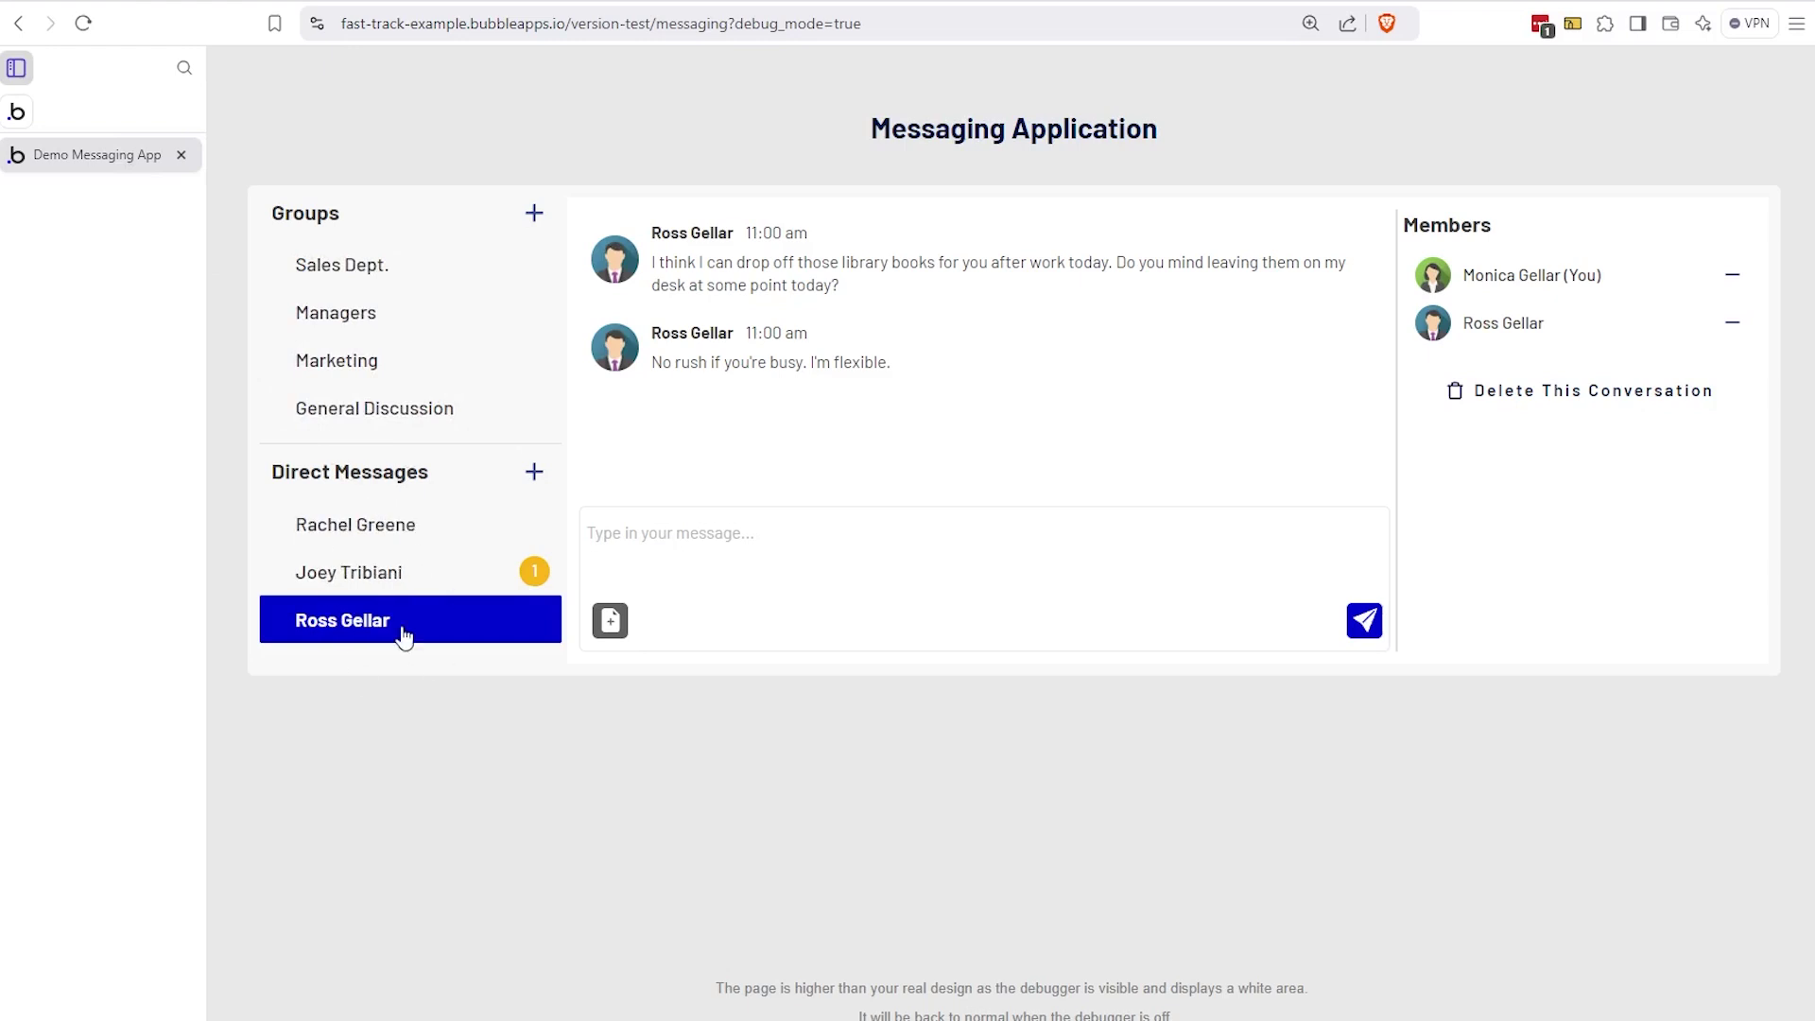
click(17, 113)
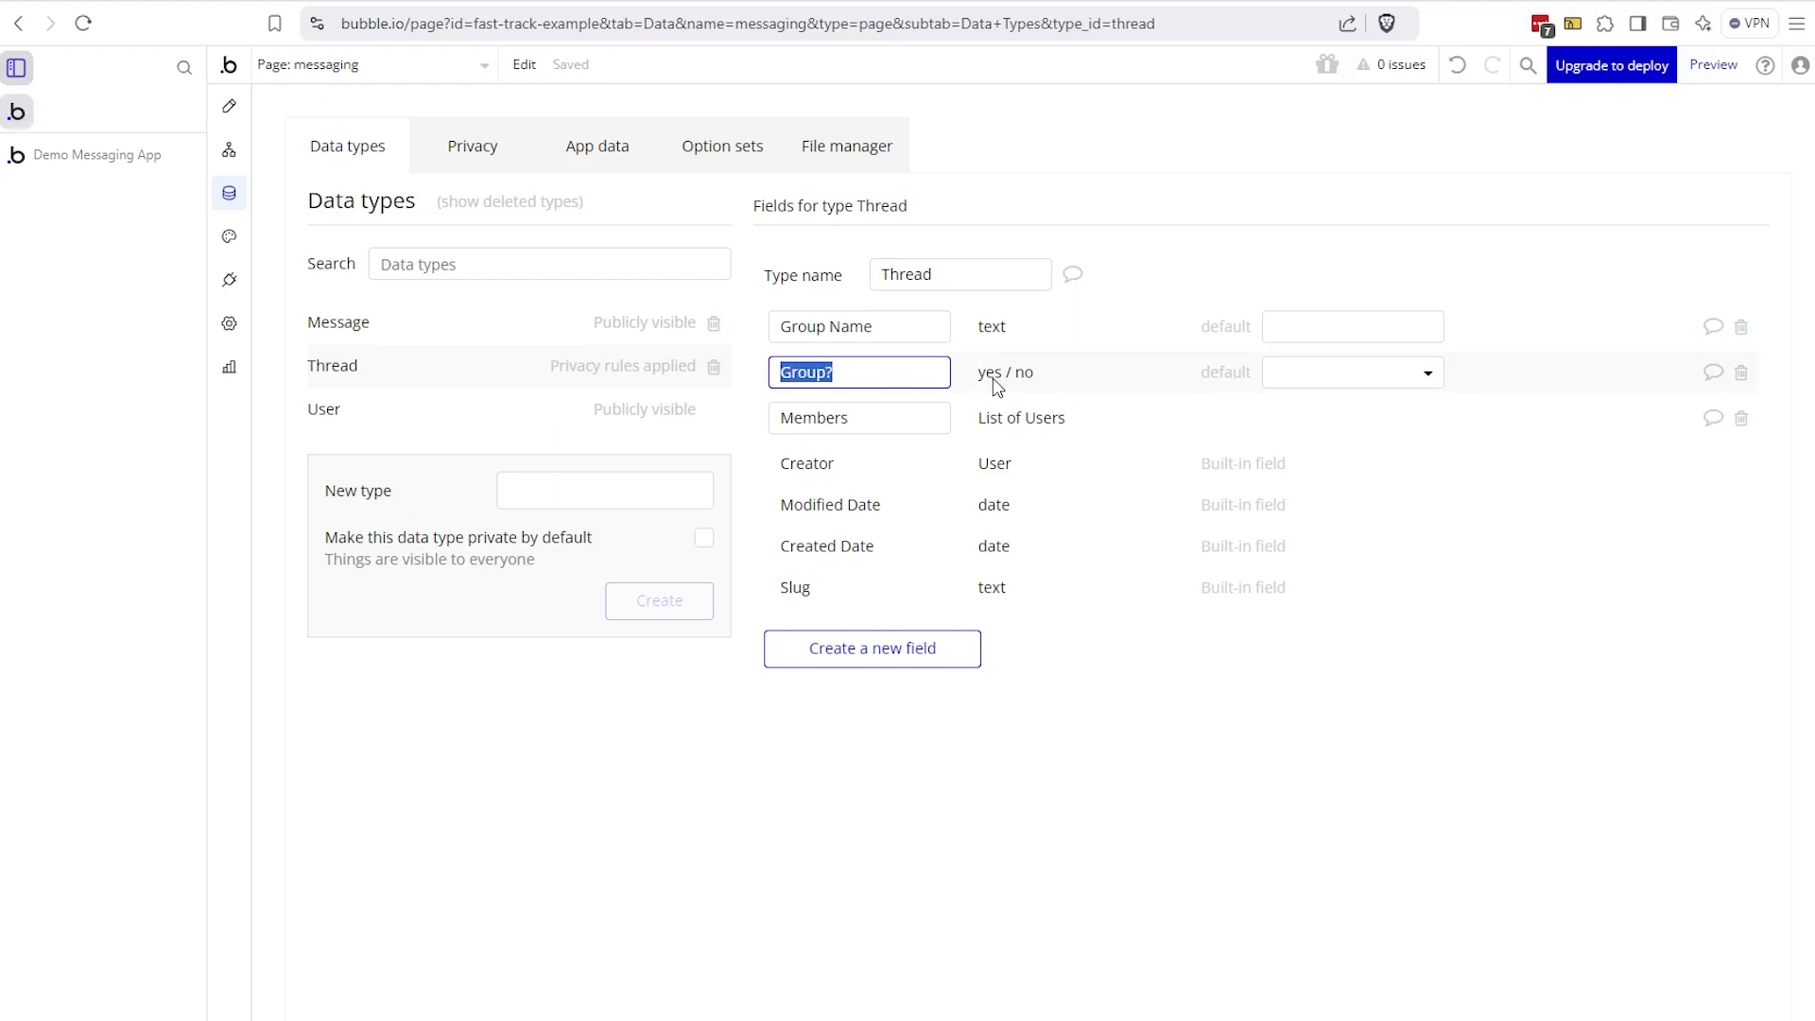
double_click(899, 337)
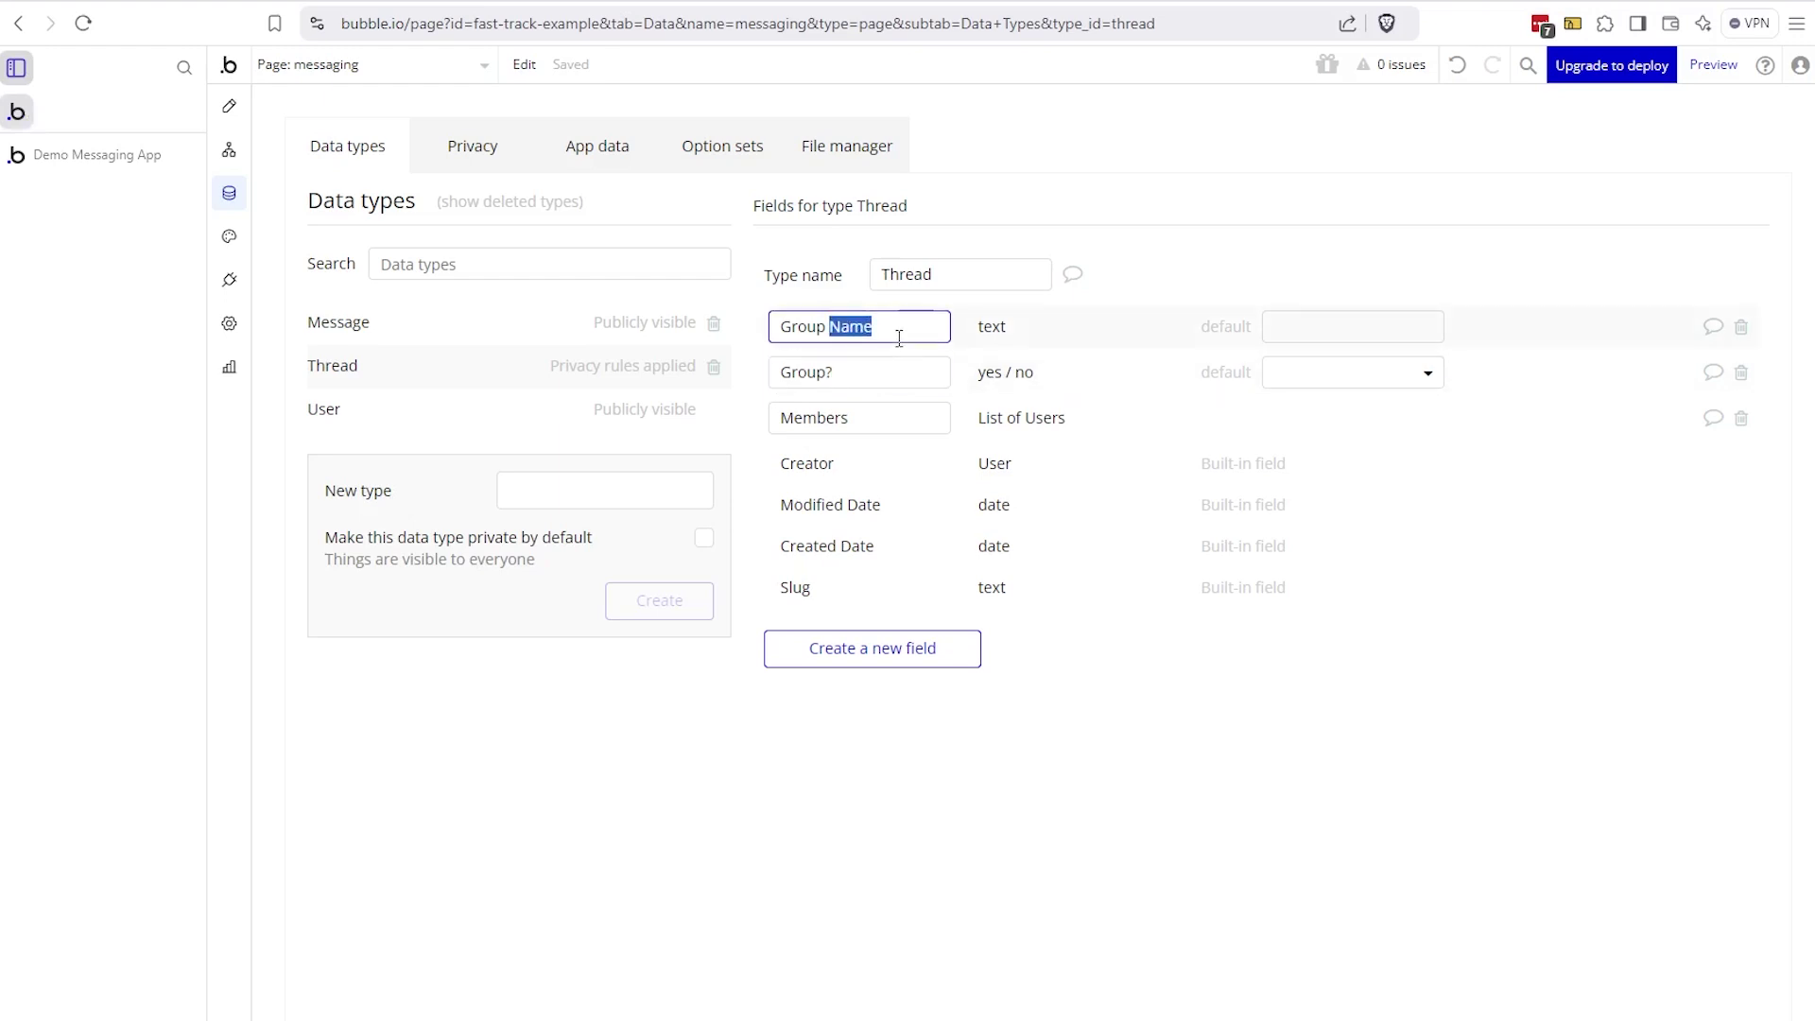
click(899, 338)
- Switch to the messaging app and view the Sales Dept., Managers and Marketing groups with their group names
click(124, 162)
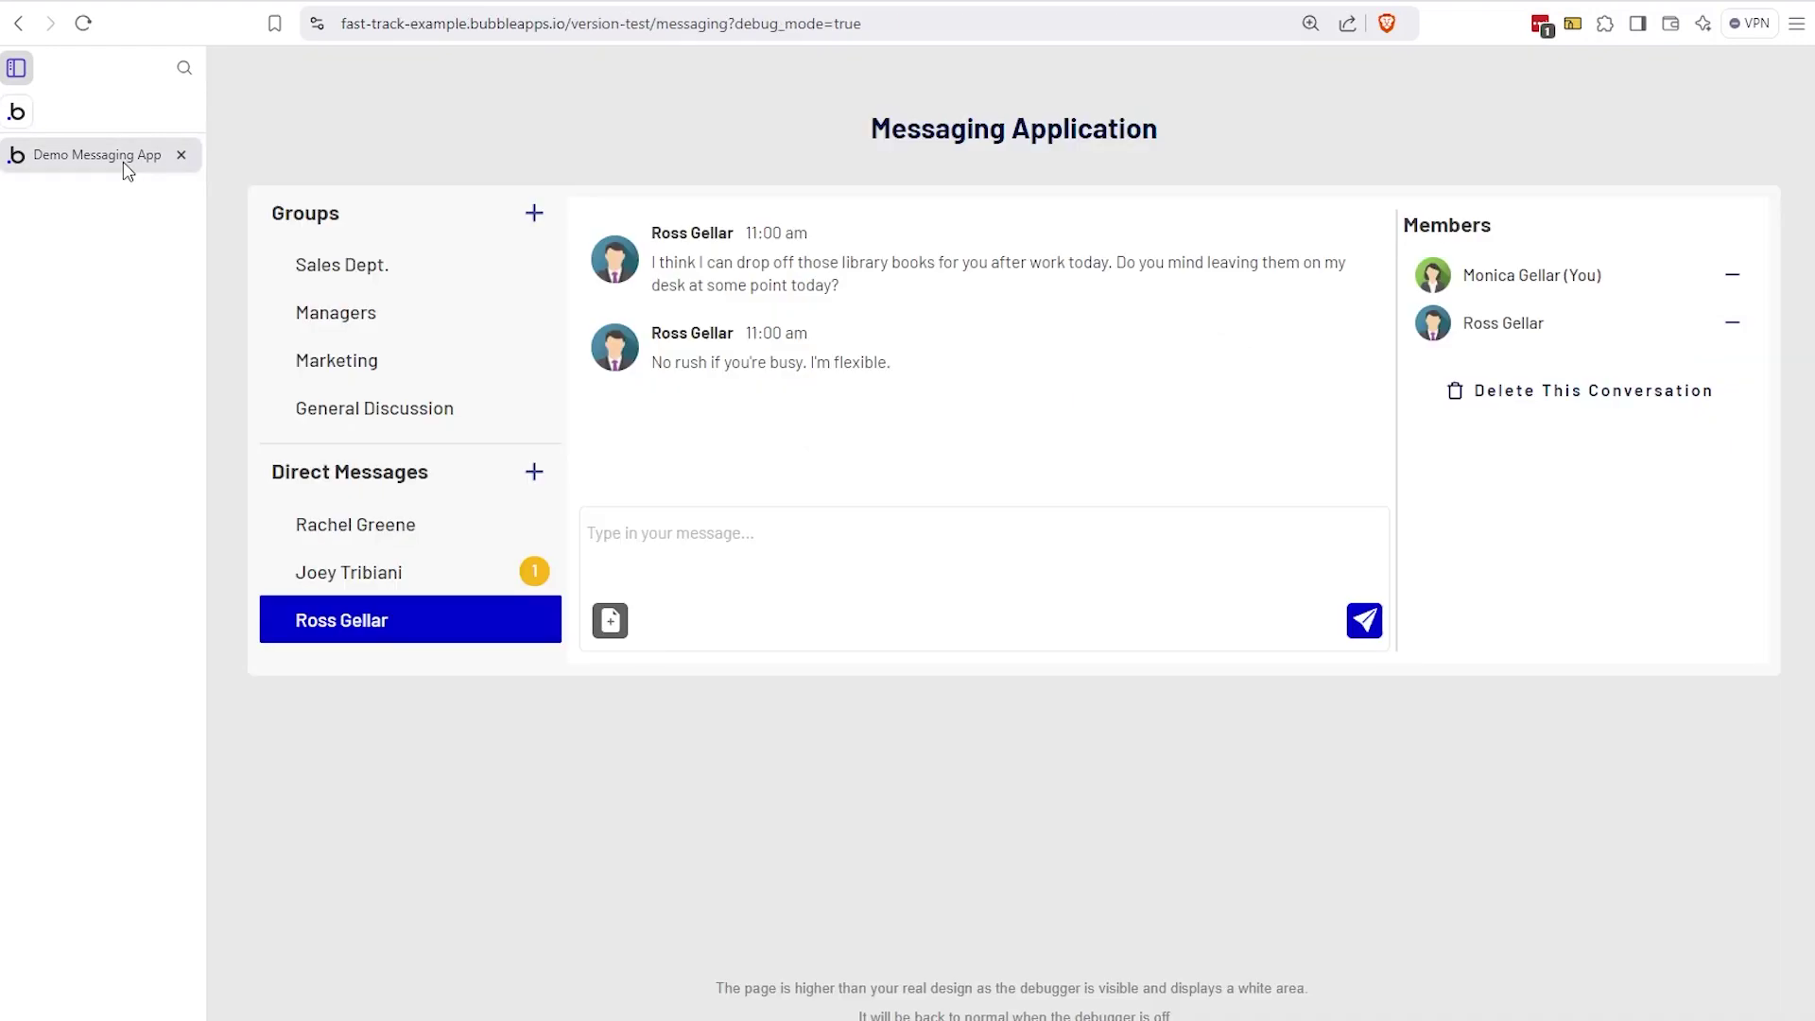
click(364, 269)
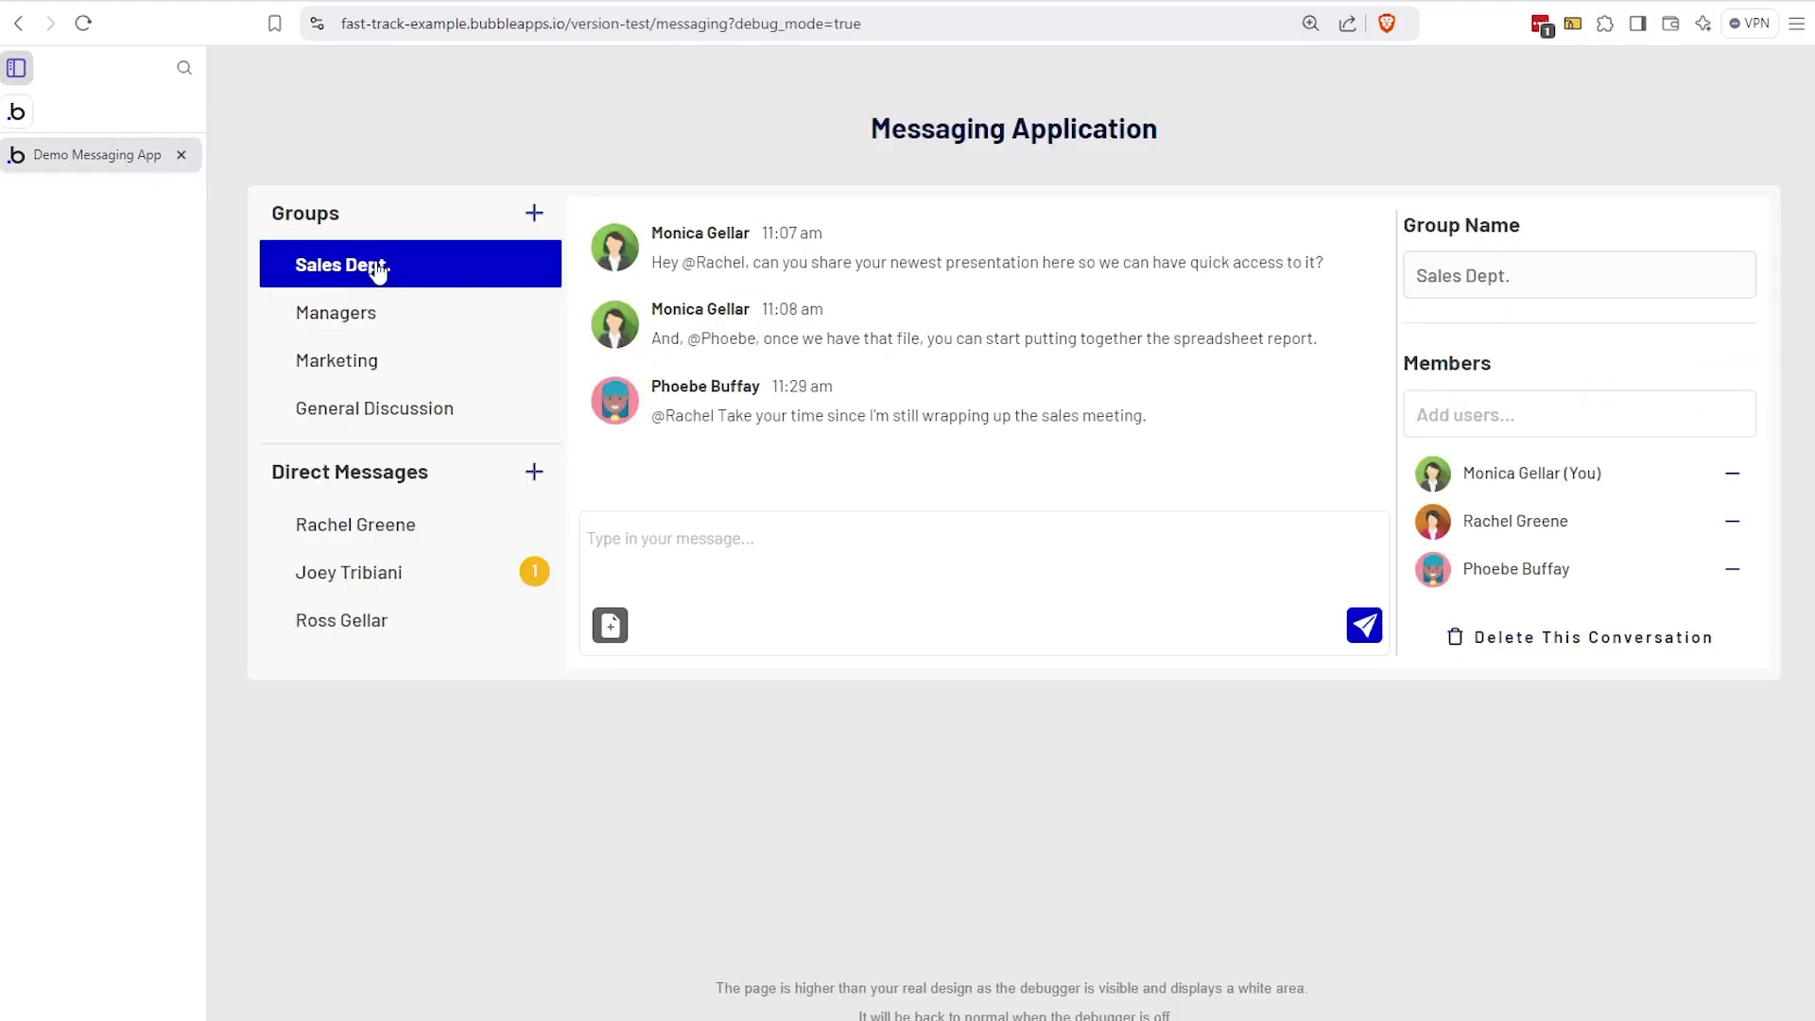
click(368, 325)
click(383, 367)
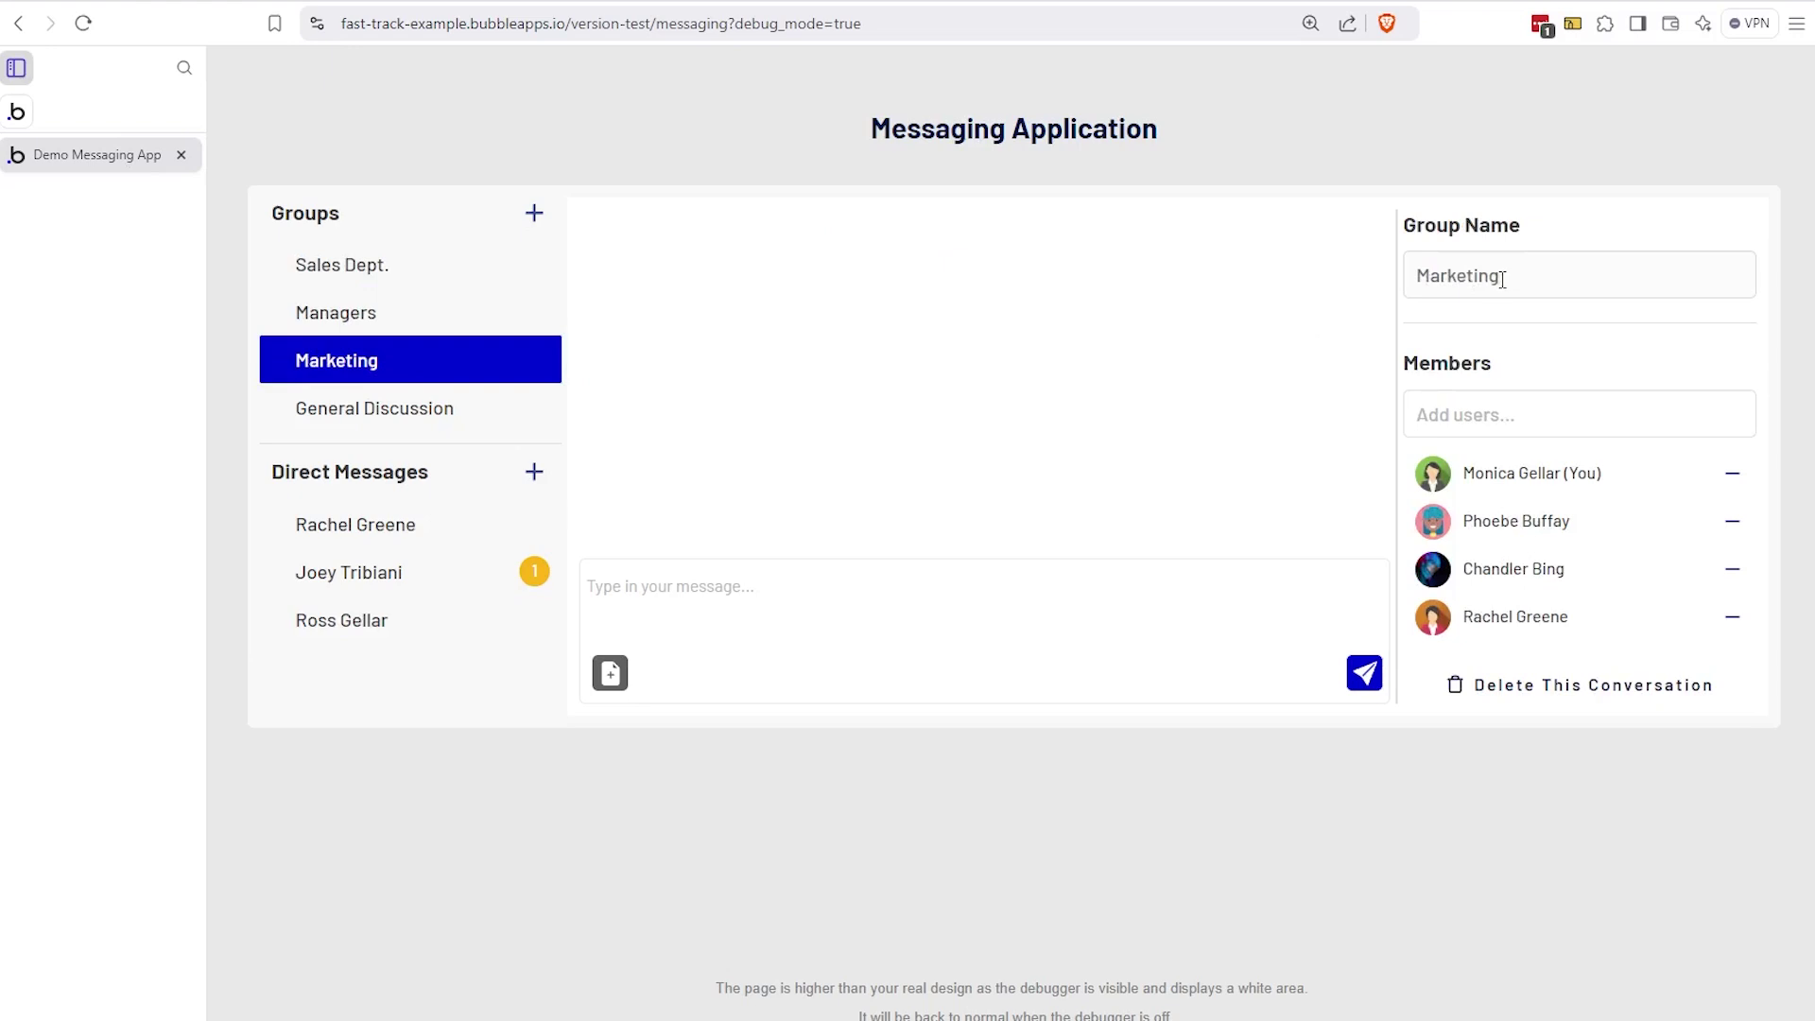
- Return to the Bubble editor and display the fields of the Message data type
click(32, 115)
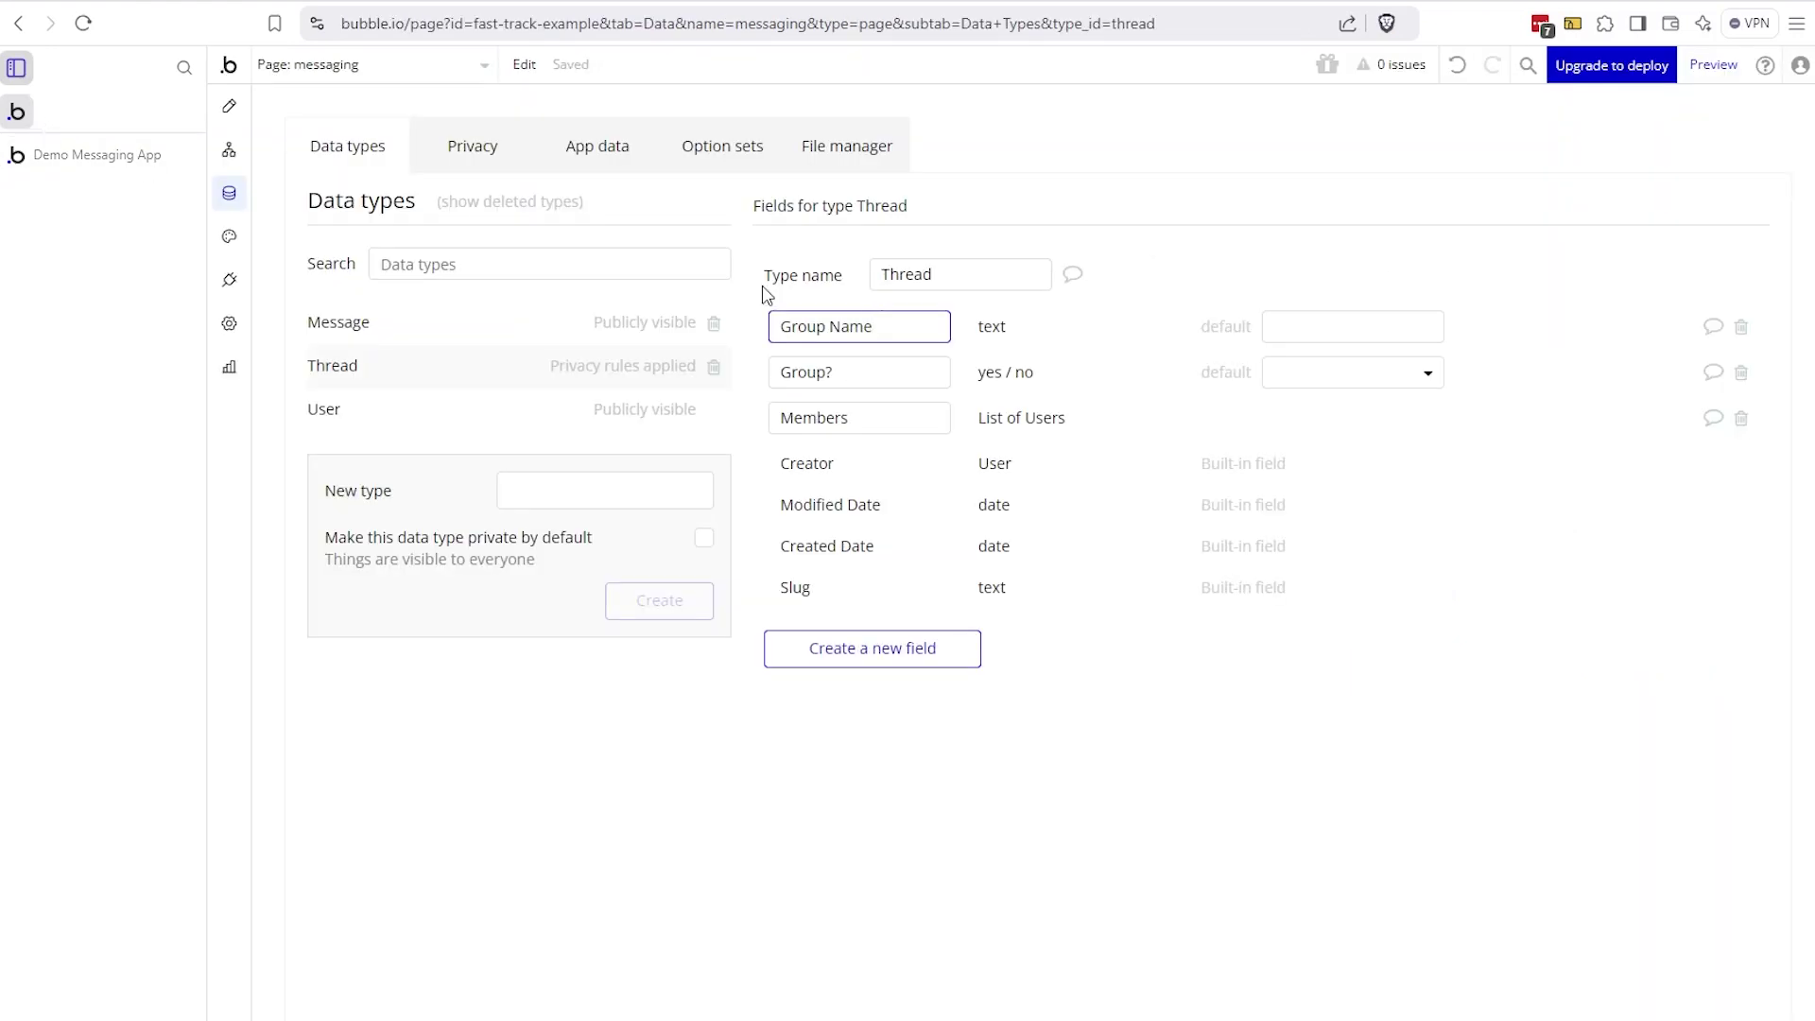
click(512, 337)
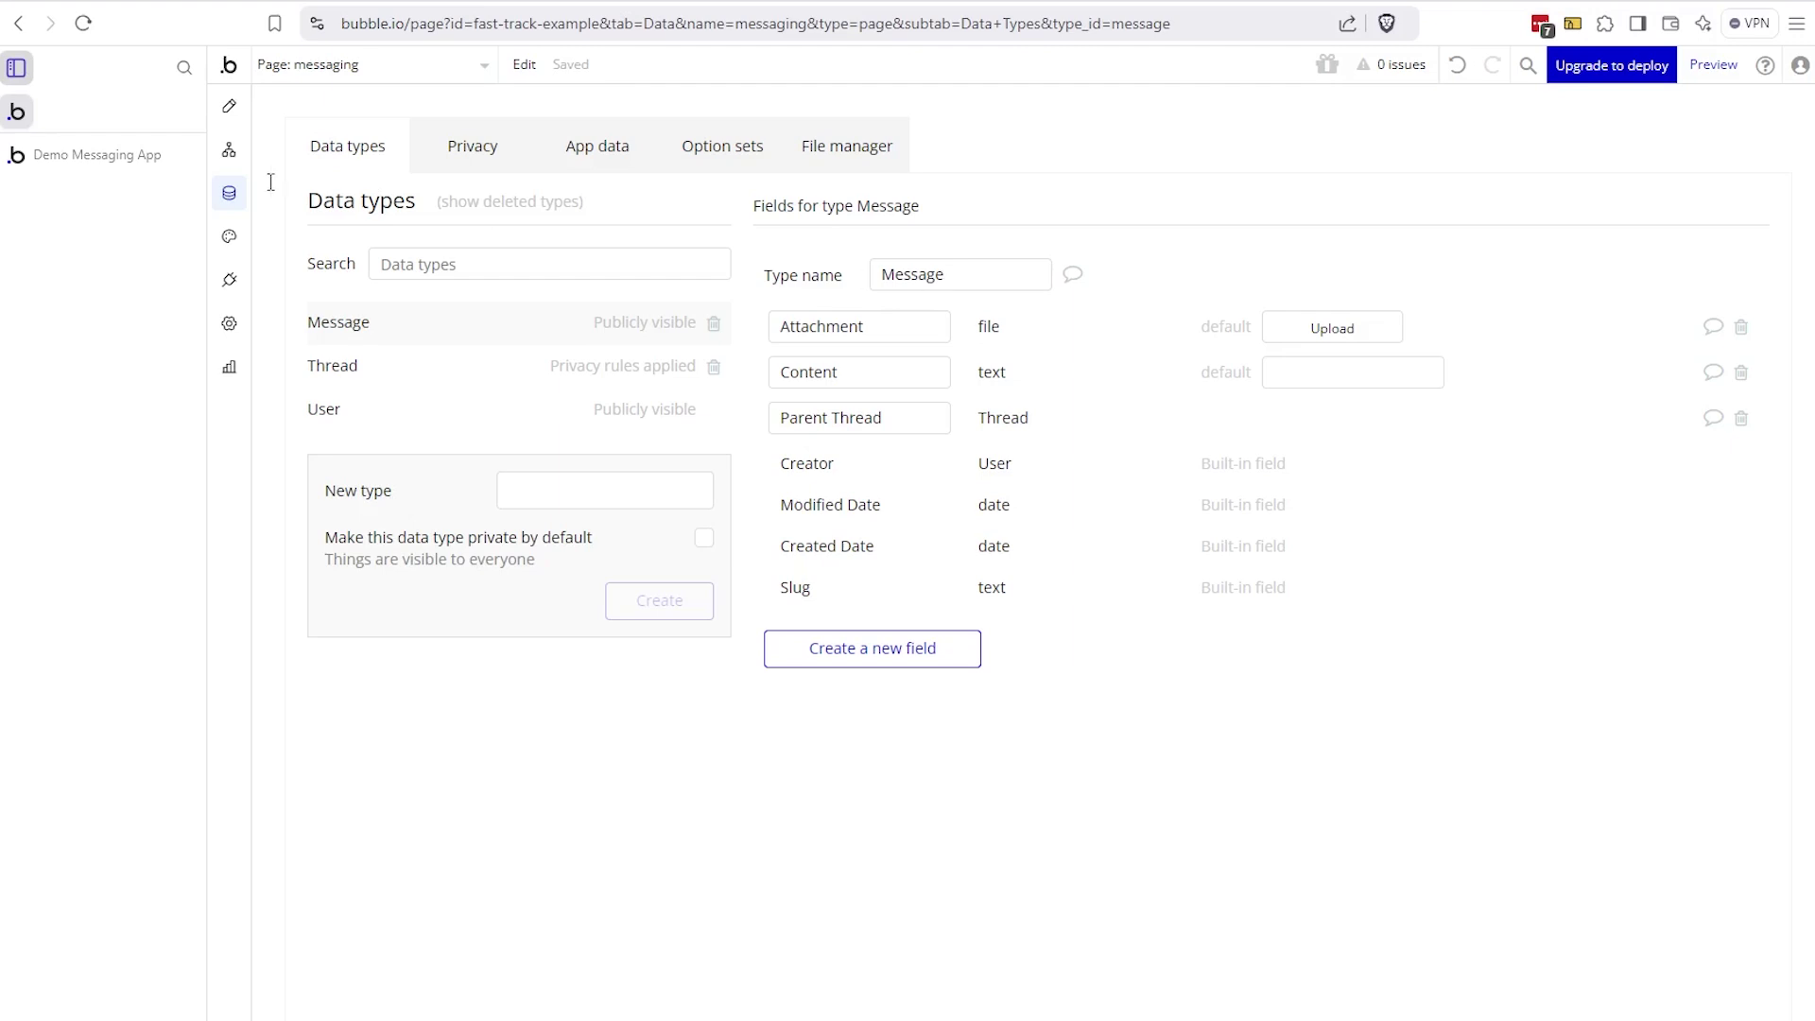
- Switch to the messaging app and go through the individual messages in the General Discussion group
click(132, 163)
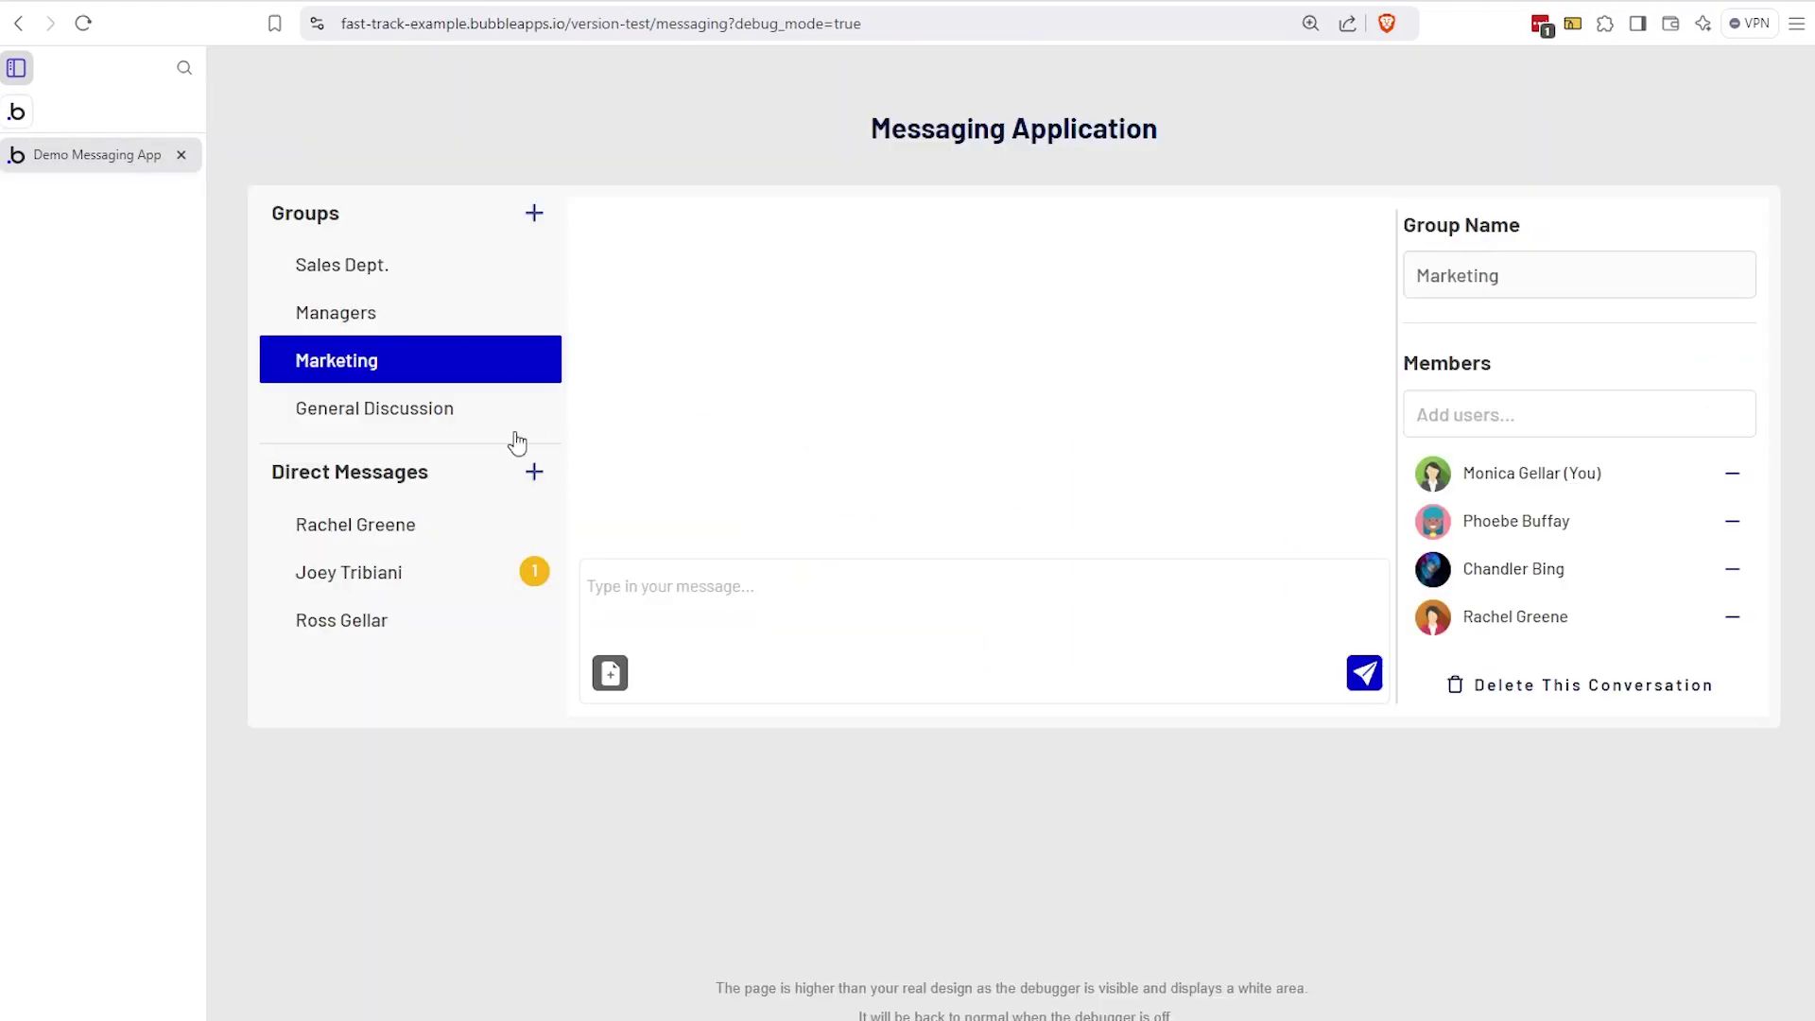
click(433, 426)
drag(658, 264, 806, 274)
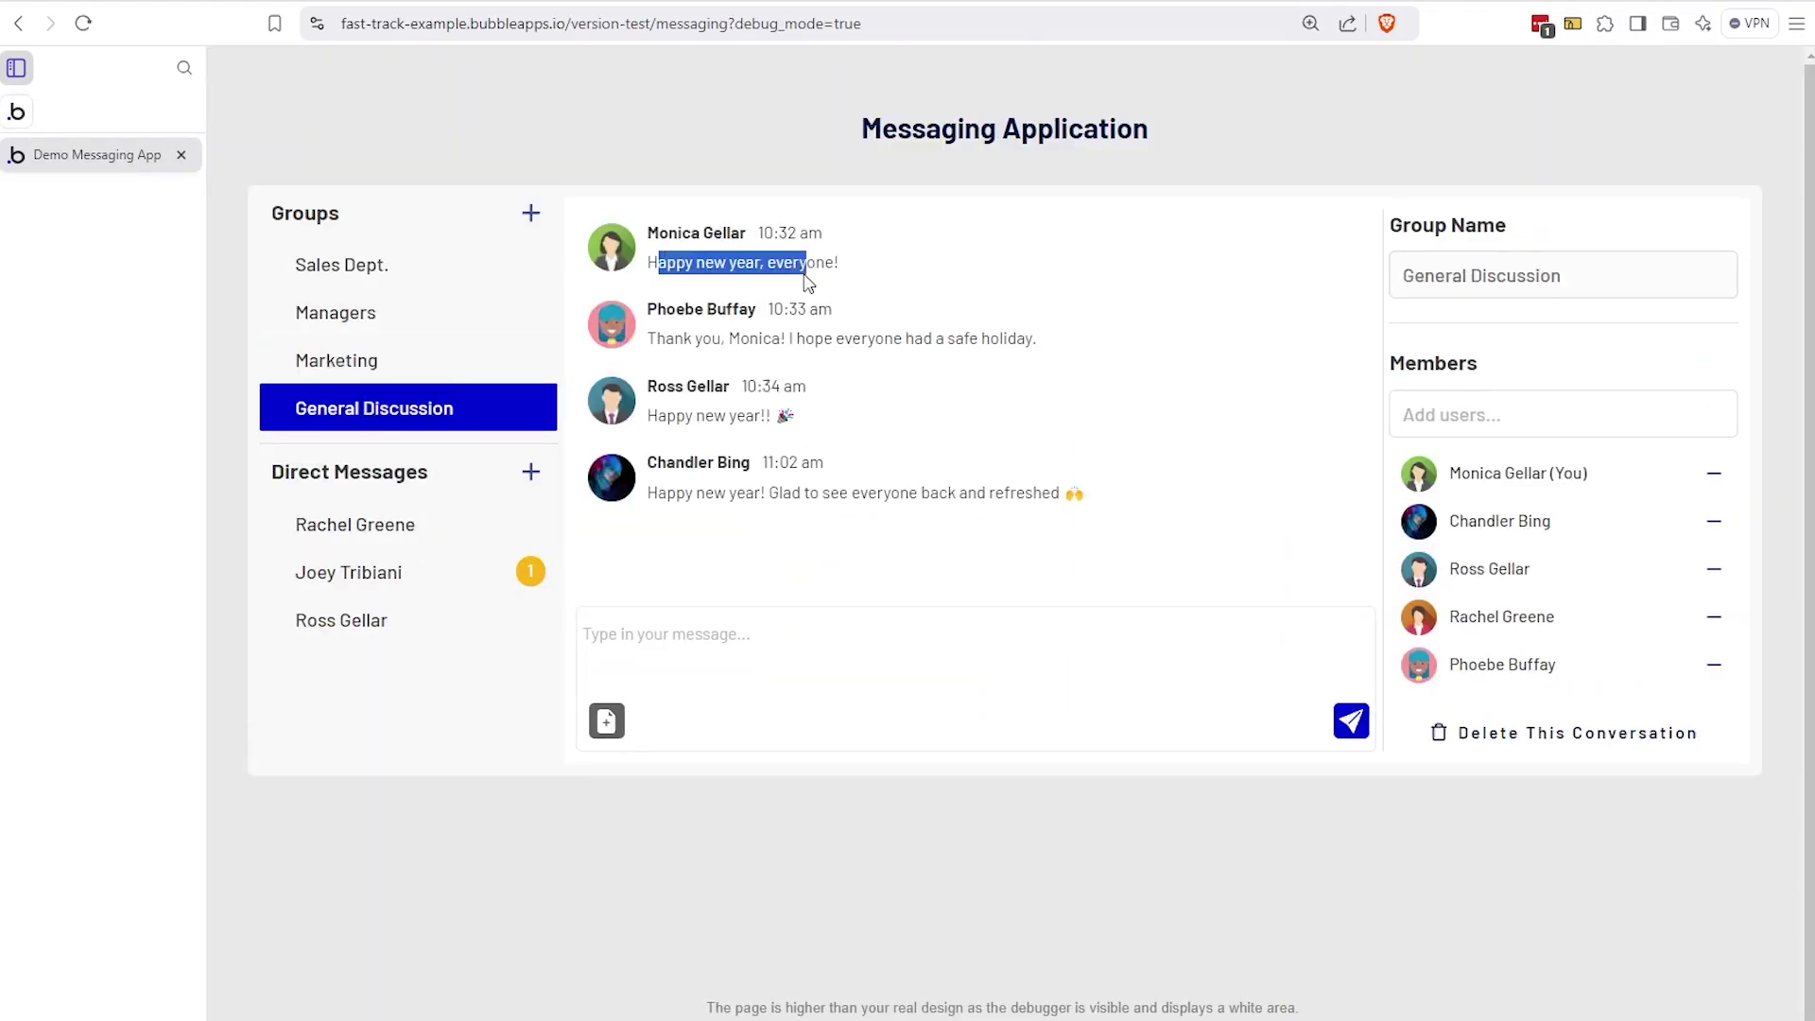
drag(675, 338, 867, 340)
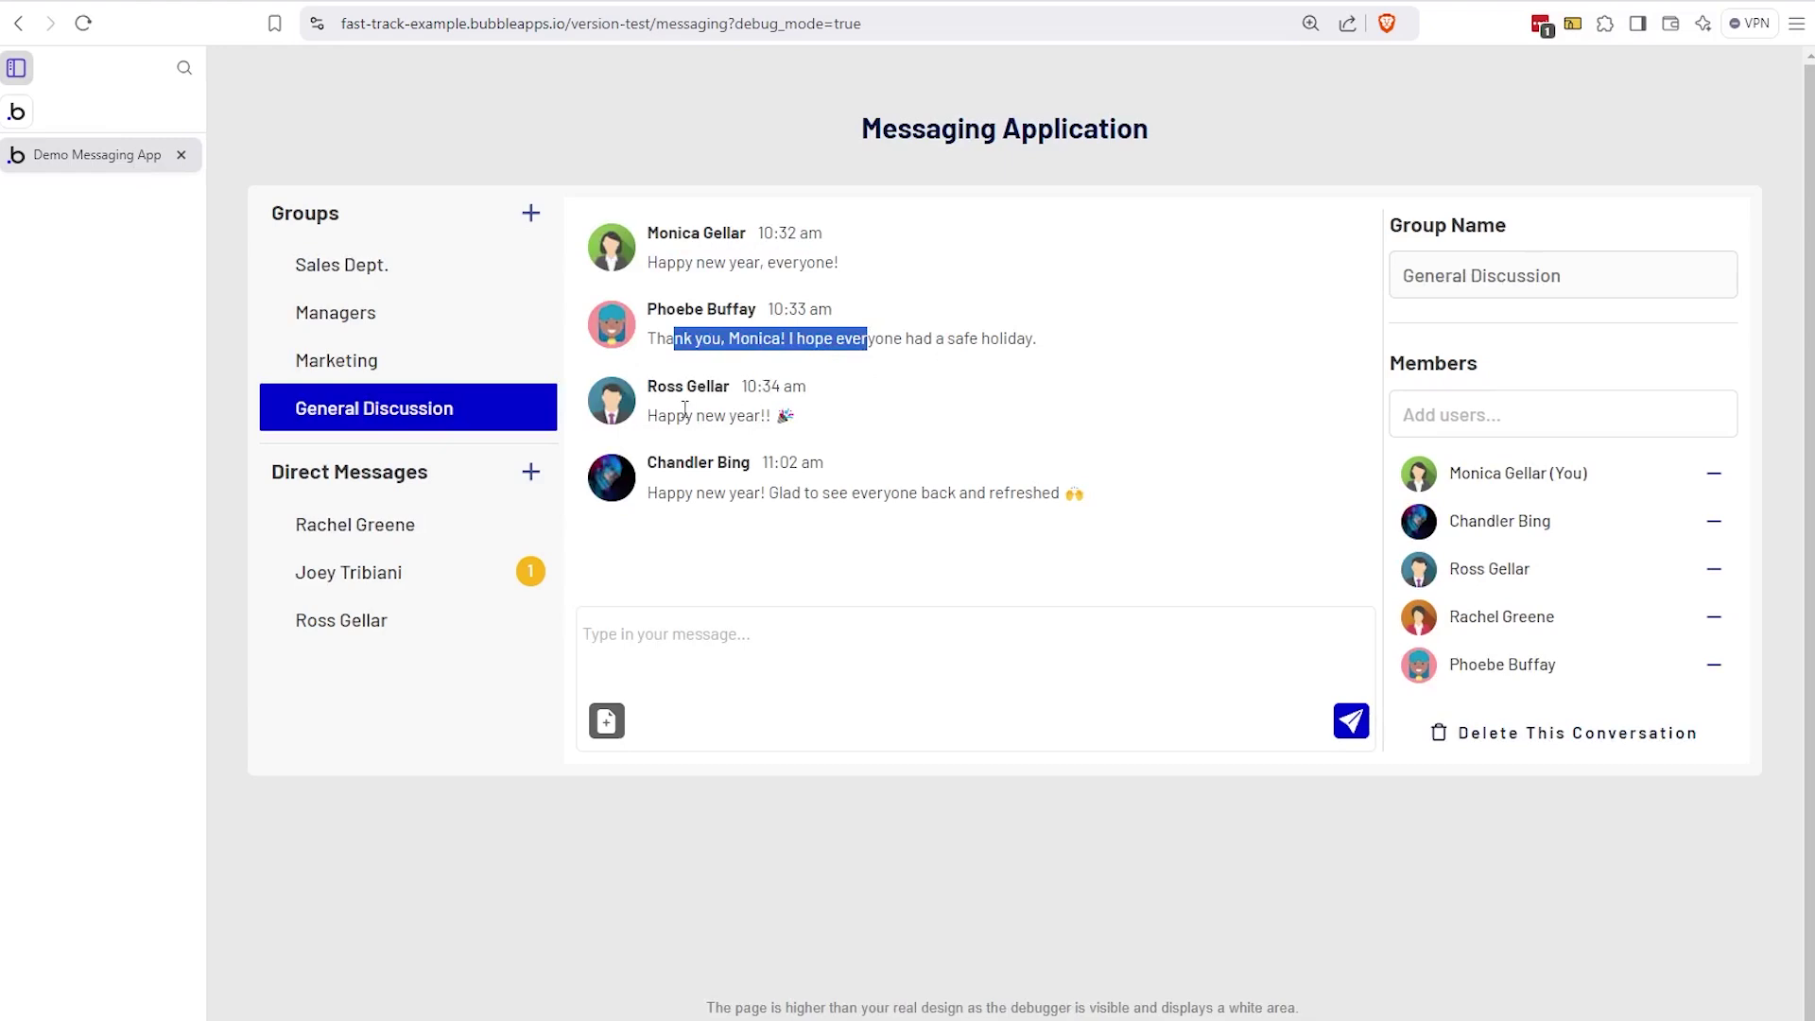
drag(685, 408, 716, 417)
drag(715, 491, 762, 495)
click(662, 435)
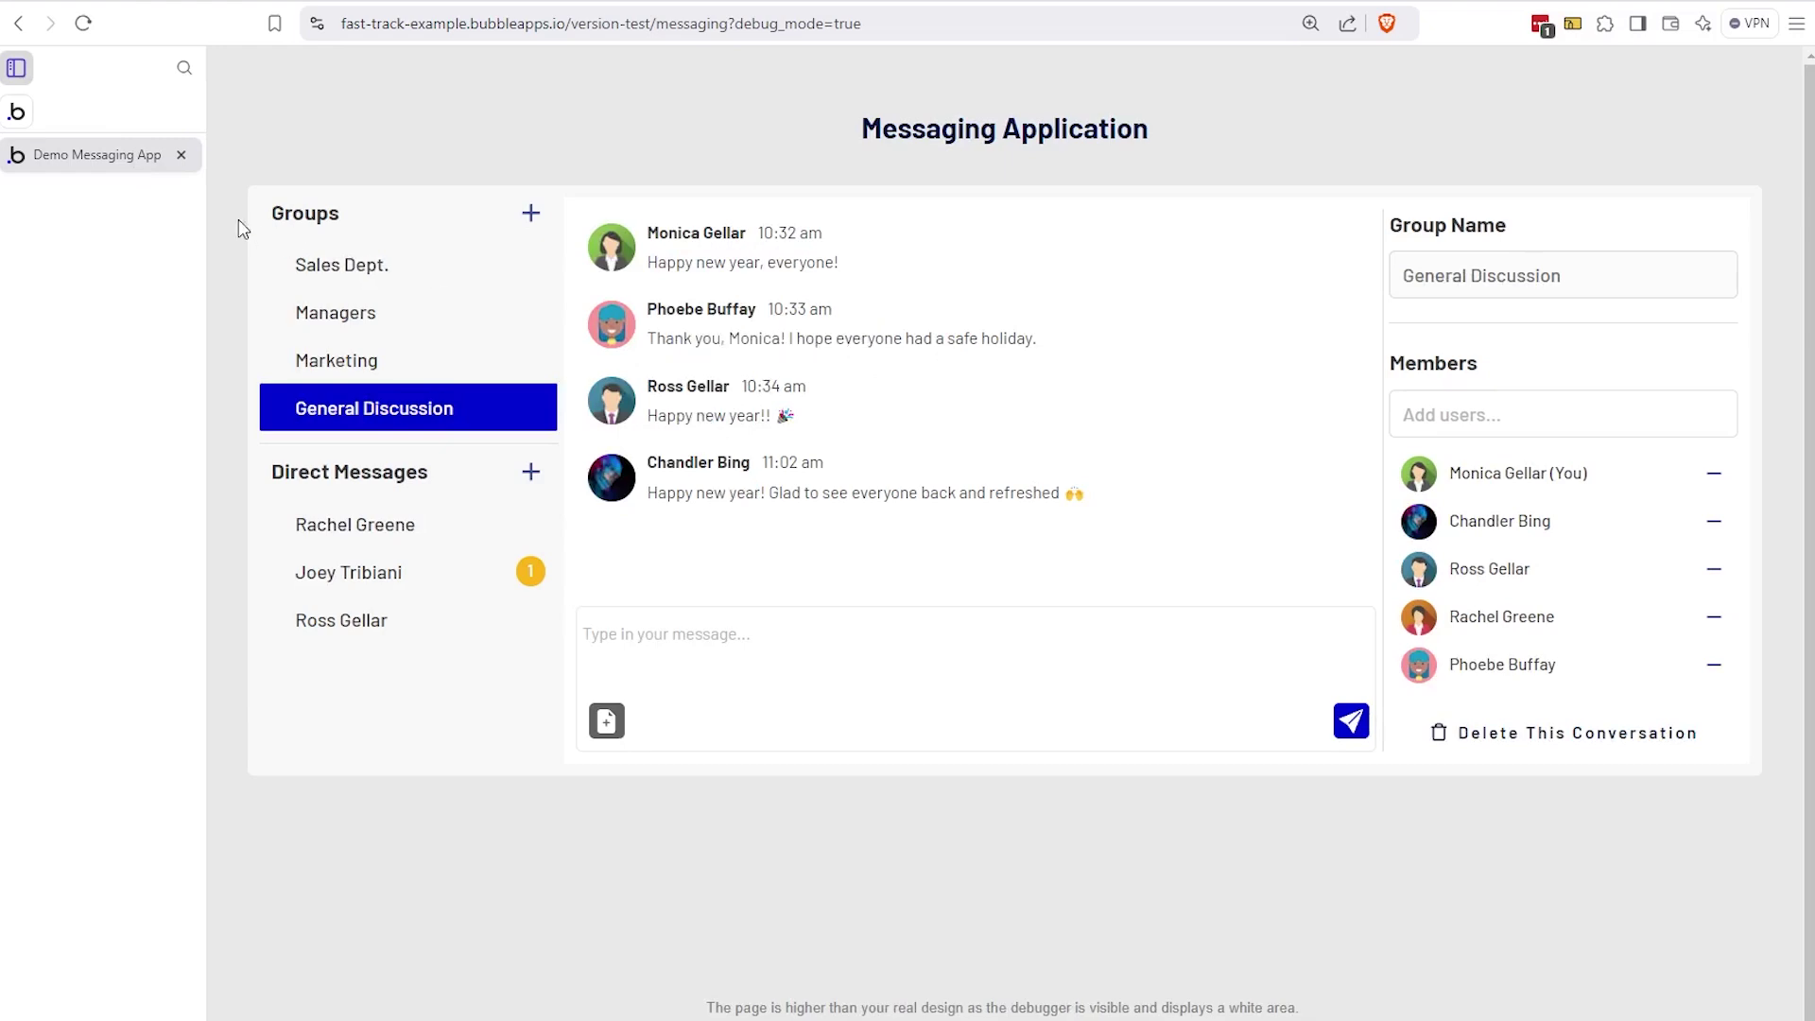
- Inspect the All Messages entries in the Bubble editor's app data, including the content of the first entry
click(21, 115)
click(584, 165)
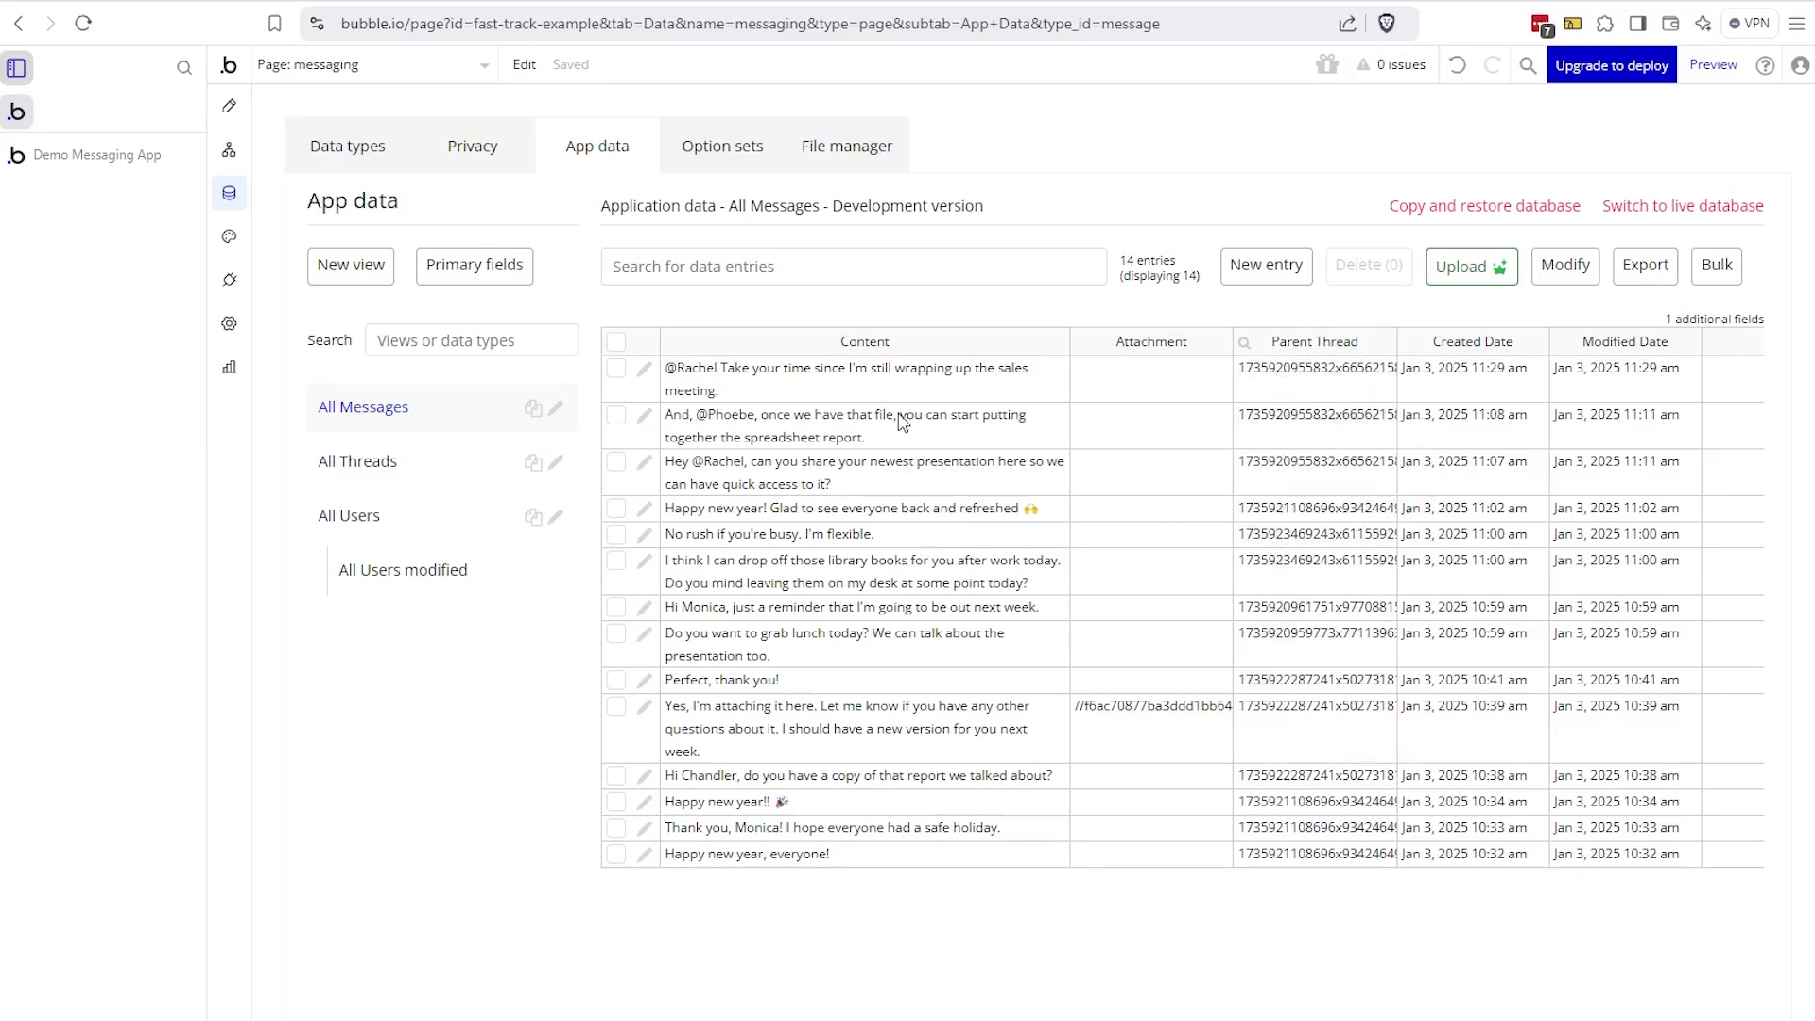
click(795, 391)
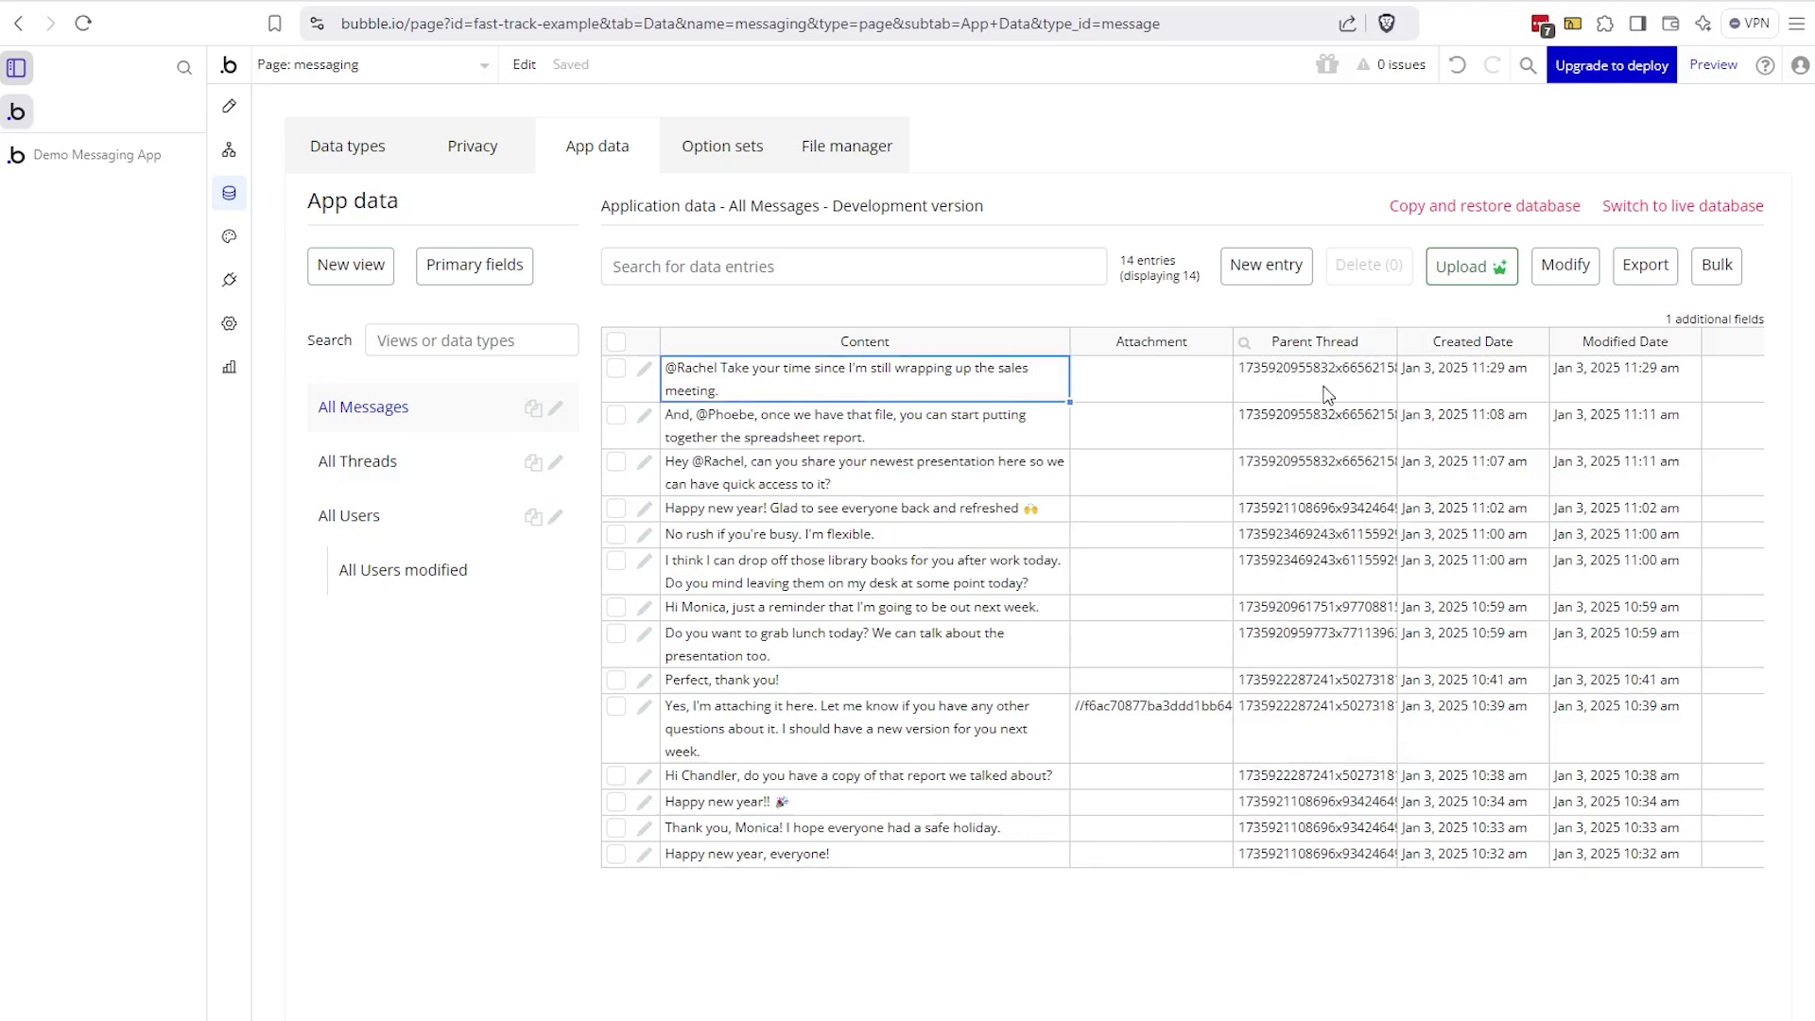
- Go back to the Message data type and examine its Parent Thread and Content fields
click(369, 161)
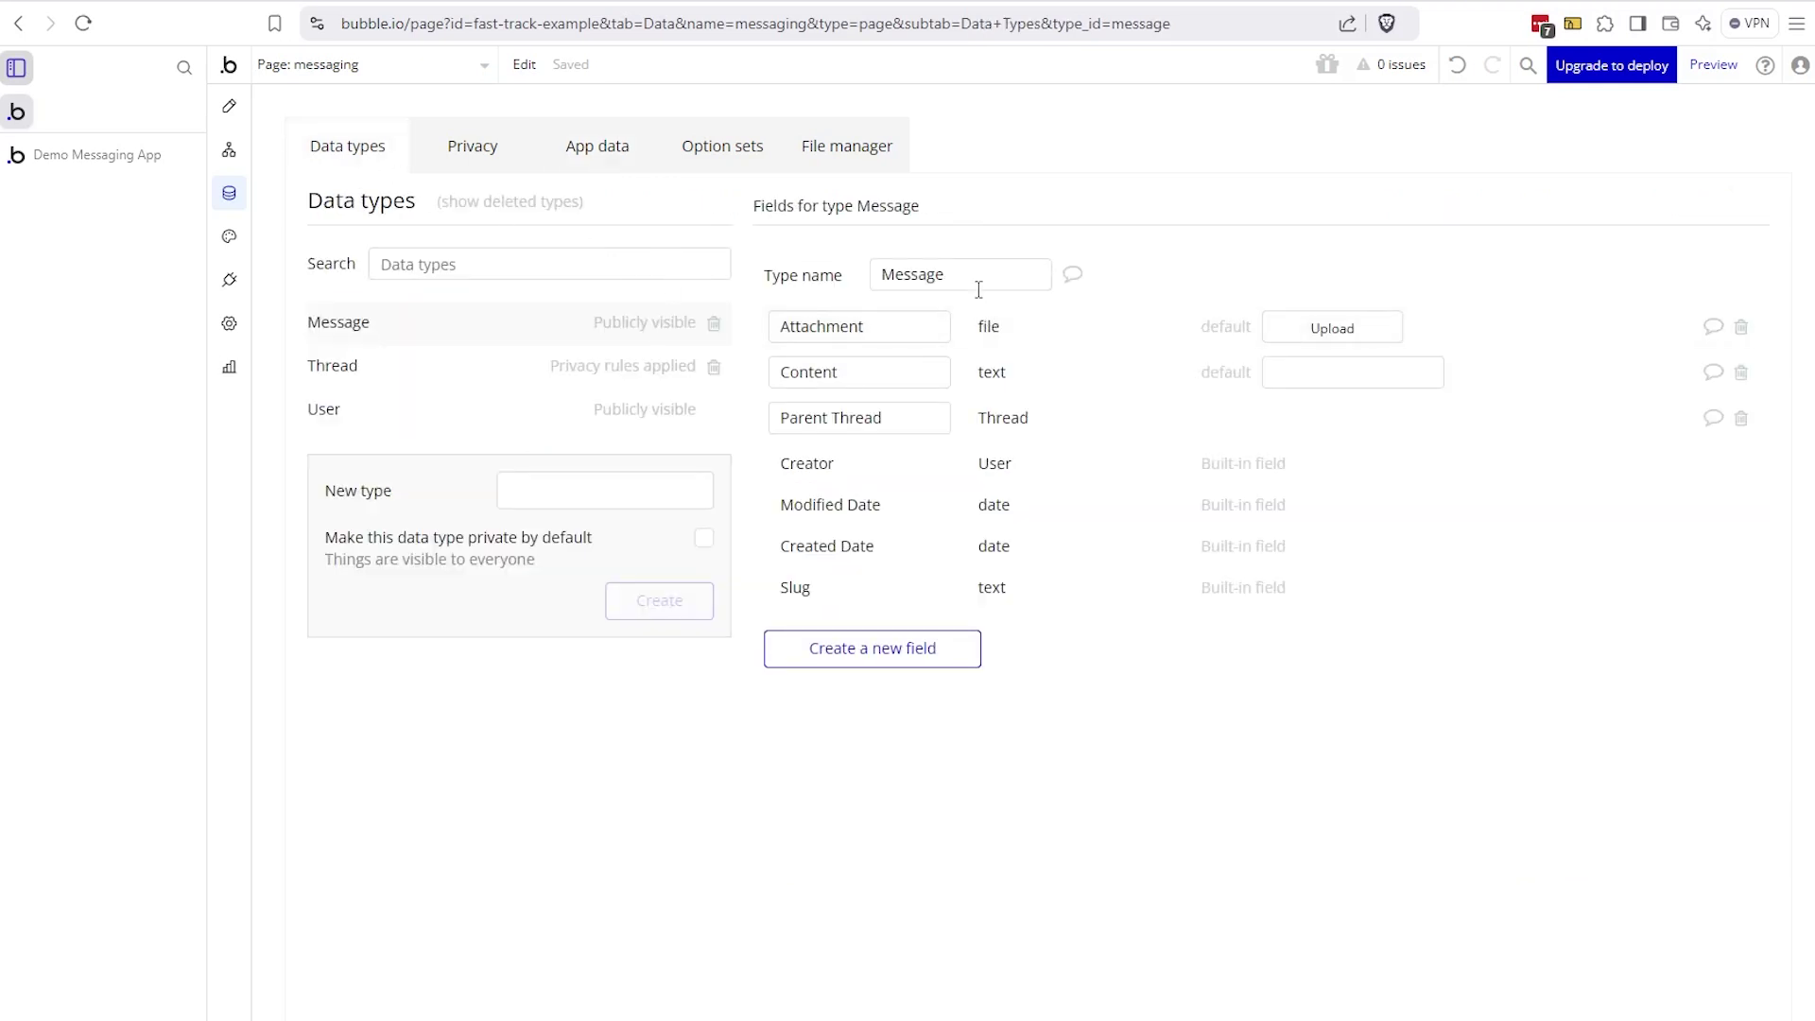
drag(781, 417, 893, 426)
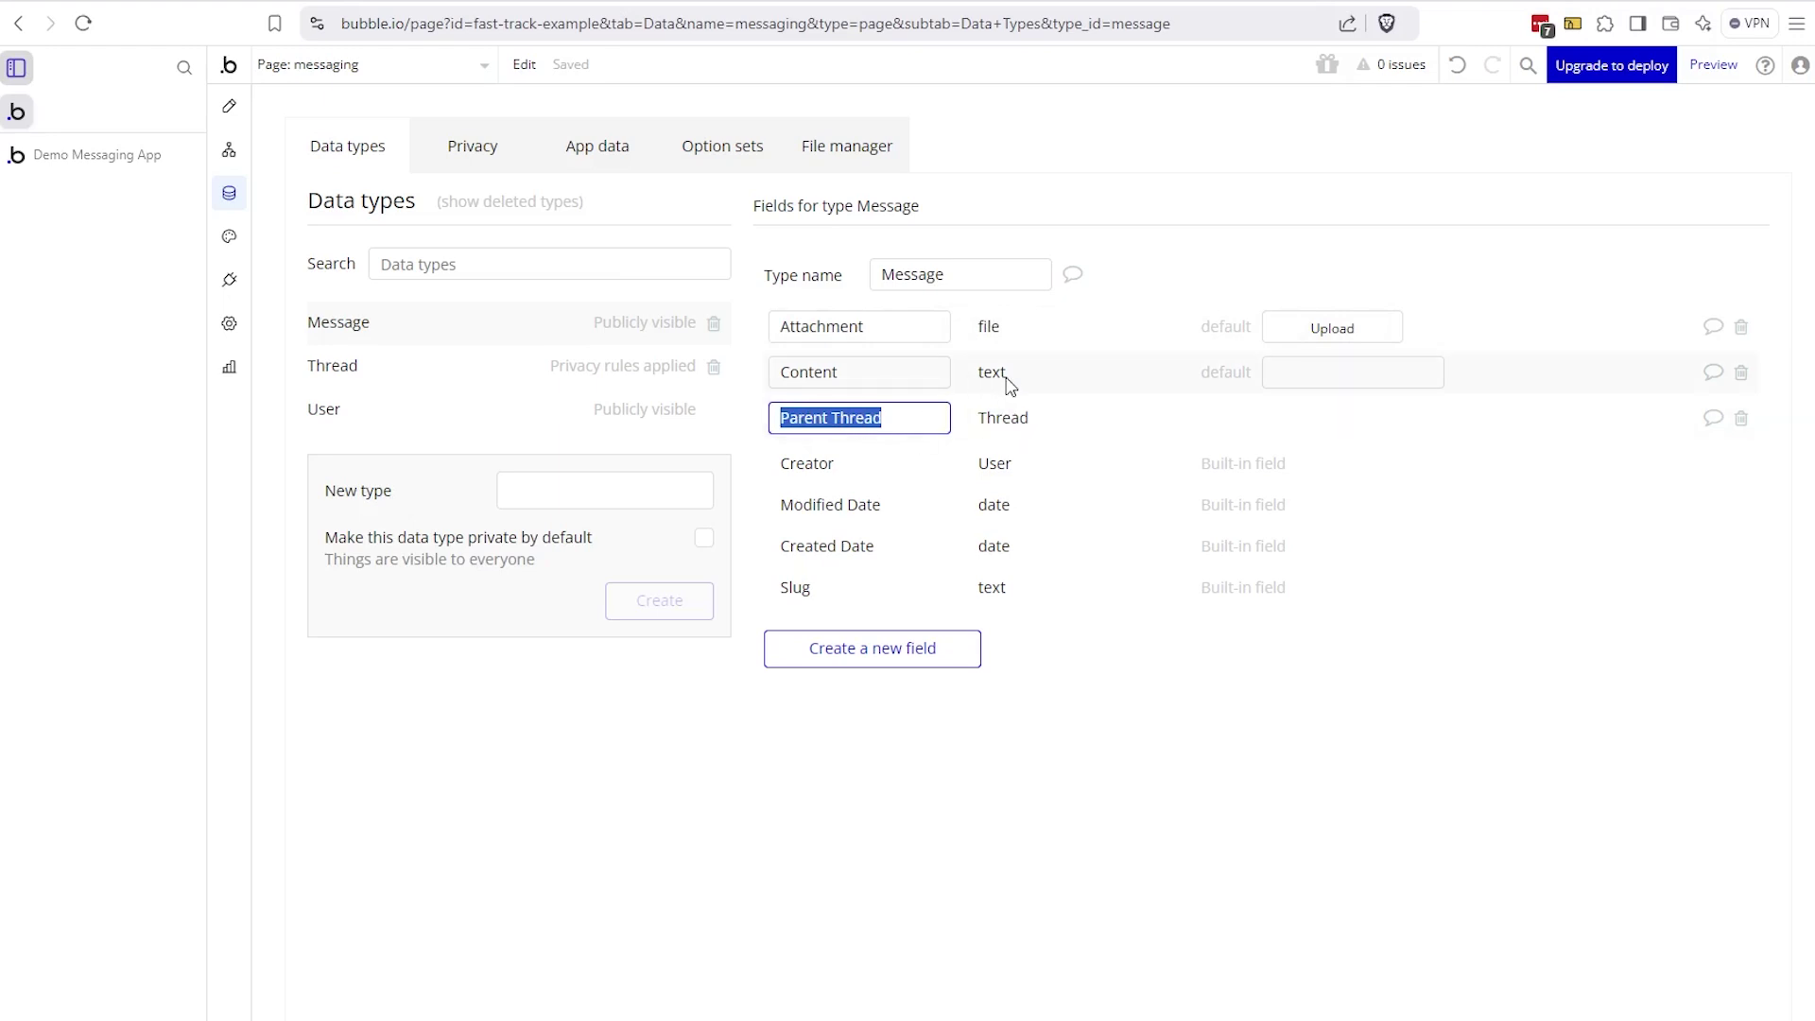
click(899, 378)
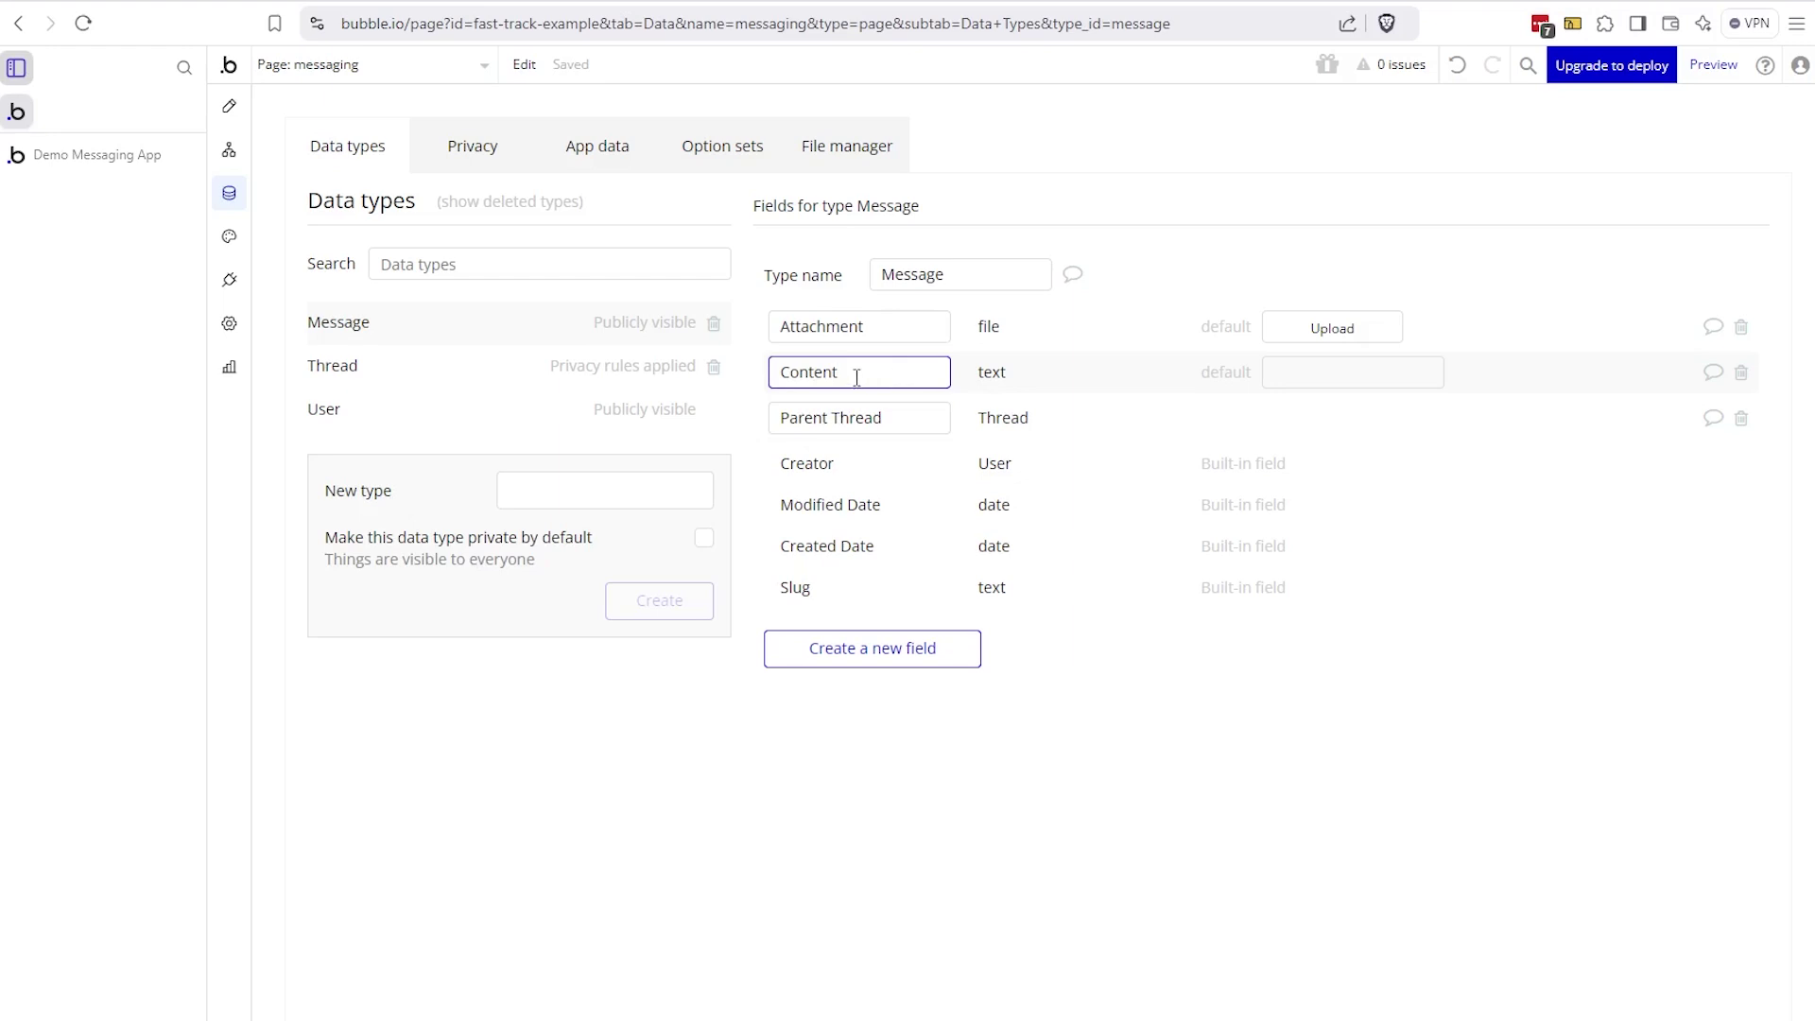
- Look at the General Discussion messages in the messaging app, and examine the Message type's Attachment field in the Bubble editor
click(104, 156)
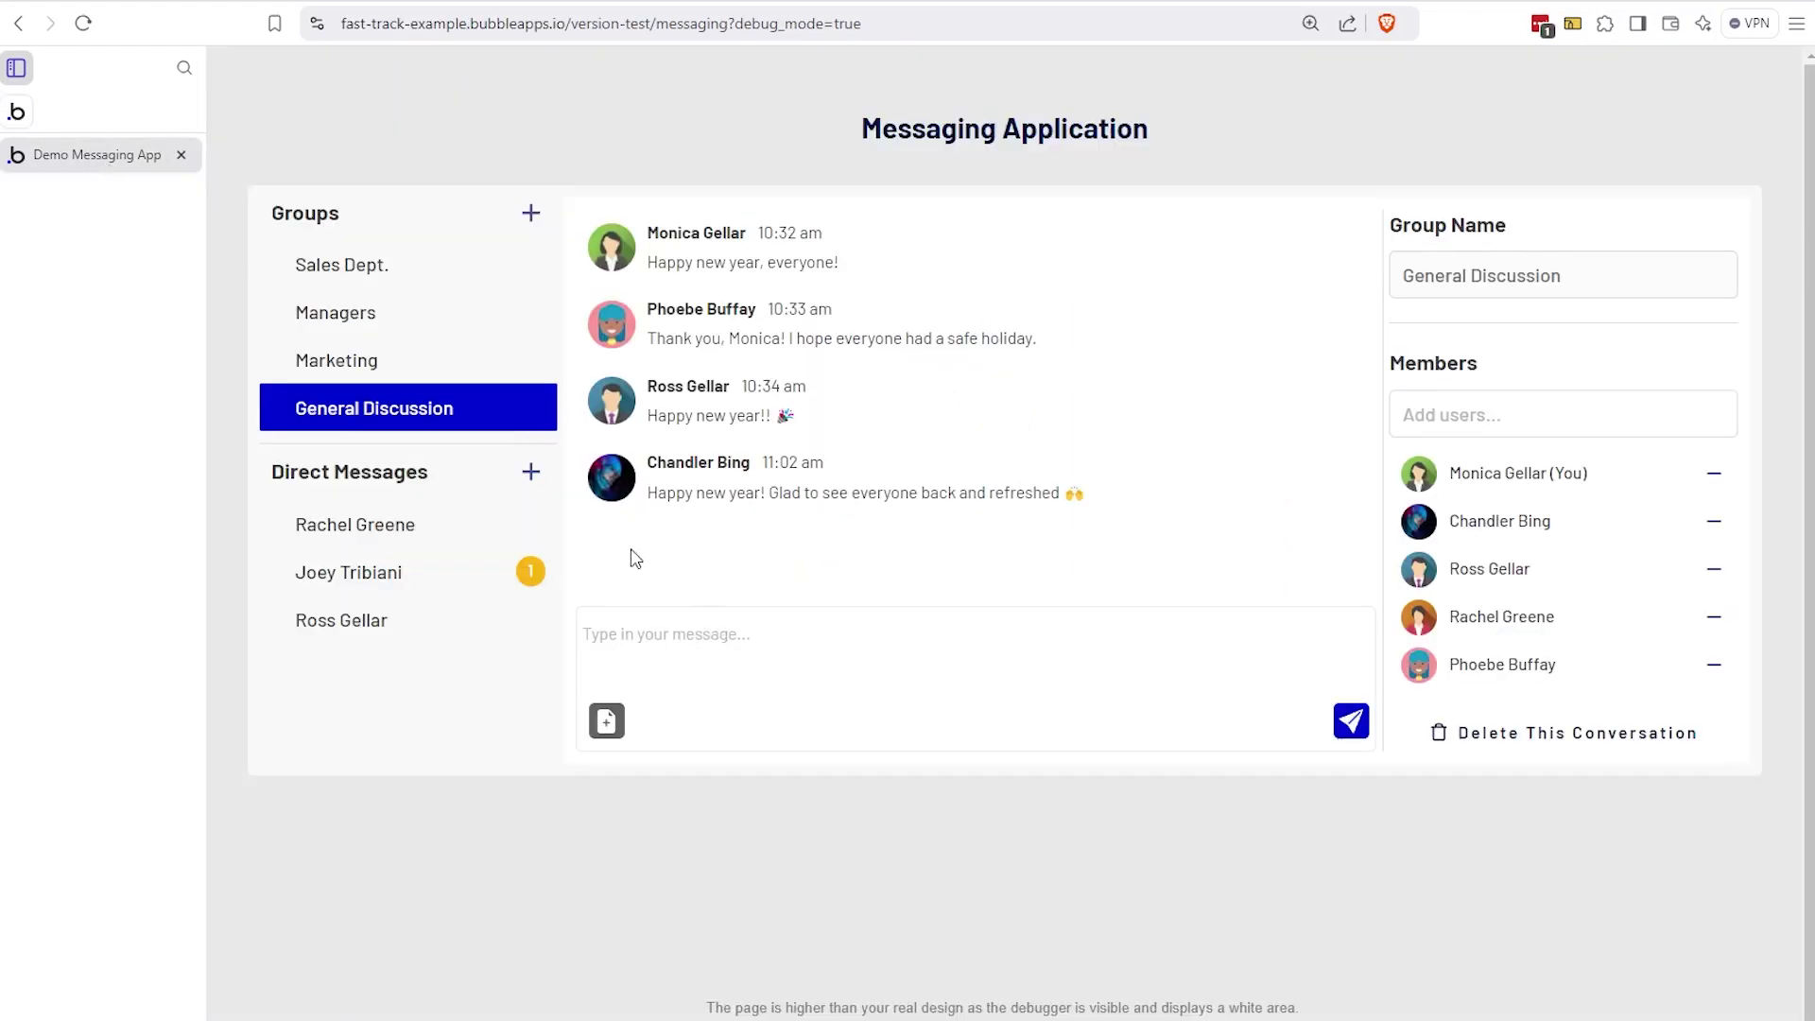
click(16, 112)
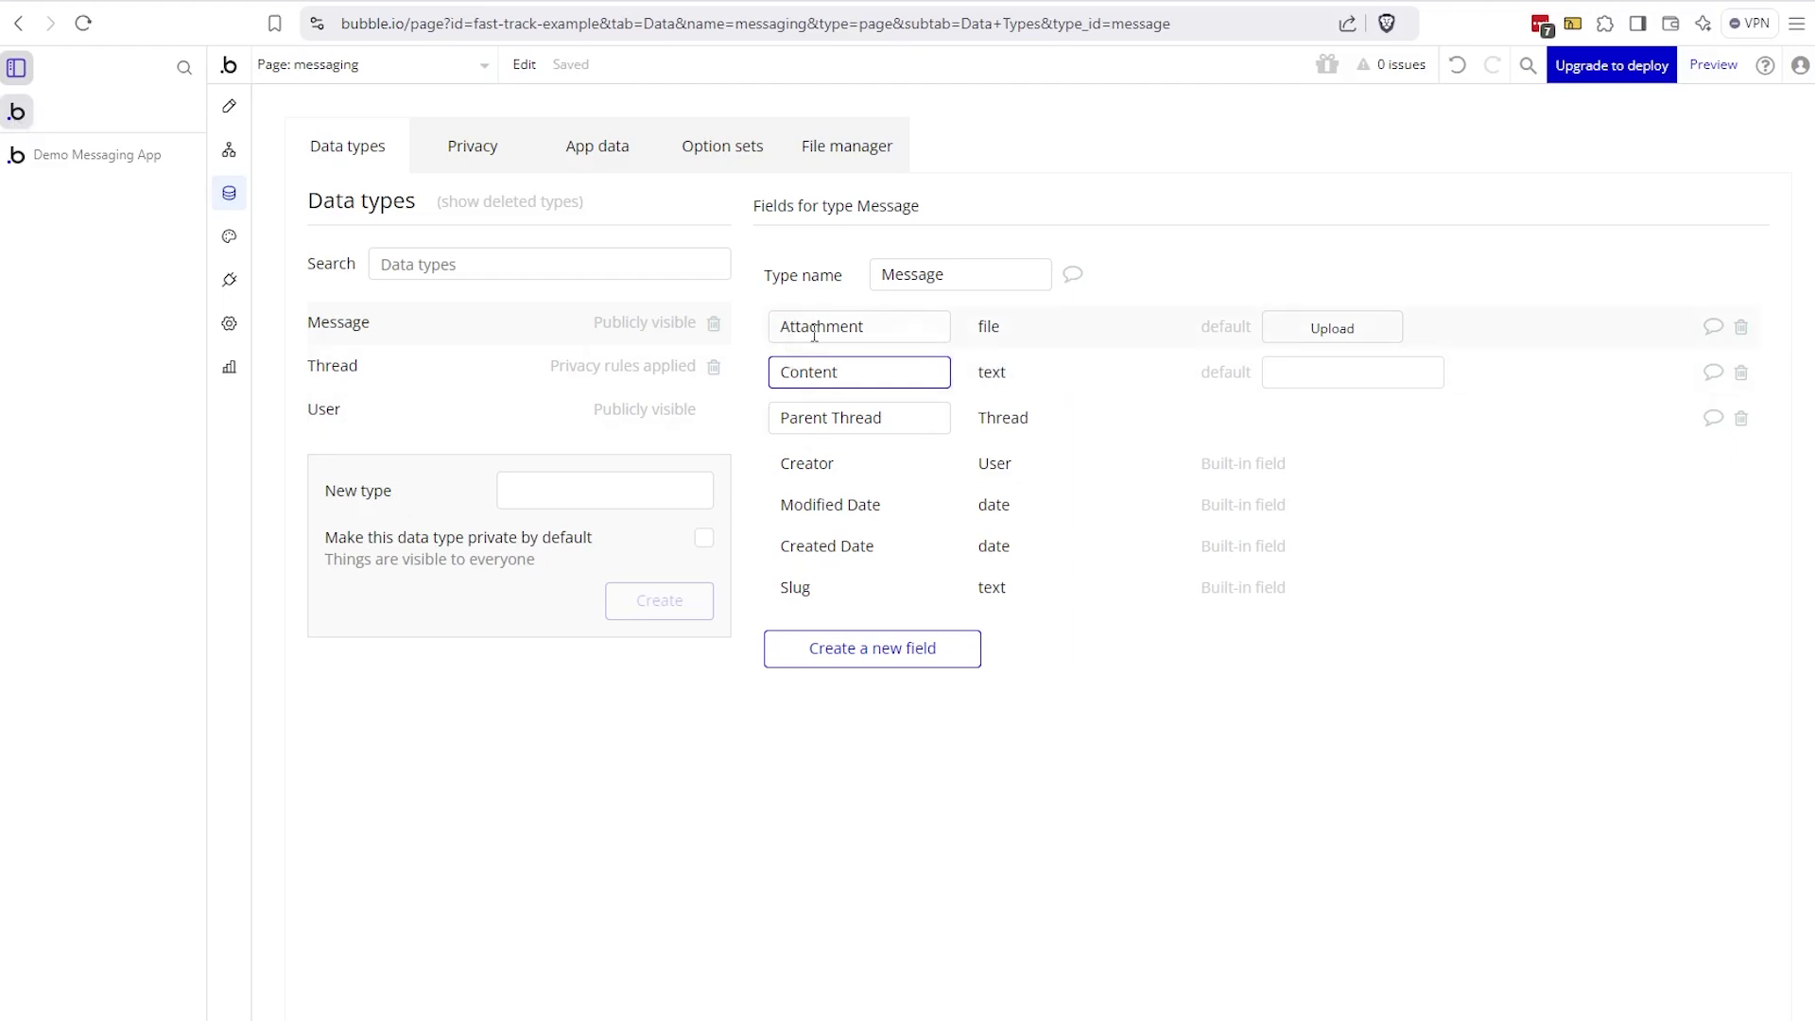
click(905, 328)
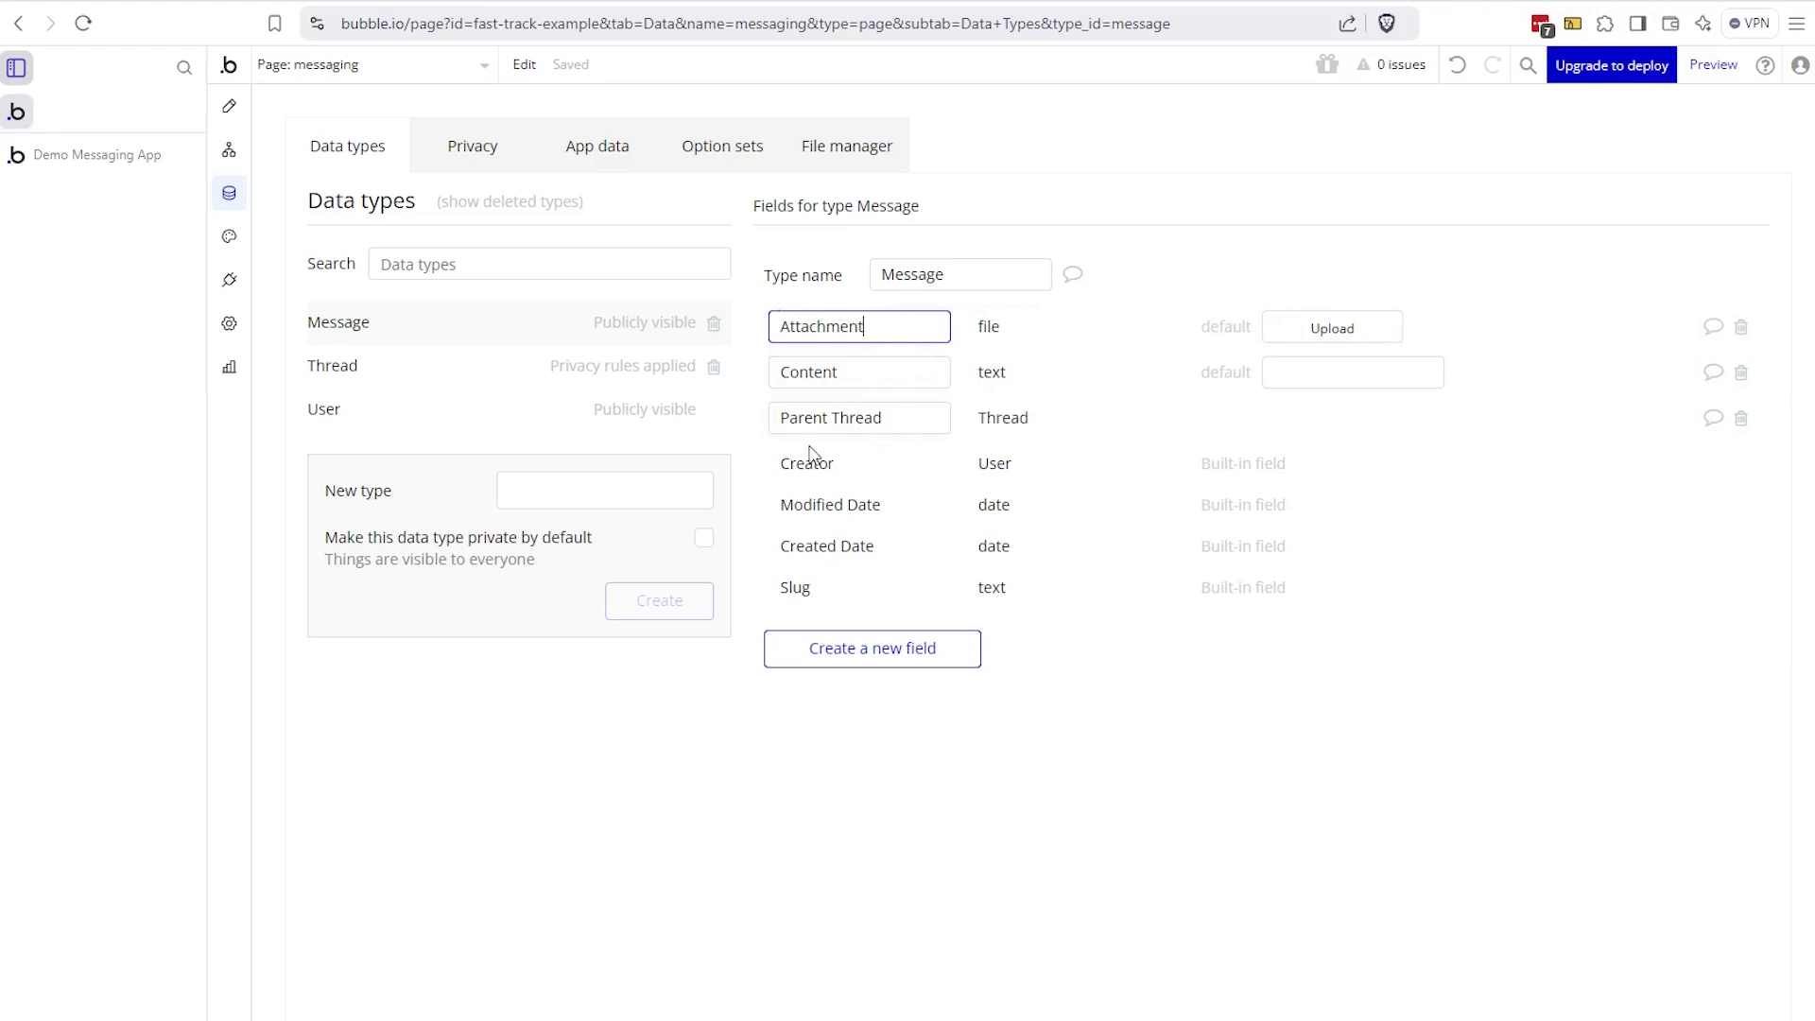
- Display the User data type's fields and examine its Unread Messages list field
click(475, 427)
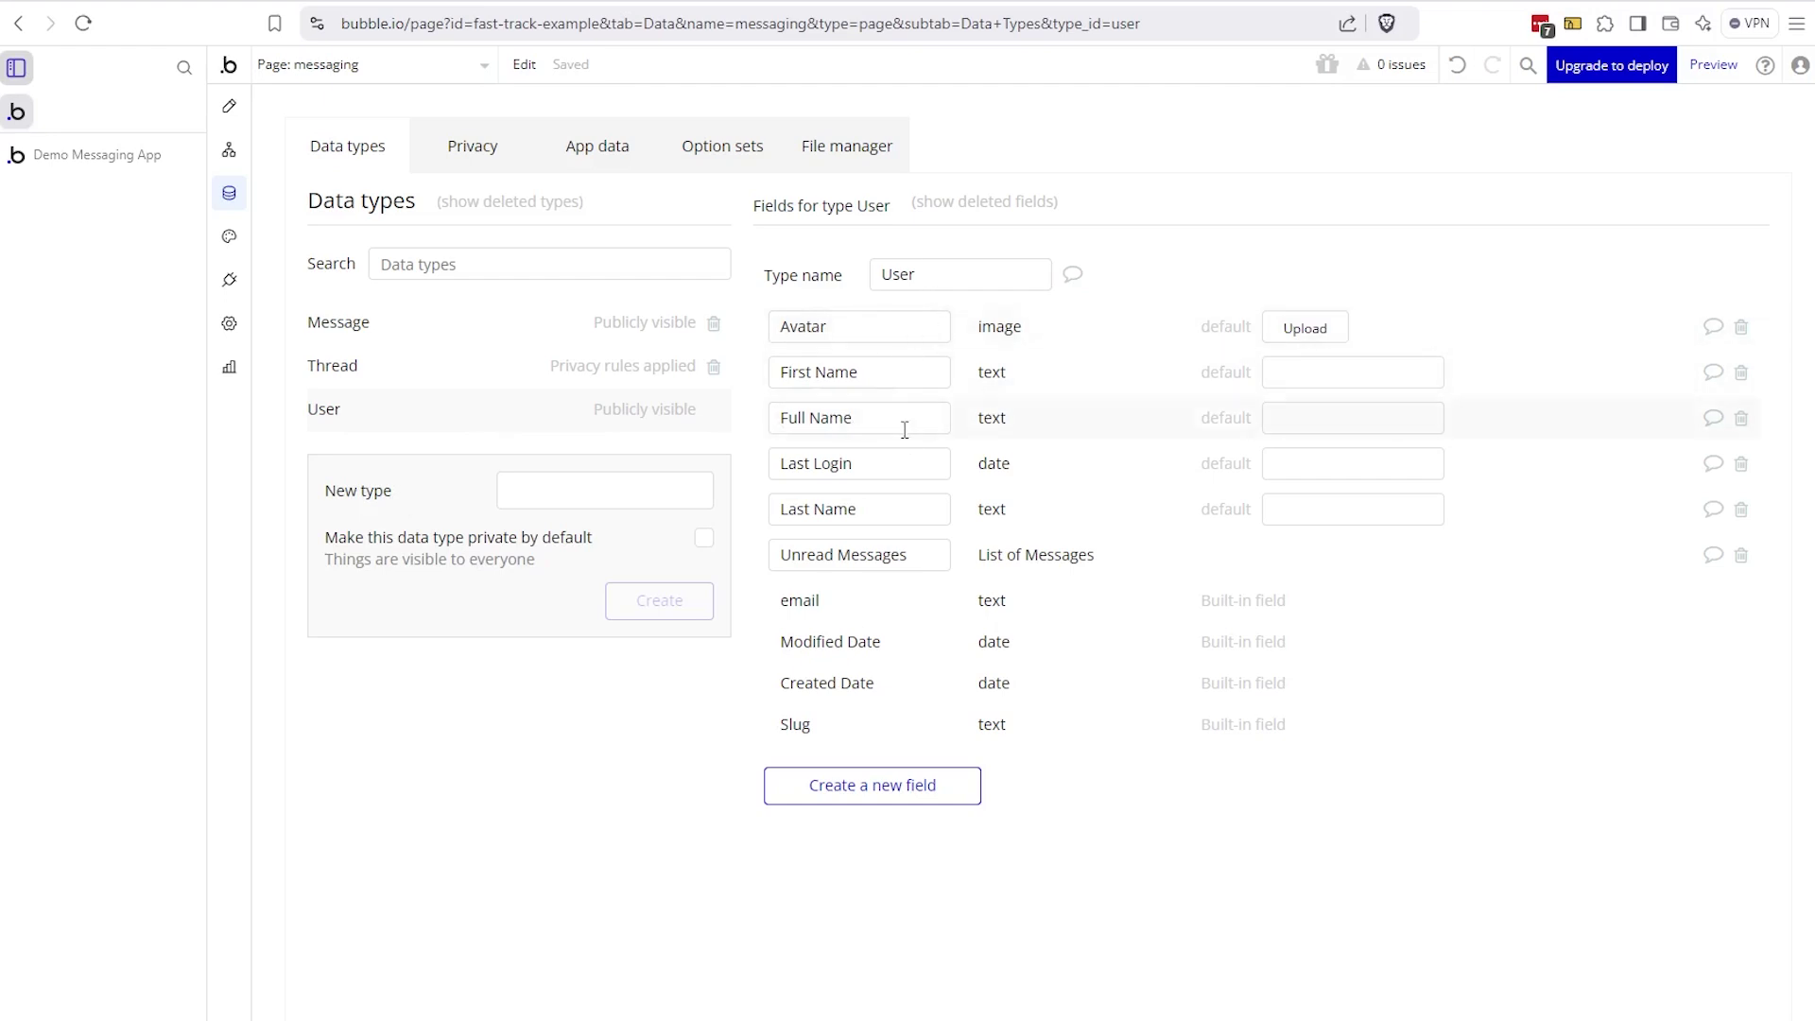
drag(784, 556, 920, 557)
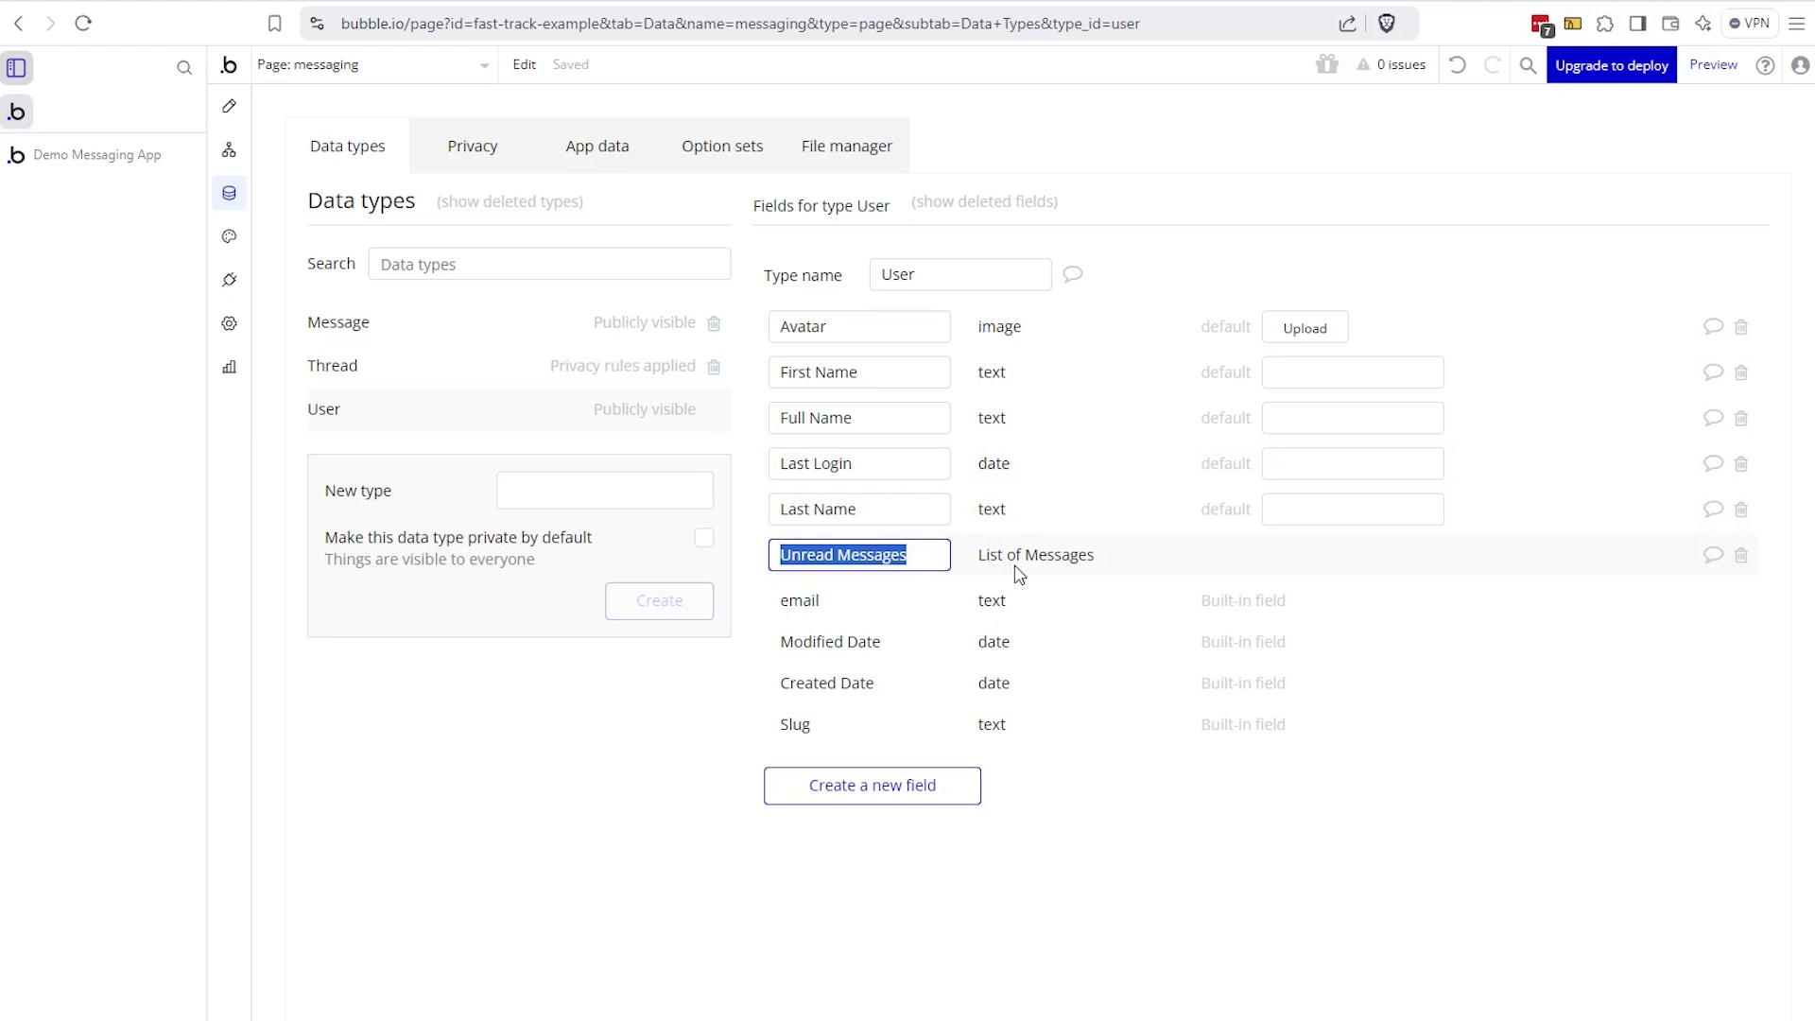
click(930, 784)
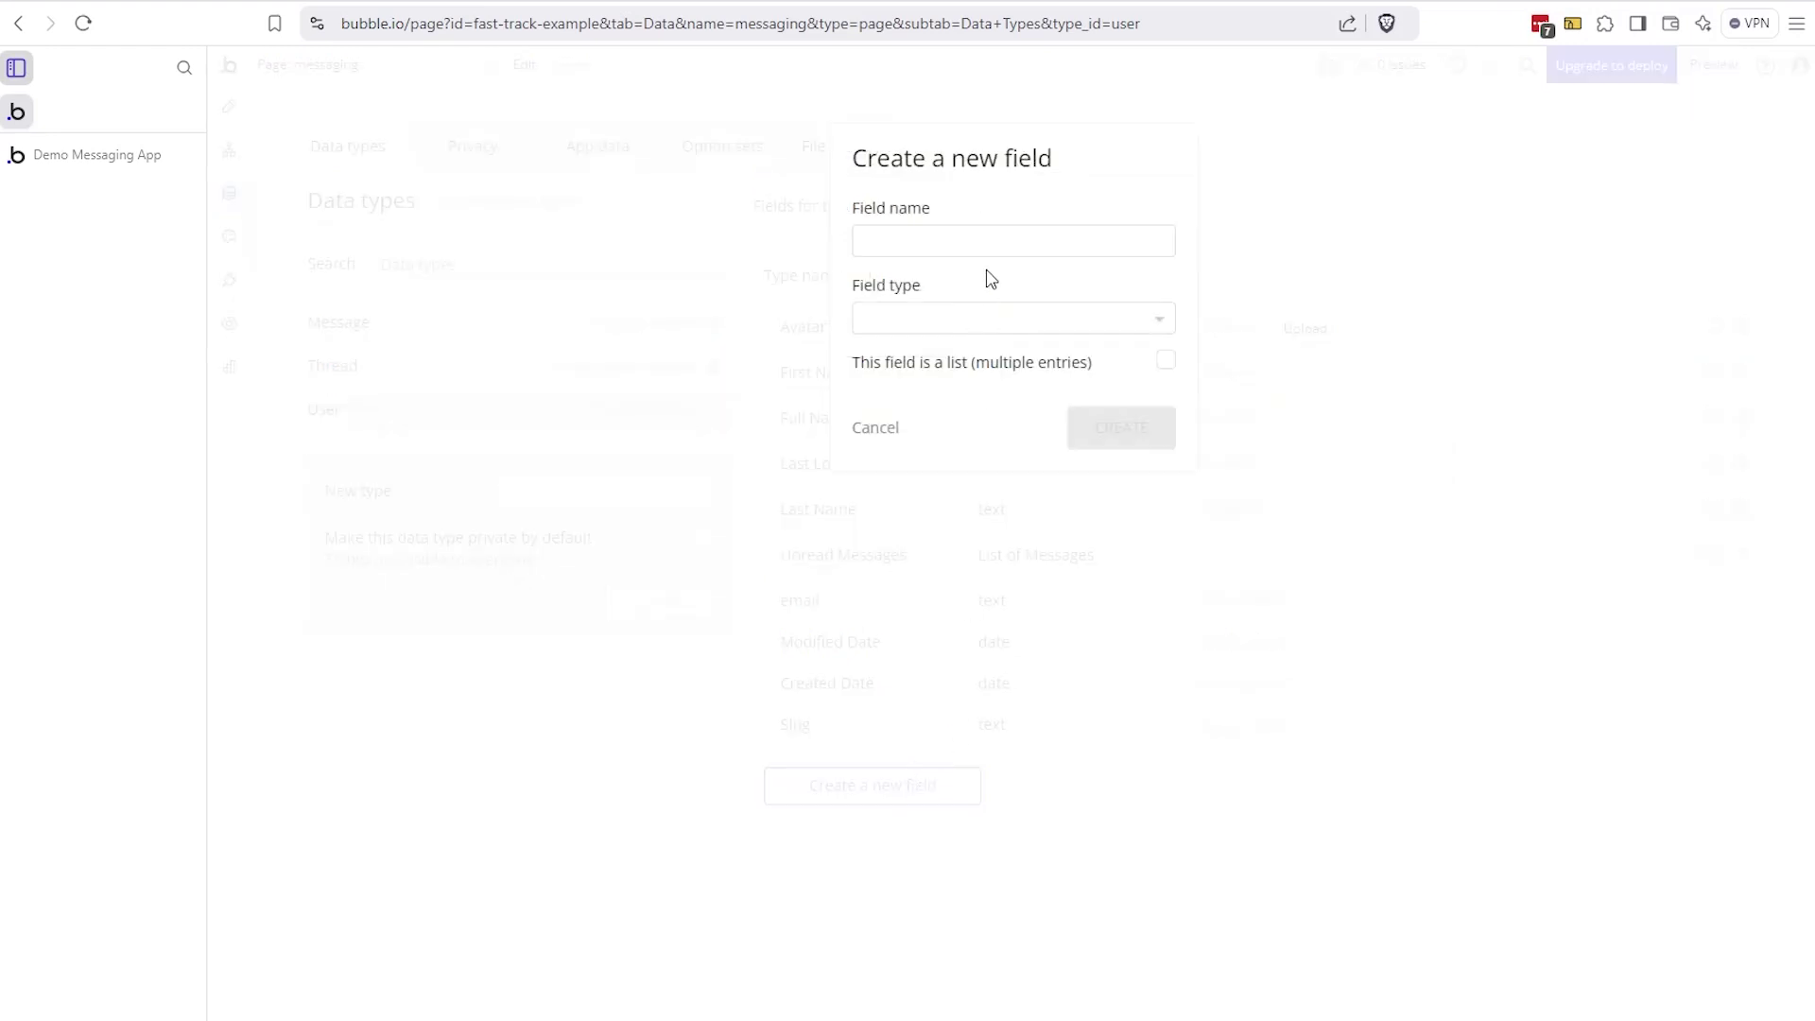
click(1168, 365)
click(892, 432)
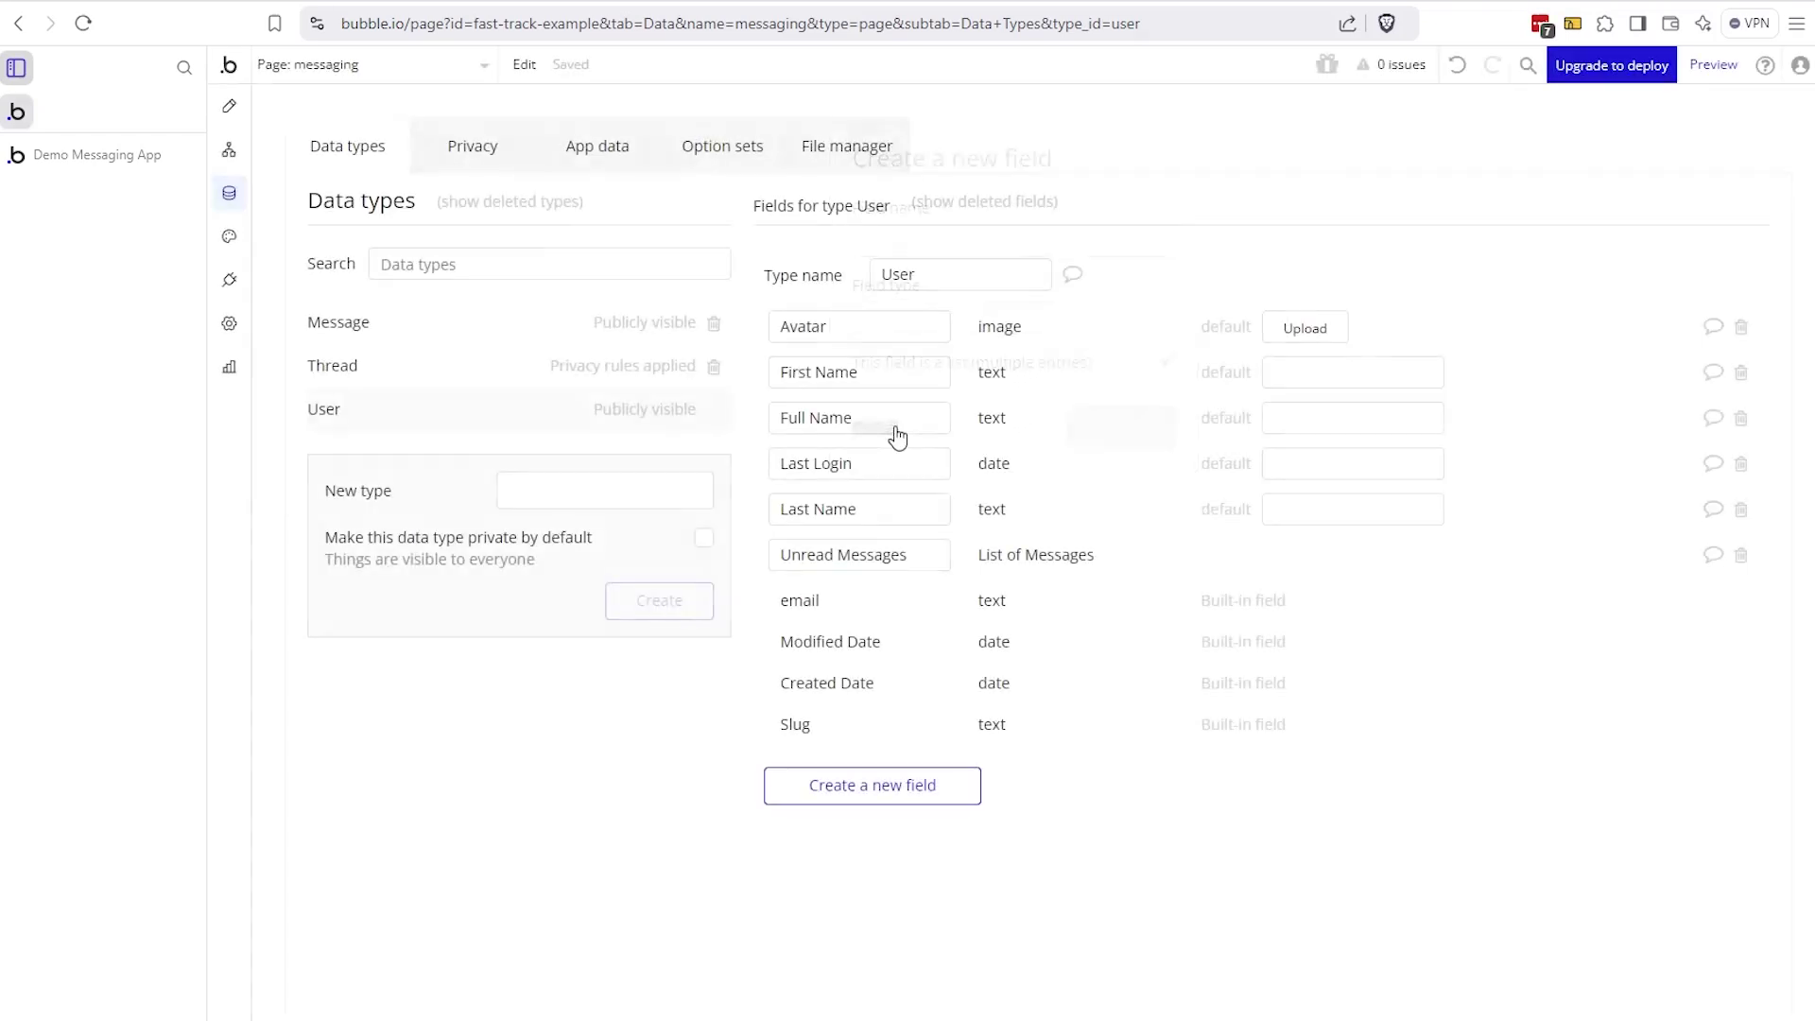
- Display the Thread data type's fields and examine its Members list field
click(516, 387)
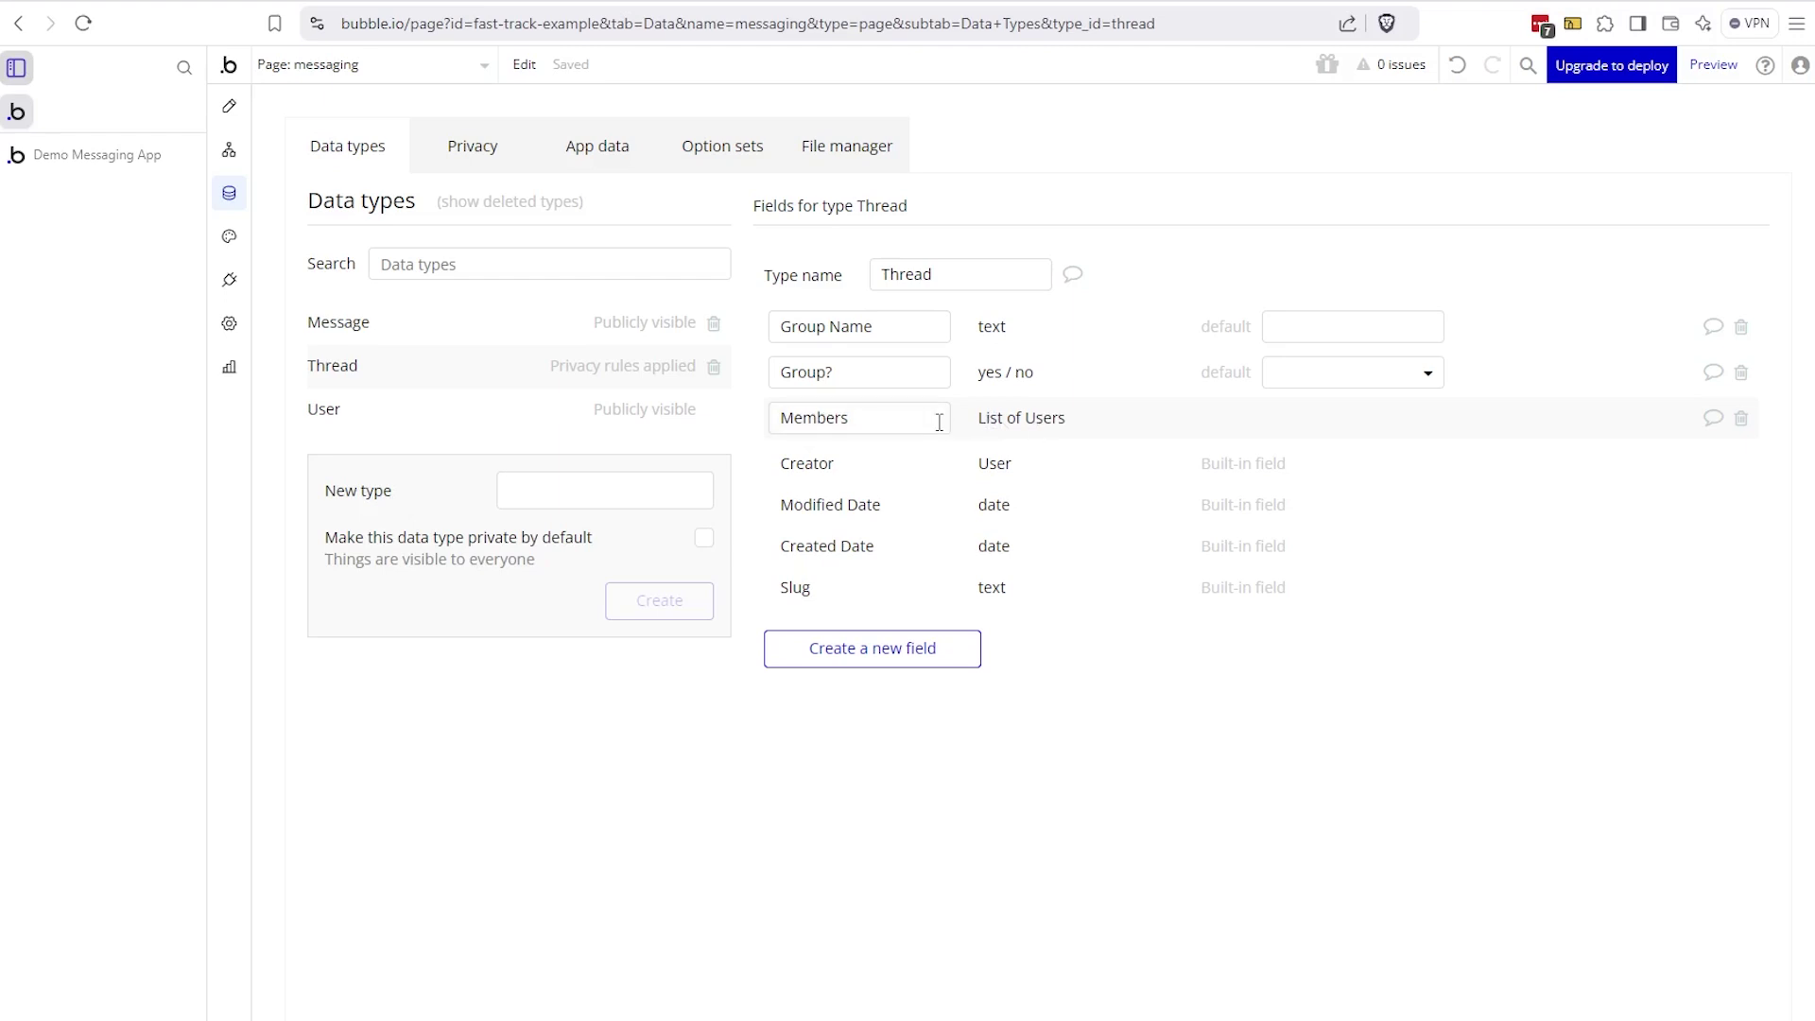
click(904, 419)
drag(893, 418, 829, 419)
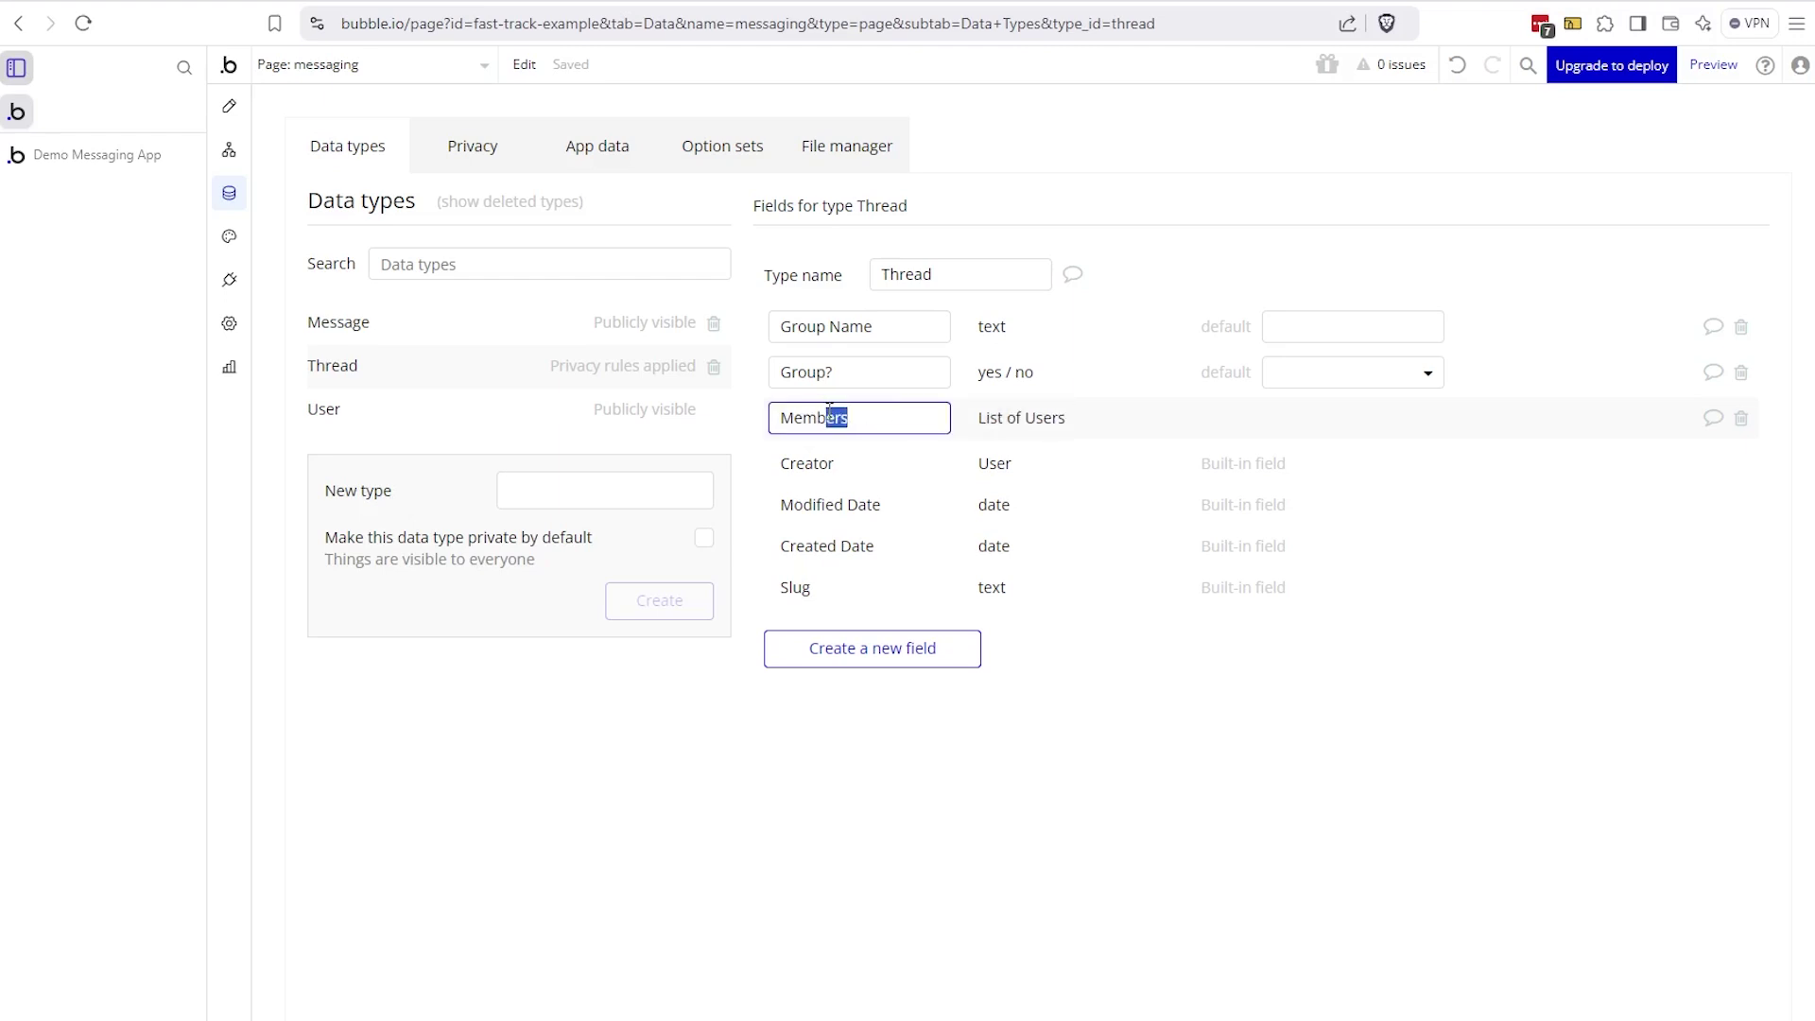
click(830, 419)
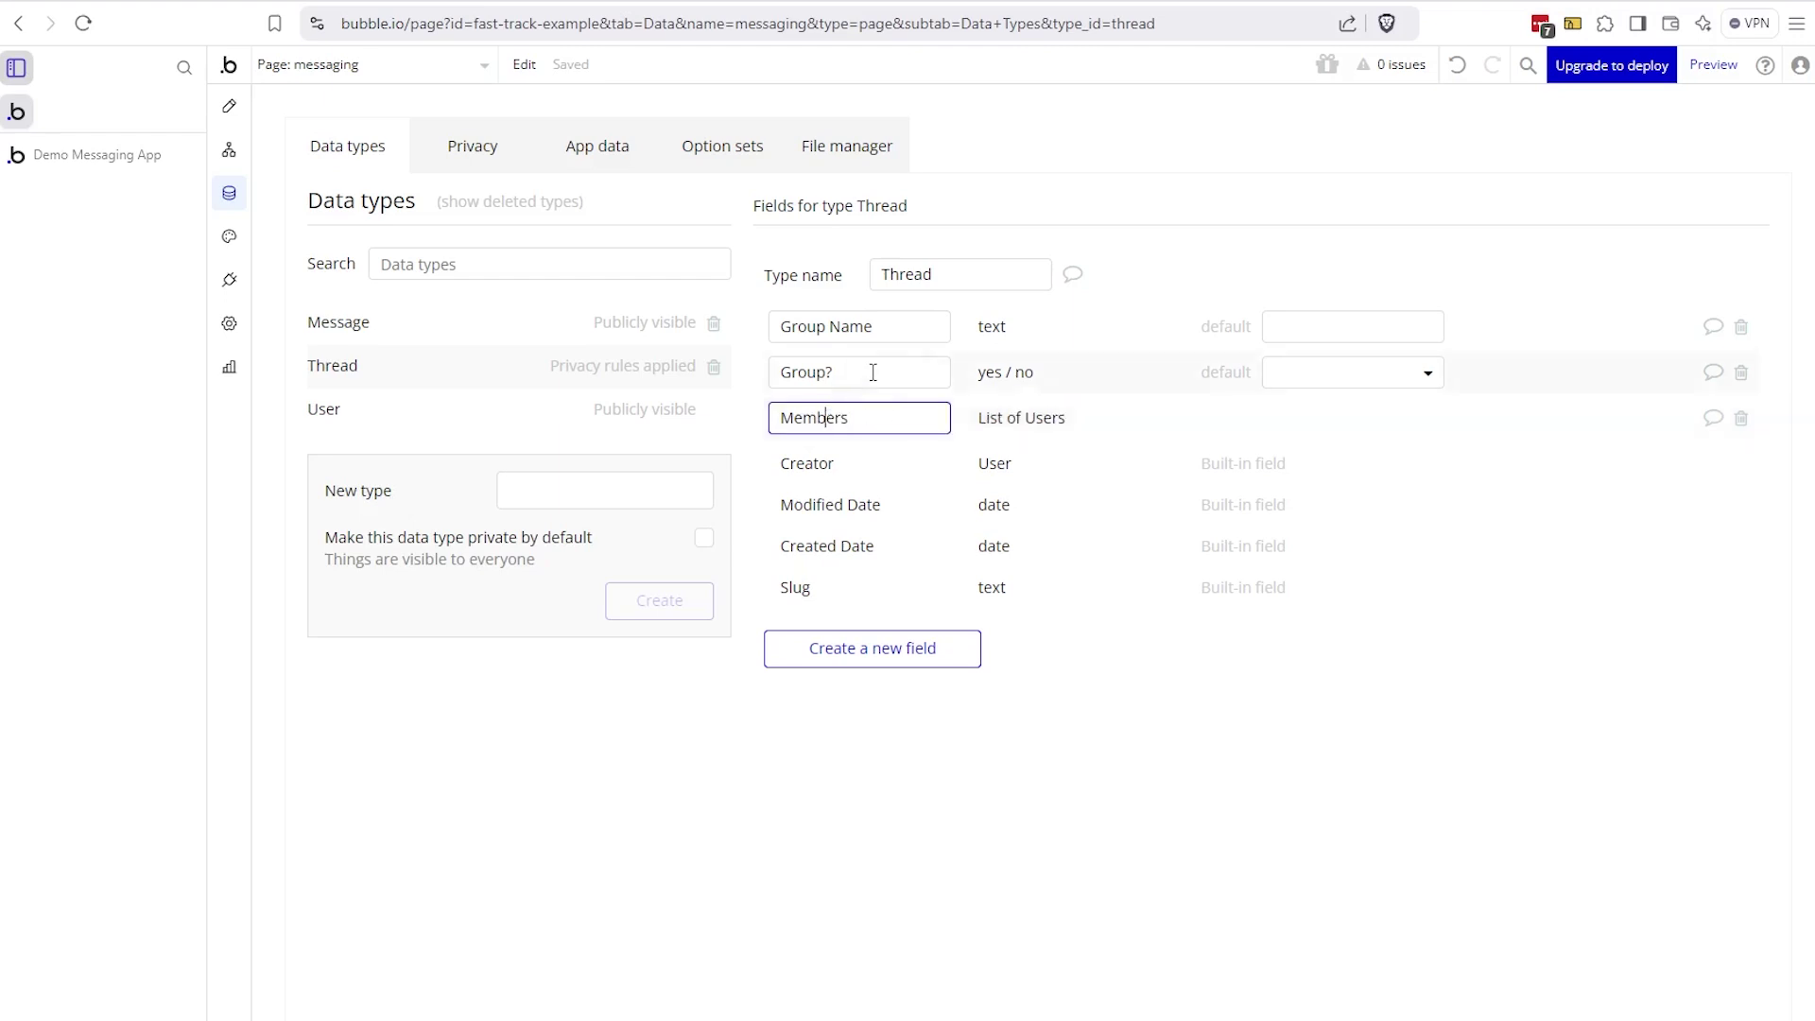
- Examine the User data type's Unread Messages field and compare it with the unread badge under Direct Messages in the messaging app
click(444, 419)
drag(783, 558, 915, 568)
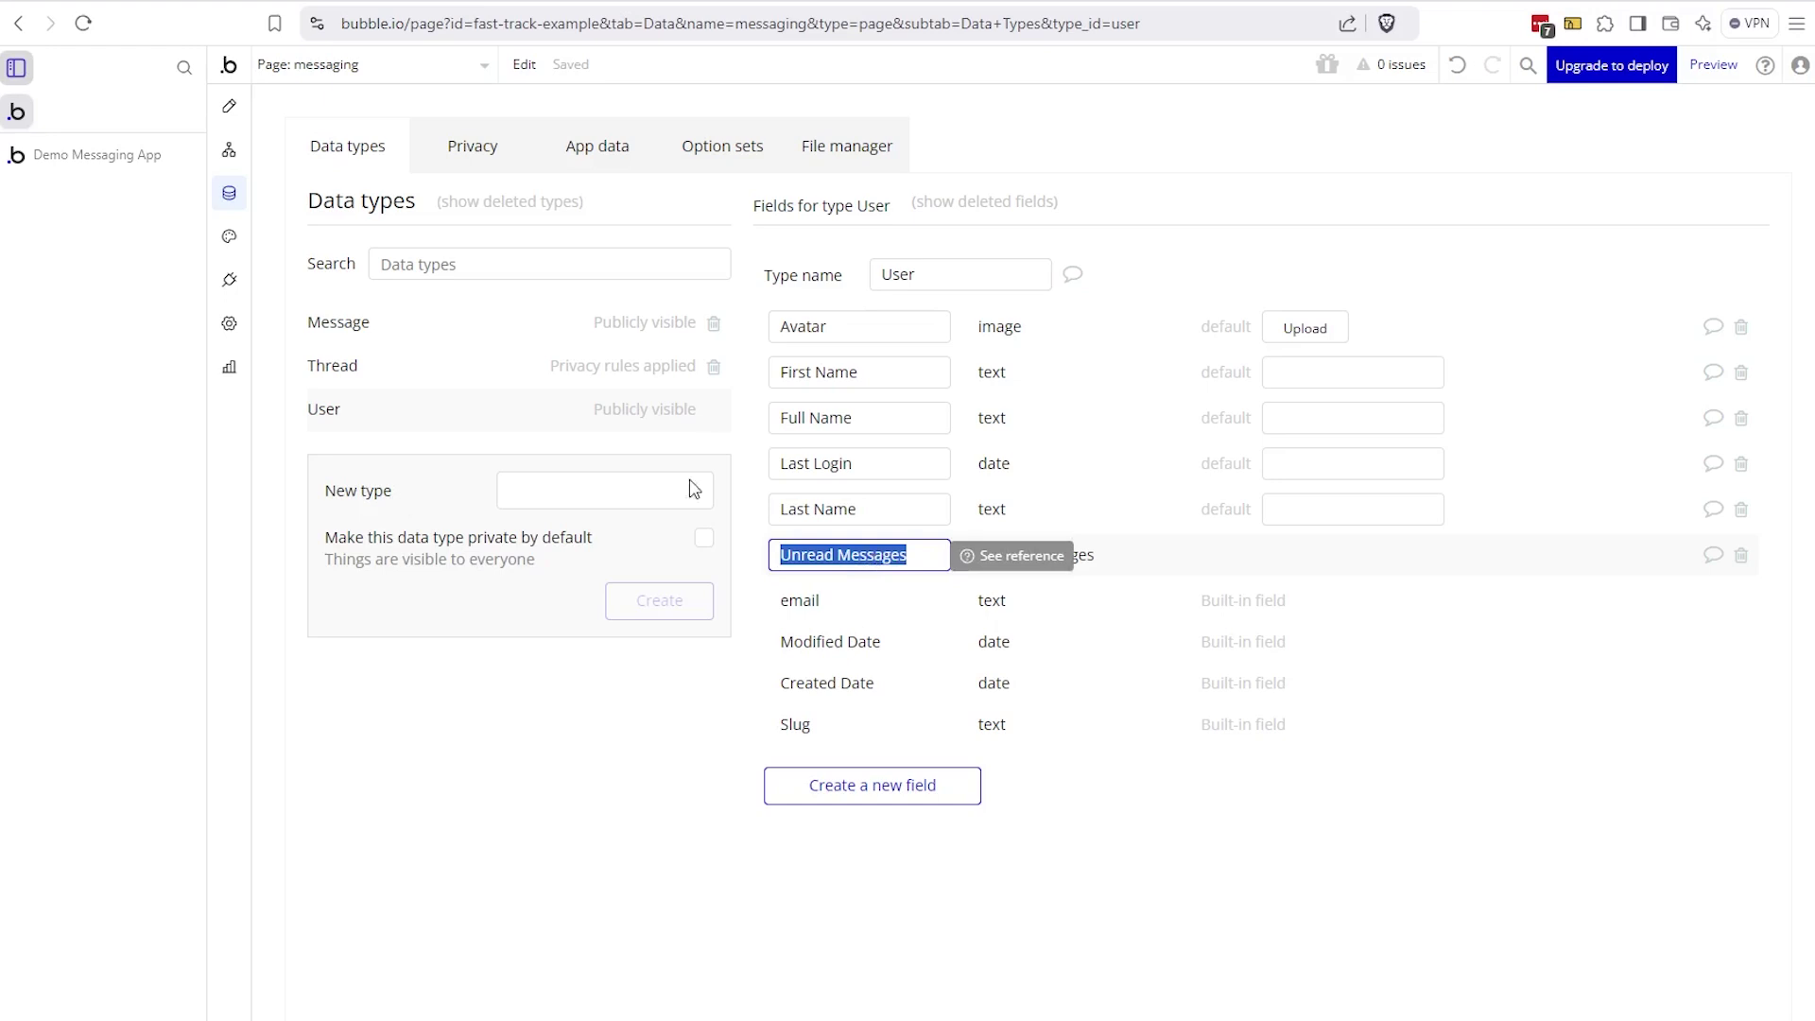
click(141, 155)
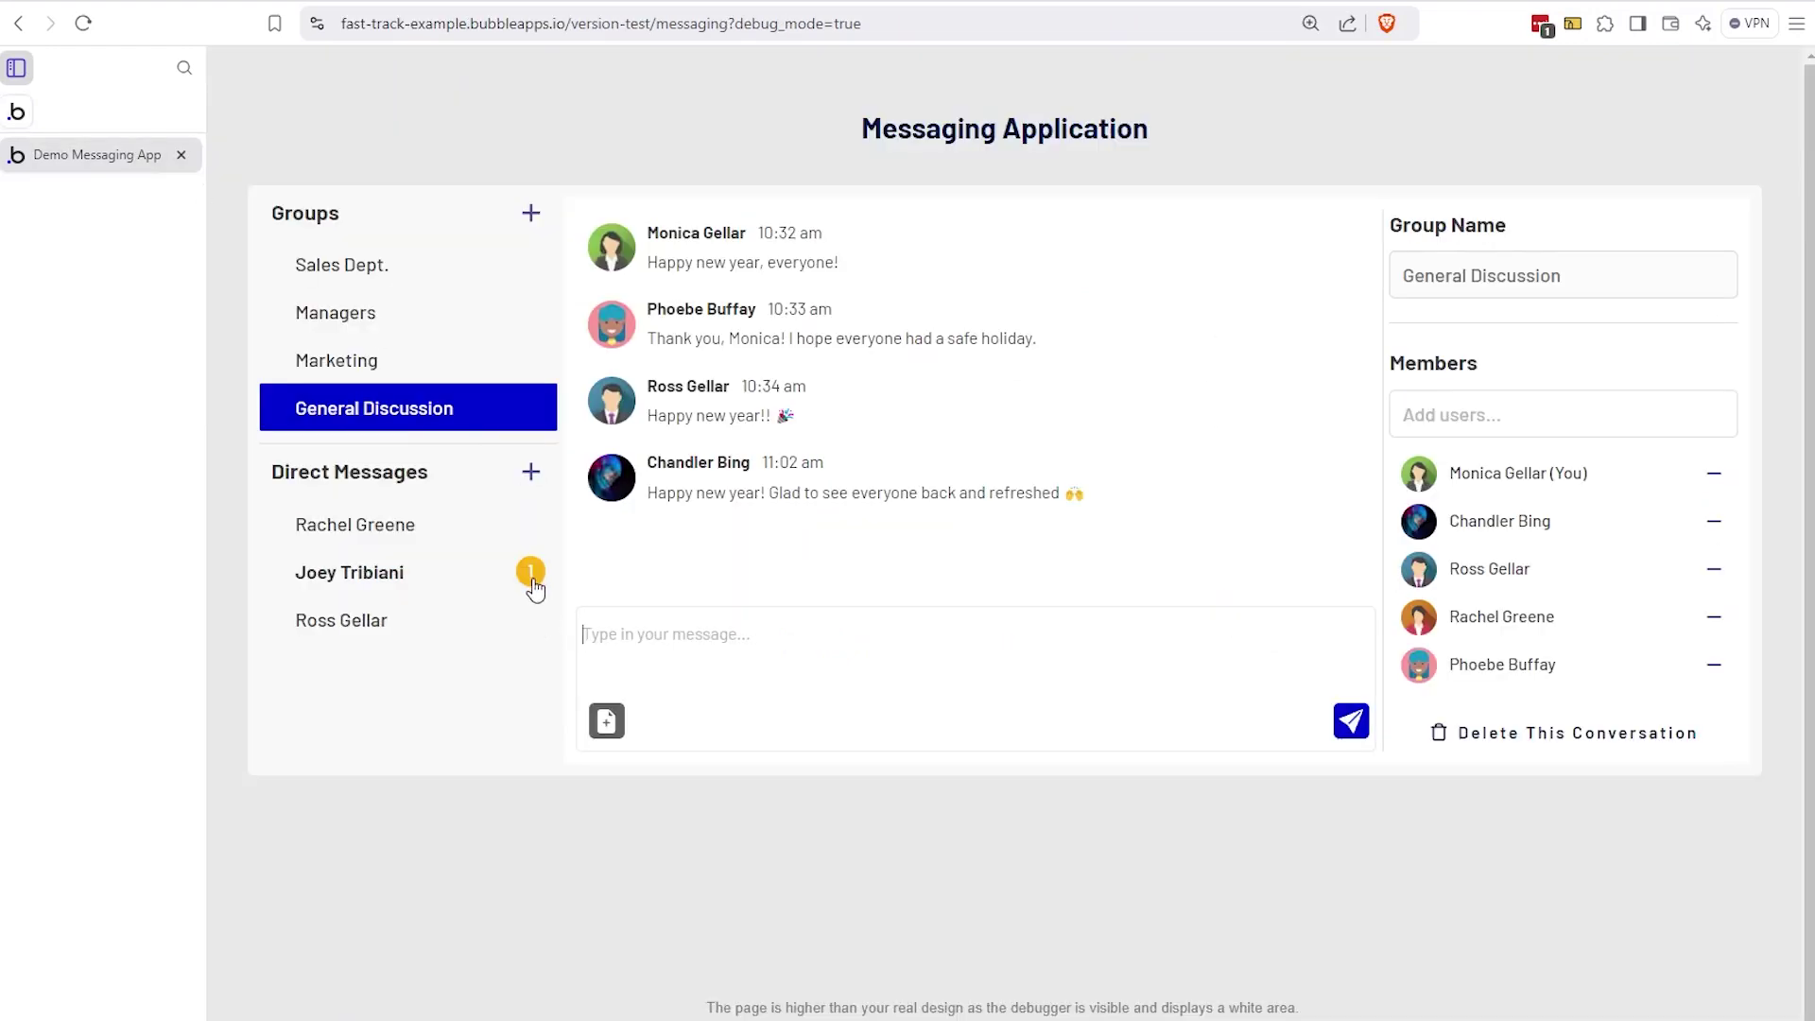
click(21, 114)
click(928, 619)
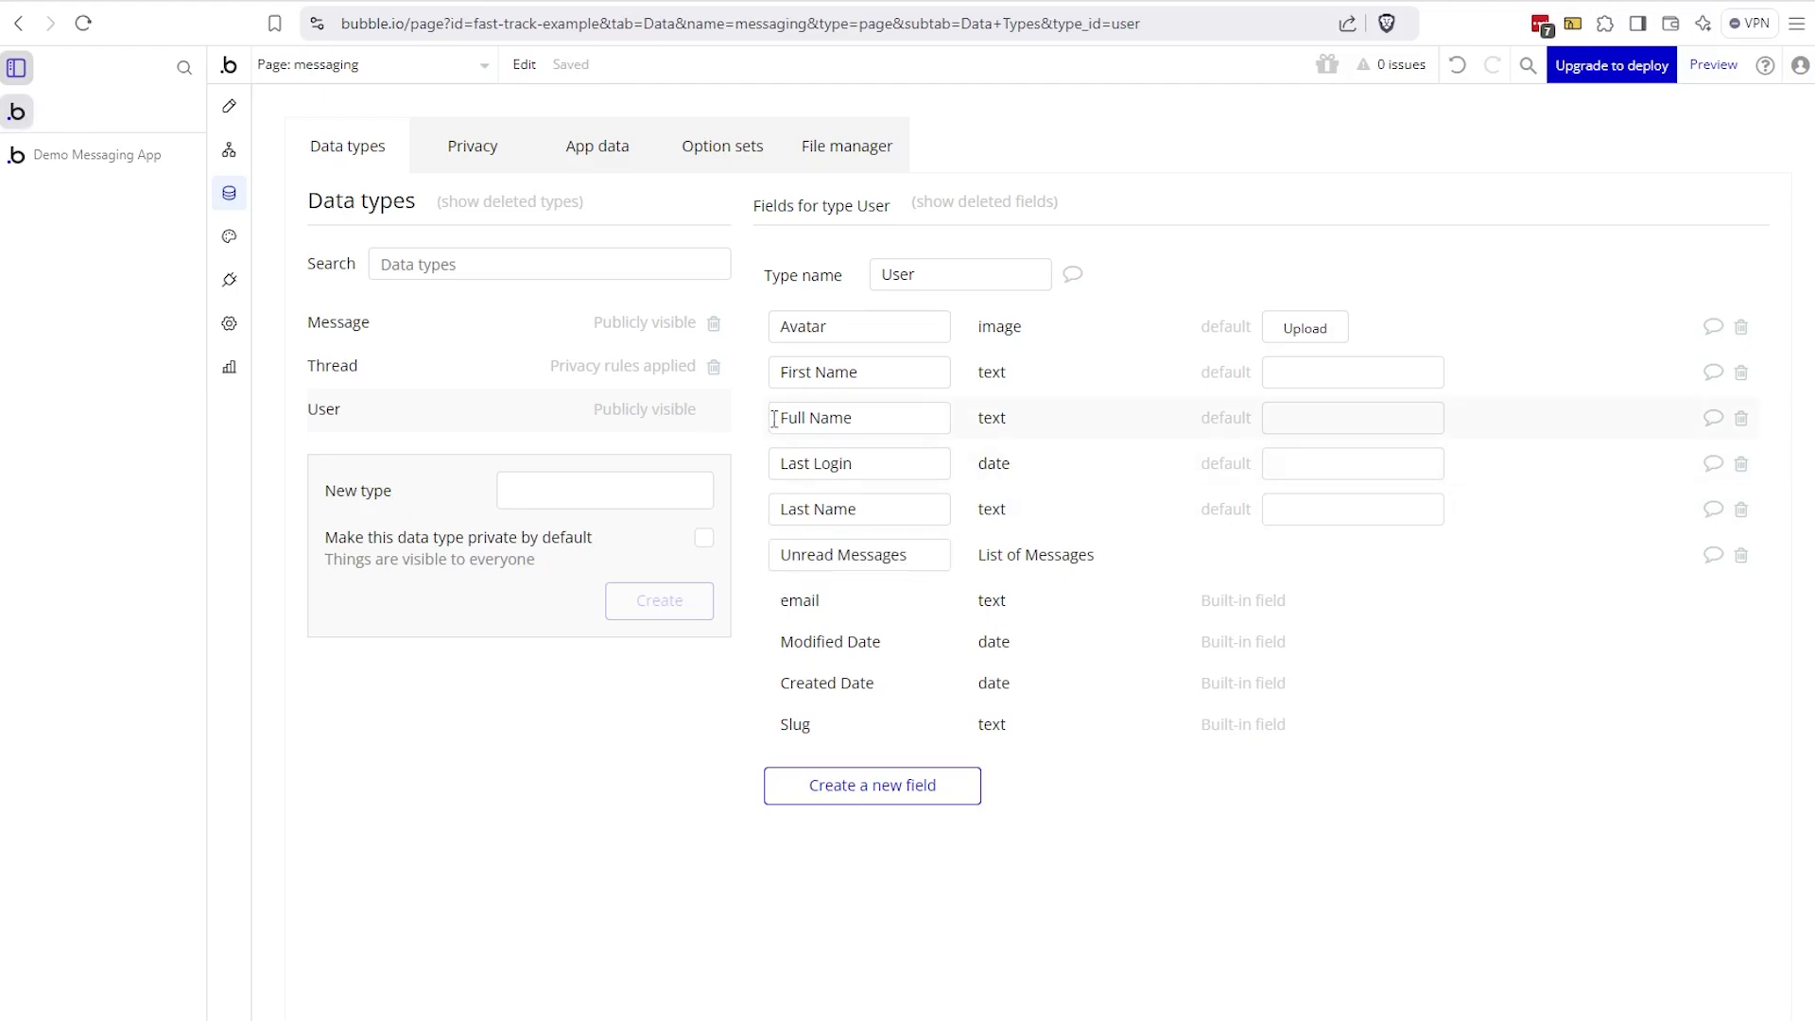
- Examine the User type's Full Name and Avatar fields, and view the matching sender names and pictures in the messaging app
drag(774, 418, 864, 425)
drag(781, 326, 828, 327)
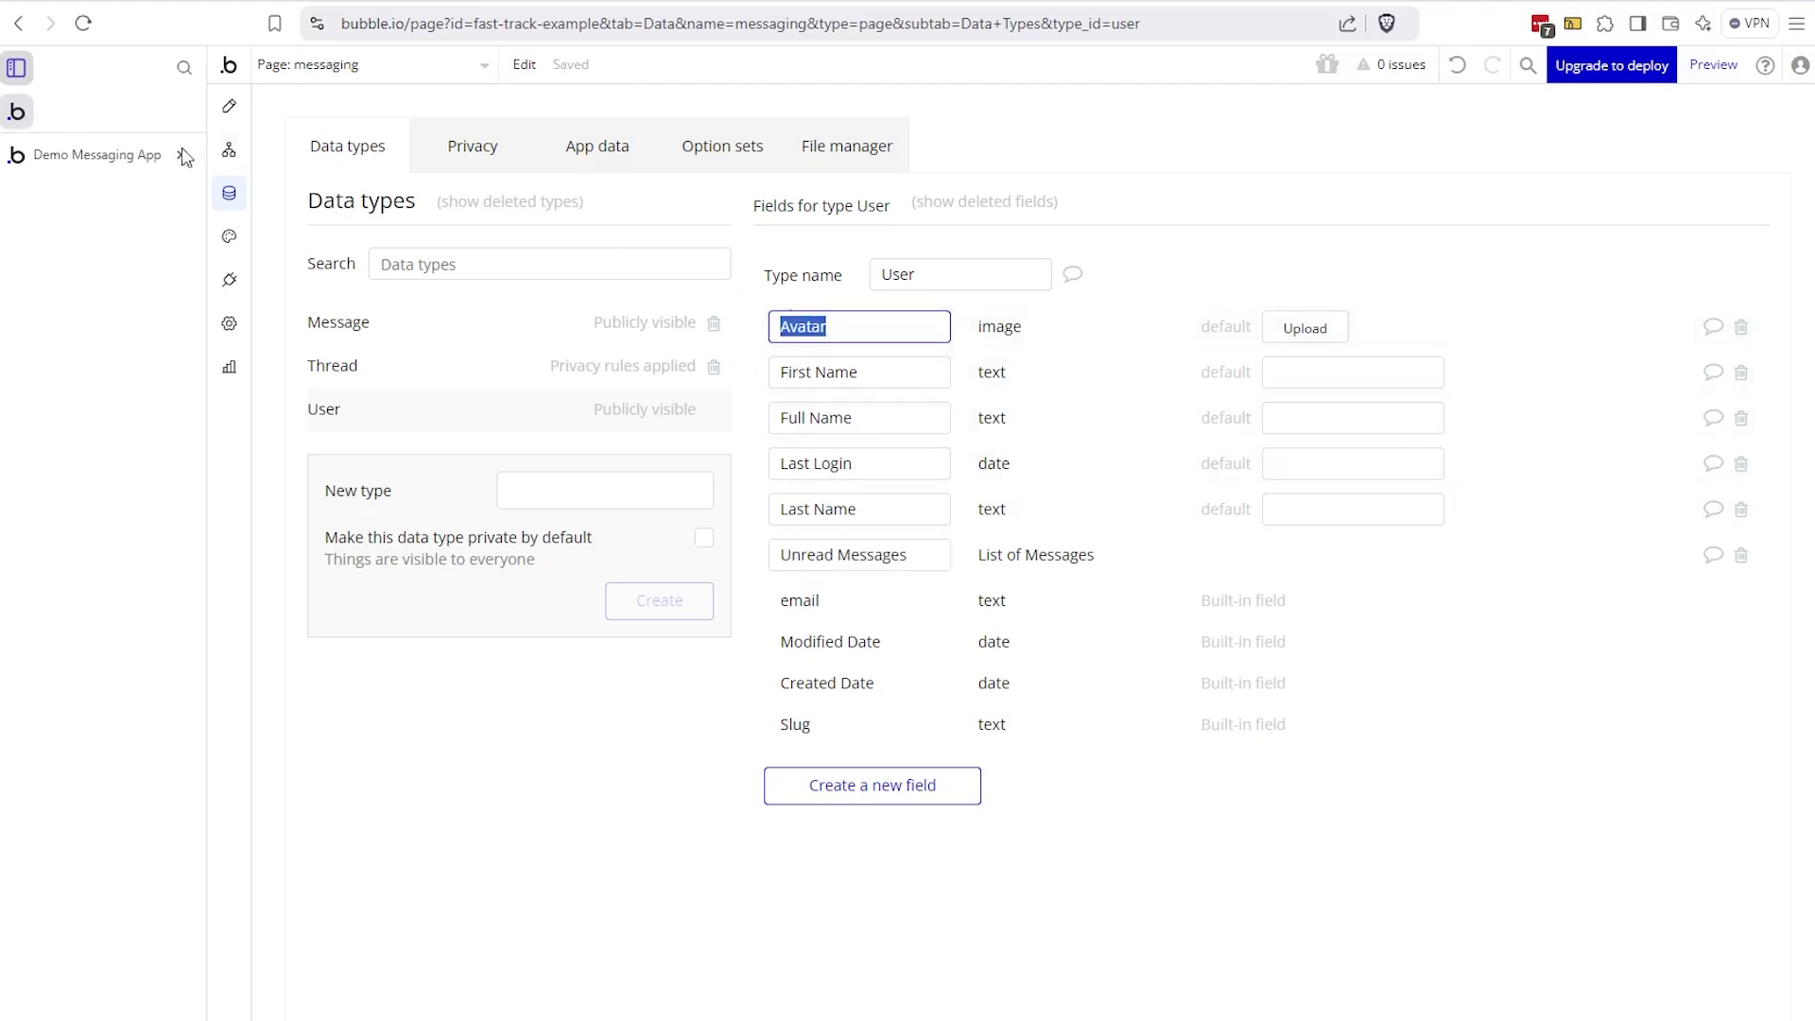
click(114, 161)
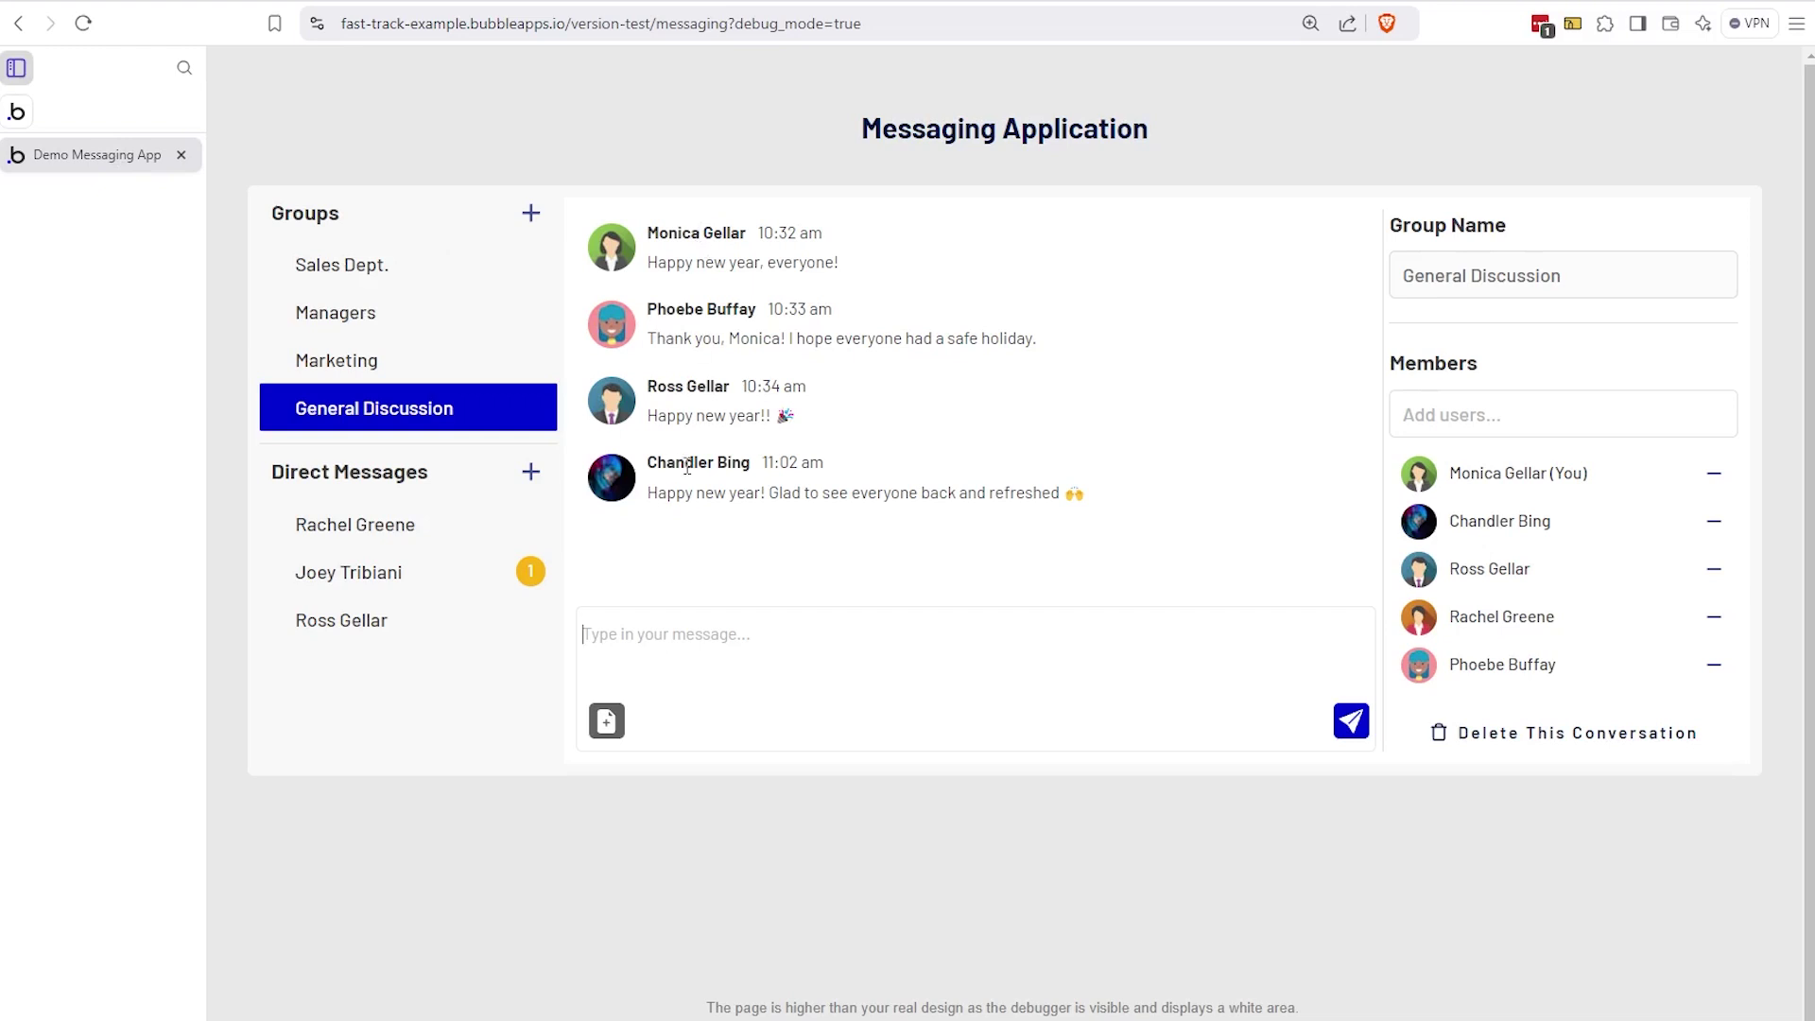
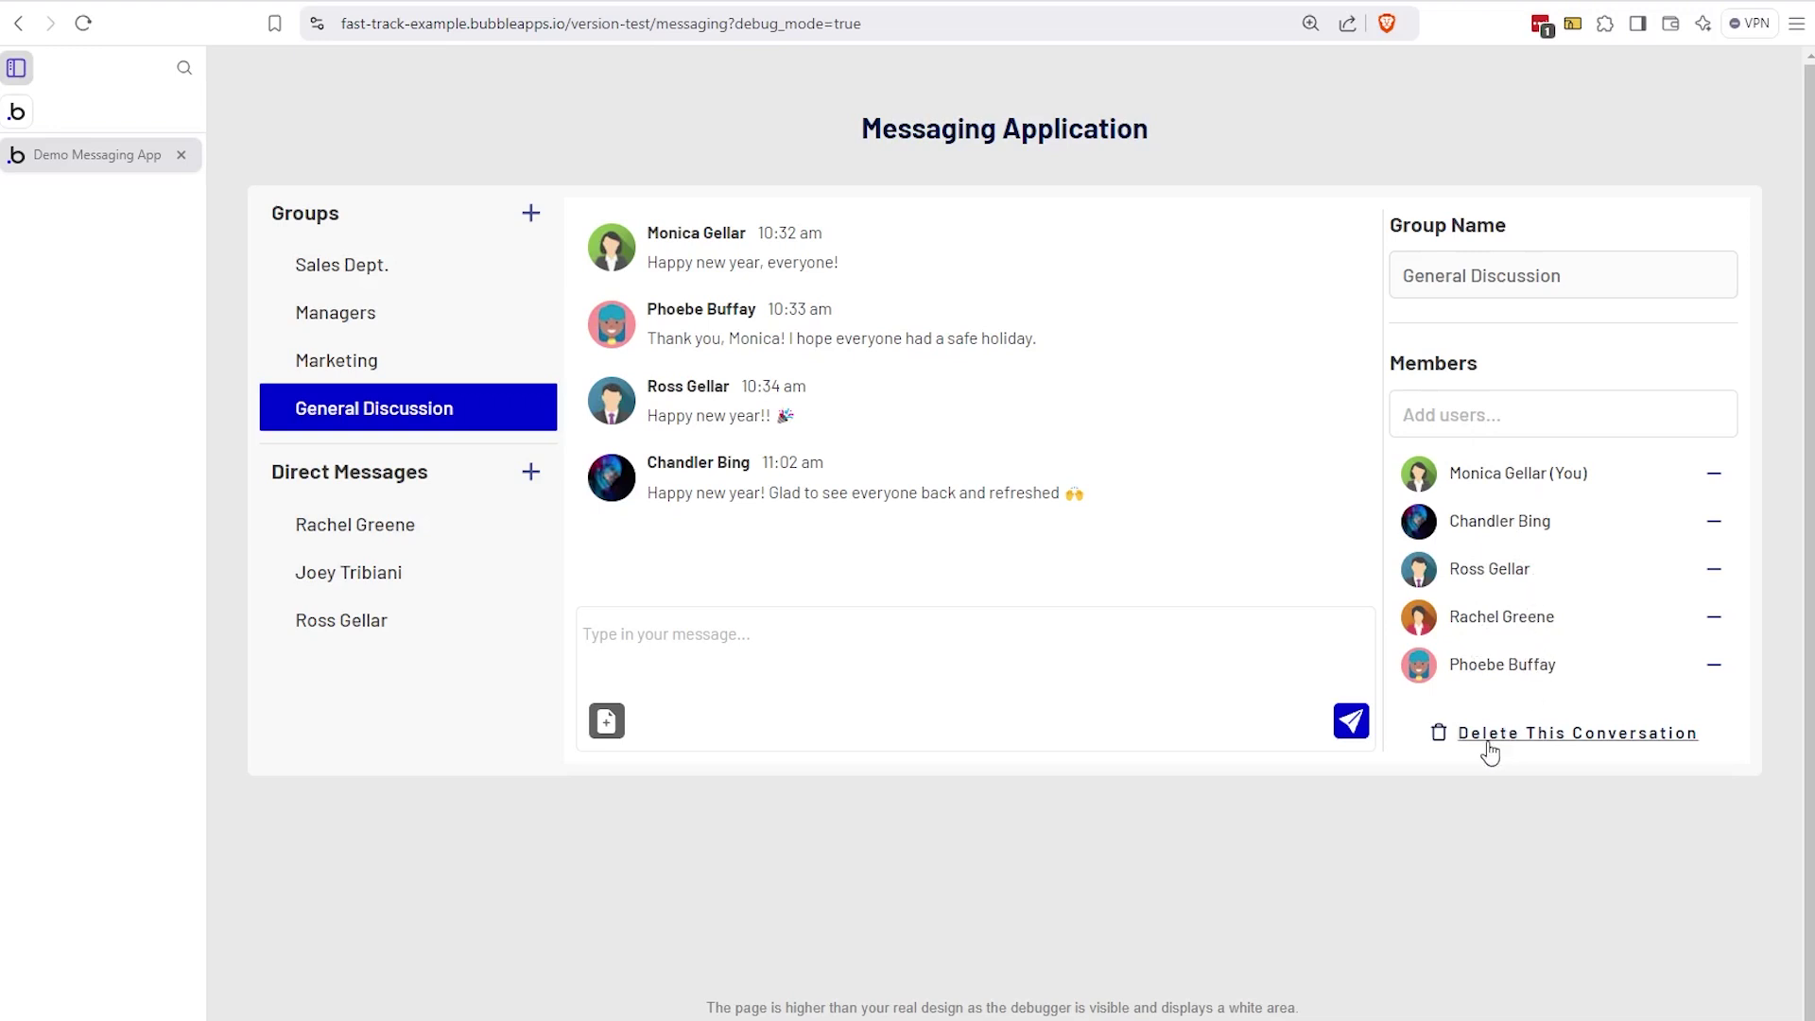
- Bring up the delete confirmation for the General Discussion conversation and choose to keep the conversation
click(1591, 757)
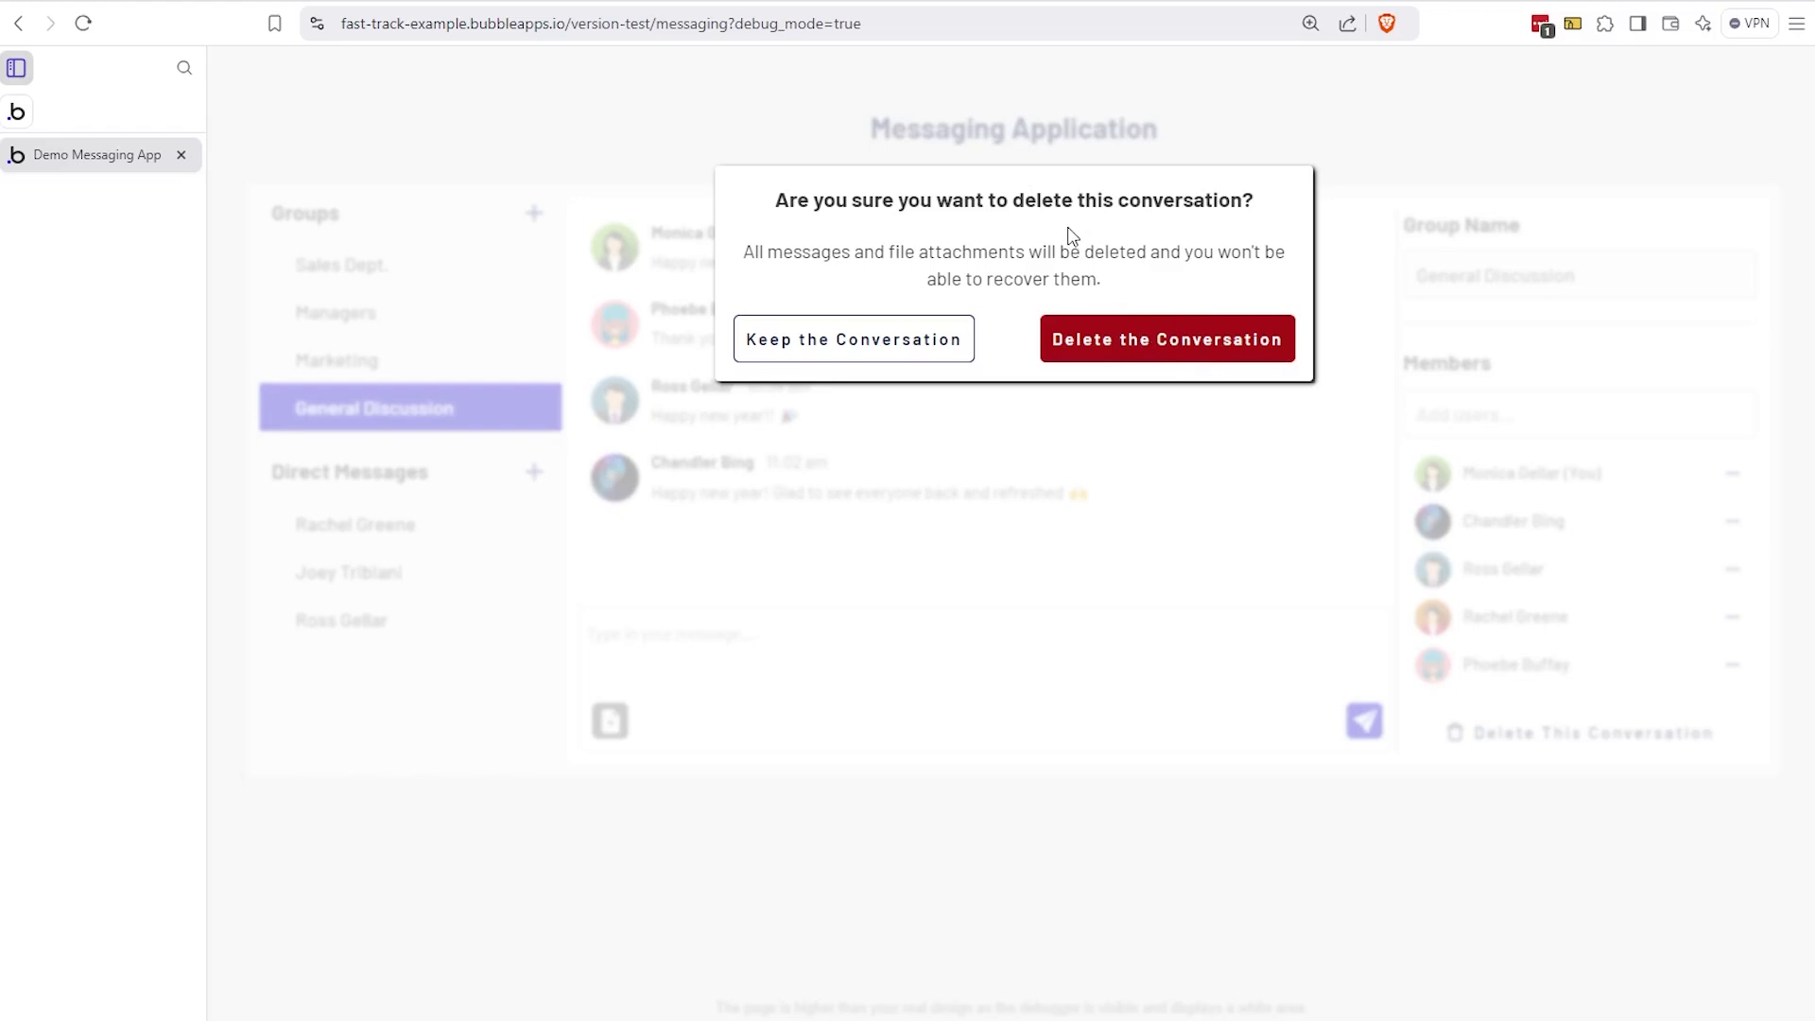
click(915, 346)
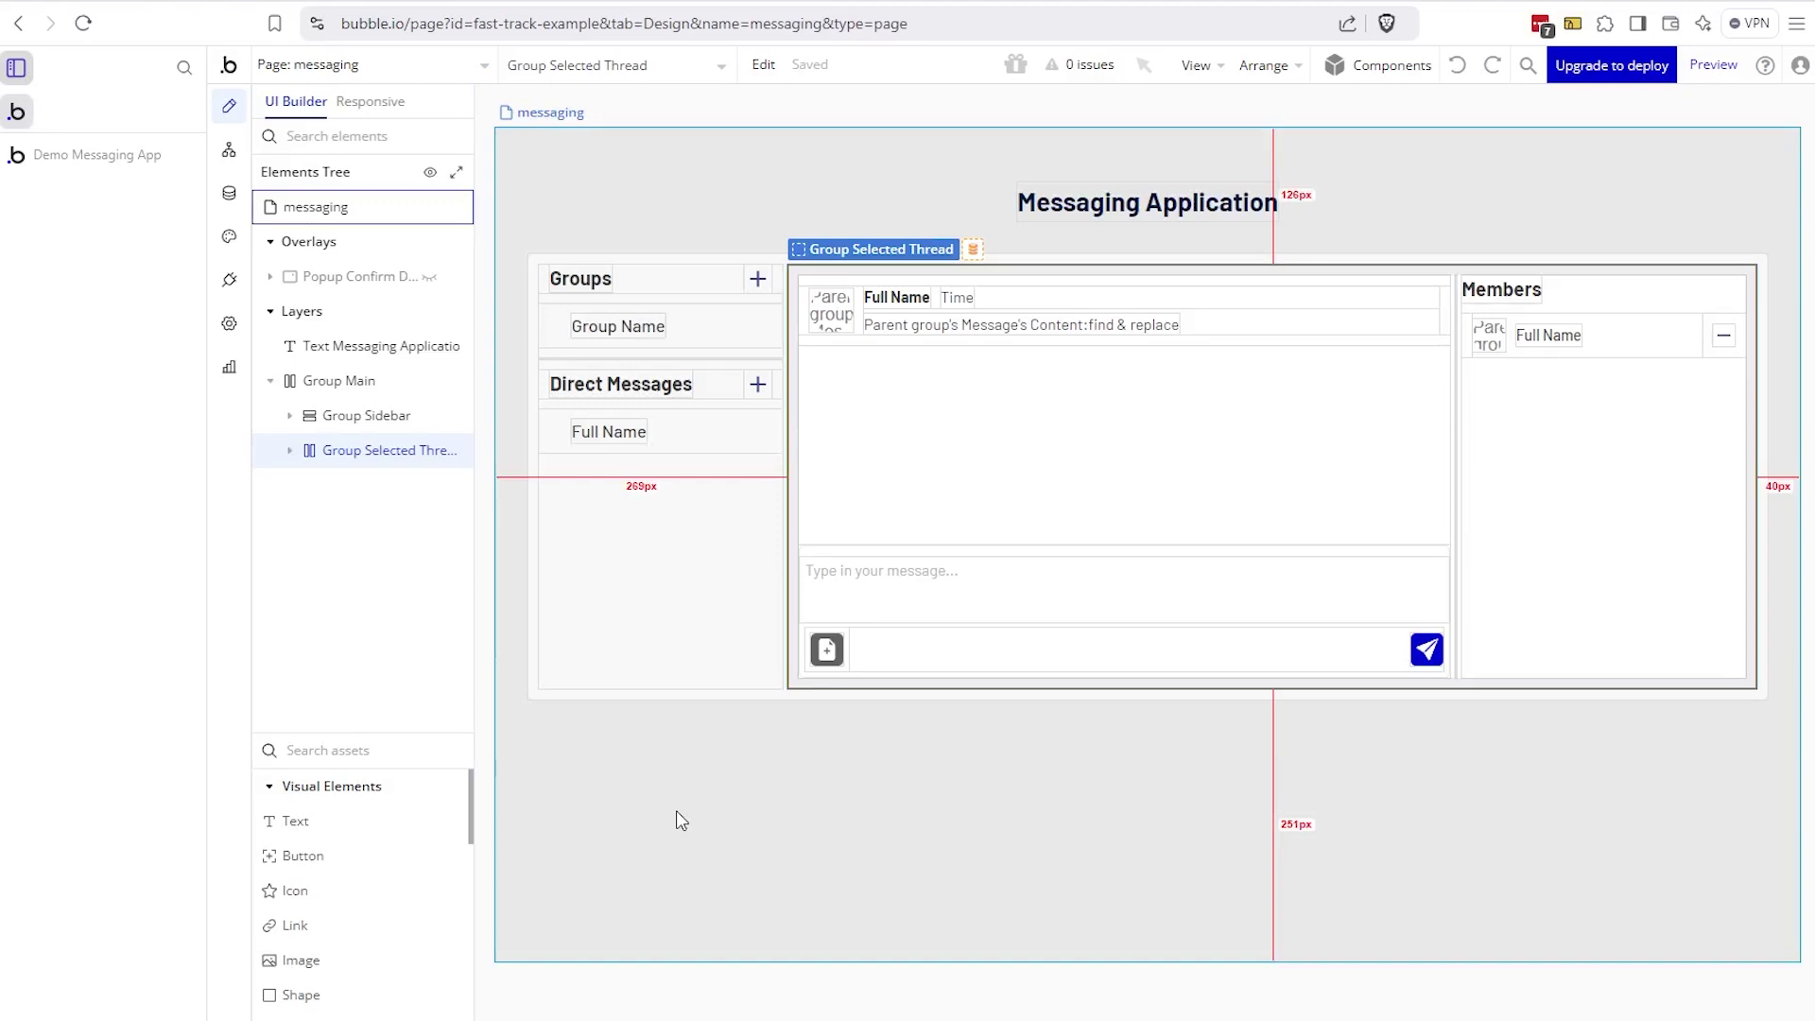
- Inspect the layout settings of Group Main and Group Sidebar on the messaging page in the Bubble editor
click(355, 397)
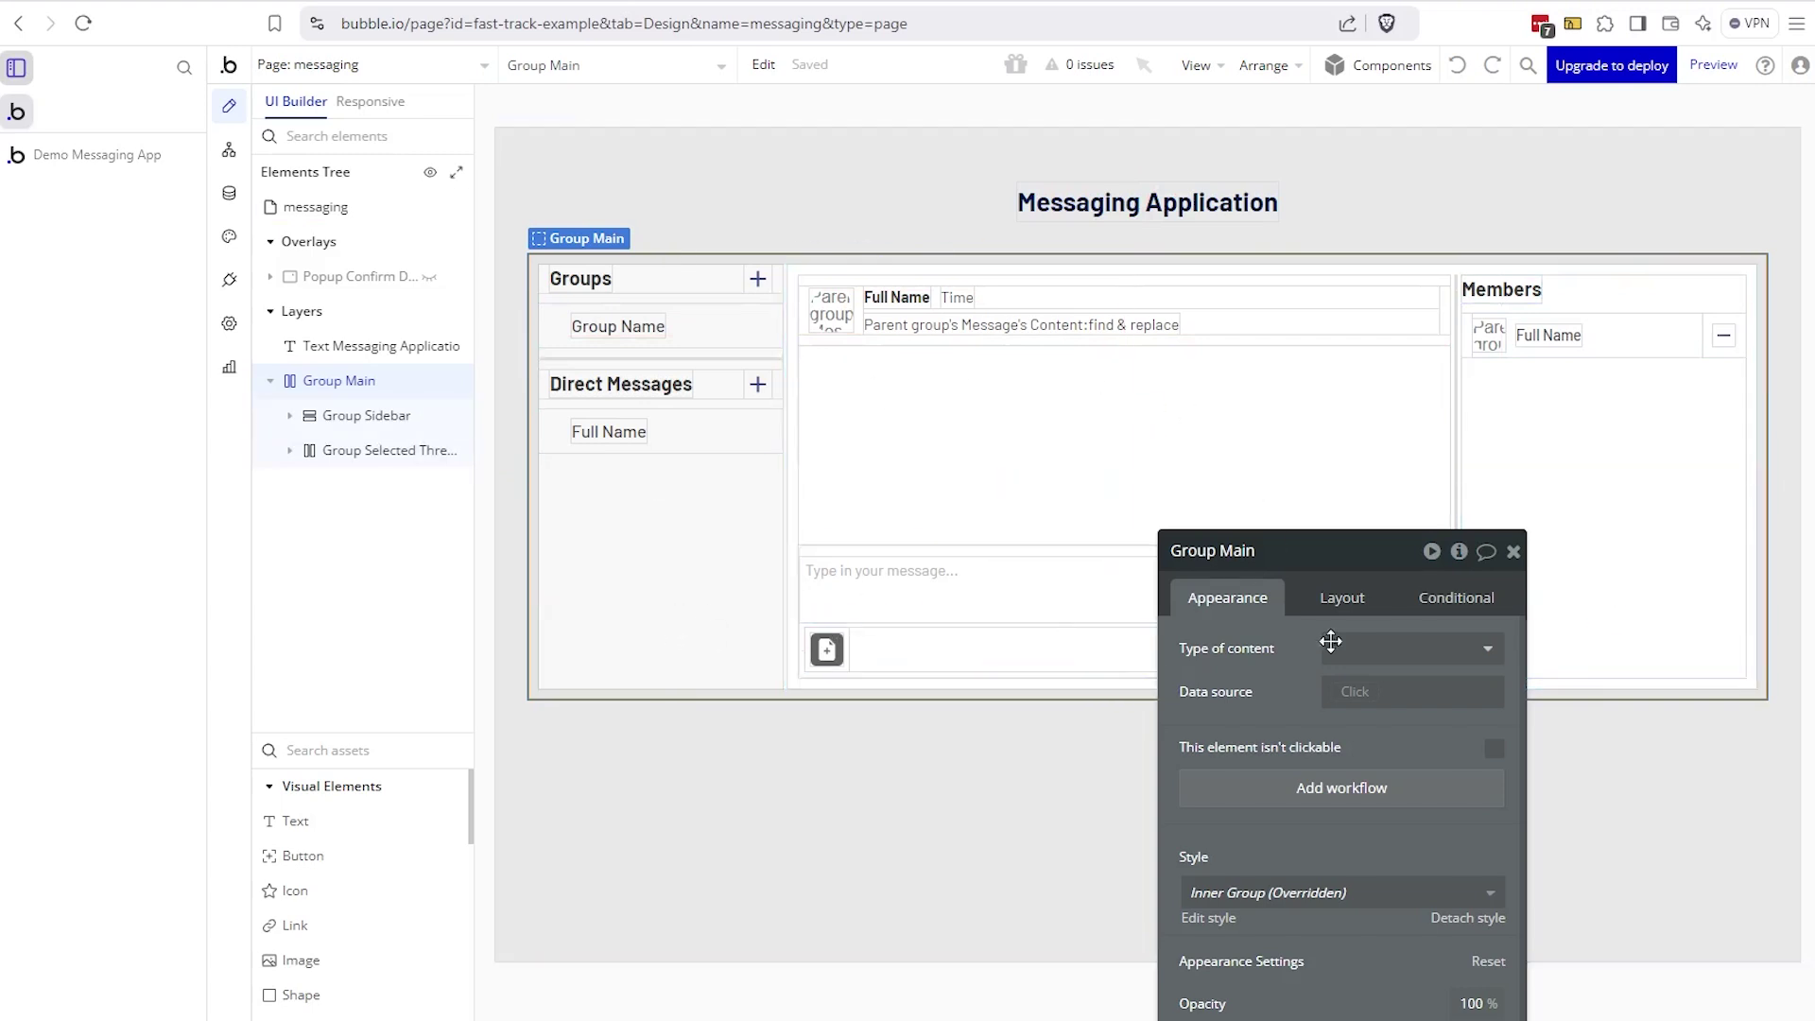
click(1342, 597)
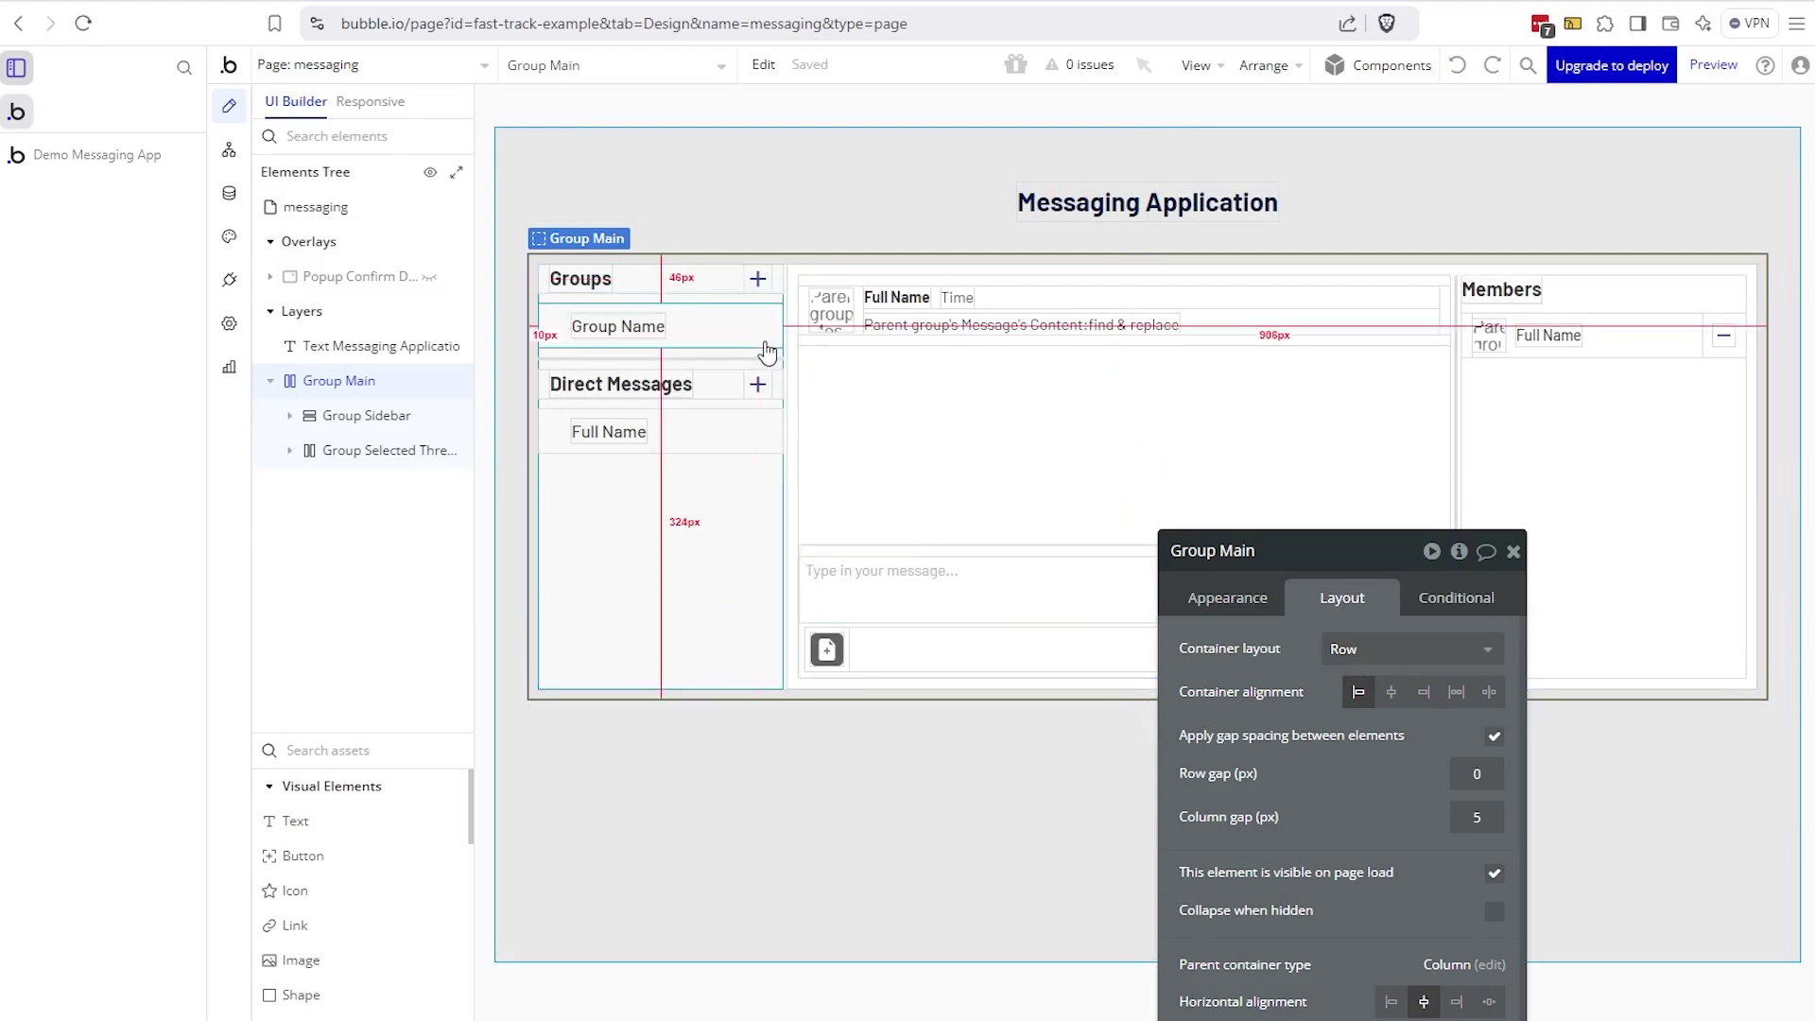
click(378, 427)
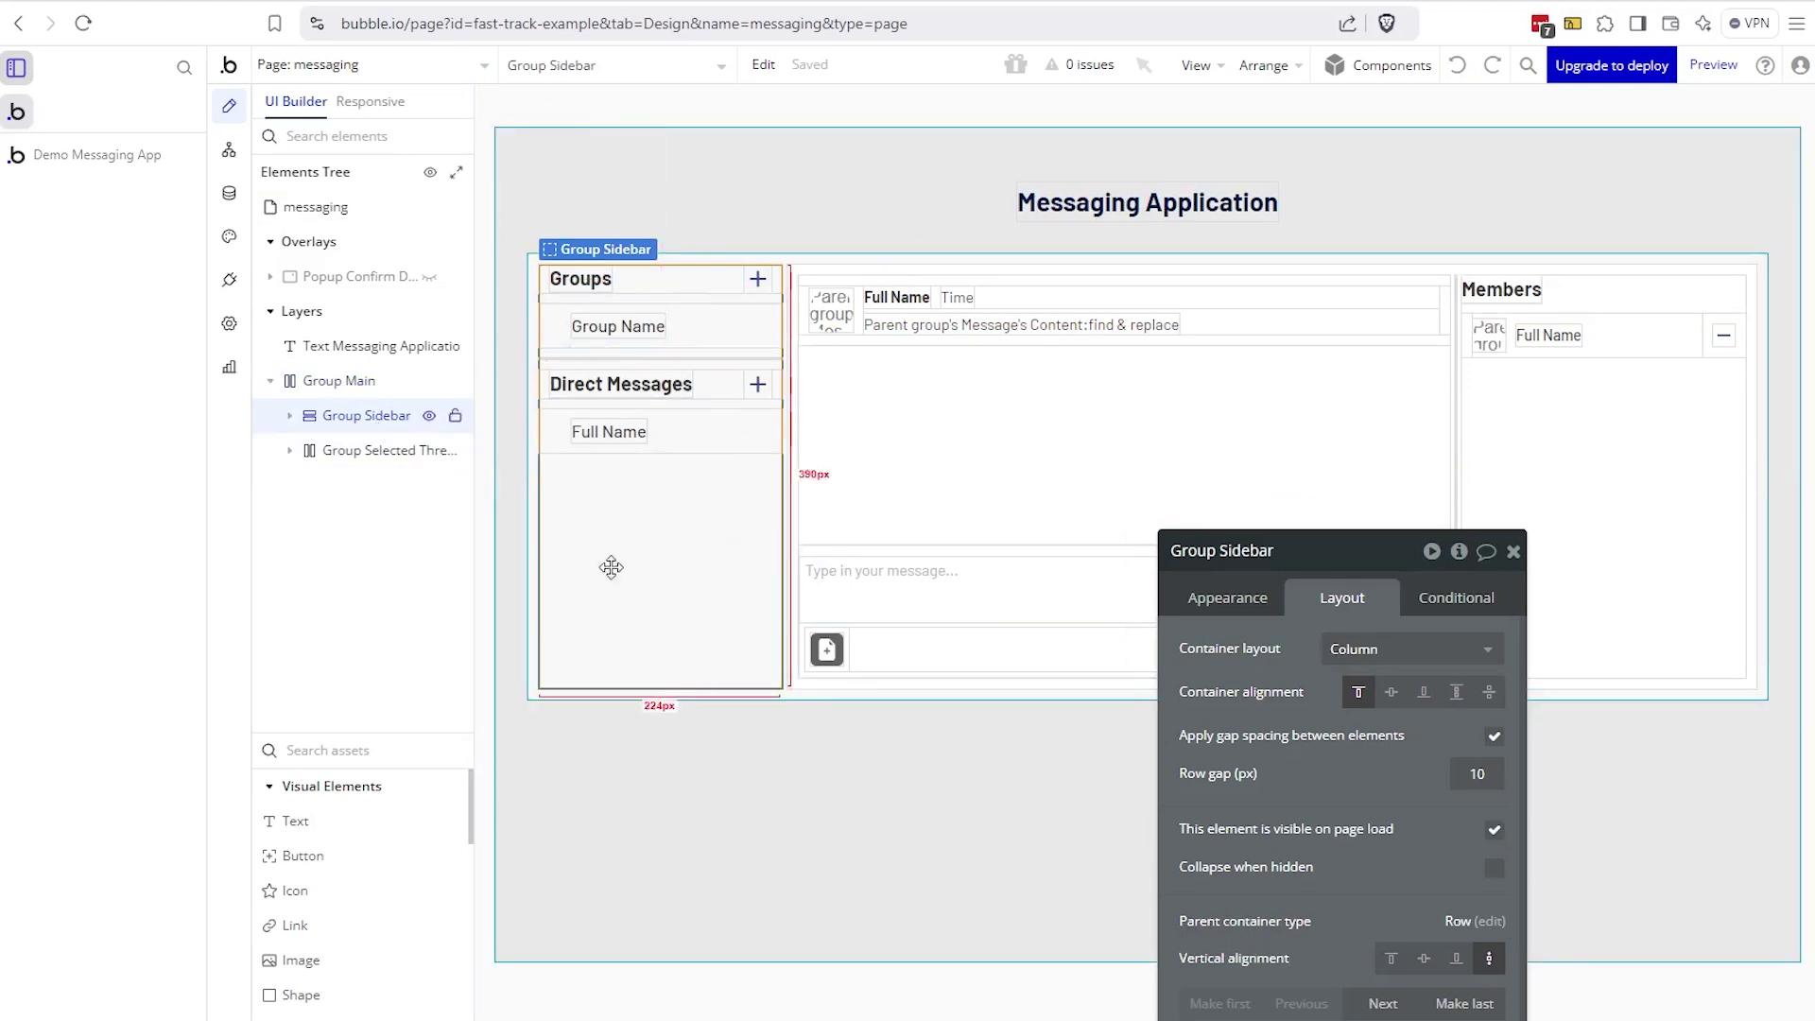
- Inspect Group Selected Thread's layout and its content type, moving the property editor clear of the message area
click(383, 452)
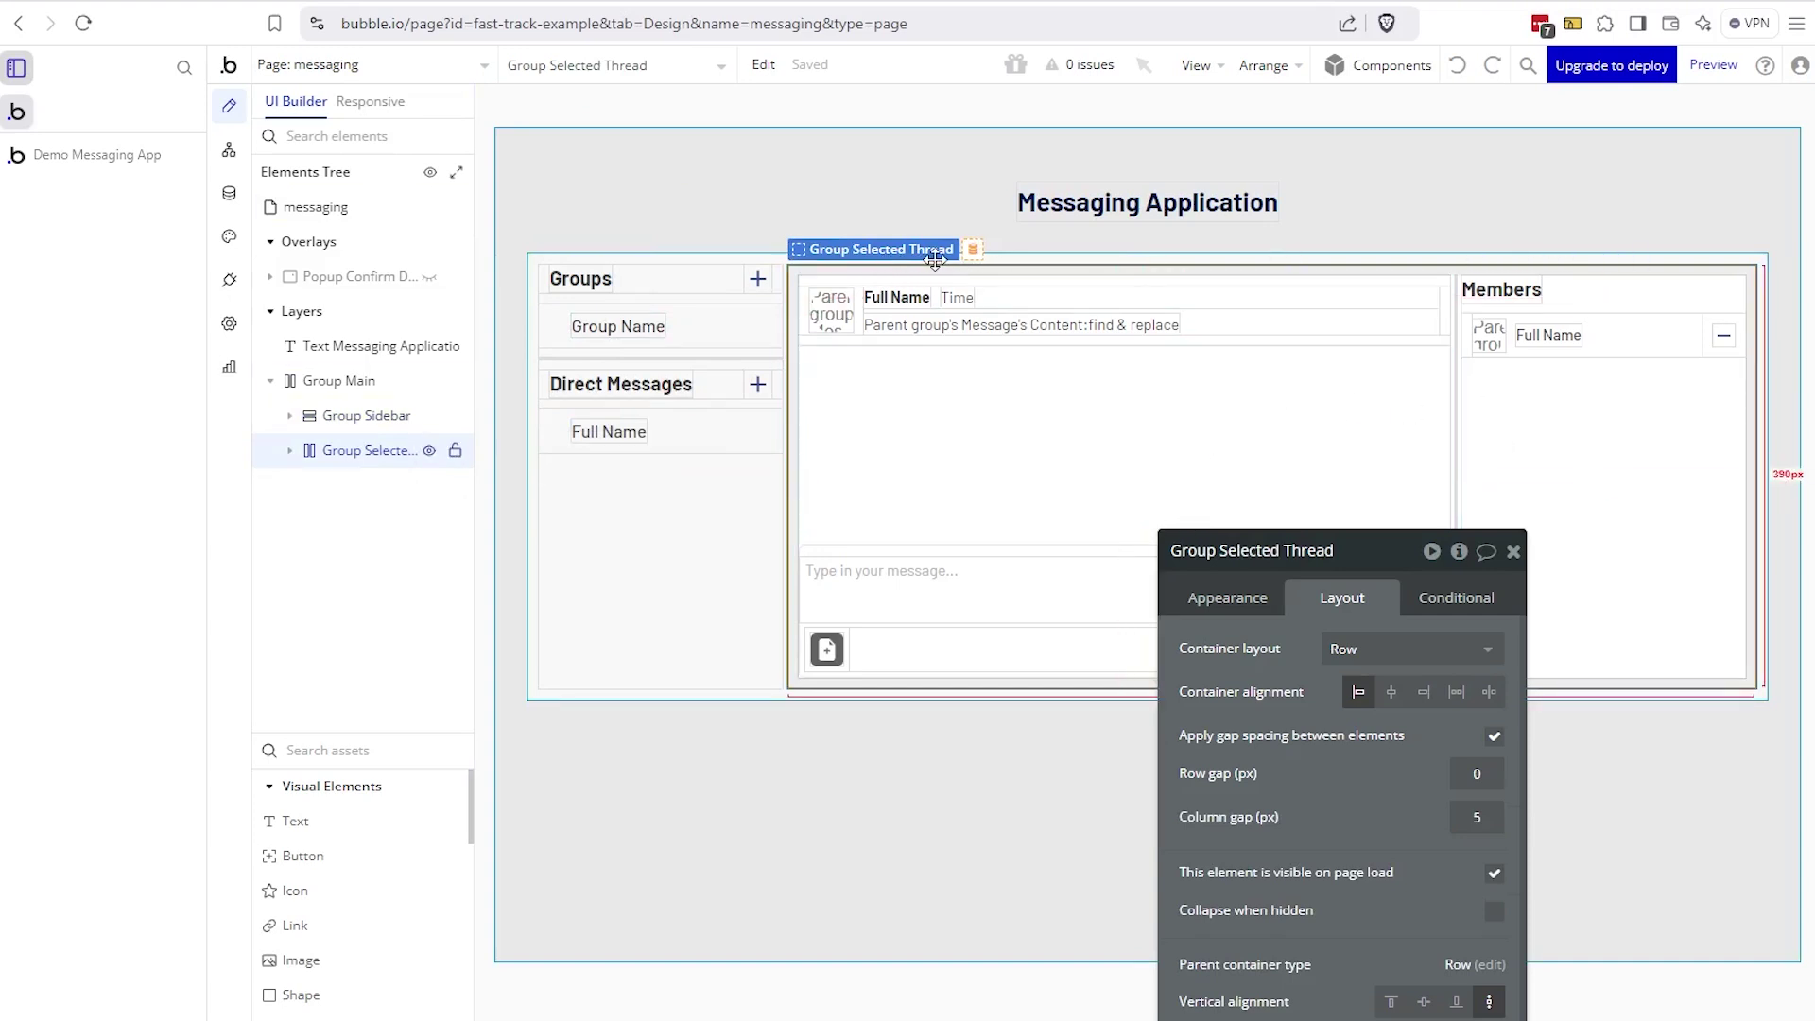
click(1225, 598)
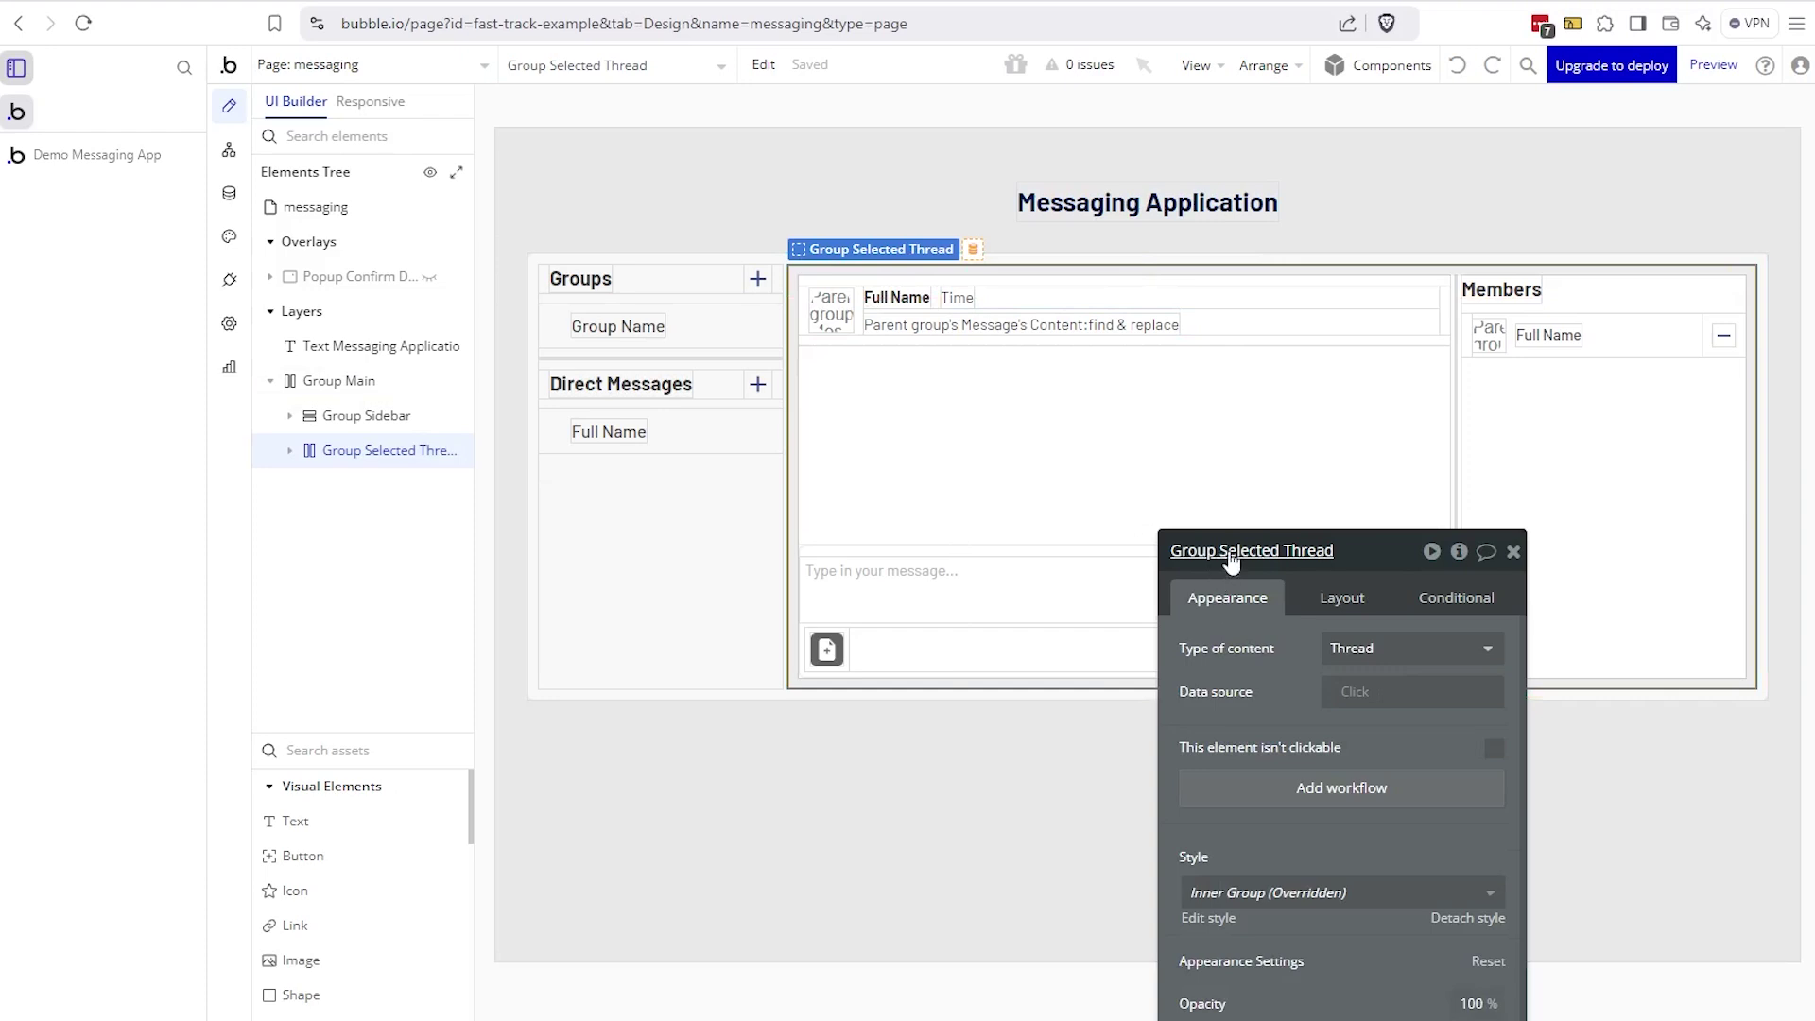
drag(1248, 653, 1111, 601)
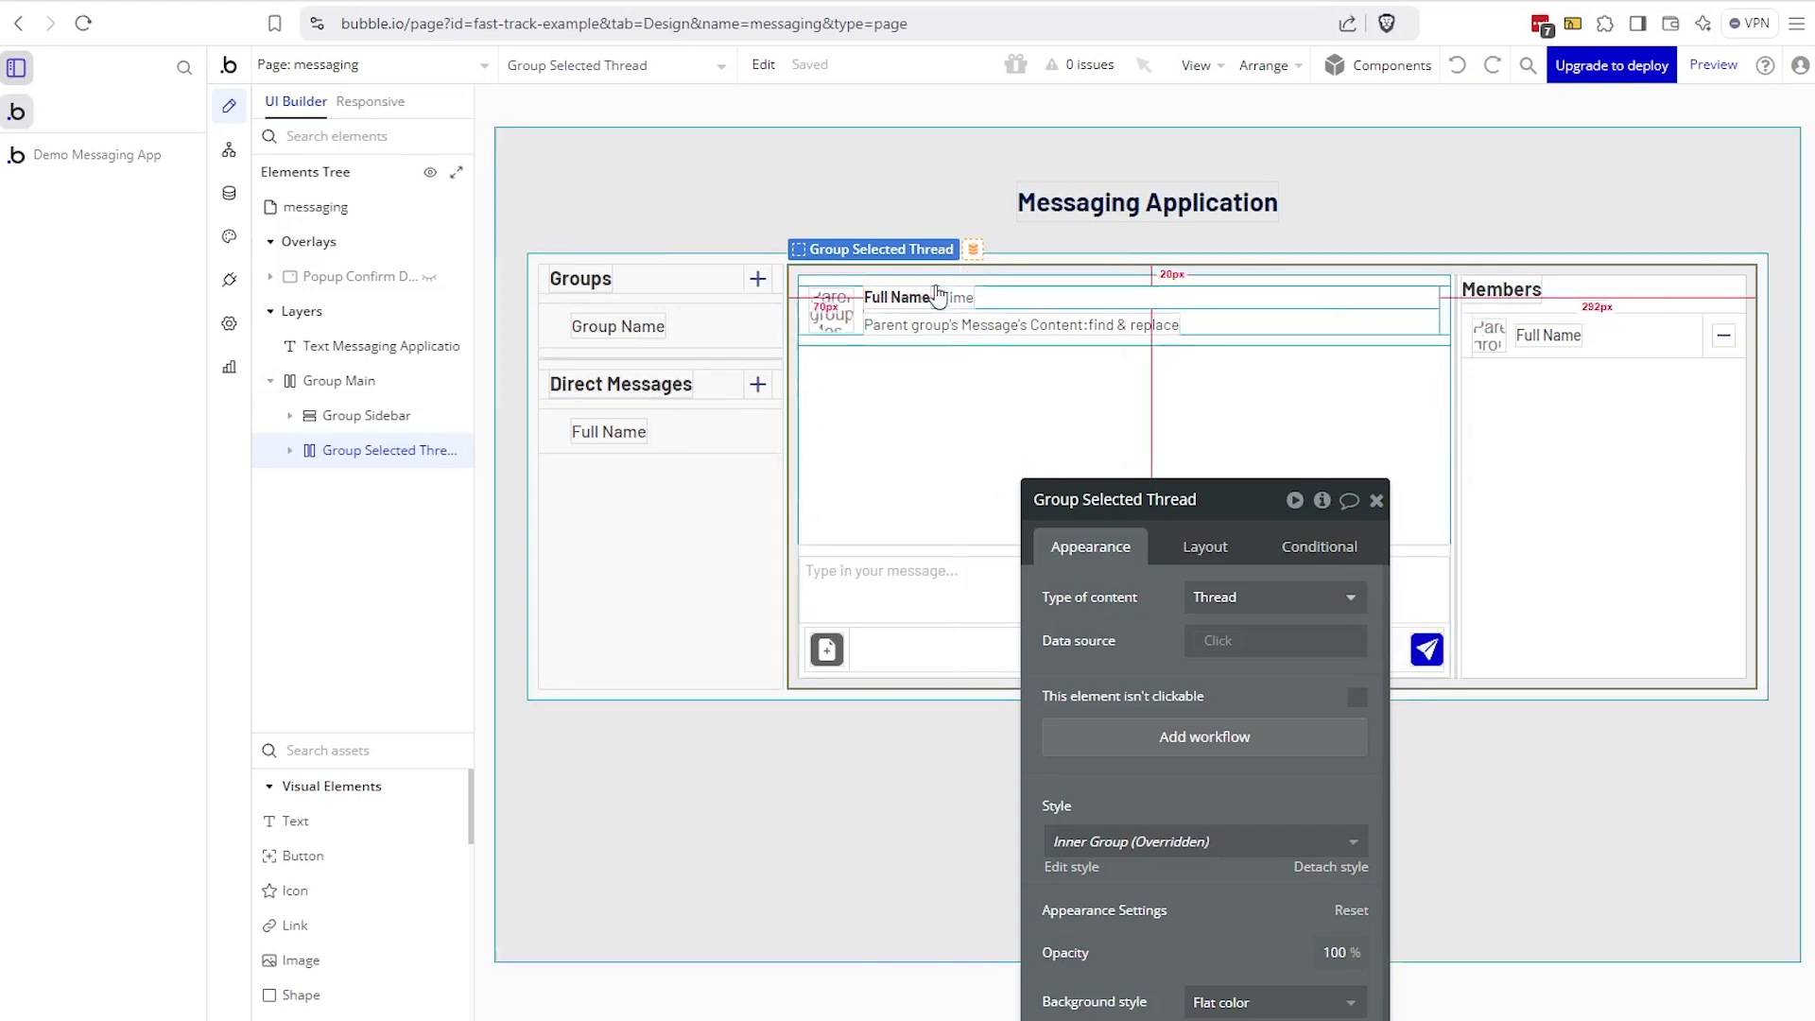
- Expand Group Selected Thread and inspect its child elements Group Messages, Shape B and Group Thread Details
click(288, 454)
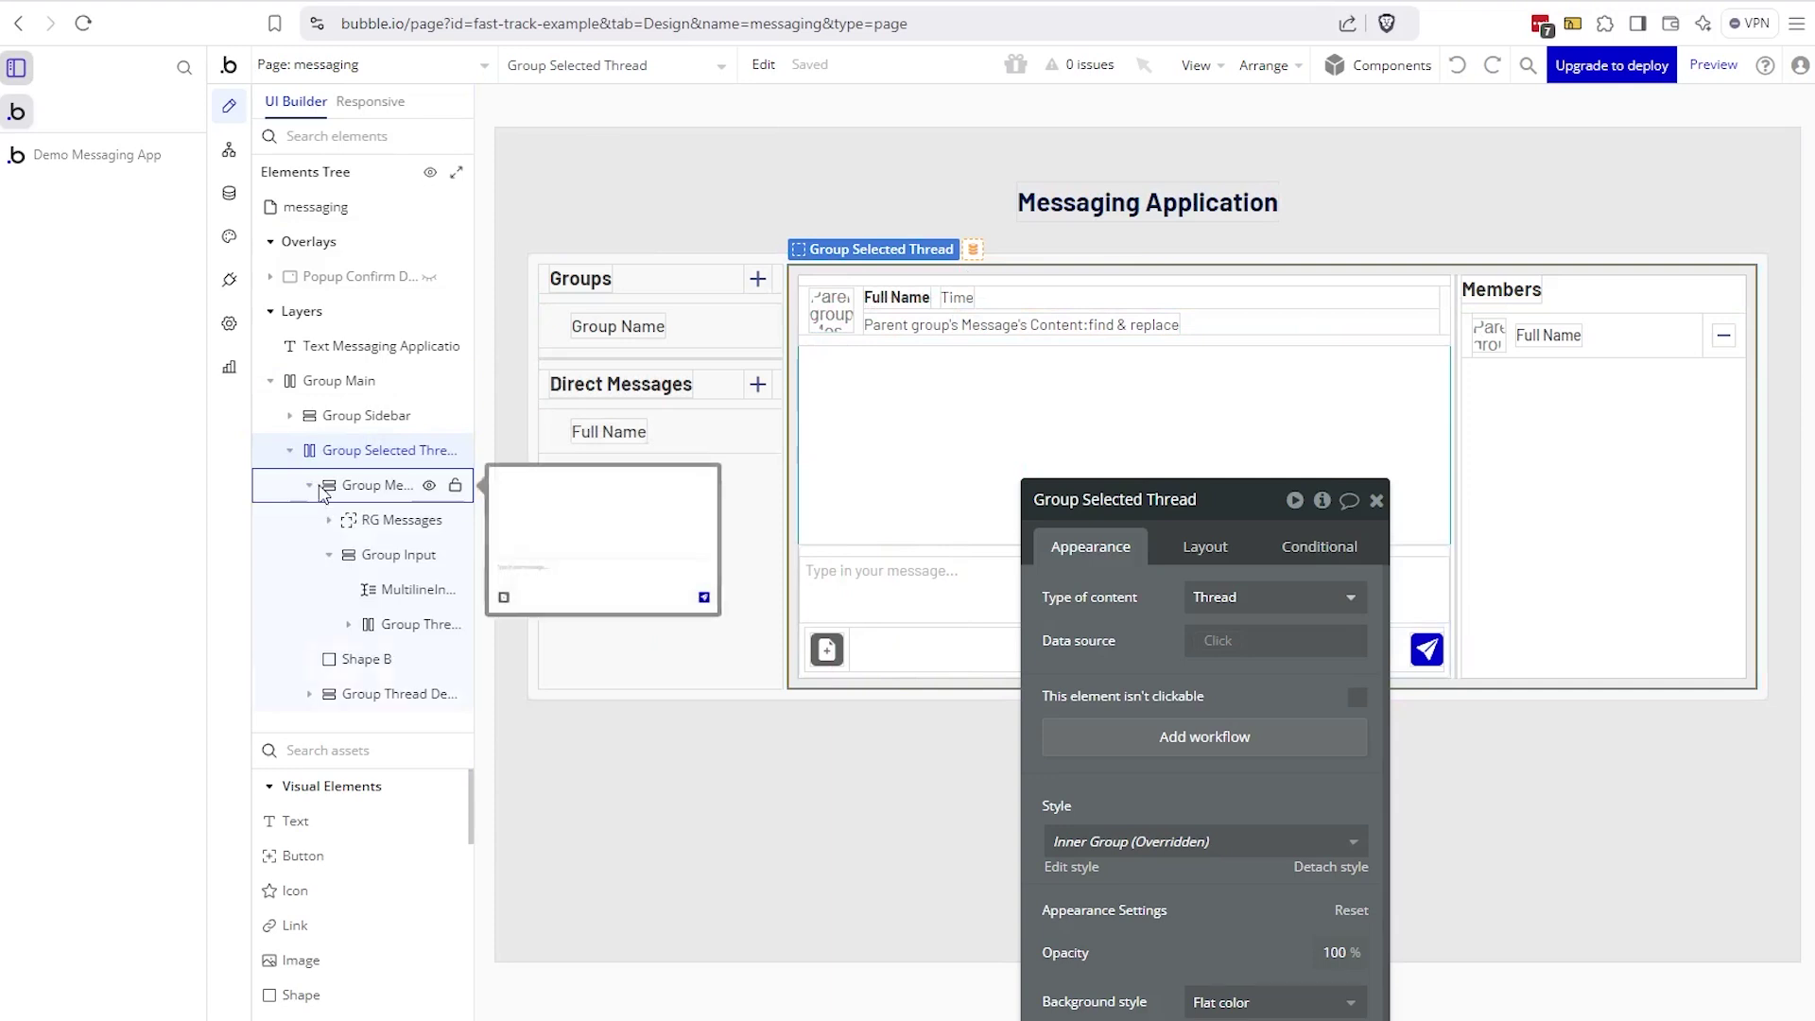
click(316, 490)
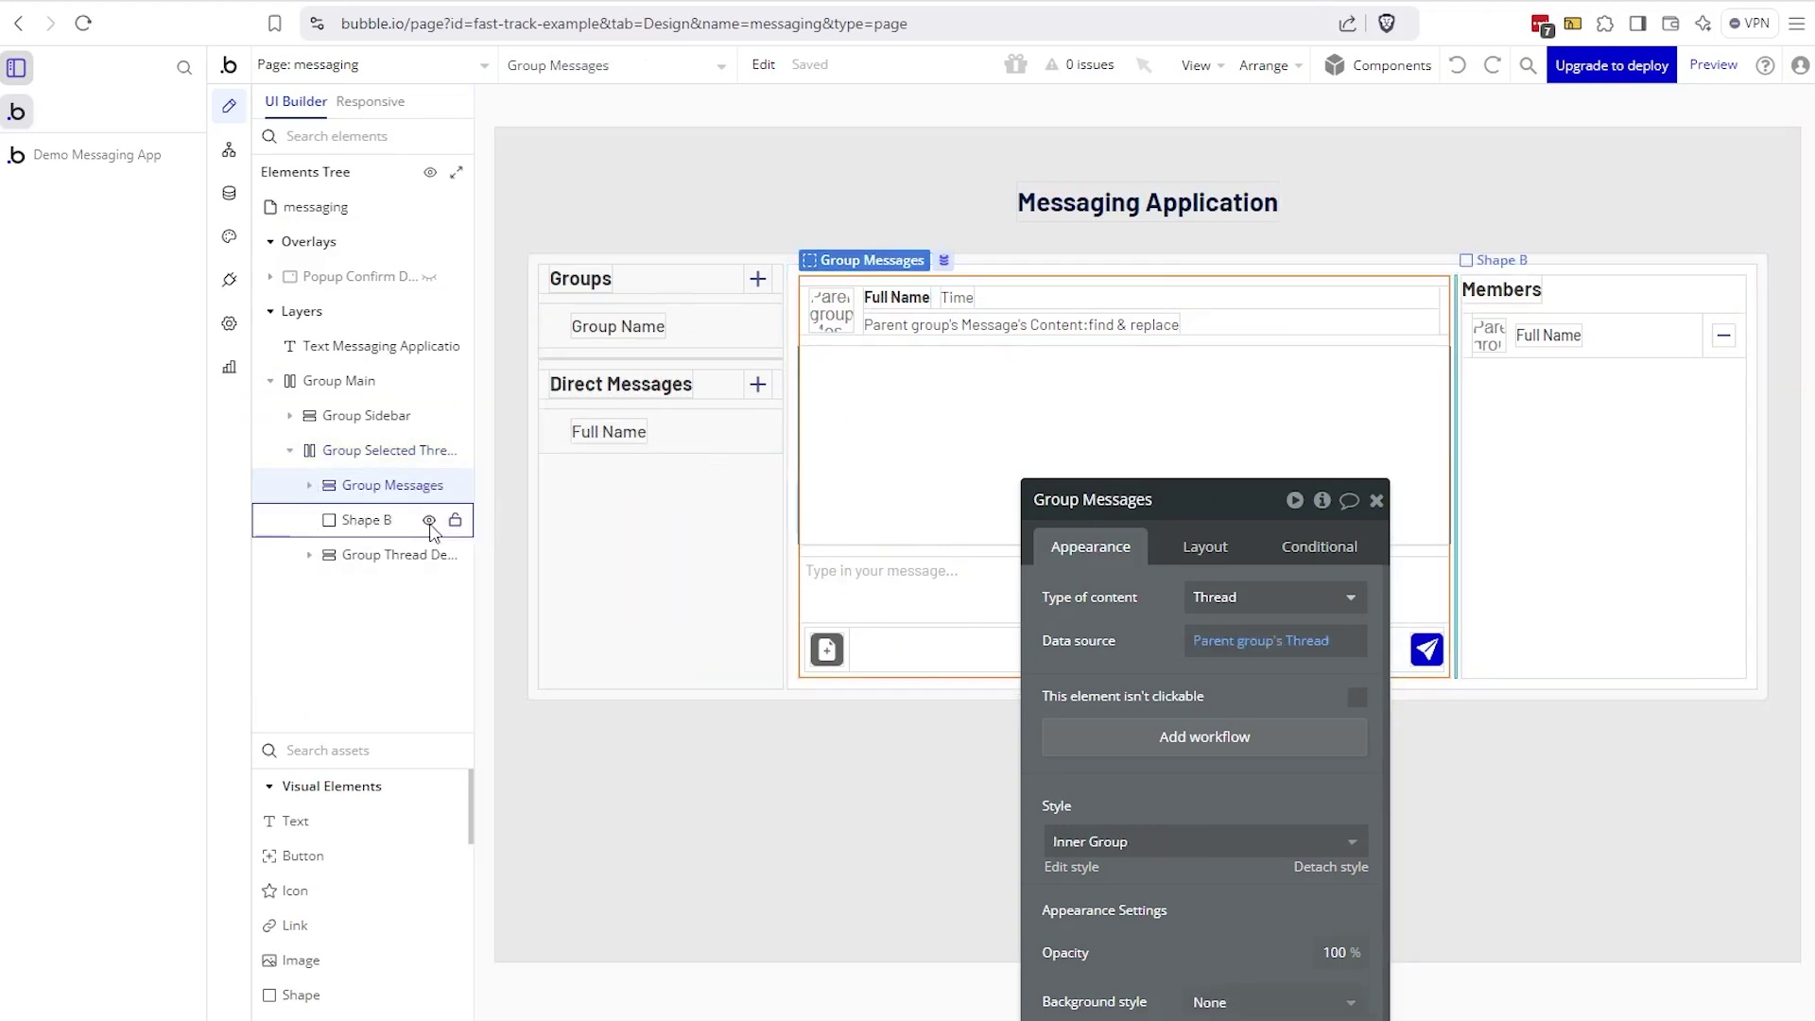
click(366, 521)
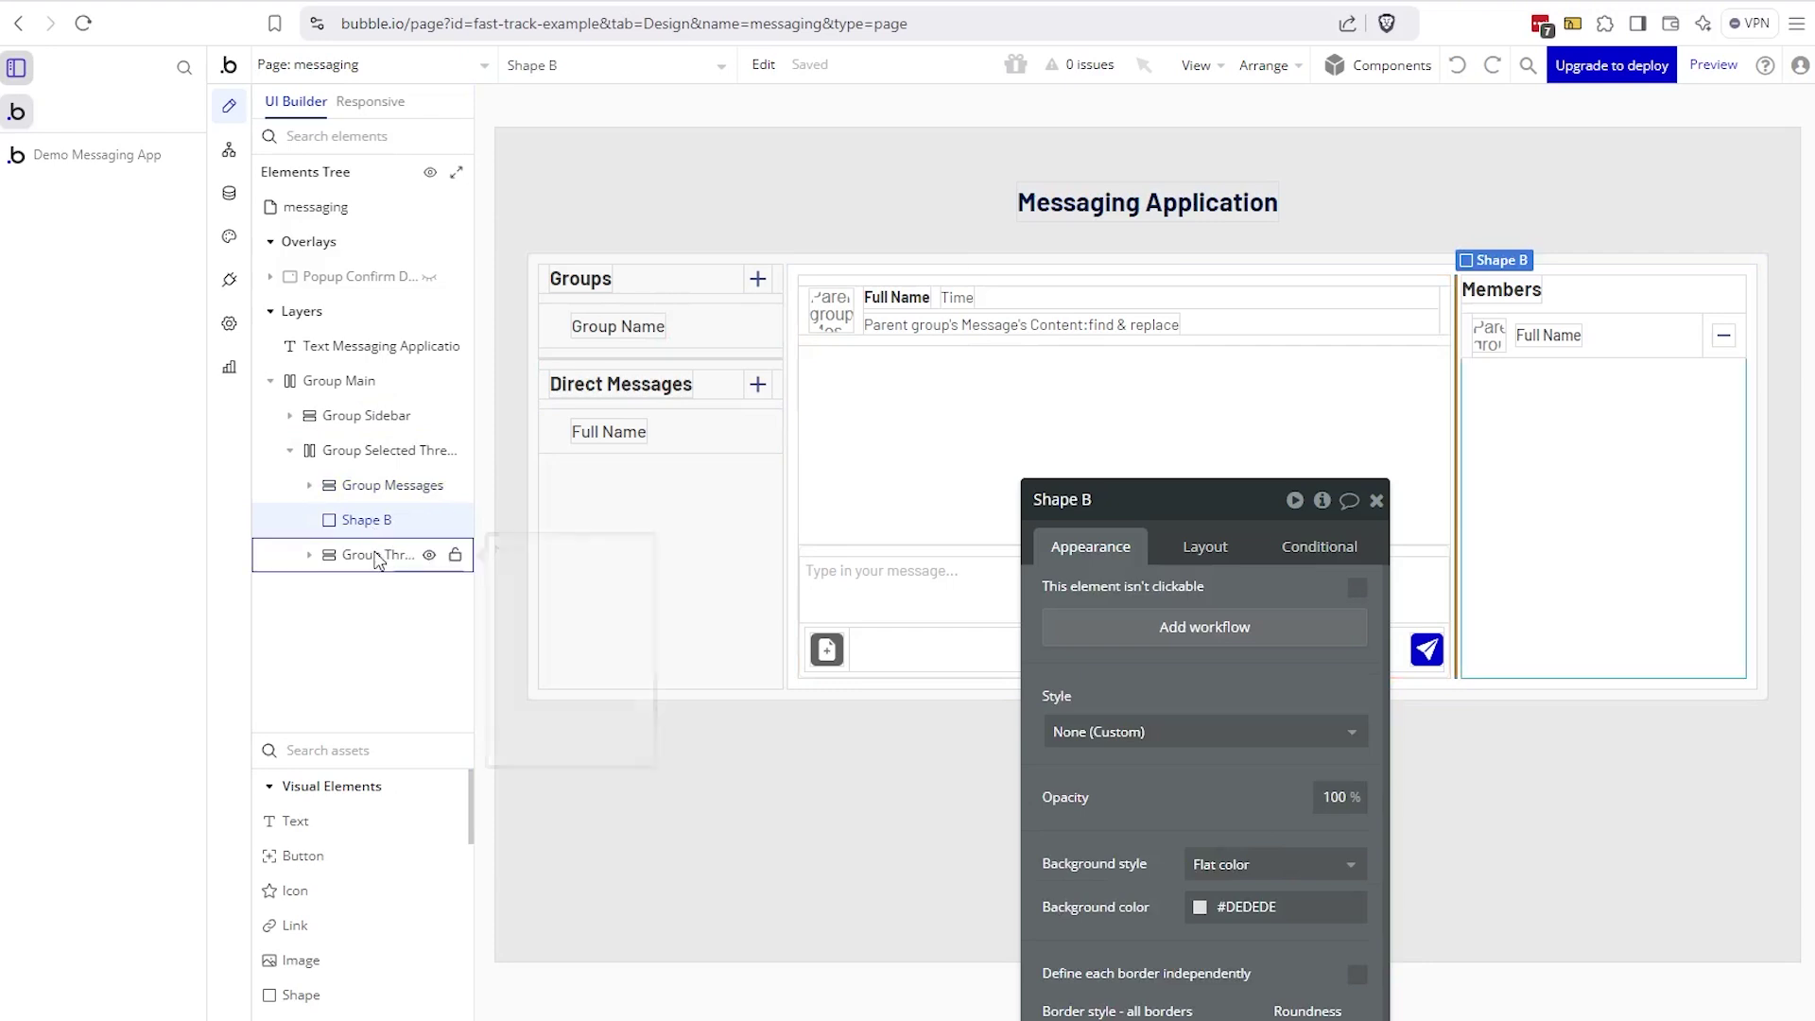
click(377, 556)
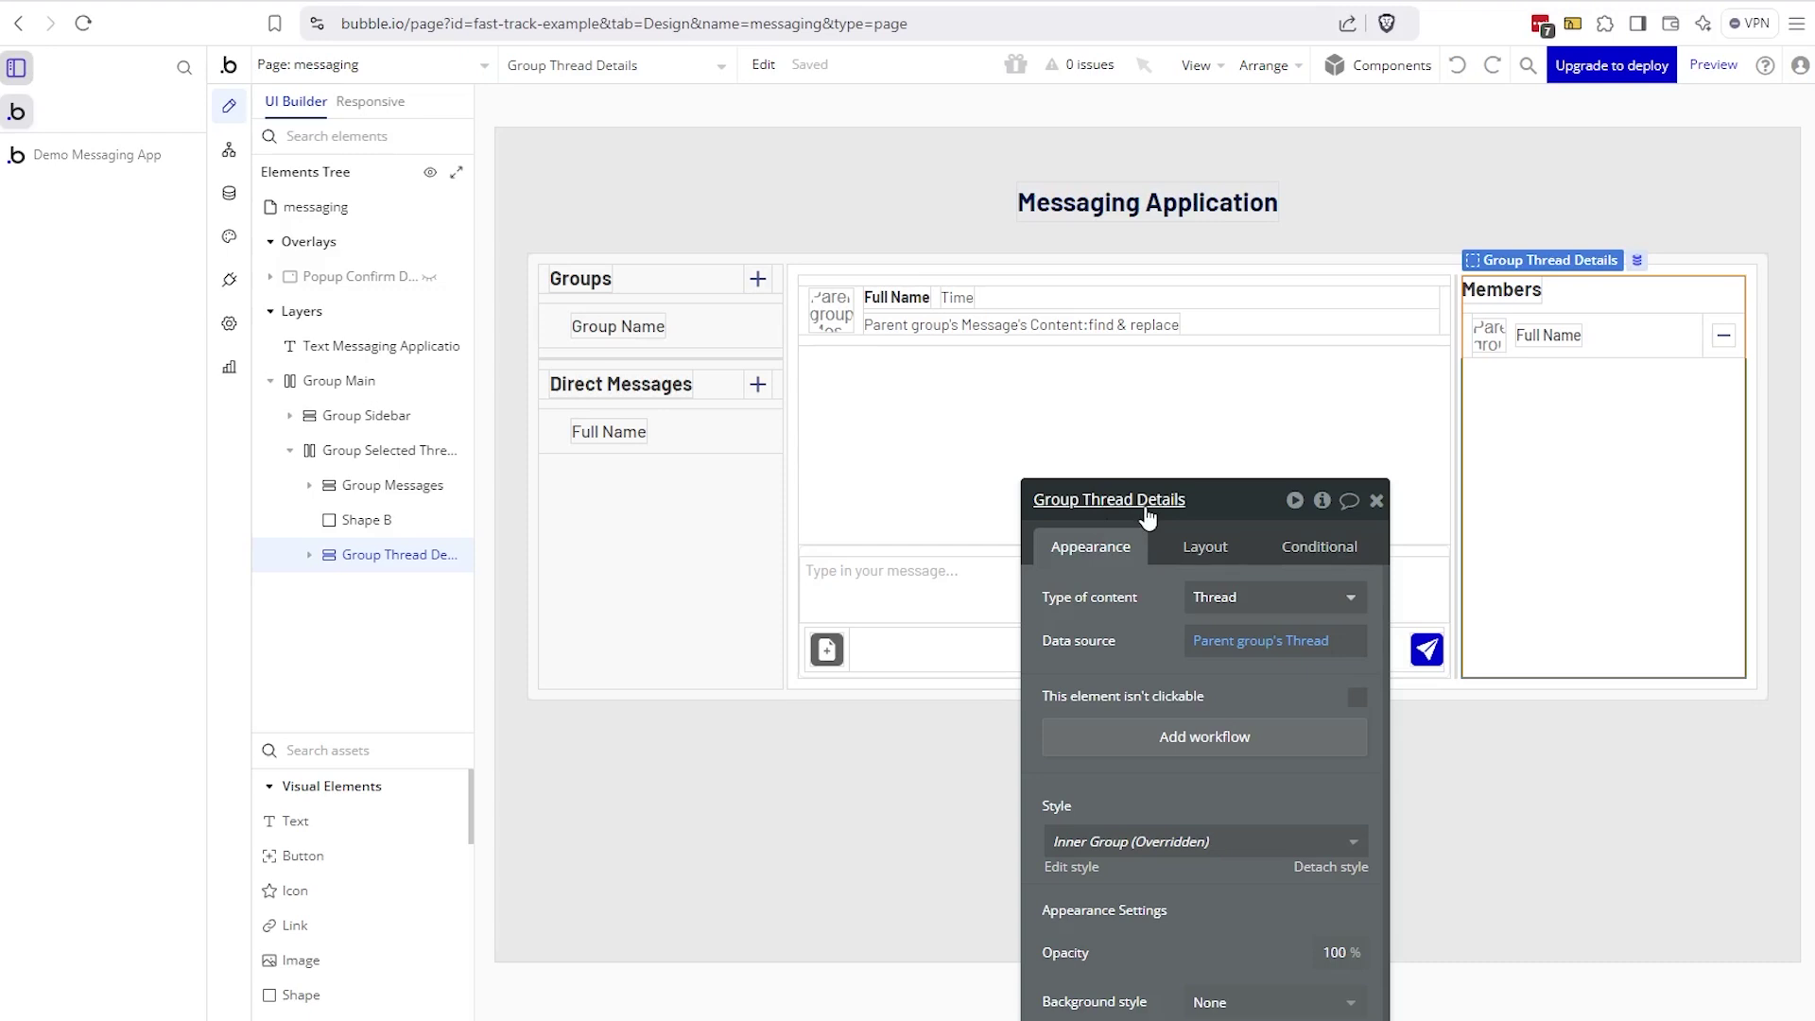
- Examine the layout and width settings of Group Thread Details, followed by those of Group Sidebar
click(1193, 553)
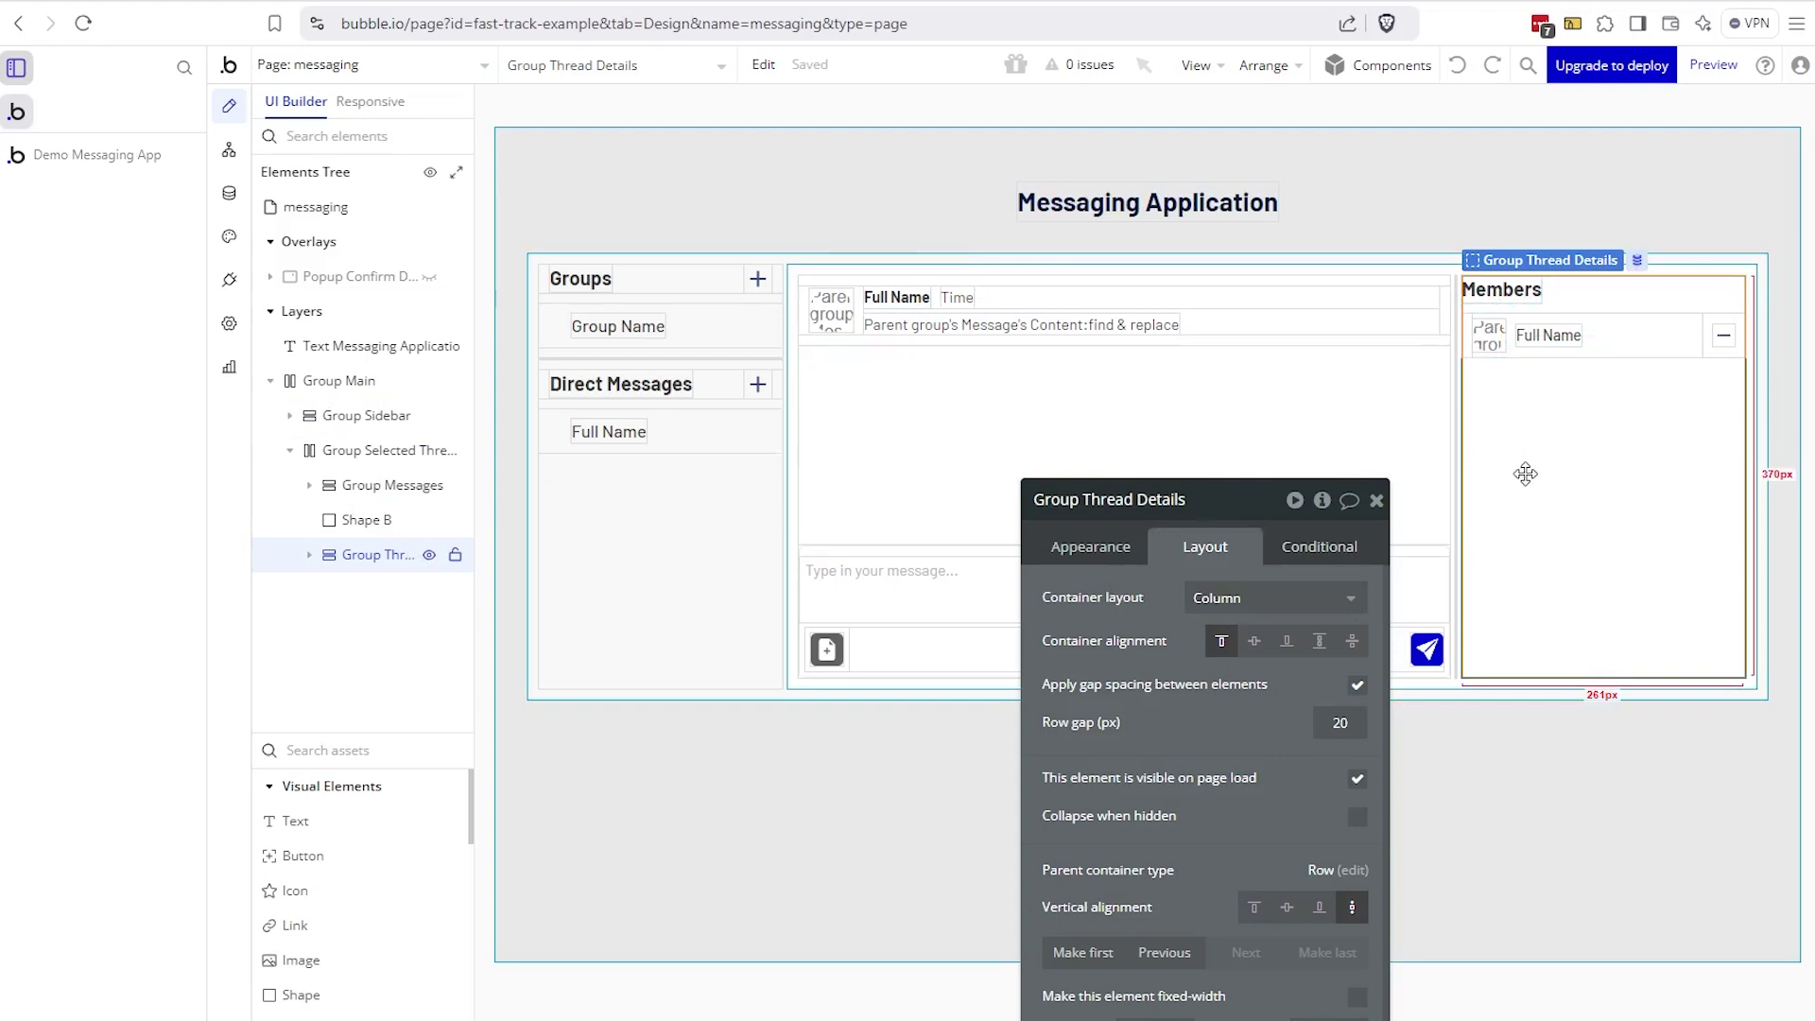
drag(1252, 745, 1244, 530)
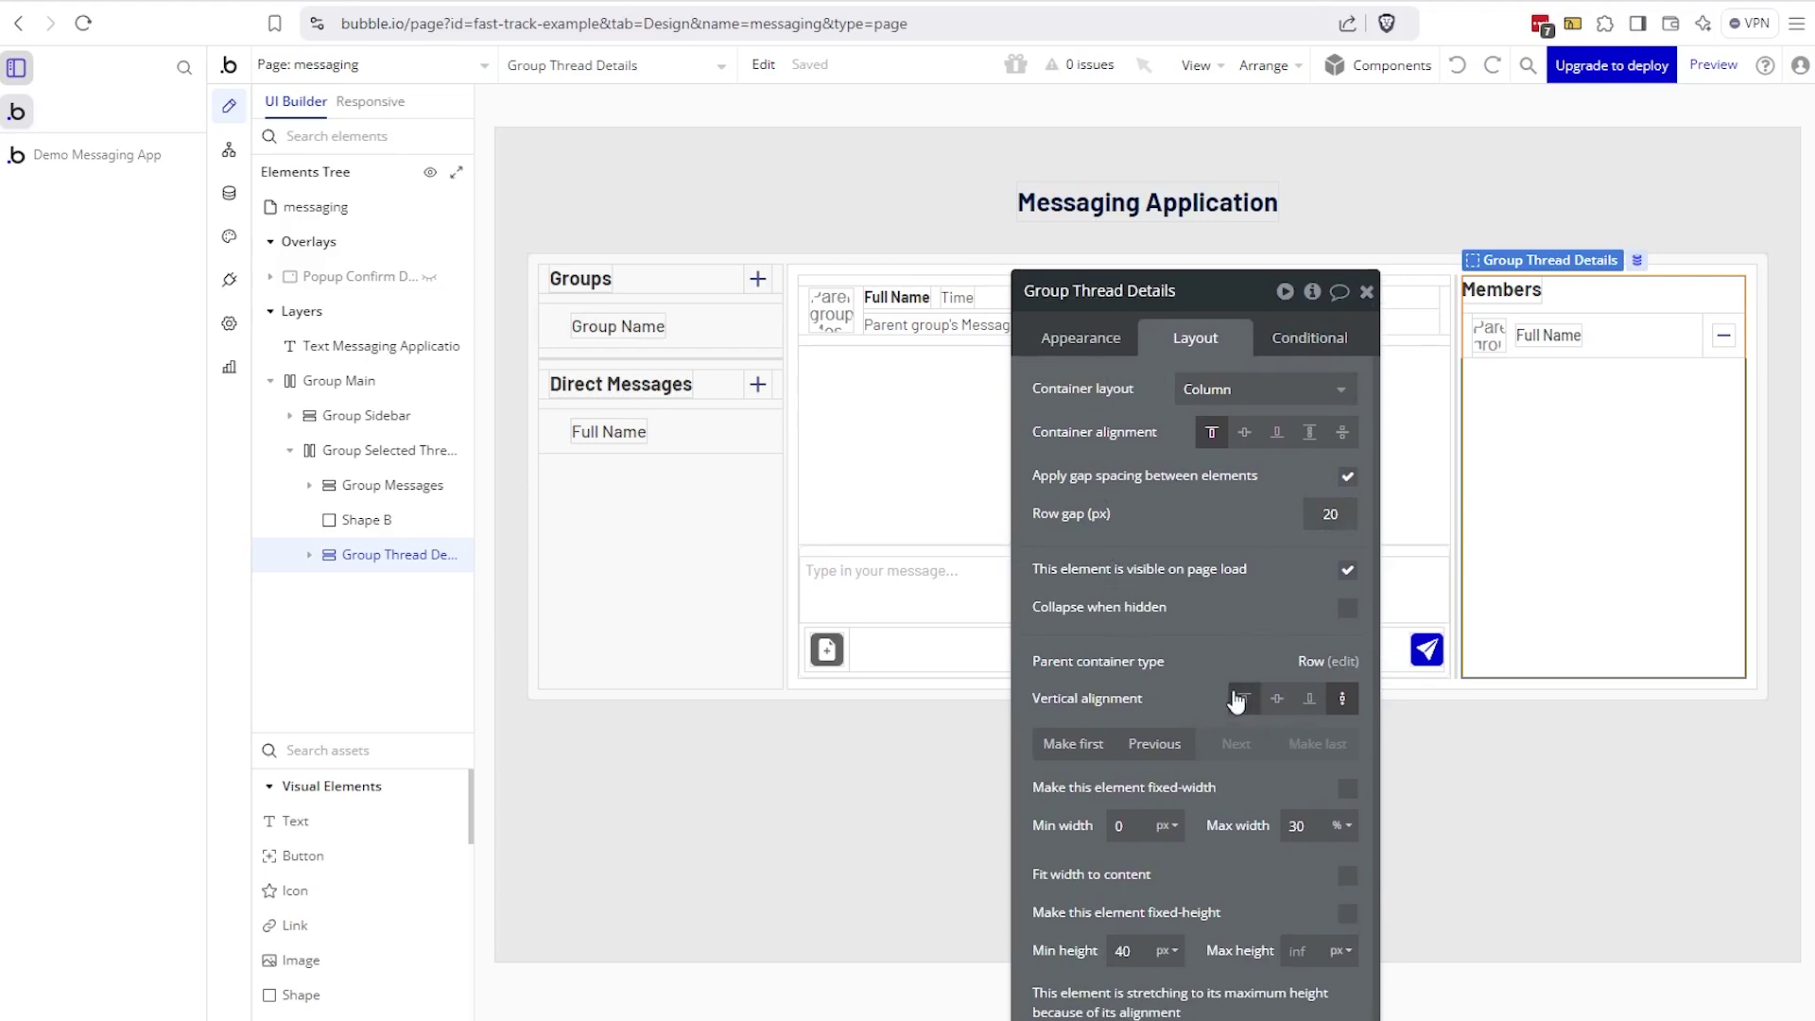
click(1366, 291)
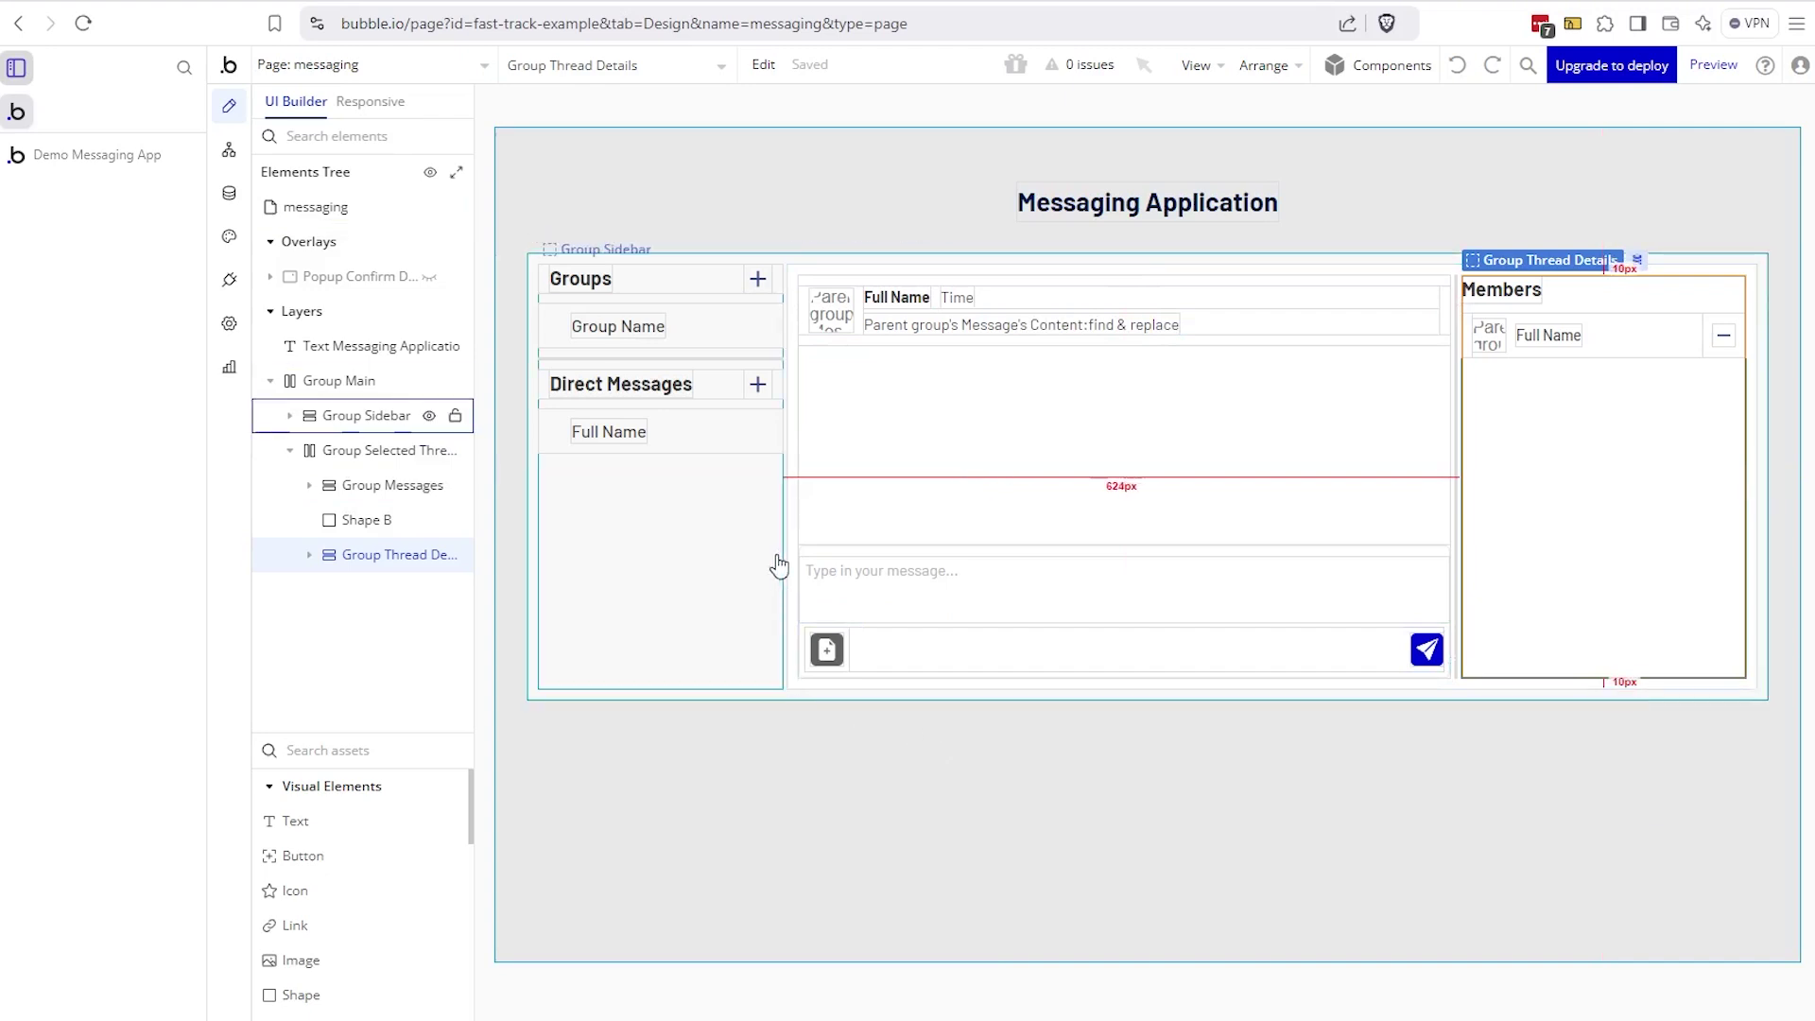
double_click(733, 543)
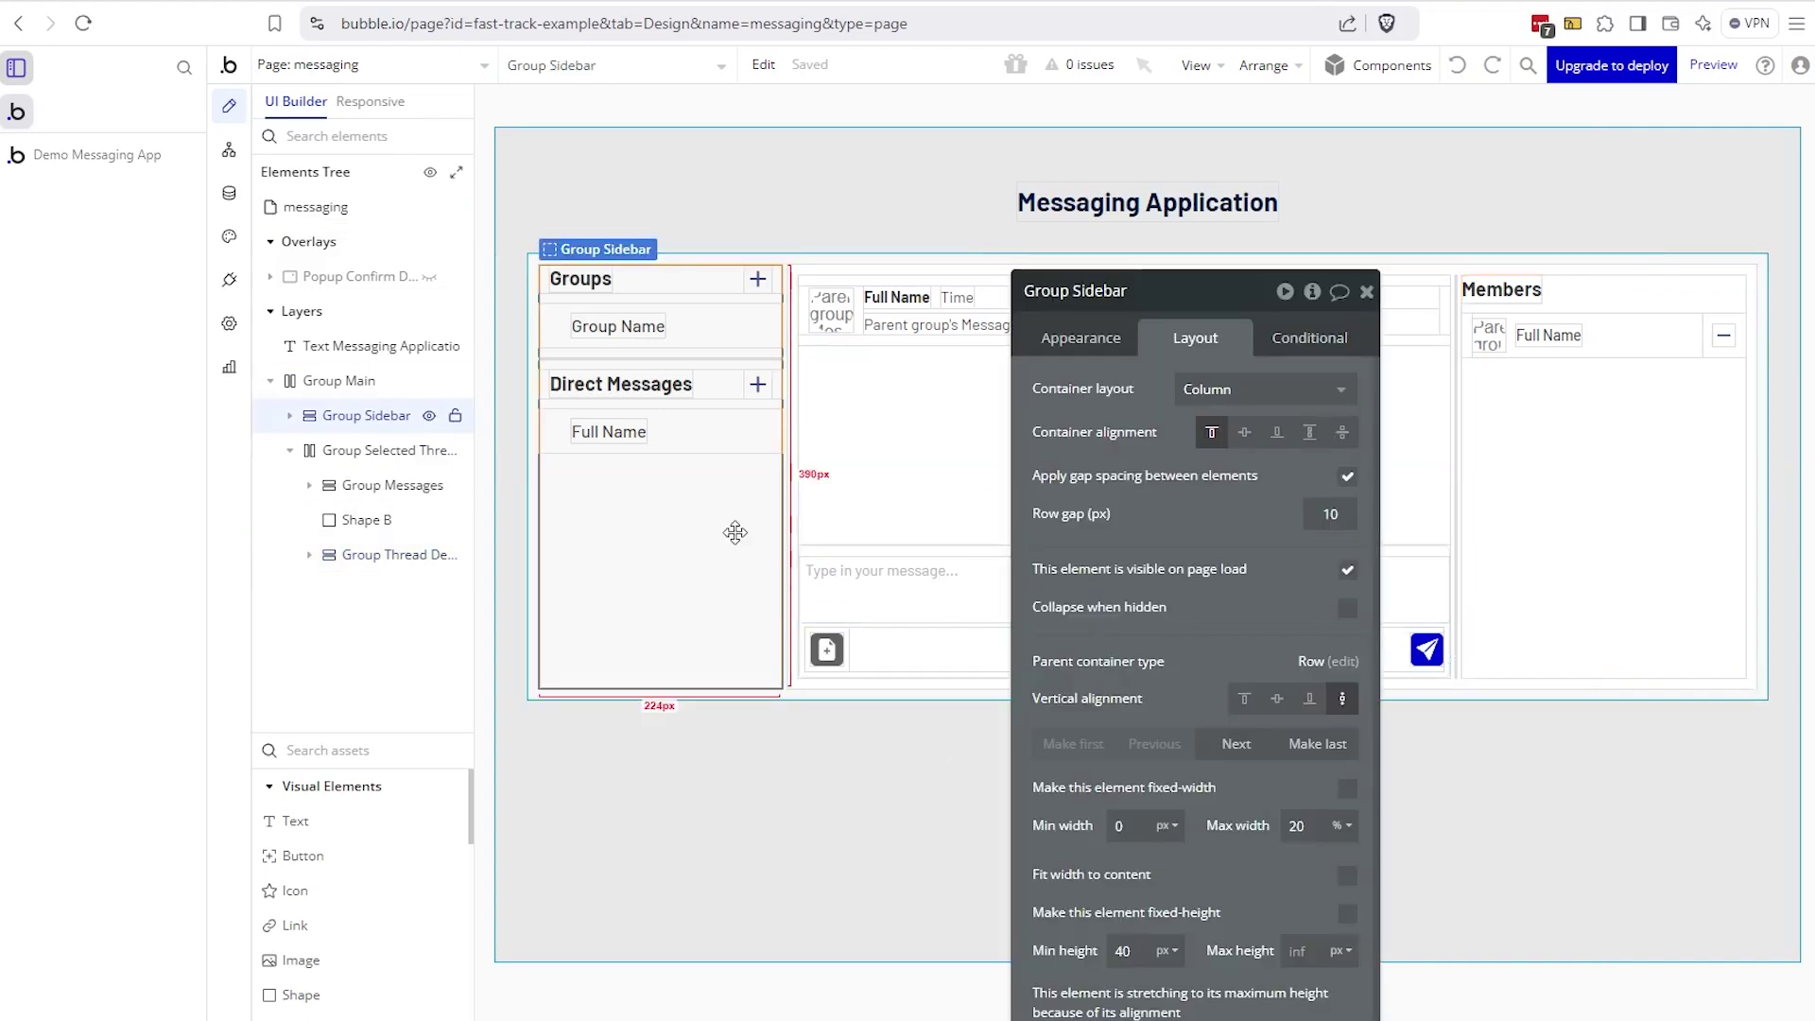
- Collapse Group Selected Thread, expand Group Sidebar, and inspect Group D and its Icon Add Group element
click(292, 431)
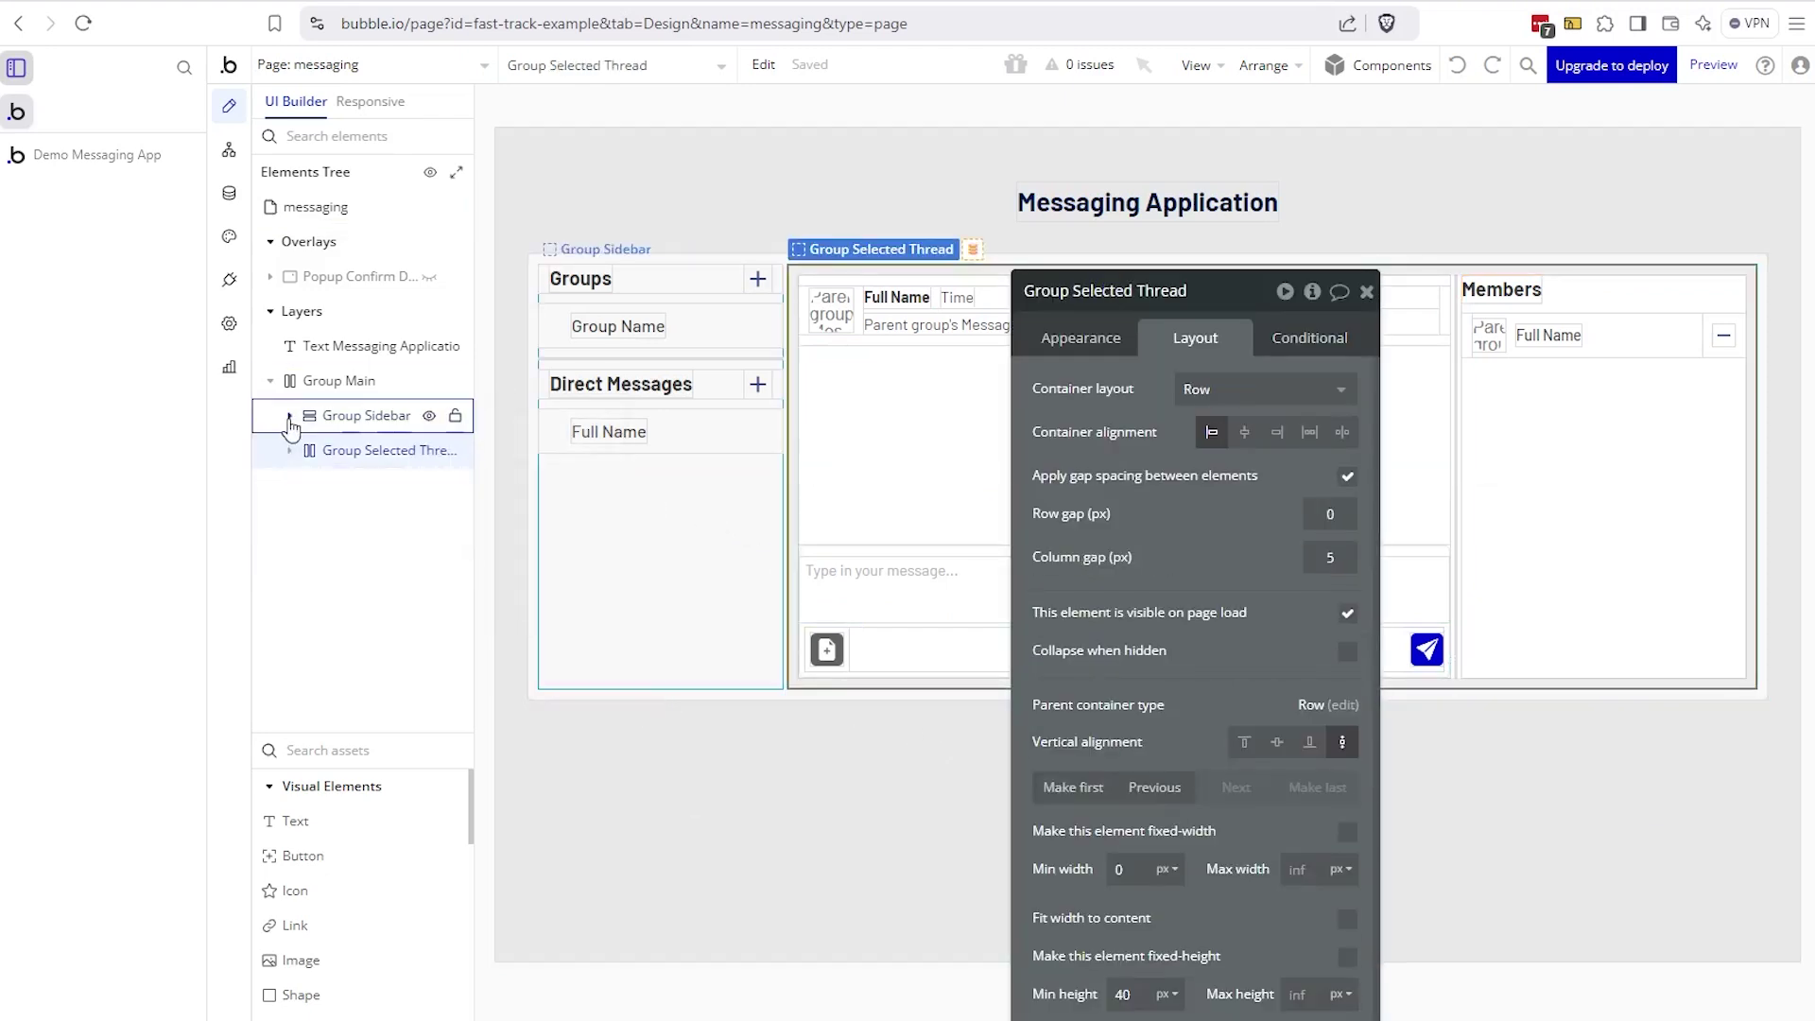
click(289, 419)
click(348, 454)
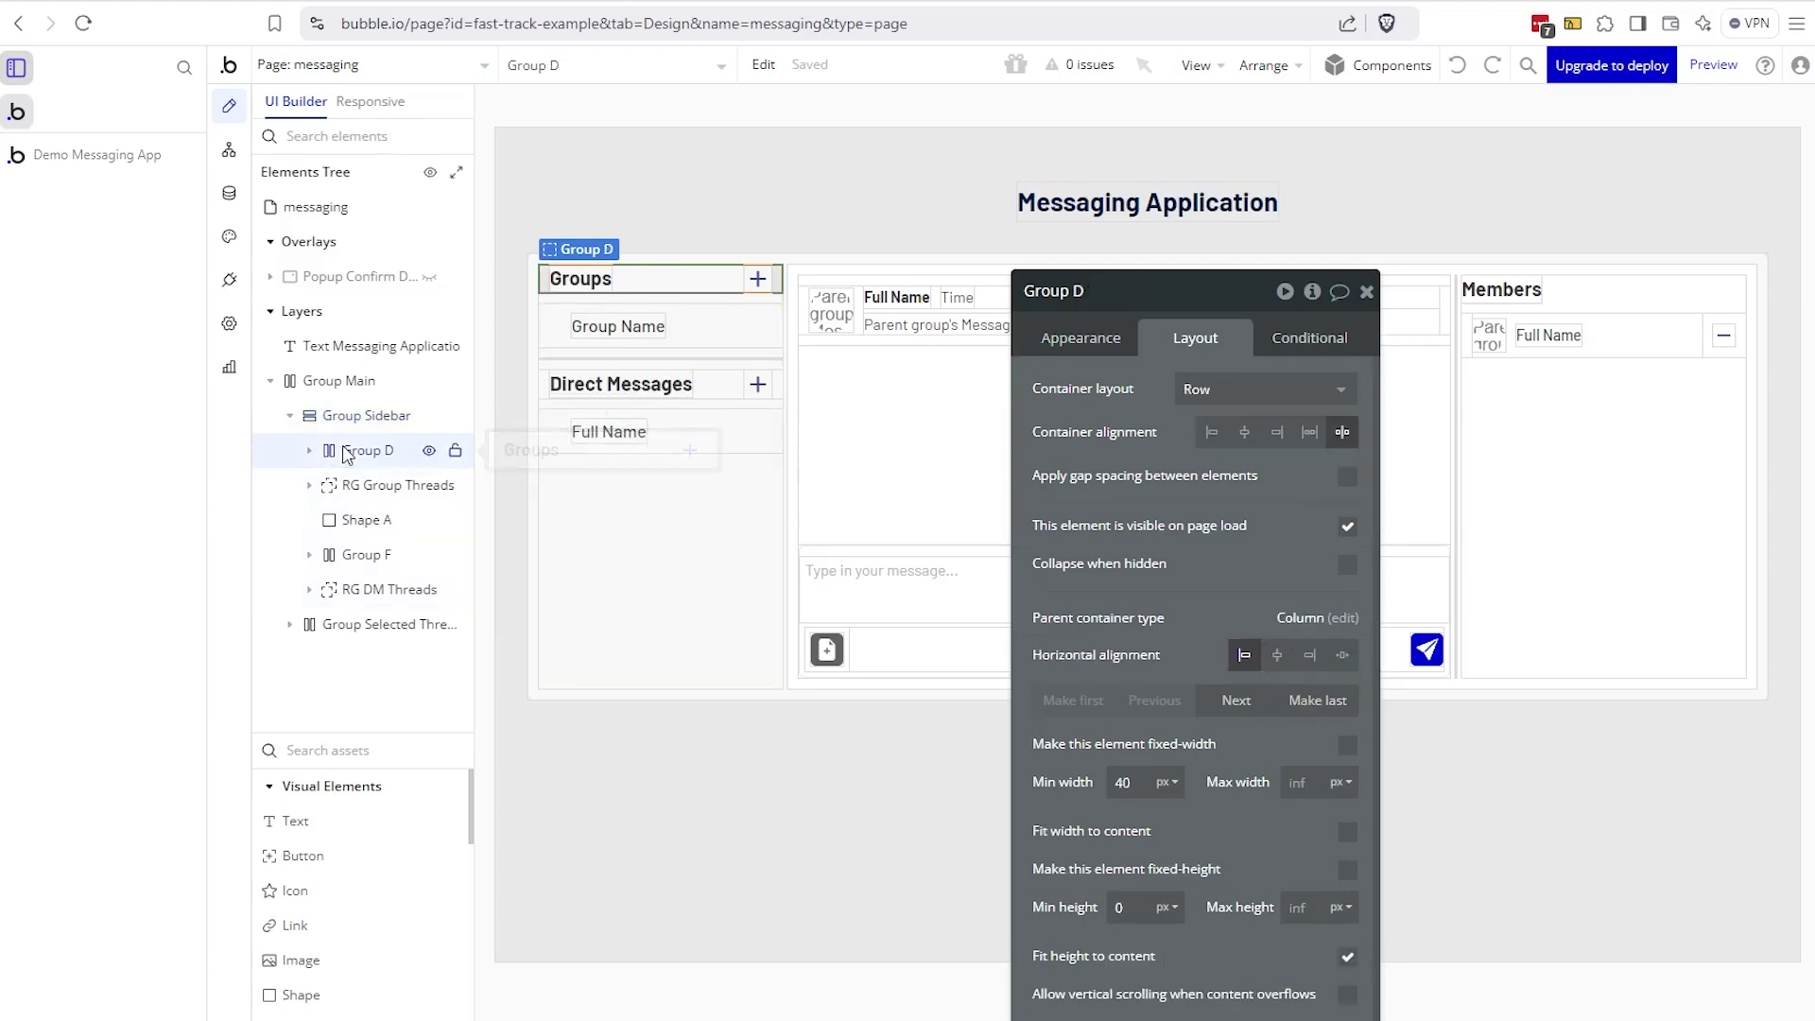
drag(348, 454, 754, 284)
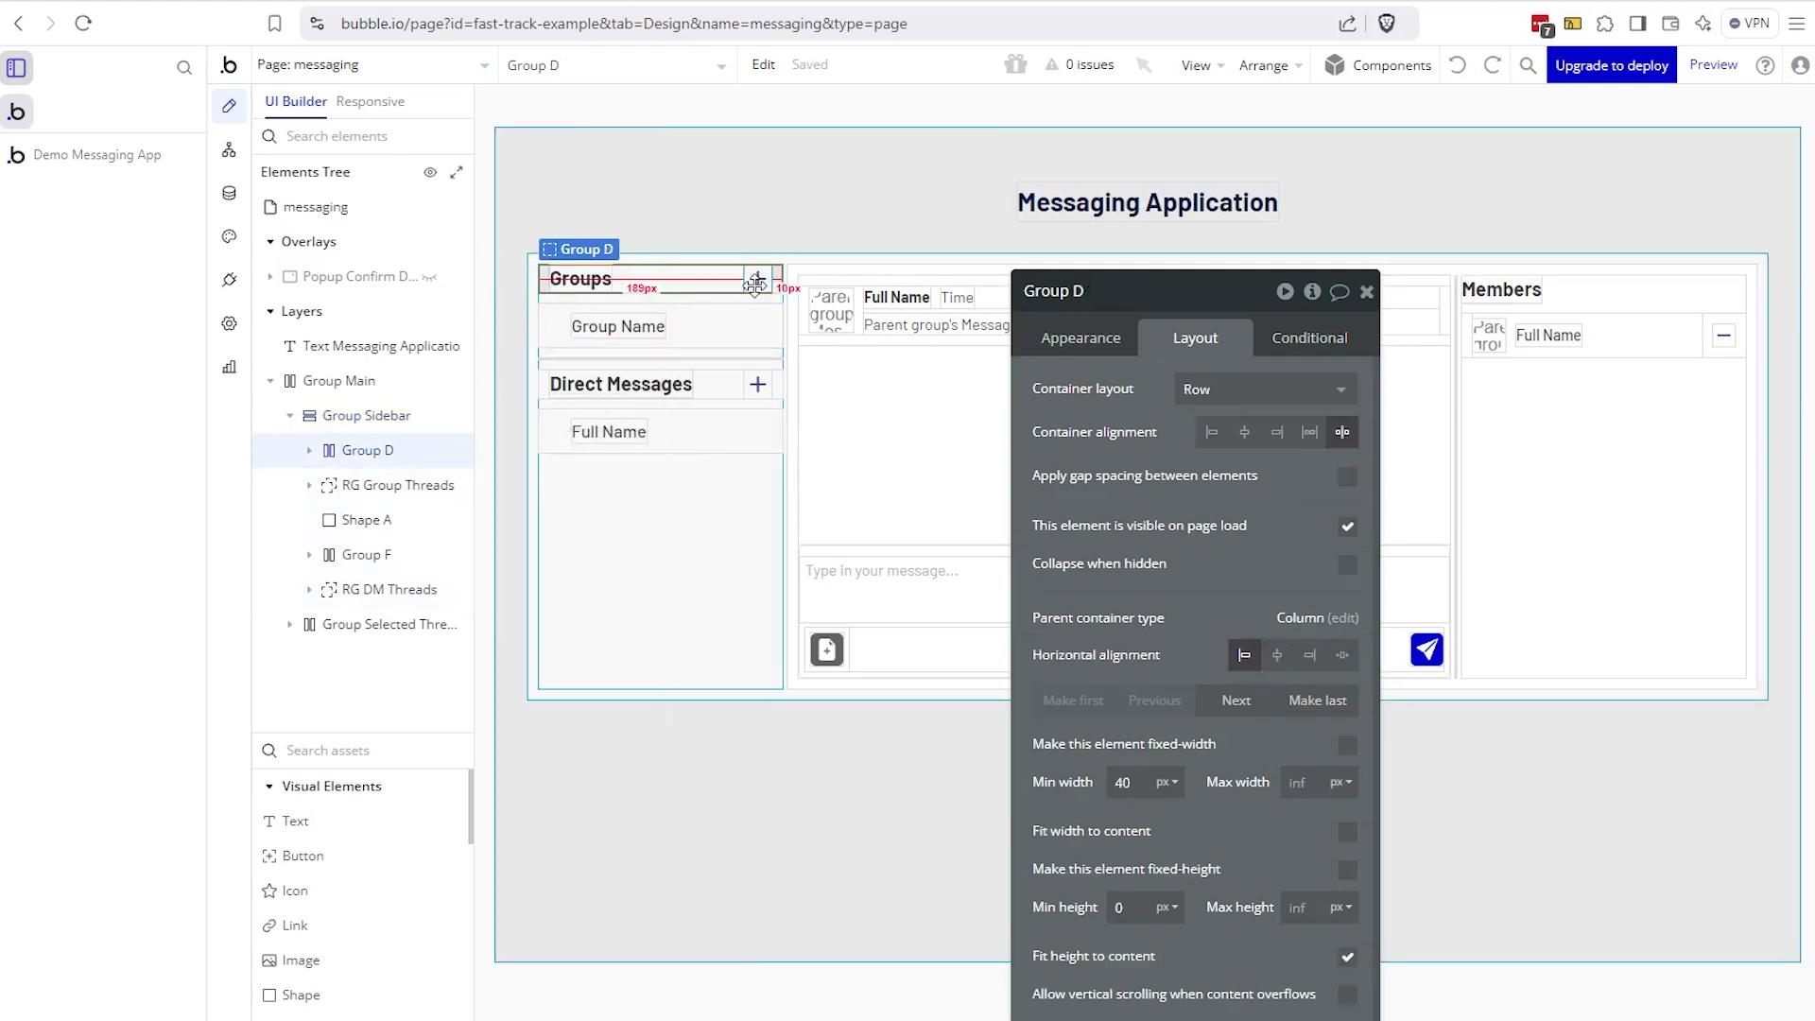
click(755, 284)
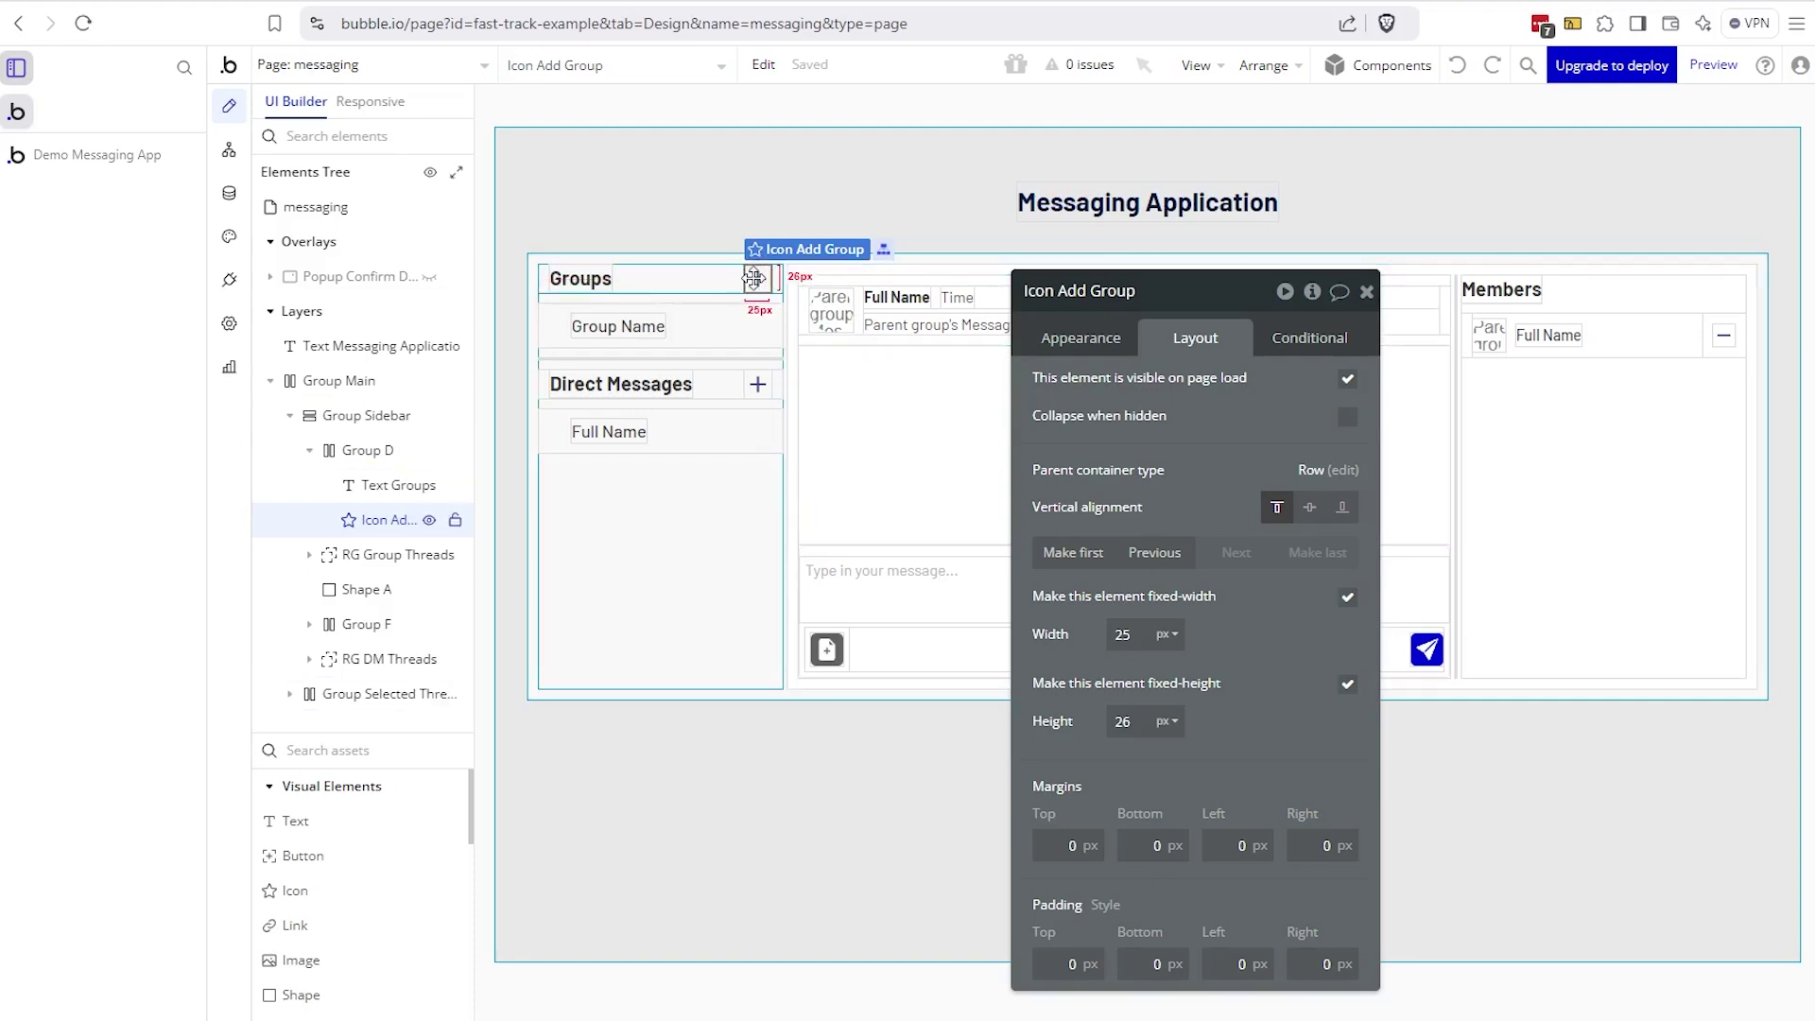
- Inspect the RG Group Threads repeating group's content type and the constraints of its Search for Threads data source
click(700, 333)
click(374, 539)
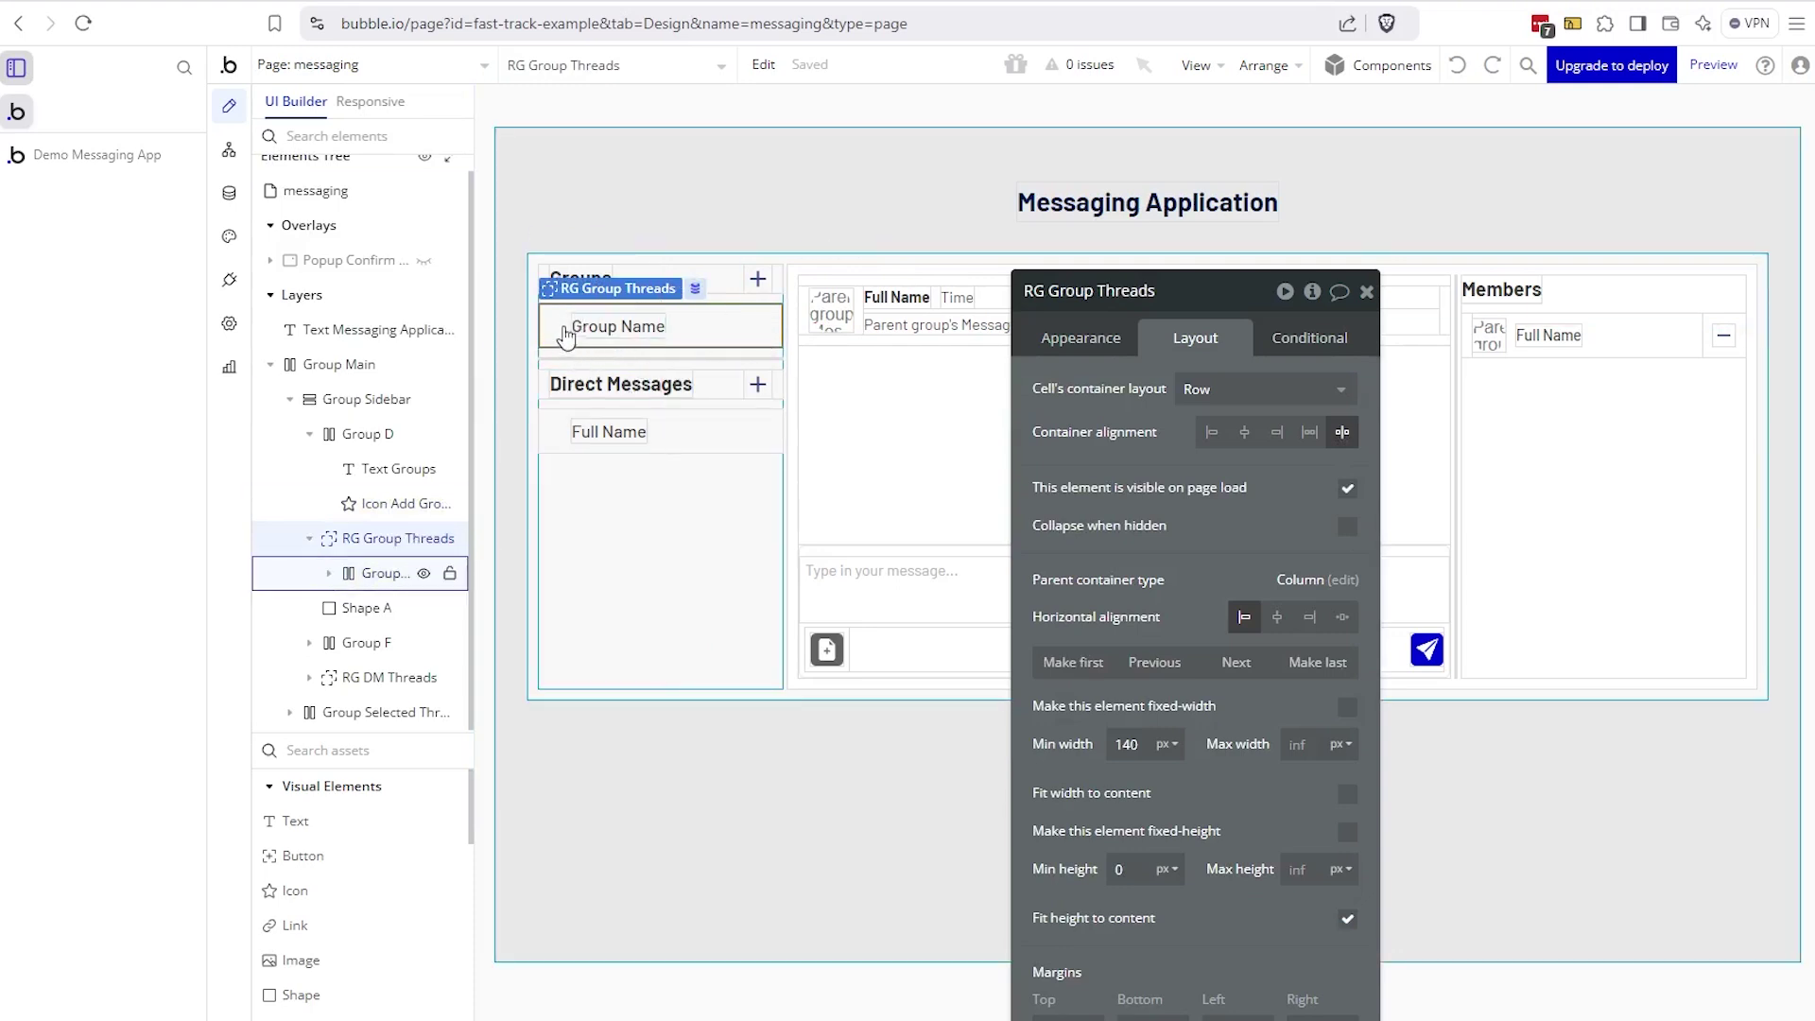
click(1051, 341)
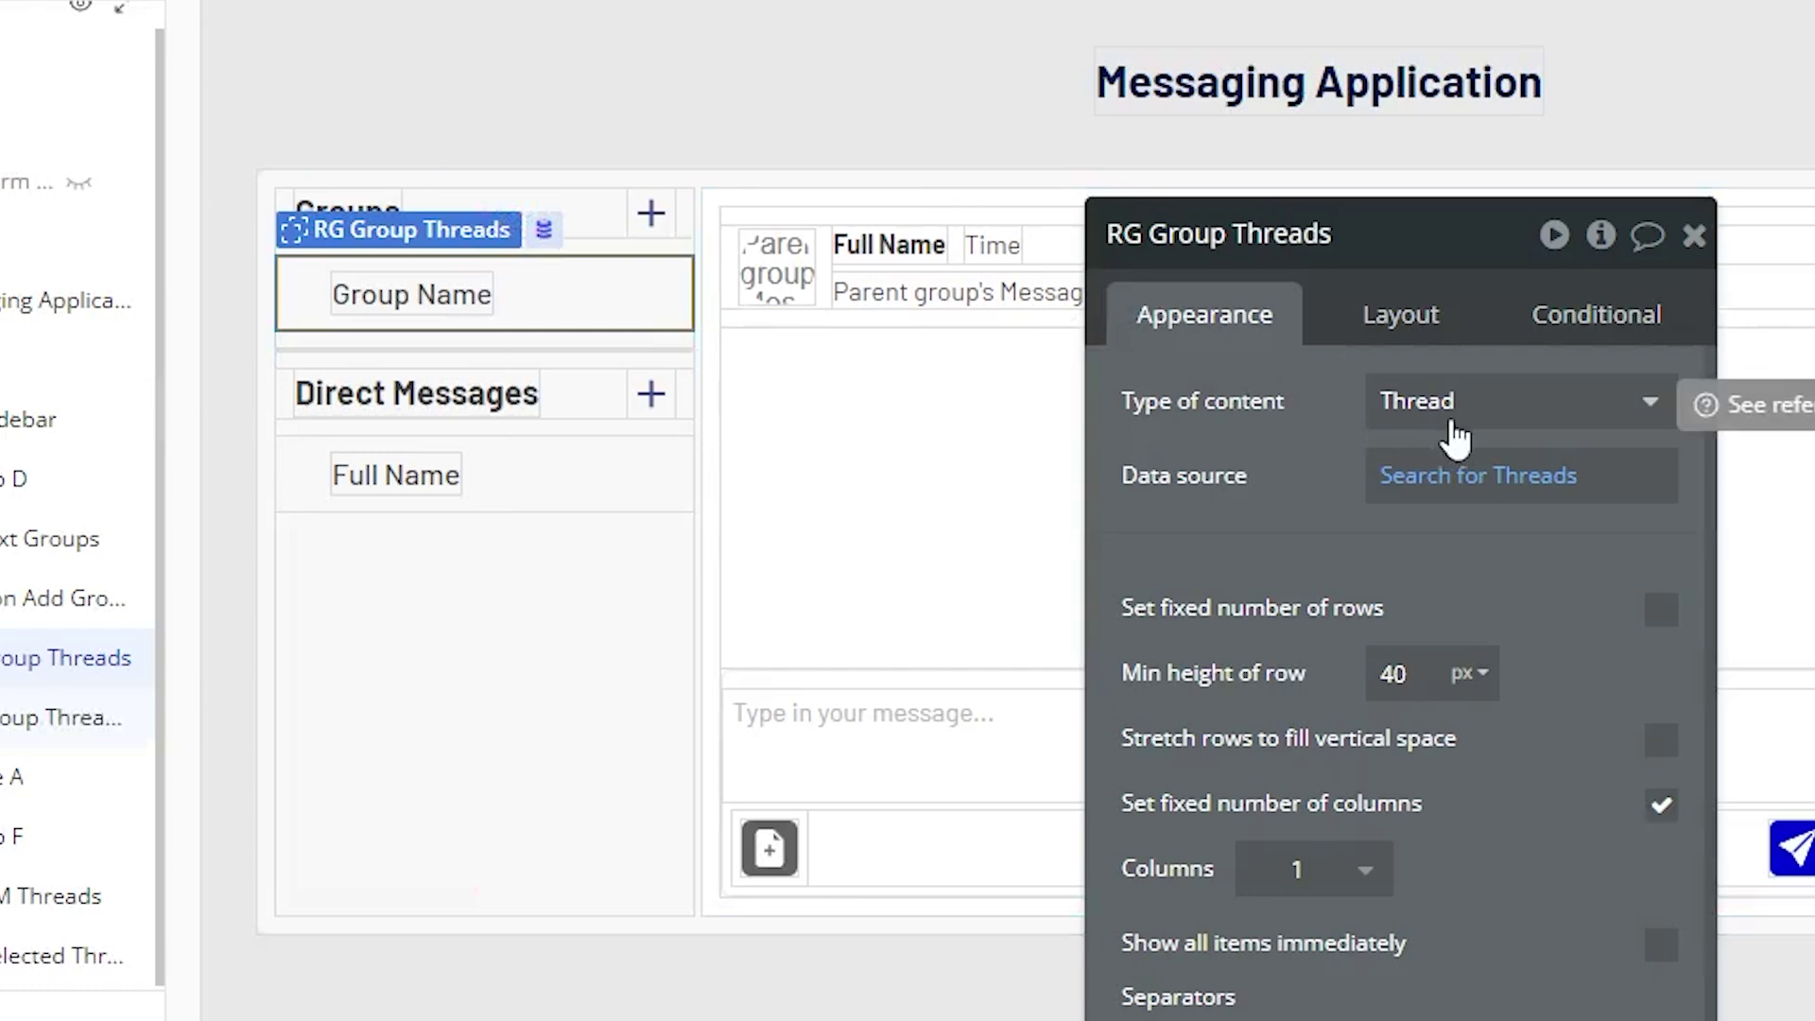
click(1445, 490)
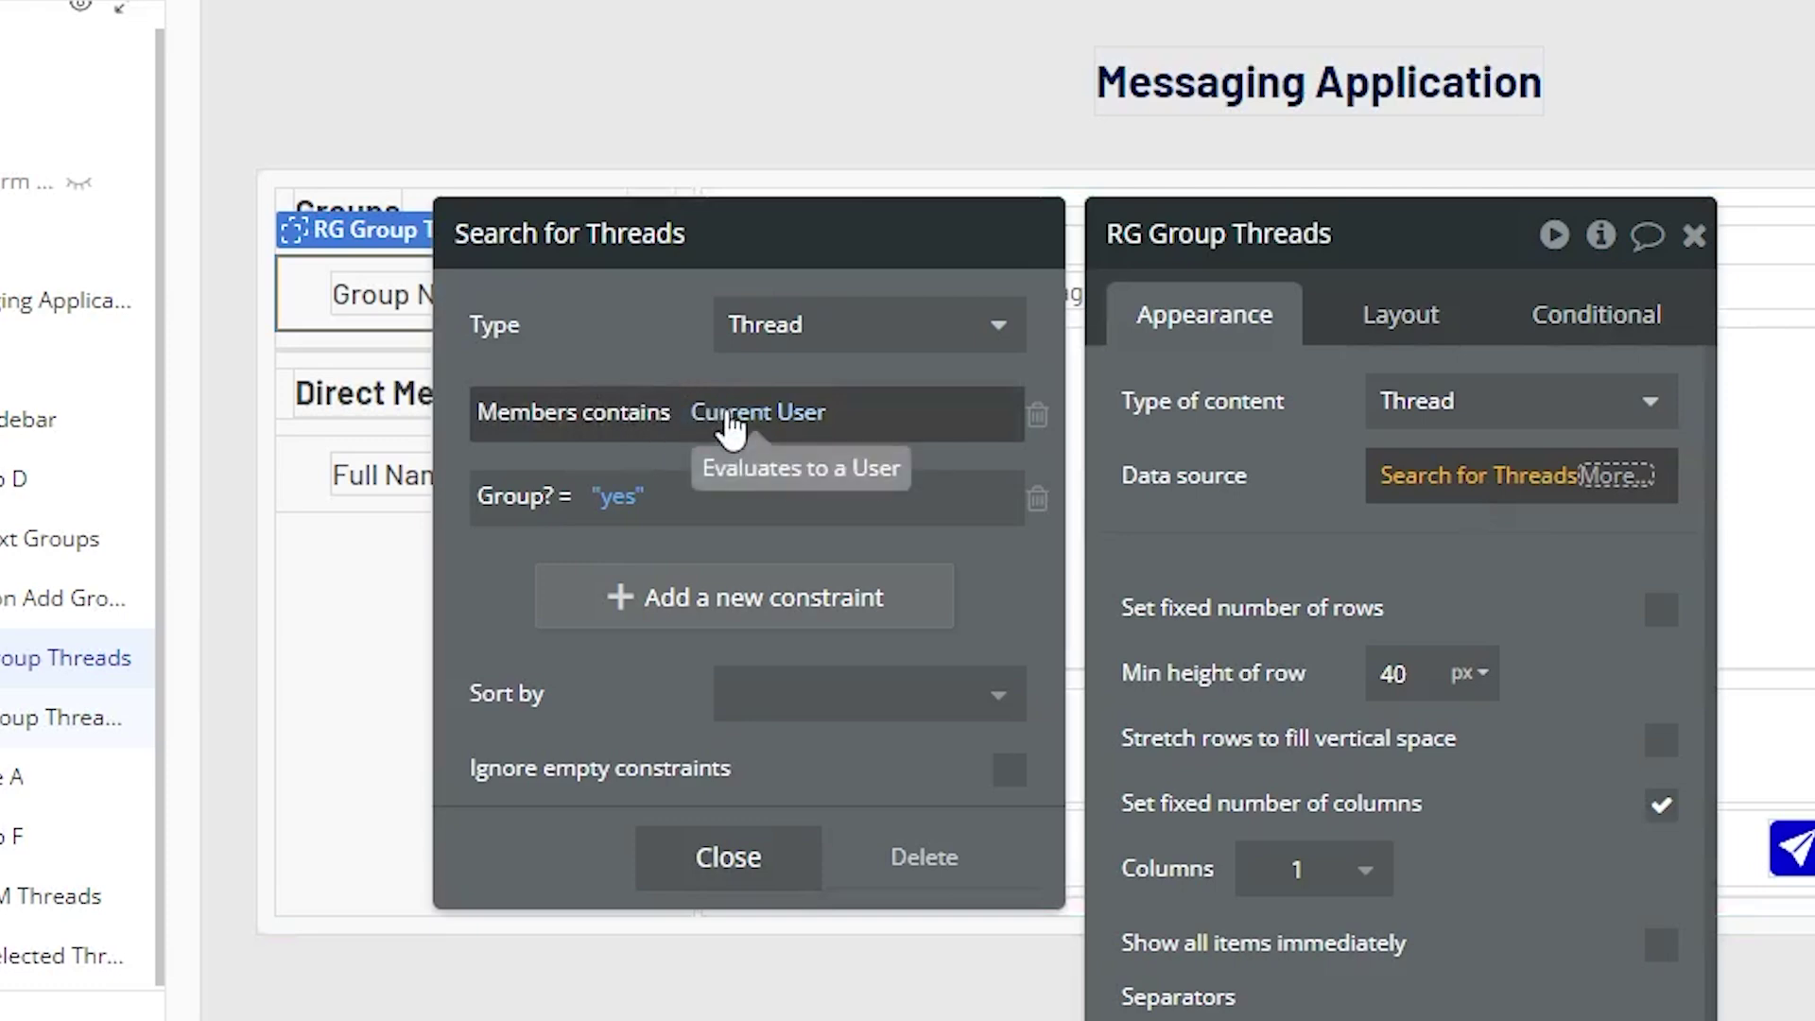
drag(649, 328, 924, 329)
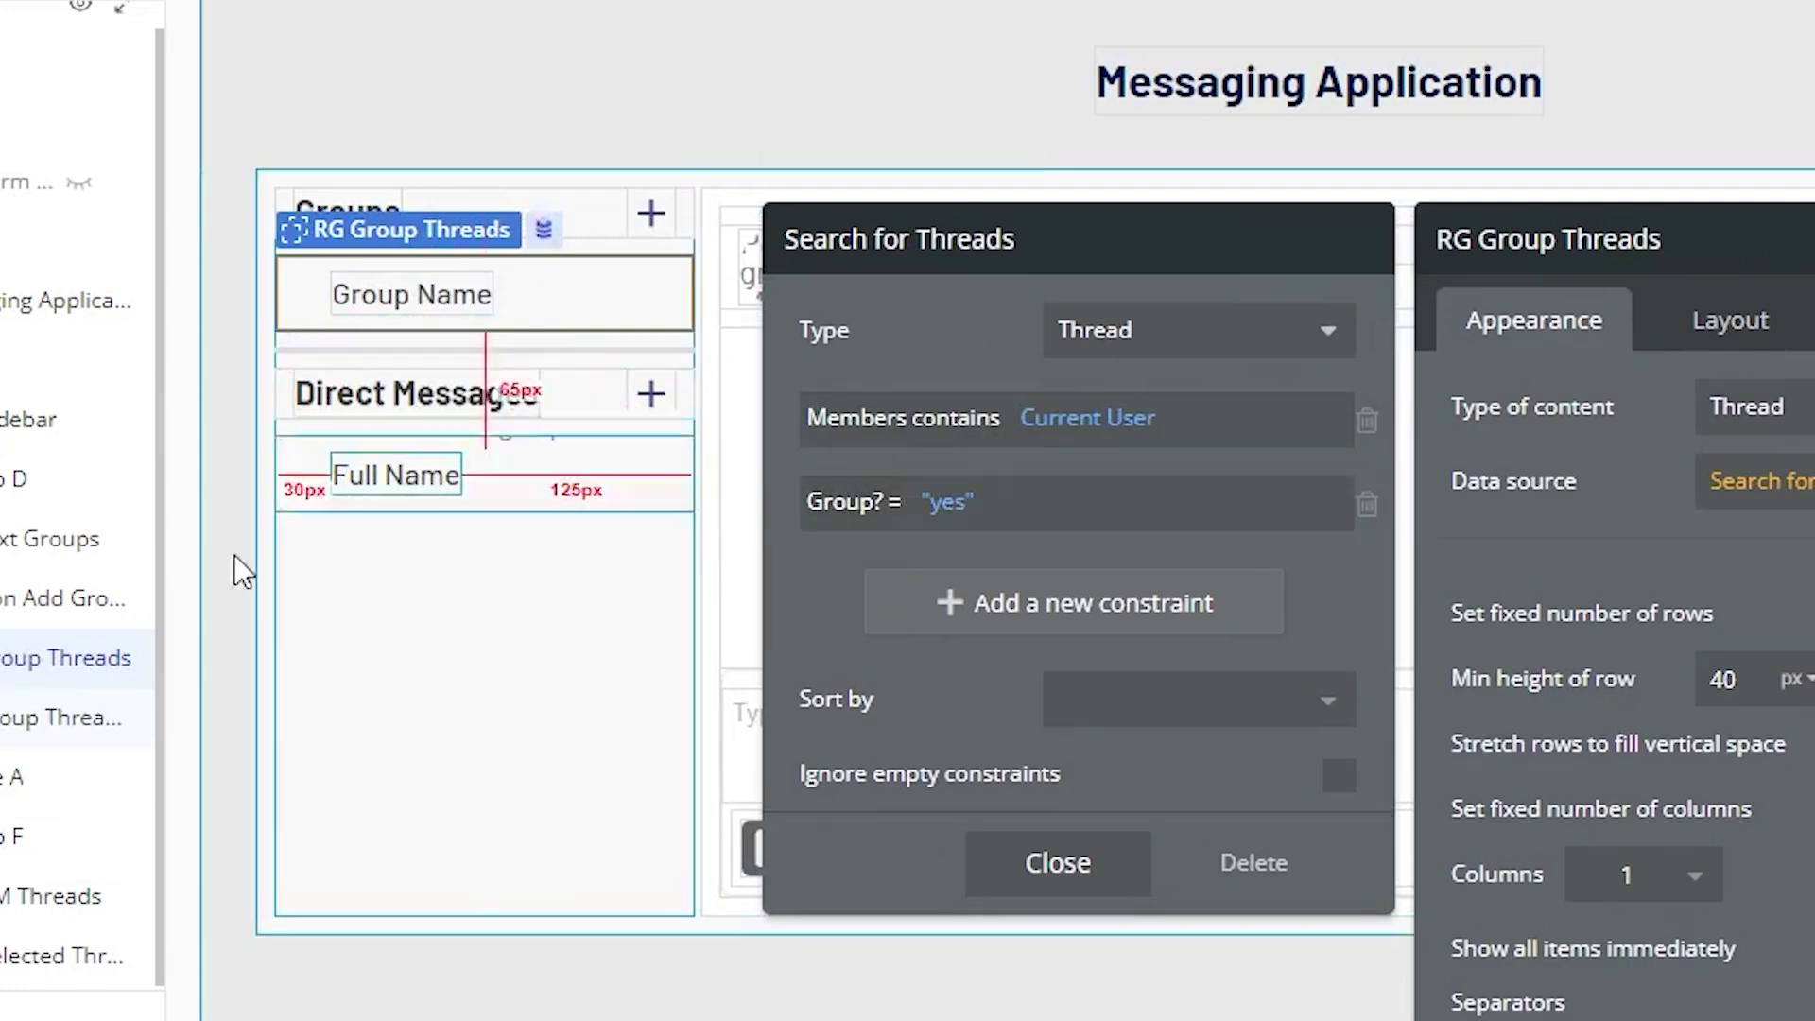
- Inspect the RG DM Threads repeating group and the constraints of its Search for Threads data source
click(490, 501)
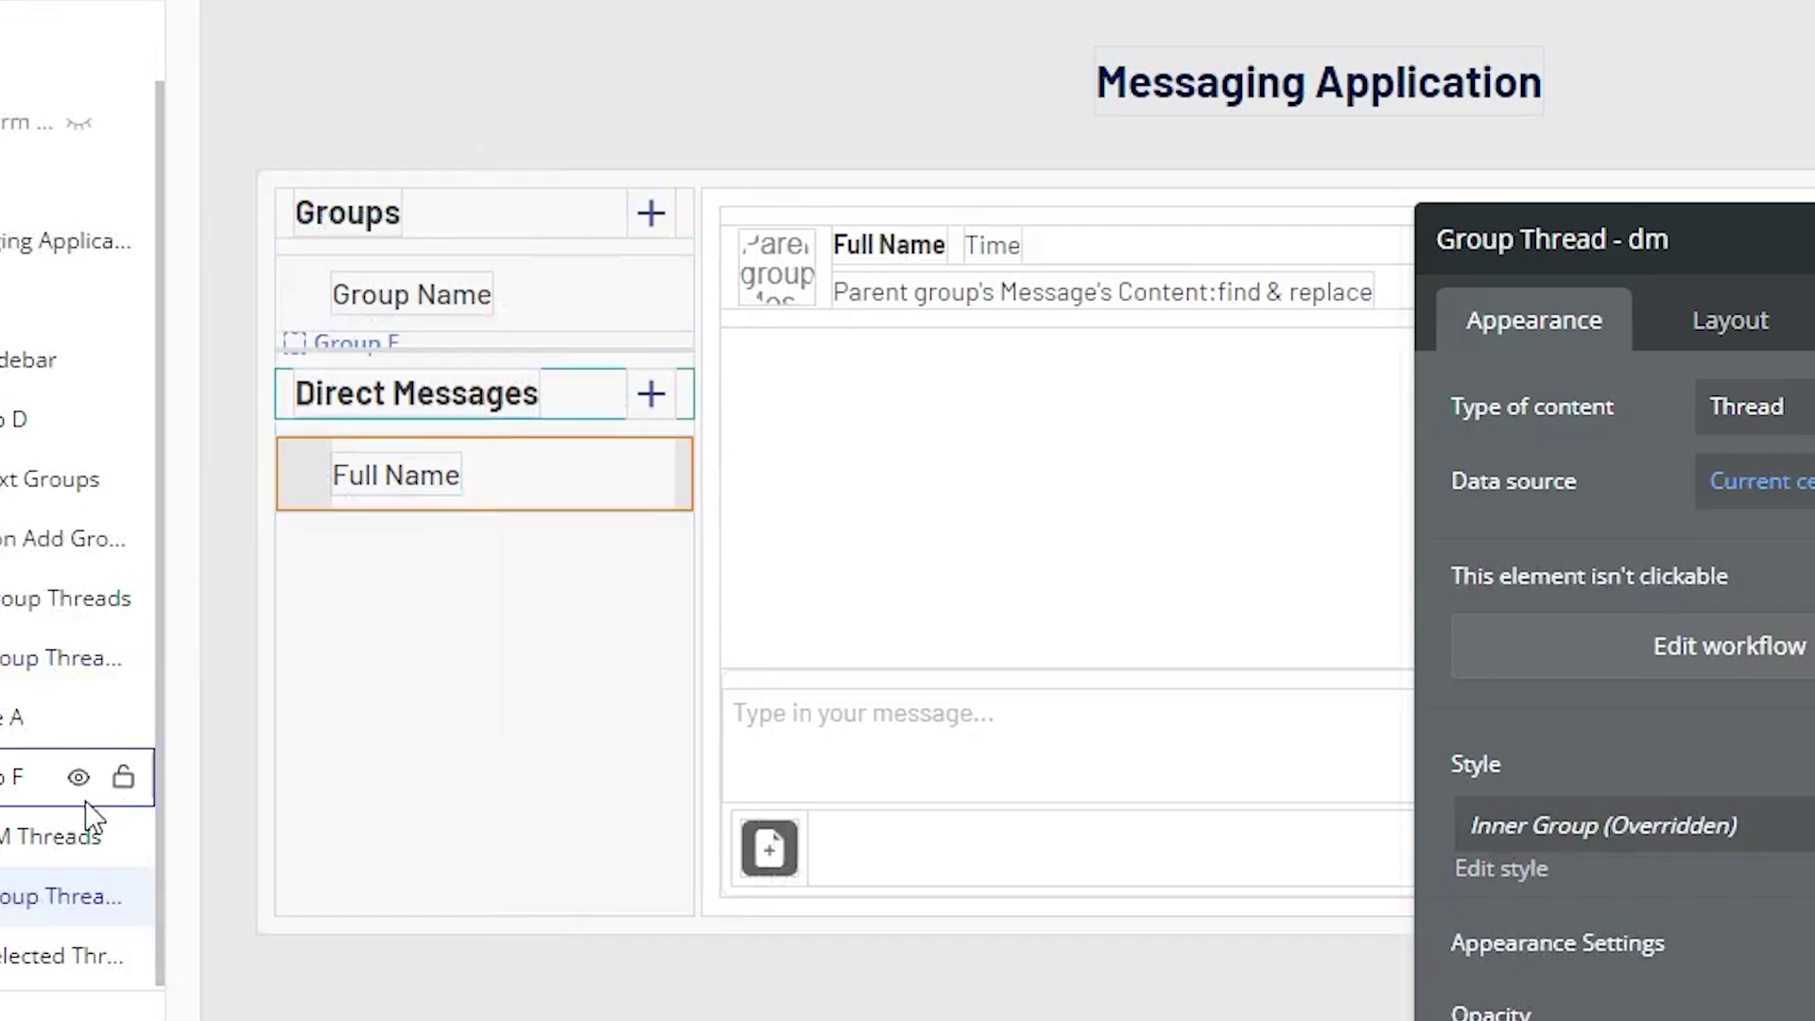
click(29, 839)
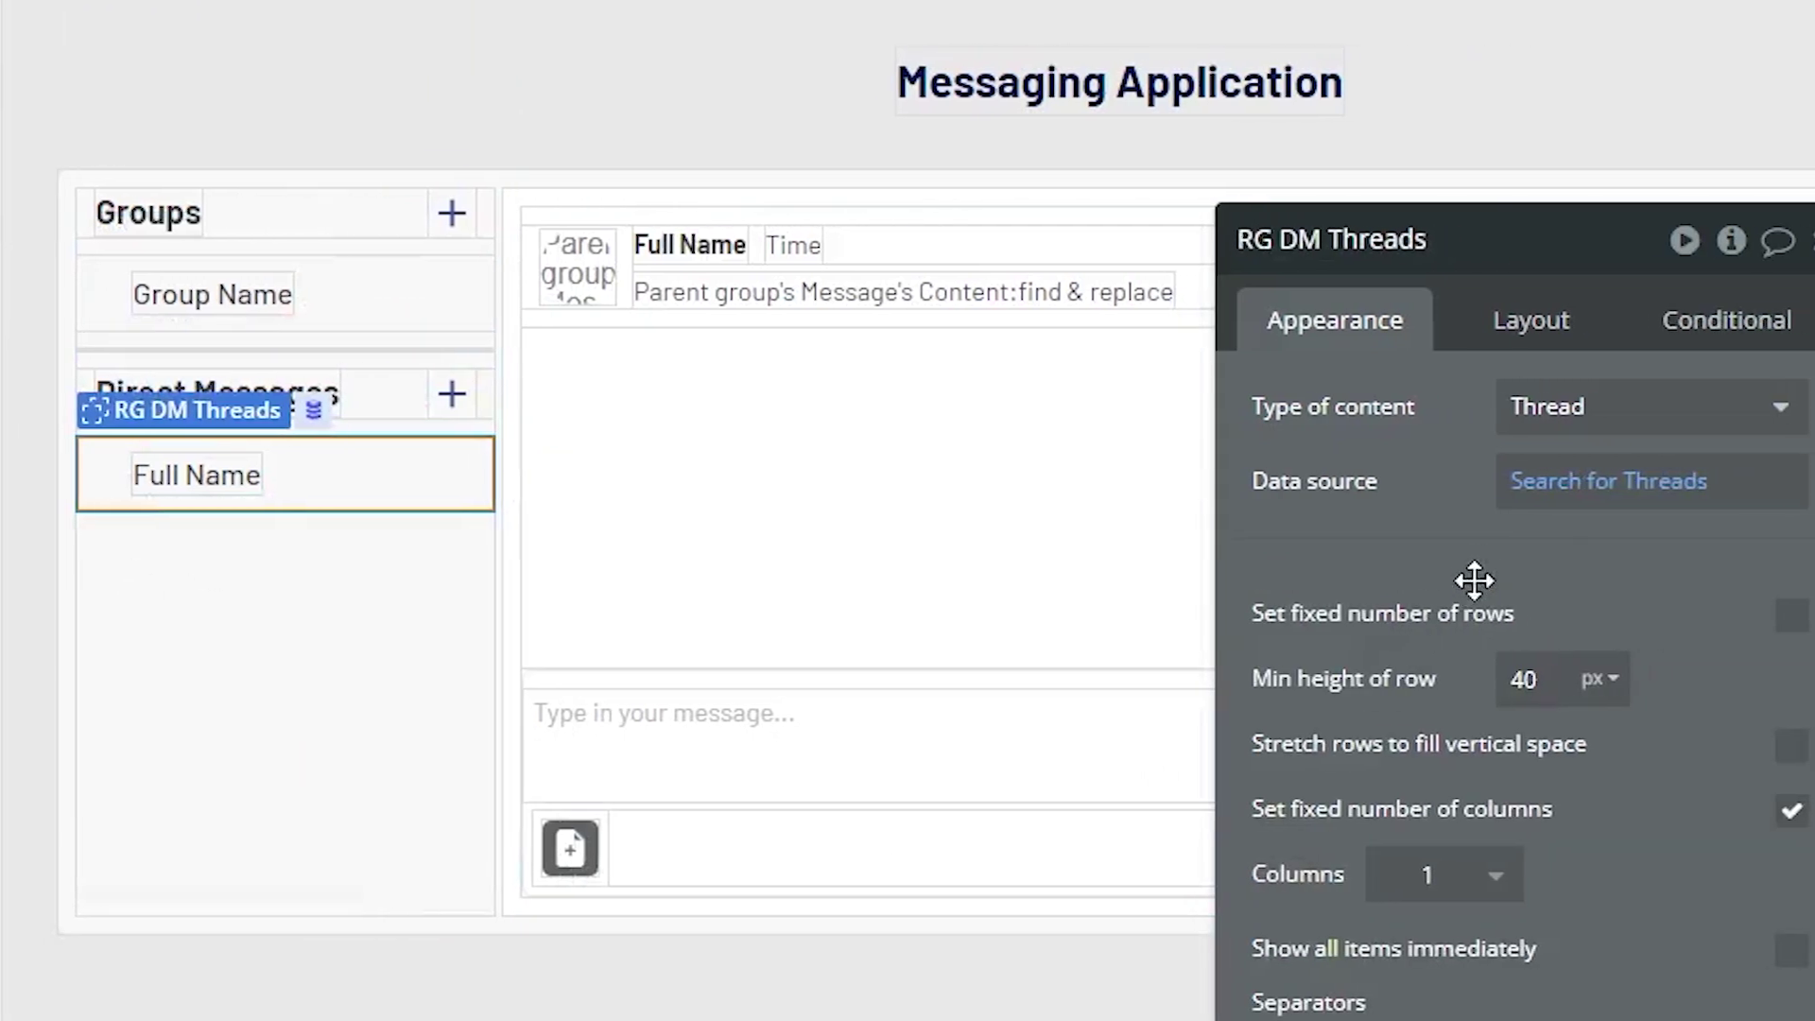
click(1482, 485)
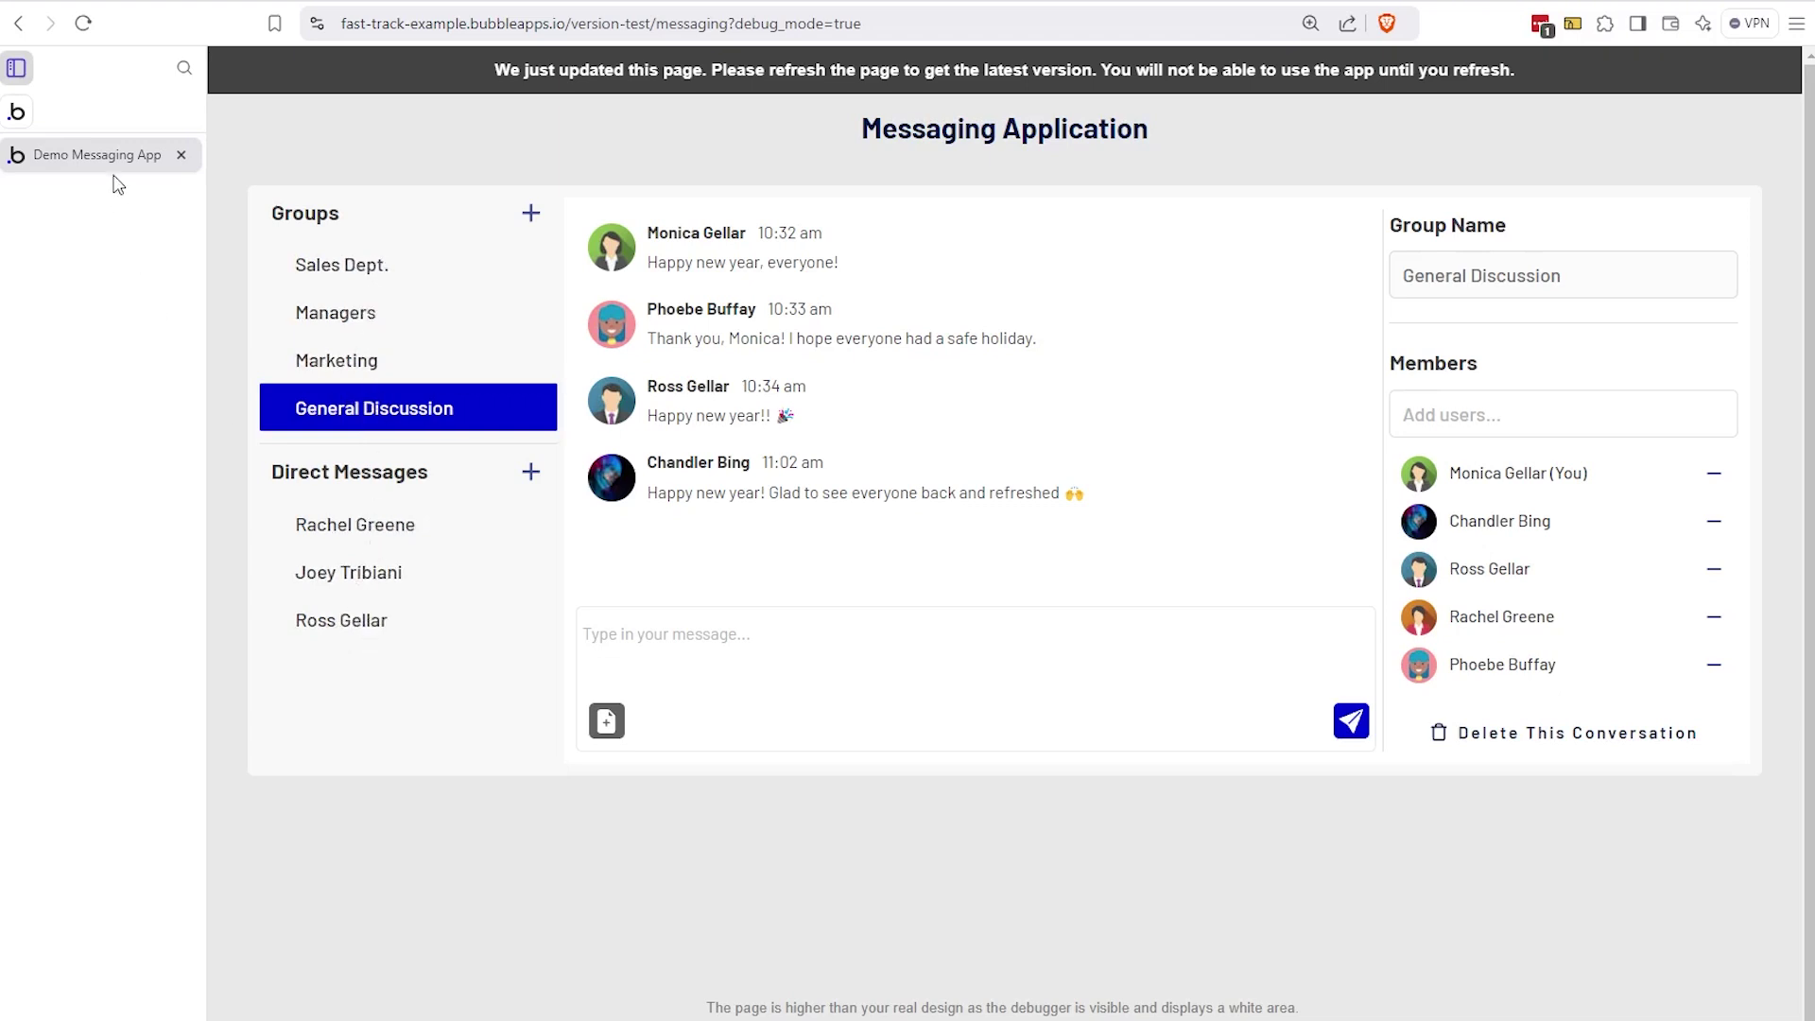
- Switch back to the Bubble editor and examine the Group Name text's dynamic expression, including its default value, inside Group Thread - group
click(28, 119)
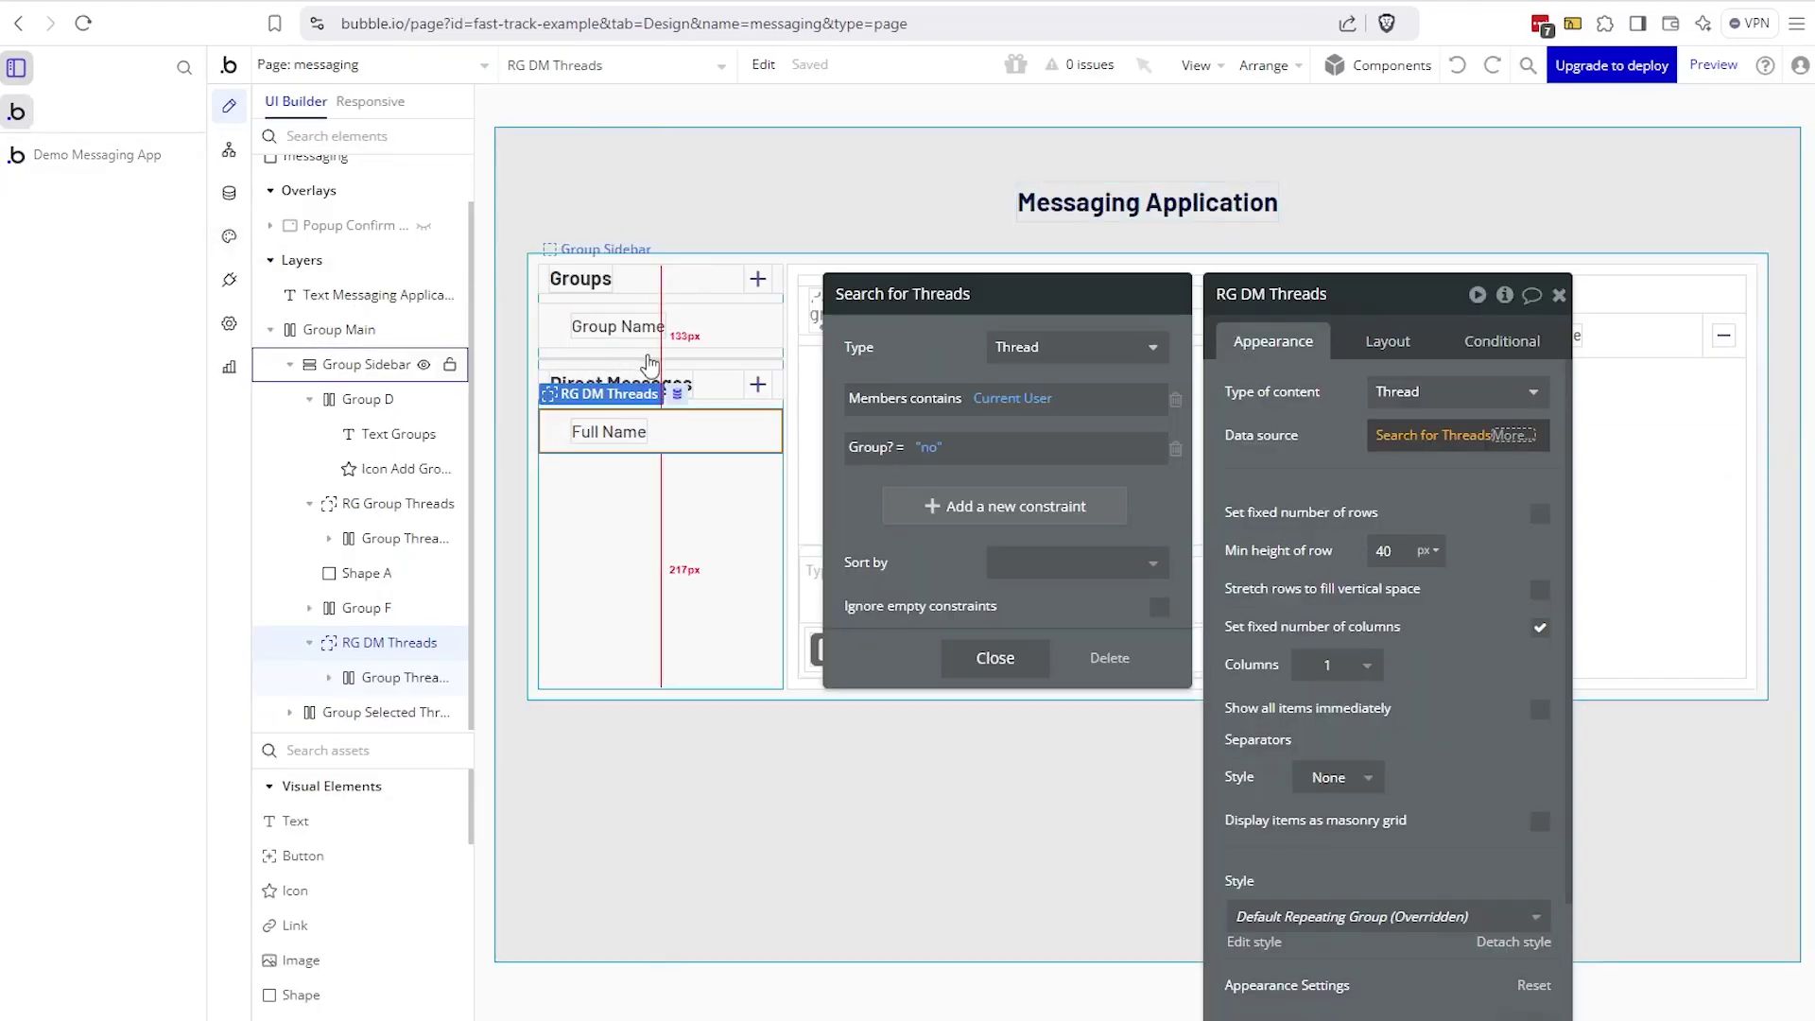
click(697, 350)
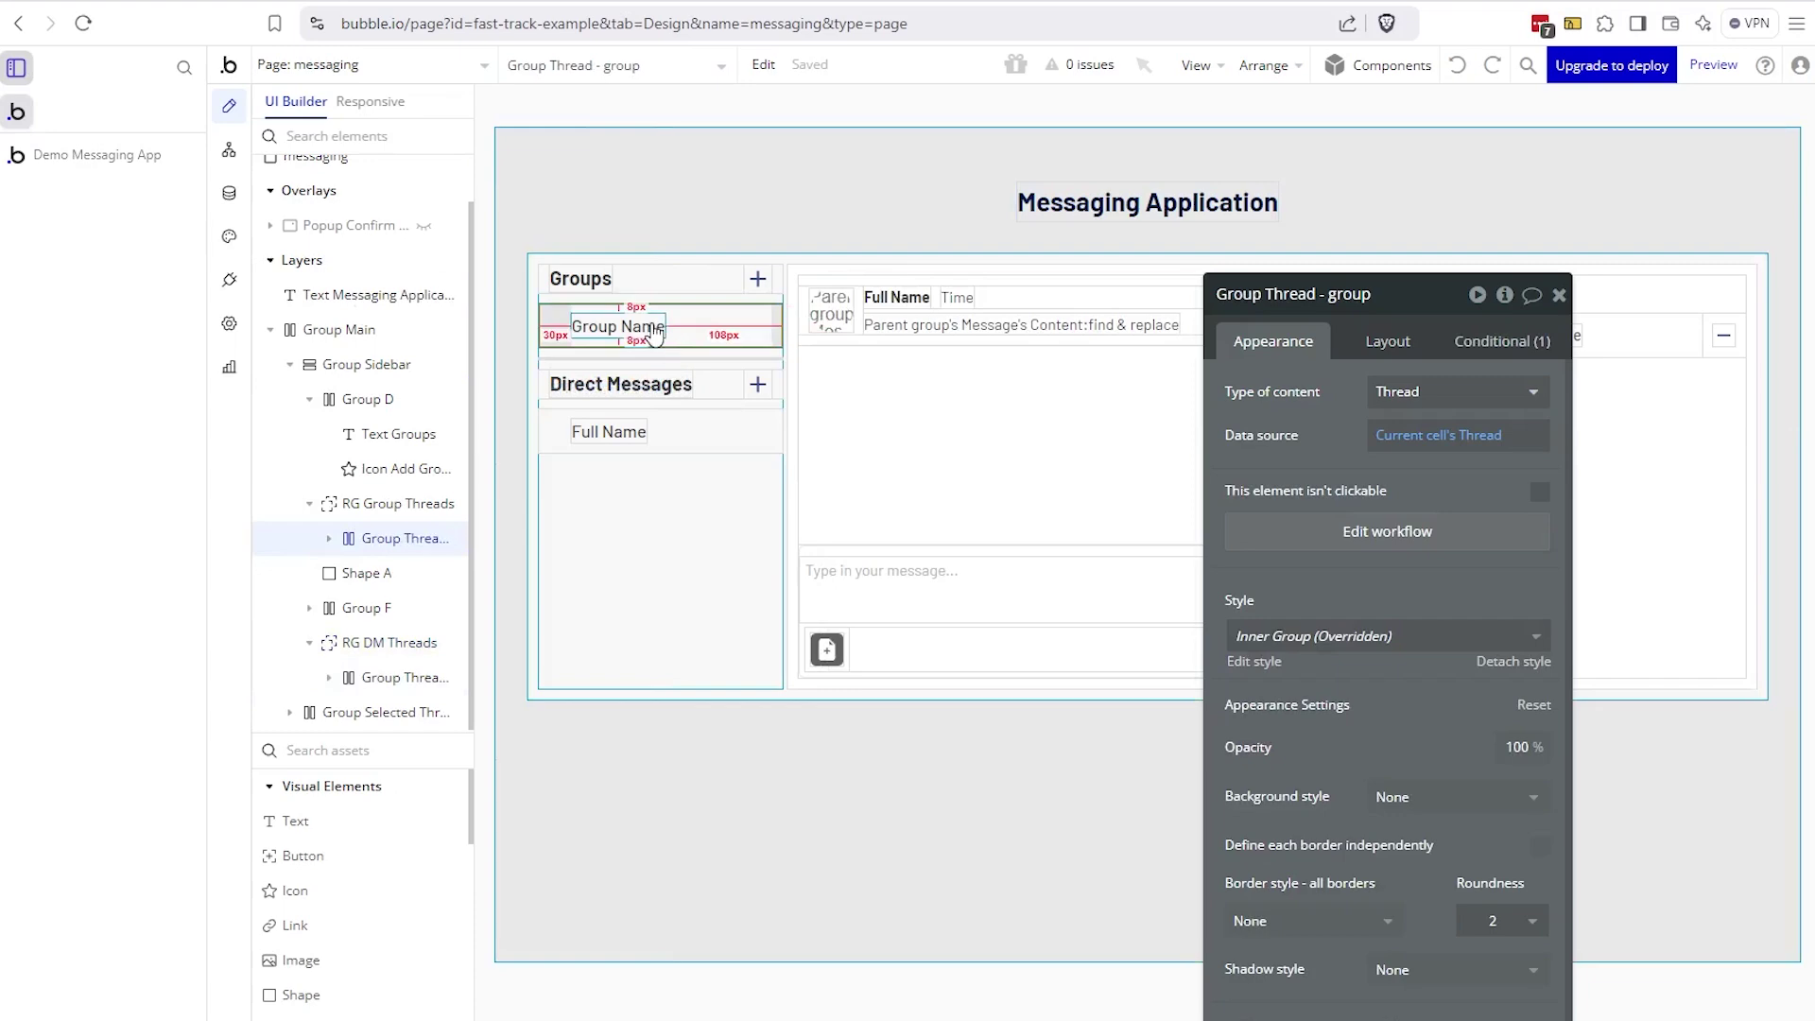
click(653, 322)
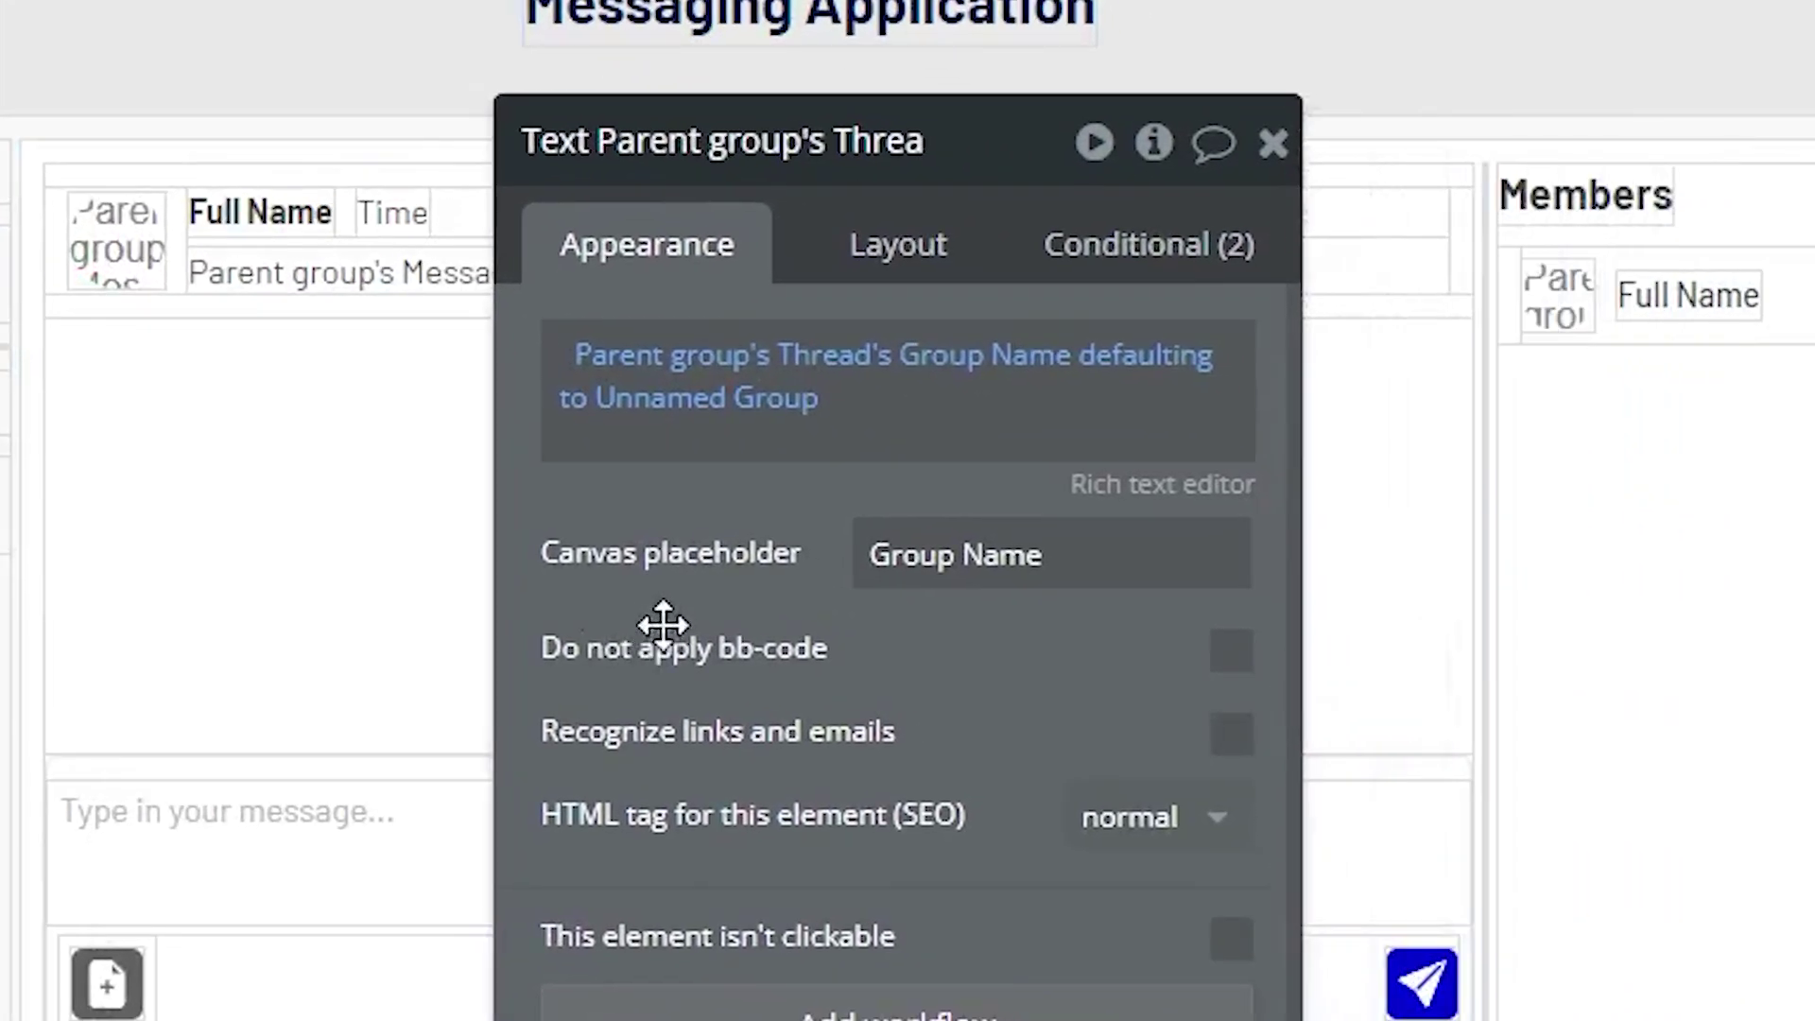
click(699, 364)
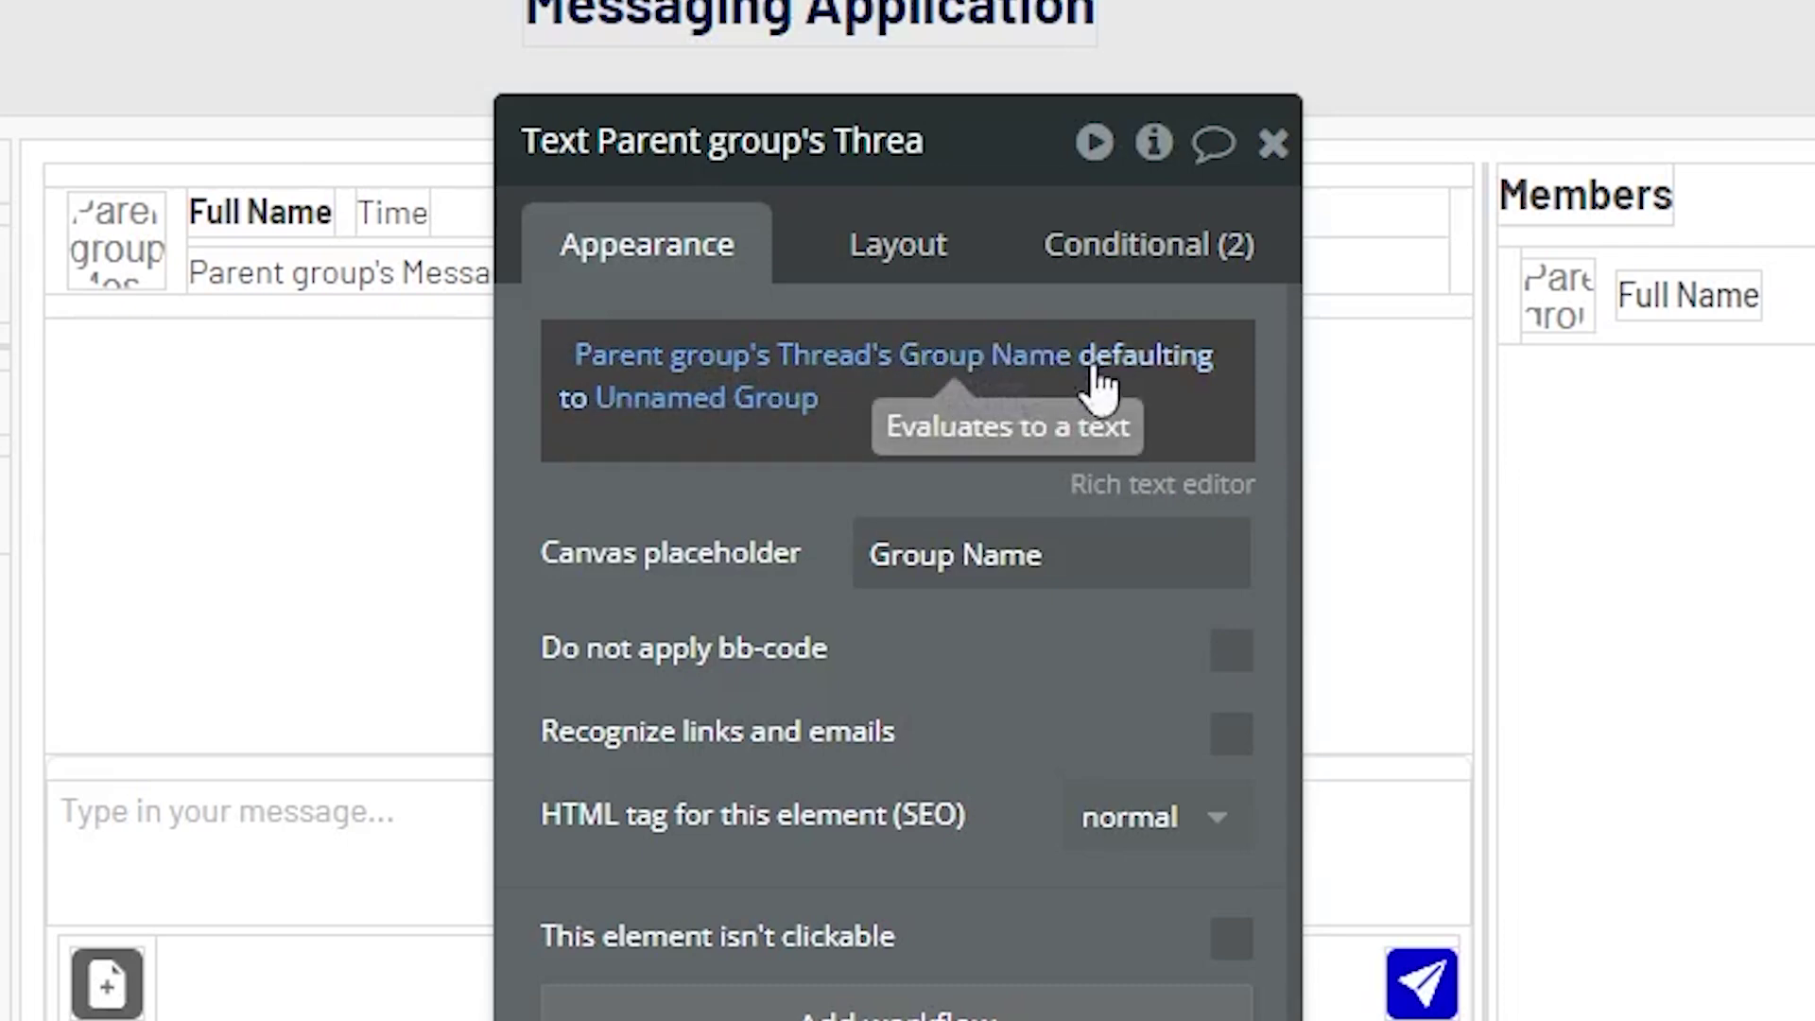
click(749, 402)
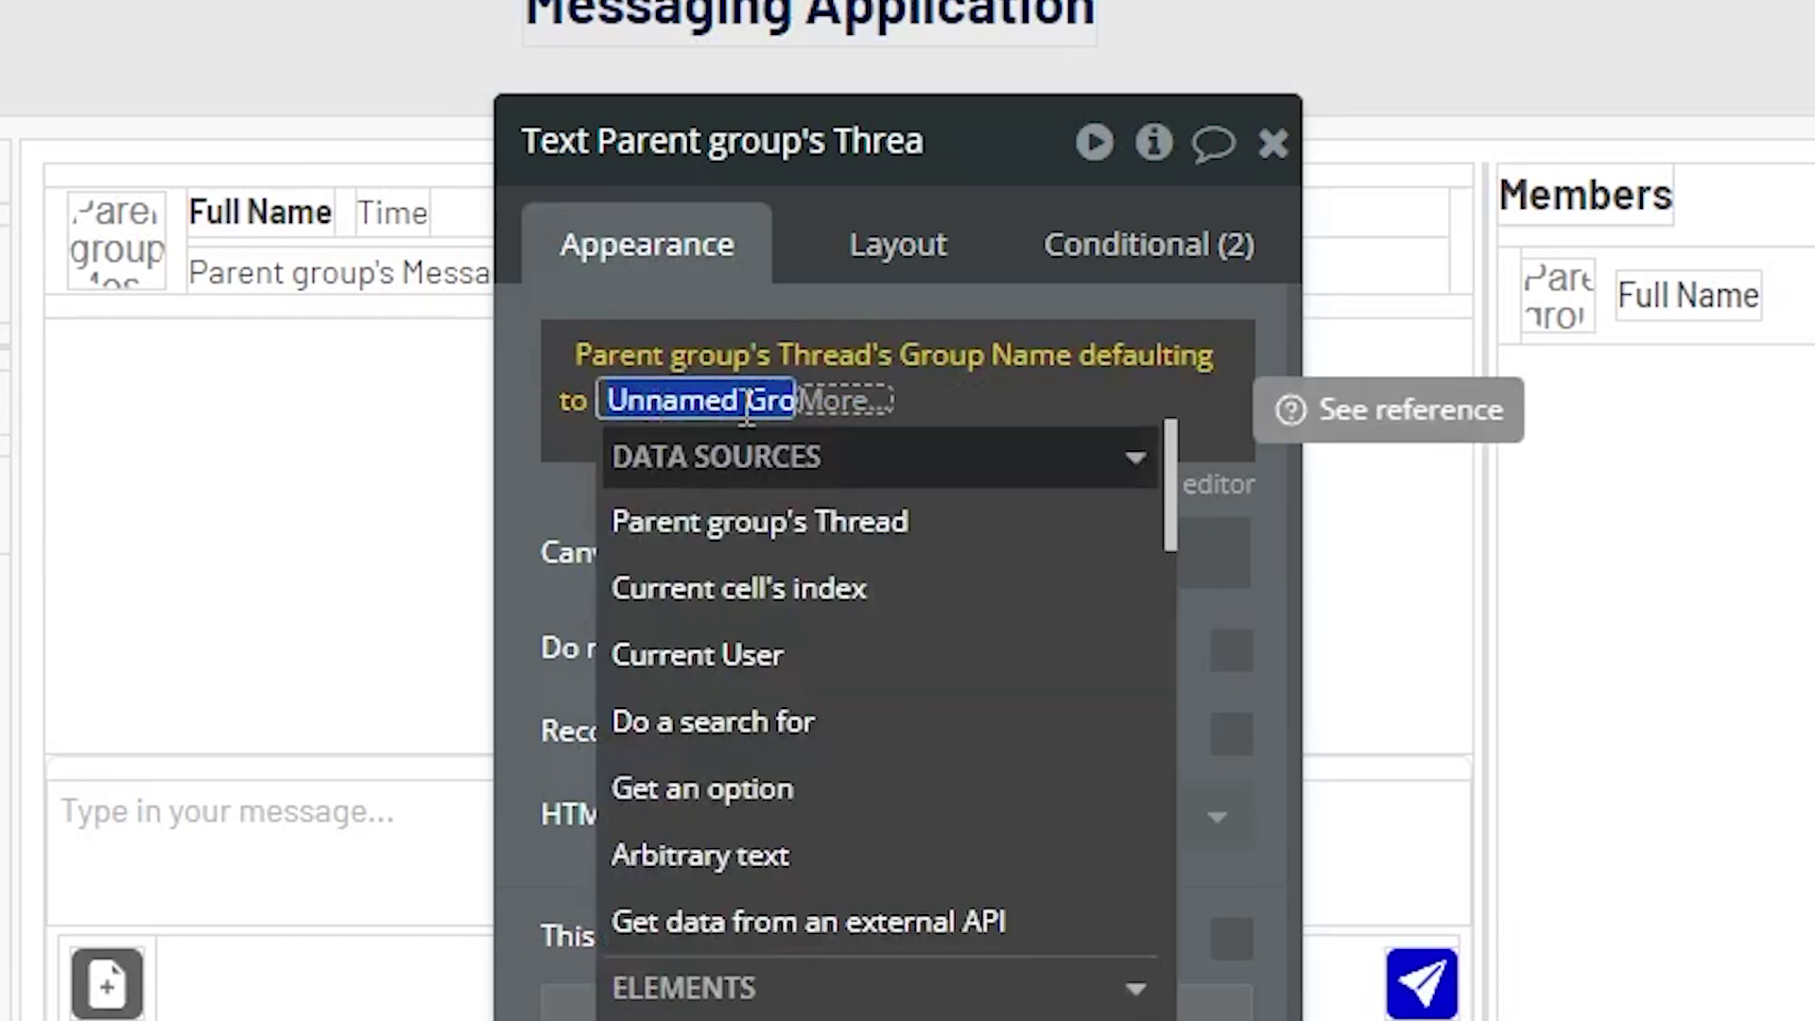
click(602, 501)
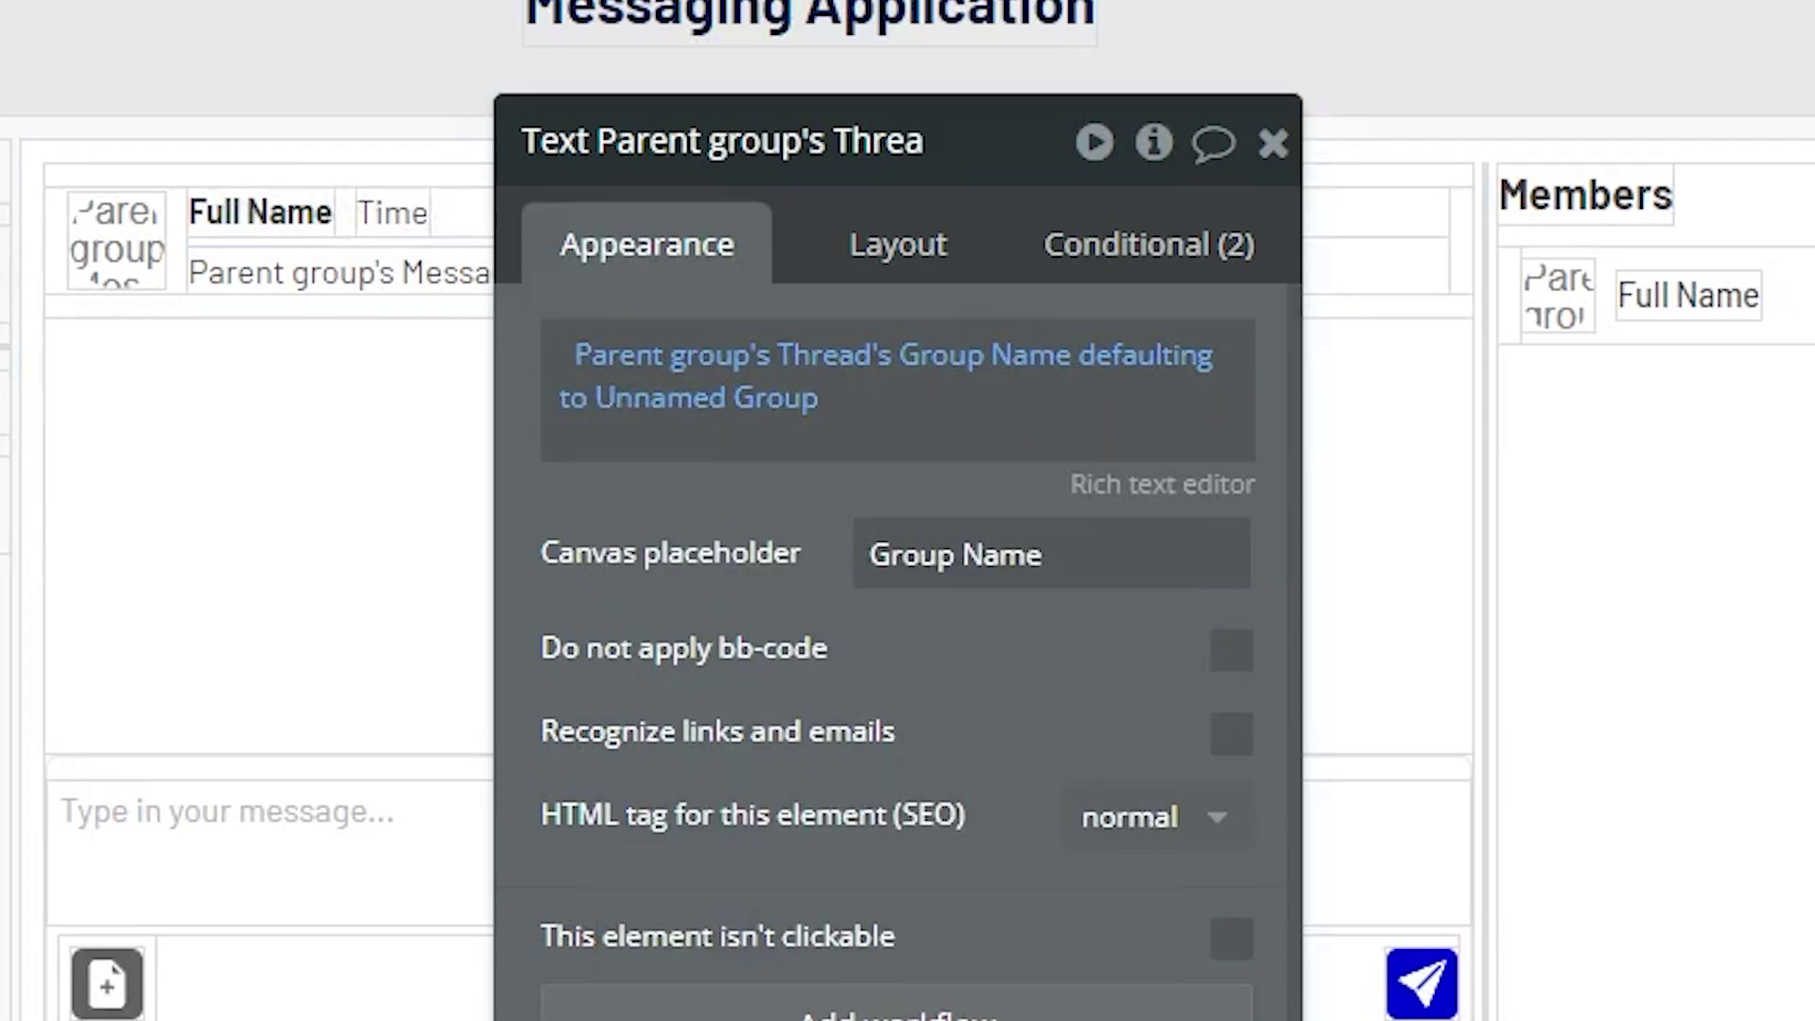
- Switch to the app preview, reload it, add a new group thread and name it after its current member
click(136, 159)
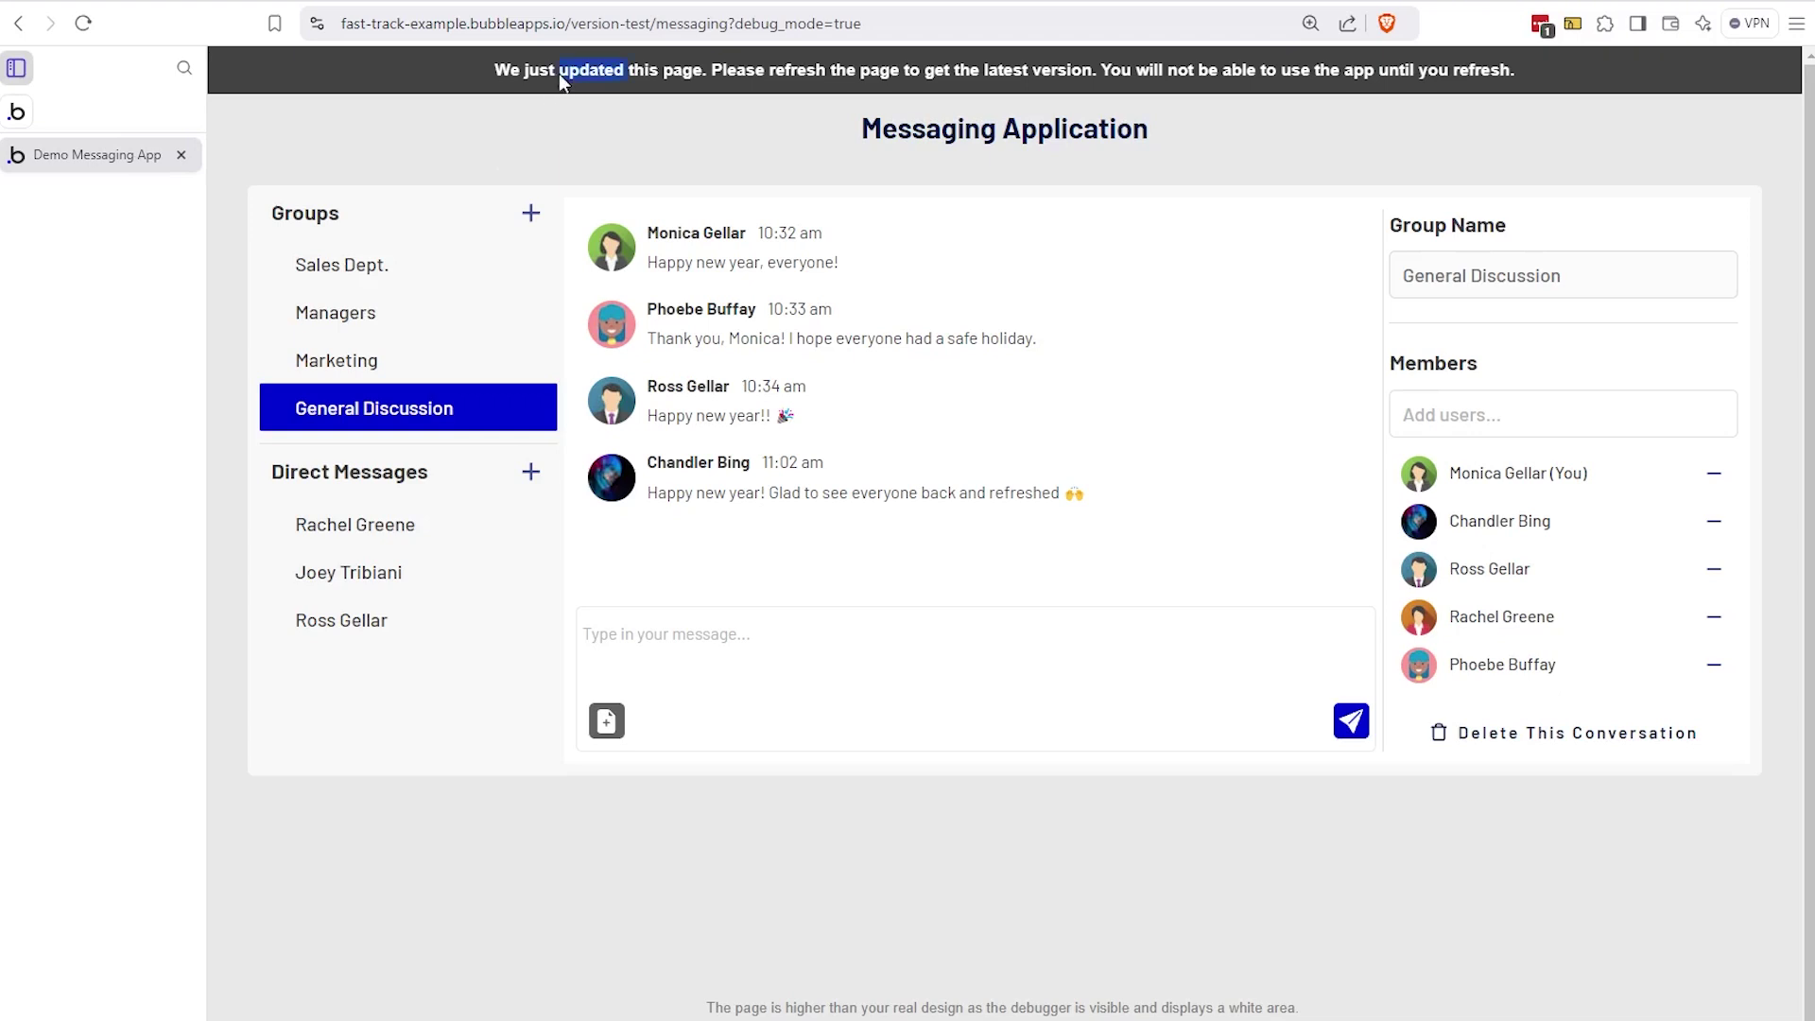
key(F5)
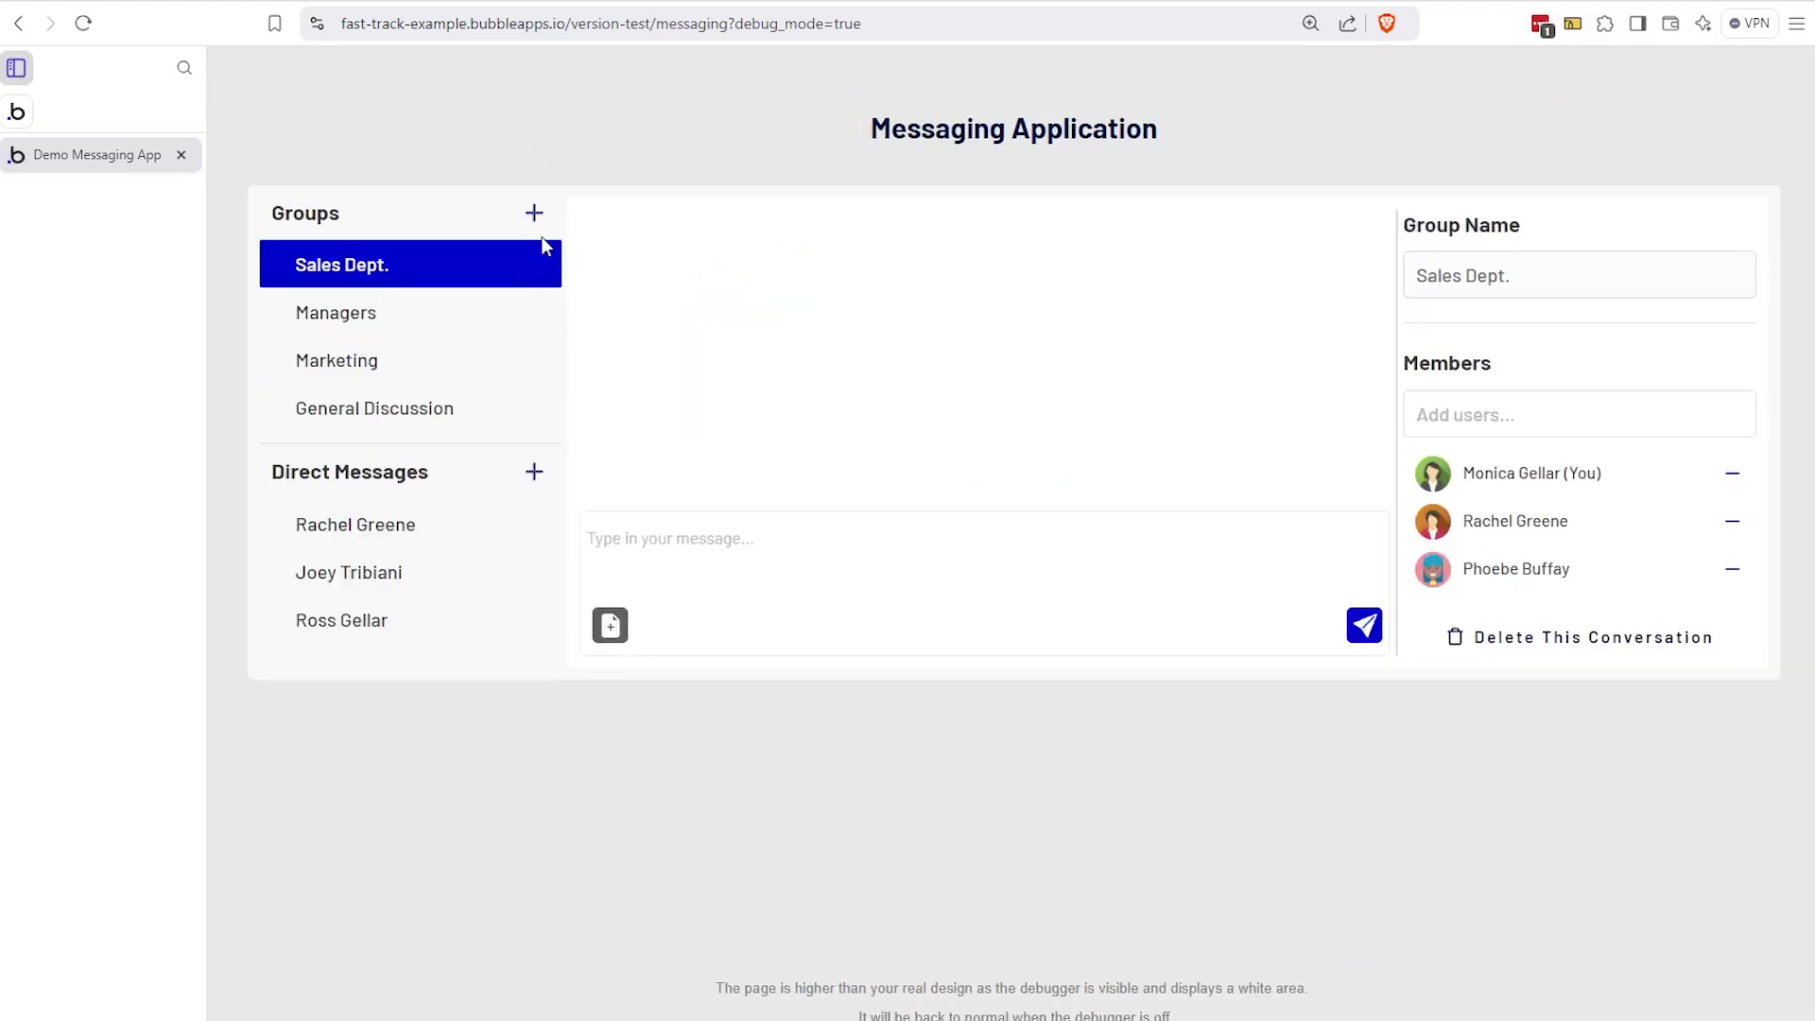
click(535, 215)
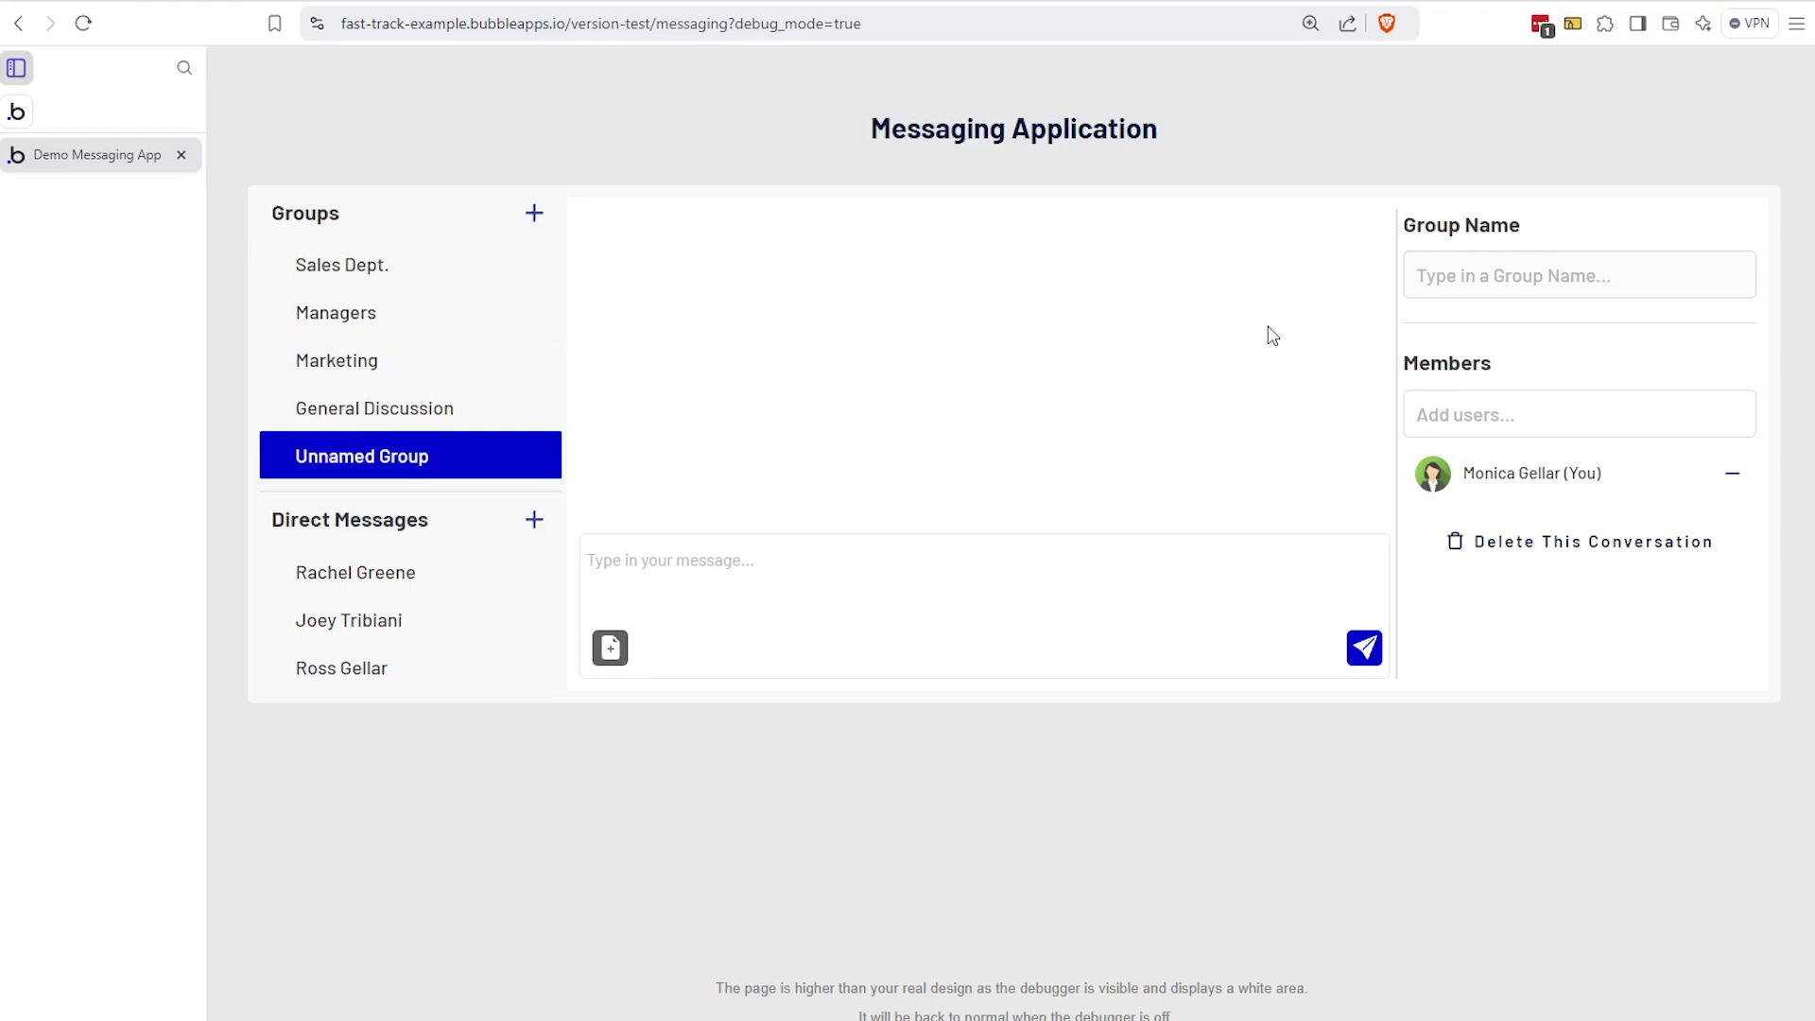
click(1525, 277)
text(Monica's Group)
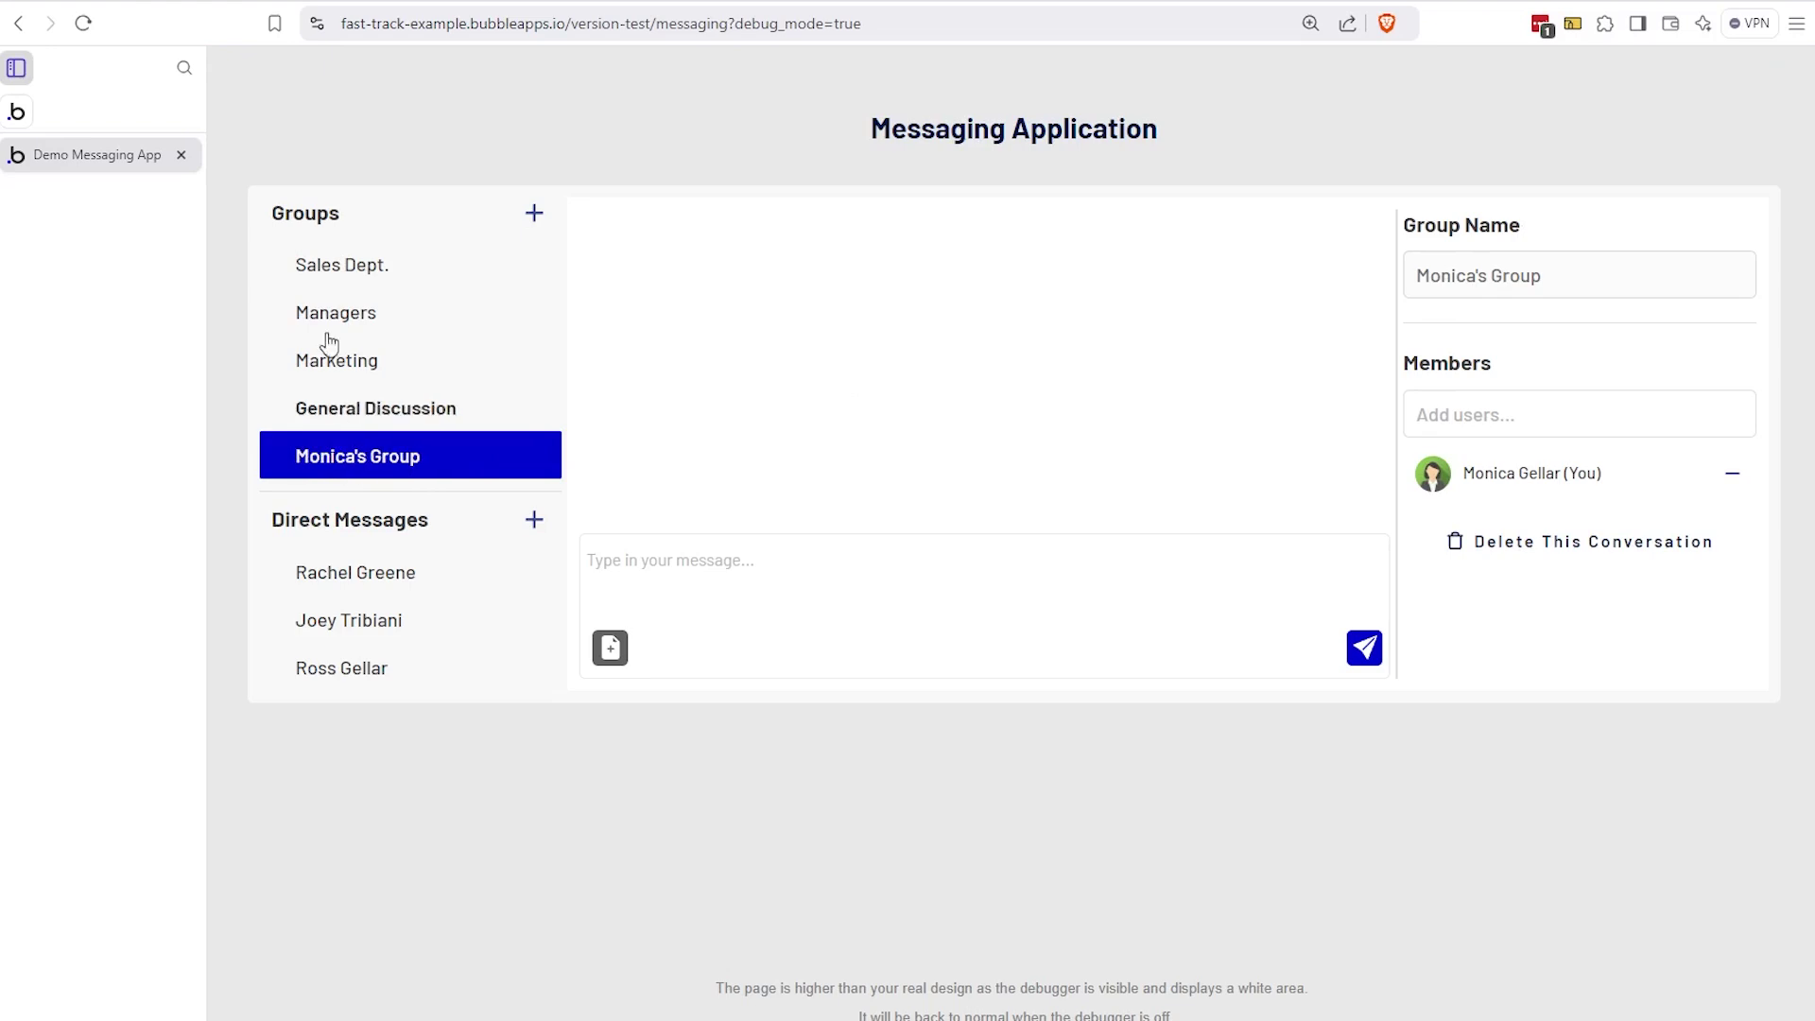
- Return to the Bubble editor and examine the Group Name text's expression, reselecting its "defaulting to" operator
click(19, 119)
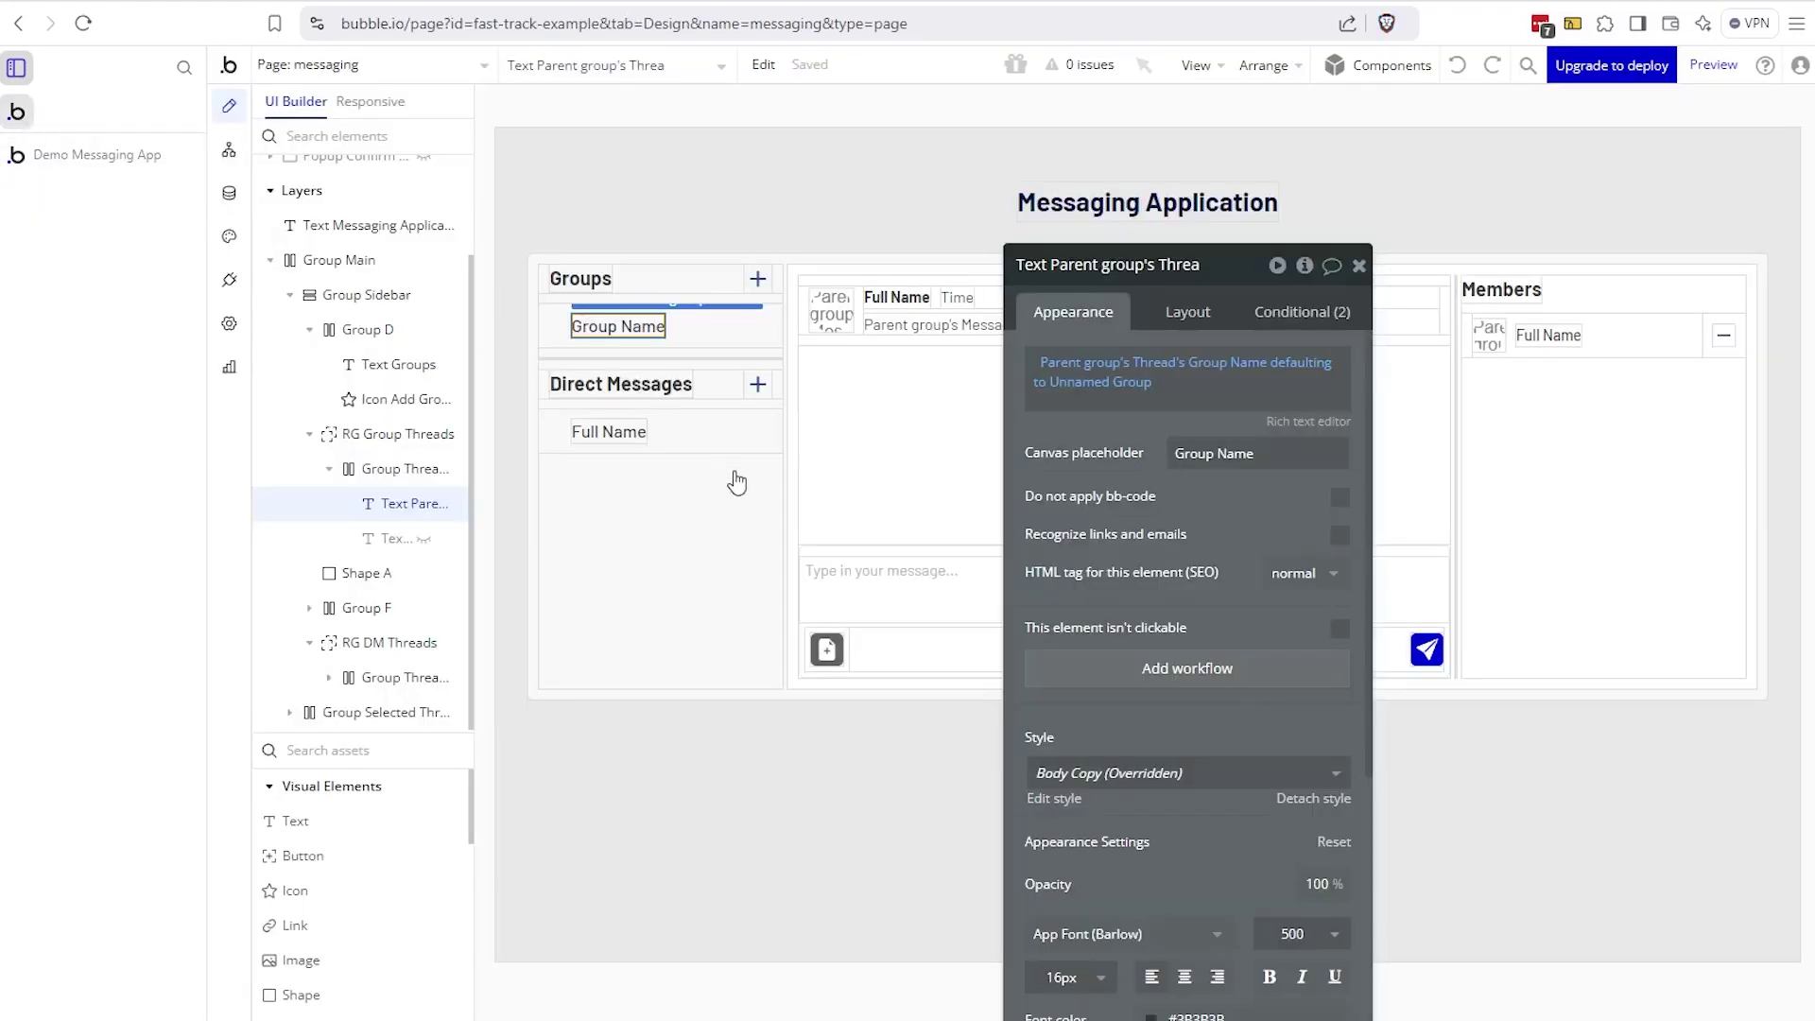
click(1085, 376)
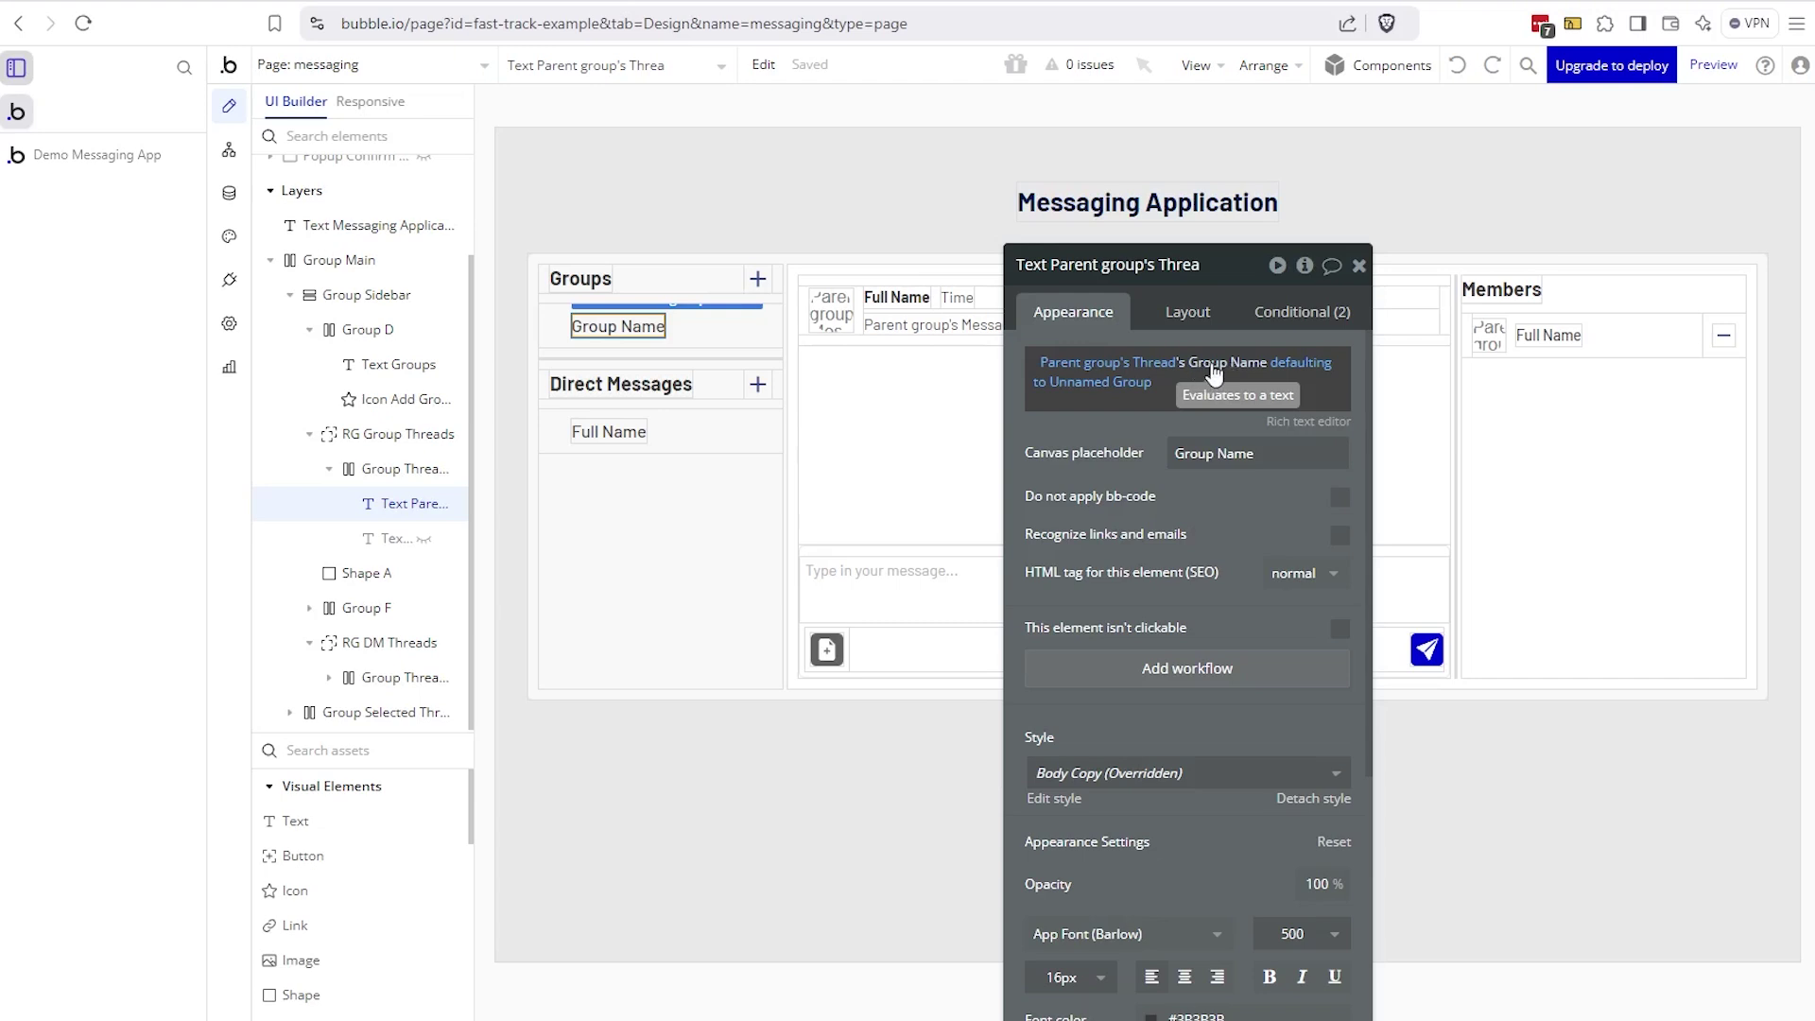
click(1284, 377)
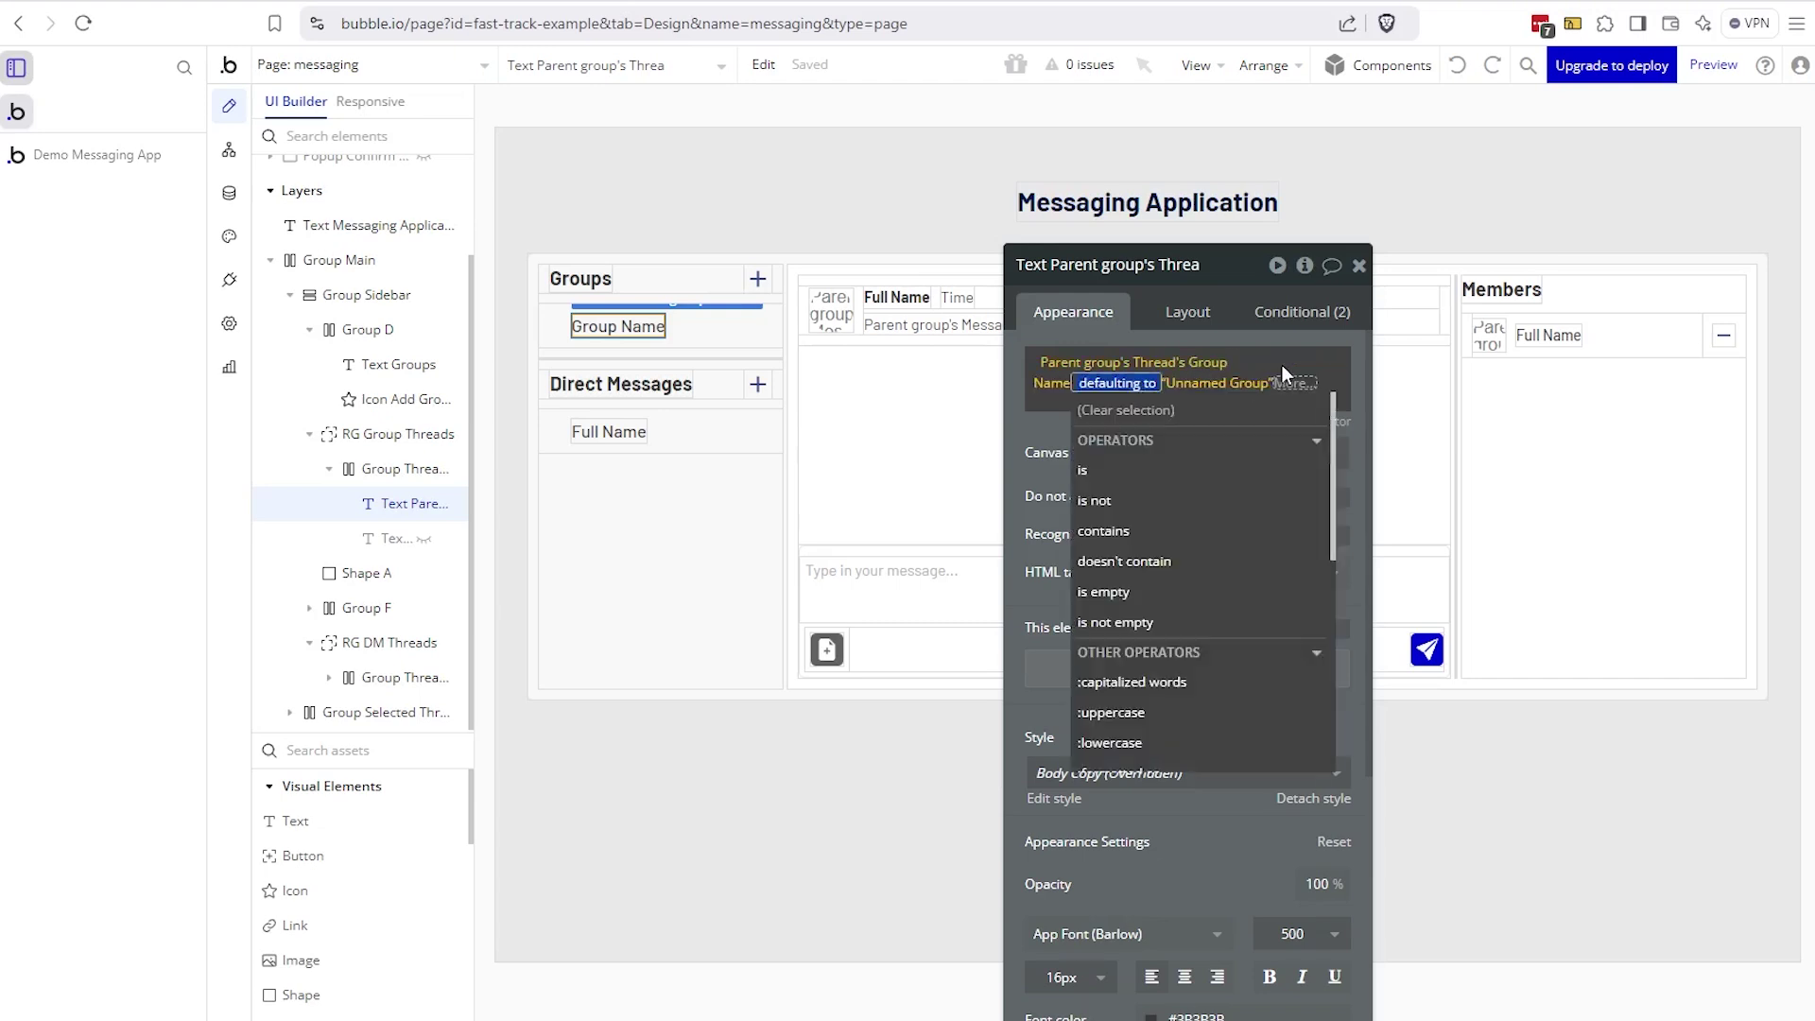
text(def)
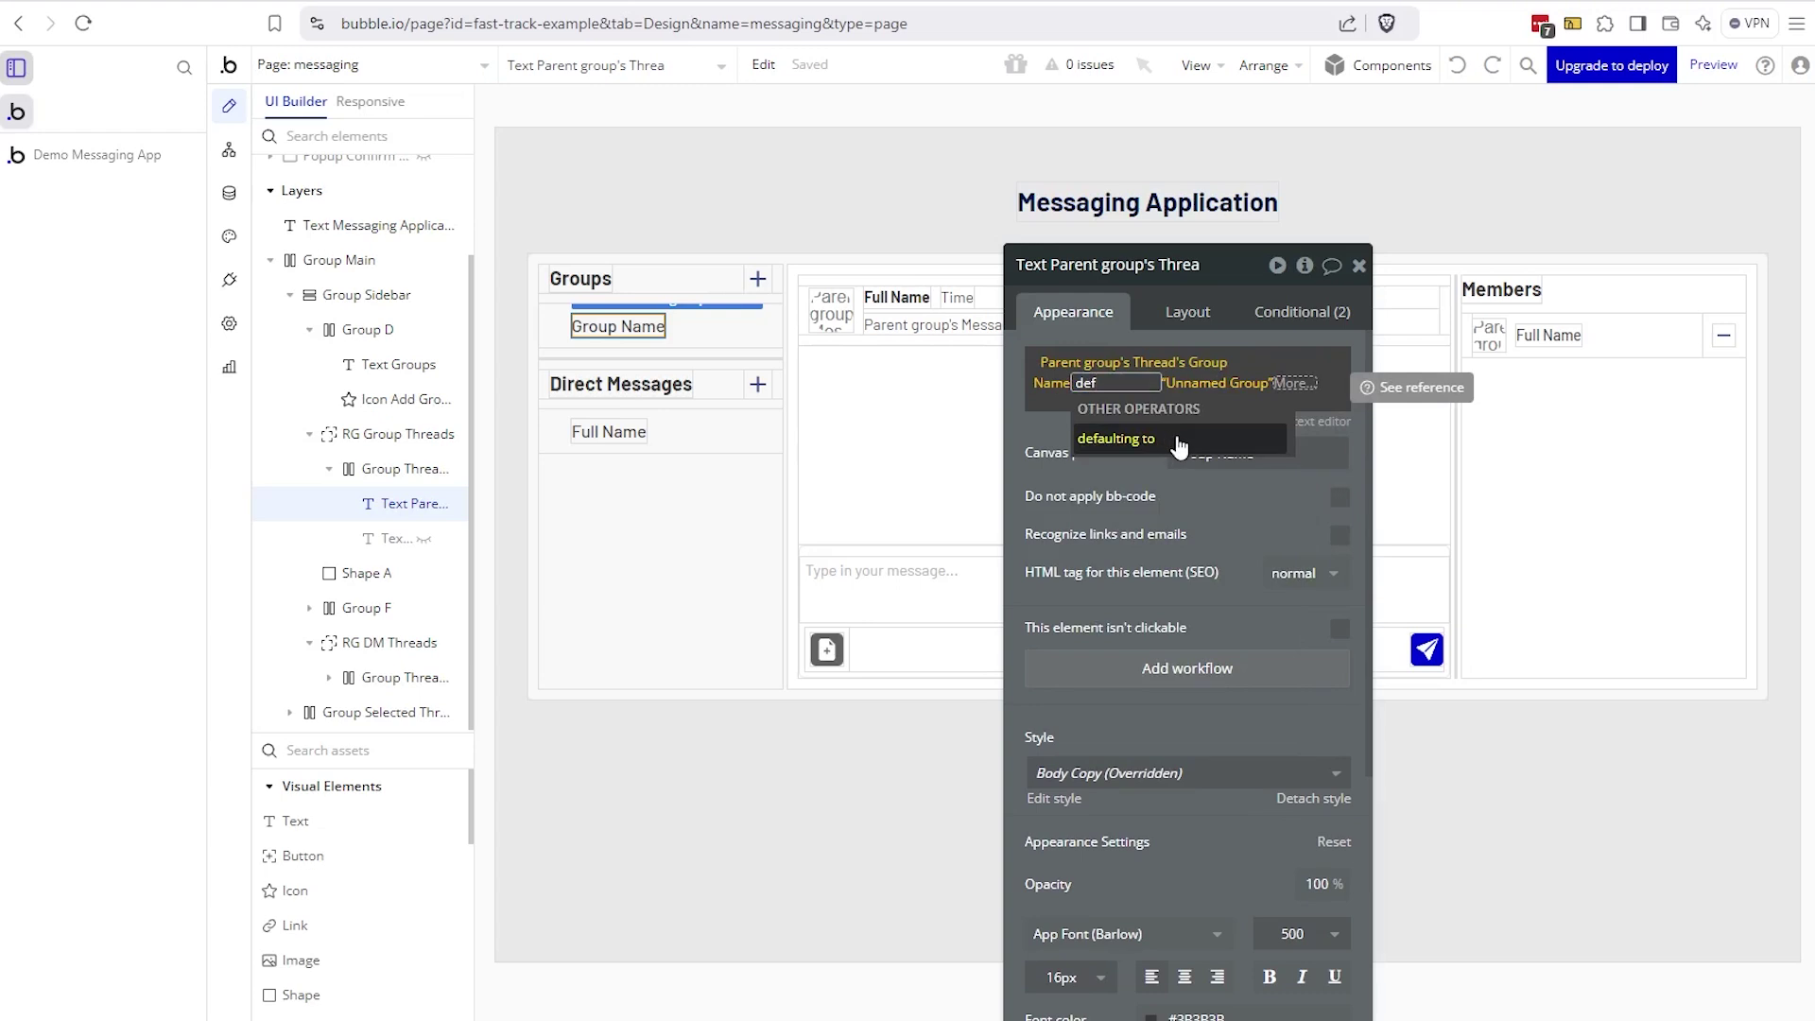
click(1179, 440)
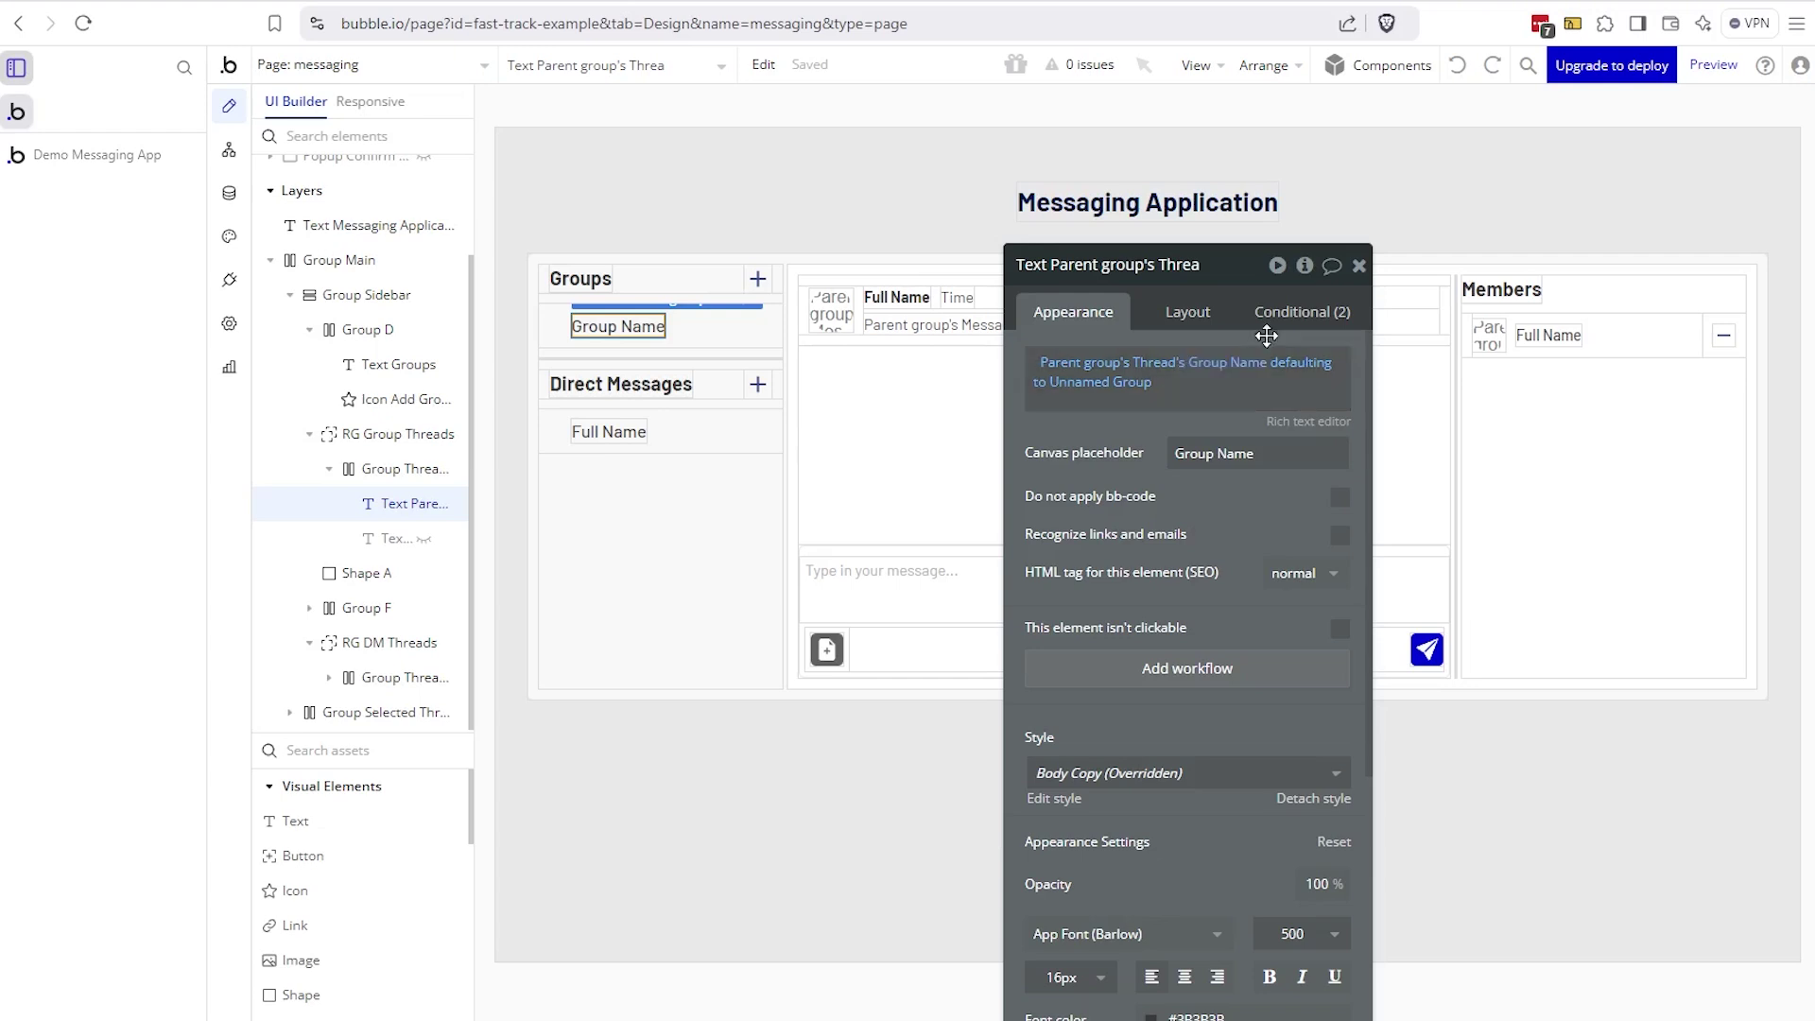
- Examine the expression of the Full Name text under Direct Messages, looking up its ":minus item" operator
click(588, 431)
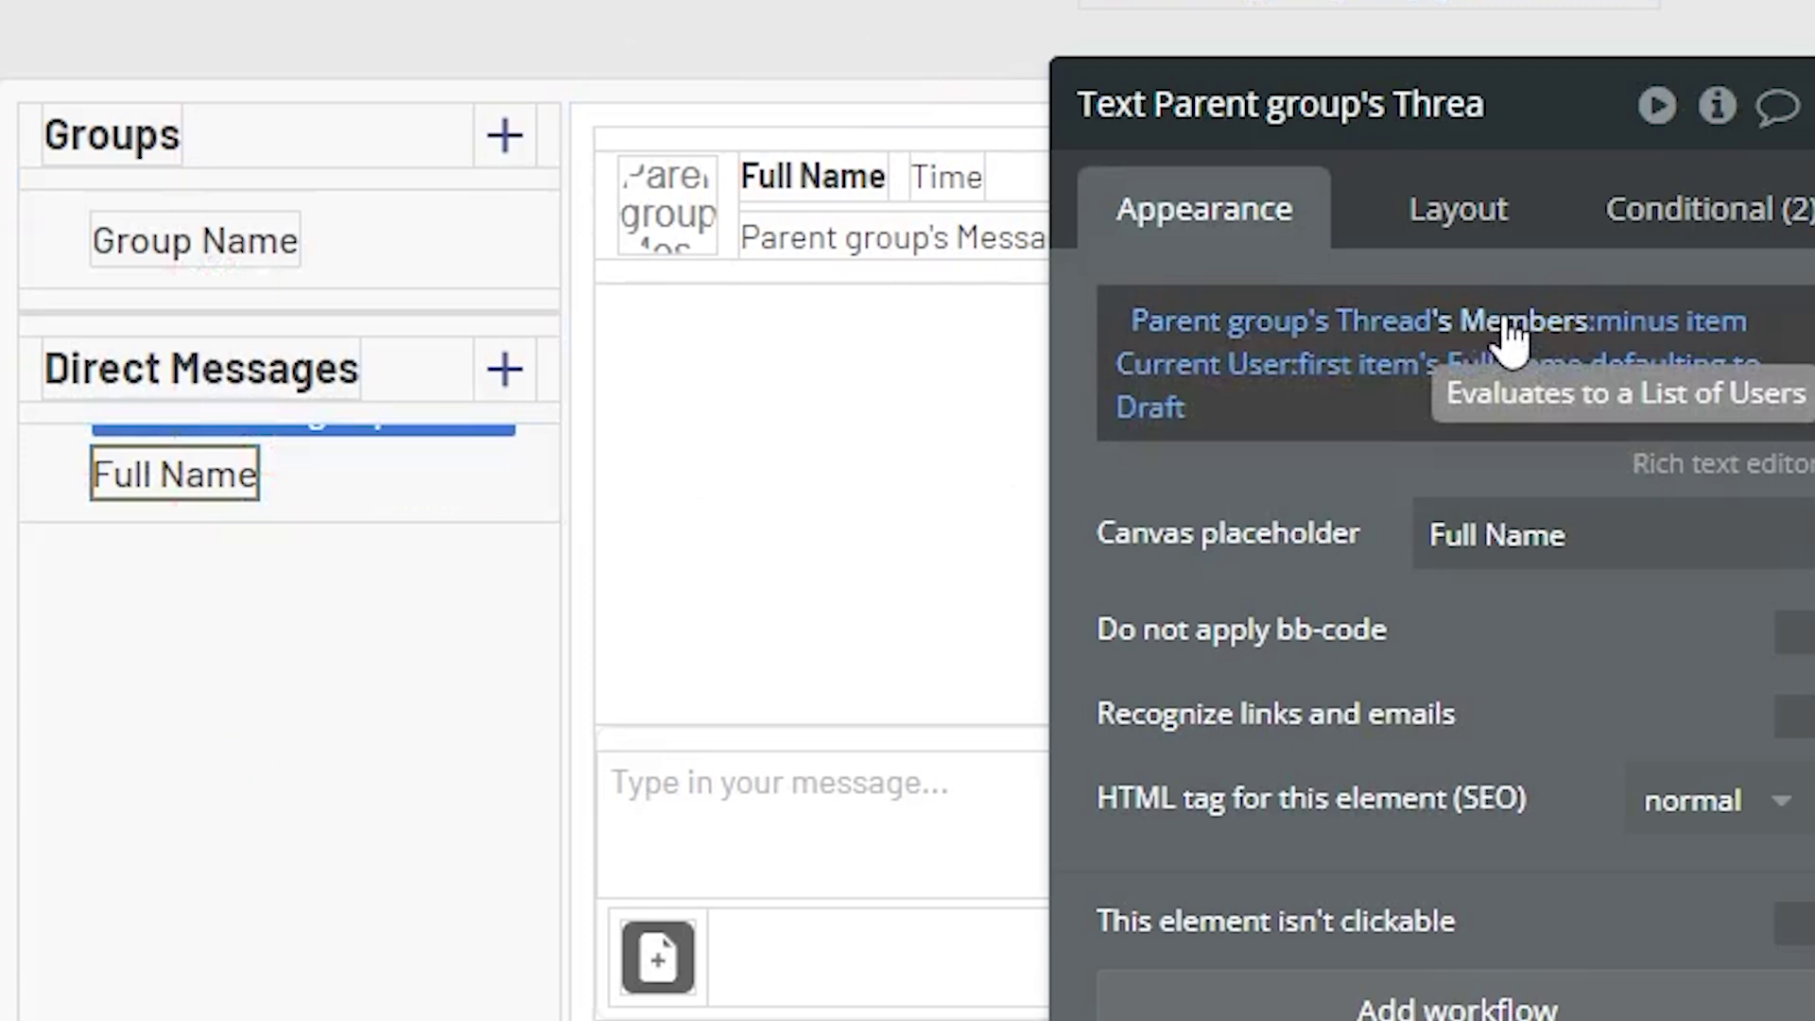
click(1638, 323)
text(mi)
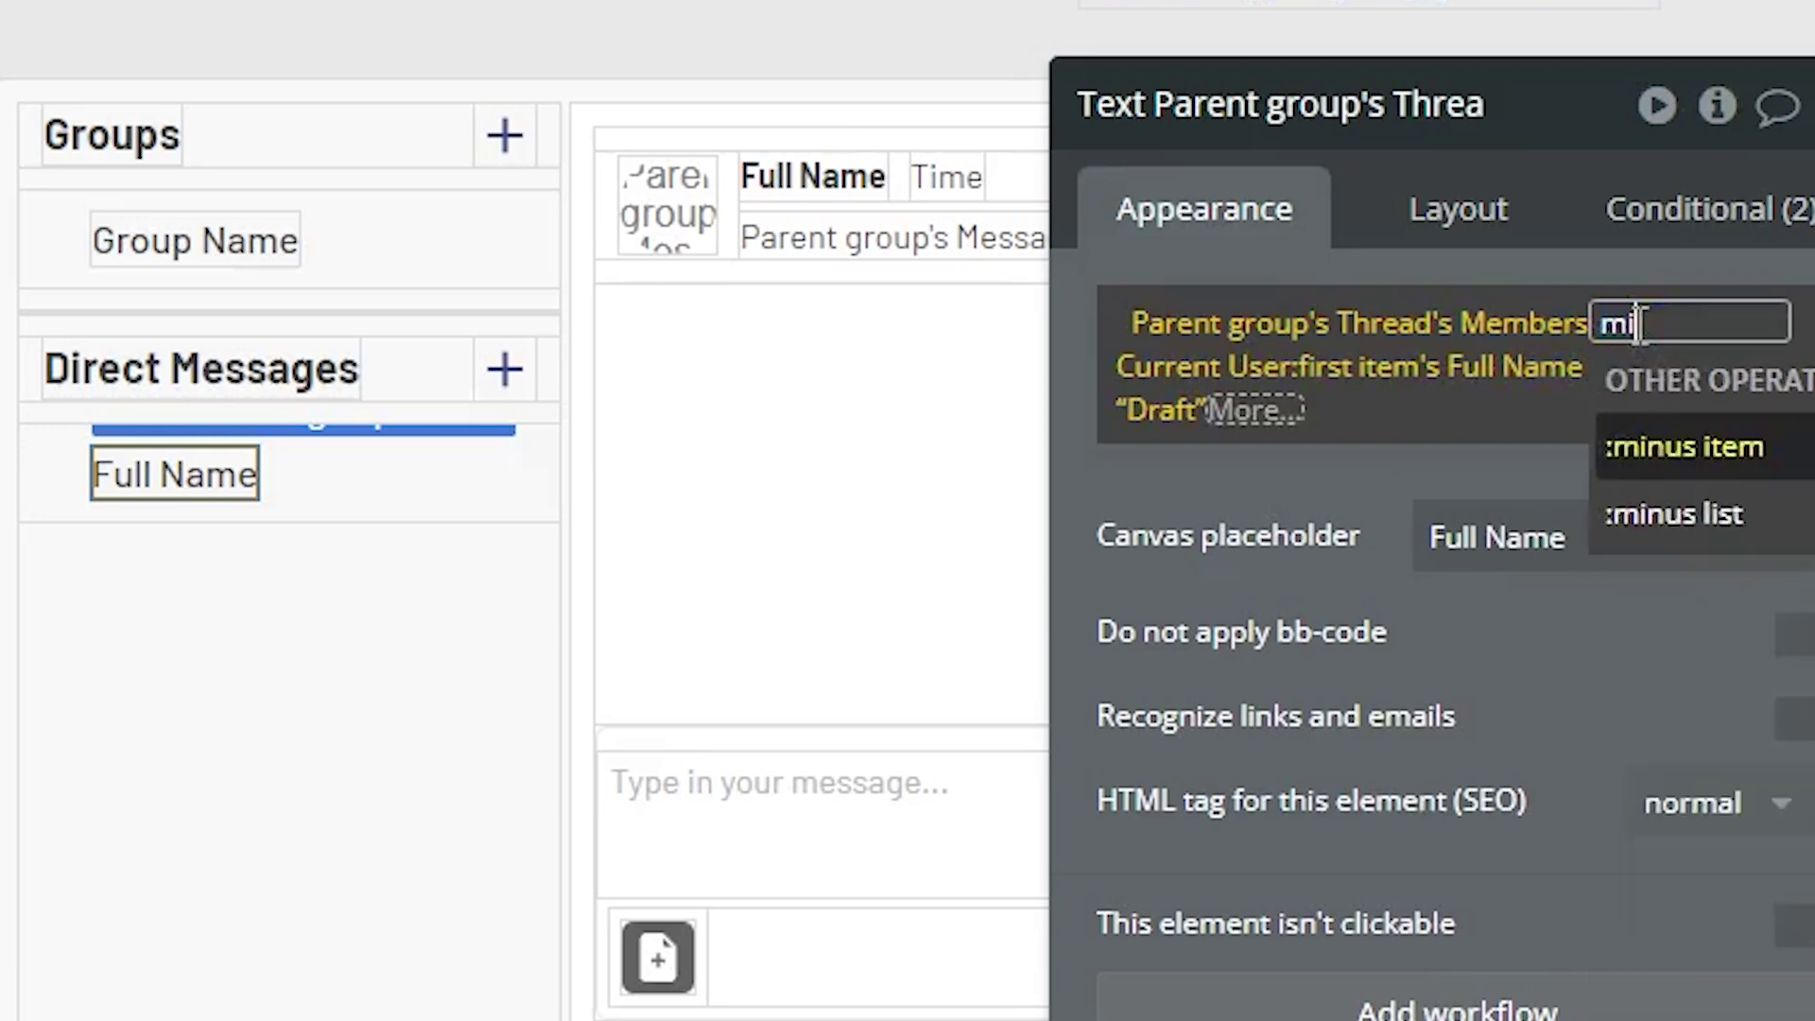
click(1365, 481)
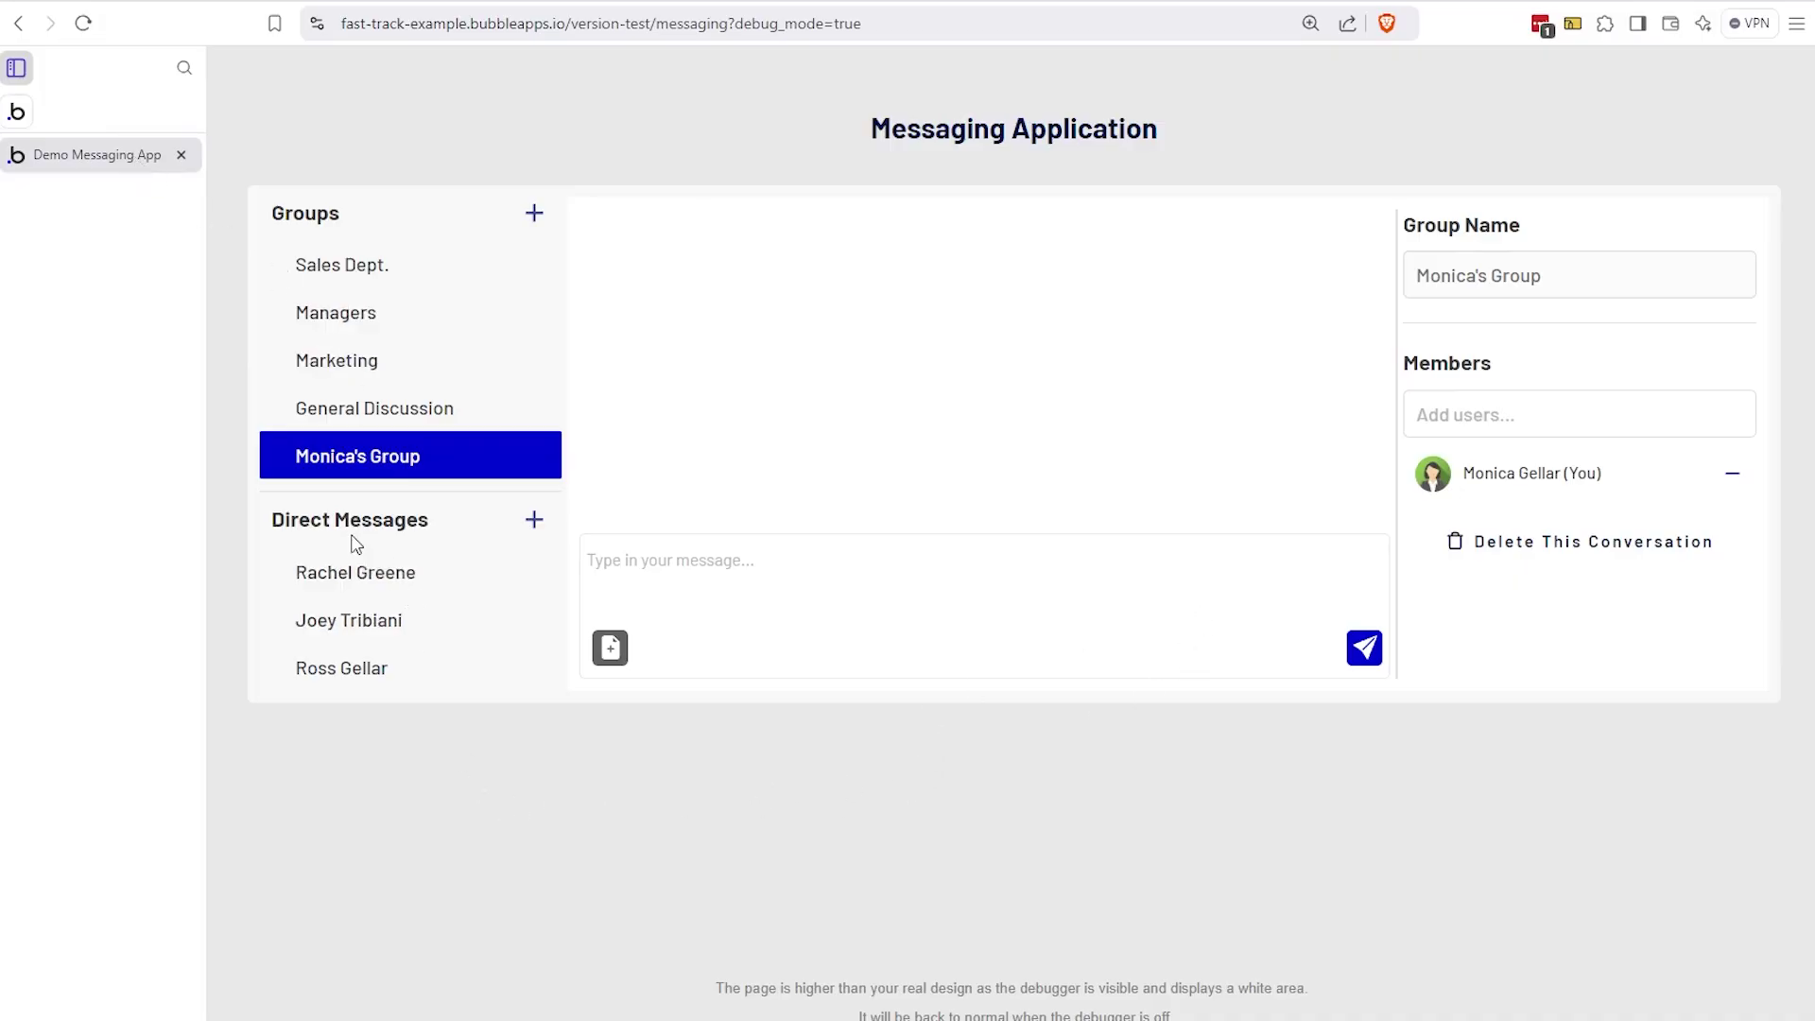
- Create a new direct message thread in the app preview and add another user as its member
click(534, 526)
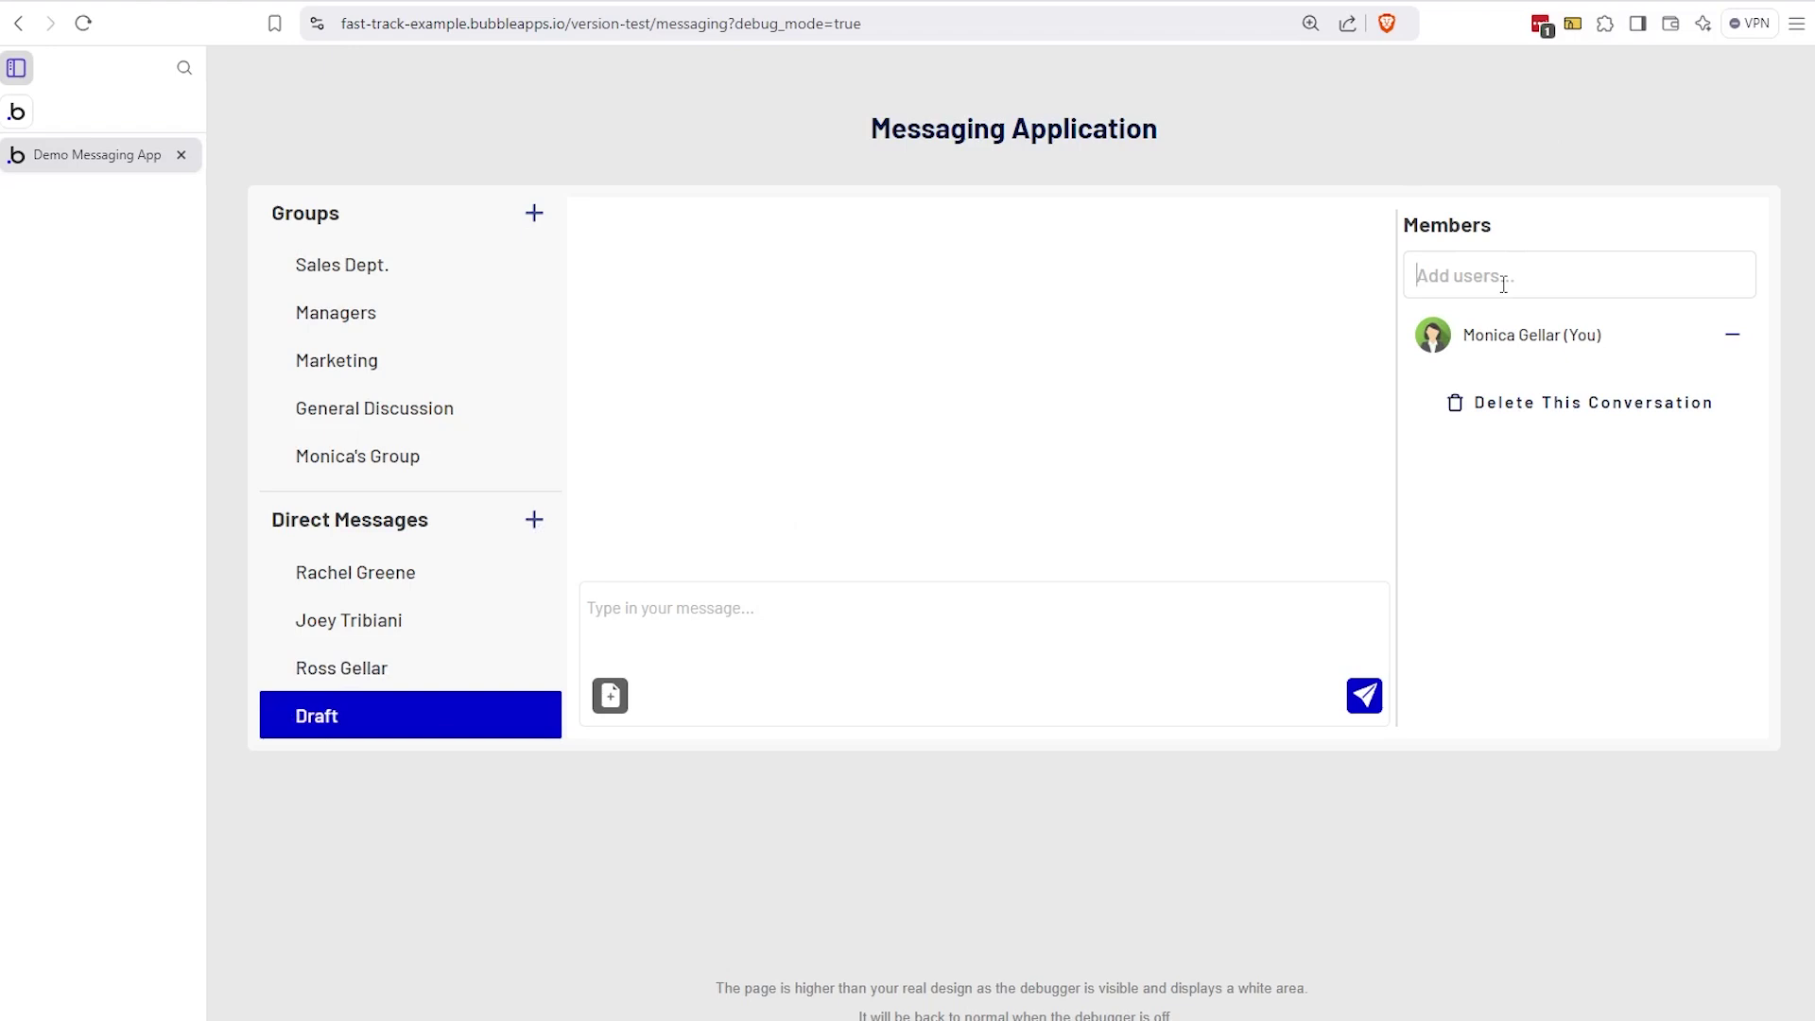
text(cha)
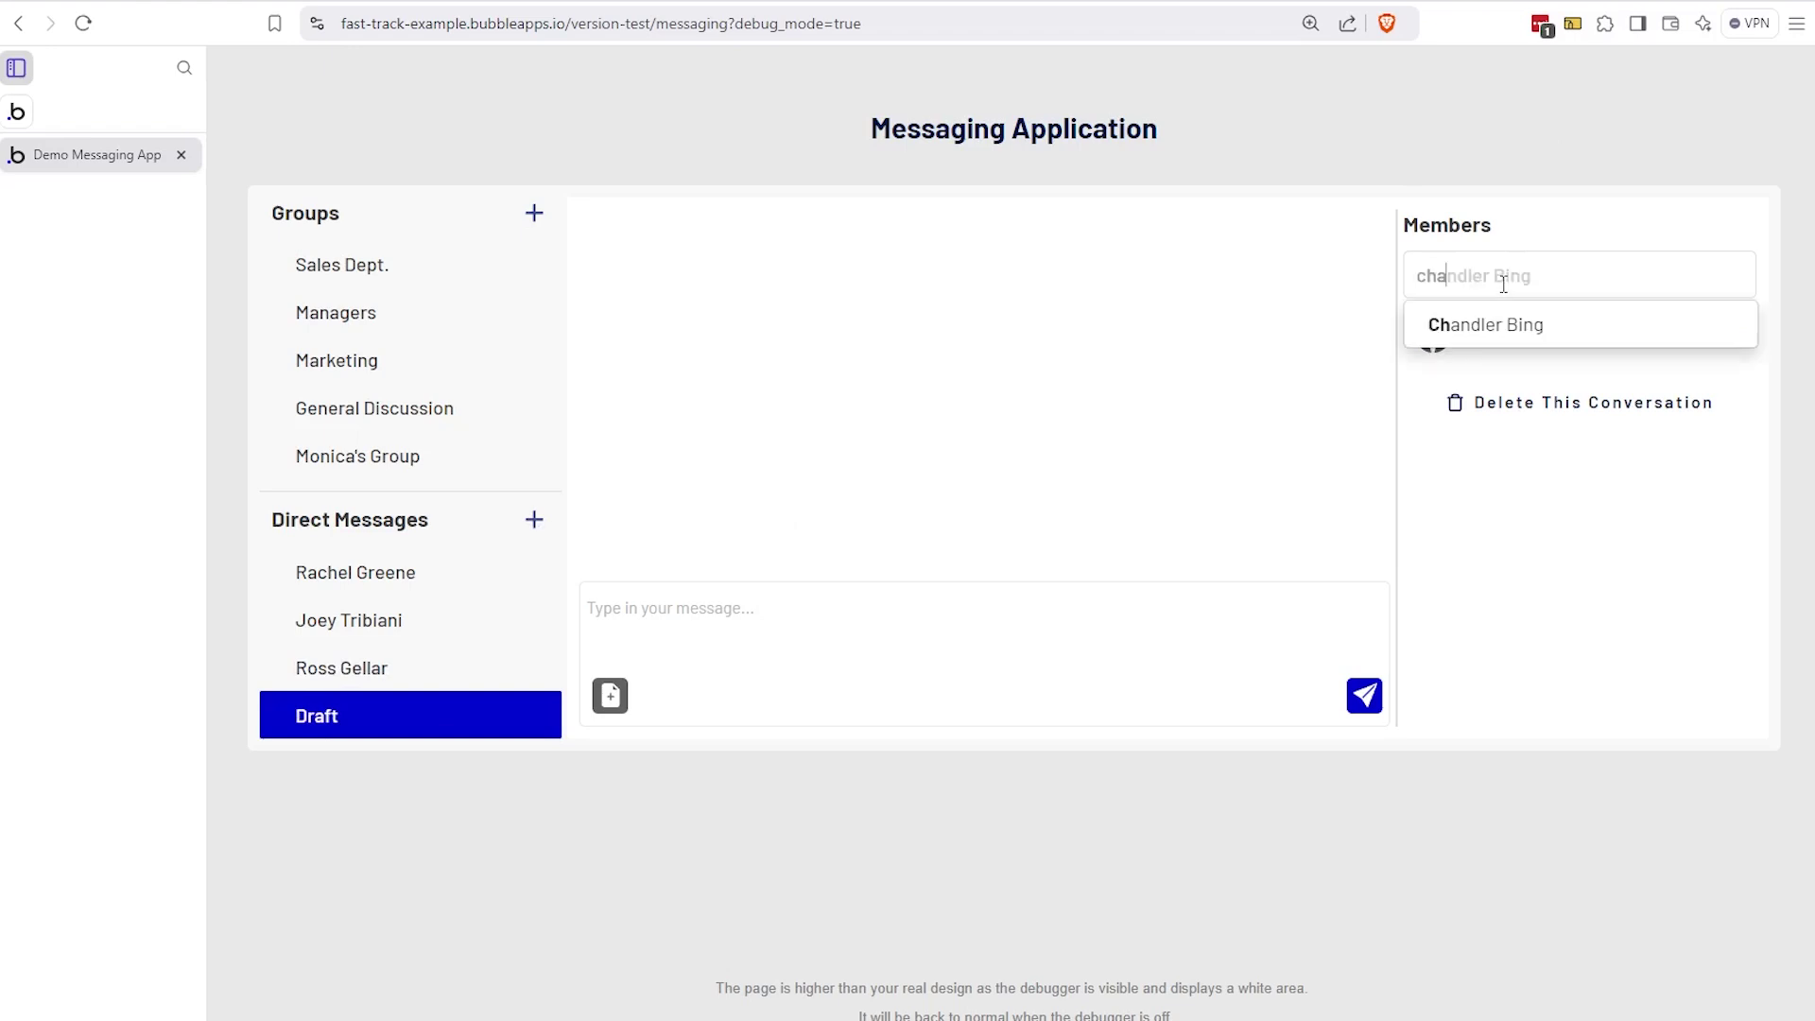
click(1501, 337)
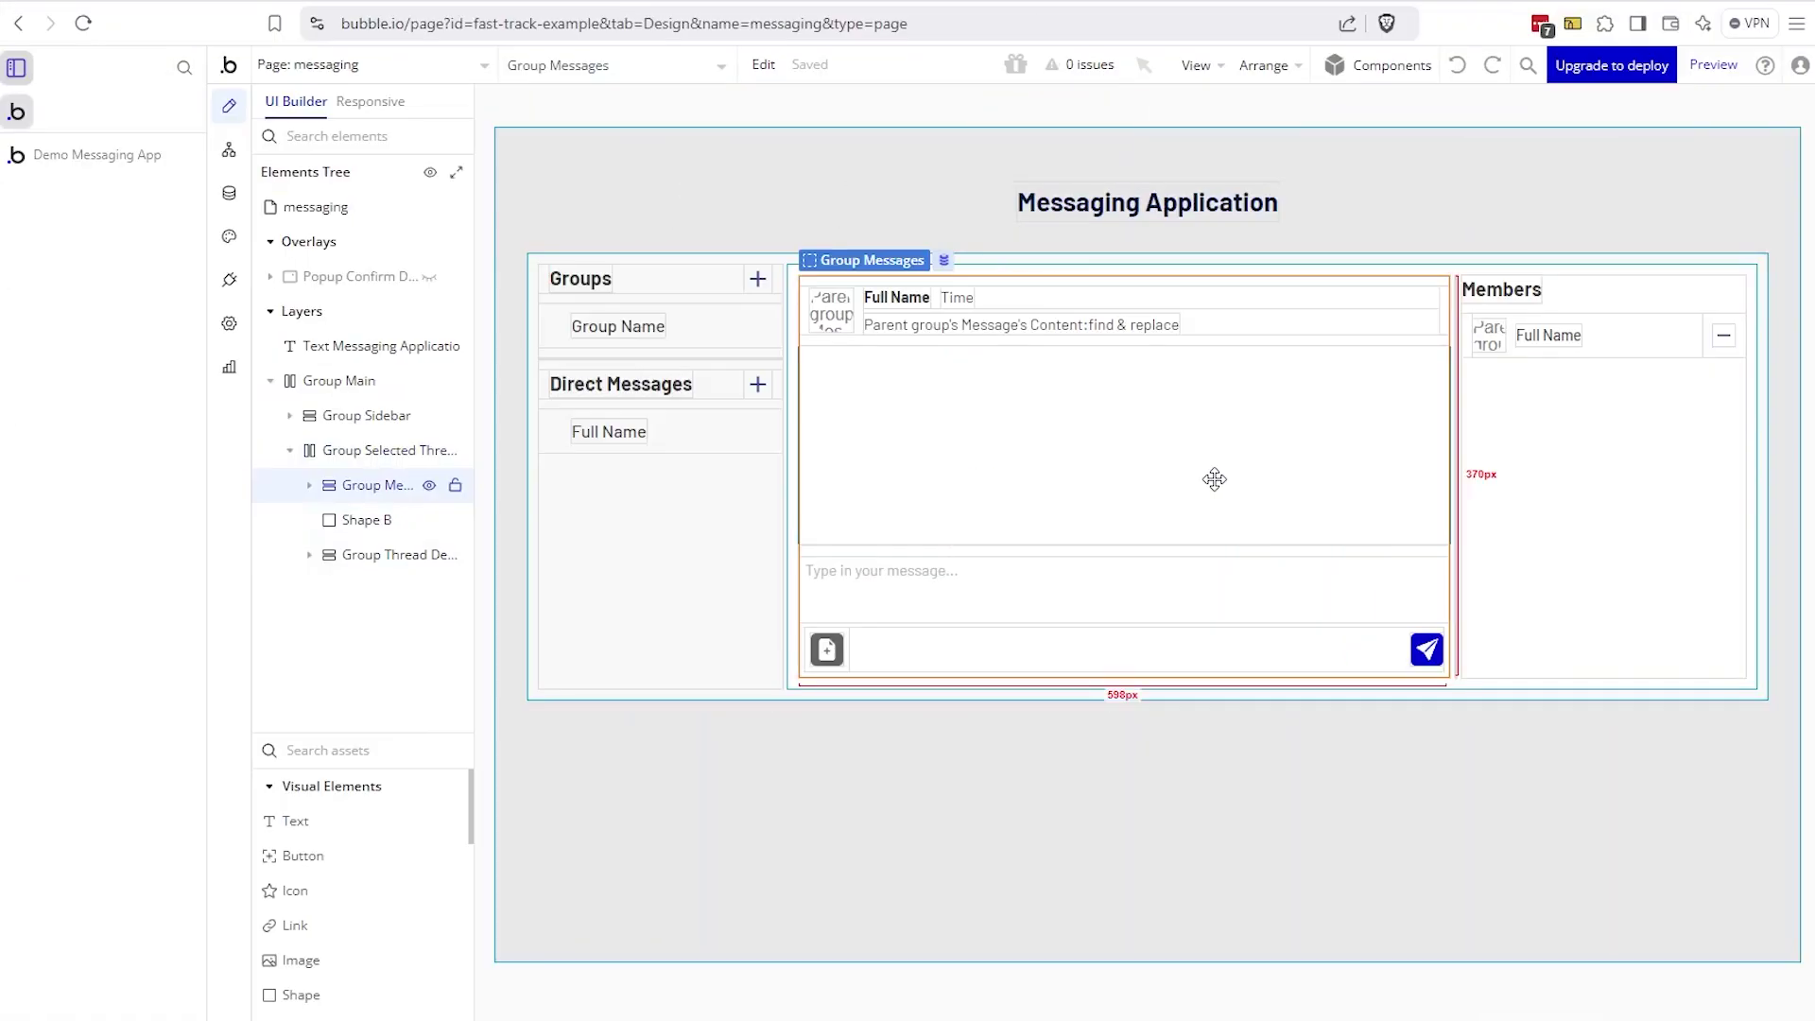
- Compare the content type and data source of Group Selected Thread with those of its child Group Messages in the Bubble editor
click(369, 451)
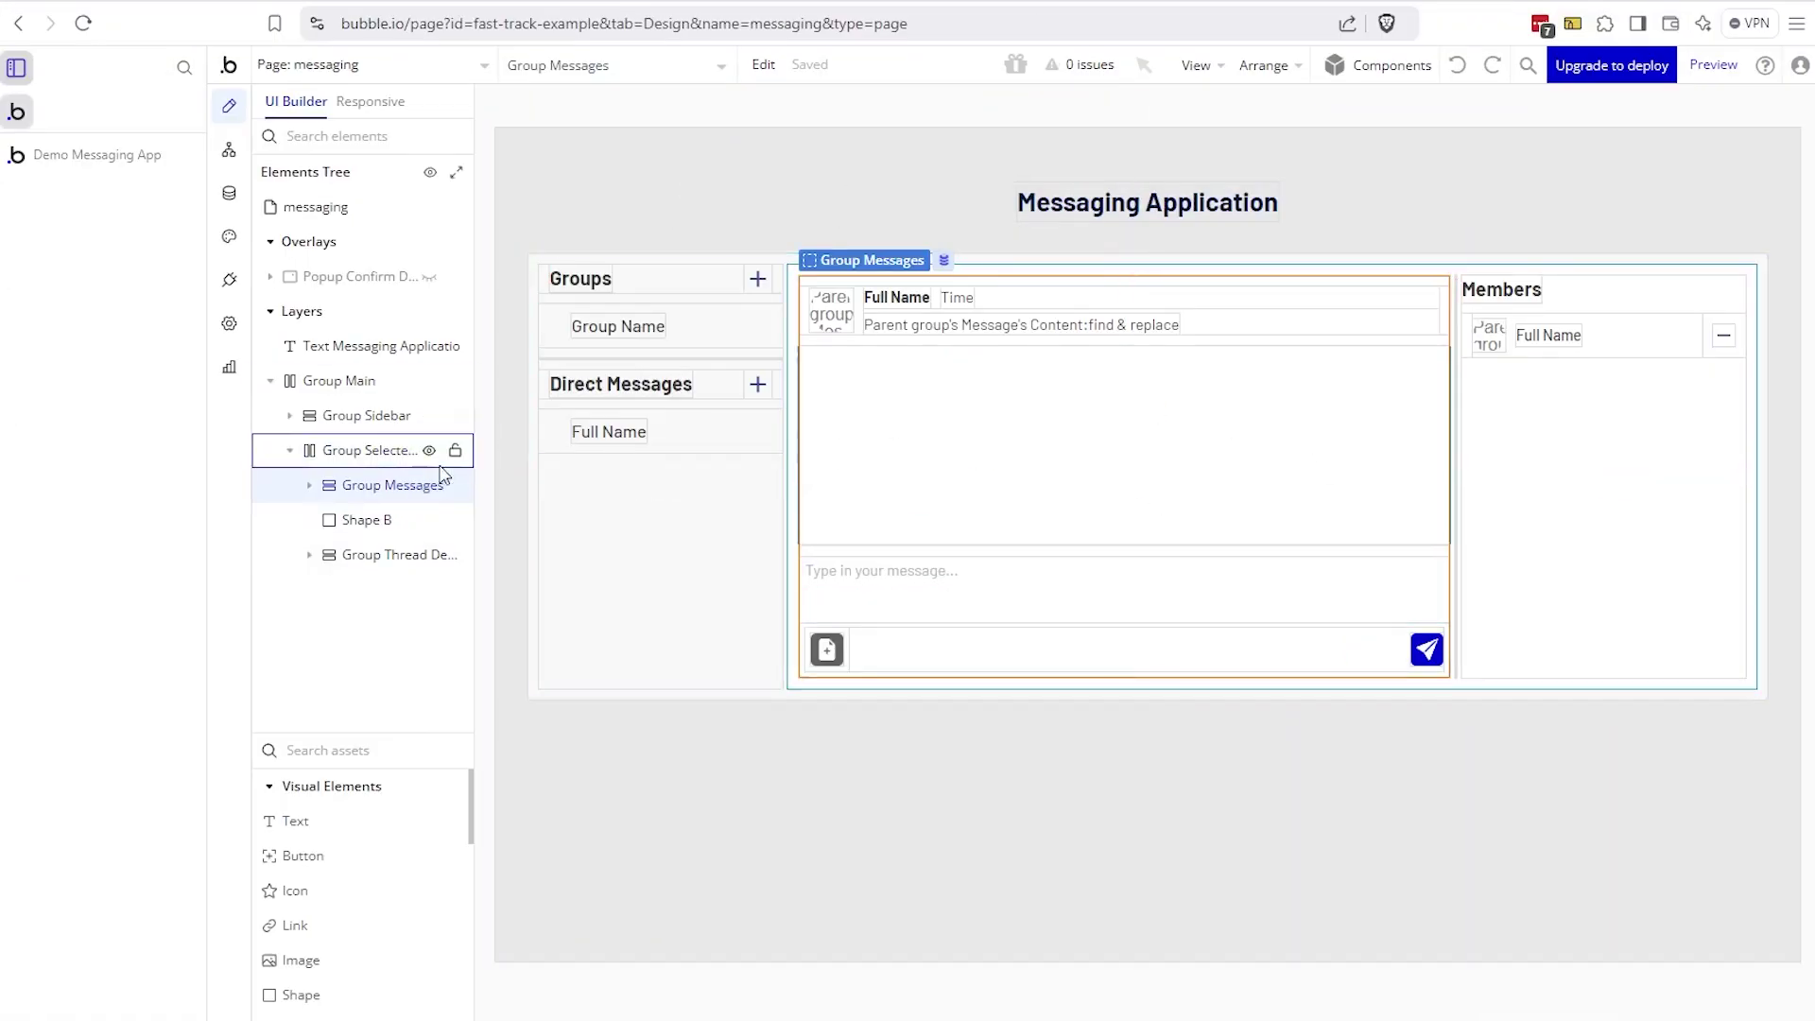
double_click(395, 457)
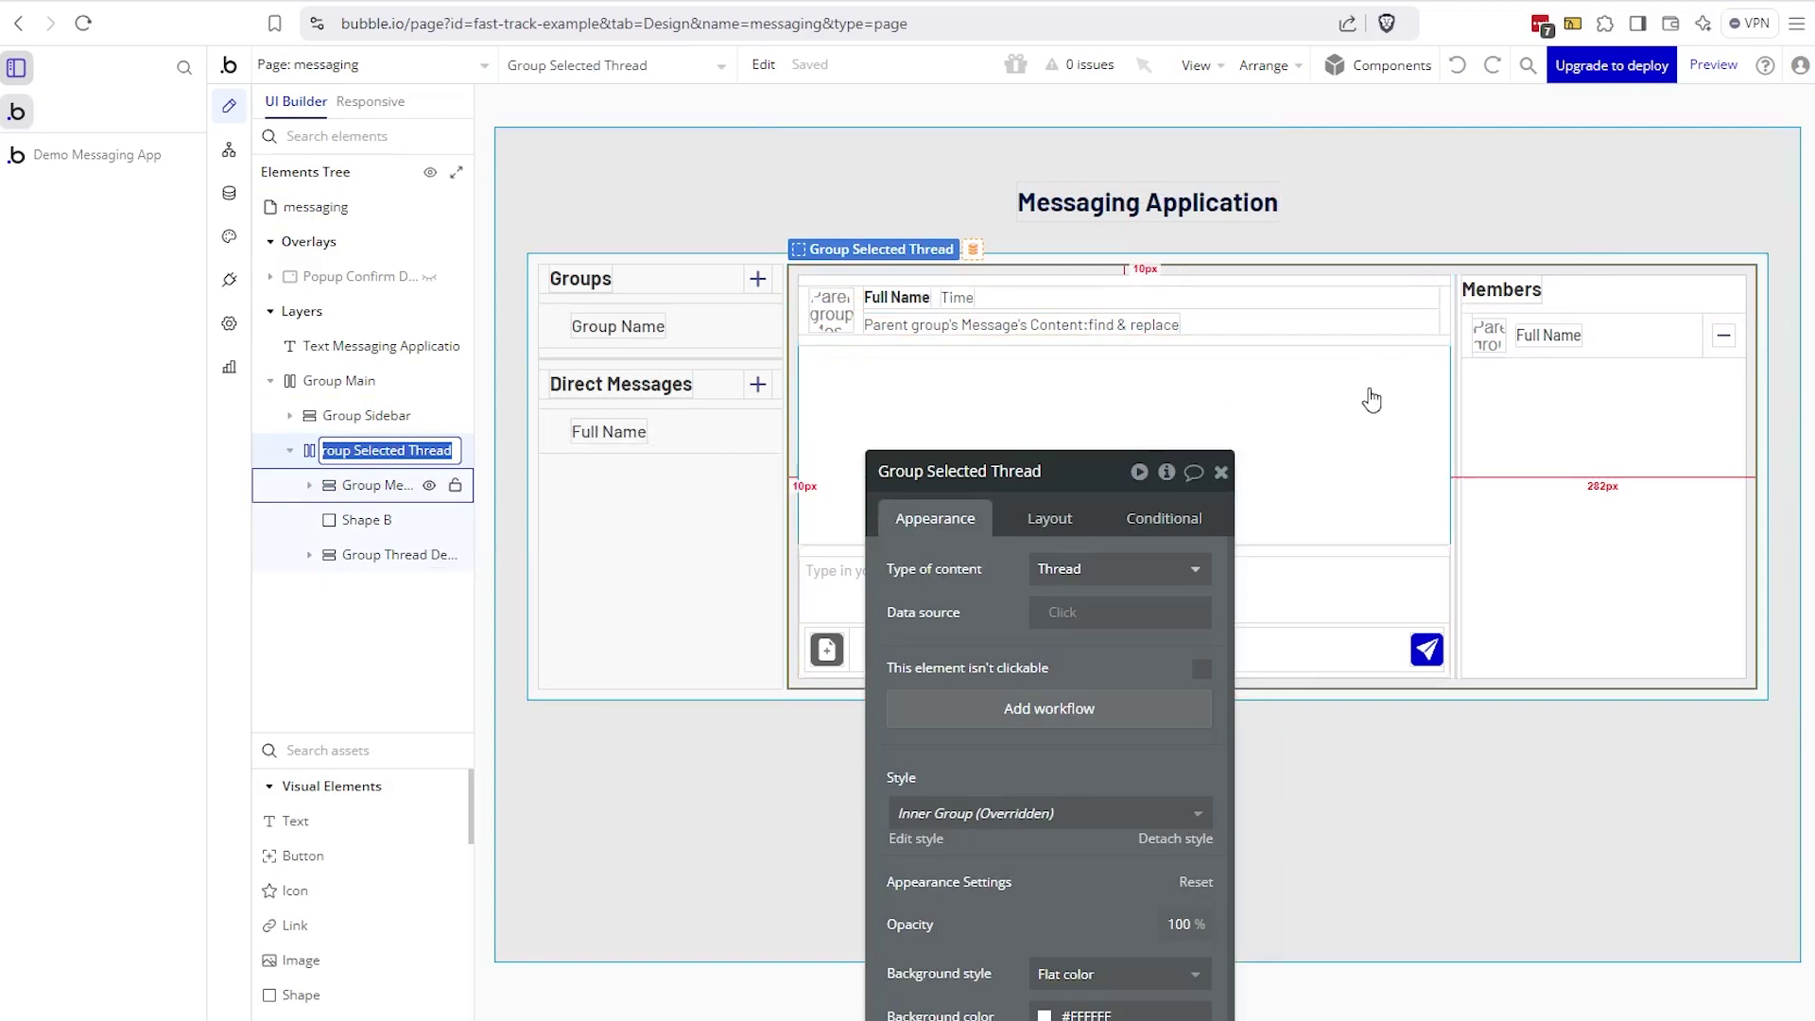
double_click(379, 486)
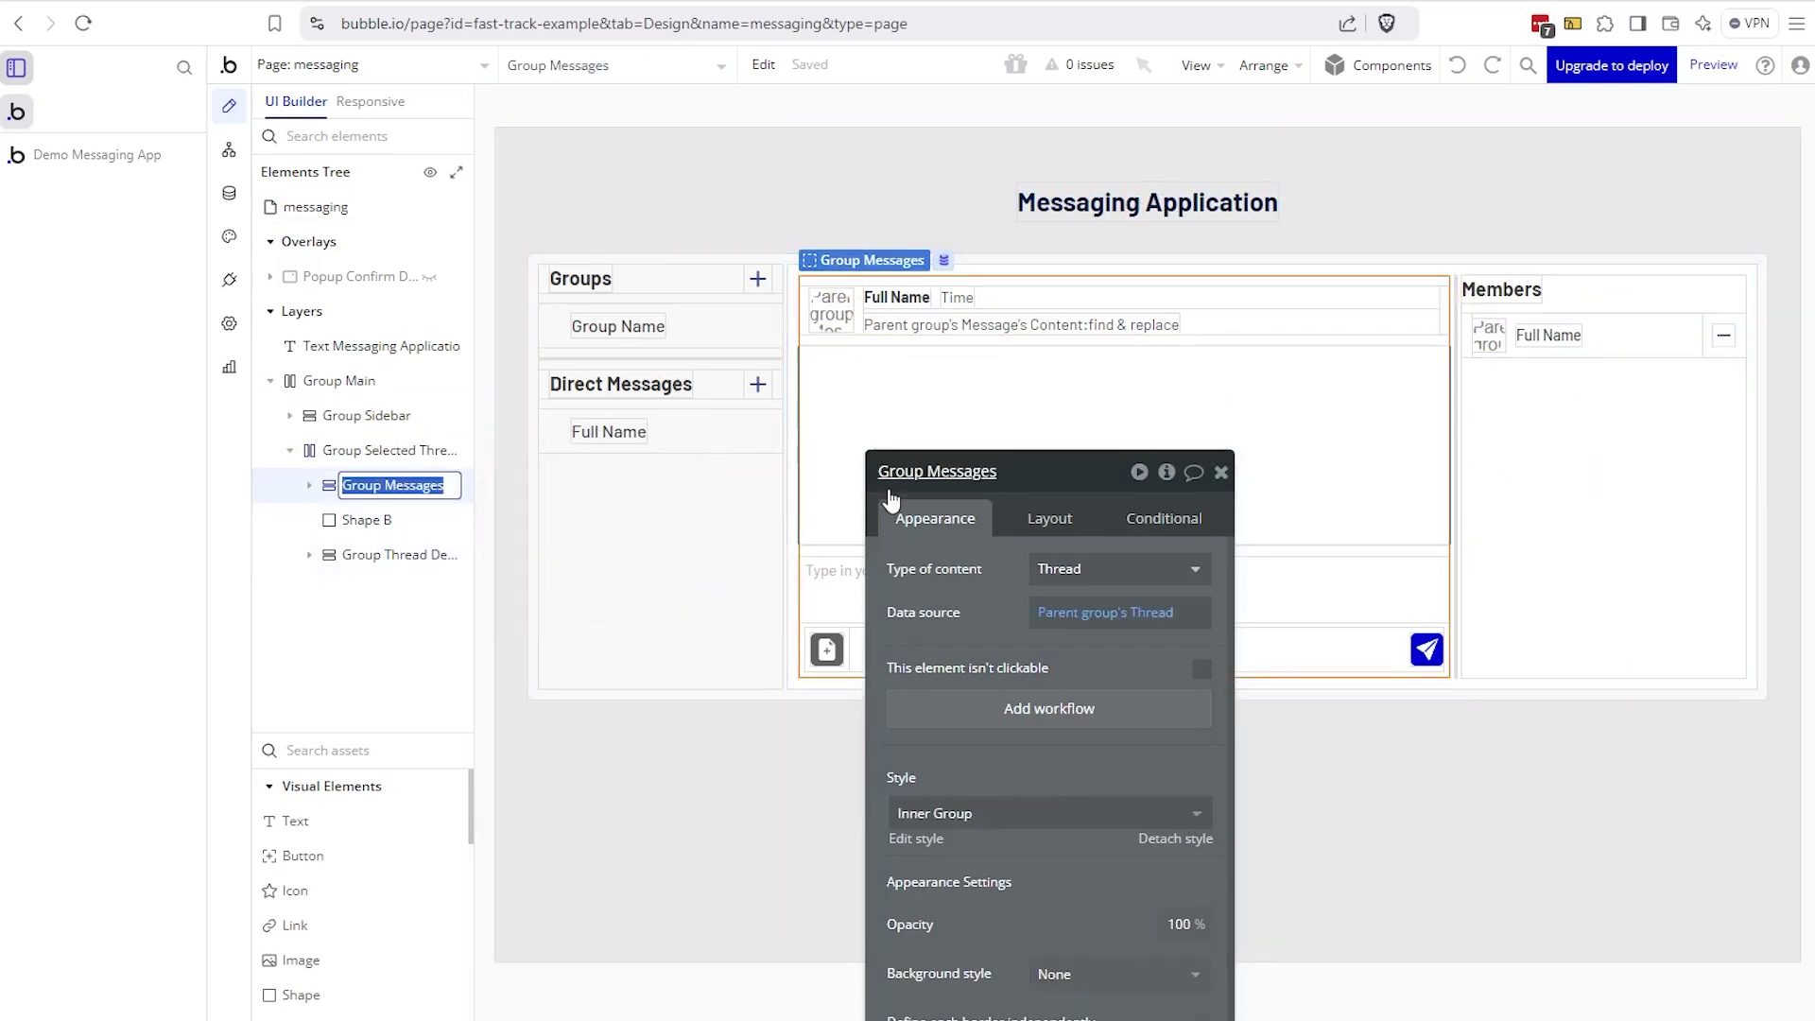
click(938, 553)
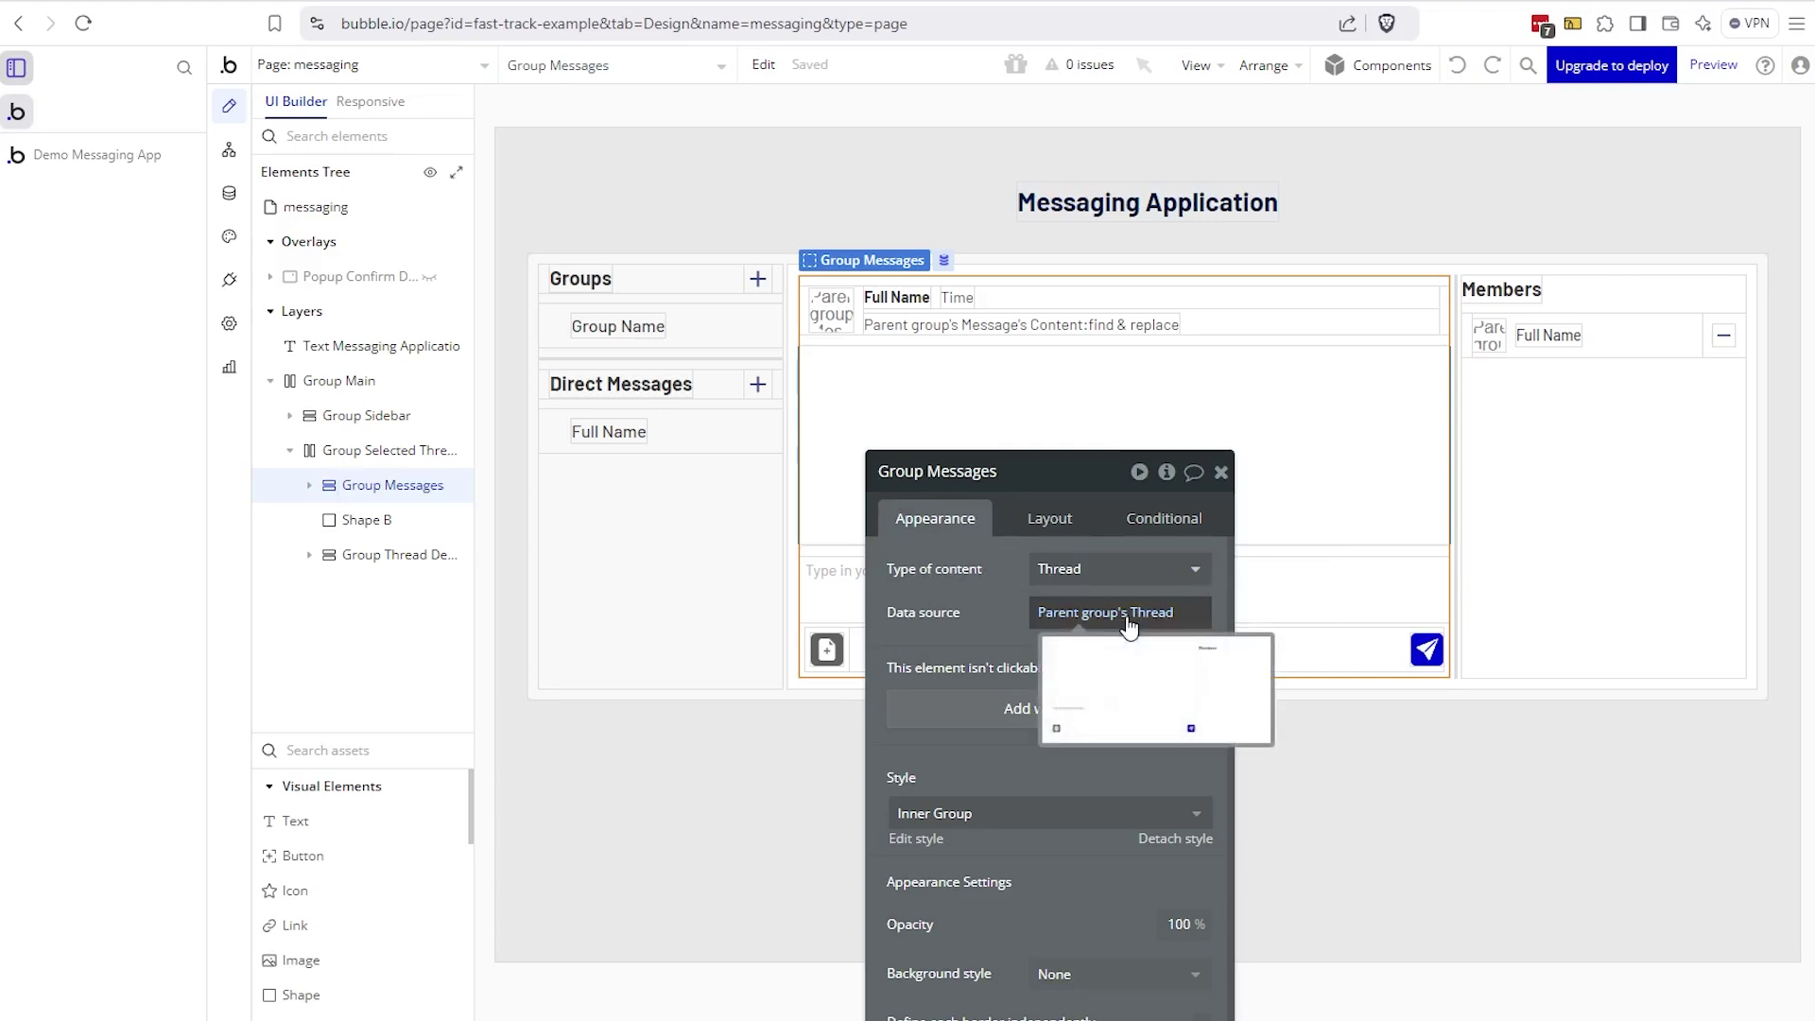
click(359, 452)
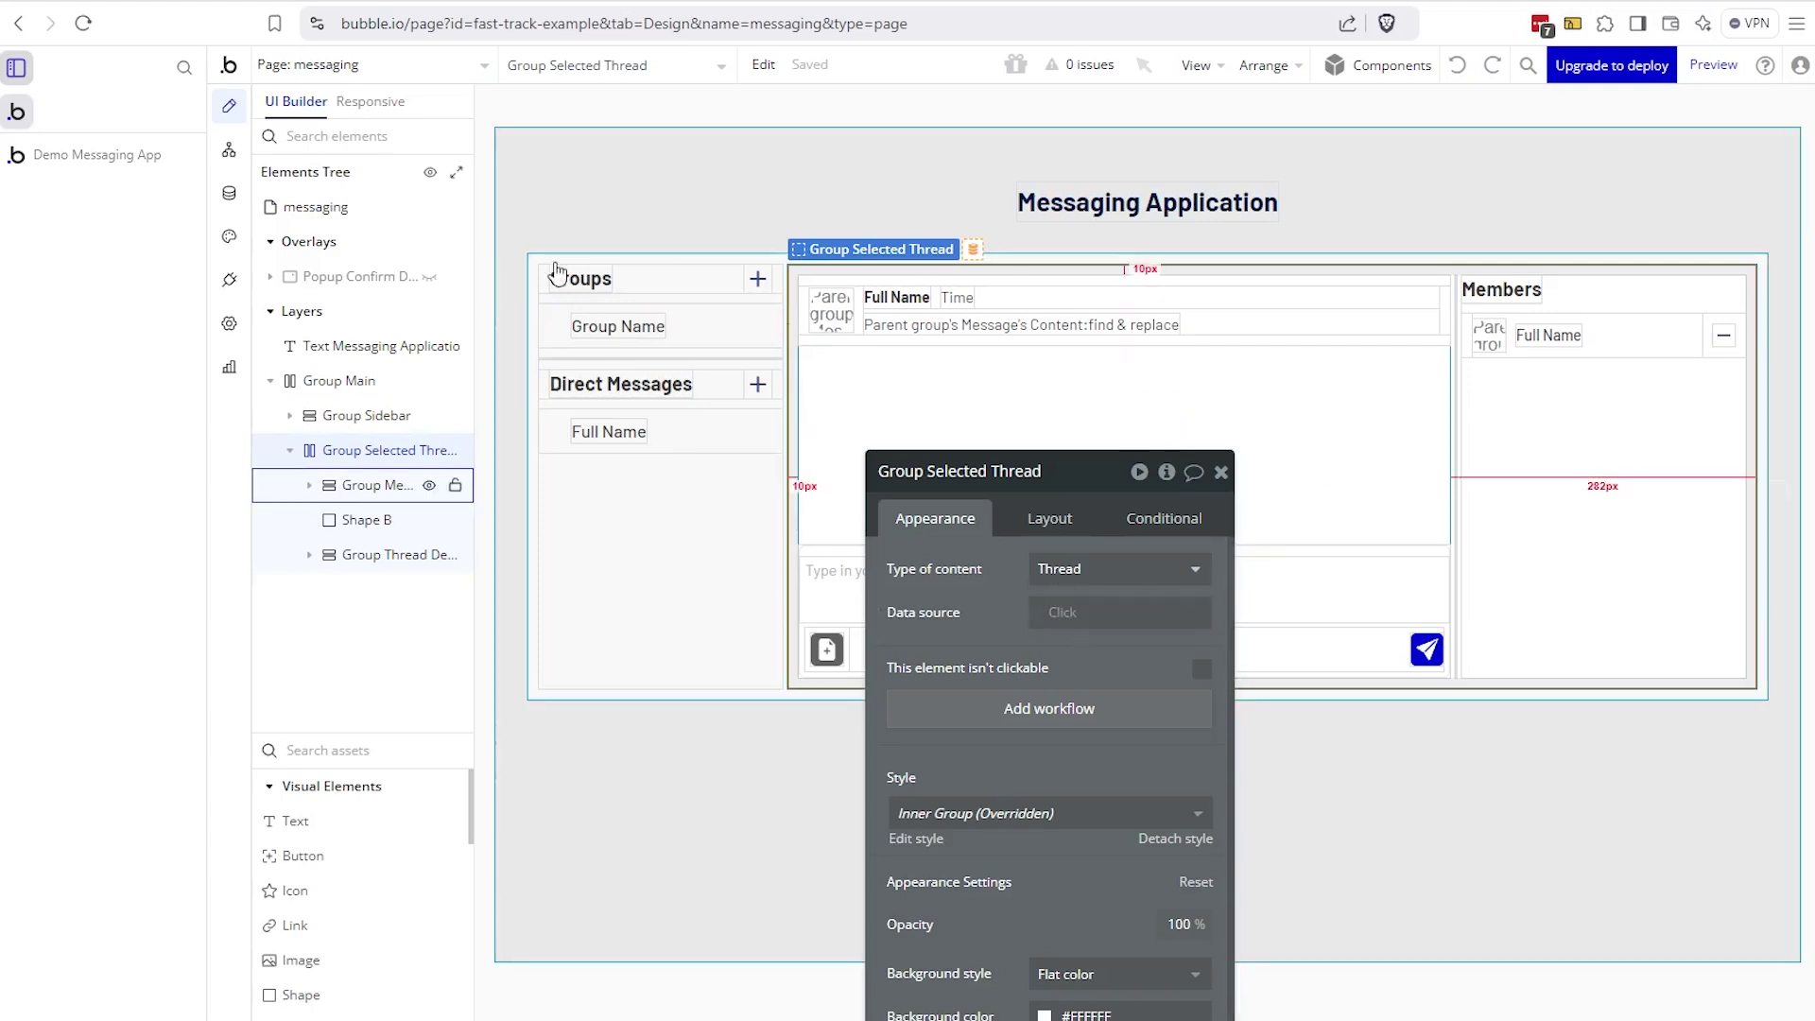
- Switch to the app preview and view the Sales Dept. and General Discussion groups, followed by the second direct message thread
click(130, 161)
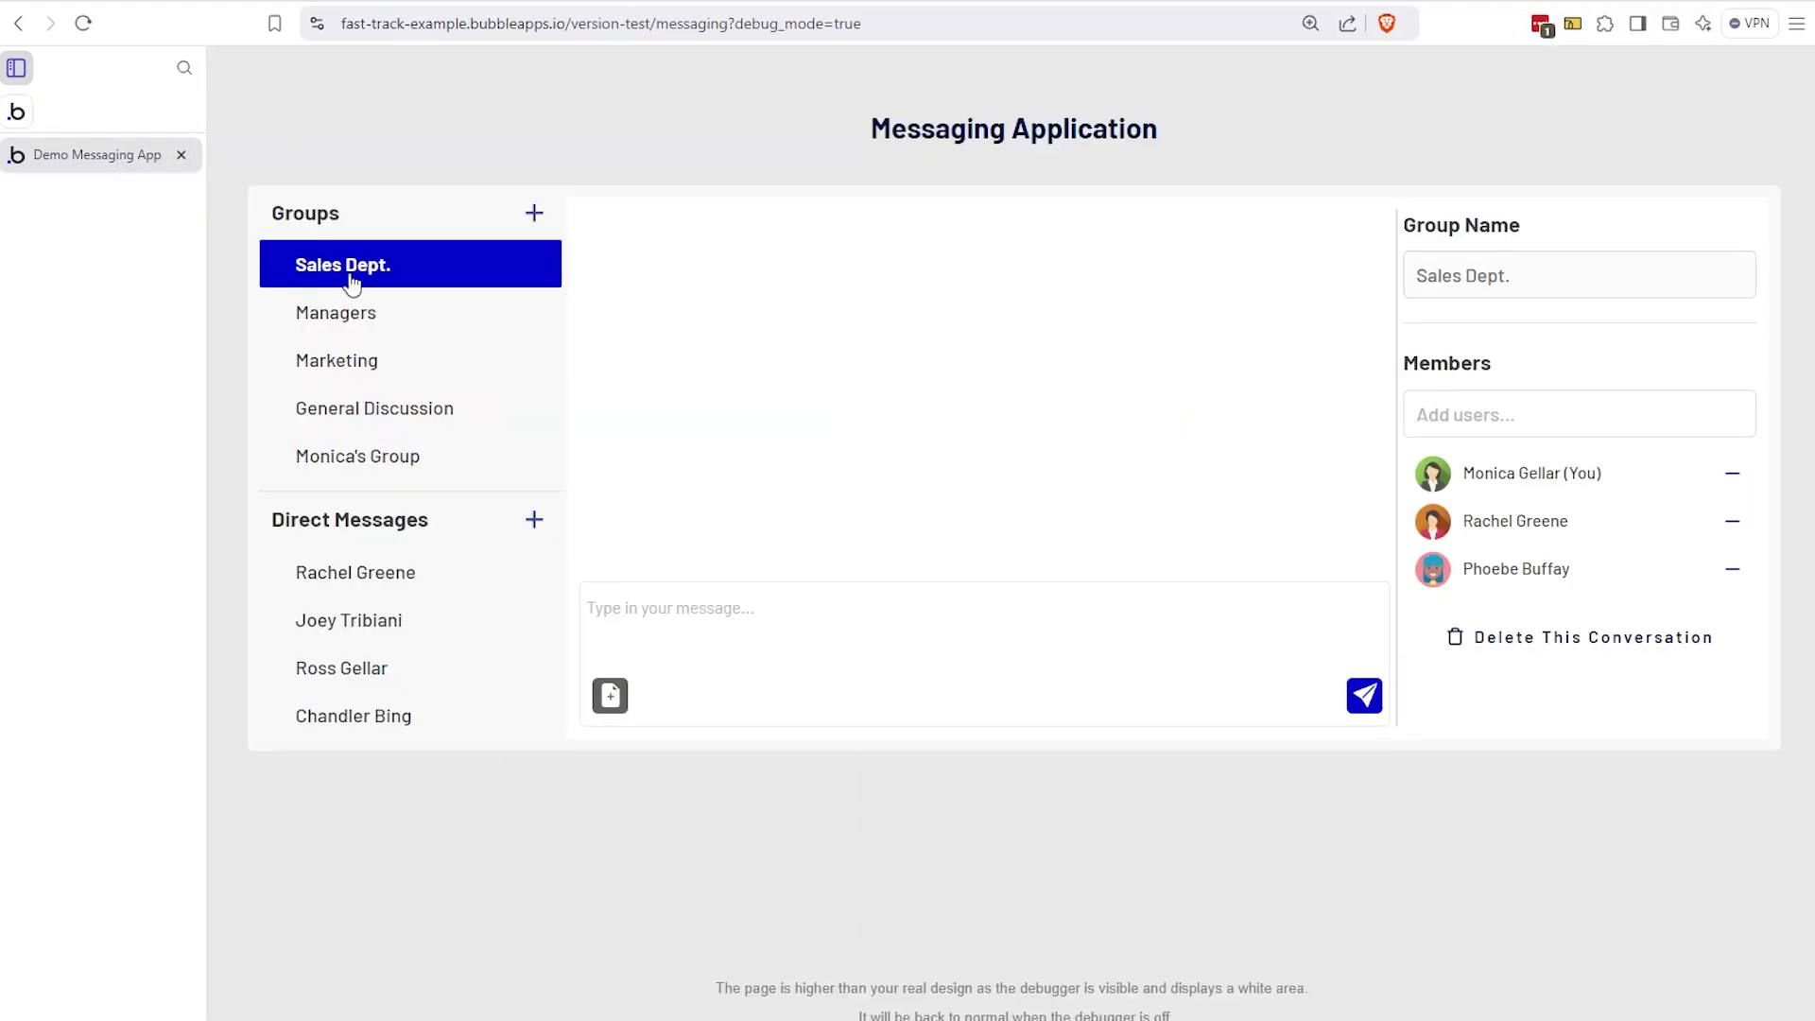
double_click(374, 419)
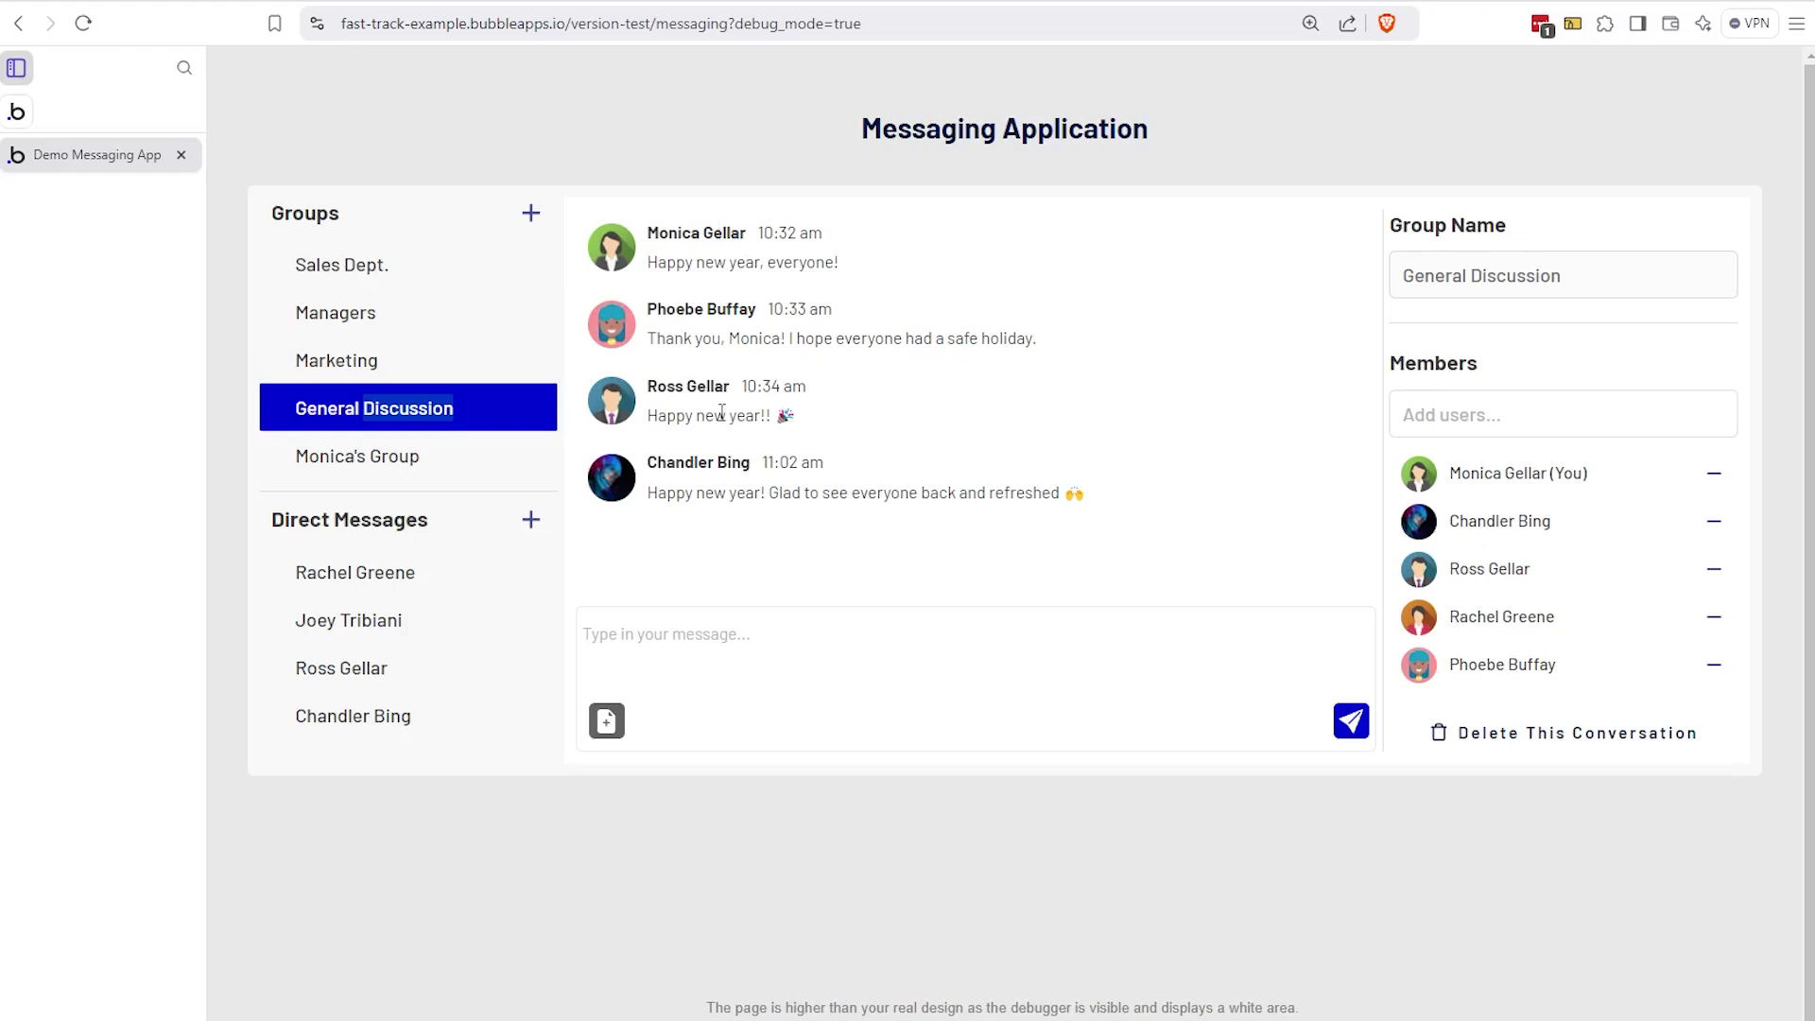
click(408, 628)
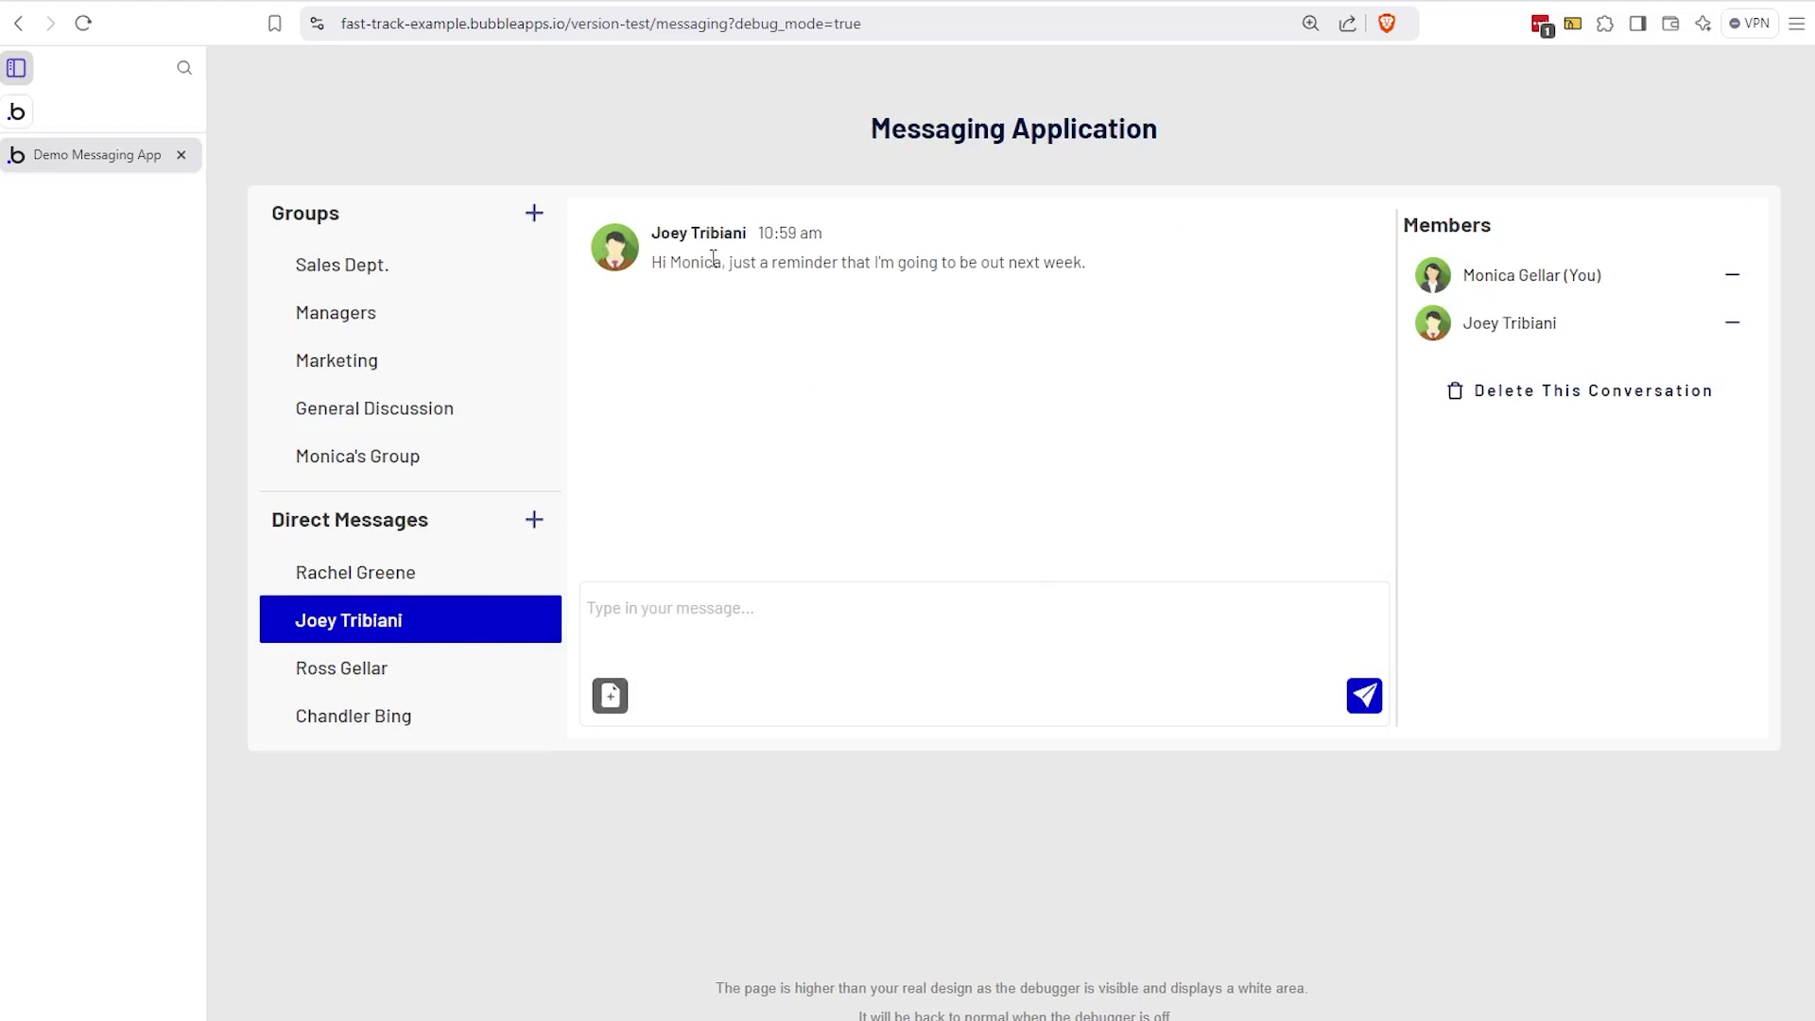
- Return to the Bubble editor, inspect Group Messages' data settings and expand it to show its child elements
click(16, 112)
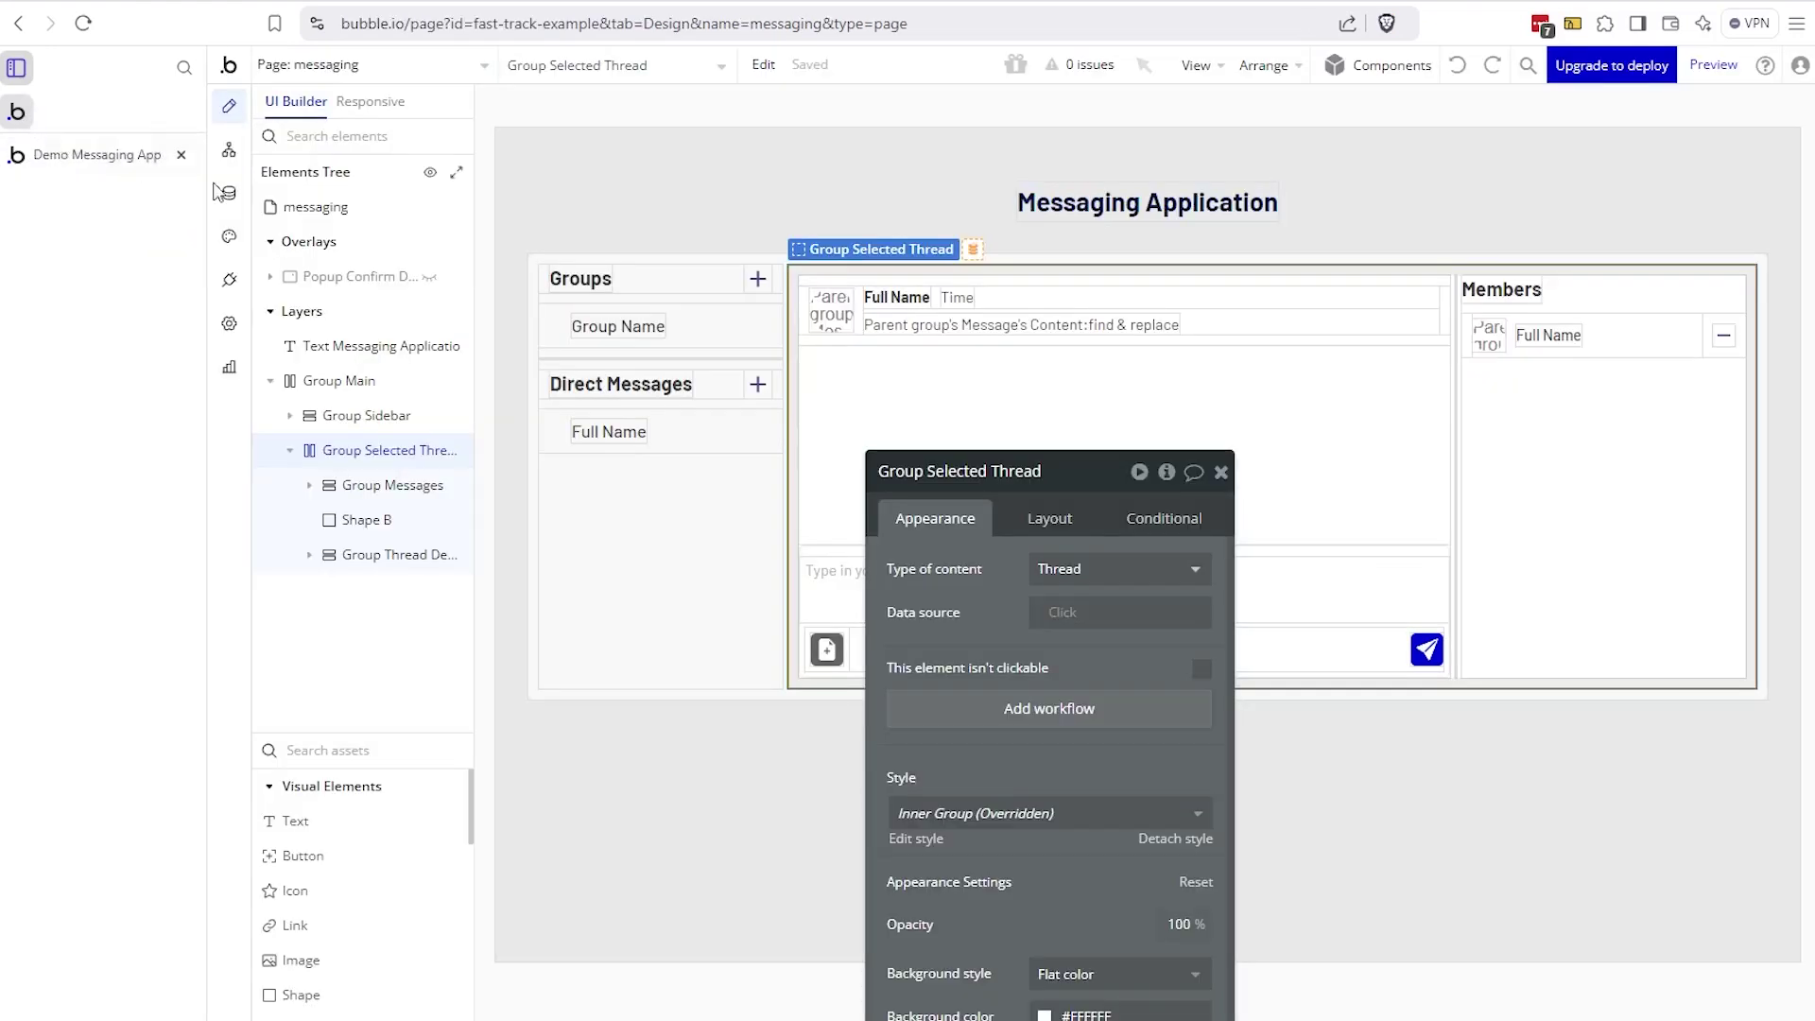
double_click(373, 486)
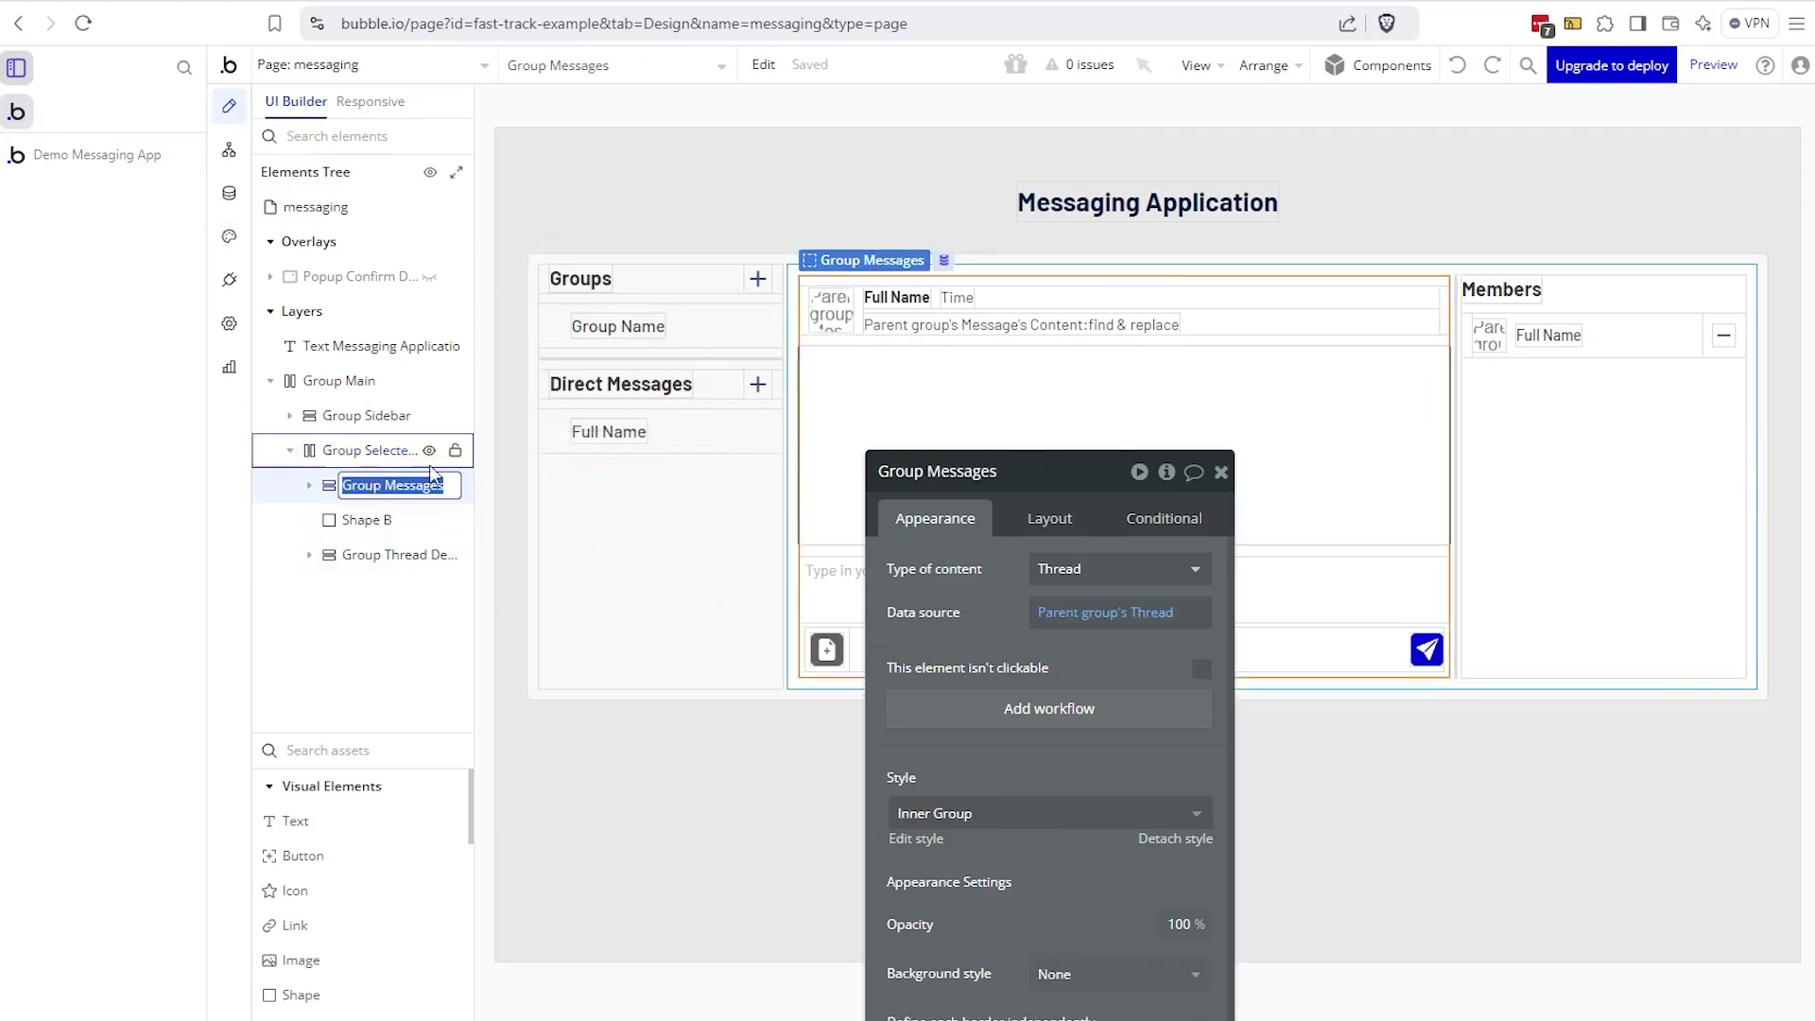
click(309, 485)
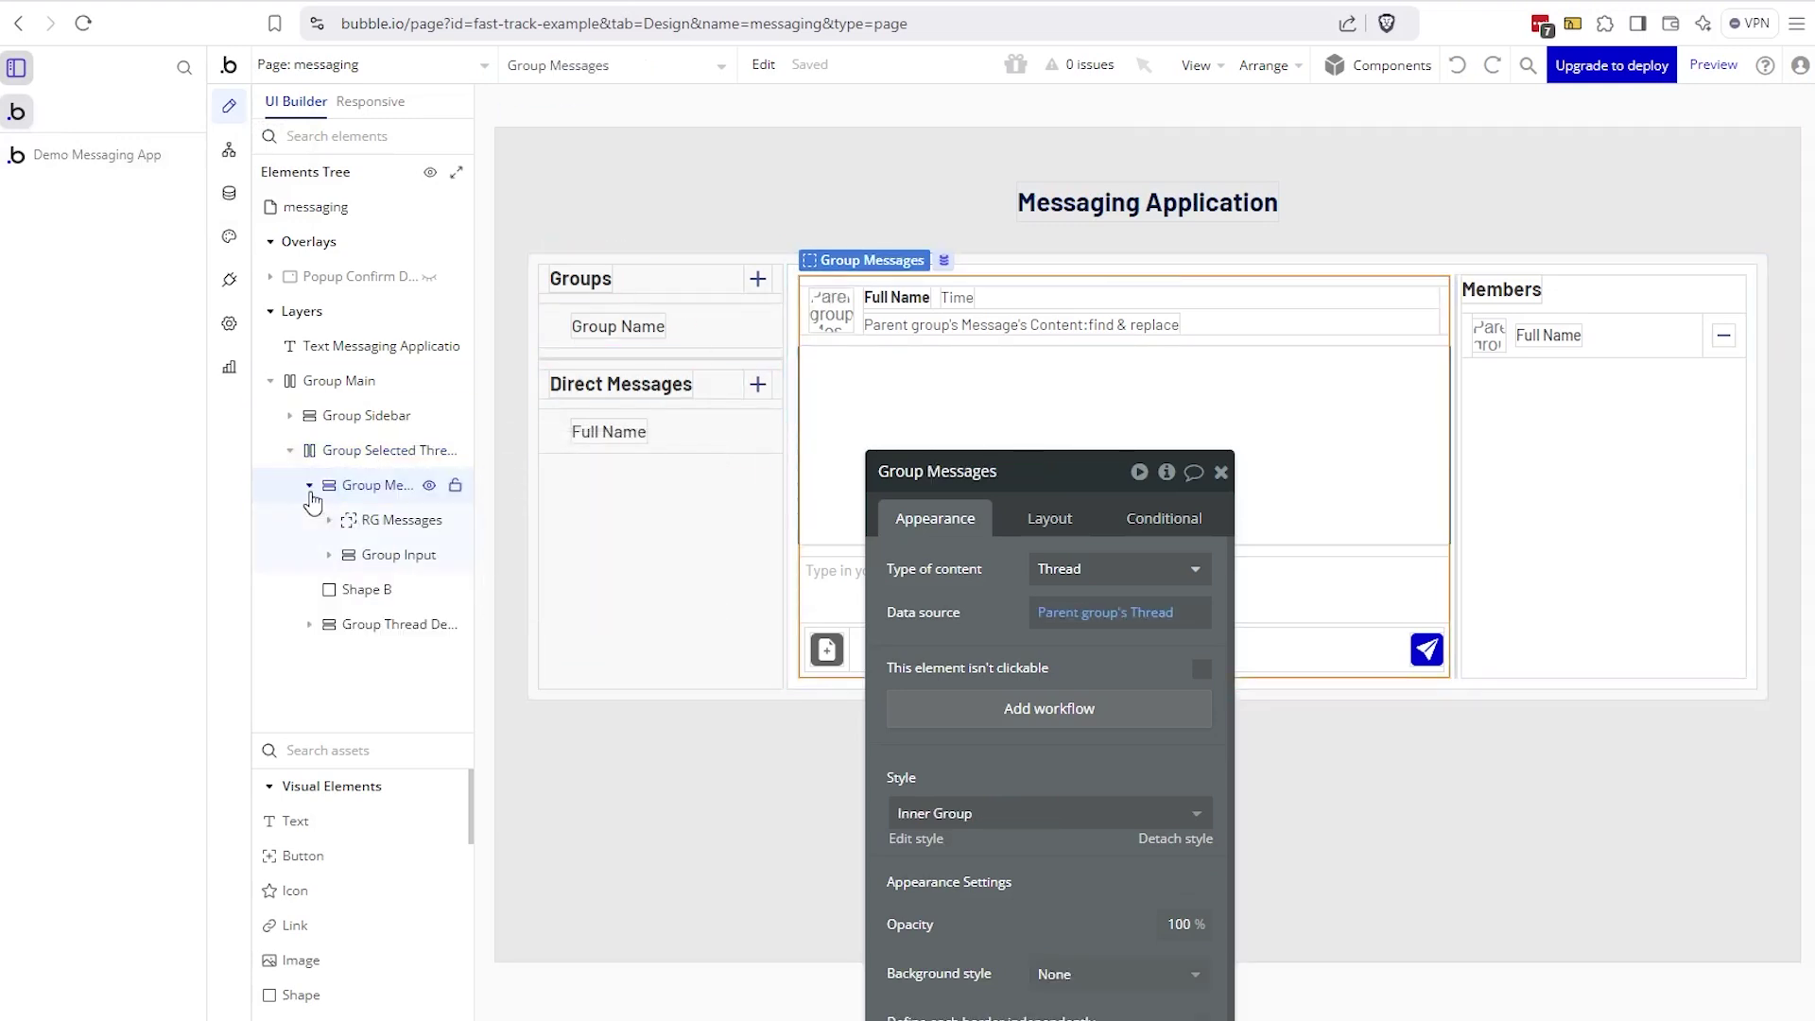
- Inspect the content type and data source of RG Messages and Group Input inside Group Messages
click(375, 522)
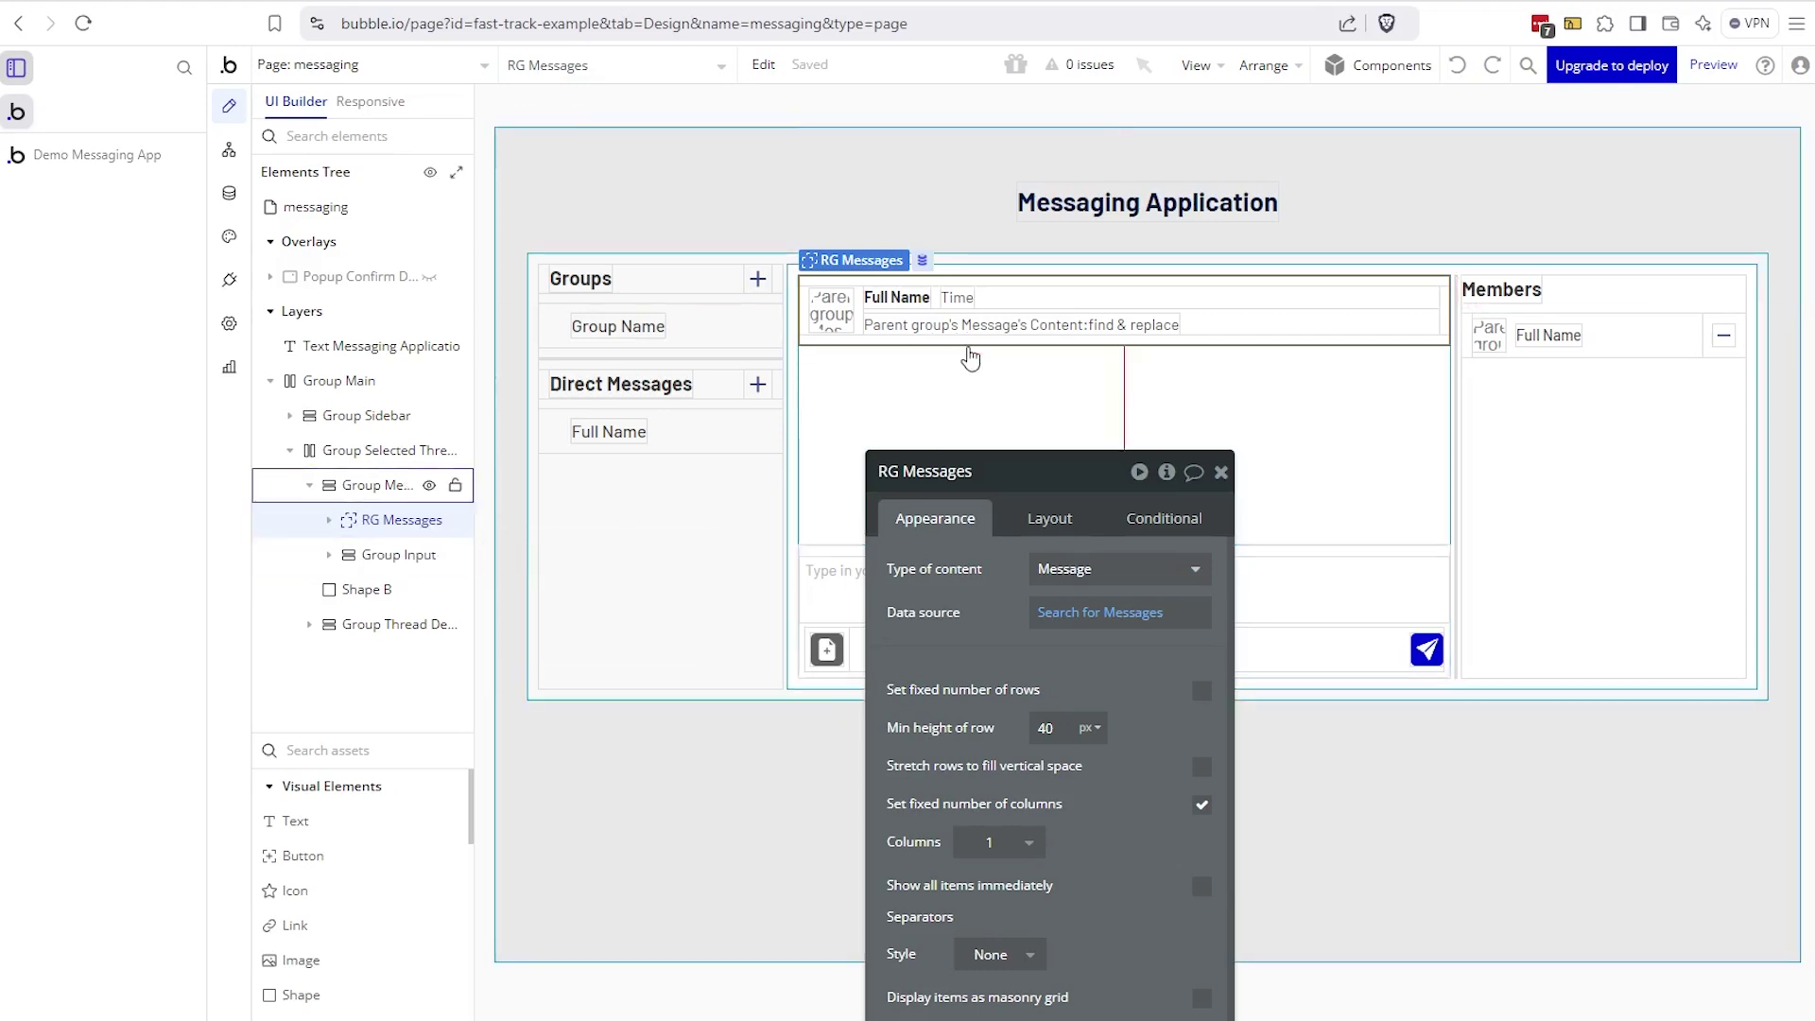
click(395, 556)
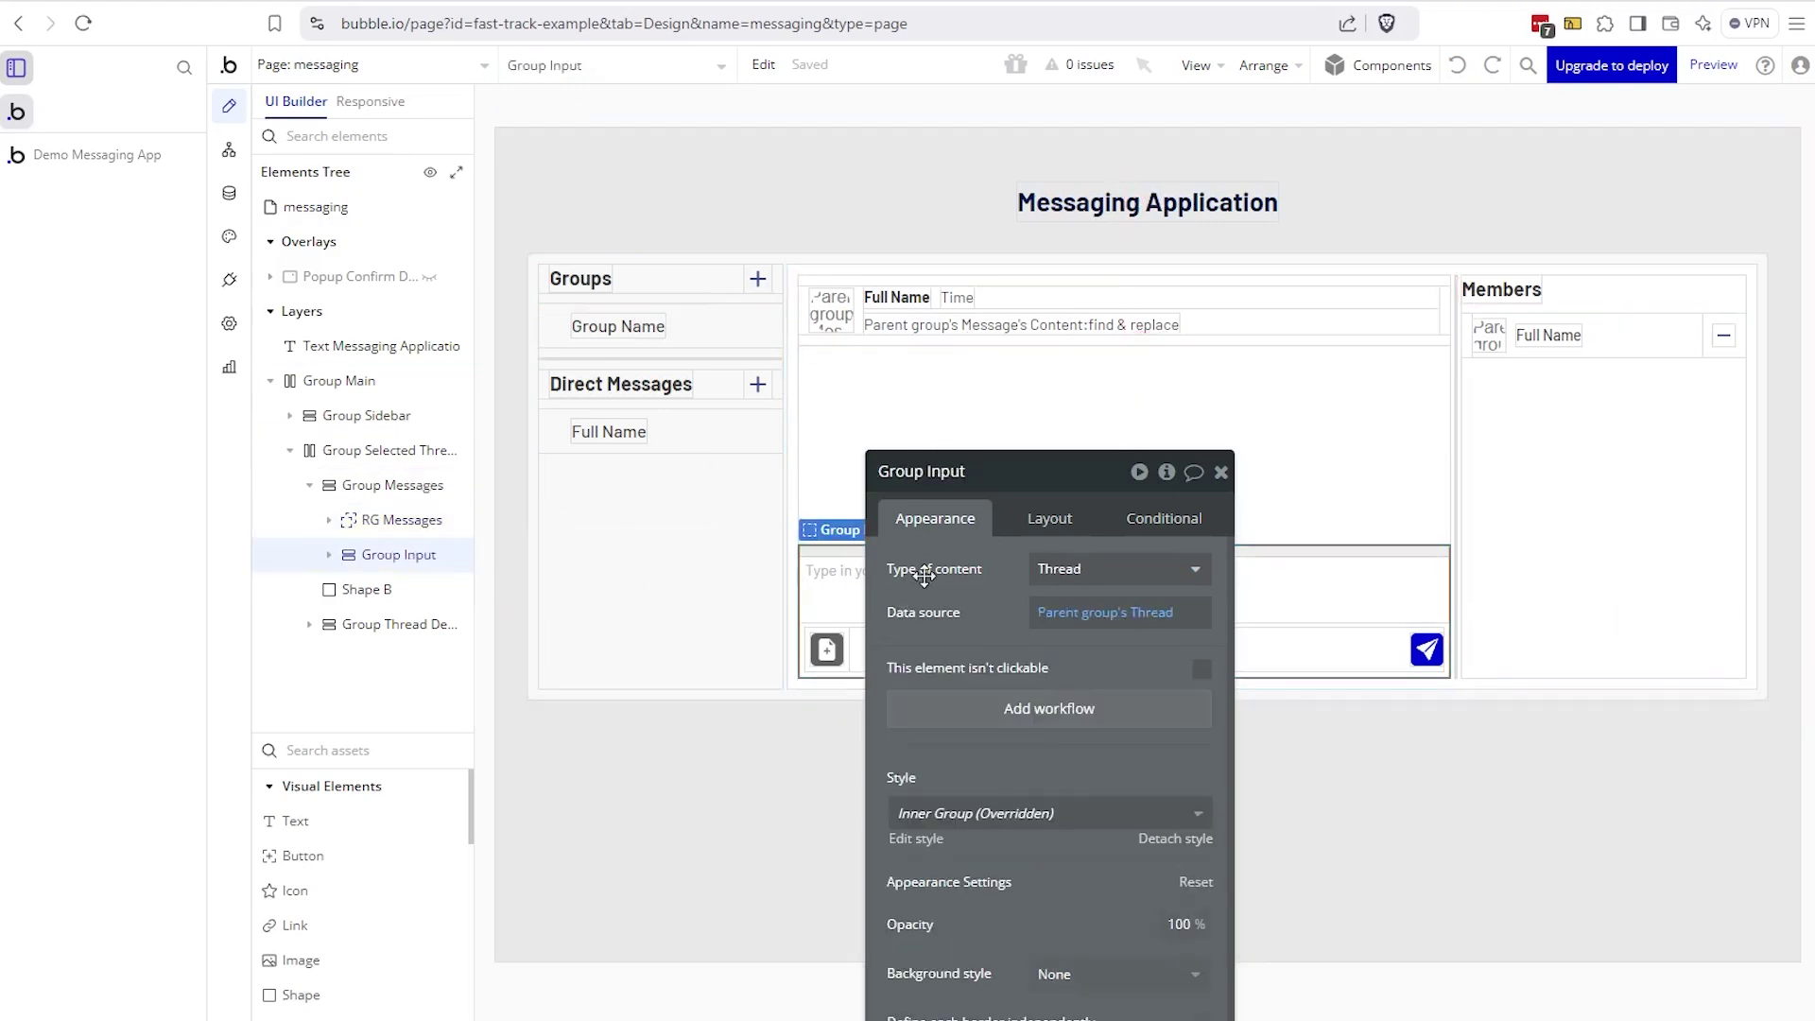
drag(925, 574, 968, 741)
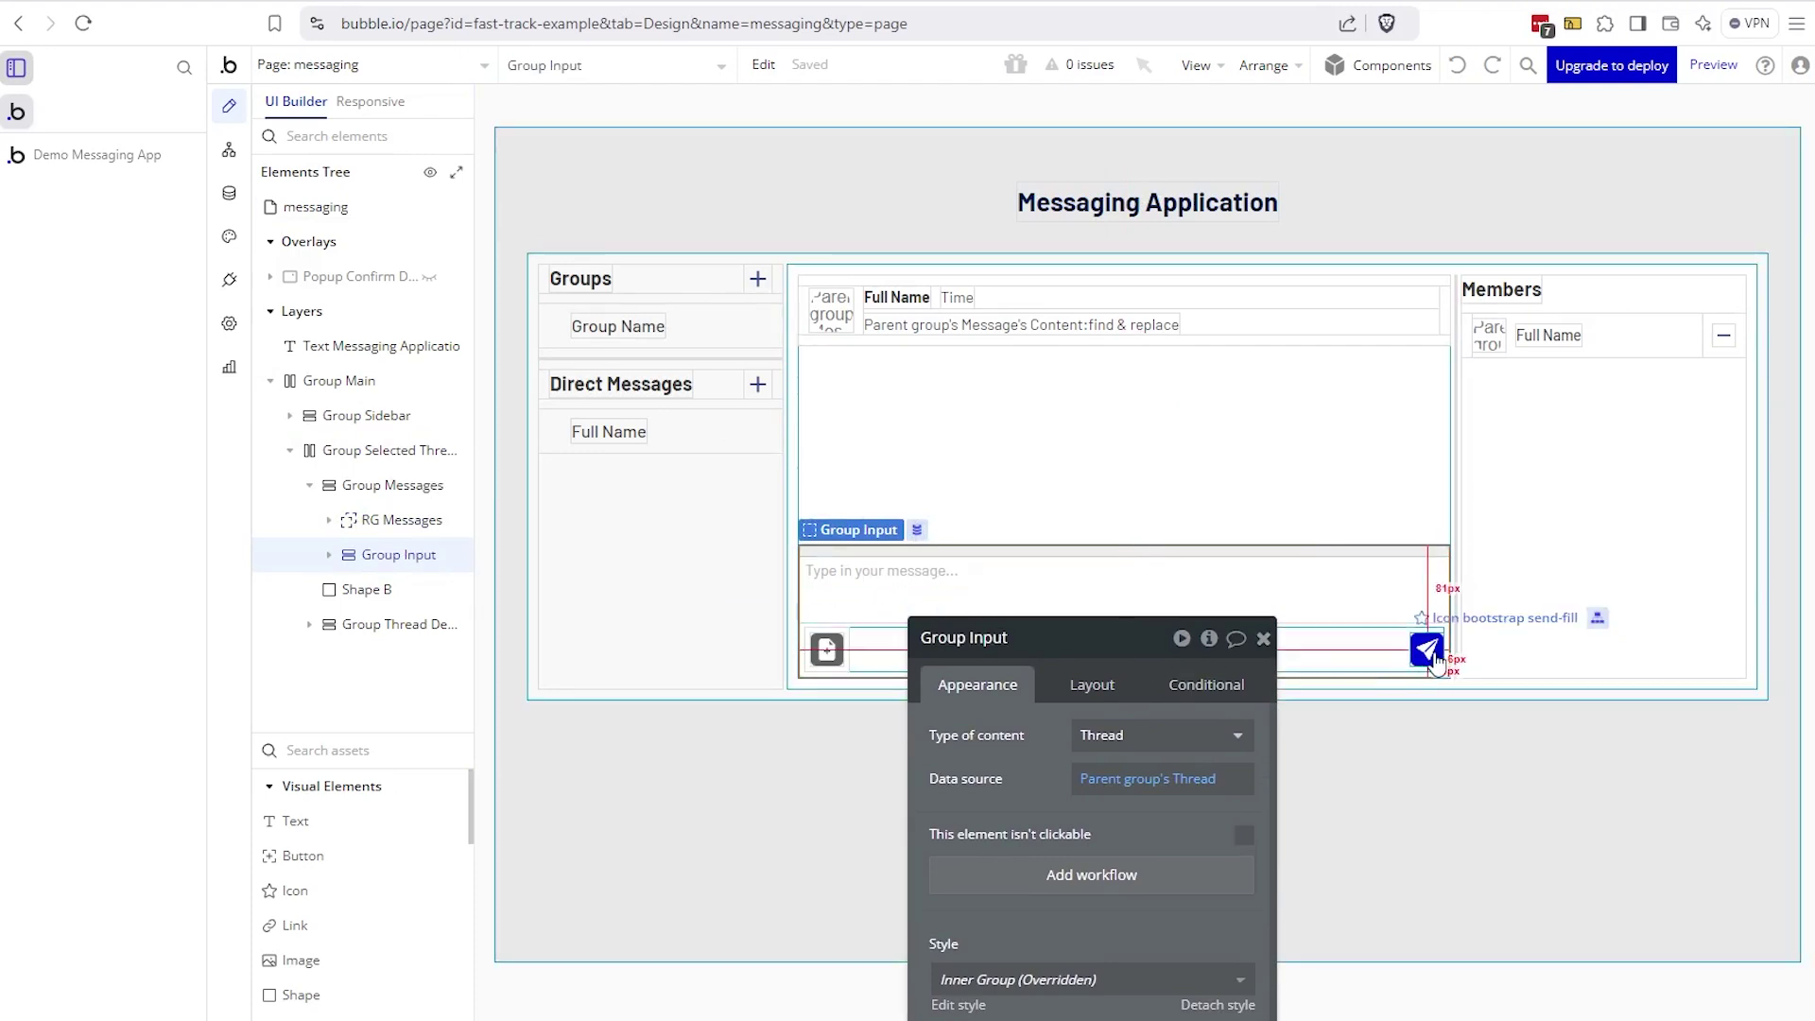
- Open the RG Messages data source and examine the Parent Thread constraint of its message search
click(378, 520)
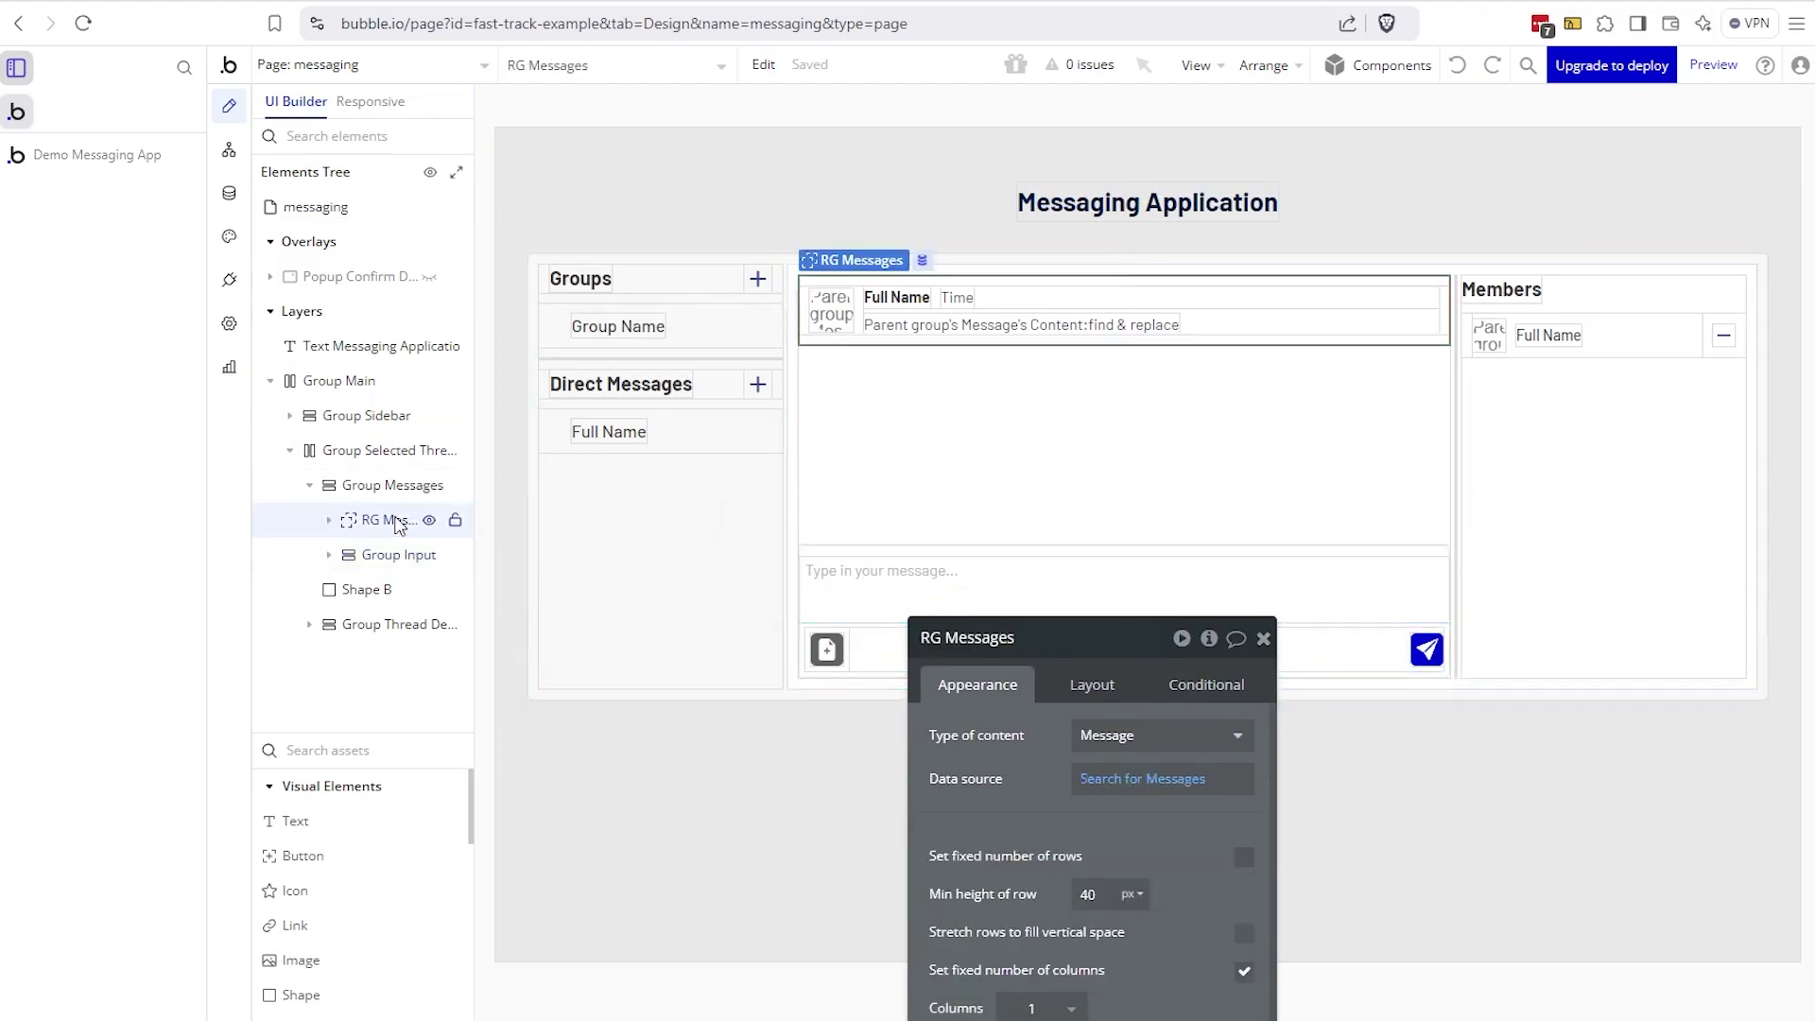
drag(1014, 749, 958, 557)
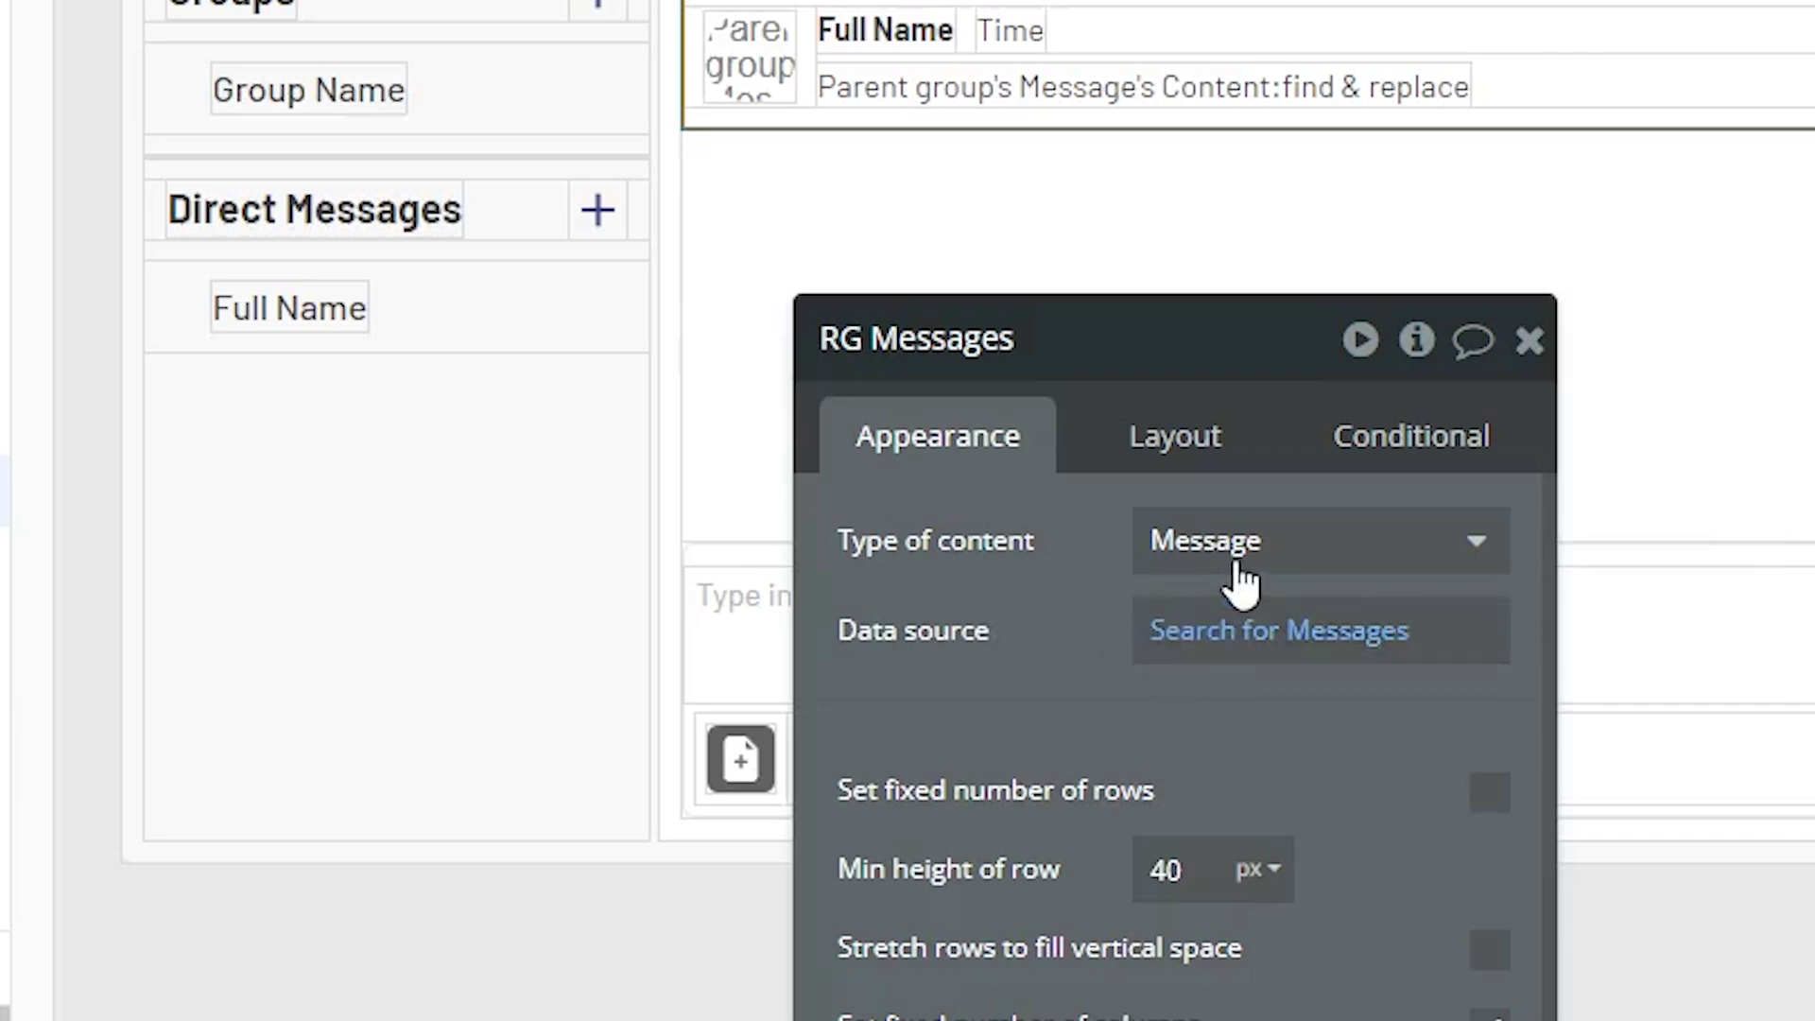
click(1256, 662)
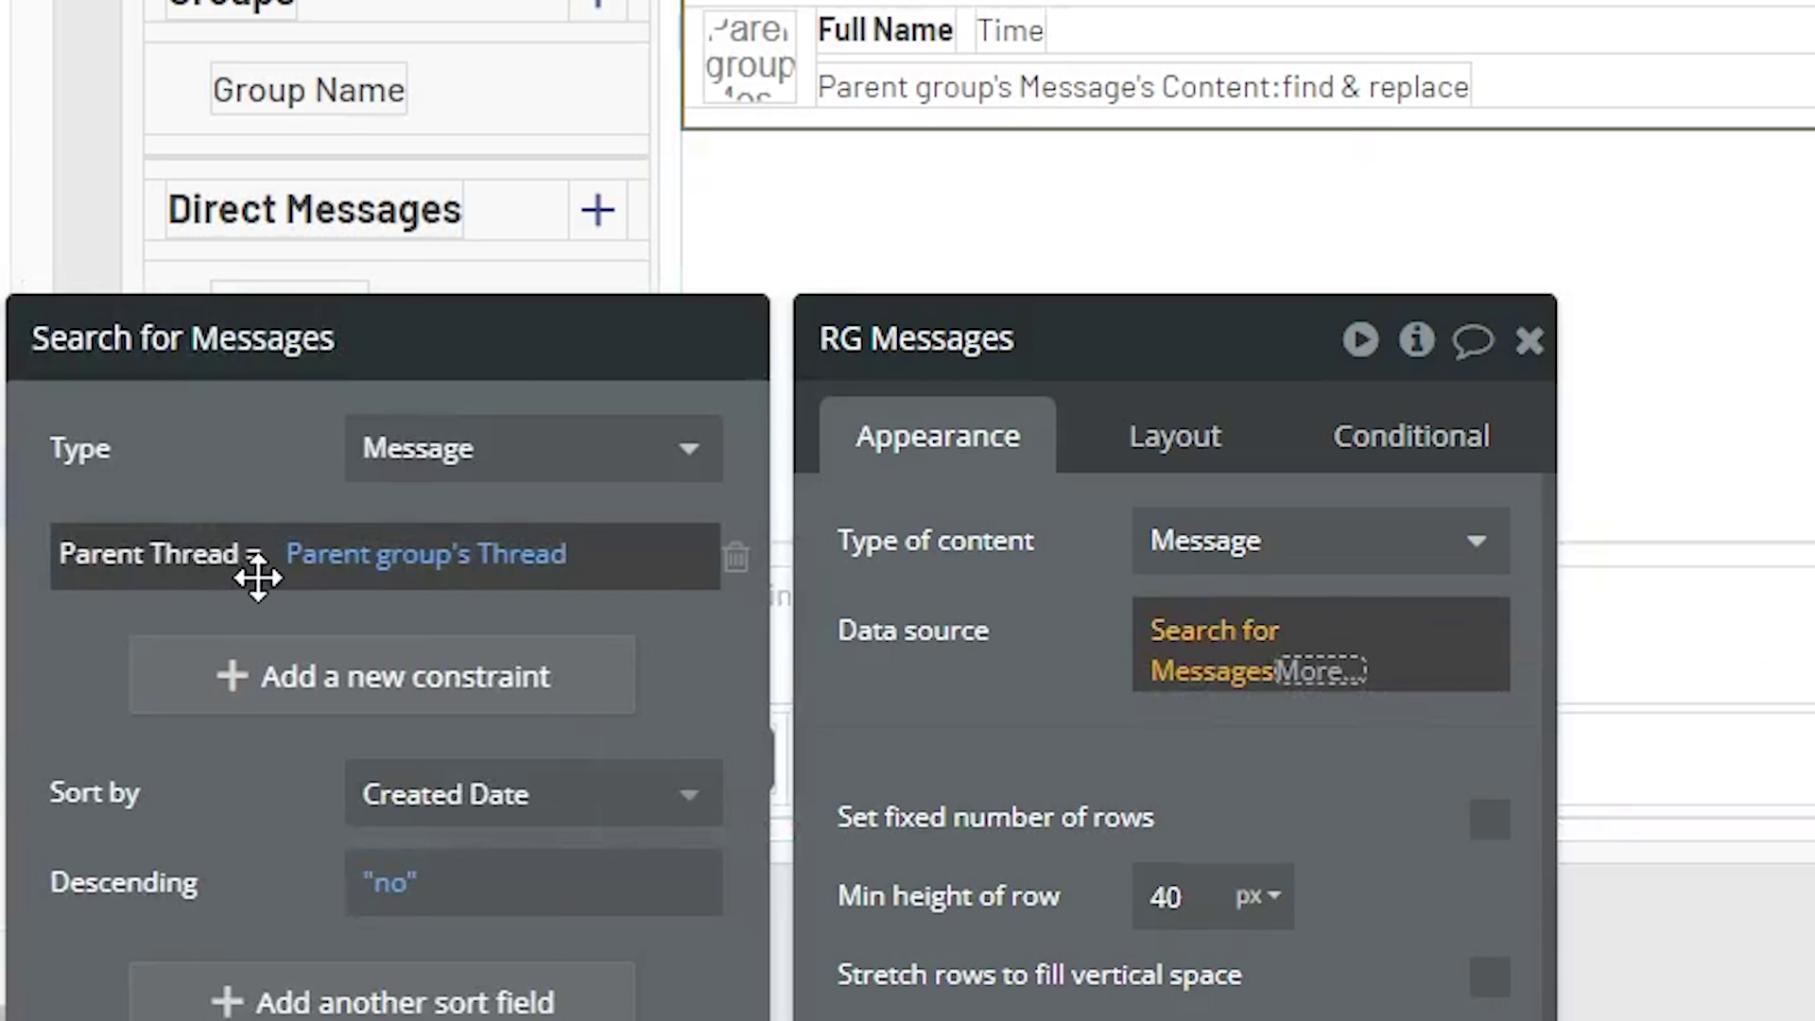
mouse_move(478, 588)
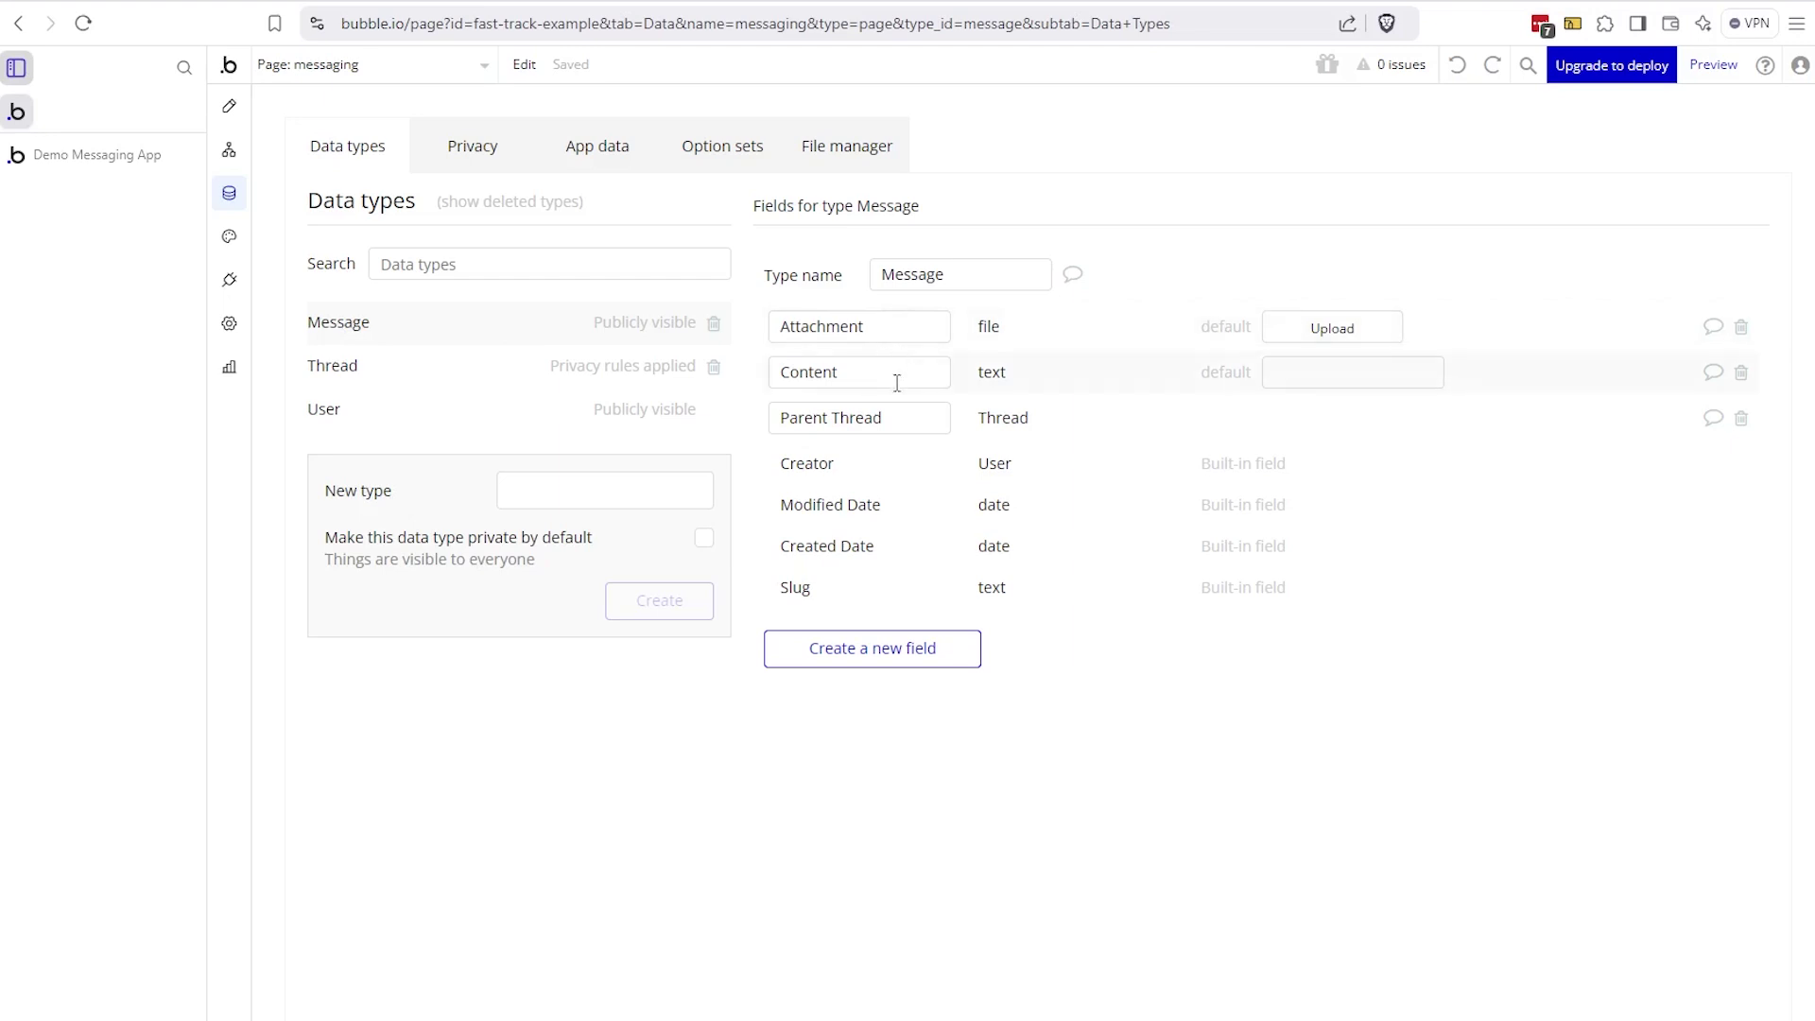
- Review the Message data type's fields, highlighting the Parent Thread field that links each message to a thread
drag(903, 410, 796, 405)
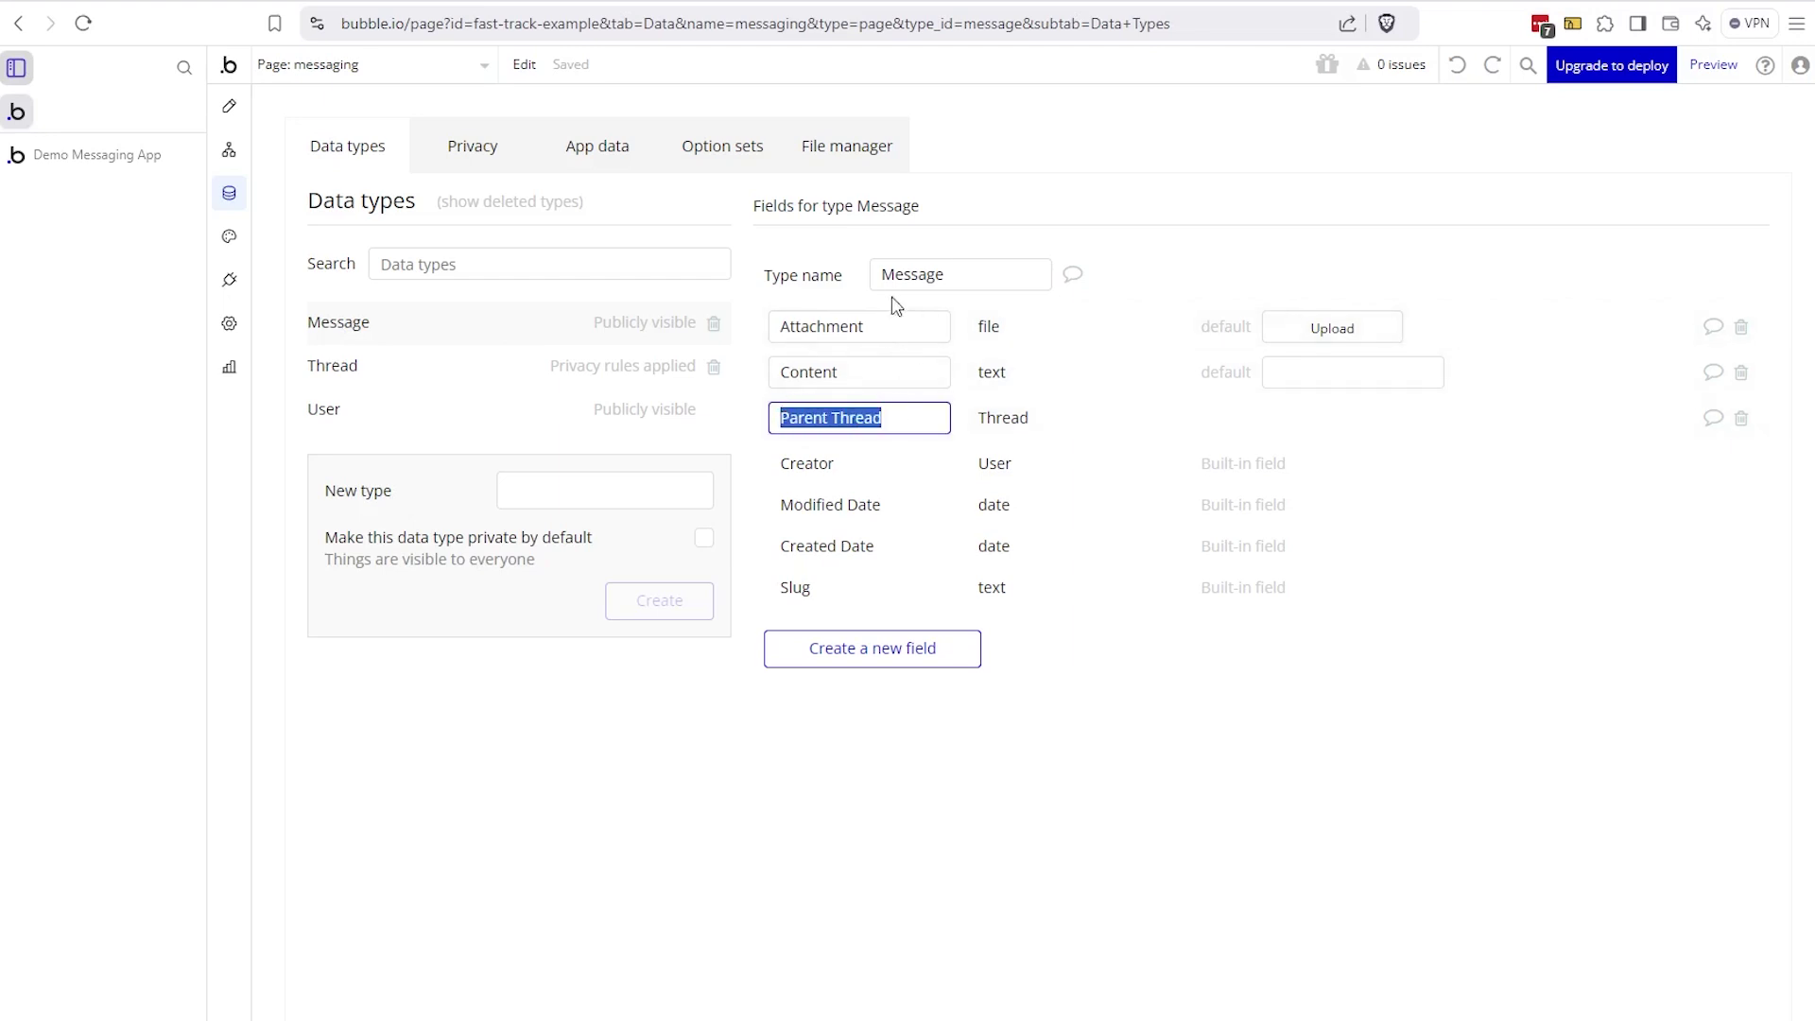
click(944, 278)
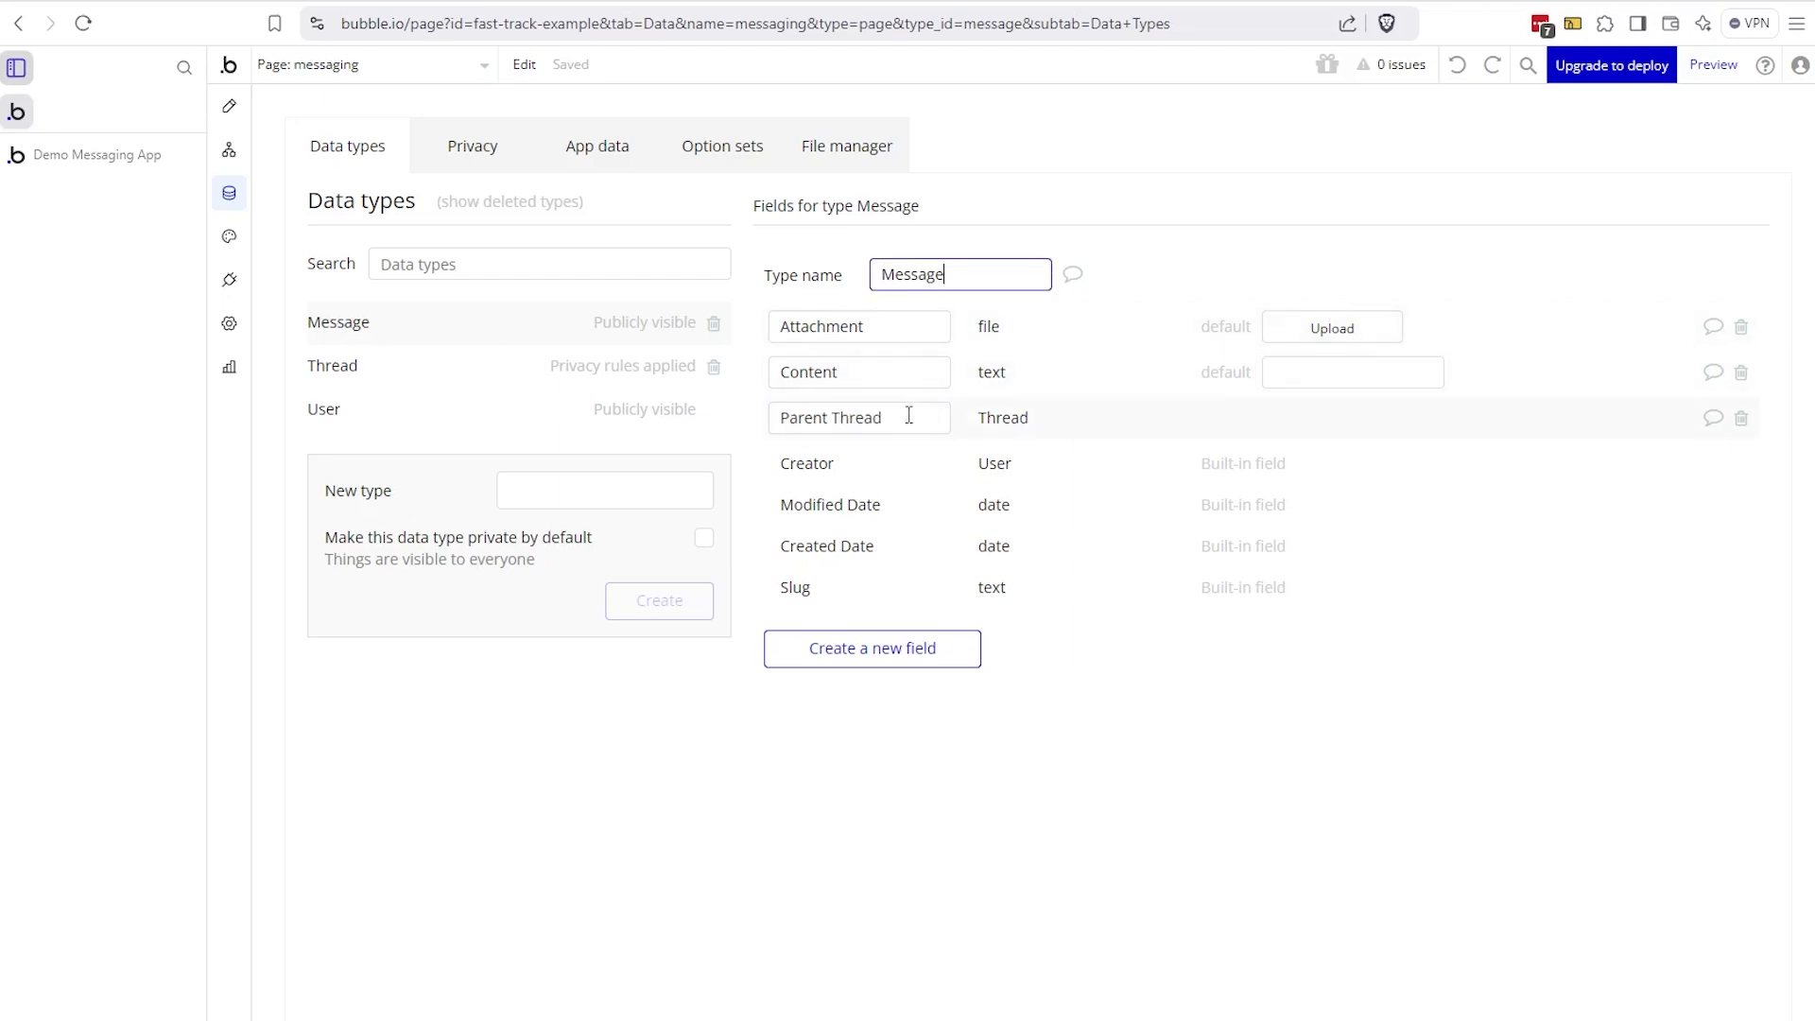
drag(908, 415, 782, 414)
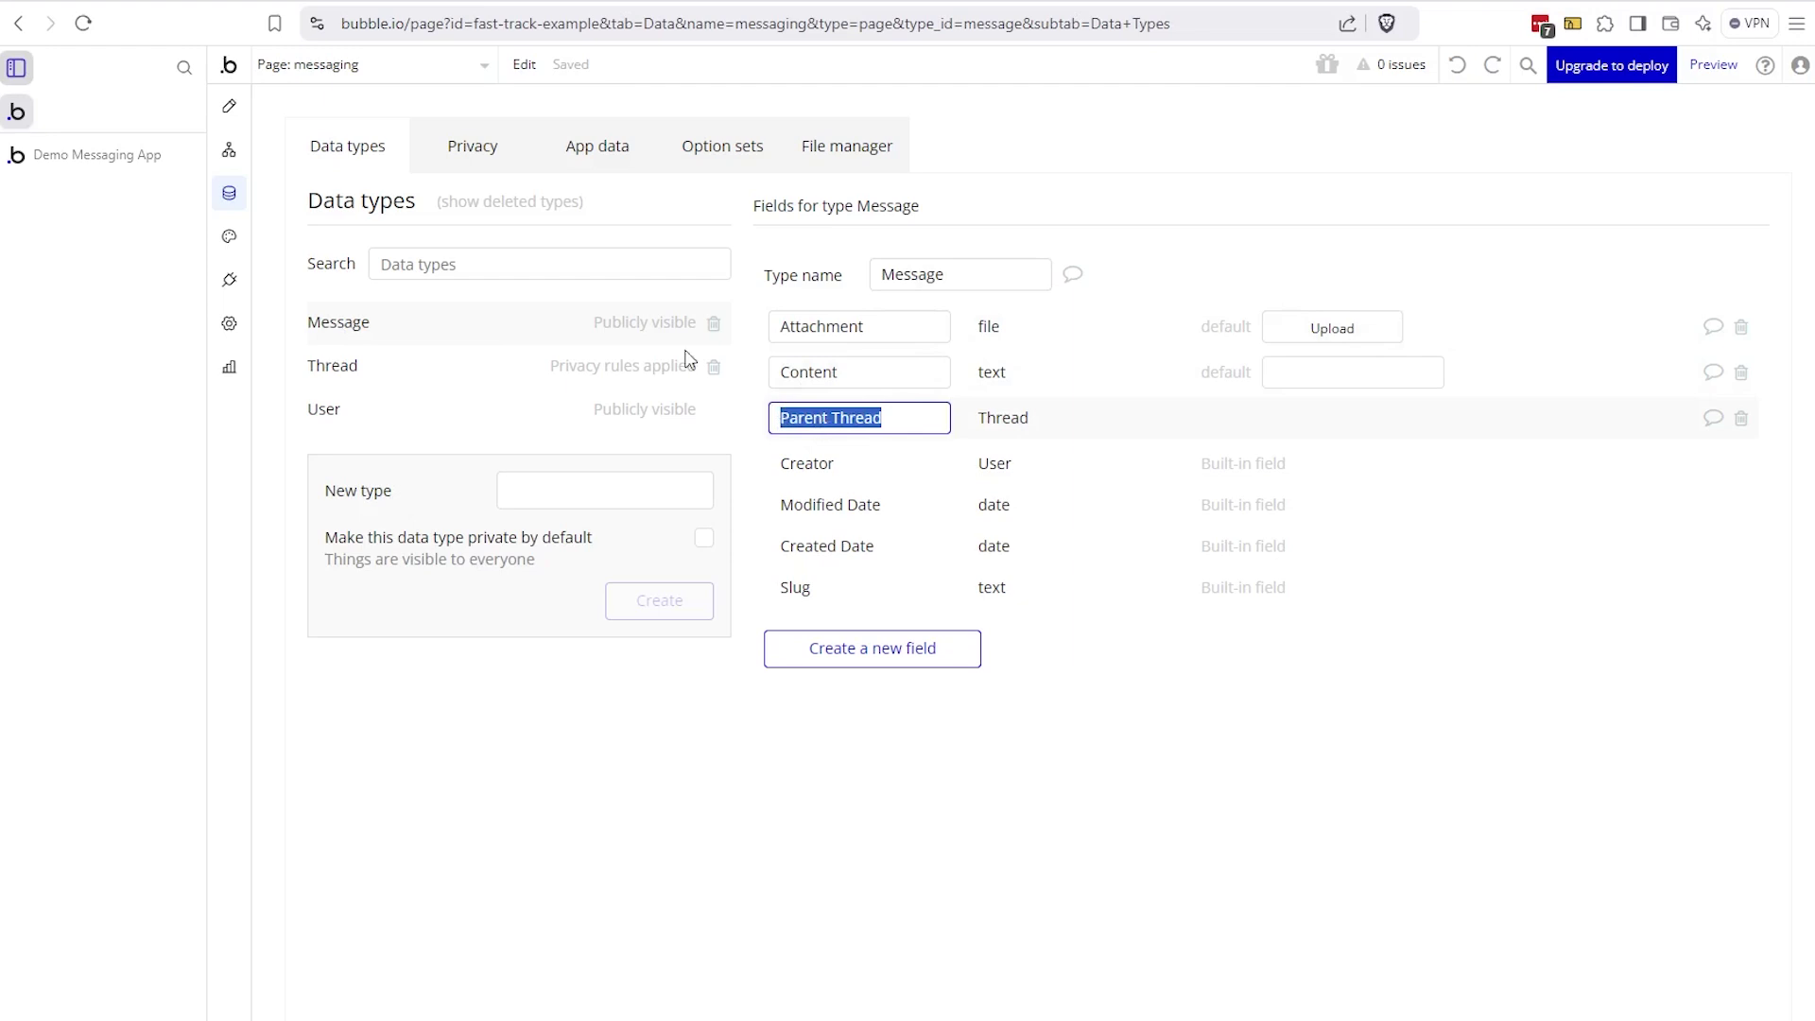
- Return to the page design and compare Group Selected Thread's data settings with the message search in RG Messages
click(228, 107)
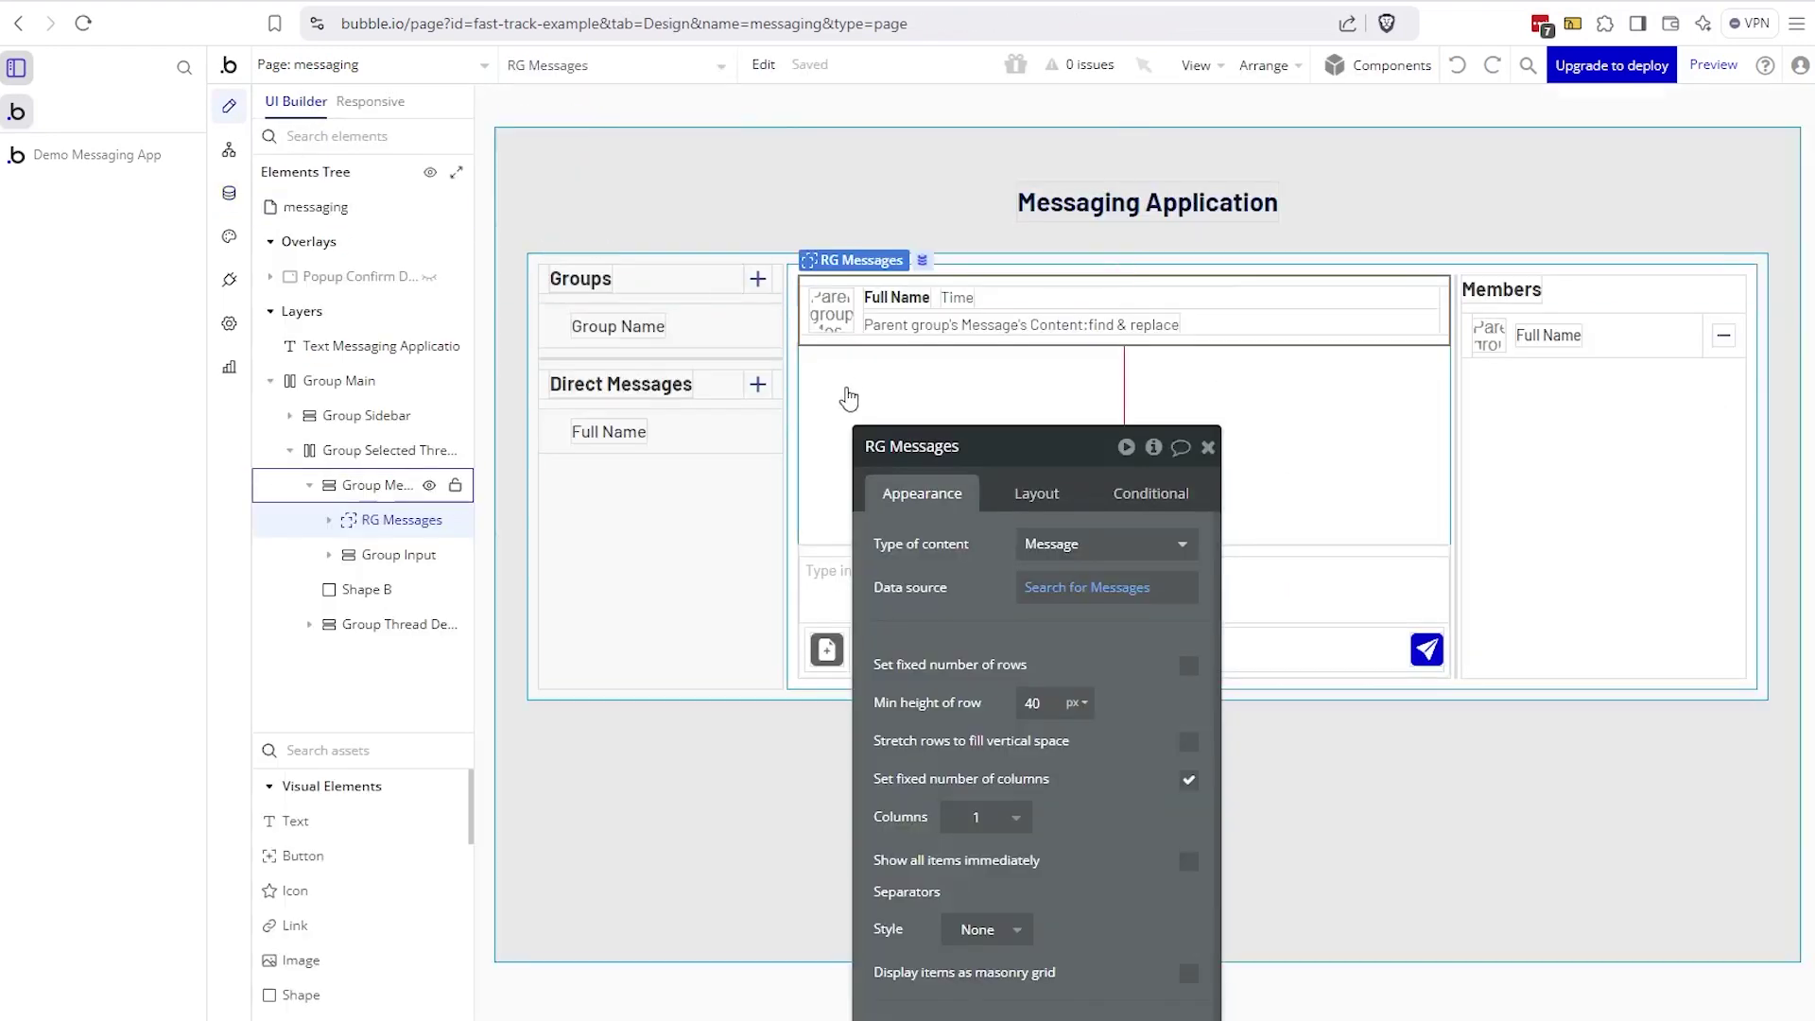
click(372, 456)
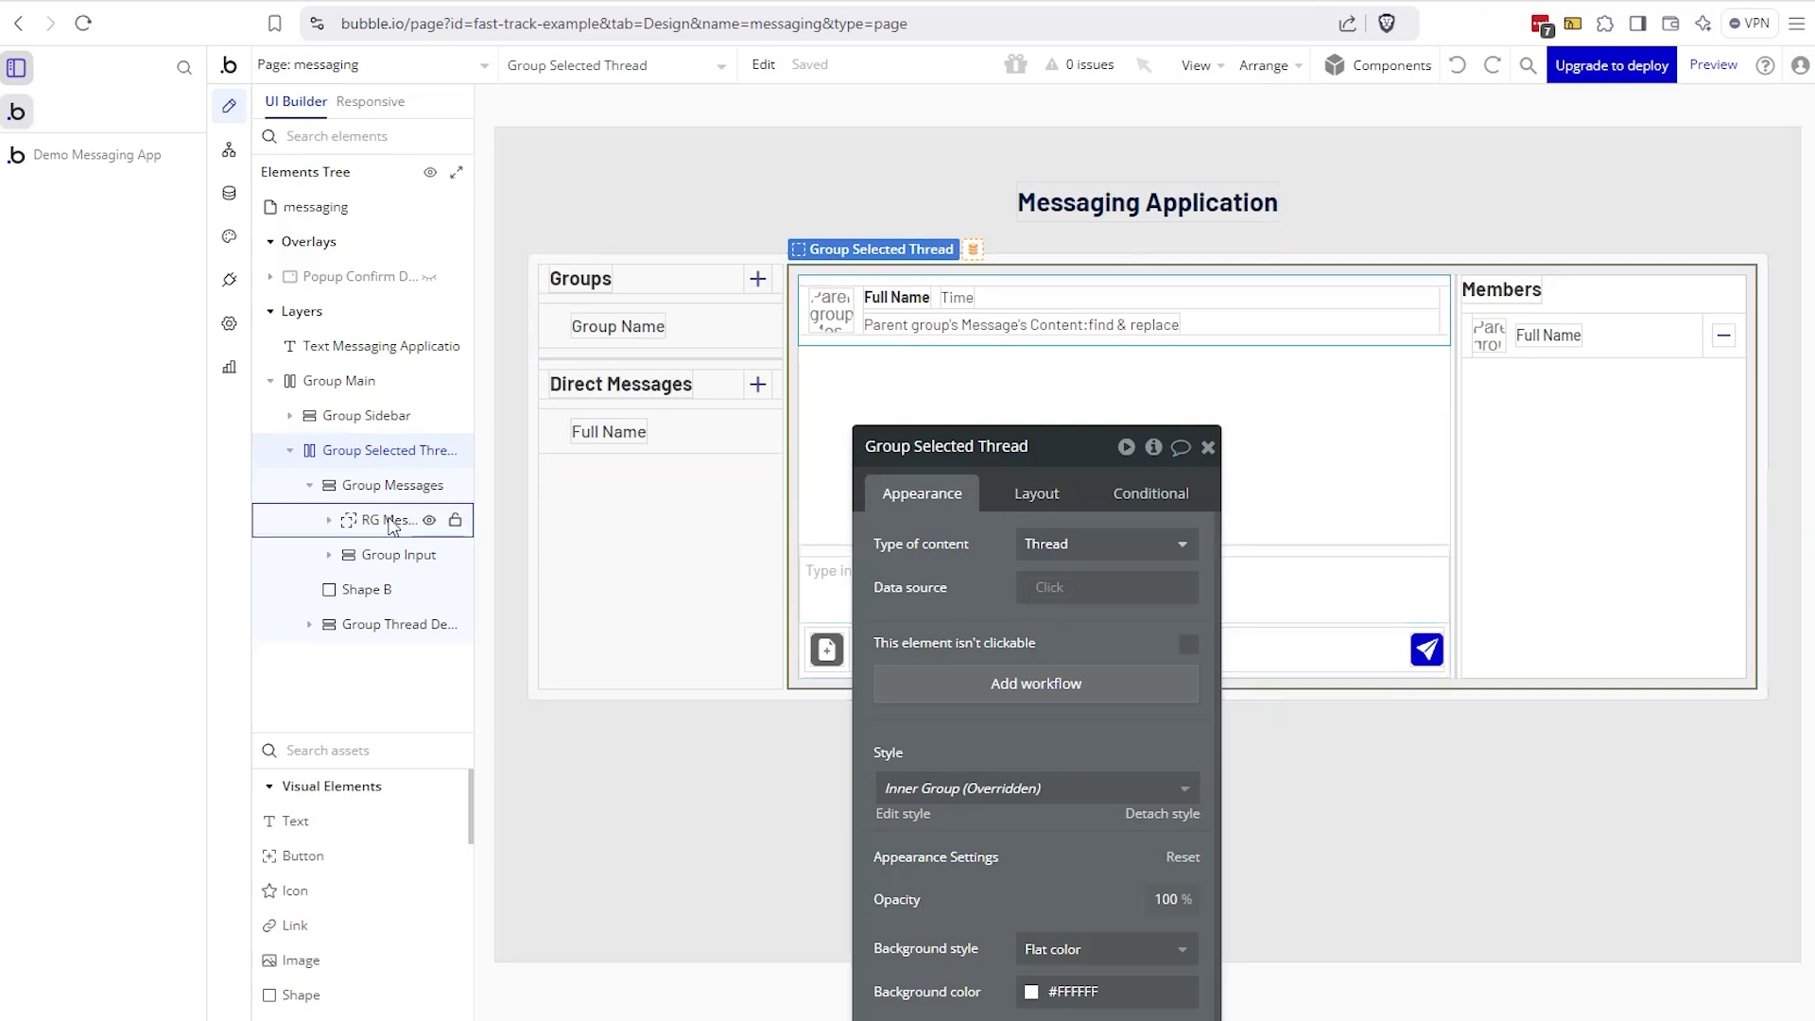
click(350, 520)
click(1078, 596)
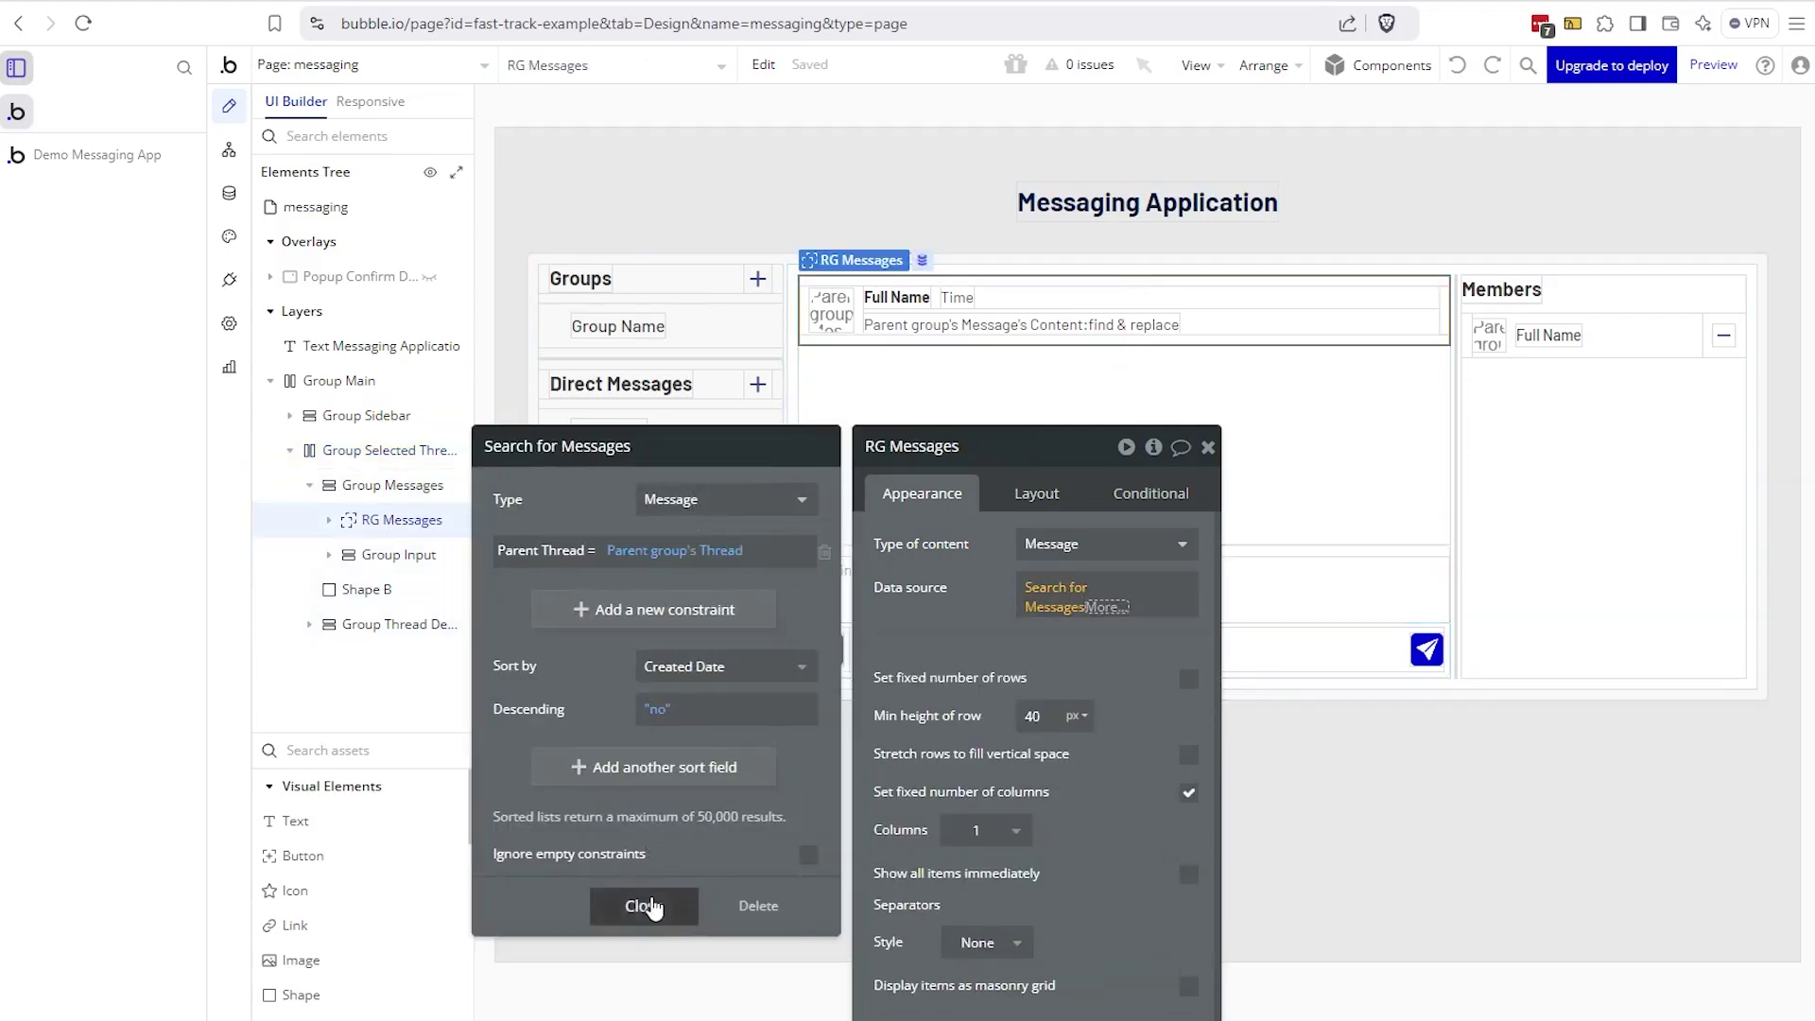
click(644, 906)
- Expand RG Messages and inspect Group Thread - dm, reselecting Current cell's Message as its data source
click(329, 521)
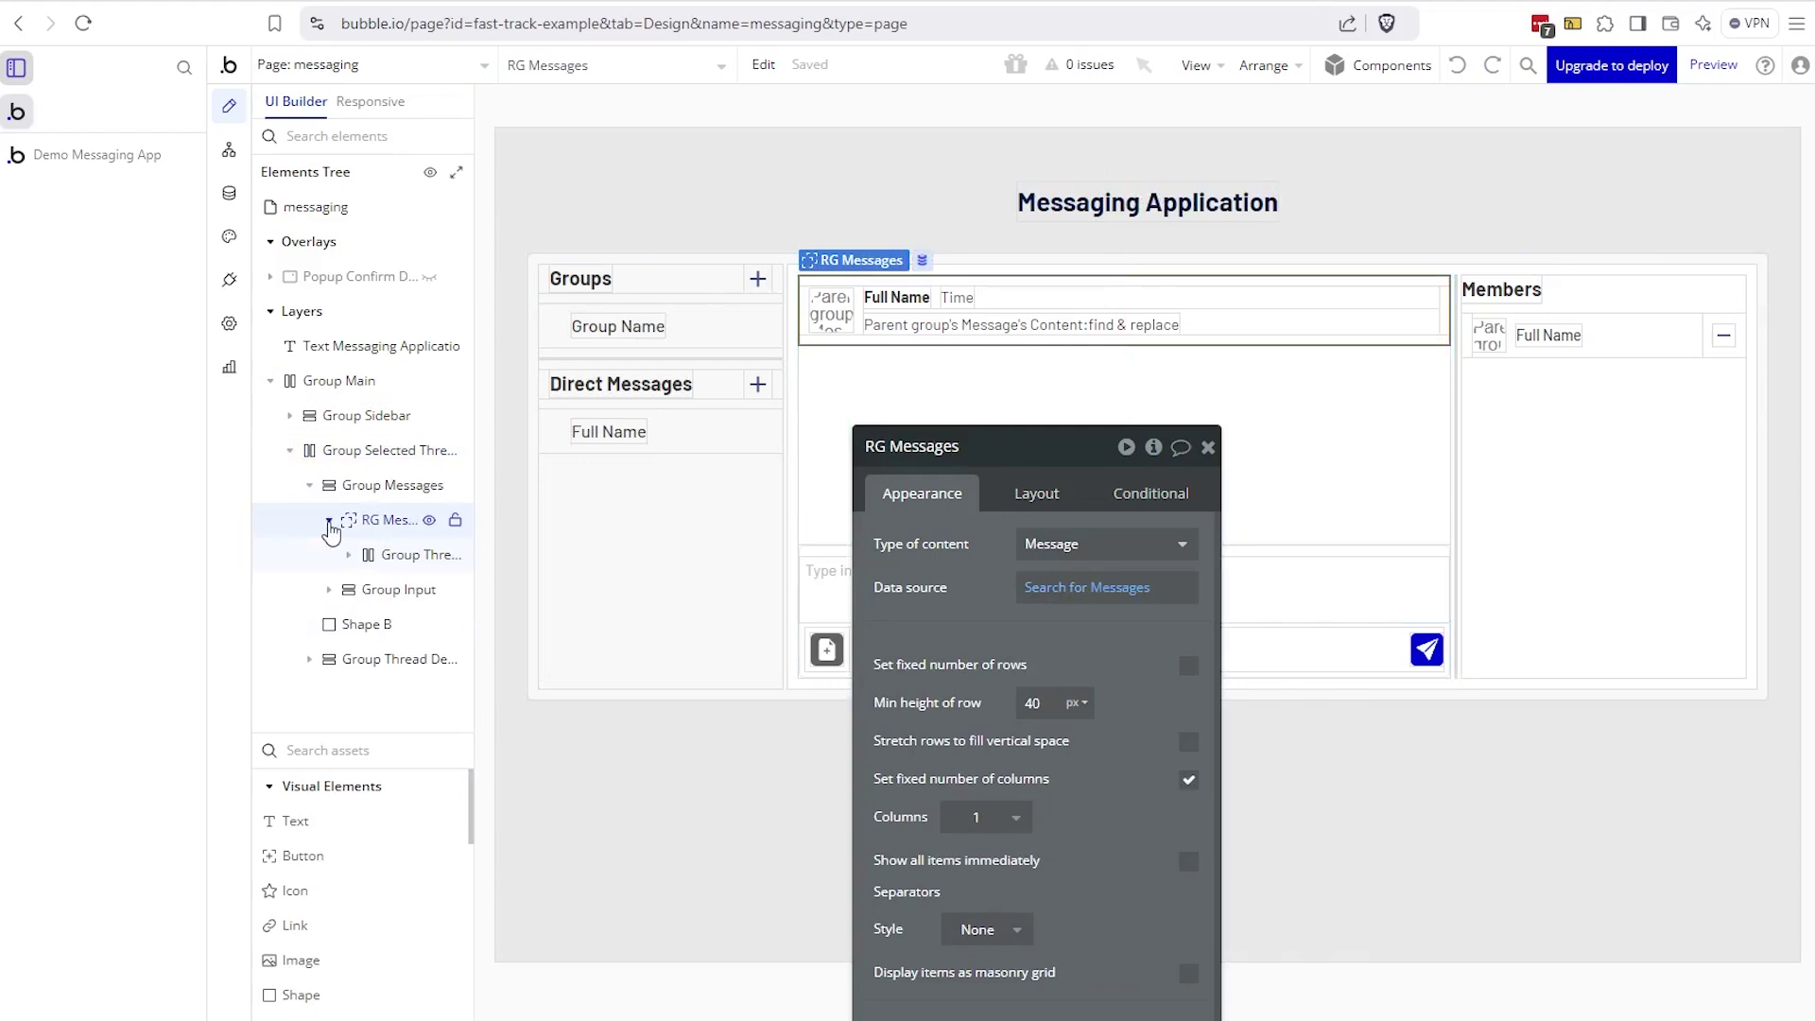
click(407, 555)
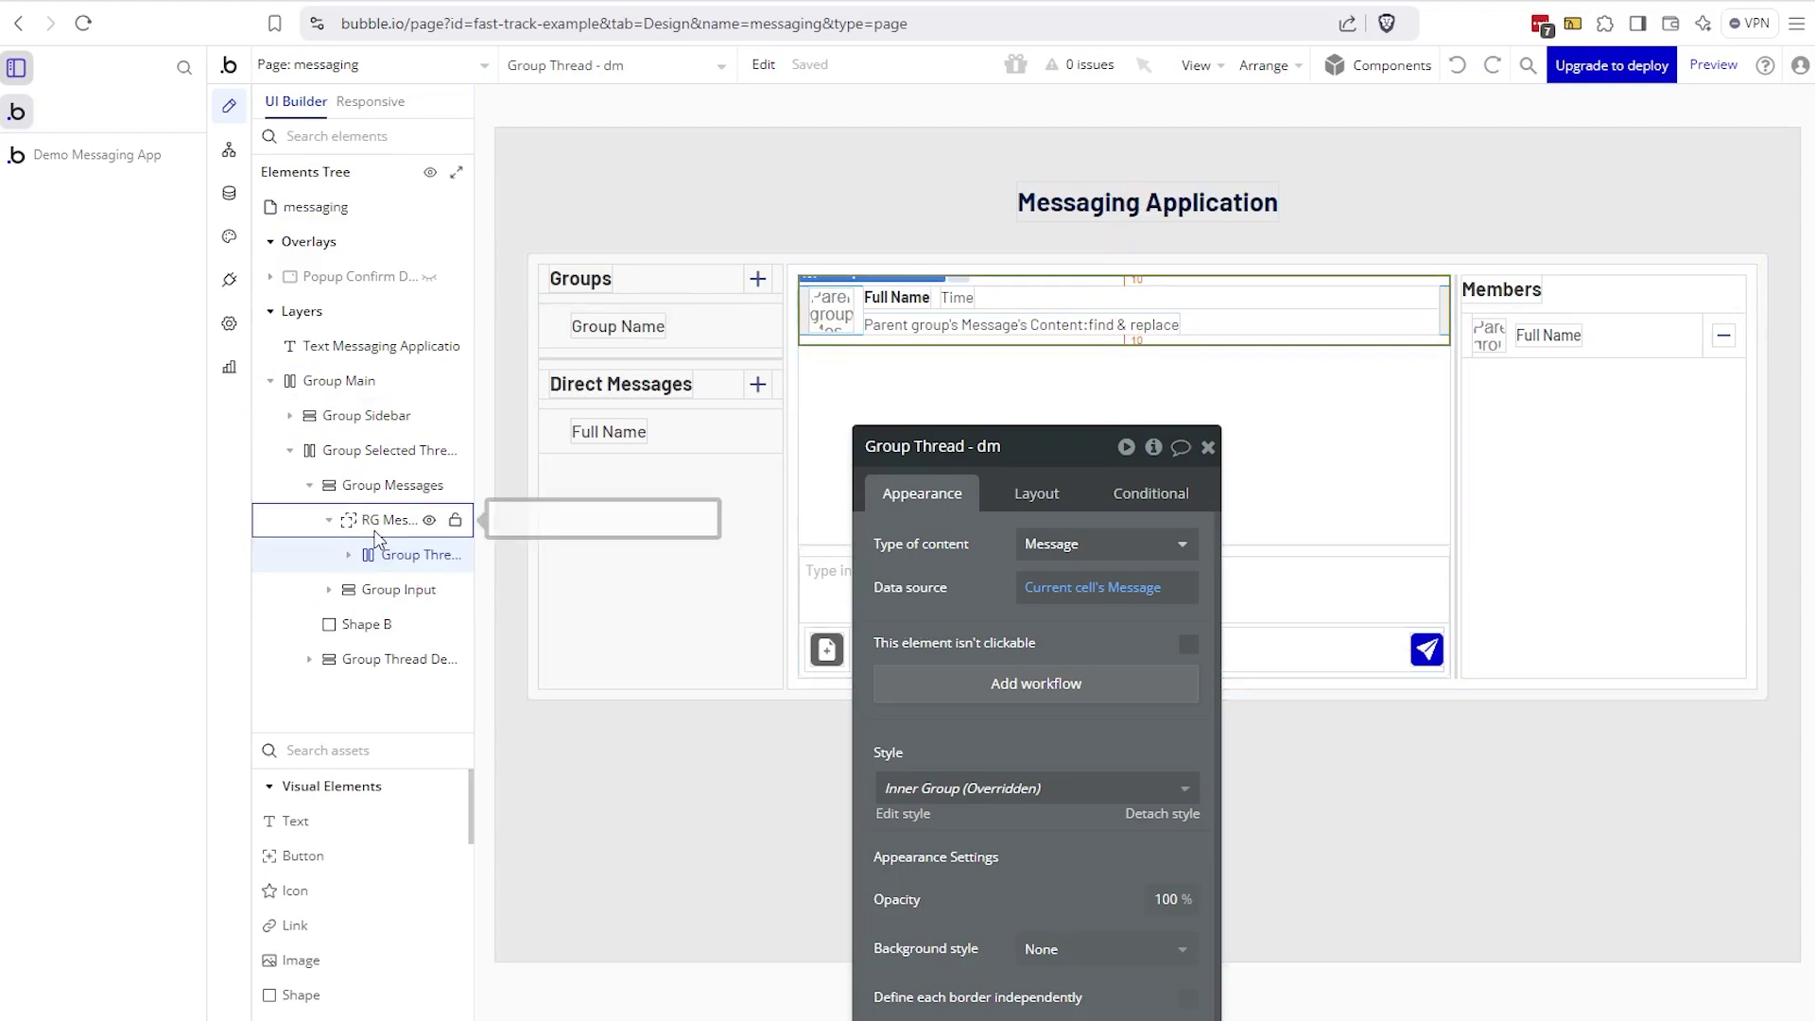
mouse_move(351, 565)
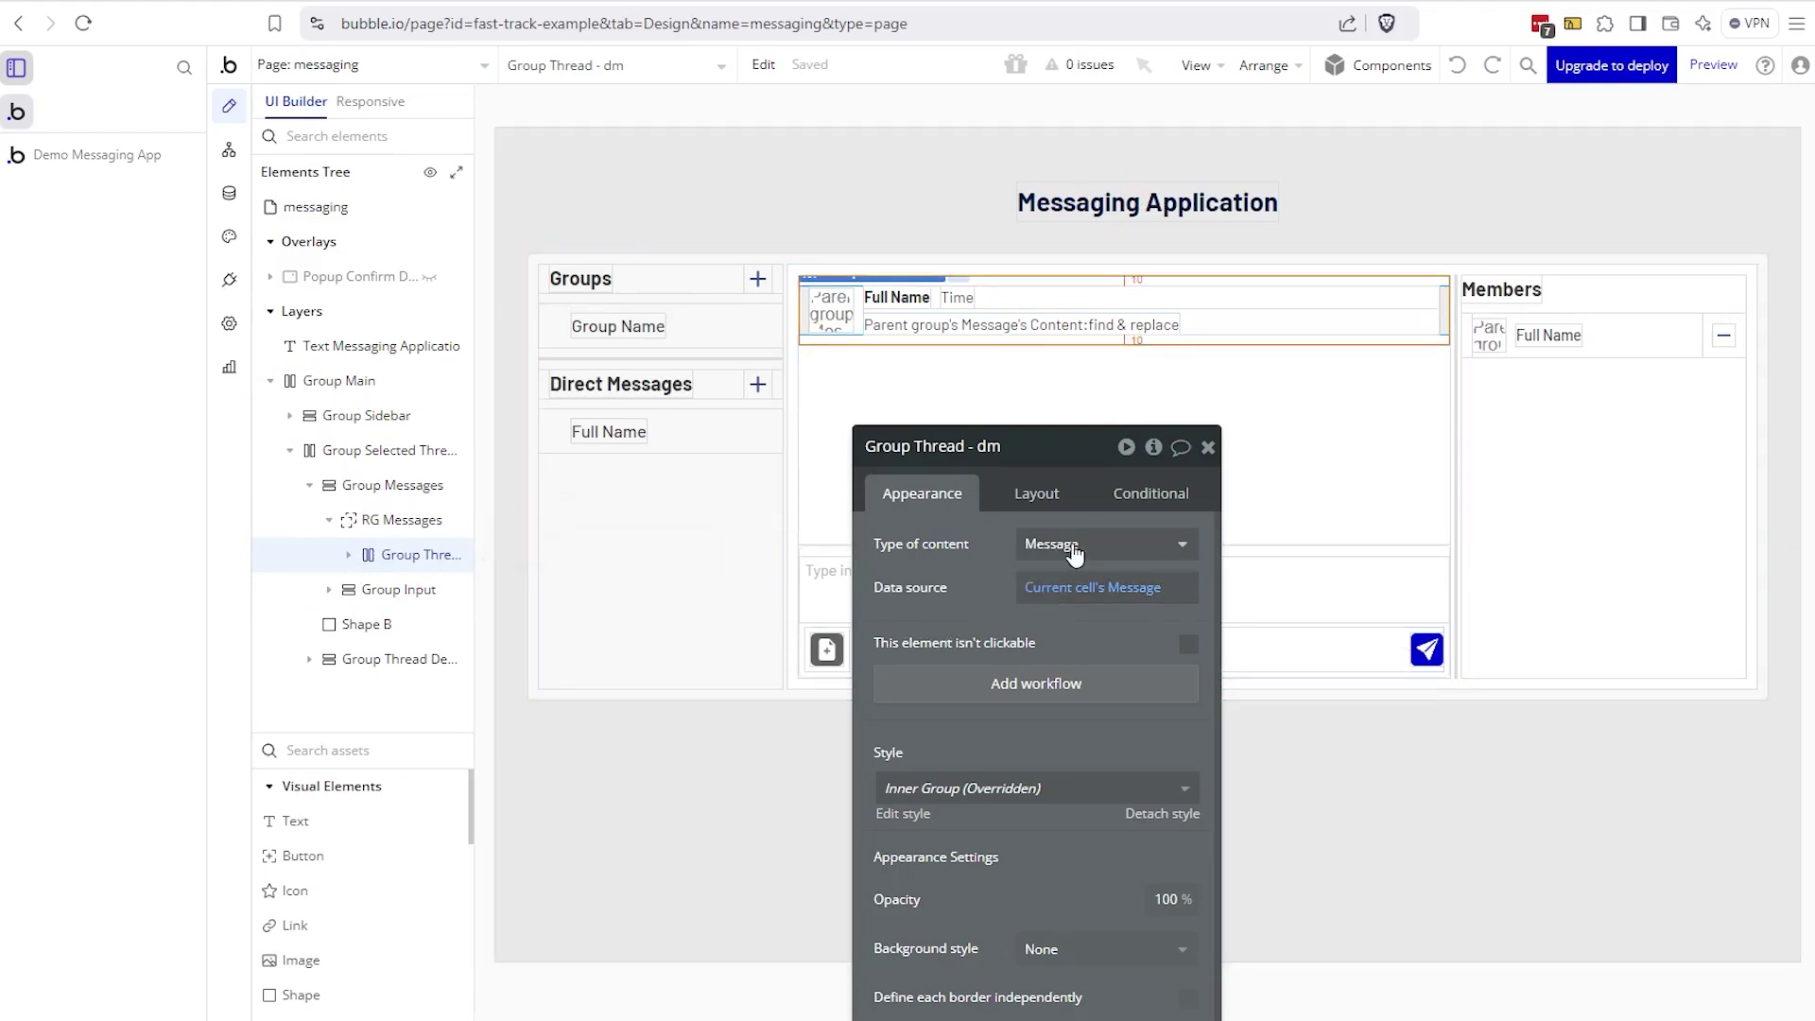
click(1034, 591)
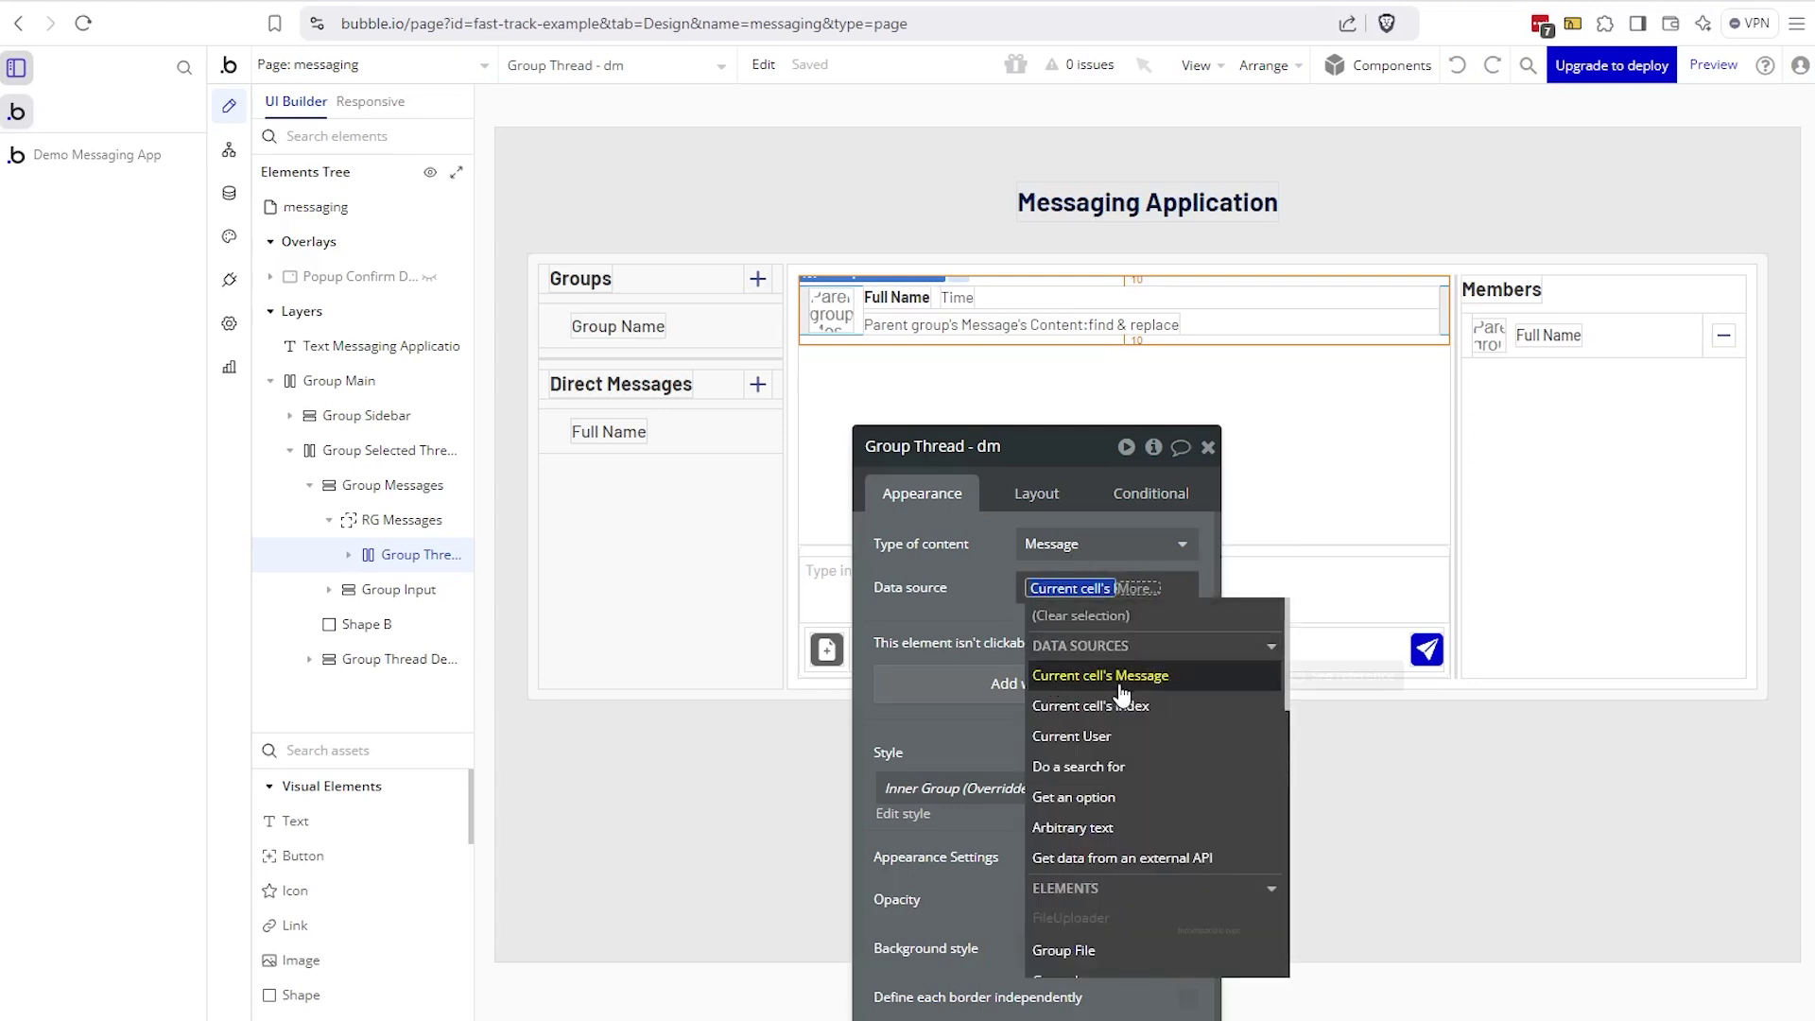
click(1104, 677)
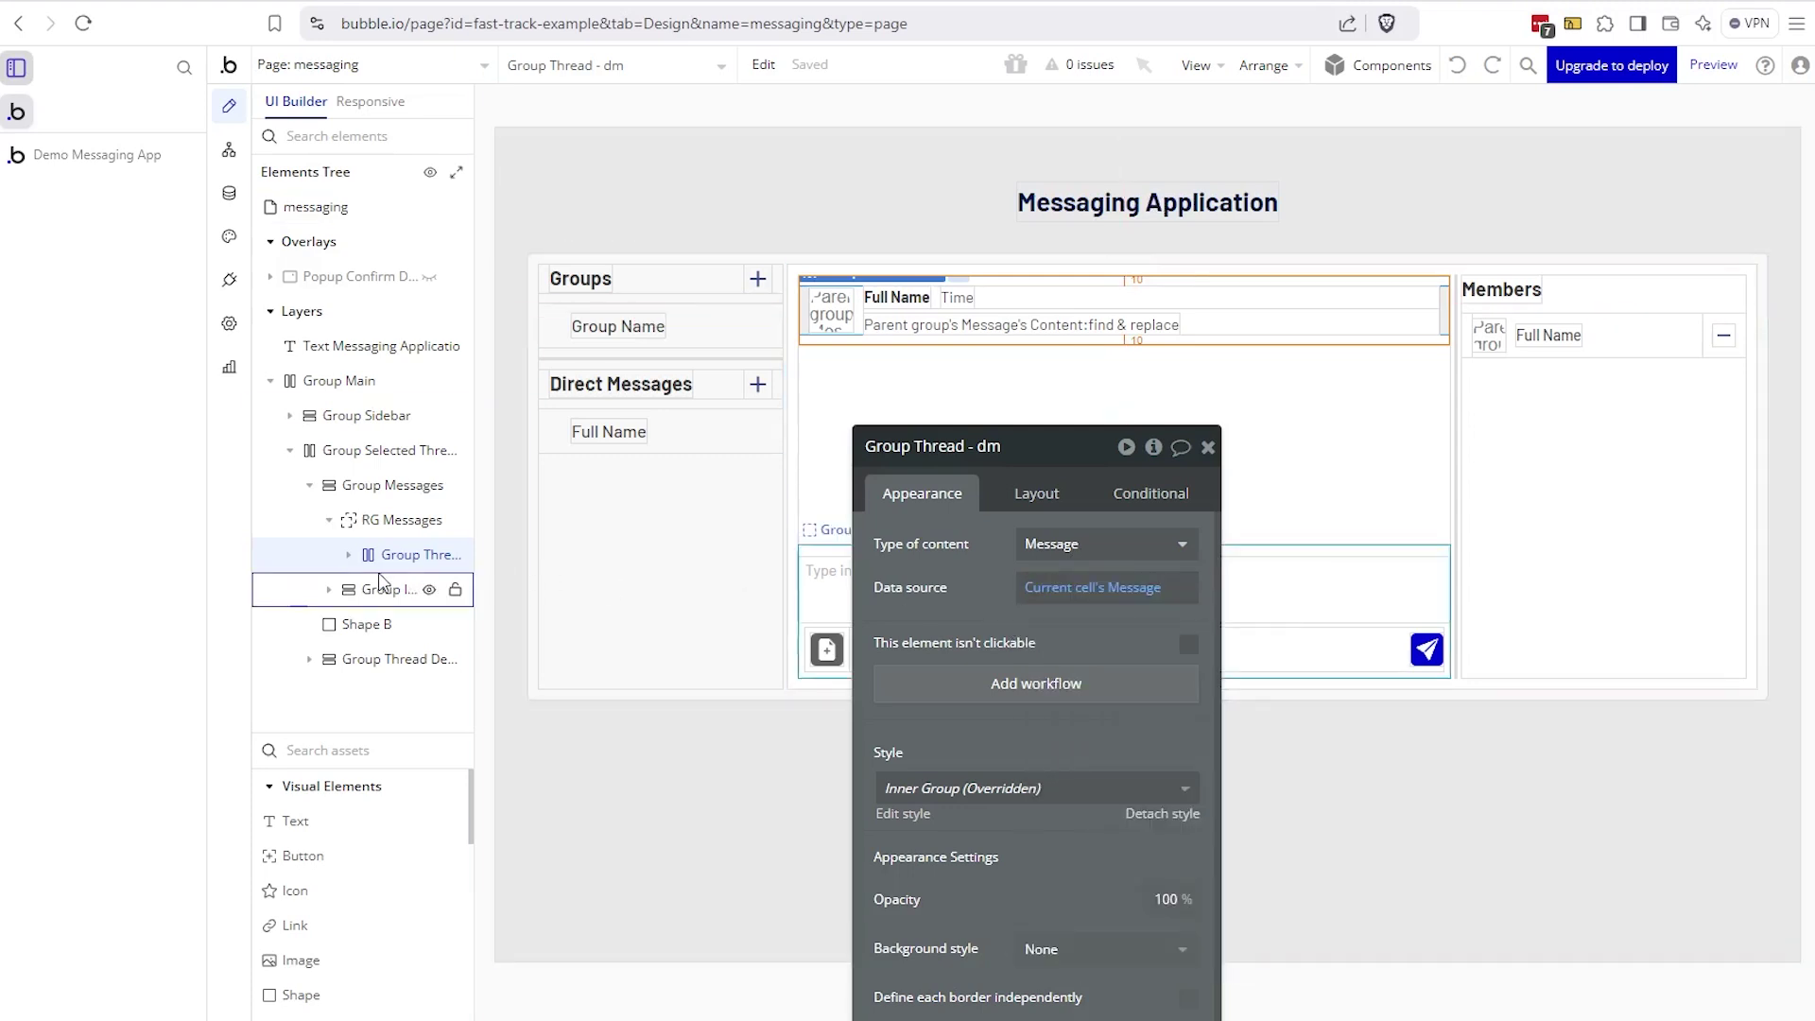
- Expand Group Thread - dm, widen the elements tree, and inspect the cell's avatar image, full name, time and message content elements
click(348, 555)
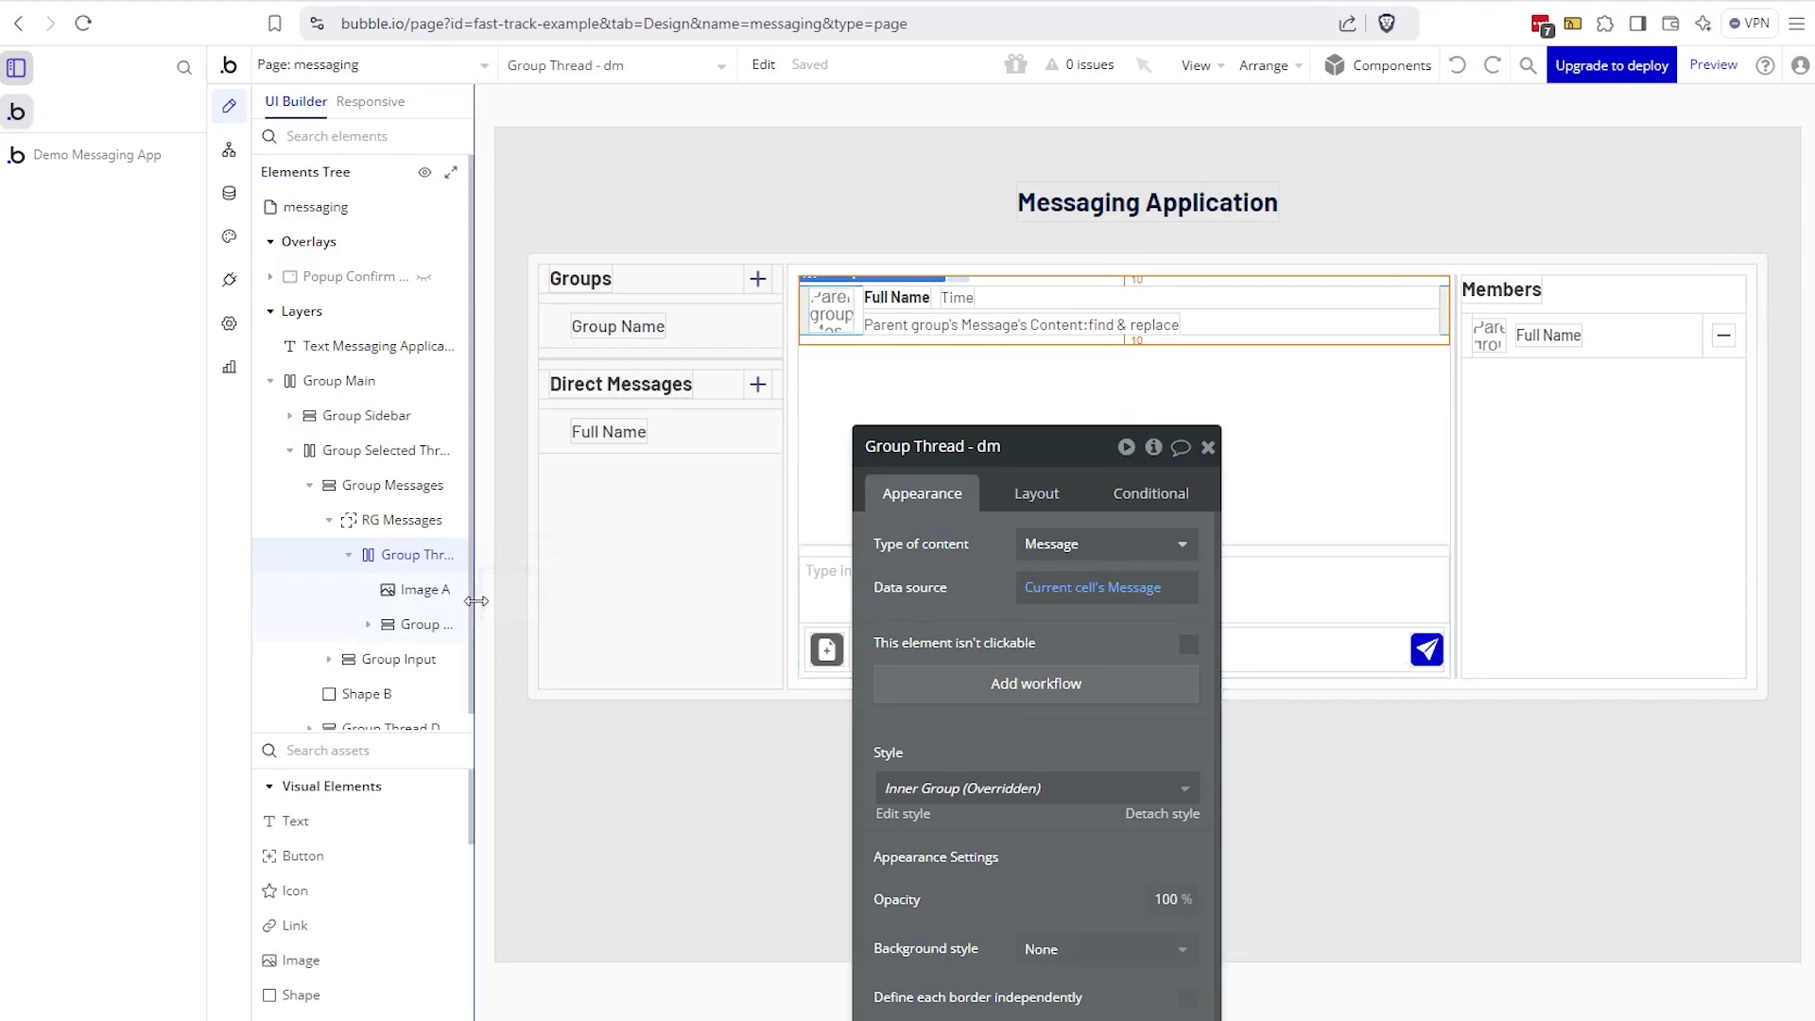
drag(474, 600, 523, 599)
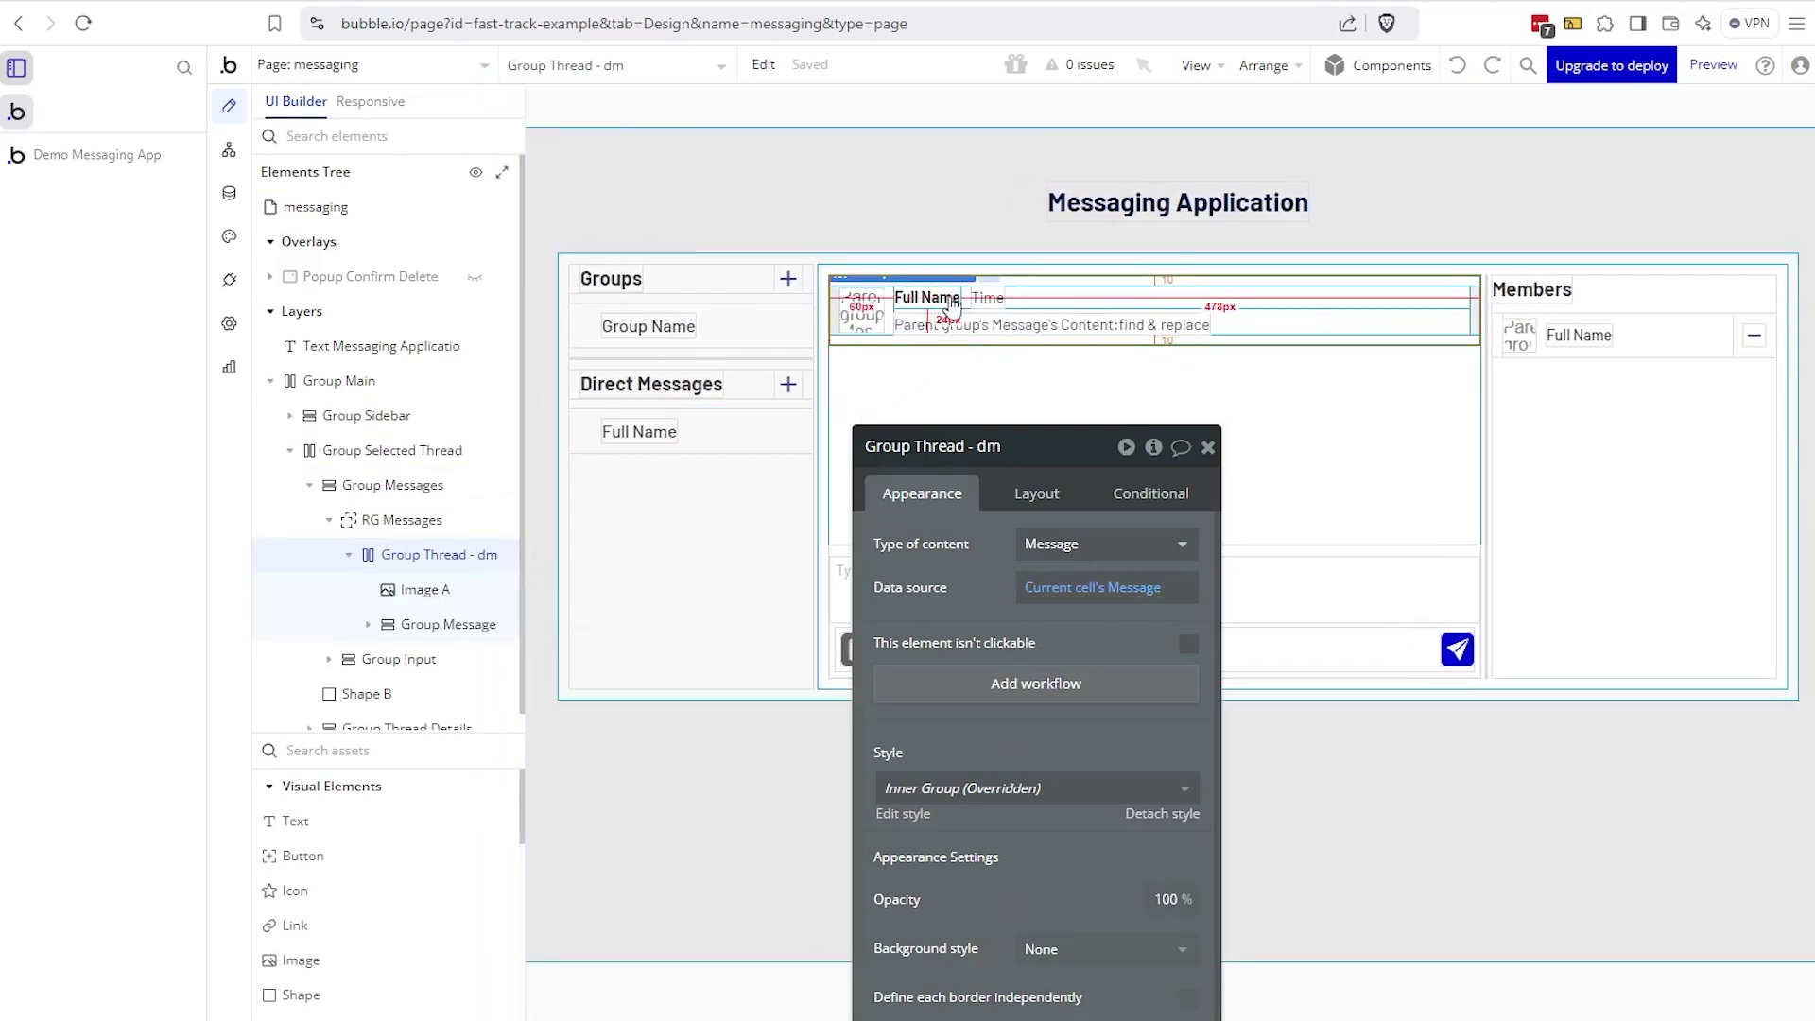
click(868, 317)
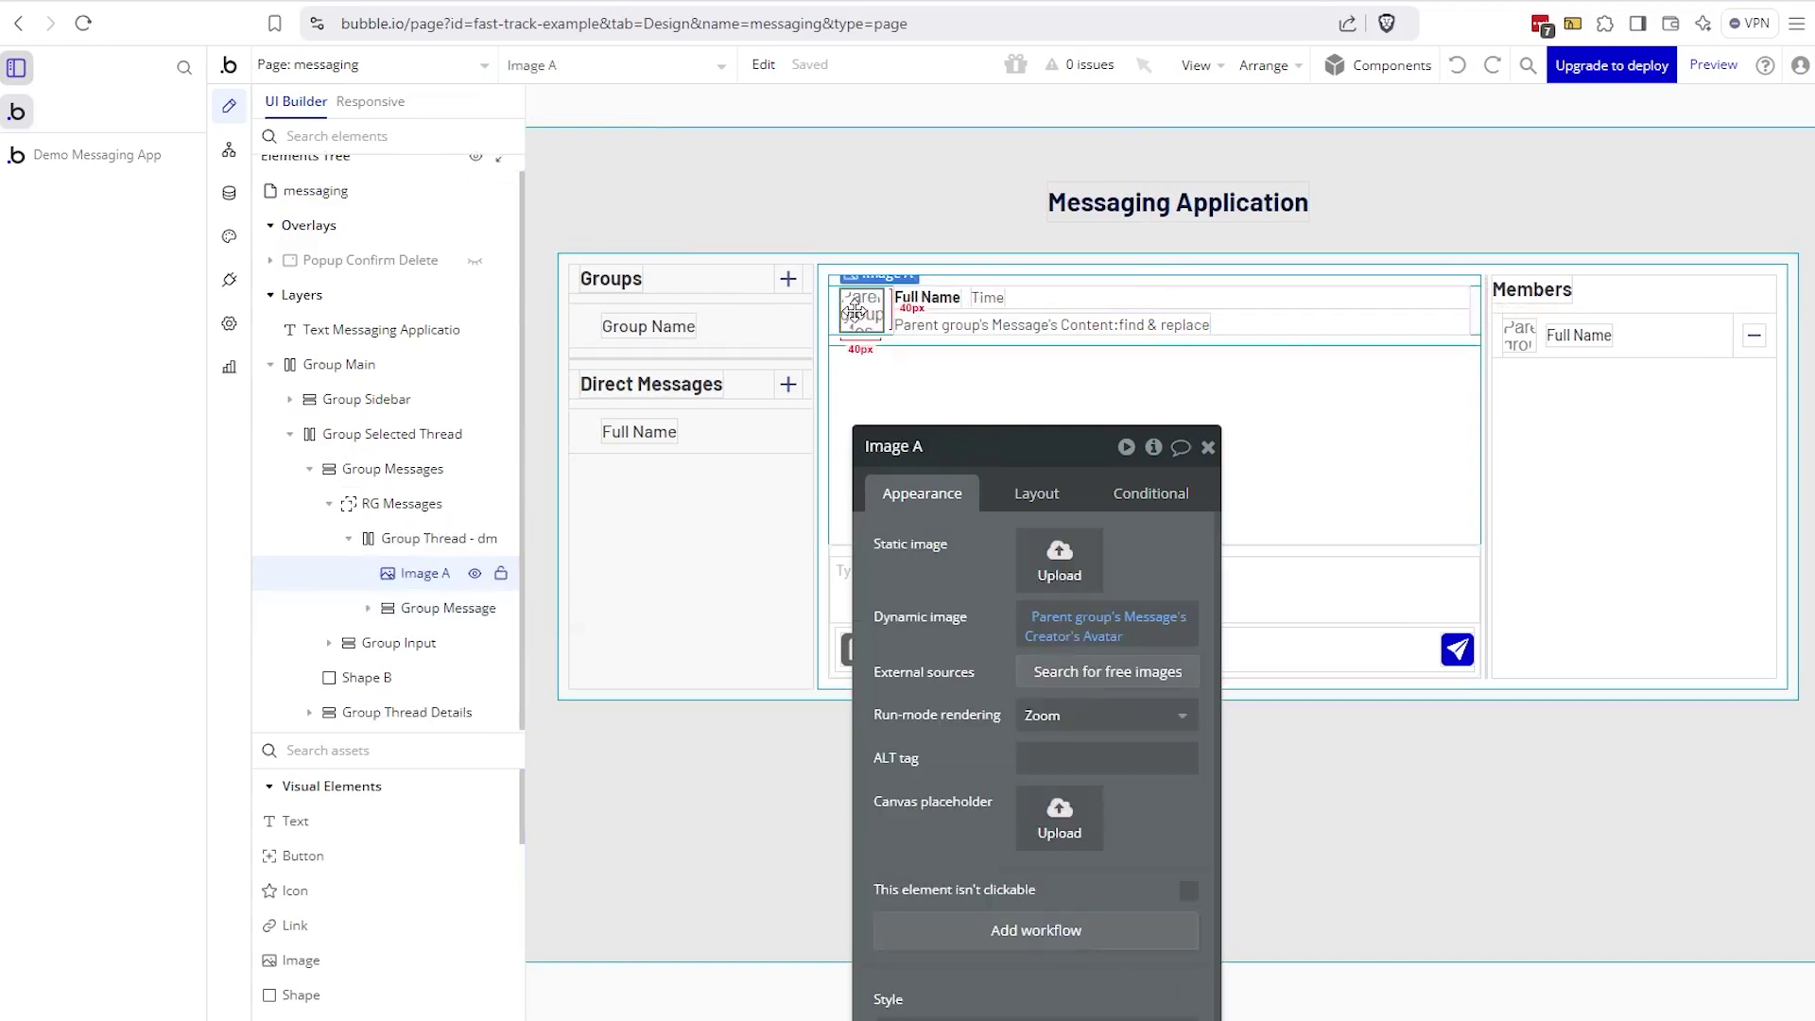
click(927, 296)
click(974, 297)
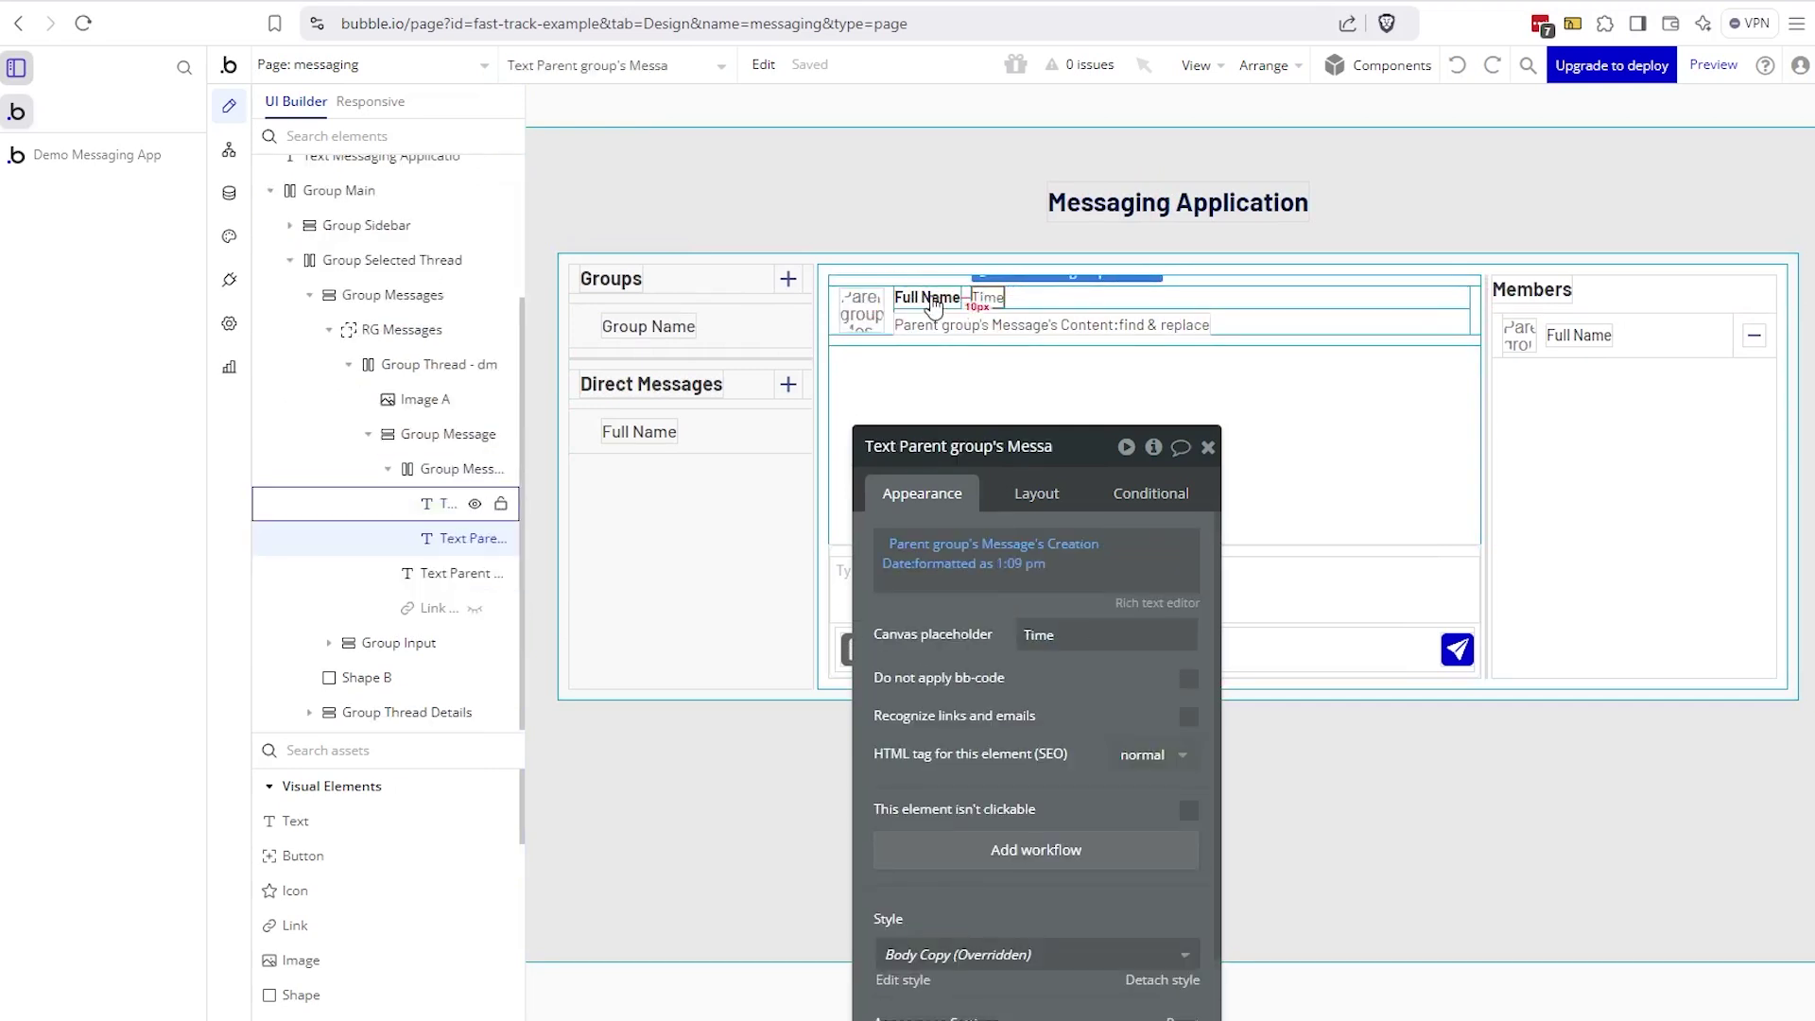
click(983, 321)
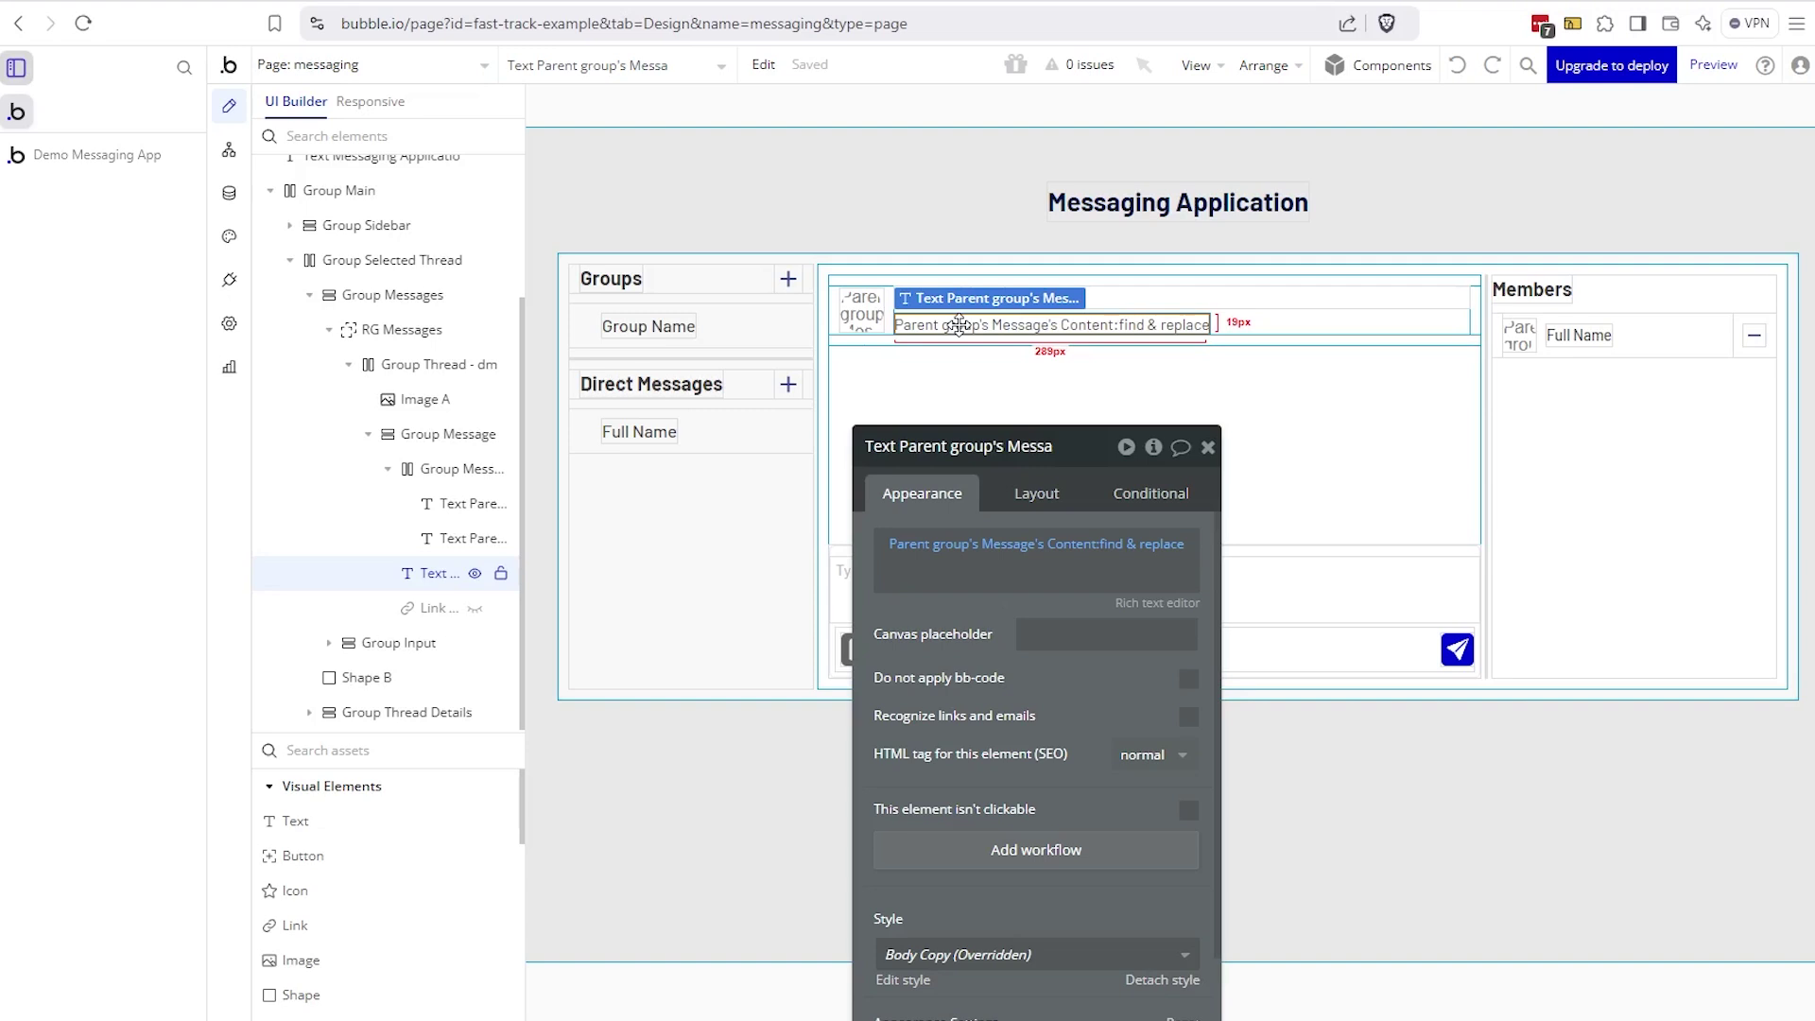
- Trace Image A's dynamic image expression back through Group Thread - dm to the message search in RG Messages
click(876, 328)
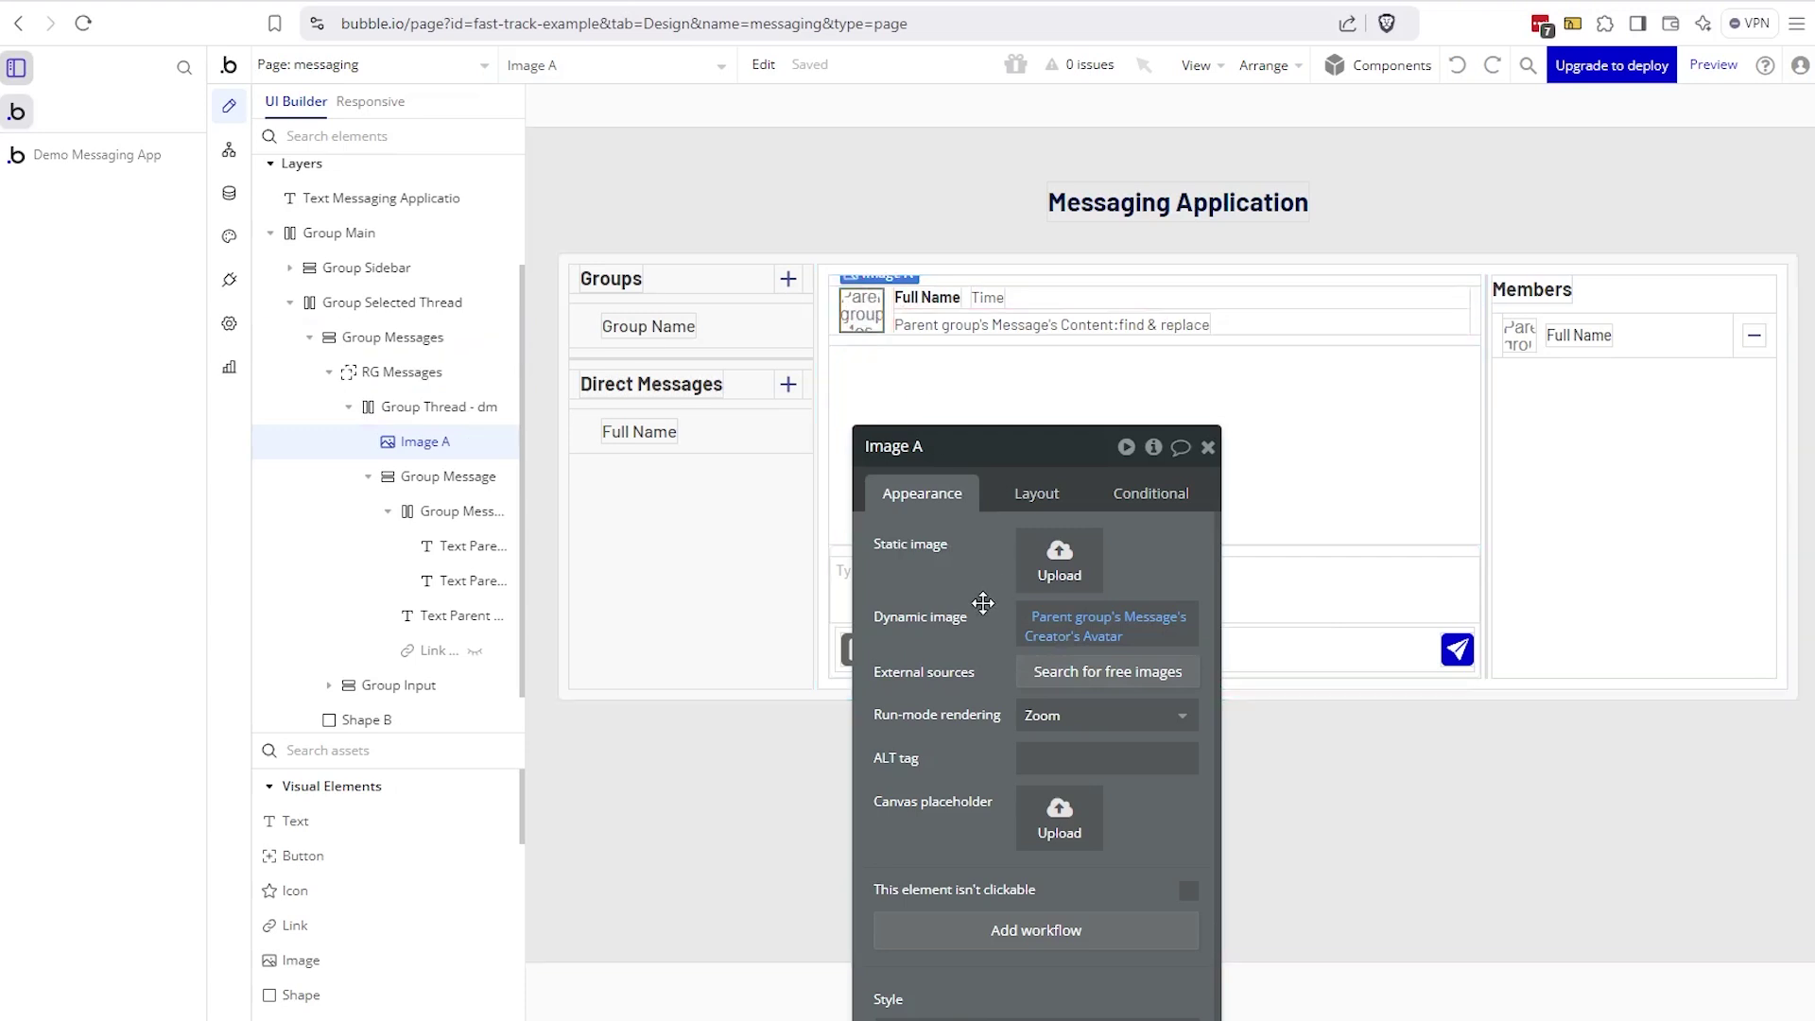
mouse_move(986, 608)
mouse_move(1084, 633)
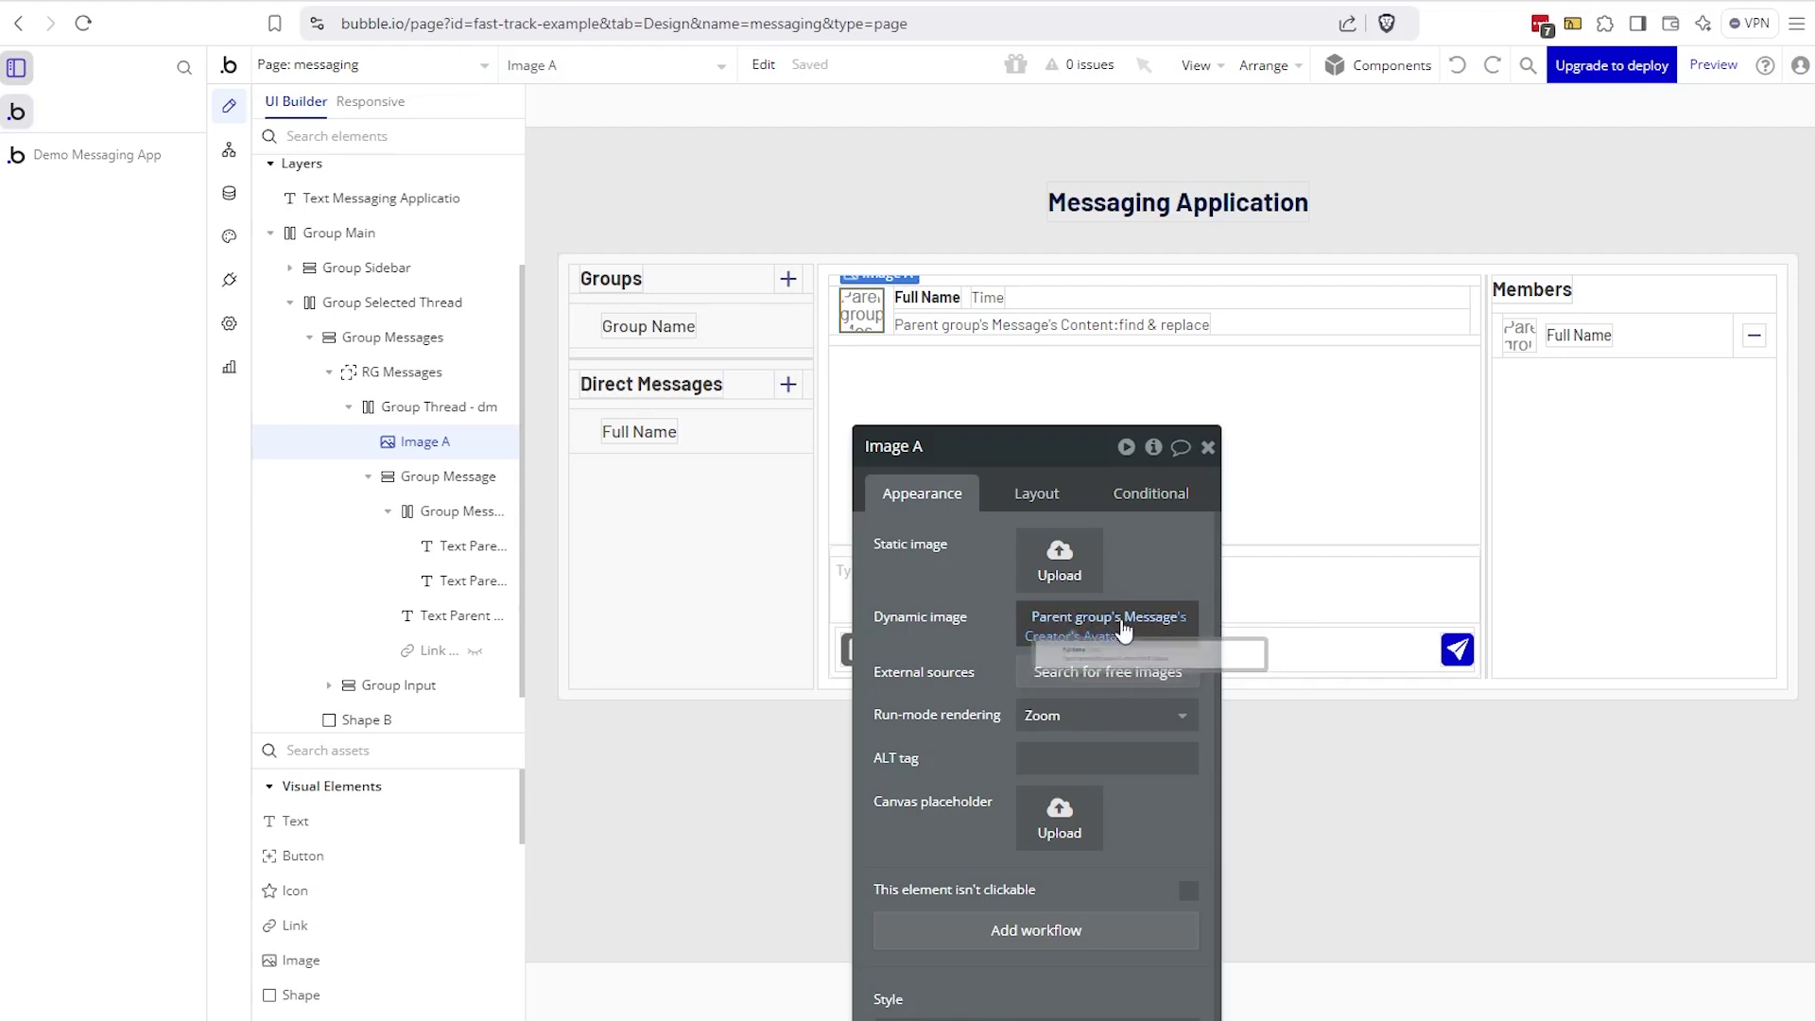
click(443, 413)
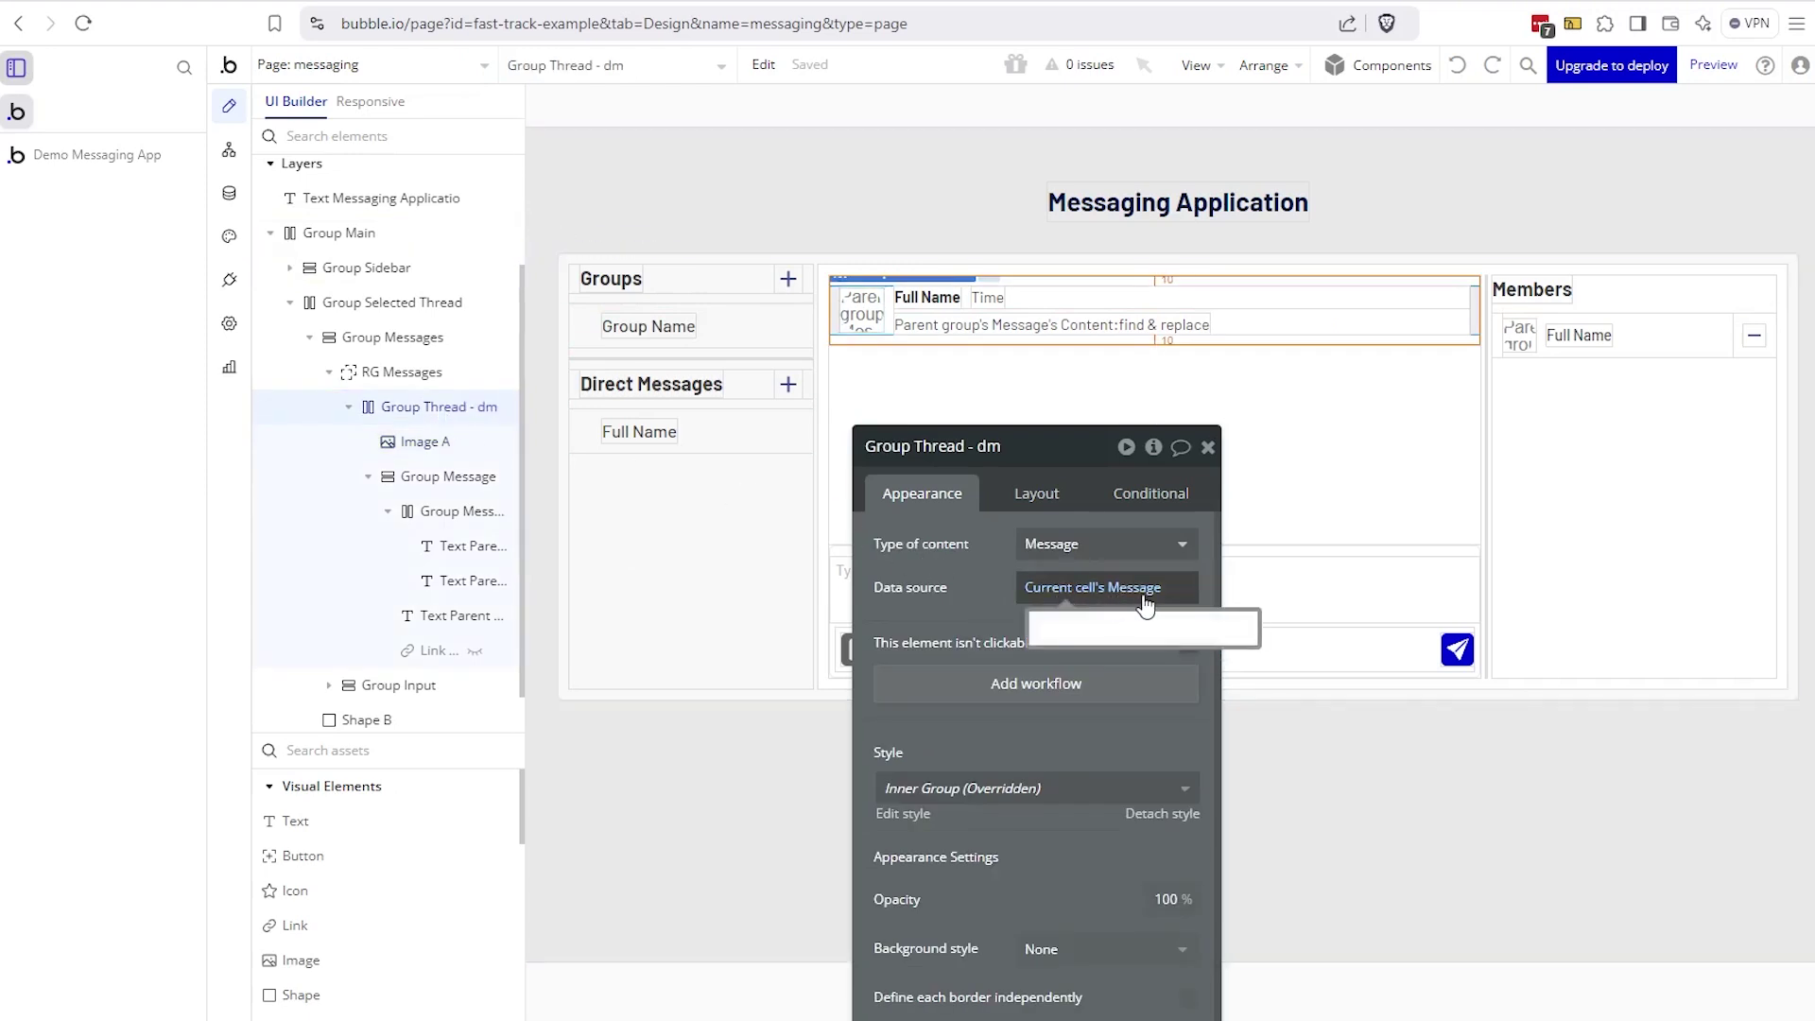
click(444, 374)
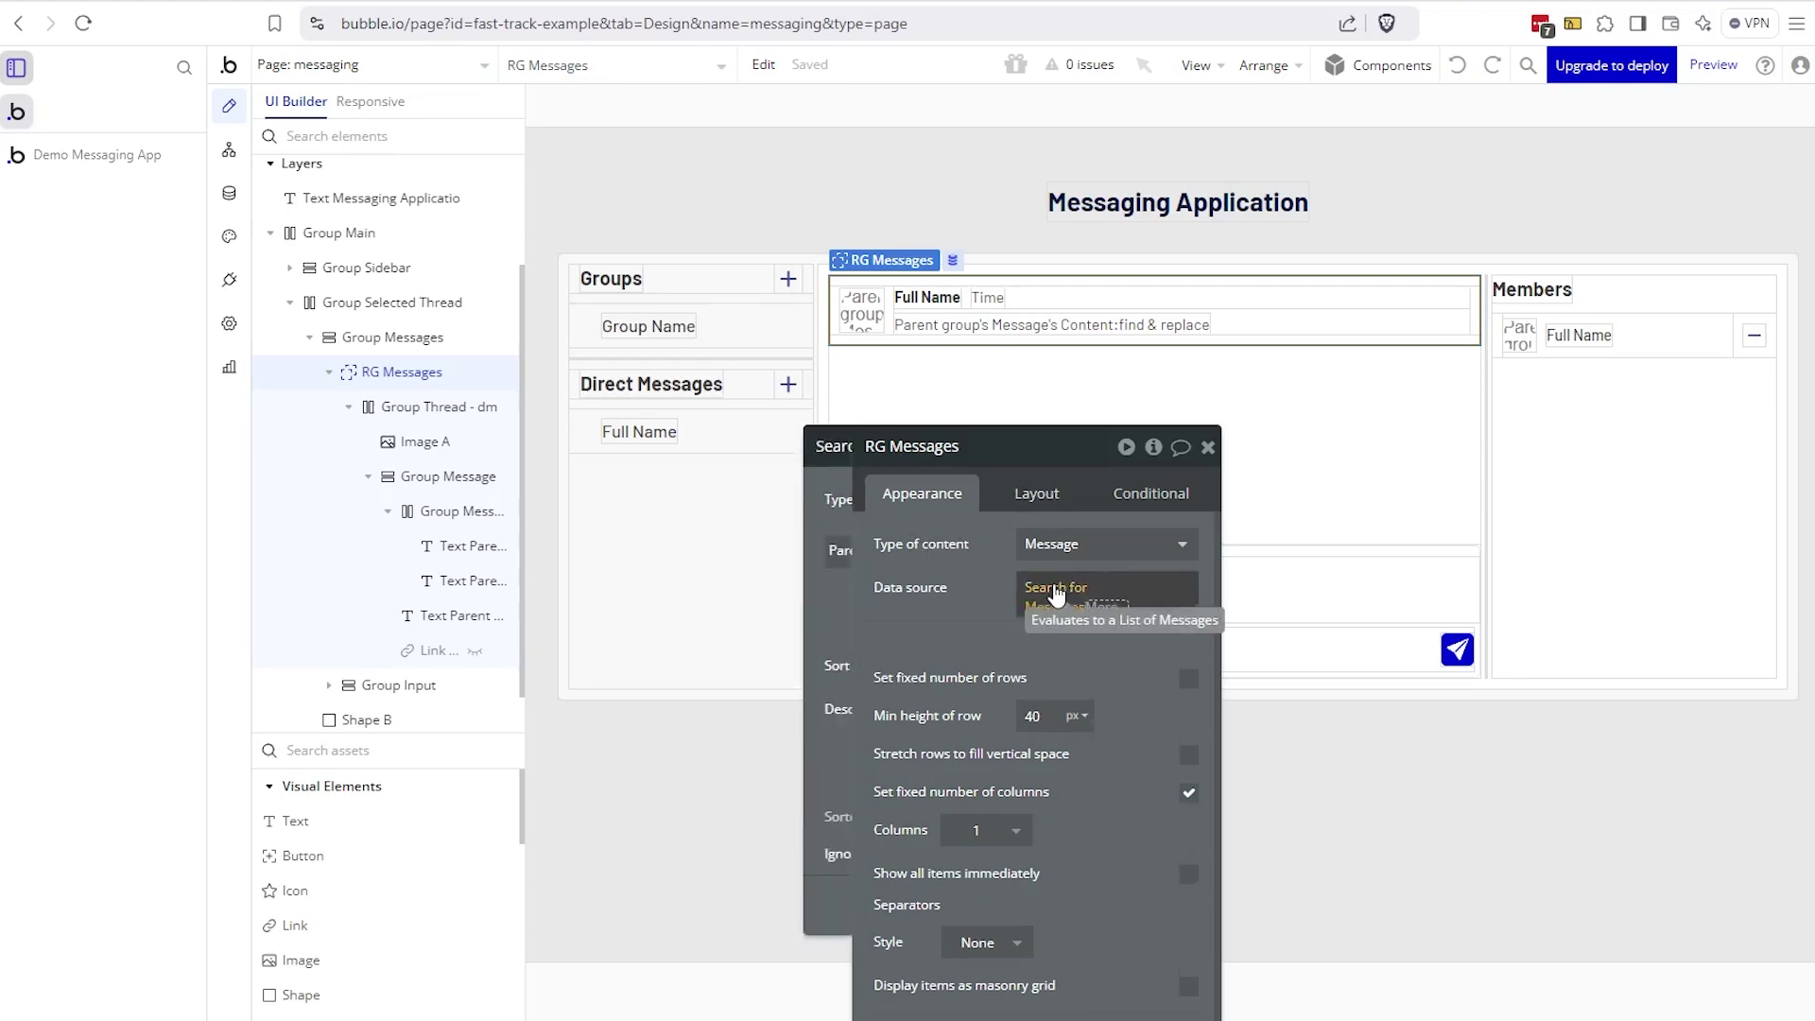
click(1056, 593)
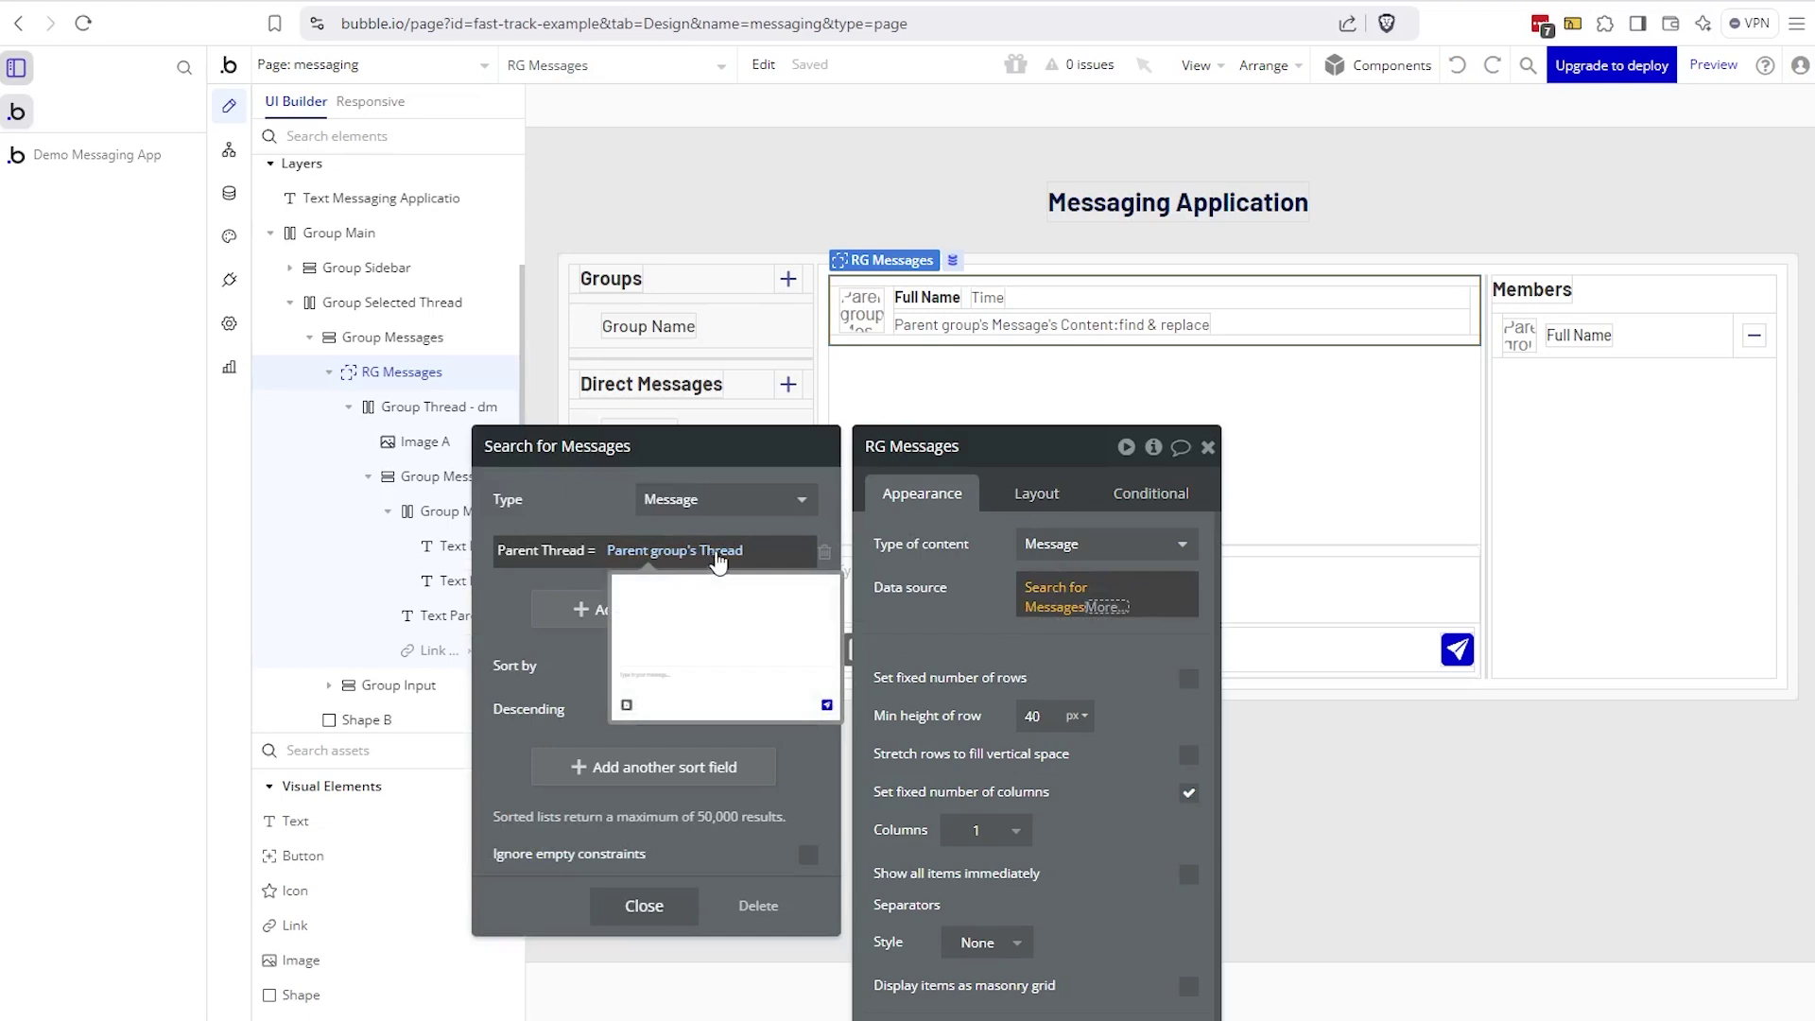
- Examine the dynamic expressions behind the message creator's avatar, the Full Name text and the Time text
click(860, 326)
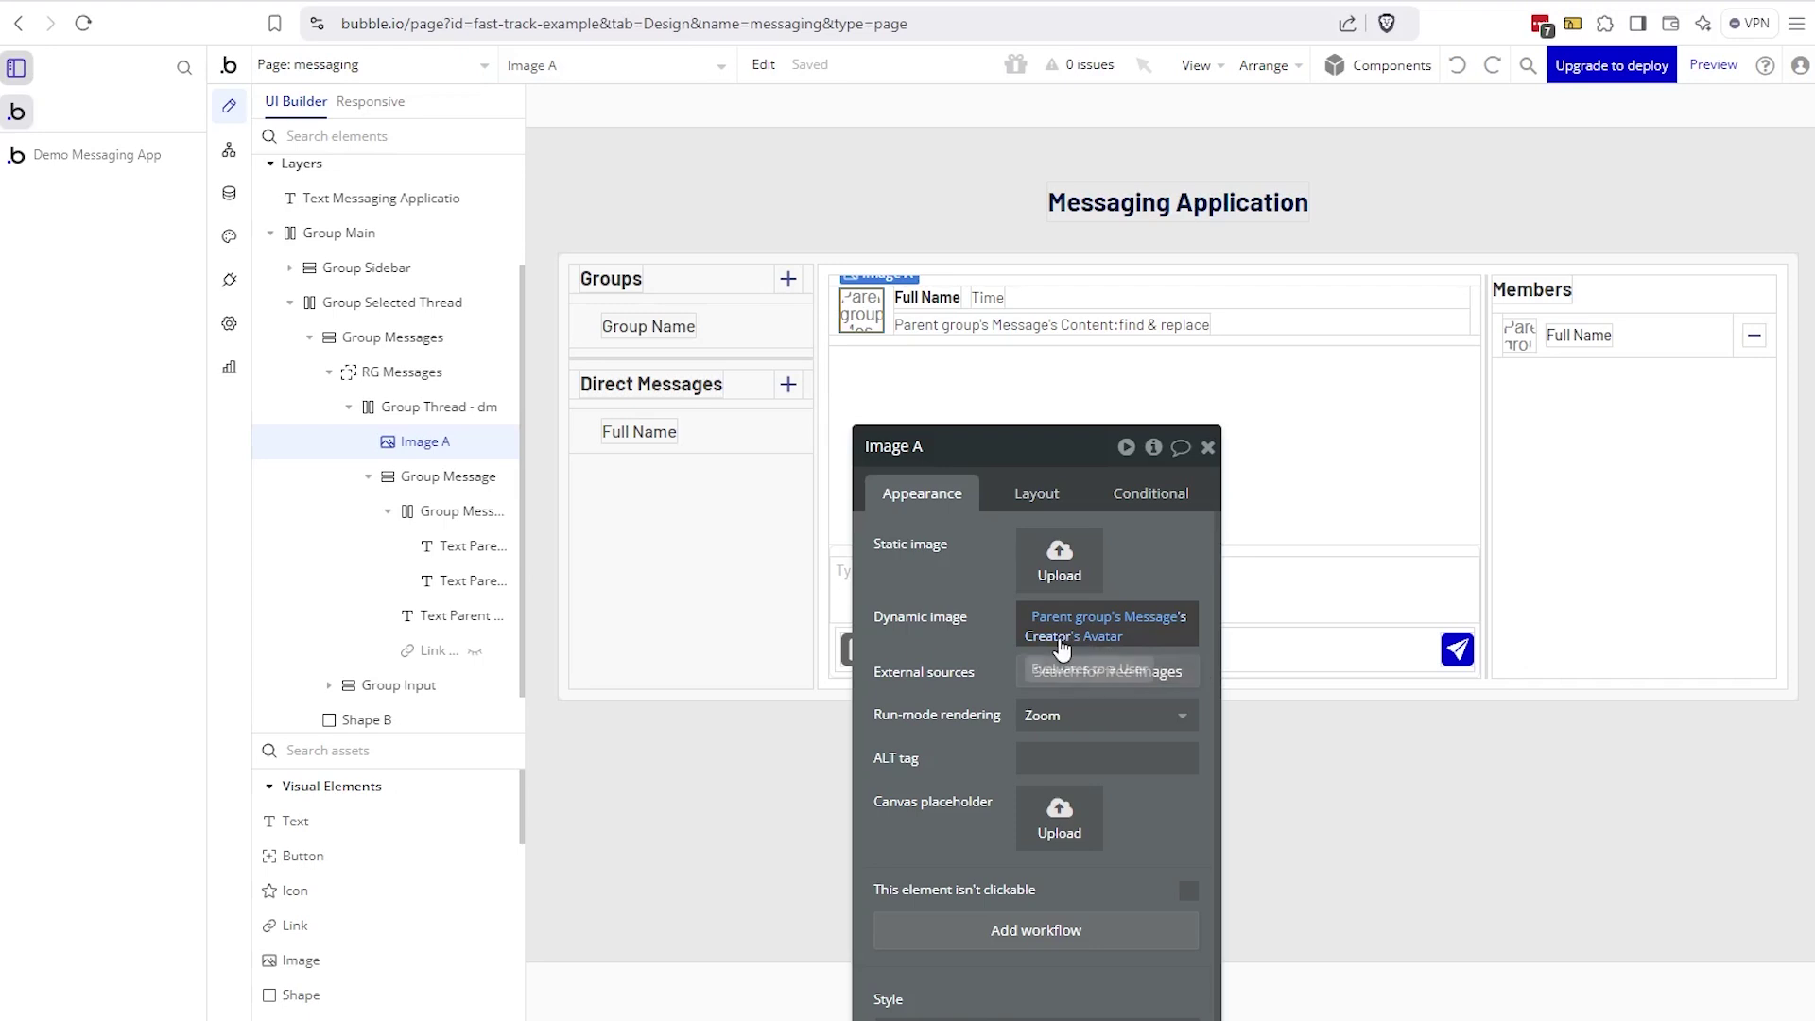
click(944, 301)
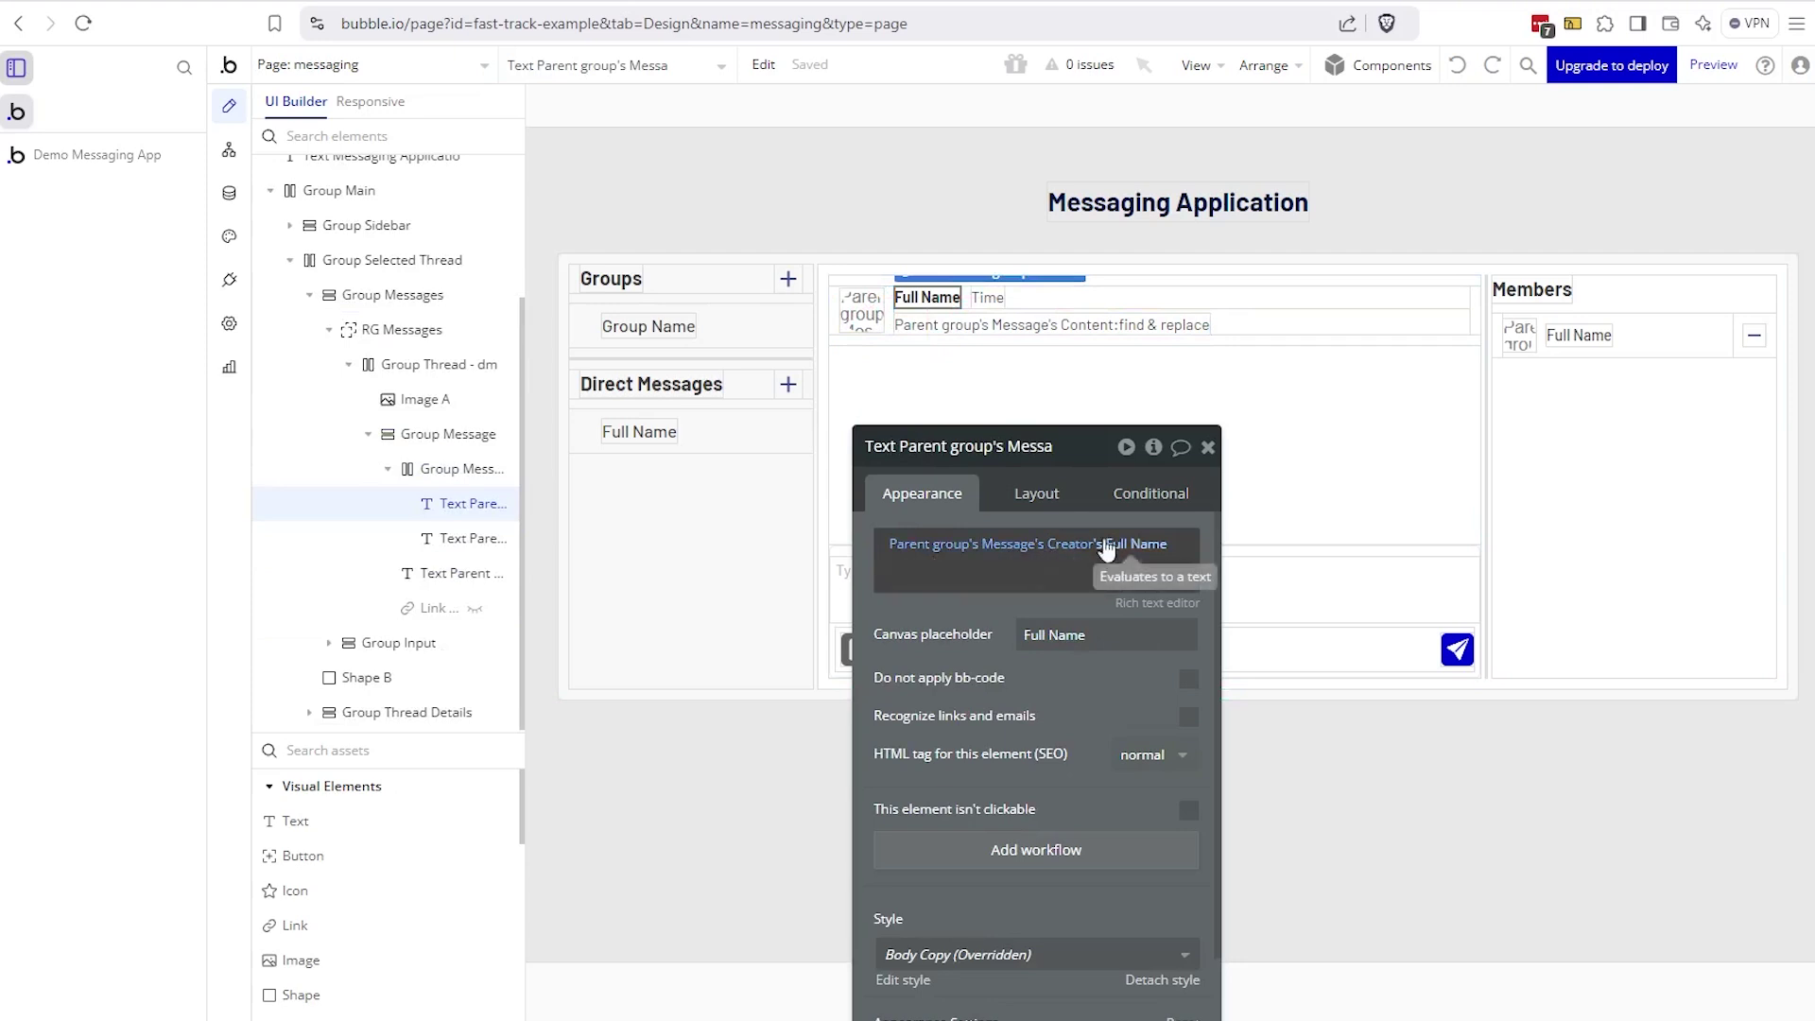
click(988, 297)
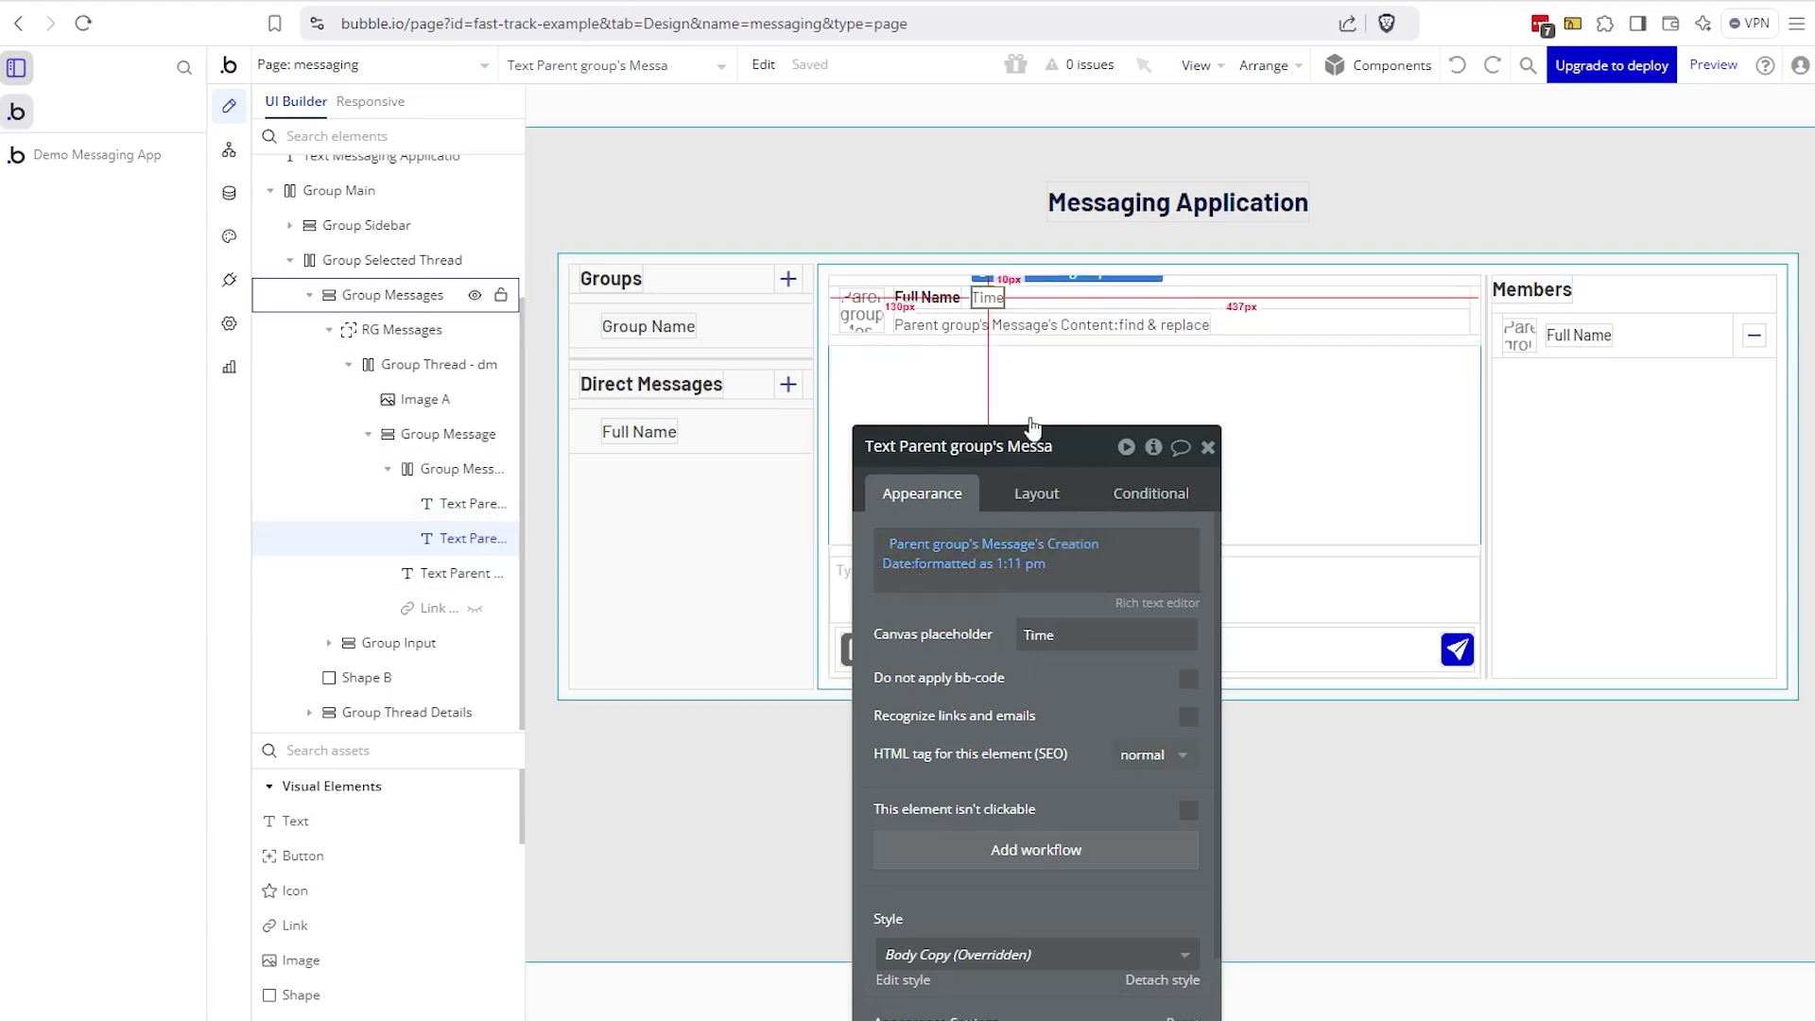
- Open the date formatting of the Time text, browse the available format types and close it
click(1022, 562)
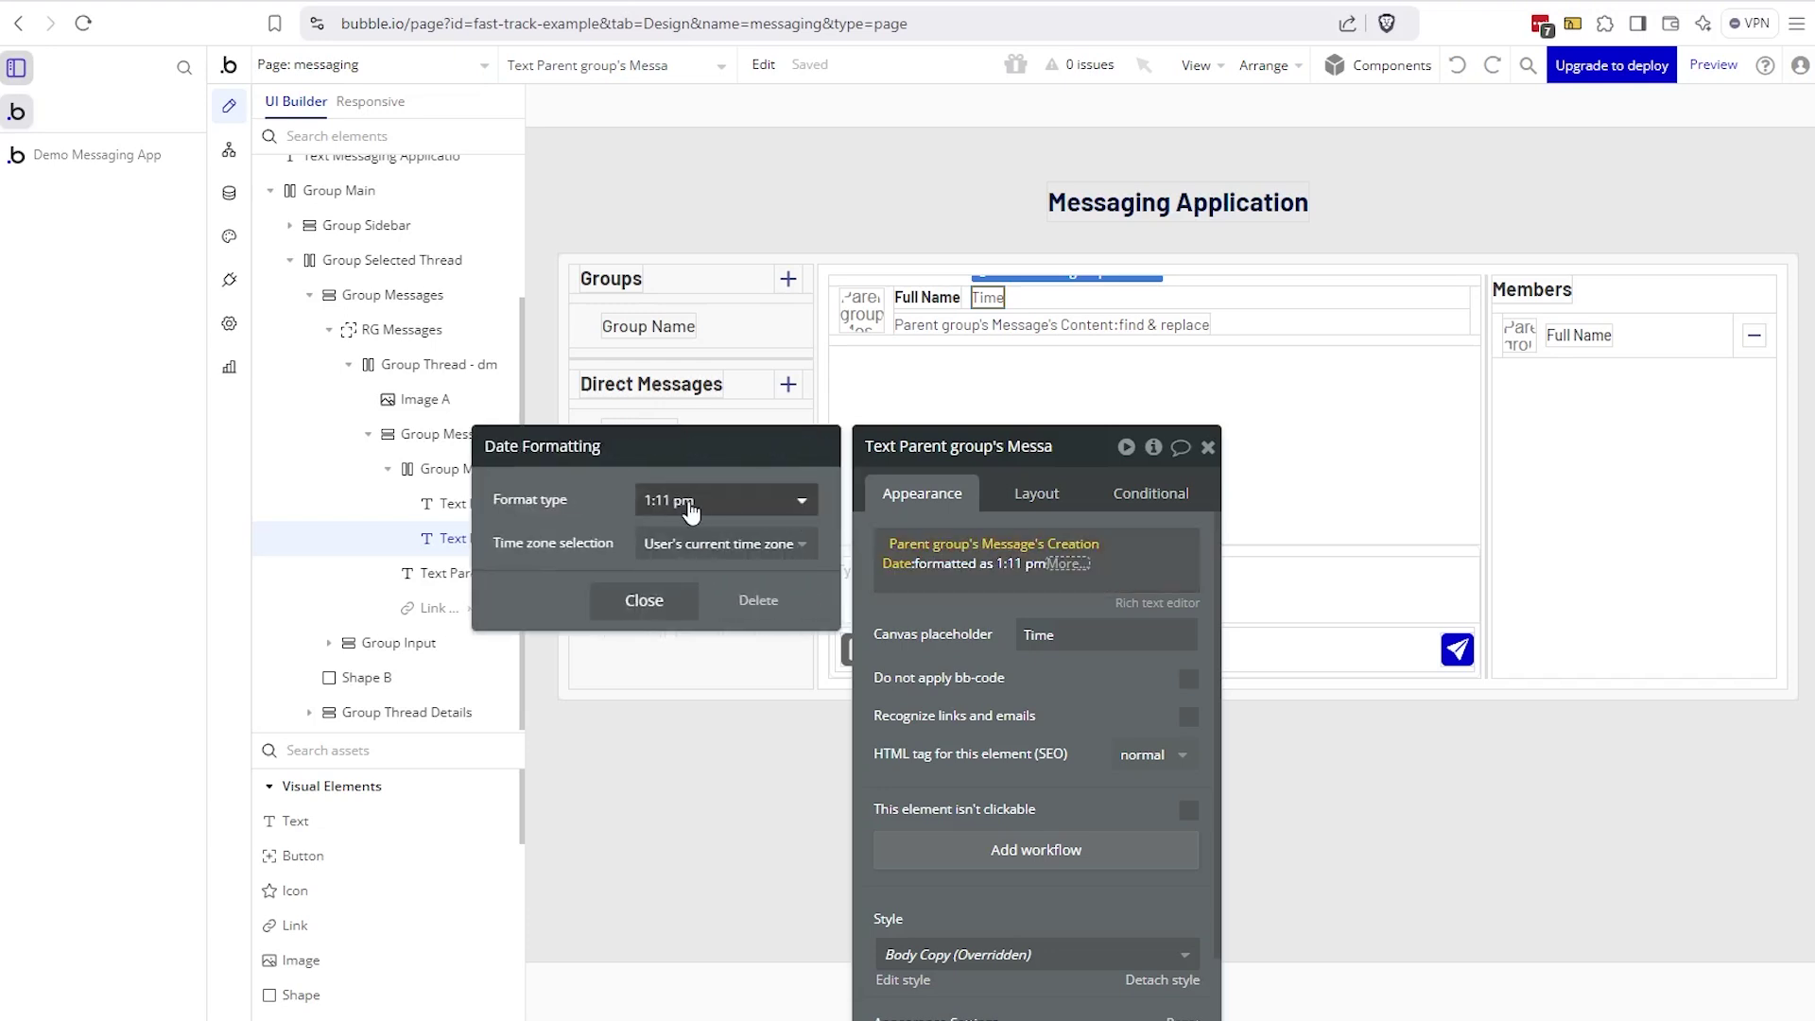
click(699, 515)
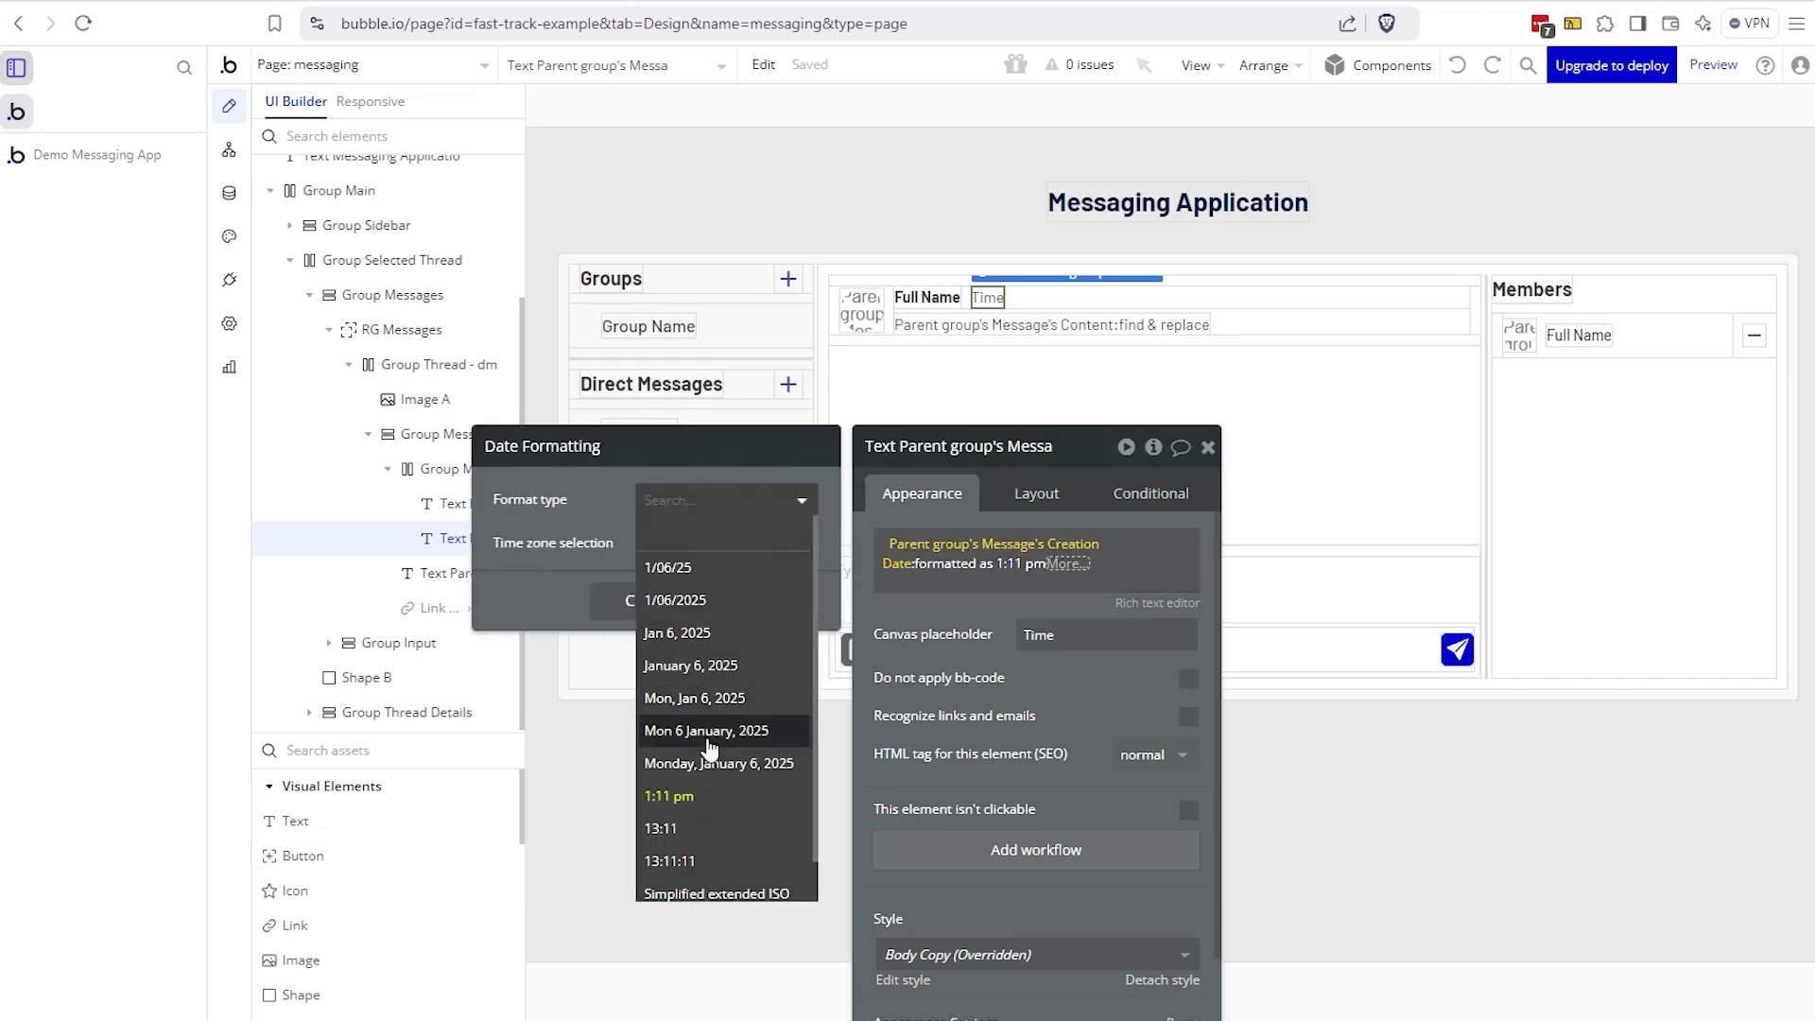
click(638, 580)
click(643, 598)
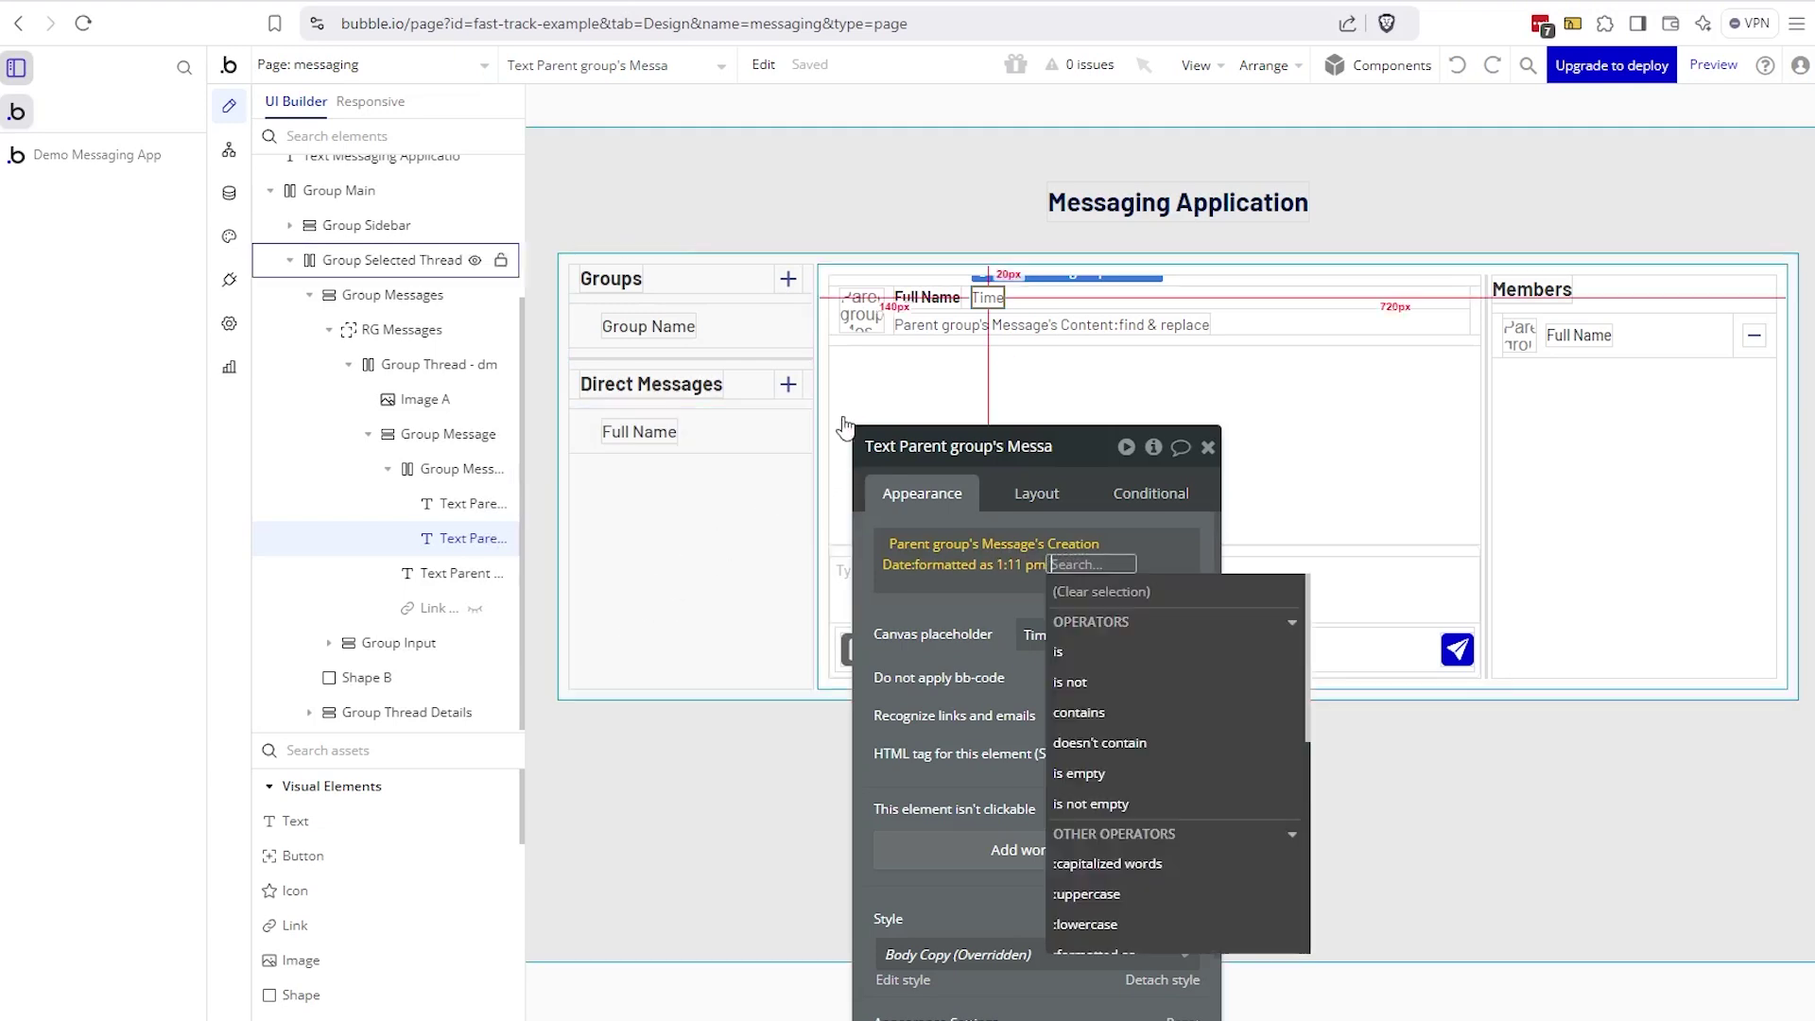
- Examine the message content text's expression and its Find and Replace settings for highlighting mentions of the current user
click(938, 326)
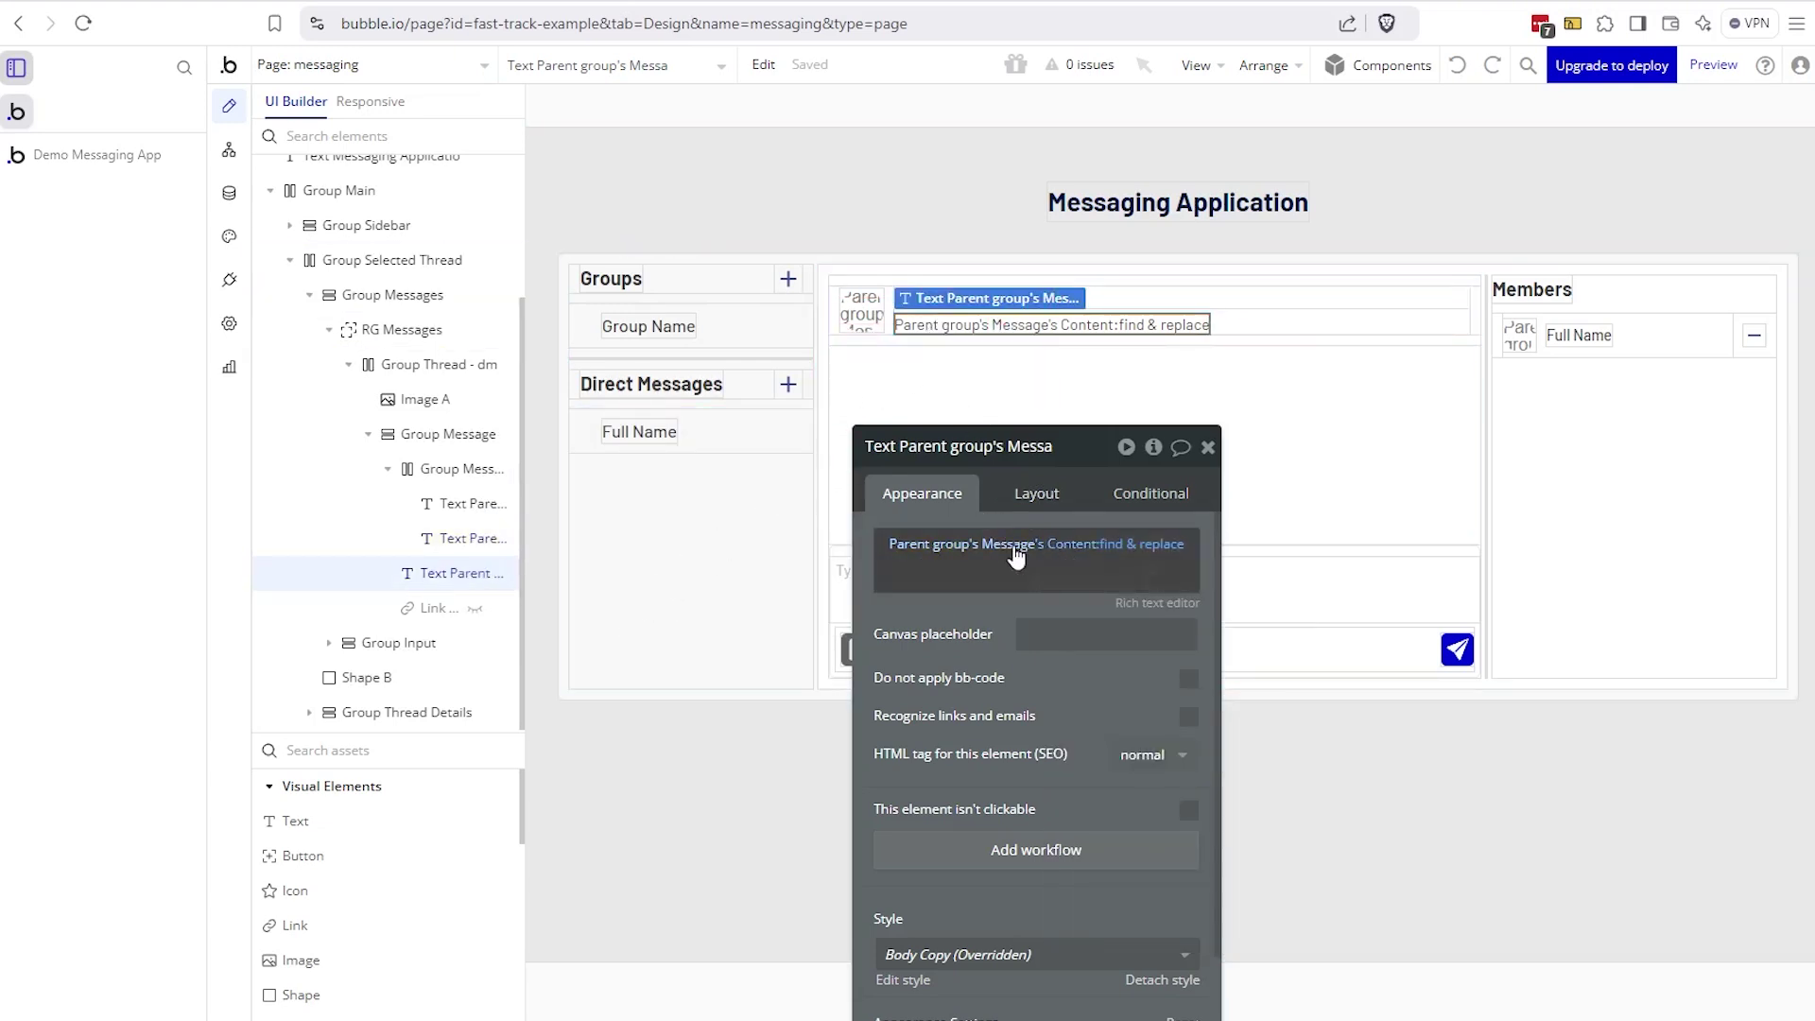
click(1114, 550)
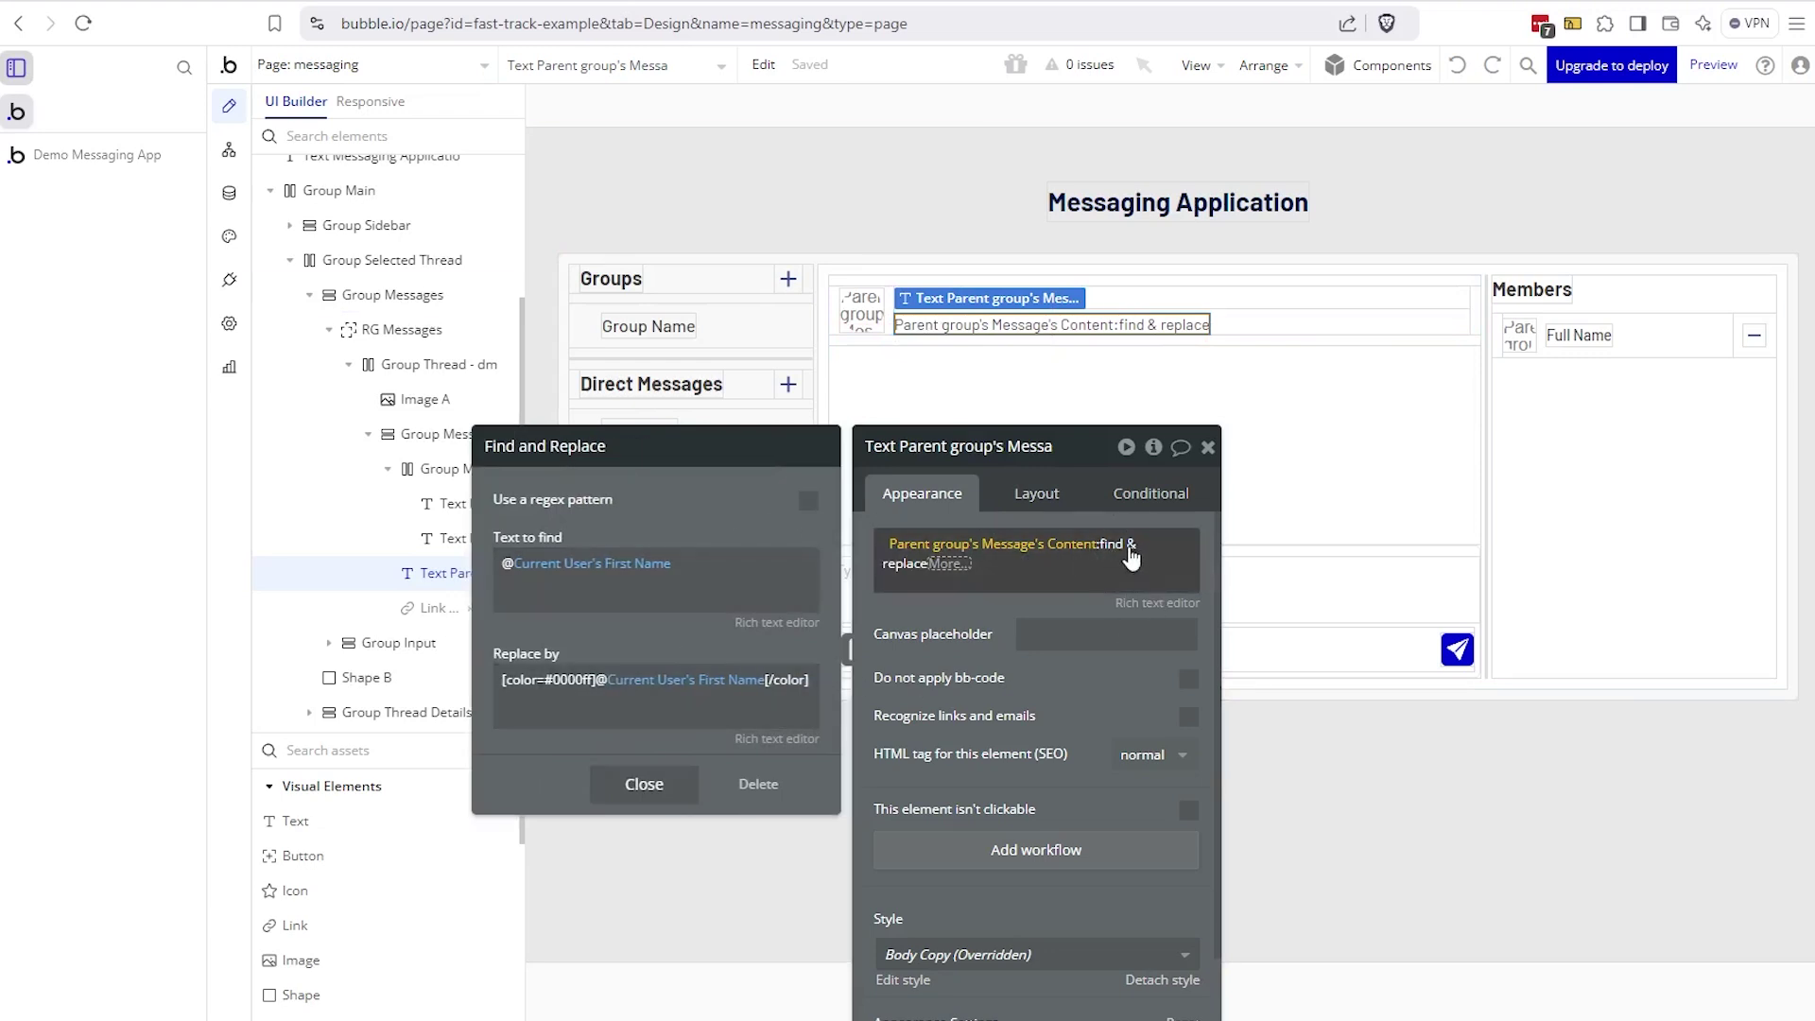
click(1016, 695)
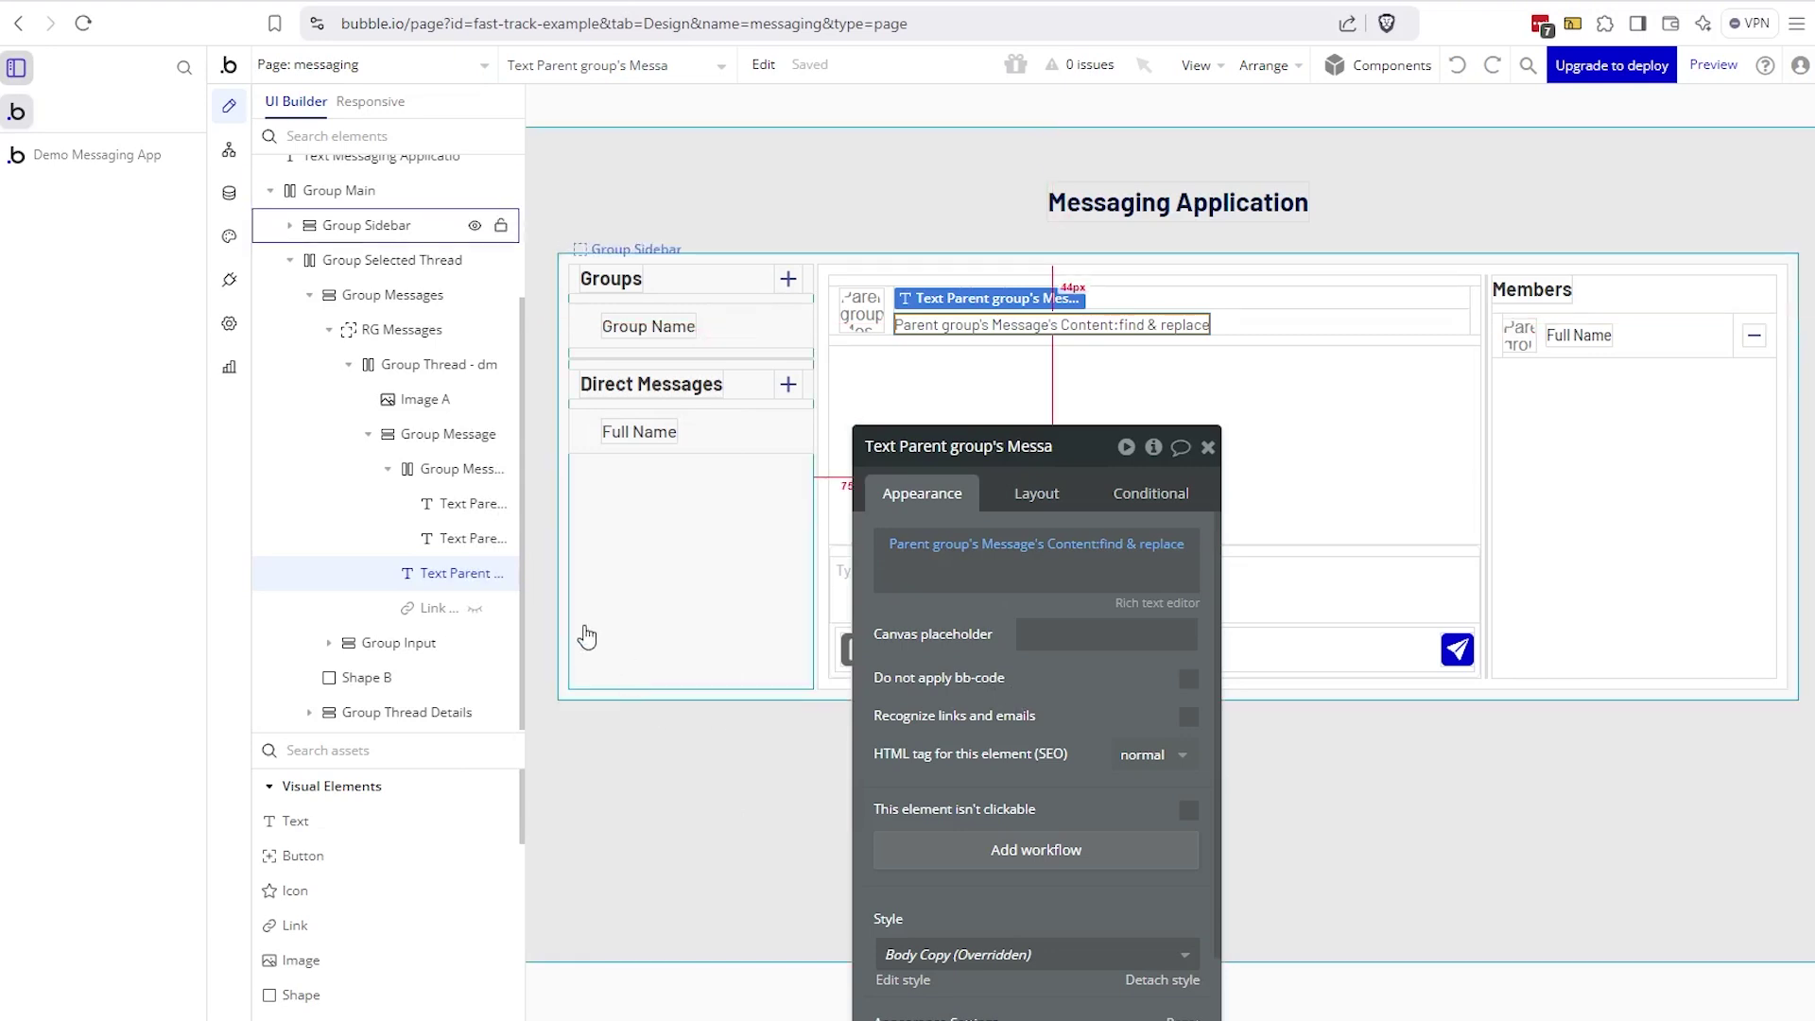
- Widen the elements tree, reveal the hidden file attachment link in the message cell and open its properties
drag(529, 590, 566, 590)
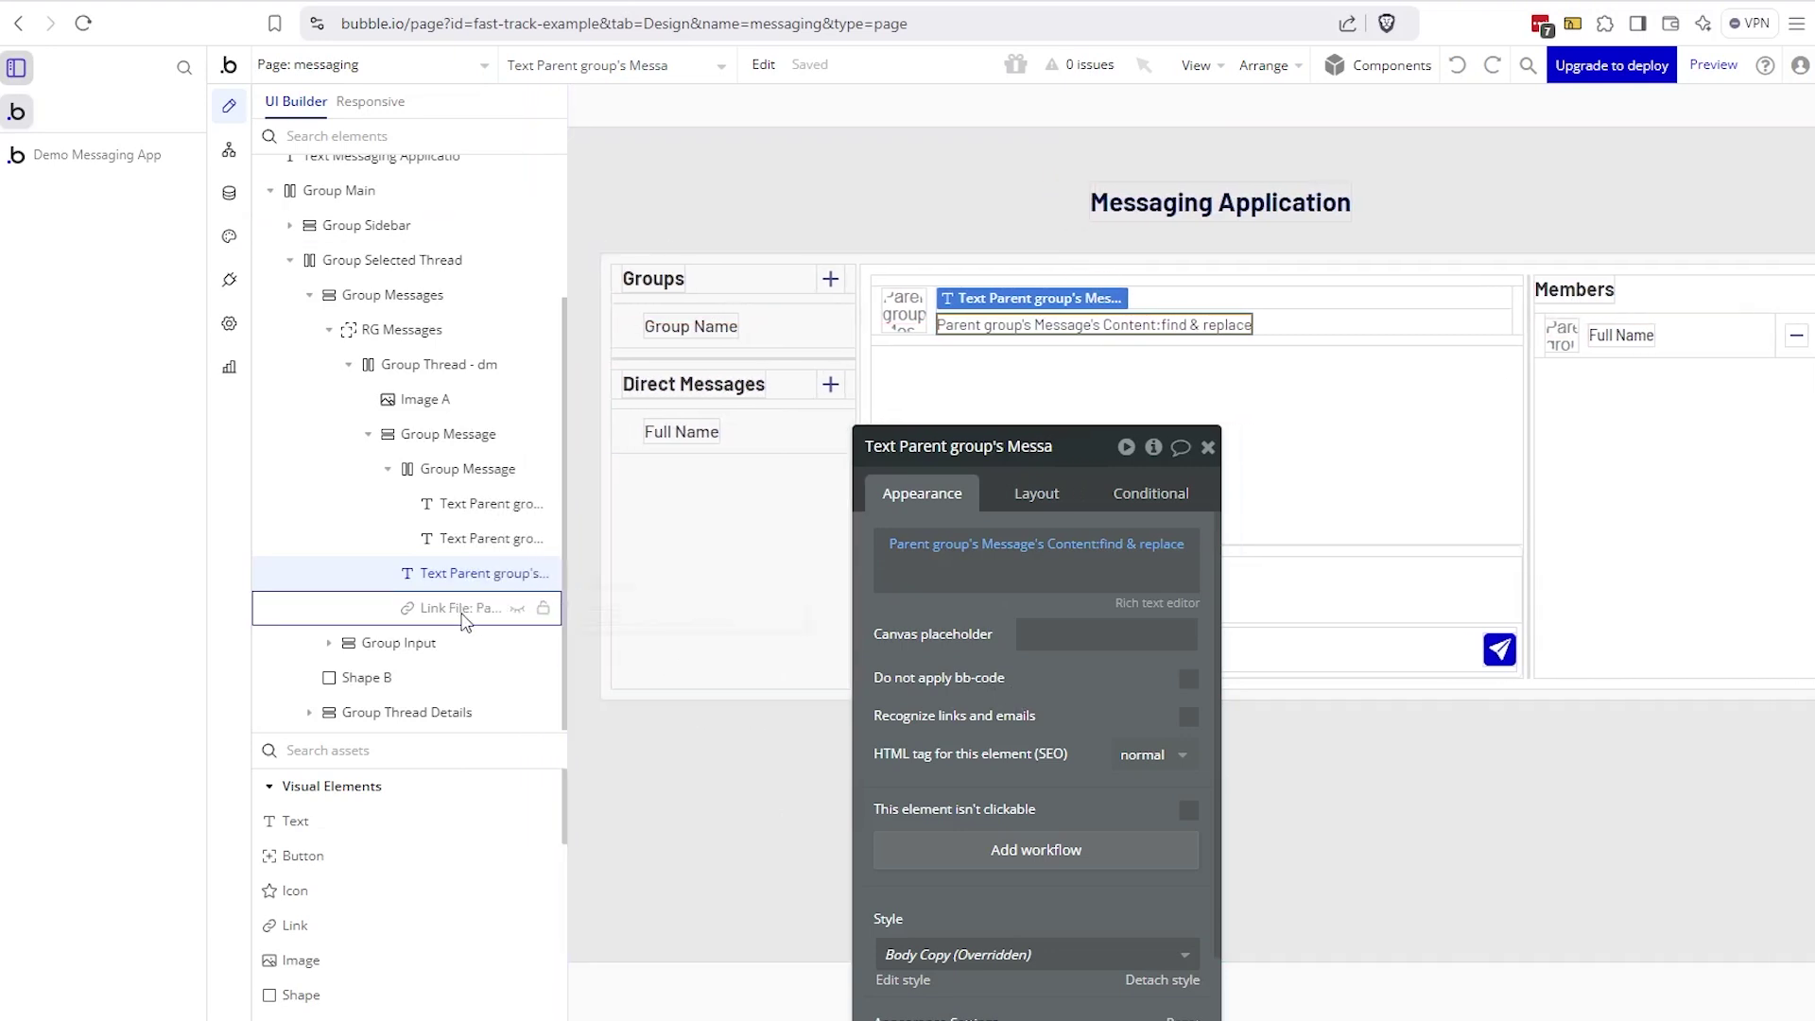
click(517, 613)
right_click(517, 614)
click(970, 613)
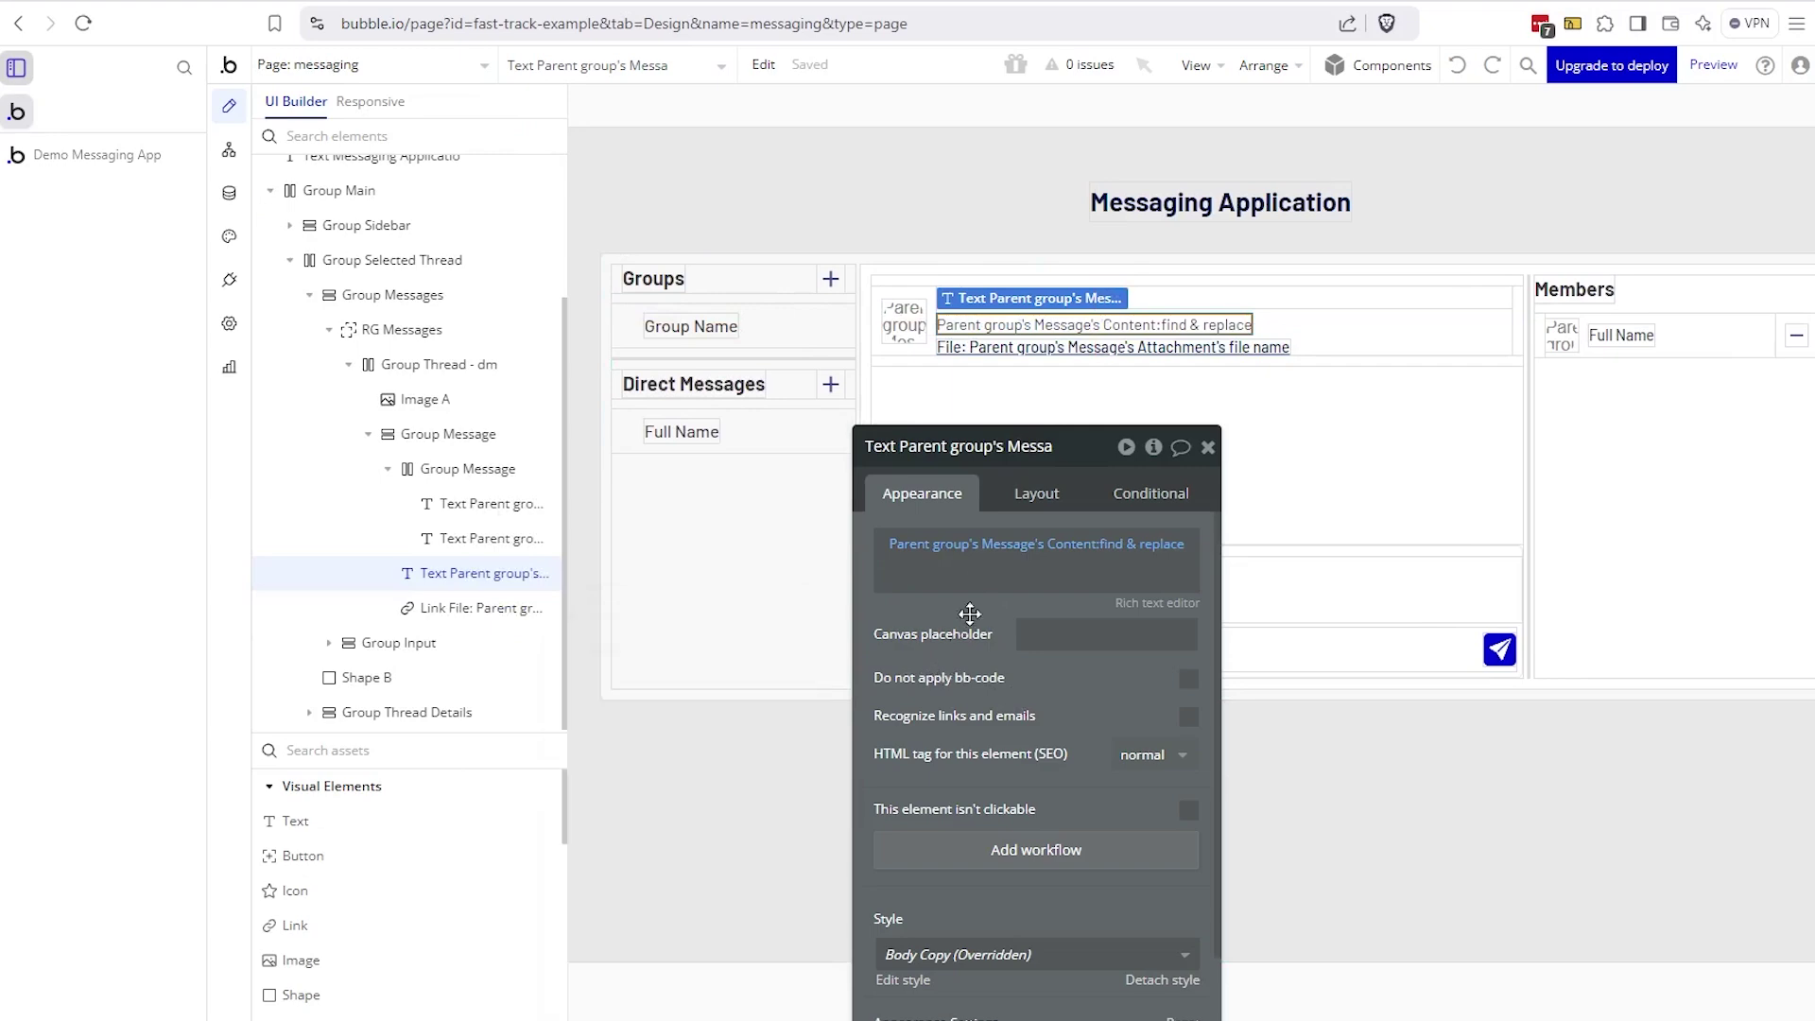
click(995, 350)
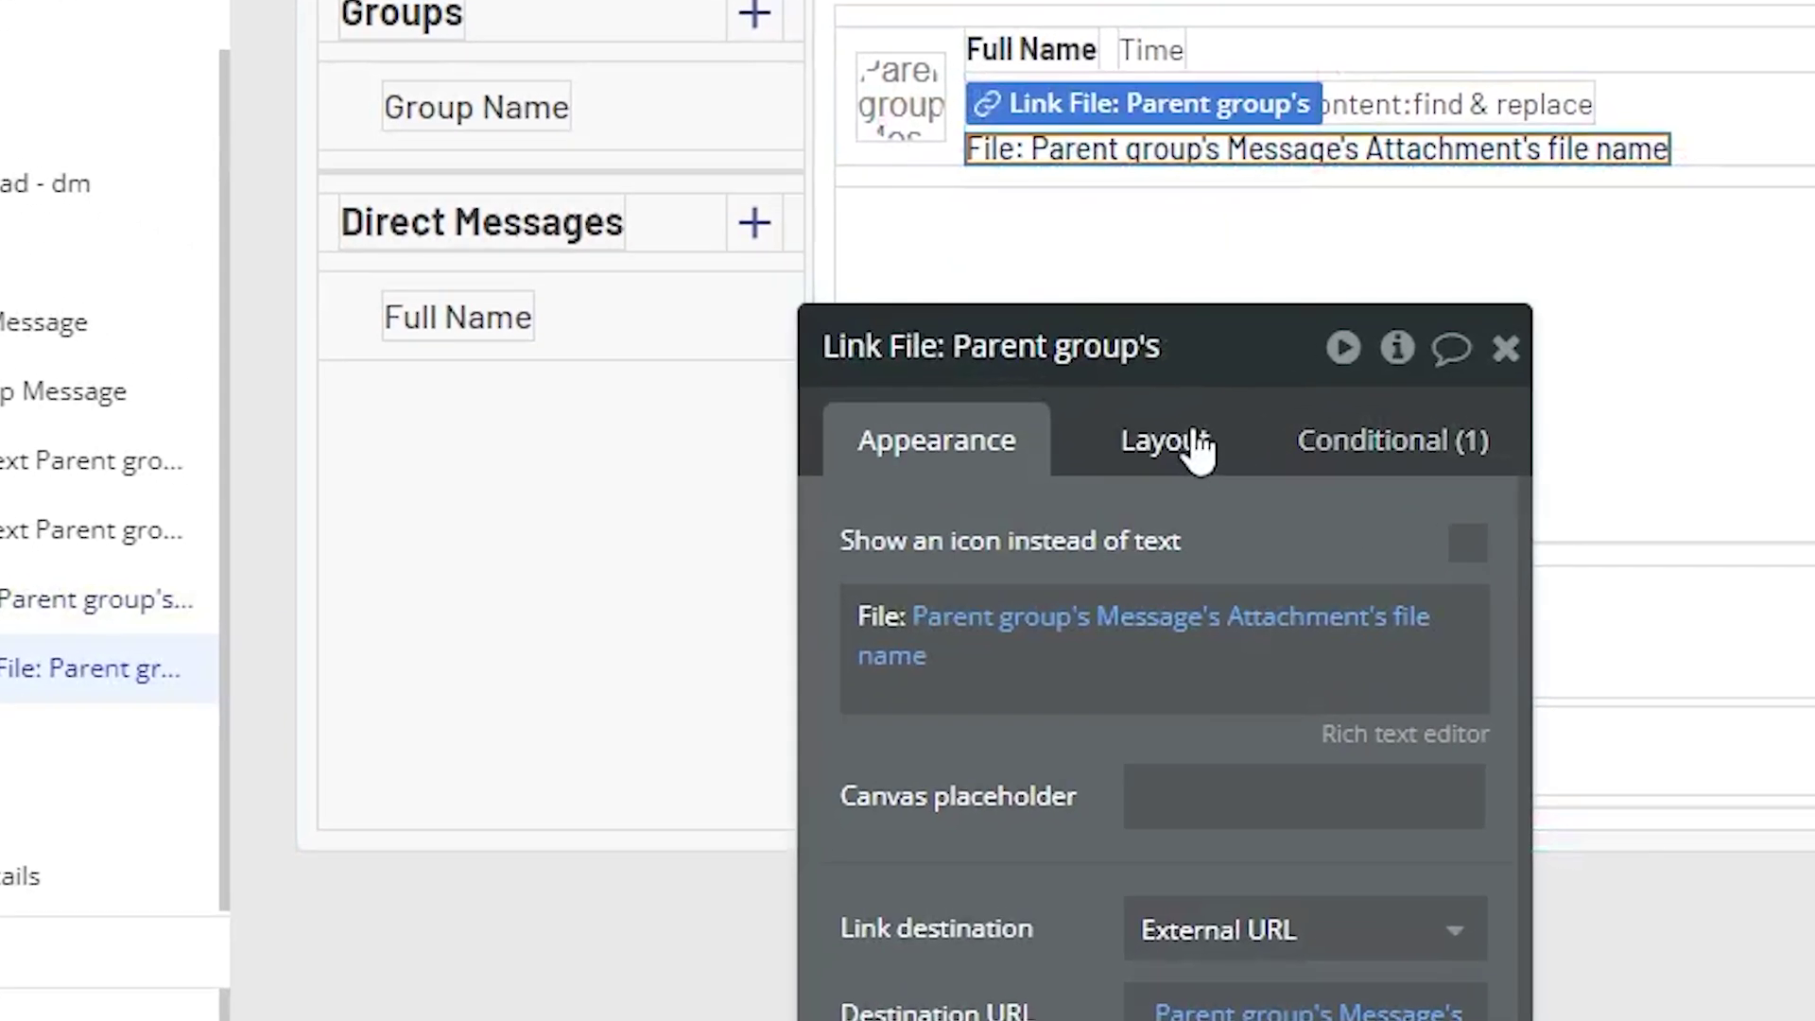
- Examine the attachment link's page-load visibility, collapse setting and the condition that makes it visible
click(1019, 492)
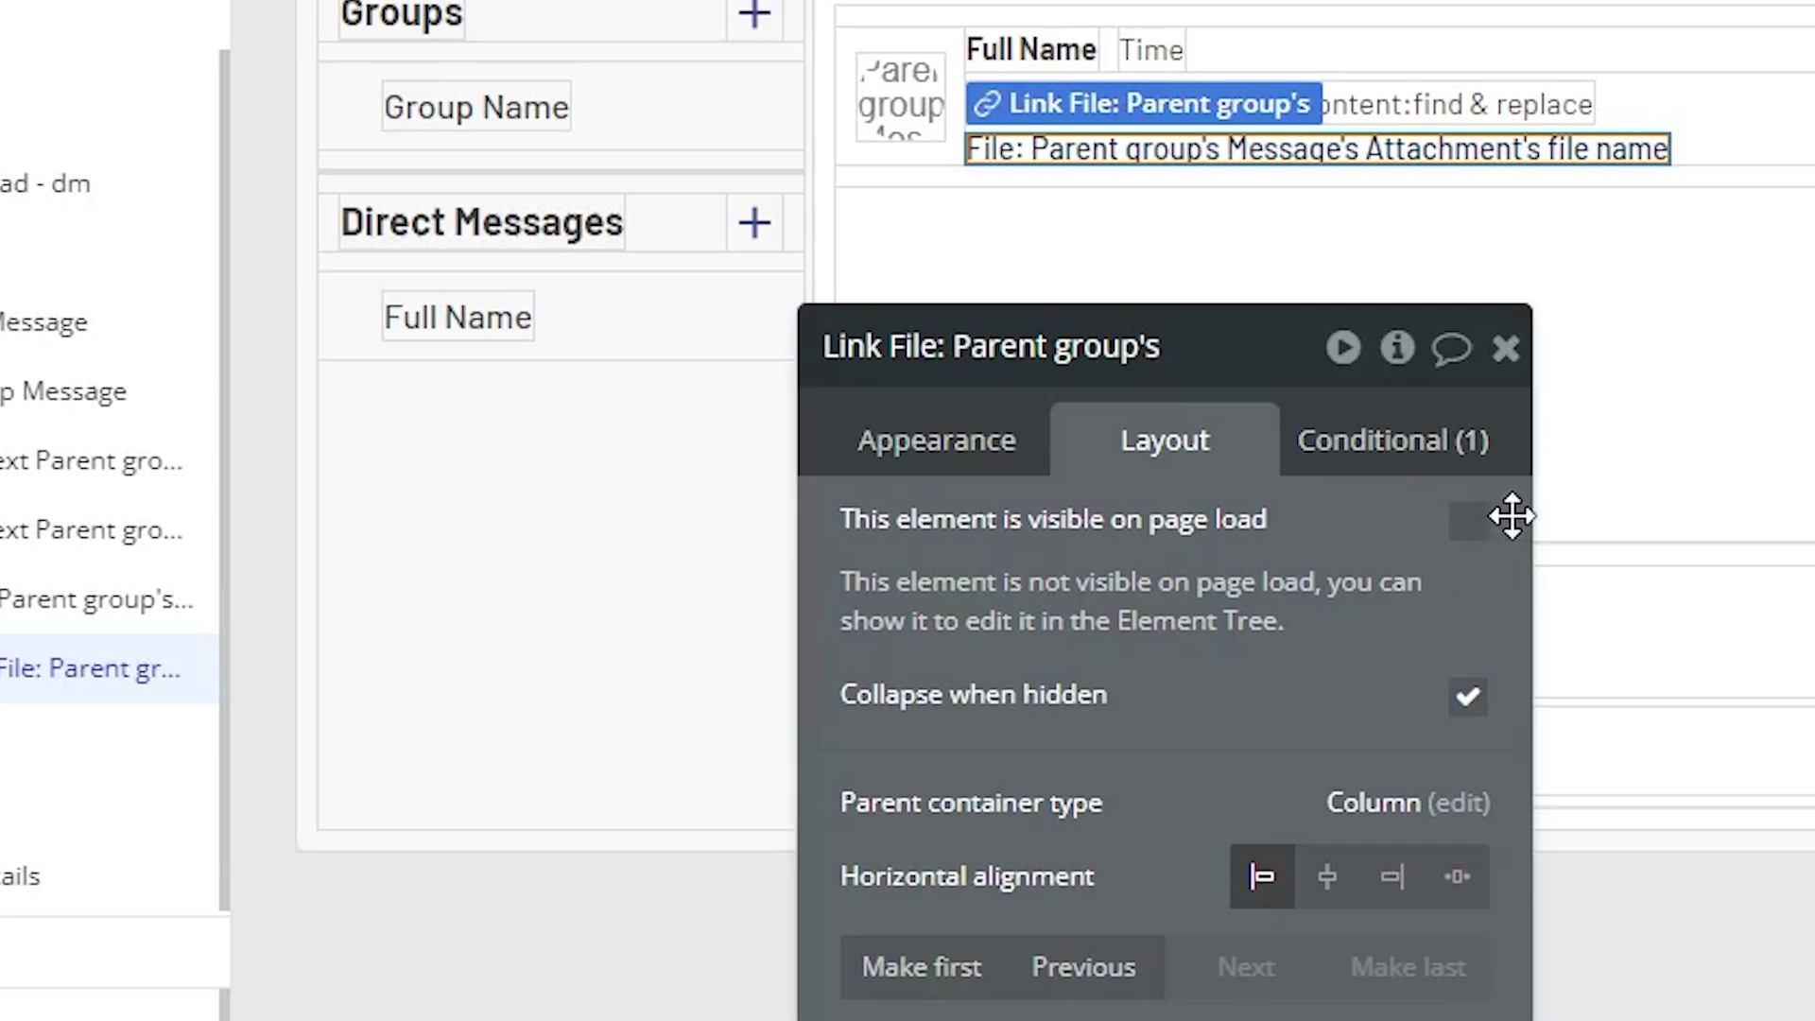
click(1481, 696)
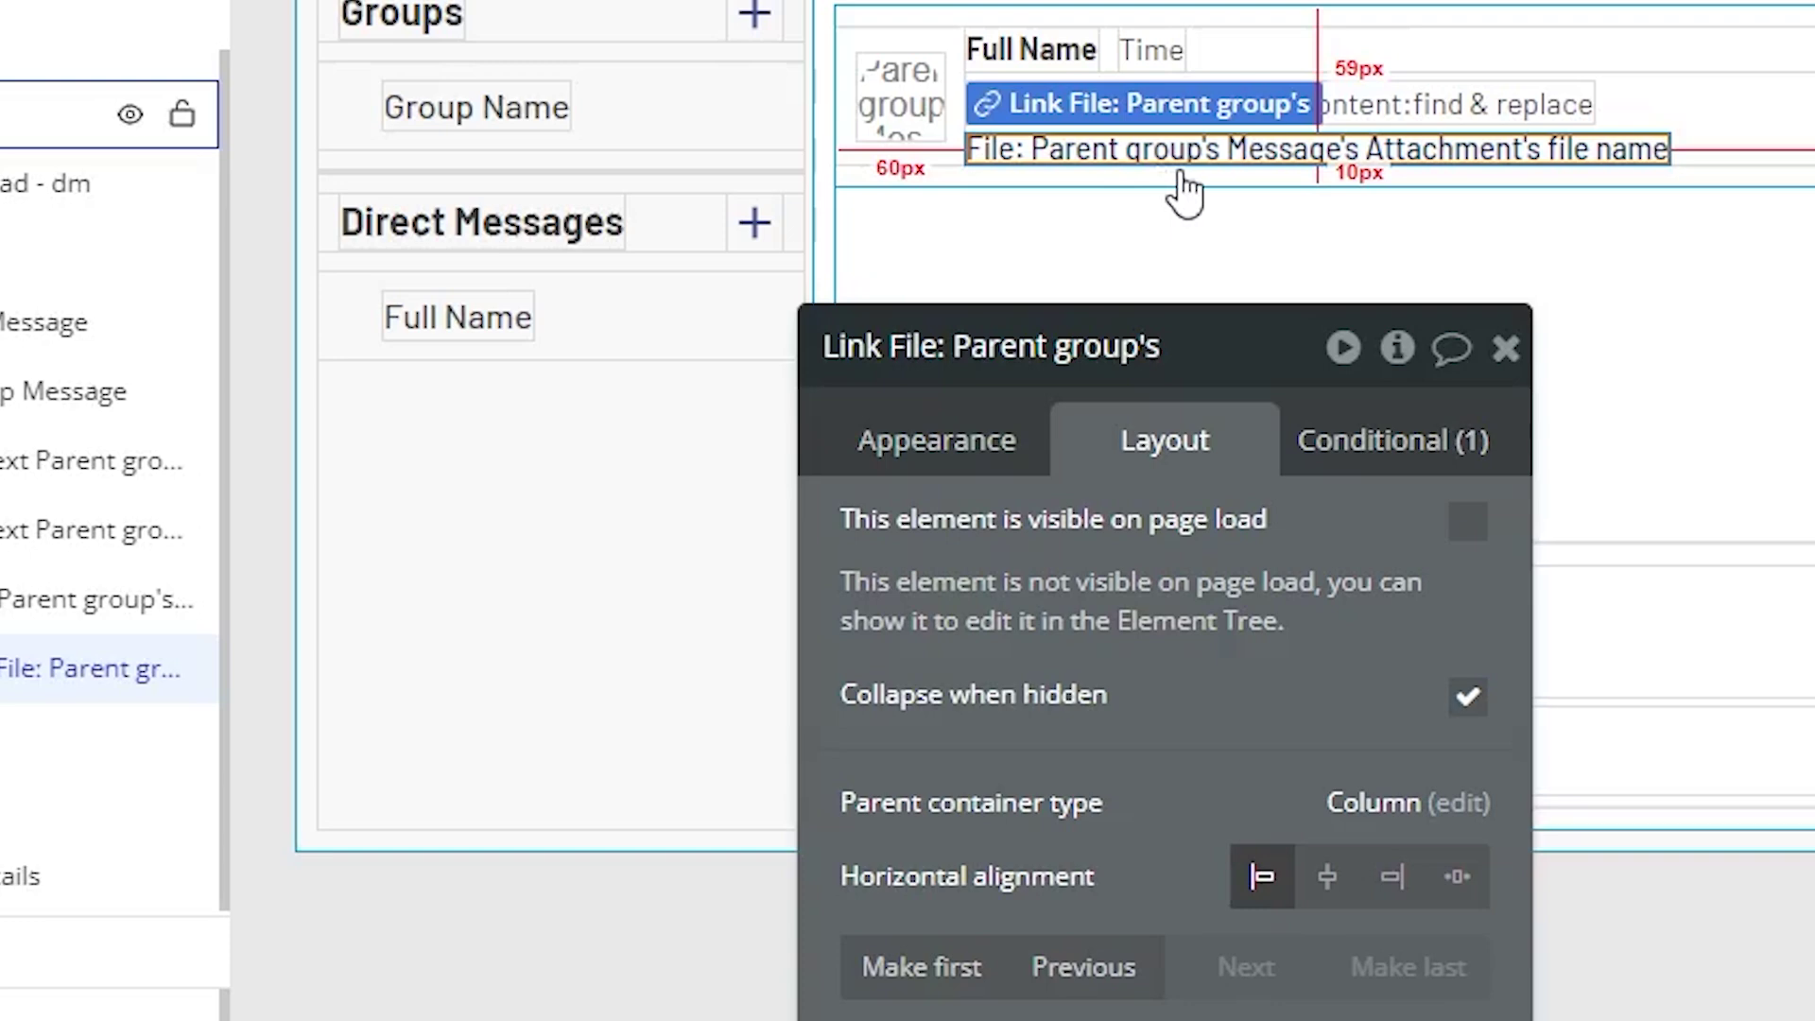
click(1368, 426)
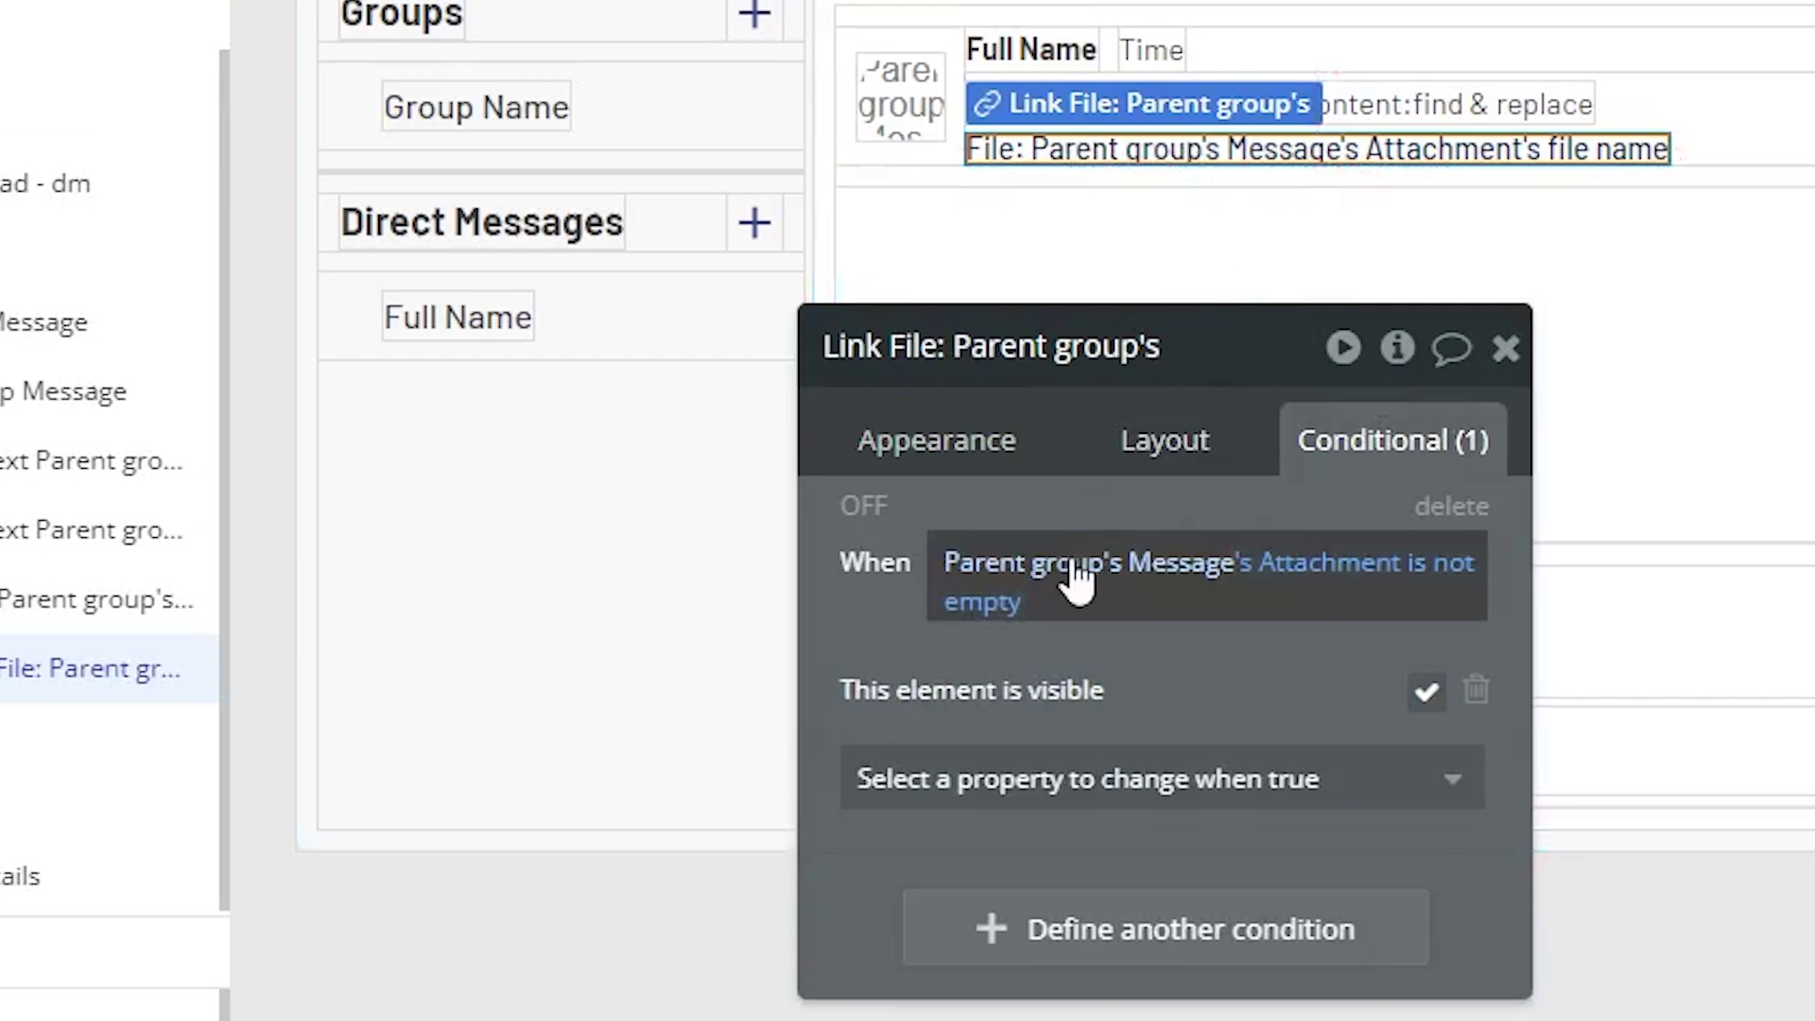
mouse_move(1170, 586)
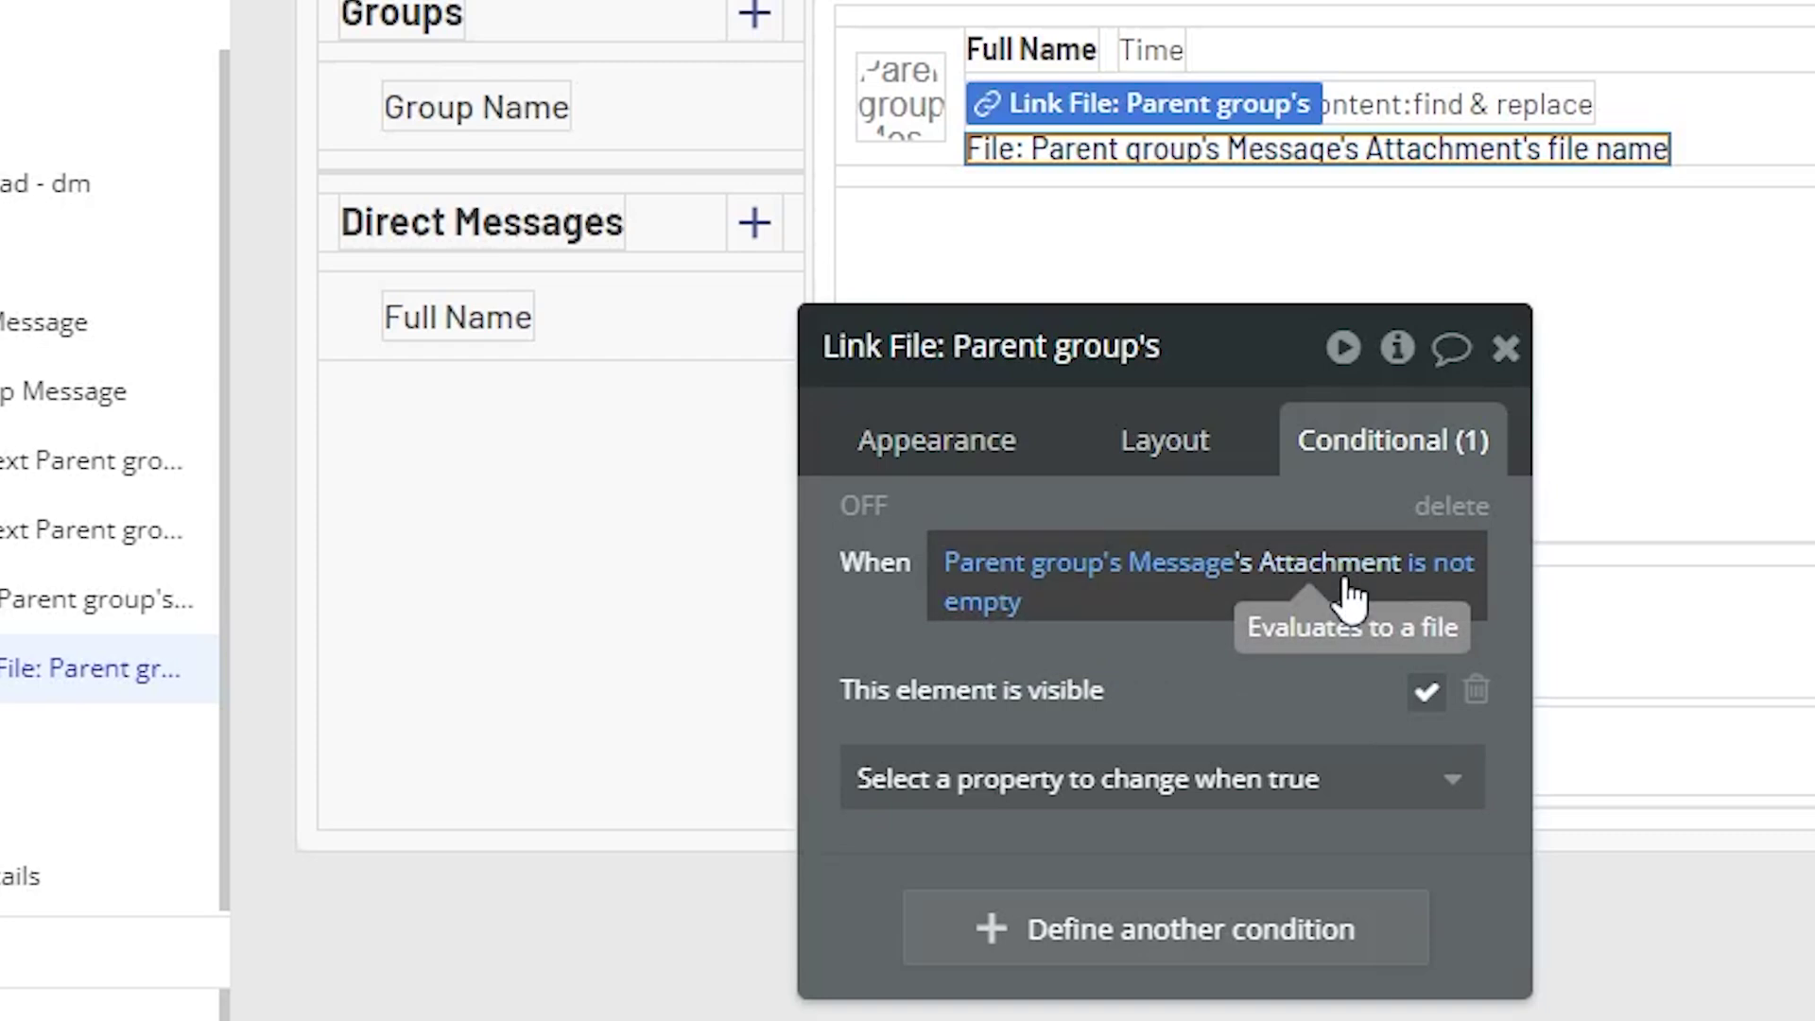
- Examine the attachment link's text expression and the operators available for its file name part
click(1010, 471)
drag(1085, 796, 1023, 776)
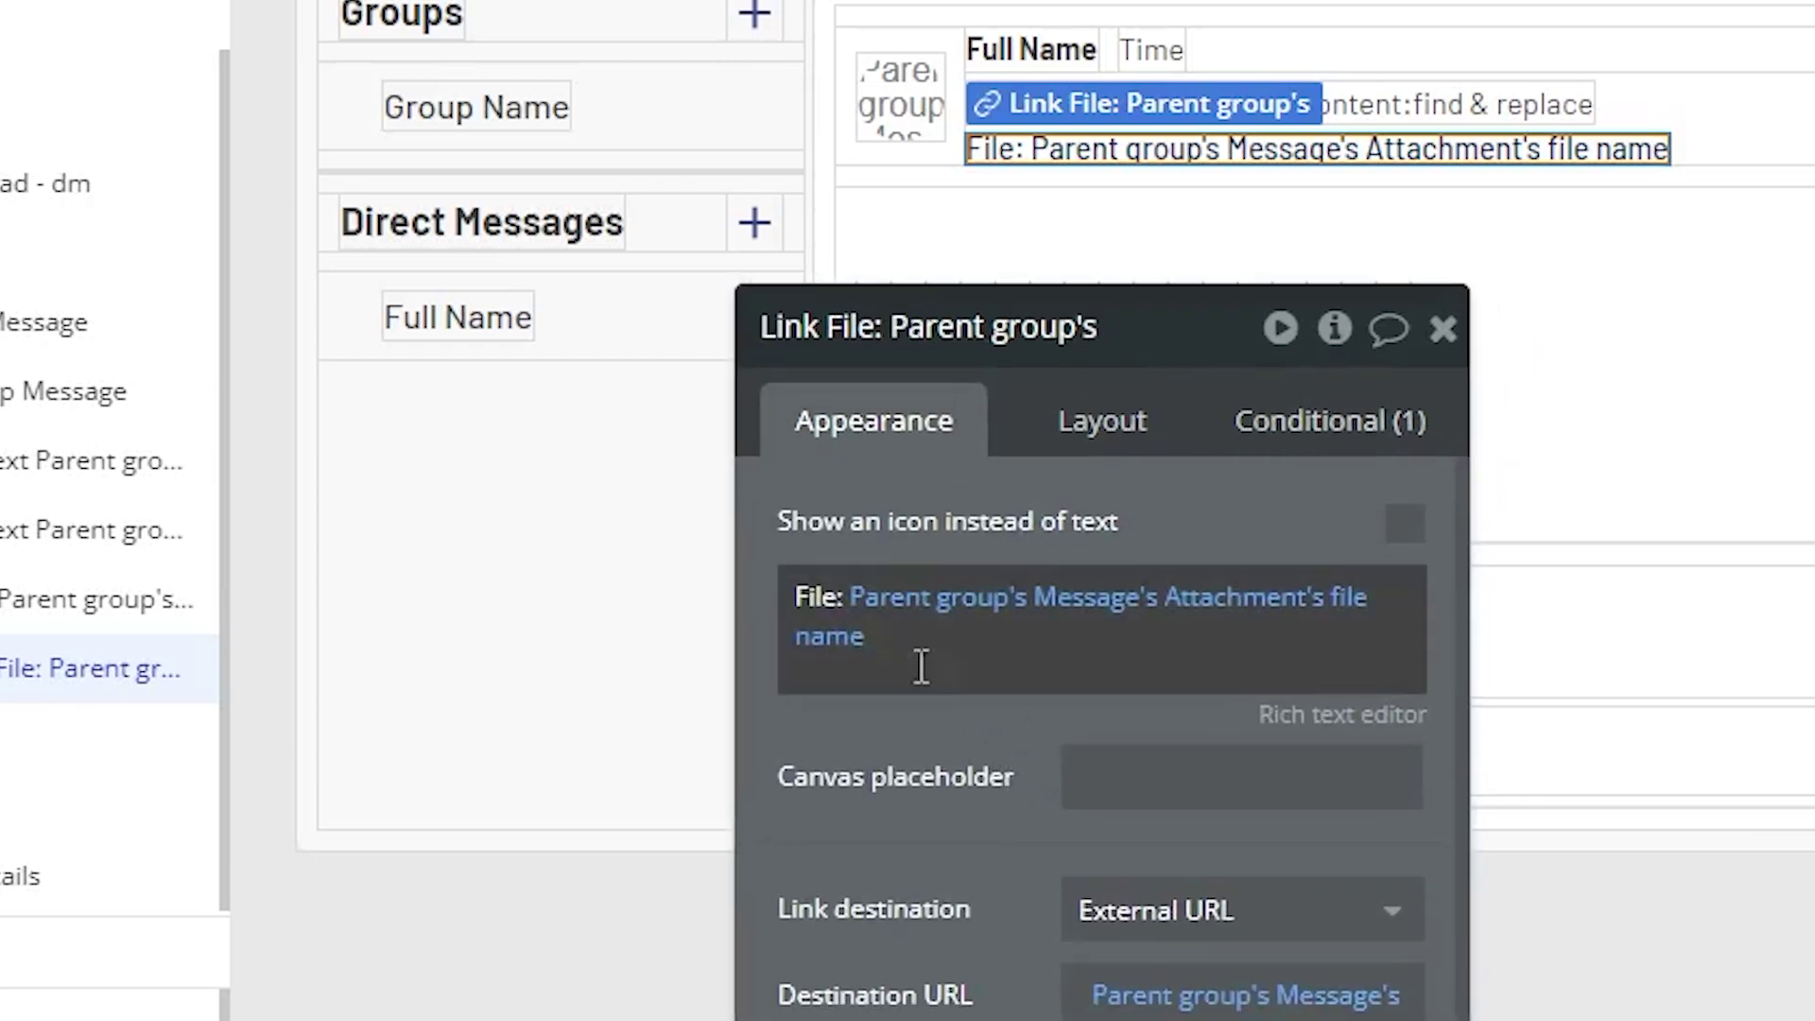
click(831, 590)
click(889, 705)
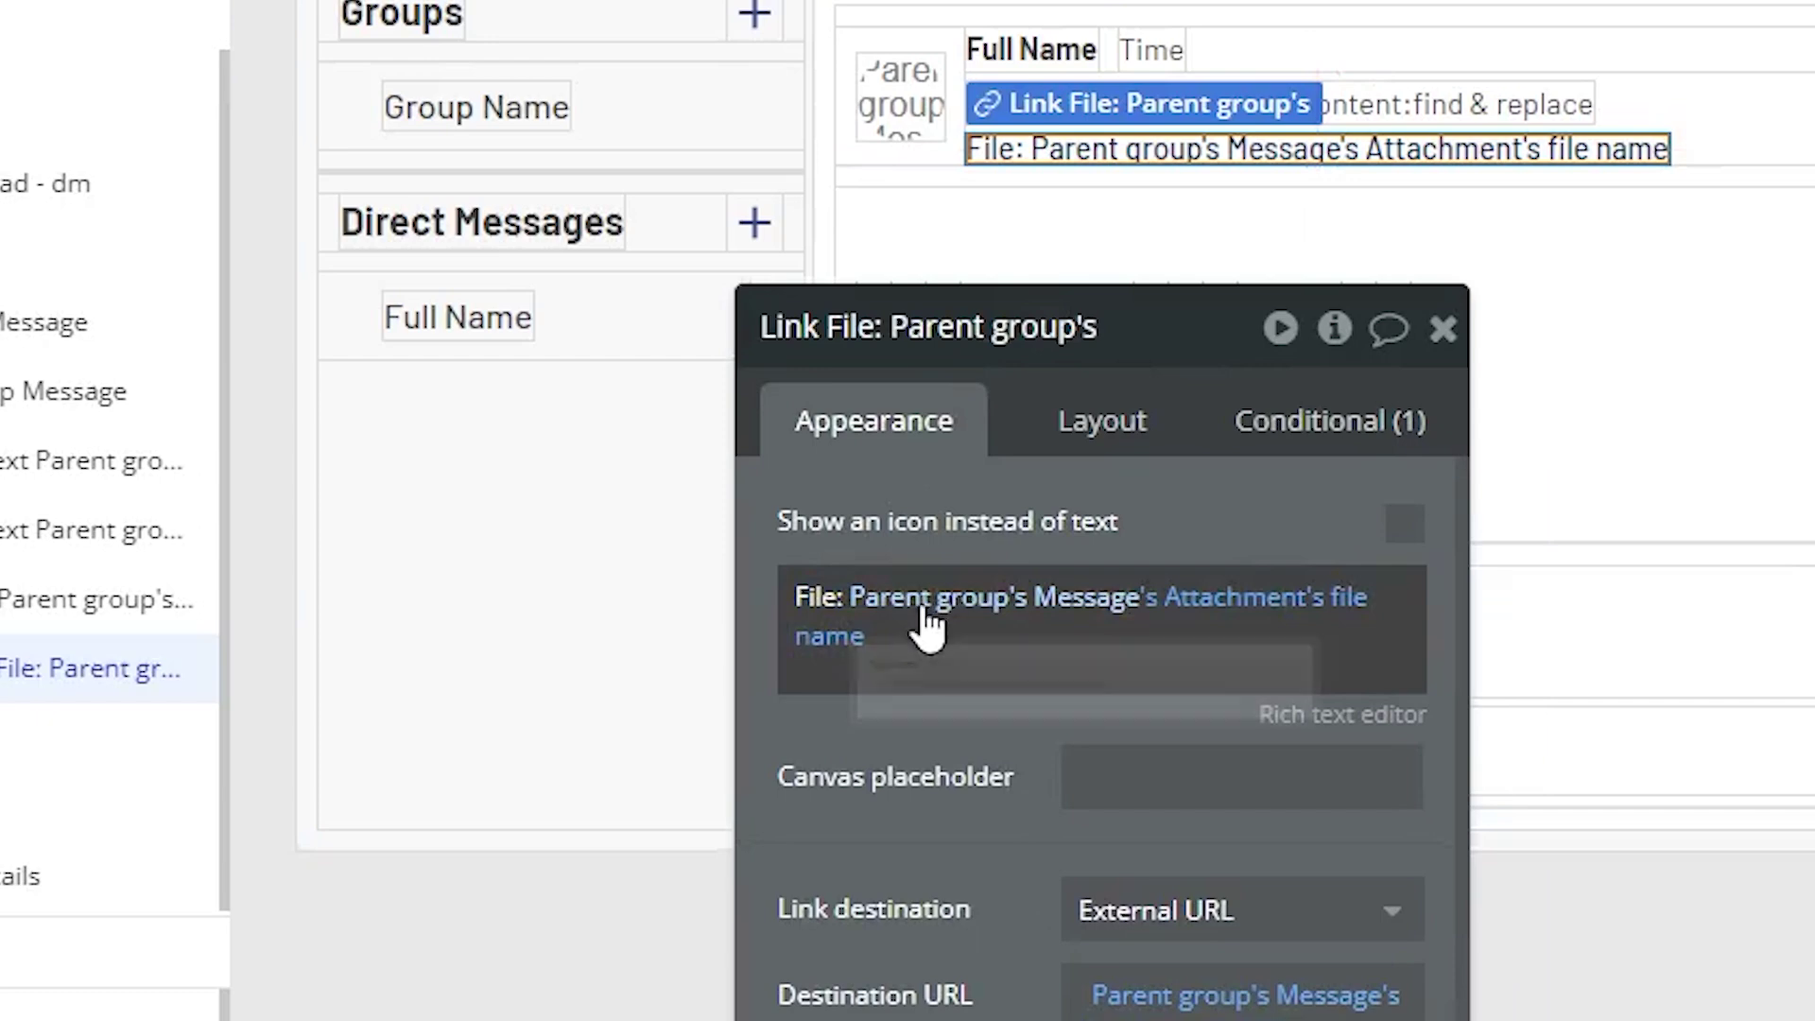
click(1347, 619)
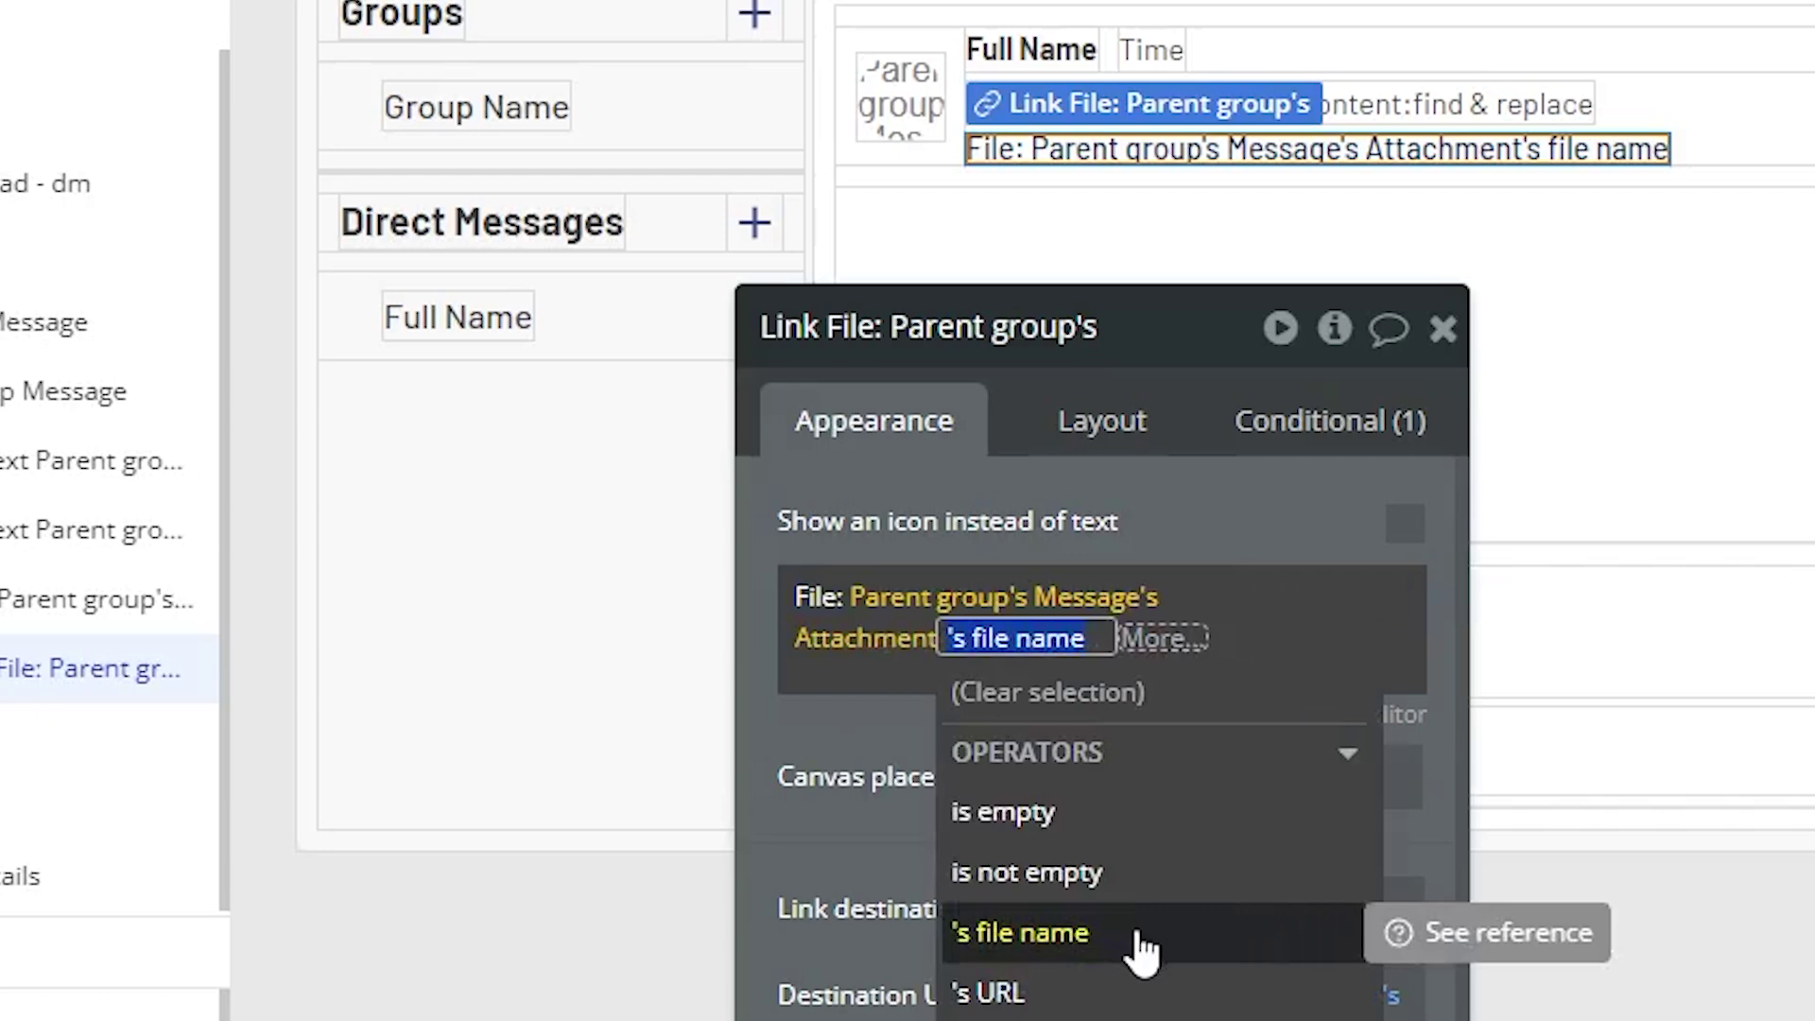
click(928, 866)
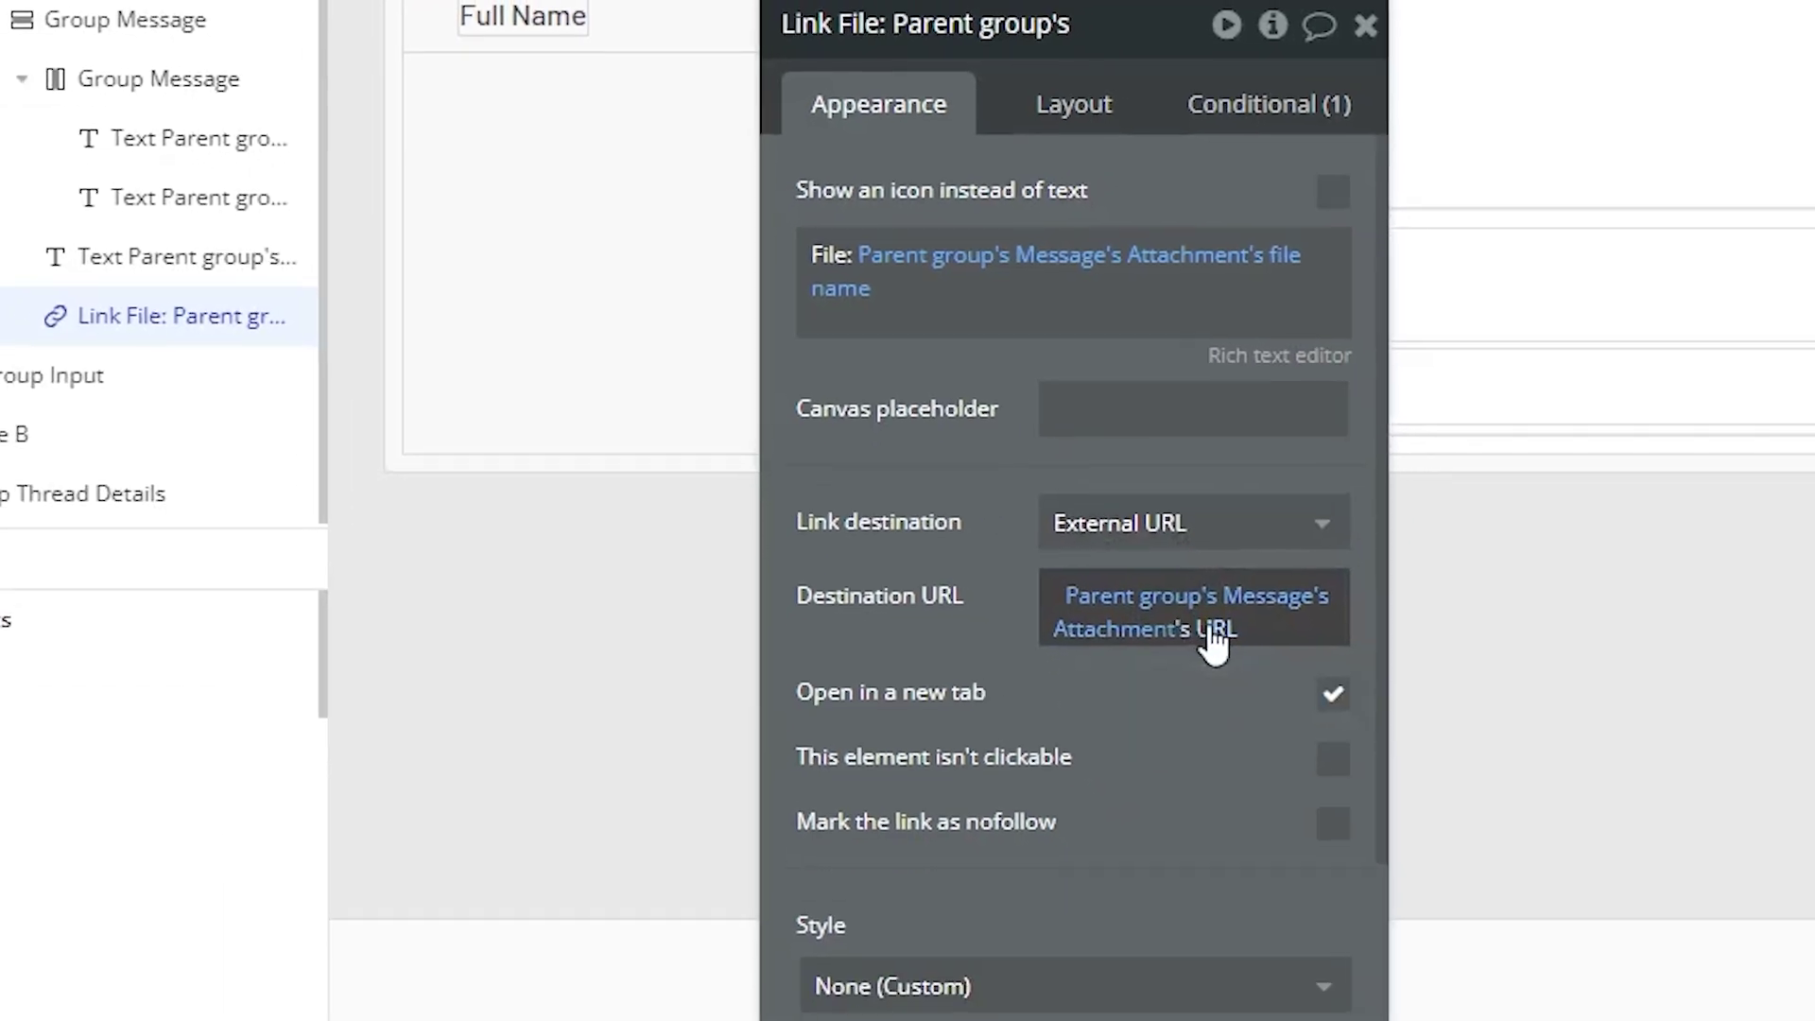
- Examine the link's Destination URL expression, keep the attachment's URL selected and close the link's properties
click(1215, 628)
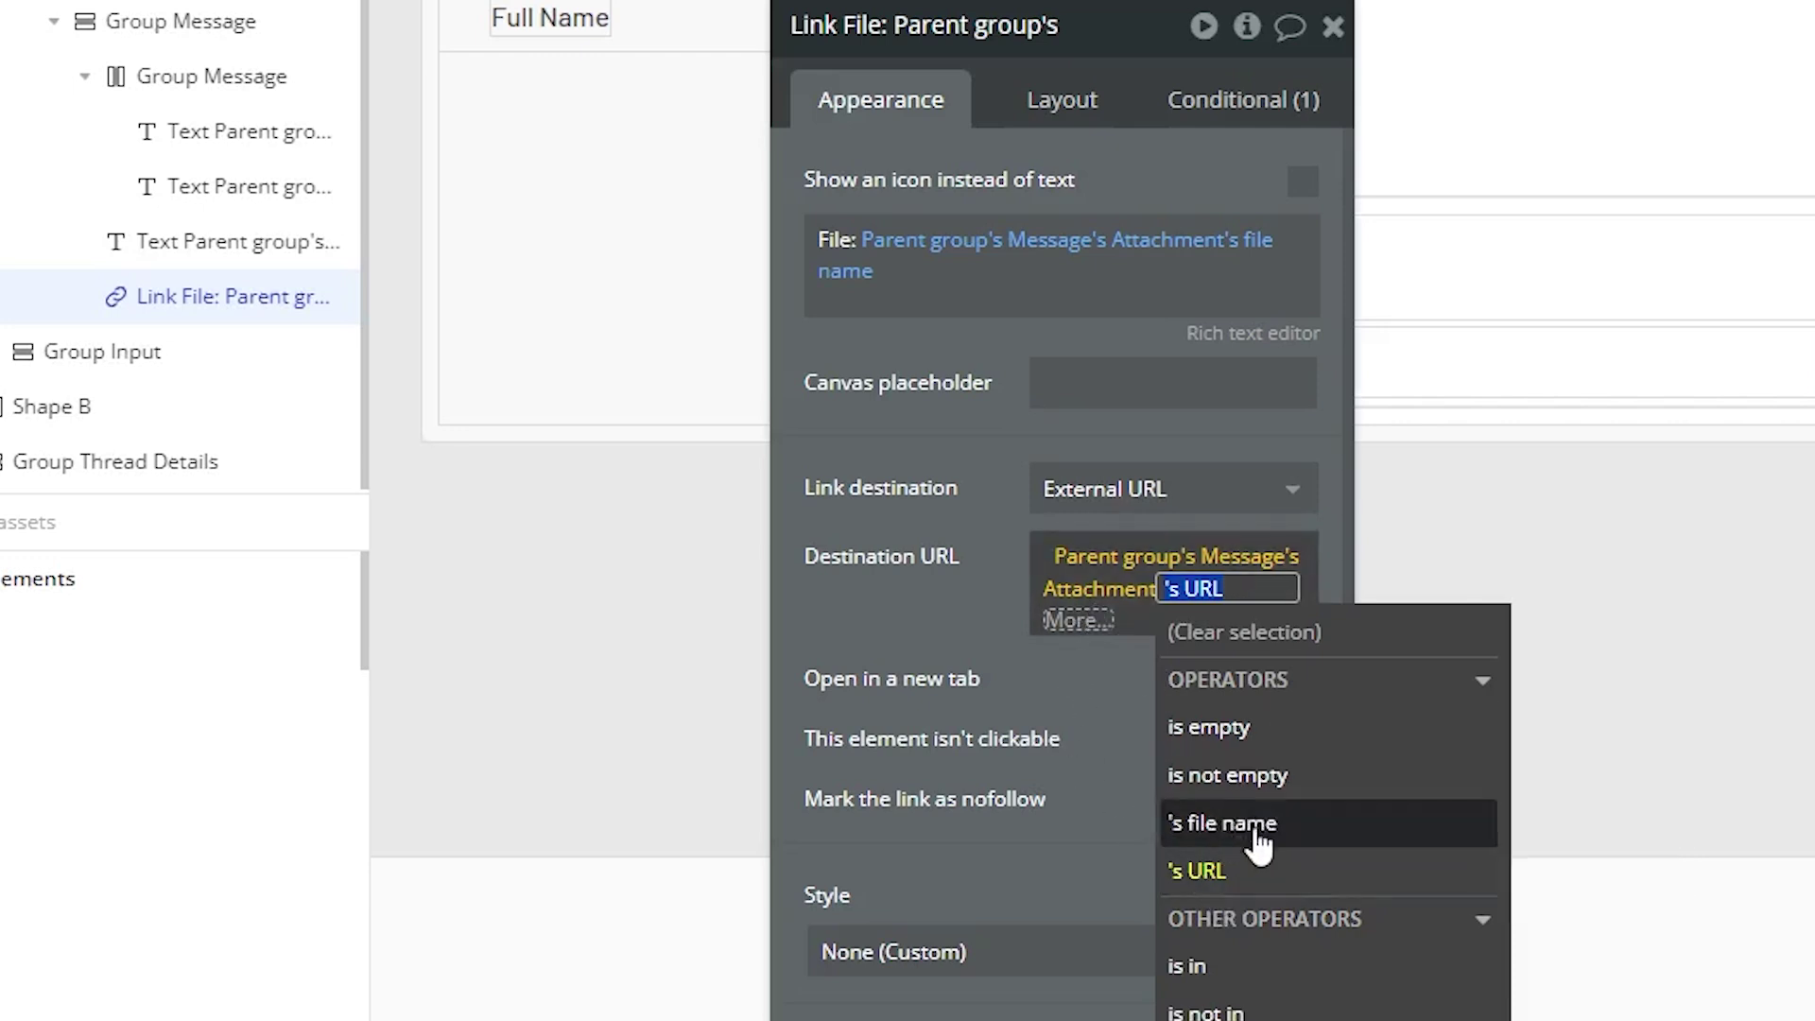
click(1252, 873)
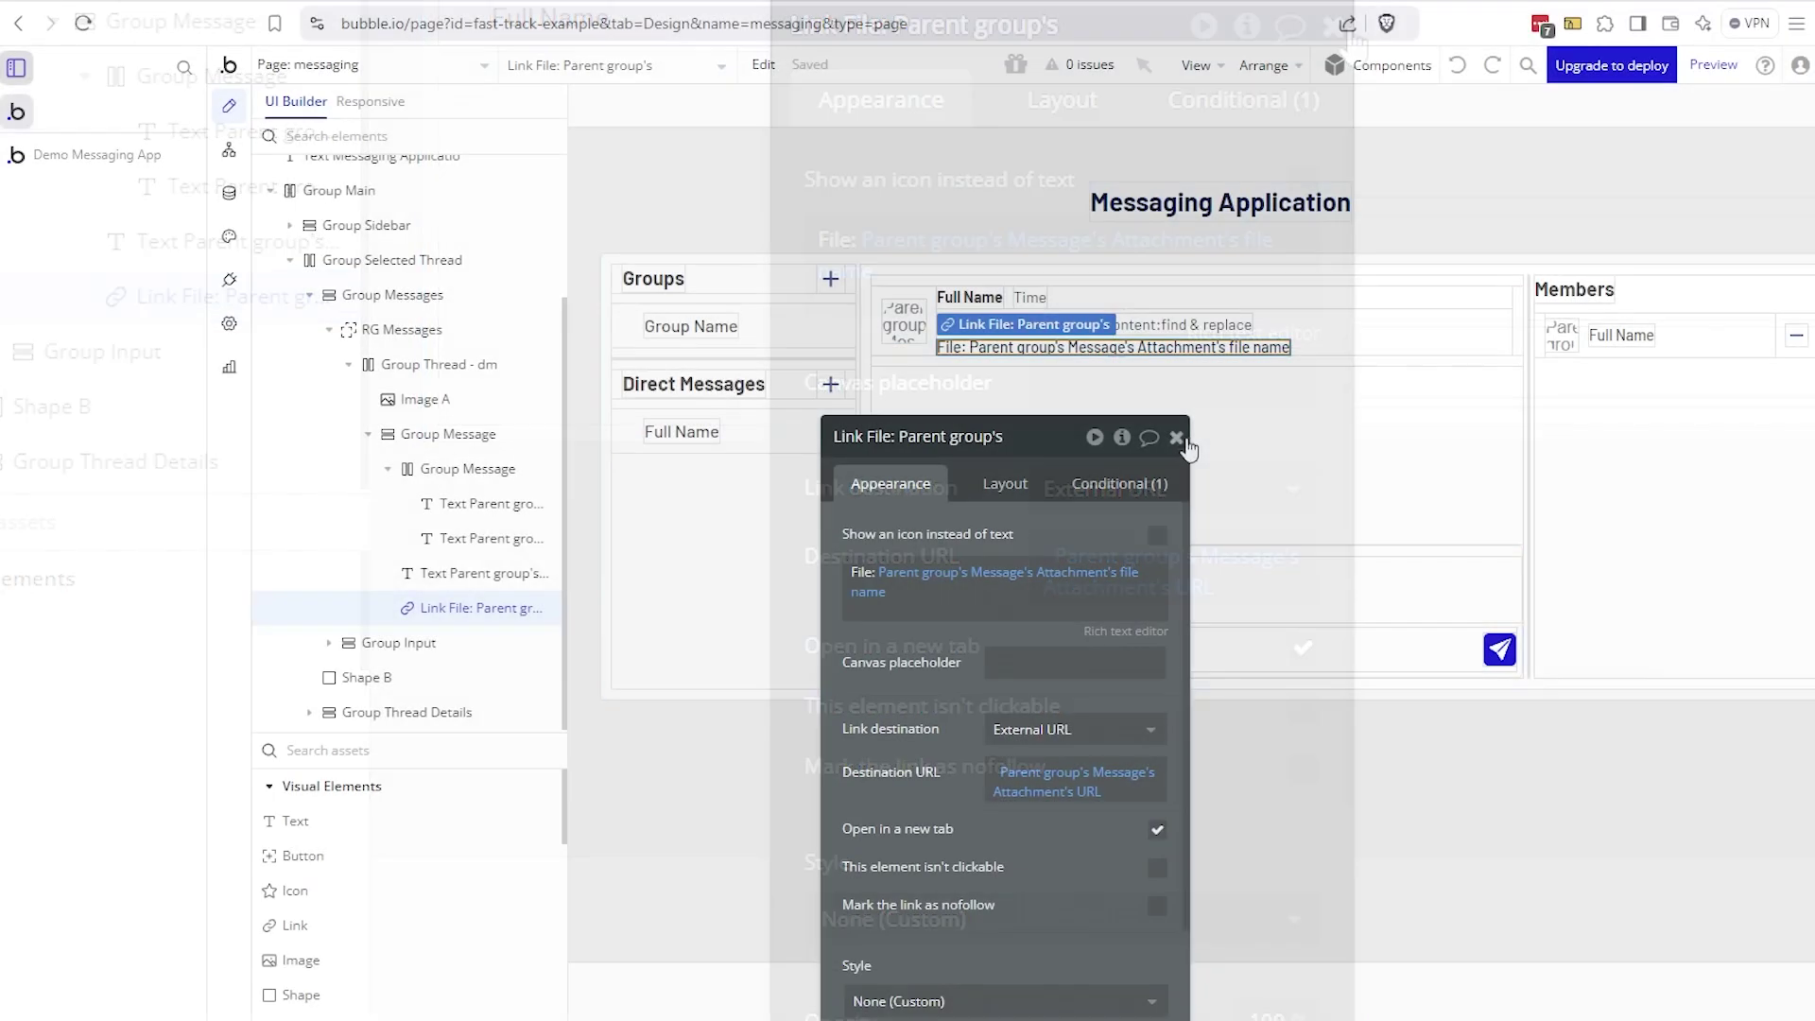
click(1333, 26)
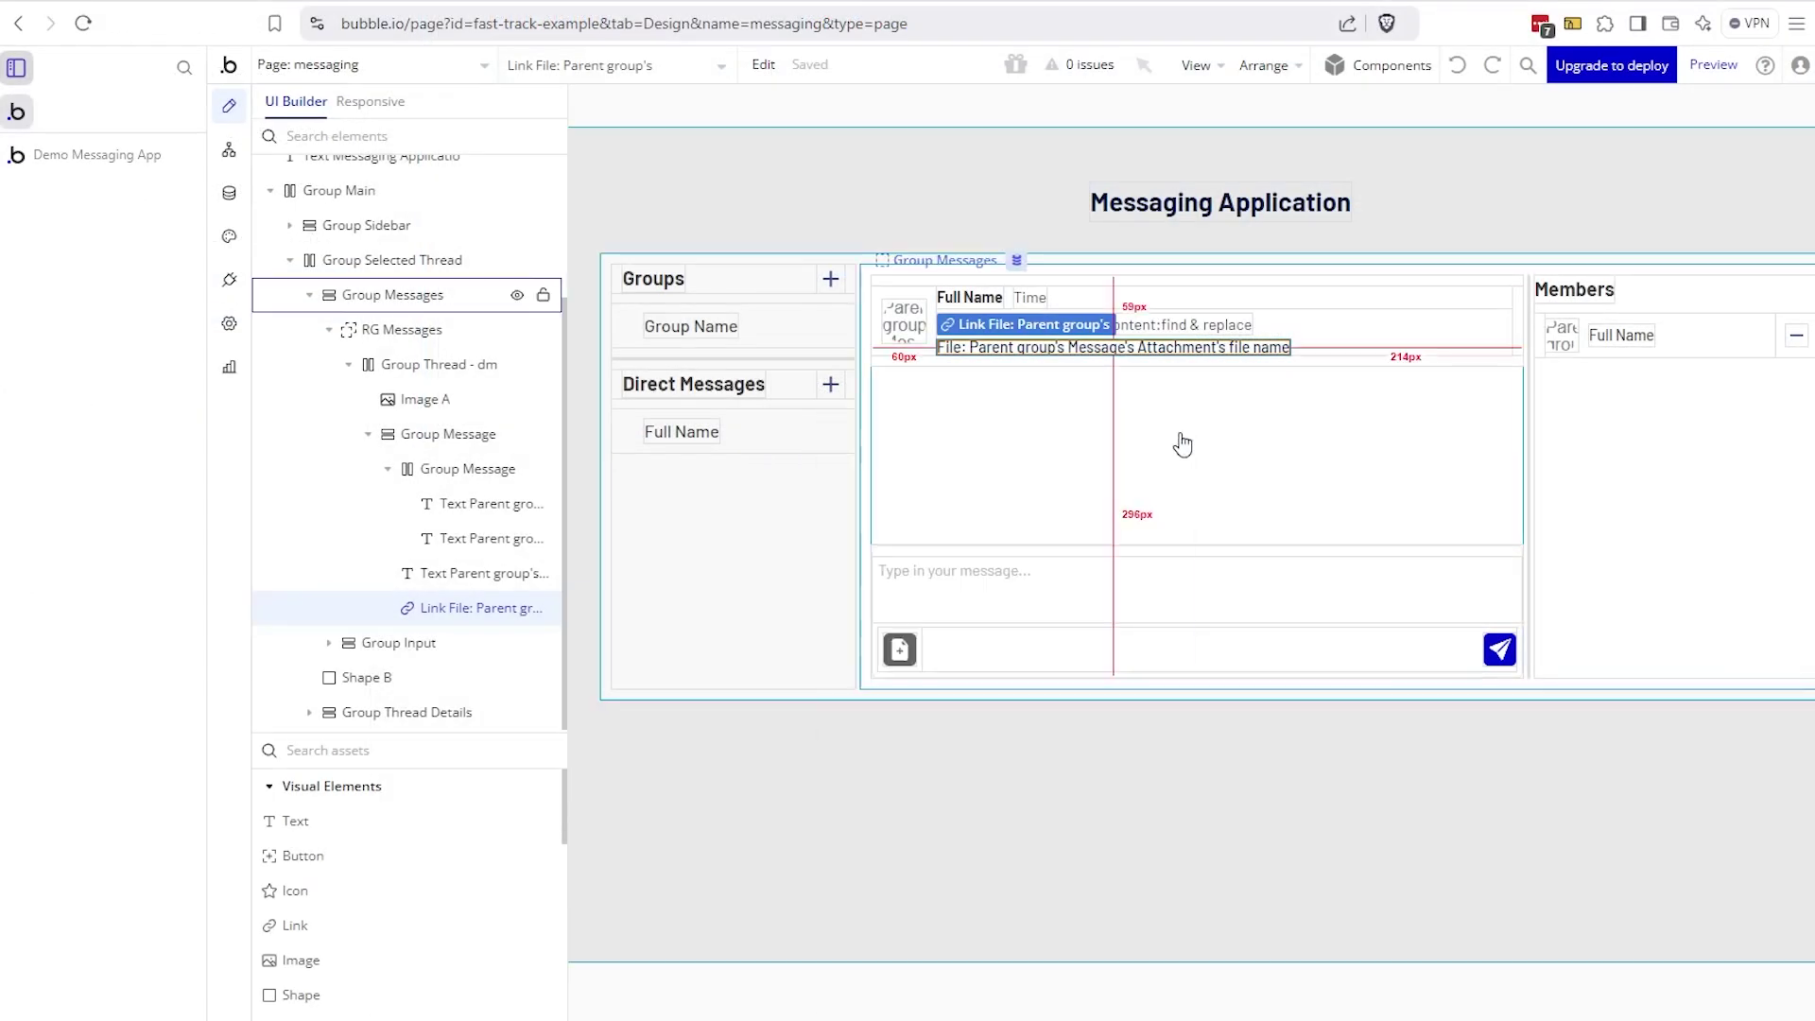
- Inspect Group Input and its multiline message input, comparing them with the message box in the running app
click(1401, 643)
drag(975, 673, 626, 546)
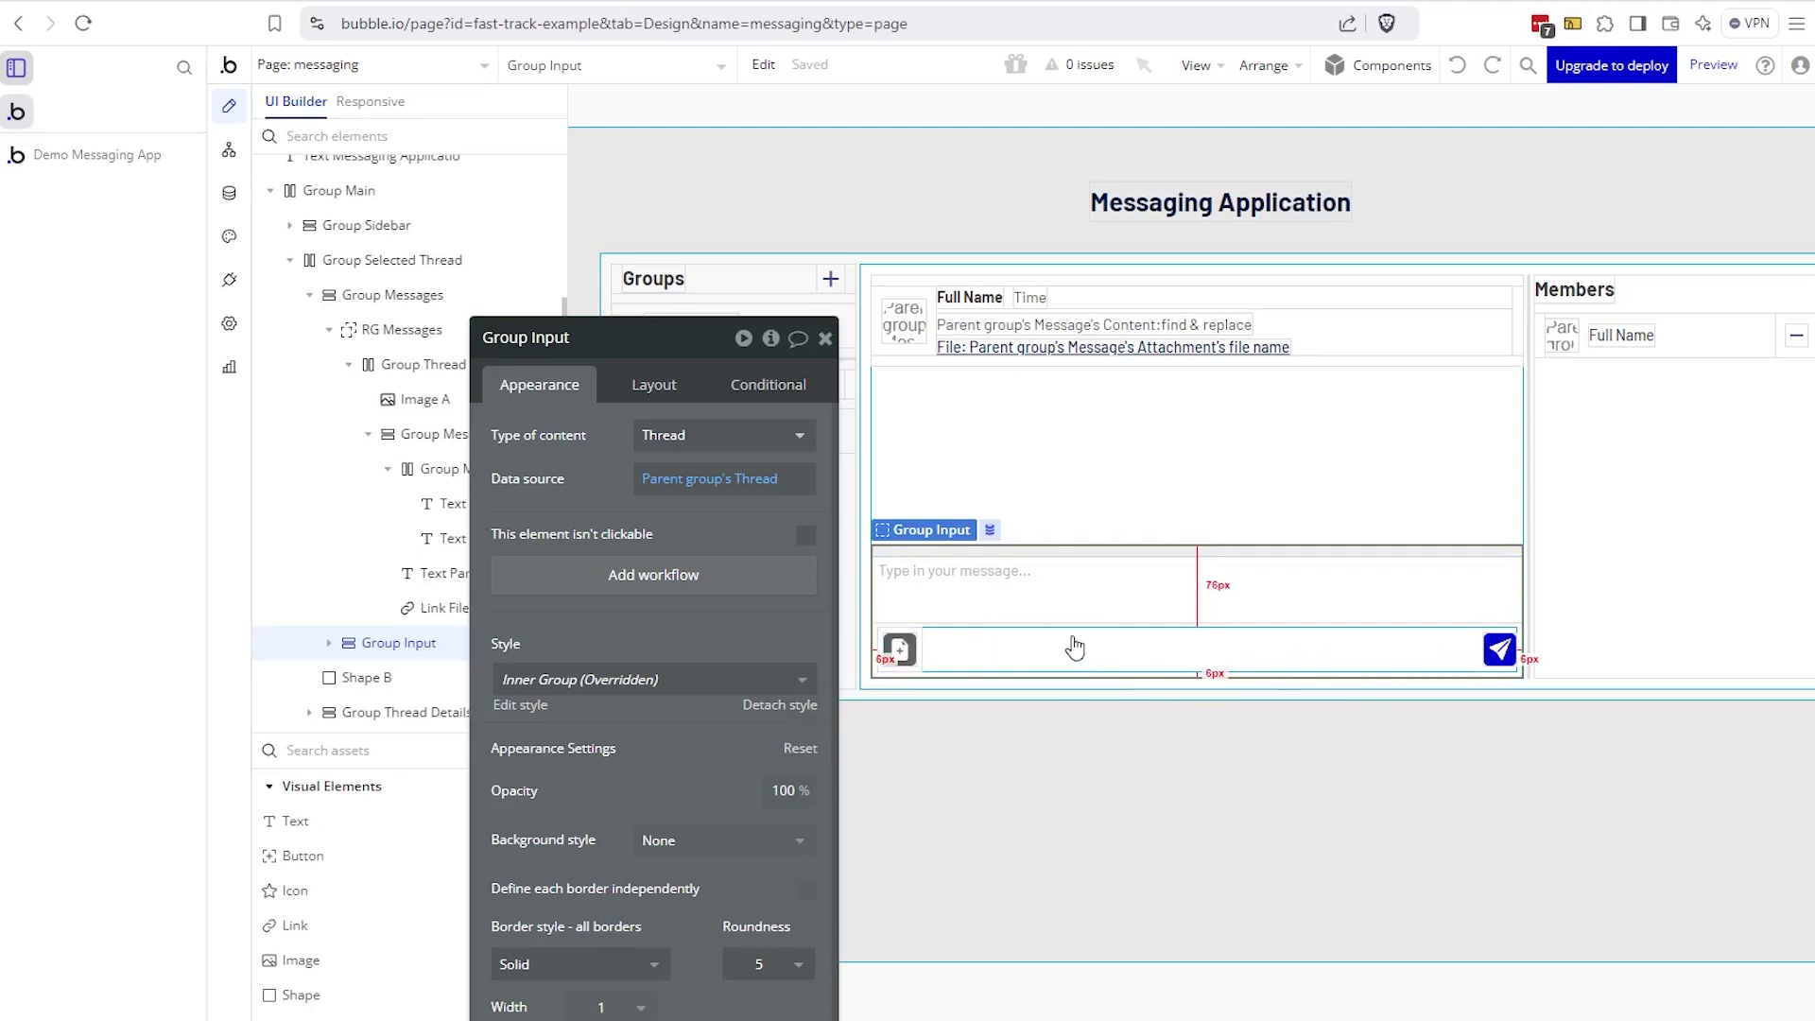
click(1047, 612)
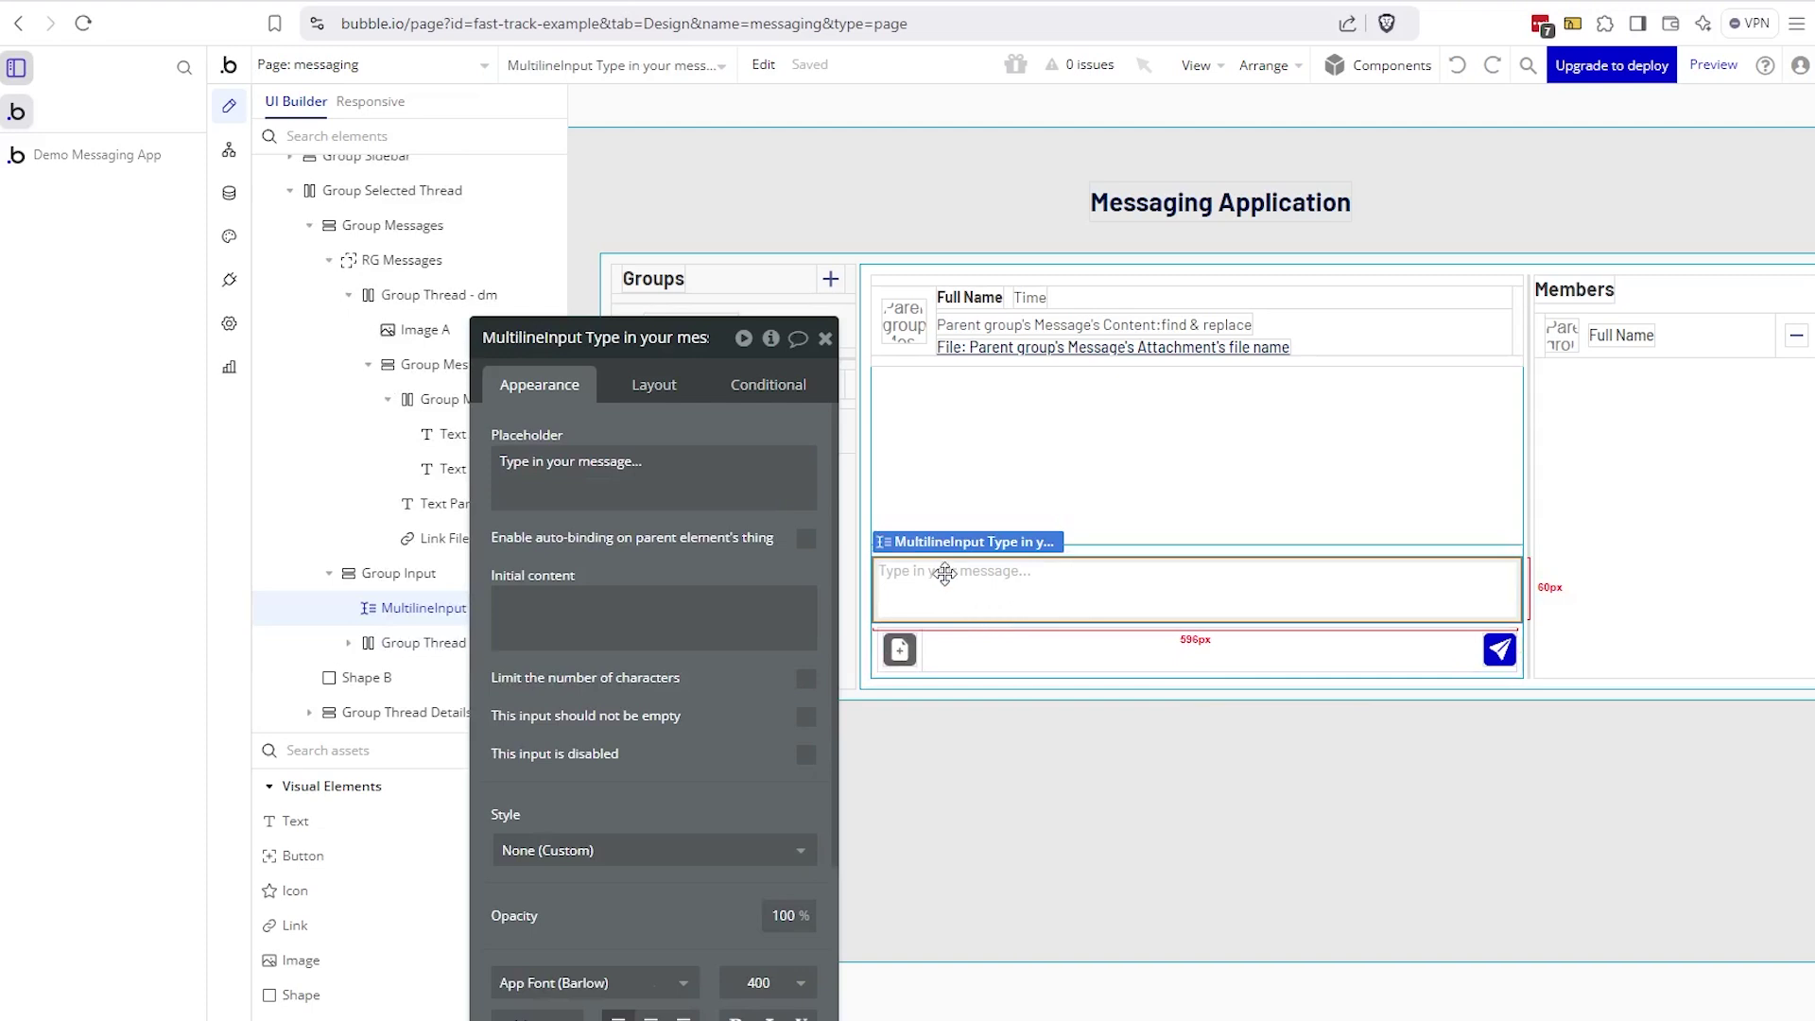
click(1312, 552)
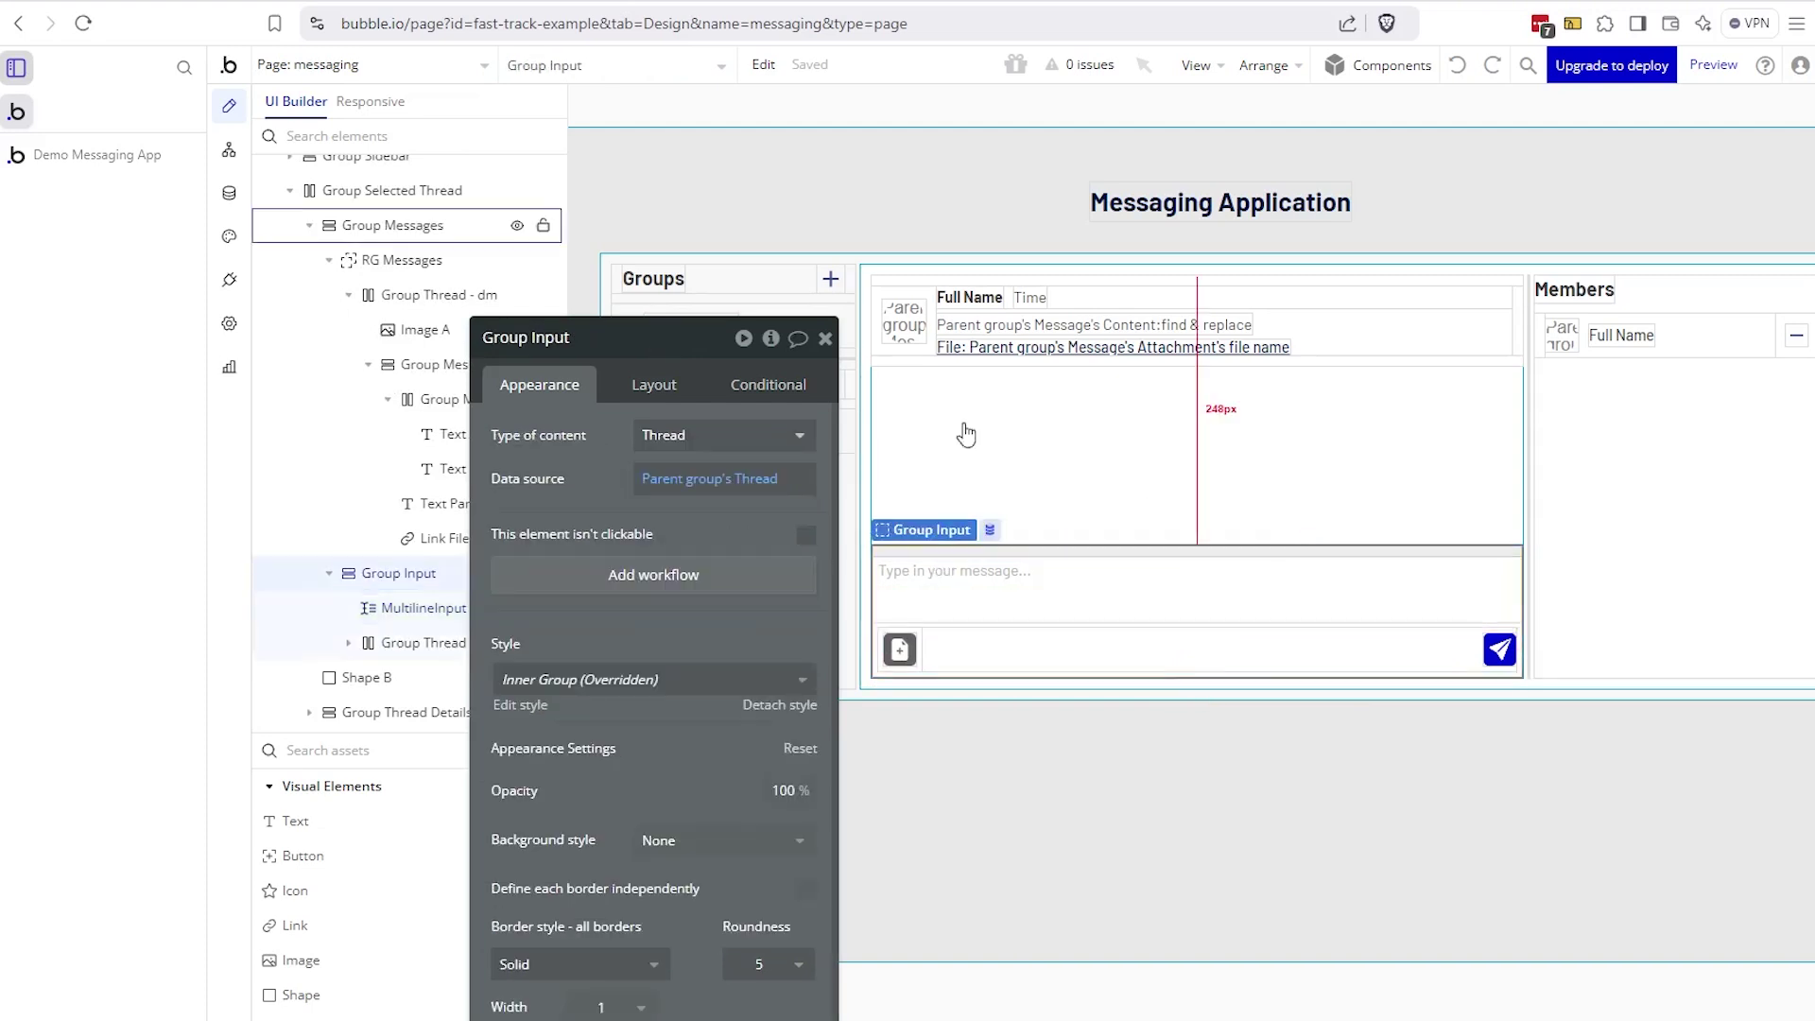
click(90, 155)
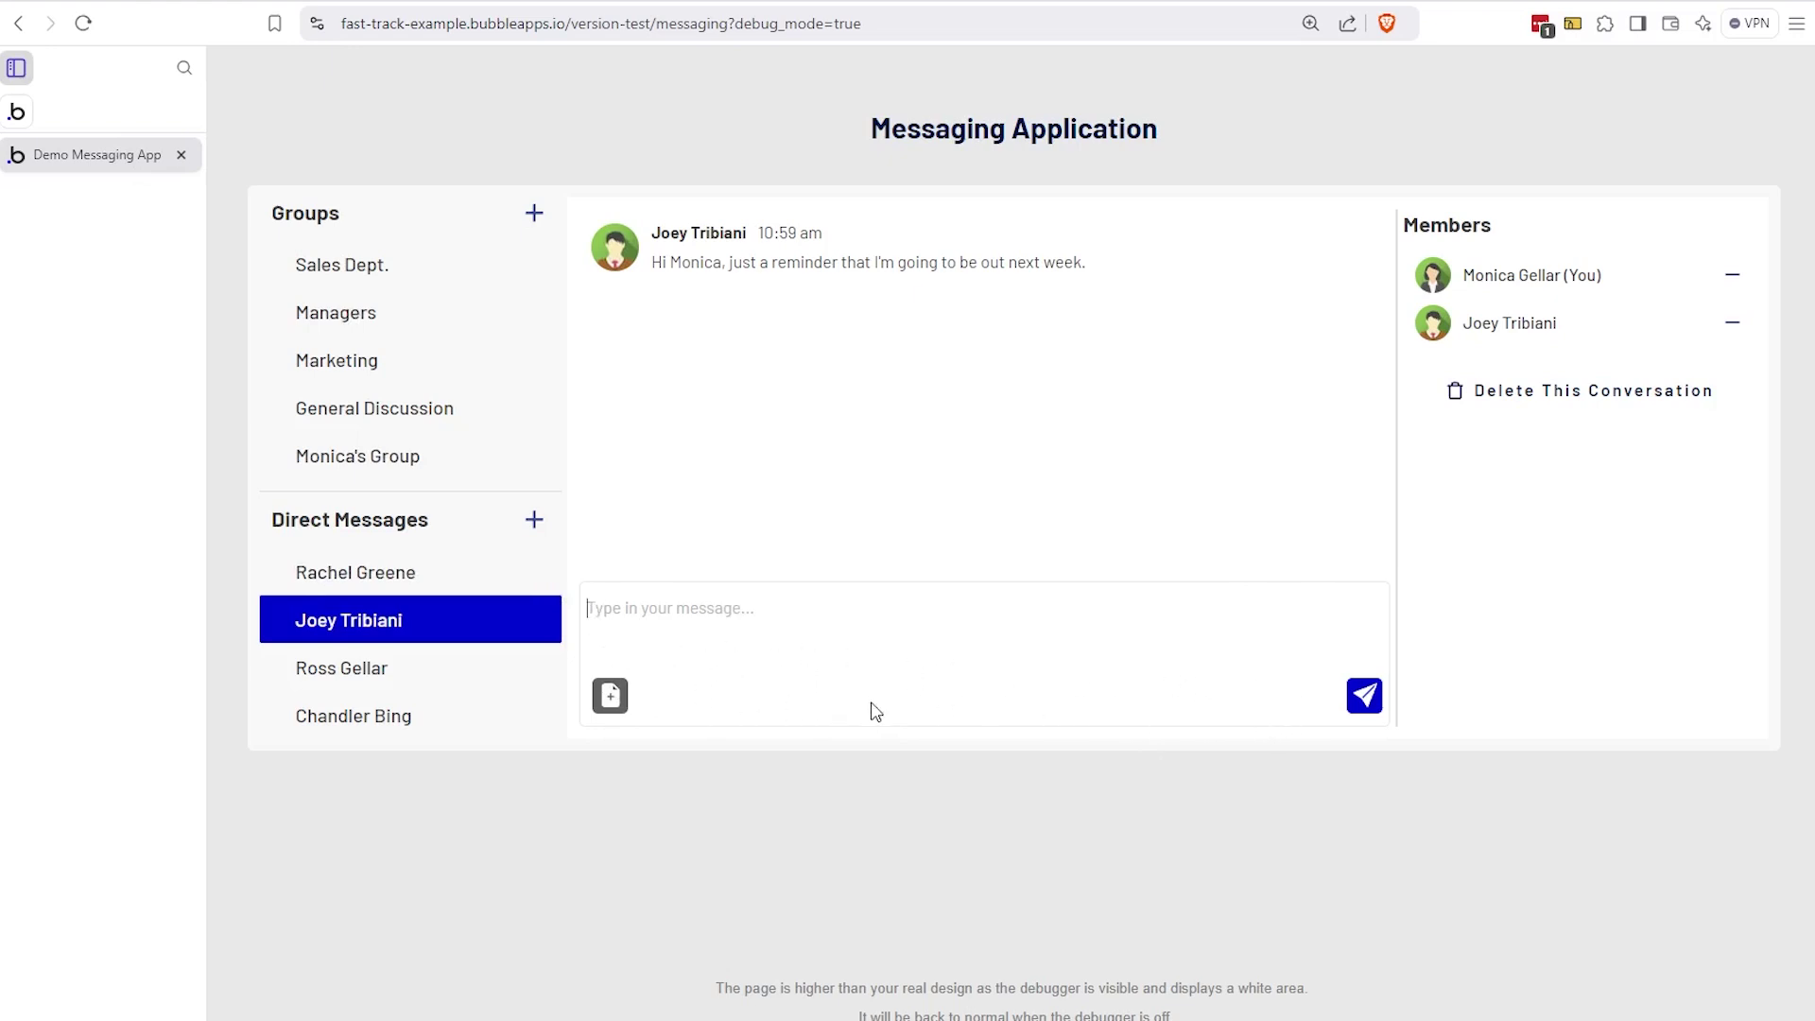
click(38, 126)
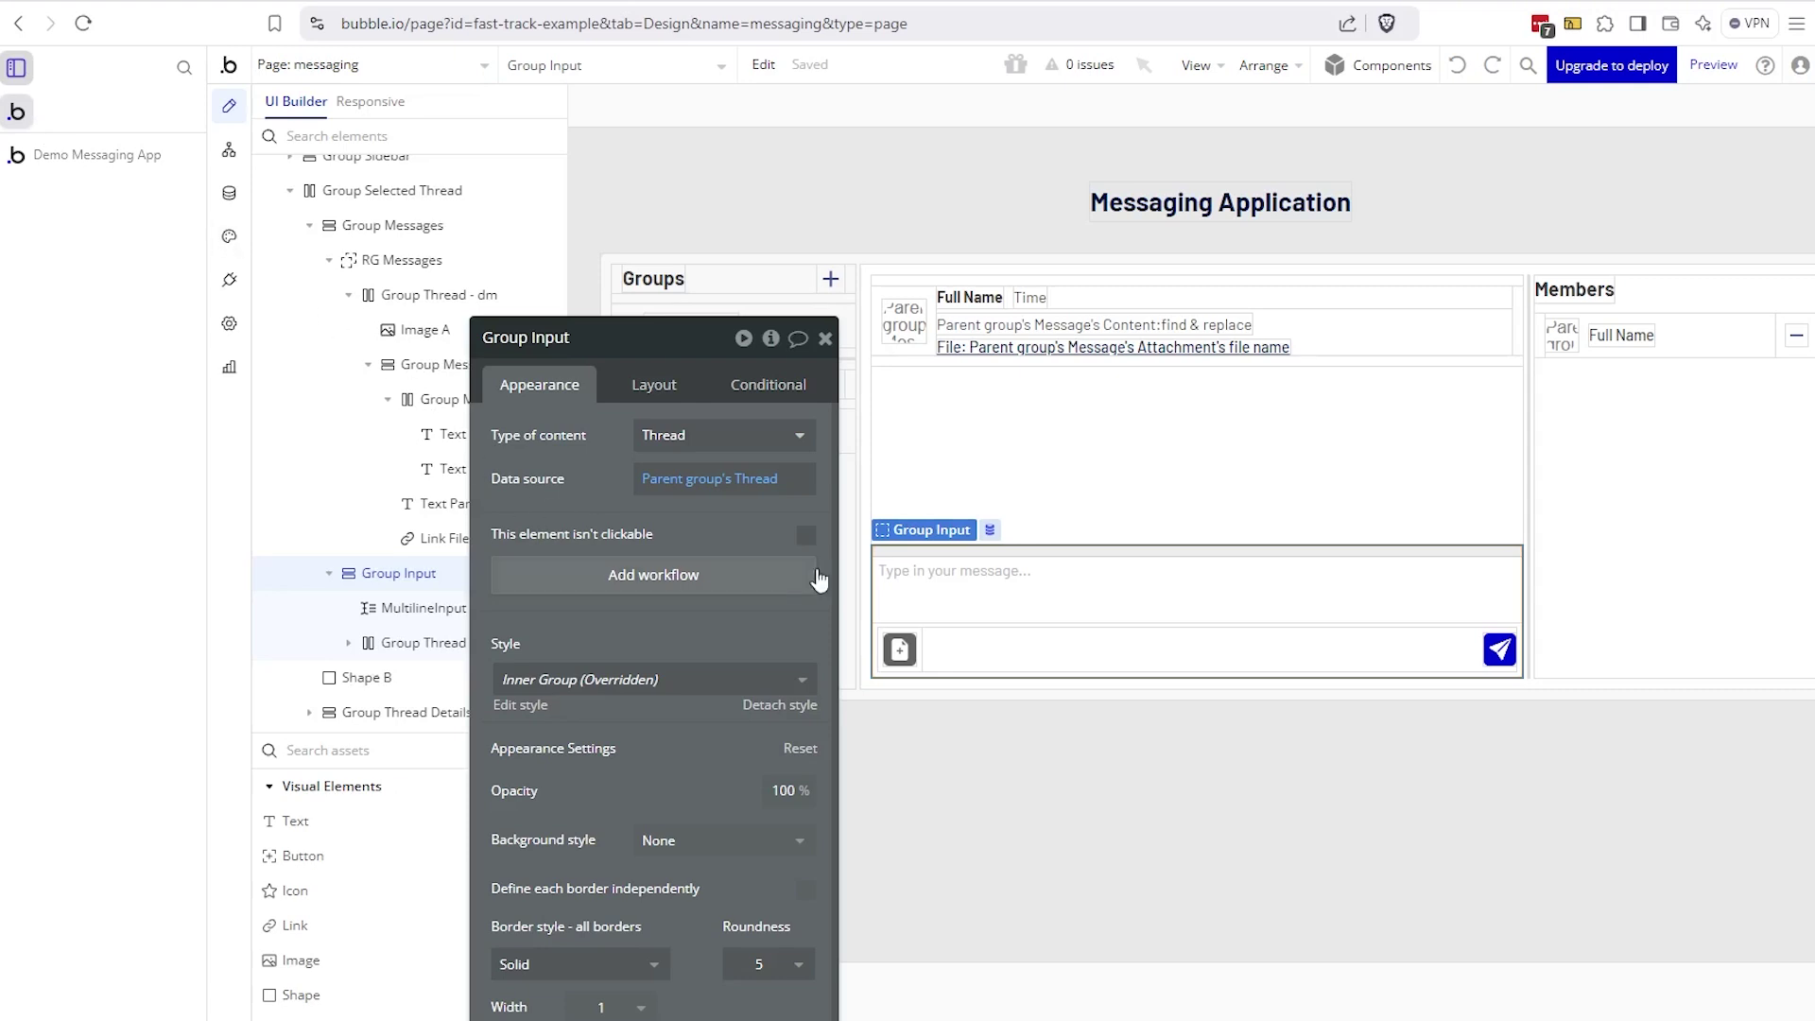
click(900, 582)
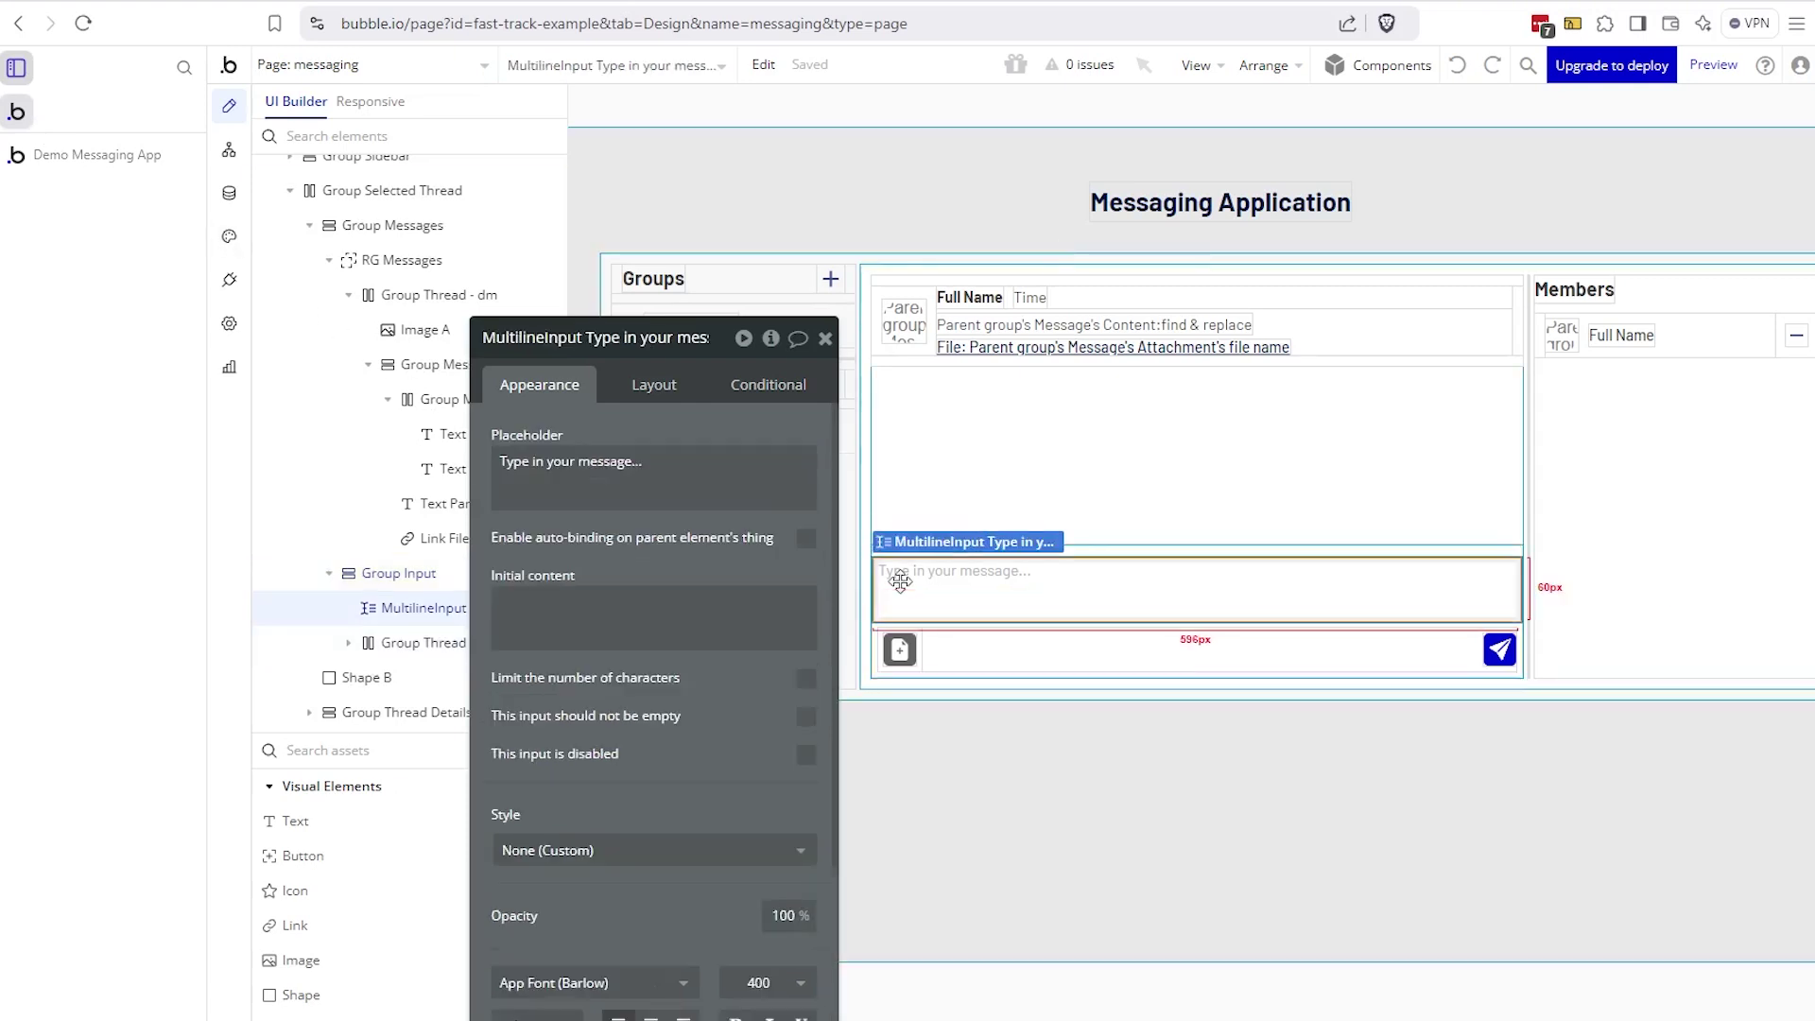
- Inspect the Group Thread row beneath the message input, including its layout, and the send icon's appearance settings
click(948, 656)
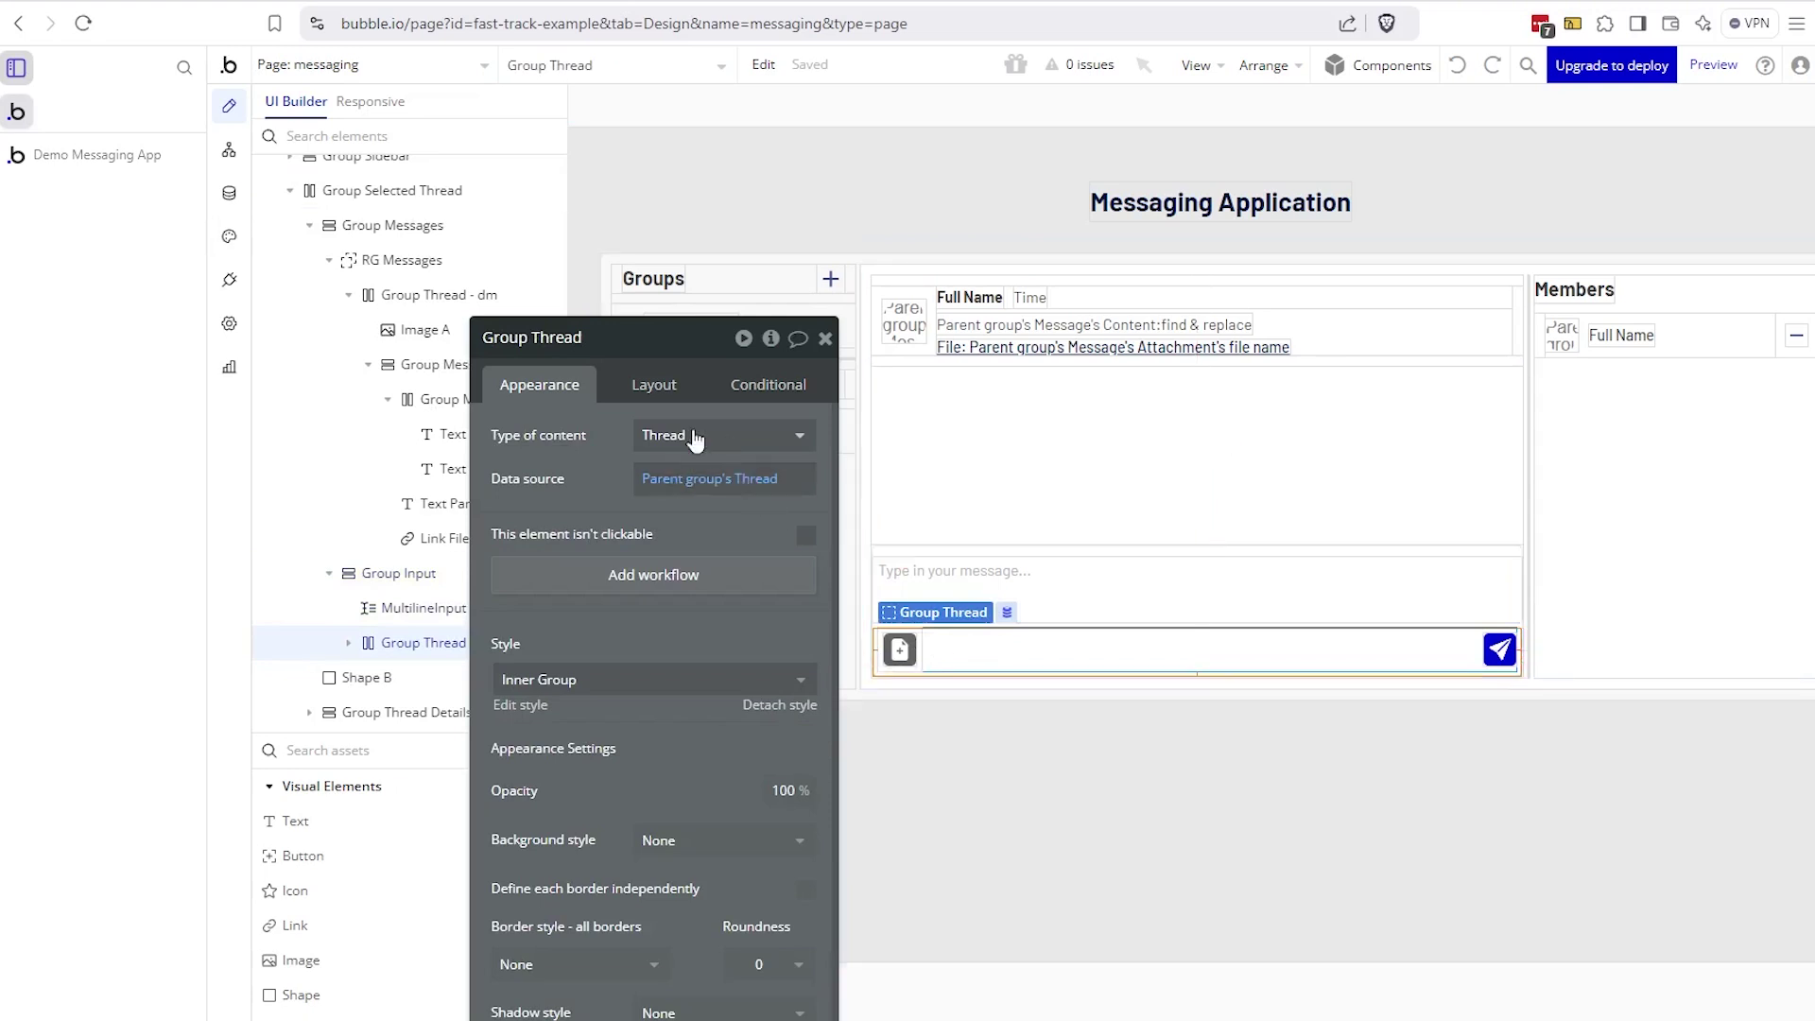
click(648, 386)
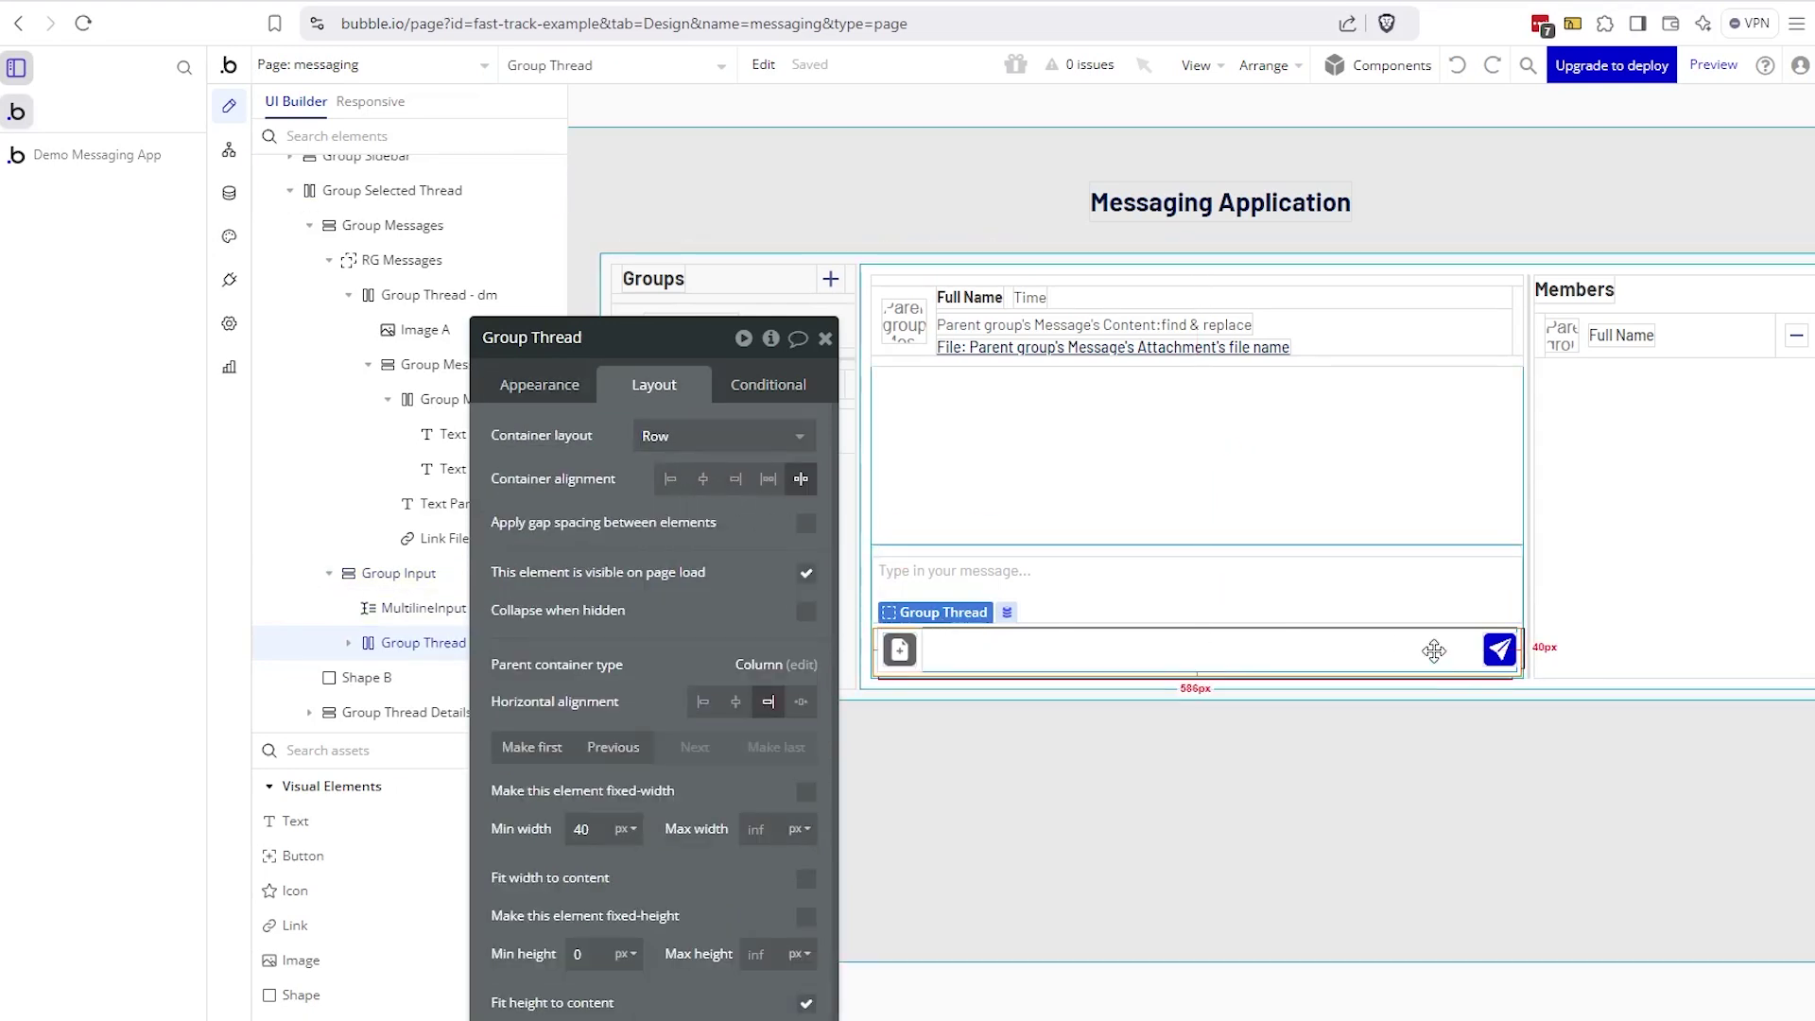
click(1500, 650)
click(540, 385)
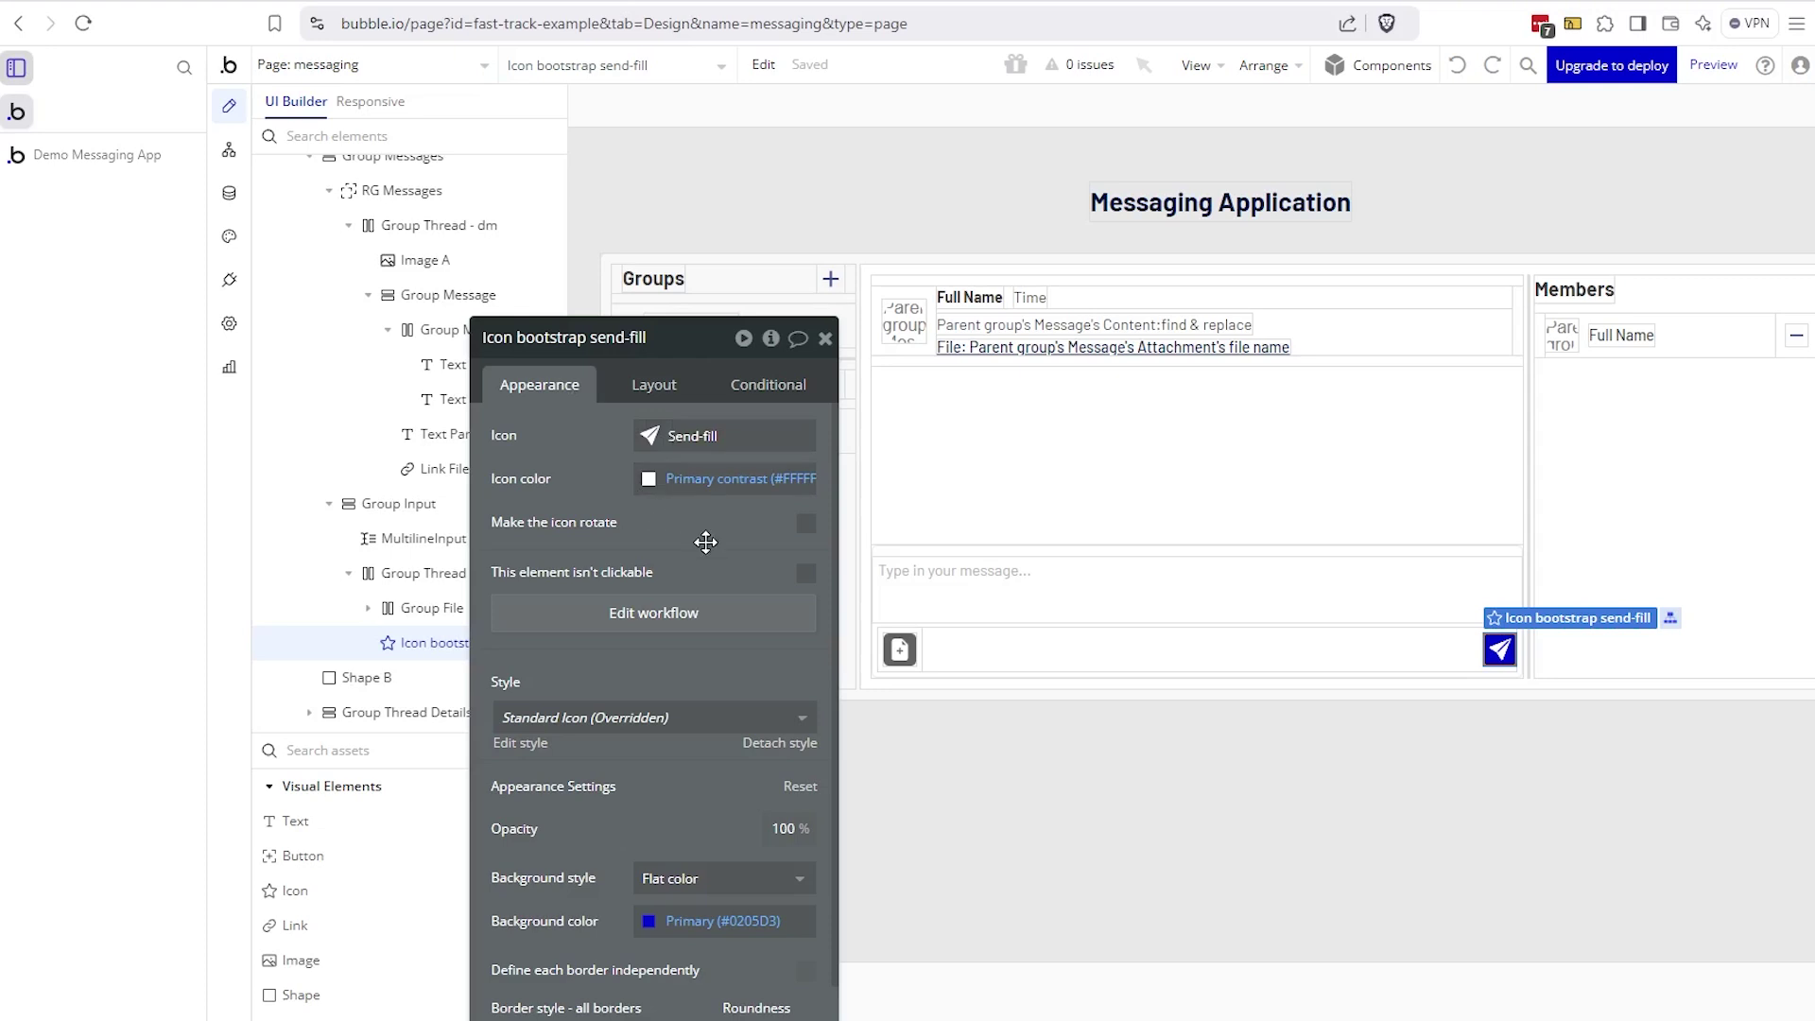
drag(705, 543, 630, 470)
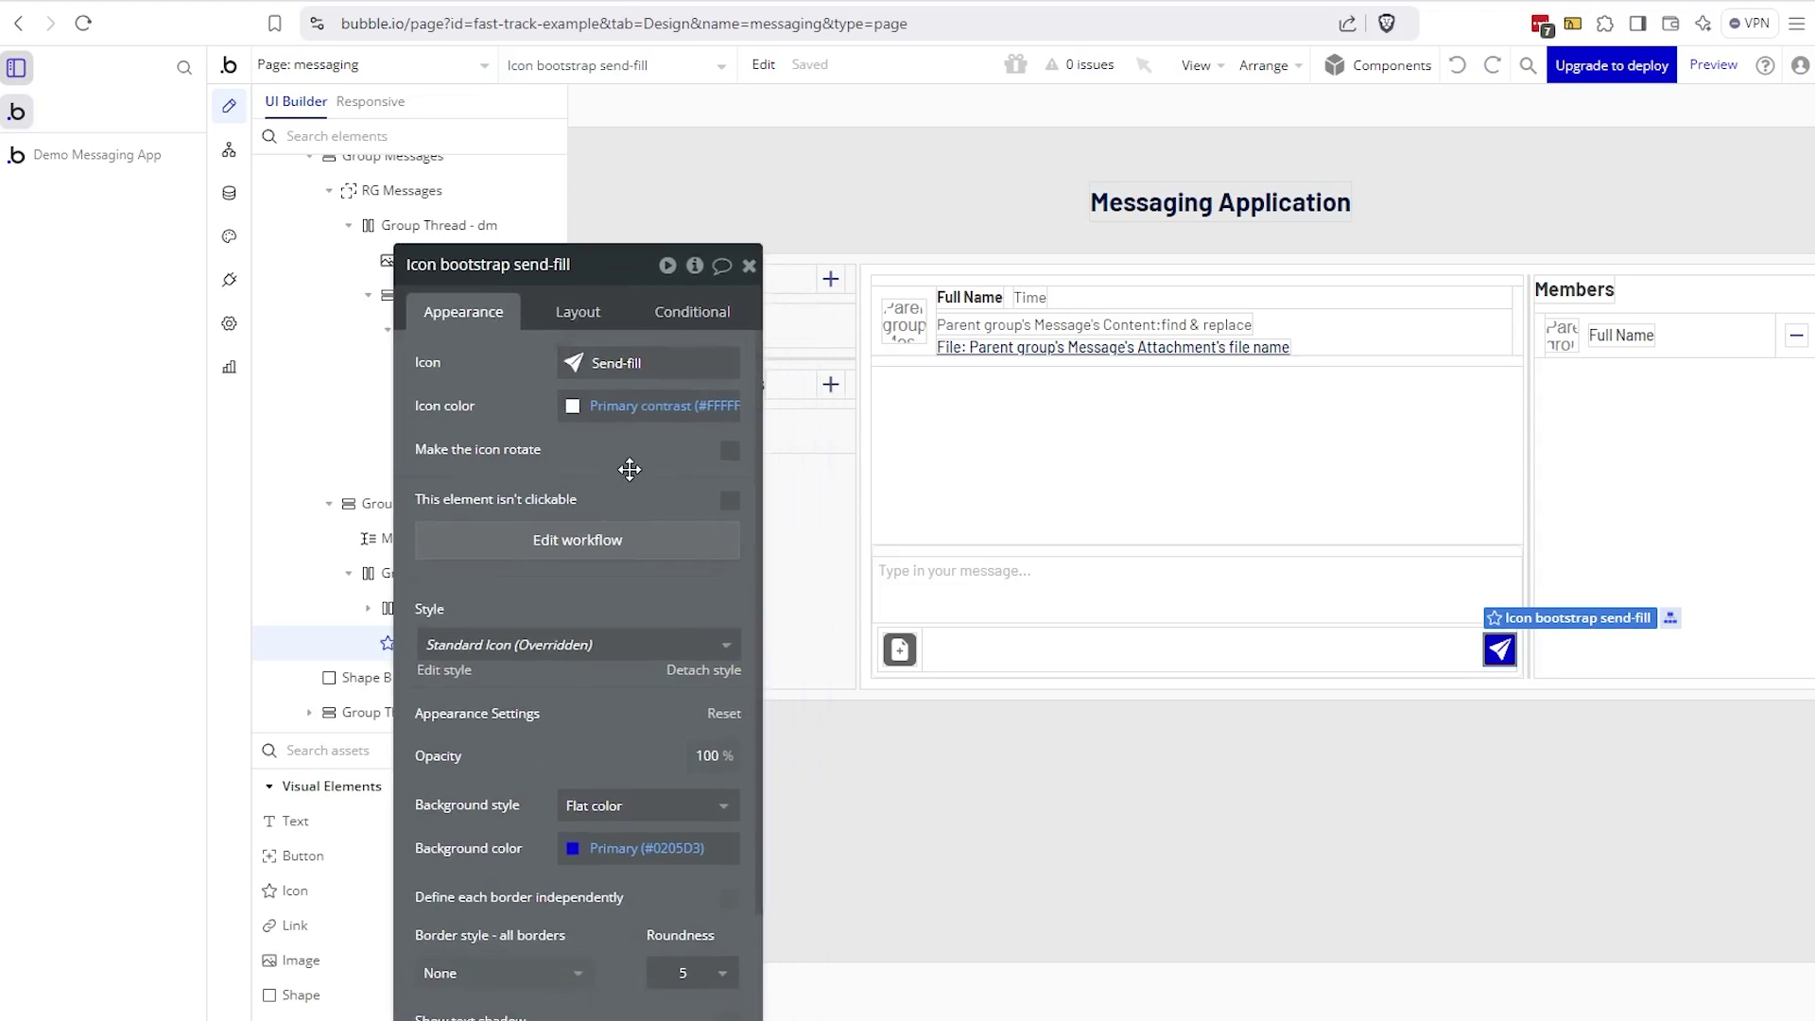
- Locate the FileUploader in a widened elements tree and inspect its parent Group Uploader's data source and layout
click(899, 649)
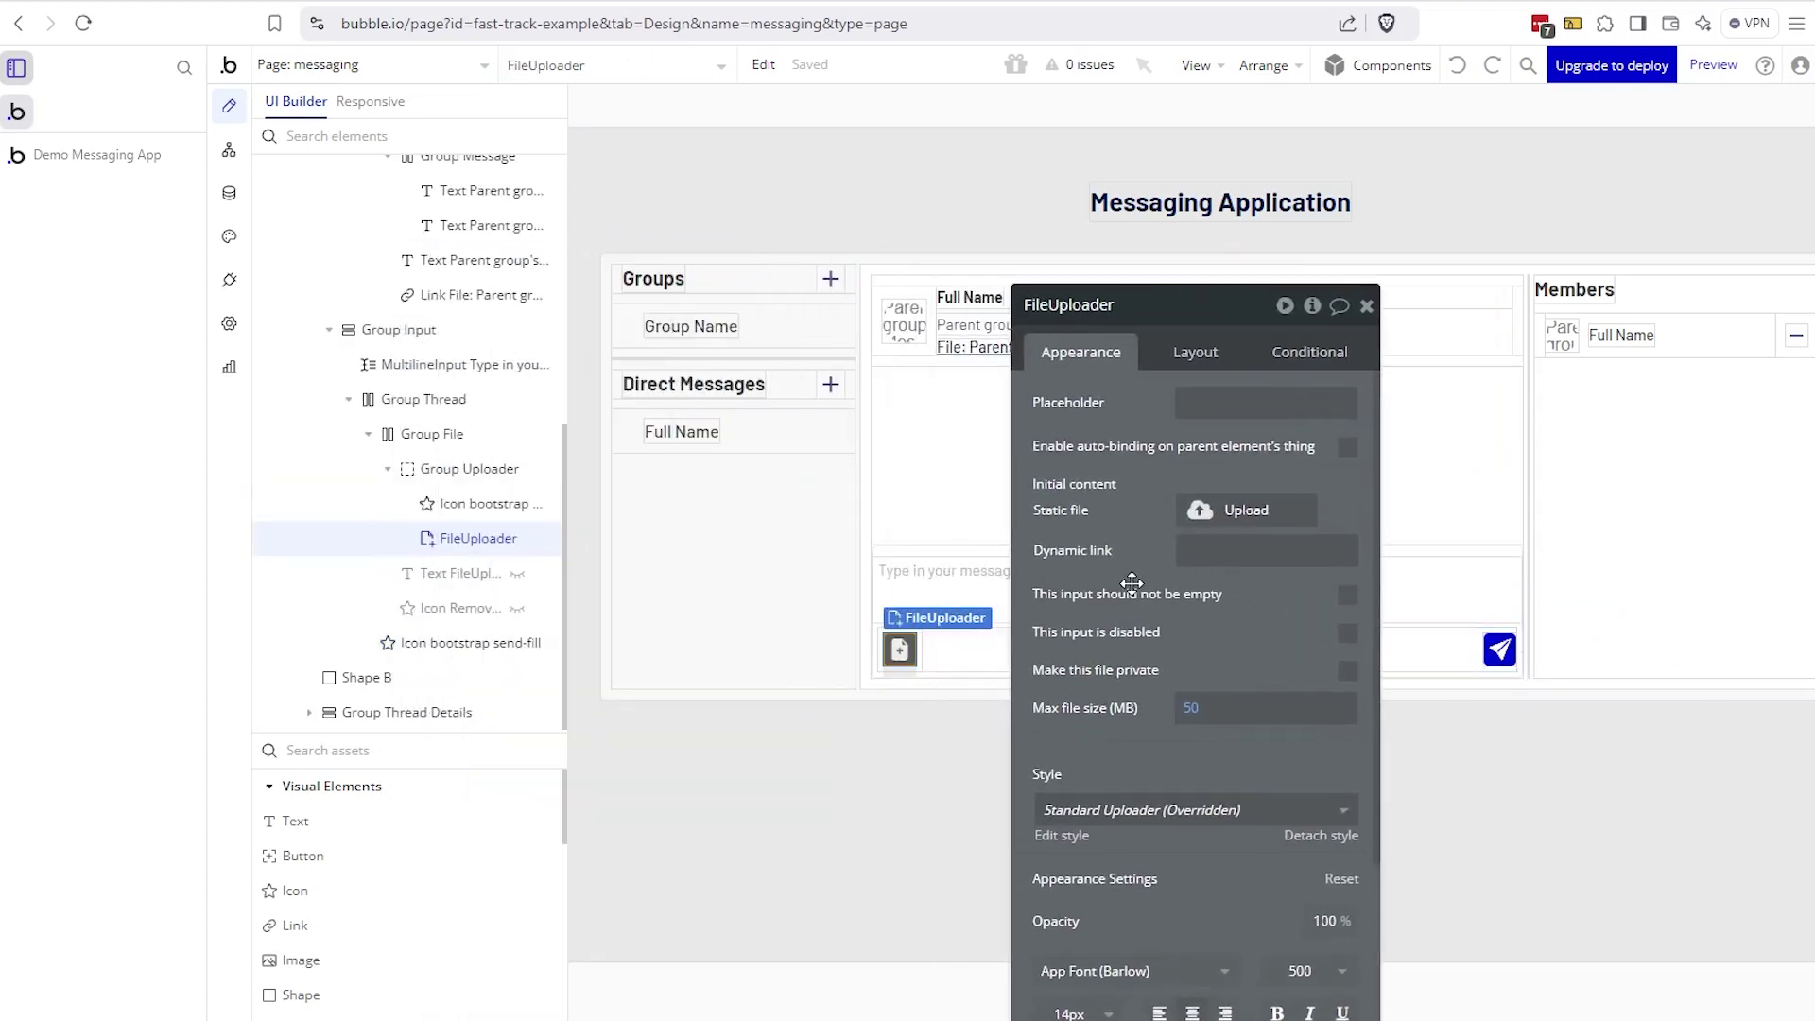
drag(457, 550, 577, 500)
click(480, 481)
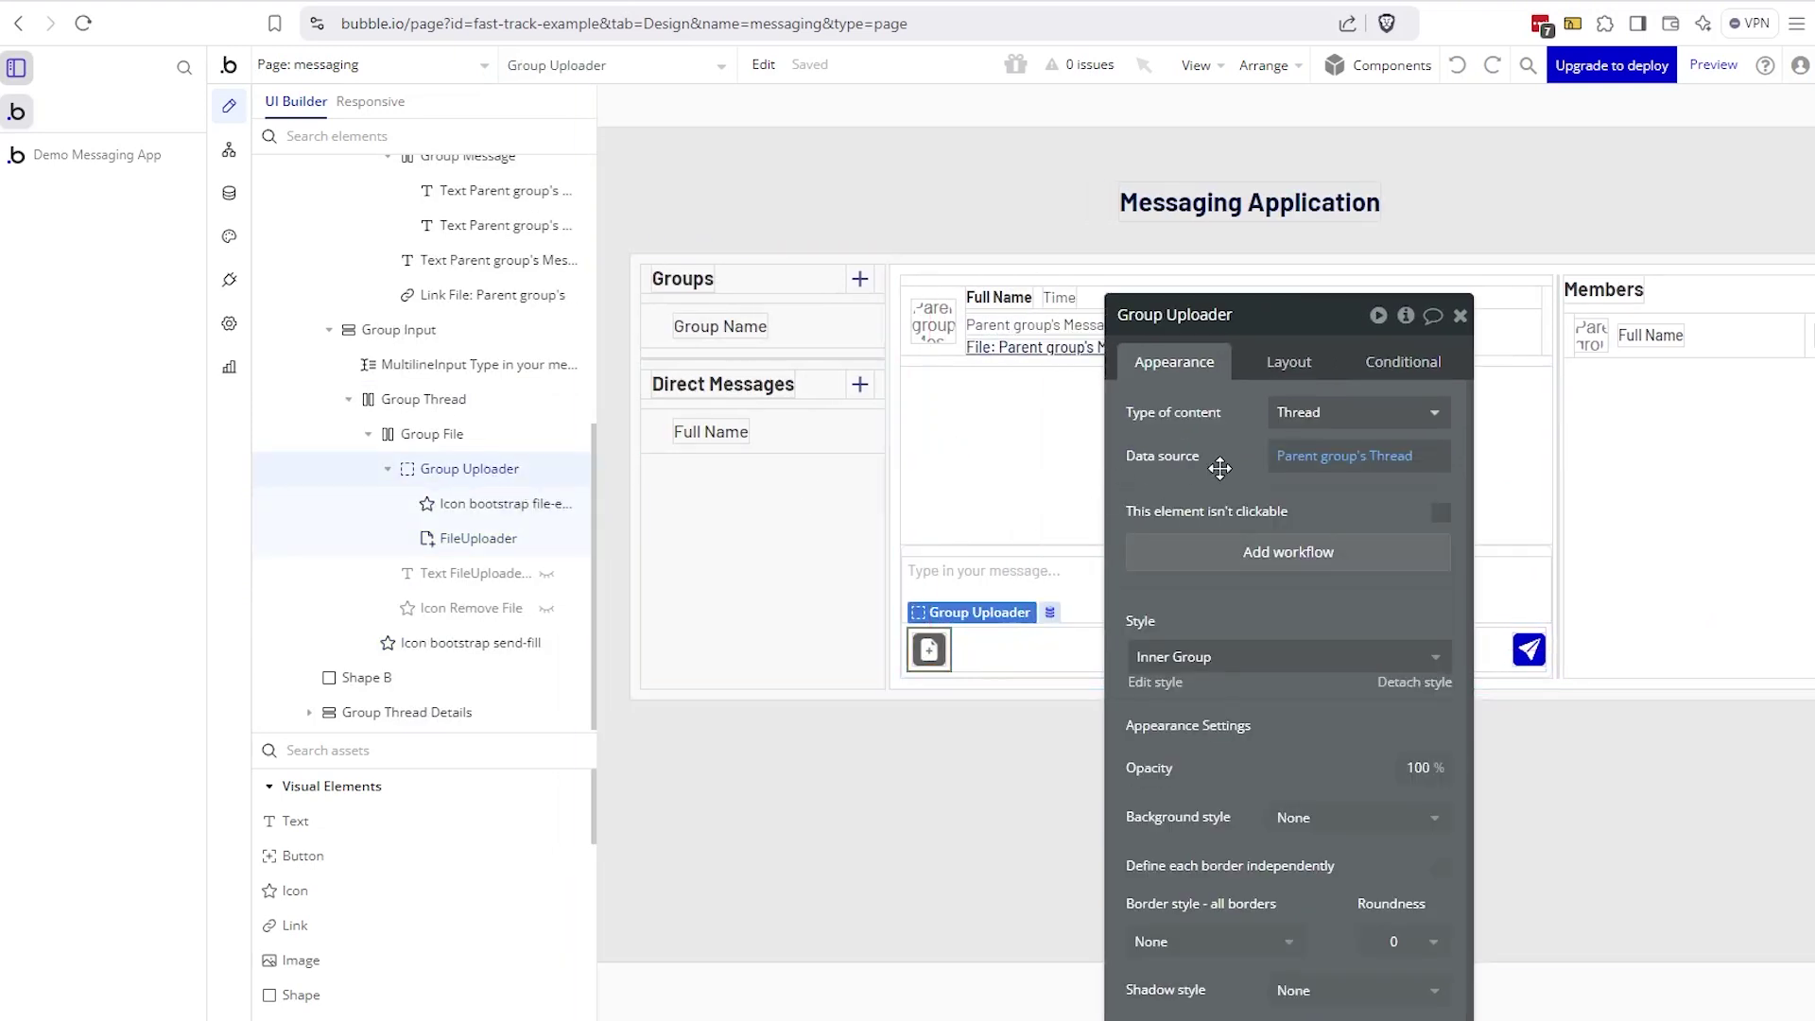
click(1304, 369)
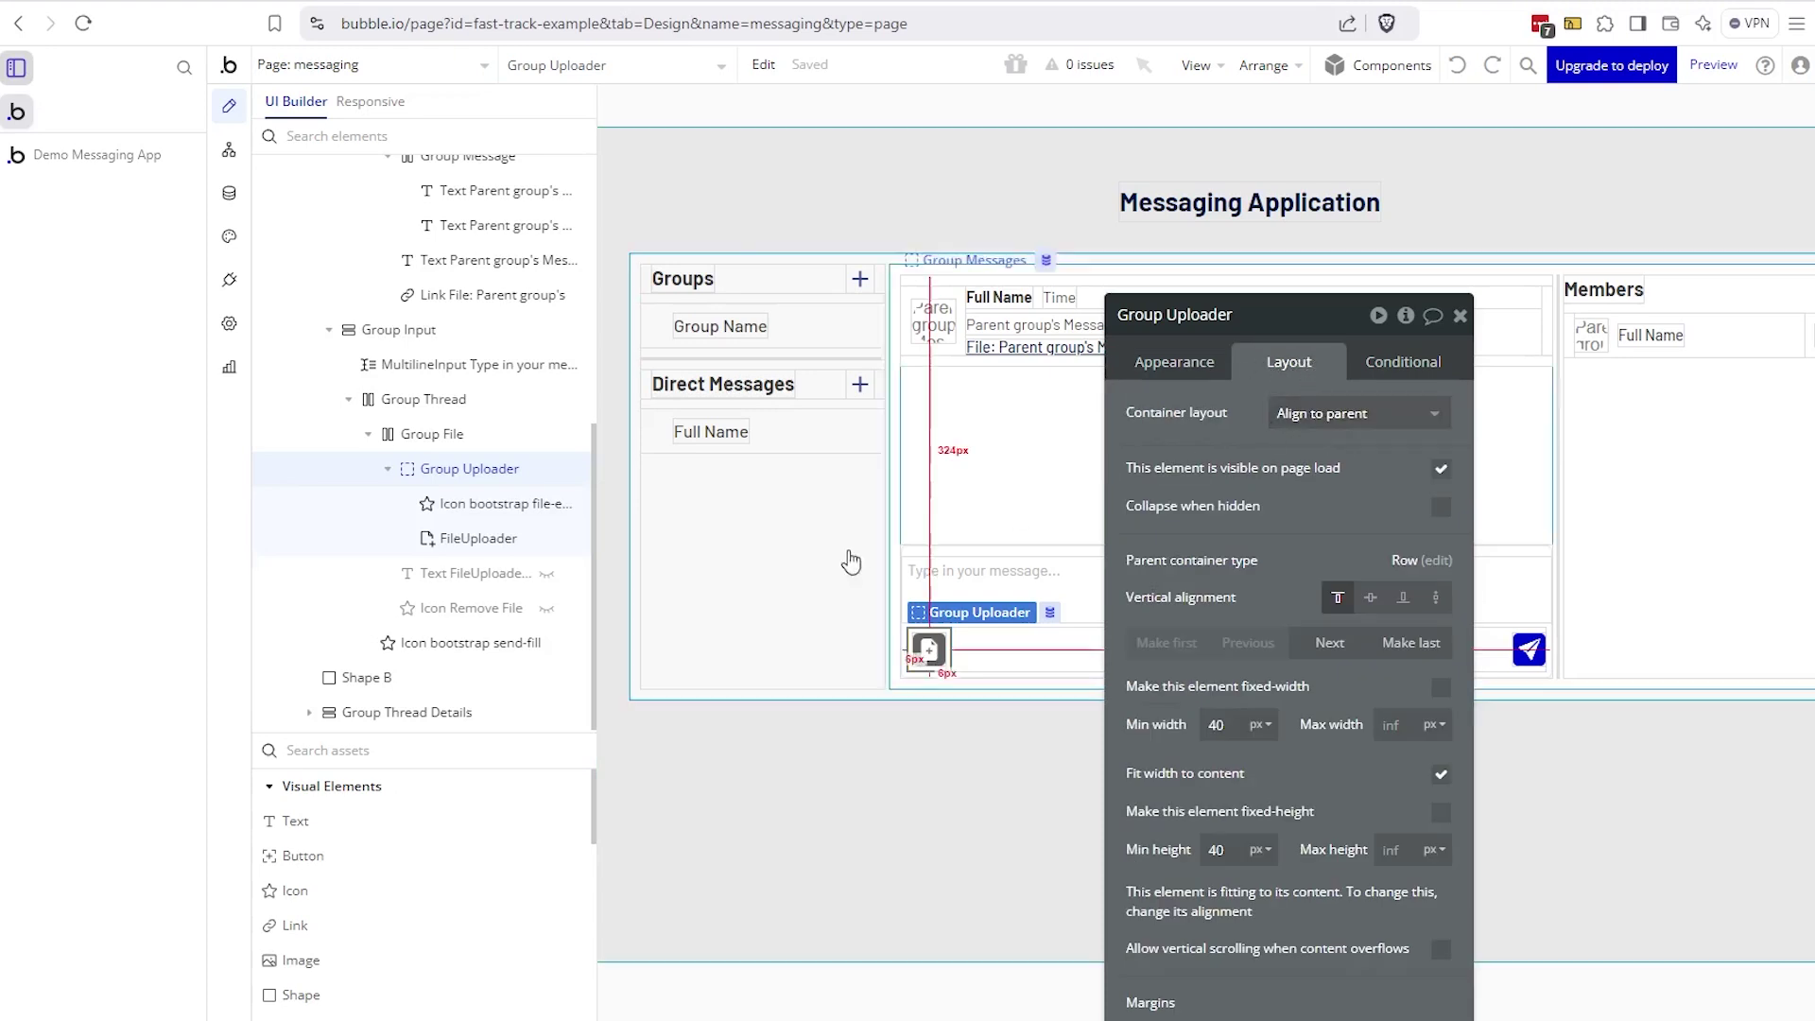
- Review the FileUploader's layout and appearance settings and the file icon that shares Group Uploader
click(479, 540)
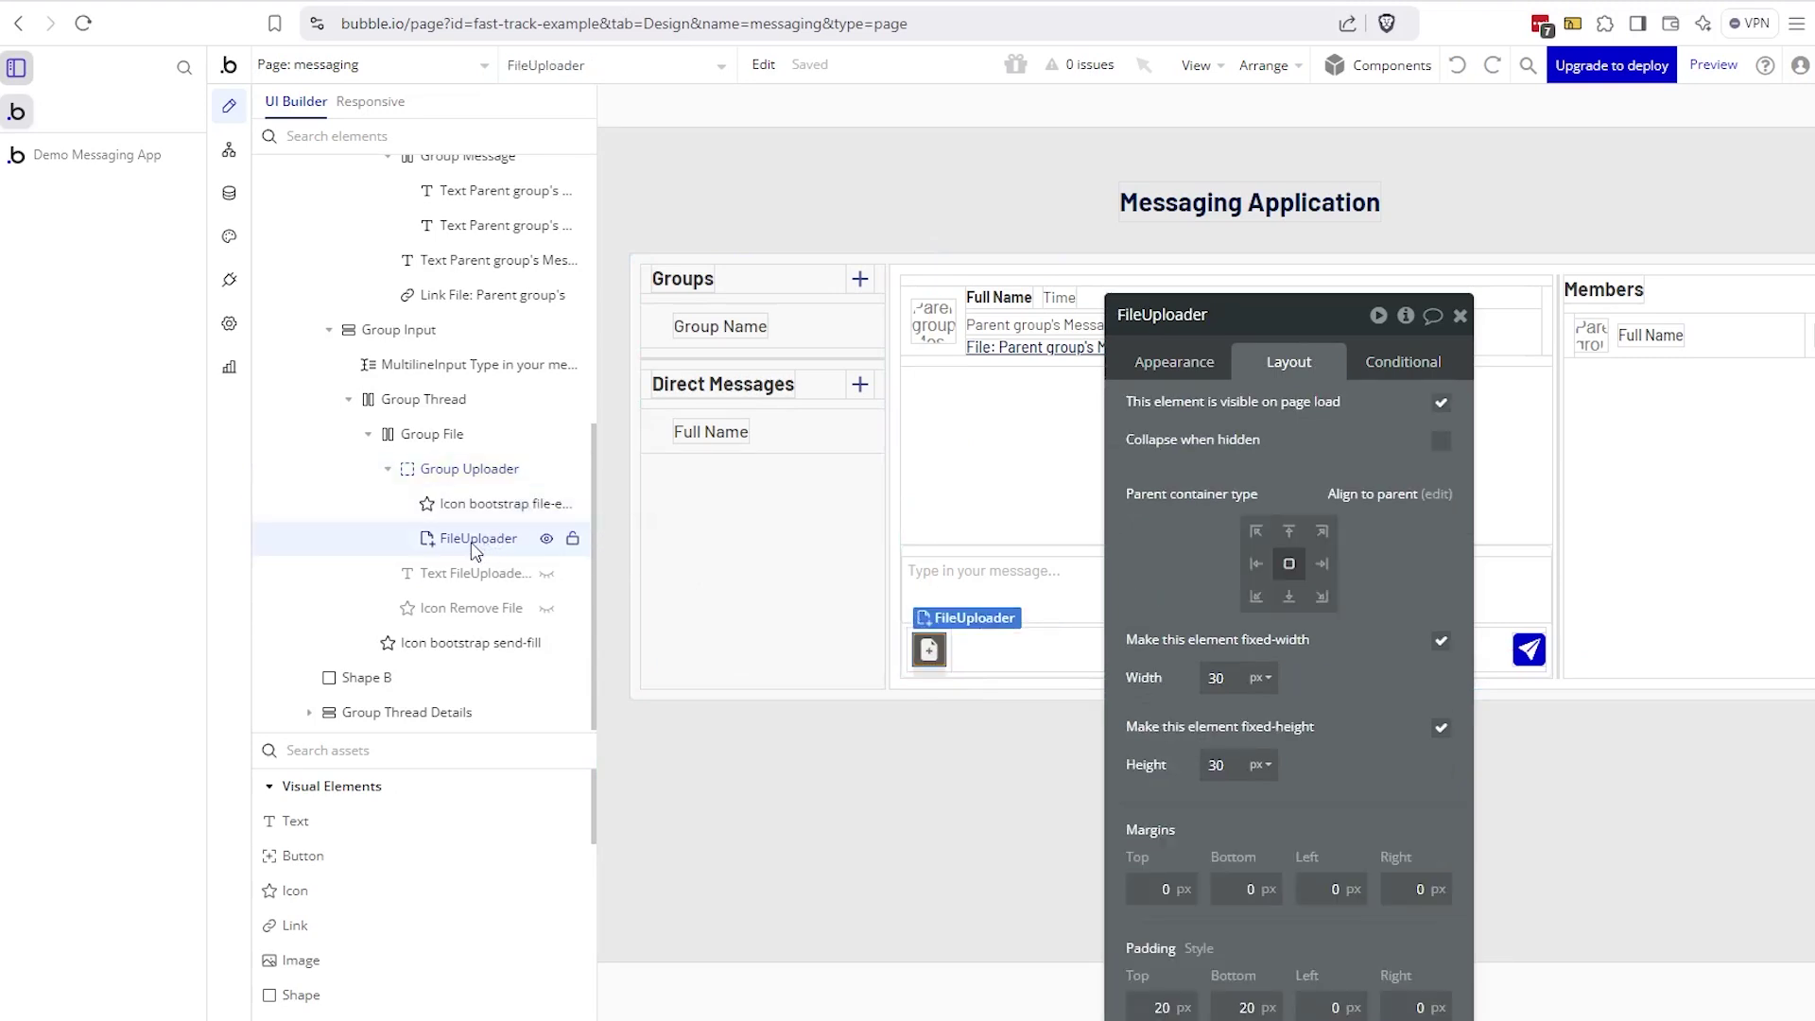
click(1142, 368)
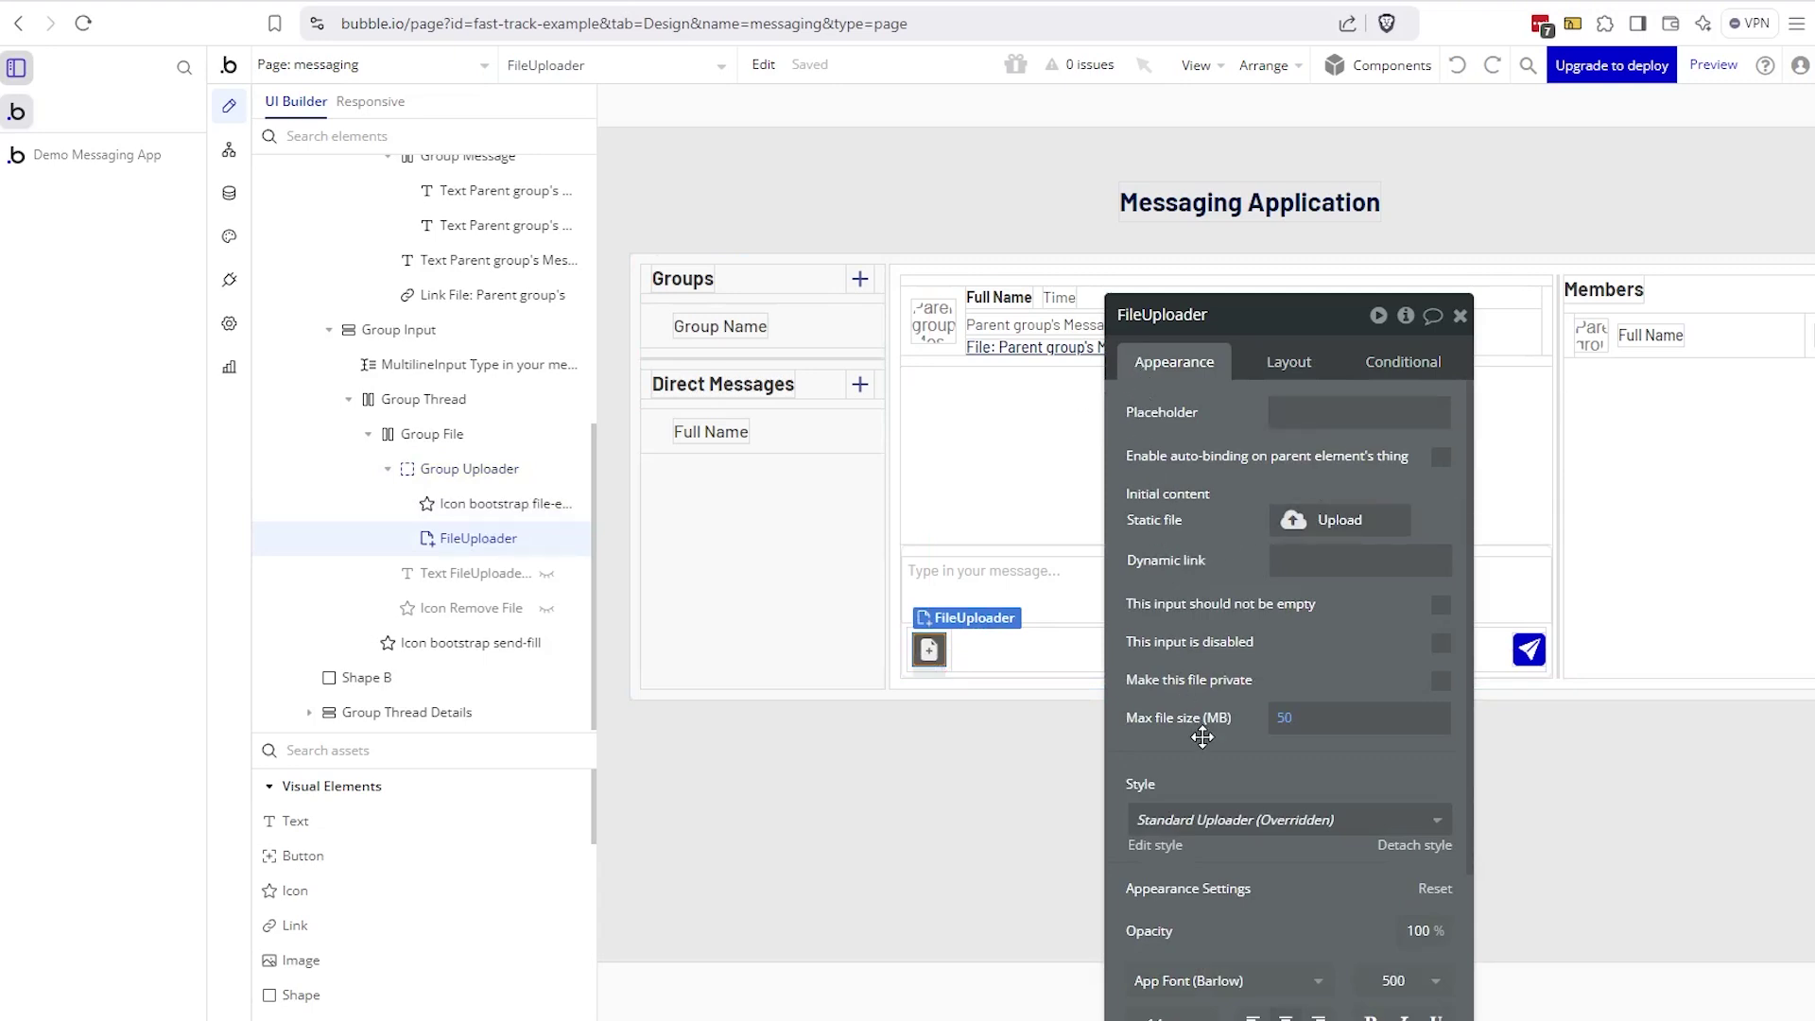
scroll(1295, 709, down, 3)
scroll(1314, 912, up, 3)
click(472, 517)
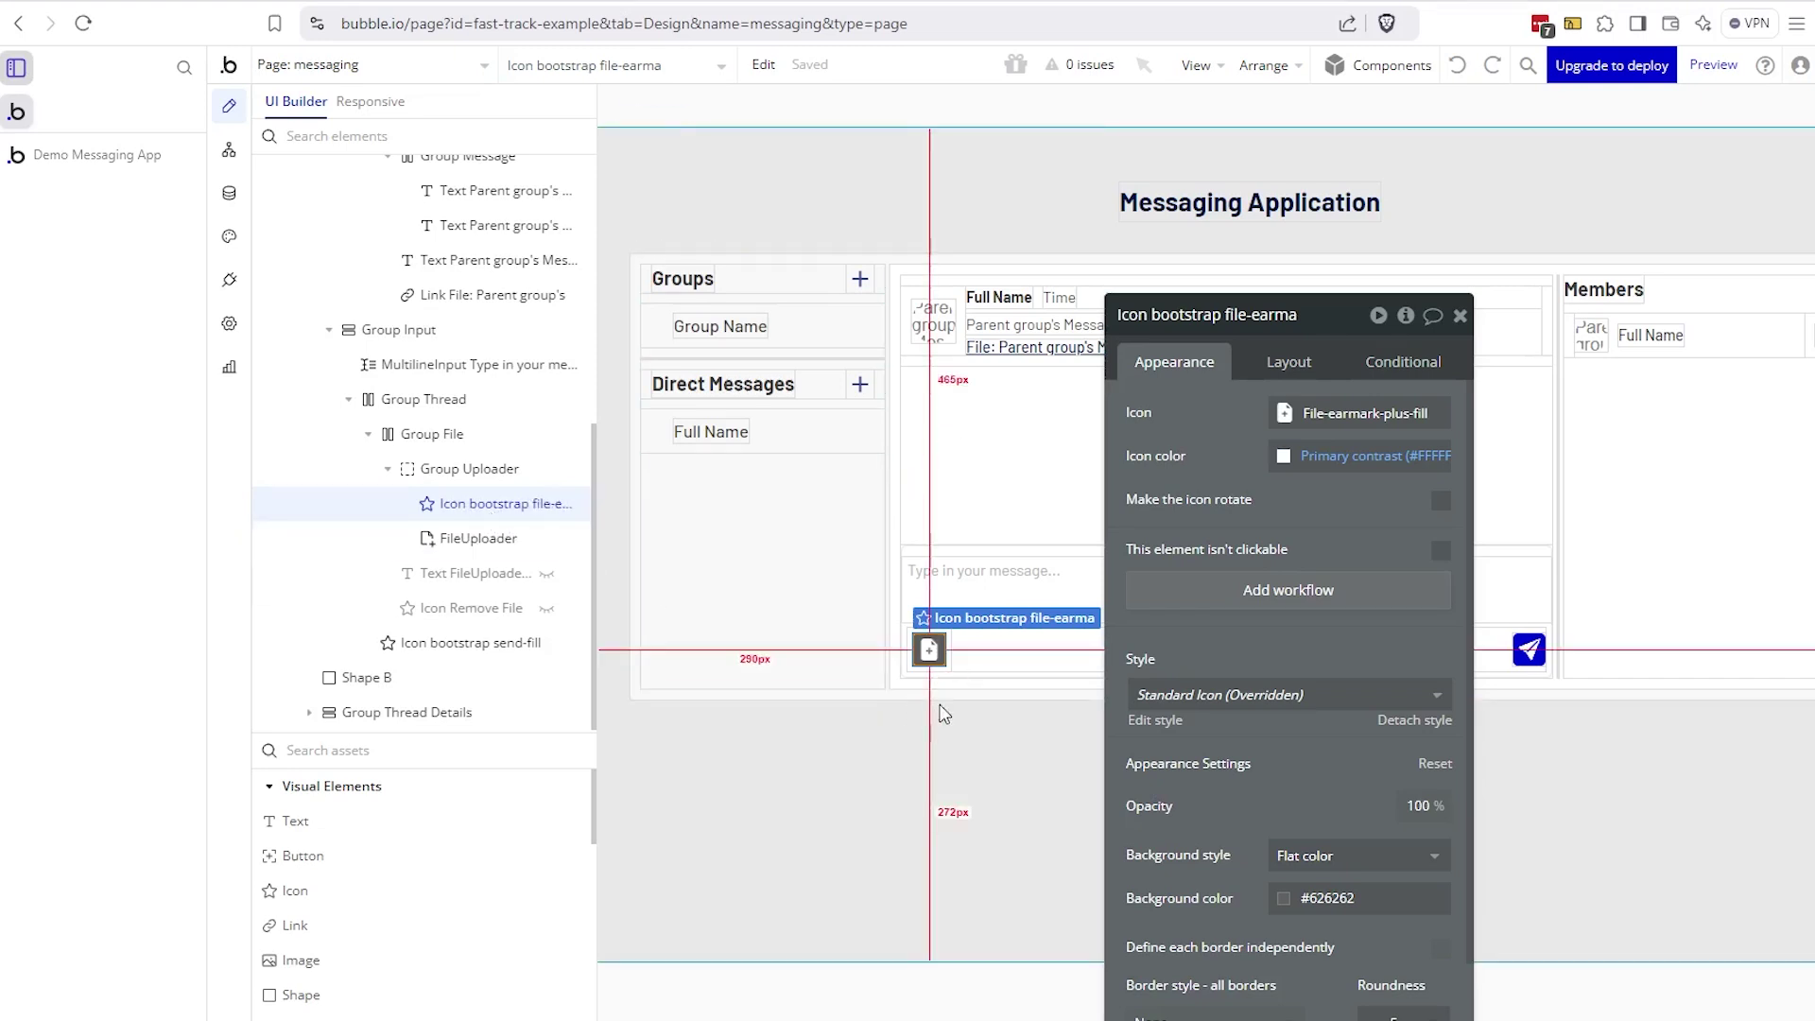
- Reveal the hidden file name text beside the uploader icon and review its dynamic expression, layout and visibility condition
click(95, 154)
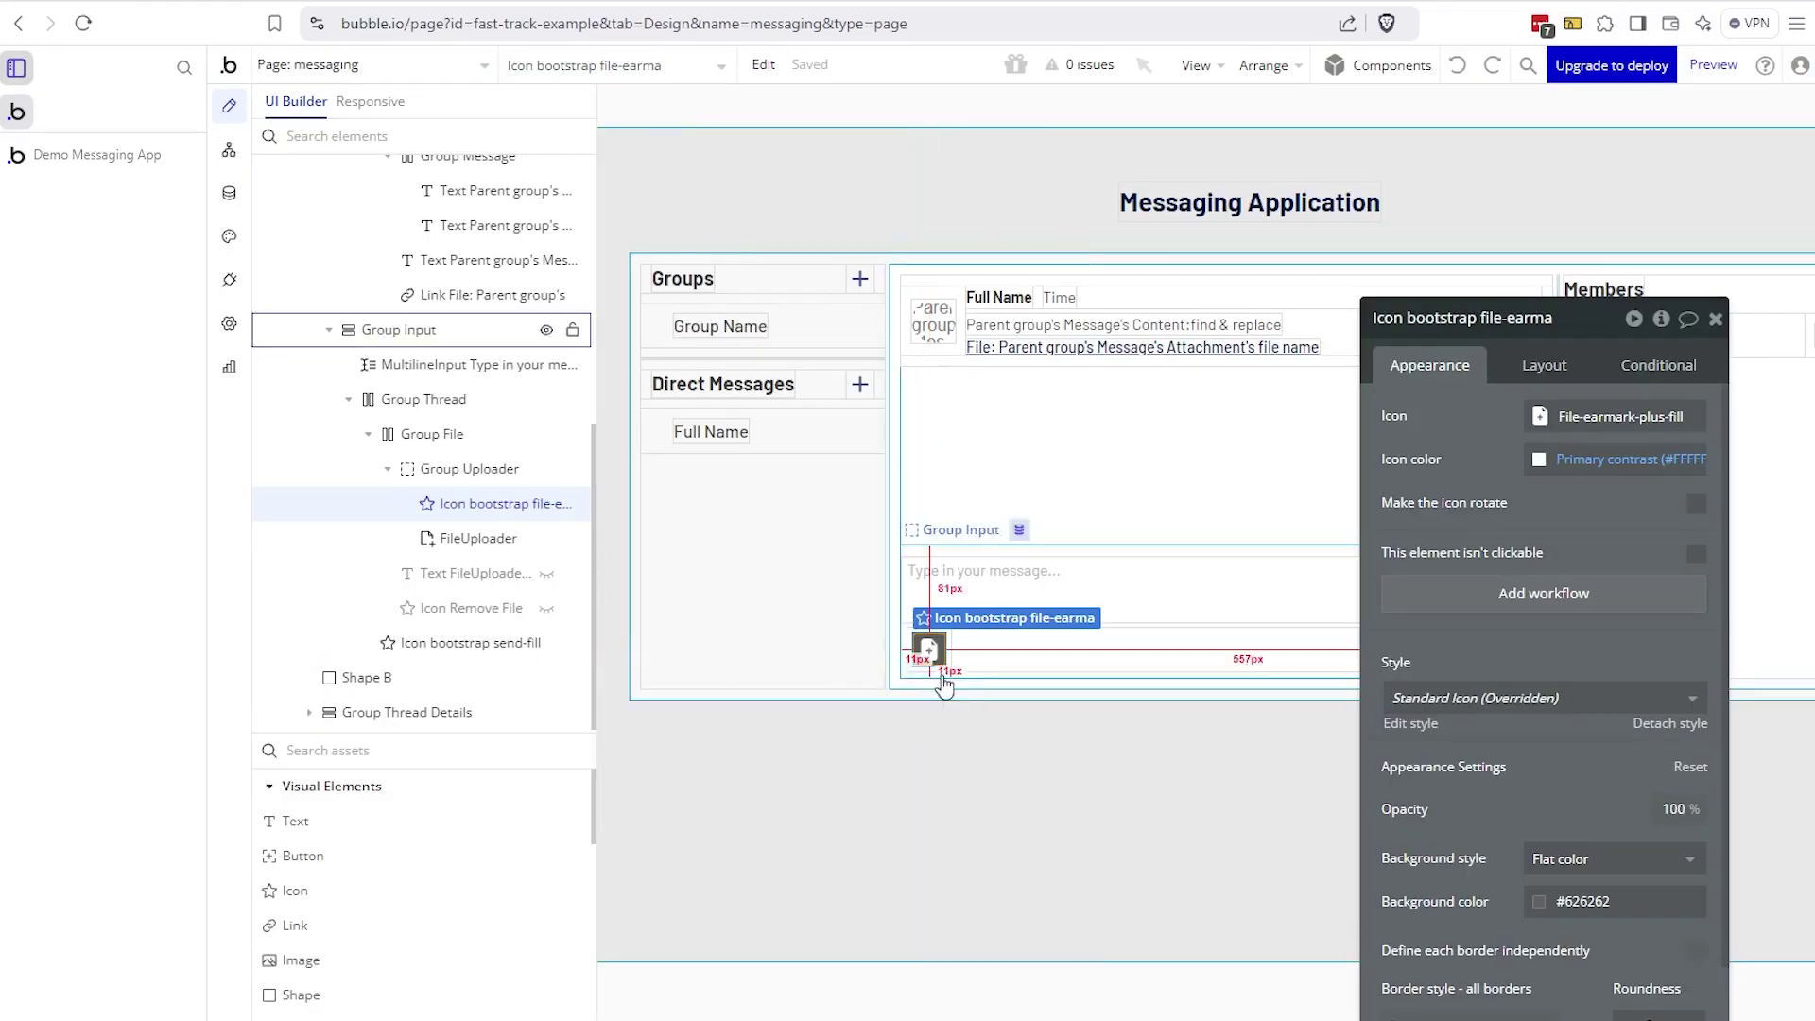
click(546, 576)
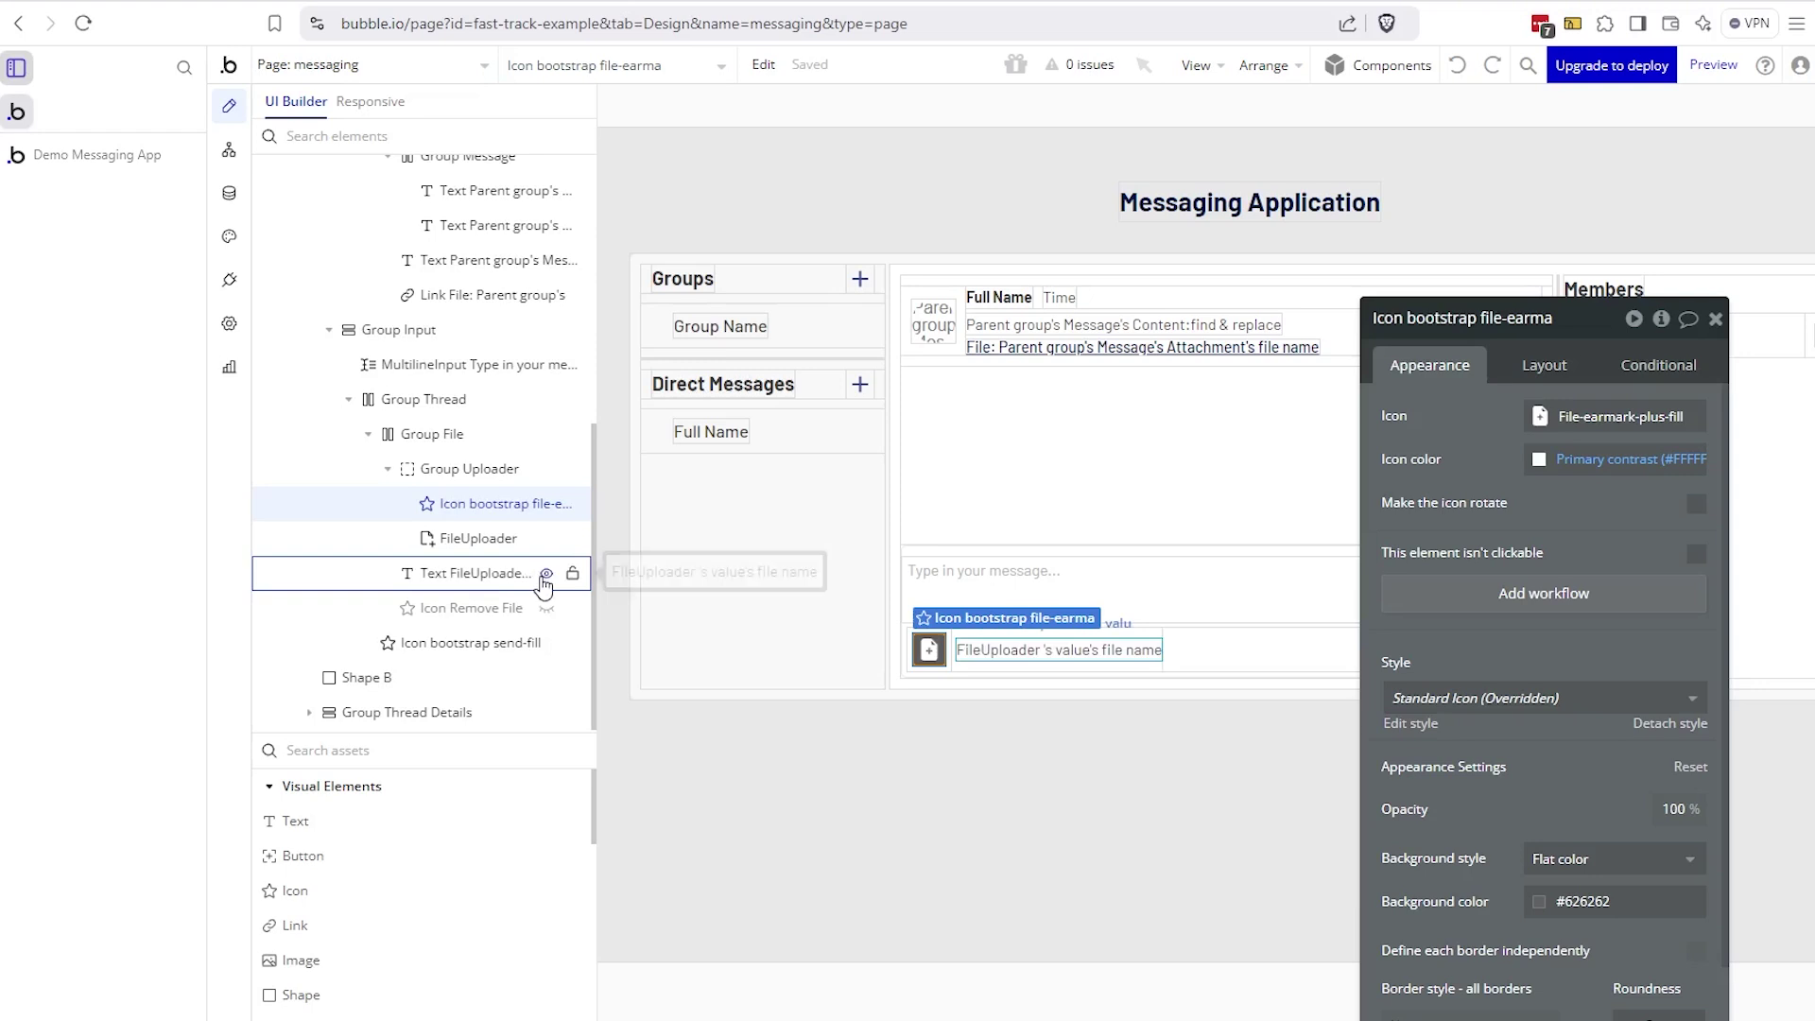
click(1007, 668)
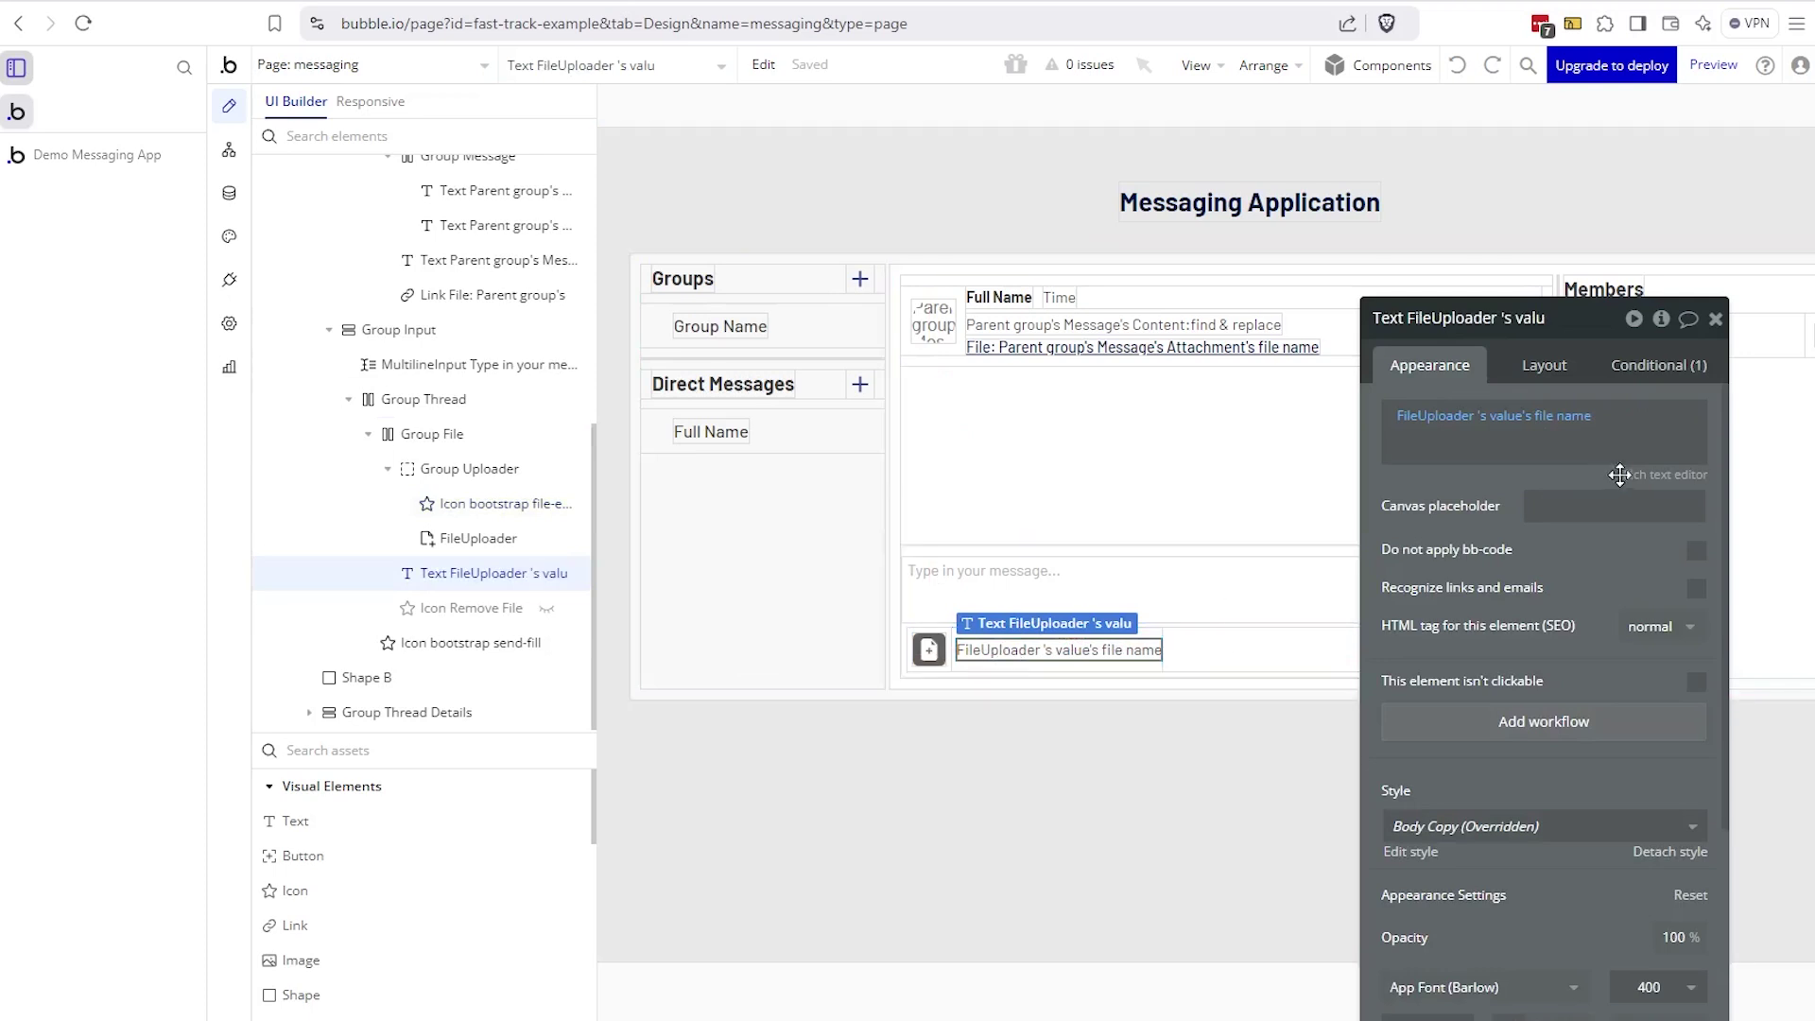
click(1571, 375)
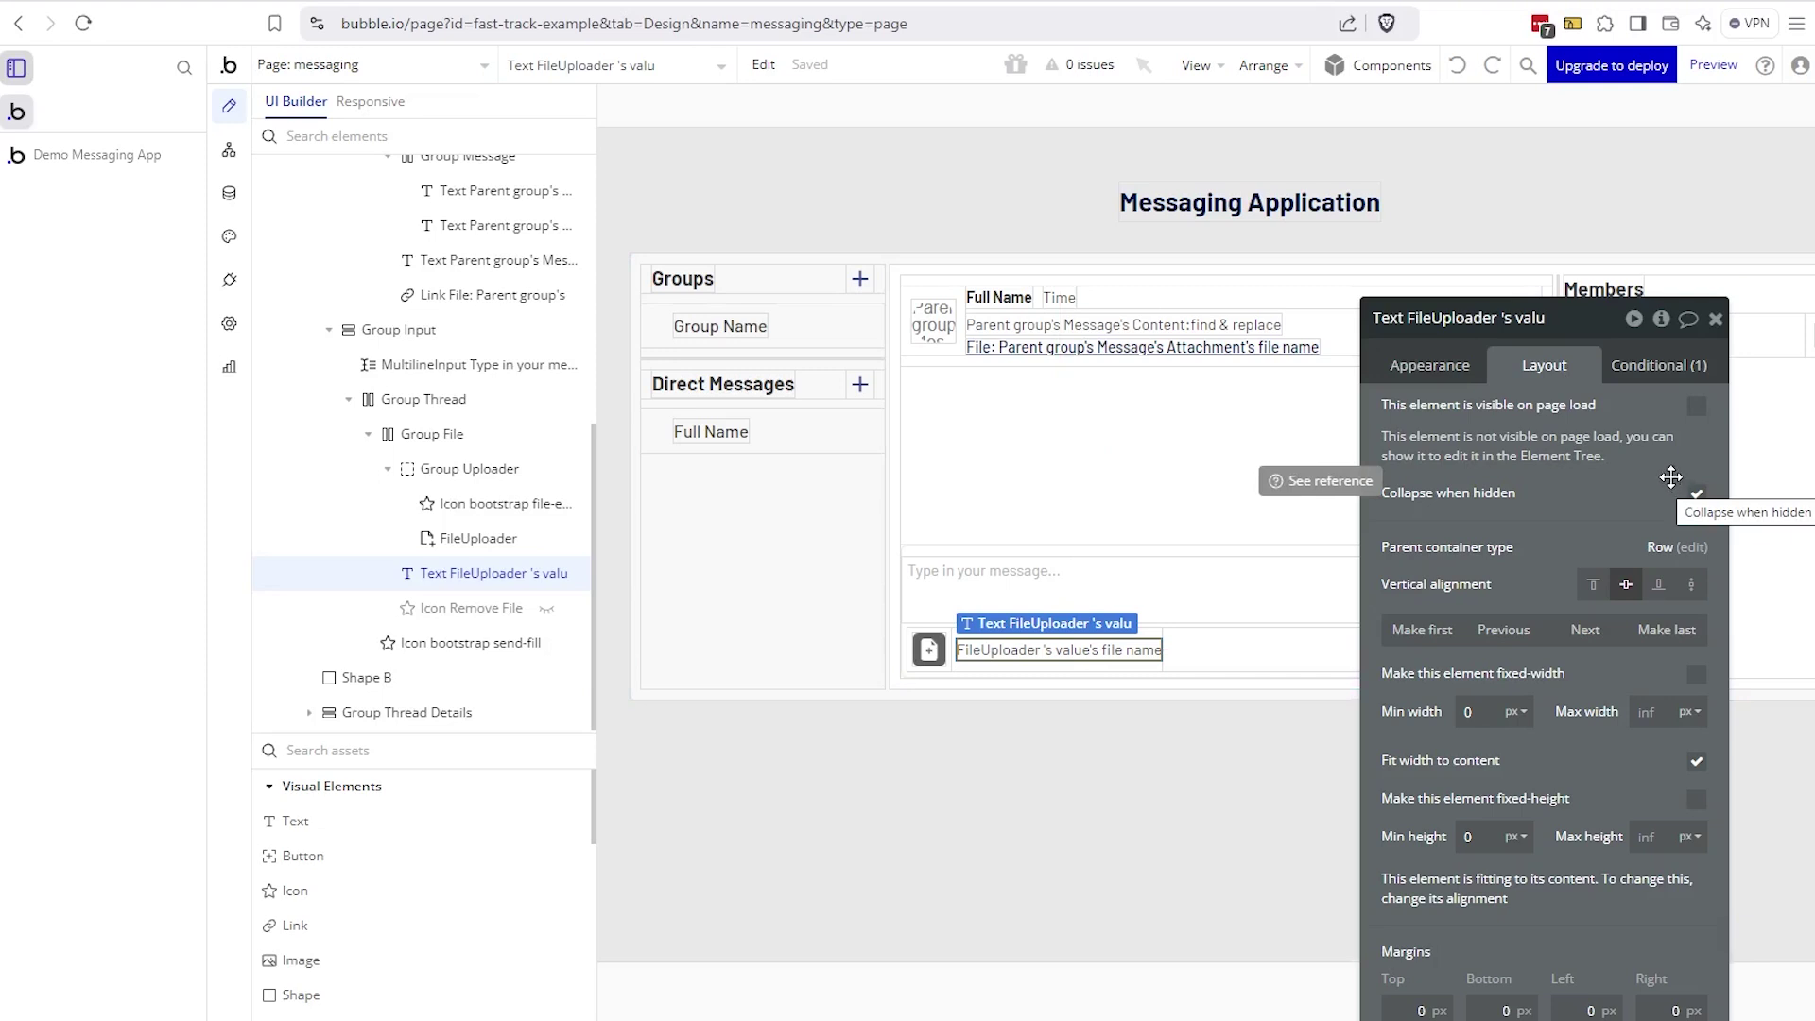
click(1666, 378)
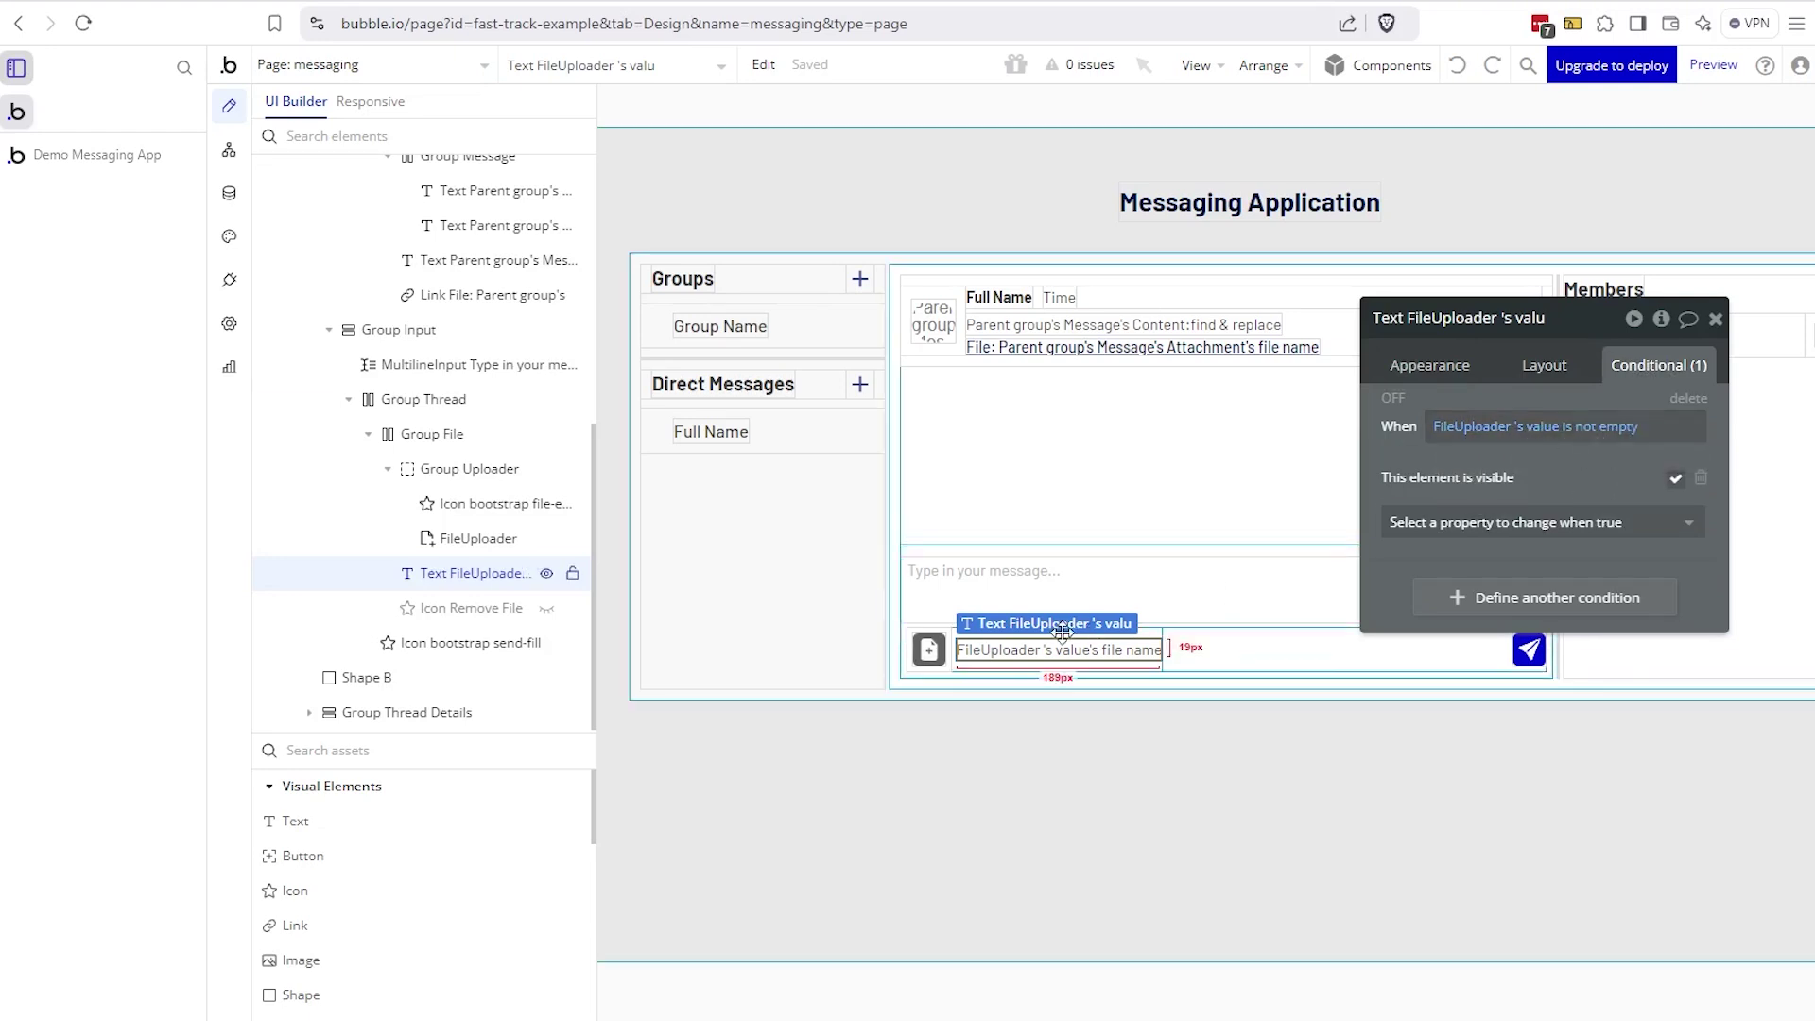
- Reveal the hidden Icon Remove File and review its appearance, layout and visibility condition
click(547, 611)
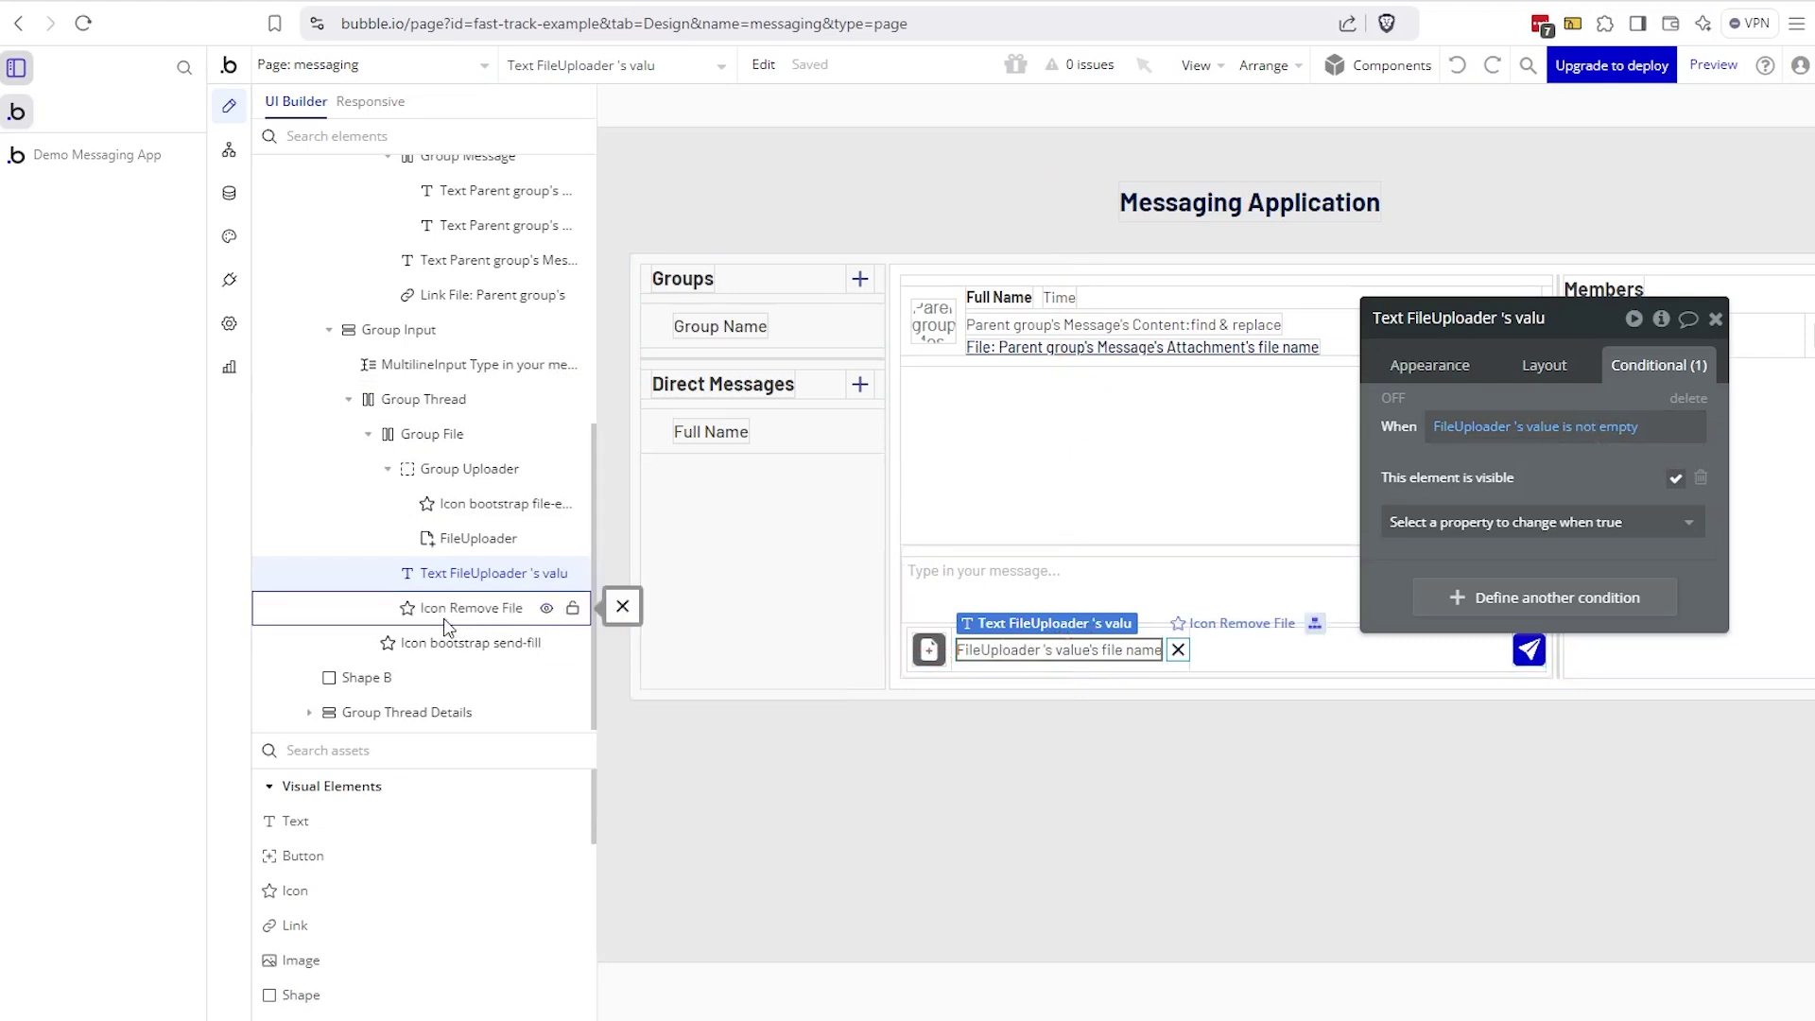
click(1177, 652)
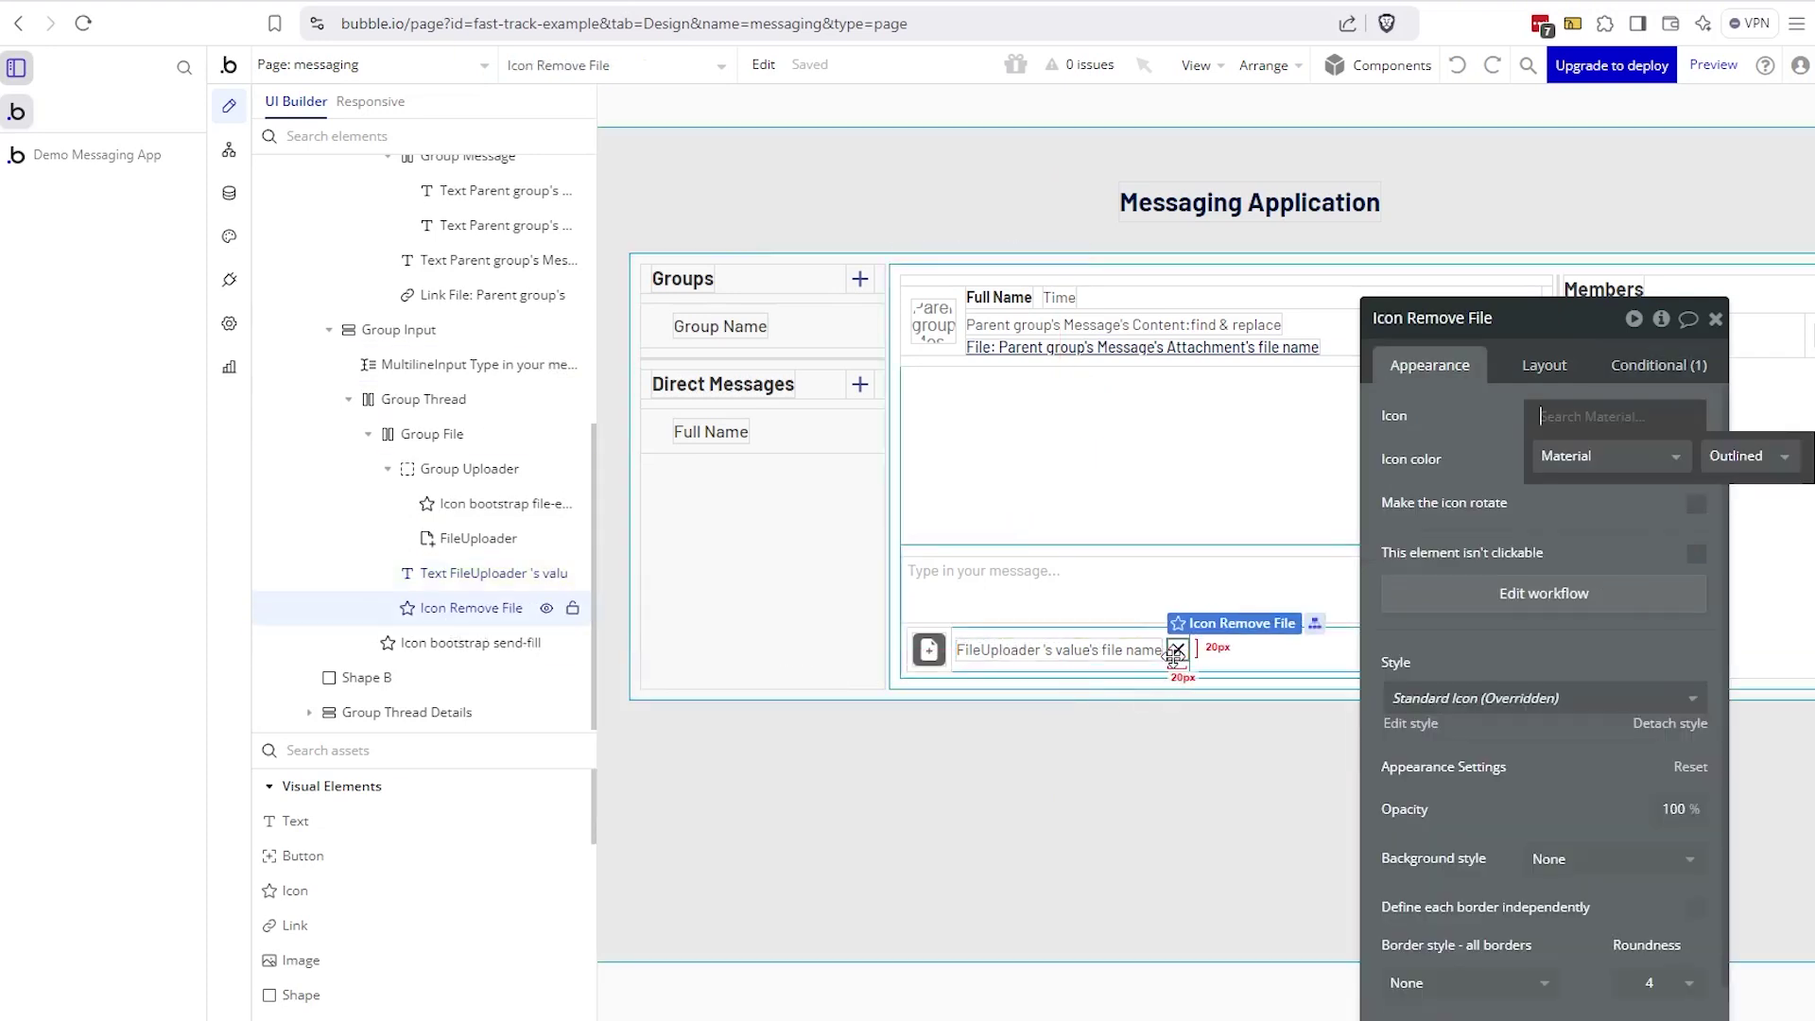
click(1544, 364)
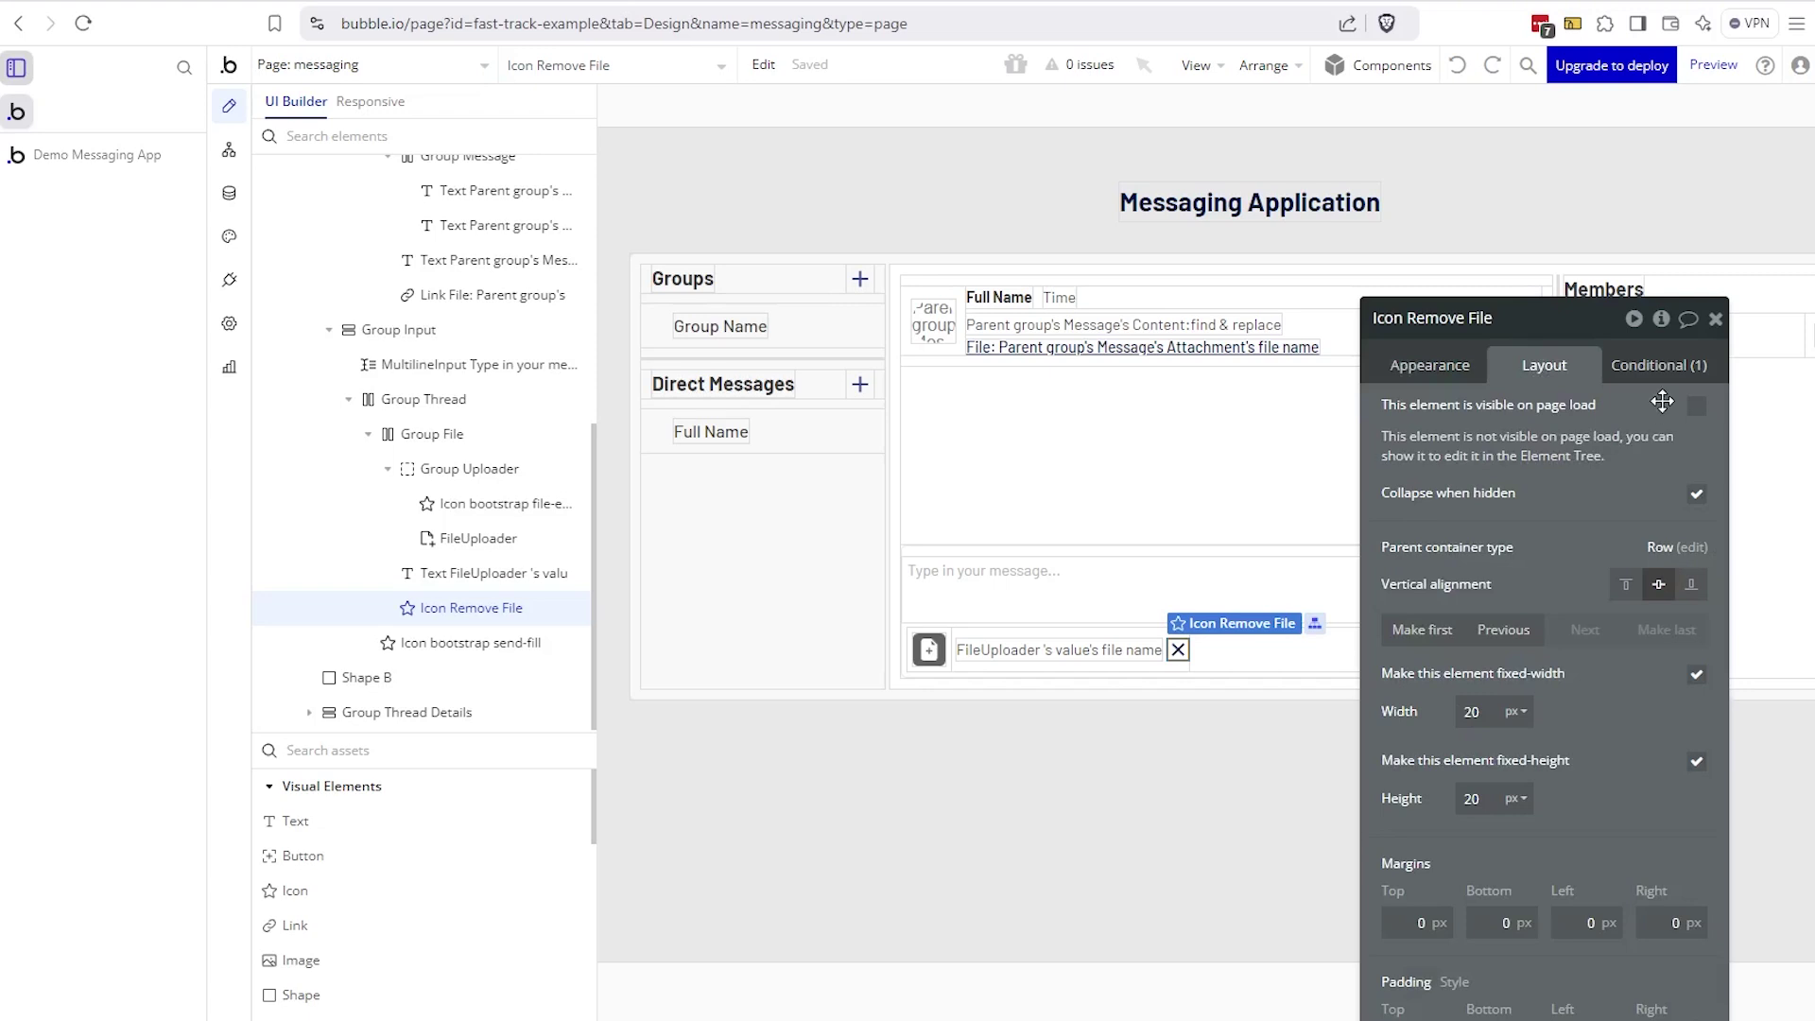
click(1659, 365)
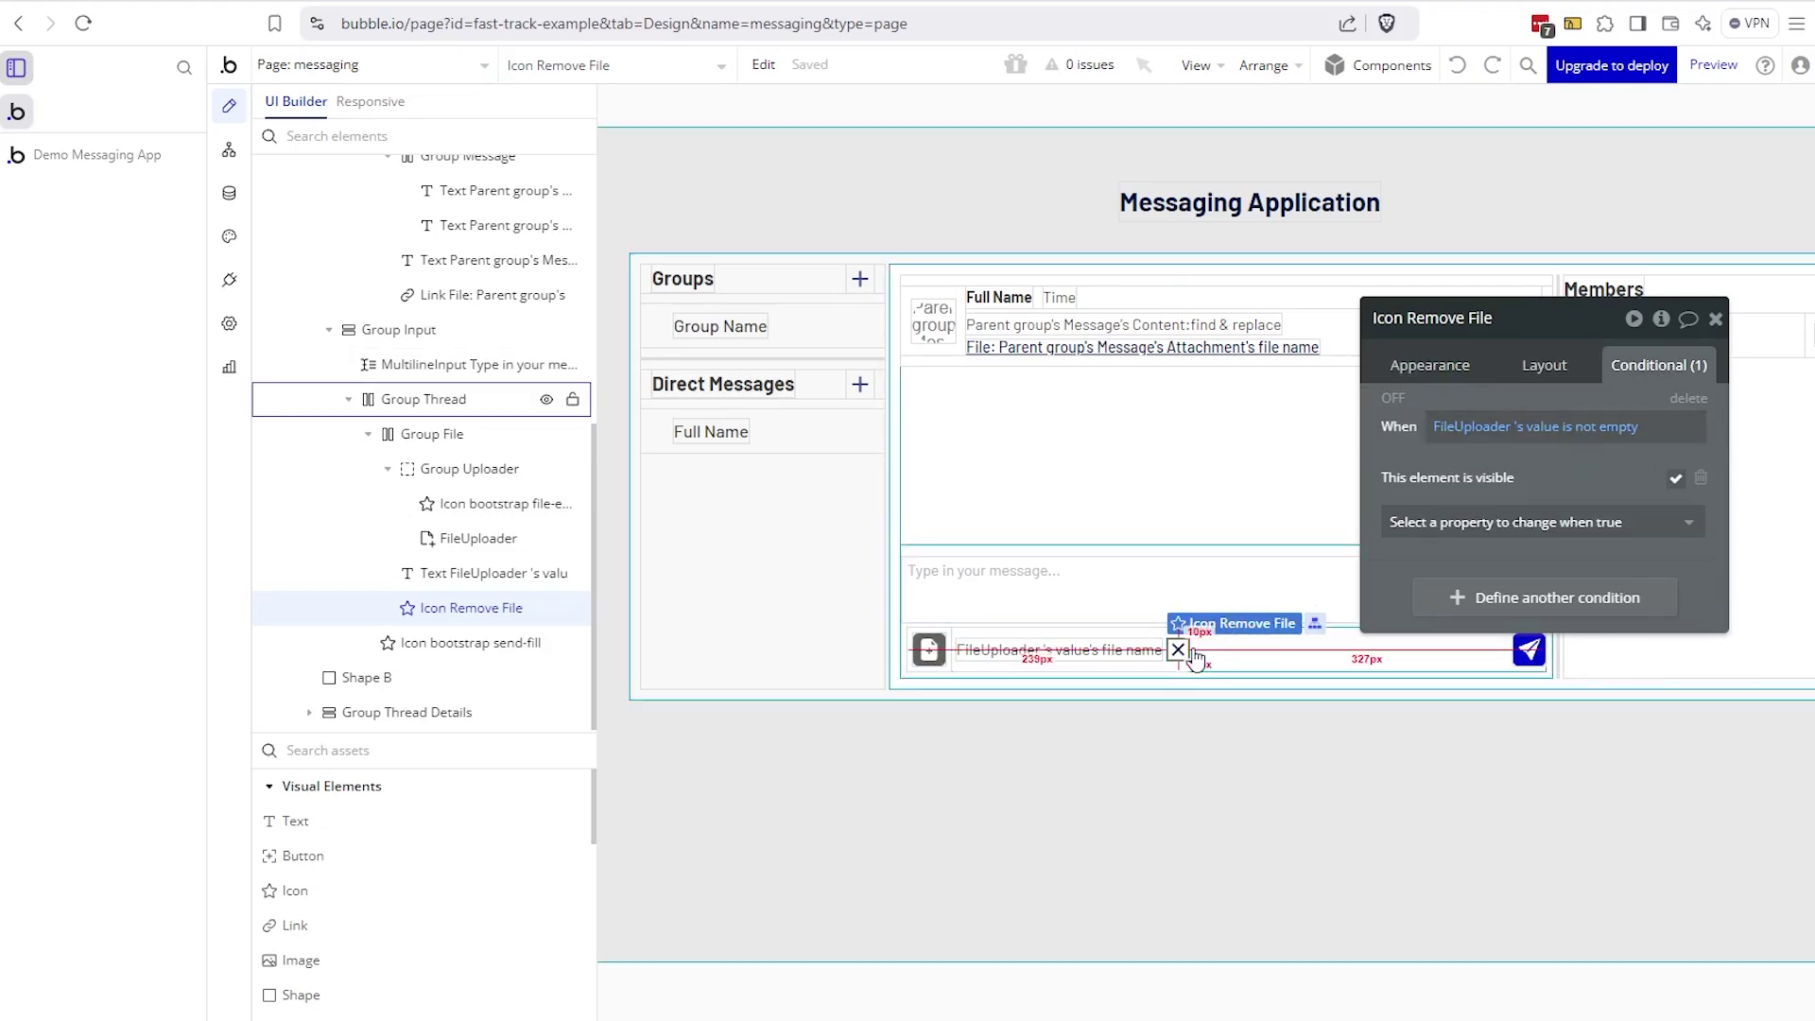
- Inspect Group Thread Details, reveal the hidden group that holds the group name, and examine Input Group Name
click(1759, 407)
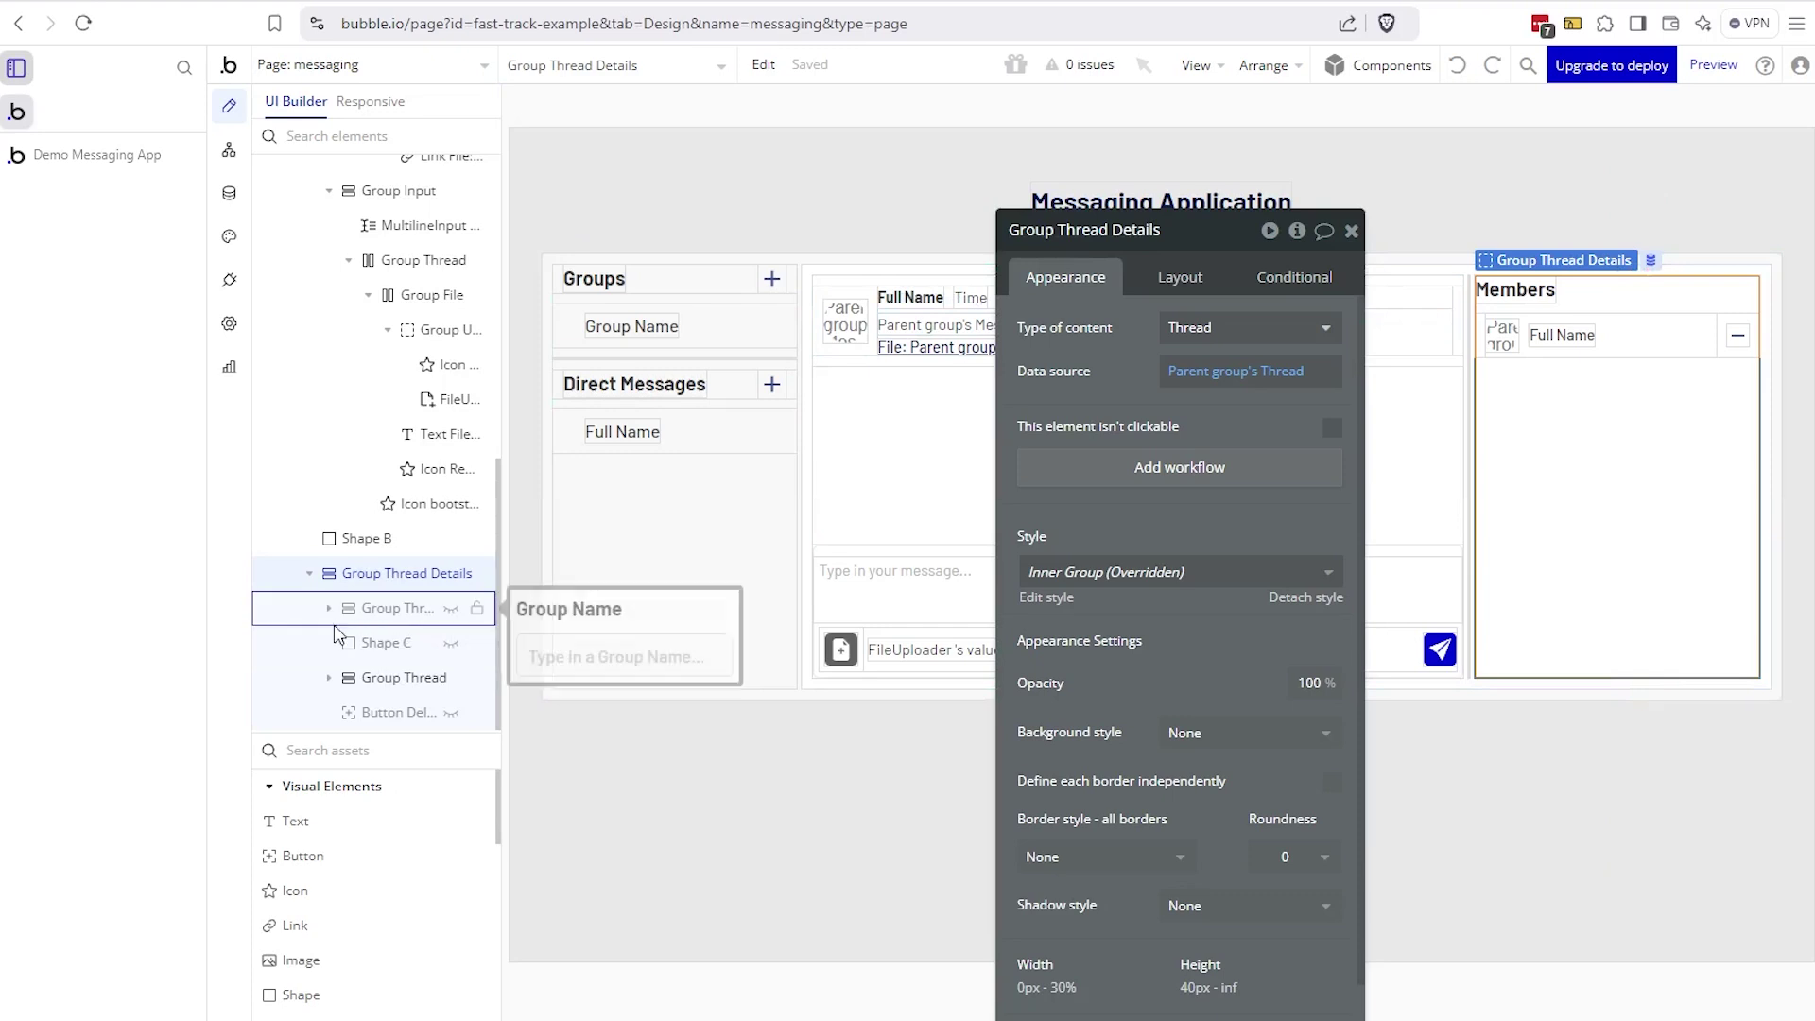
click(450, 609)
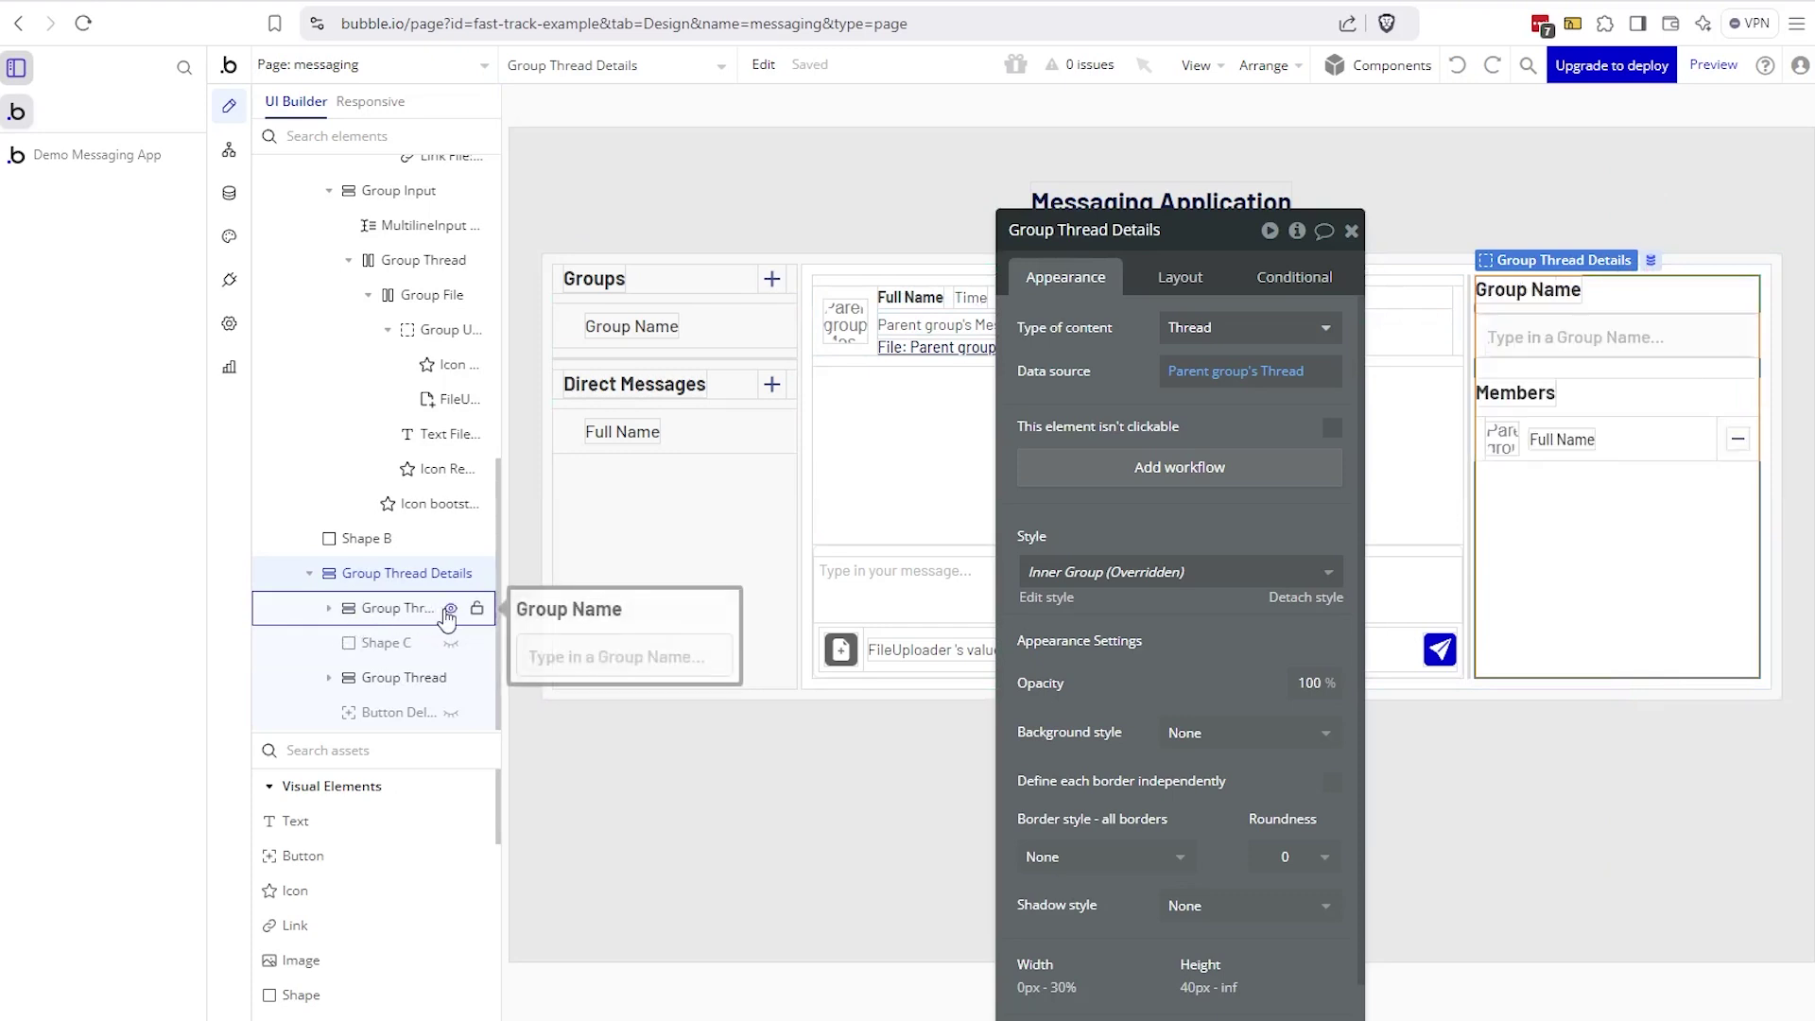
click(376, 617)
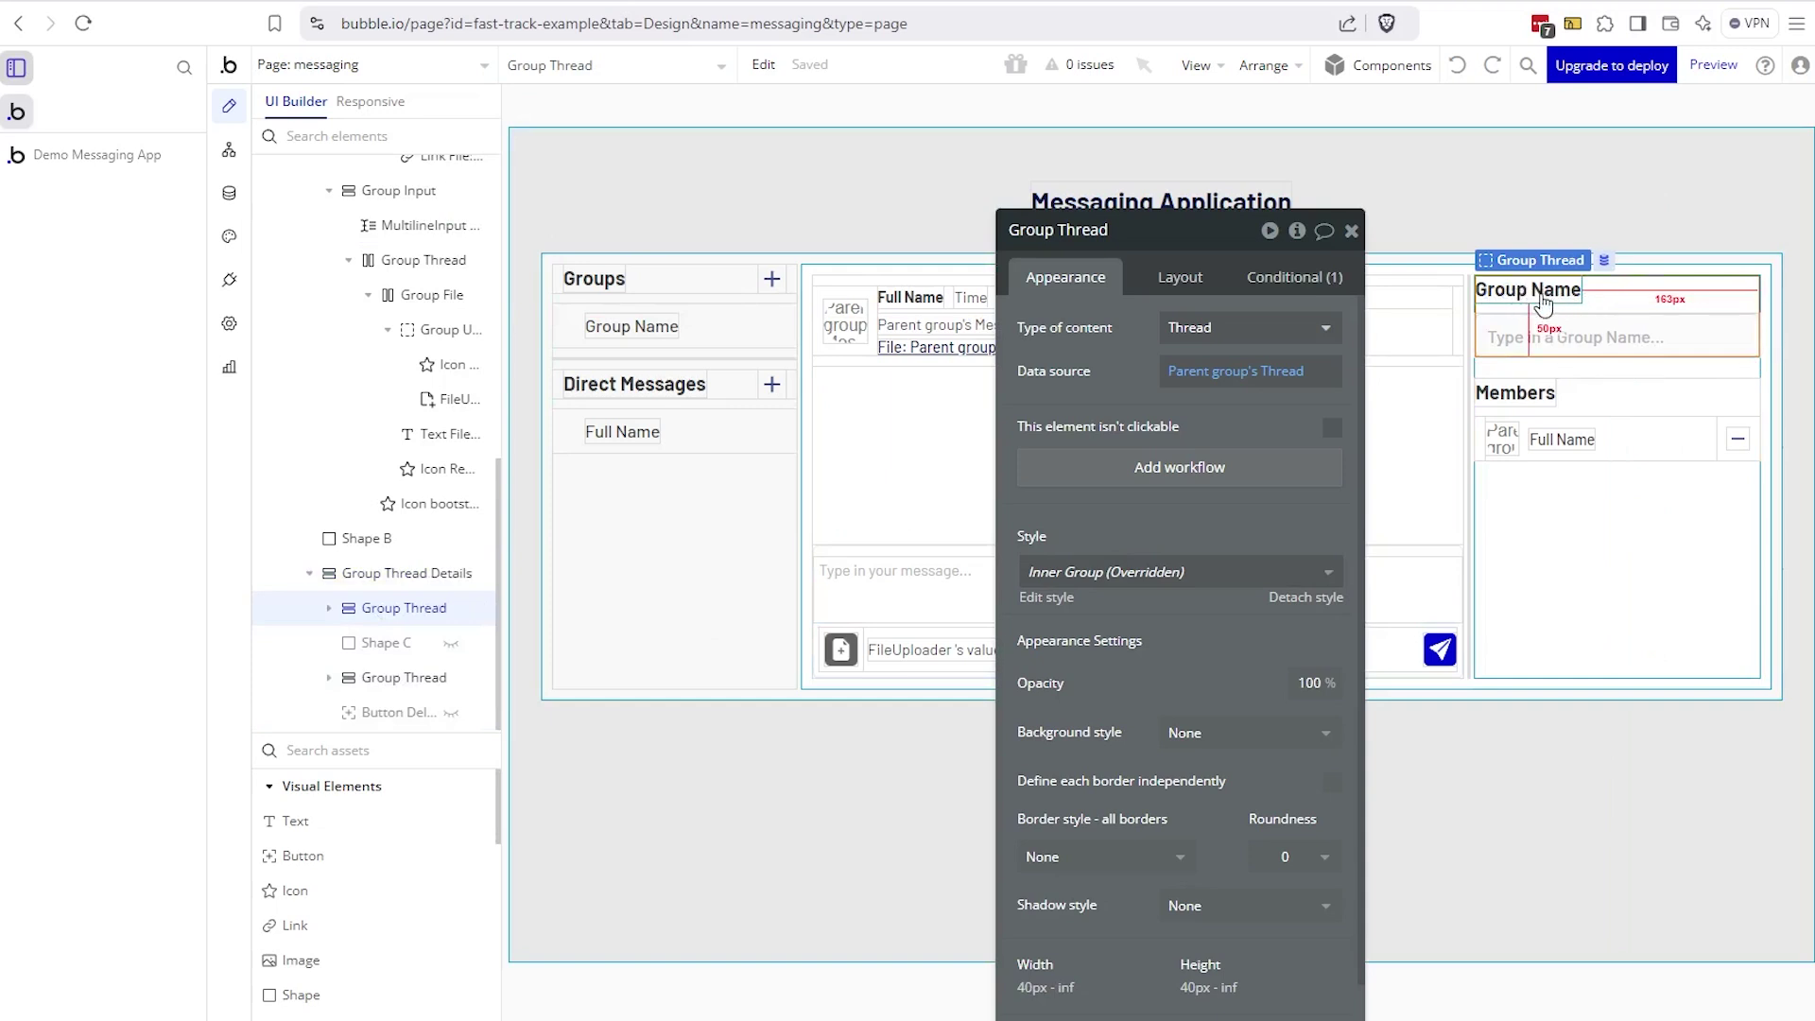
click(1529, 338)
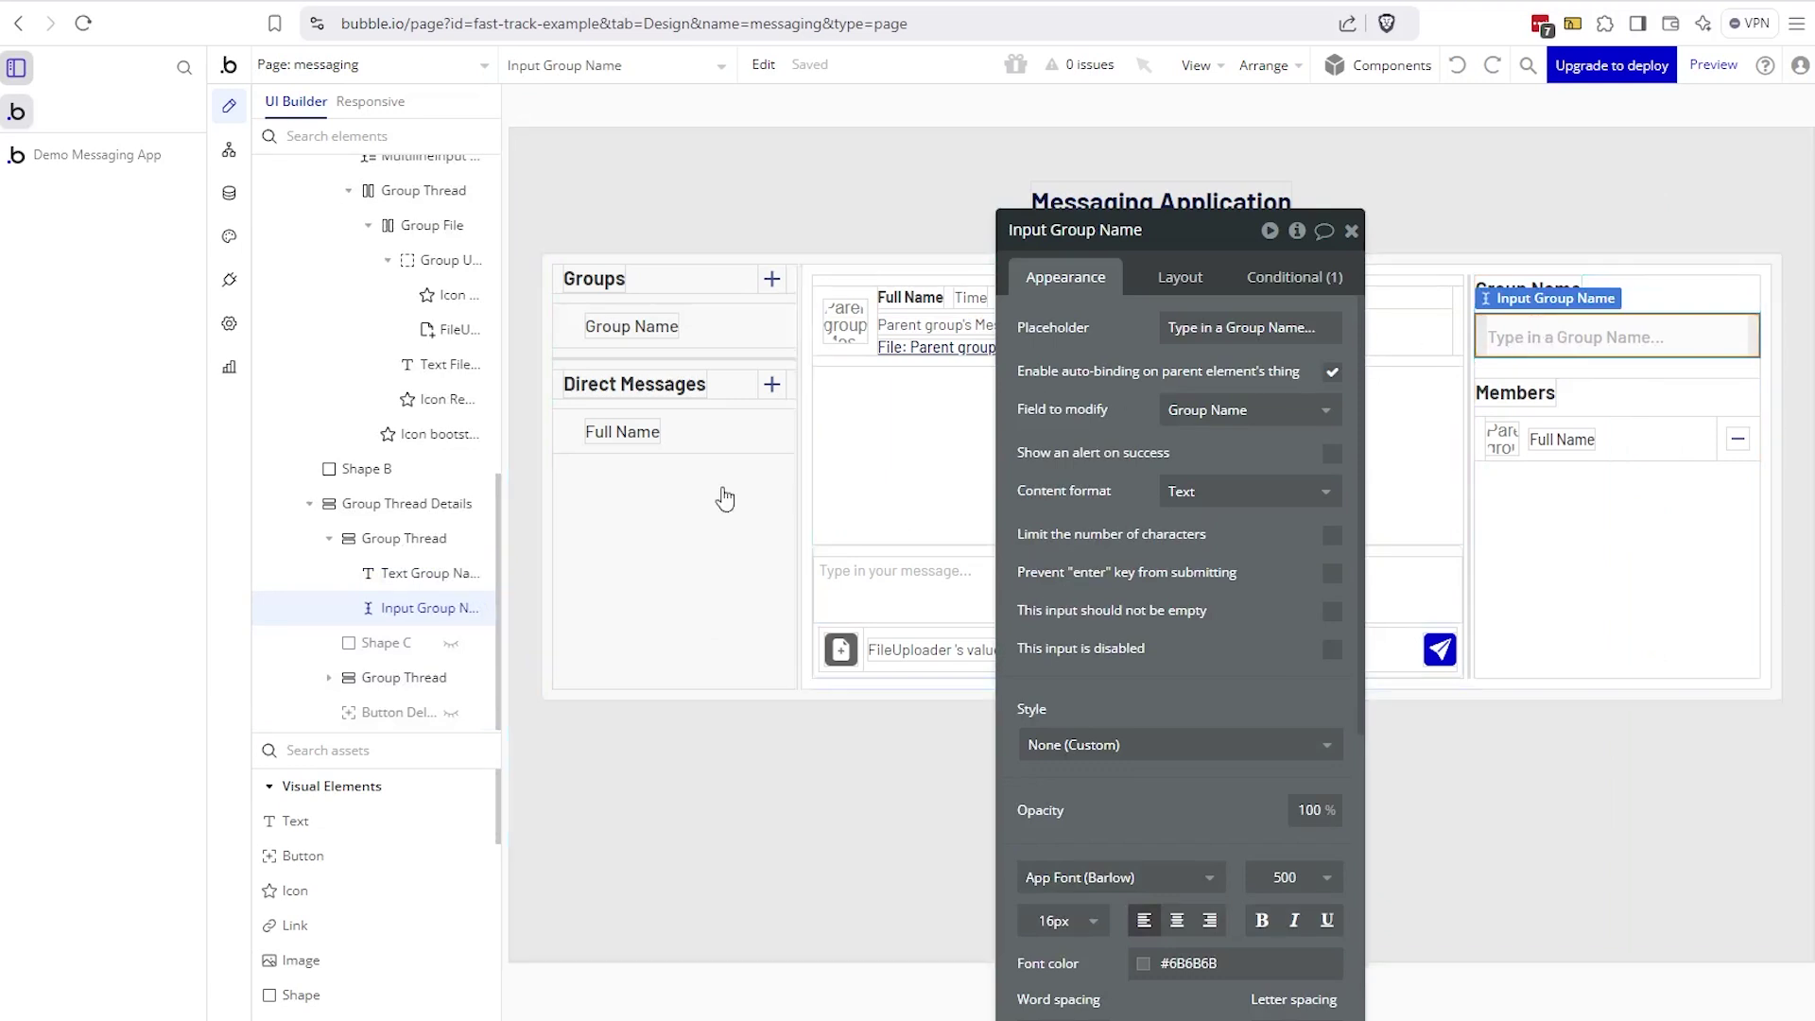
- Reveal the Shape C divider and inspect the Members group below it and the Group Name group above it
click(408, 645)
click(451, 647)
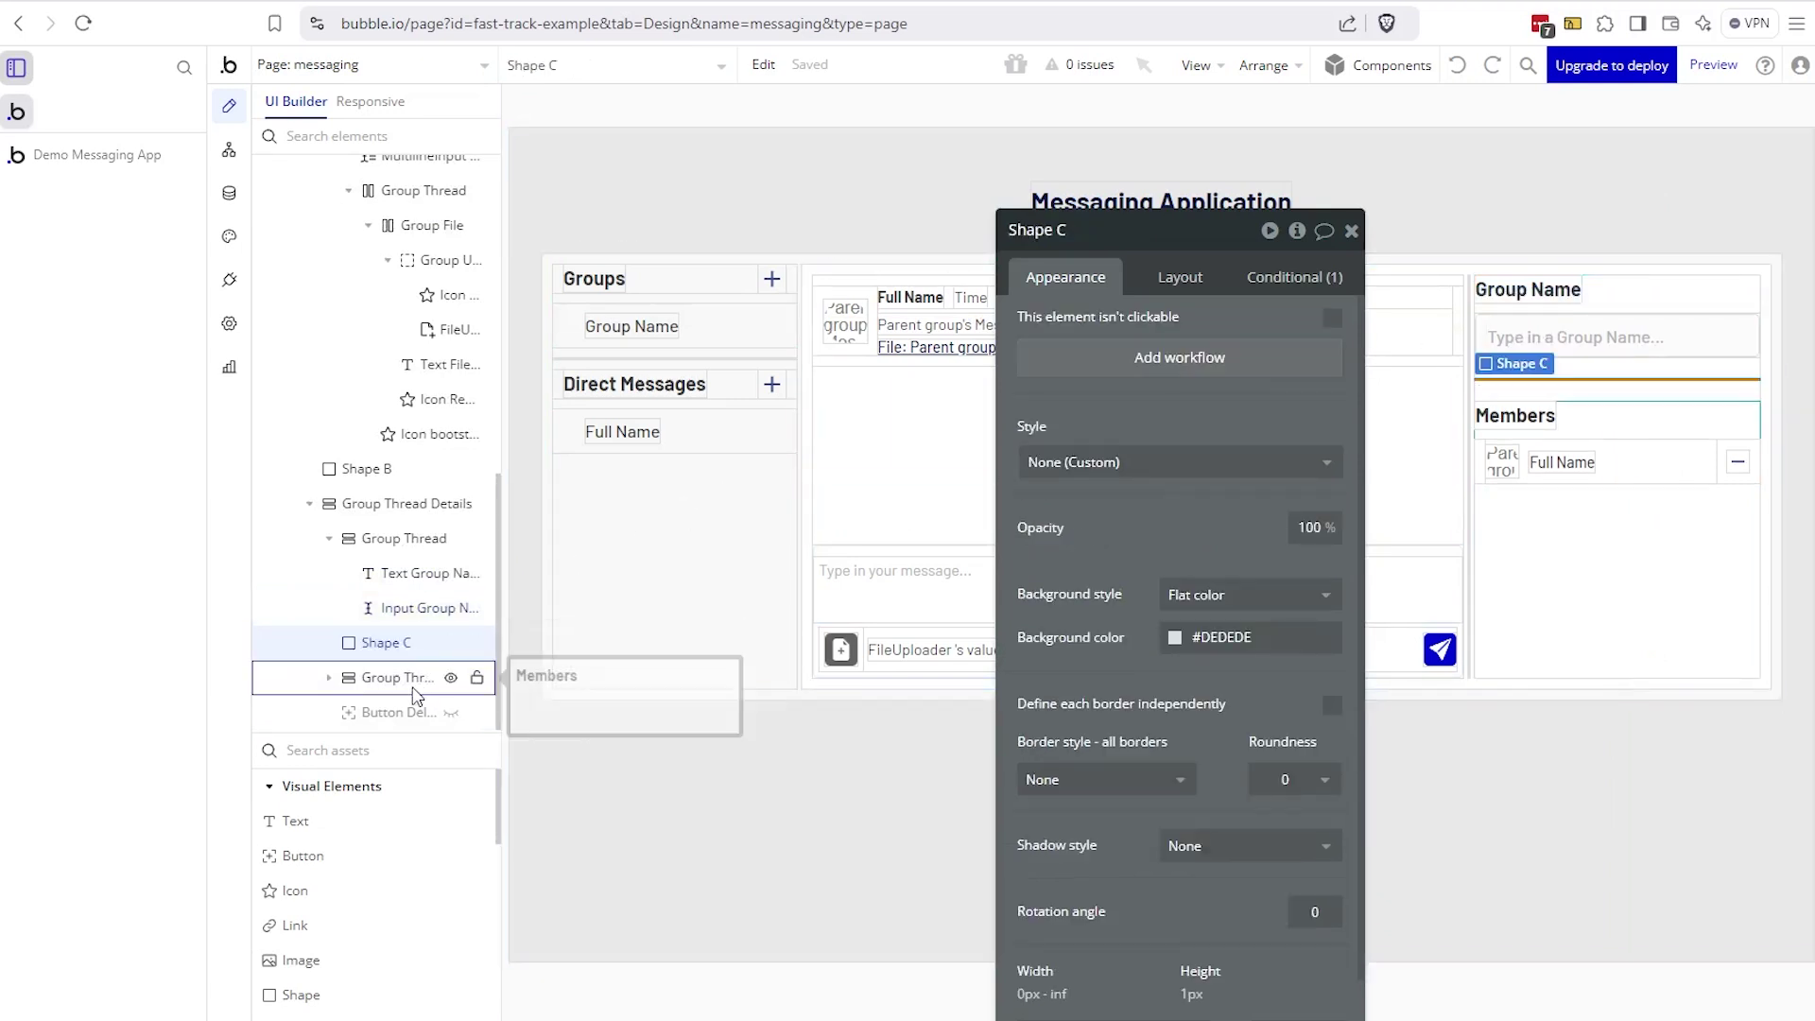
click(444, 677)
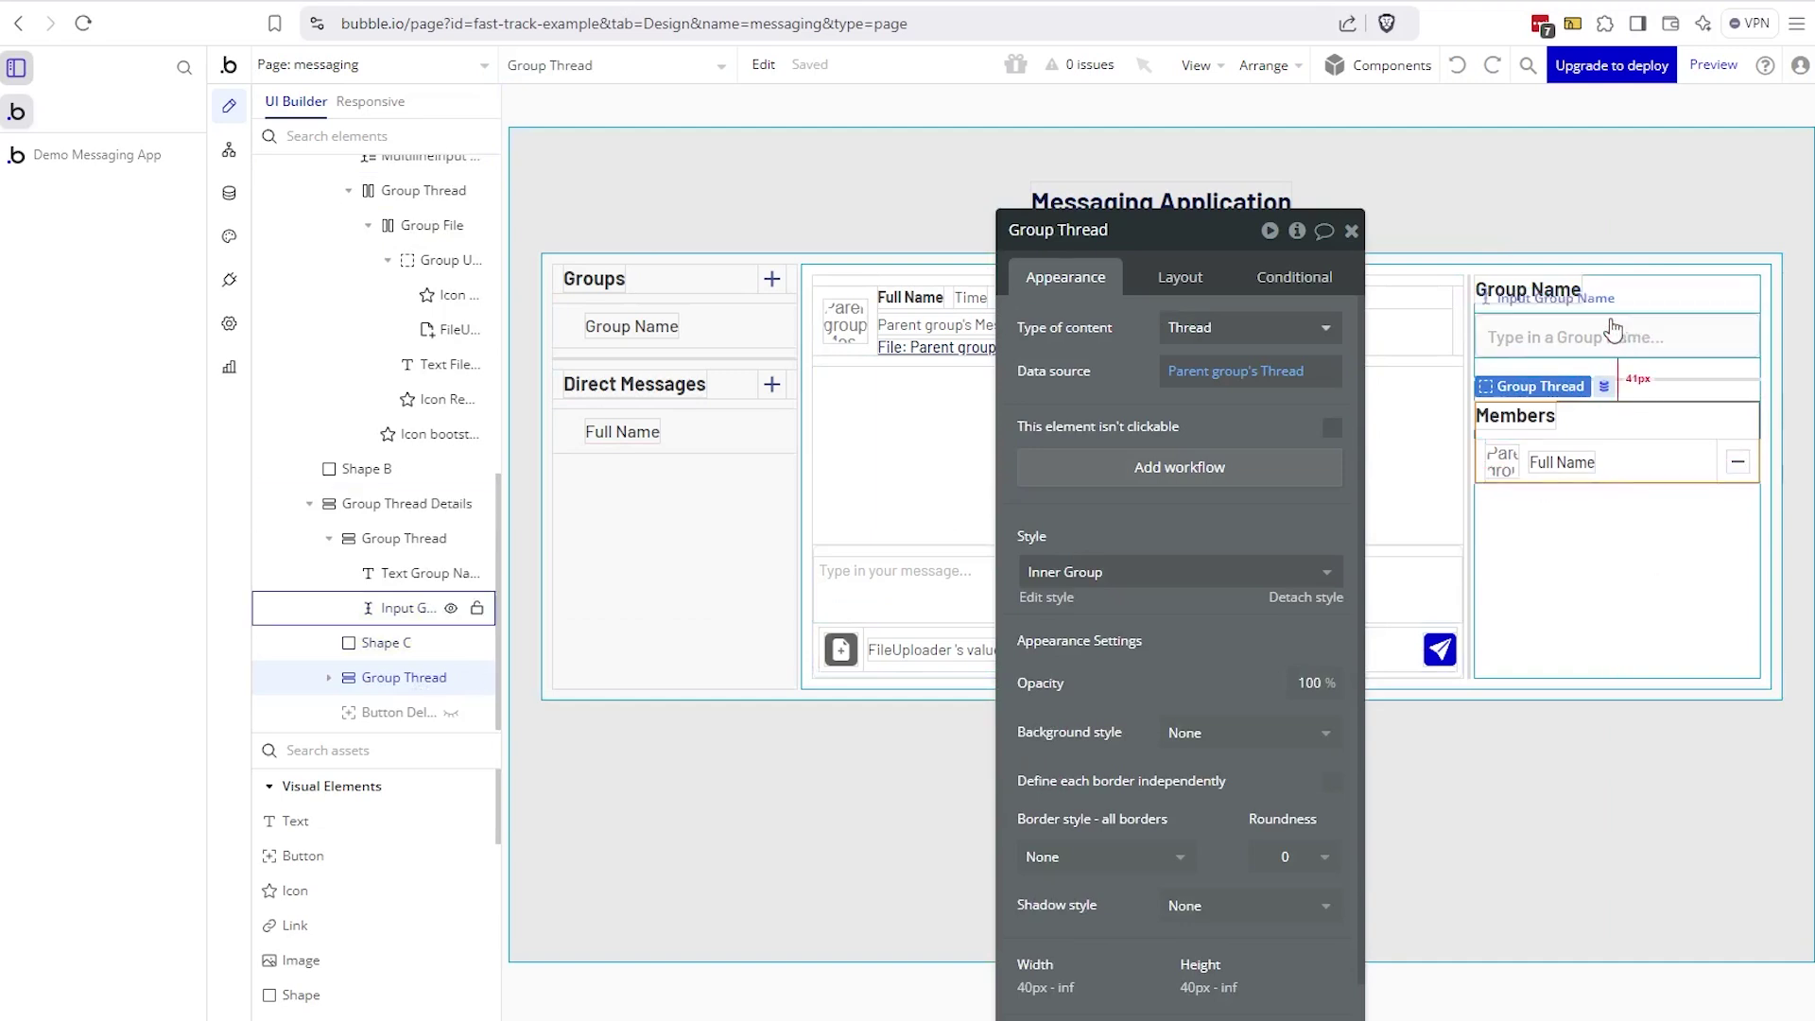
click(1638, 306)
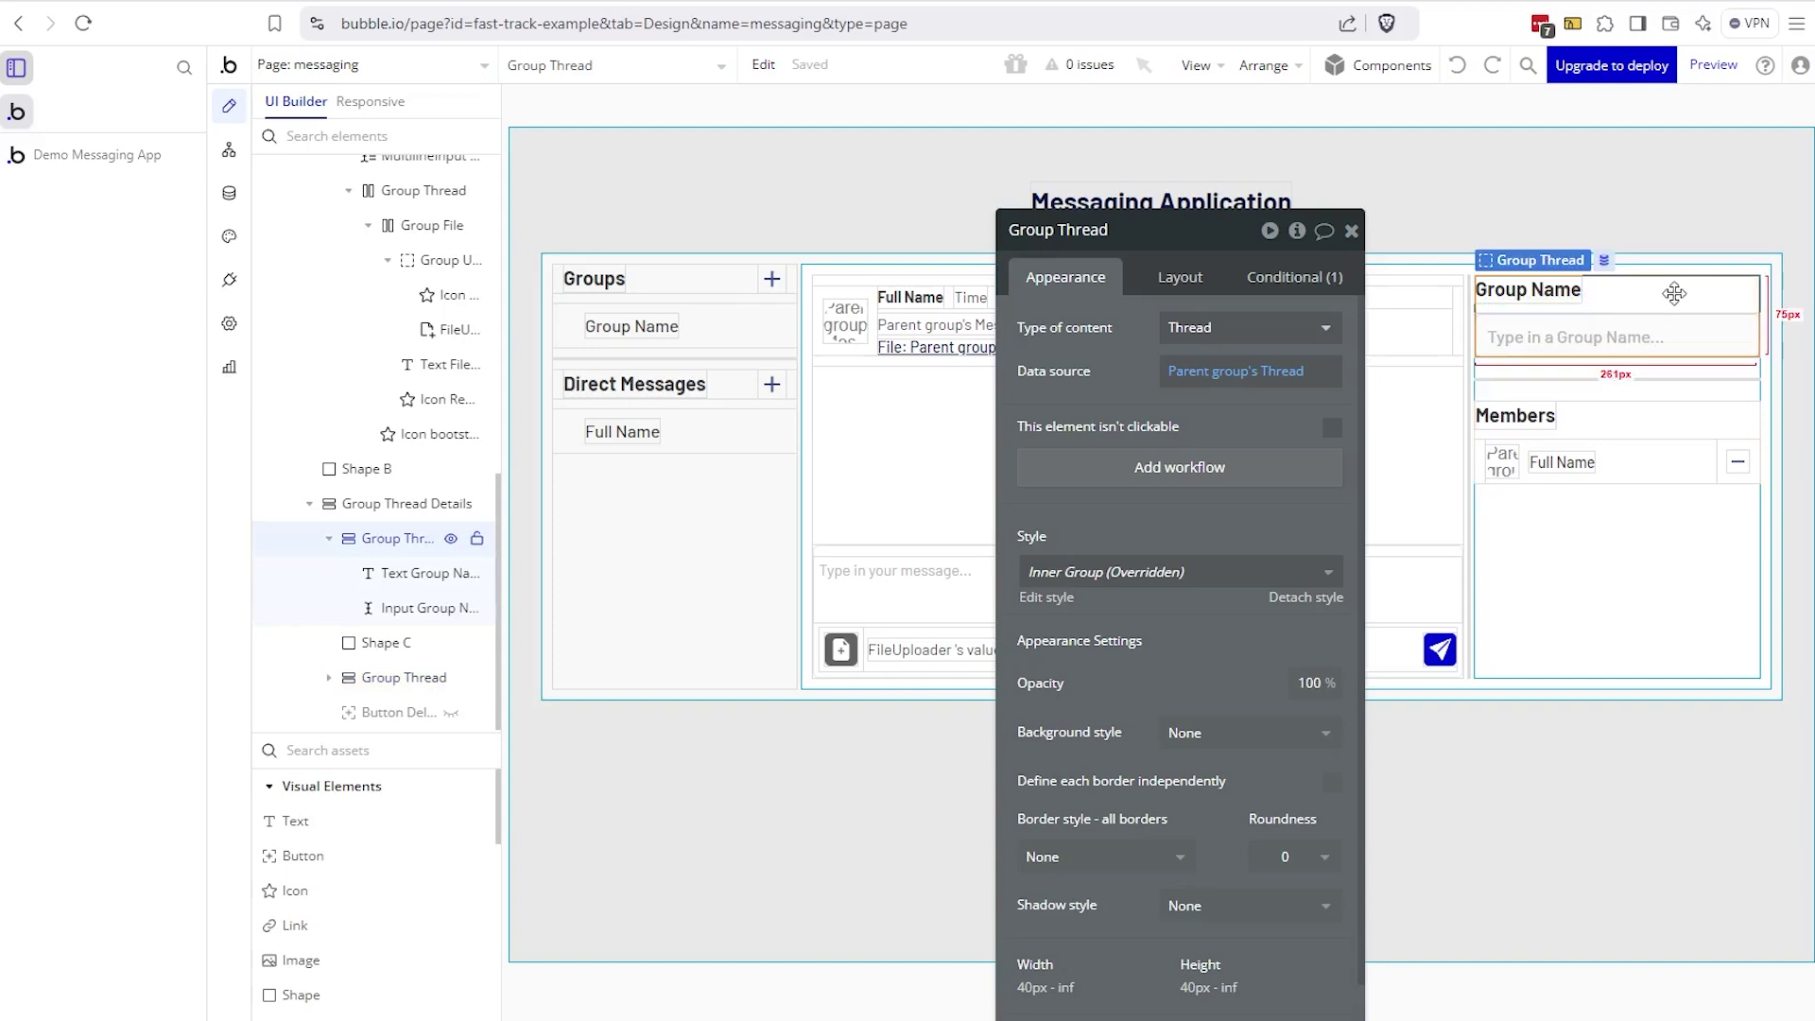
- In the running messaging app, compare the details shown for the General Discussion group with those of a direct message
click(71, 161)
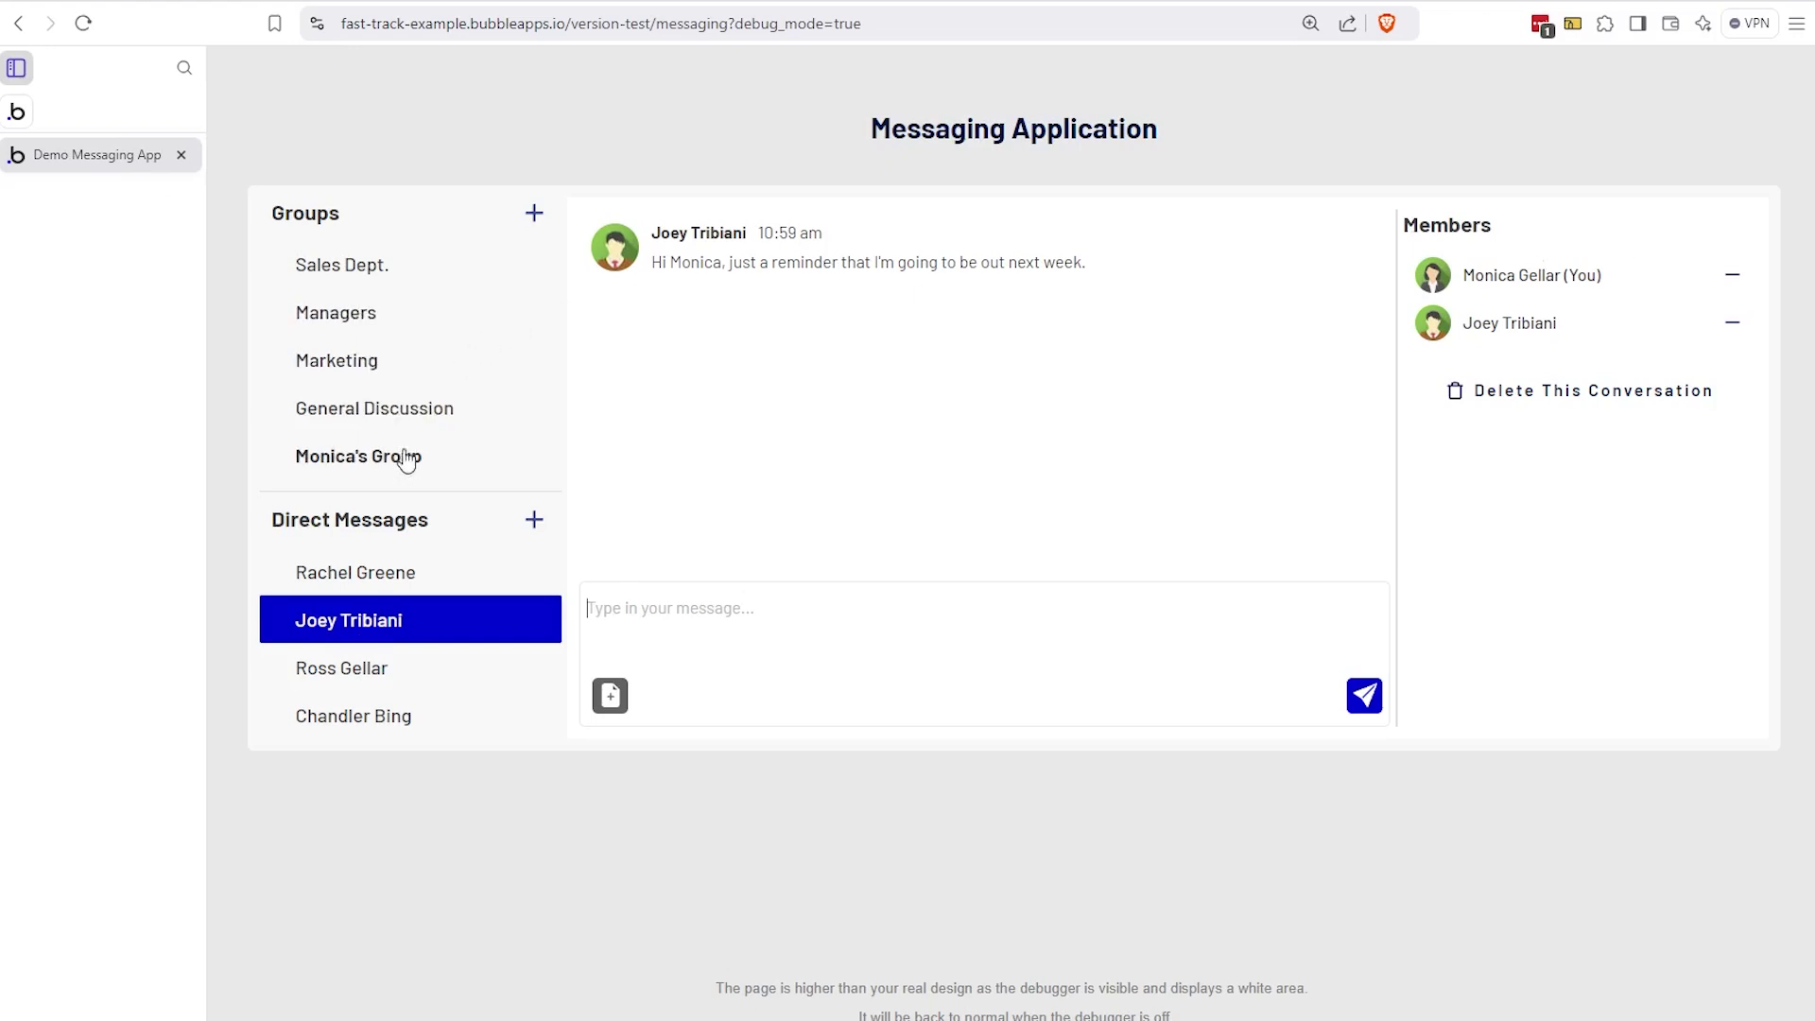
click(426, 419)
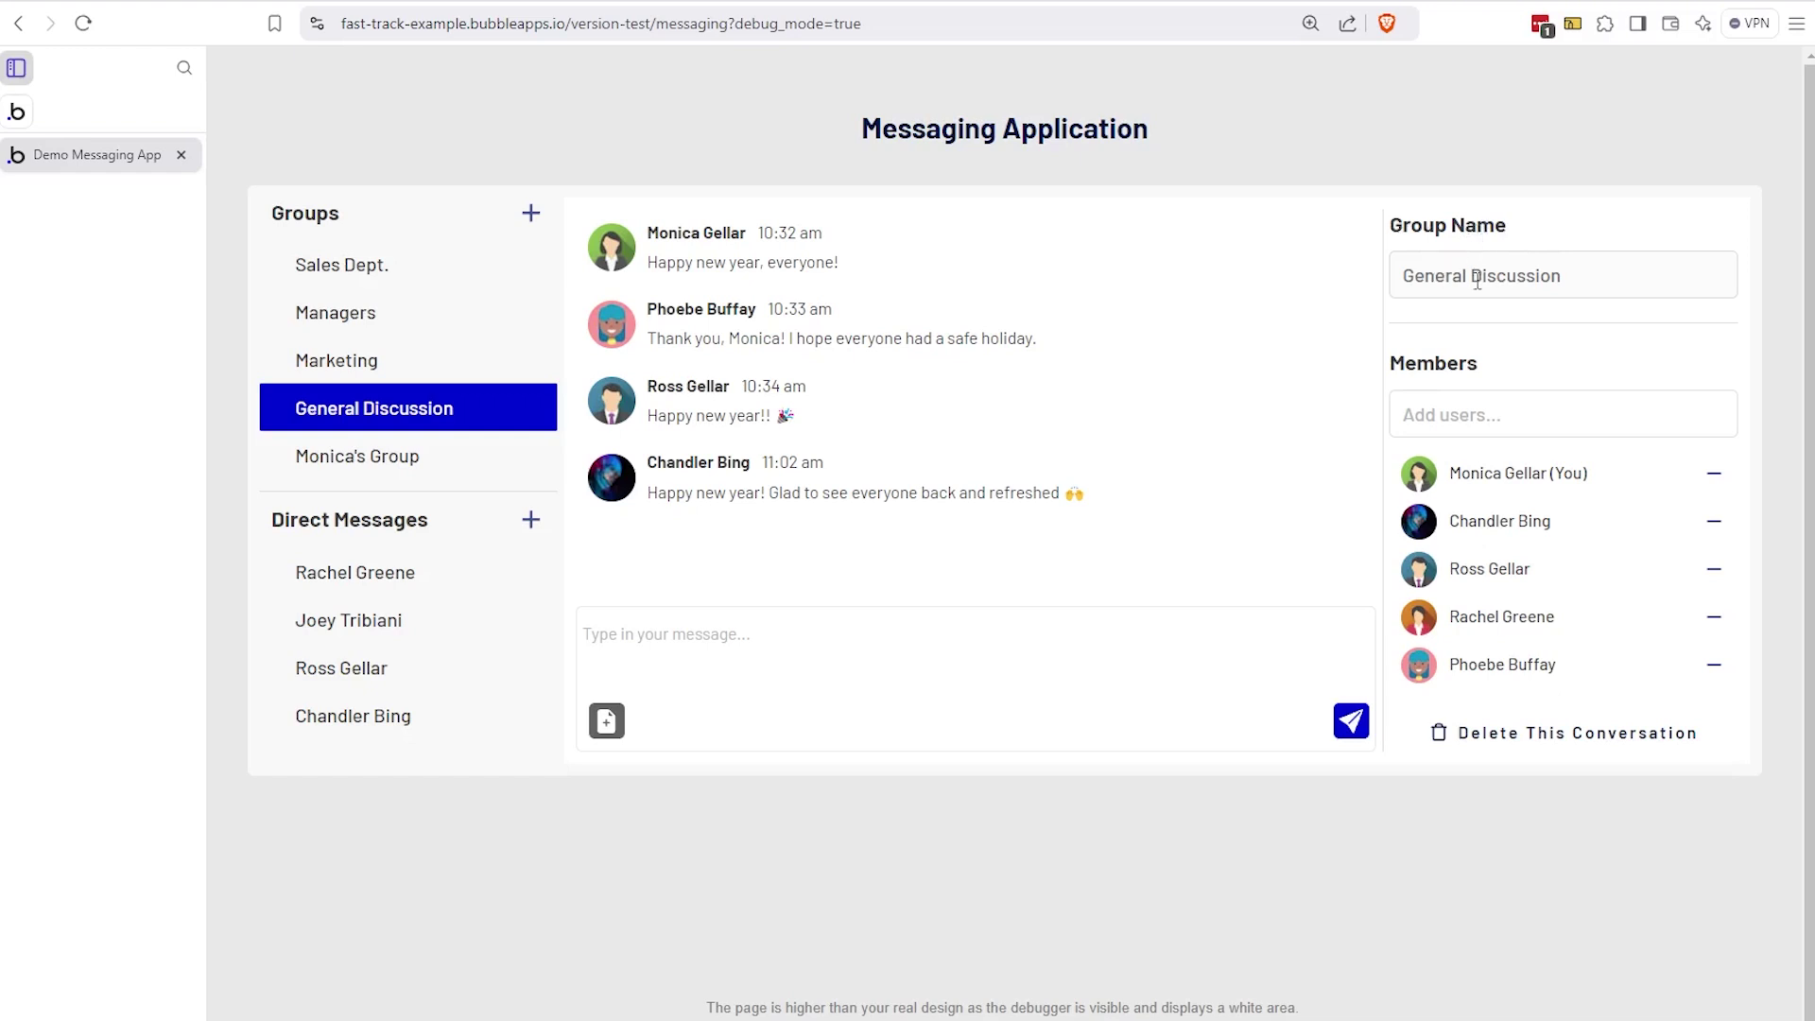
click(409, 636)
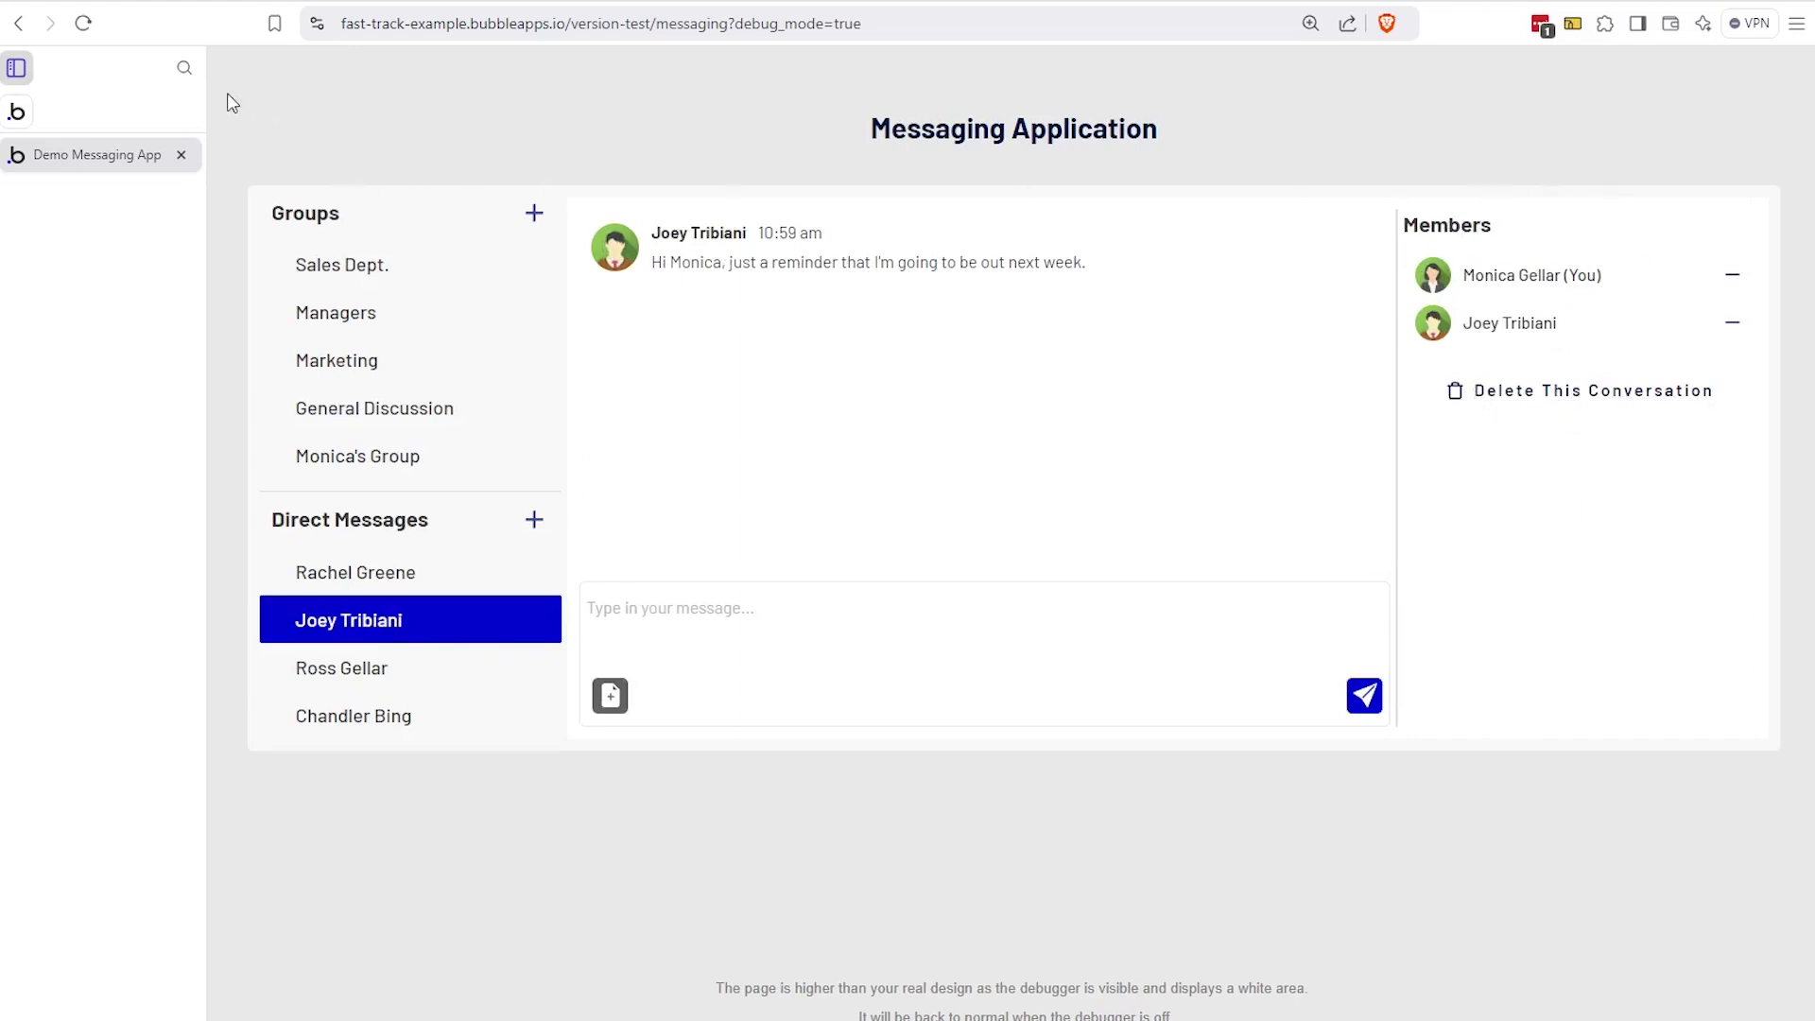
- Back in the Bubble editor, review the layout and condition of the group holding Group Name, plus Shape C's condition
click(21, 115)
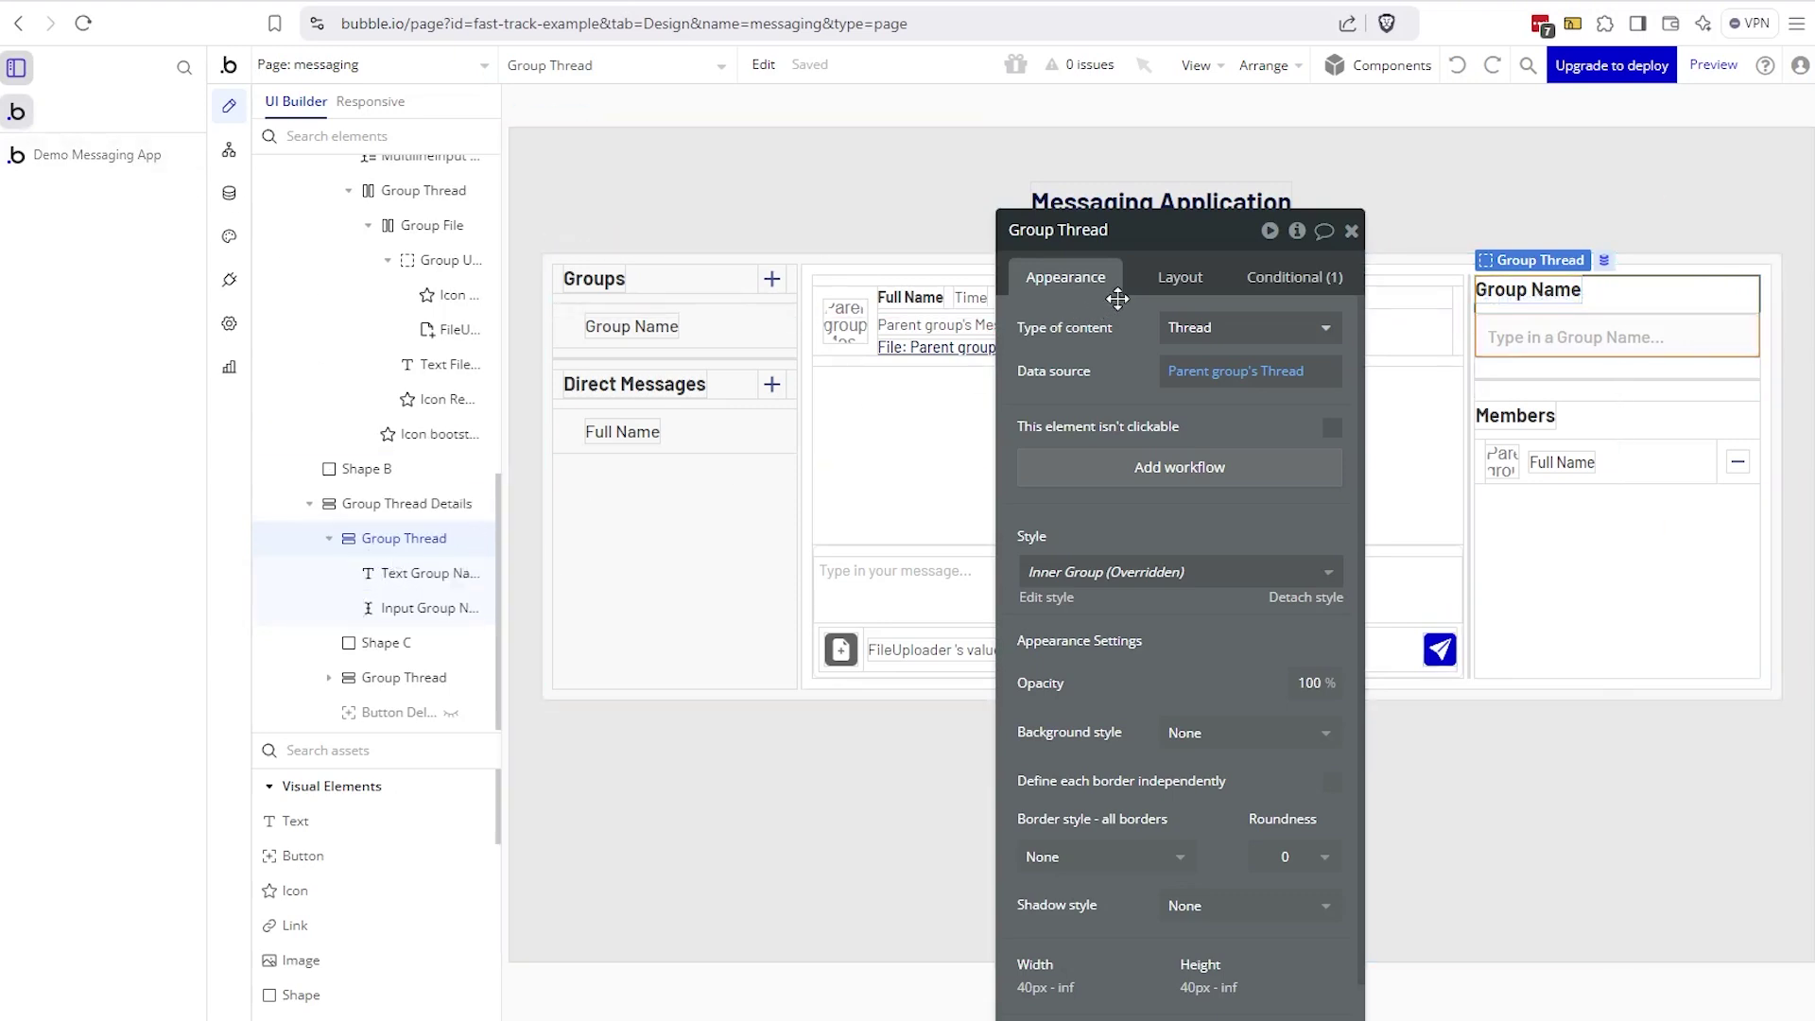
click(1152, 284)
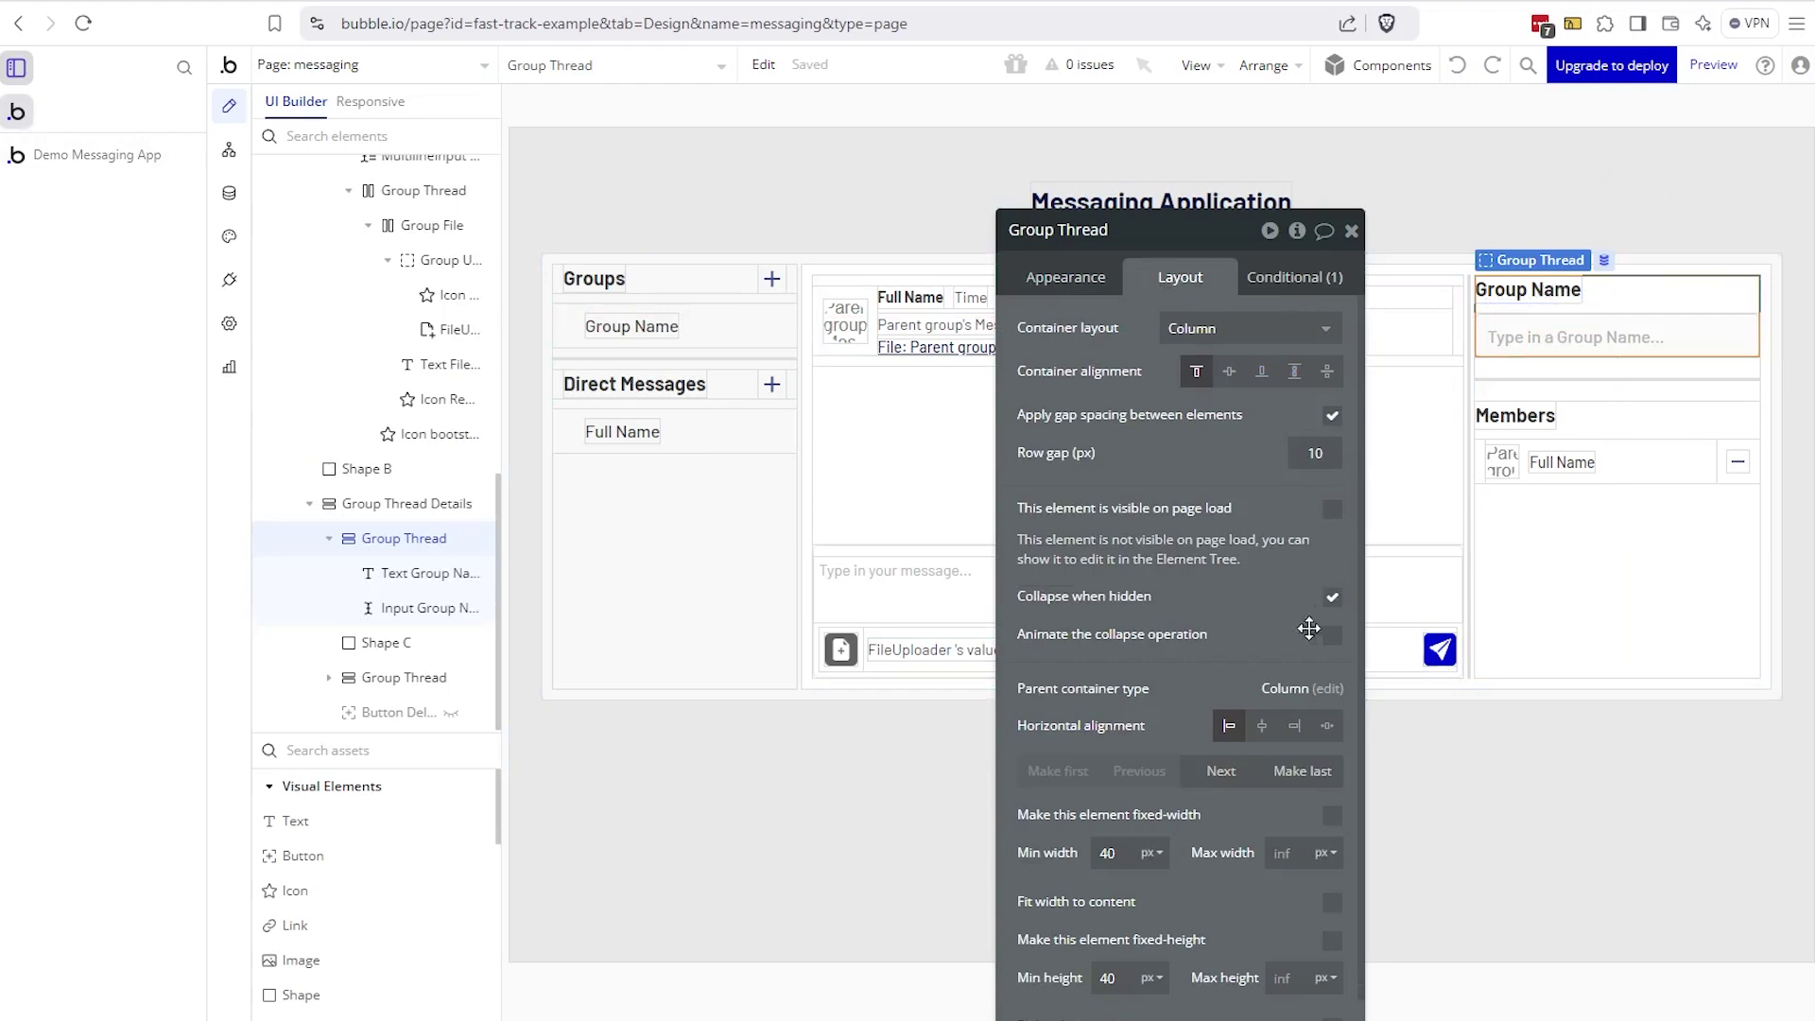
click(1297, 275)
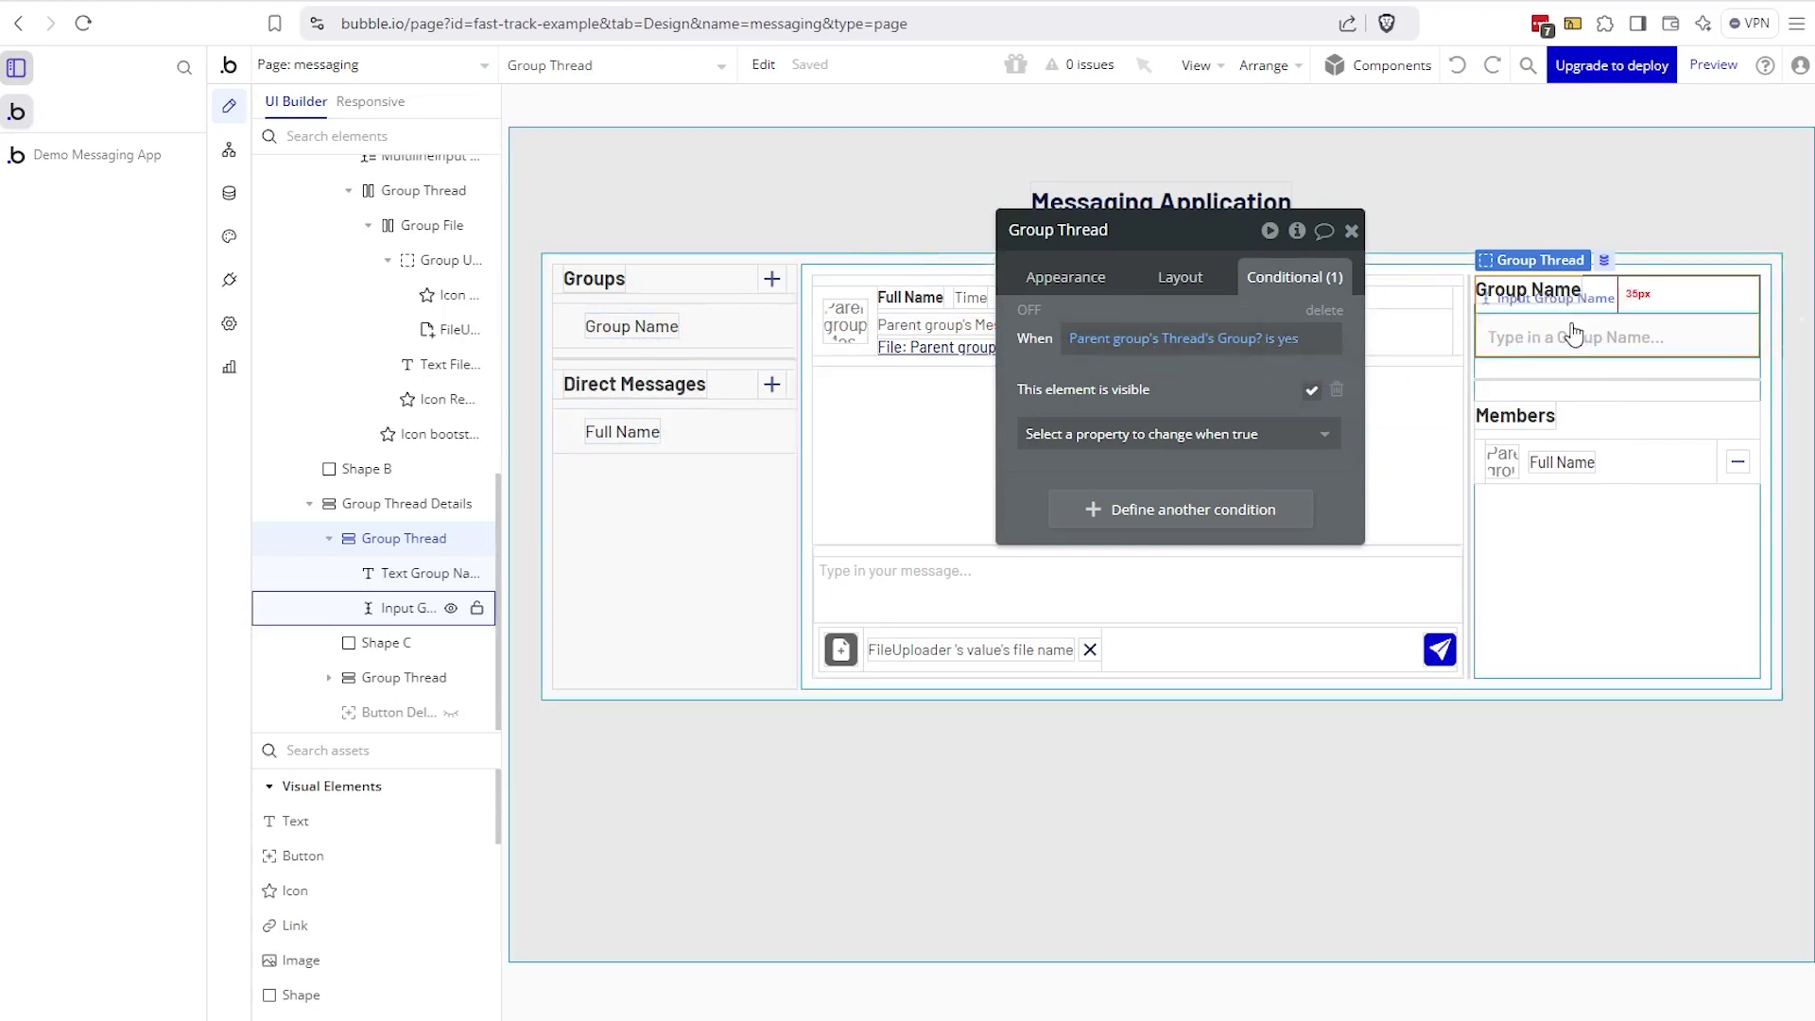
click(1550, 381)
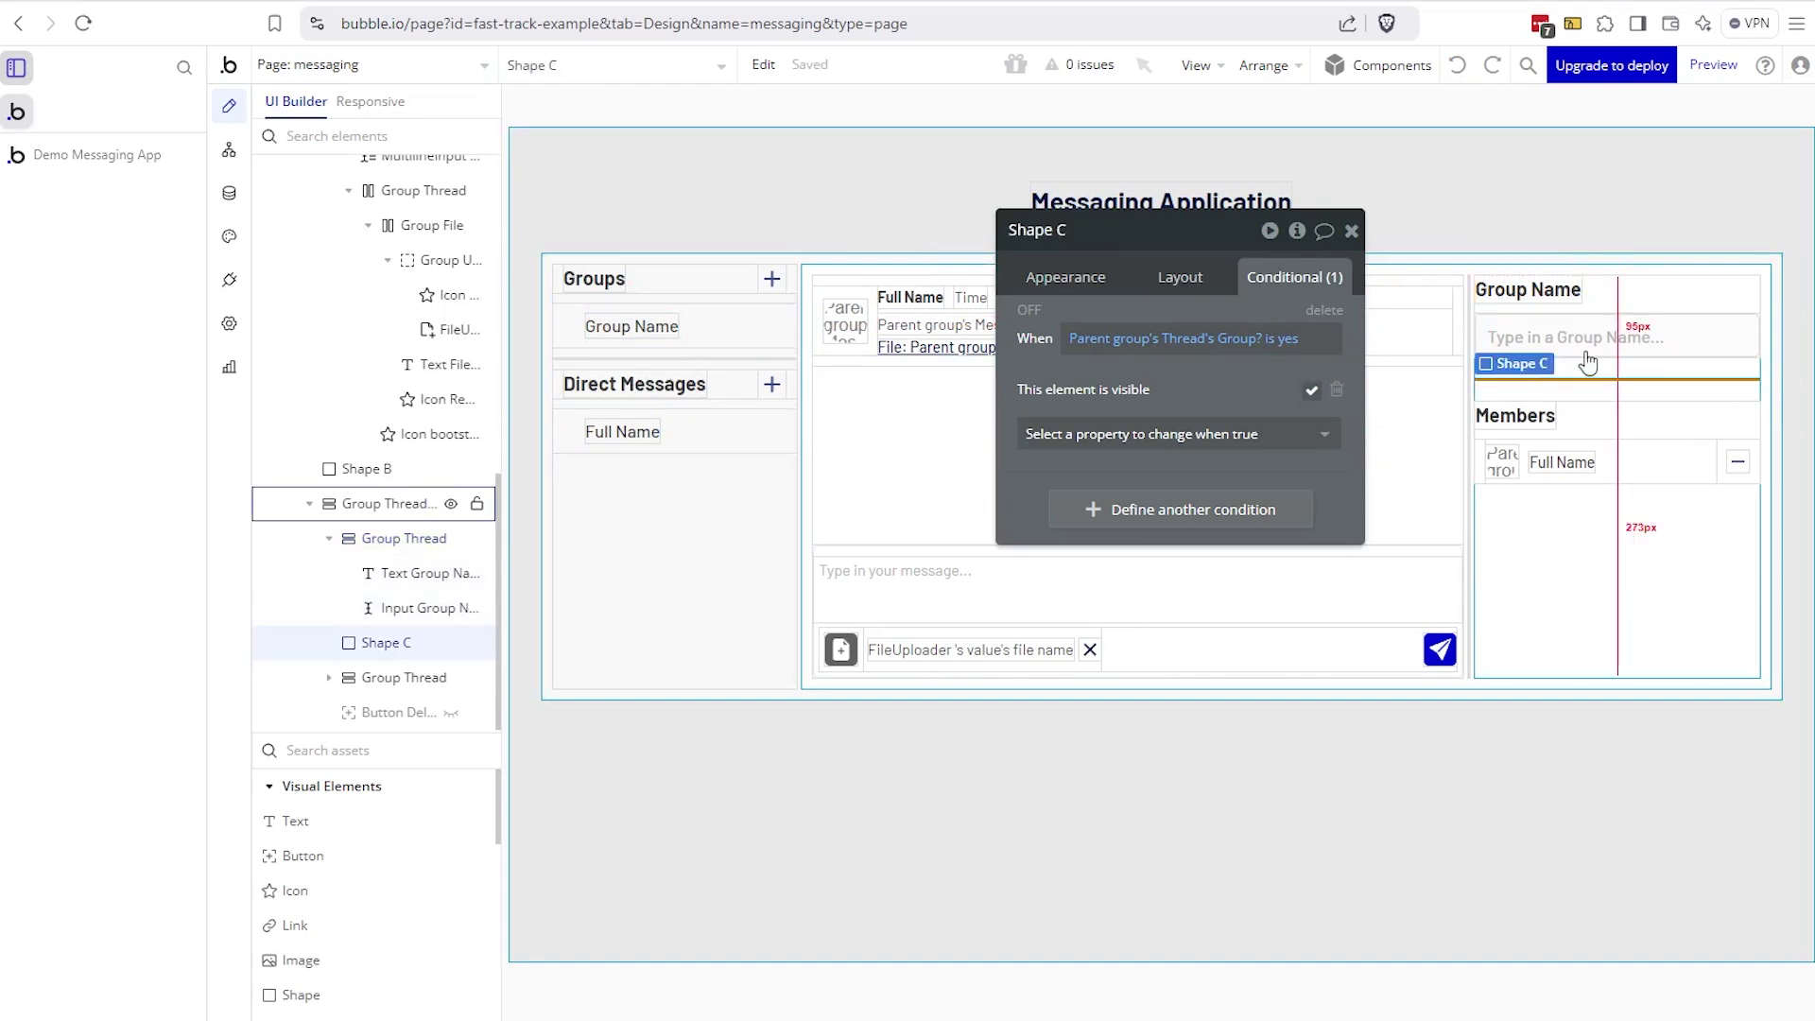
- Examine Input Group Name's auto-binding setting and the thread fields available under Field to modify
click(1584, 350)
click(1073, 273)
drag(1087, 253, 1004, 262)
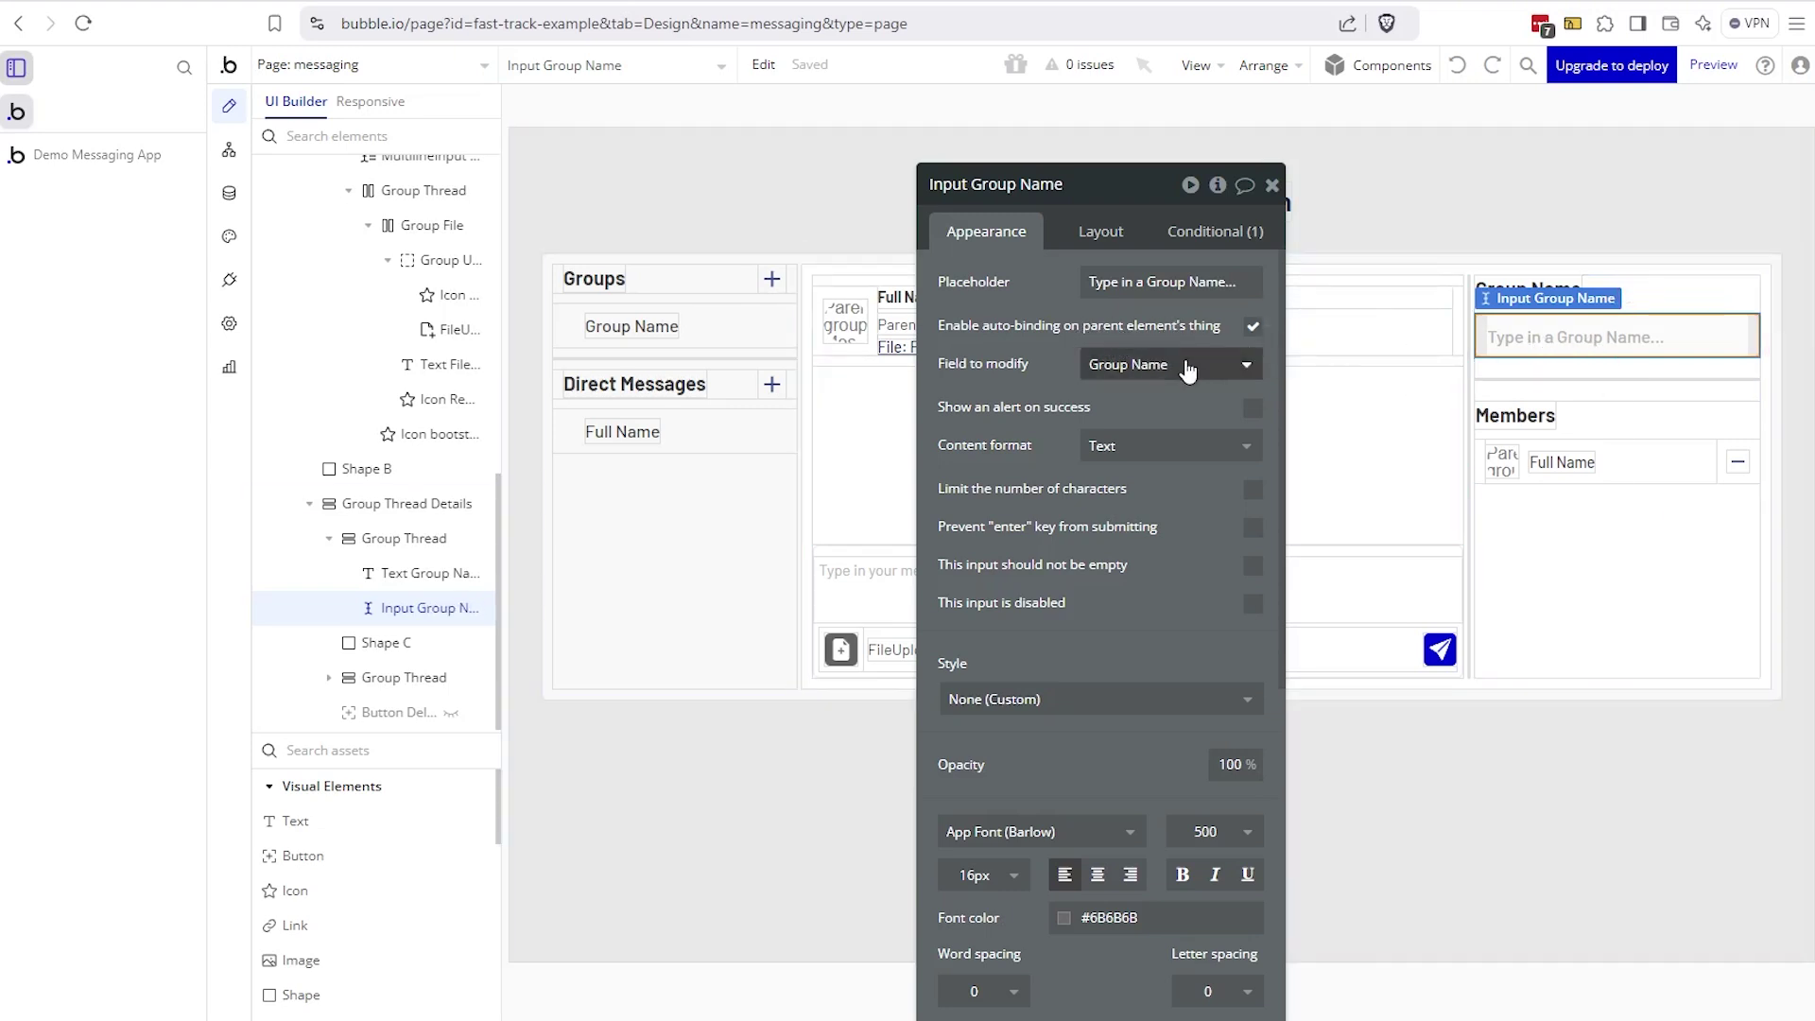
click(1139, 369)
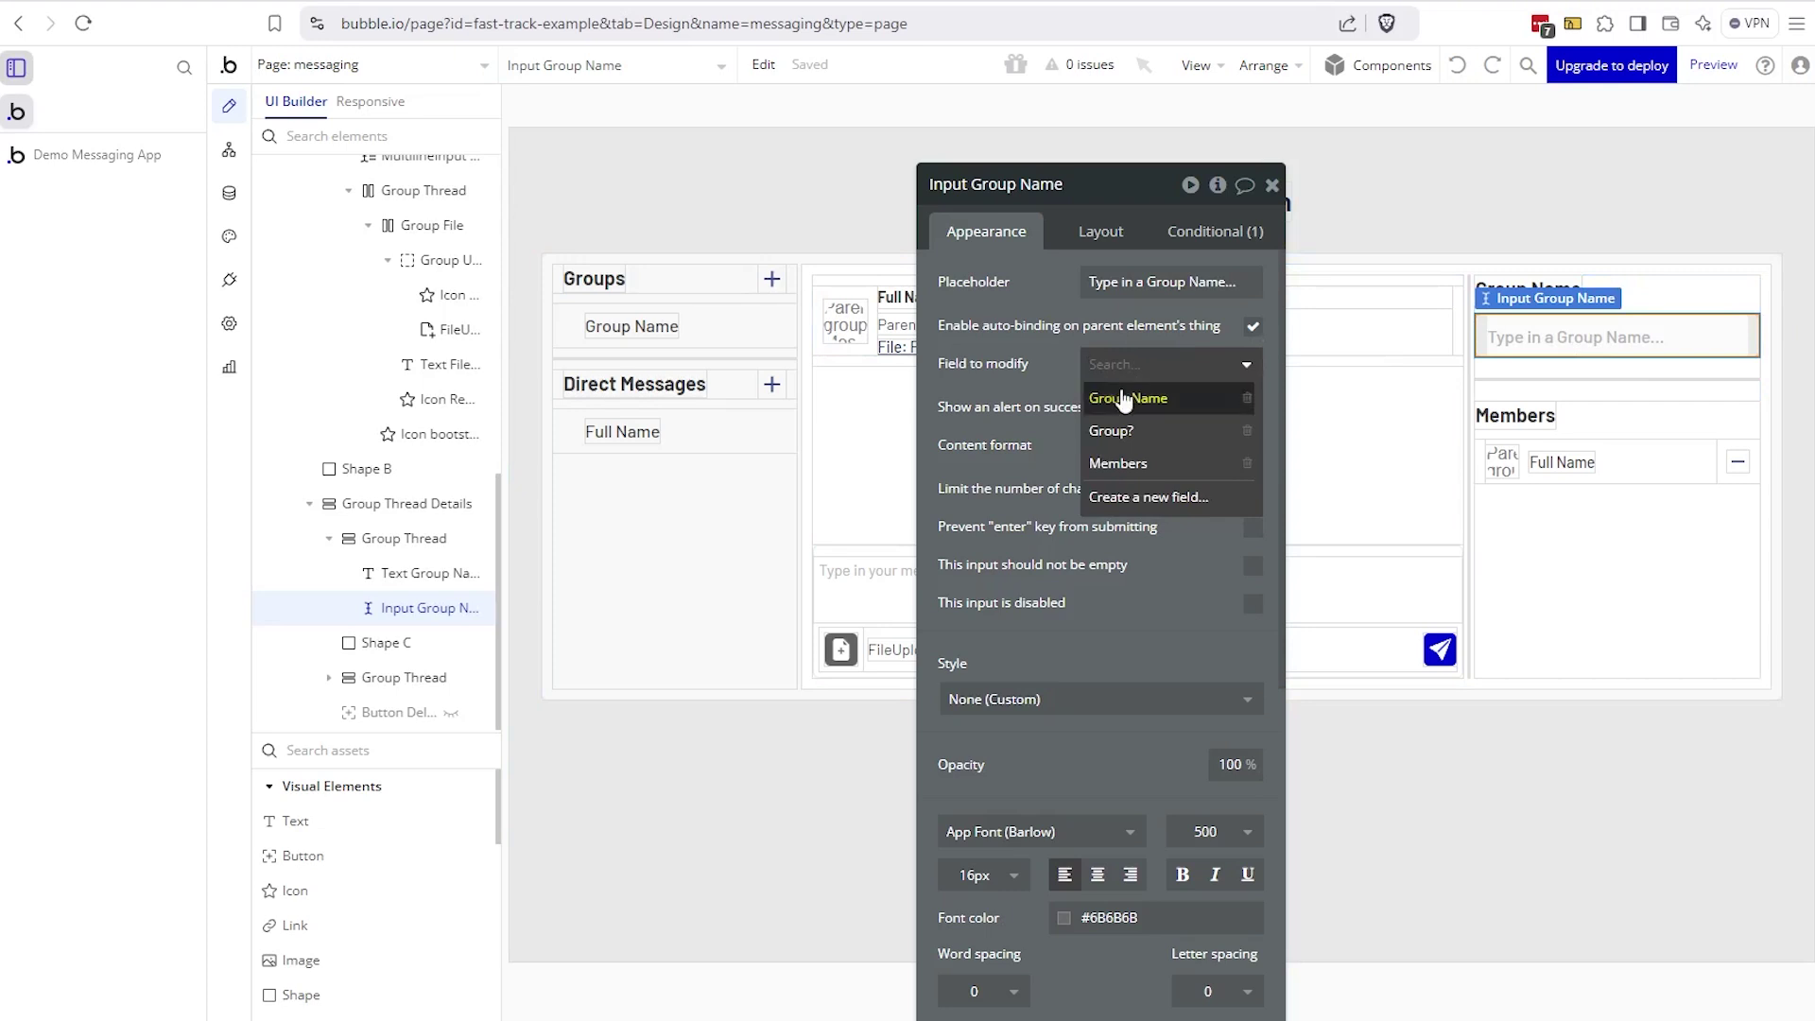
click(1042, 374)
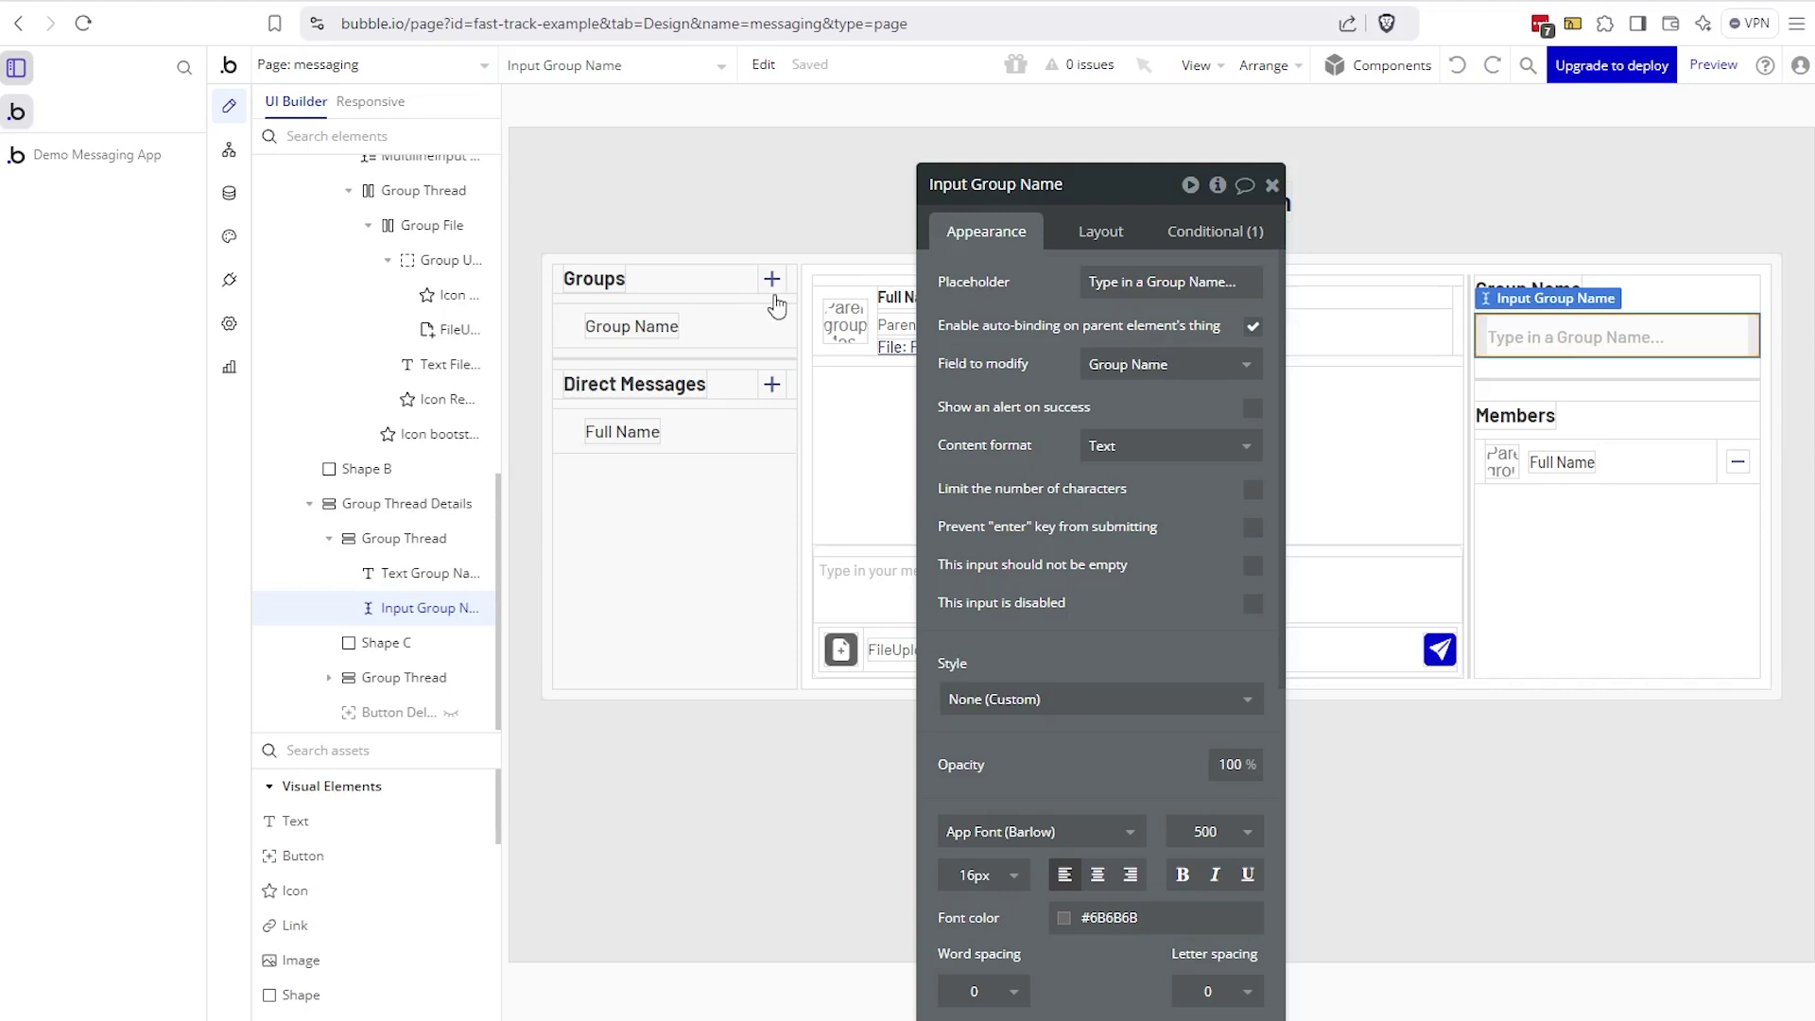
- Open the privacy rules for the Thread data type and examine the Creator rule
click(248, 194)
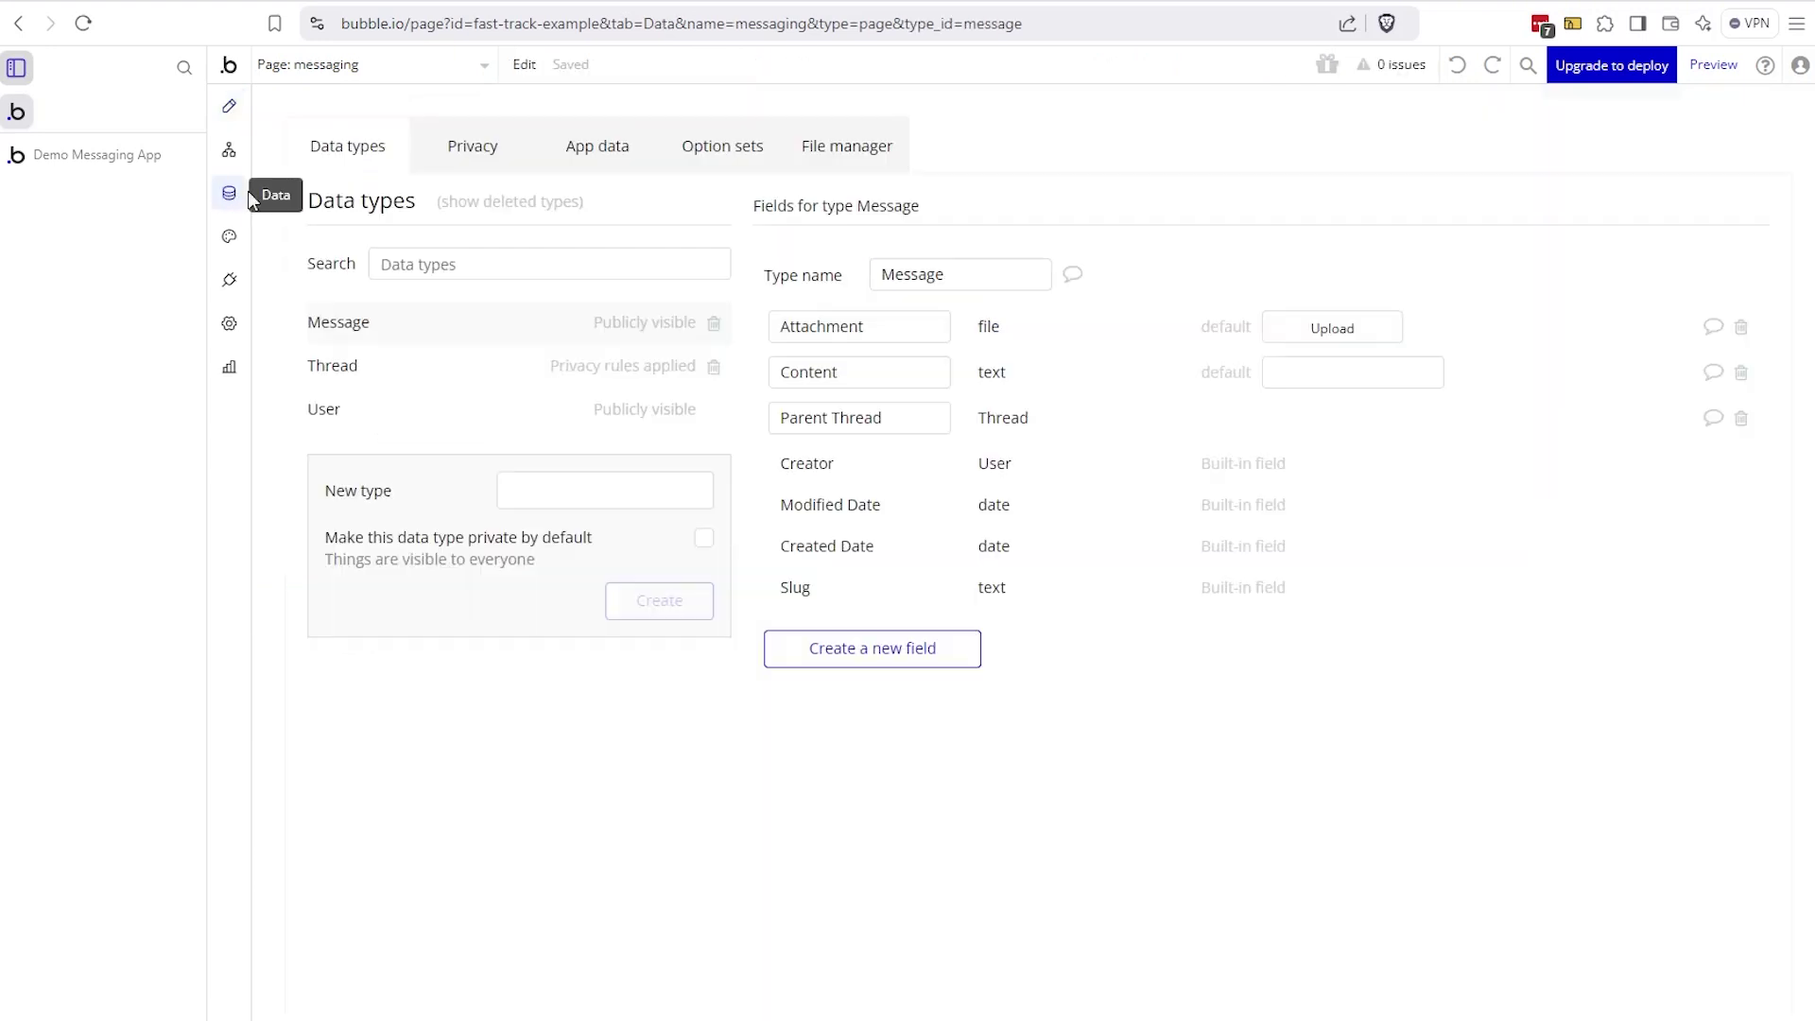
click(455, 170)
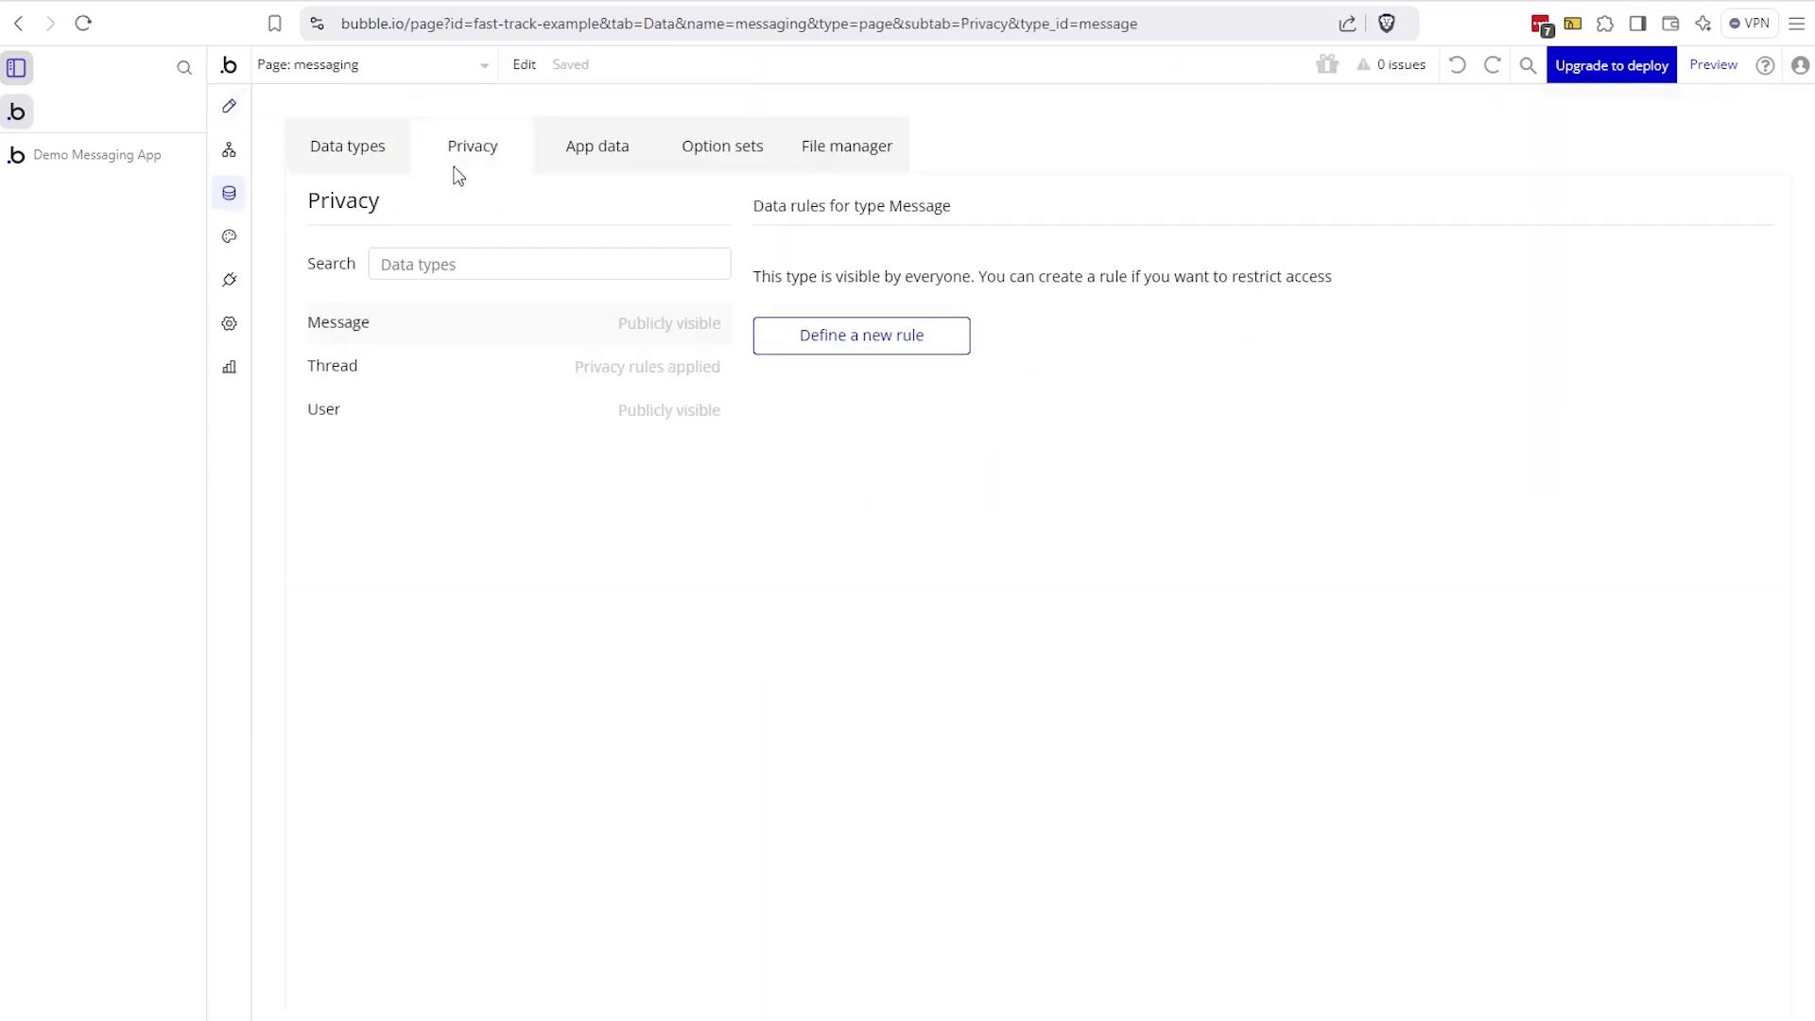
click(421, 369)
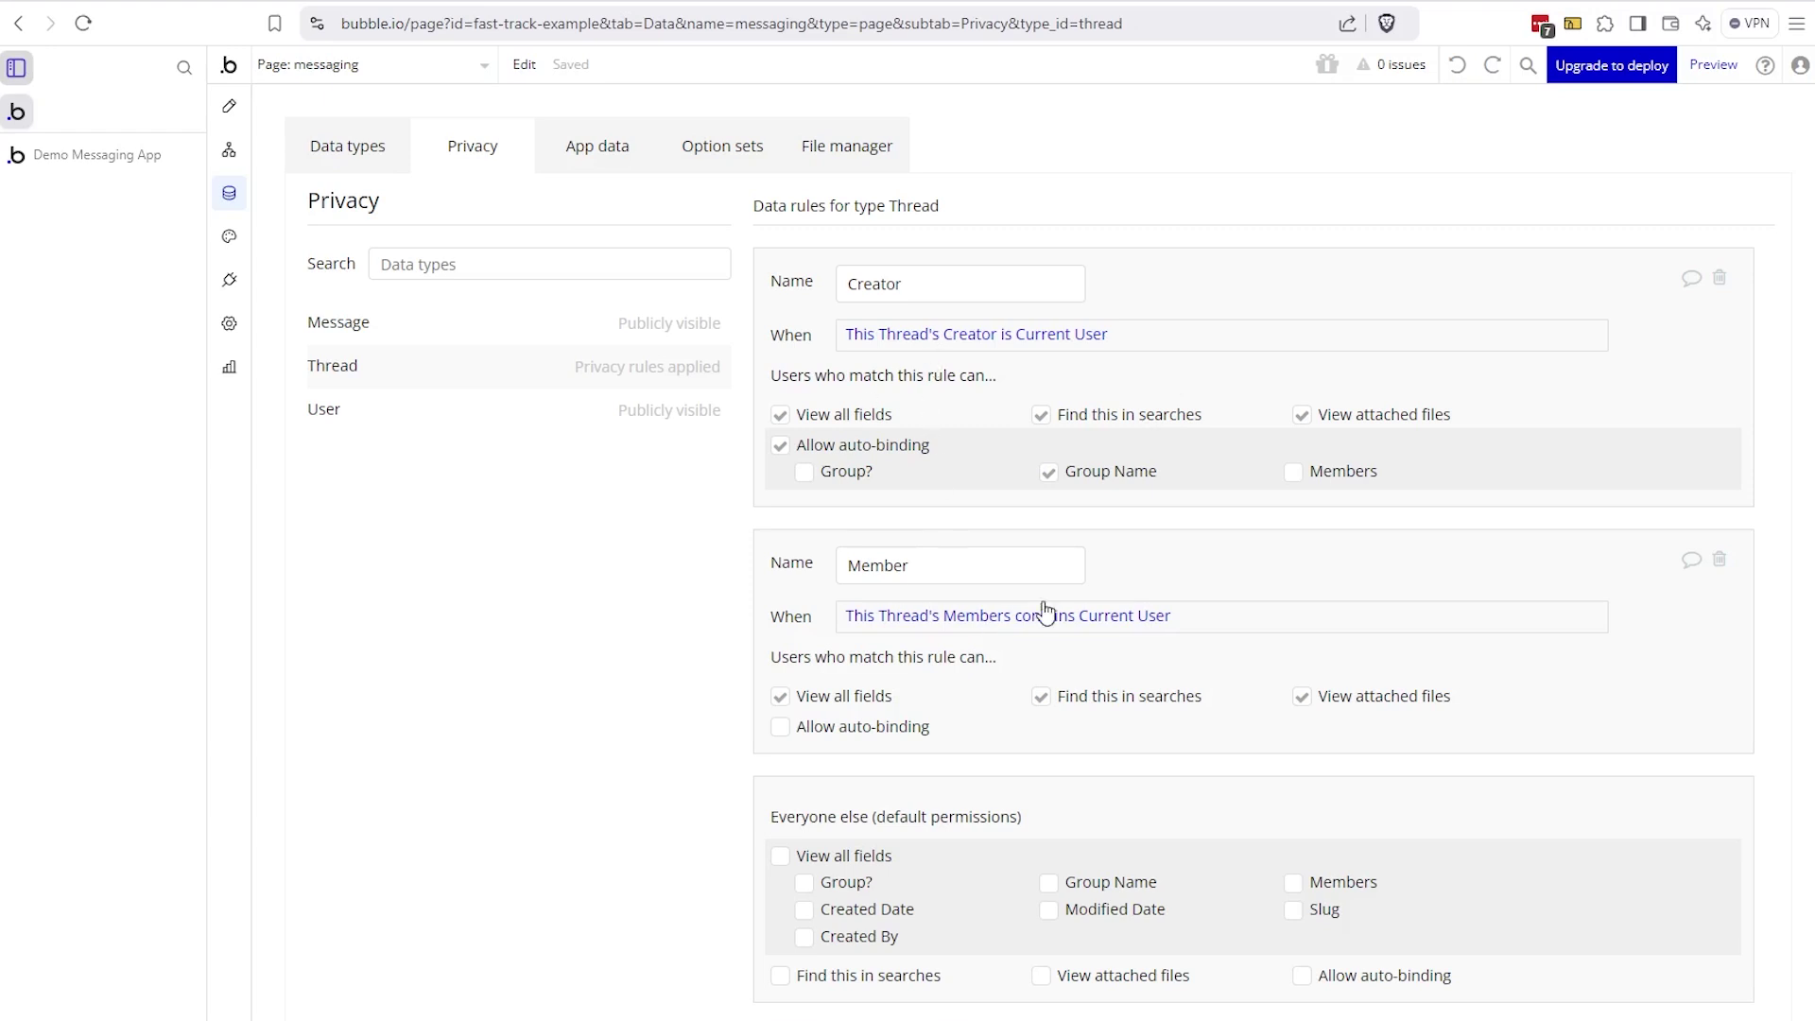
drag(855, 285, 916, 288)
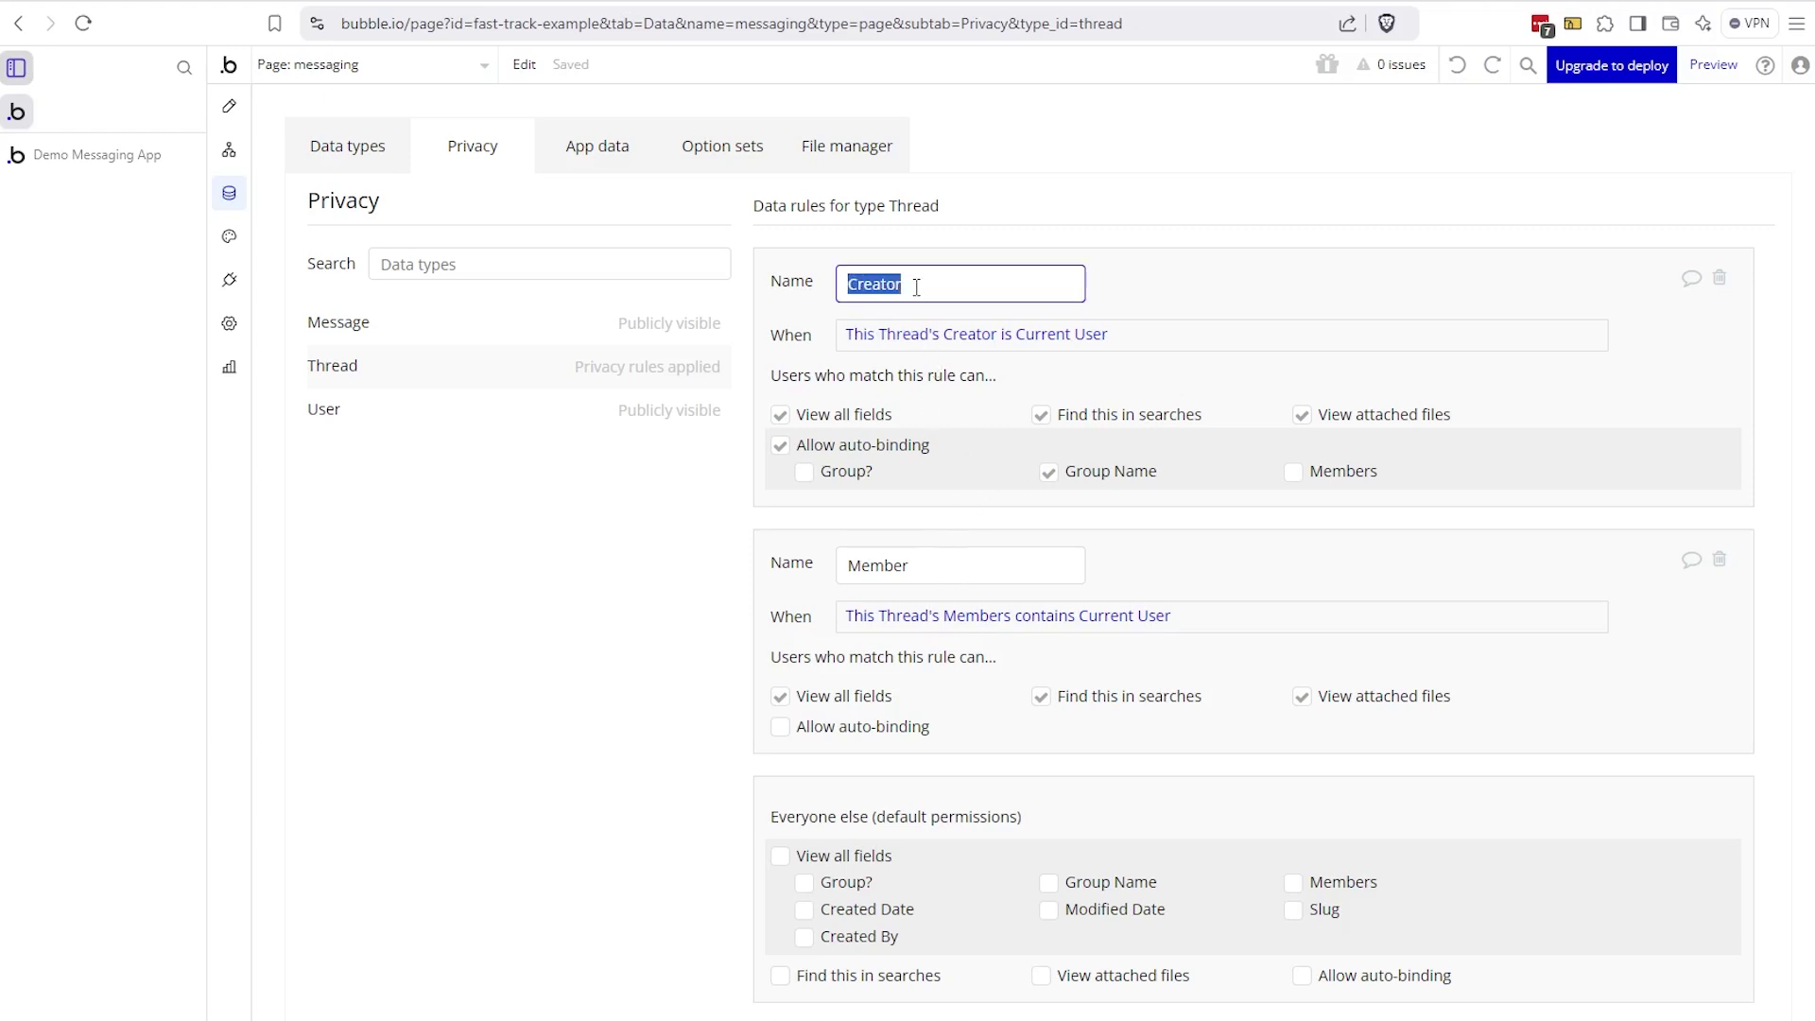
- Open the form for defining a new Thread privacy rule and close it without creating one
click(740, 956)
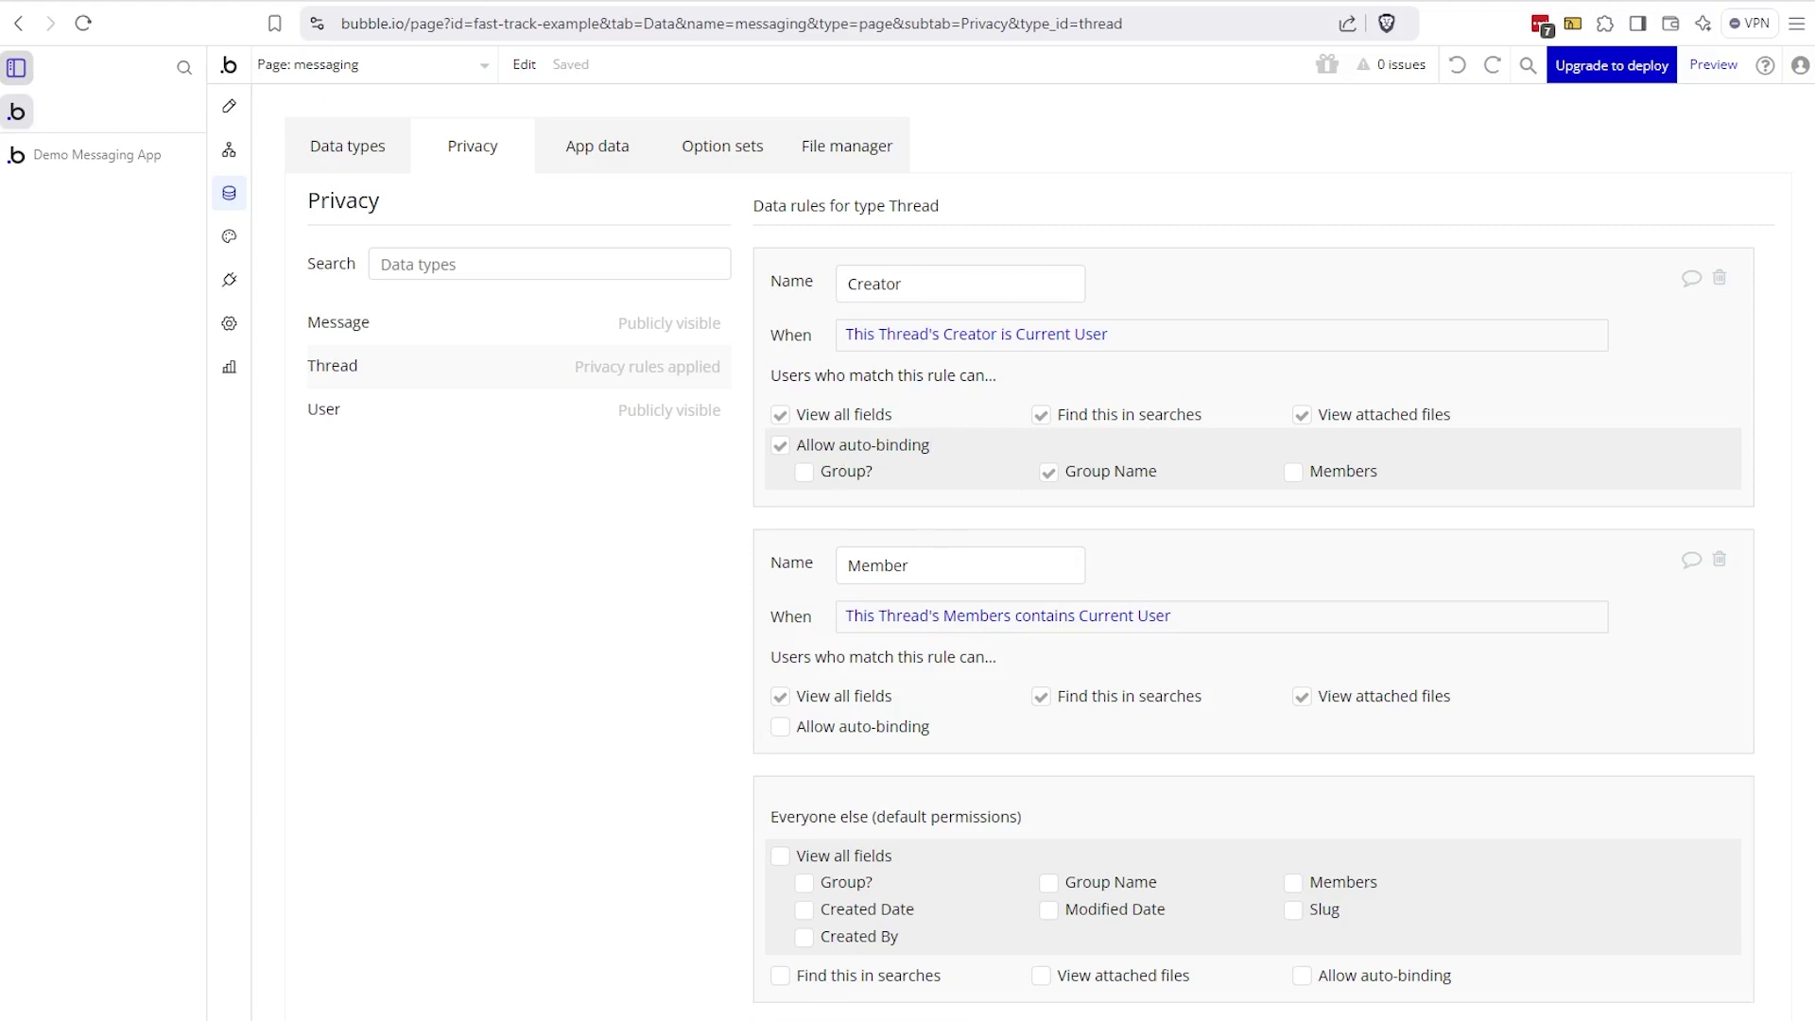
click(851, 1019)
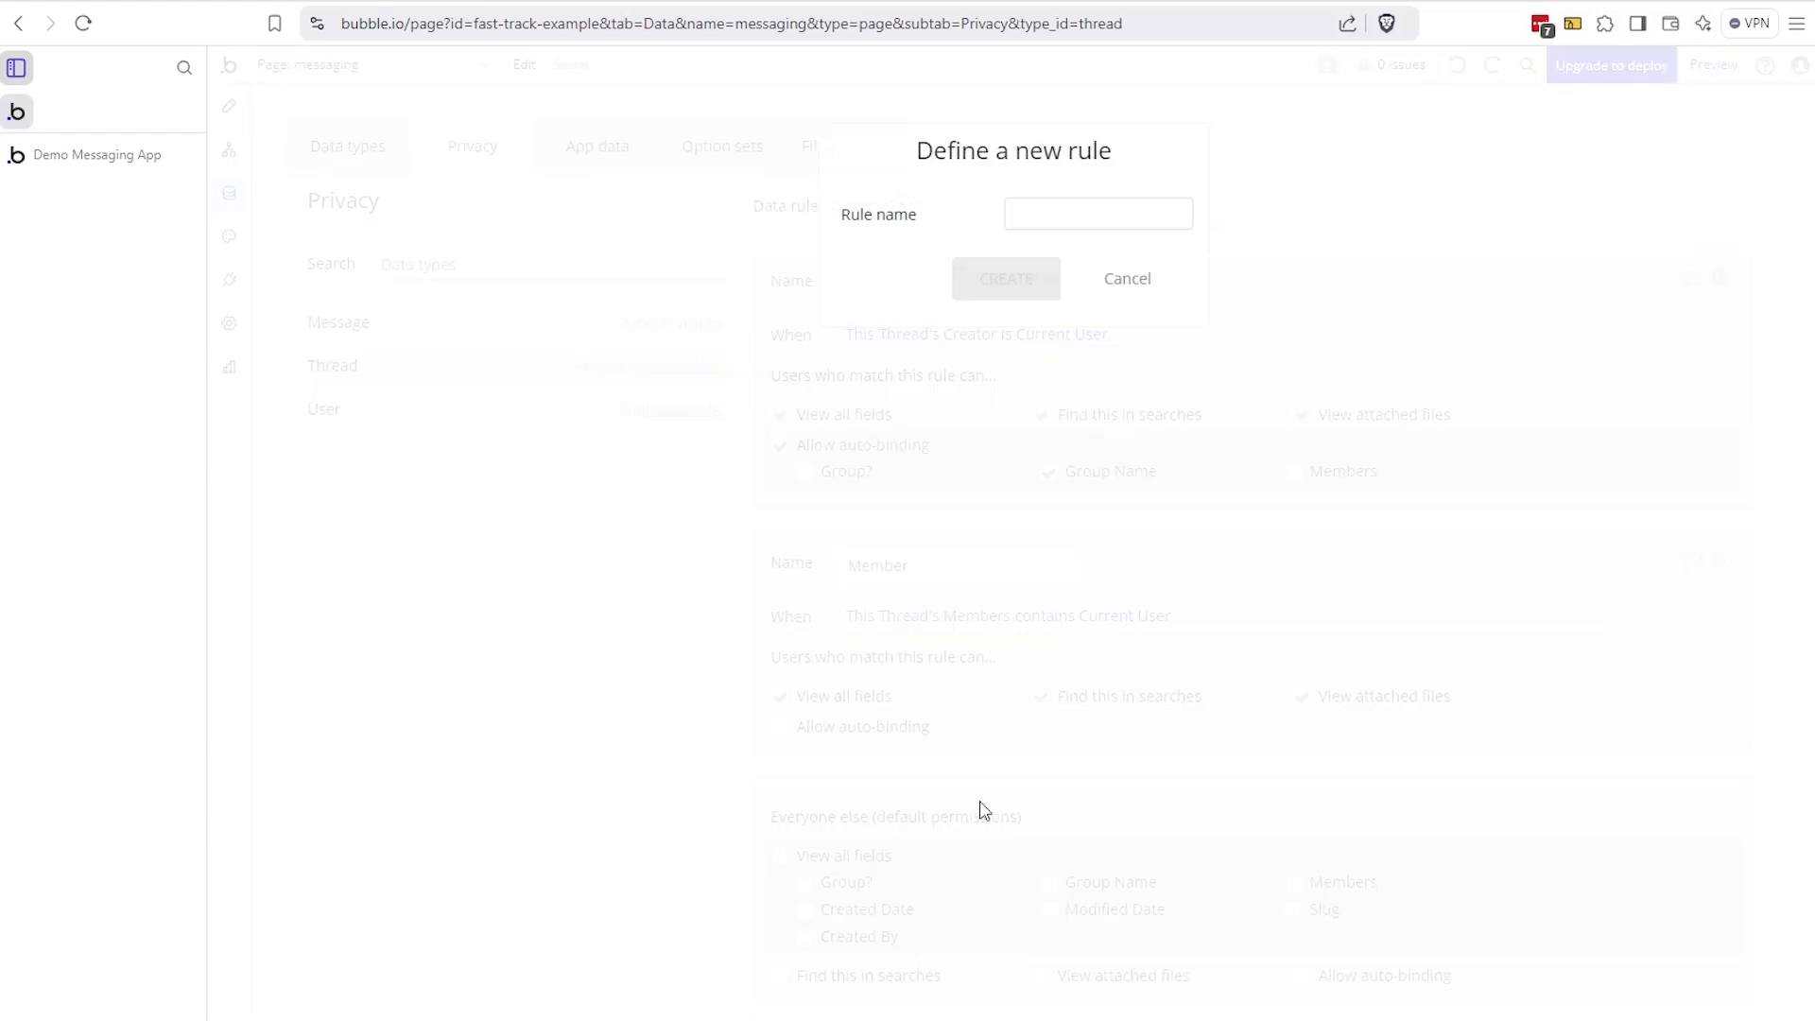
click(1116, 276)
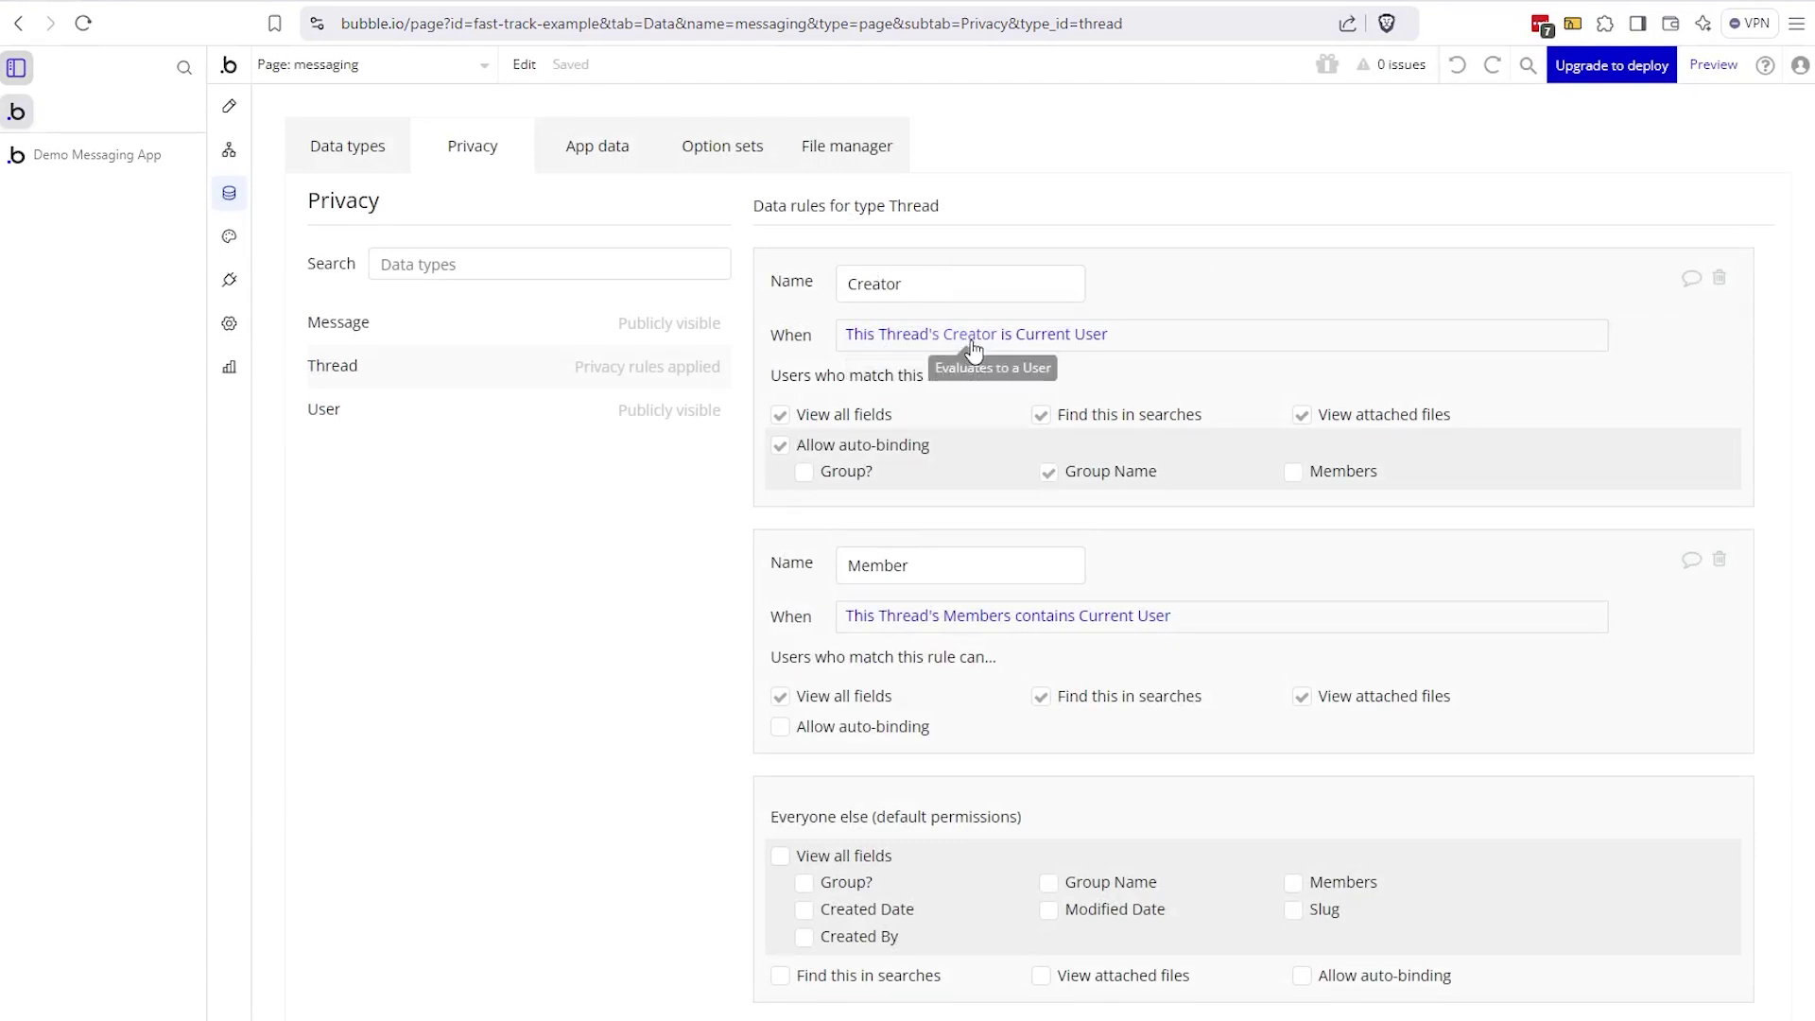
- Examine the Thread Creator rule's condition and the data fields available for it, closing the list without changes
double_click(849, 284)
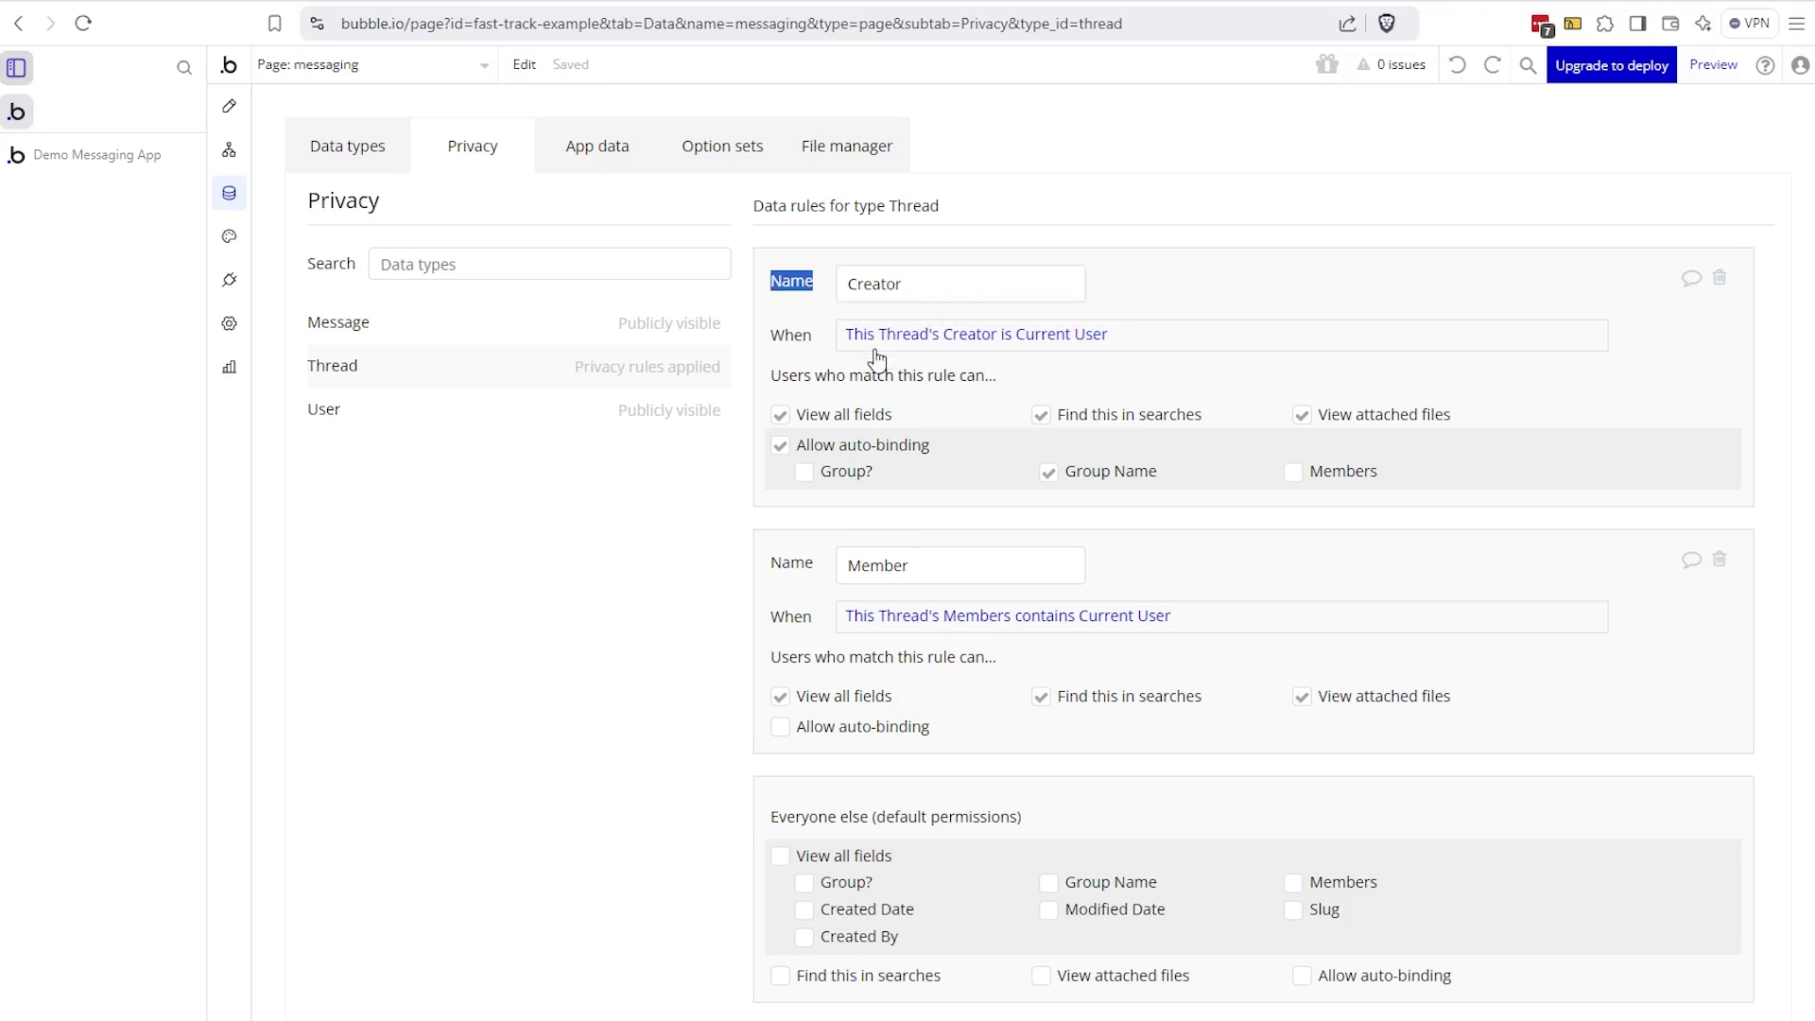
click(950, 335)
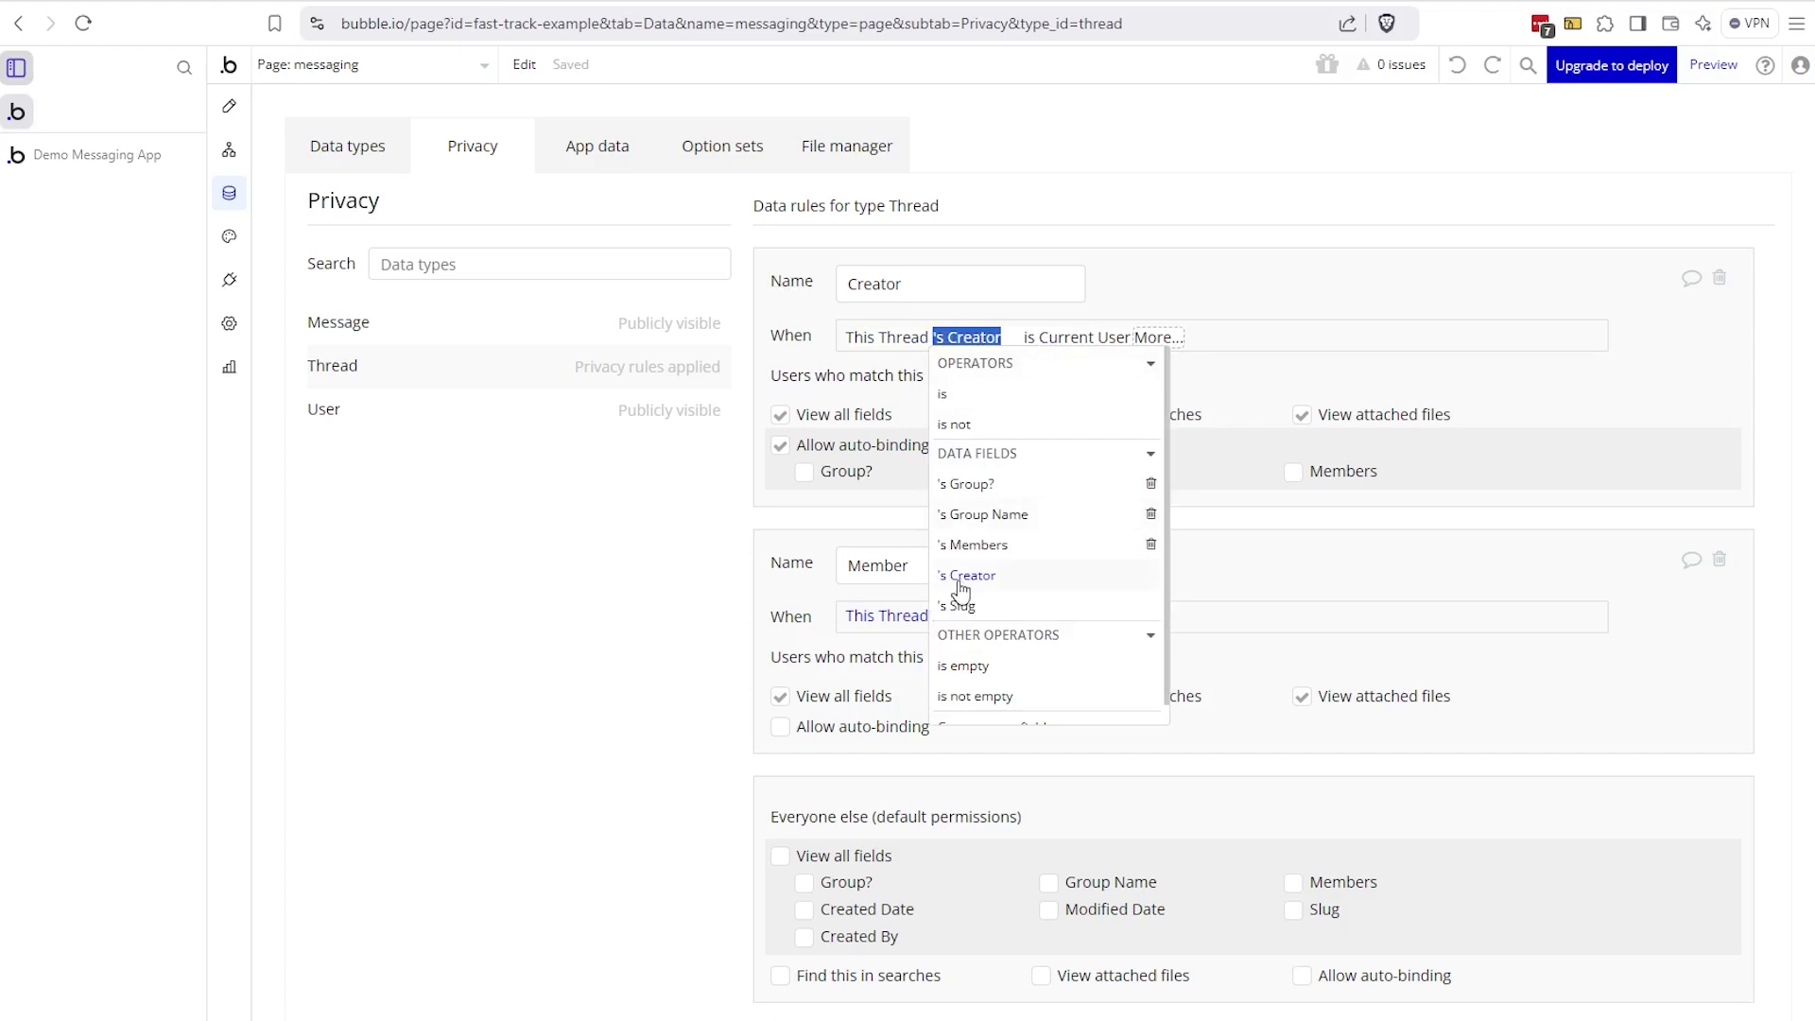
click(878, 441)
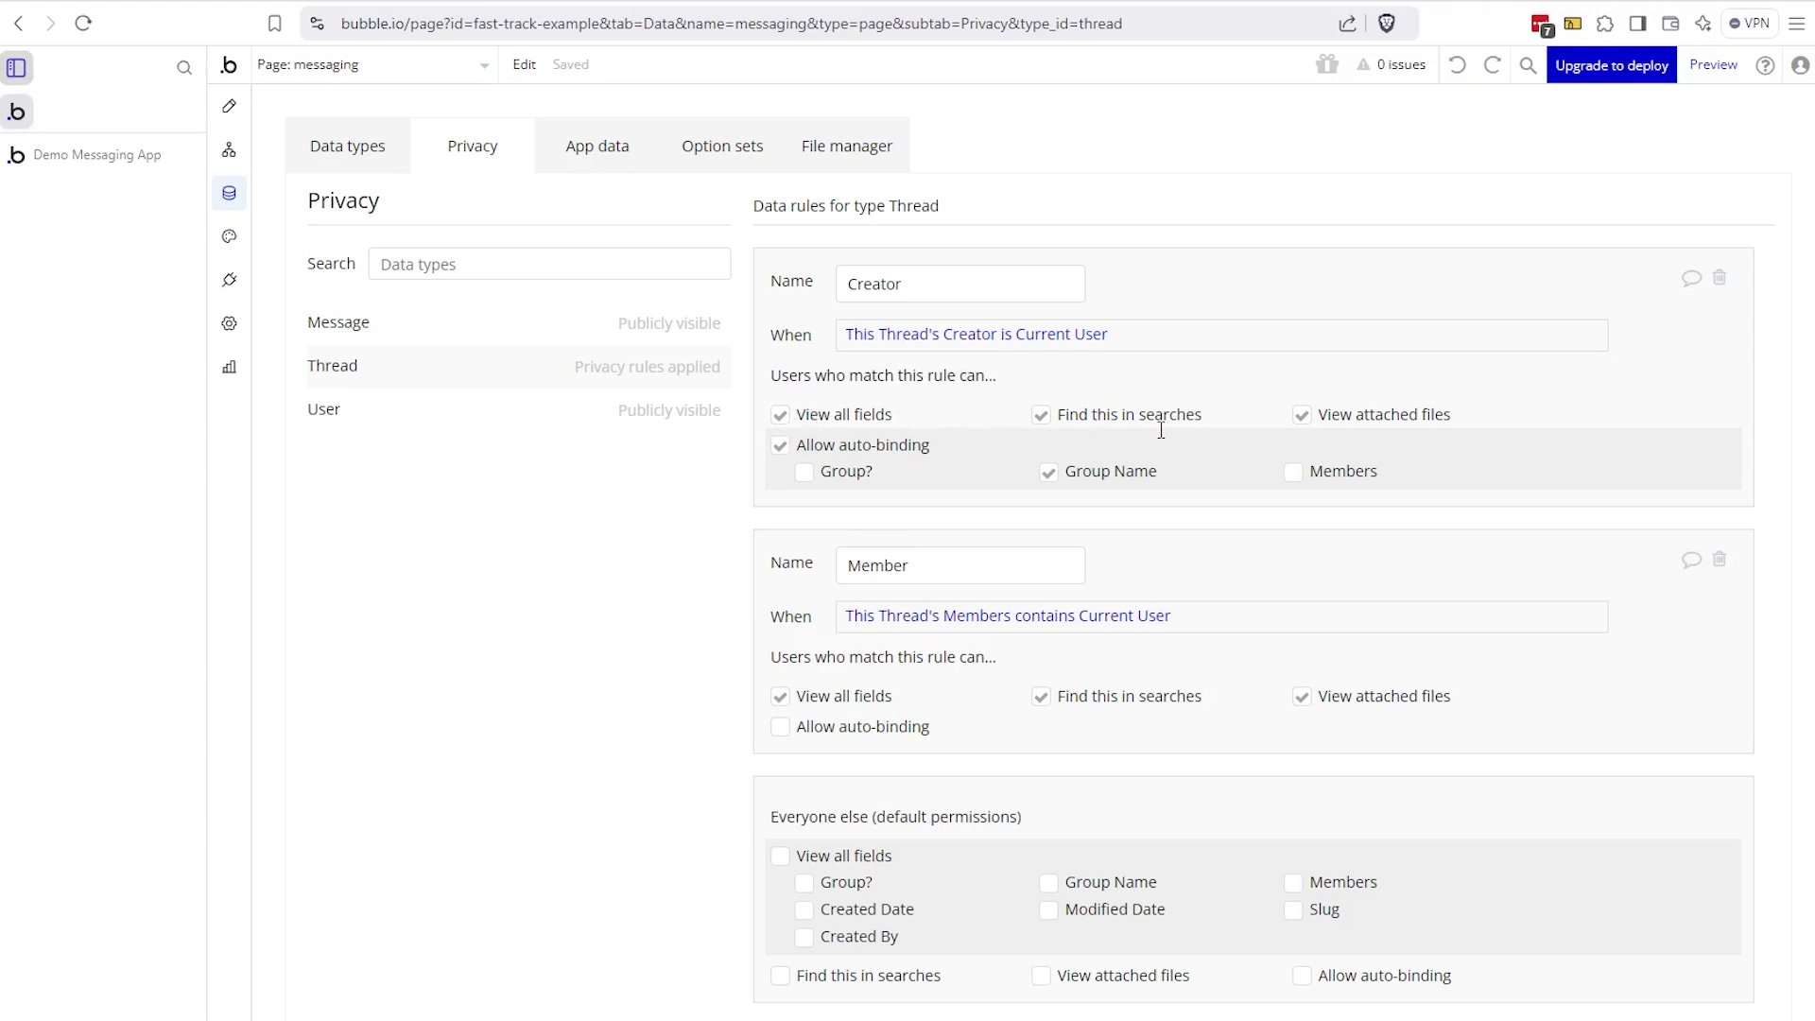
mouse_move(1161, 431)
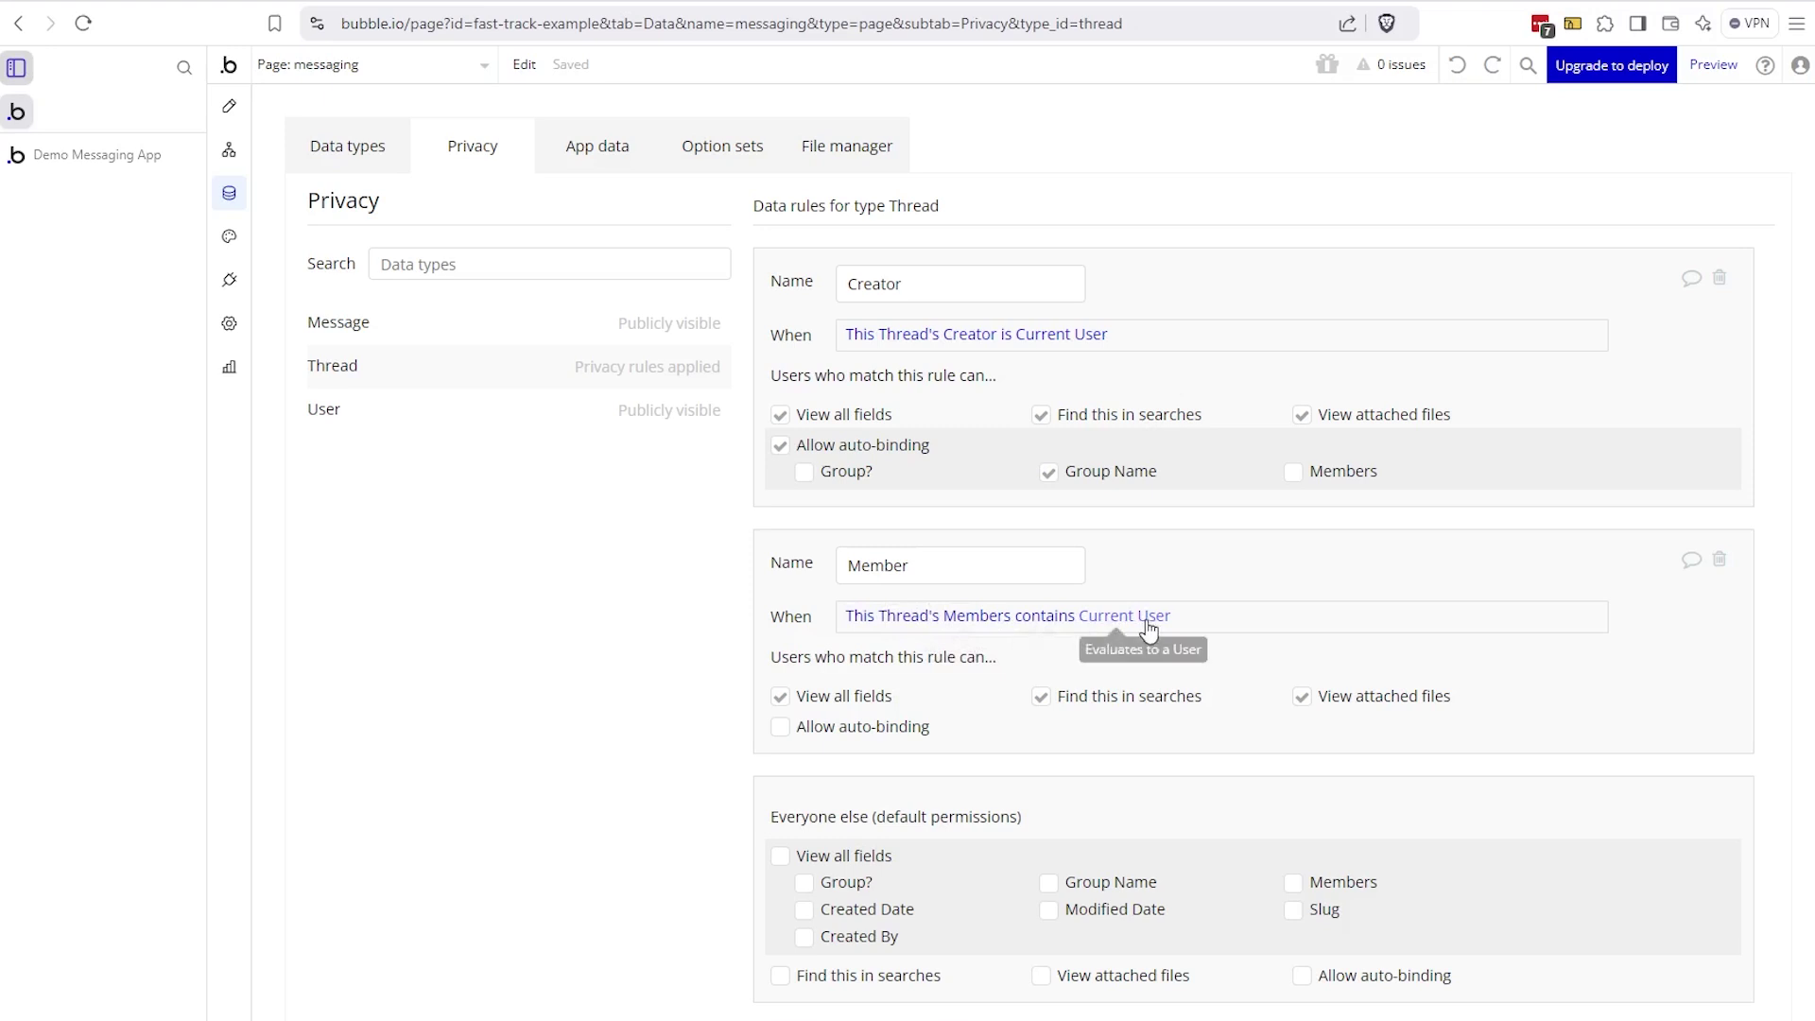
- Extend the Thread Member rule's condition with "and This Thread's Creator is not Current User"
click(1102, 626)
click(1195, 619)
click(1209, 702)
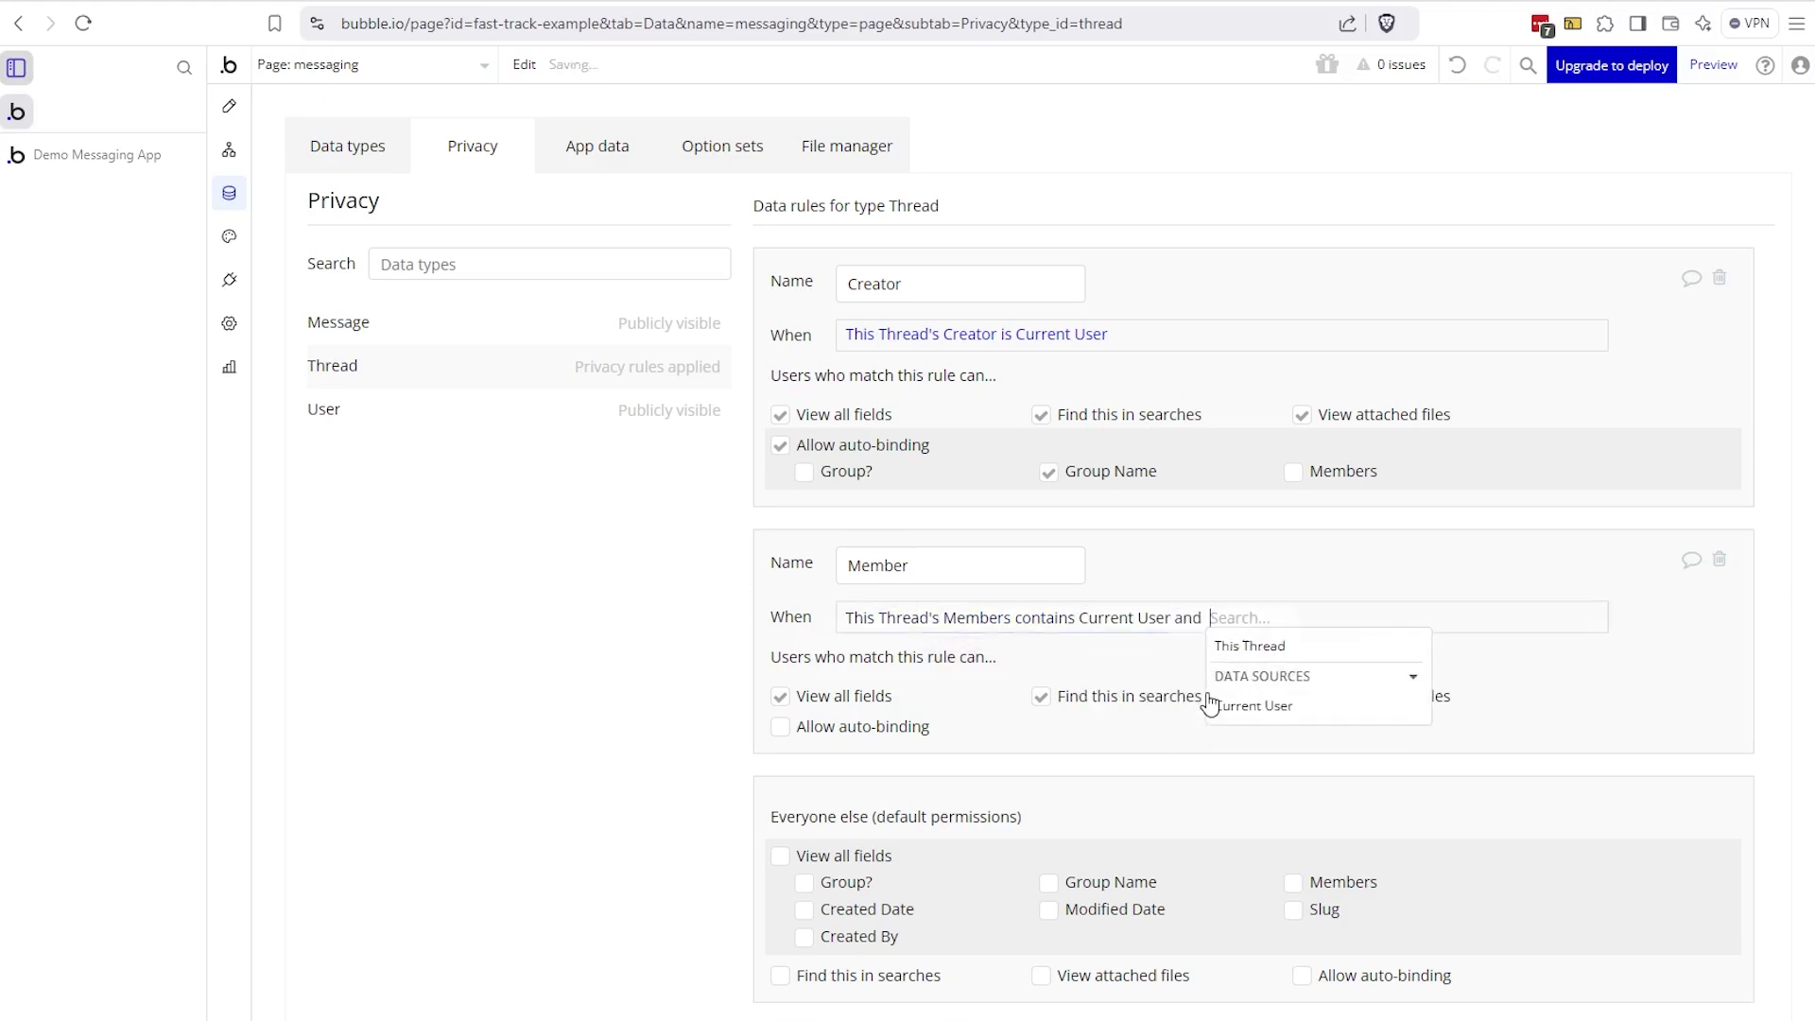
click(1278, 651)
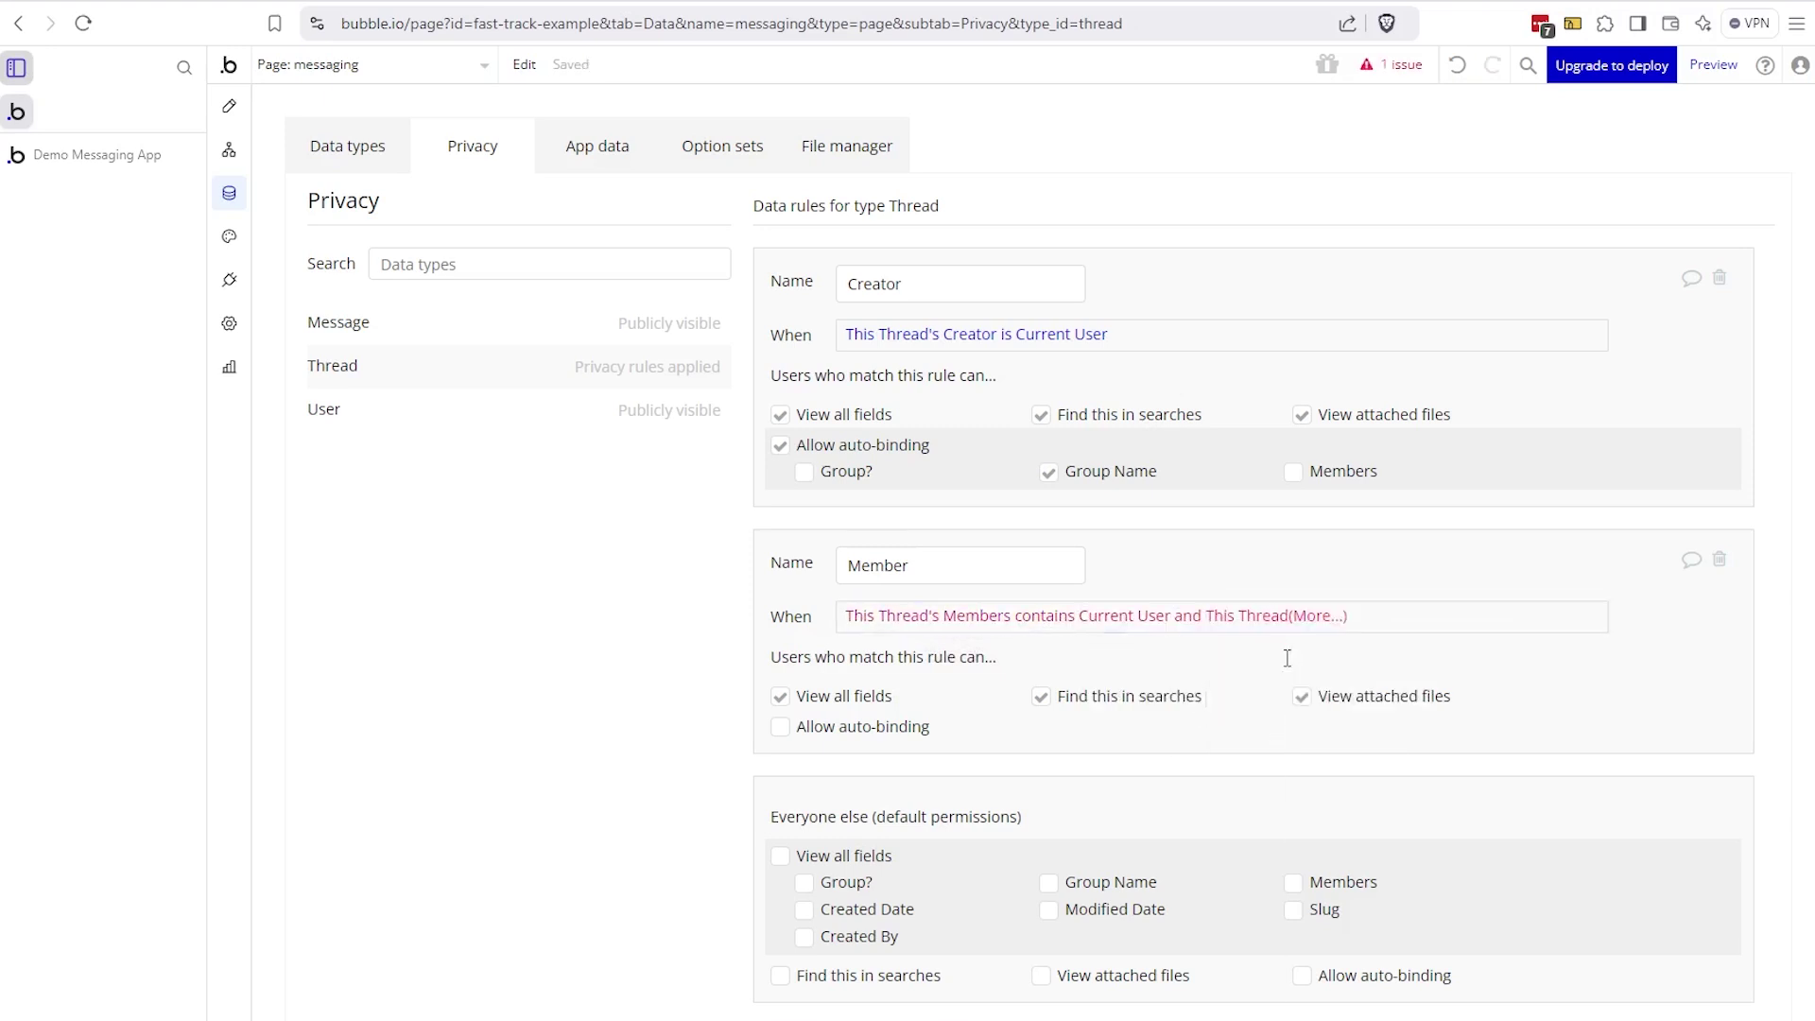
click(1334, 856)
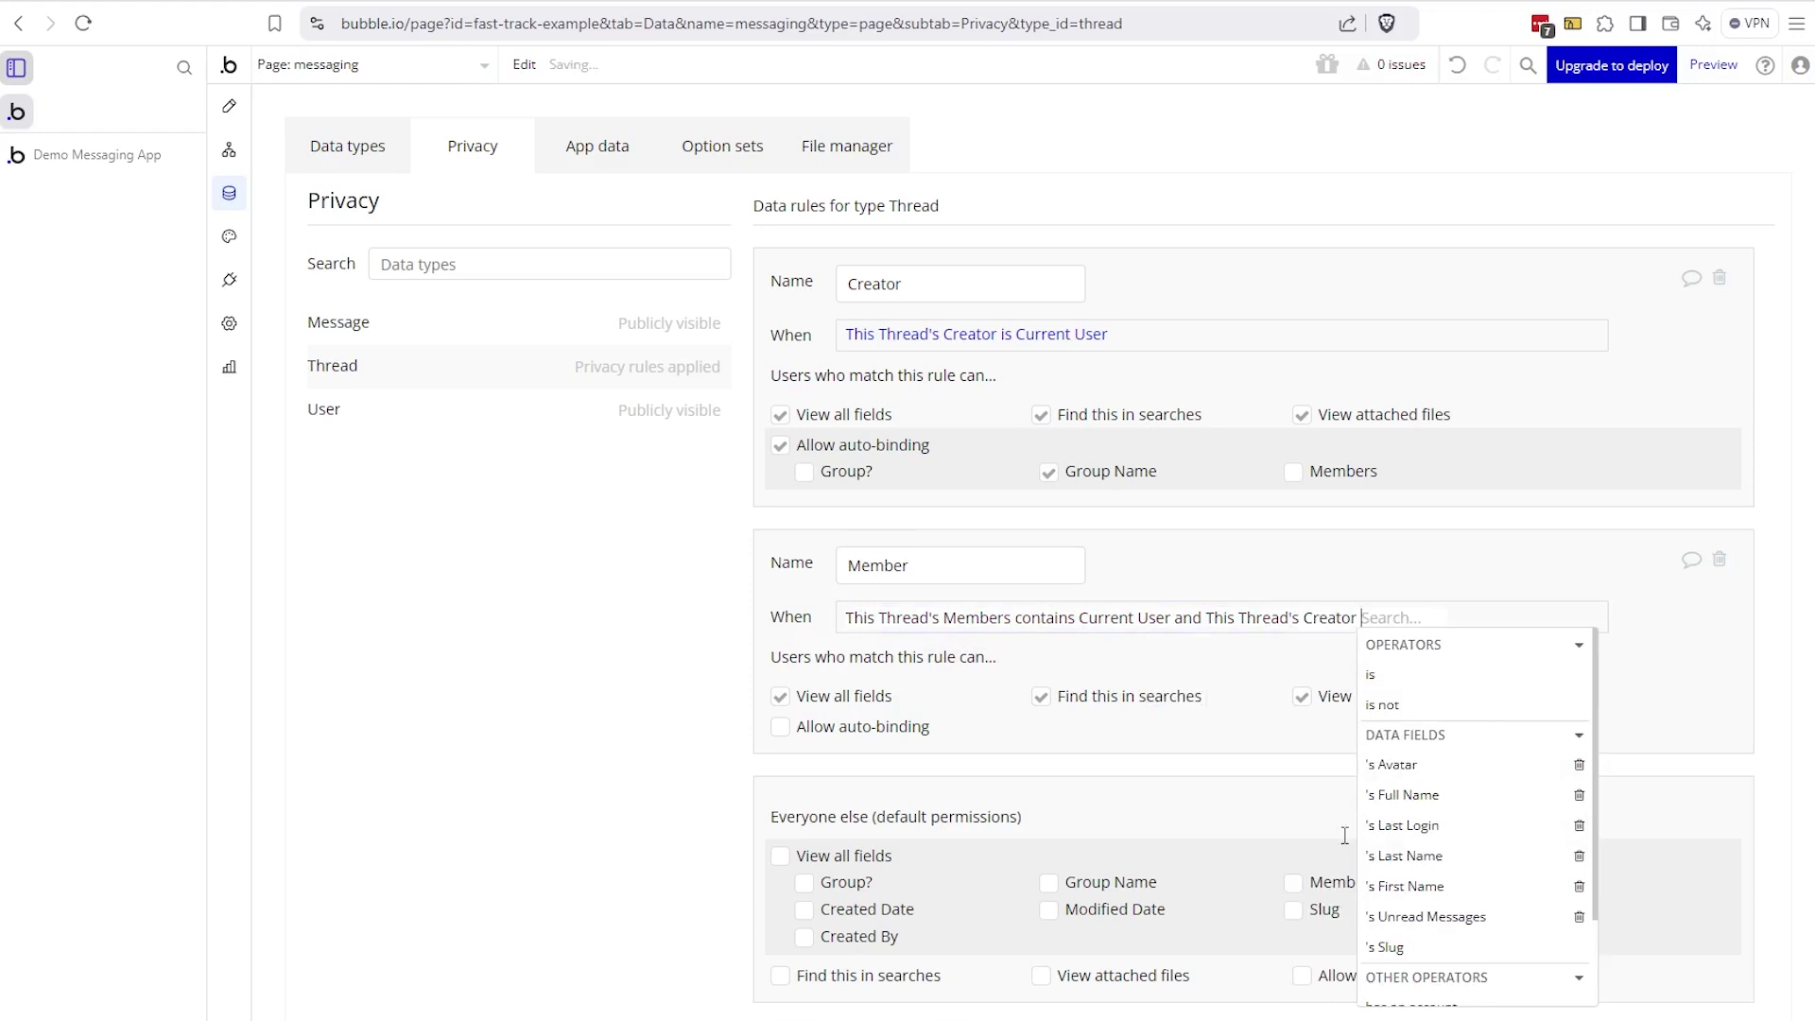
click(1395, 705)
click(1429, 709)
click(1353, 566)
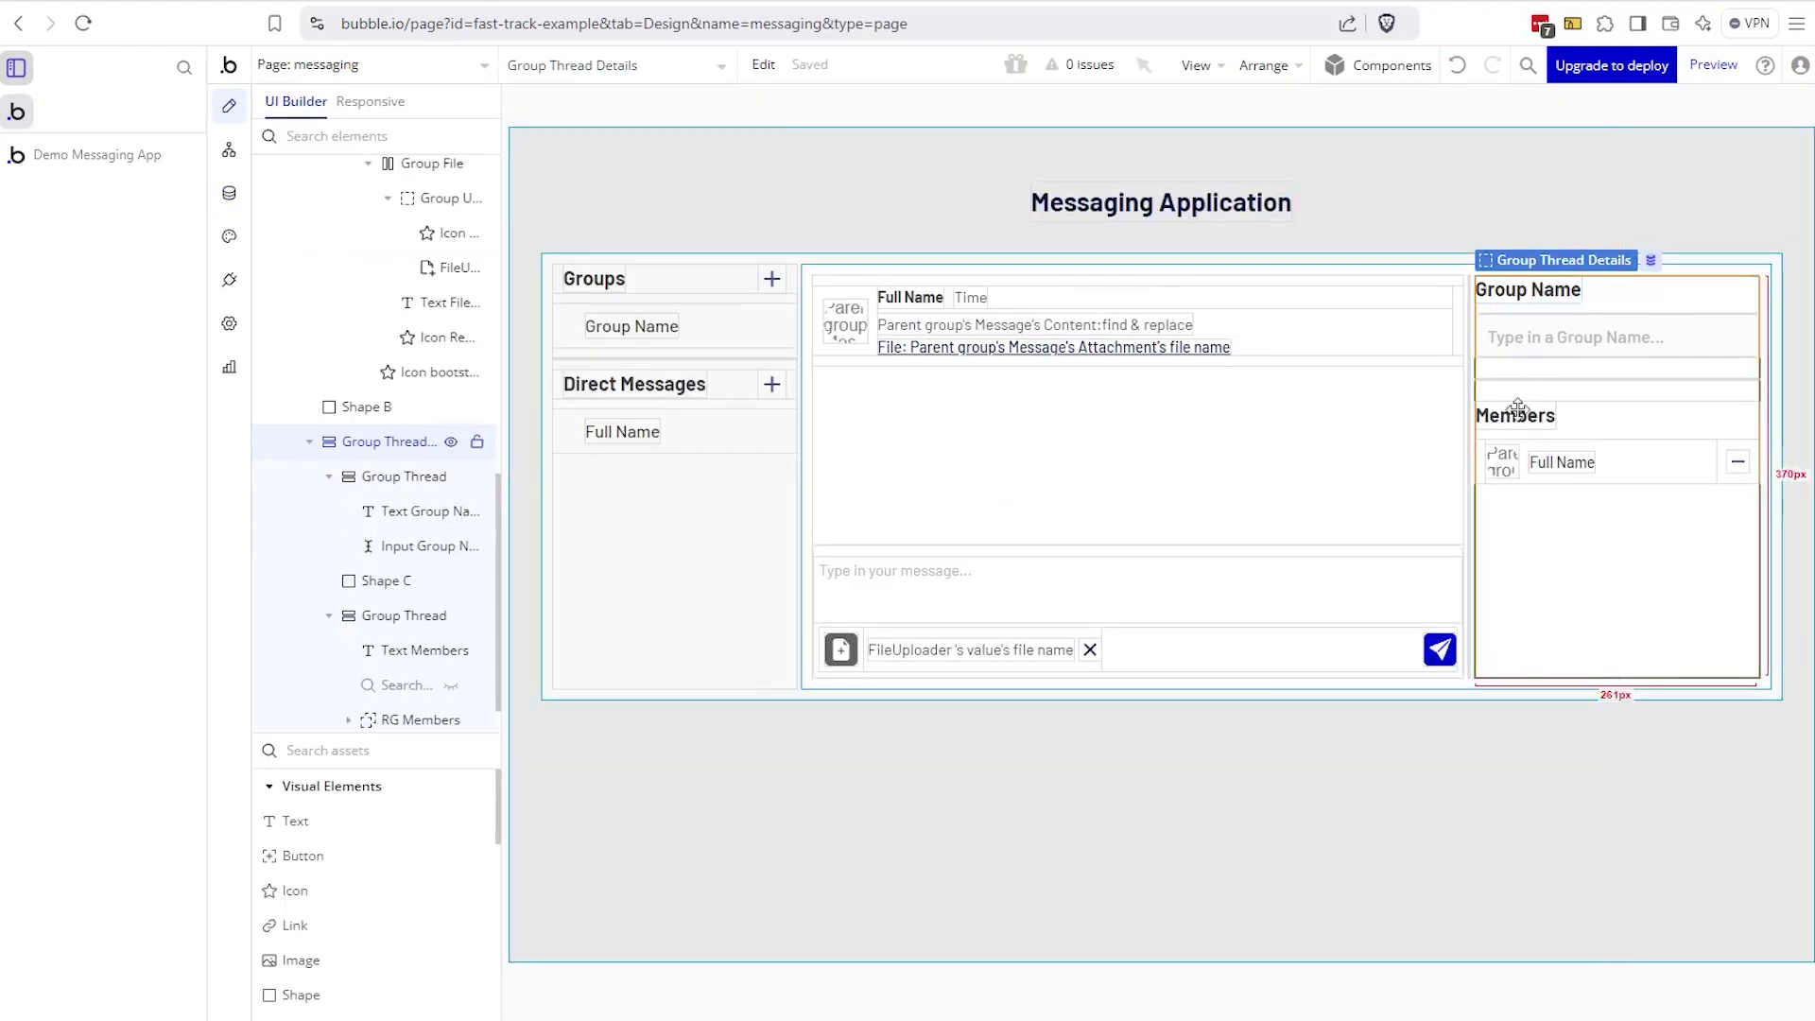
- In the page design, reveal the hidden Add users search box in the Members group and review its conditions and appearance settings
double_click(1600, 426)
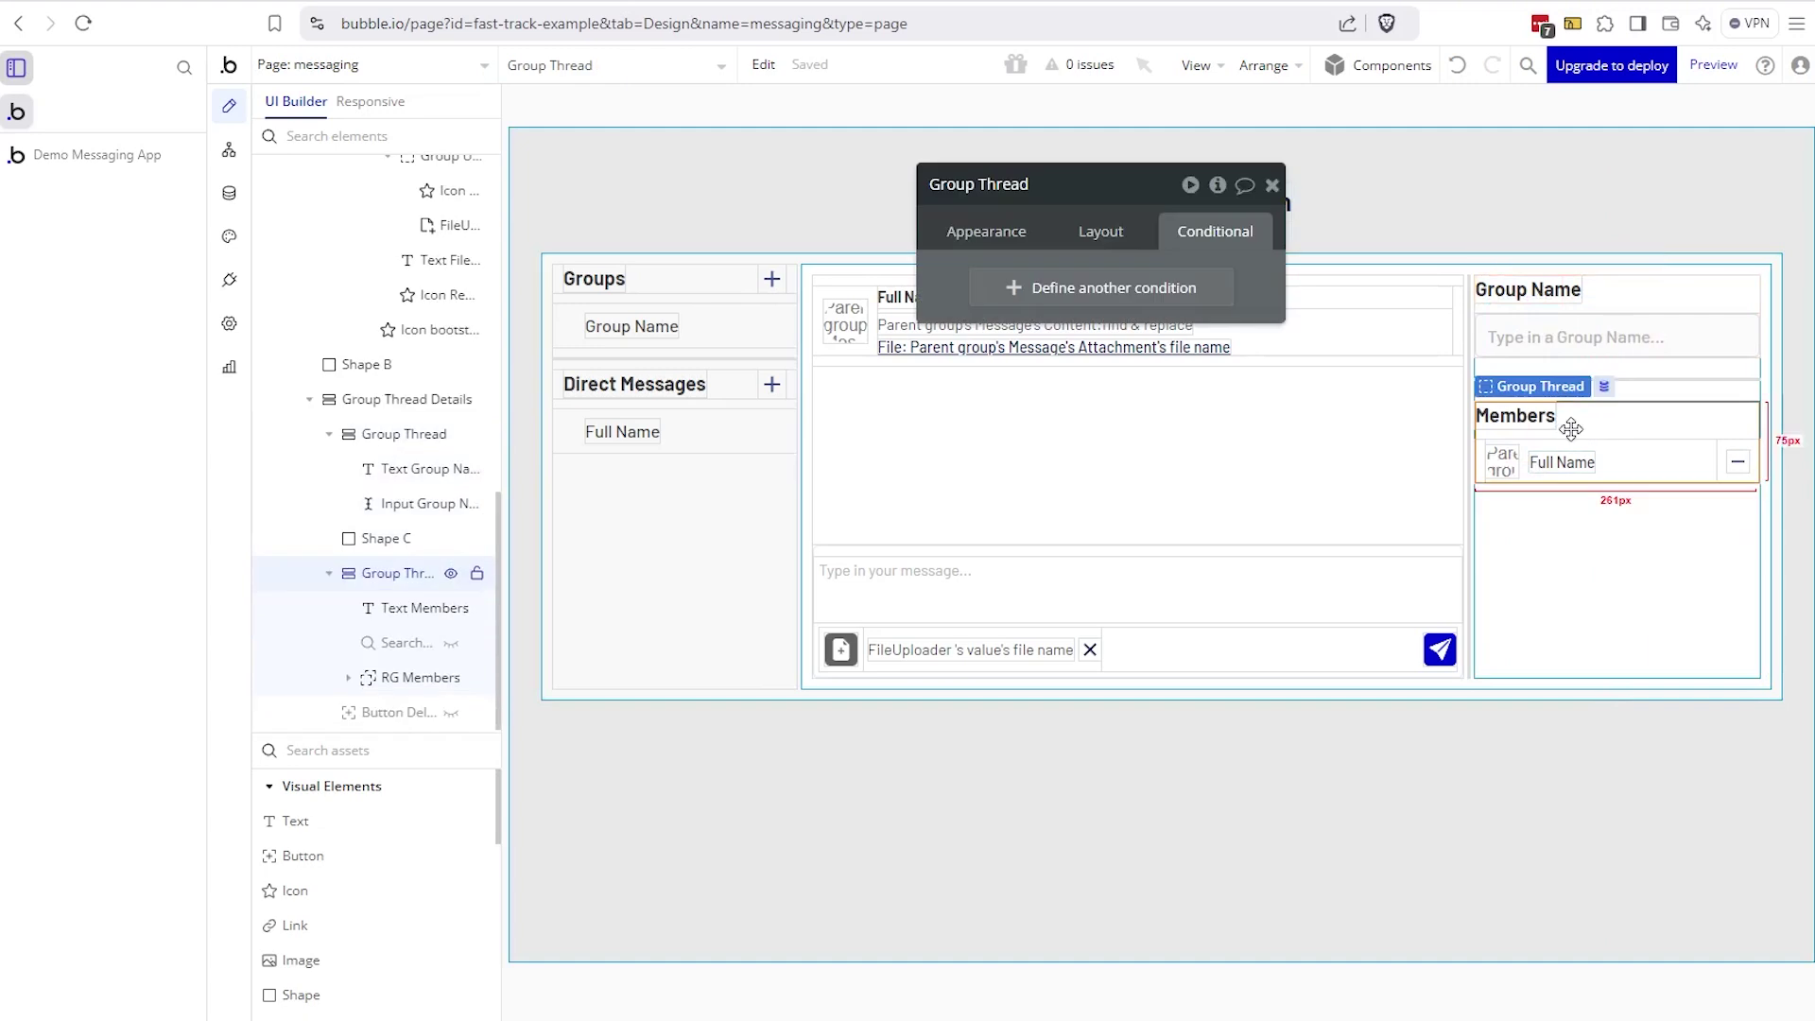
click(405, 616)
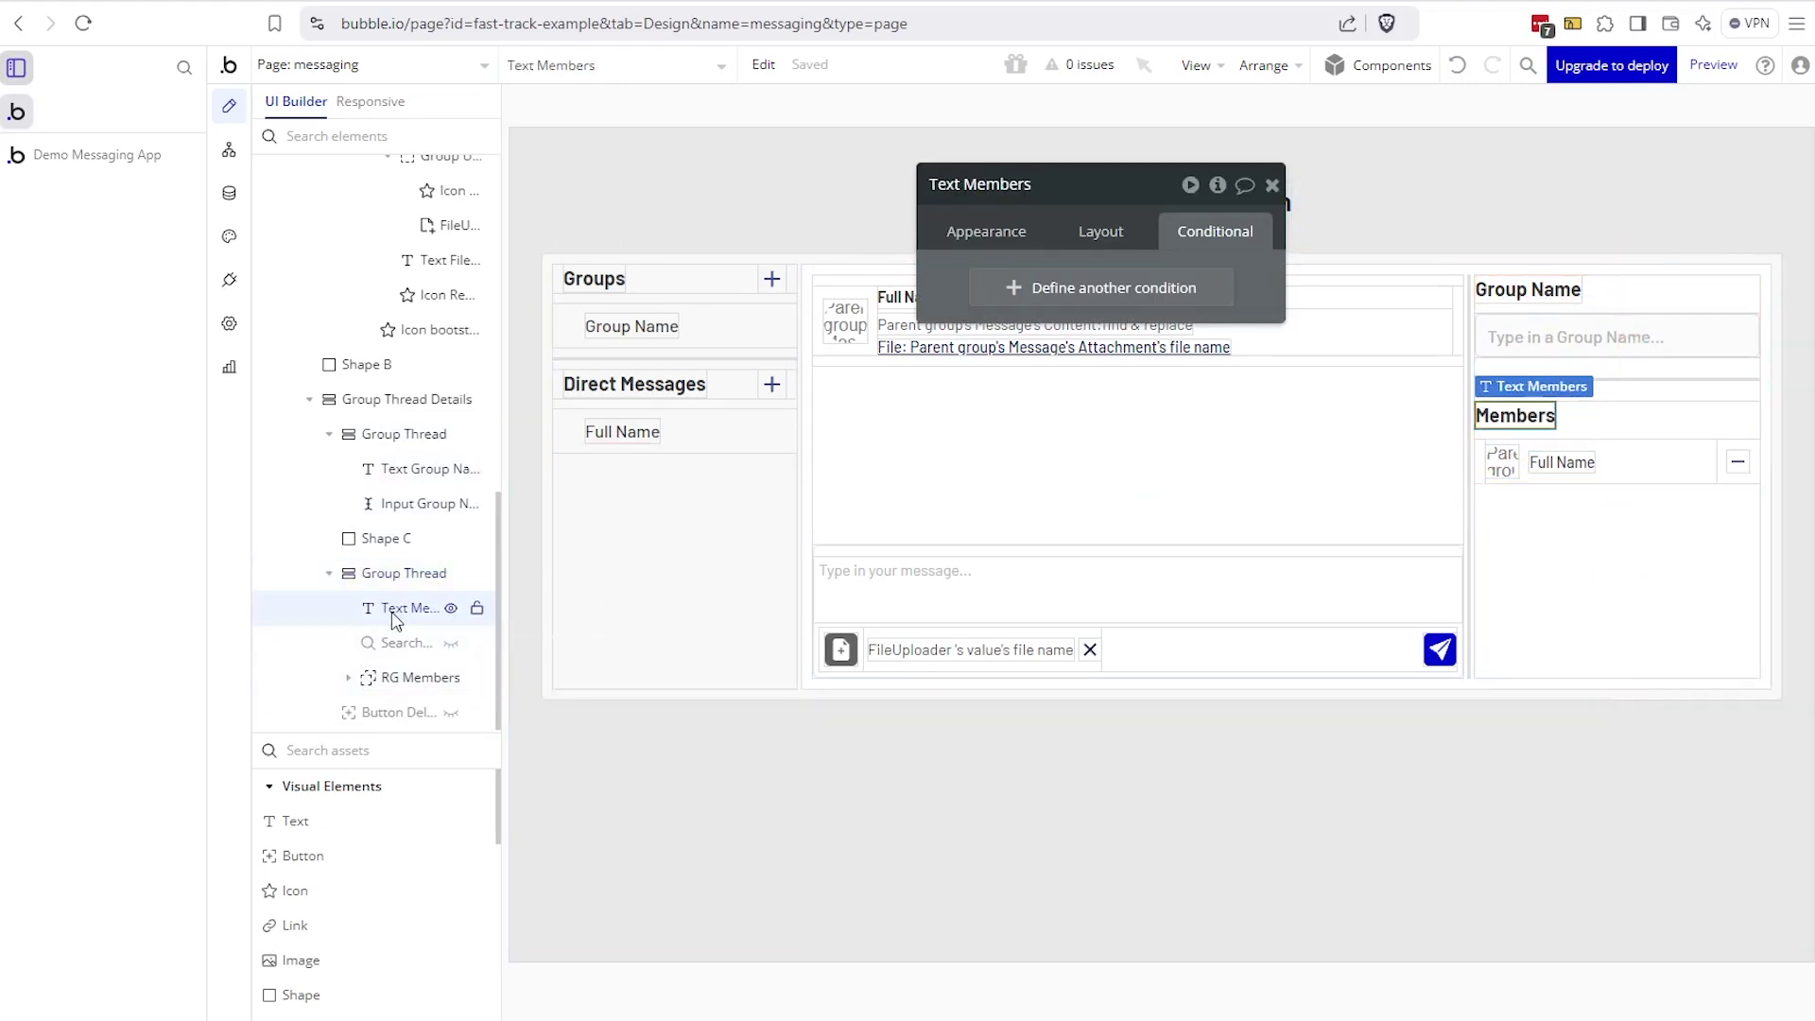
click(451, 646)
click(427, 653)
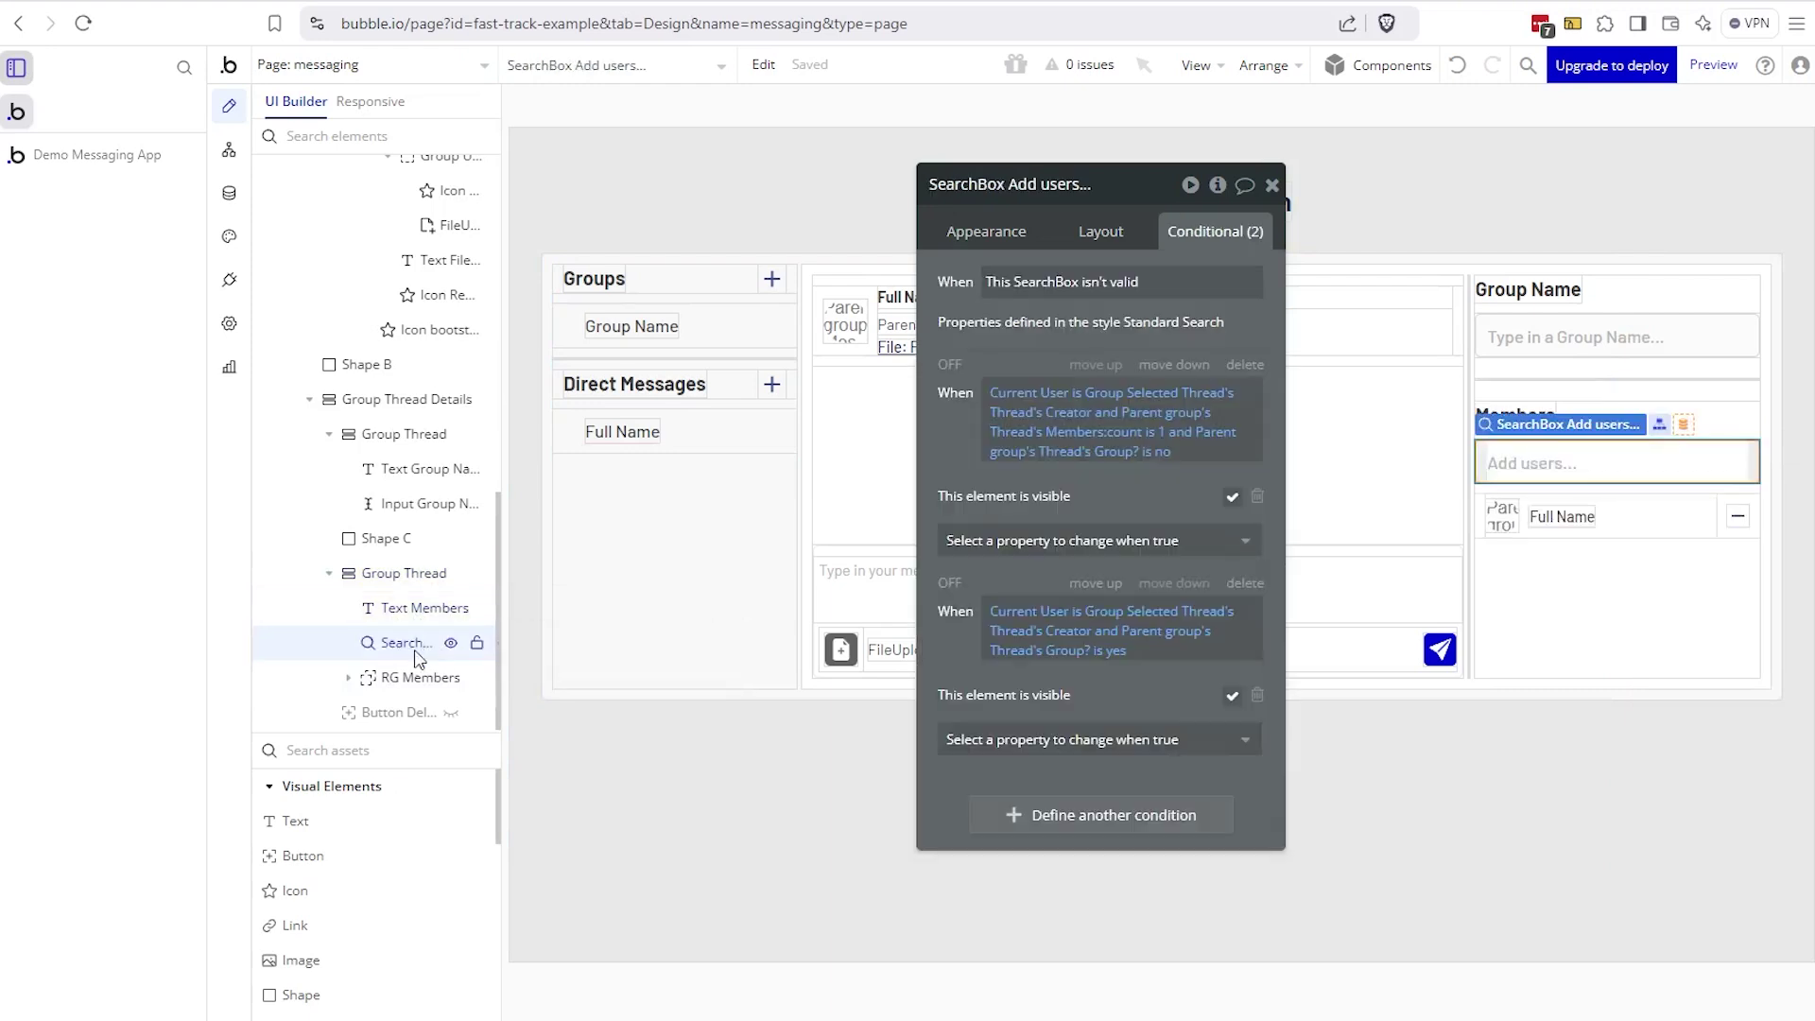
double_click(419, 679)
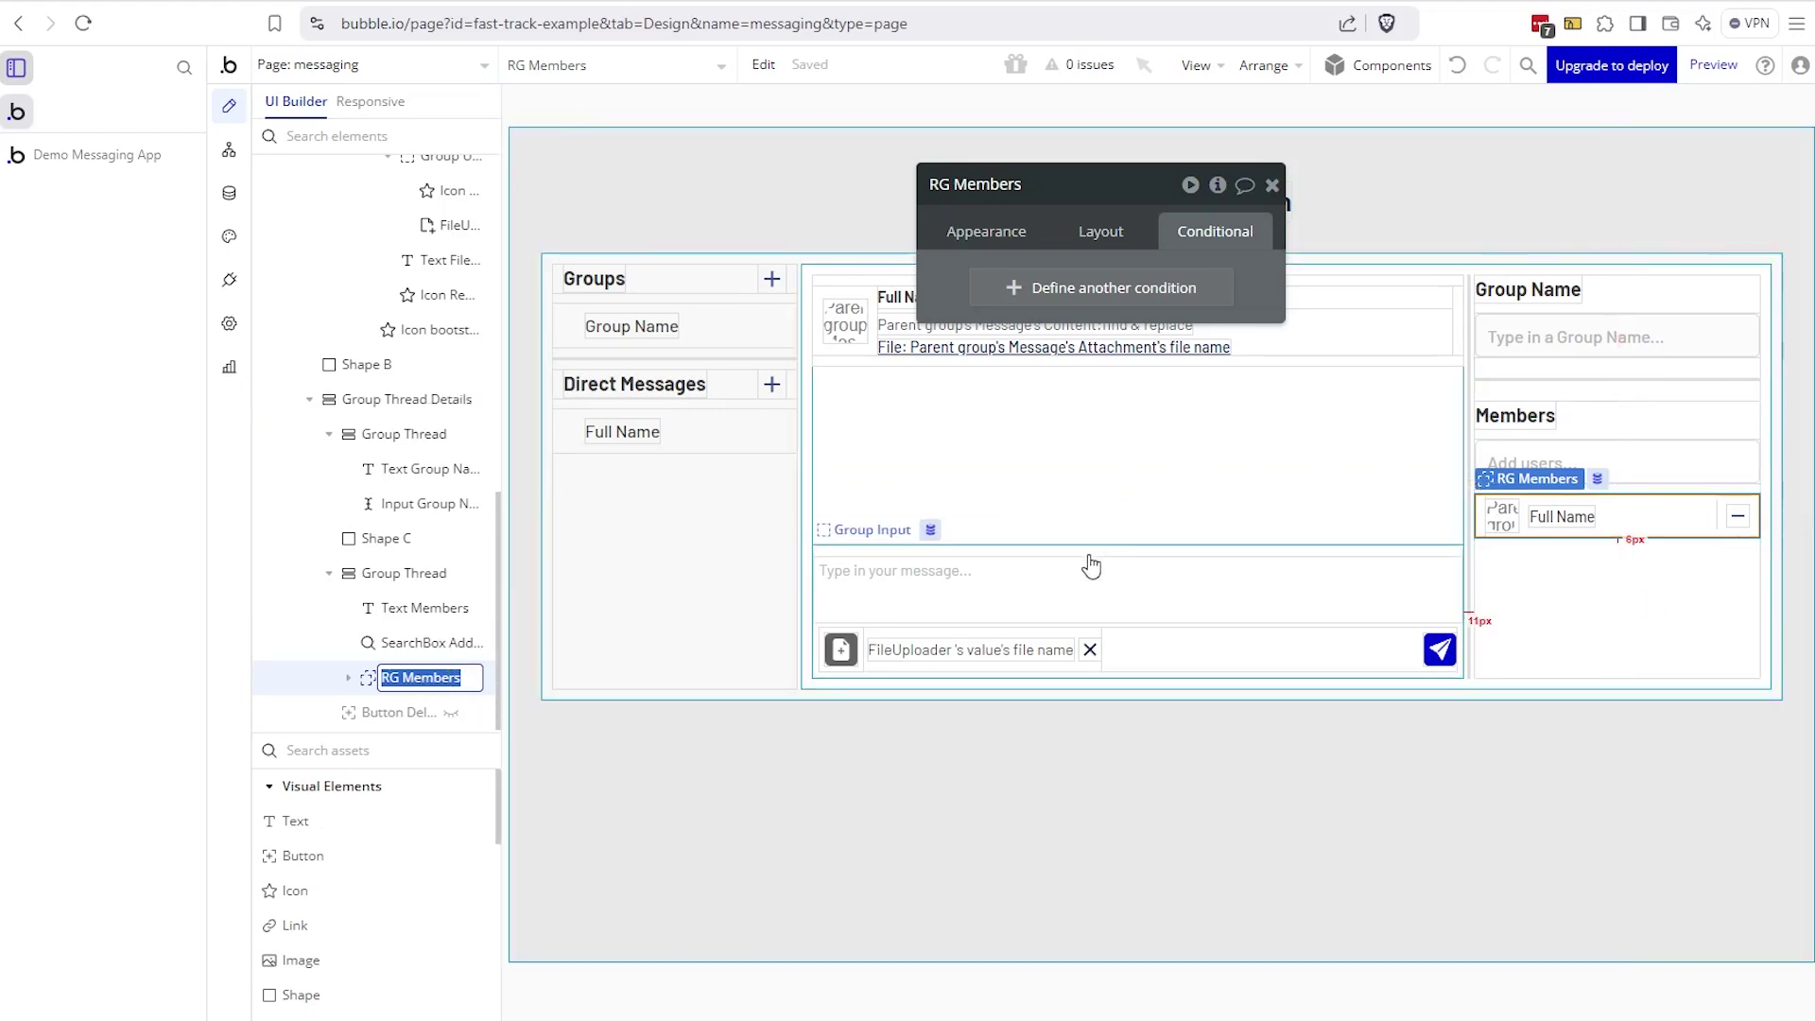
click(1522, 463)
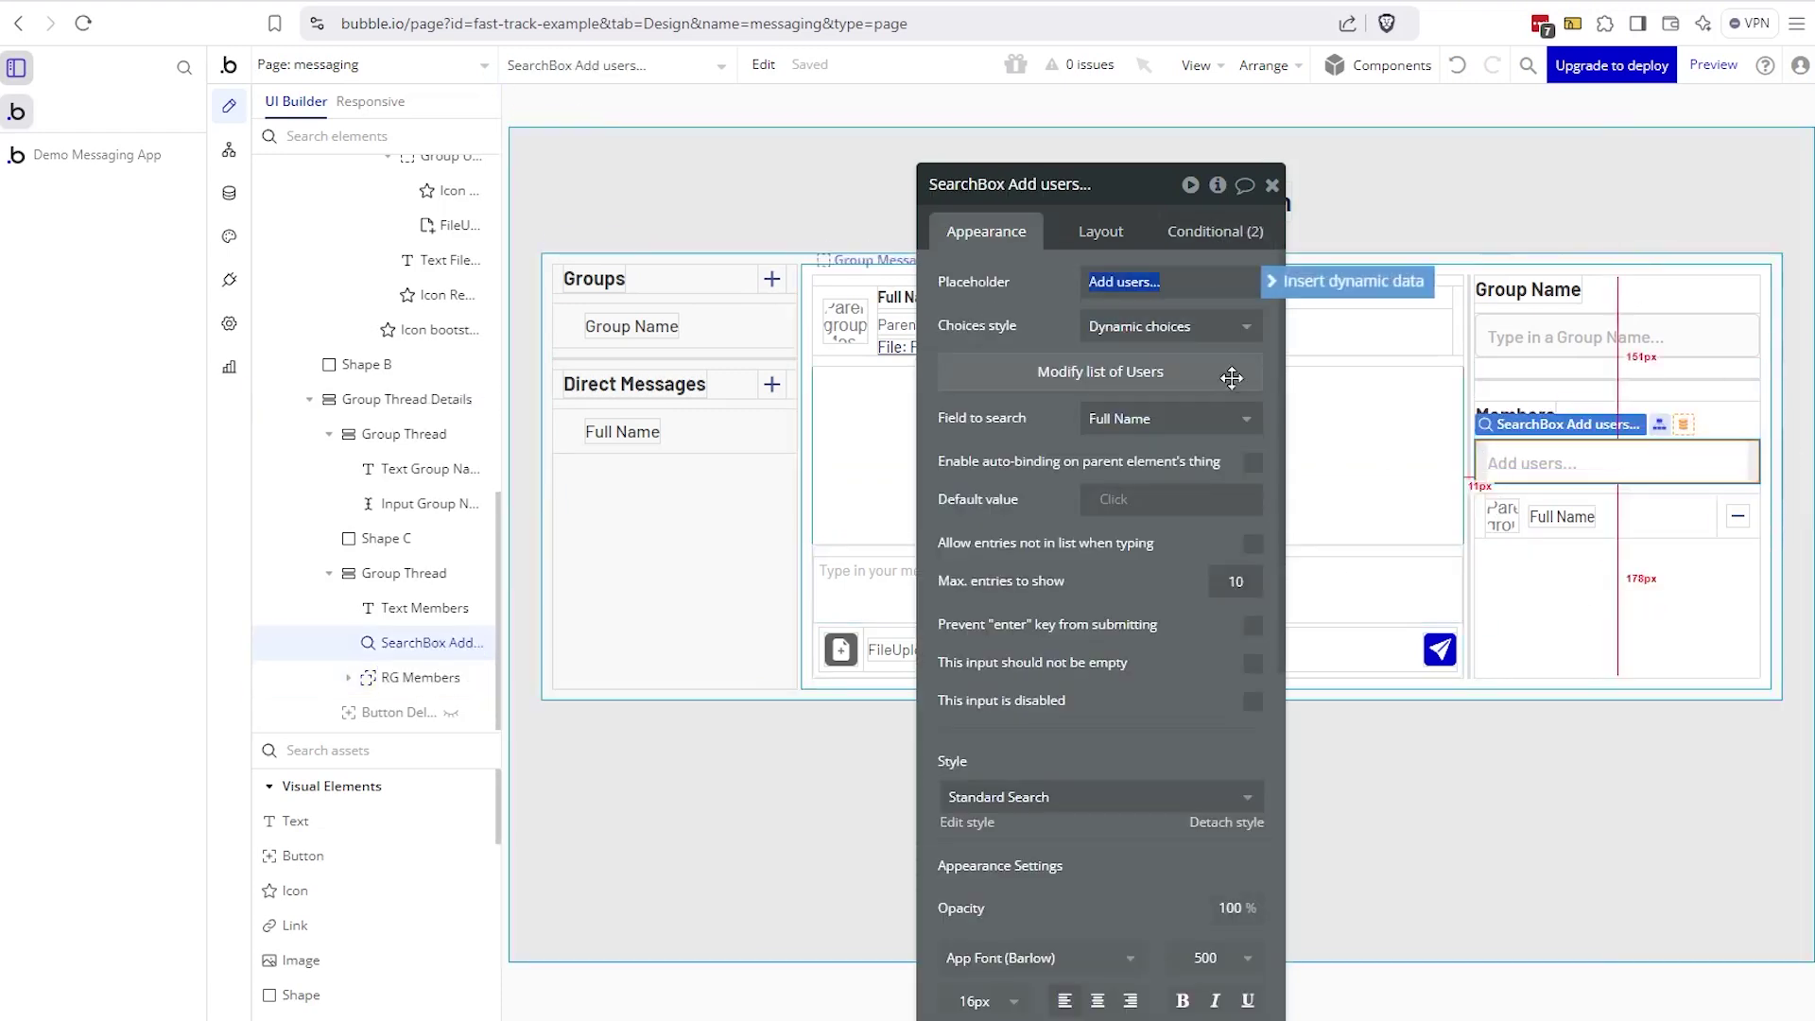
drag(966, 213, 934, 206)
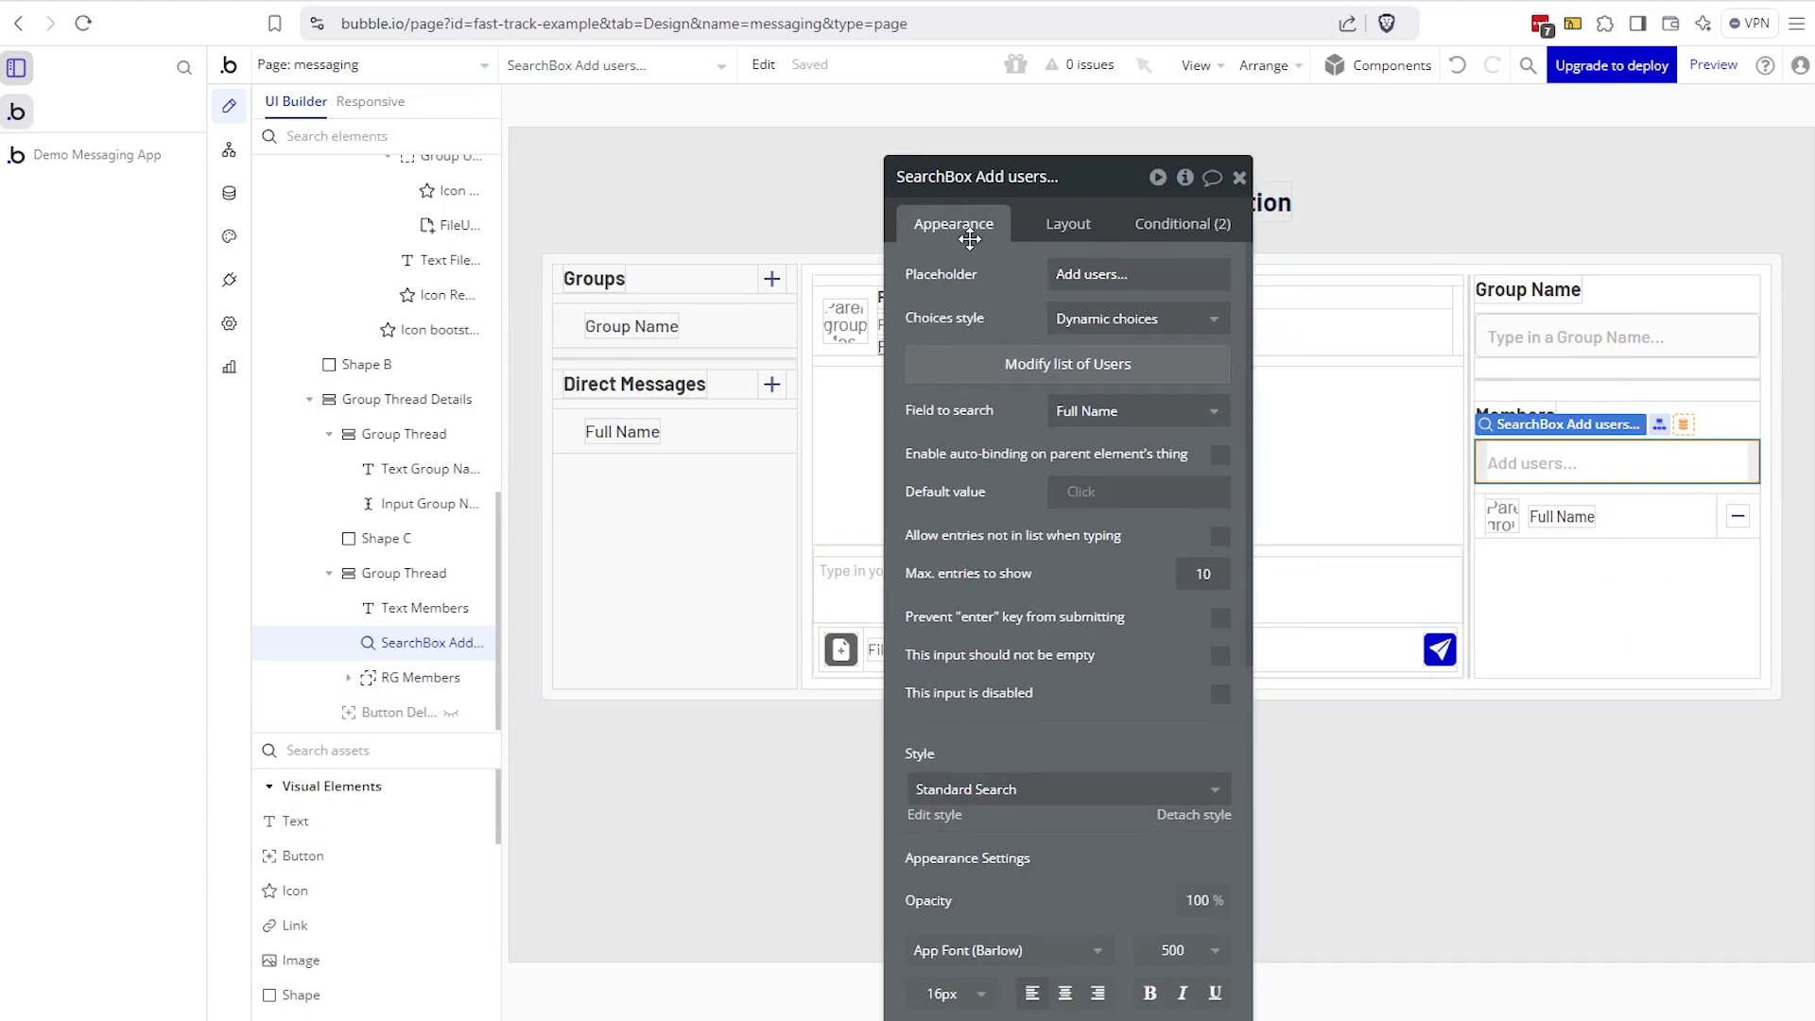
- Switch to the running Demo Messaging App, dismiss the page-update notice, and open the last conversation listed under Groups
click(109, 156)
click(374, 465)
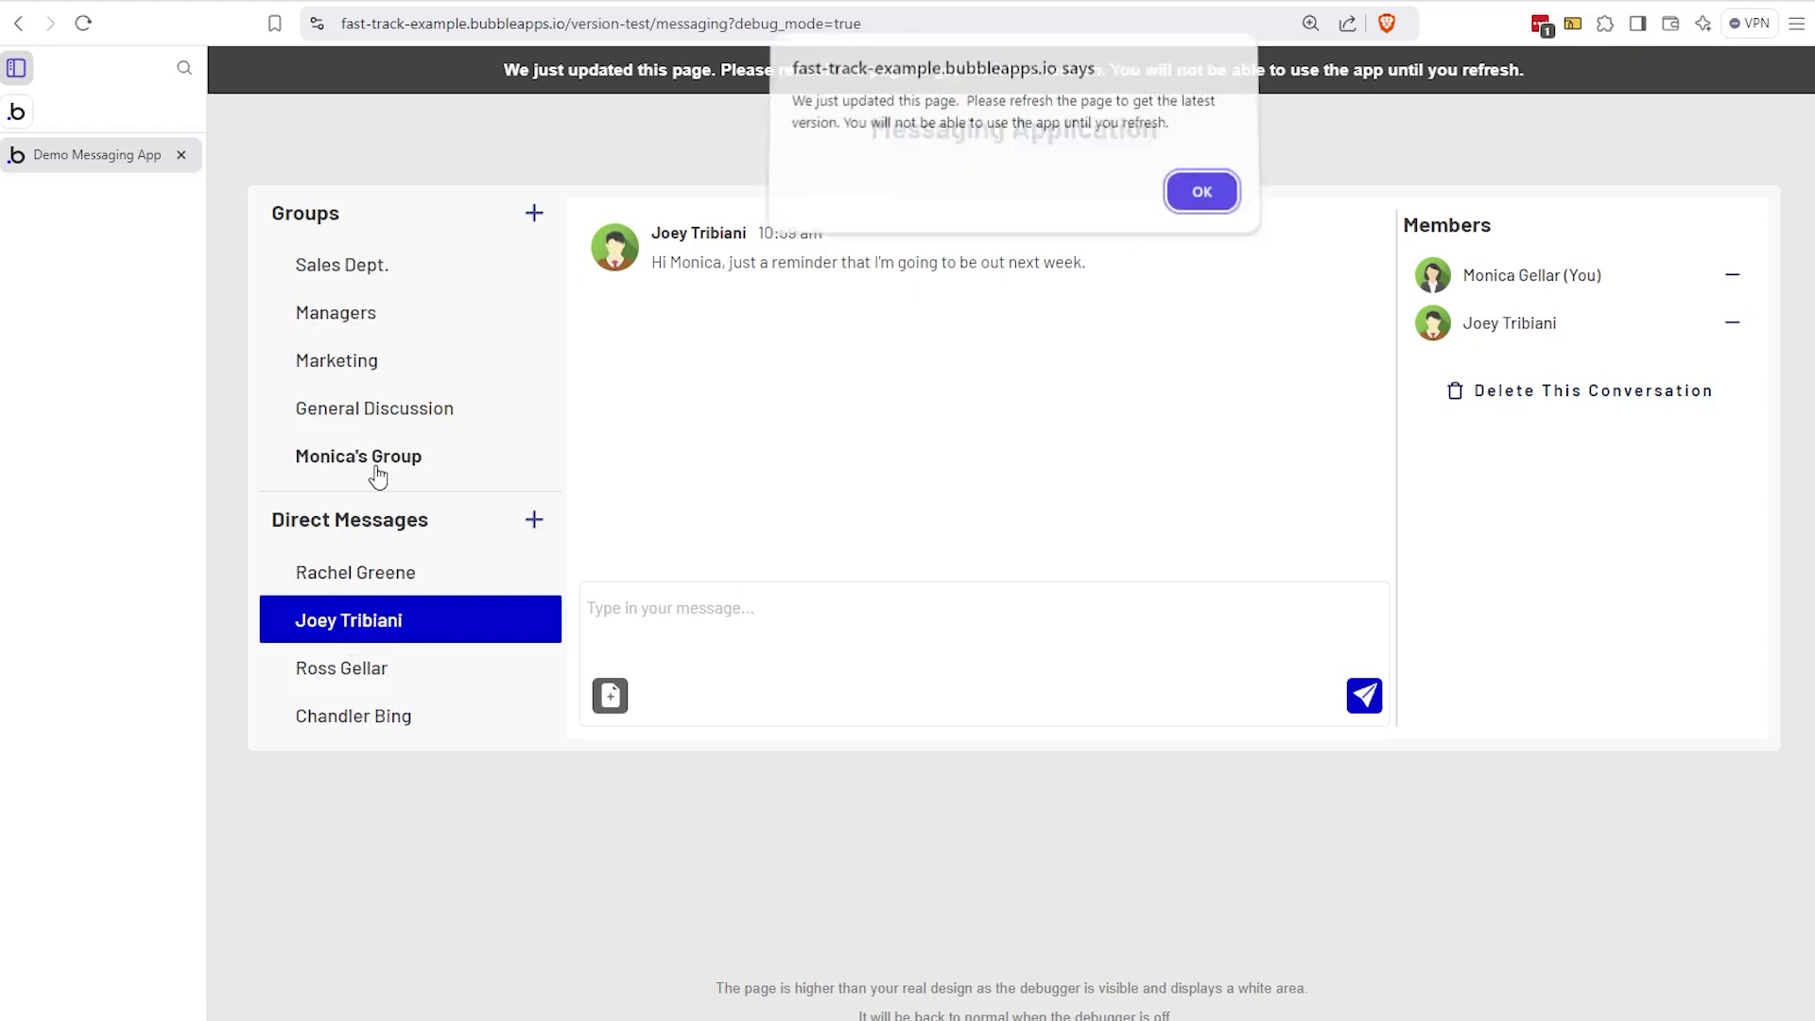
click(1196, 200)
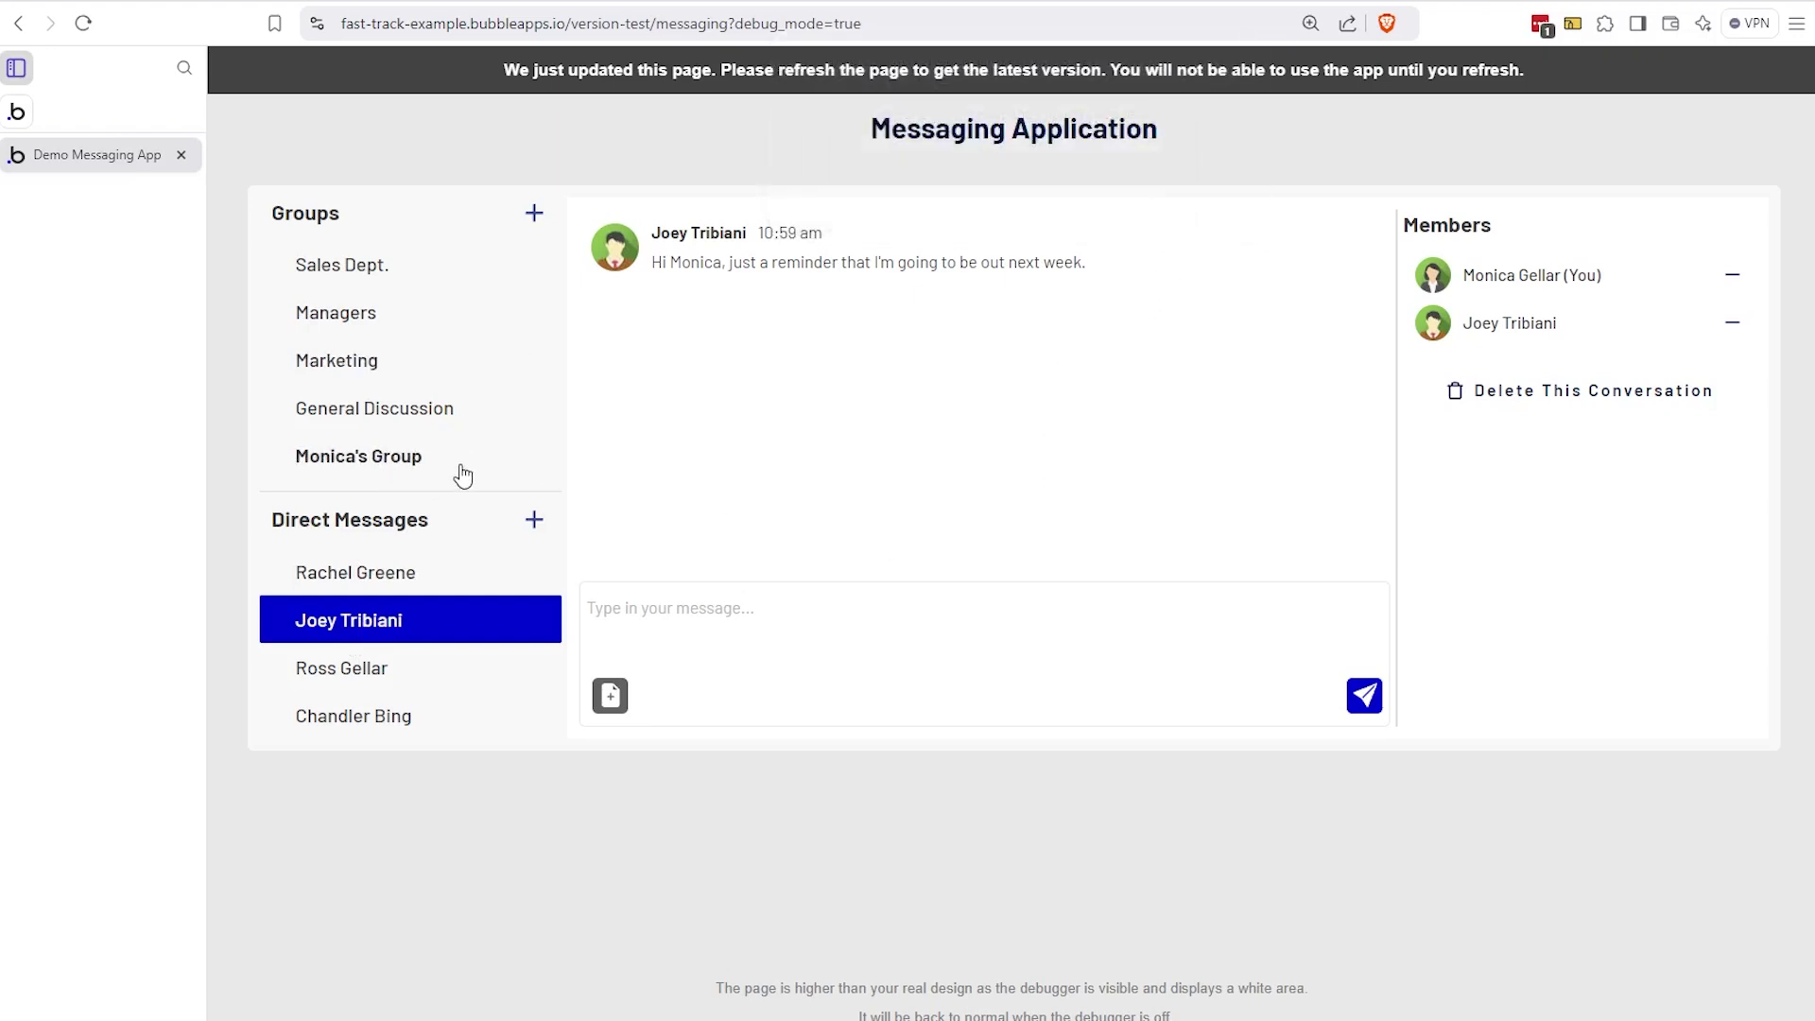
click(333, 471)
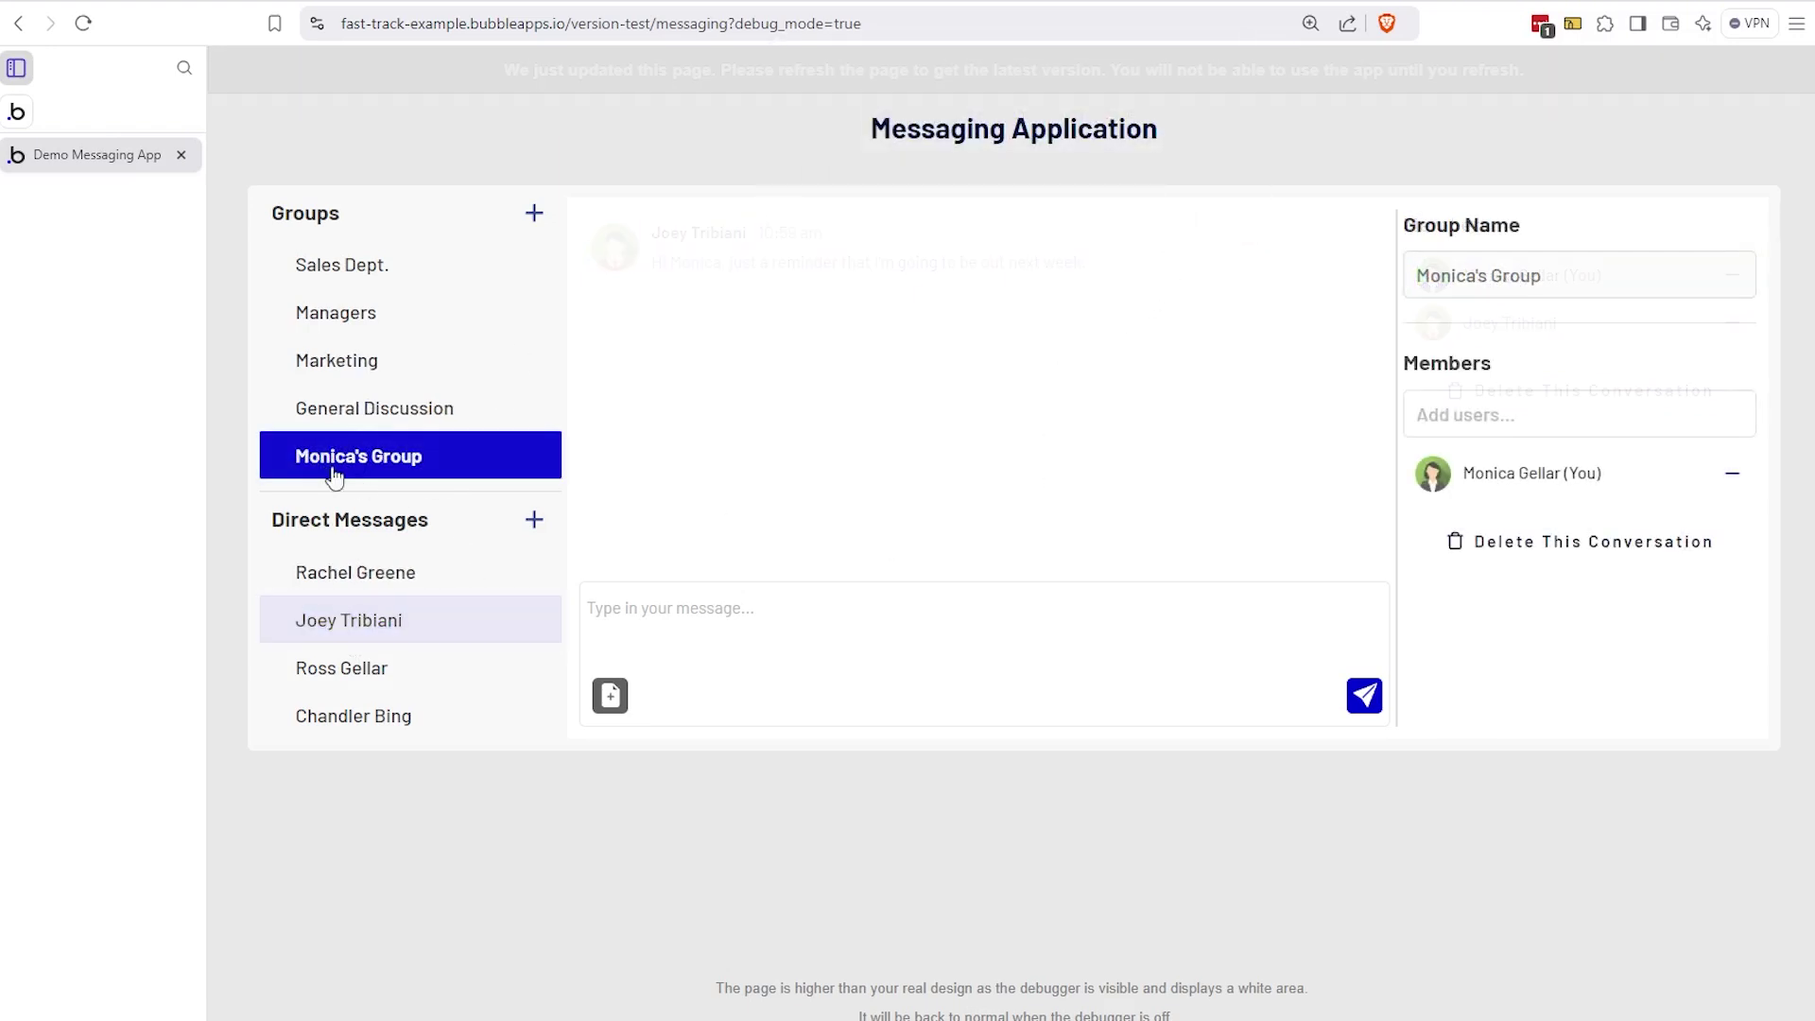
- Search for the last-listed direct-message contact by the start of their name and add them to the open group's members
click(1515, 420)
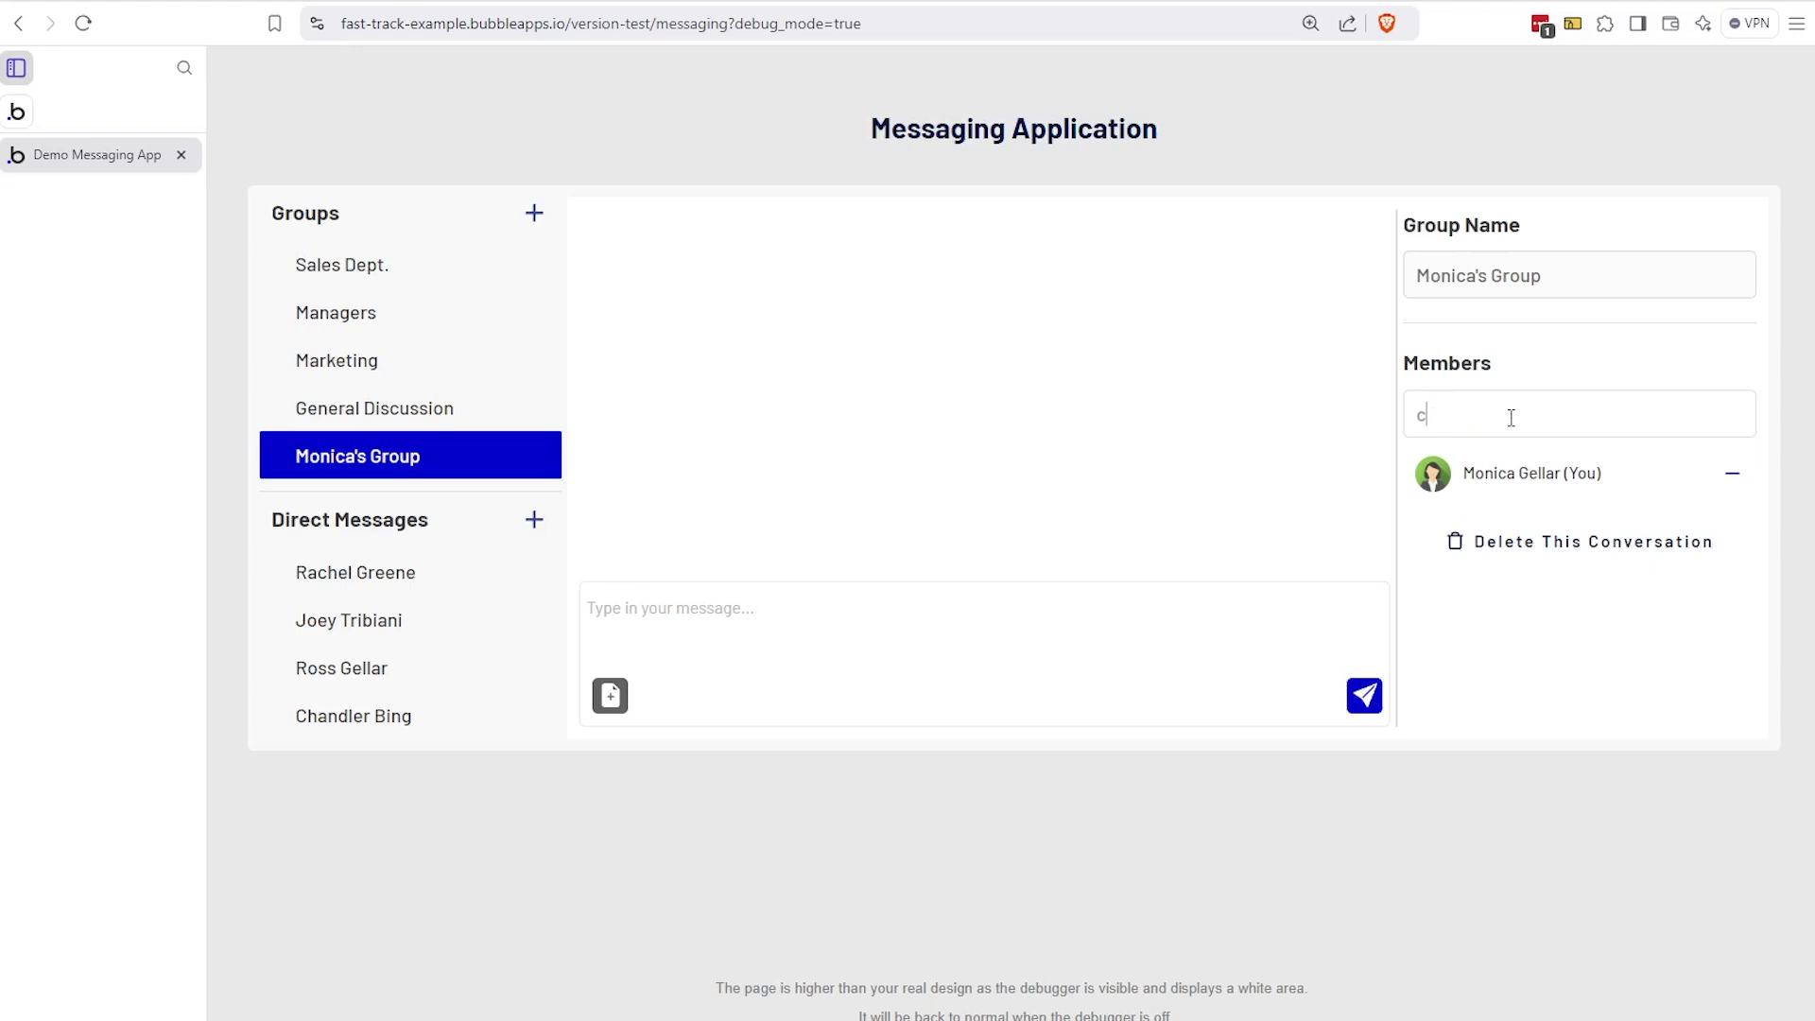
text(cha)
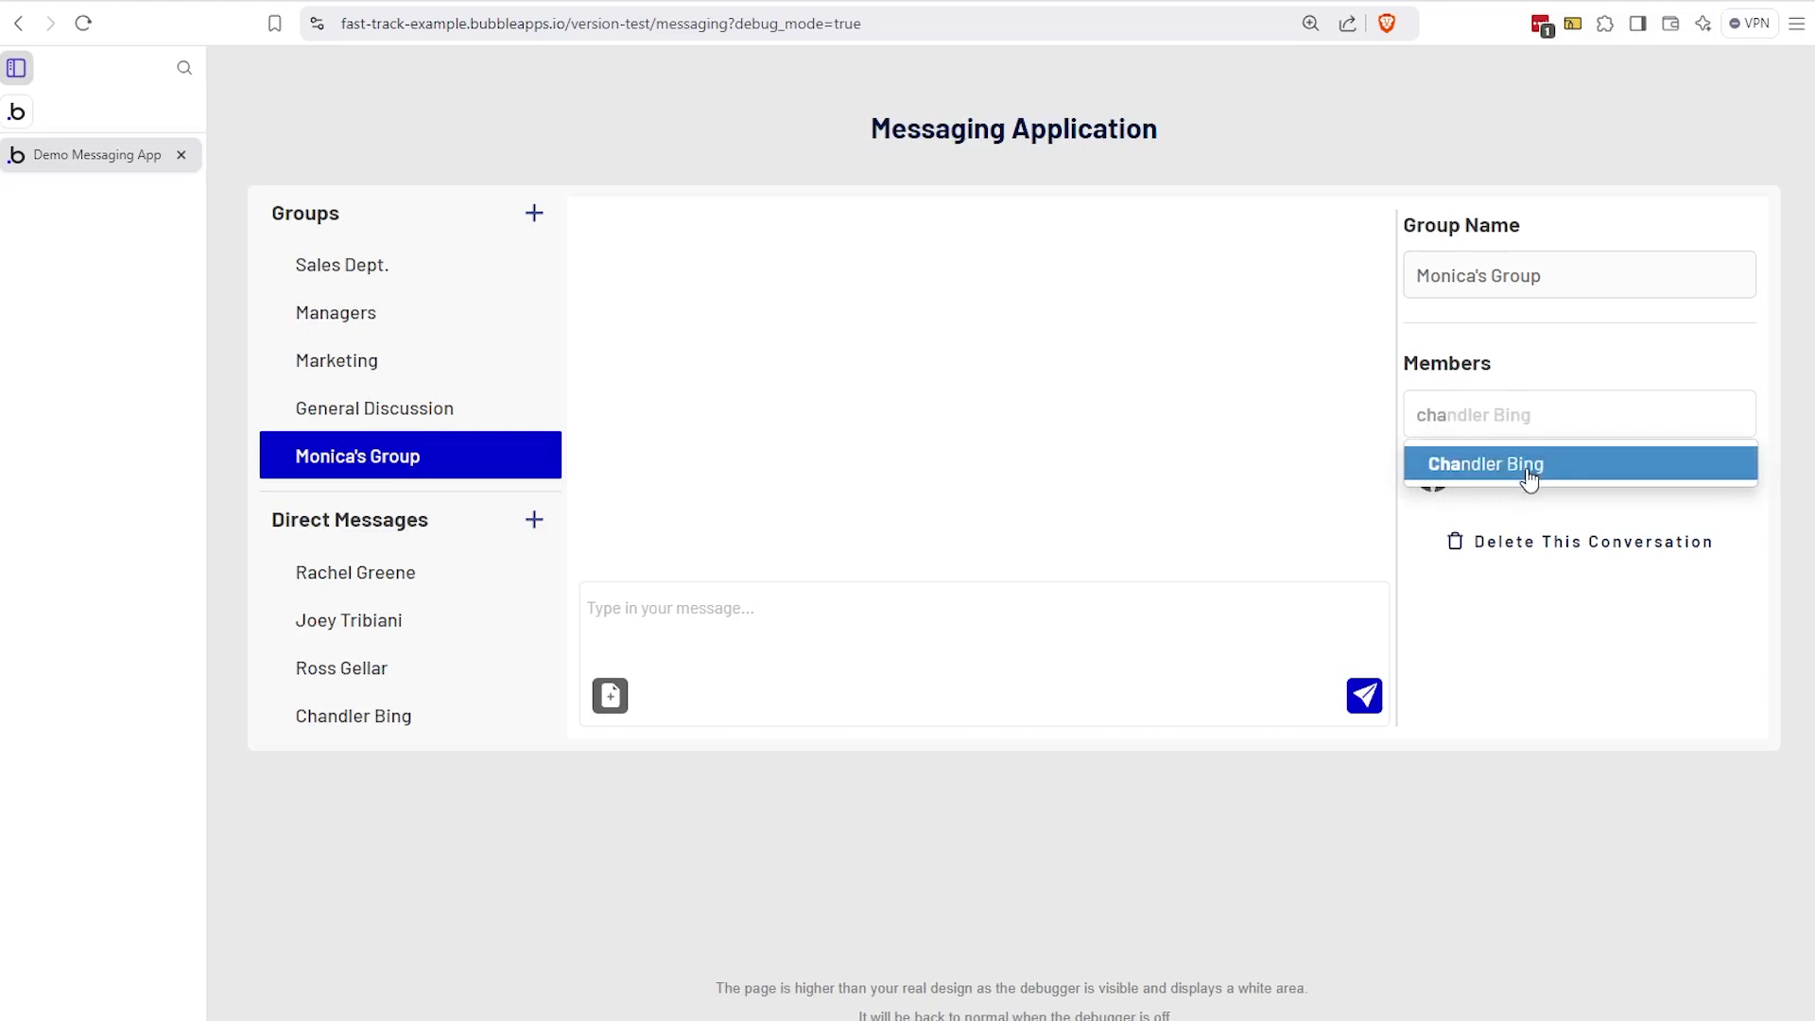
click(1472, 468)
double_click(1471, 473)
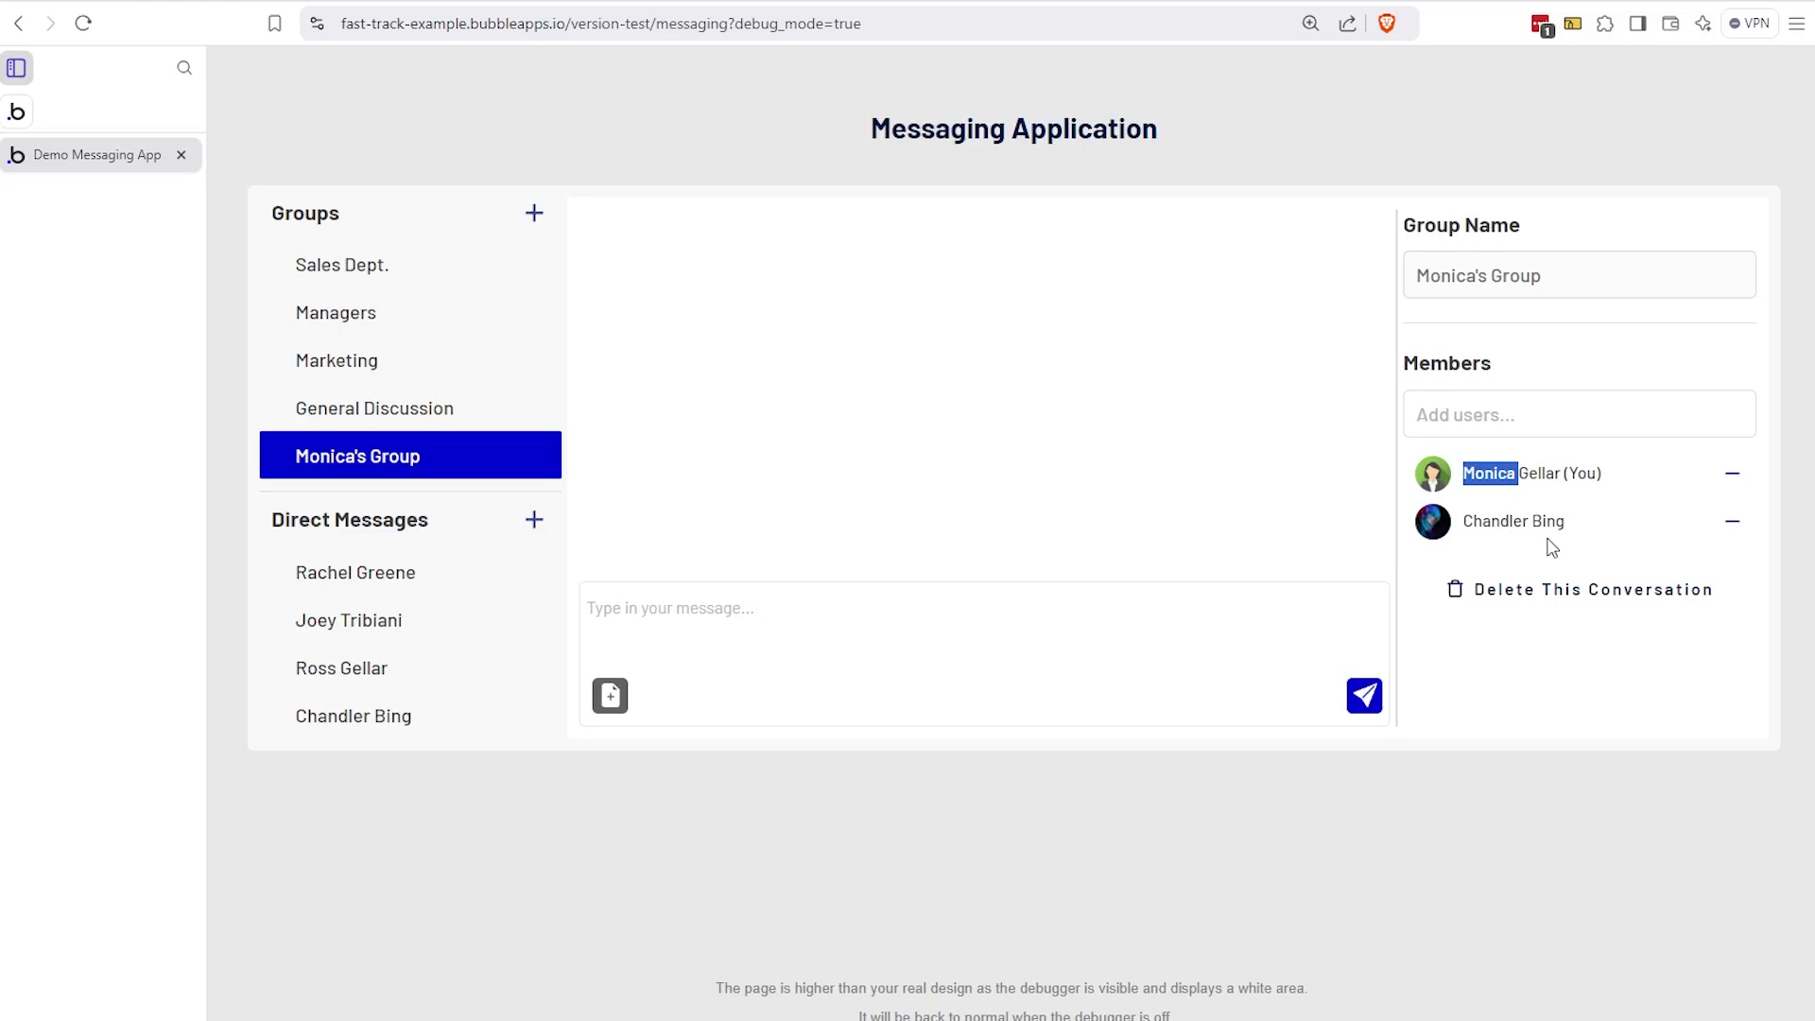
- Examine the Add users search box's layout and two visibility conditions in the Bubble editor, and its field in the running app
click(17, 112)
click(1566, 459)
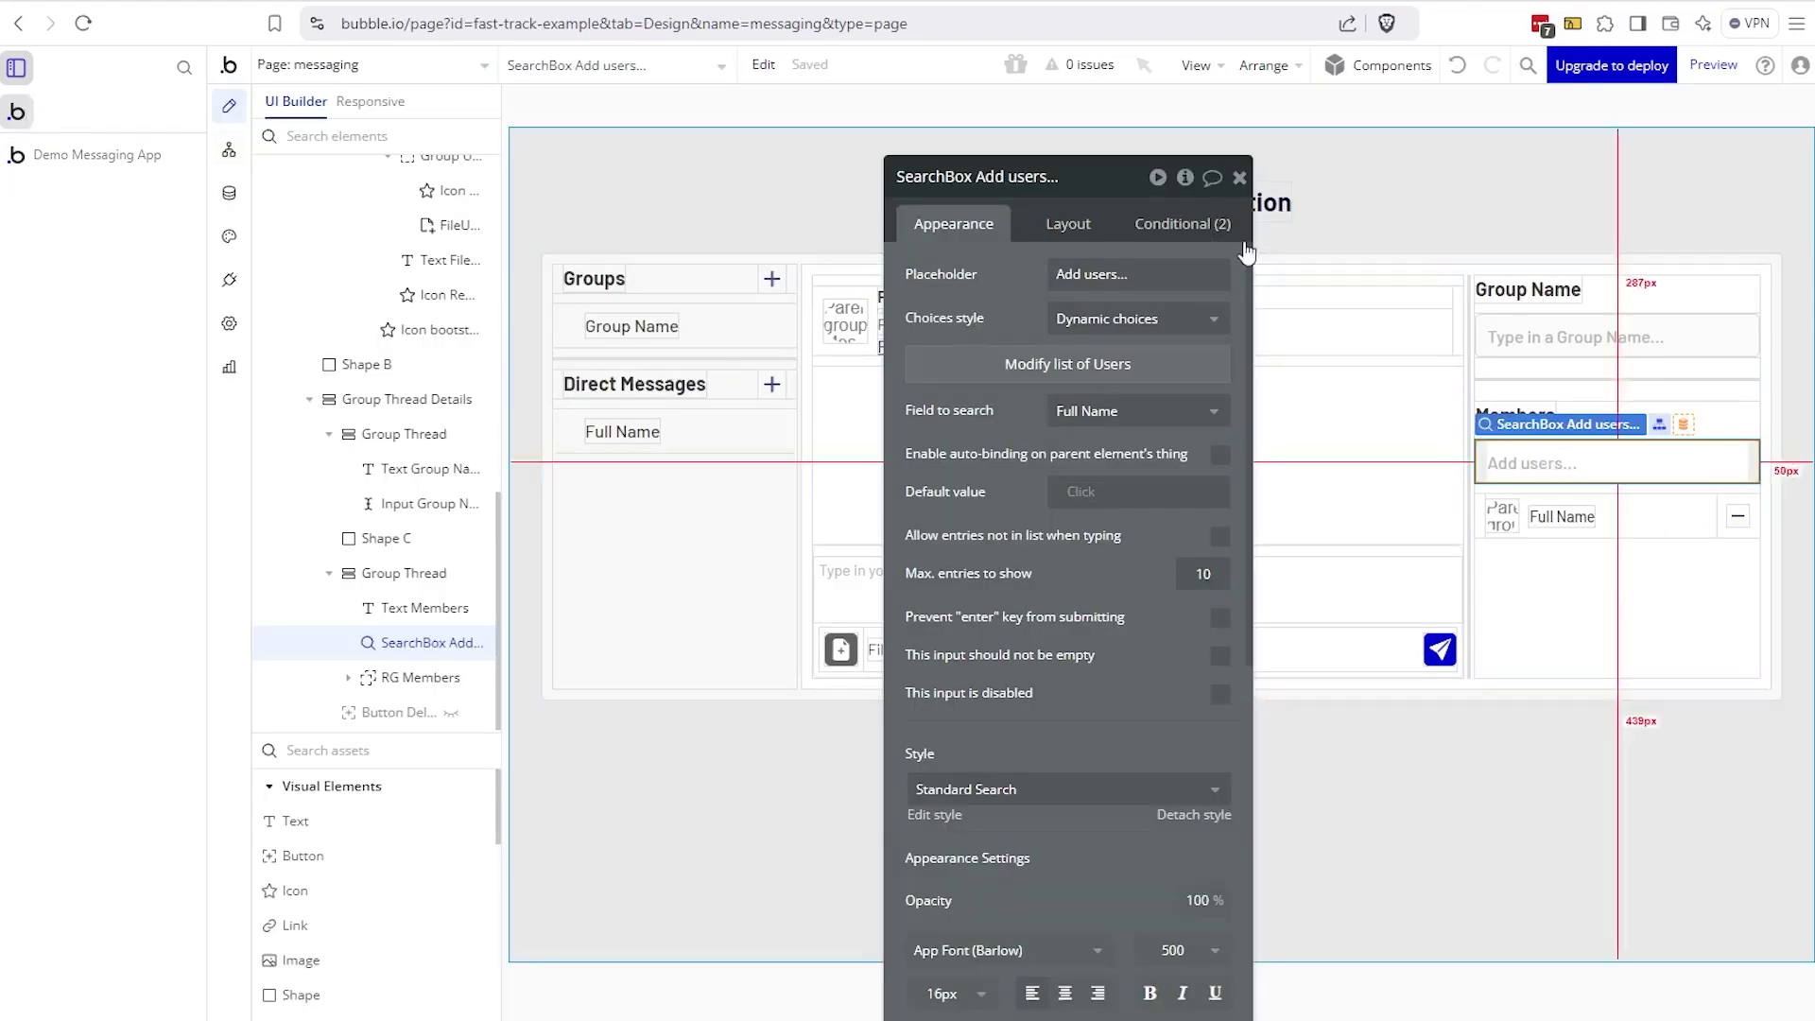
click(1093, 224)
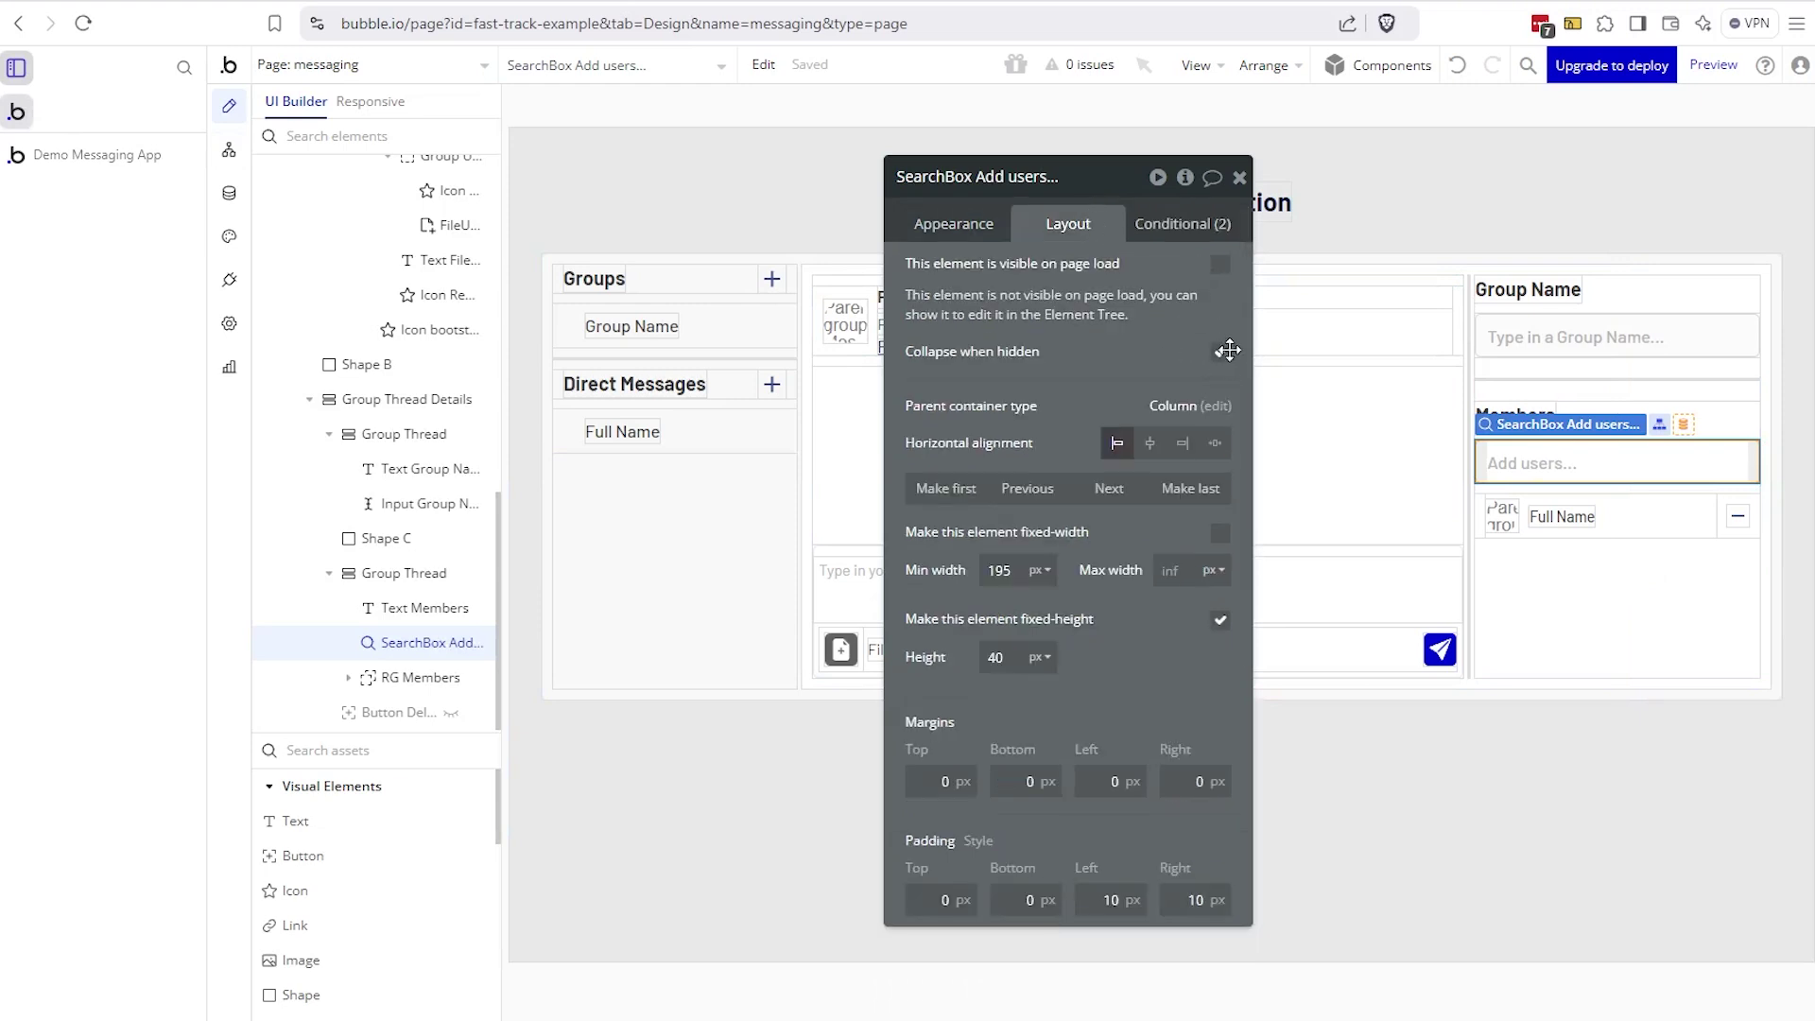
click(1162, 232)
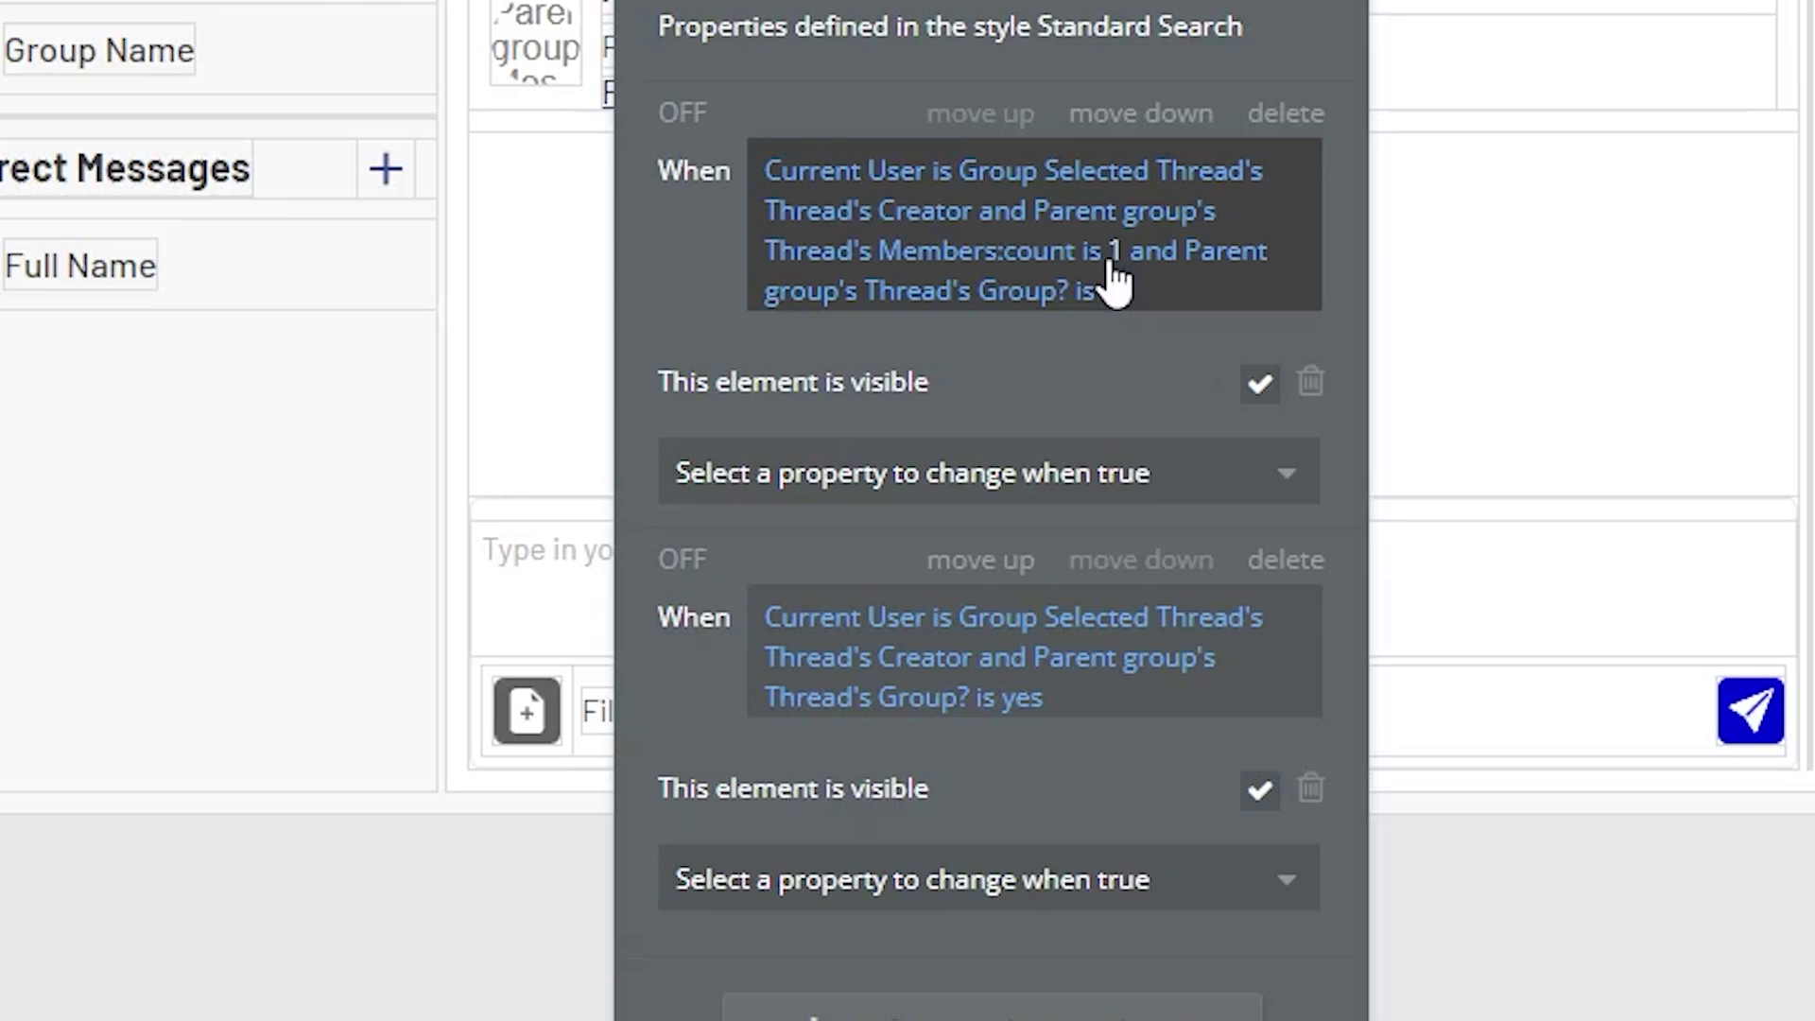
click(1219, 276)
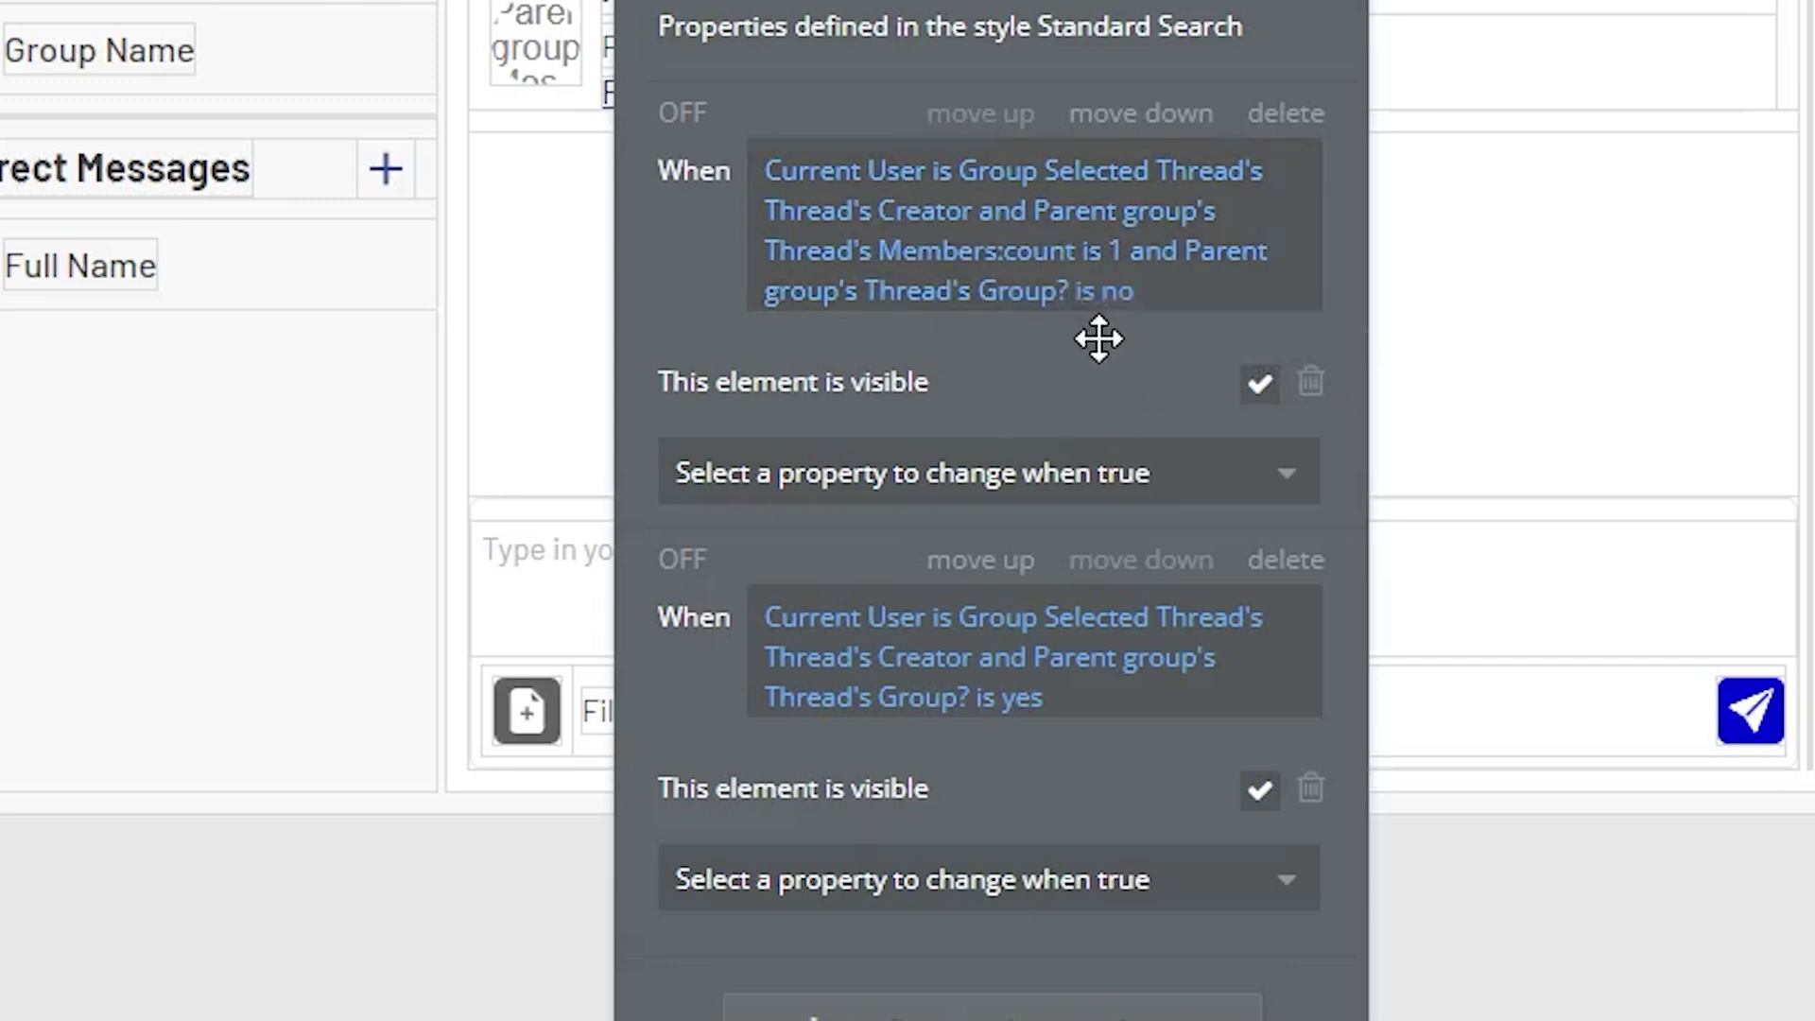
mouse_move(1099, 338)
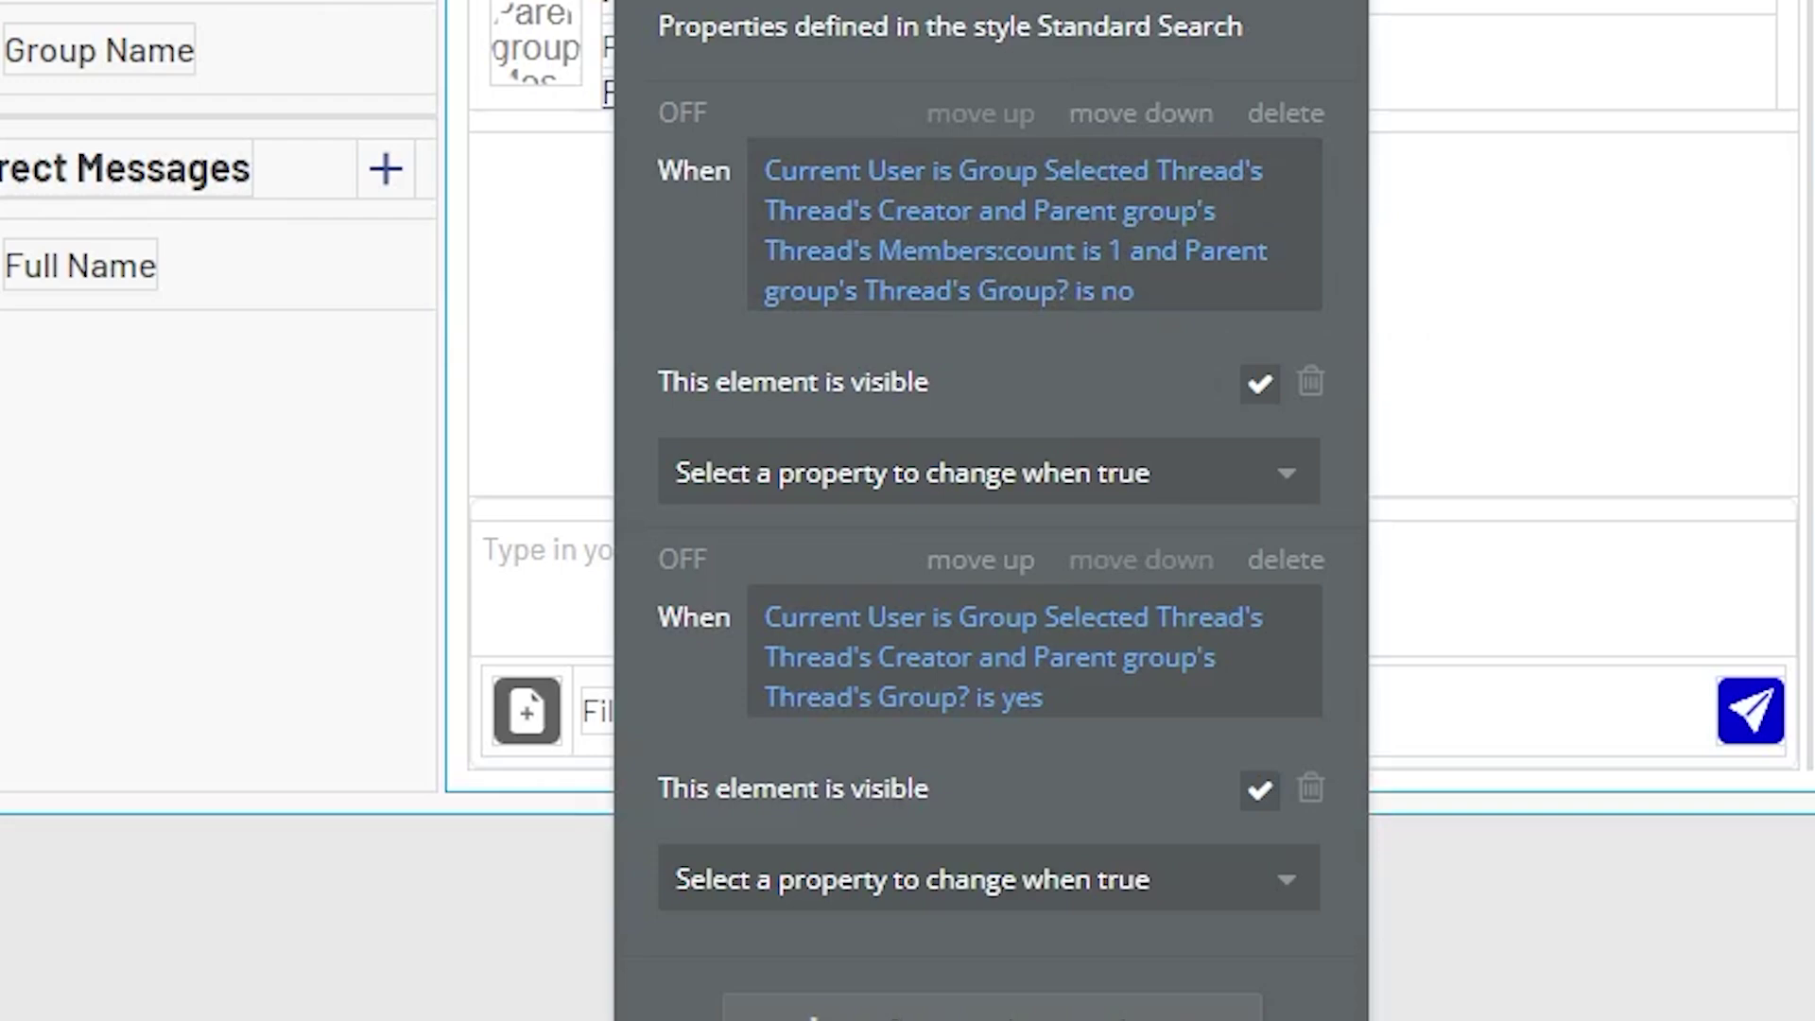
drag(1158, 737, 1131, 482)
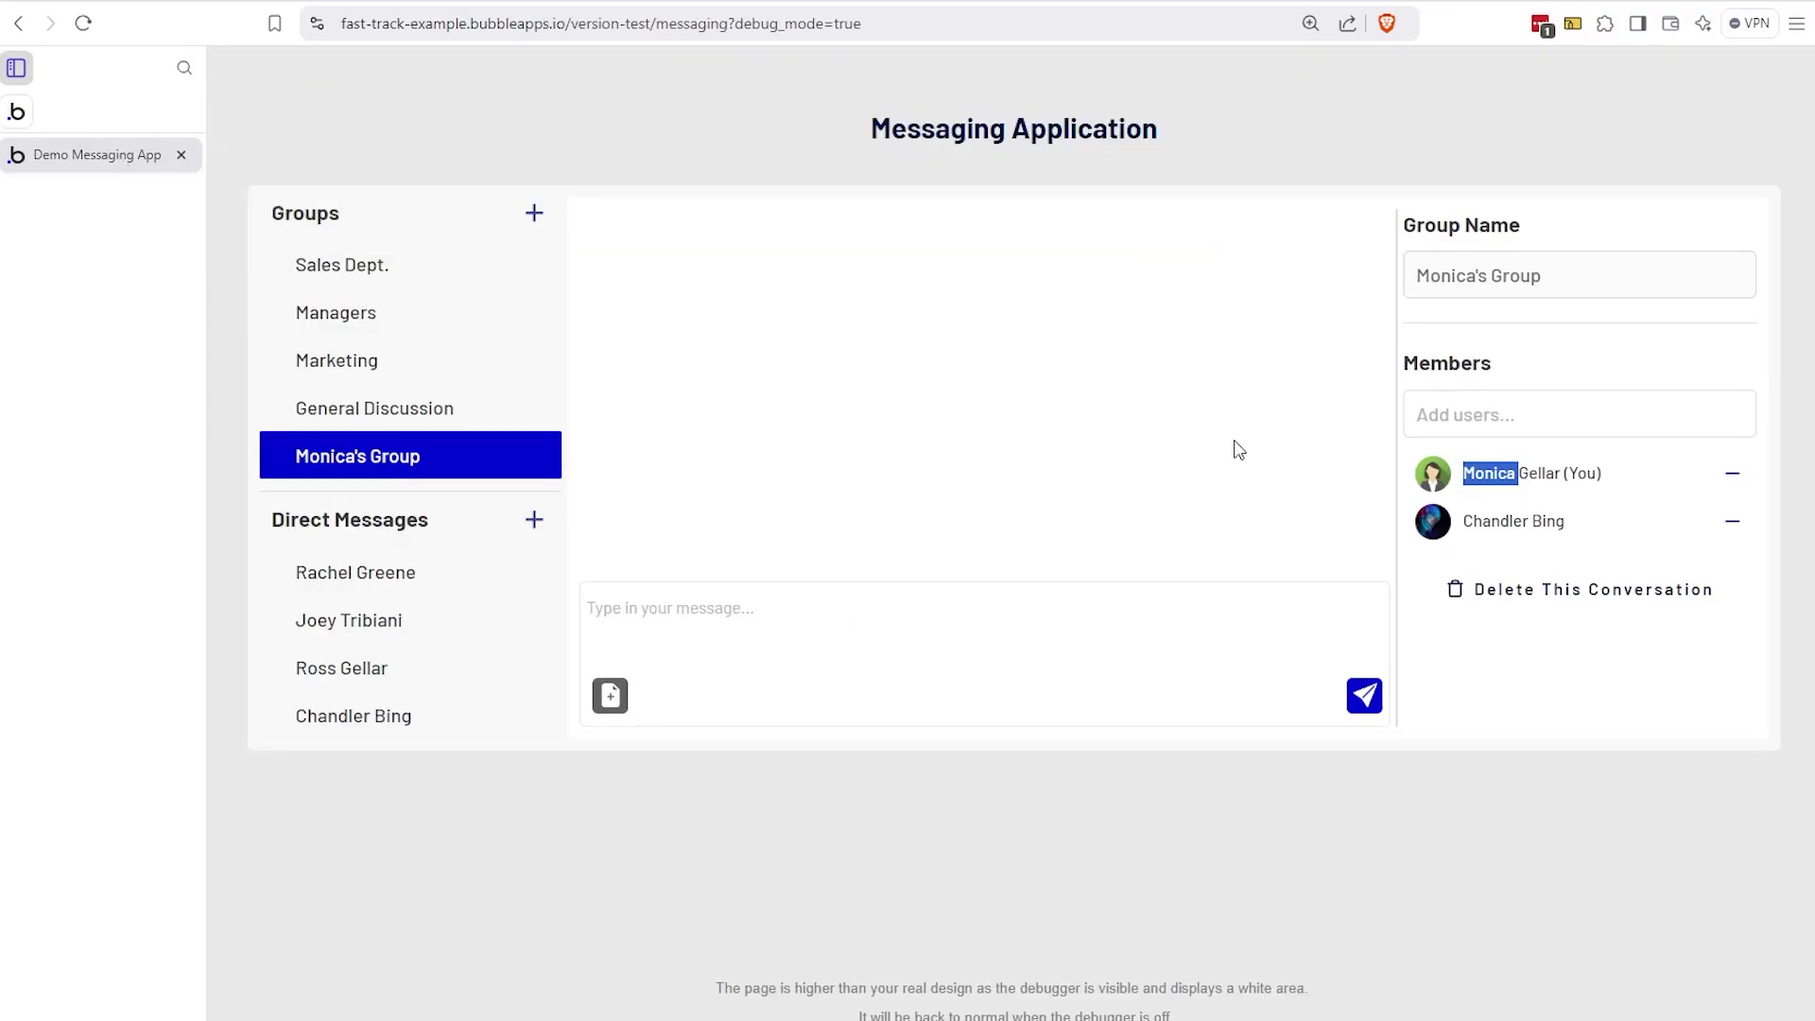
click(1477, 422)
- From the Bubble editor's All Users modified data view, run the app as the fifth listed user and open General Discussion
click(21, 113)
click(229, 193)
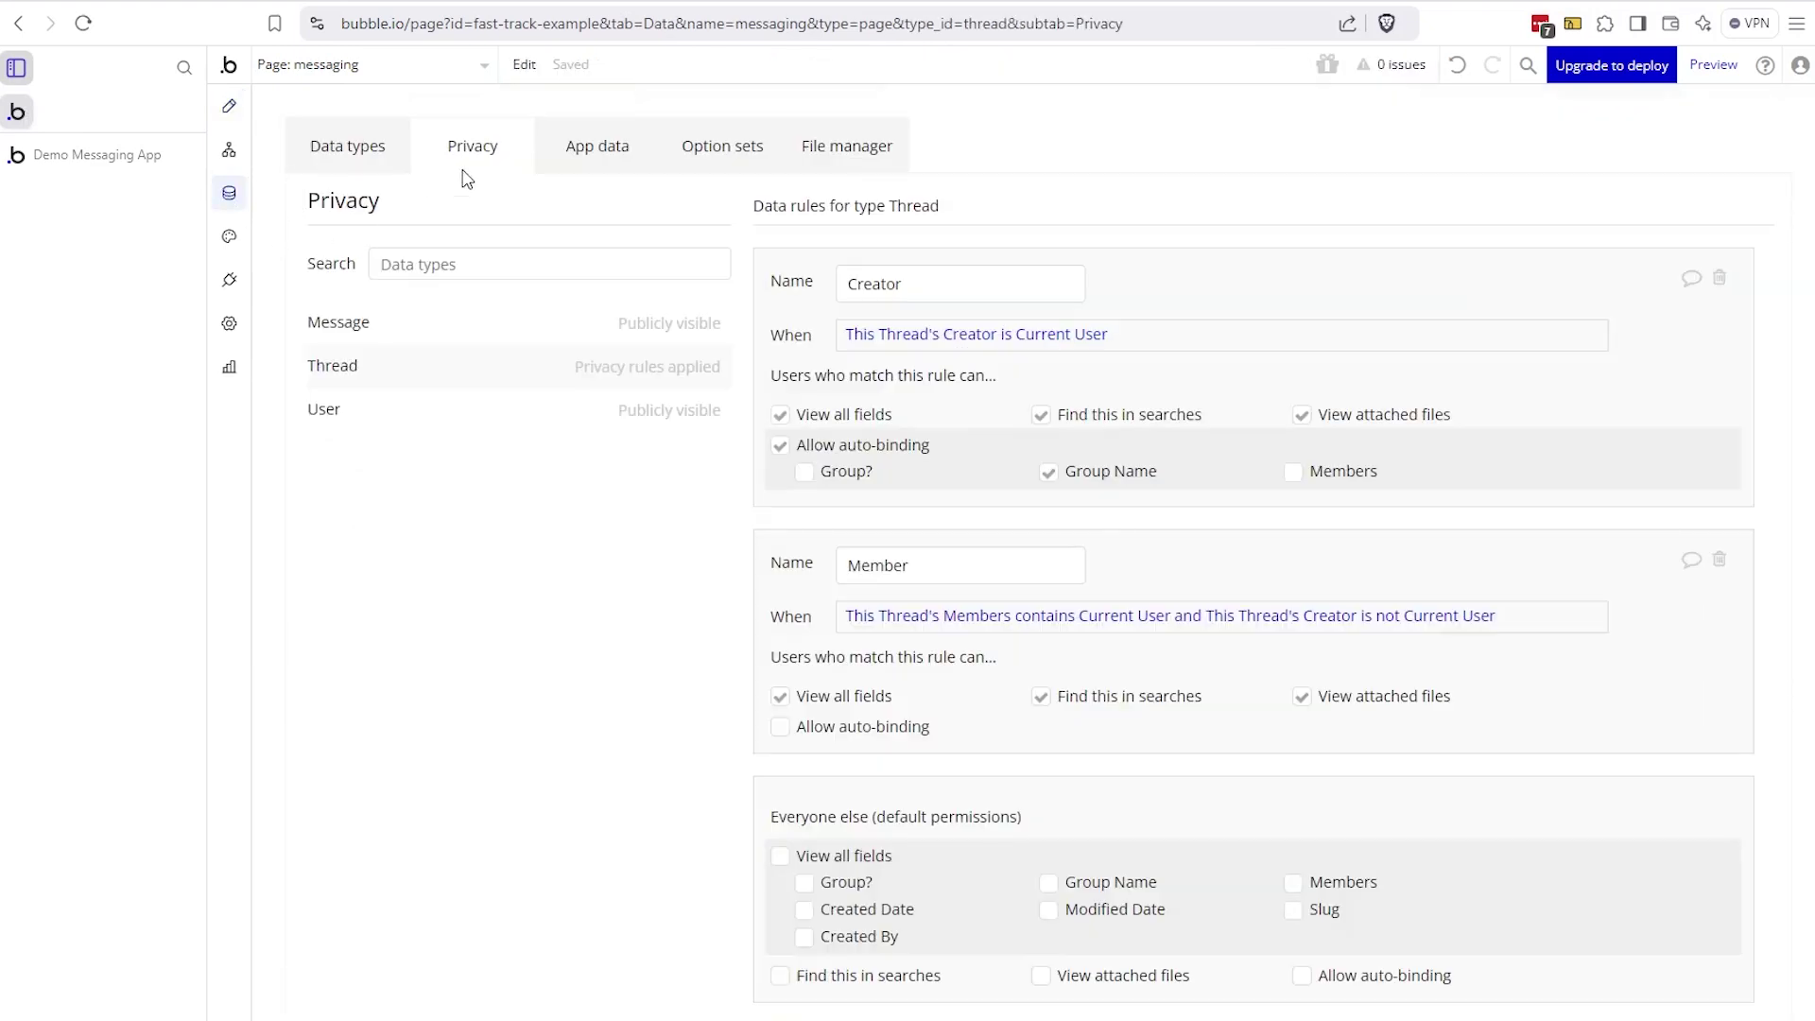
click(579, 163)
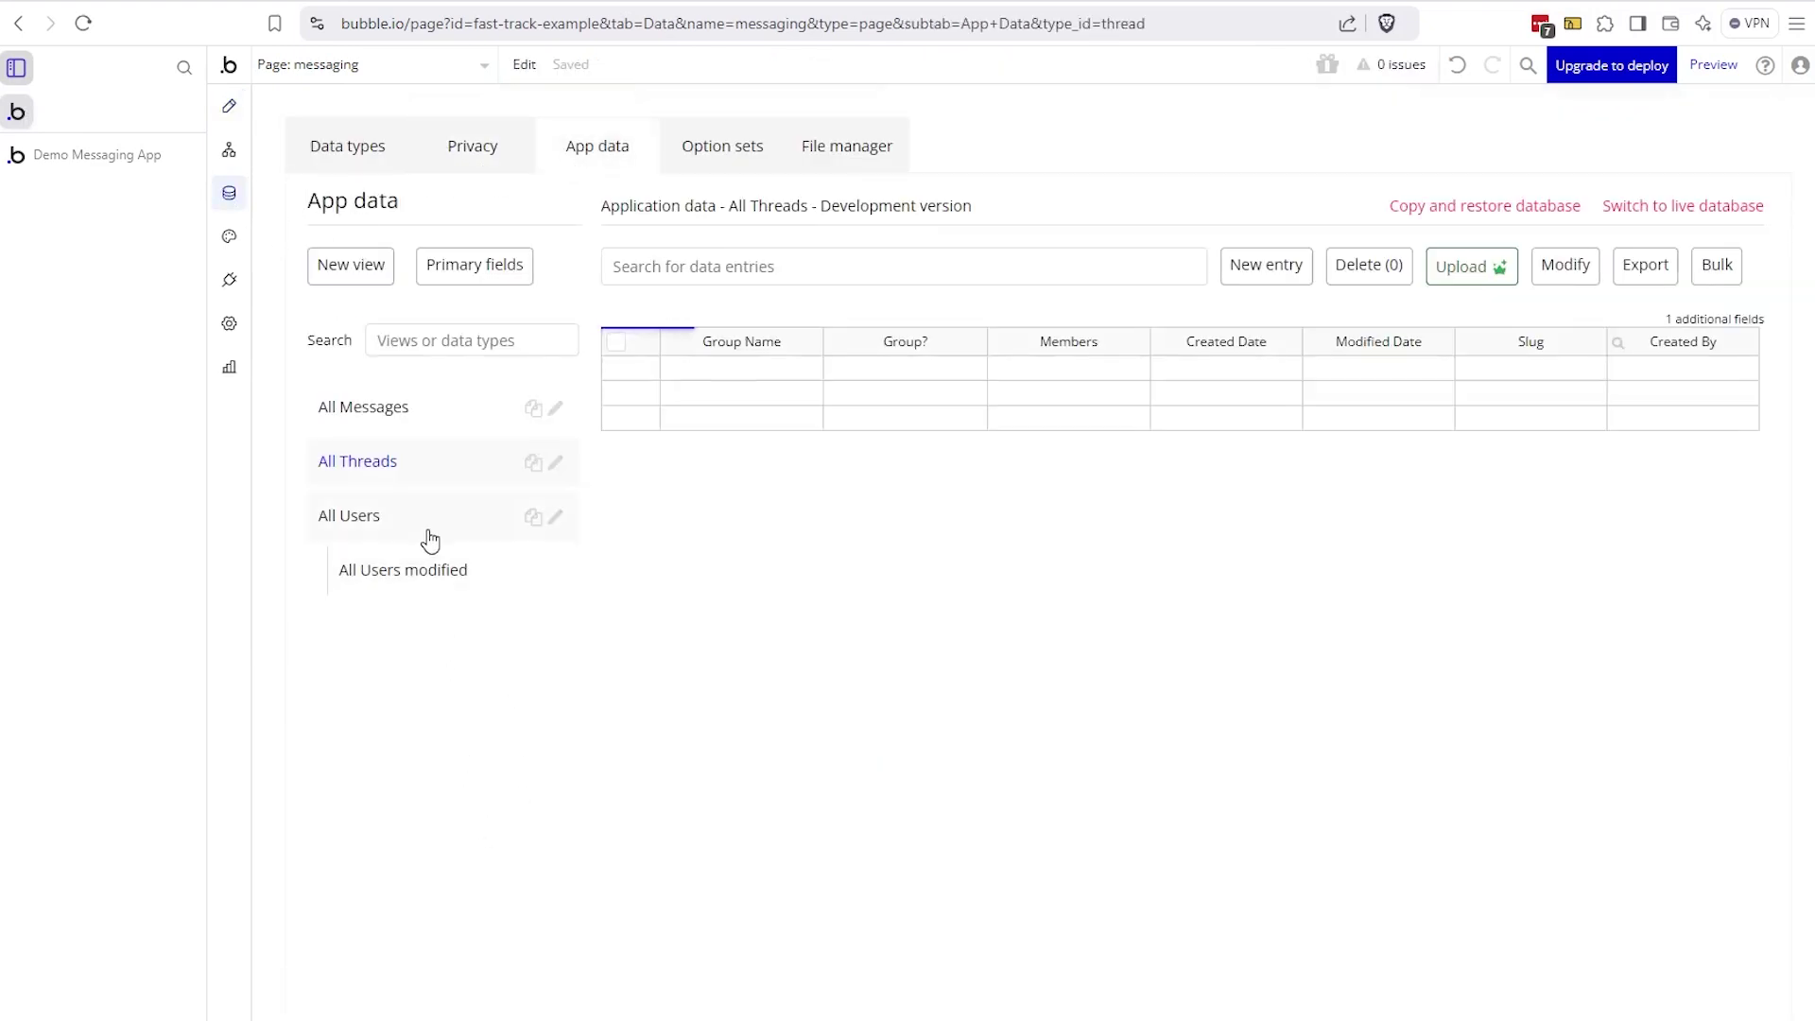
click(433, 535)
click(421, 573)
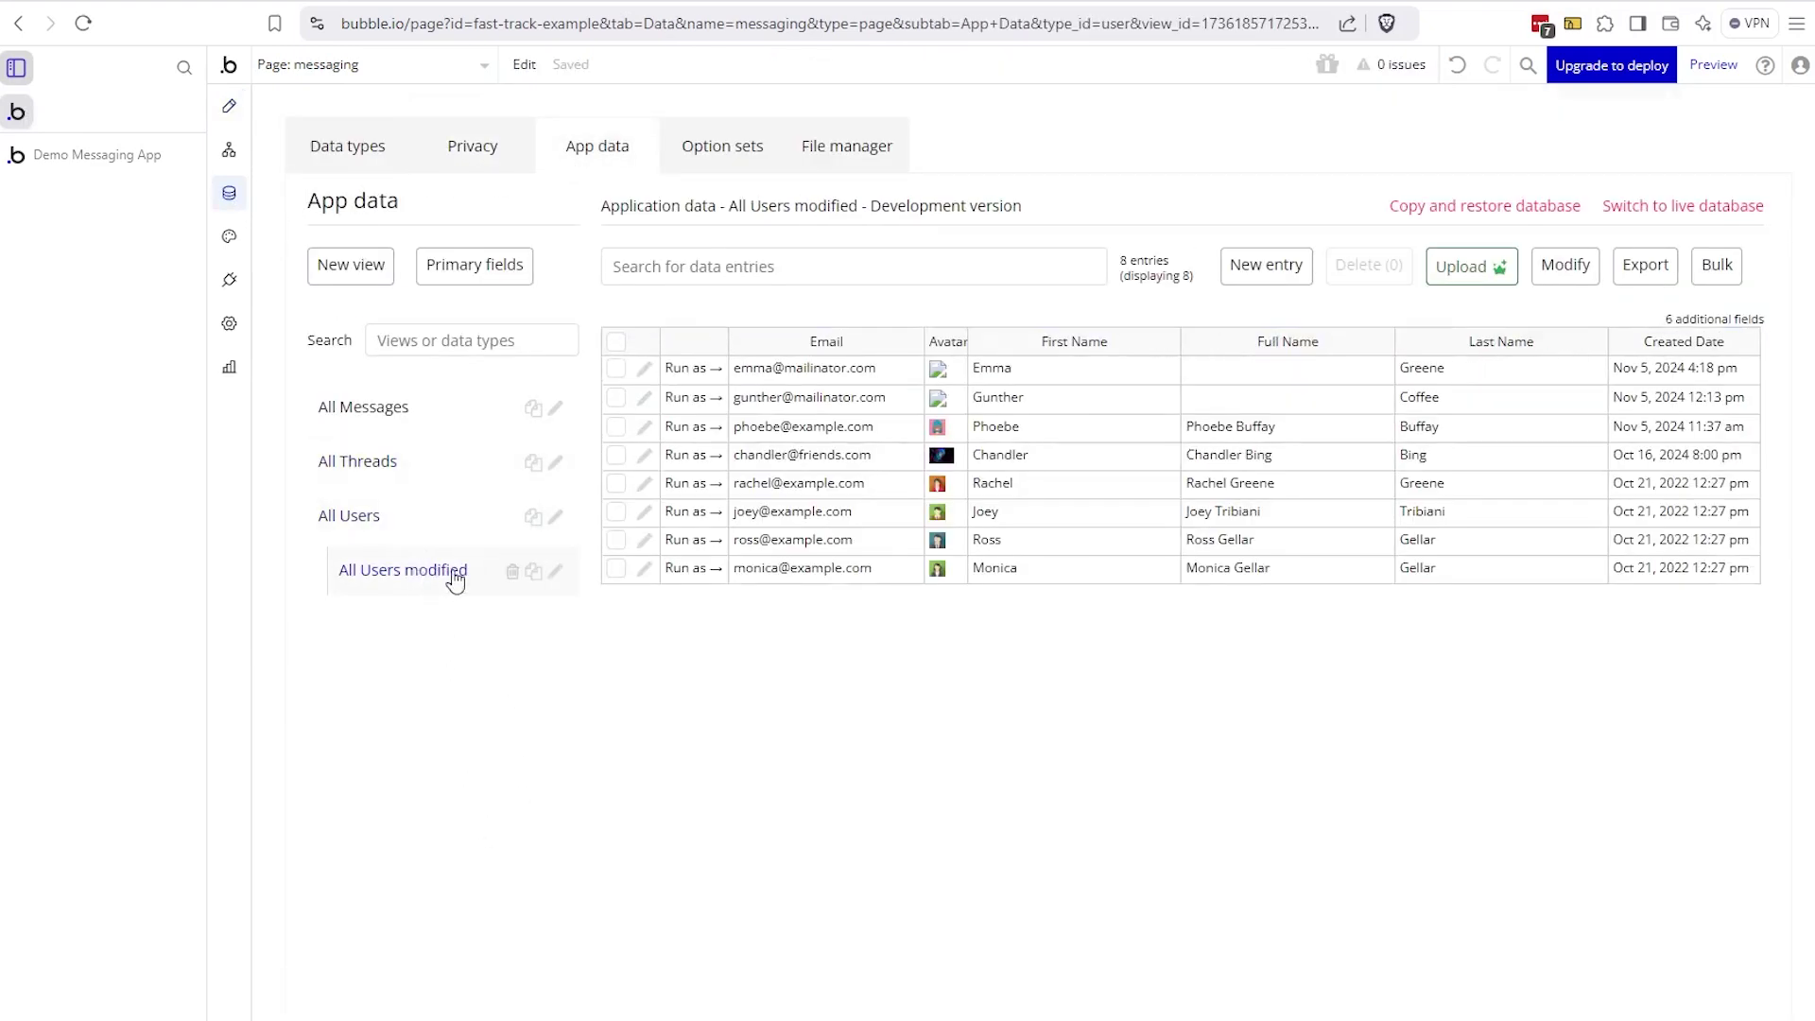
click(700, 483)
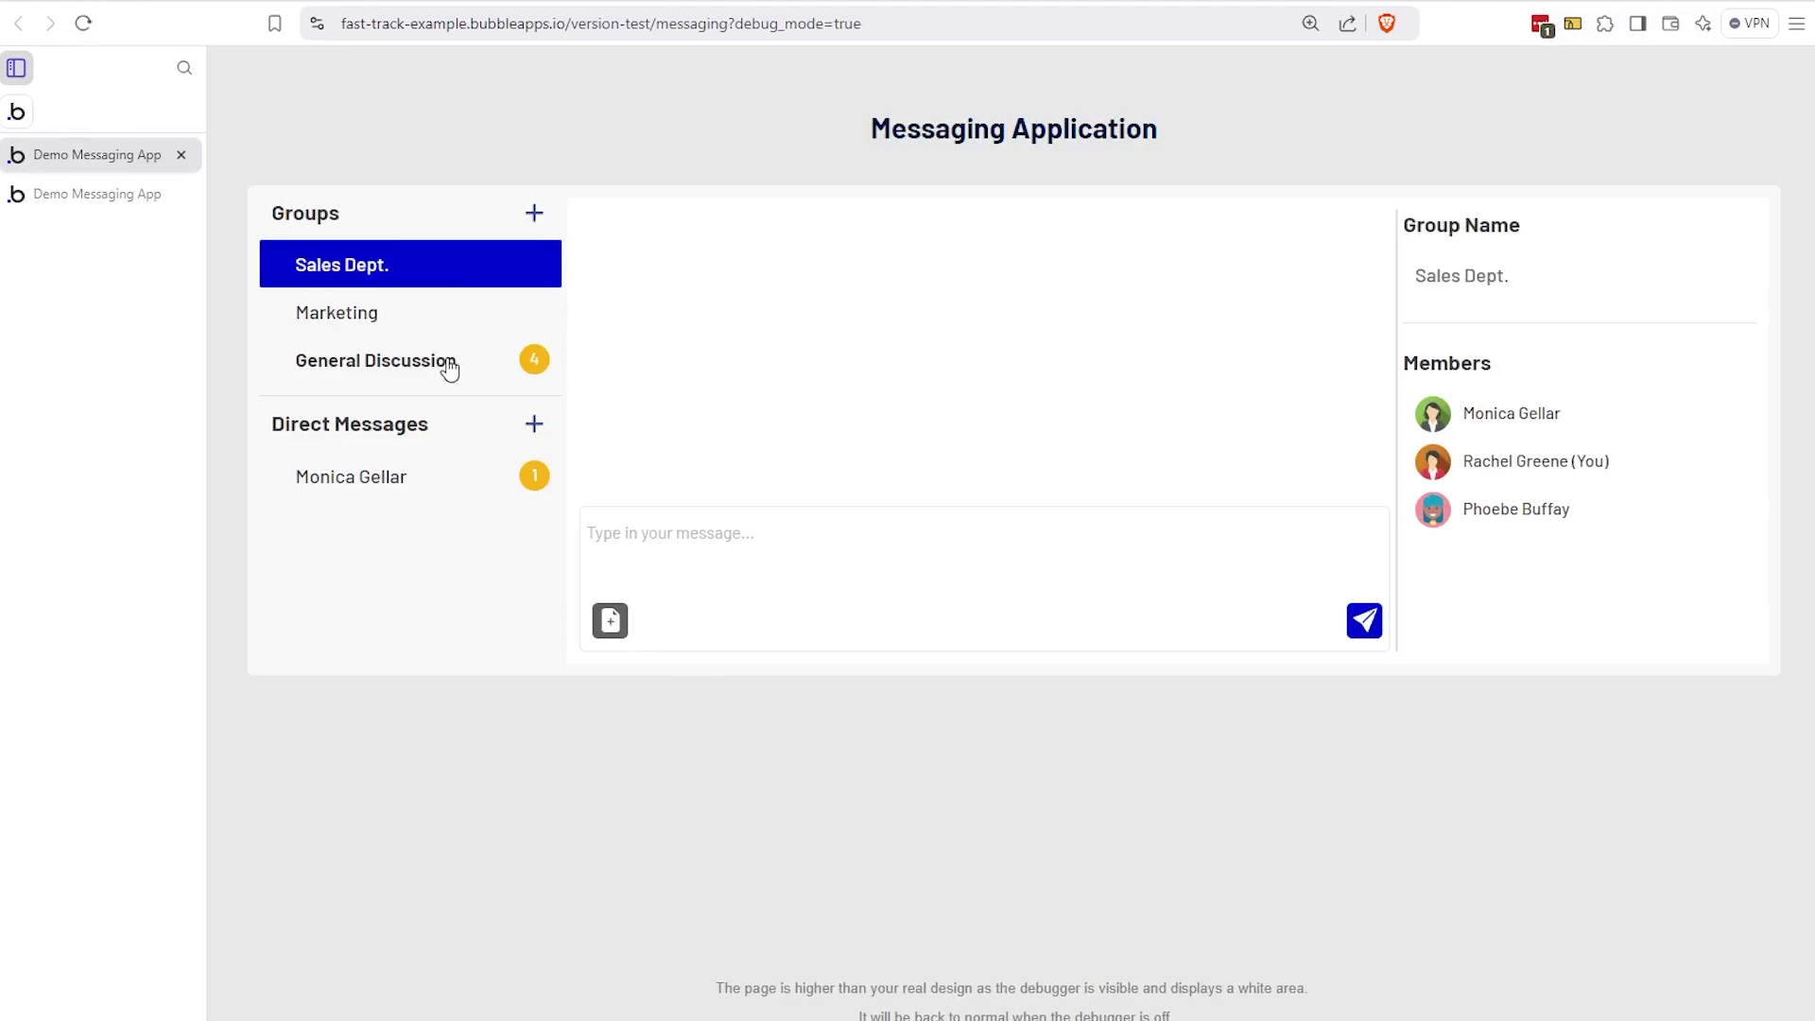
click(455, 368)
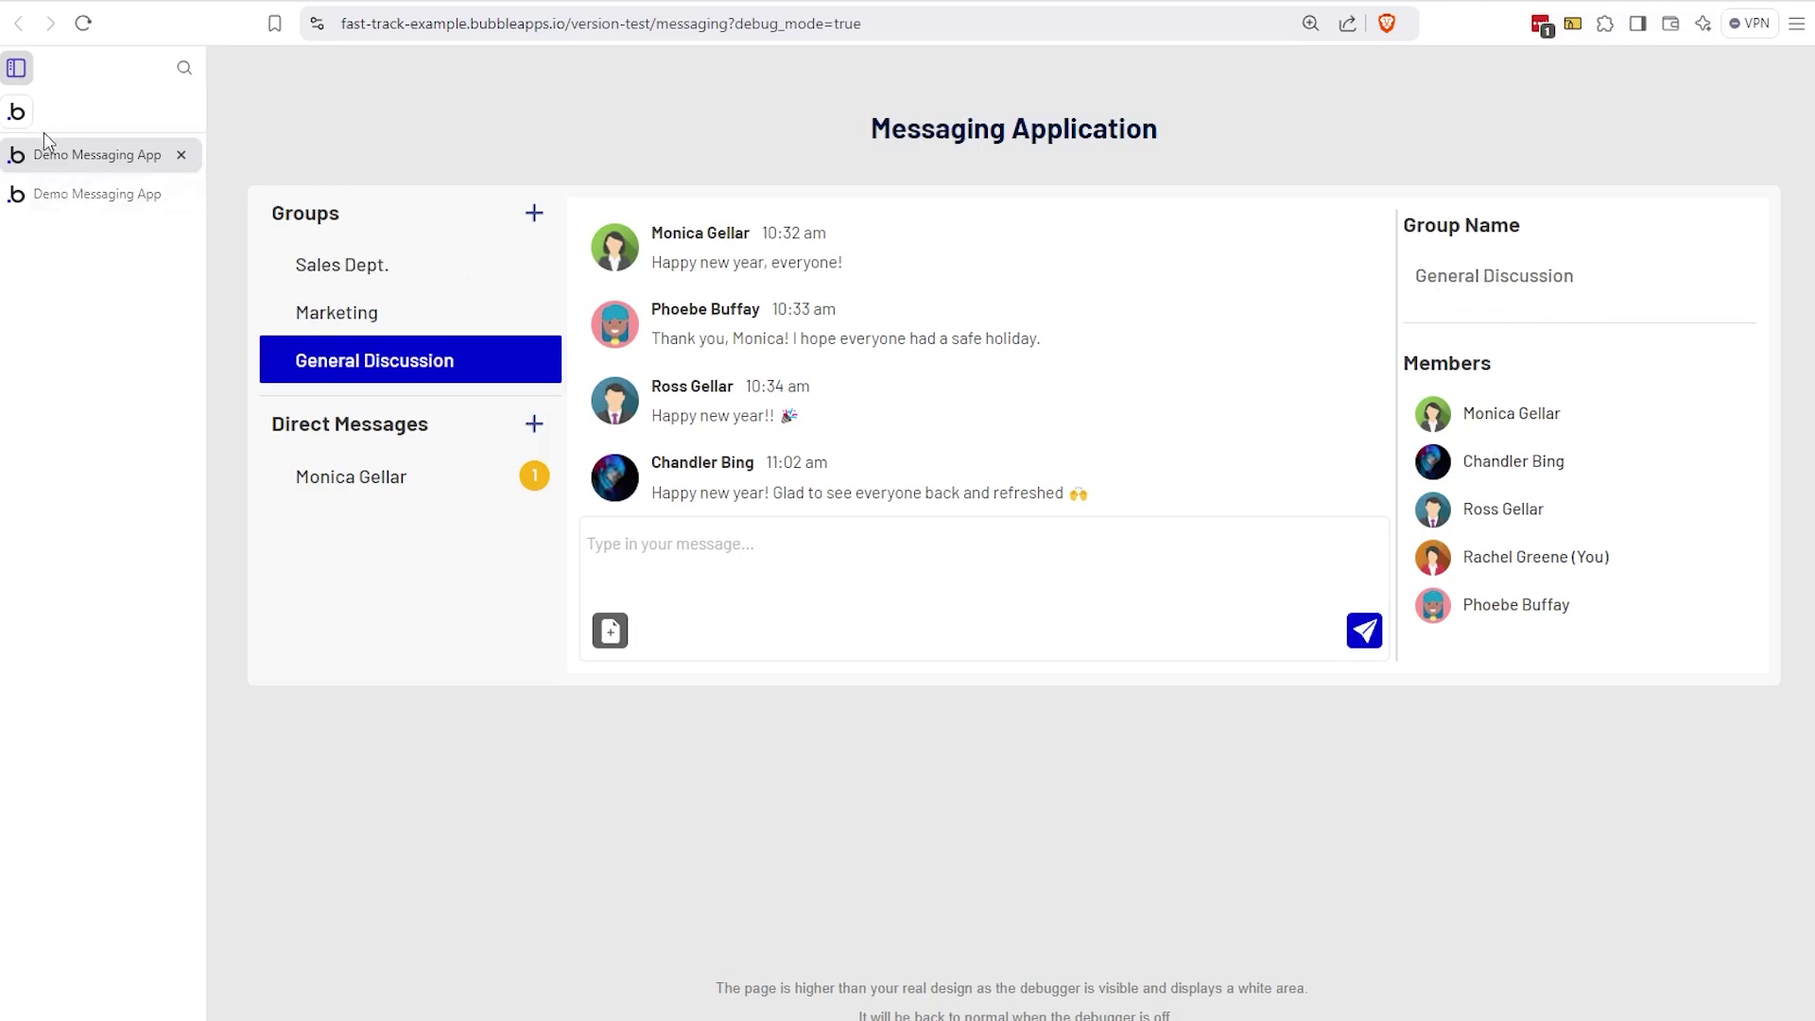
- Back in the Bubble editor's page design, examine the RG Members repeating group's content type and data source
click(19, 113)
click(229, 106)
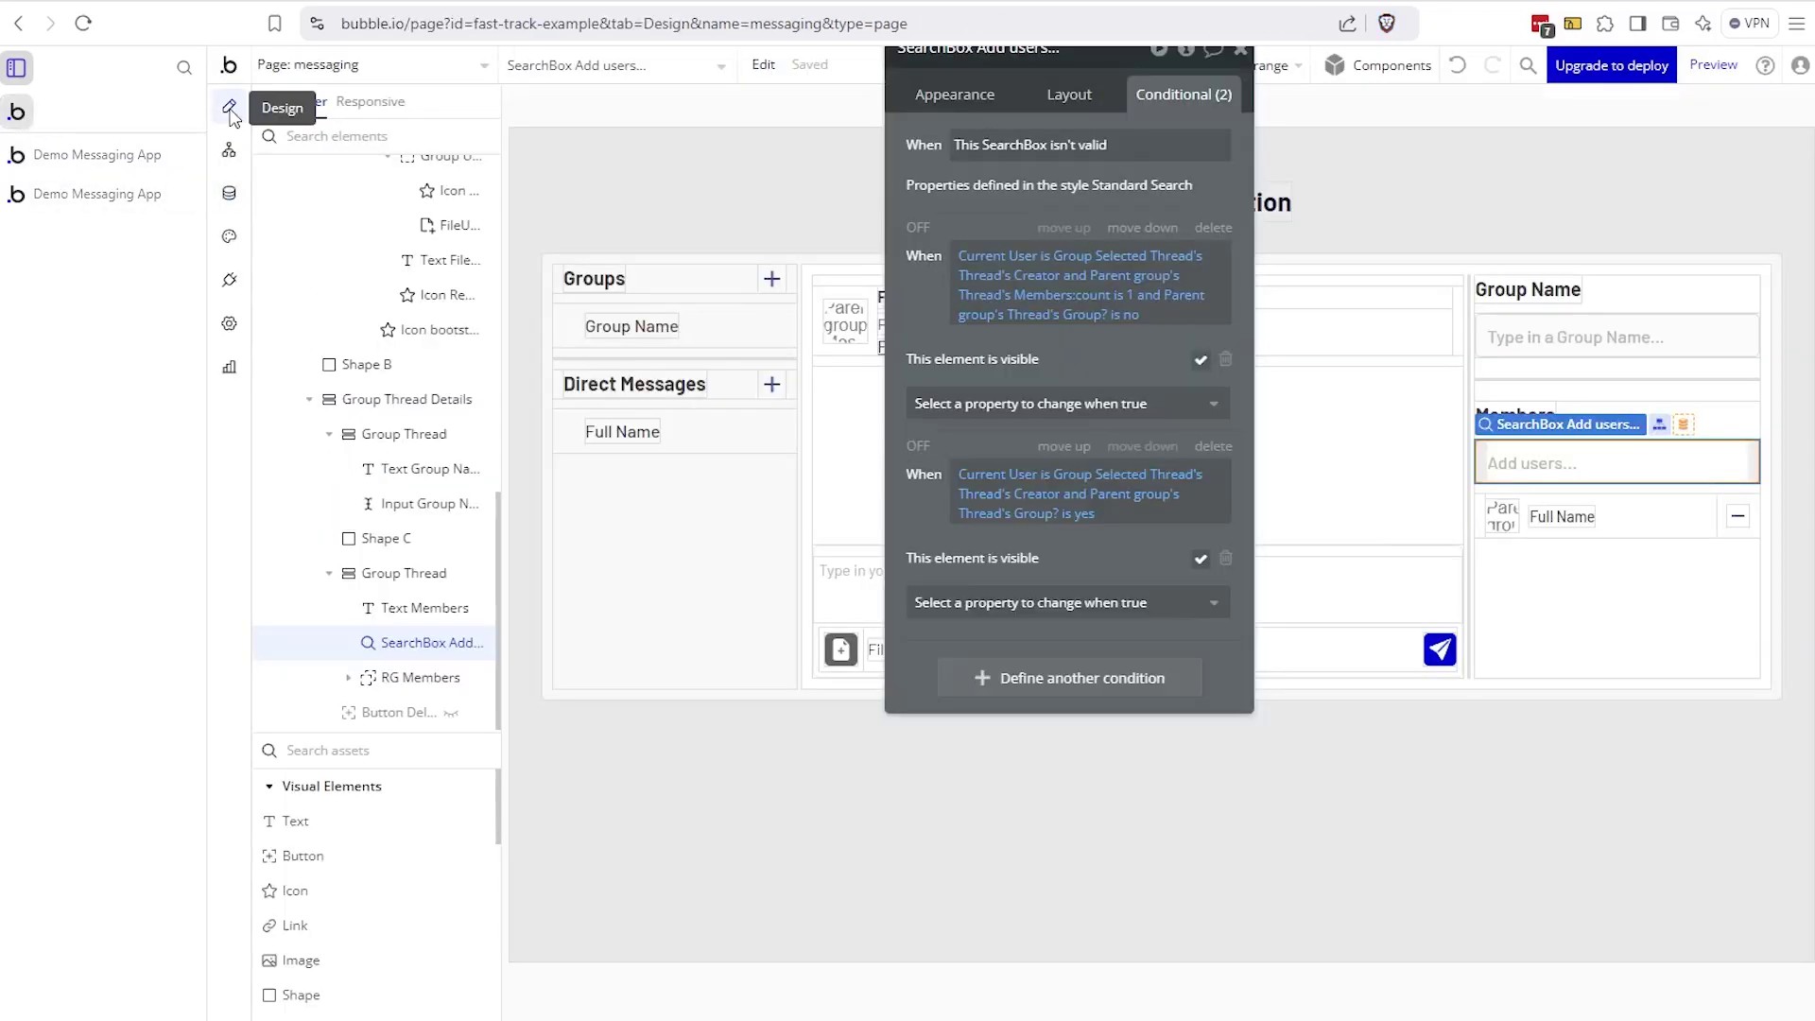
click(1620, 544)
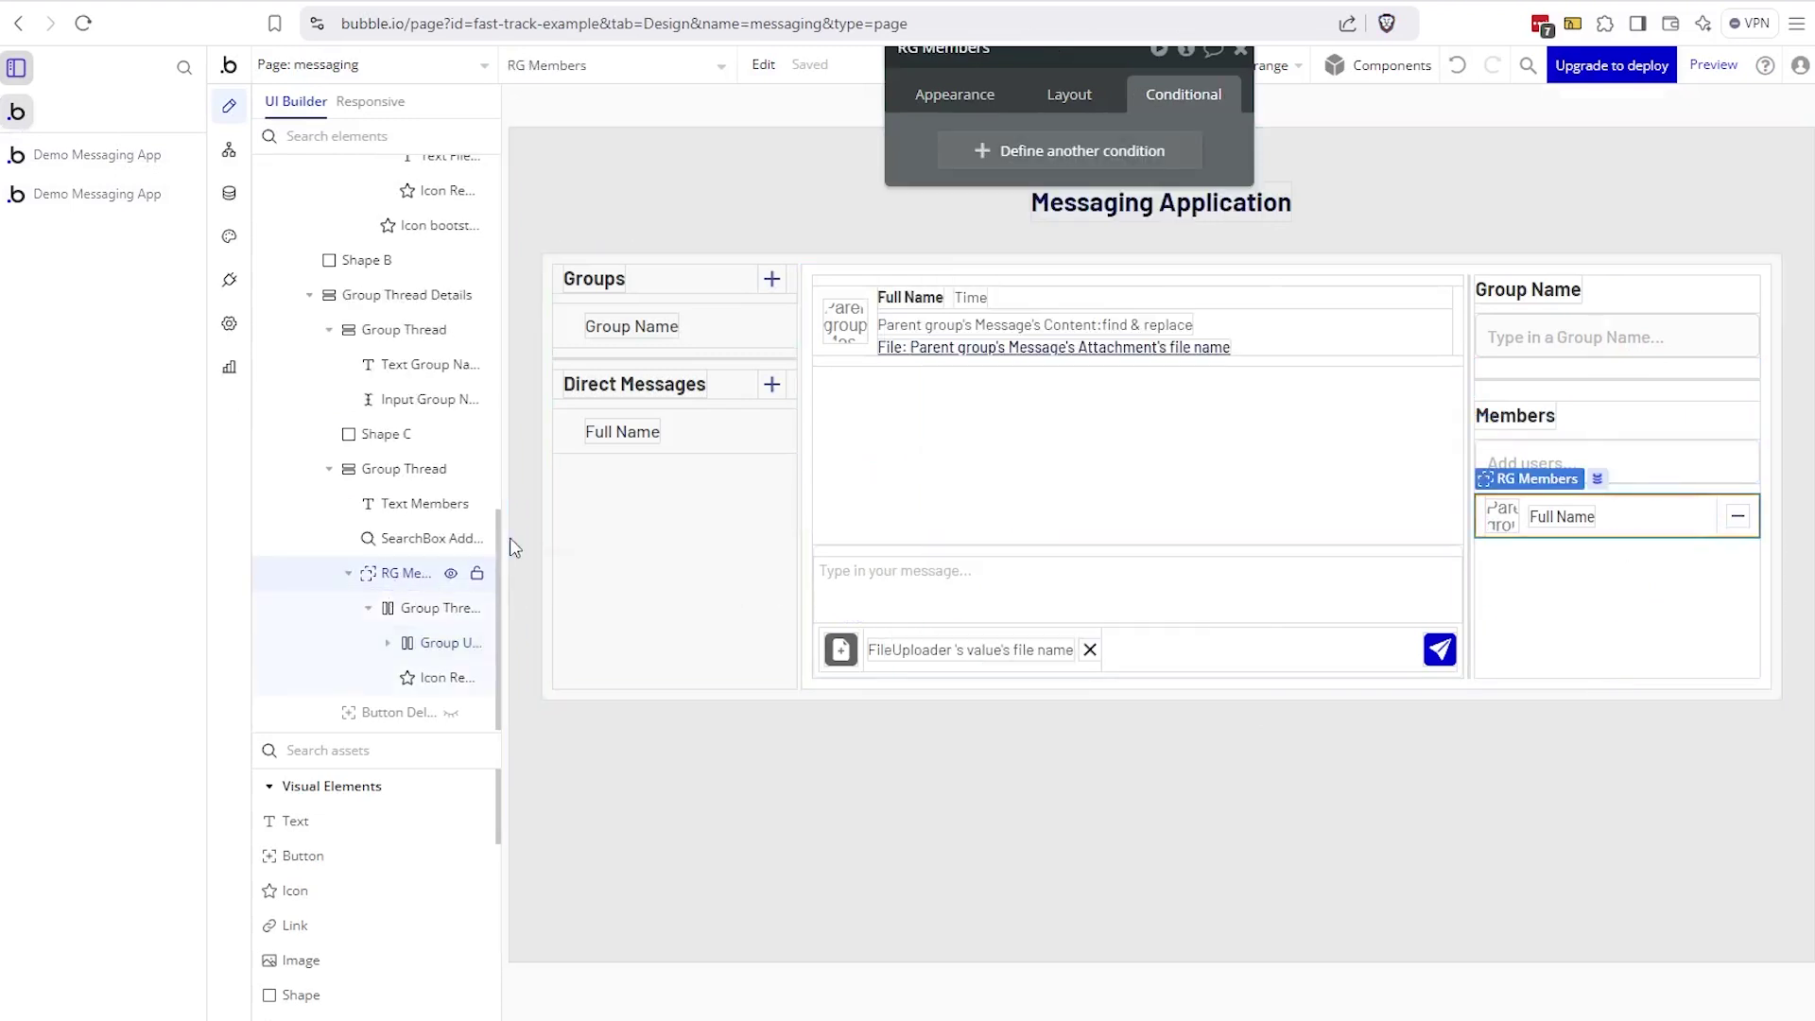
drag(919, 170, 924, 247)
click(938, 194)
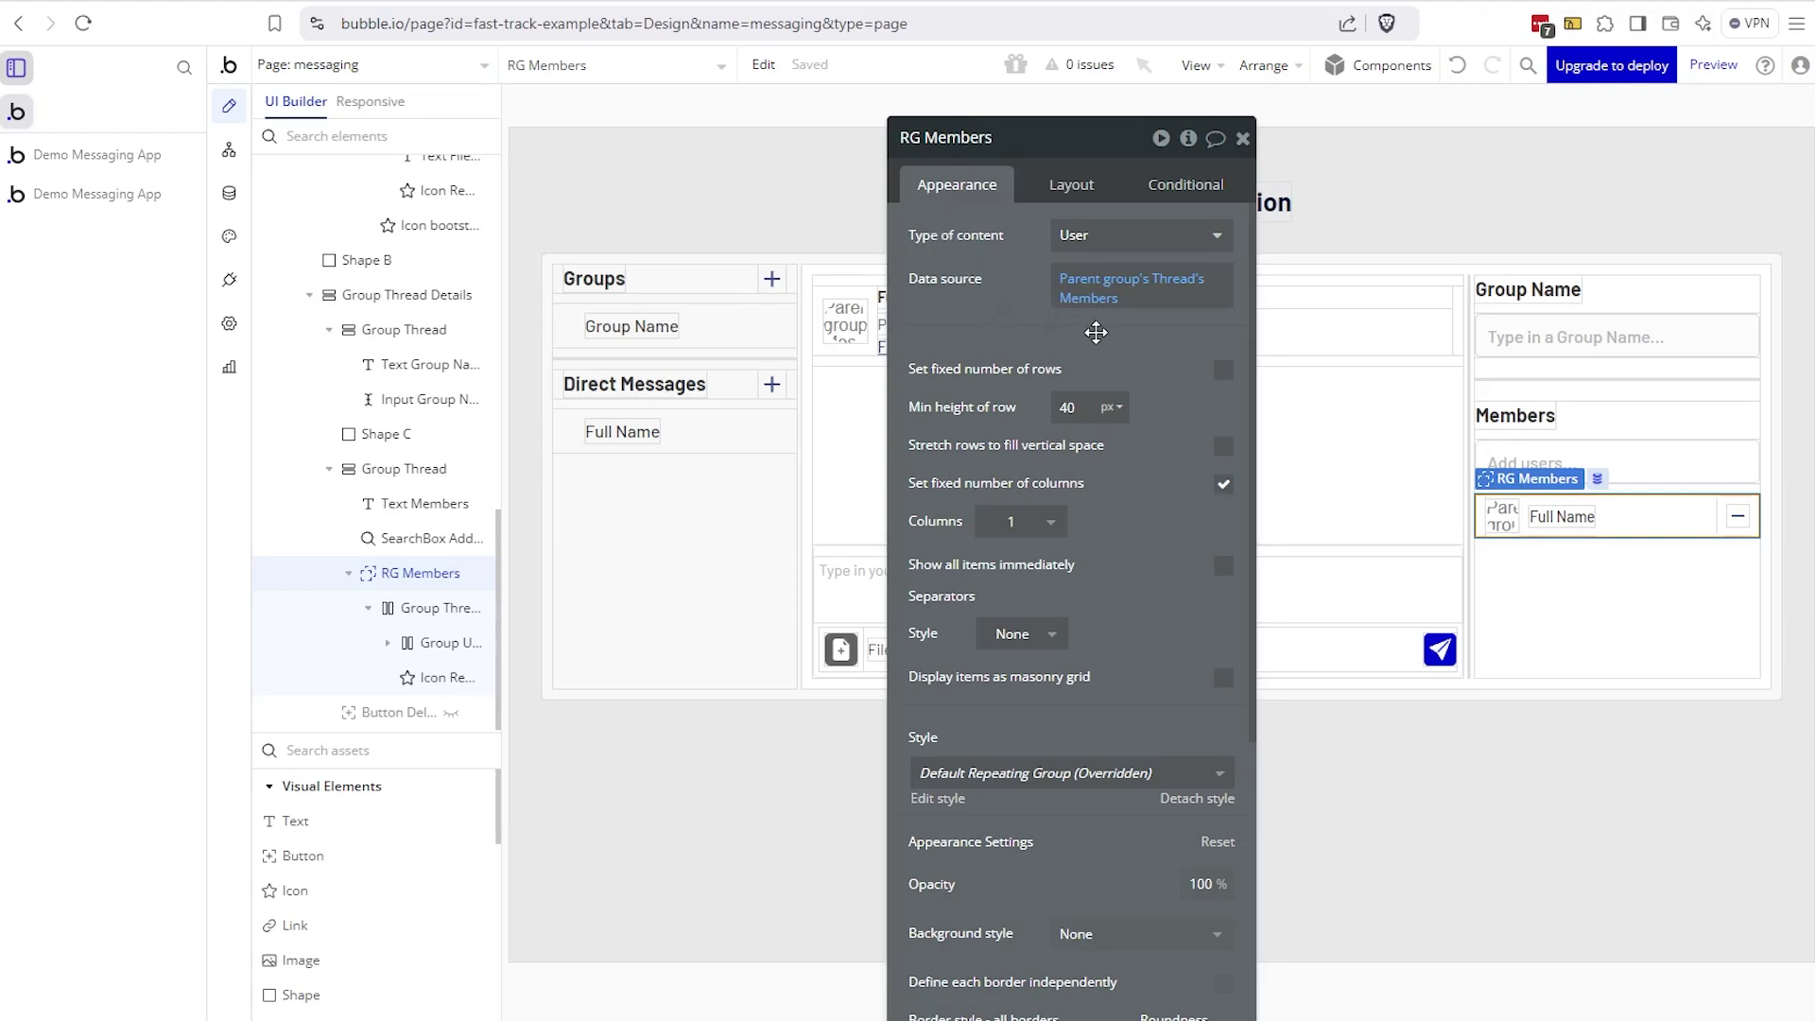
click(1122, 295)
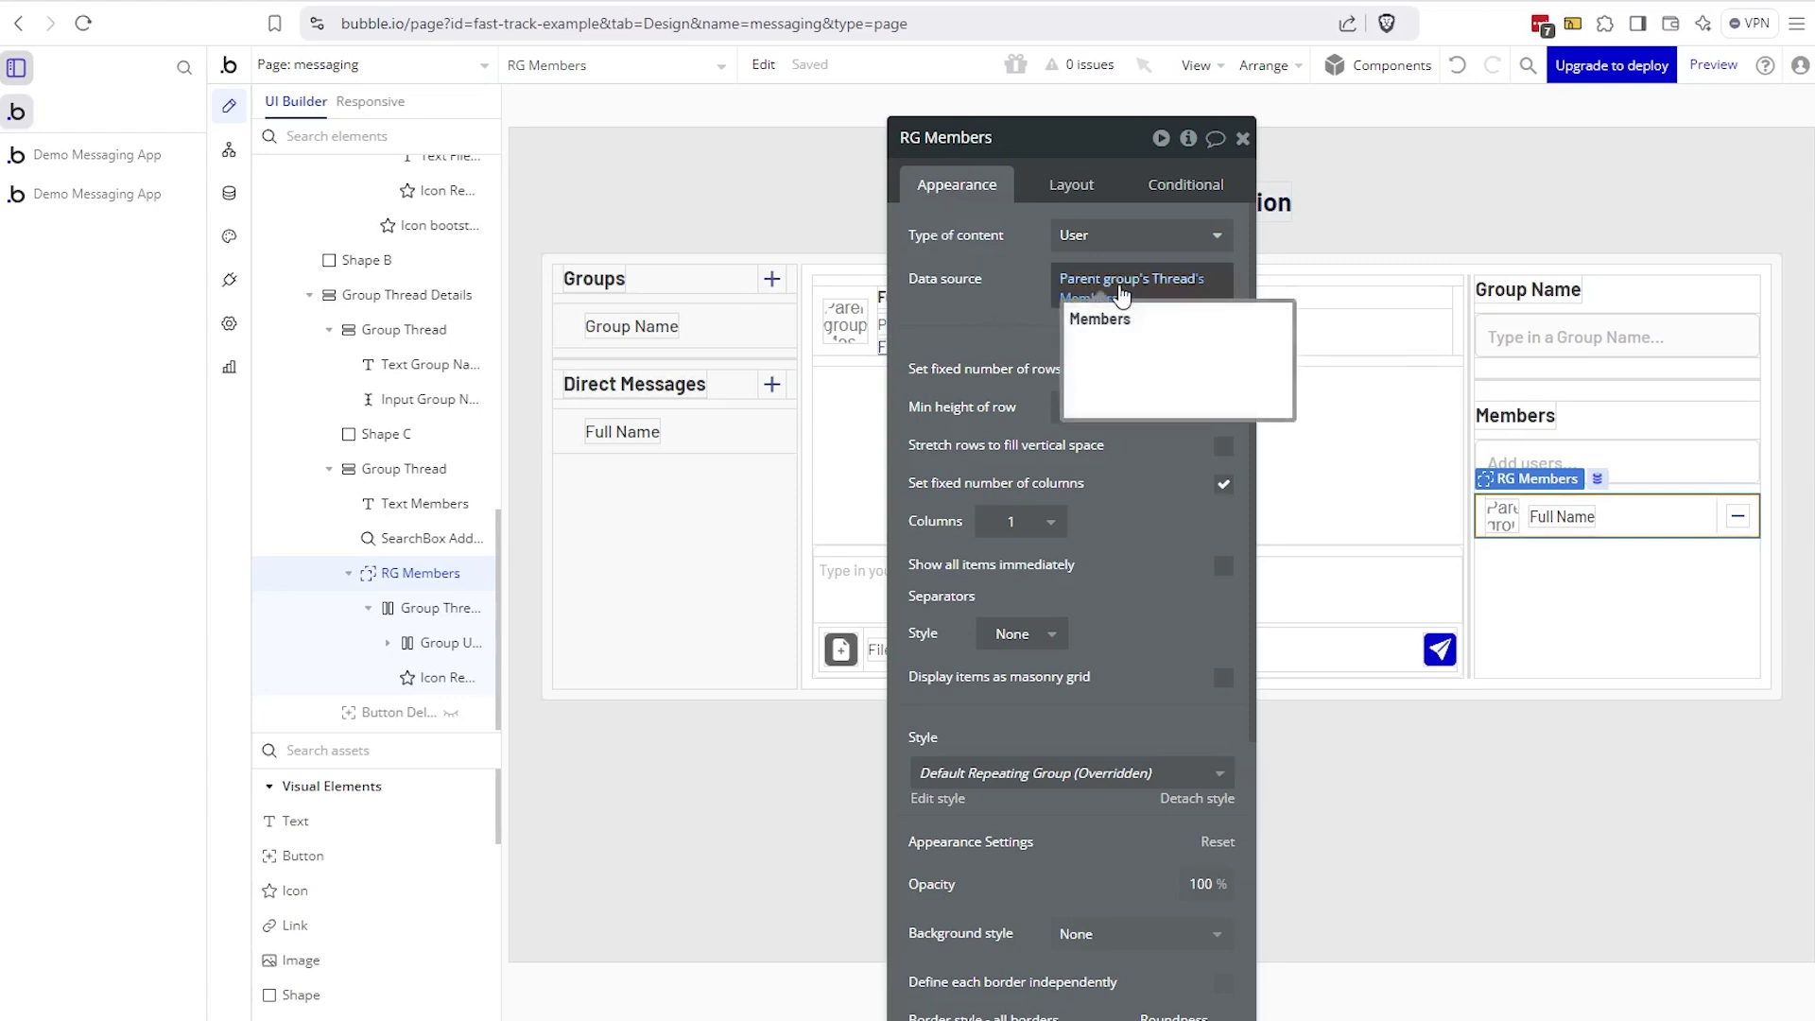
- Inspect the Members reference in the RG Members repeating group's data source expression
click(1153, 309)
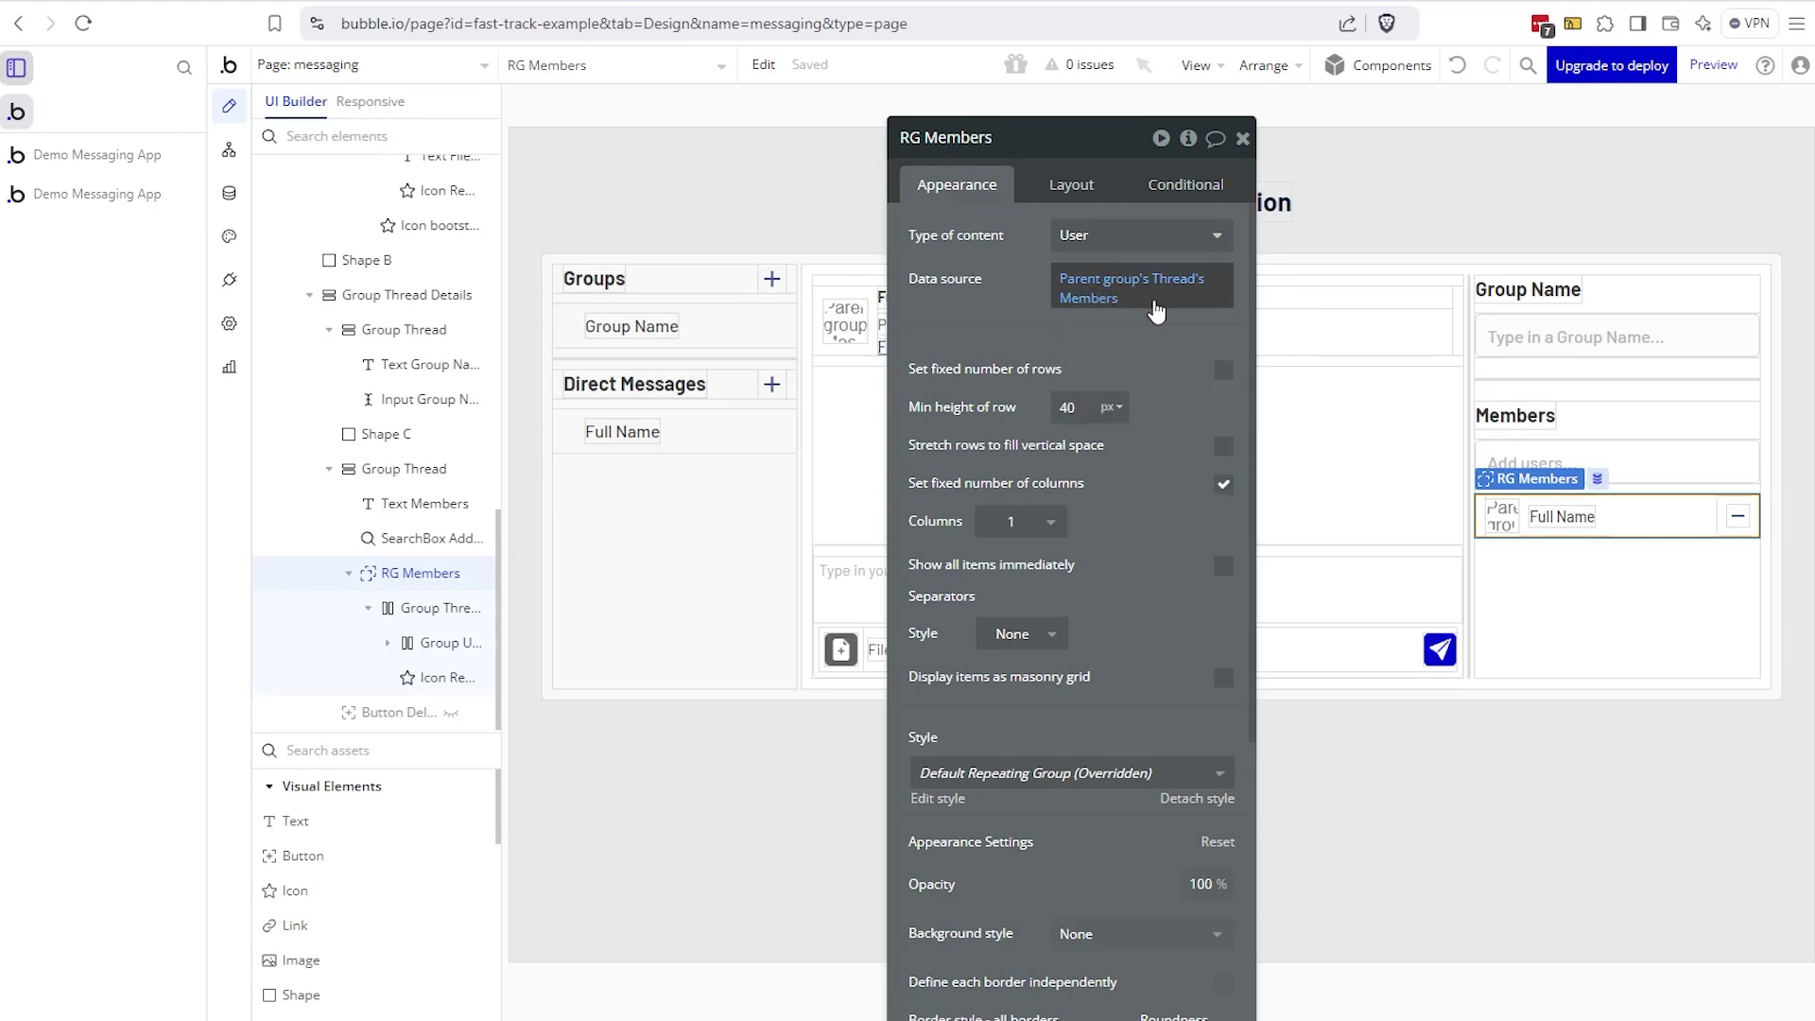
mouse_move(1112, 312)
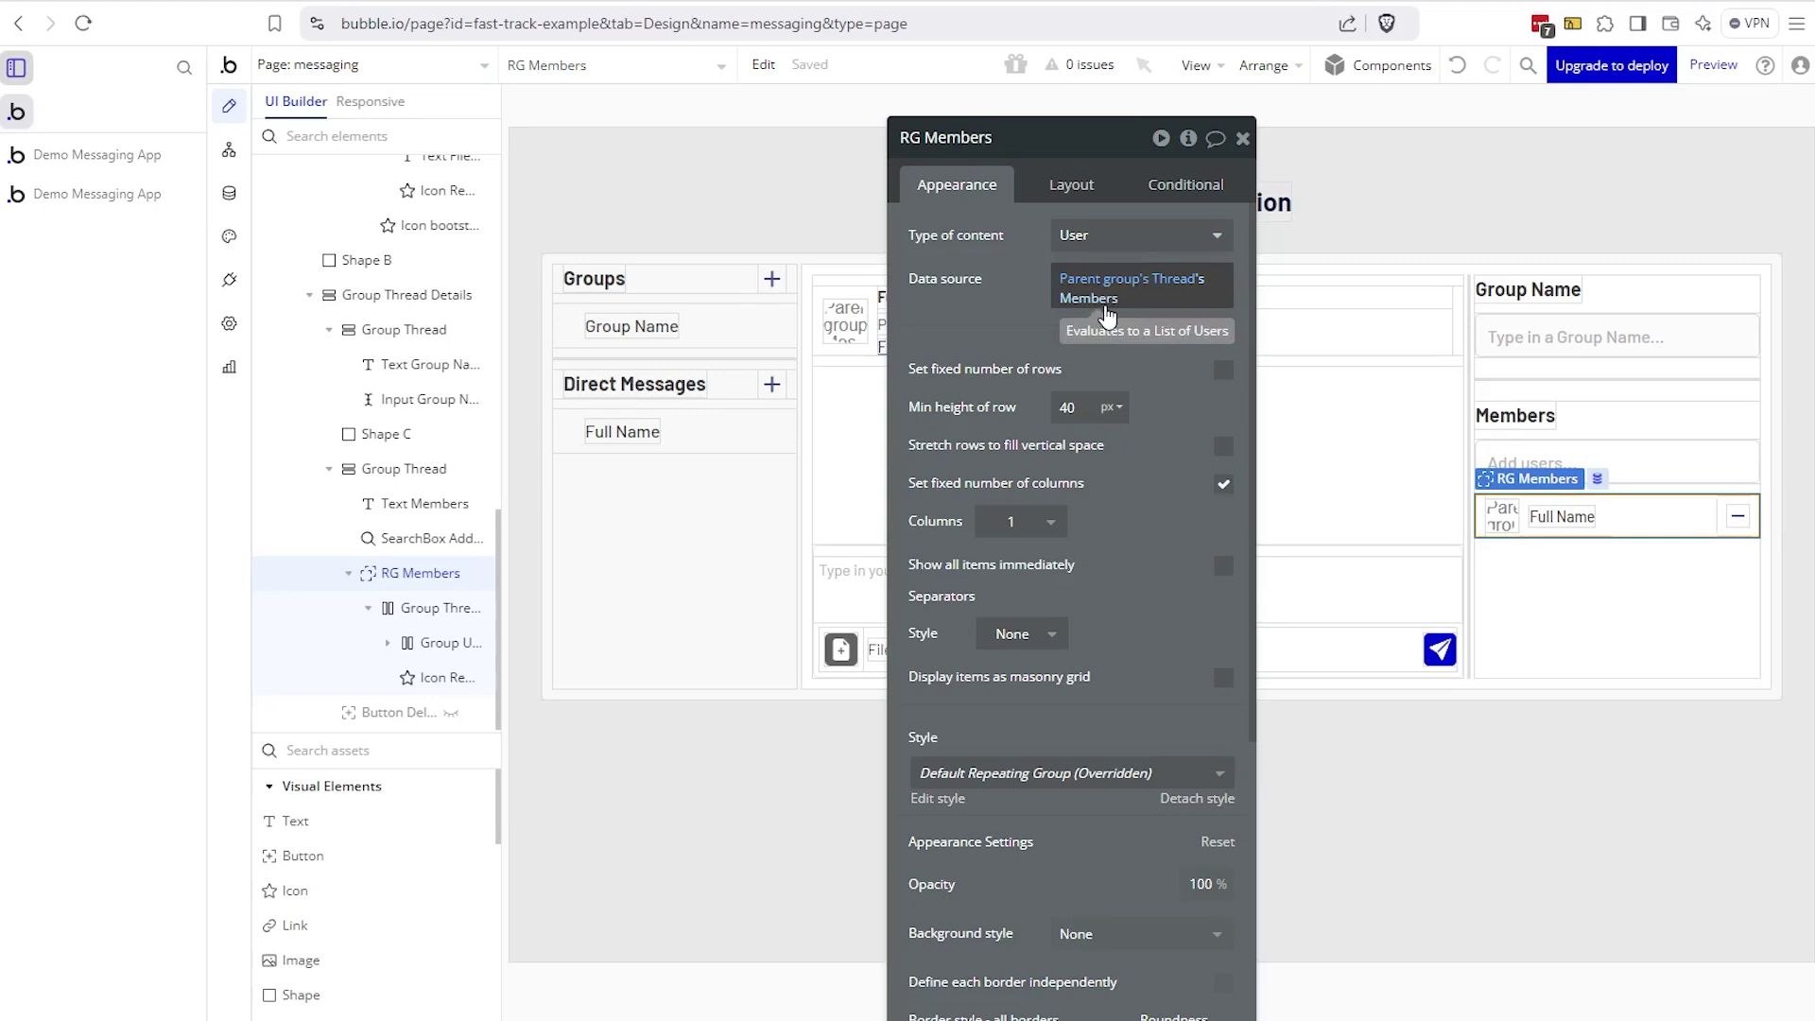
click(1182, 295)
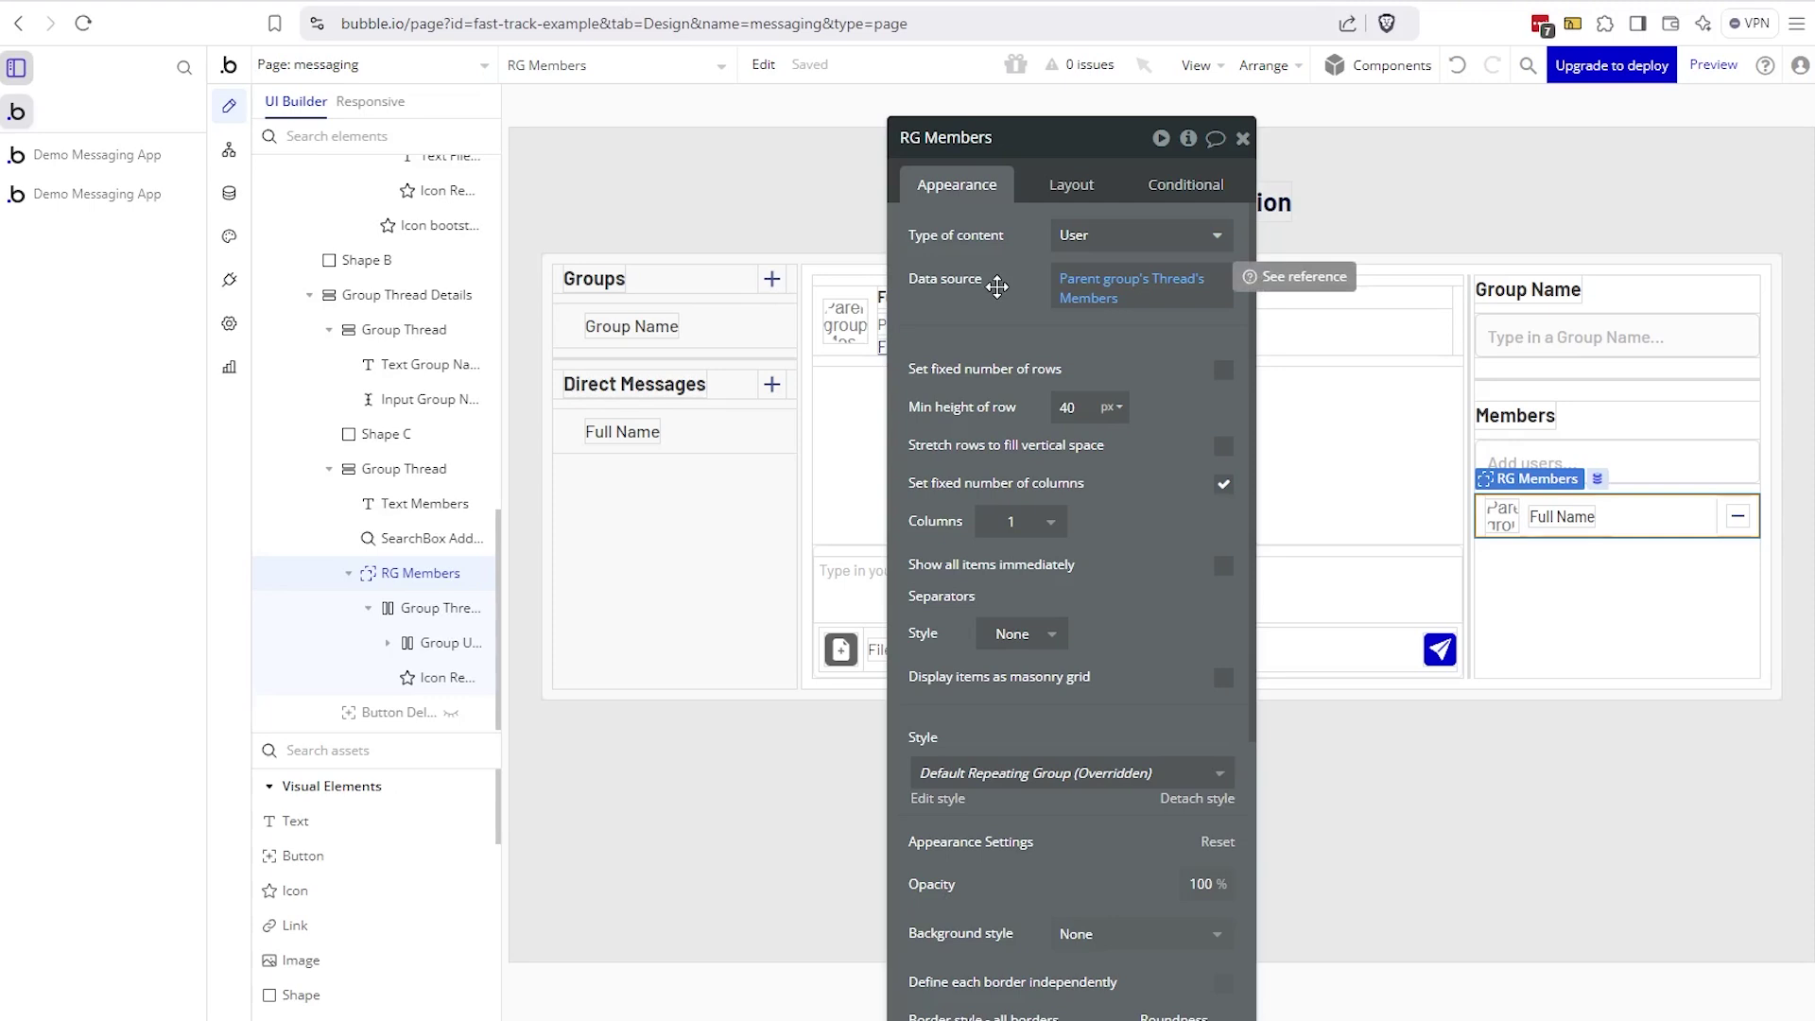
click(1092, 295)
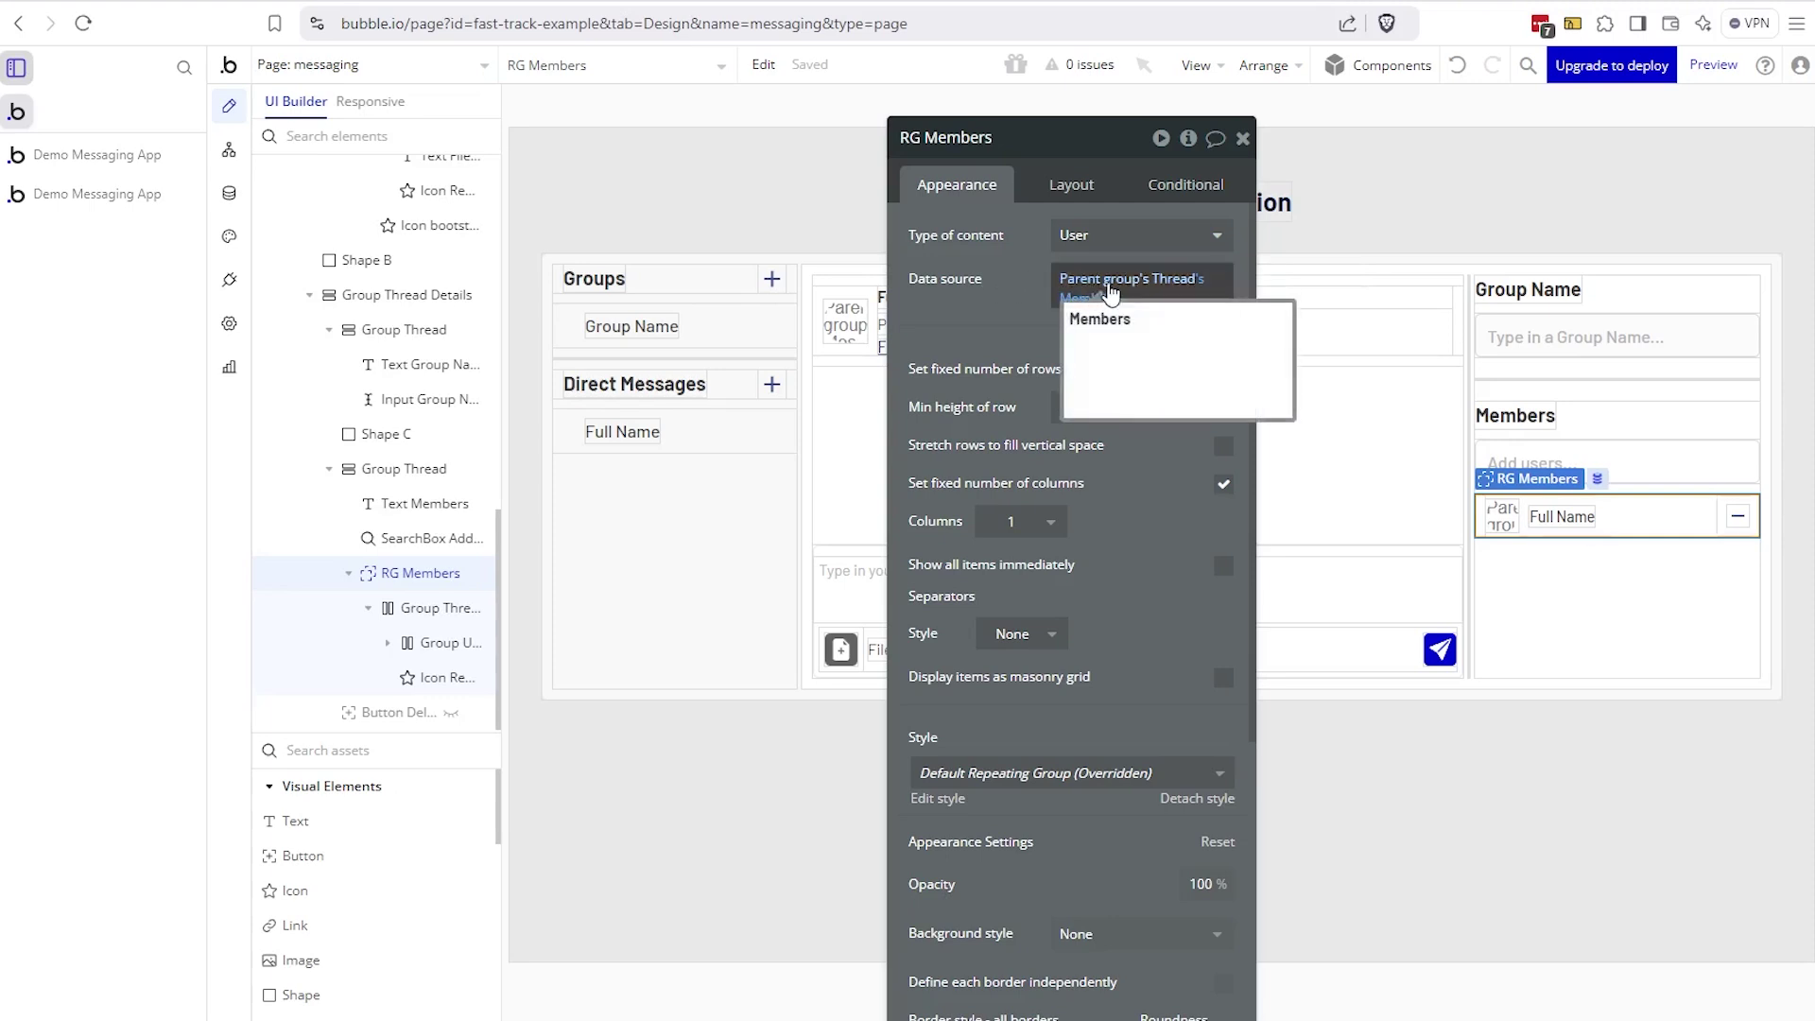
click(1101, 318)
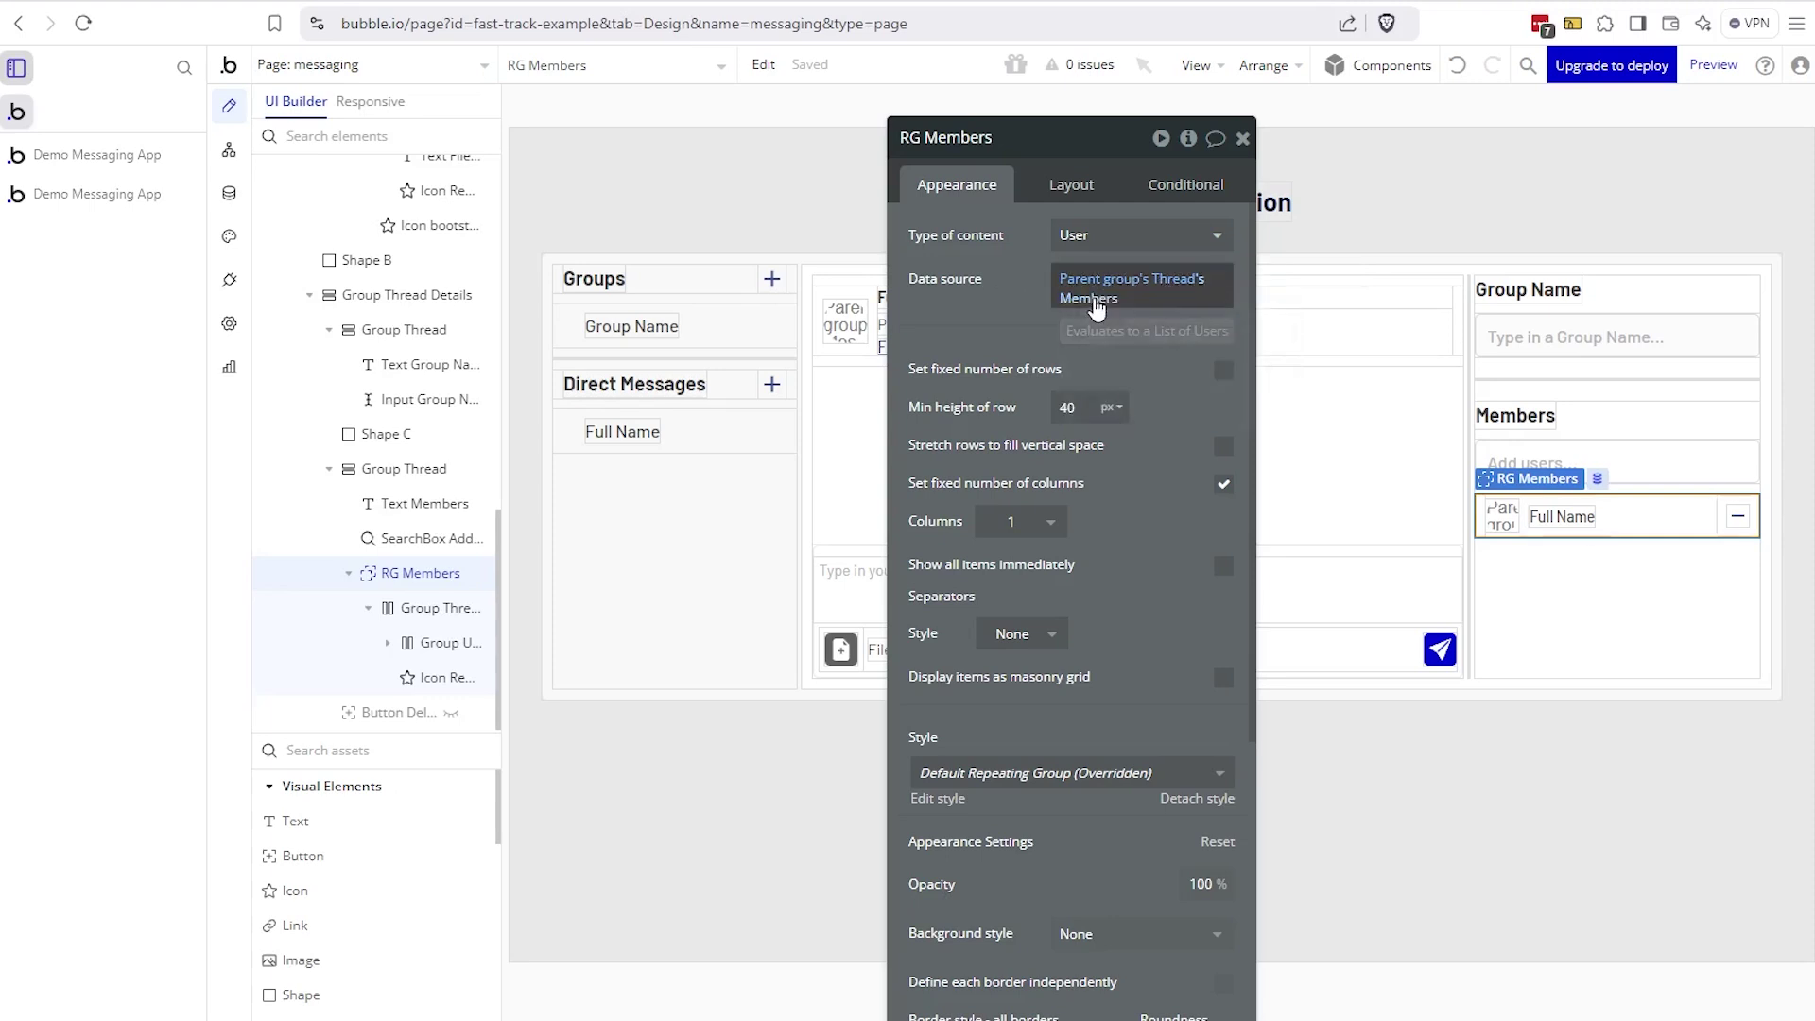
- Examine the member row's avatar image with its dynamic source, and the text element showing the member's full name
click(1503, 518)
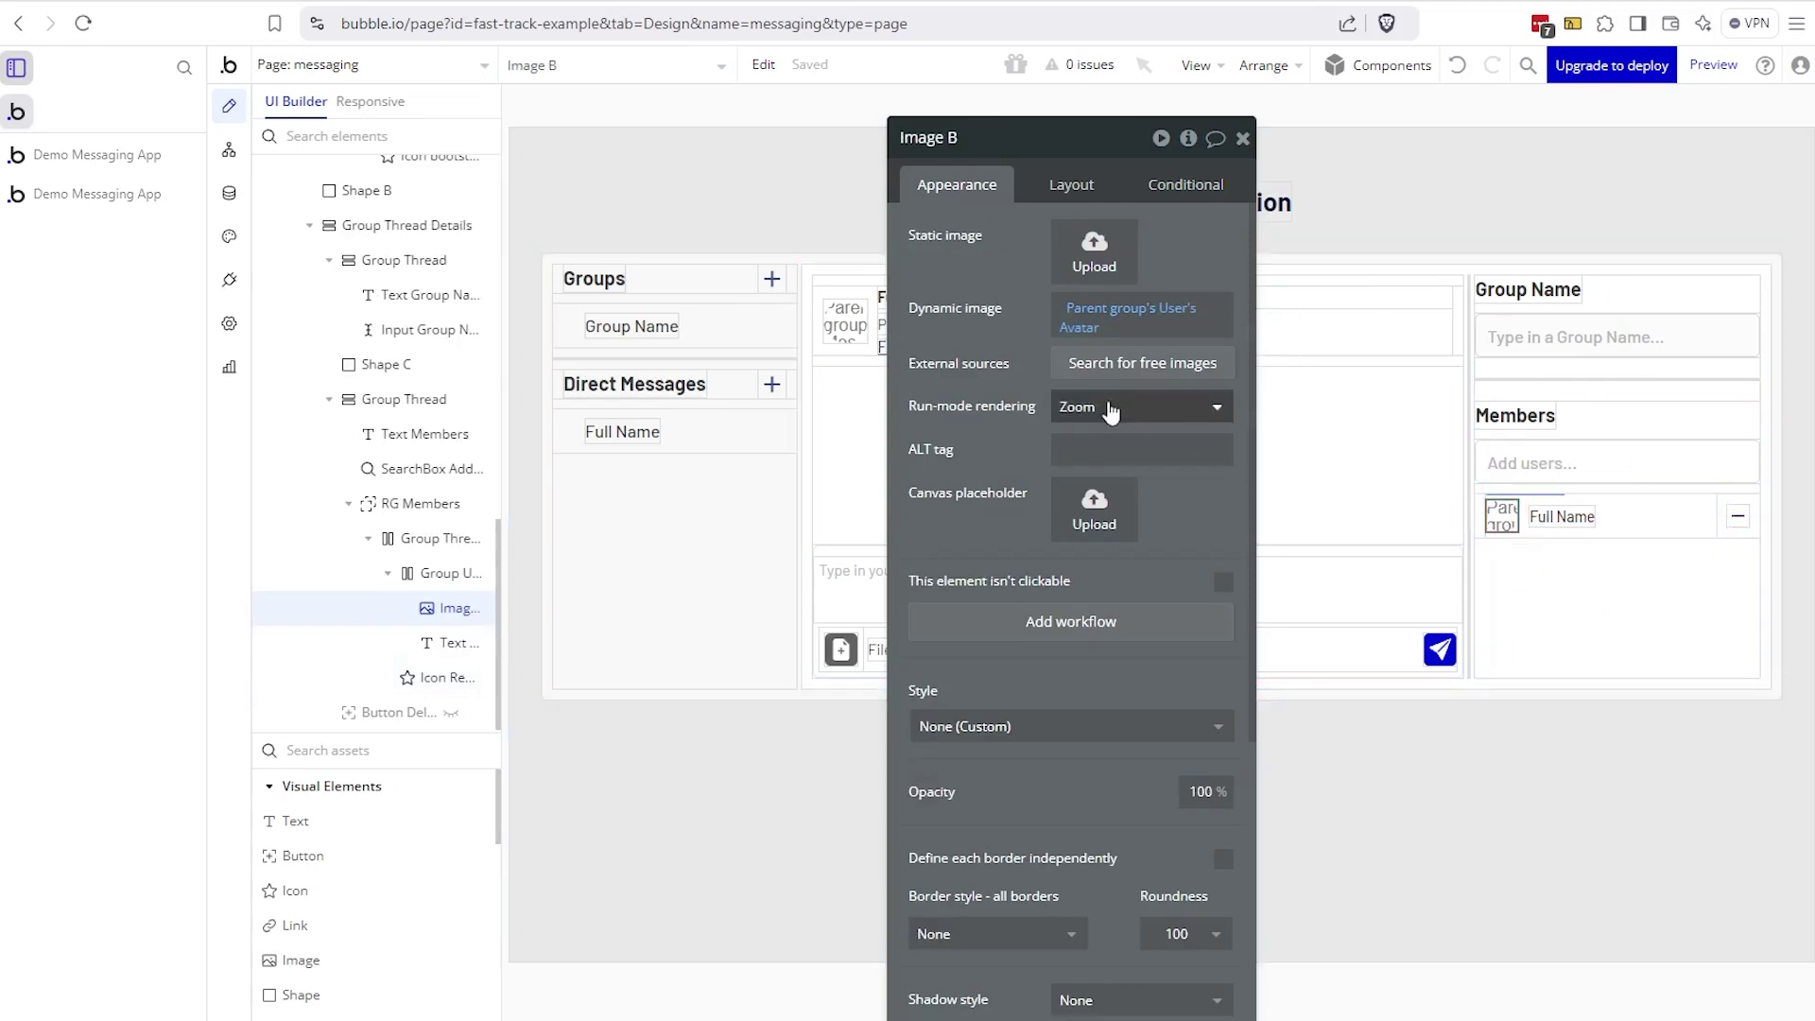
drag(1123, 367, 1245, 367)
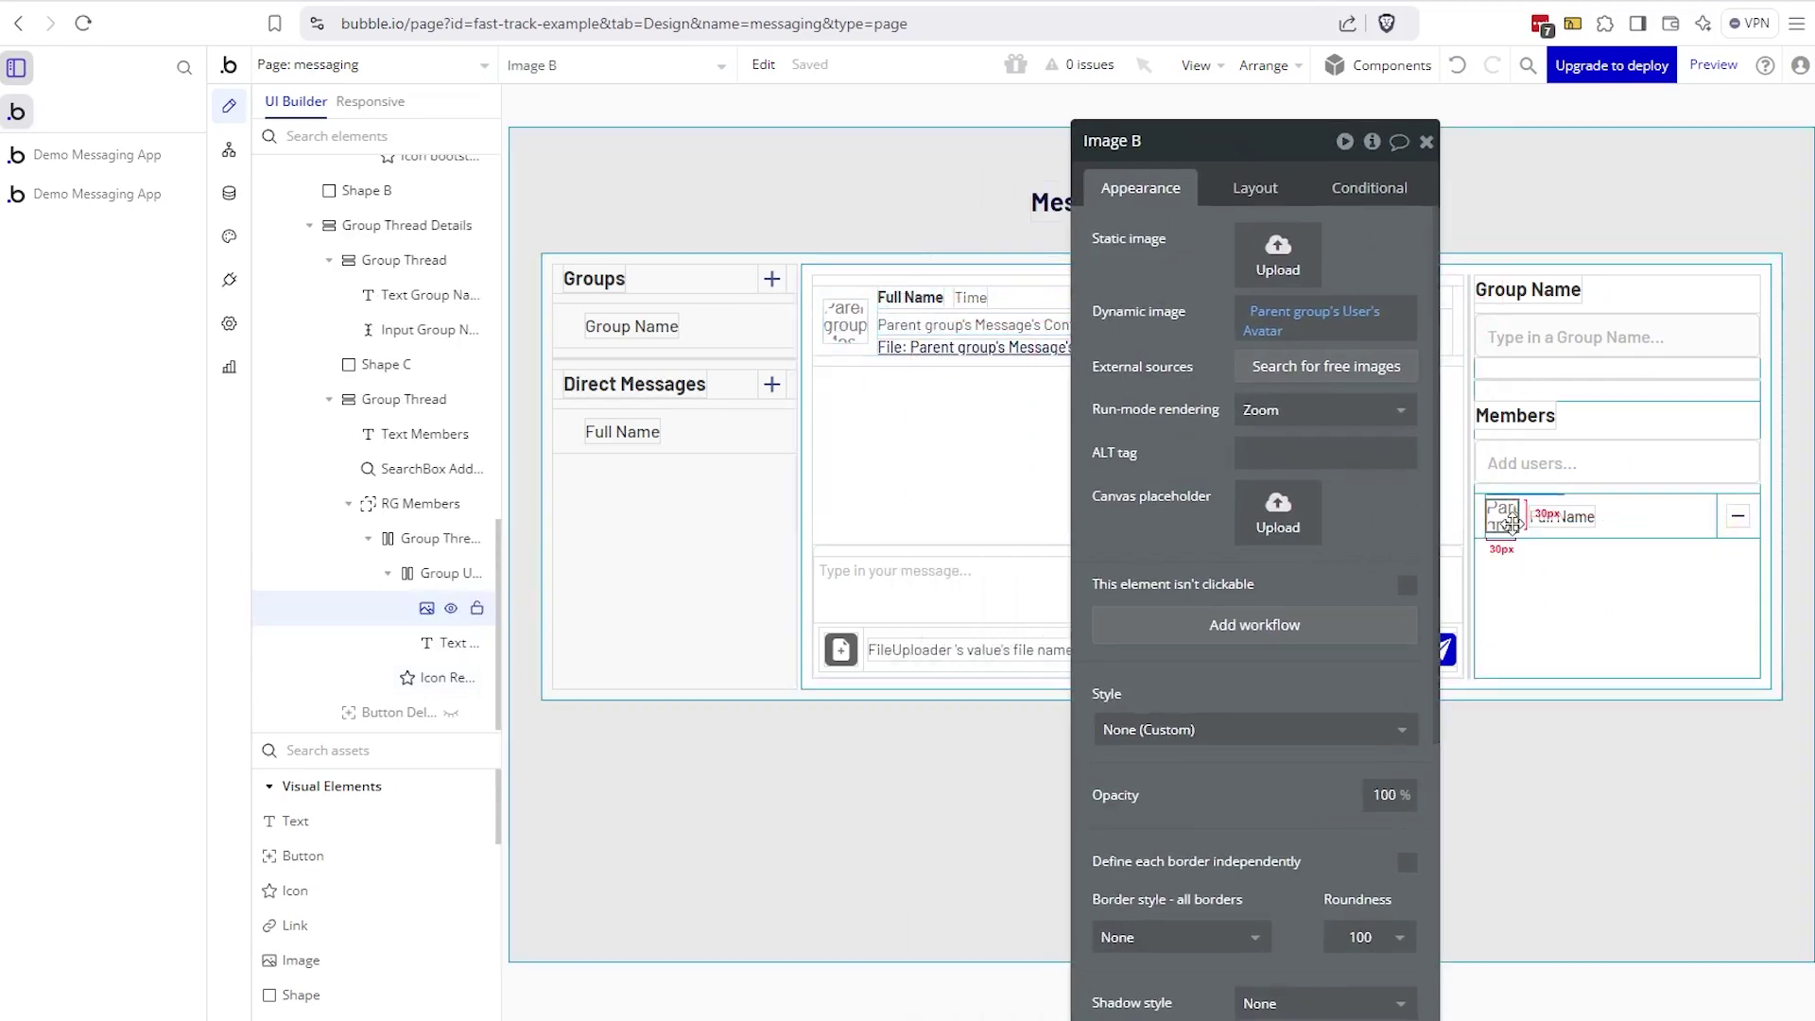
click(1265, 336)
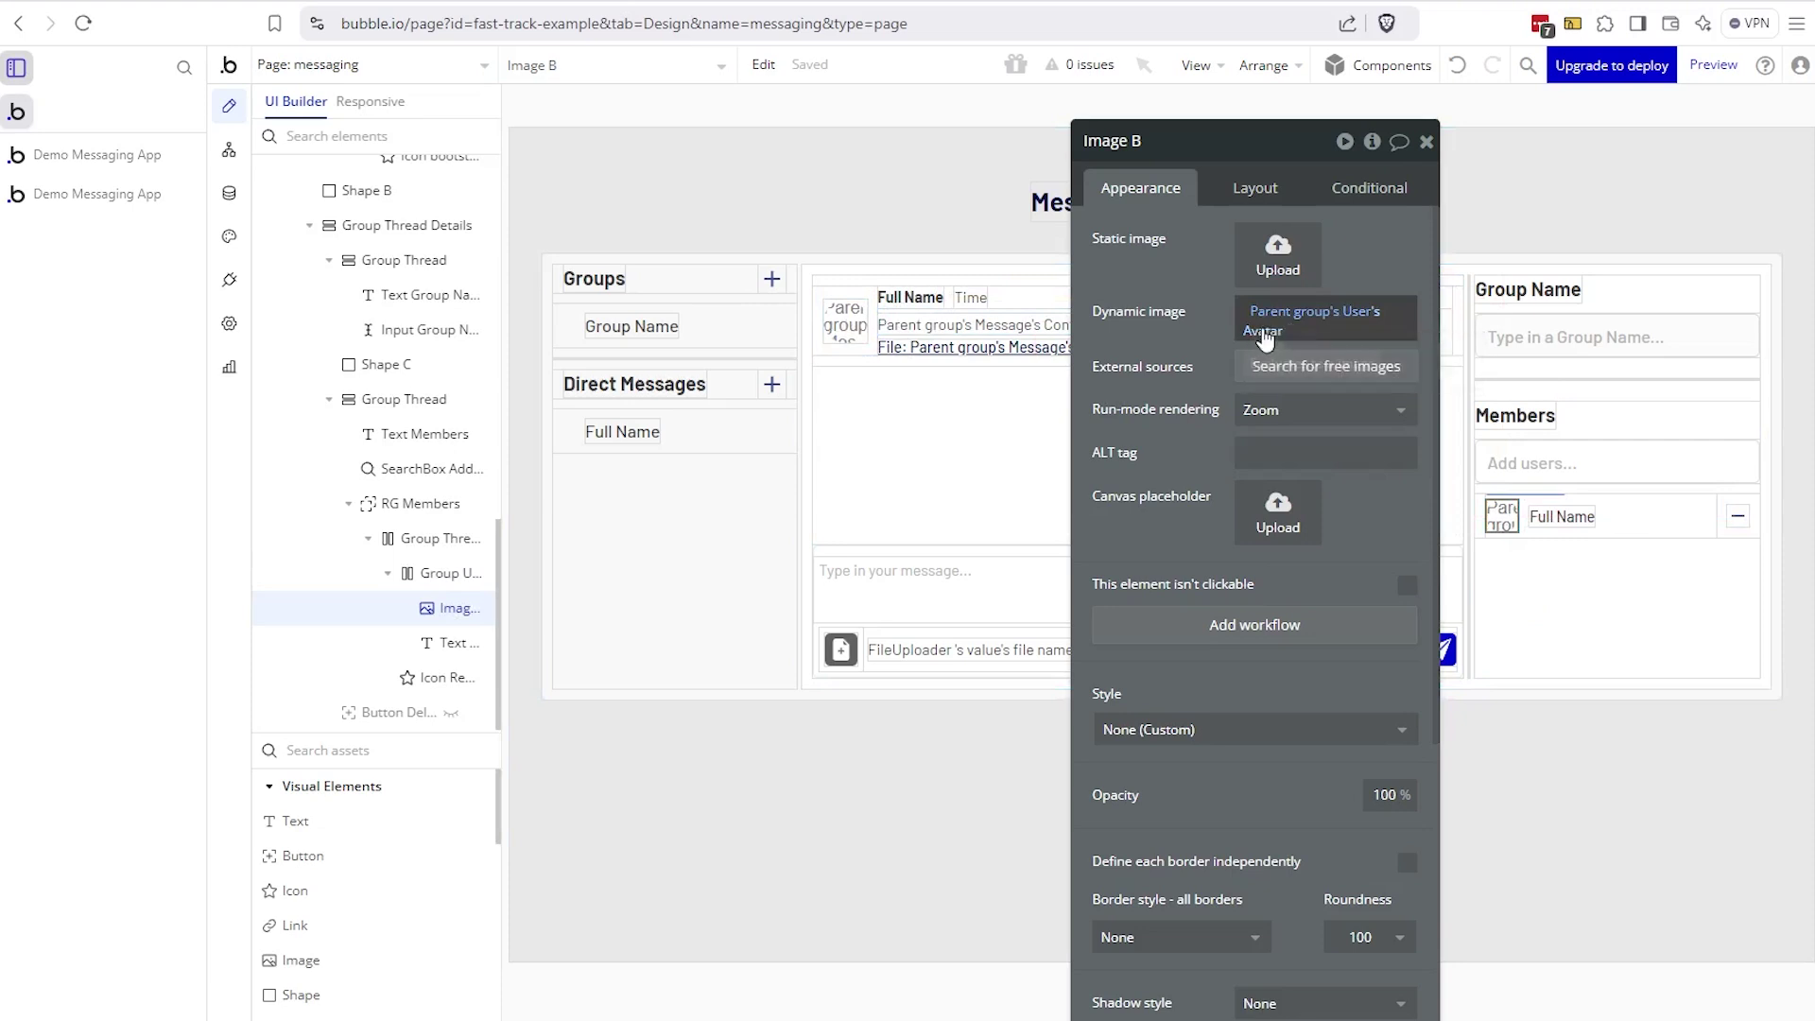
click(1266, 336)
click(1265, 336)
click(1265, 335)
click(1266, 336)
click(1310, 327)
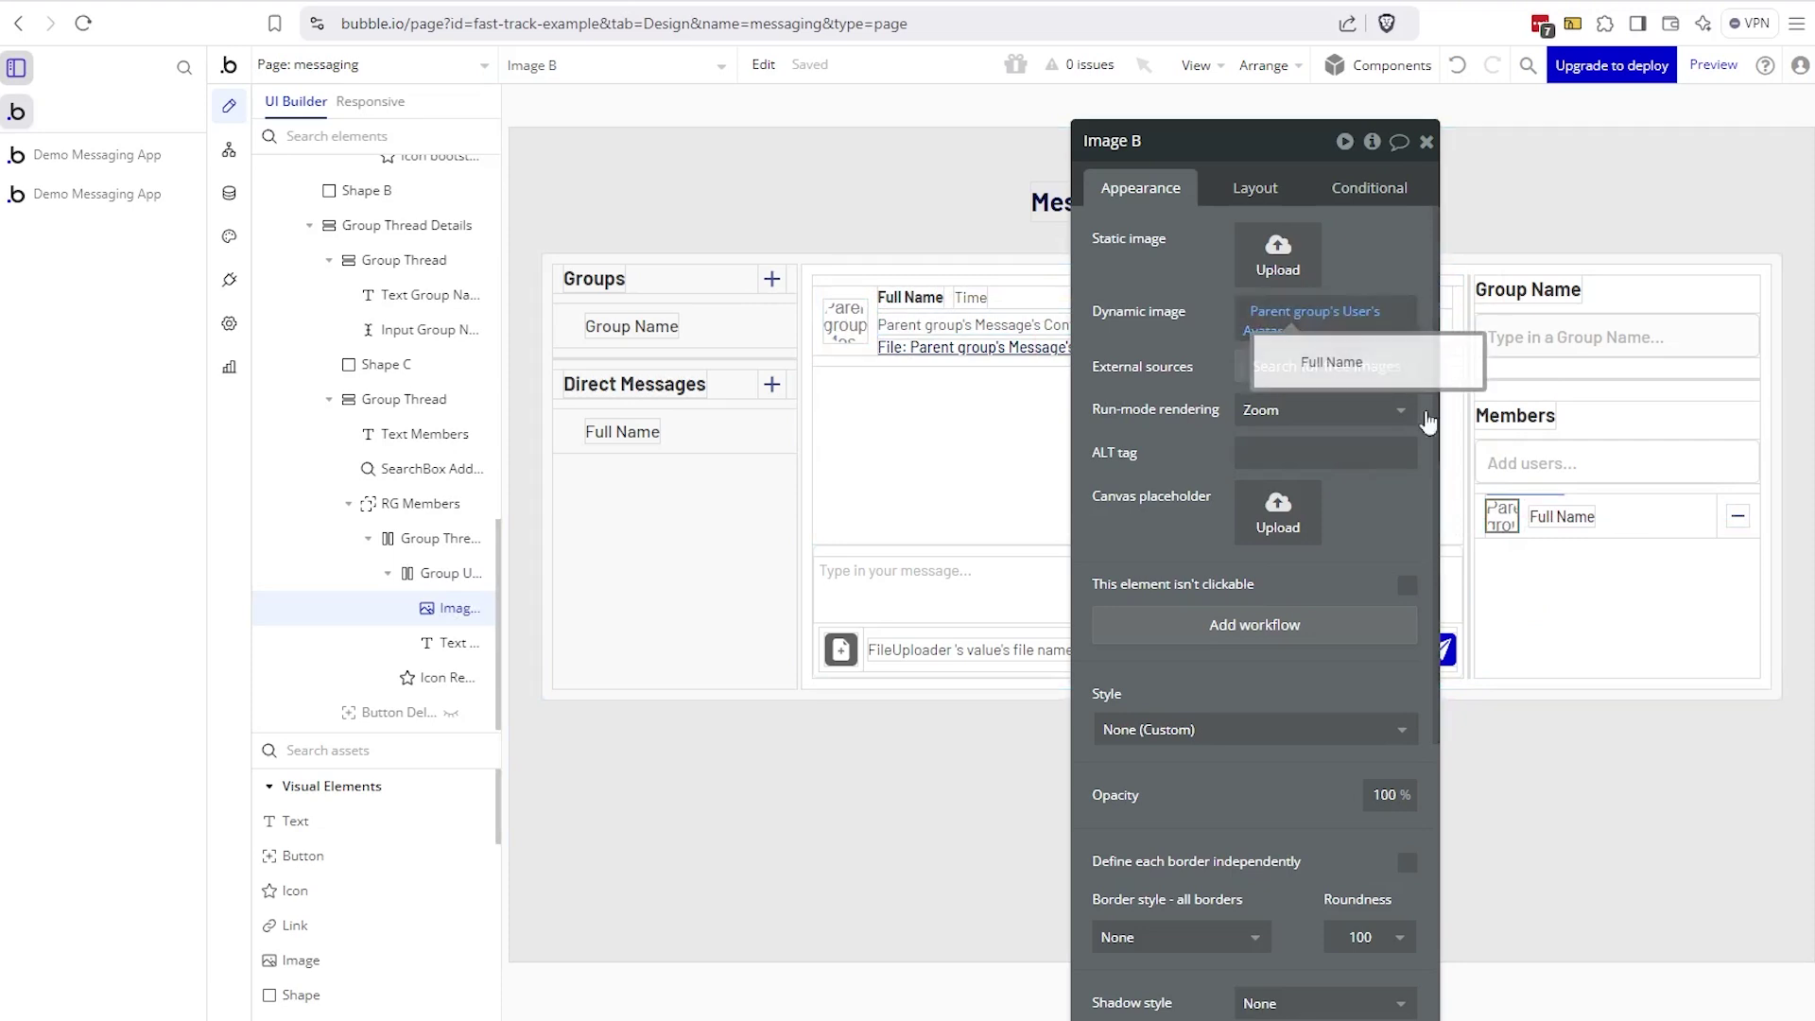
click(1580, 525)
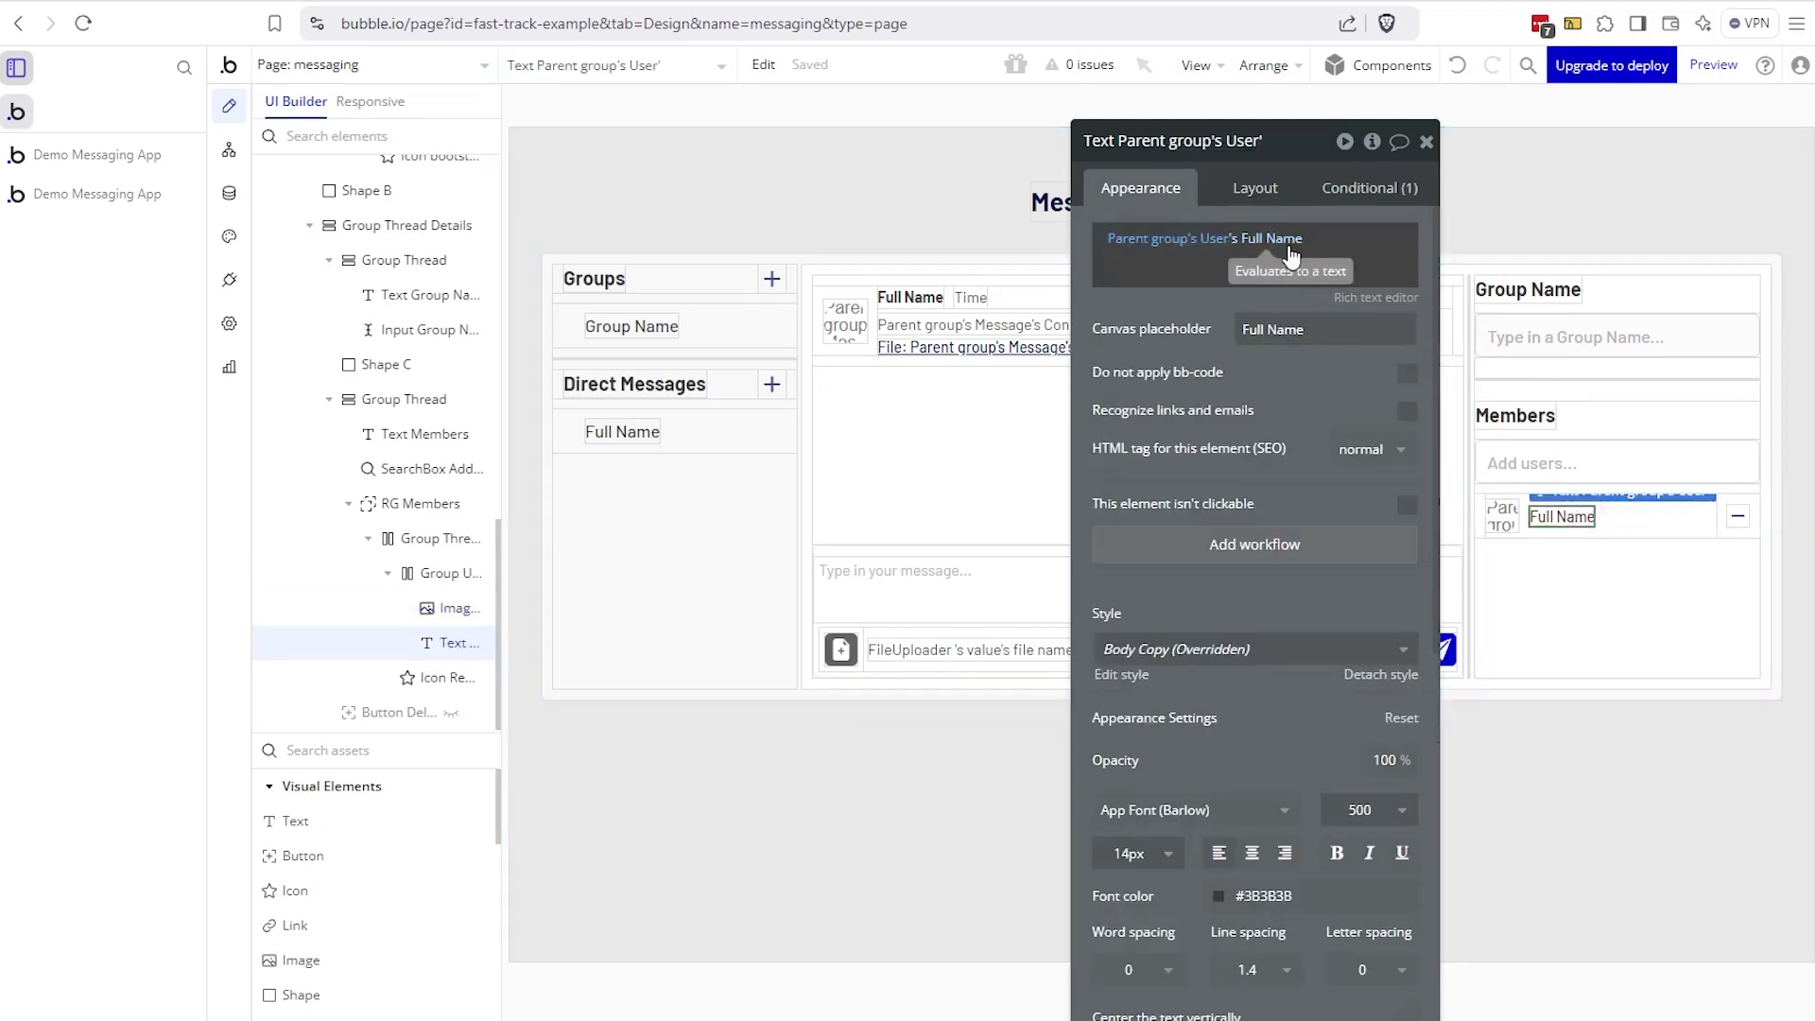
- Examine the Icon Remove Member's appearance and its visibility condition based on the thread's creator
click(1738, 516)
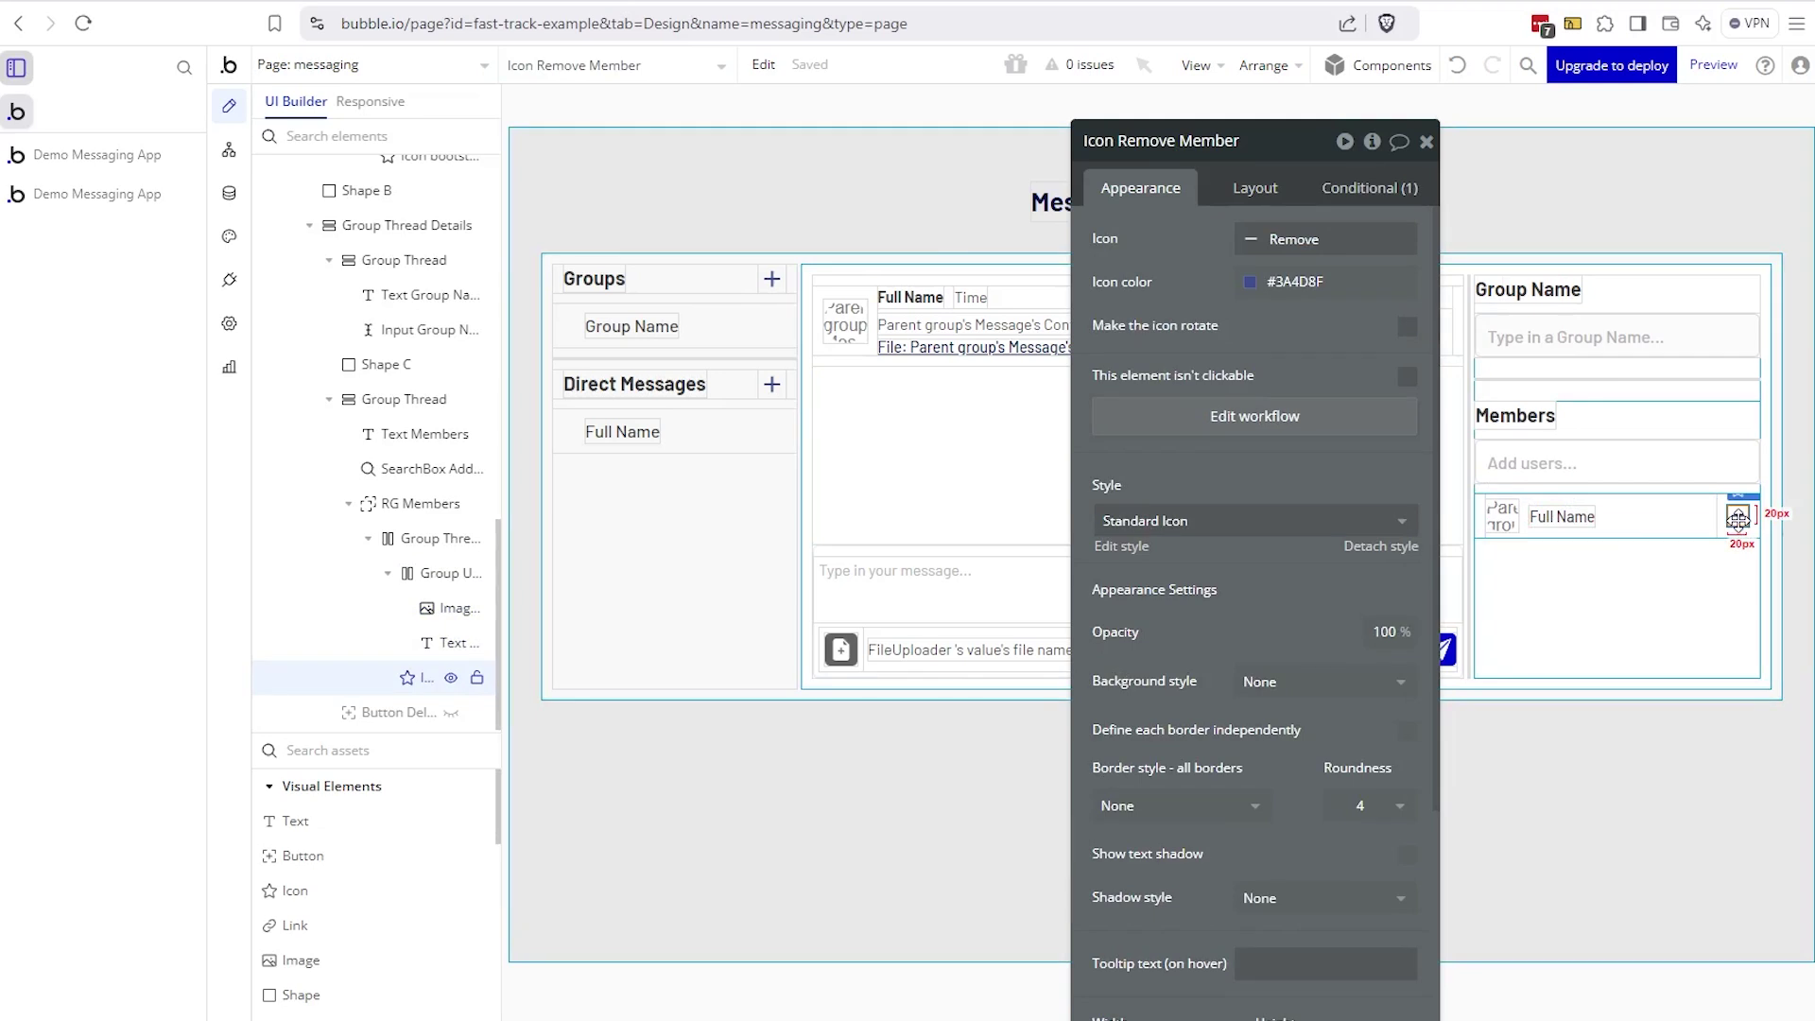
click(1371, 188)
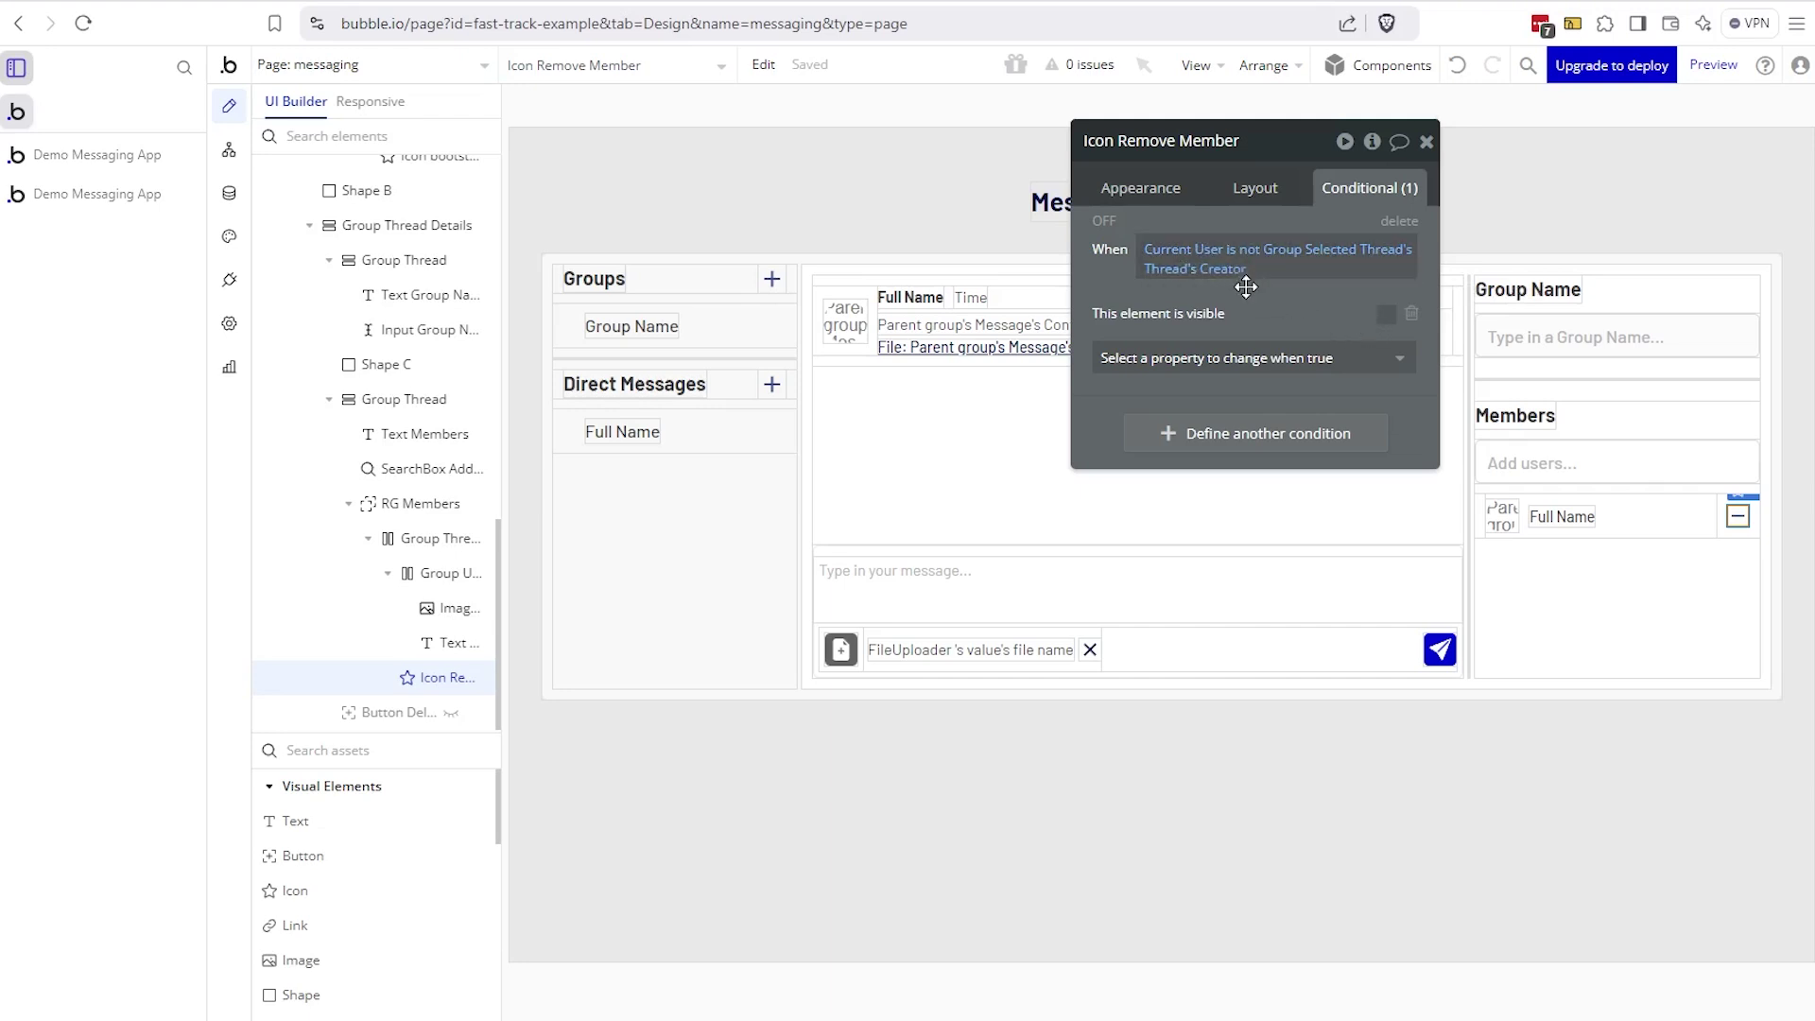
drag(1279, 304, 1226, 315)
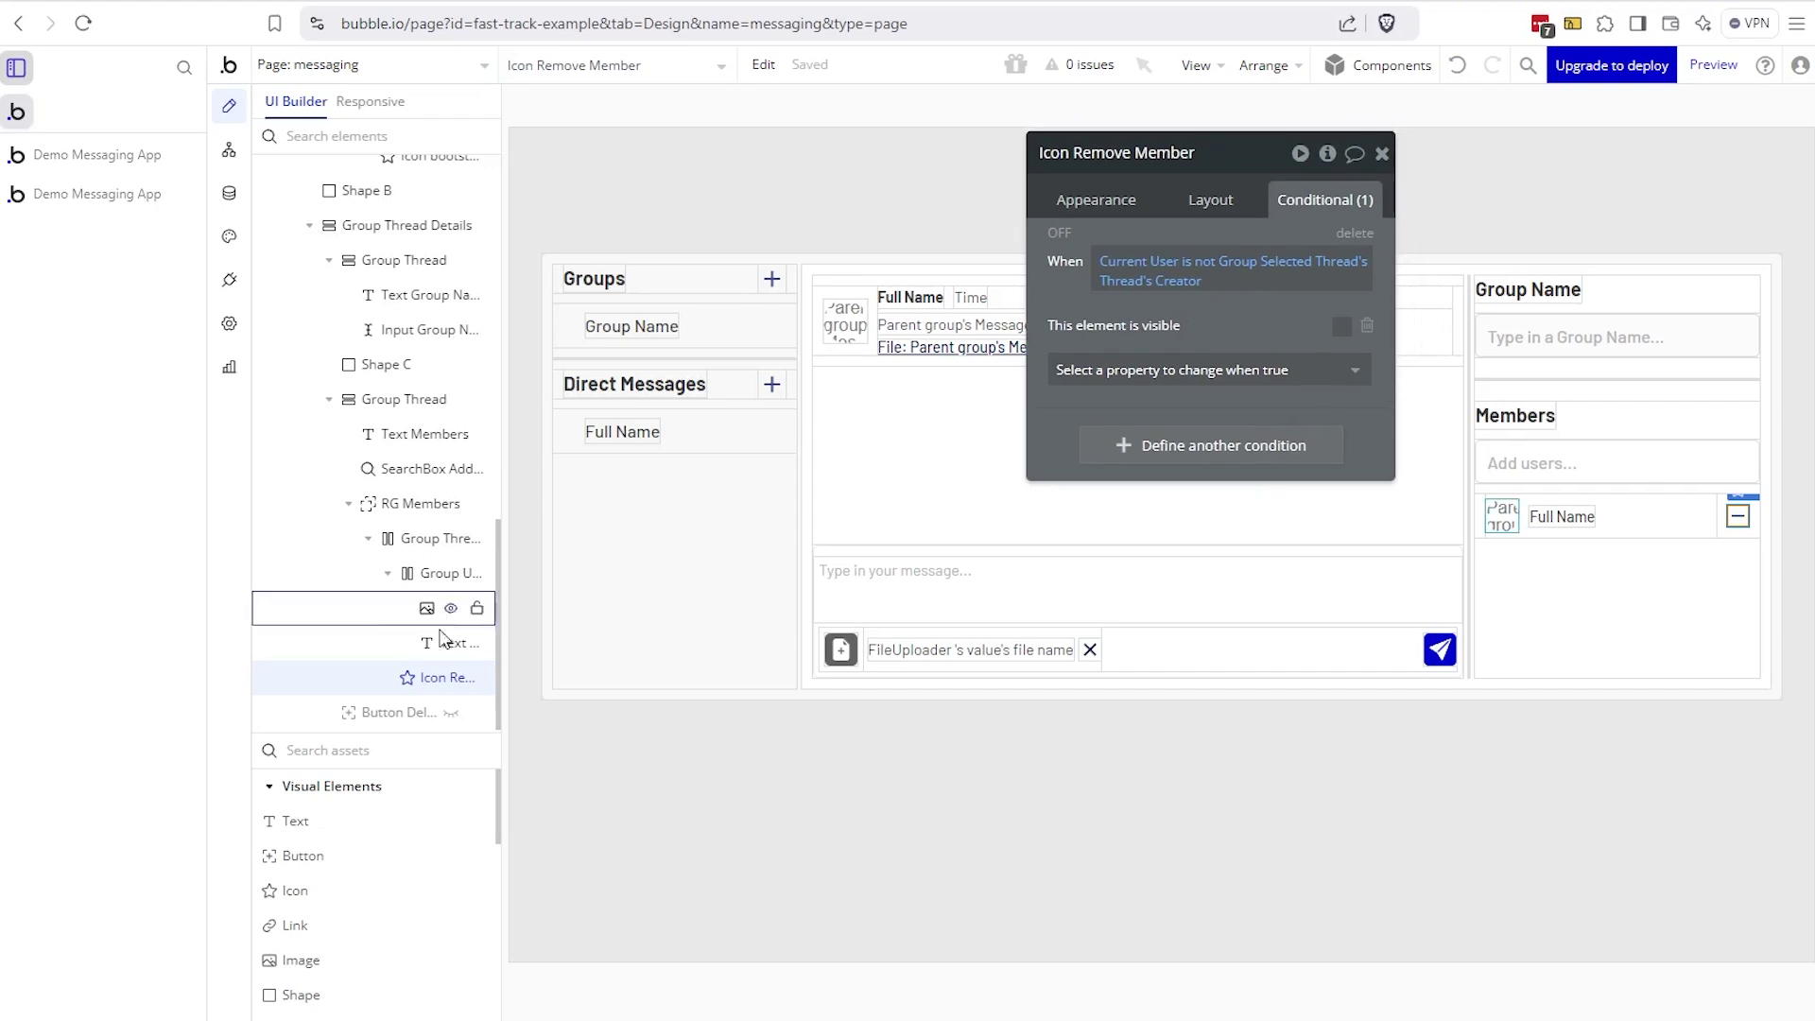
- Reveal the hidden Delete This Conversation button on the canvas and examine its appearance and visibility condition
click(451, 712)
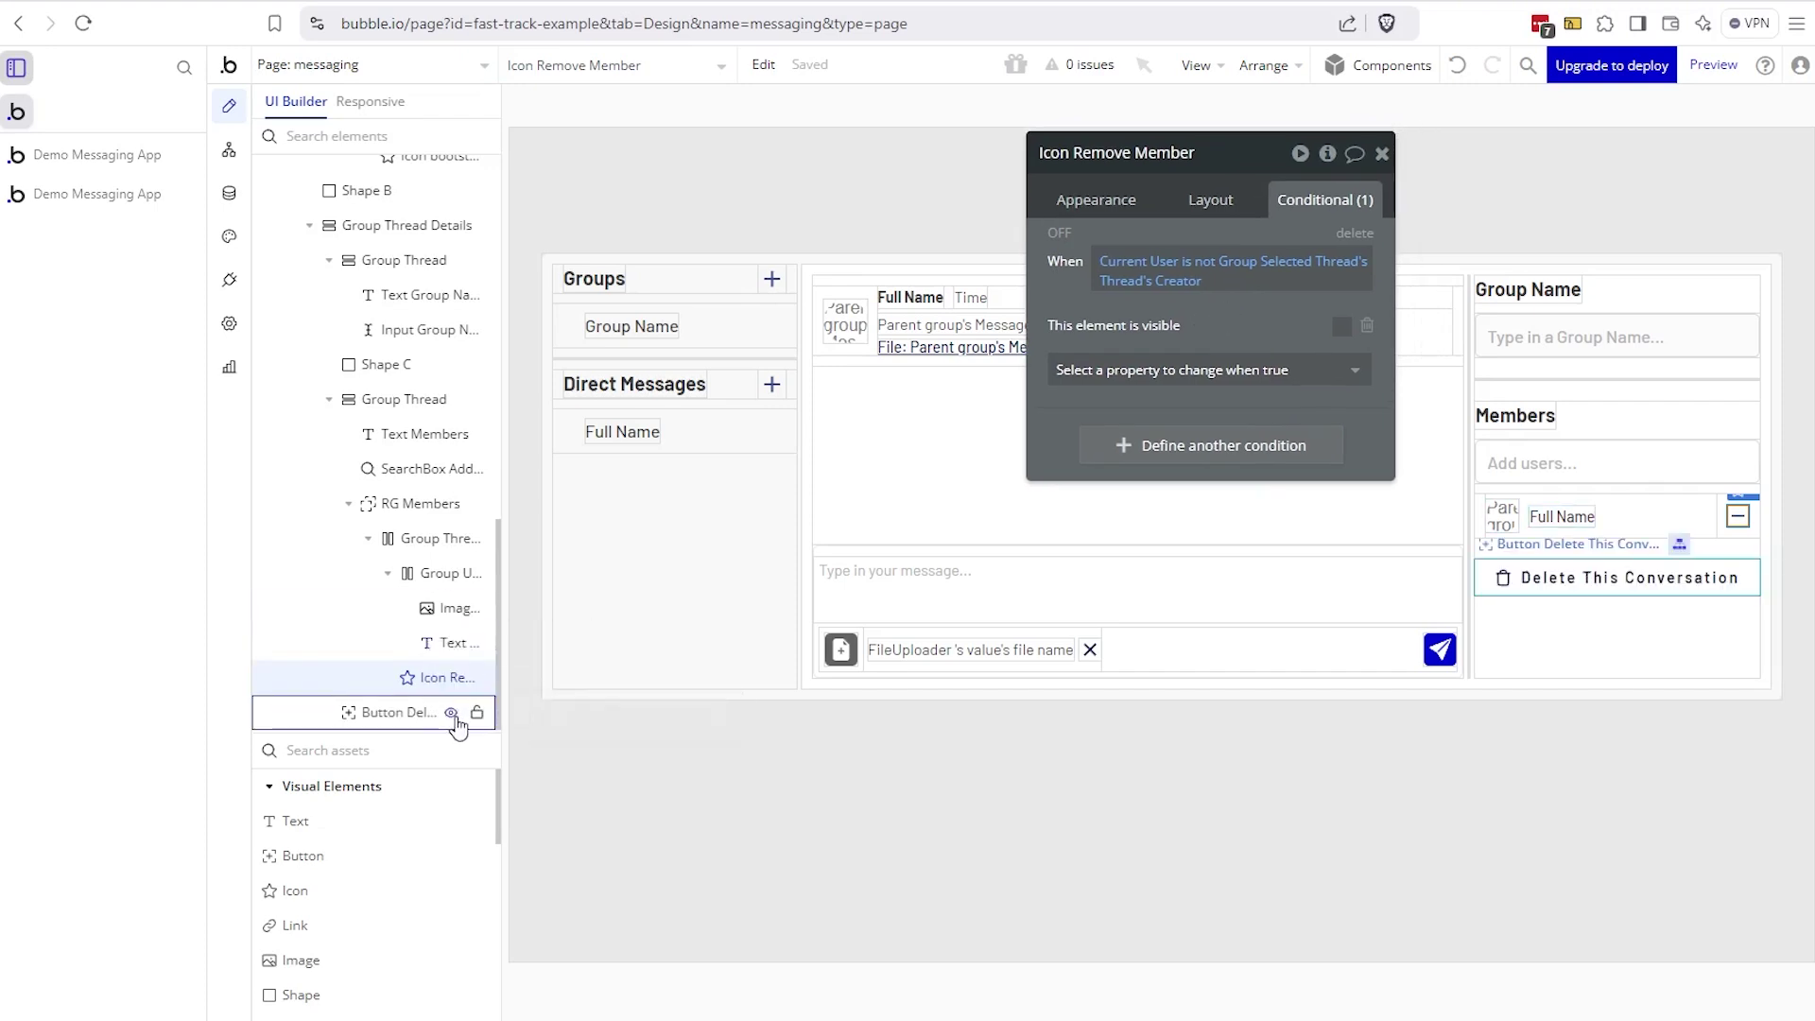
click(397, 719)
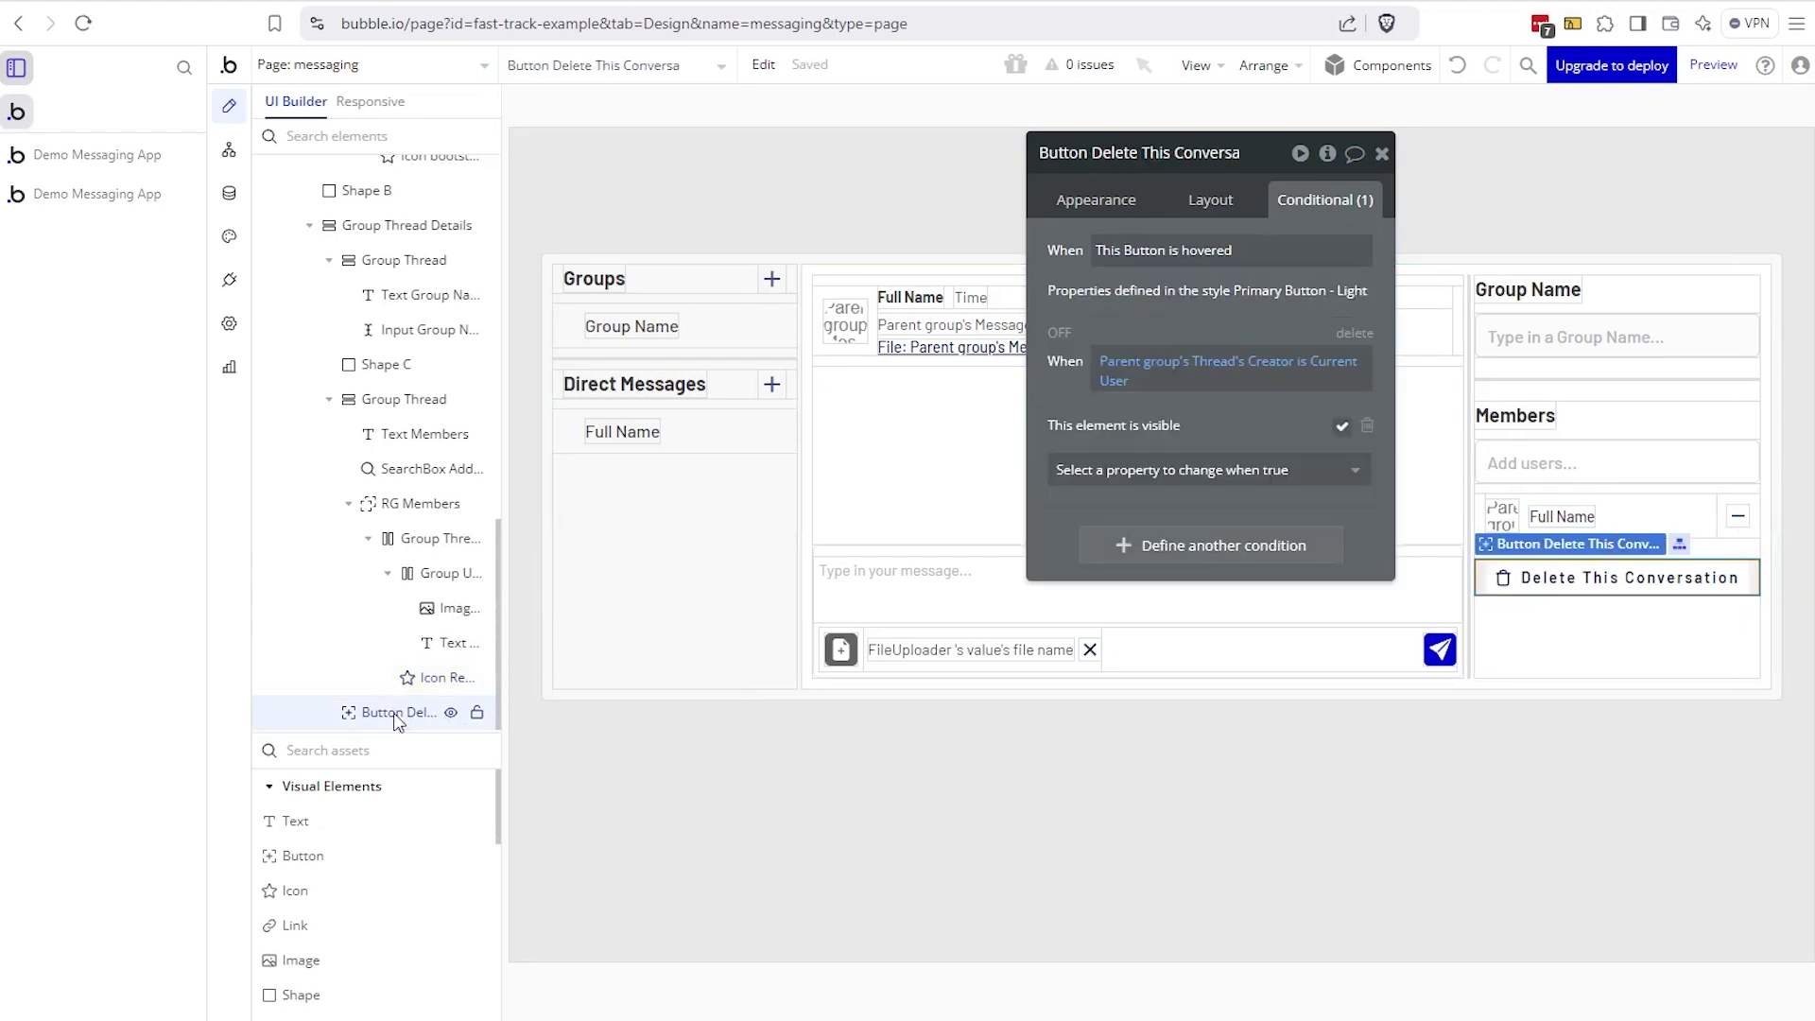
click(1114, 203)
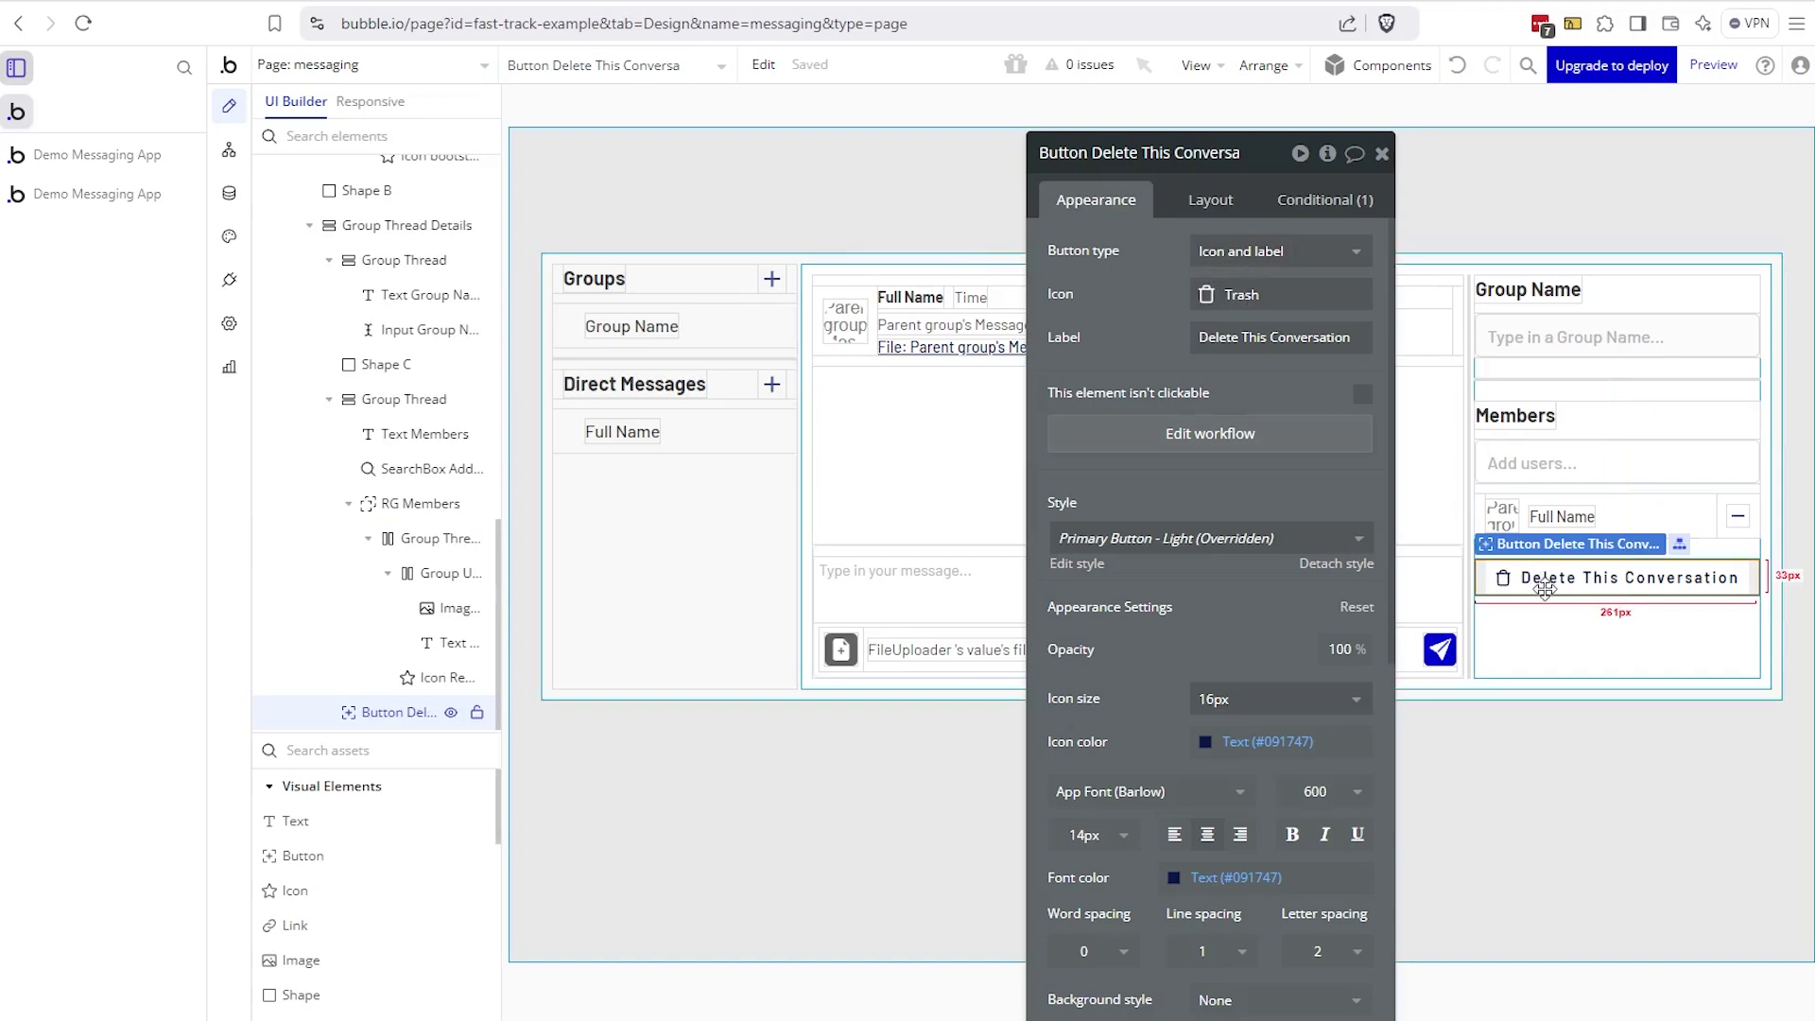
click(1318, 204)
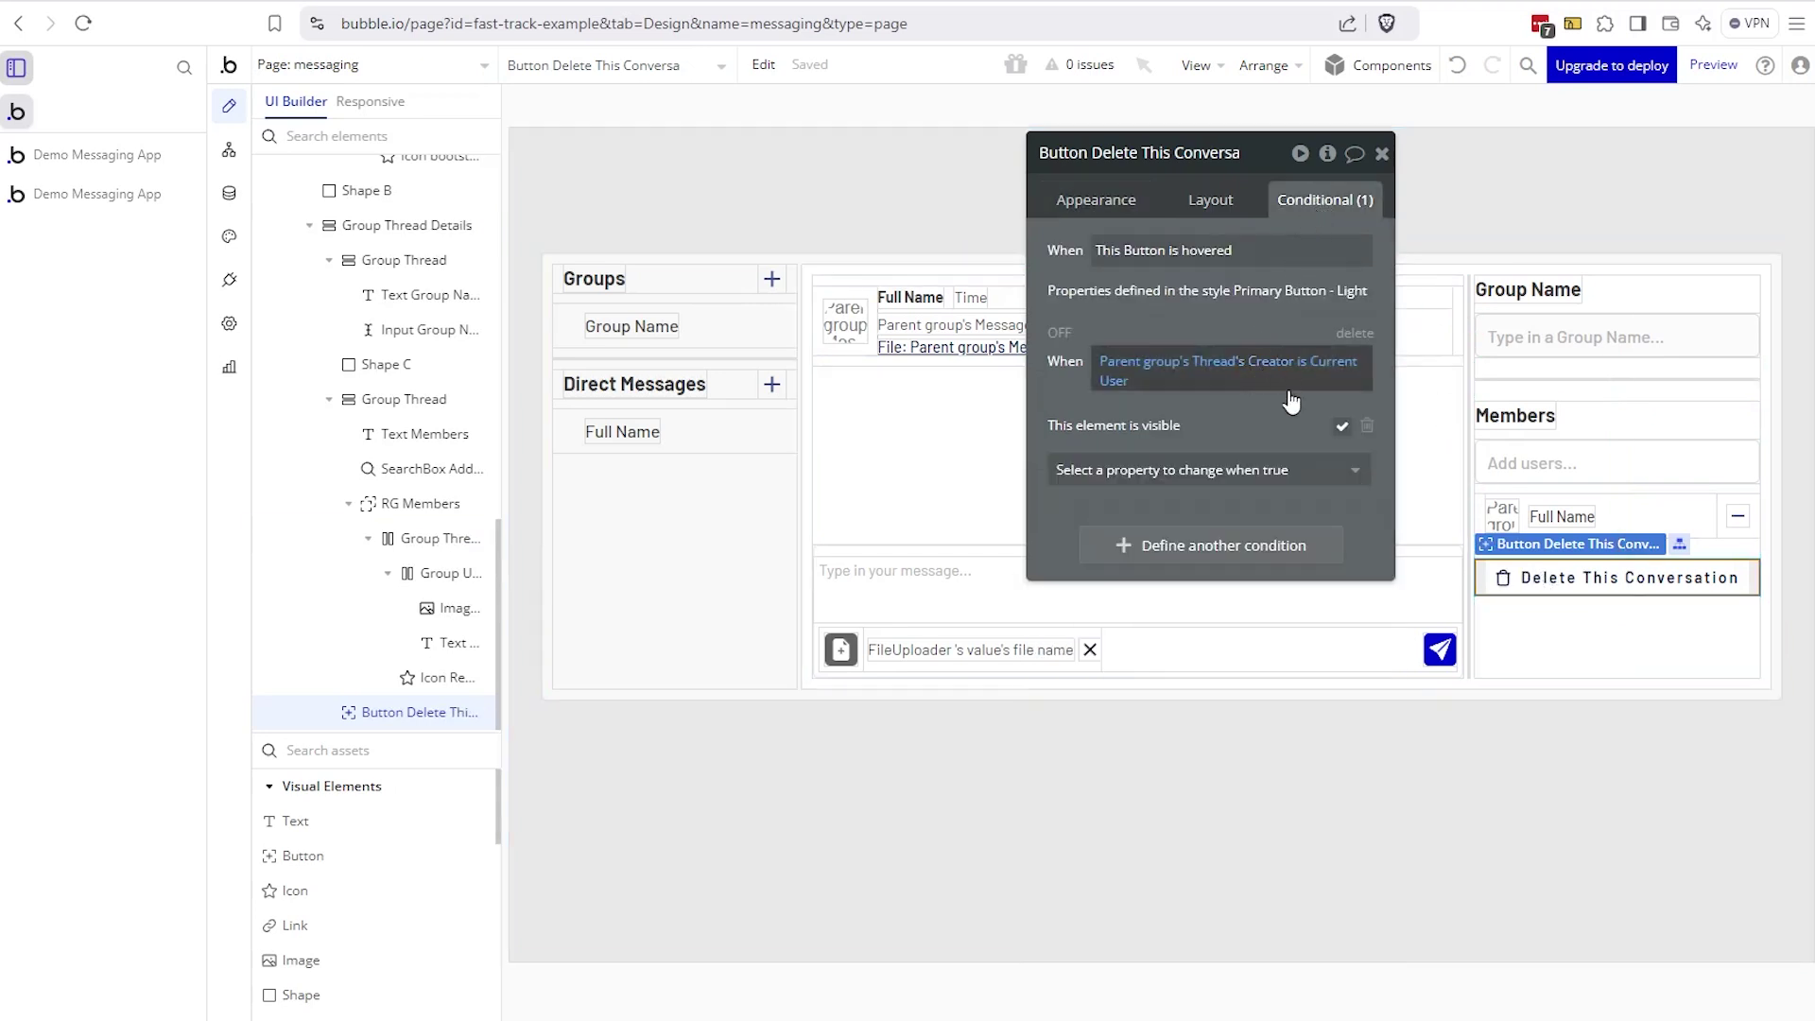
- Reveal the Popup Confirm Delete overlay on the canvas and examine its message and the Keep the Conversation button
scroll(426, 378, up, 8)
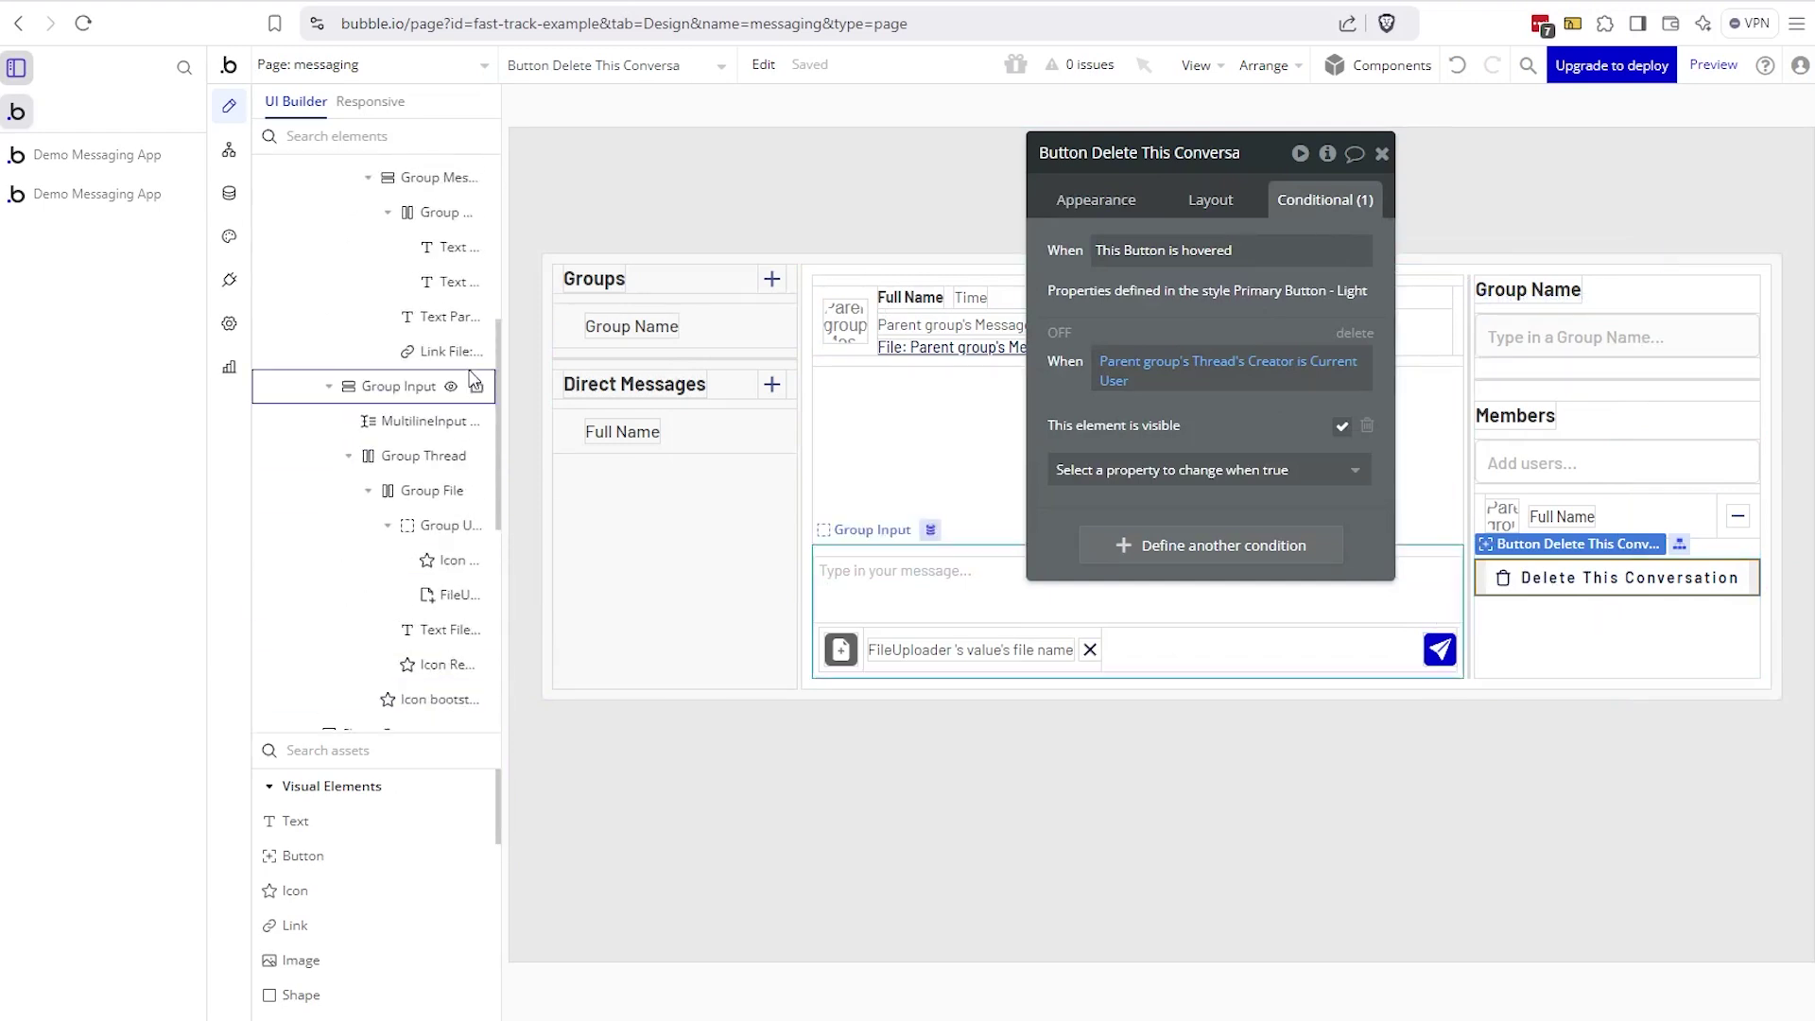
scroll(469, 367, up, 2)
click(451, 276)
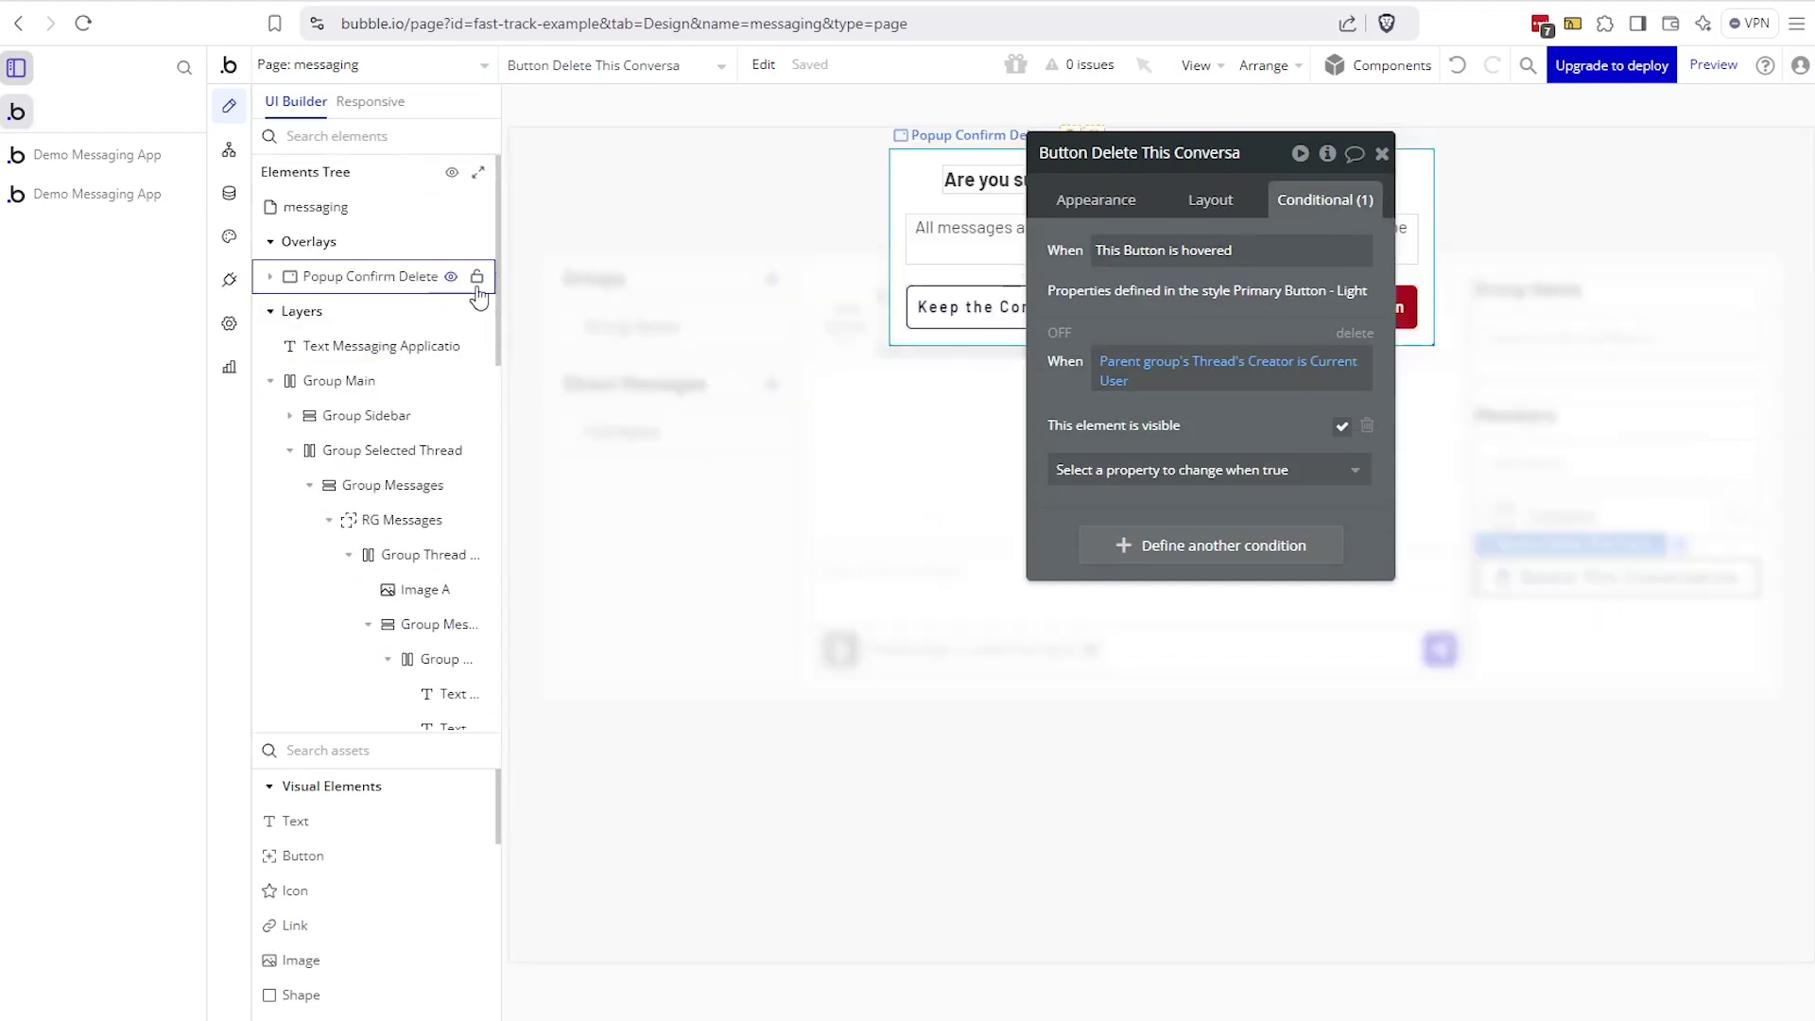
drag(1142, 310, 1087, 543)
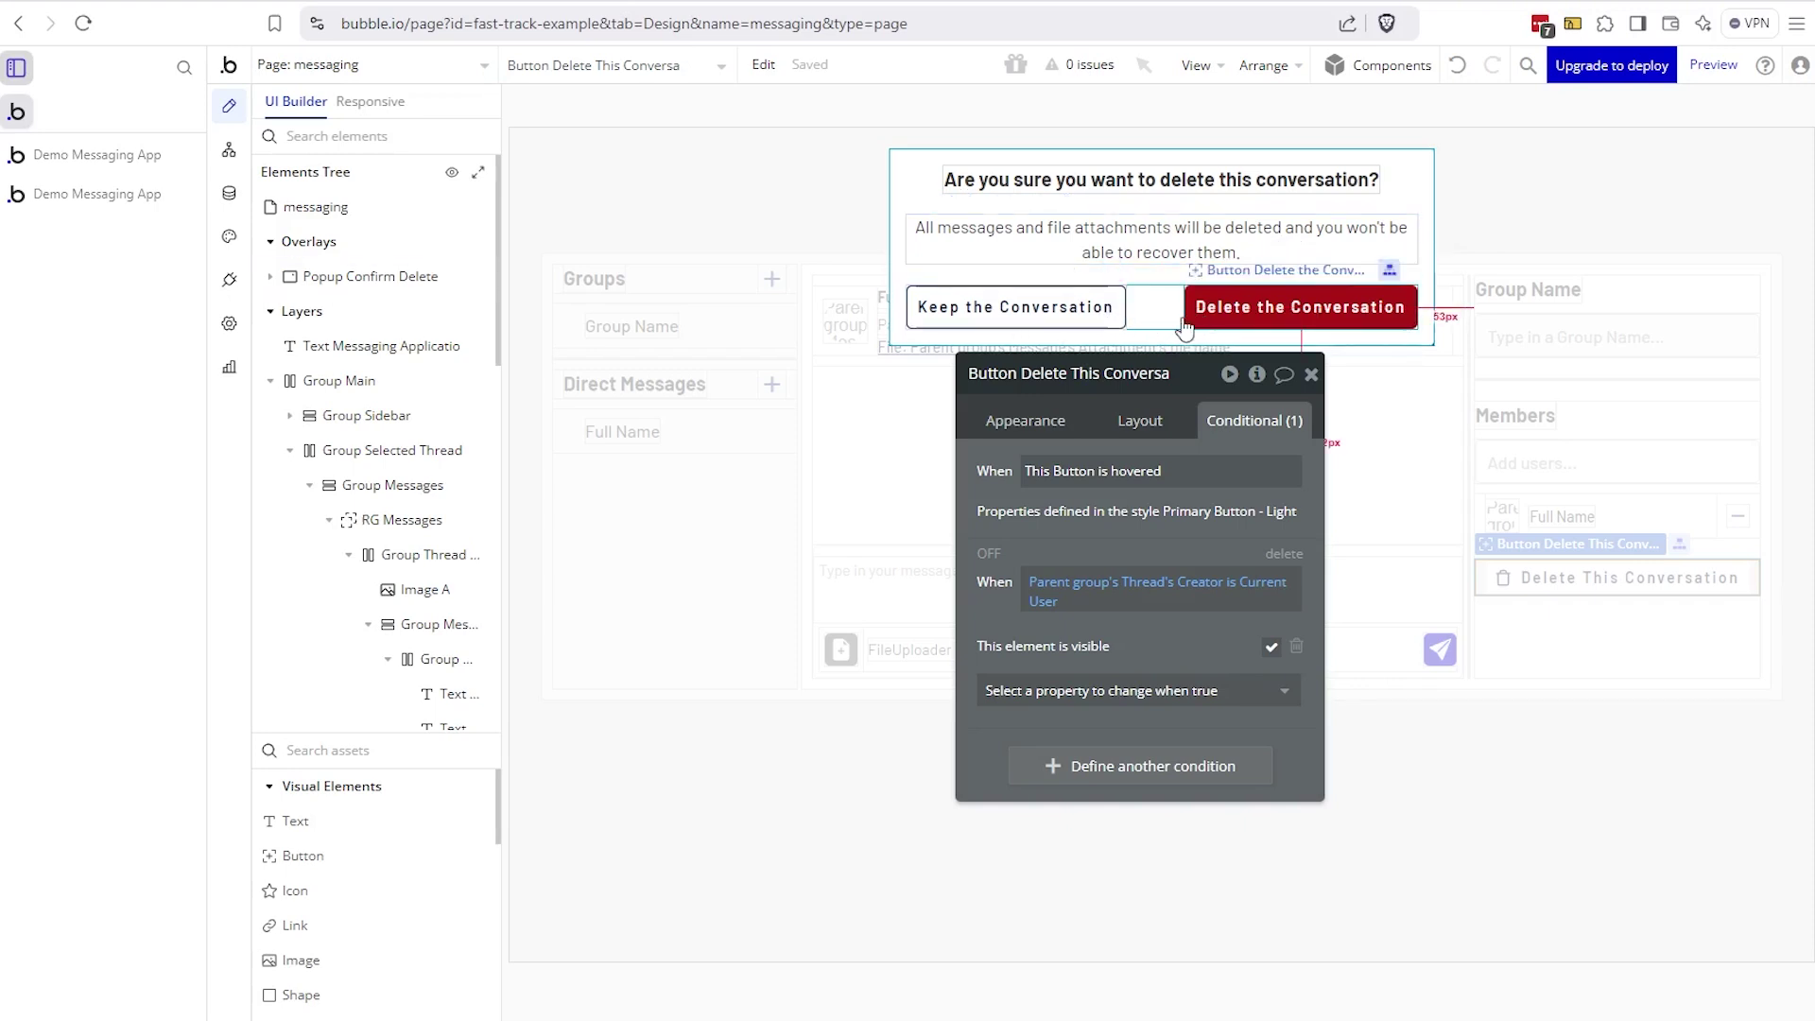
click(1069, 315)
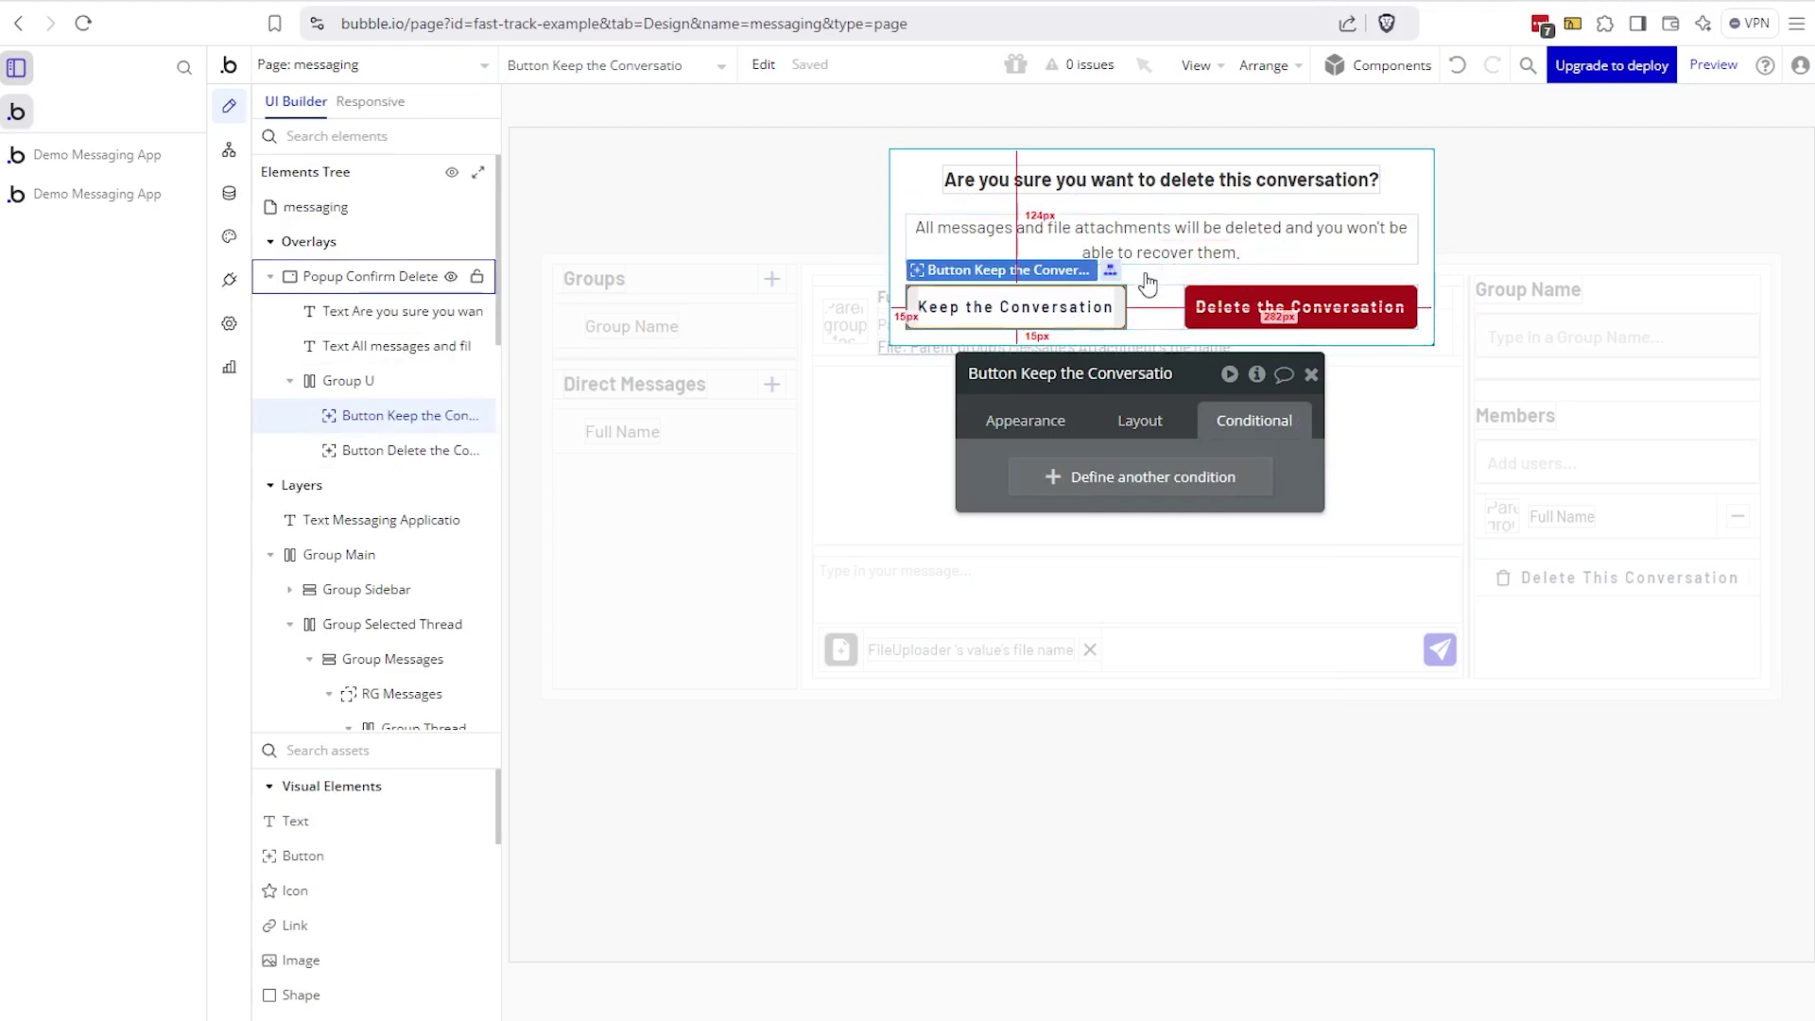
- Hide the delete-confirmation popup and close the property editor to return to the messaging page layout
click(1202, 302)
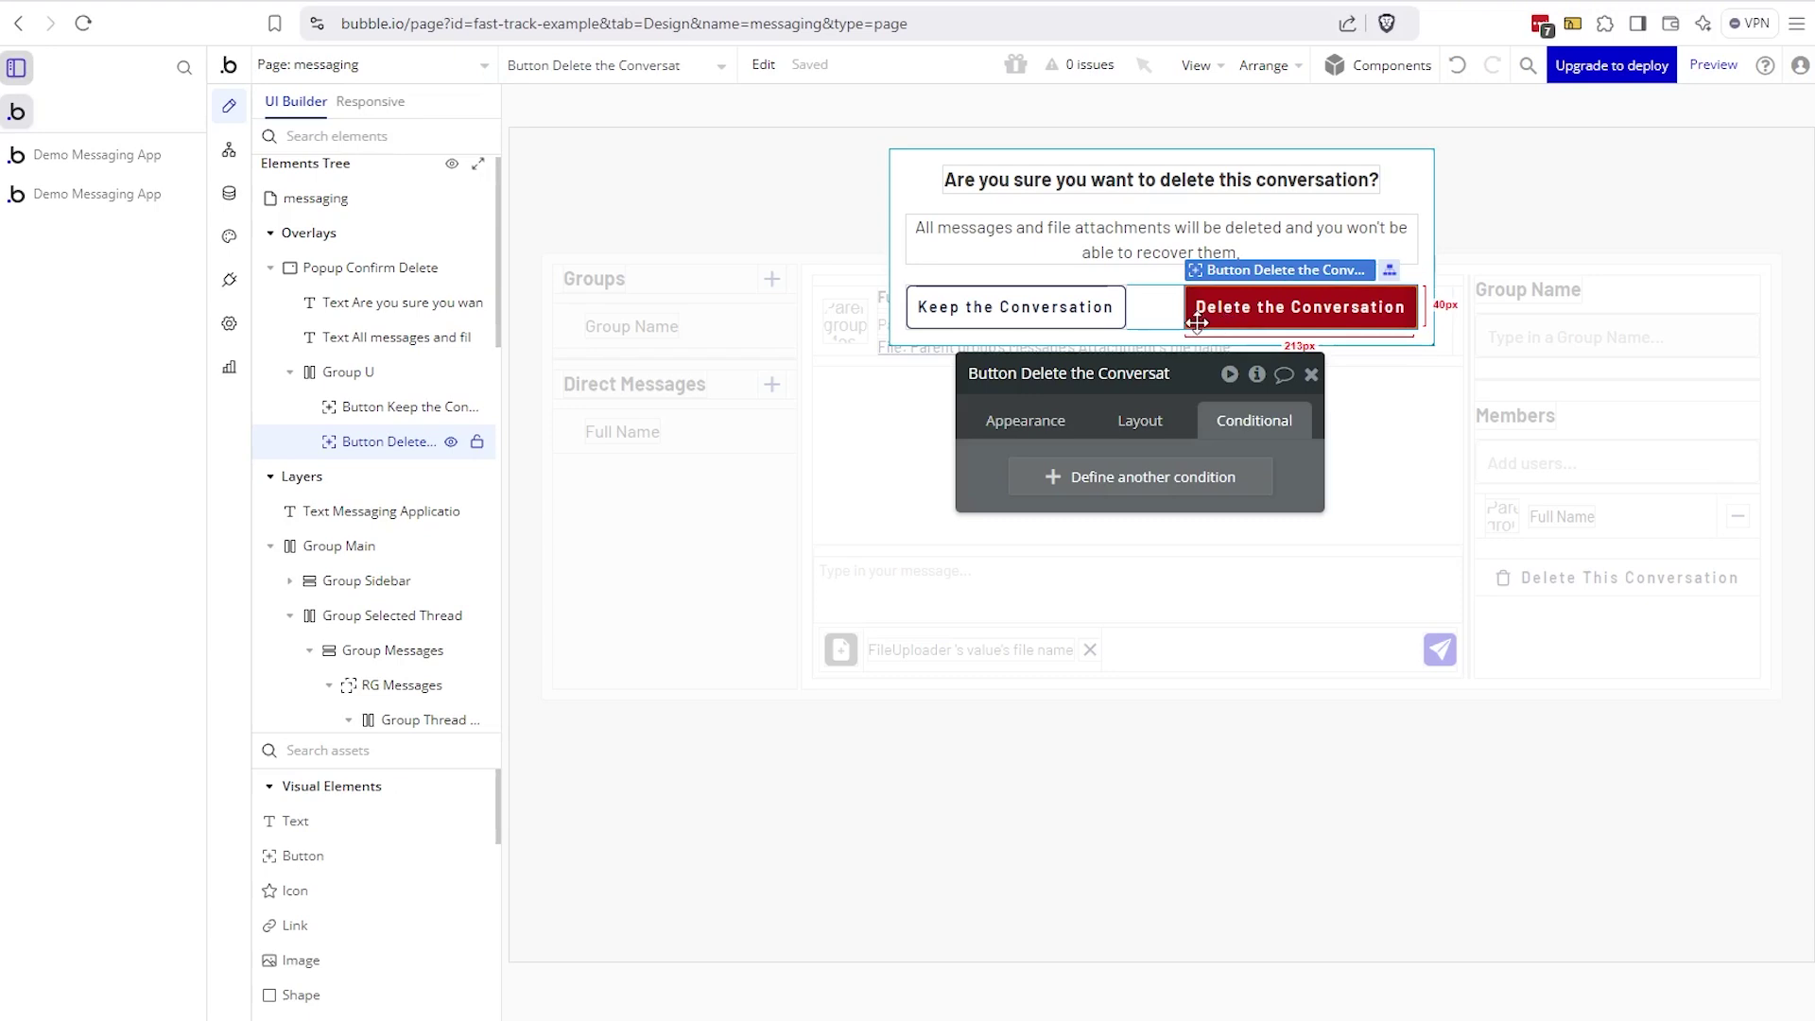
click(1309, 377)
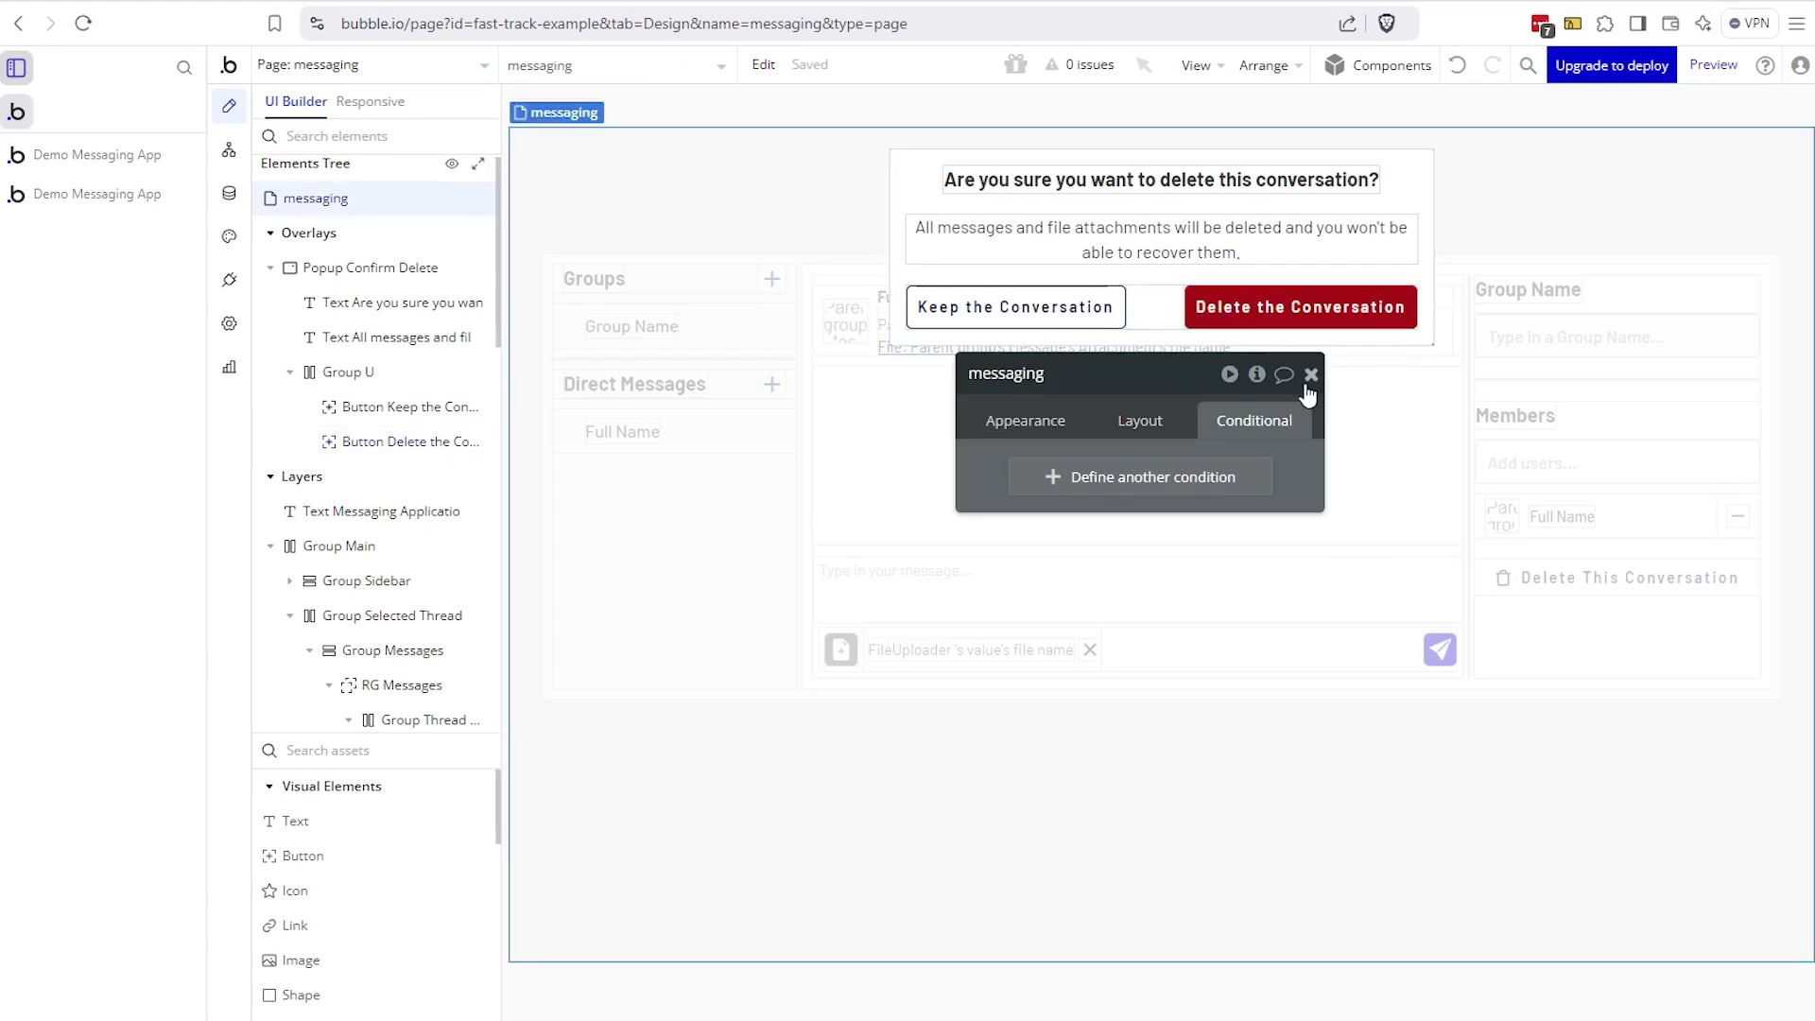
click(1128, 665)
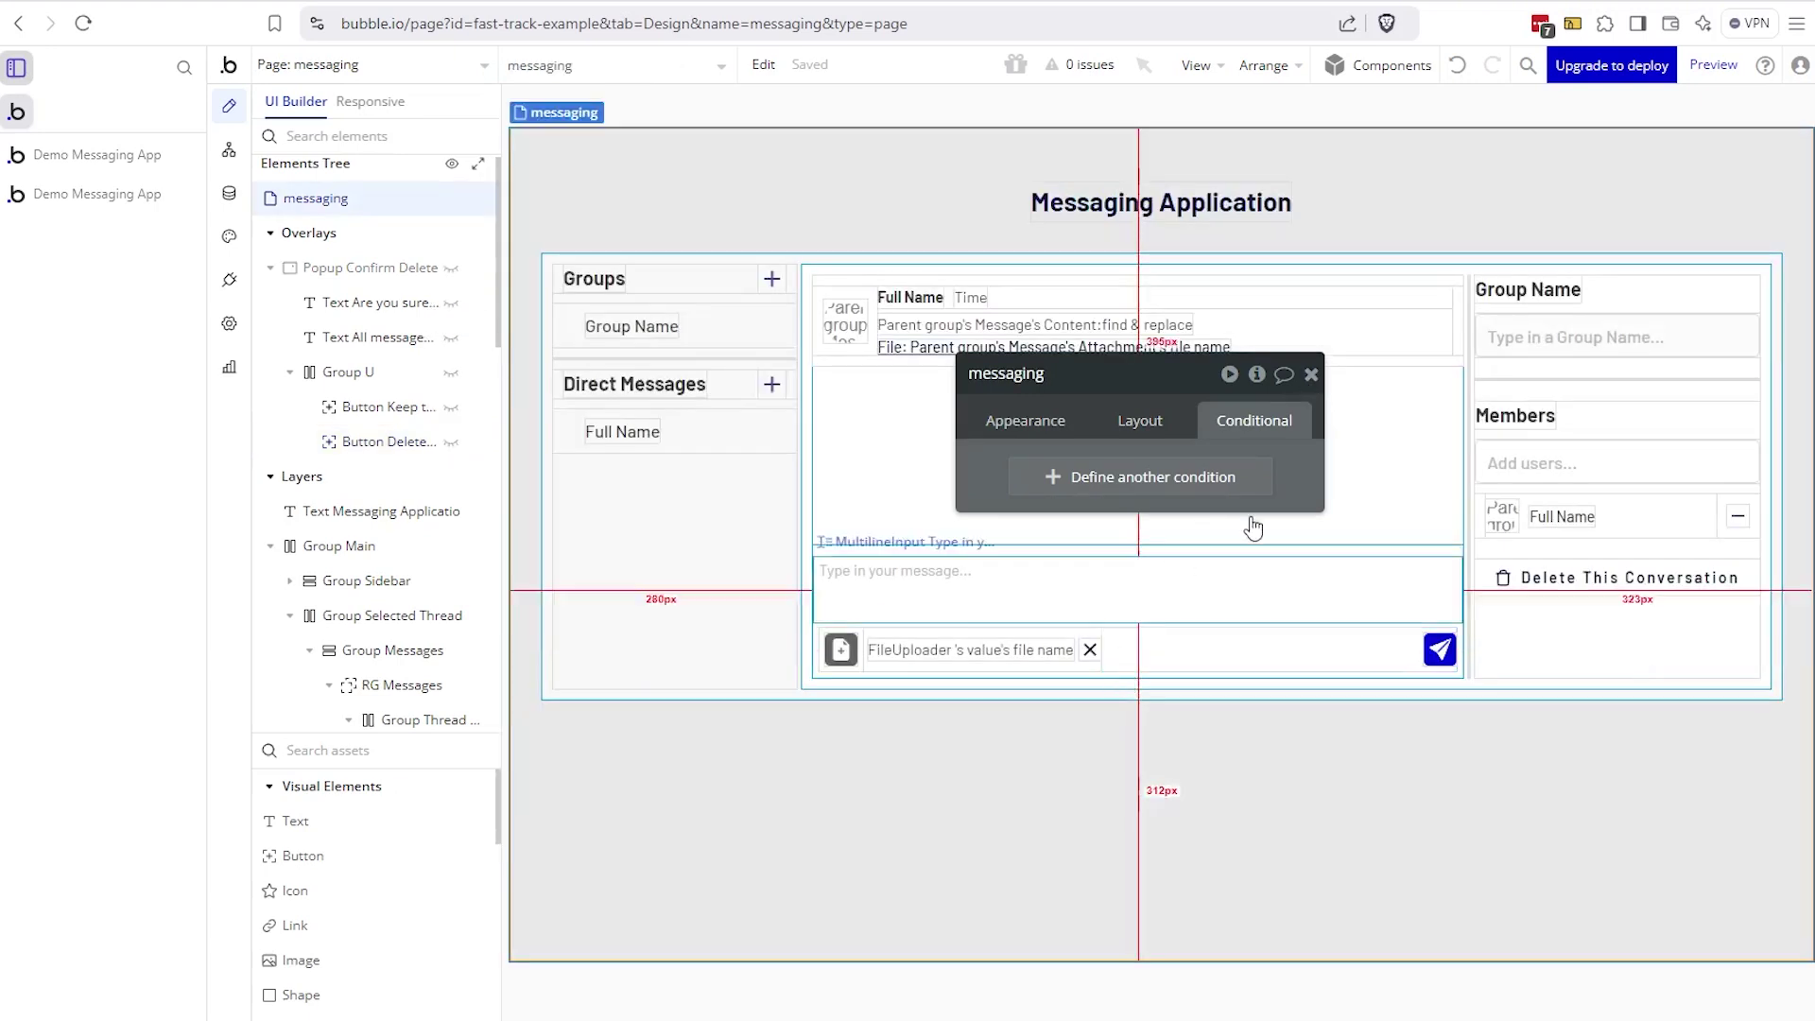
click(1312, 374)
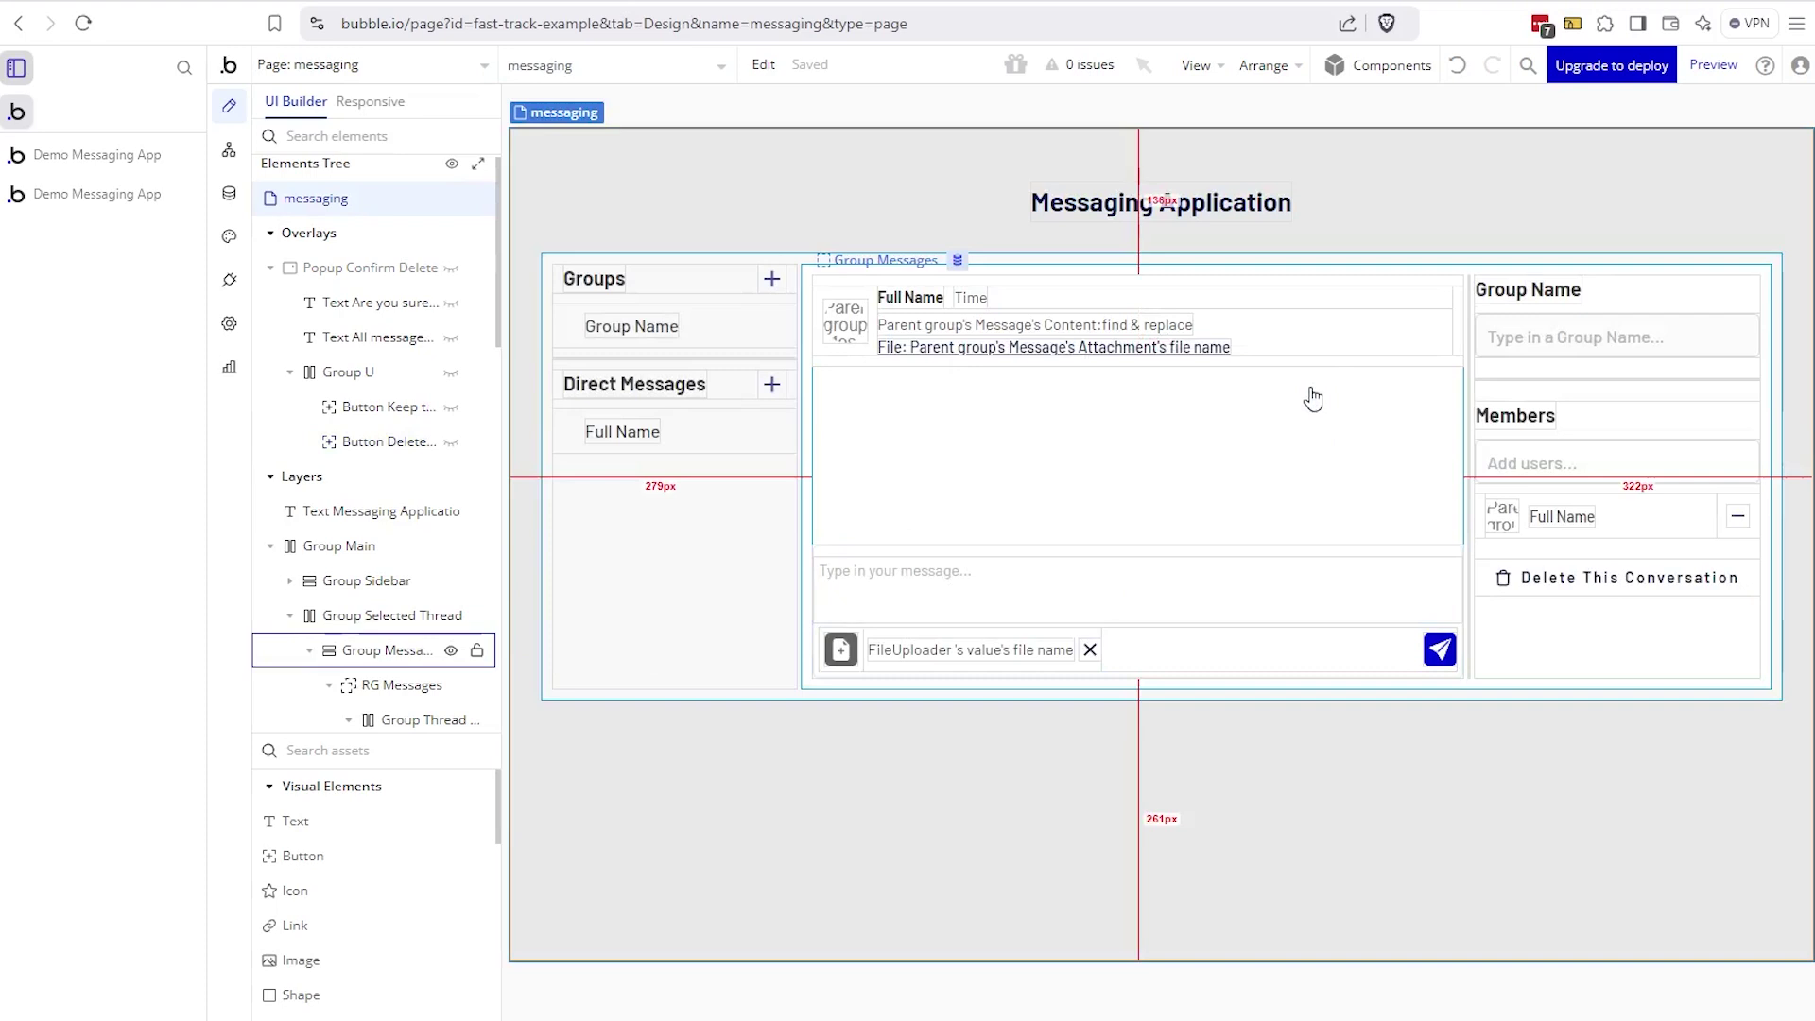
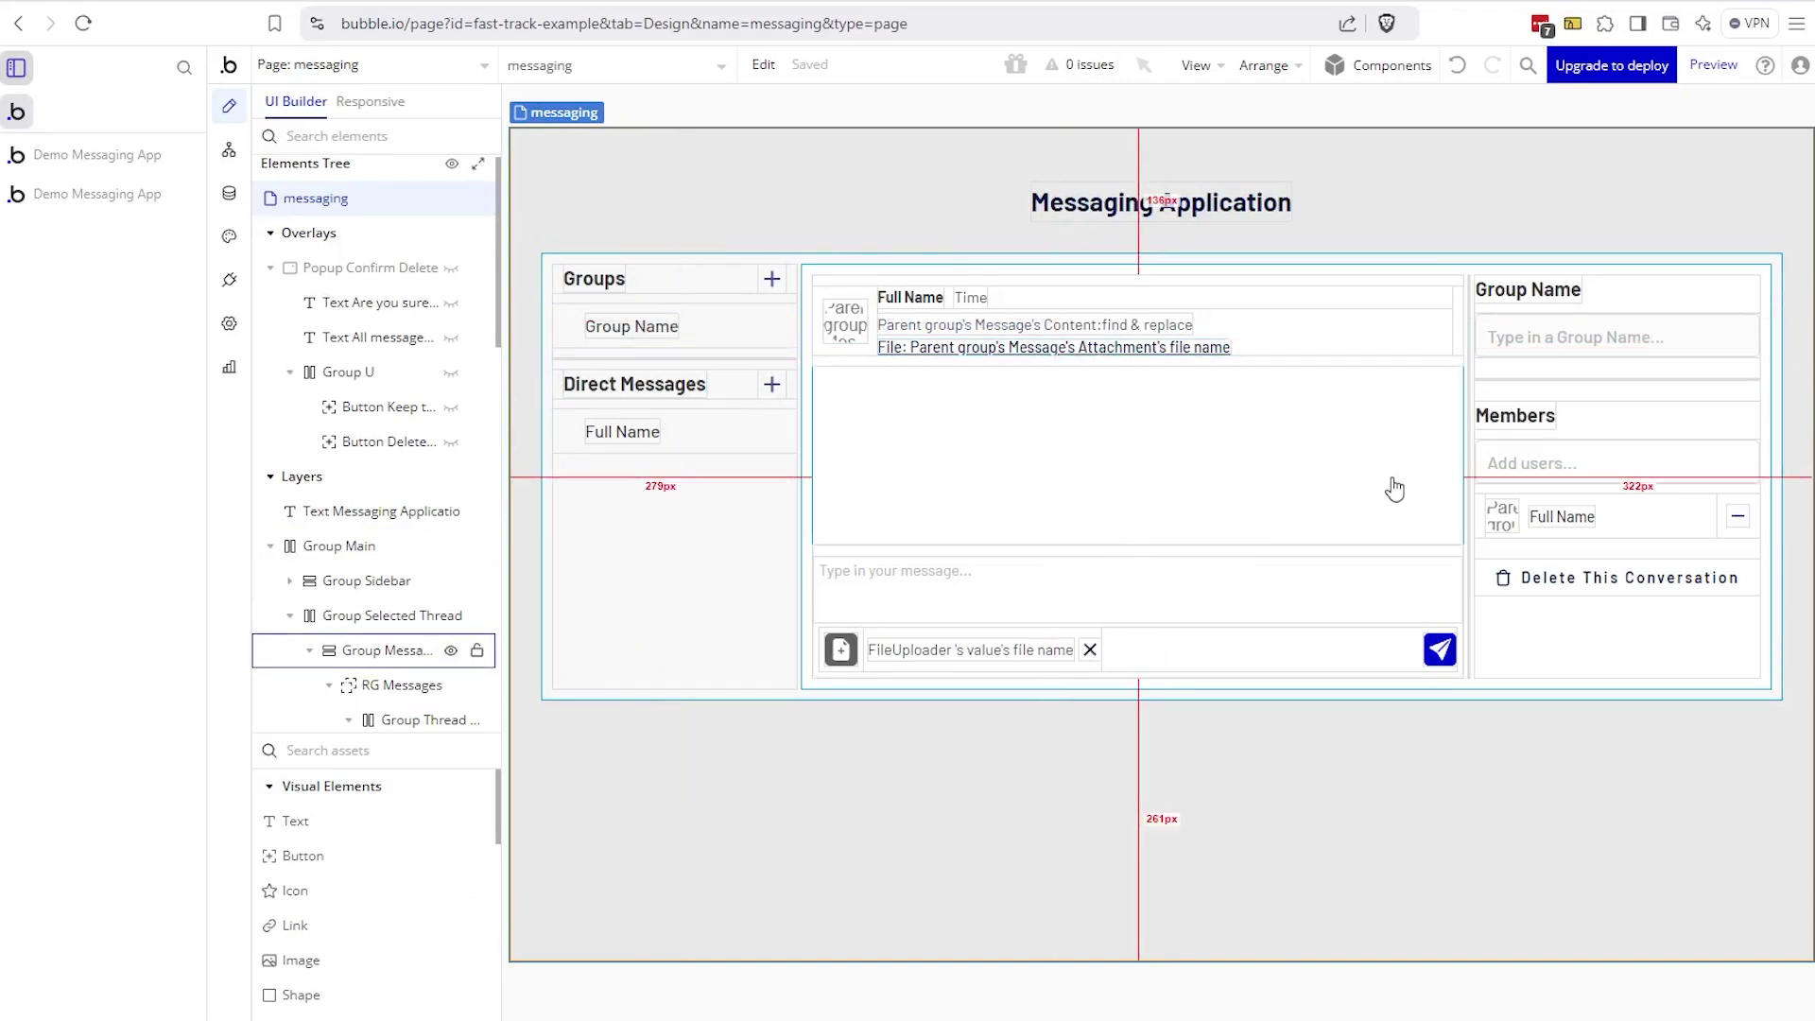
- Open the workflow of the add icon beside Groups and show its Create a new Thread action
double_click(769, 279)
click(1166, 471)
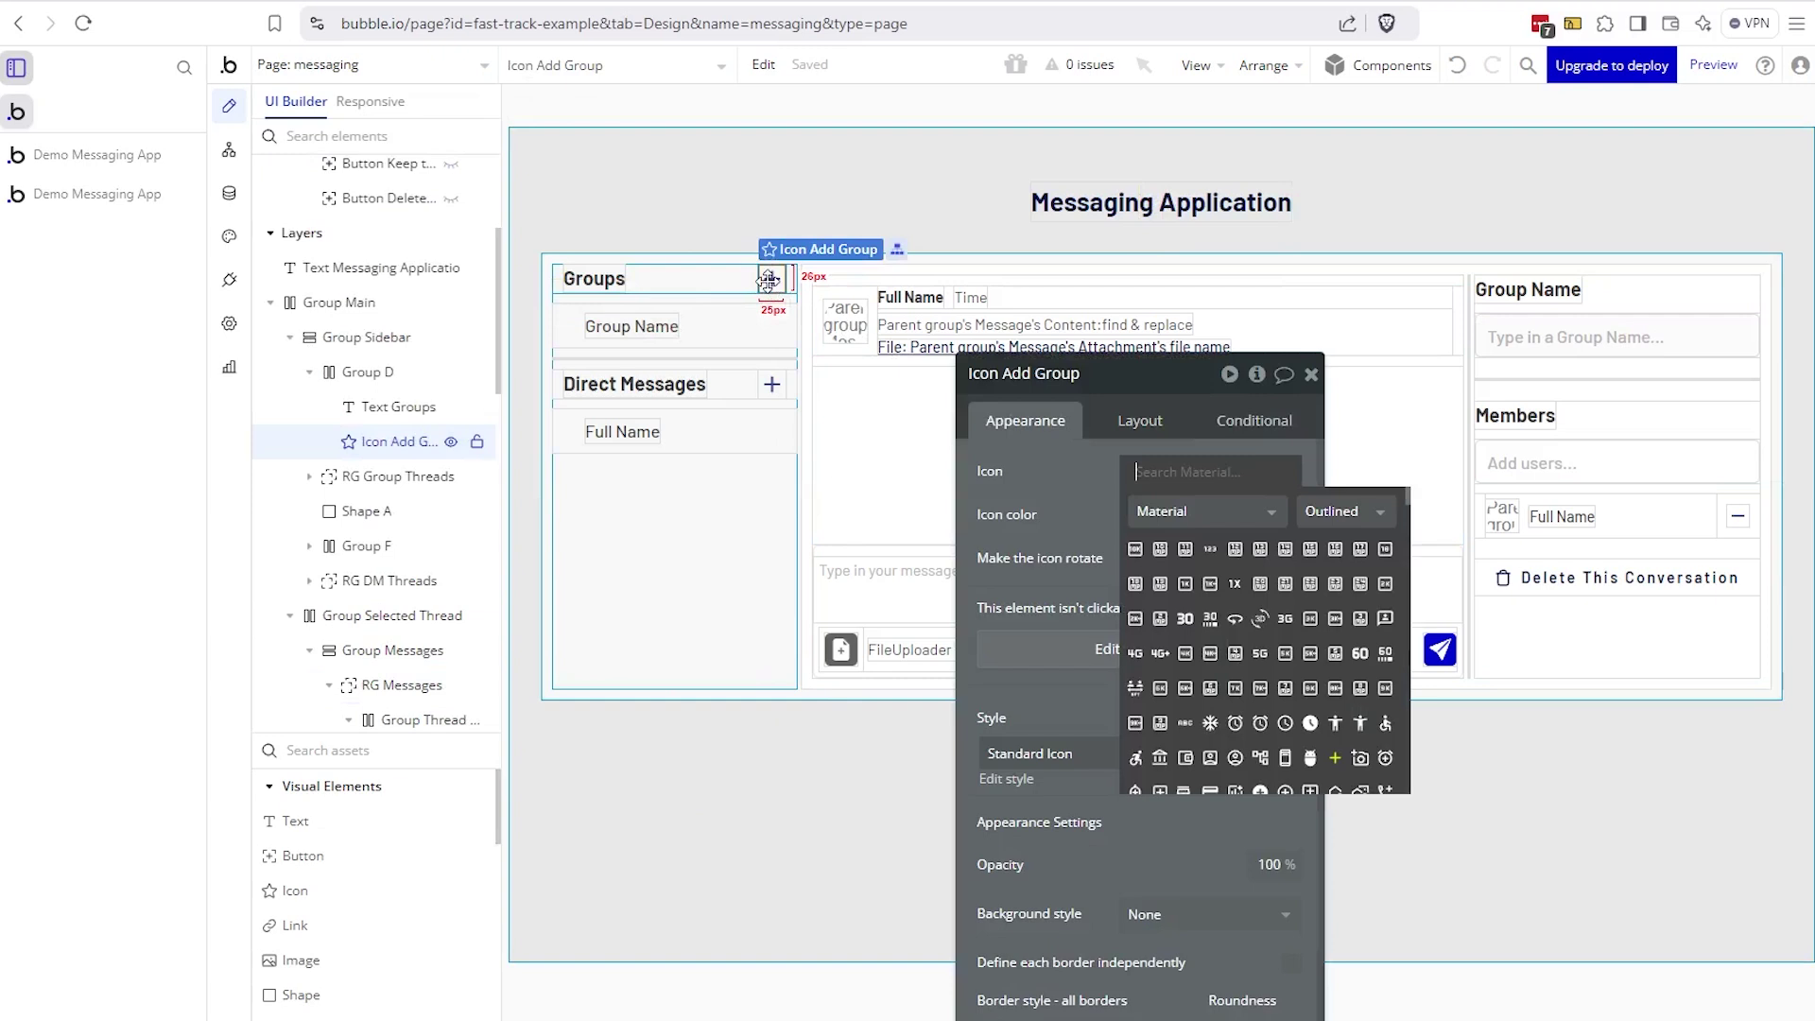
click(1032, 495)
drag(1032, 495, 1071, 456)
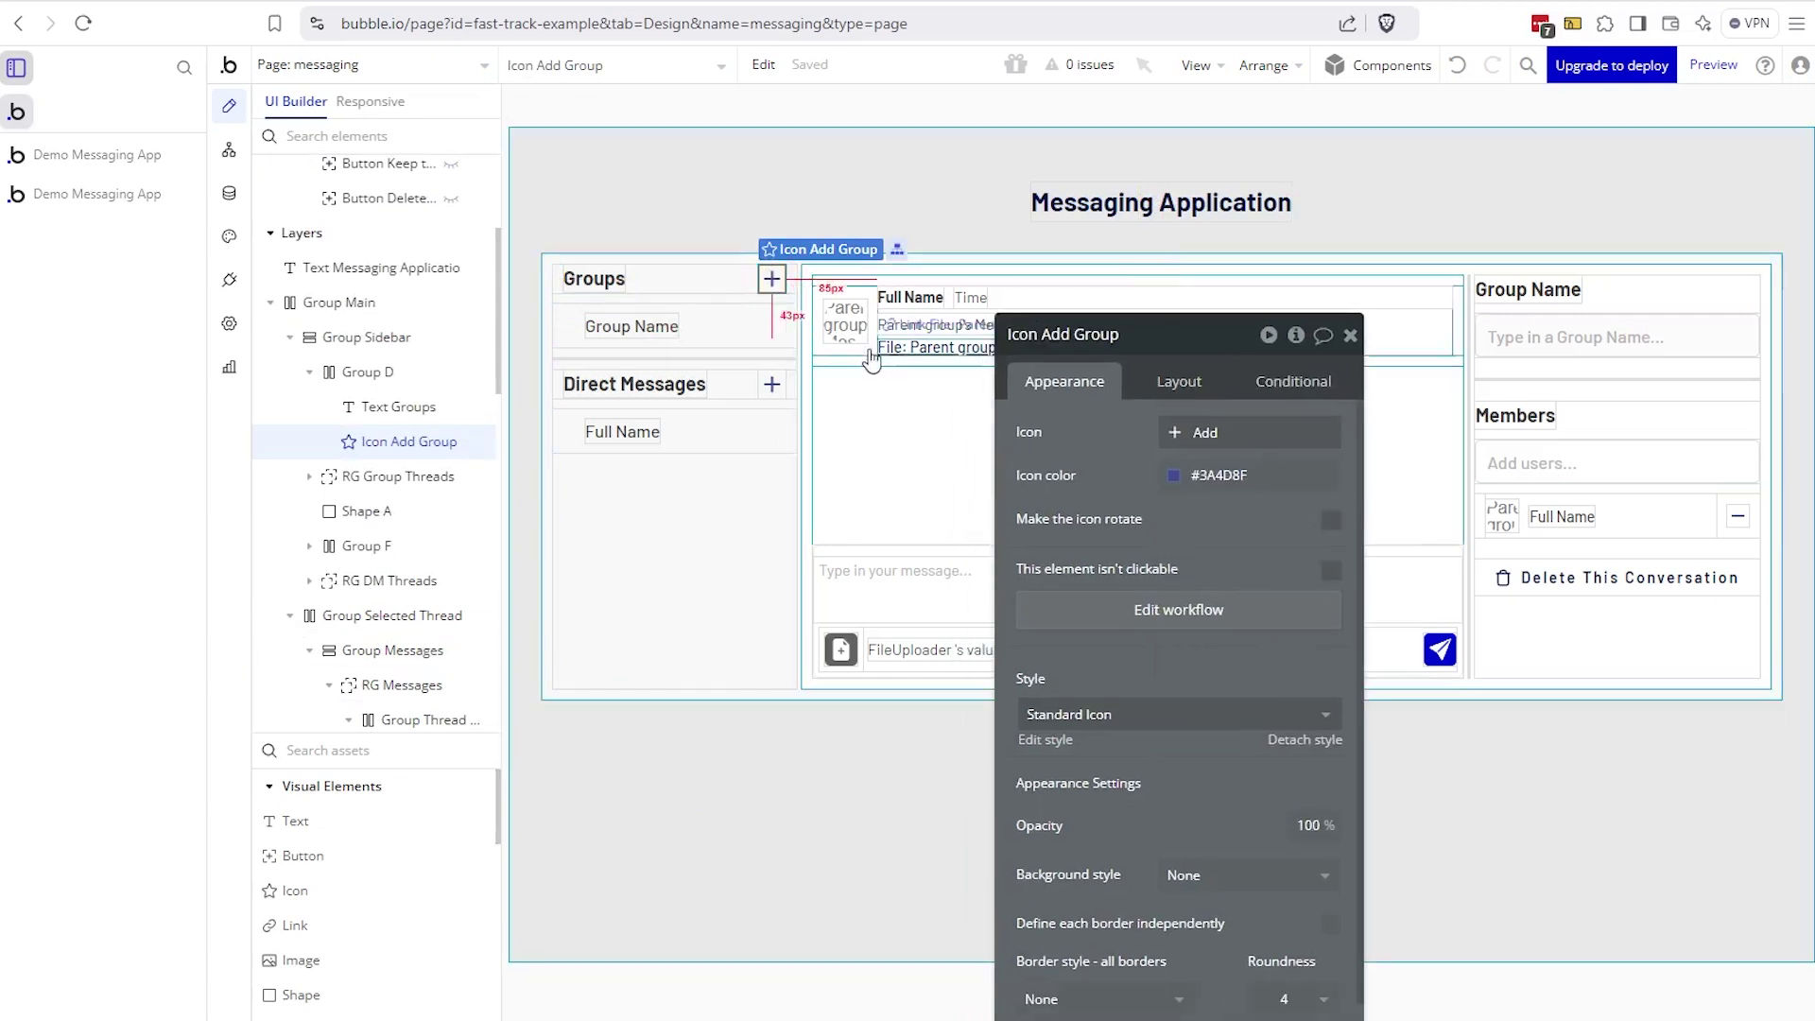
click(1139, 616)
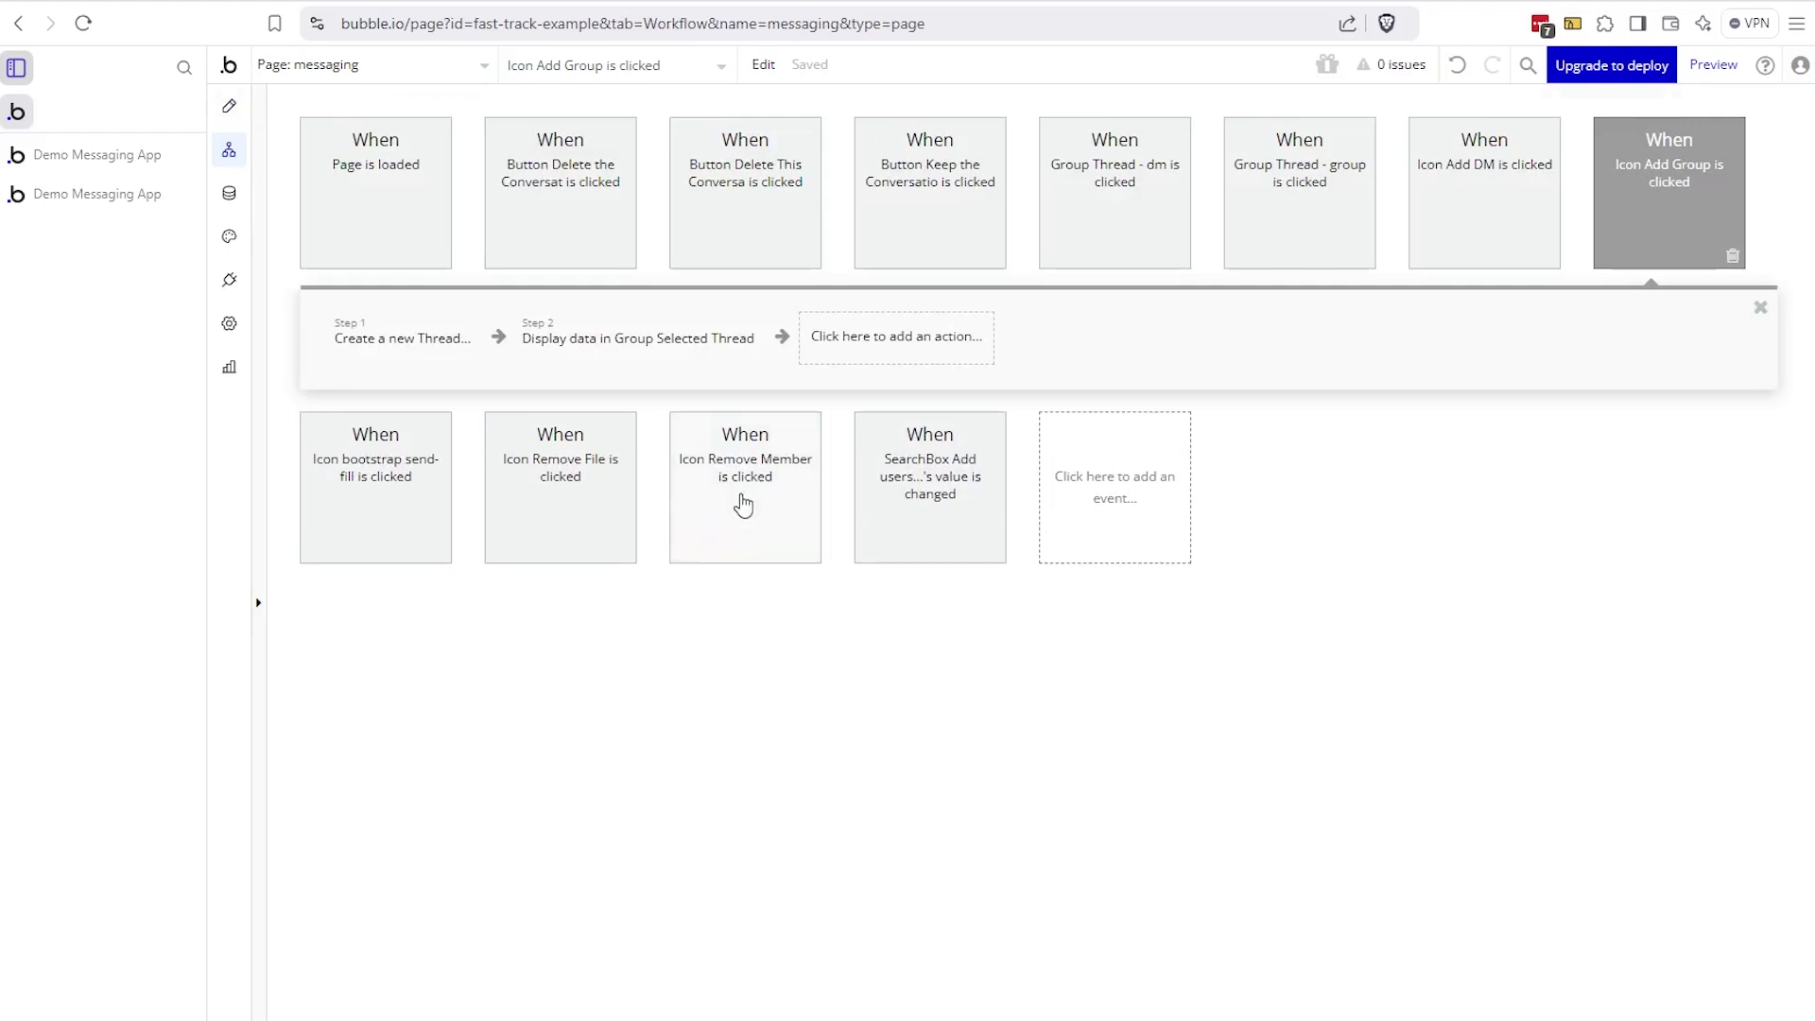
click(388, 363)
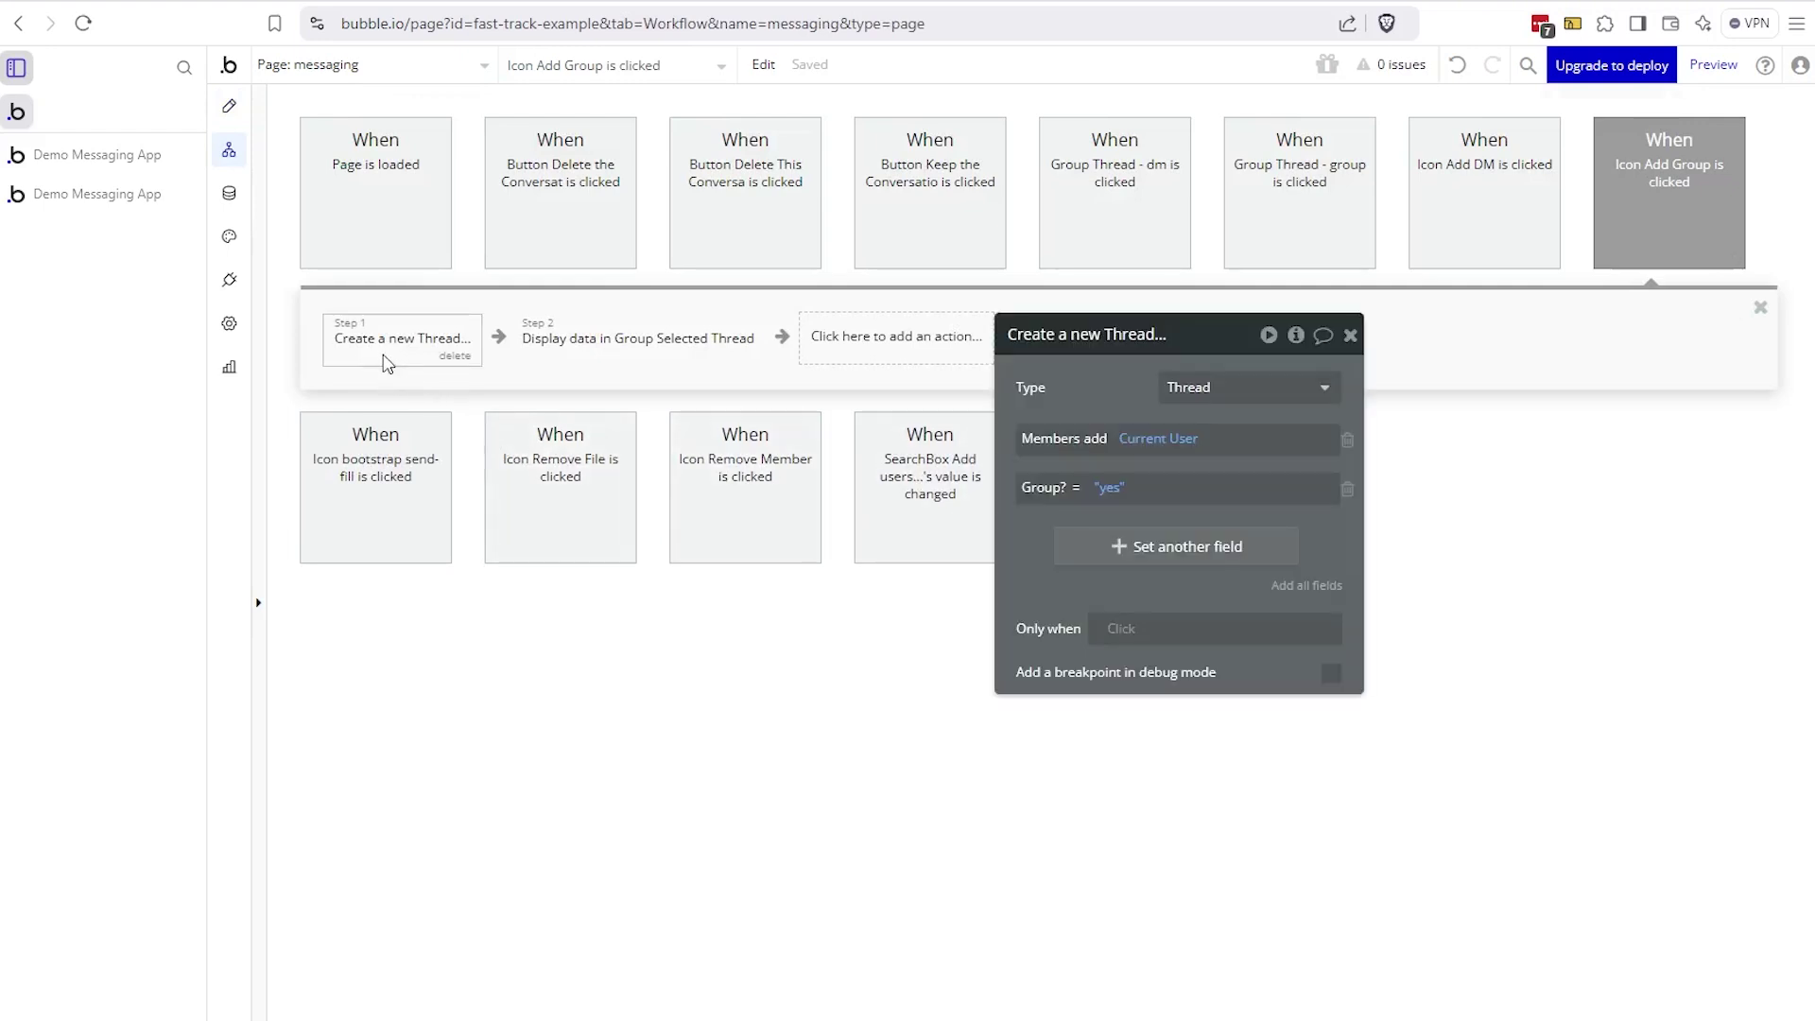
- Review the Data (Things) actions available for the workflow and the data type choices of the Create a new Thread action
click(850, 357)
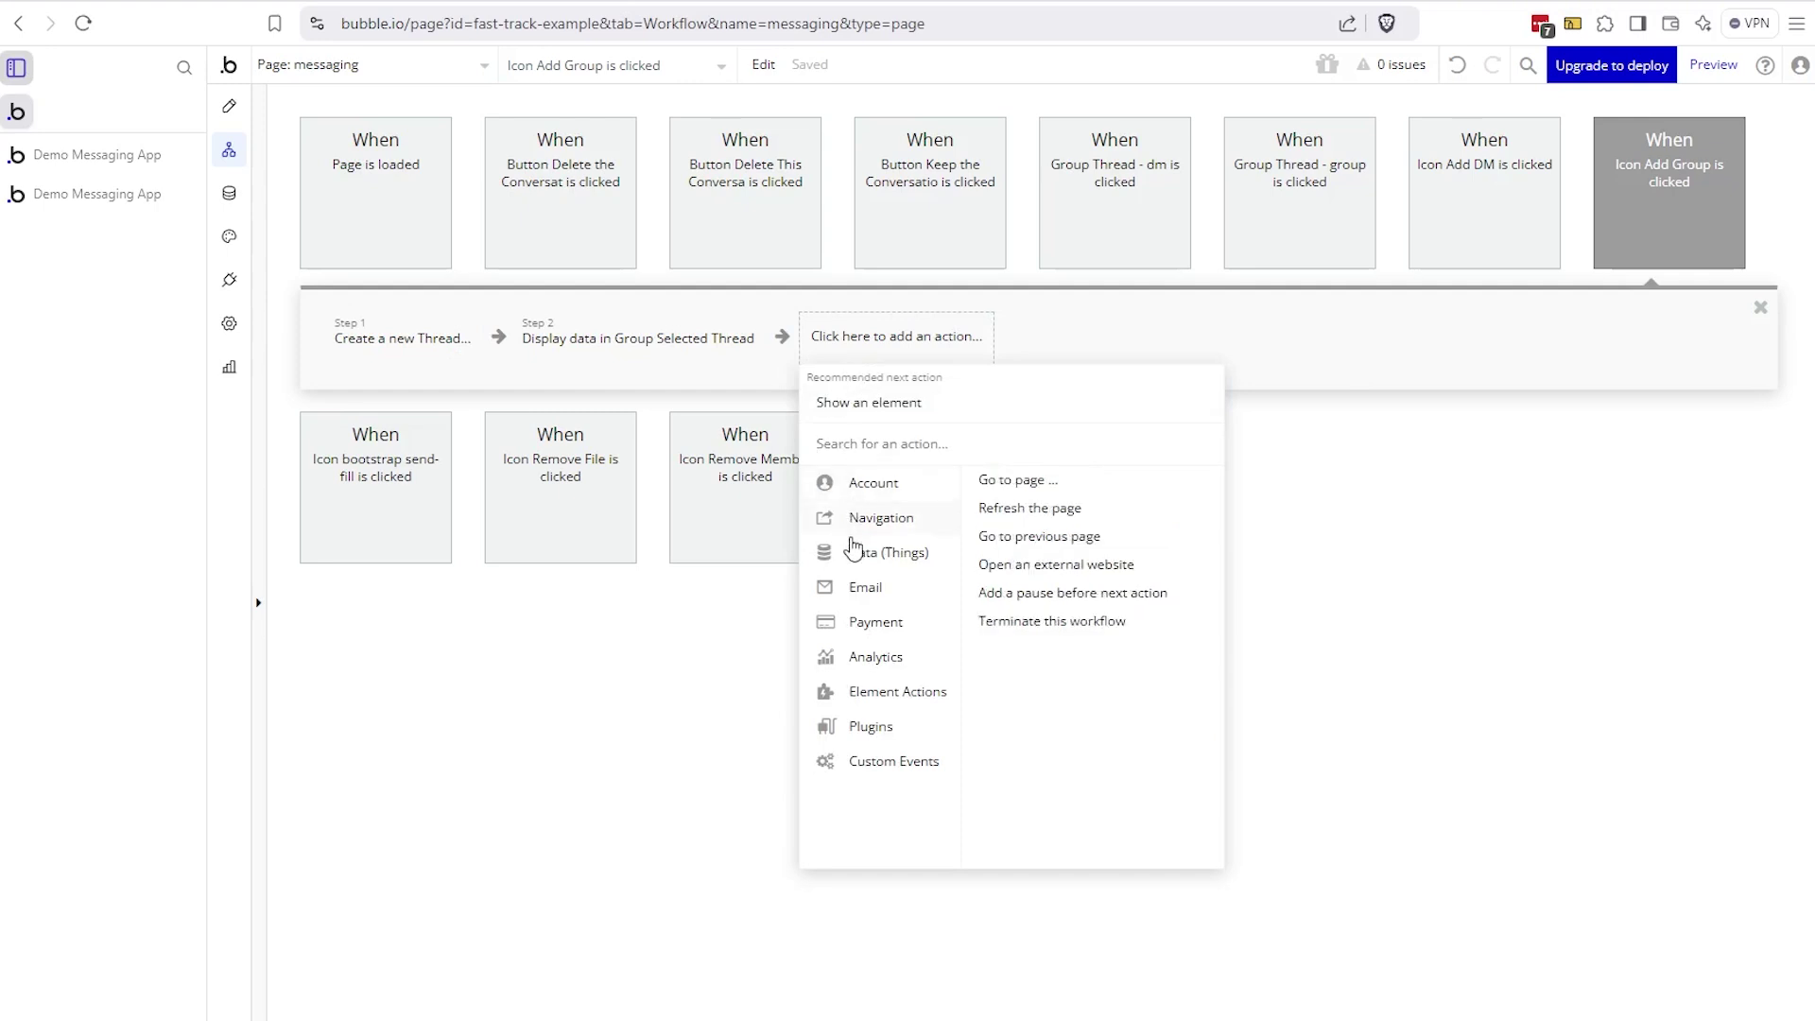
mouse_move(860, 563)
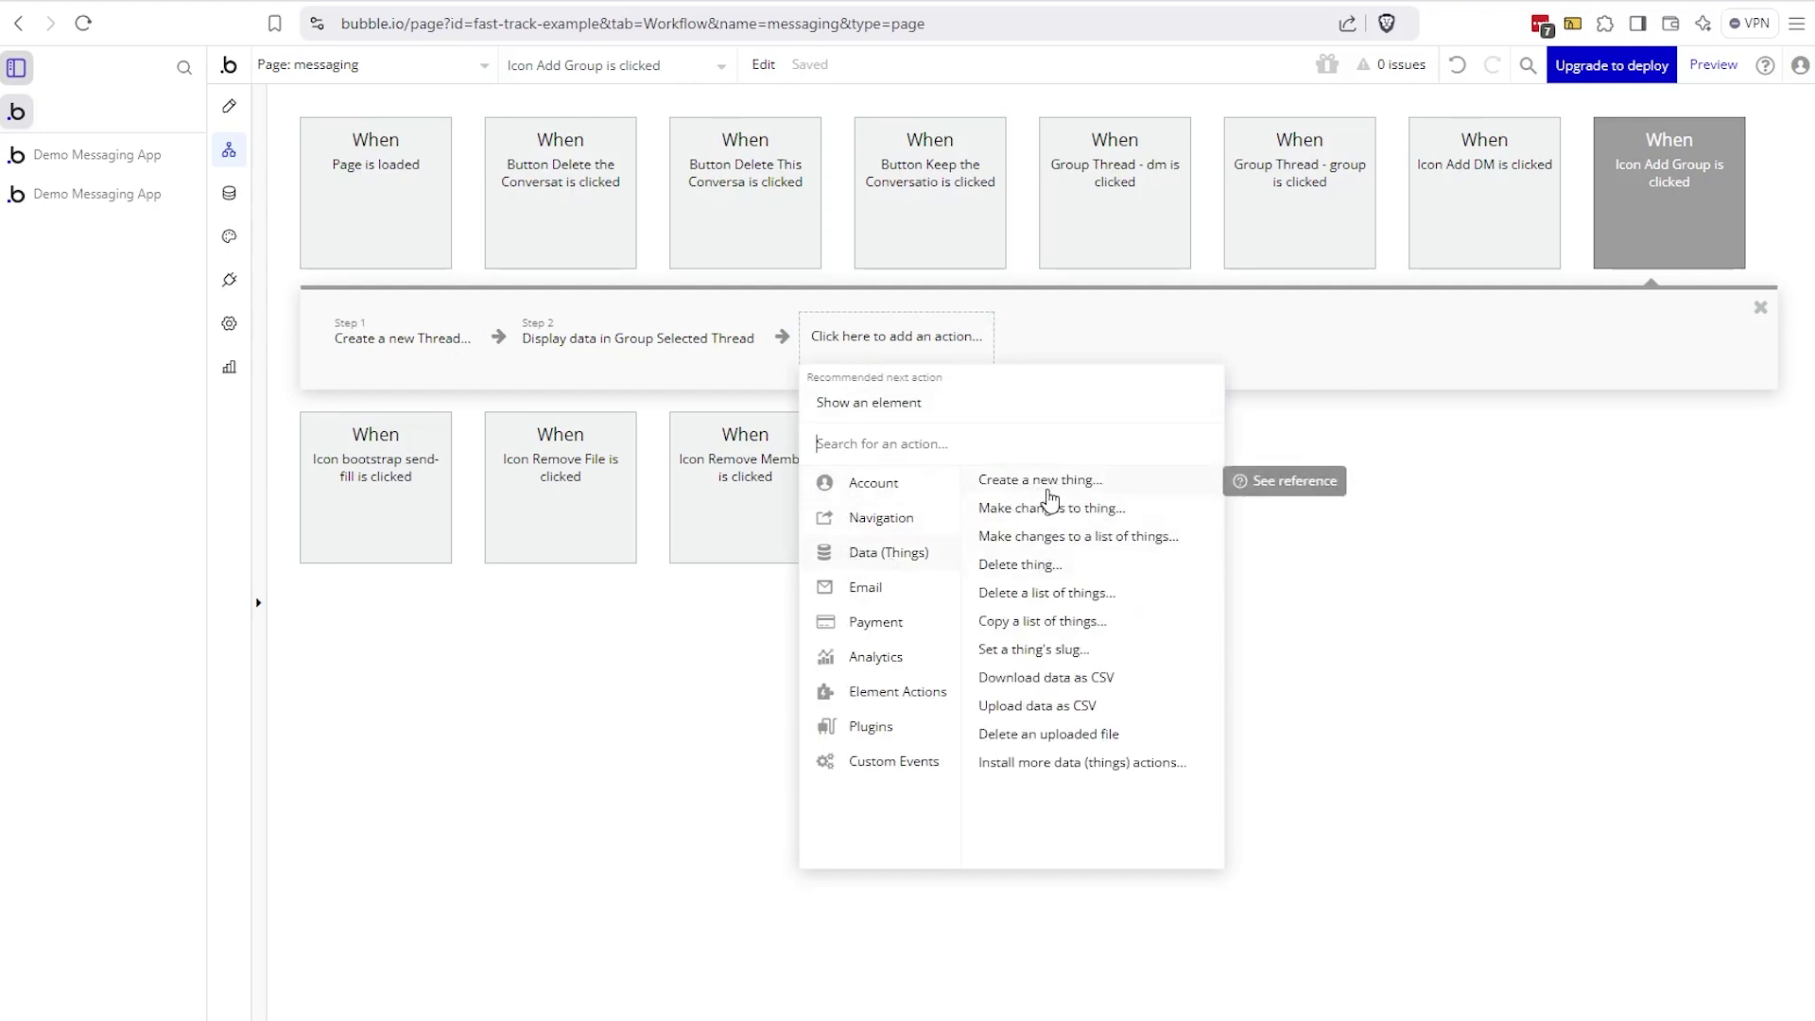
click(405, 343)
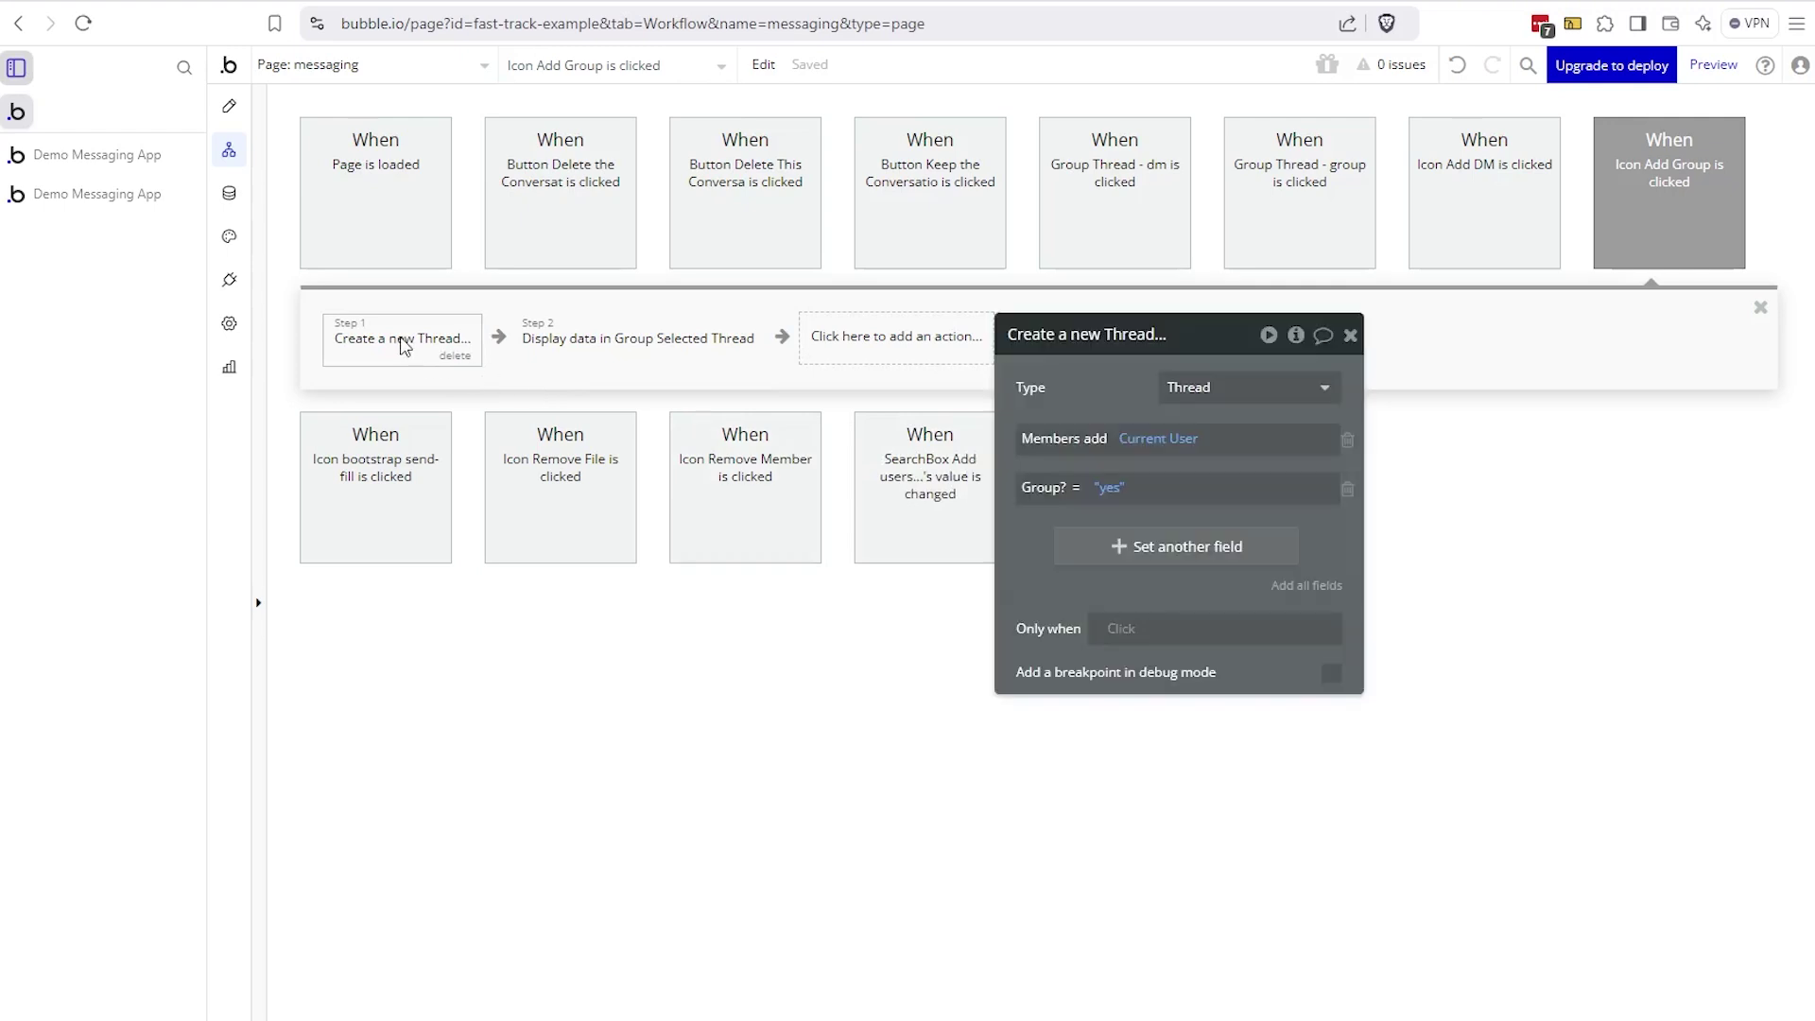
click(1214, 391)
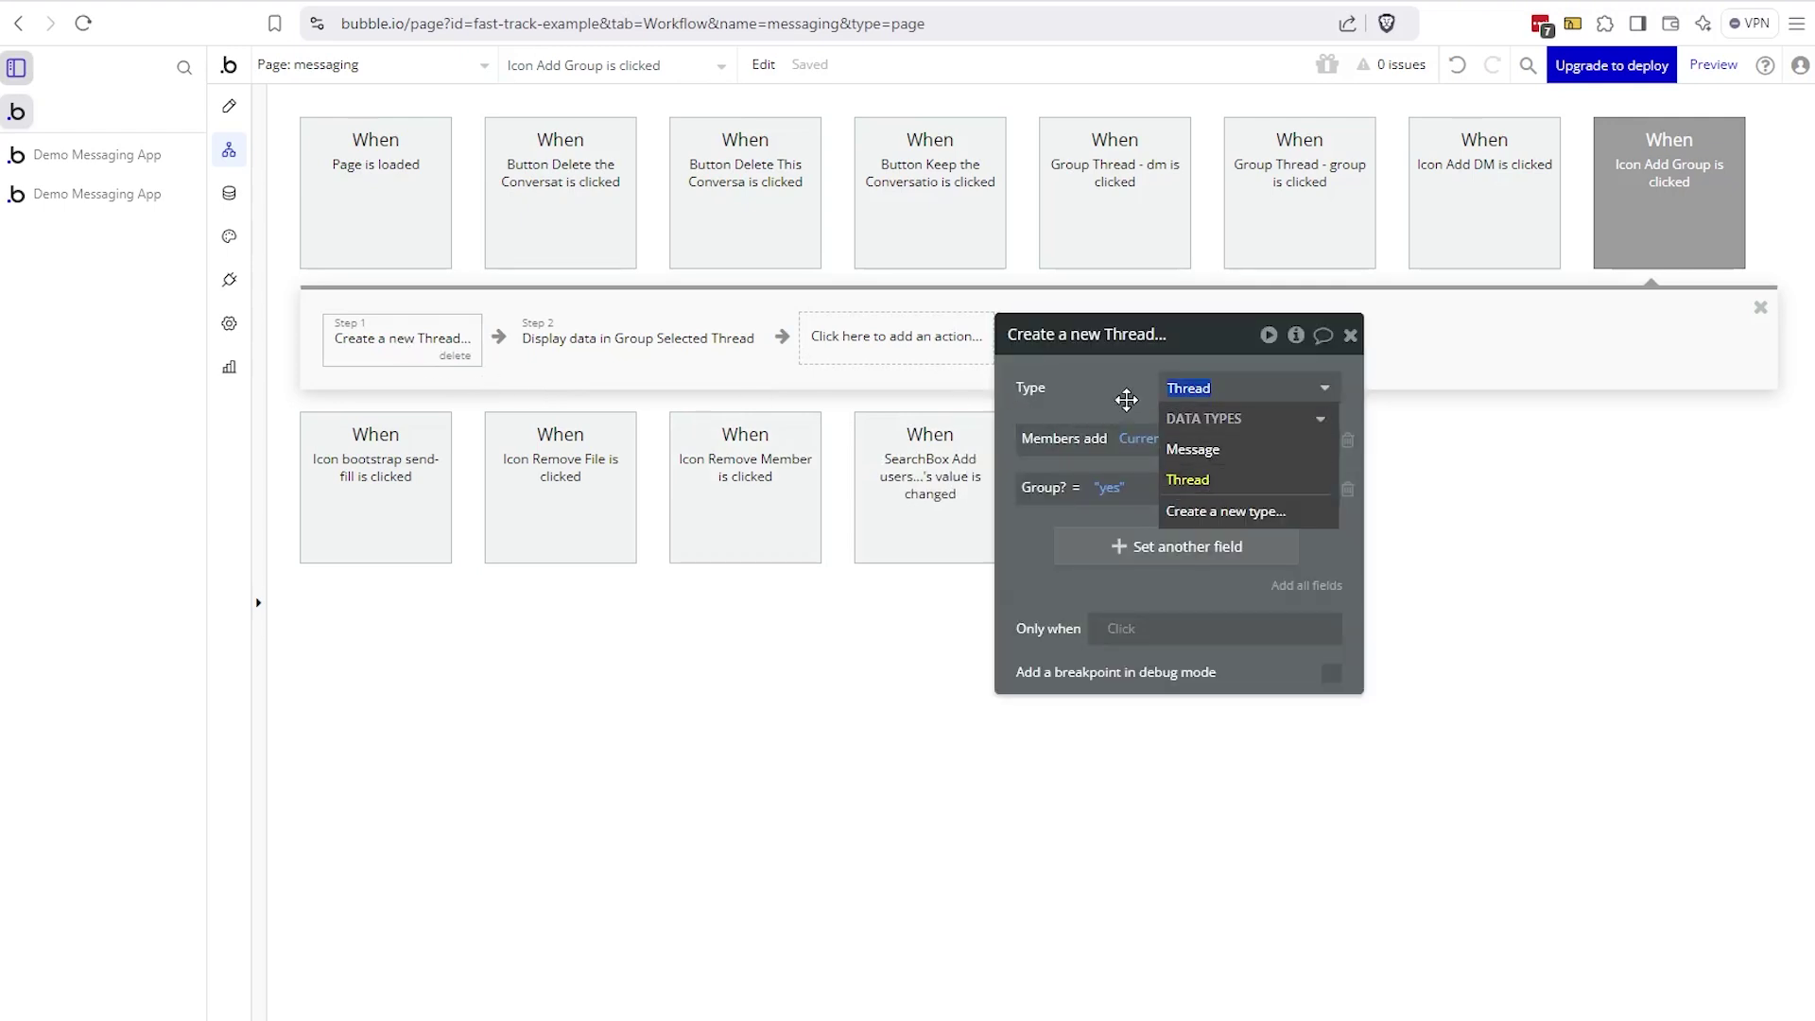
click(1102, 387)
drag(1102, 388, 1016, 354)
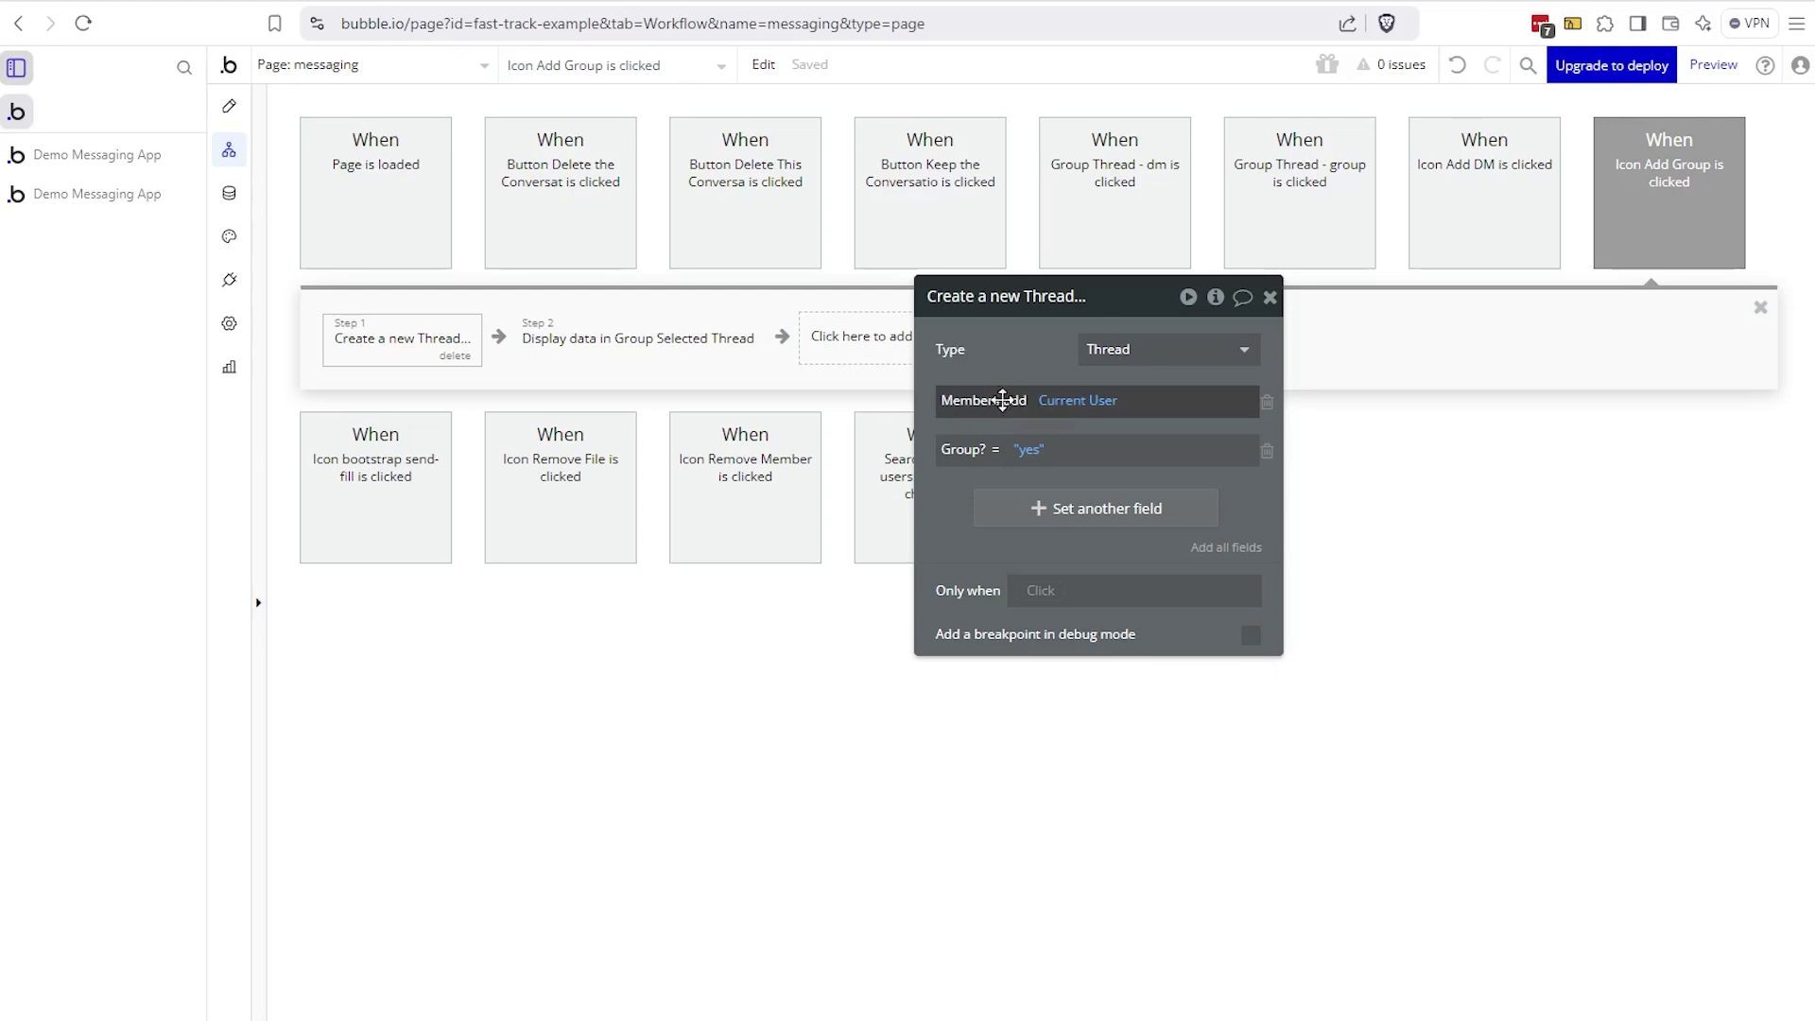
- Review the data source choices for the Members add field of the Create a new Thread action
click(1013, 401)
click(1023, 427)
click(1050, 402)
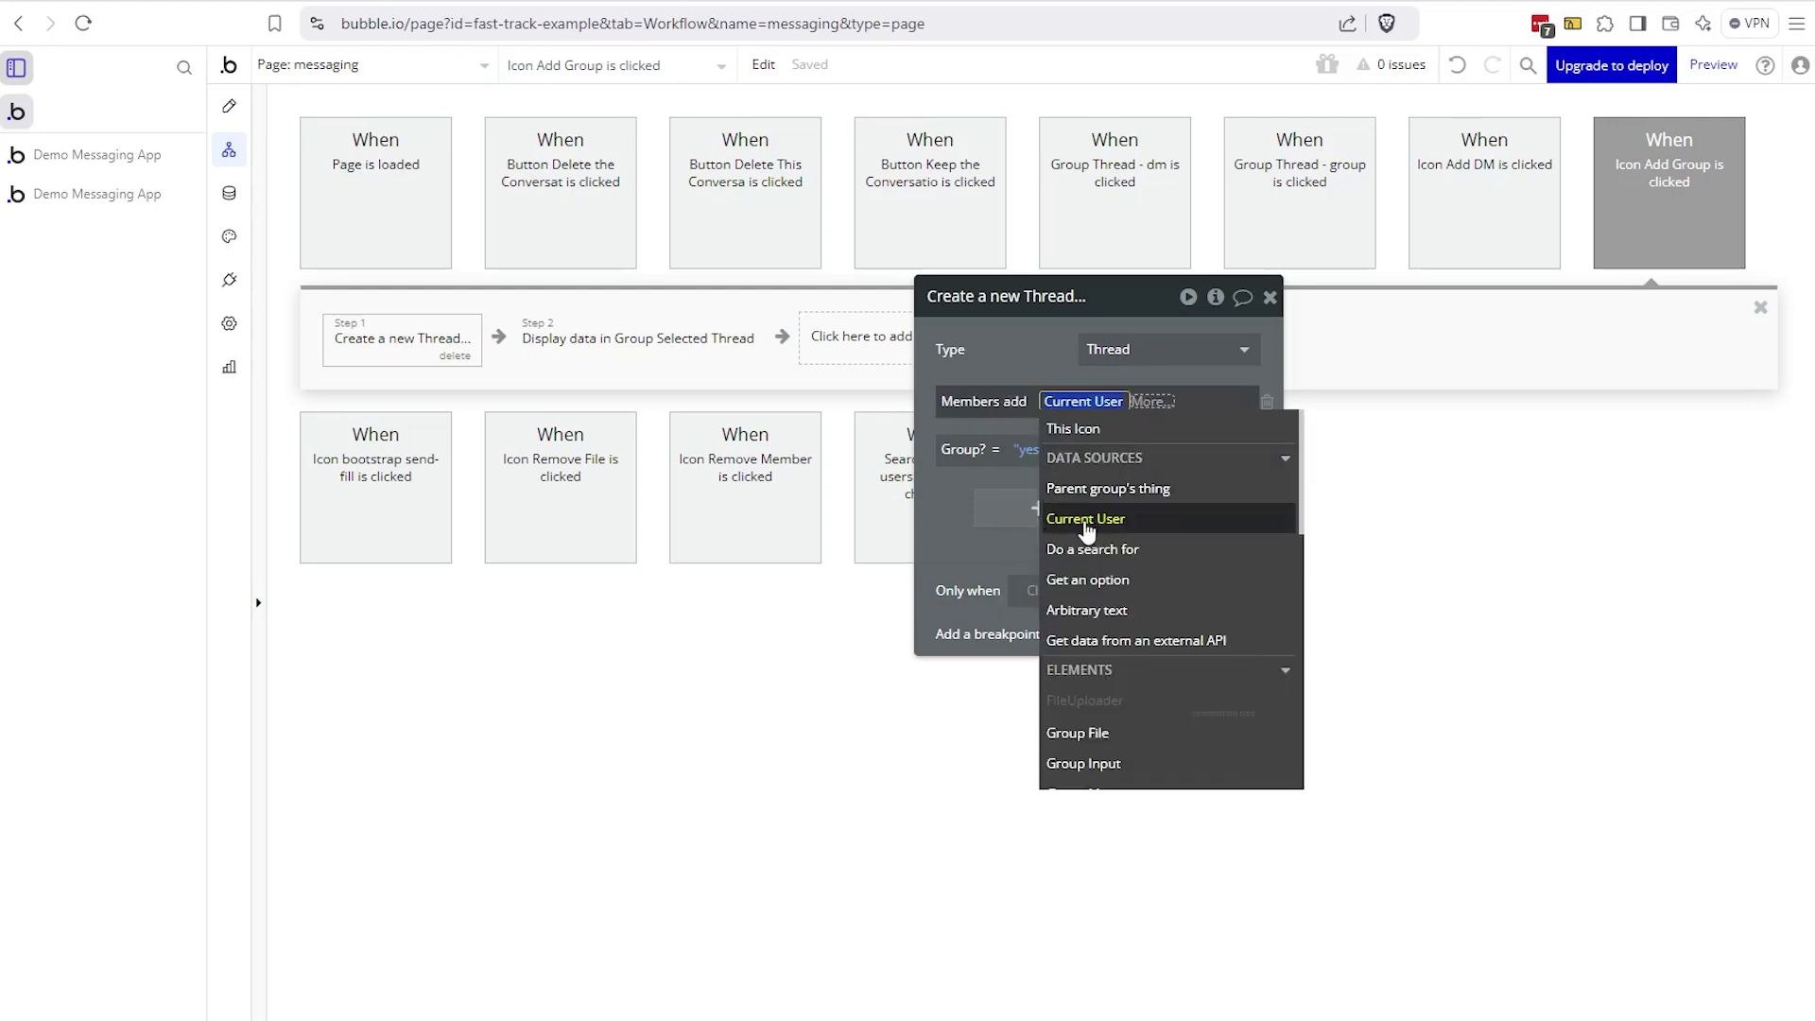
click(1054, 378)
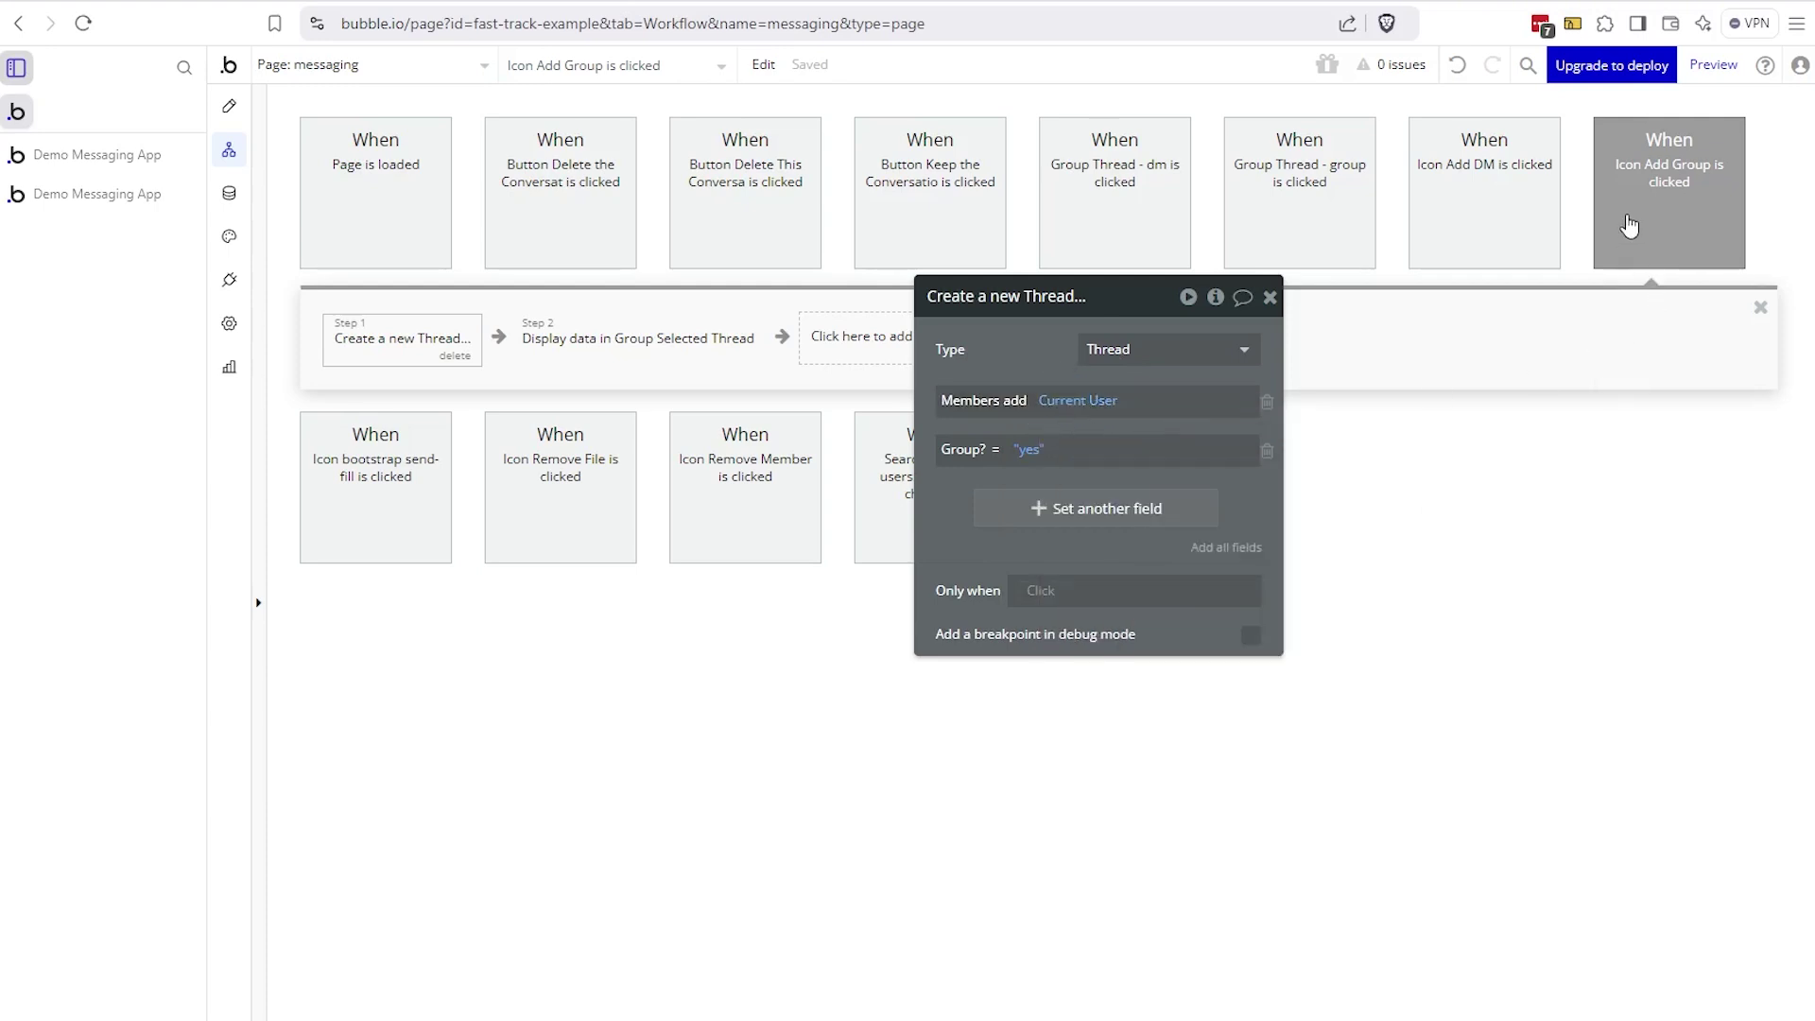
- Check which page element triggers the Icon Add Group workflow by locating it in the page design, and return to the workflow
mouse_move(1628, 225)
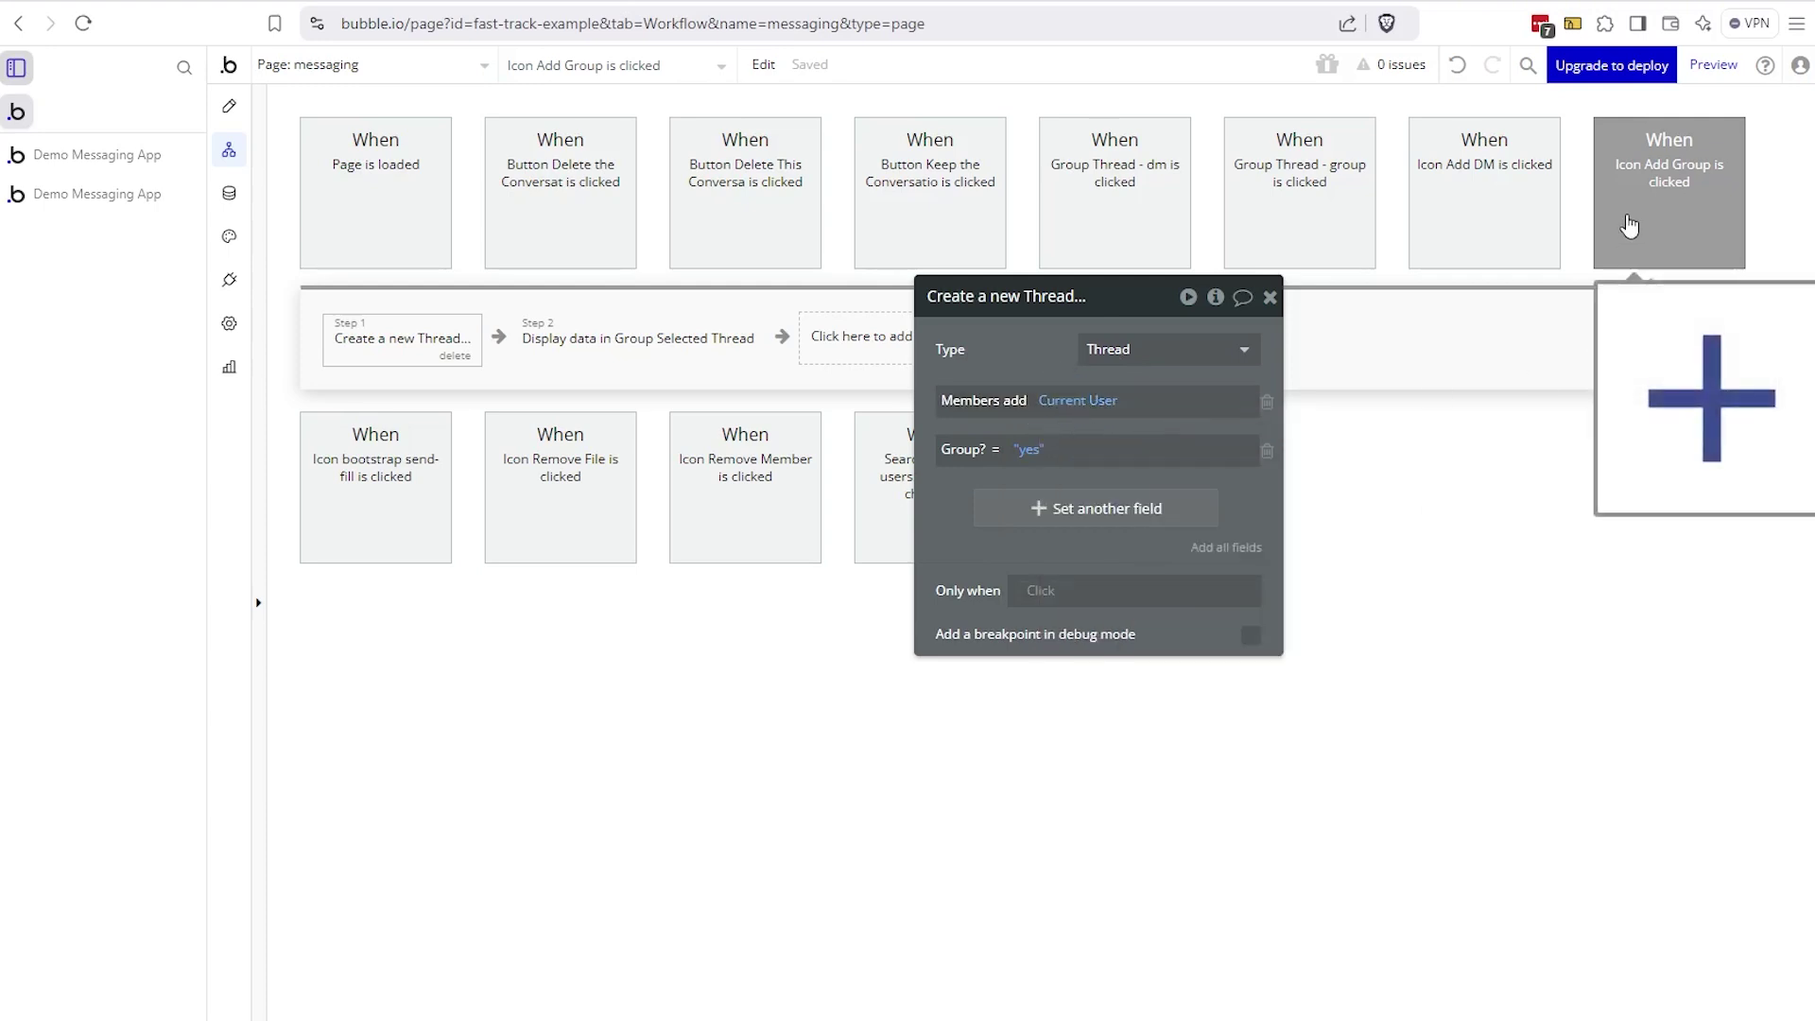
click(229, 106)
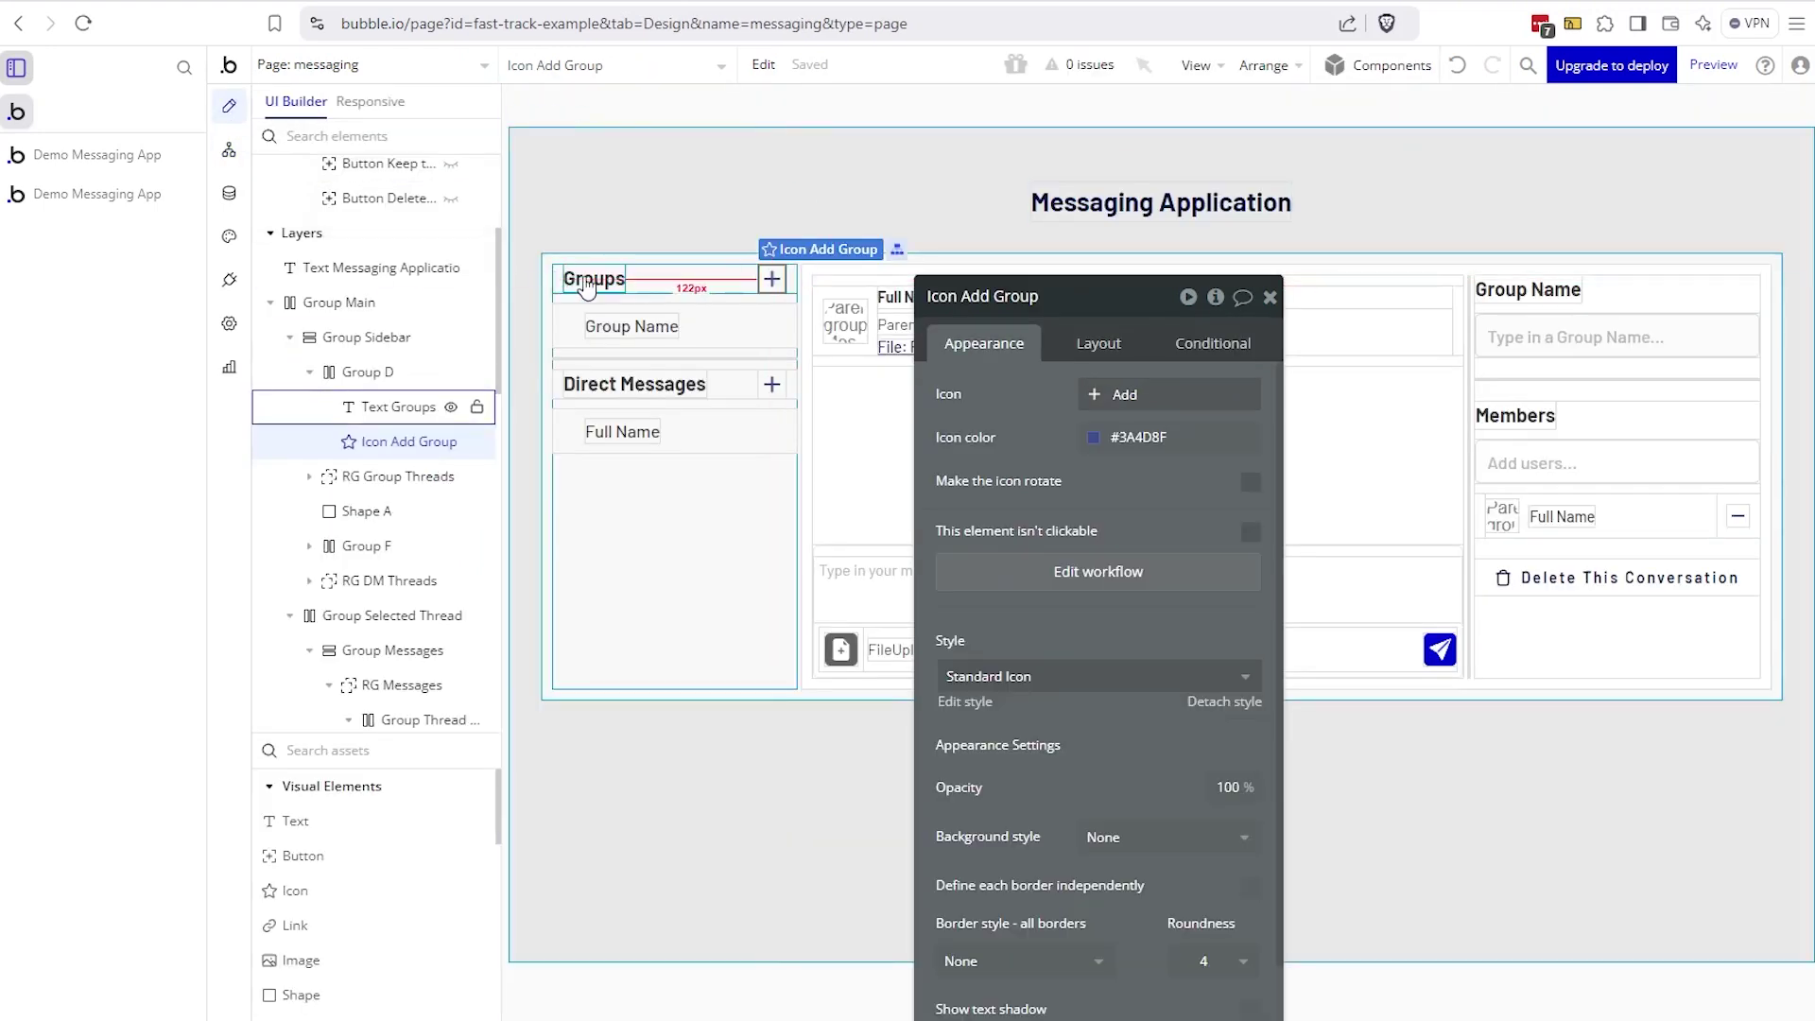
click(229, 149)
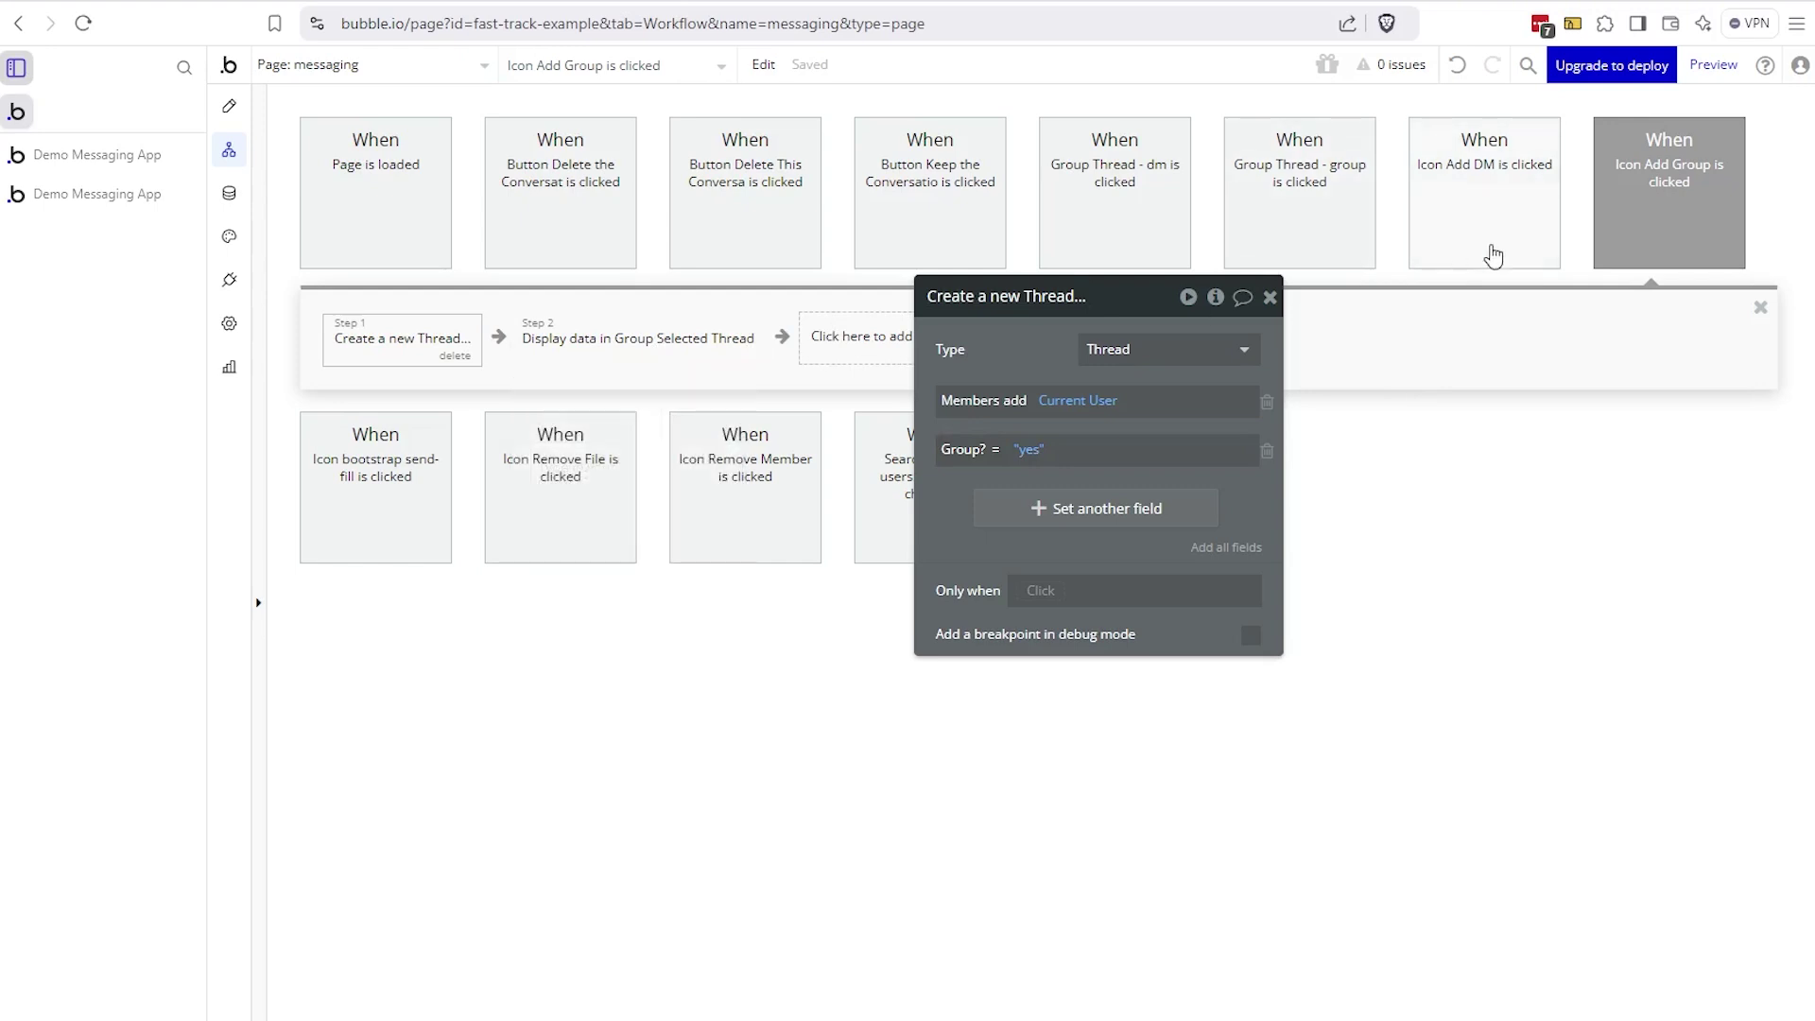
- Examine the Icon Add DM workflow and its Create a new Thread field settings, checking the Direct Messages area in the page design
click(1490, 210)
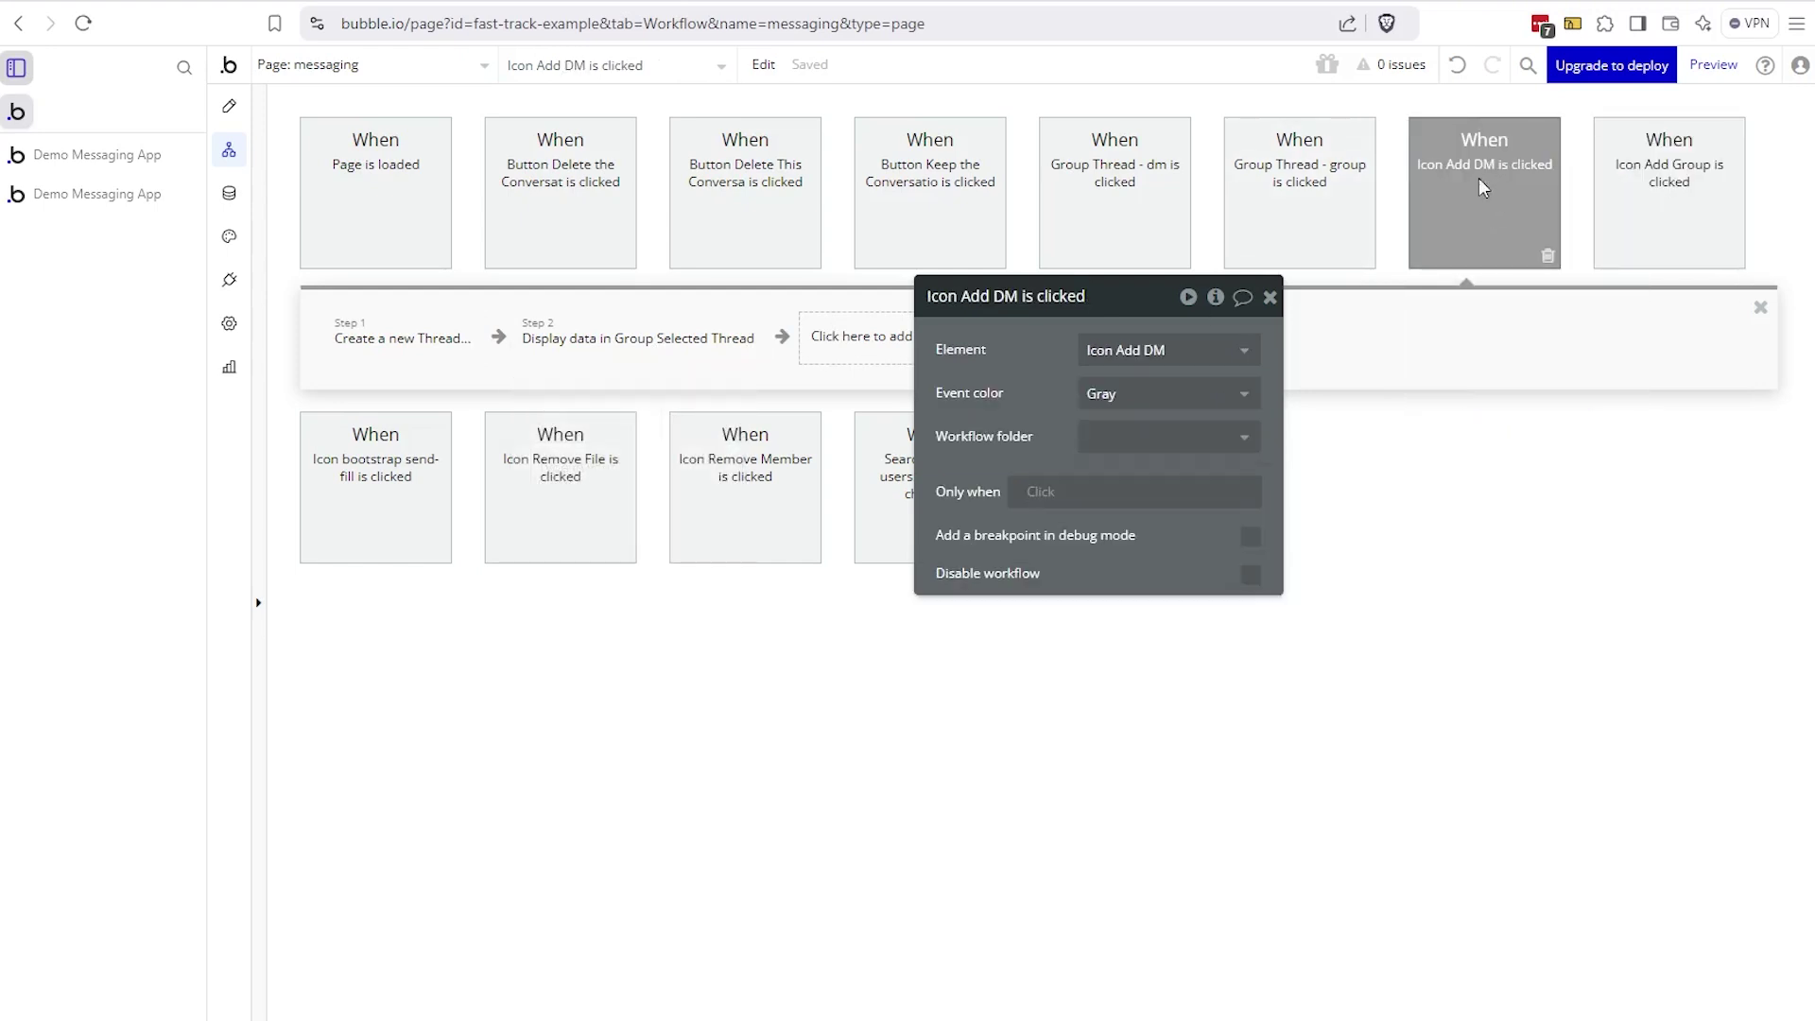
click(230, 106)
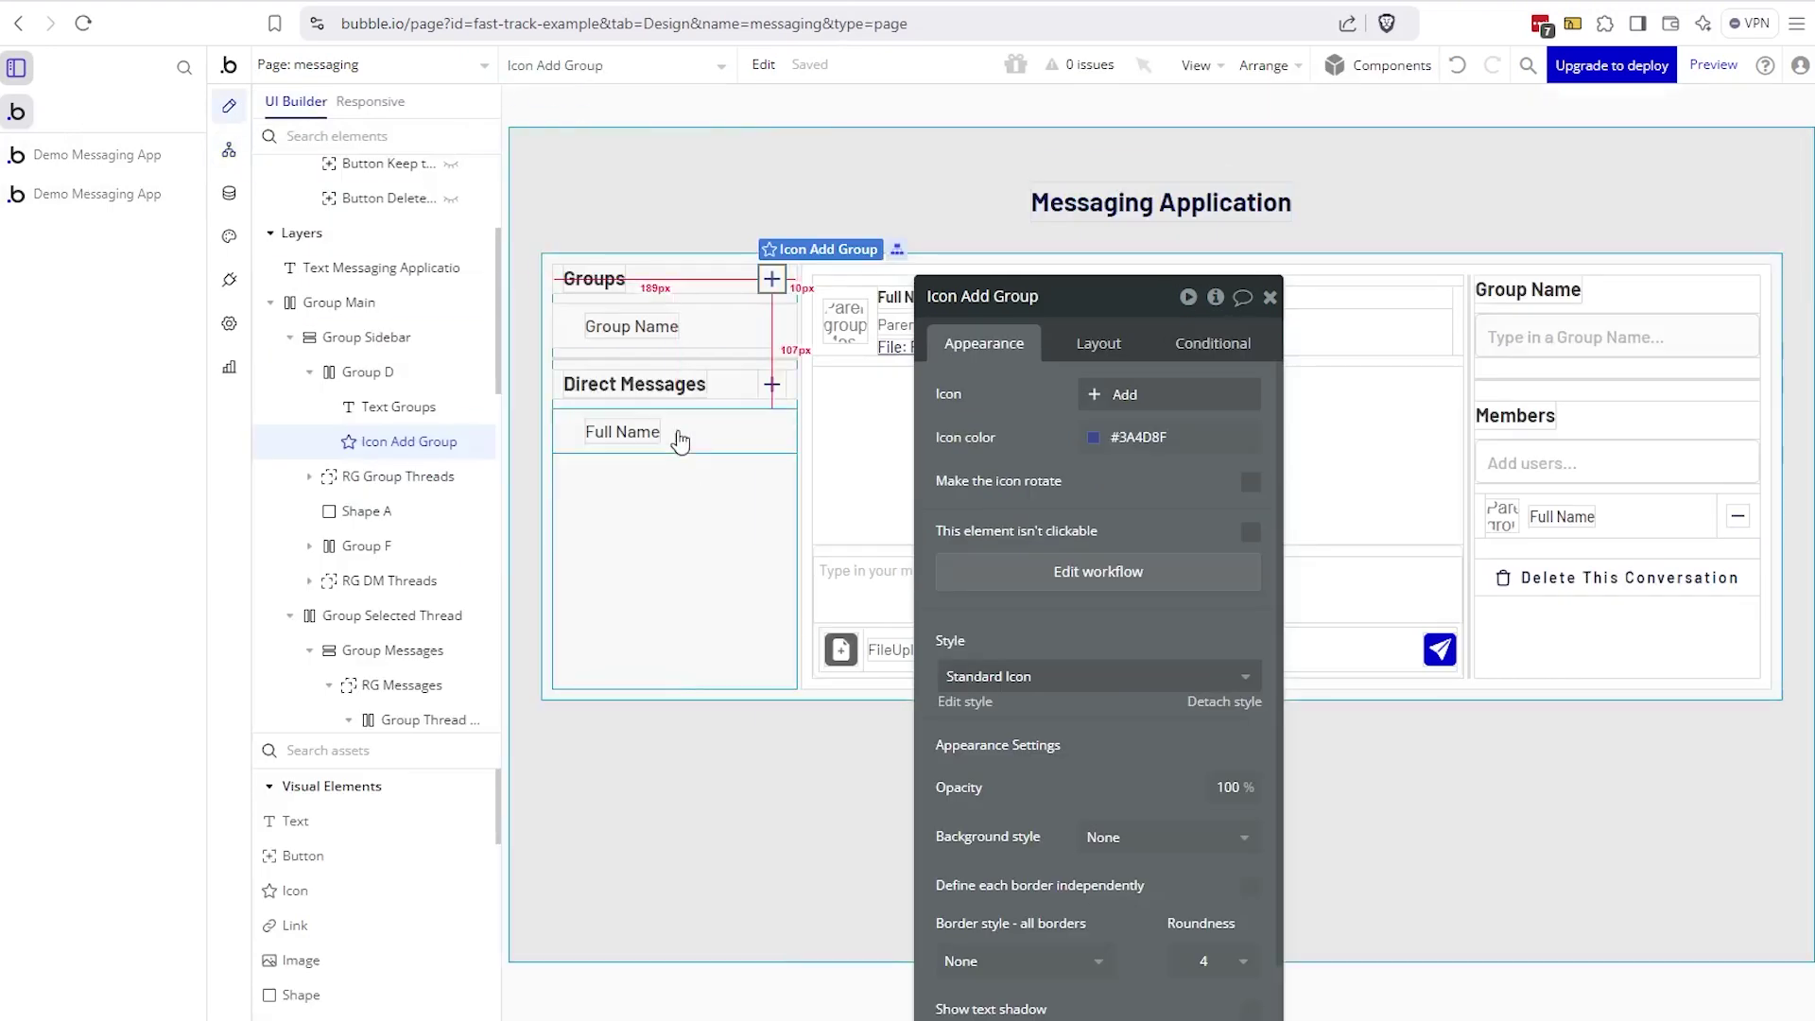
click(229, 150)
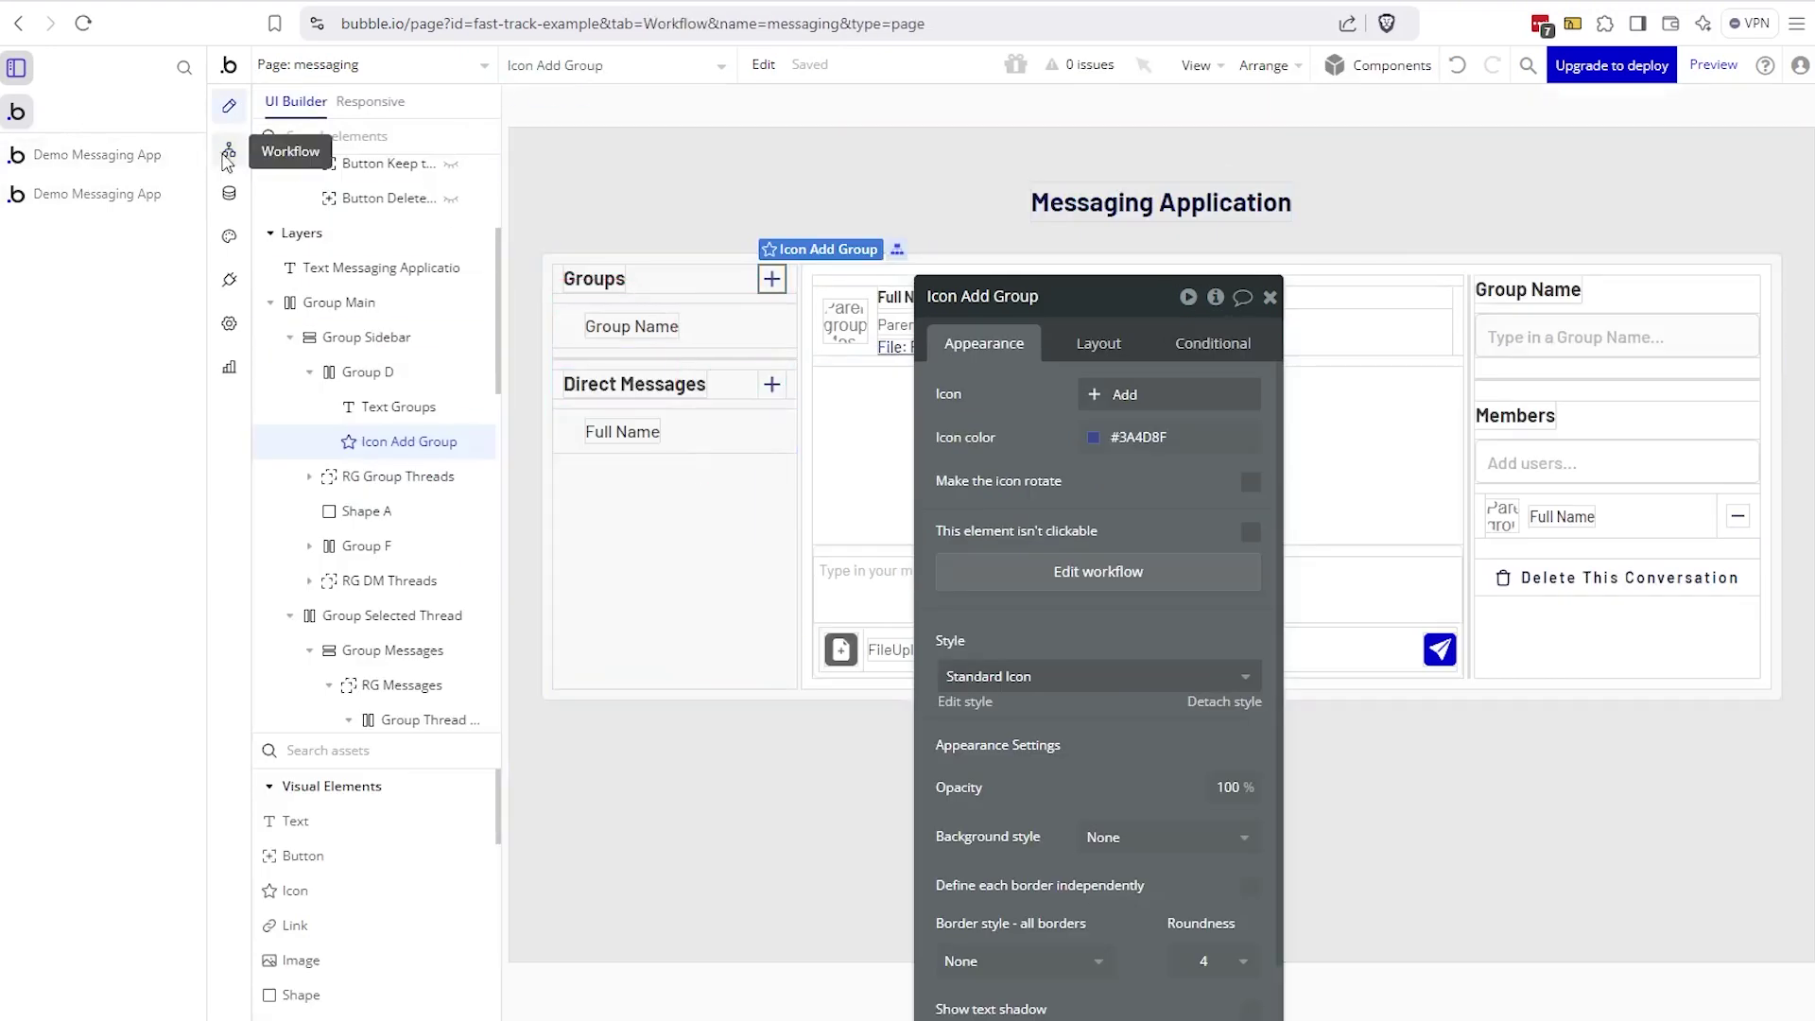
click(383, 342)
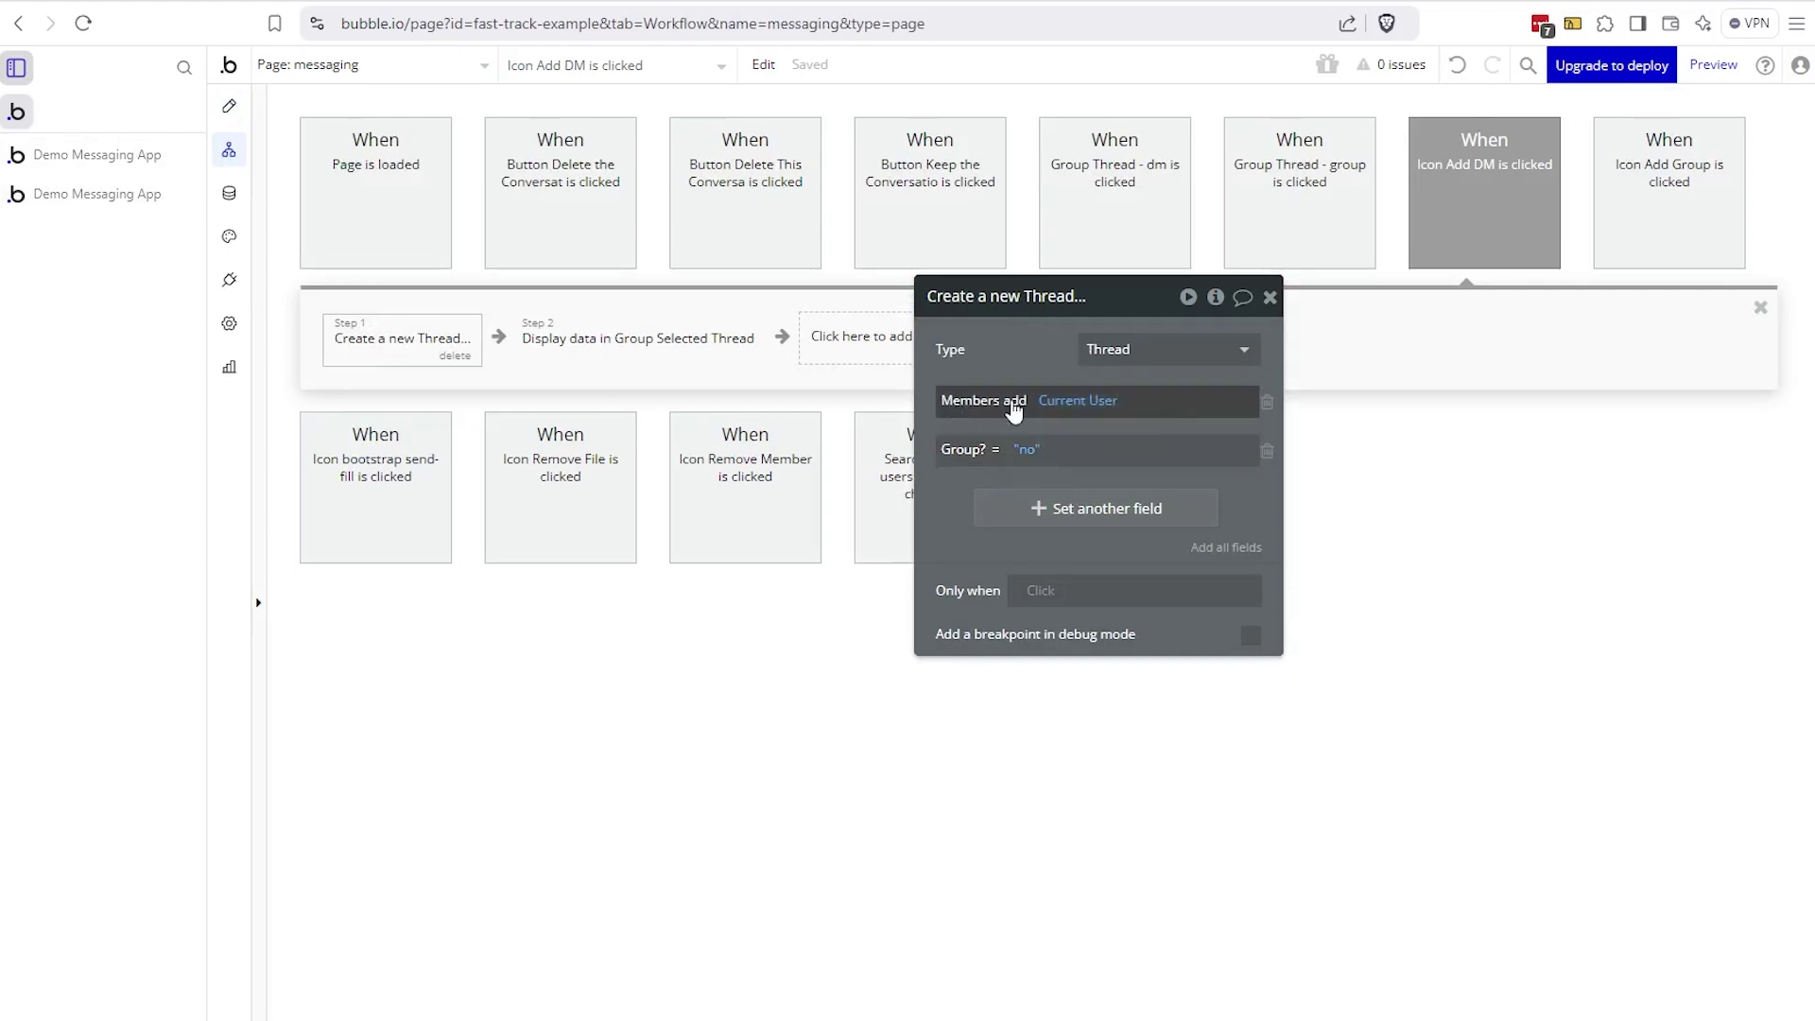
- Examine the Display data action of the Icon Add Group workflow and its target, Group Selected Thread, in the page design
click(1690, 251)
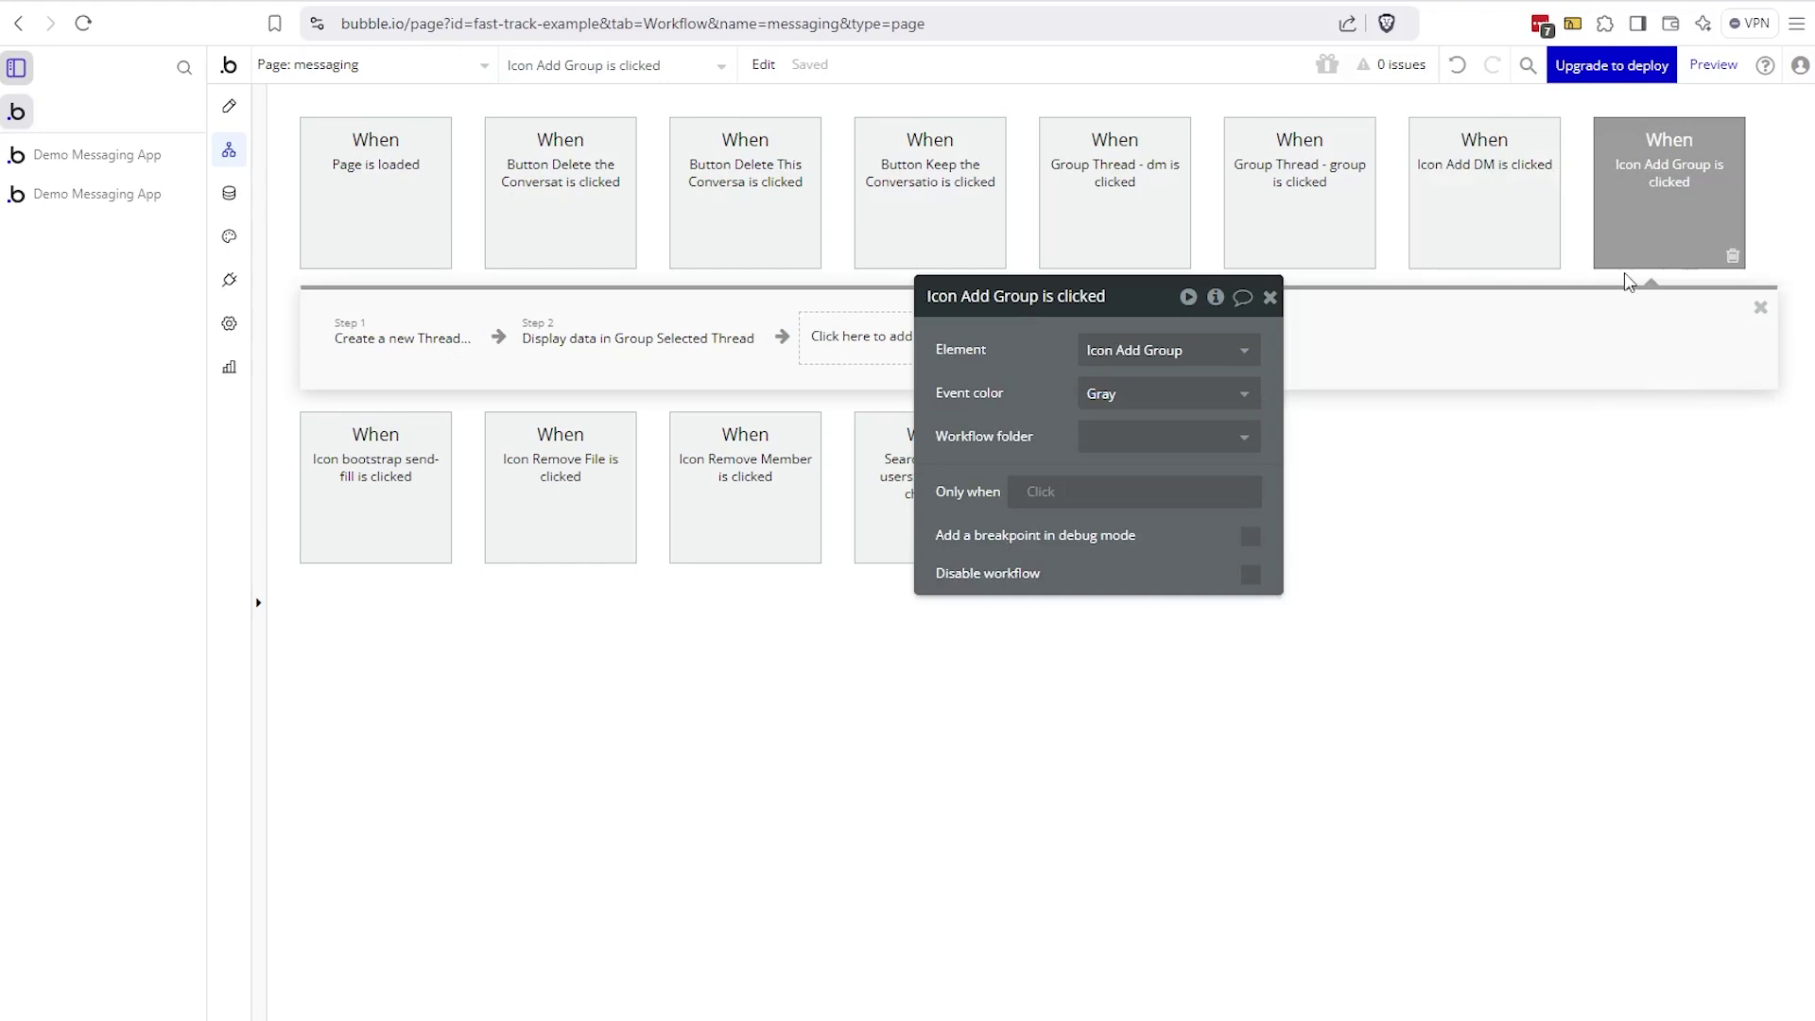
click(625, 357)
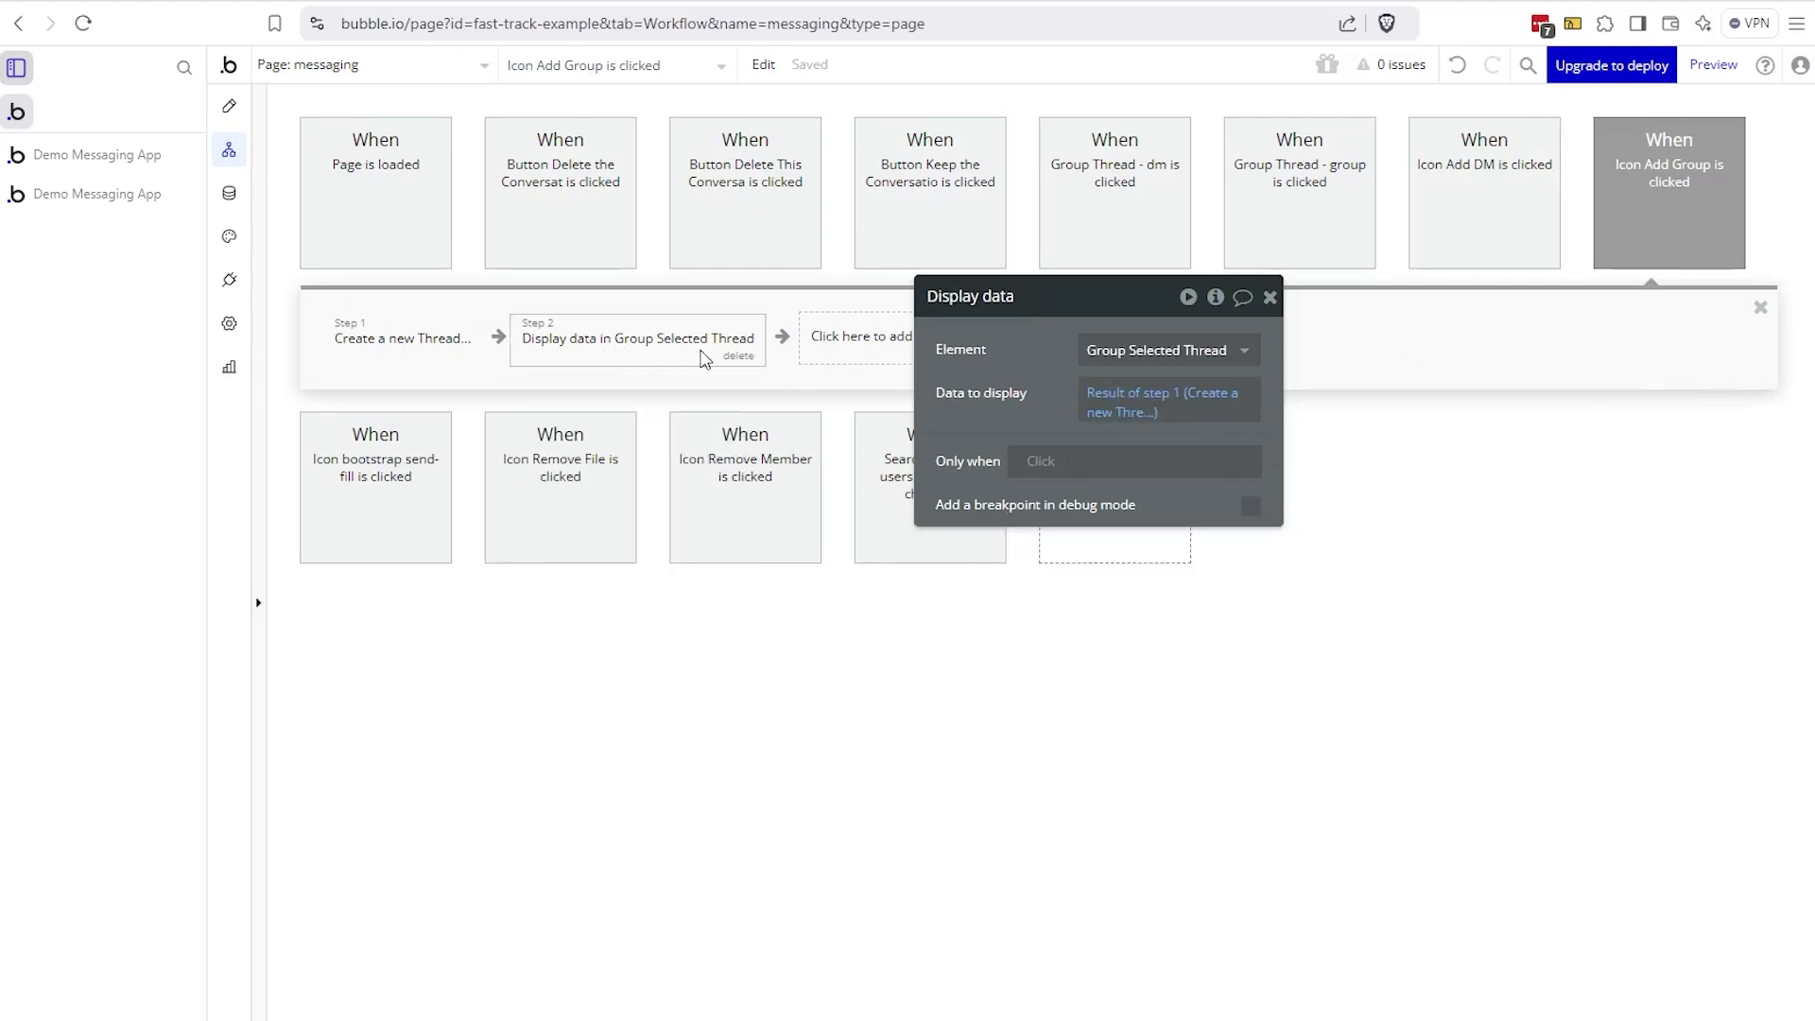
click(229, 106)
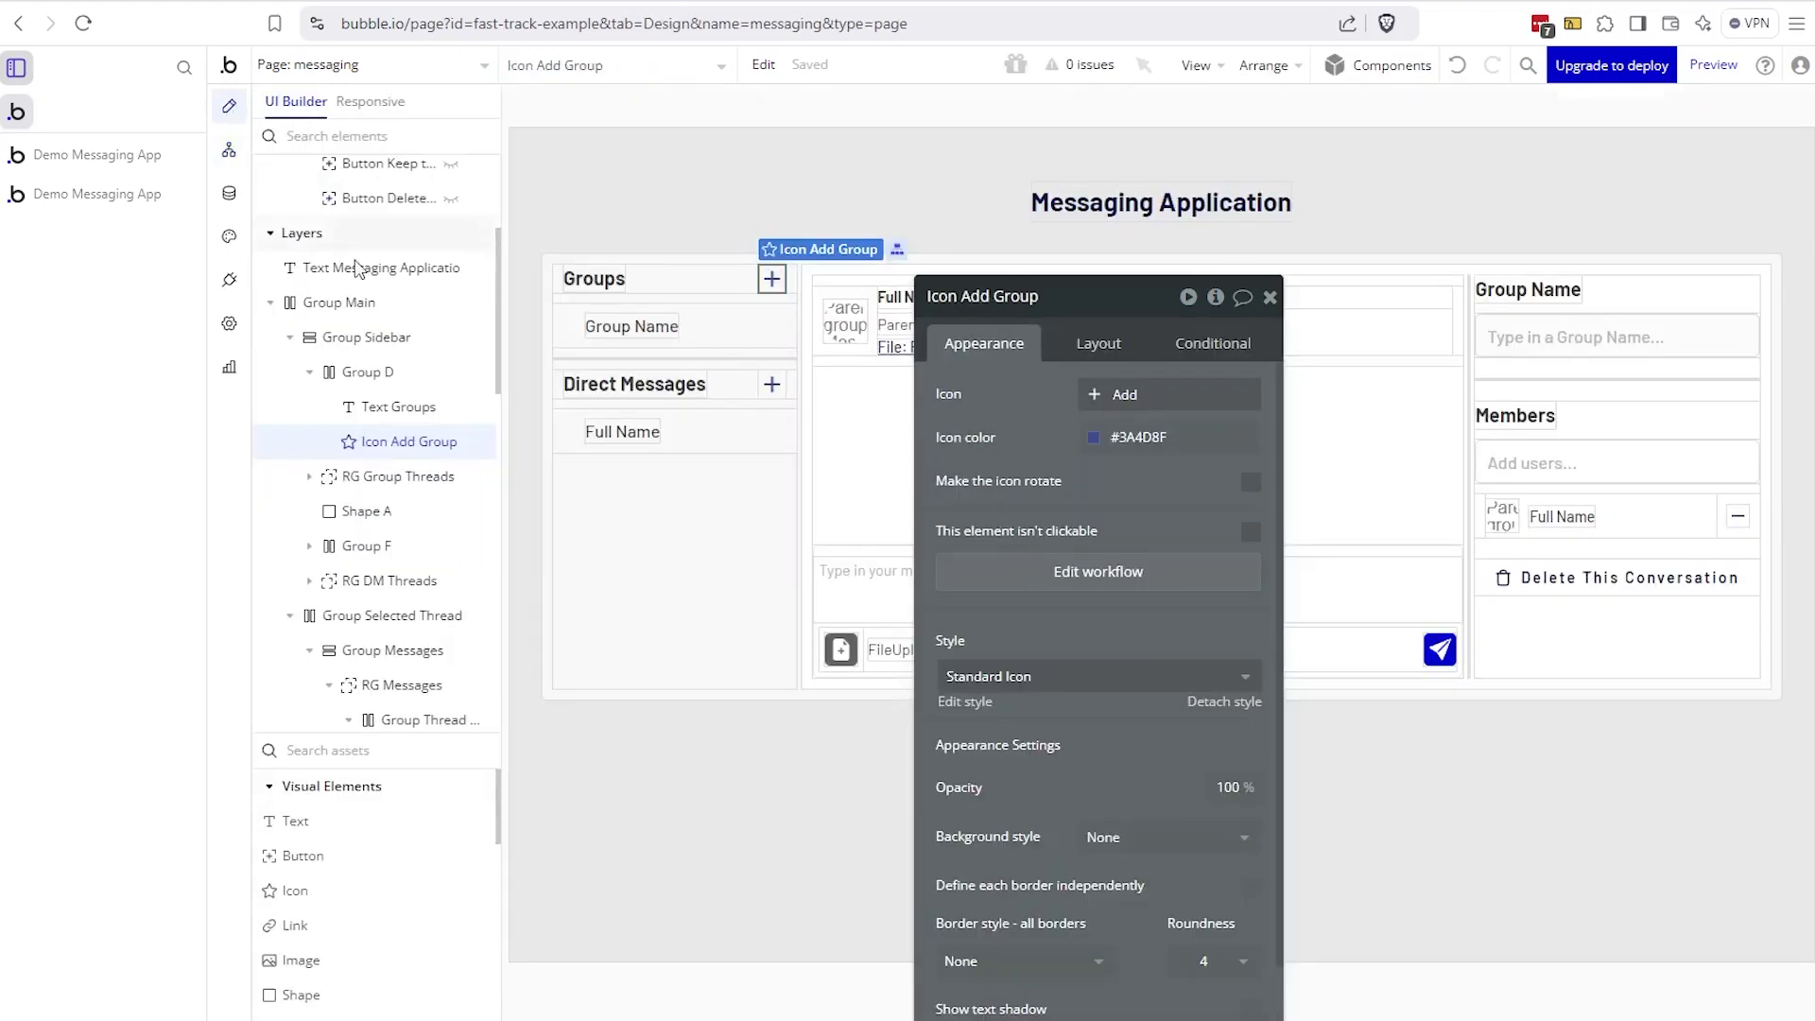
click(395, 617)
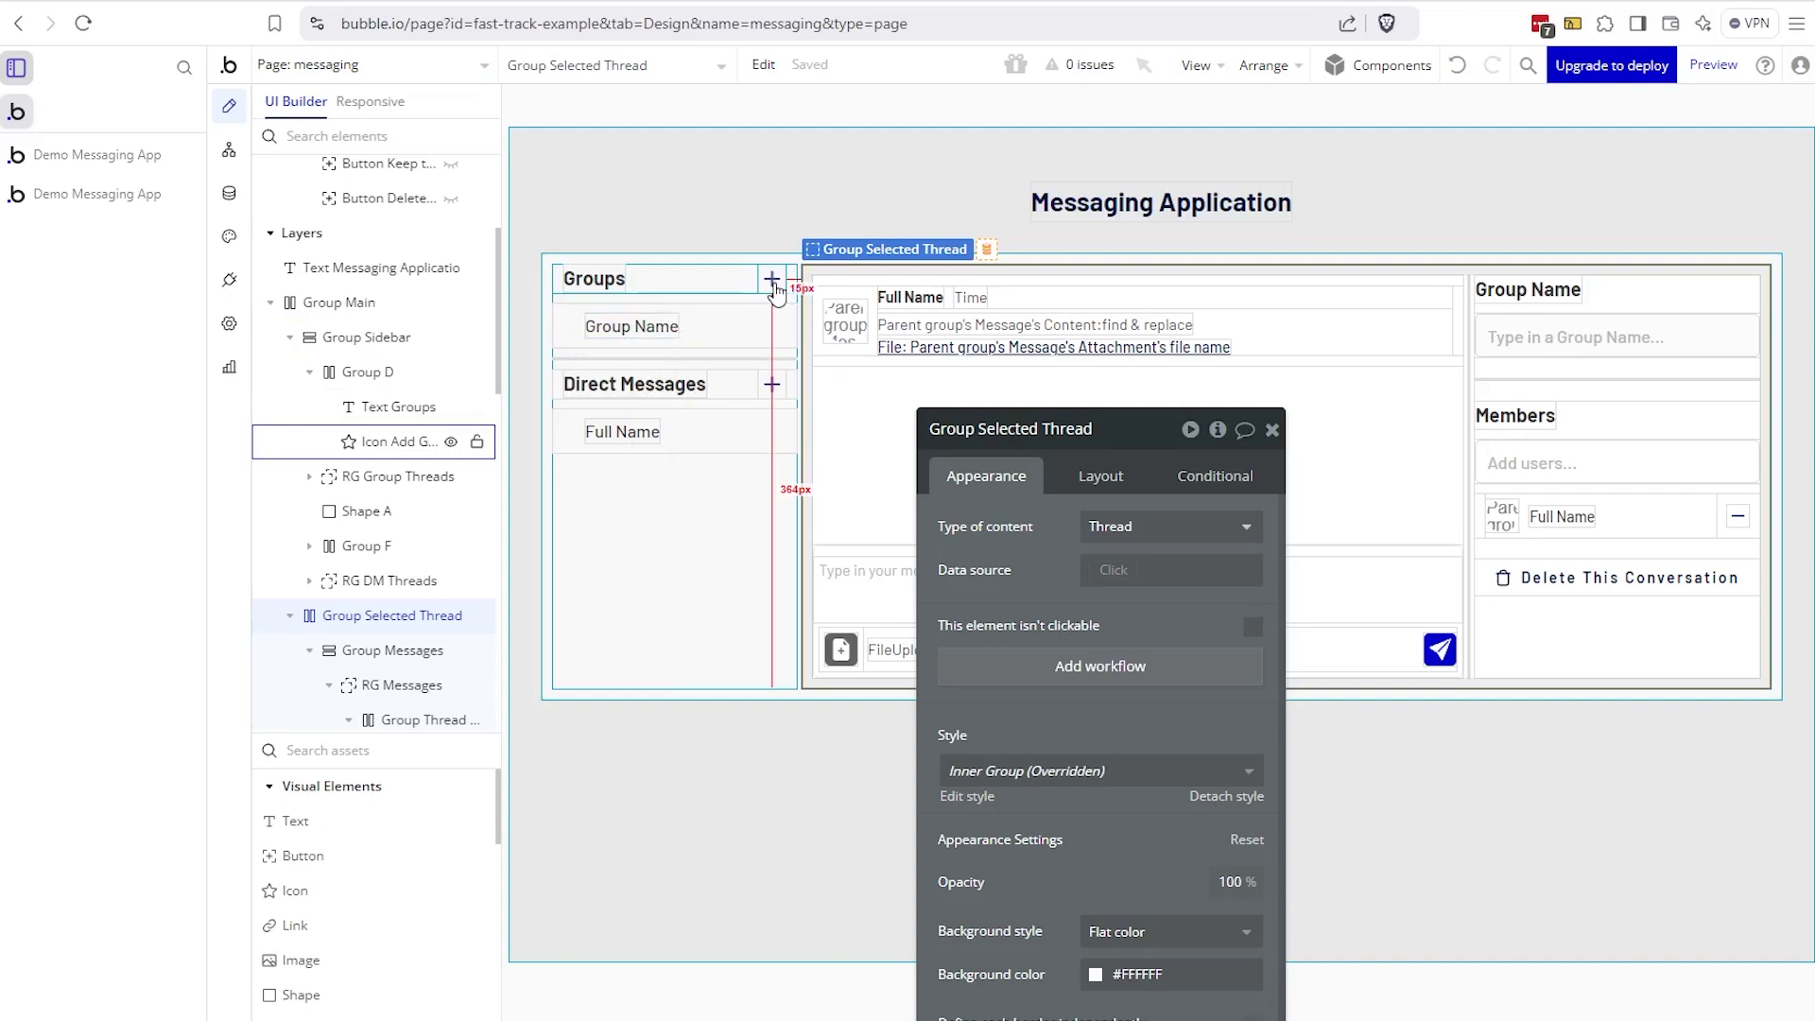
- Switch to the running Demo Messaging App, create a new group, and alternate between General Discussion and the new group
click(109, 155)
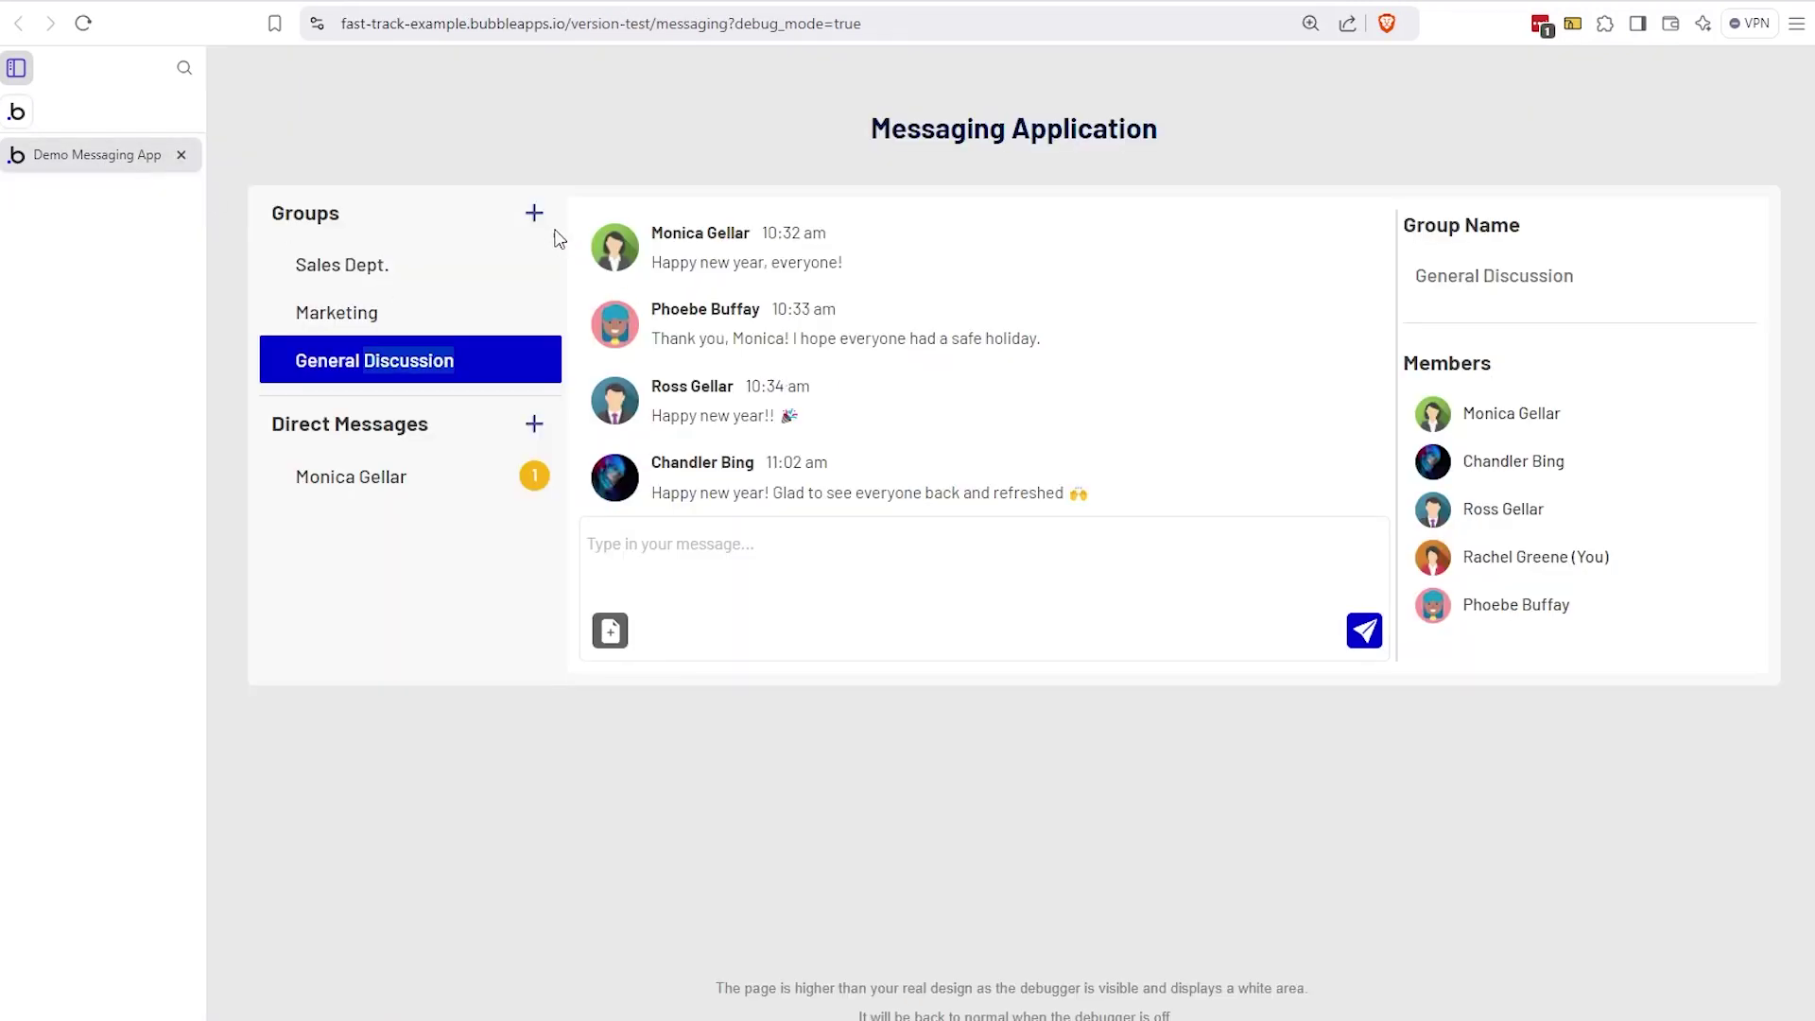
click(535, 219)
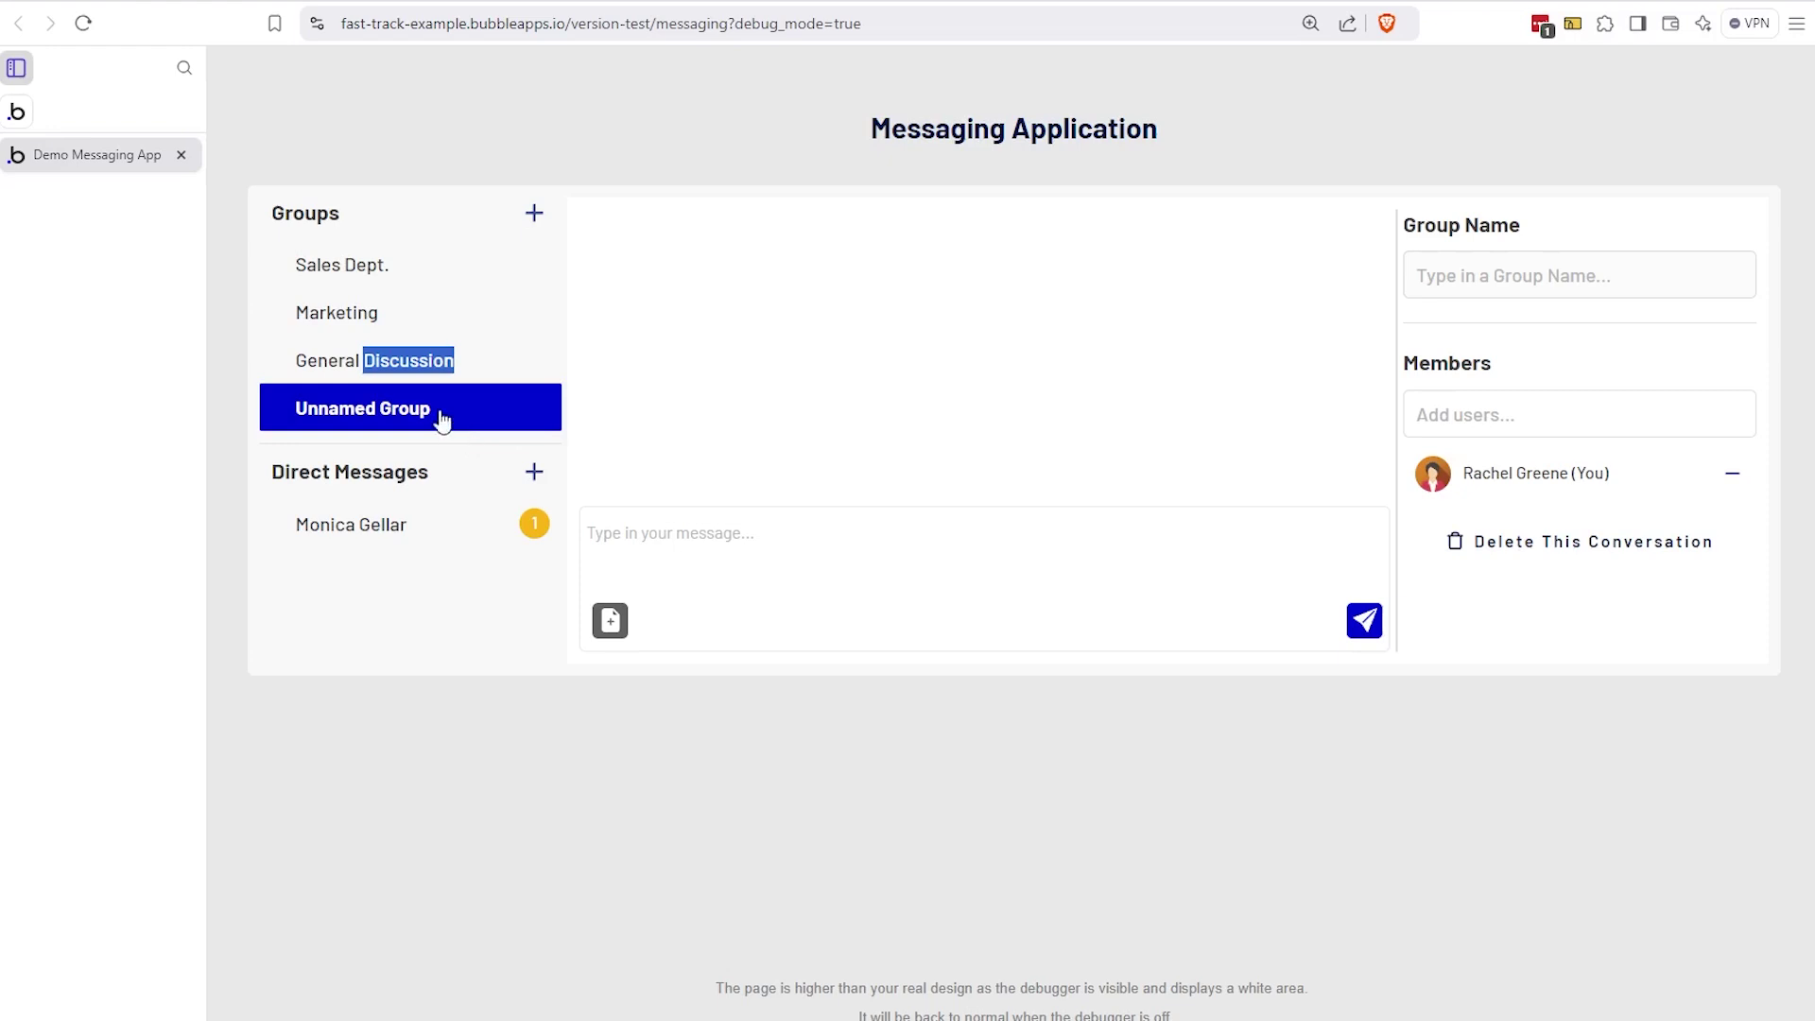
click(411, 378)
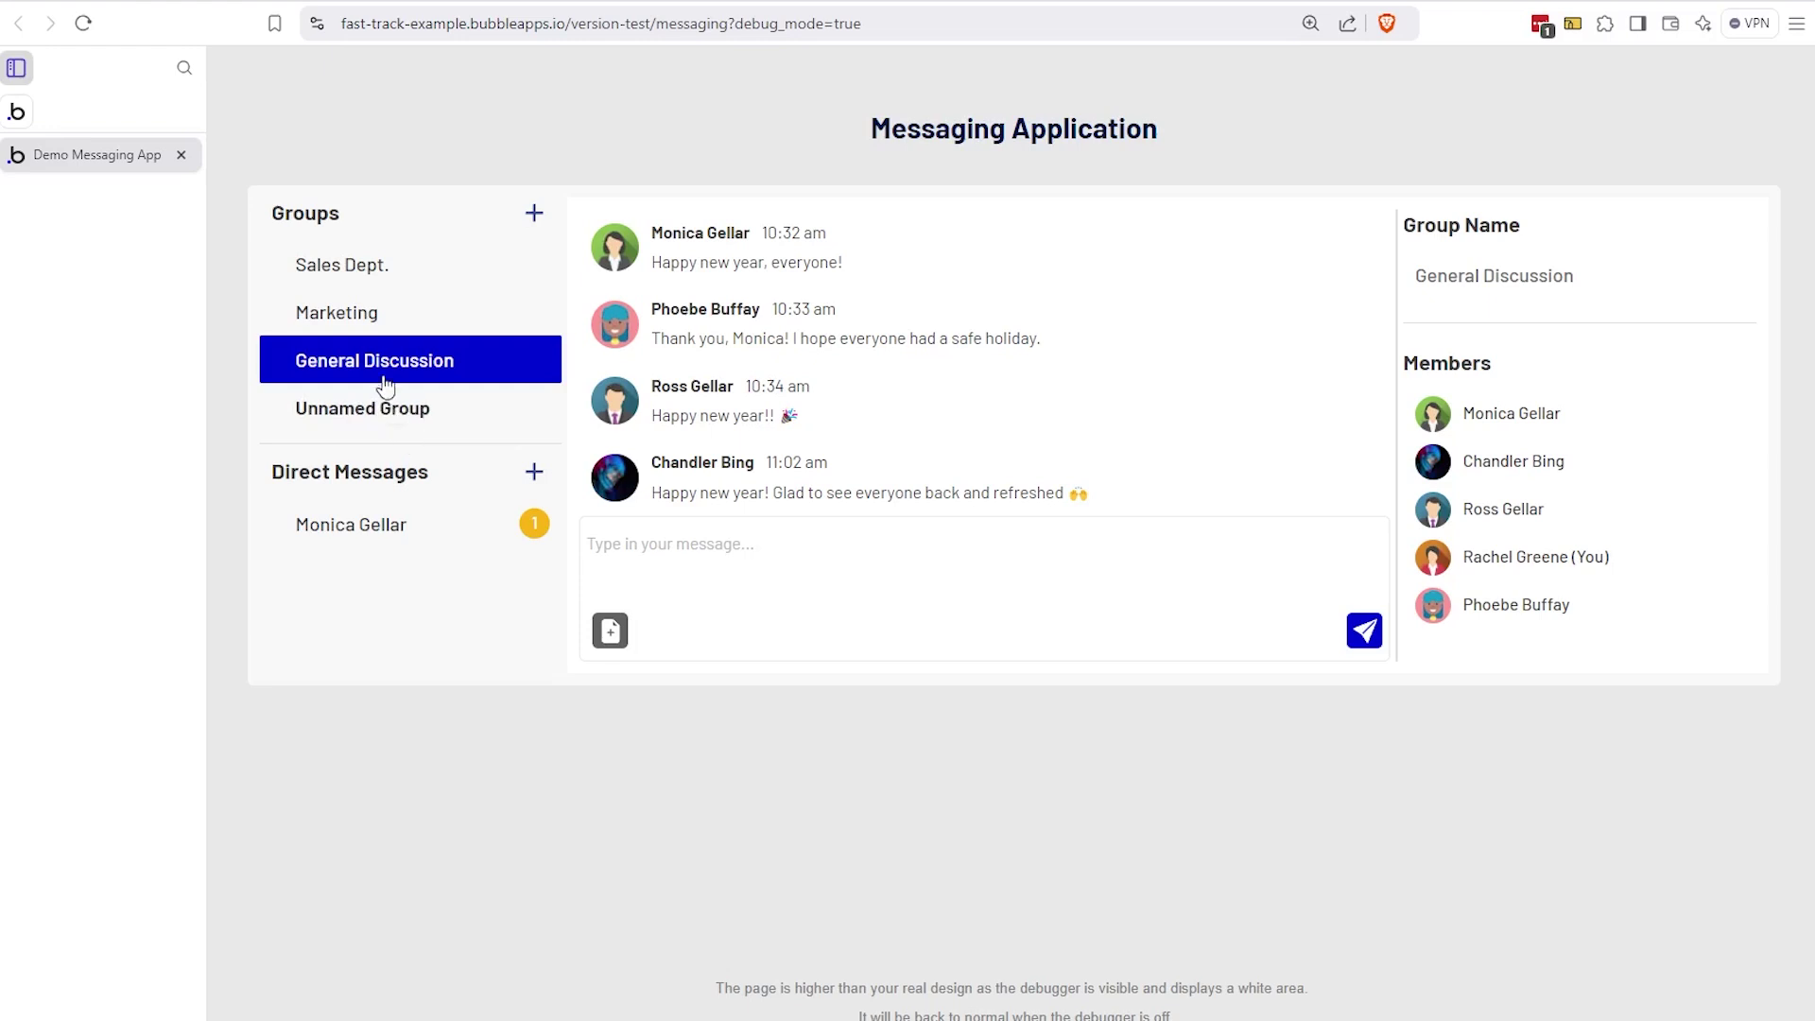
click(388, 414)
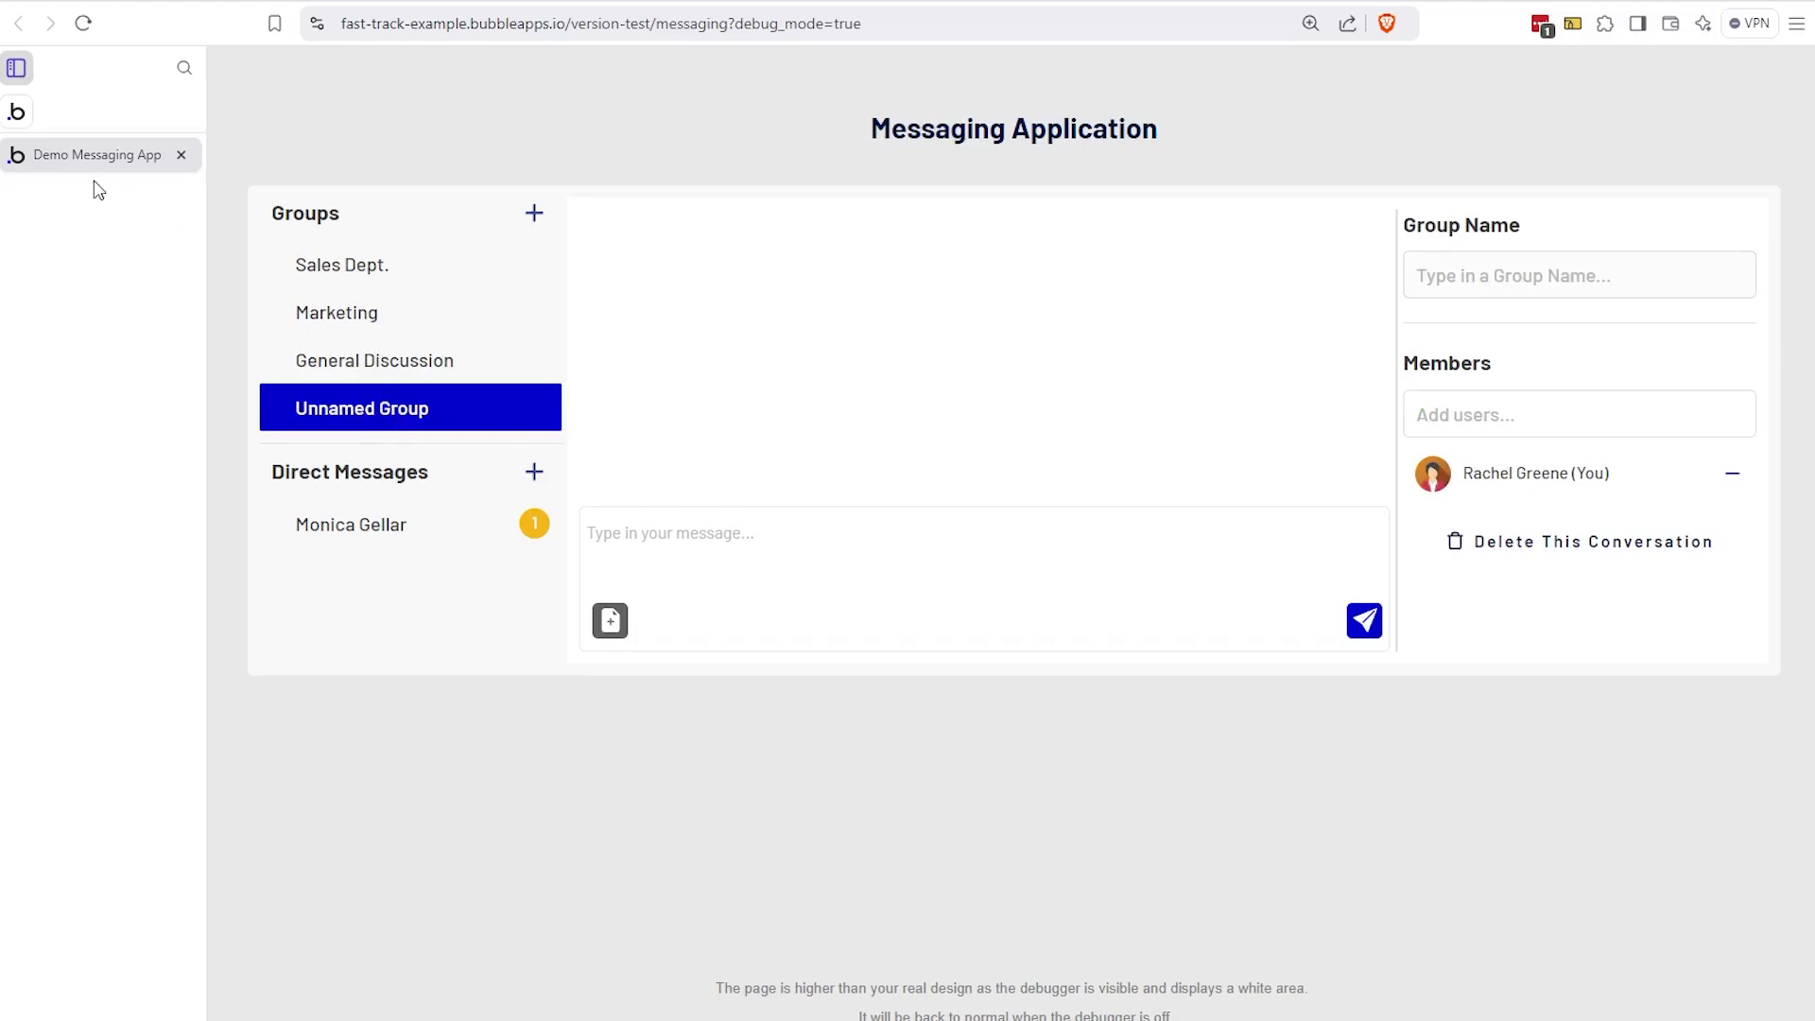
- Return to the Bubble editor and review the Display data action in the Icon Add Group workflow
click(21, 121)
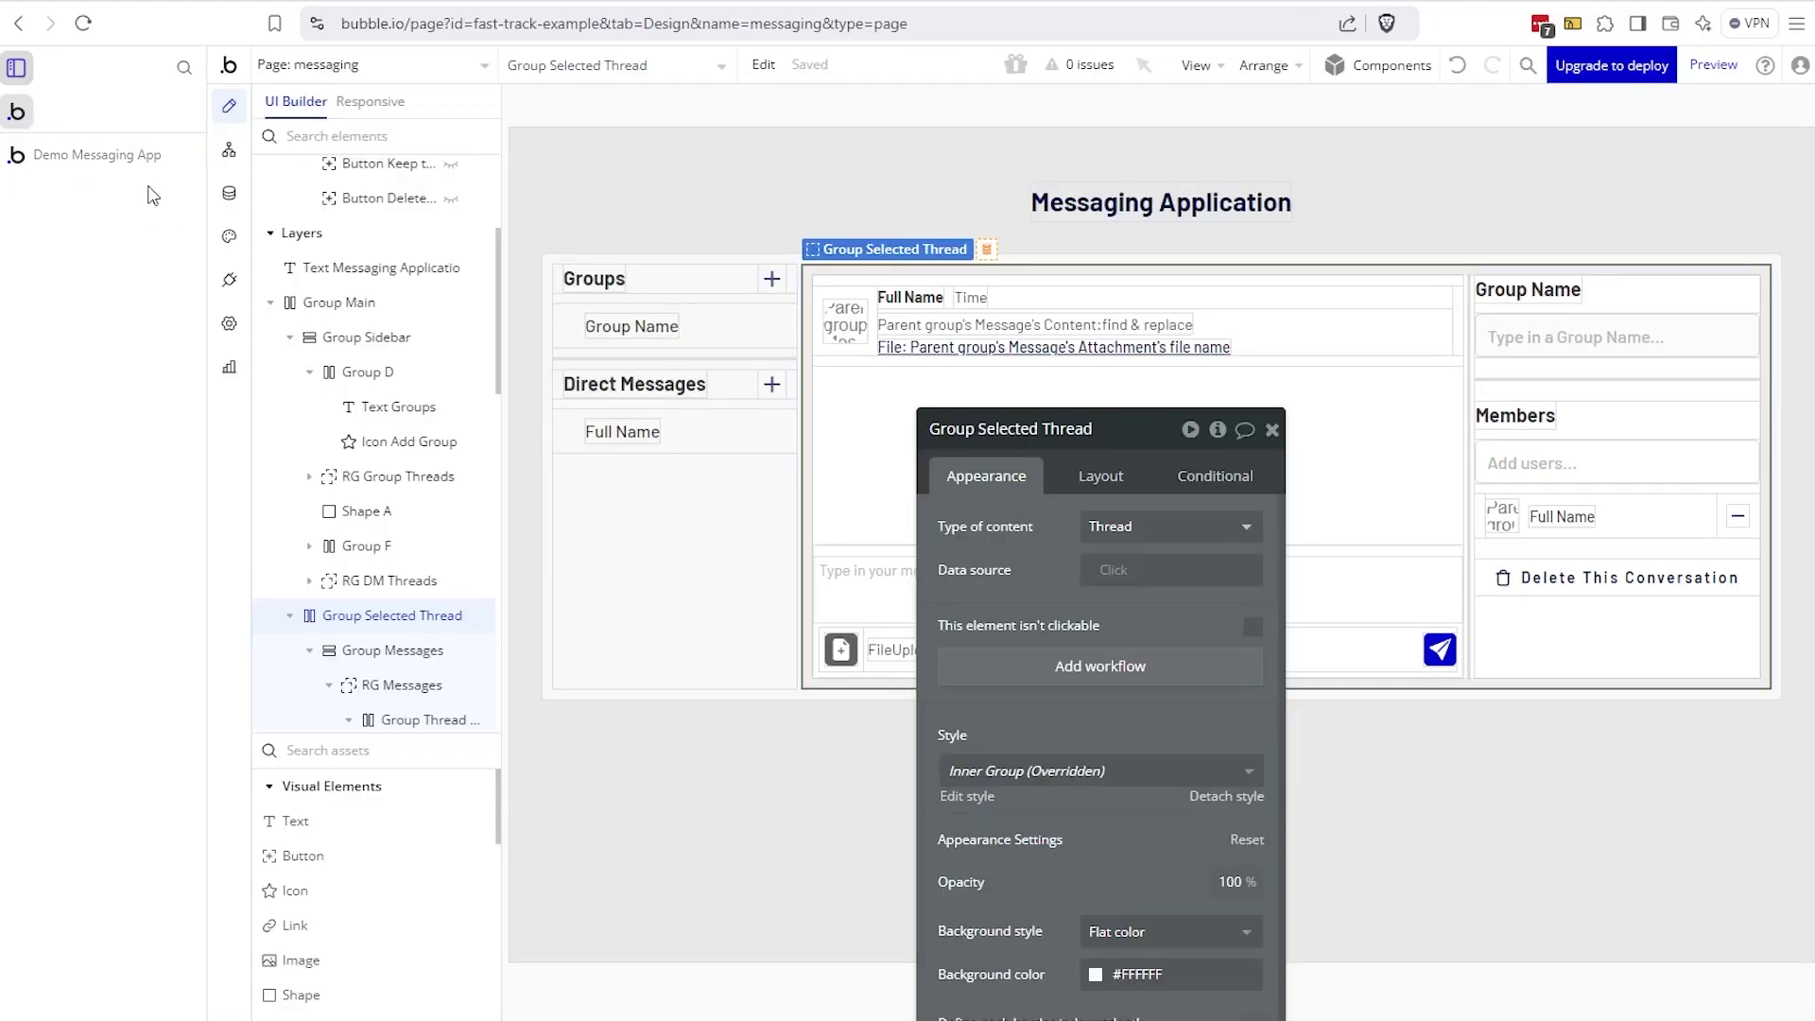
click(229, 150)
mouse_move(613, 366)
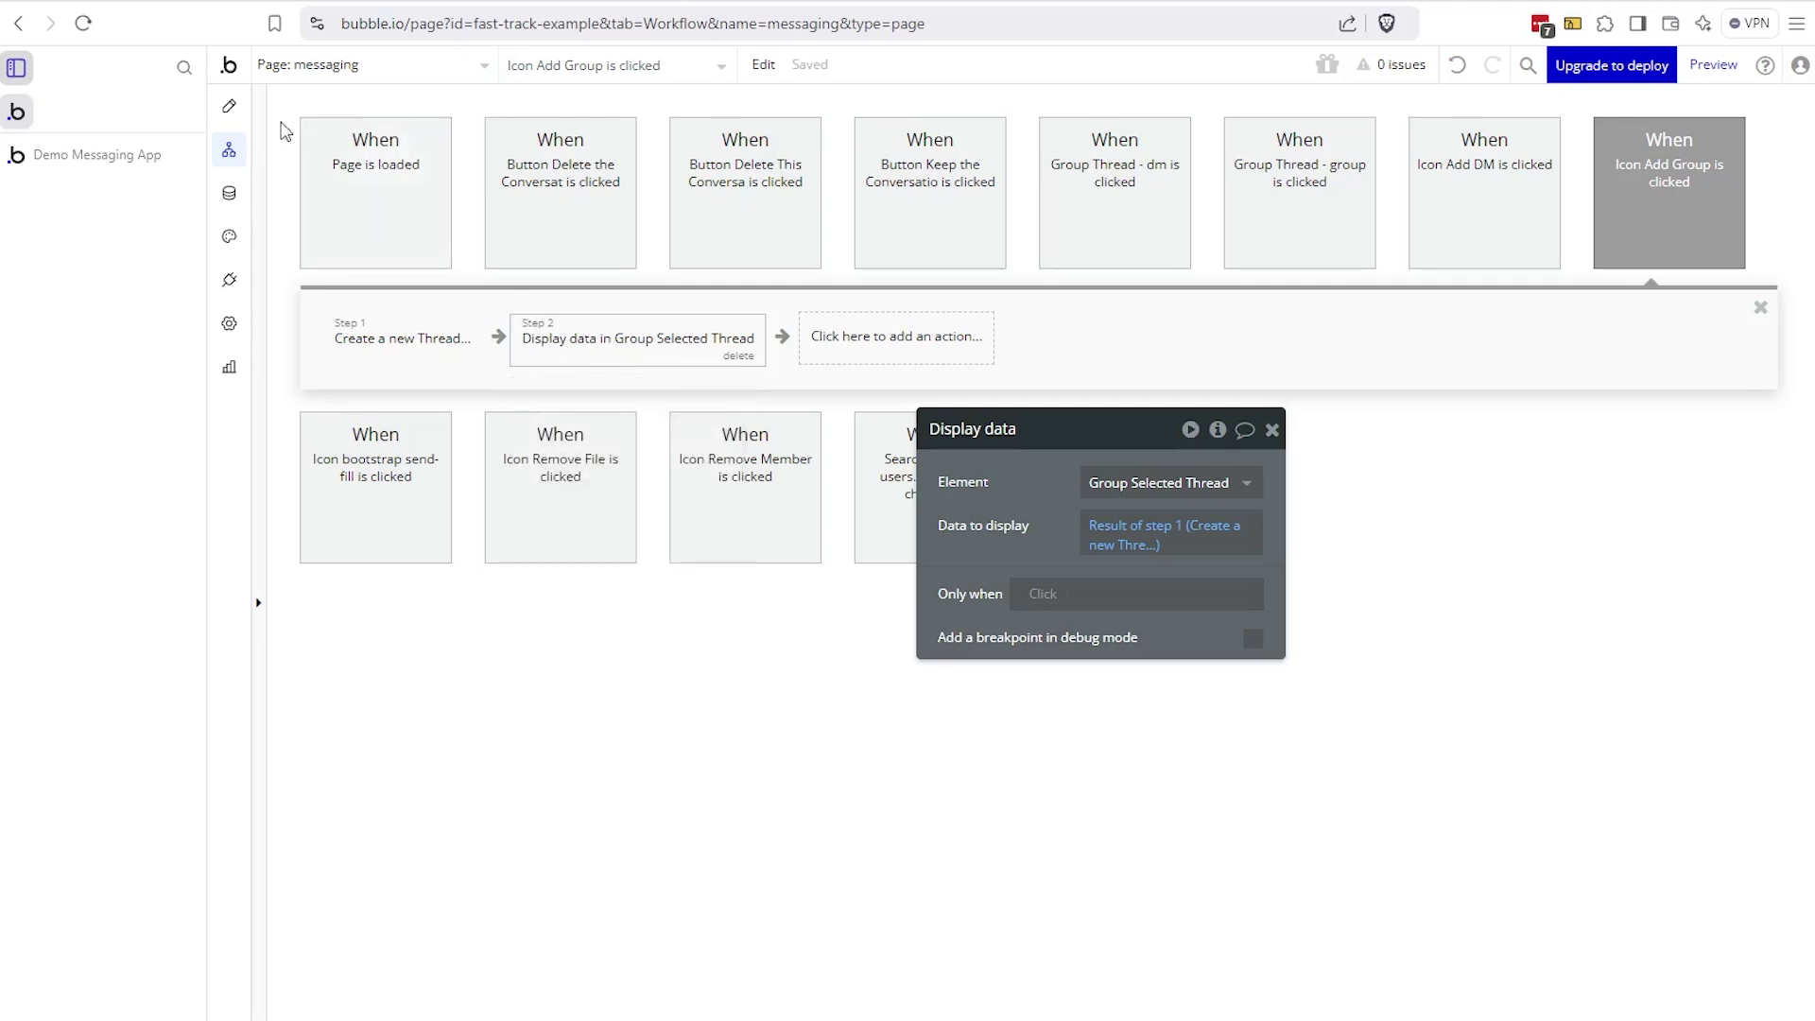
- Examine the Group Thread - group element, the RG Group Threads data source and Group Selected Thread in the page design
click(229, 105)
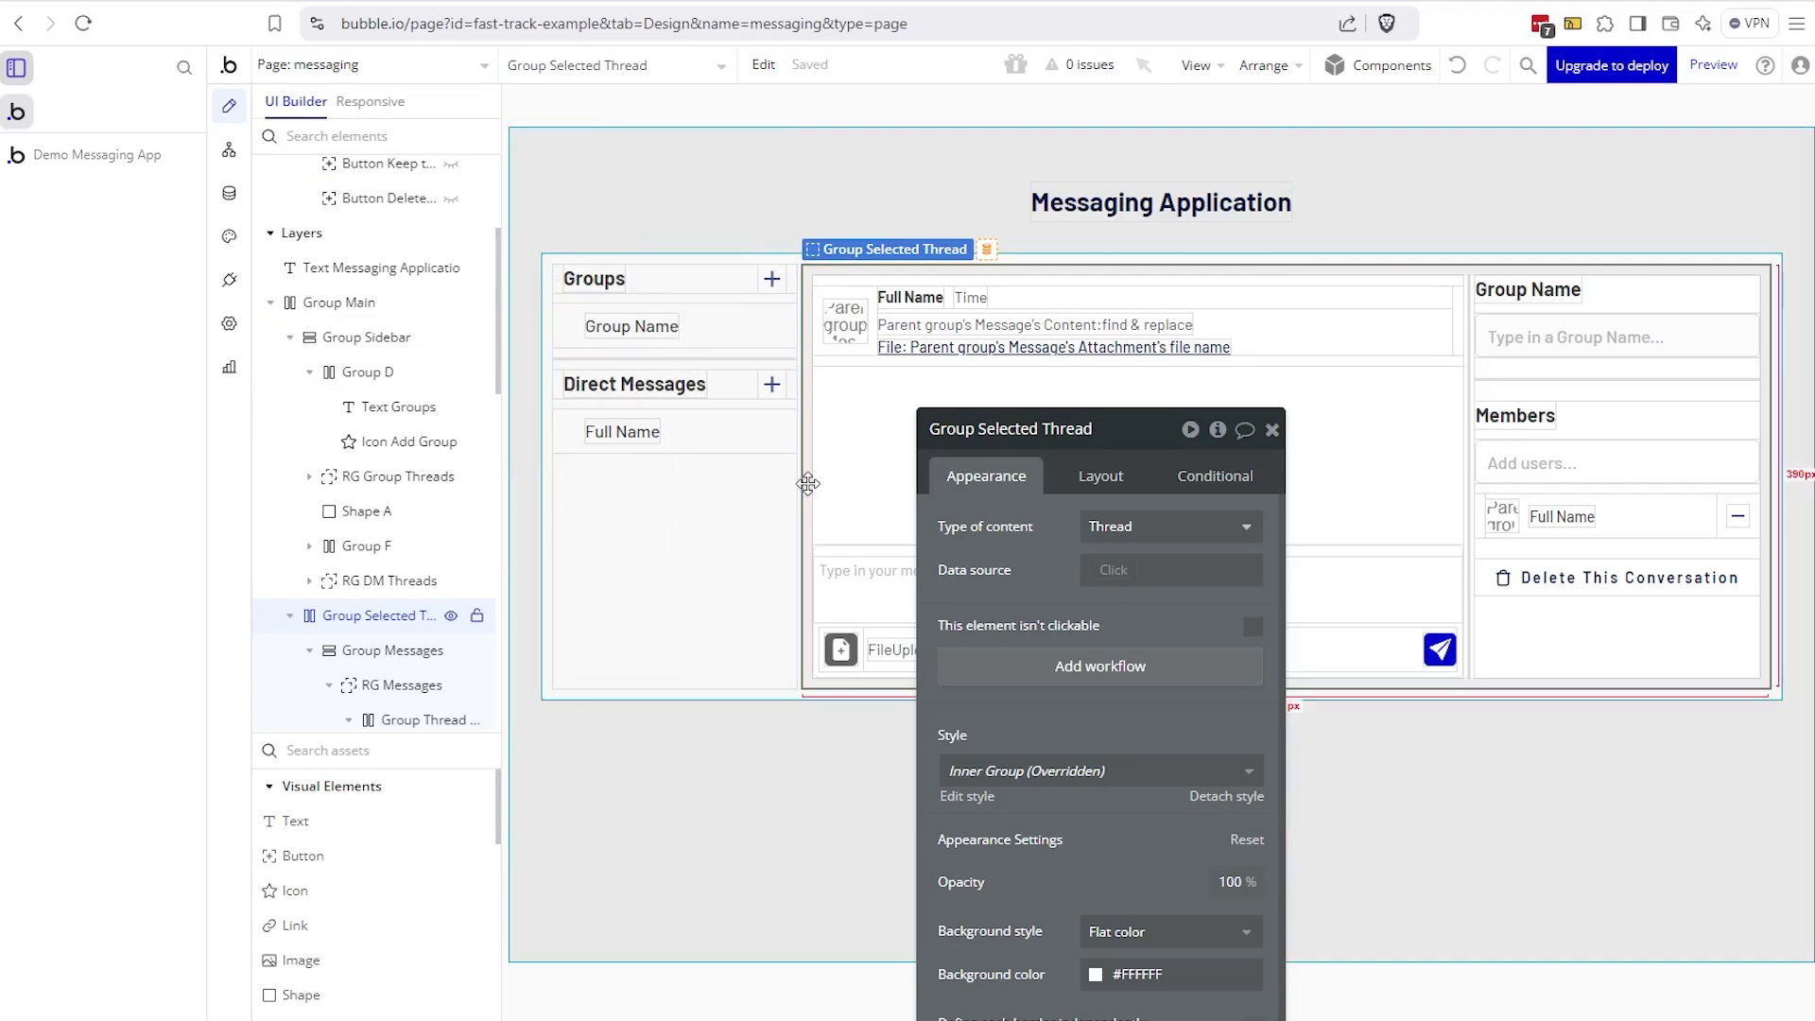
click(566, 338)
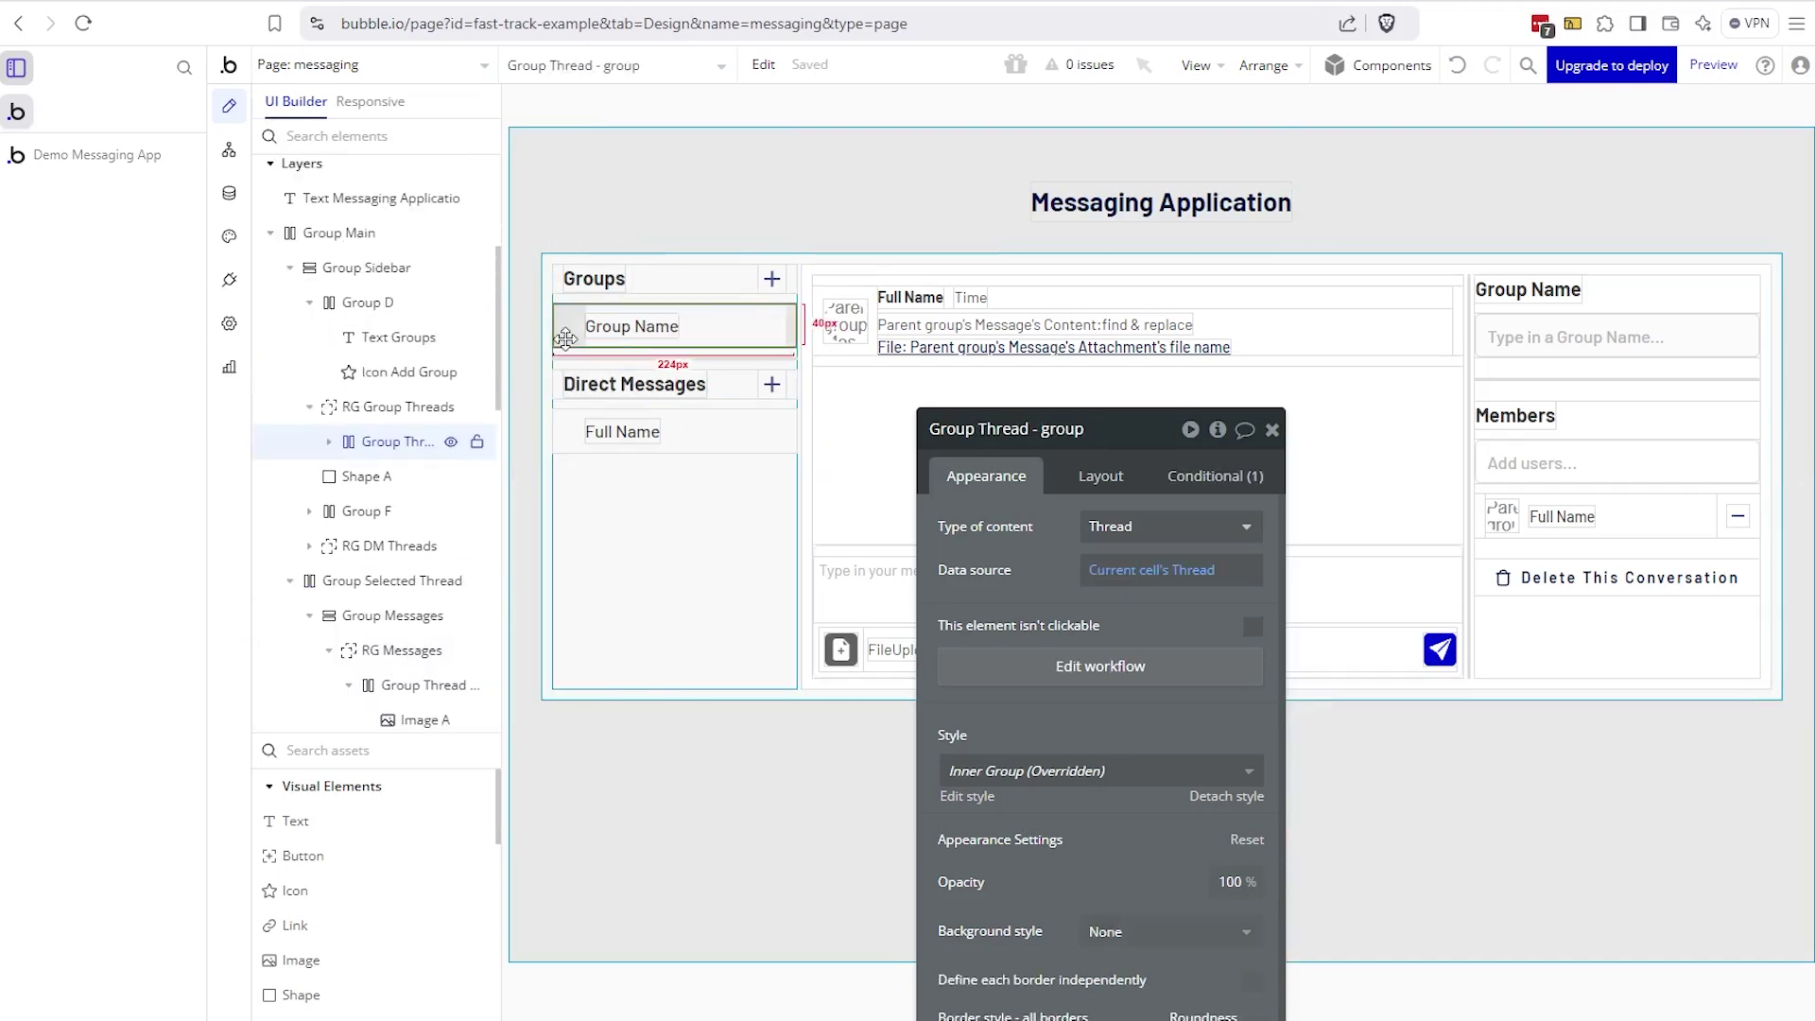
click(395, 421)
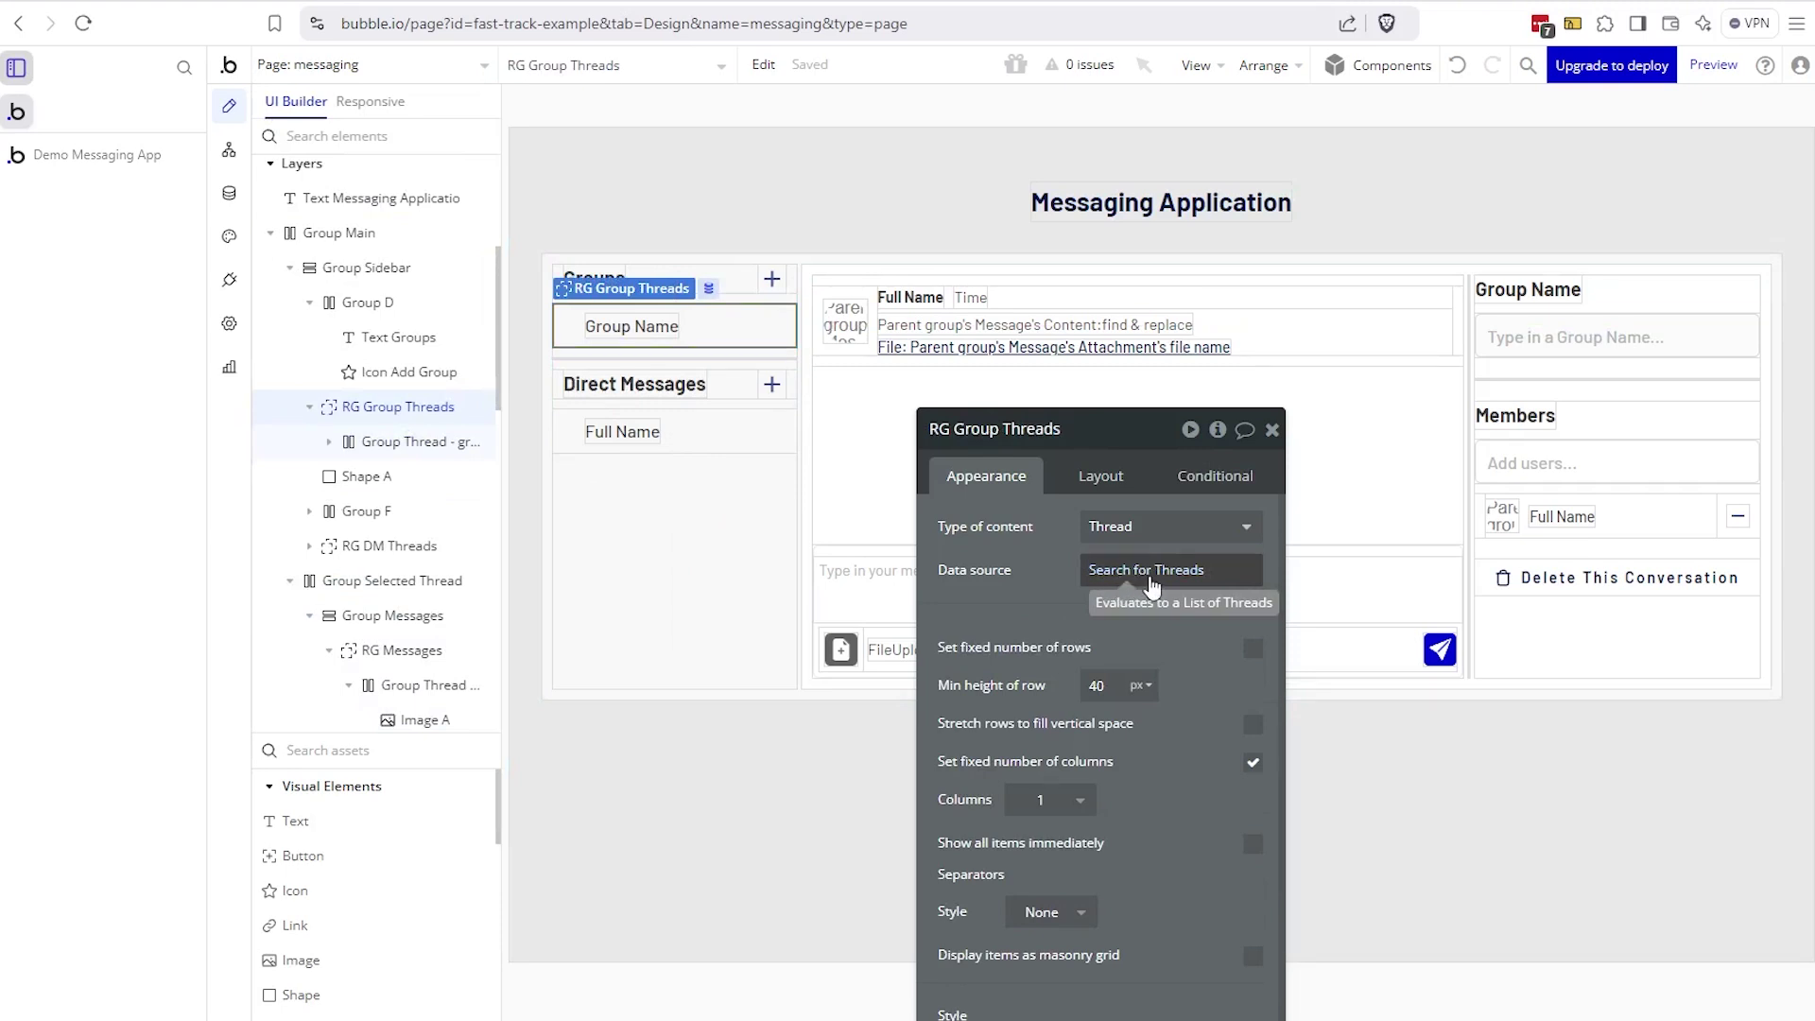
click(420, 581)
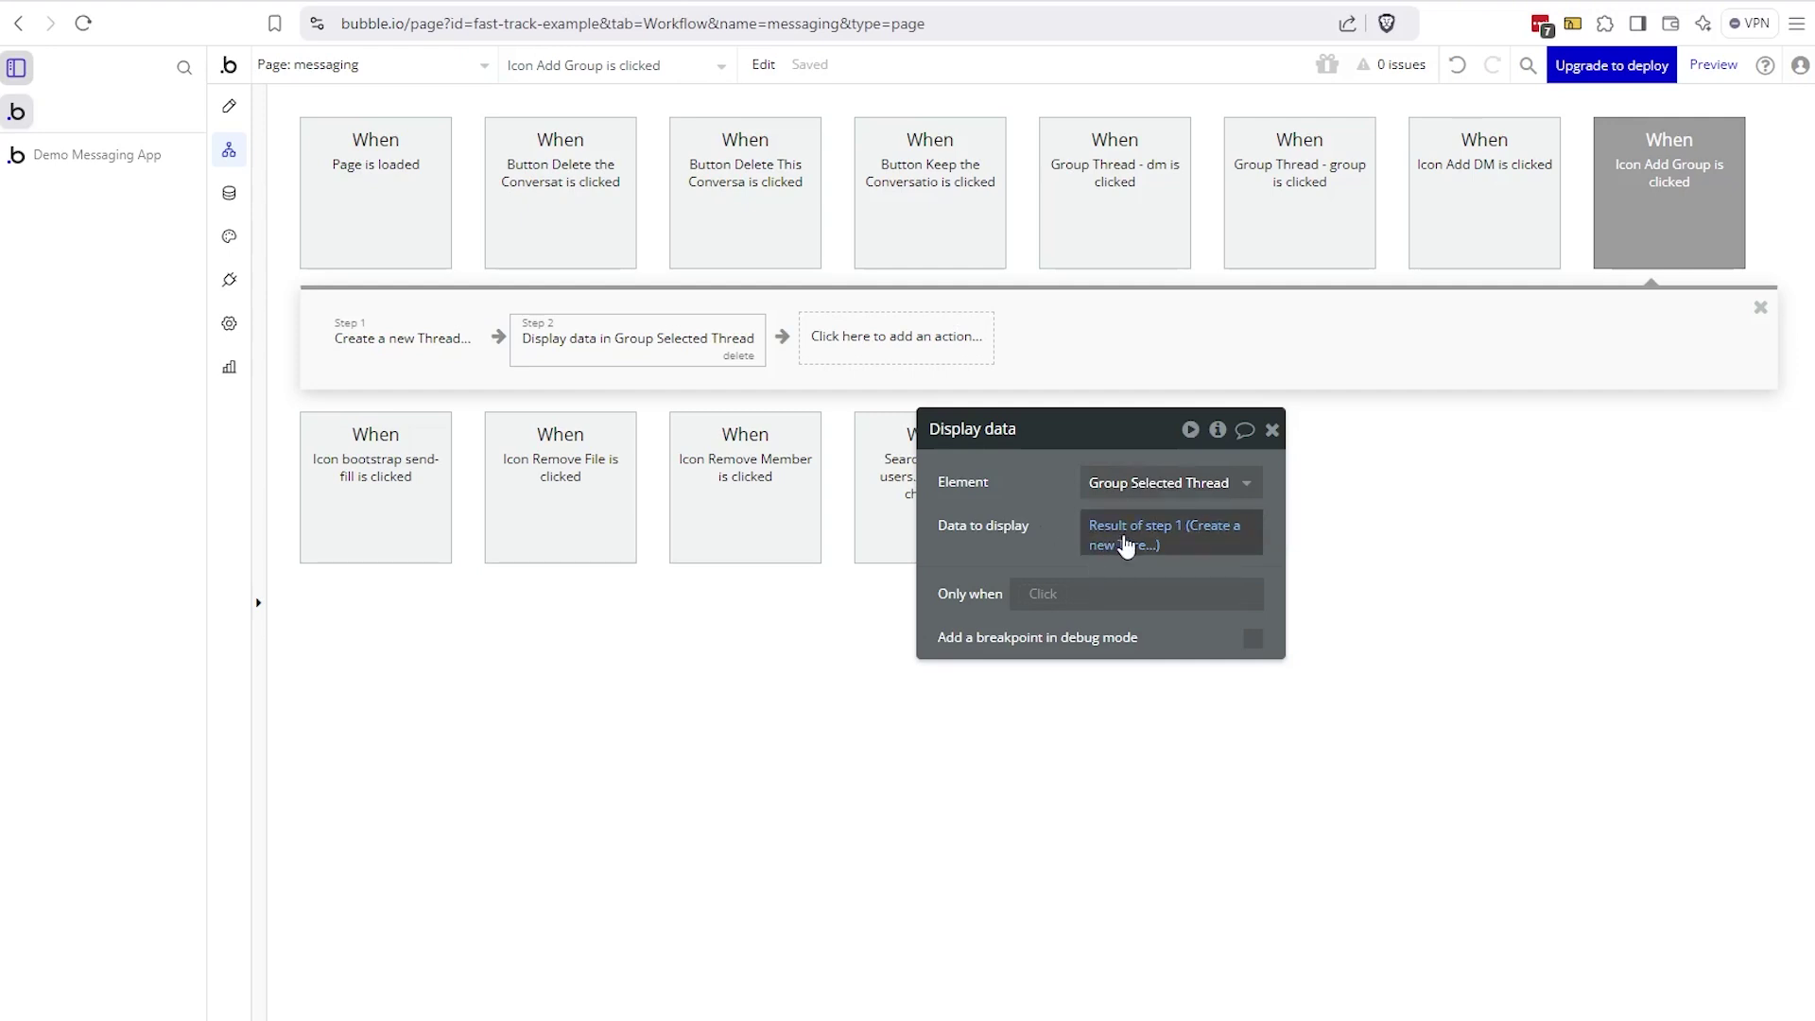
- Check Group Selected Thread in the page design and review the Display data action of the Icon Add DM workflow
click(229, 106)
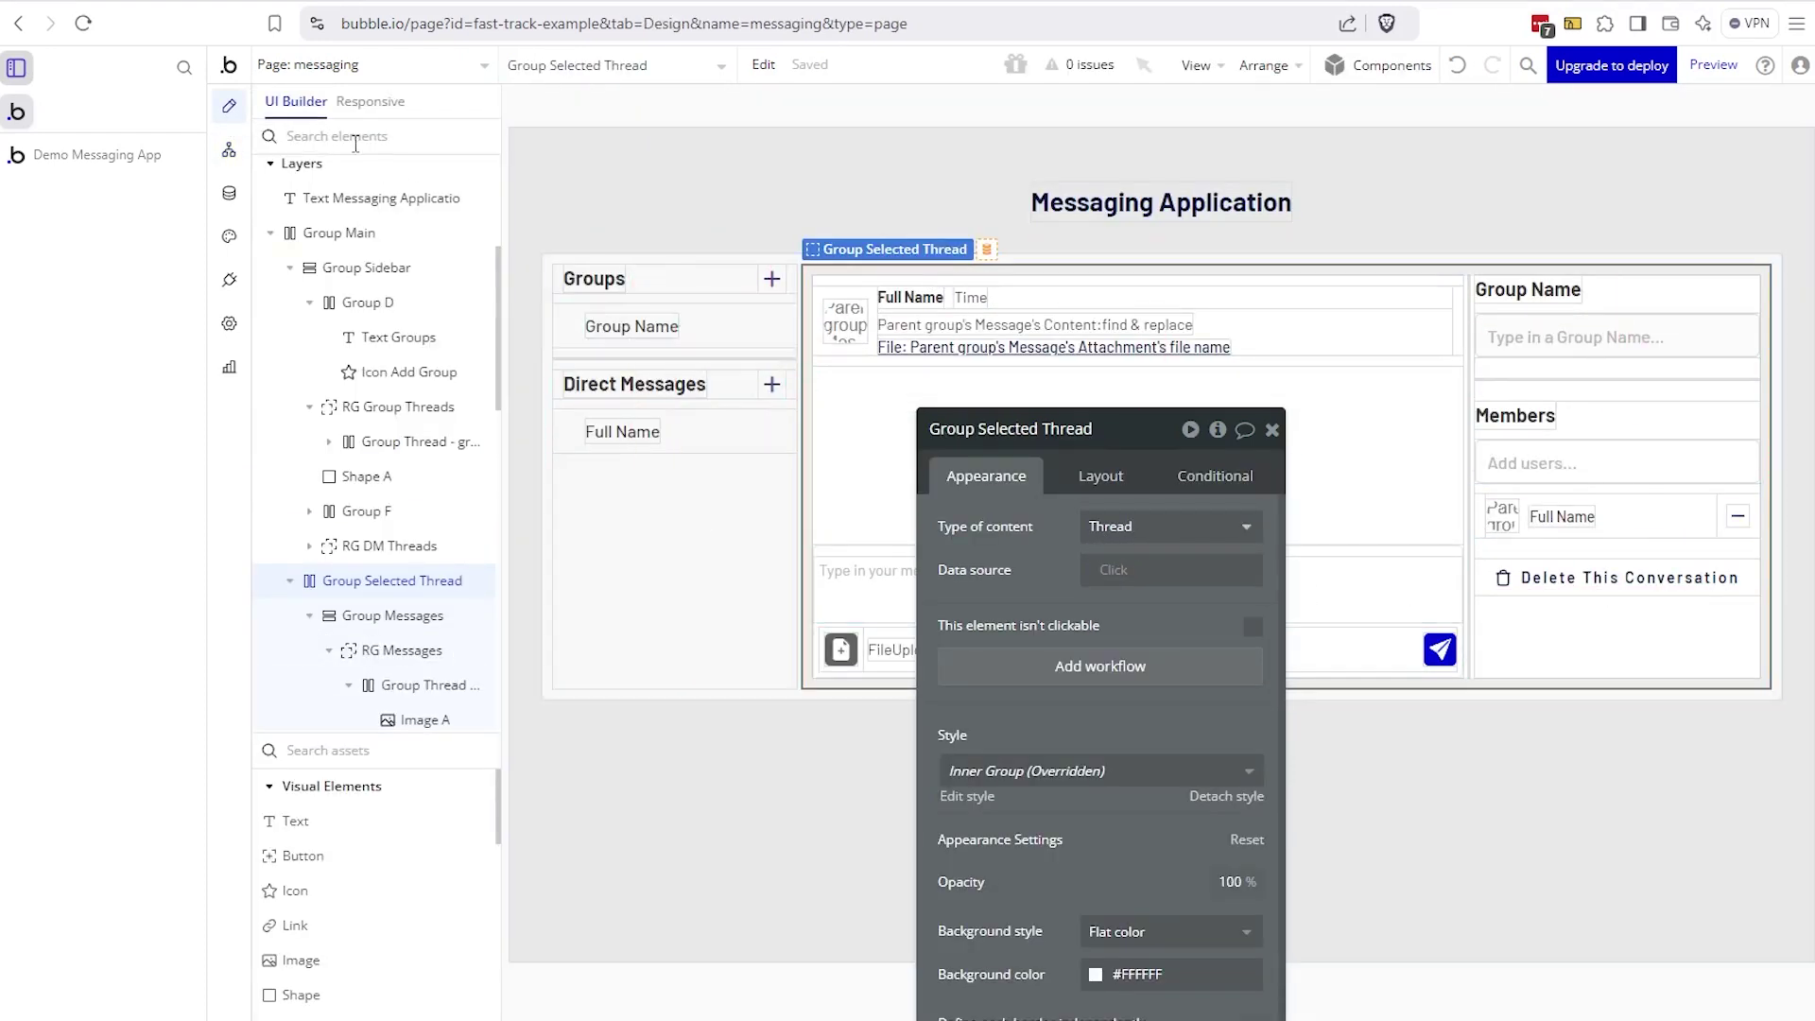
click(229, 153)
click(1441, 223)
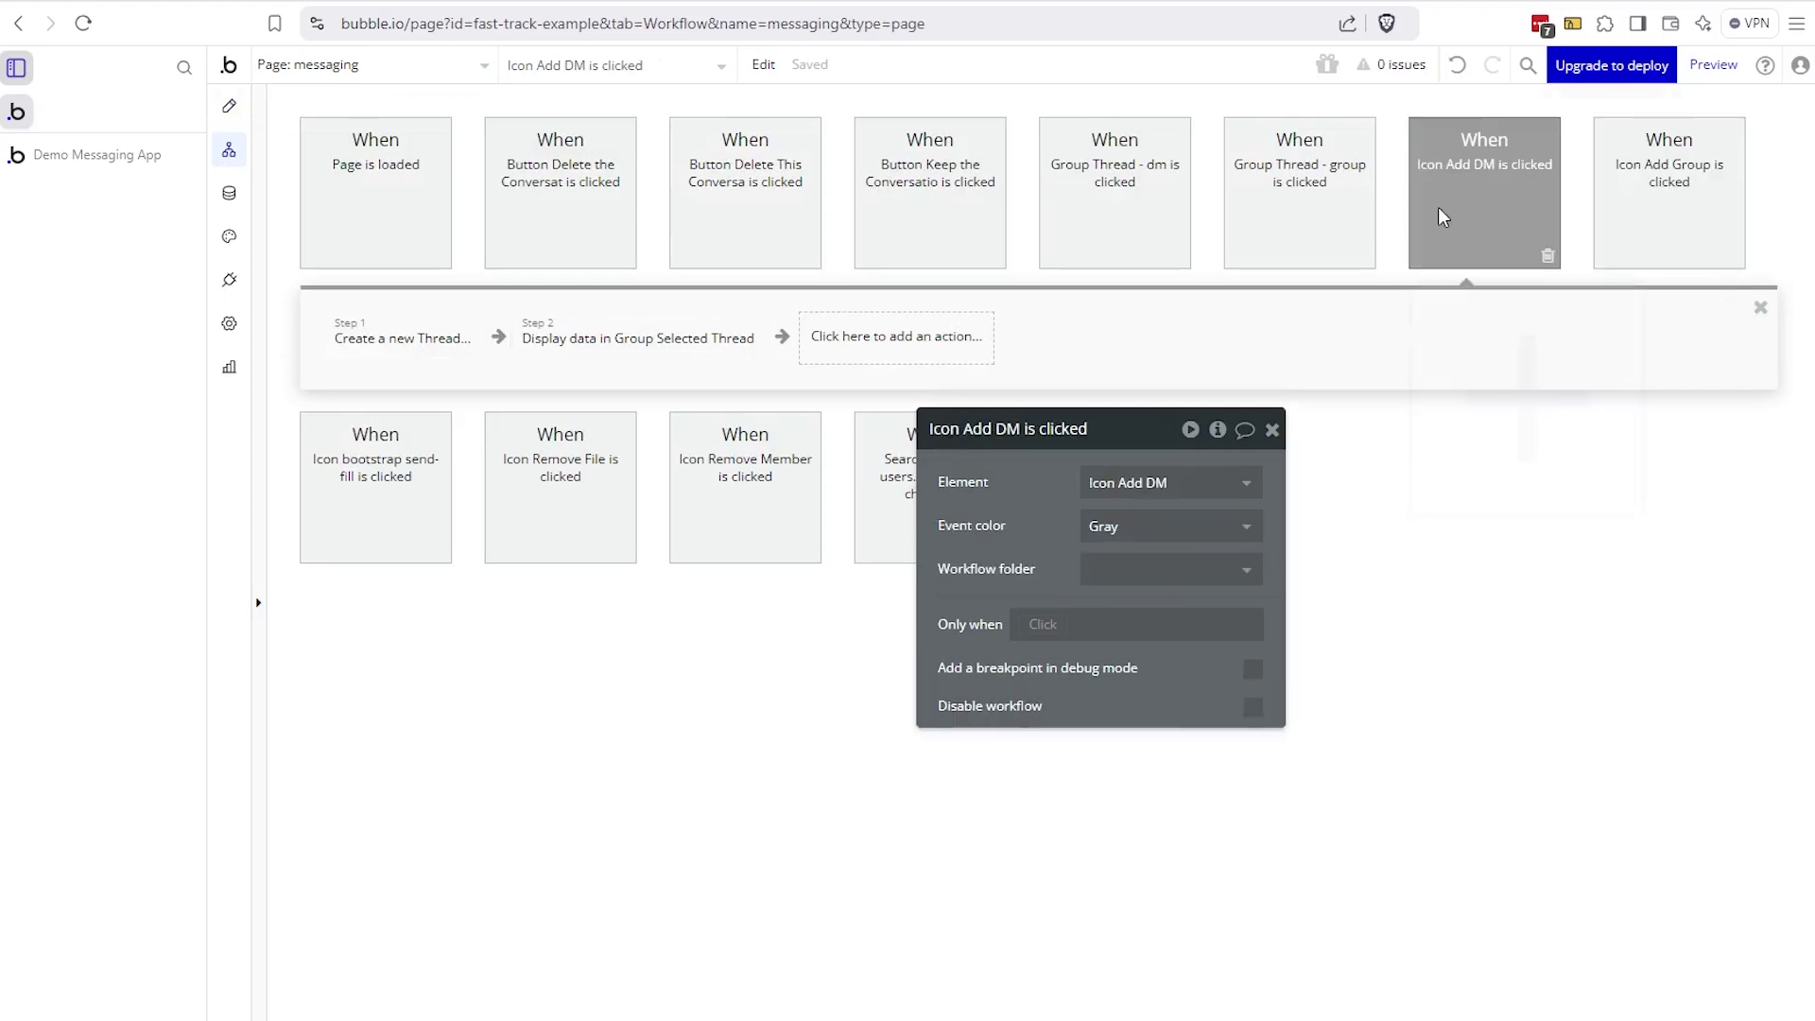
click(657, 350)
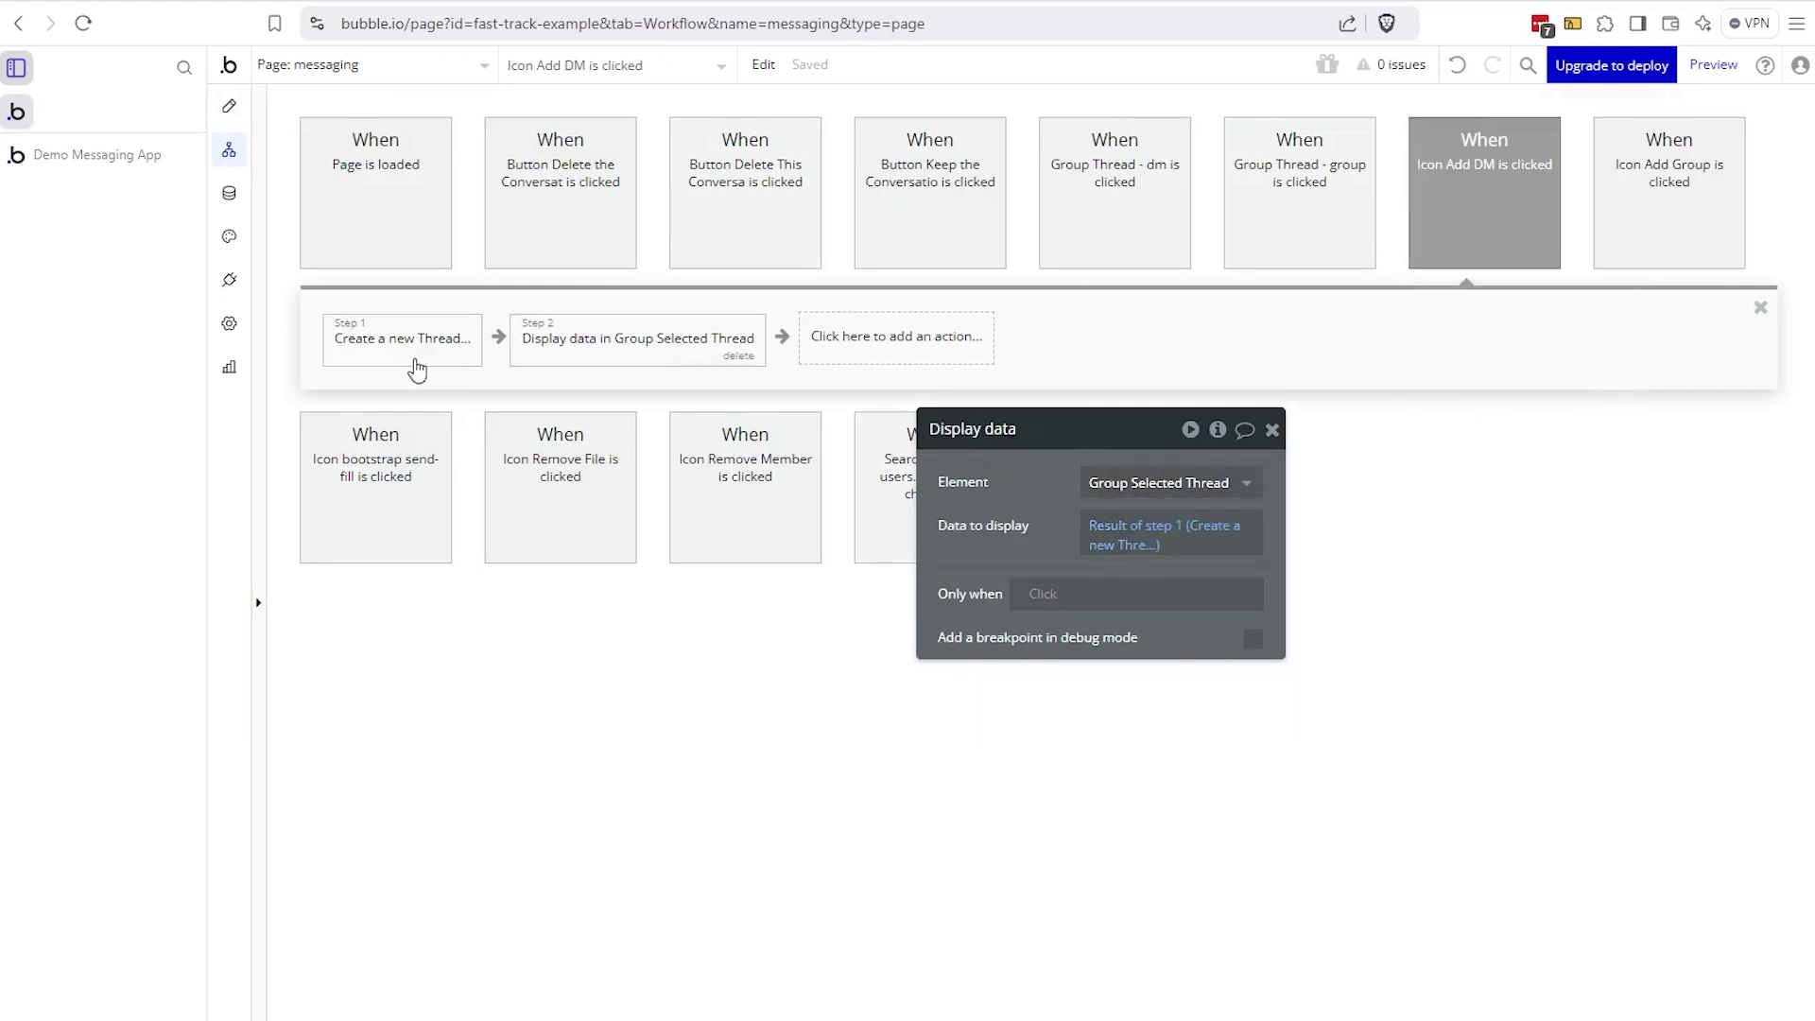
- Open the Group Thread - group click workflow and compare its Display data action with the one in the Group Thread - dm workflow
click(228, 106)
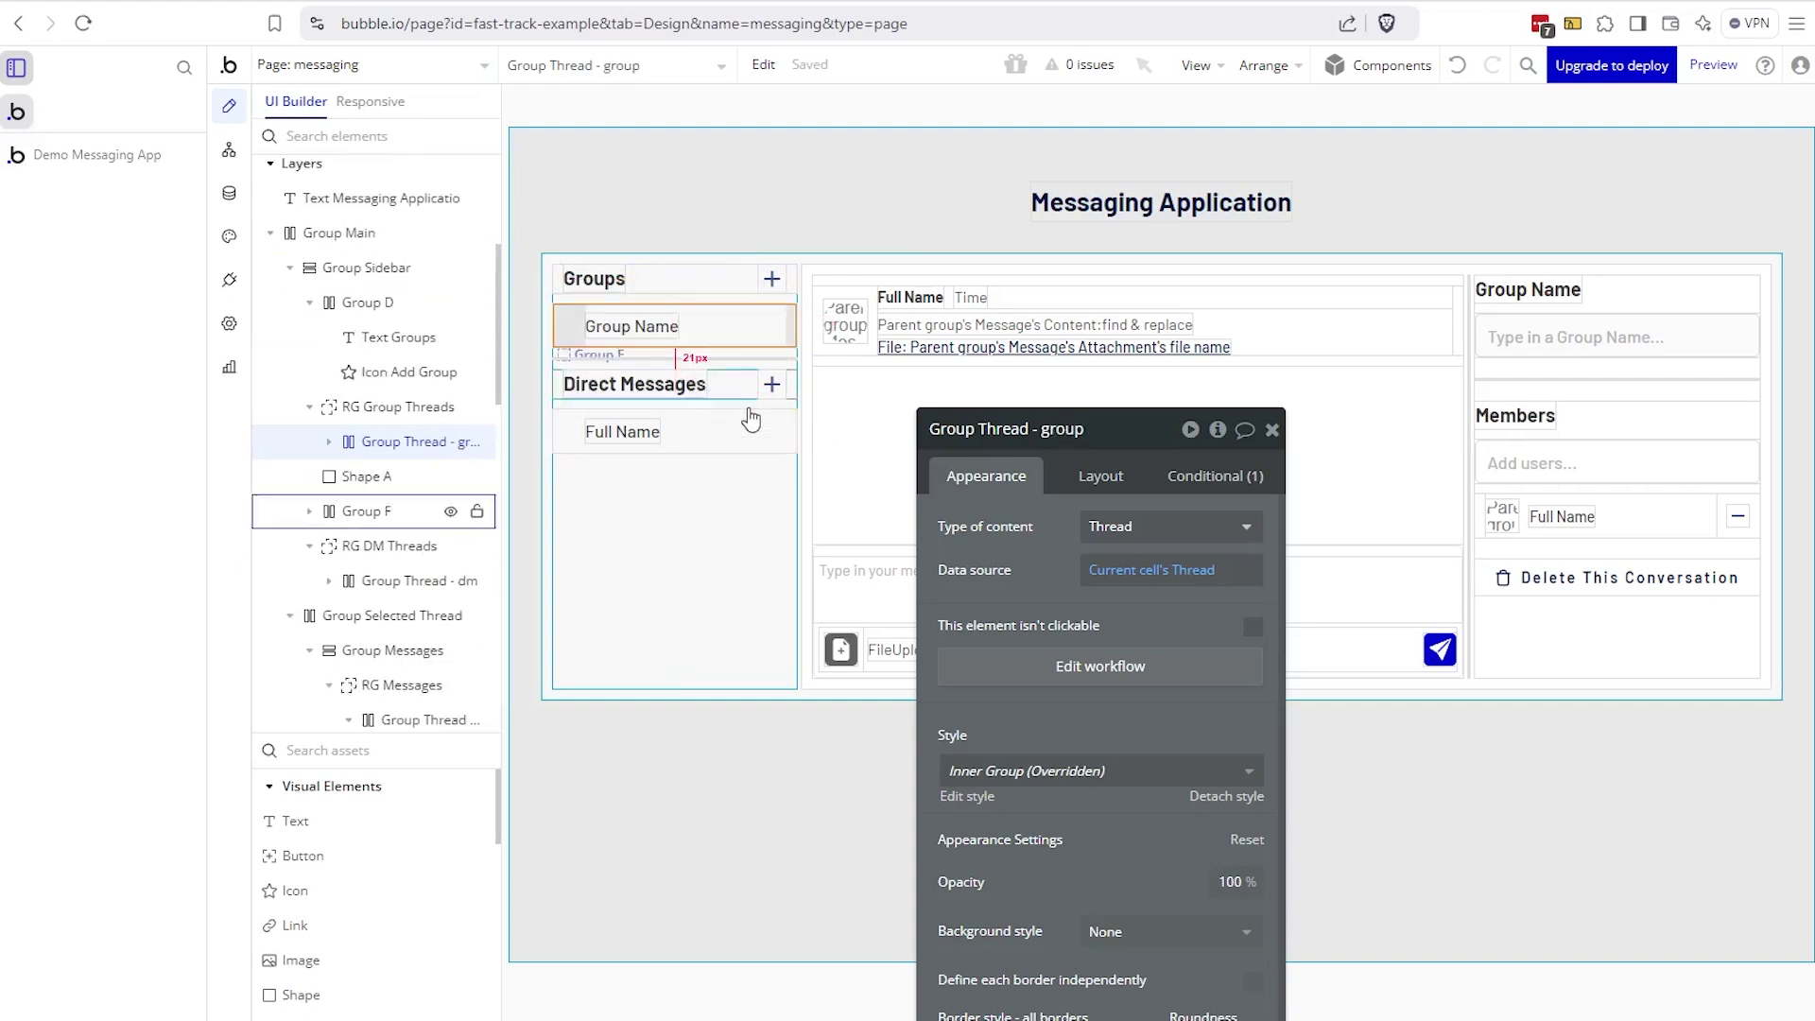
click(964, 665)
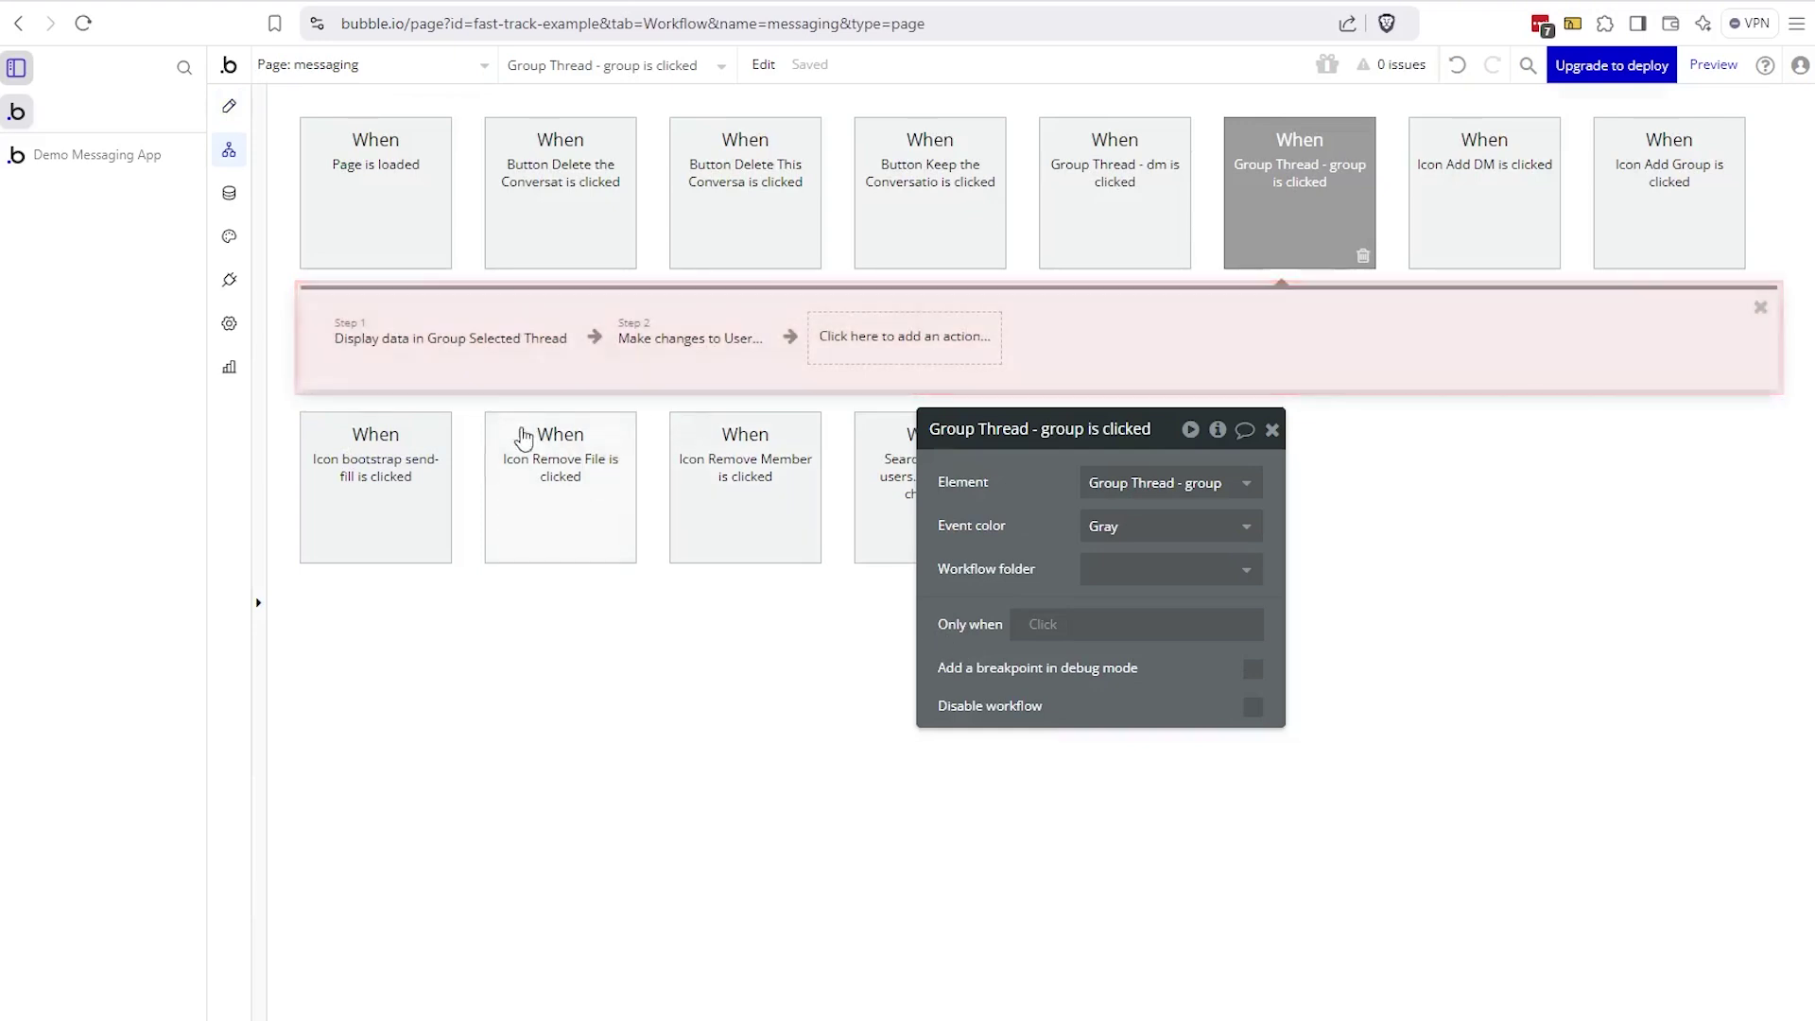
click(406, 353)
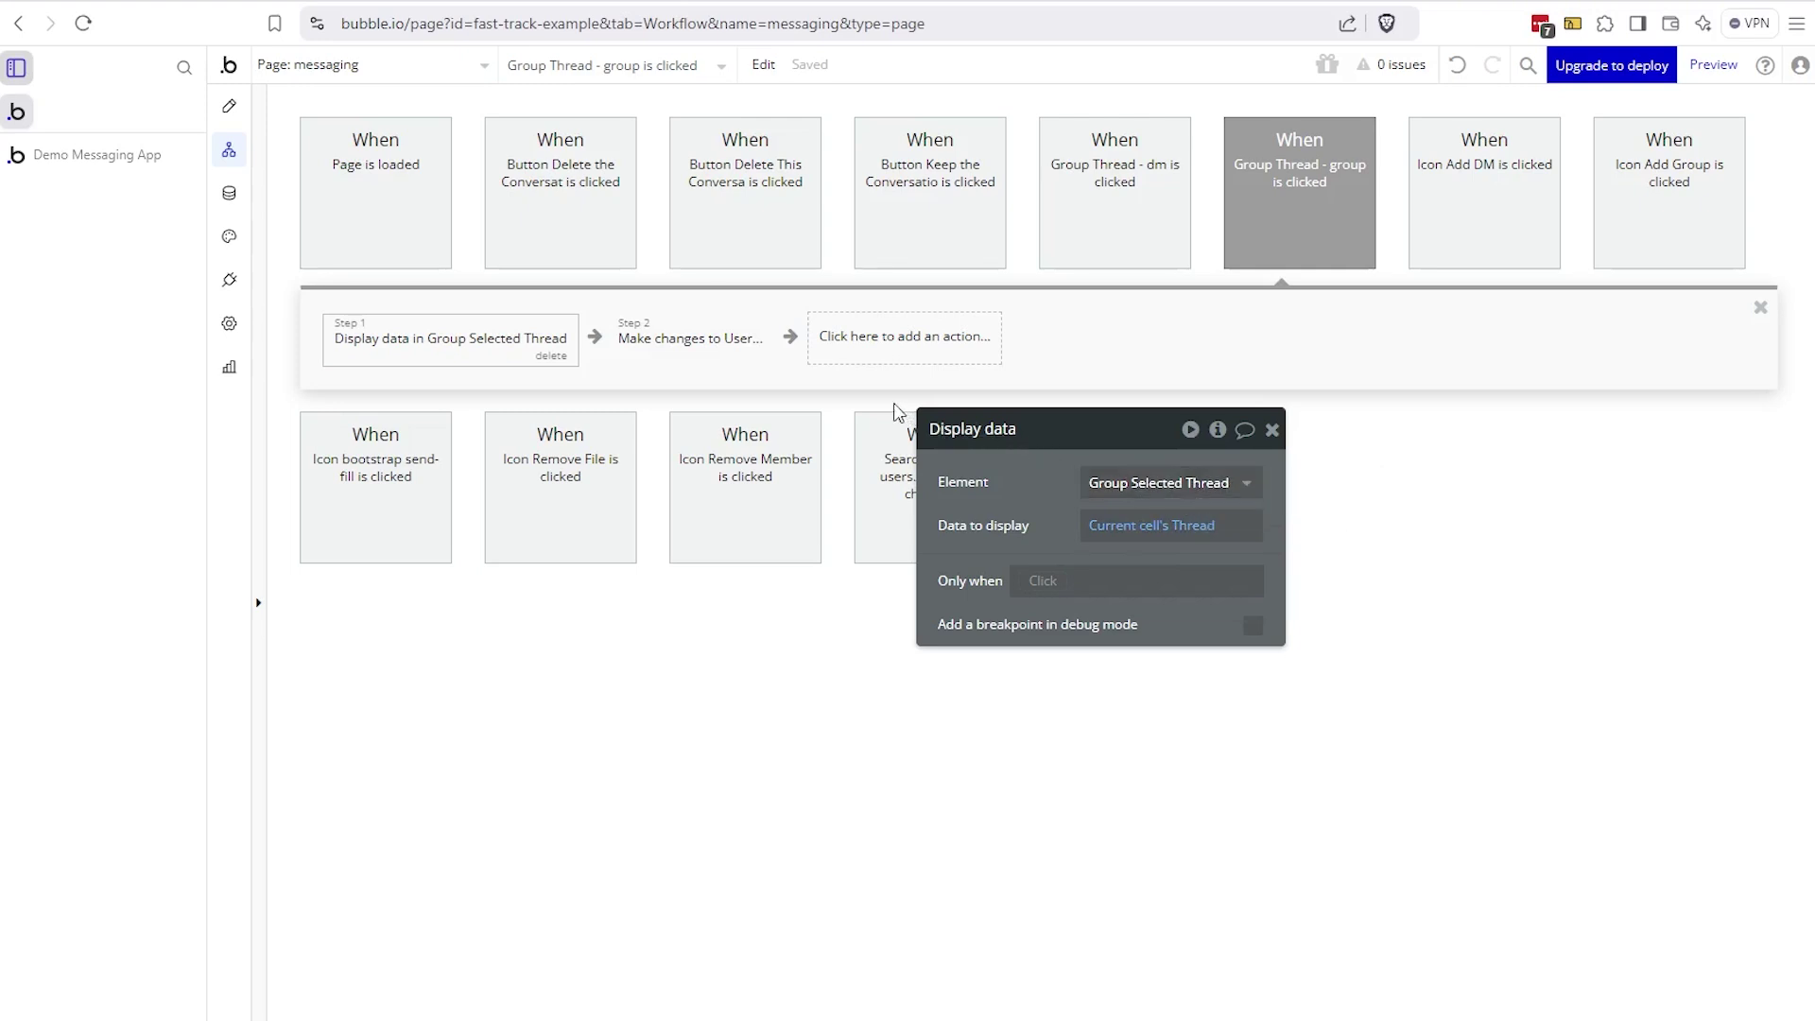
click(1160, 223)
click(465, 333)
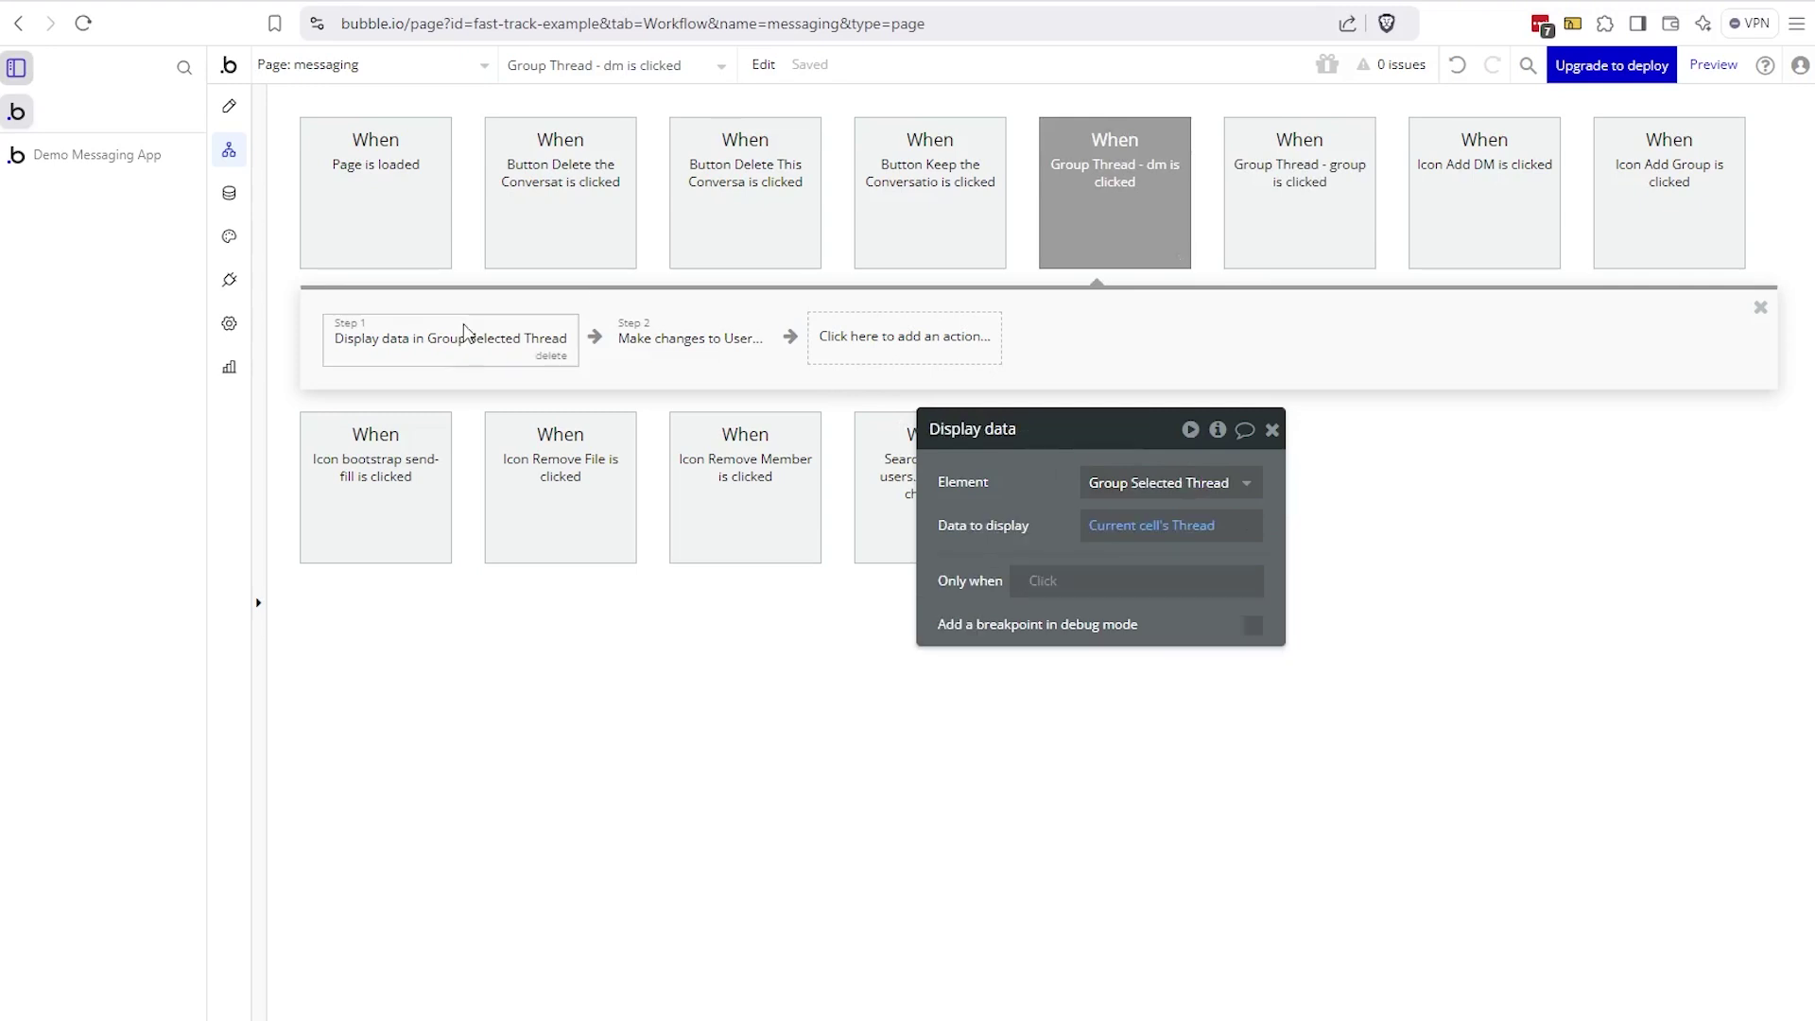
- Review the Make changes to User action of the Group Thread - group workflow and open the unread direct message in the running Demo Messaging App
click(1262, 242)
click(689, 342)
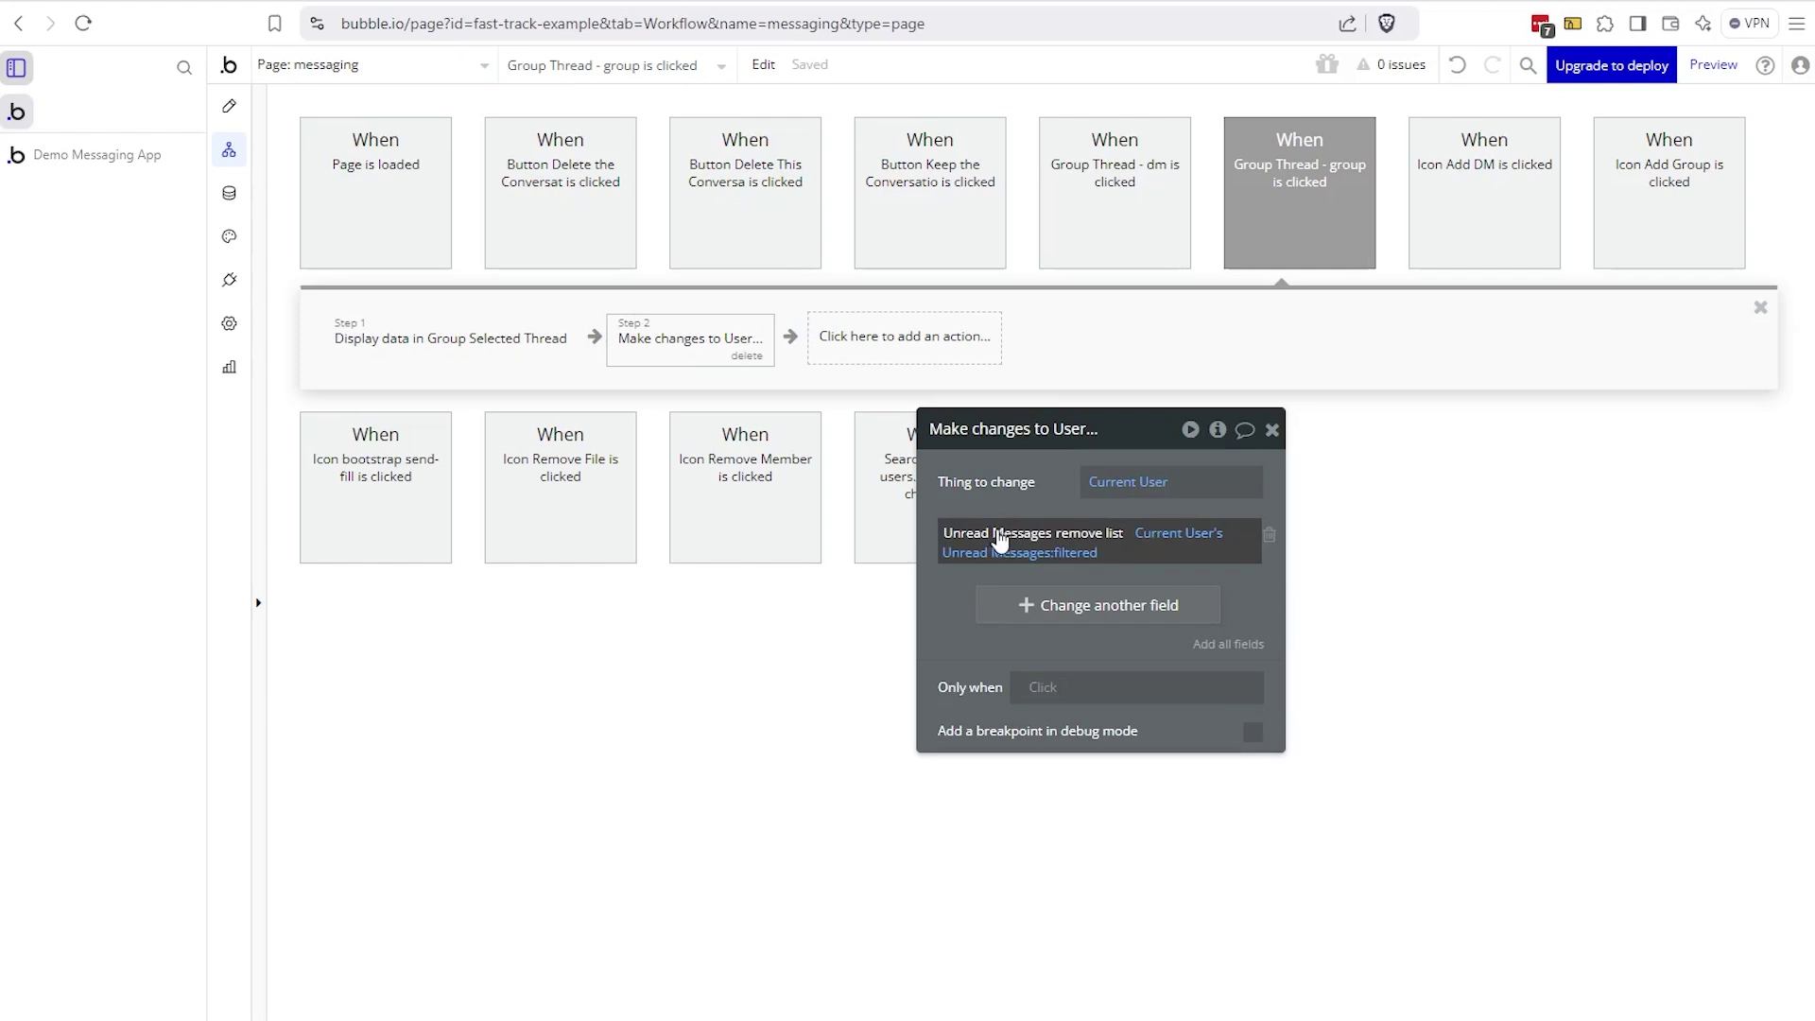
click(113, 166)
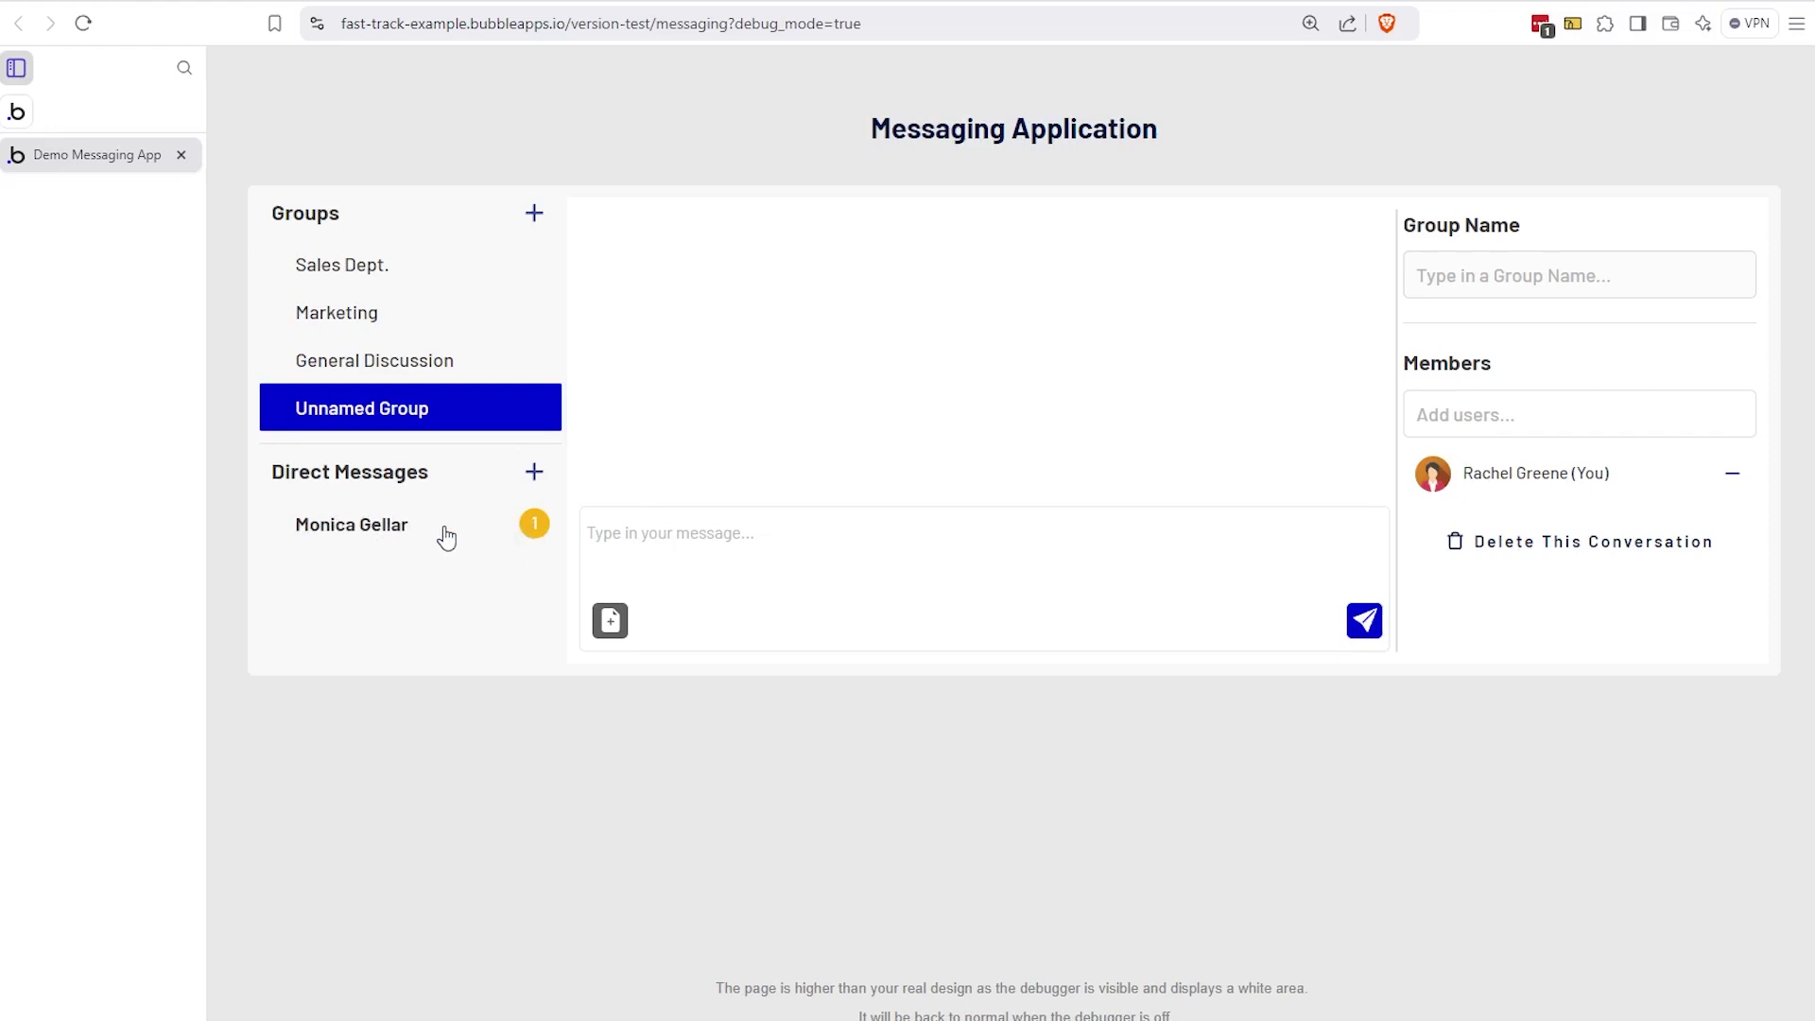
click(416, 531)
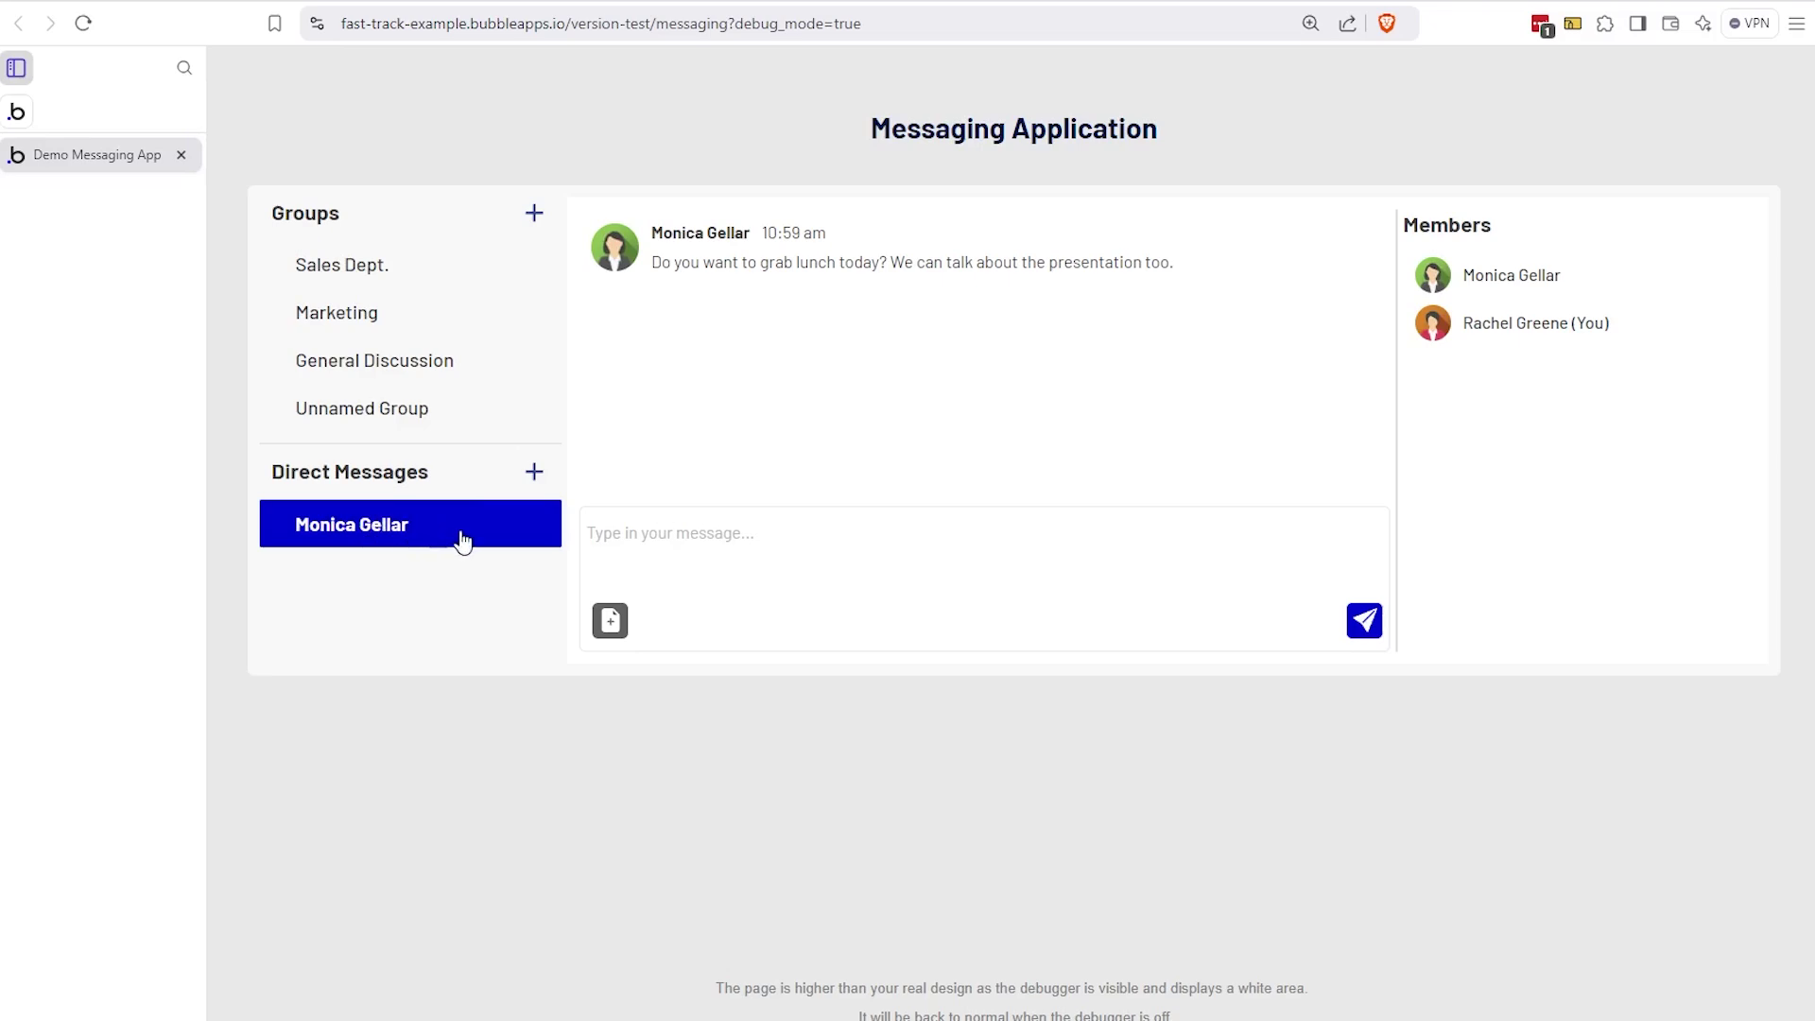
- Return to the Bubble editor and examine the Unread Messages field of the User data type
click(16, 111)
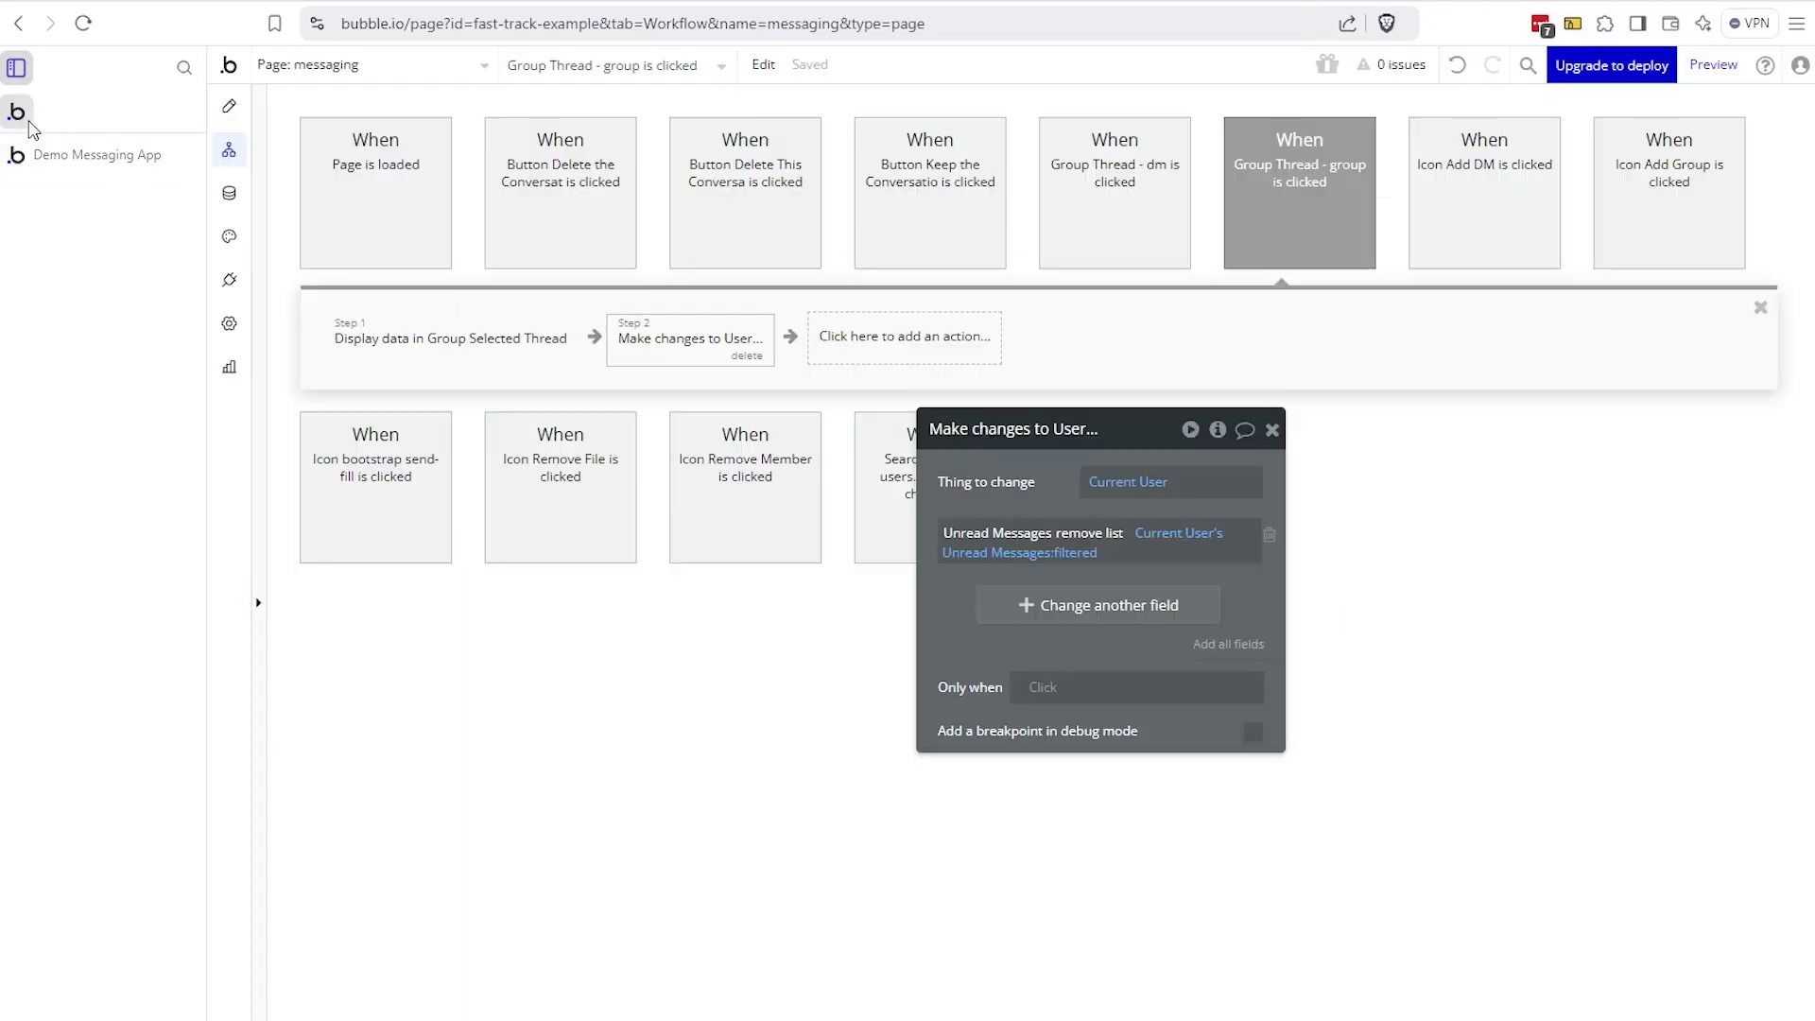
click(229, 193)
click(333, 151)
click(326, 410)
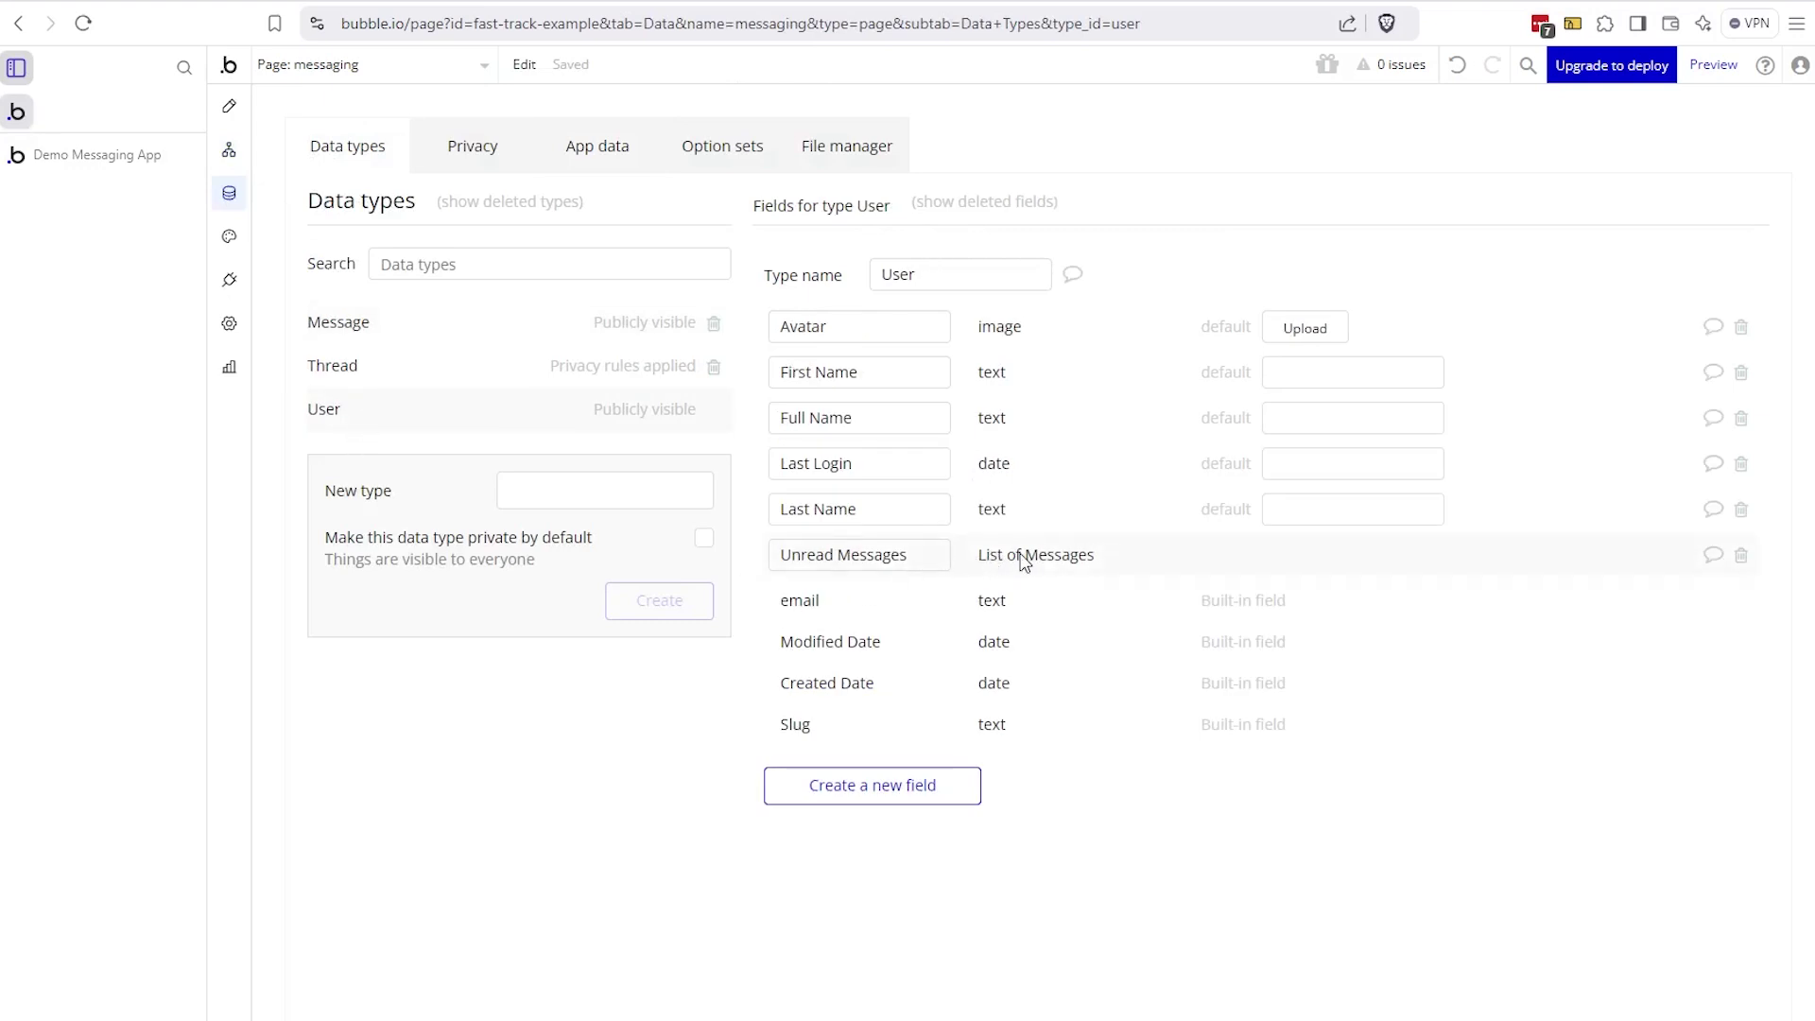
mouse_move(933, 561)
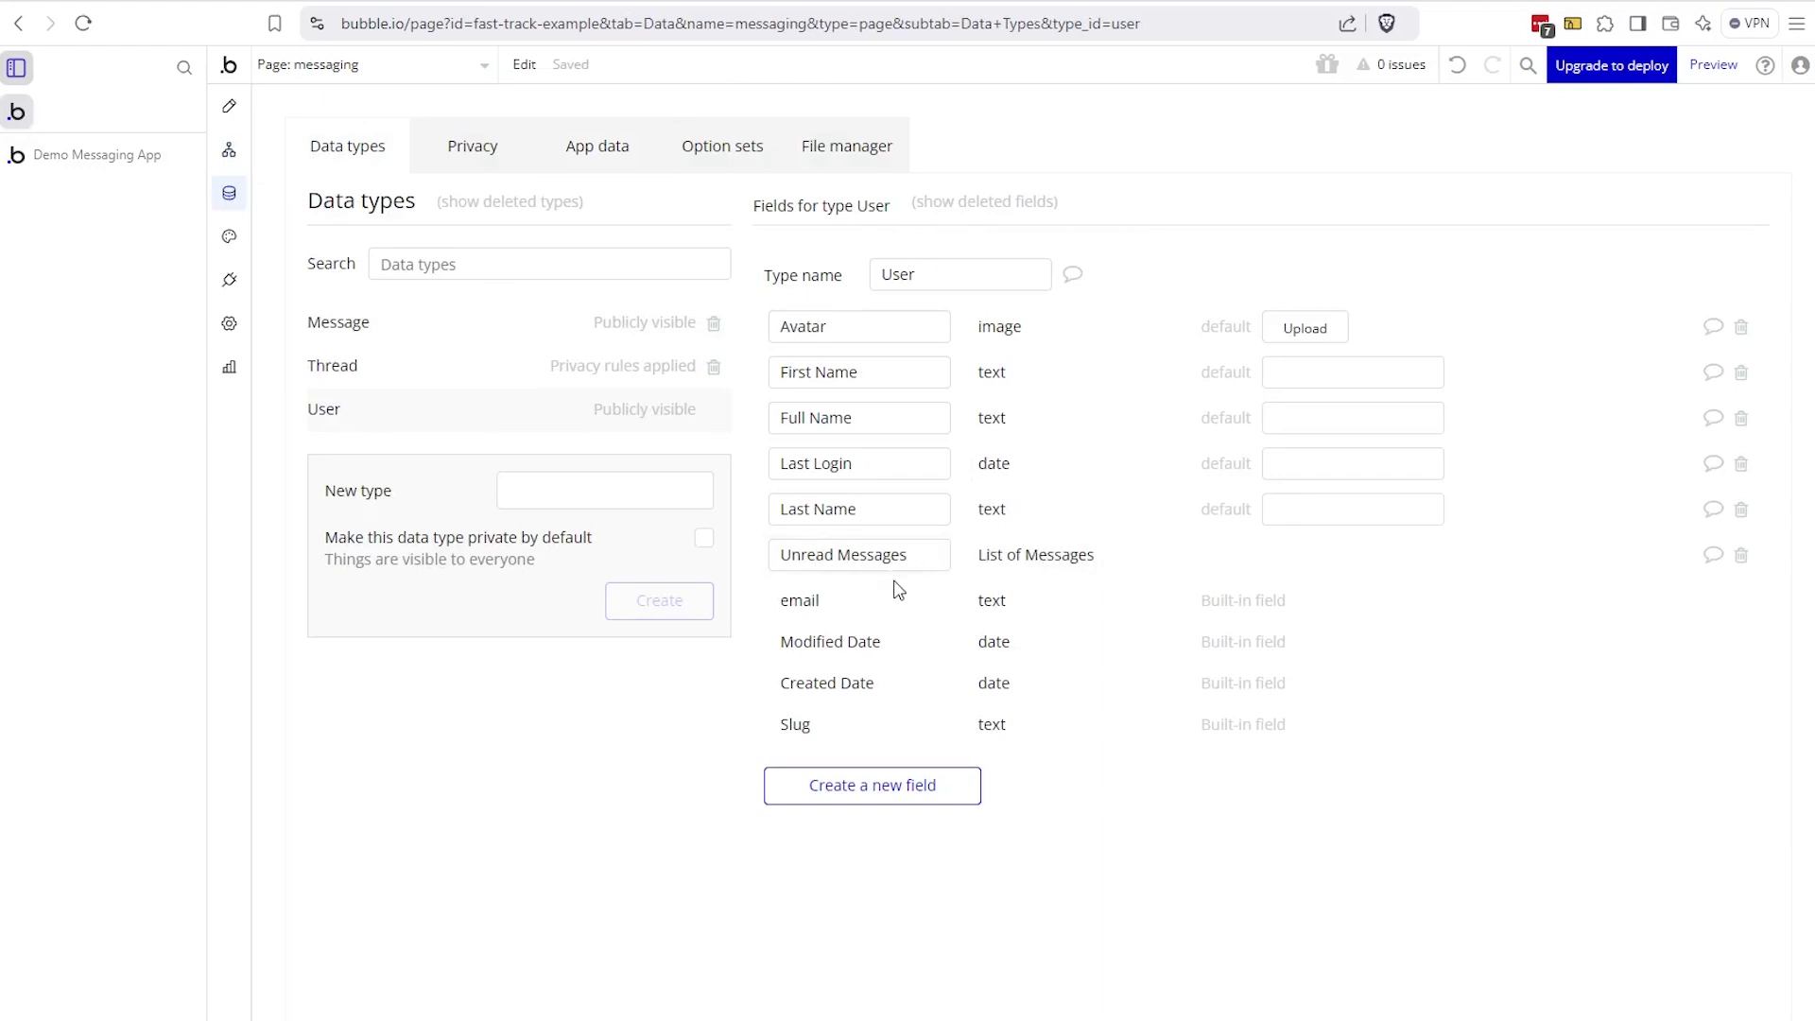
- Expand Group Thread - dm in the page design's element tree and reveal its hidden unread-messages count badge
click(231, 123)
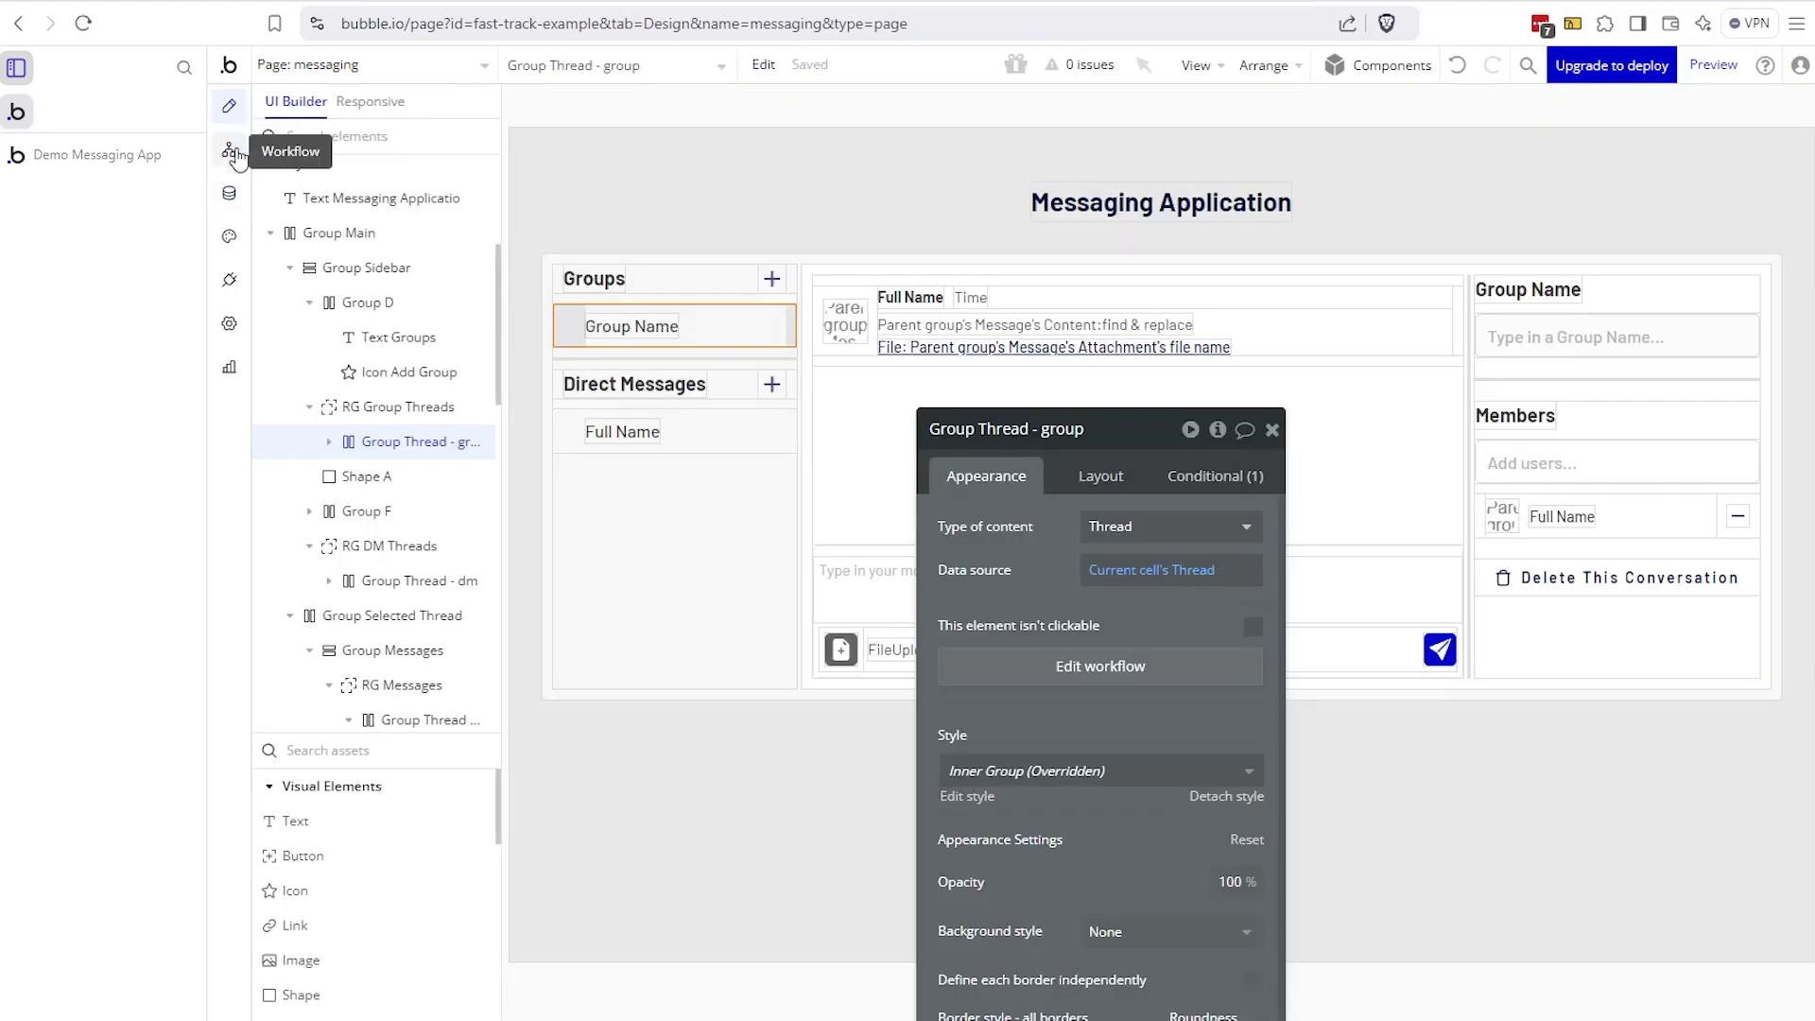
click(718, 438)
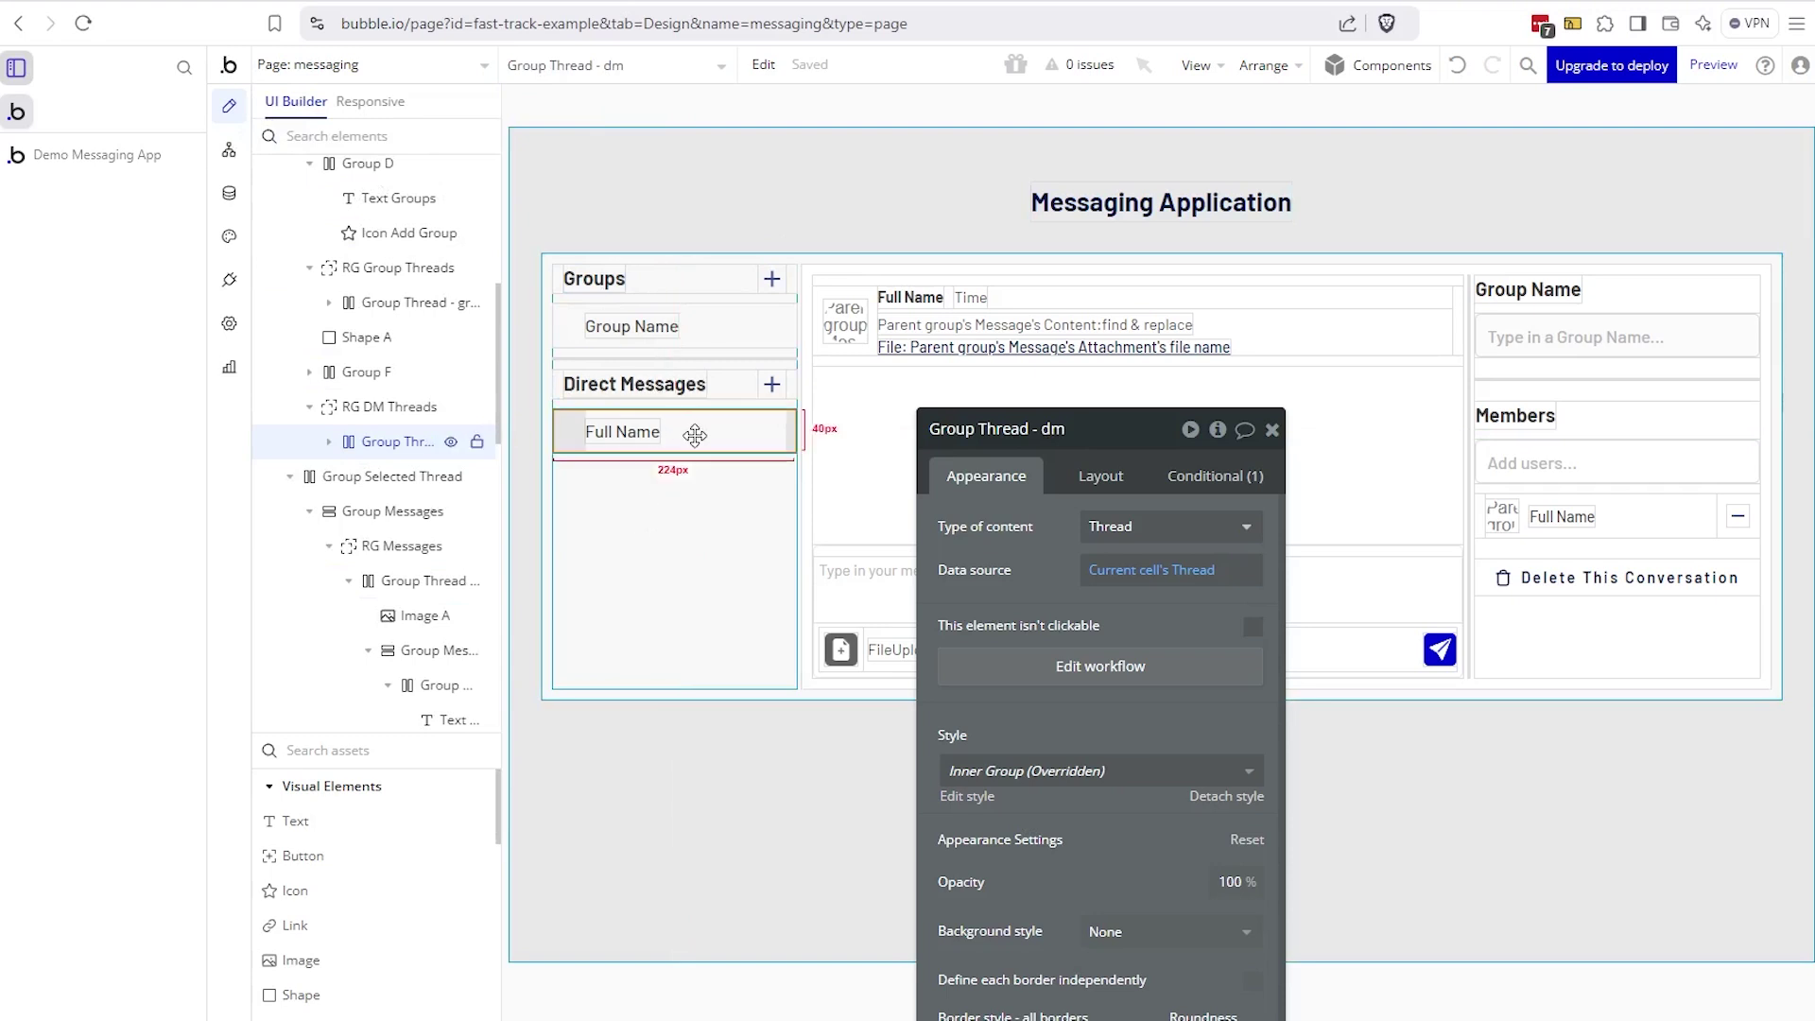
click(329, 442)
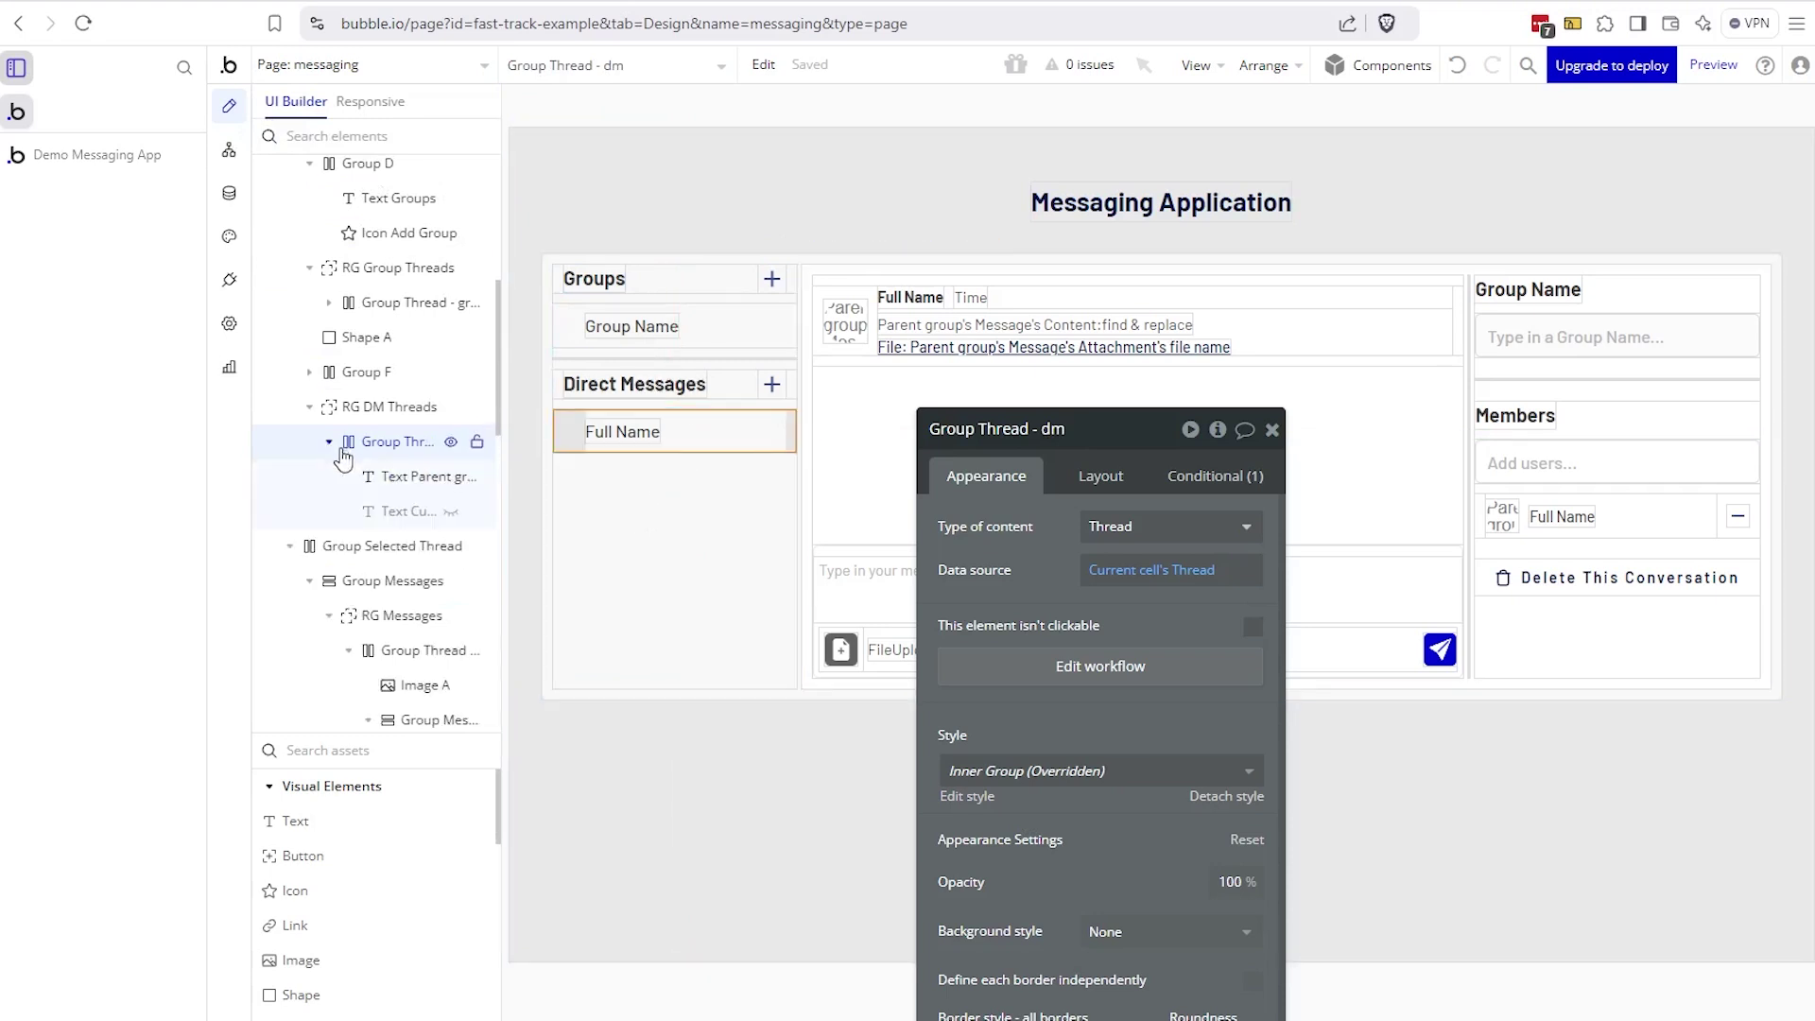
drag(428, 515, 767, 436)
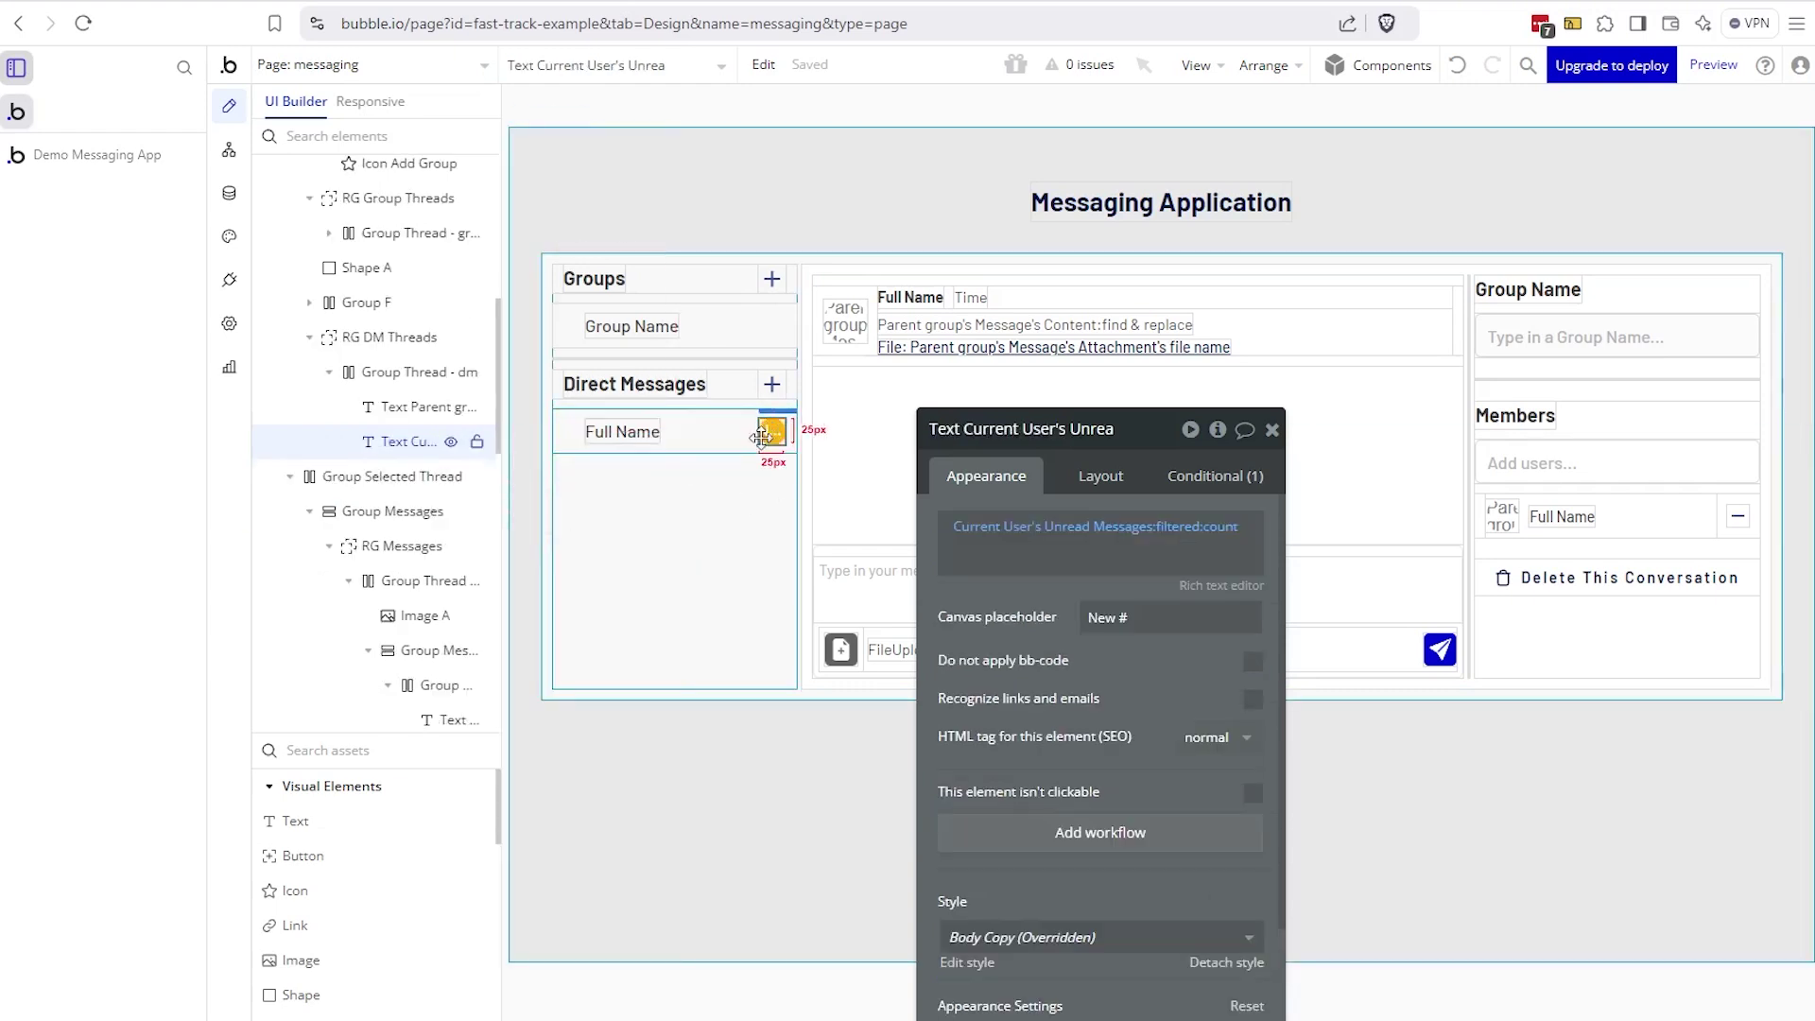
- Inspect the unread badge's page-load visibility, conditional and appearance settings, moving the property editor to show more of them
click(1086, 477)
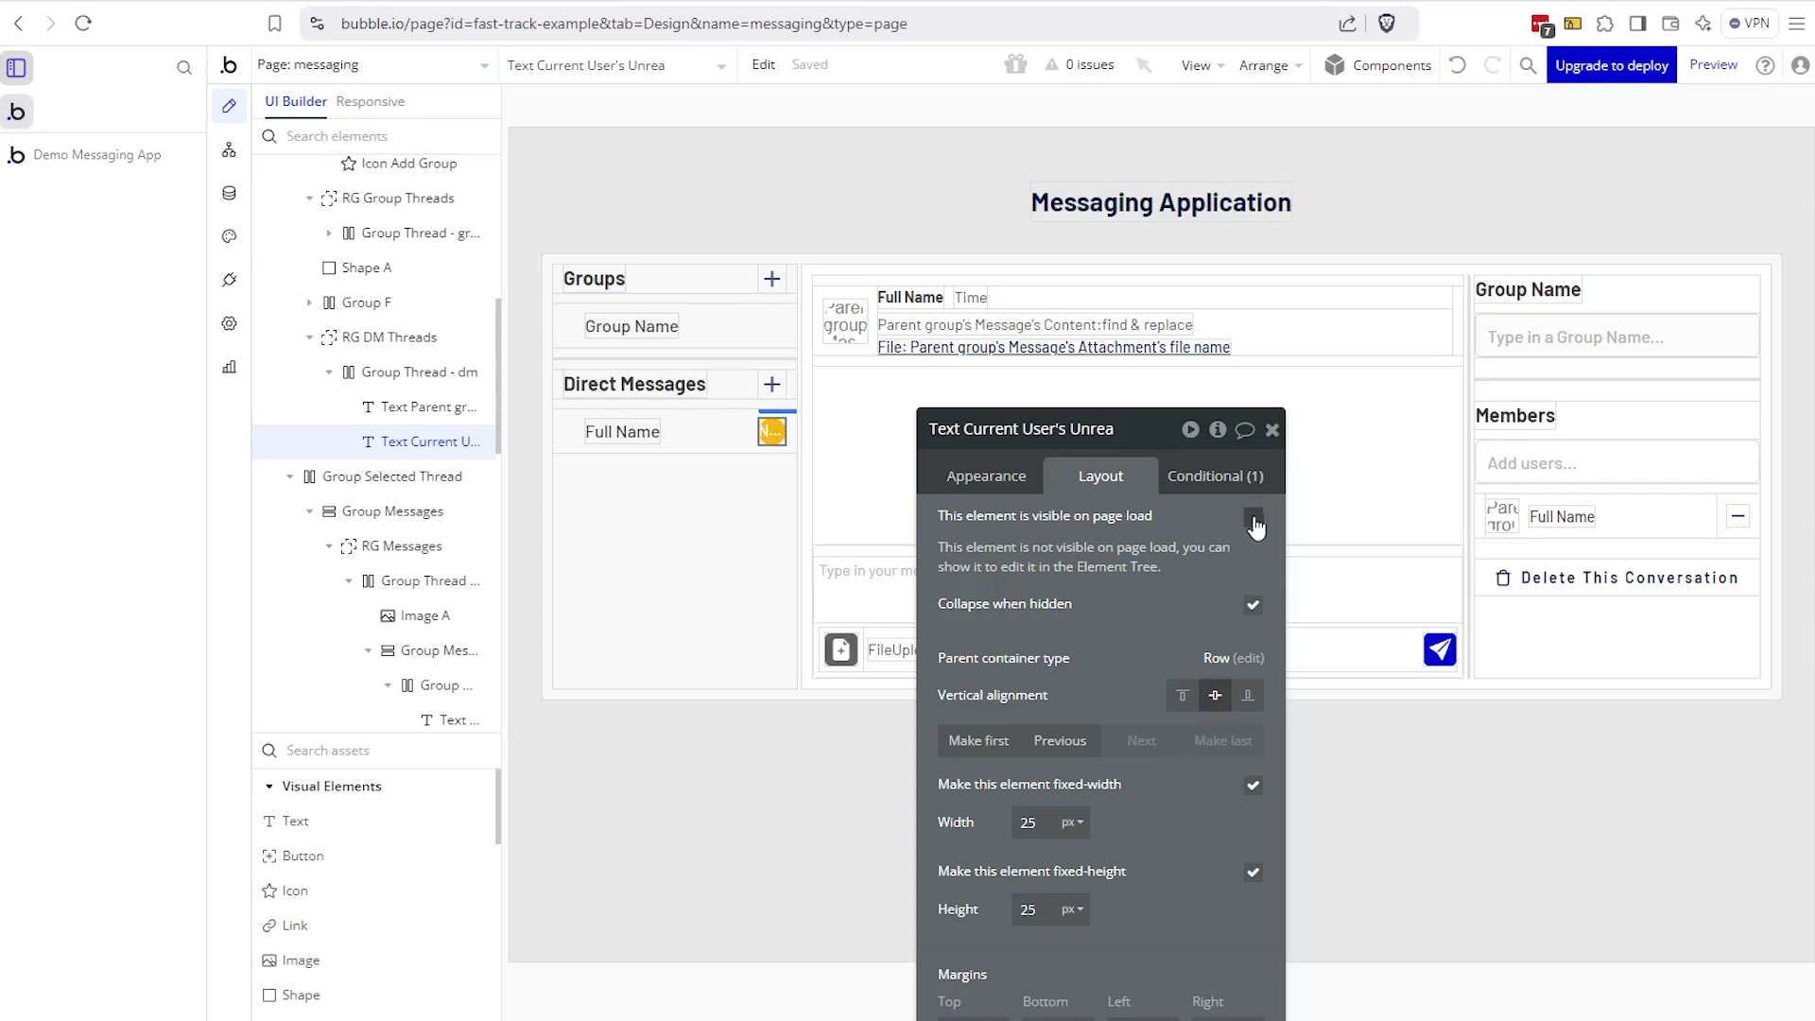
click(1227, 478)
click(1001, 480)
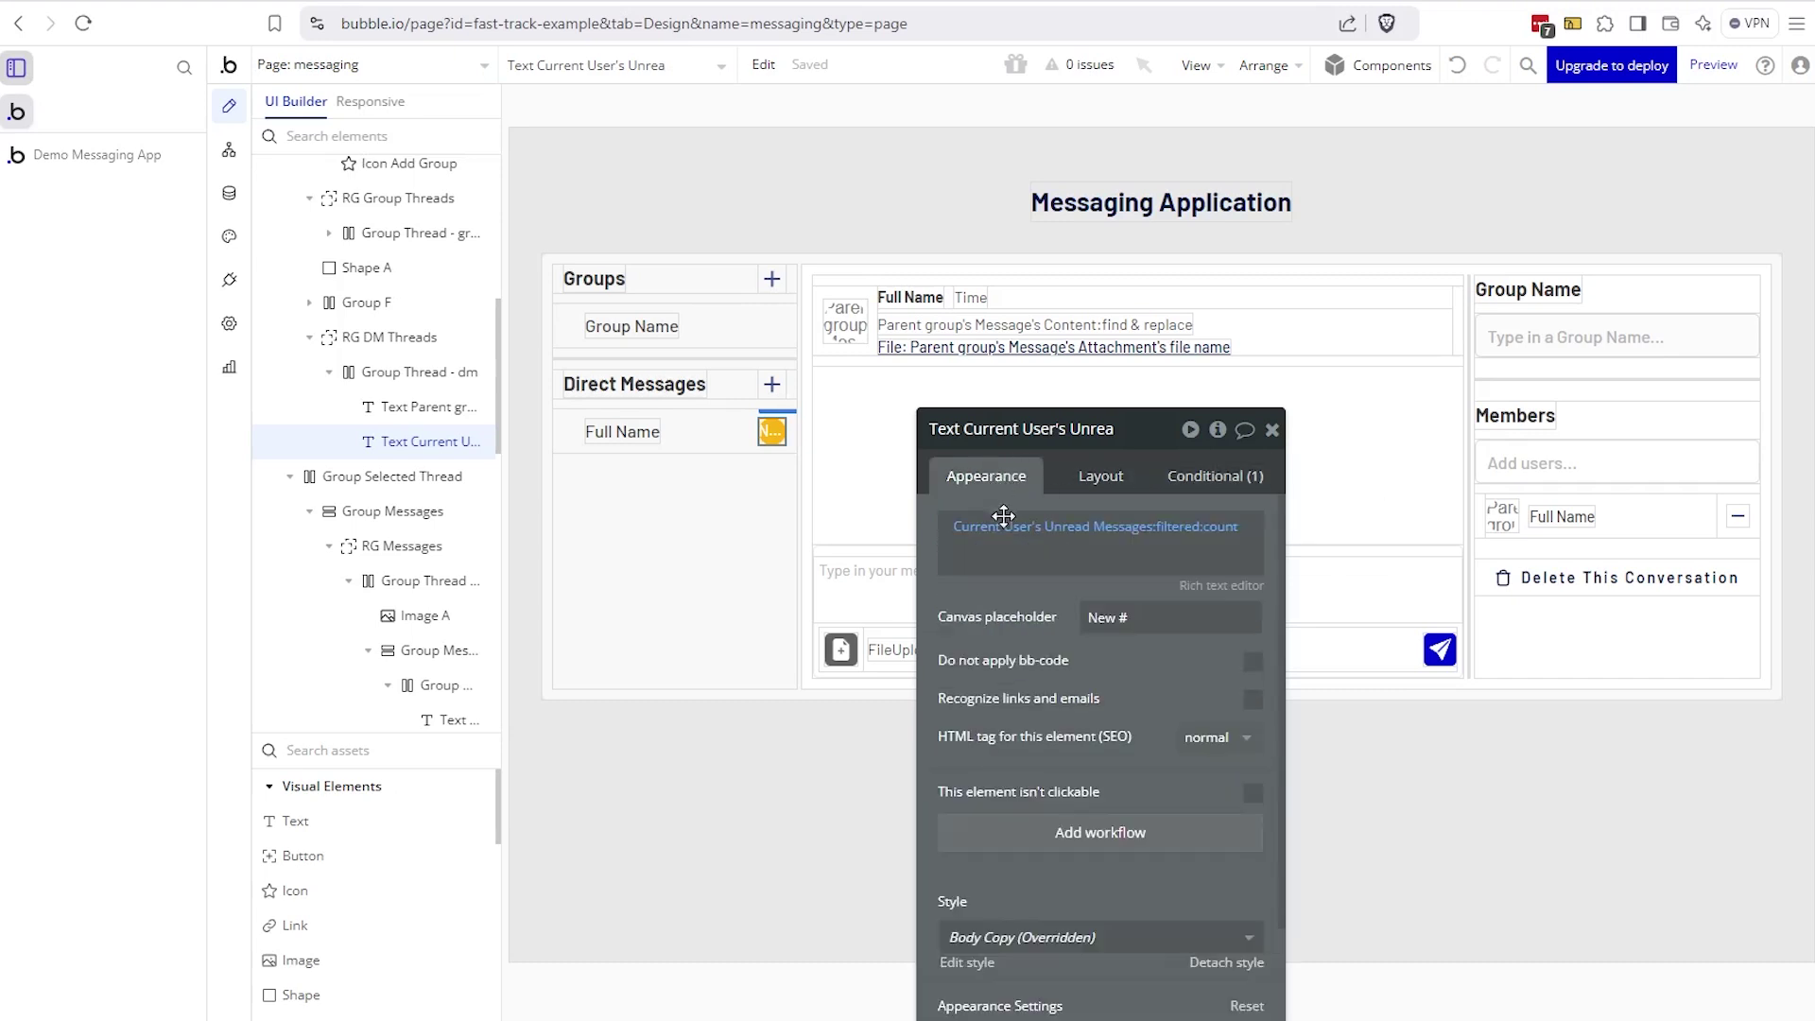
drag(992, 472, 1021, 192)
scroll(1190, 808, down, 5)
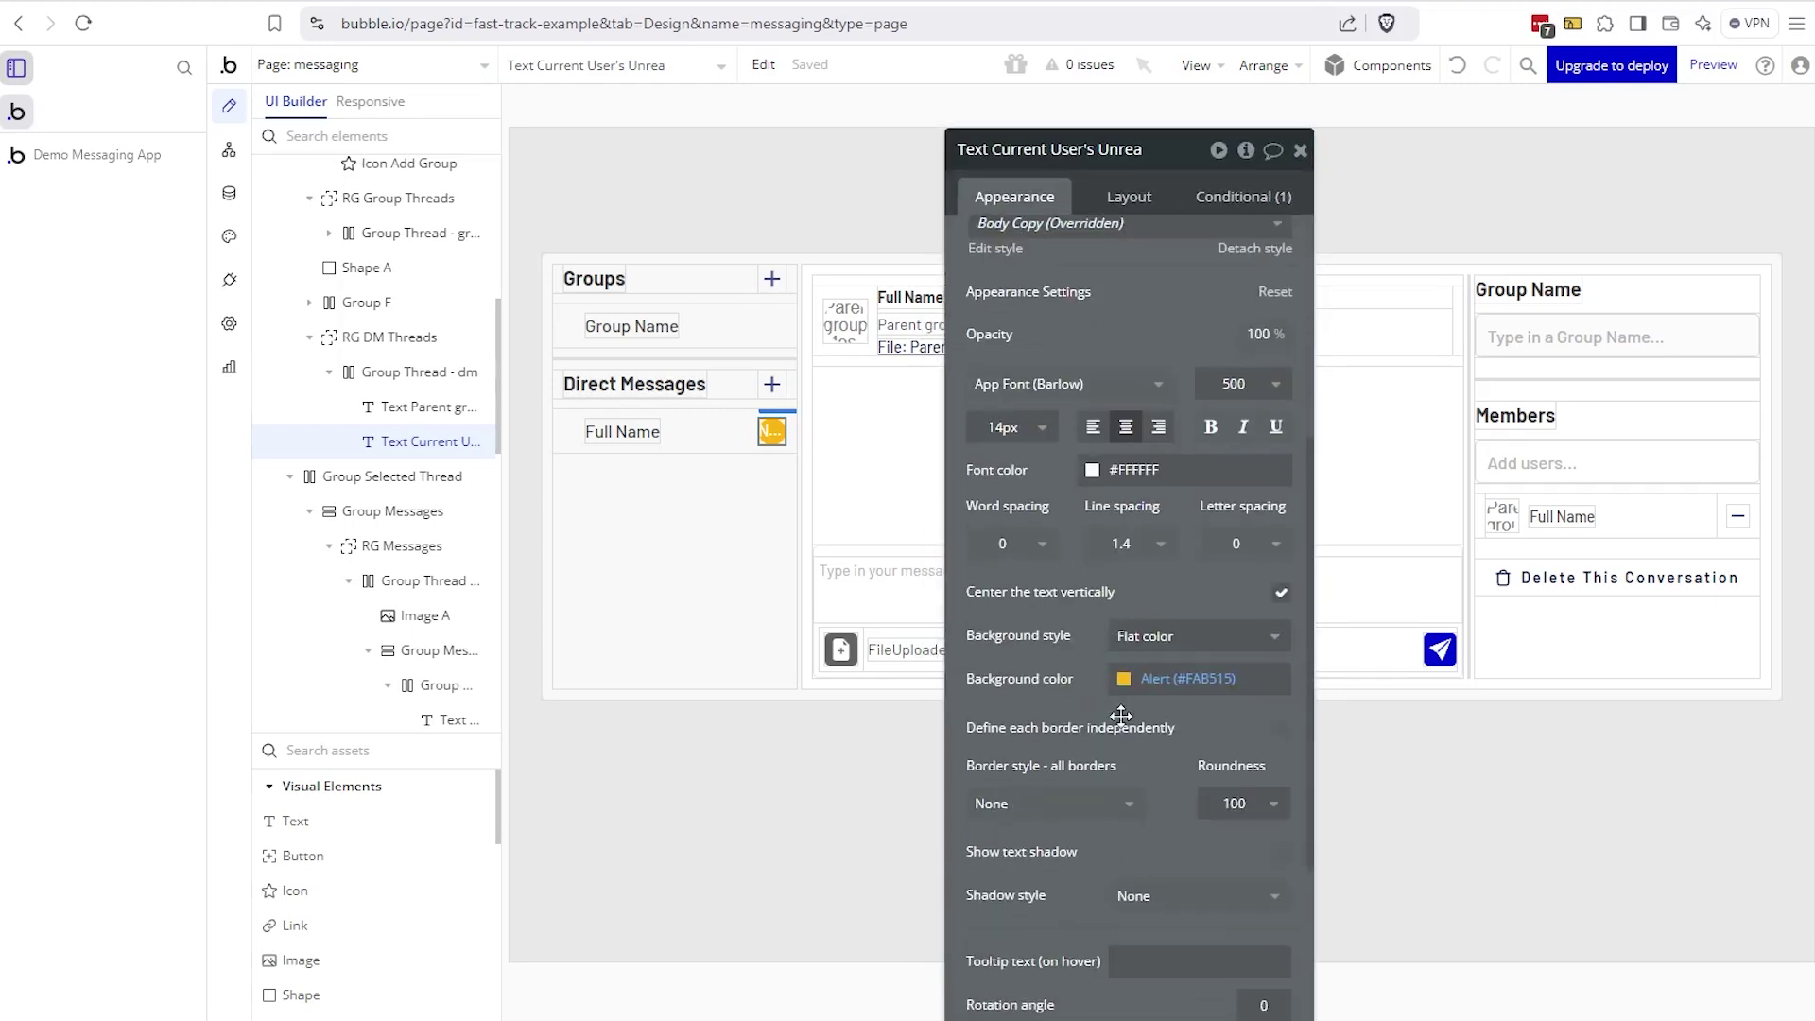
scroll(1190, 809, down, 3)
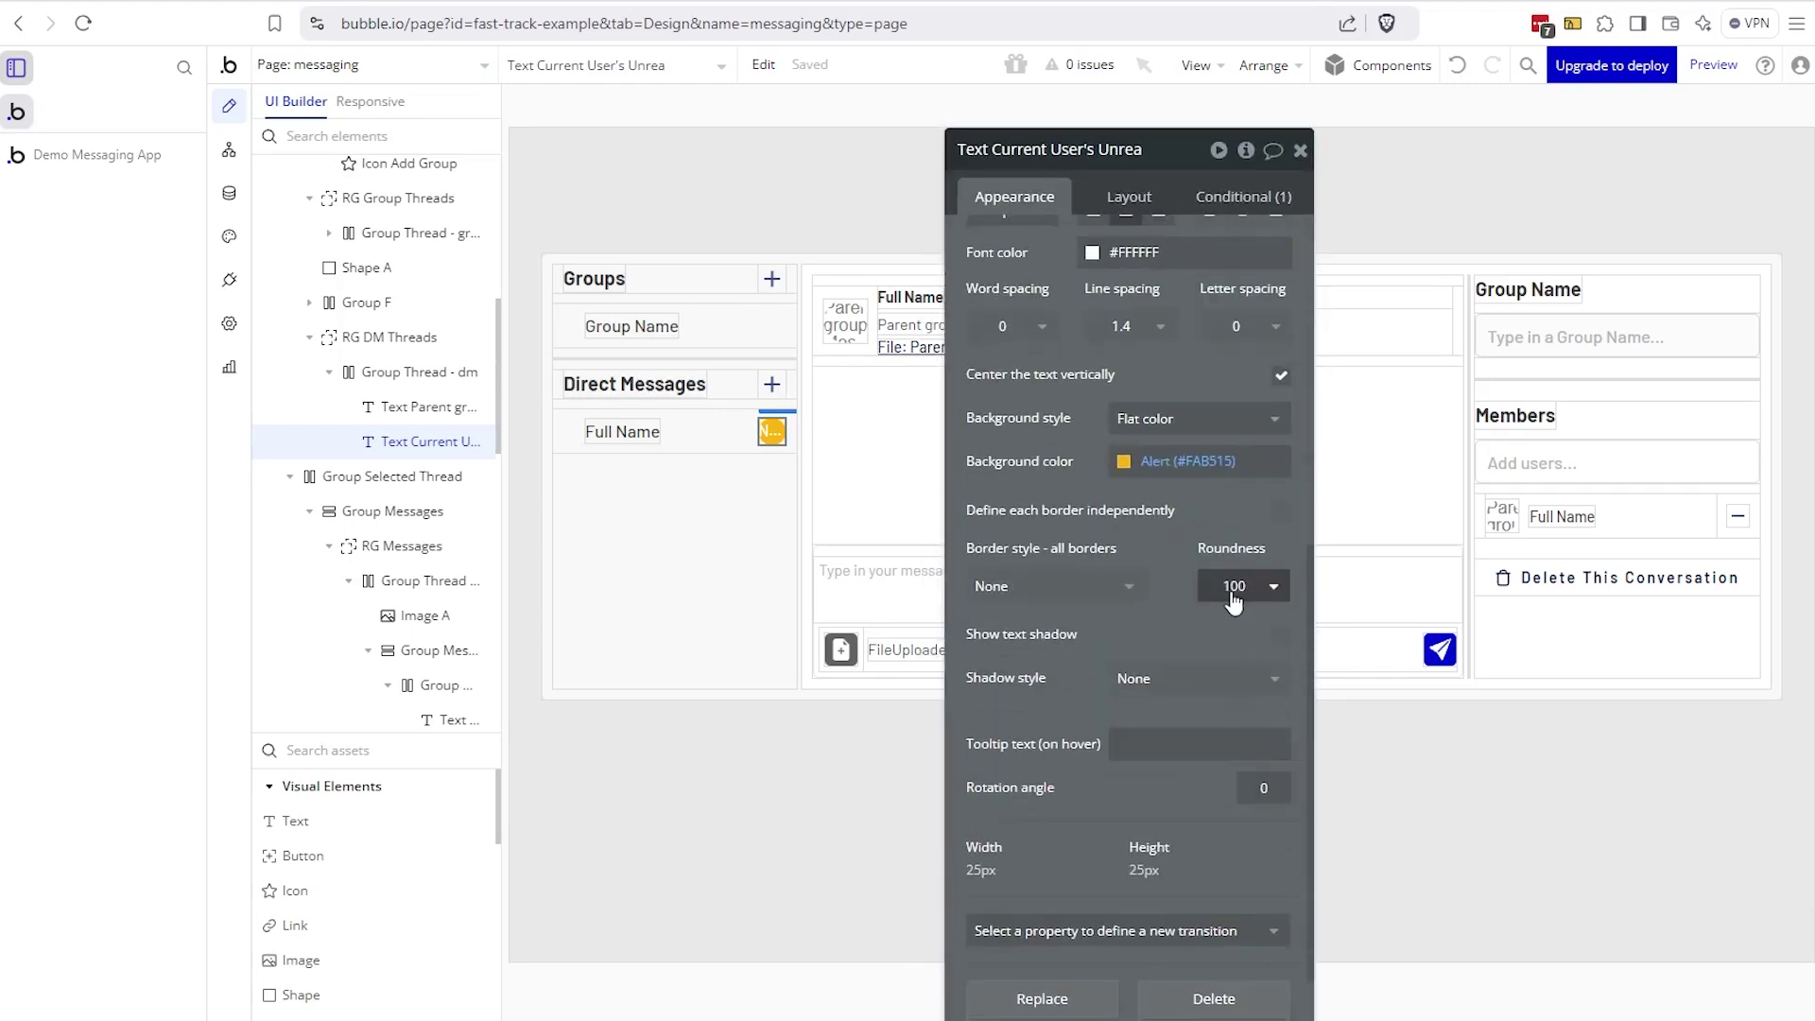
- Check the unread badge's fixed width and height and review its background color, roundness and text expression
click(1128, 196)
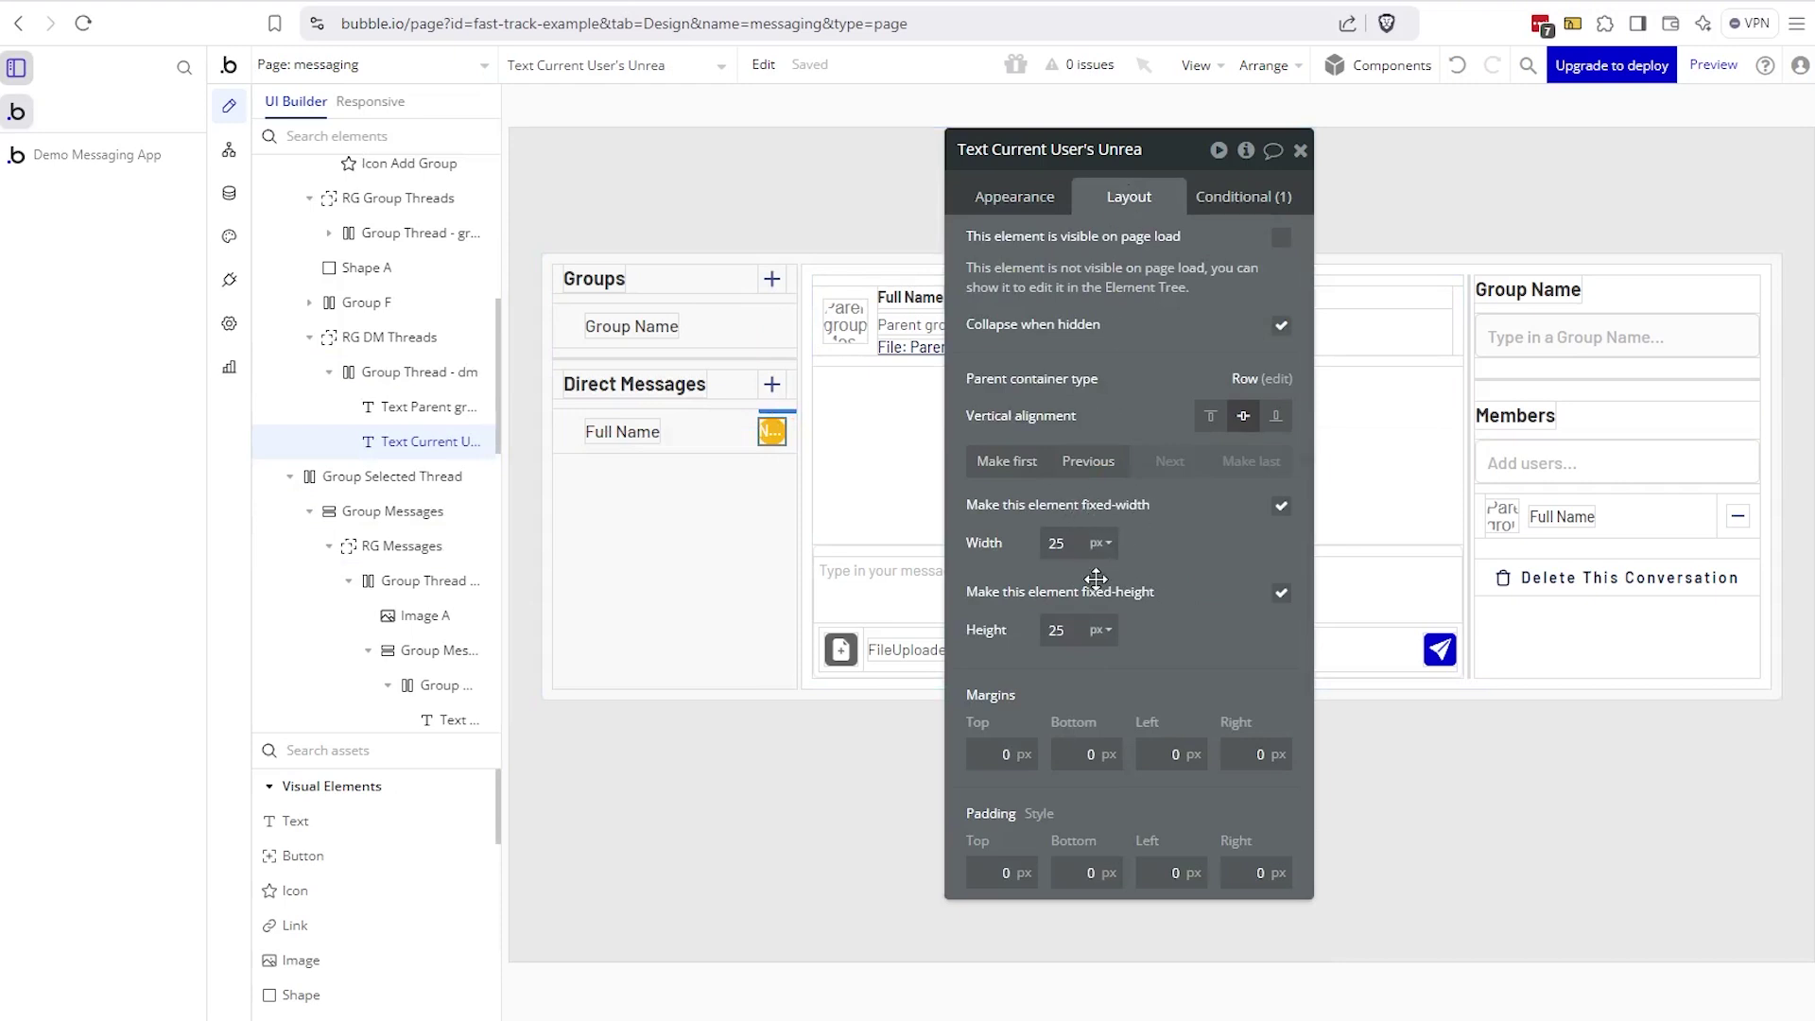
click(1040, 199)
scroll(1226, 718, down, 3)
scroll(1226, 719, down, 5)
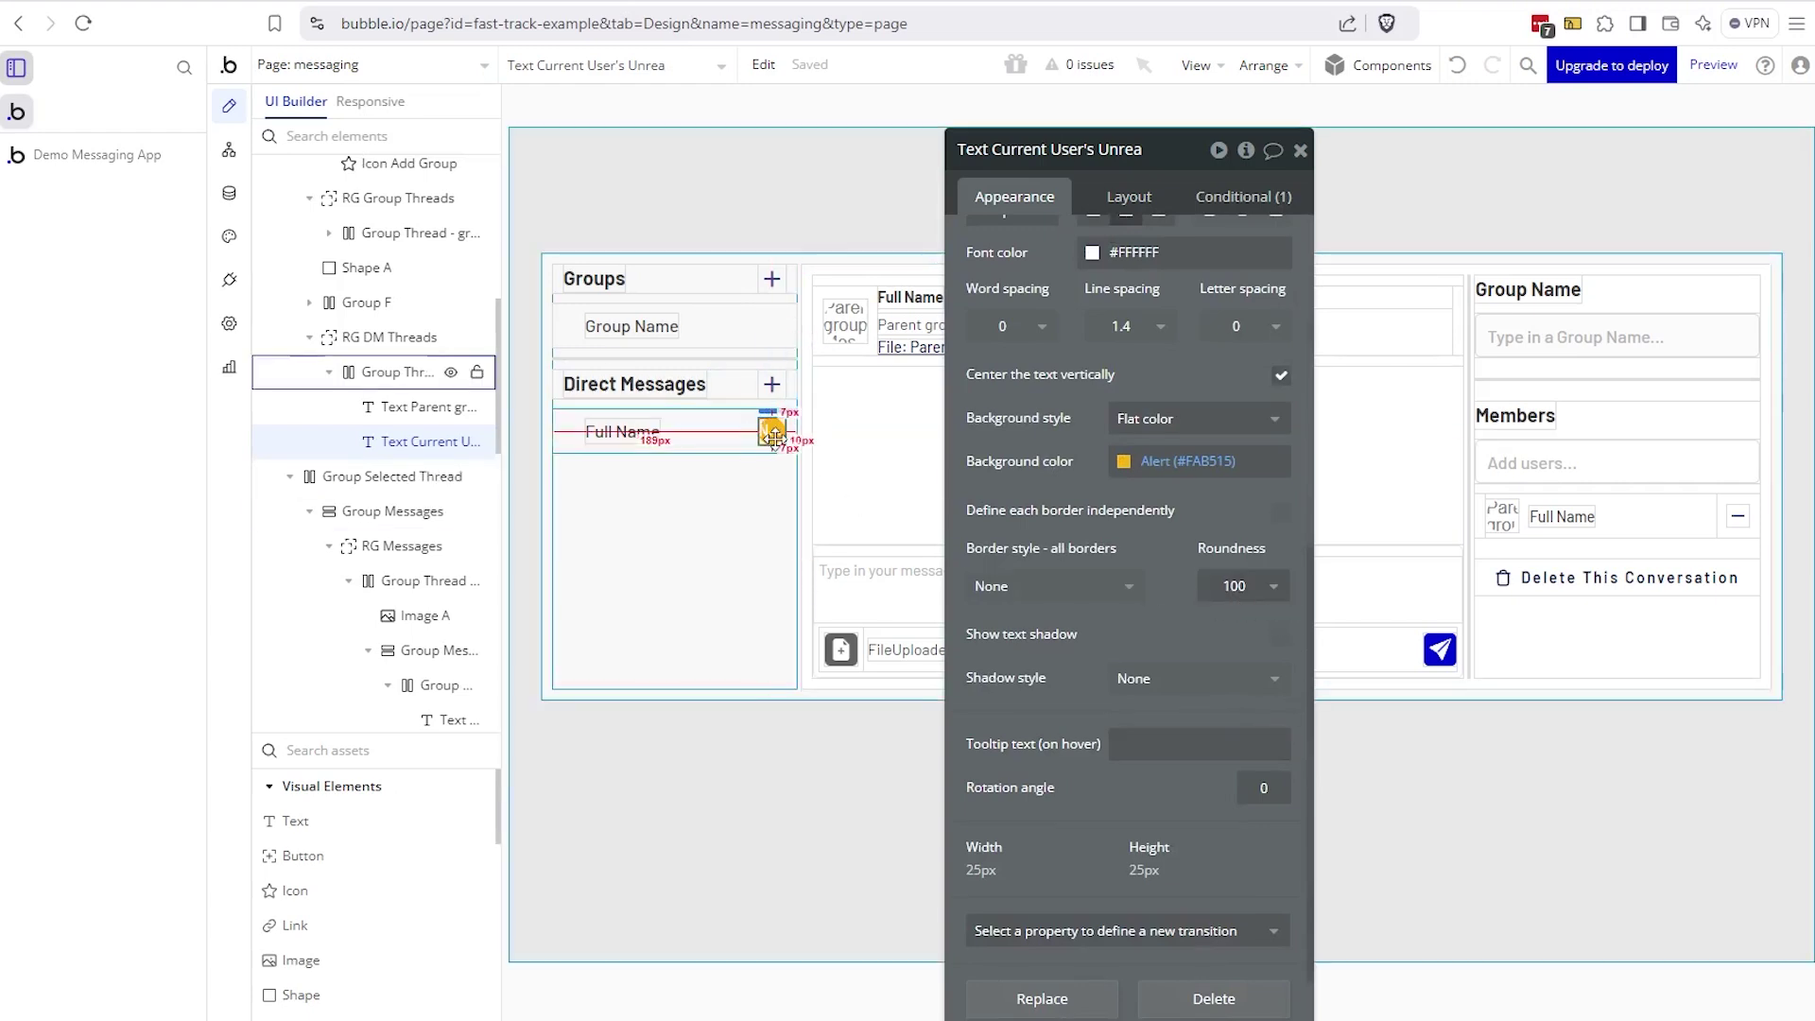
scroll(996, 487, up, 2)
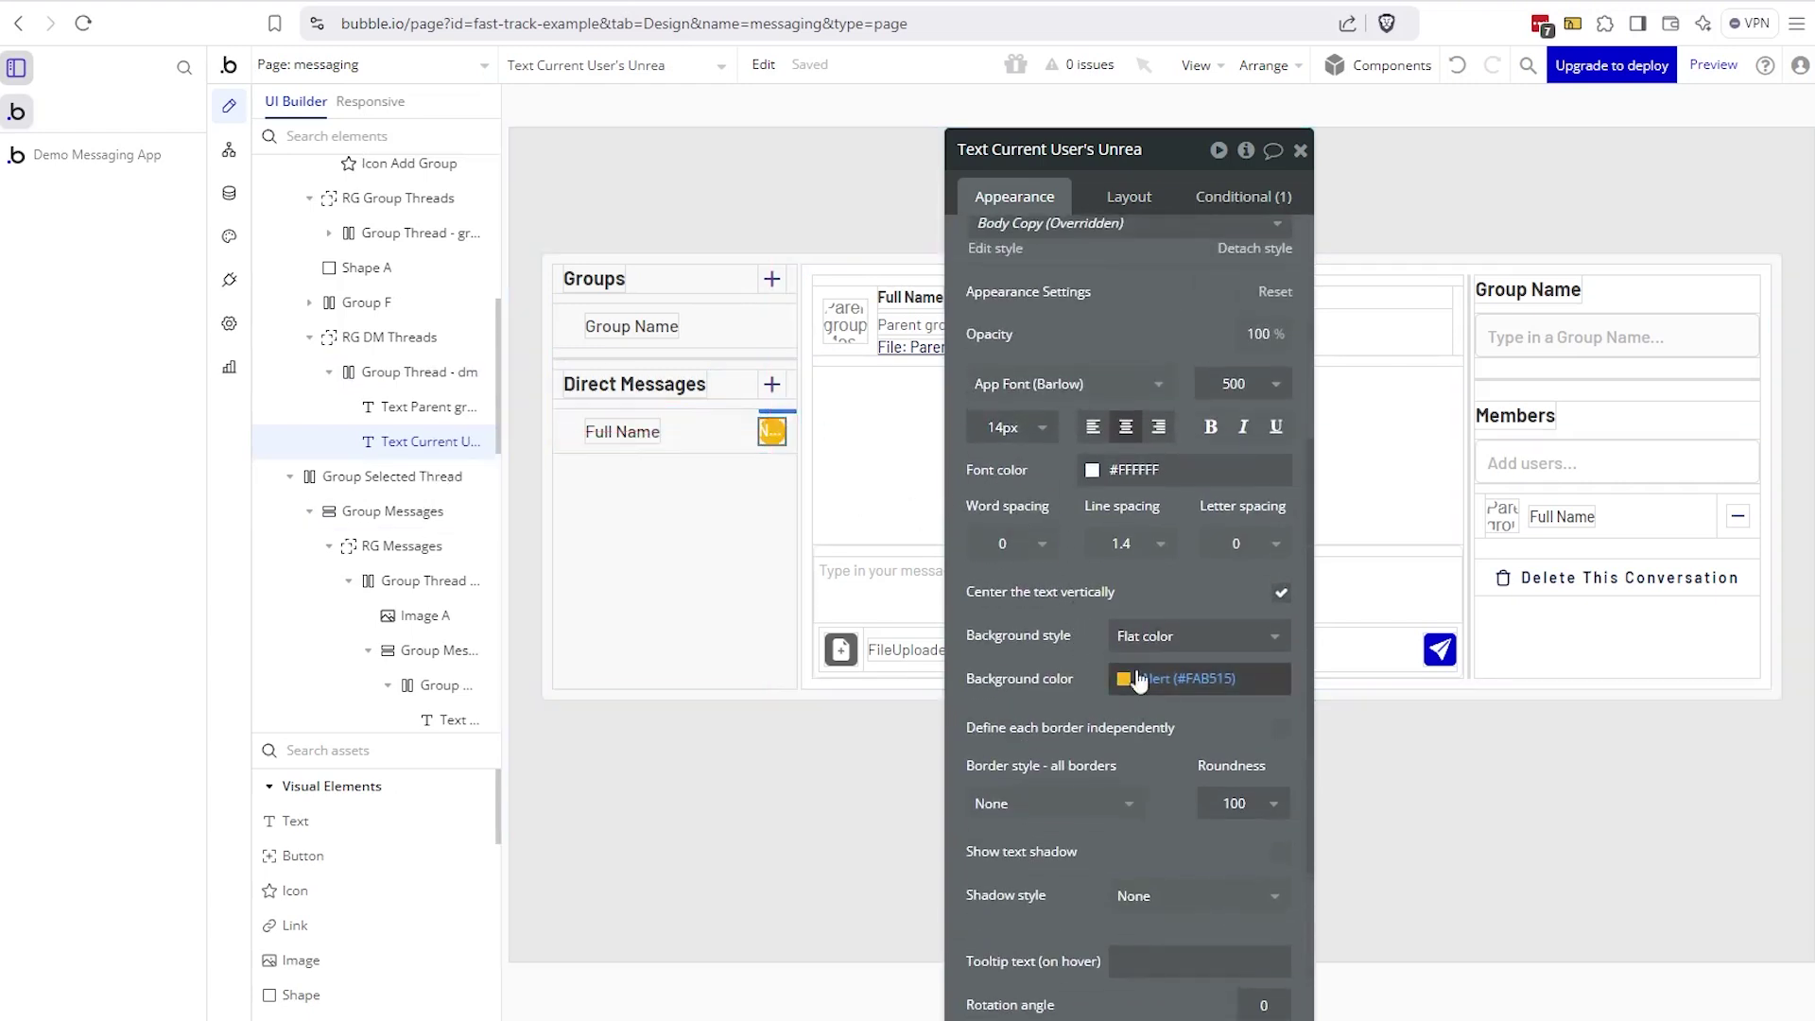
scroll(1093, 679, up, 5)
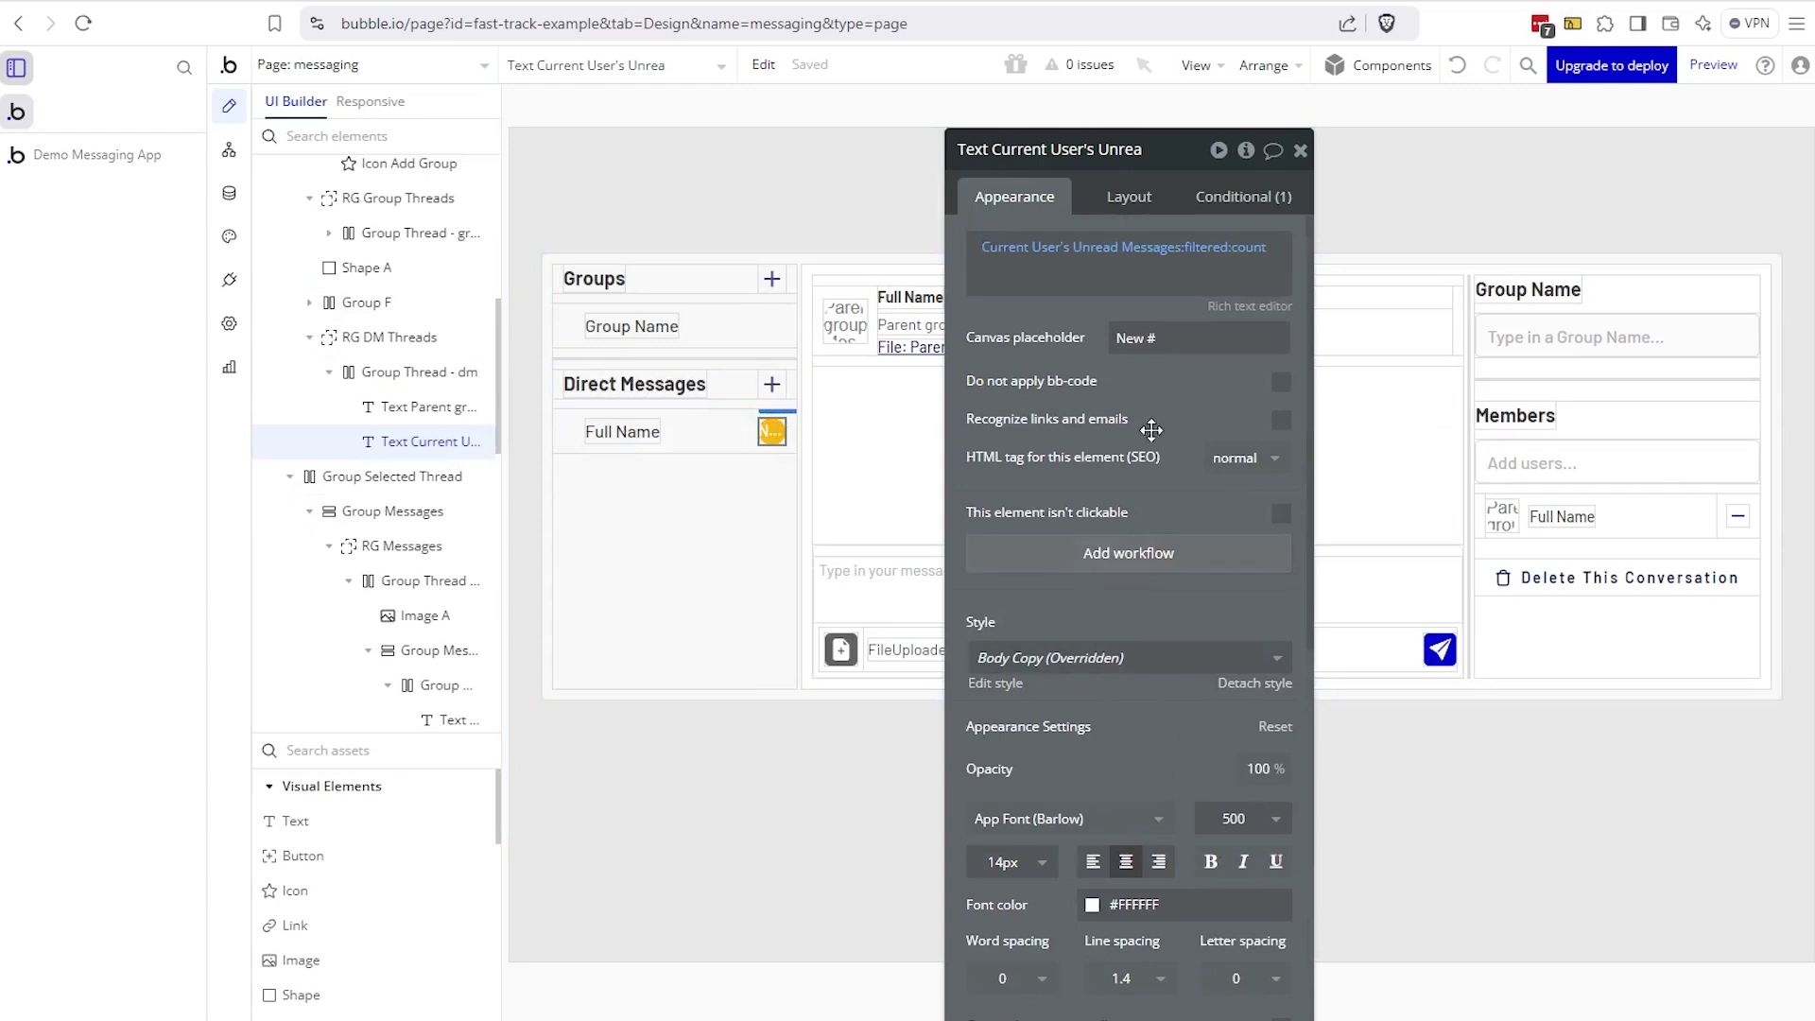
- Examine the Parent Thread filter in the badge's unread-messages count expression and compare it with the thread list in the running Demo Messaging App
drag(1107, 383, 1081, 493)
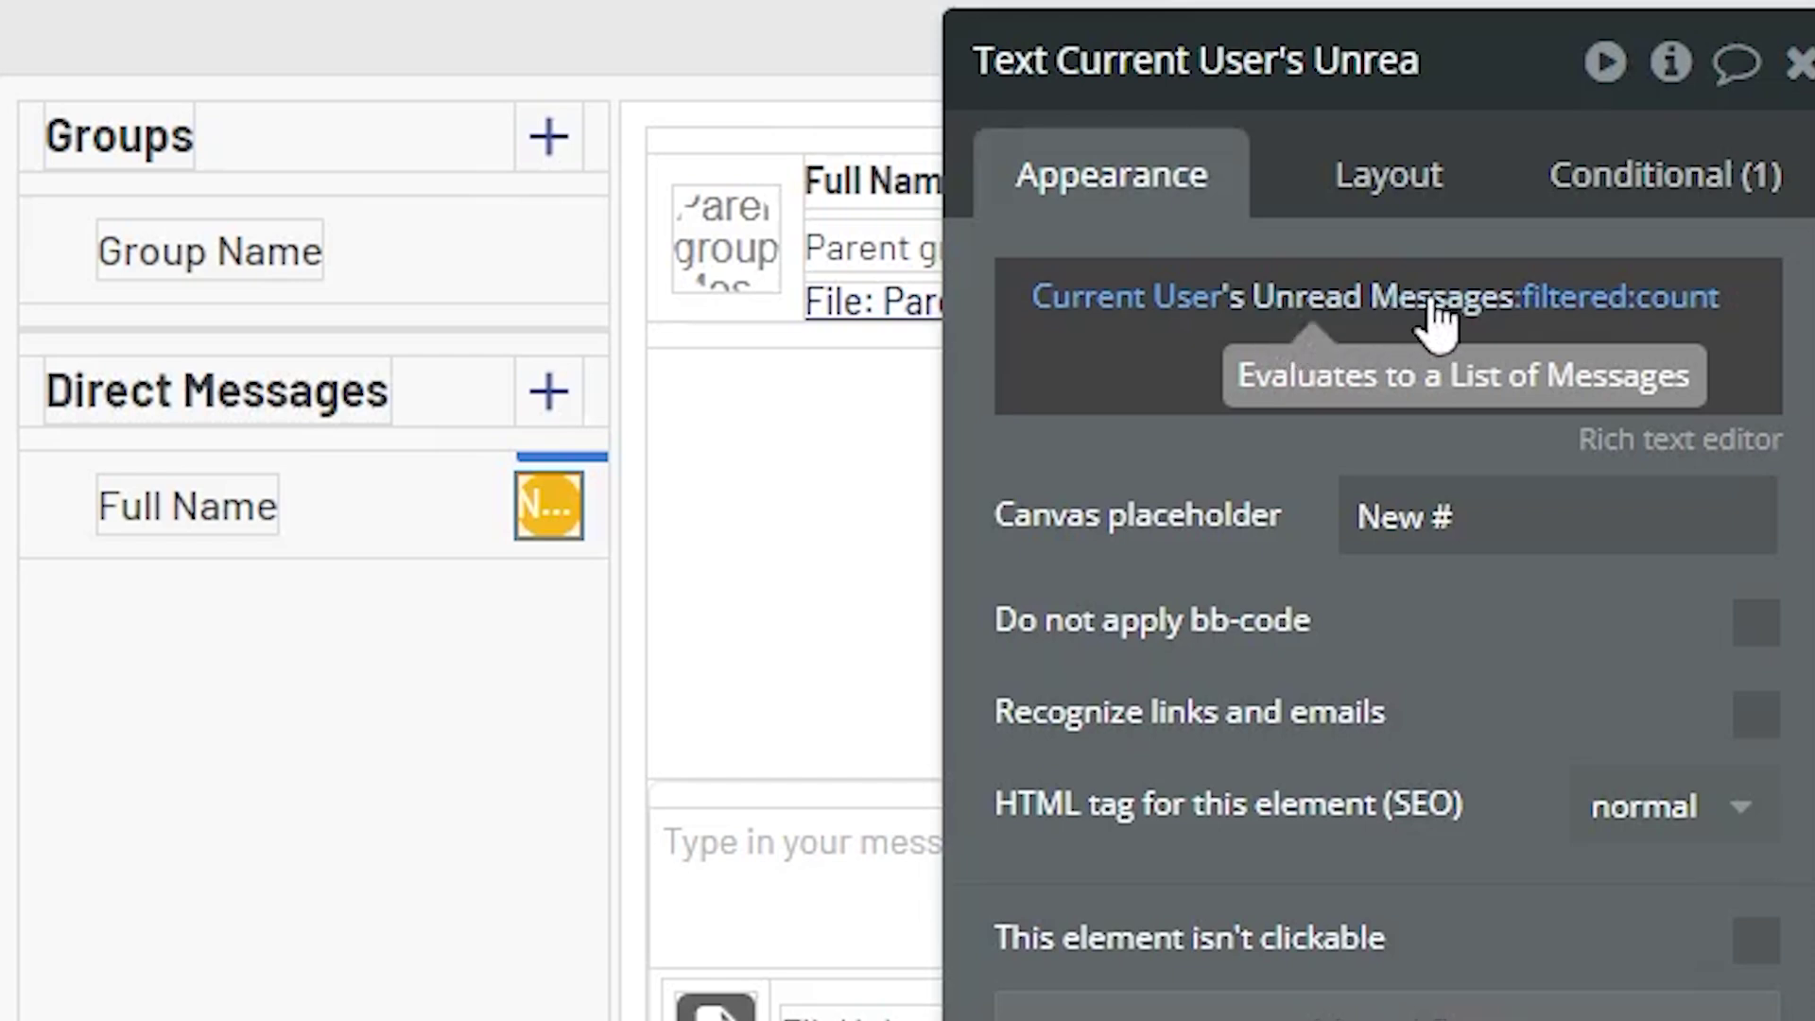
click(1561, 301)
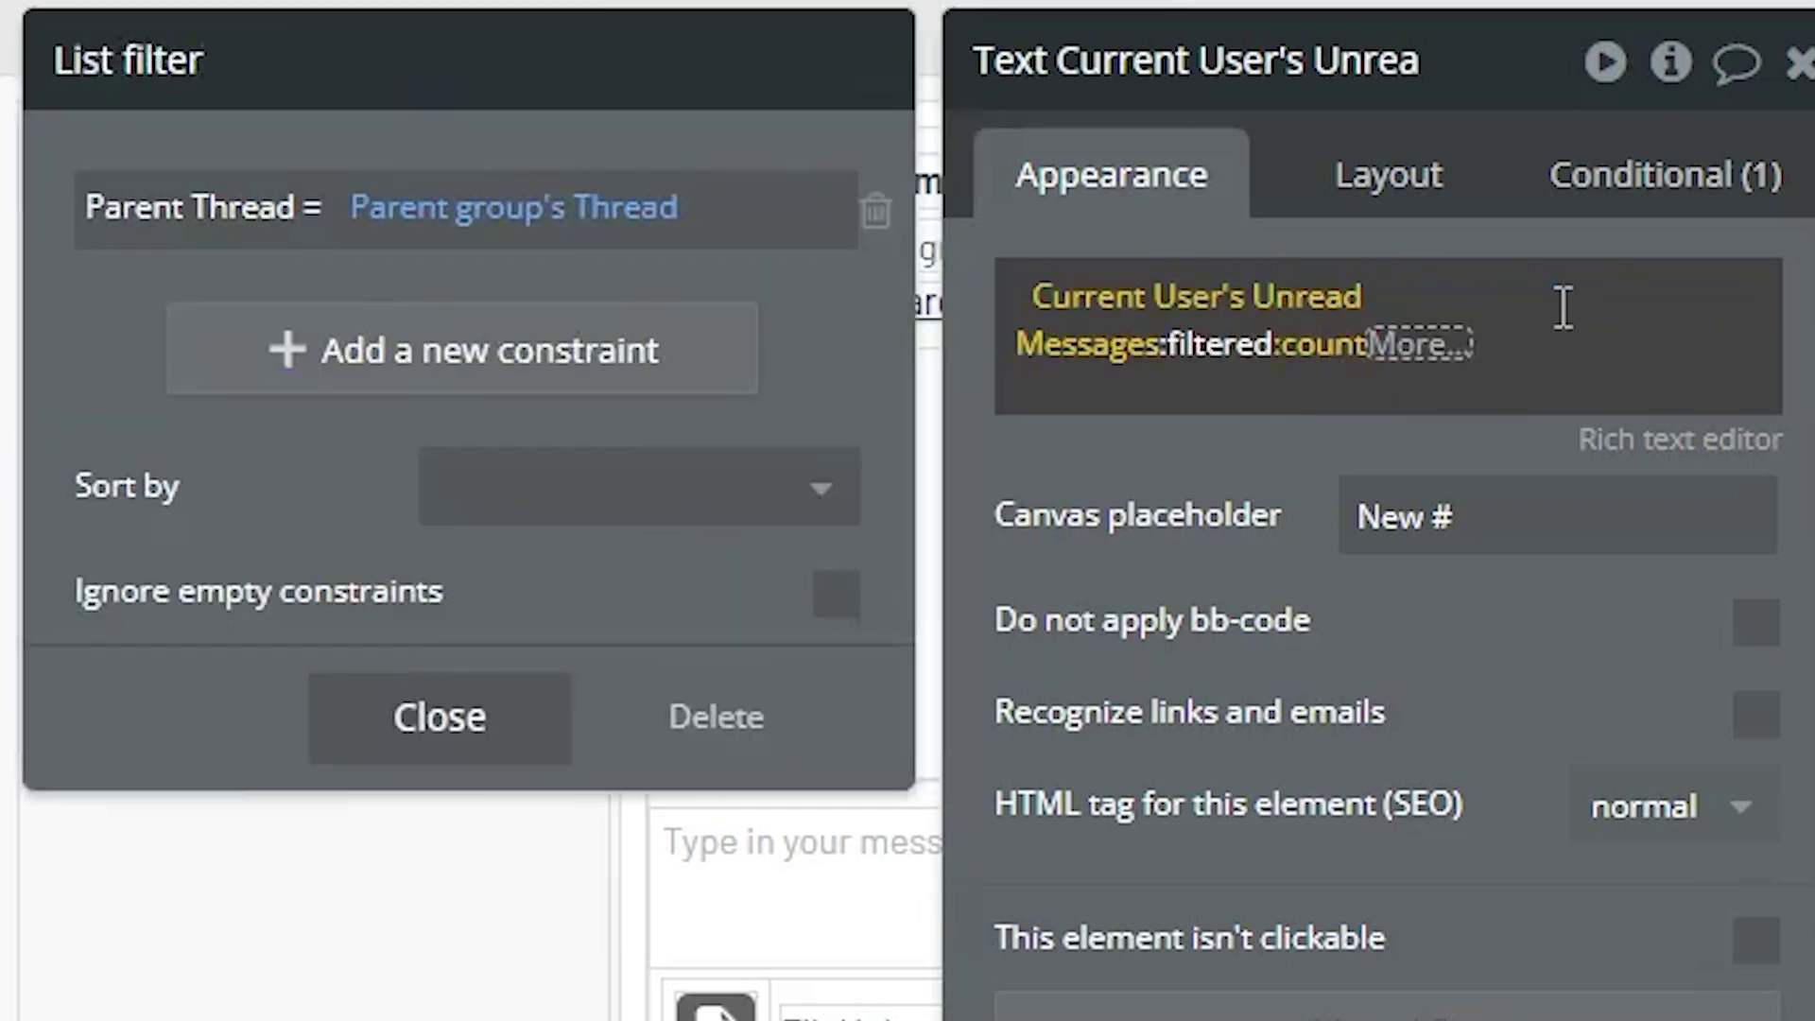
click(444, 213)
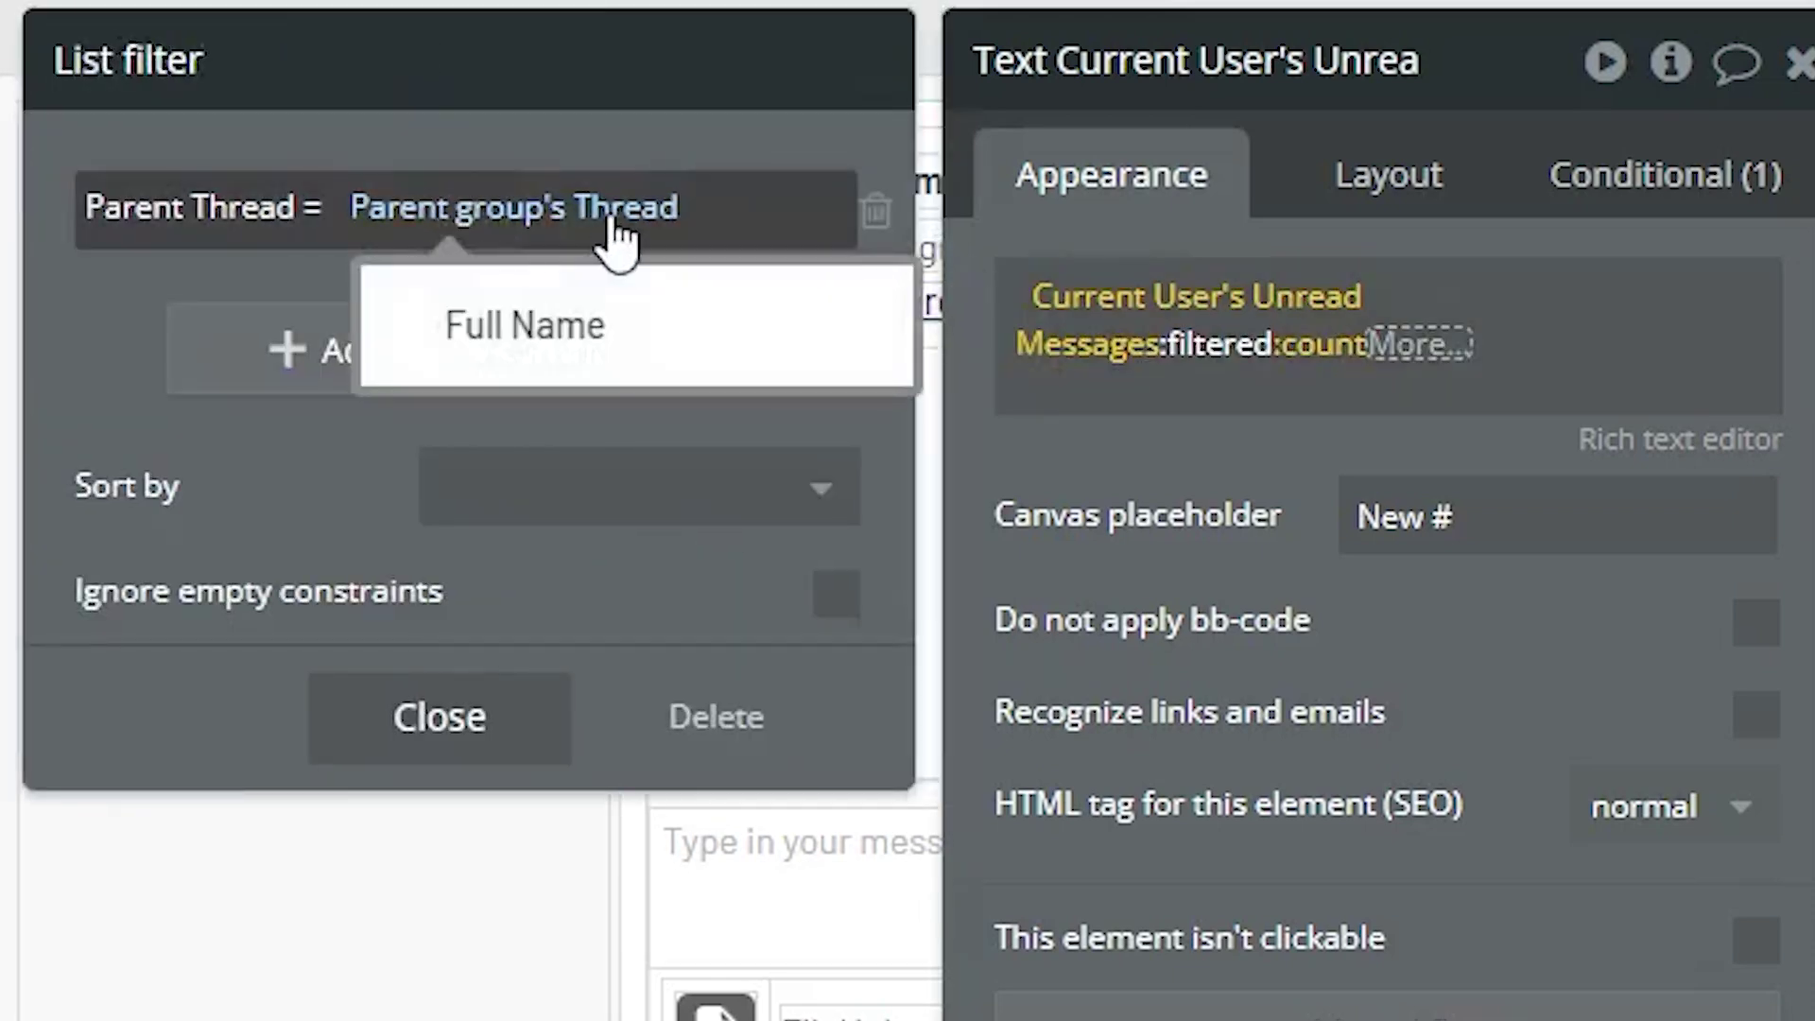
click(619, 236)
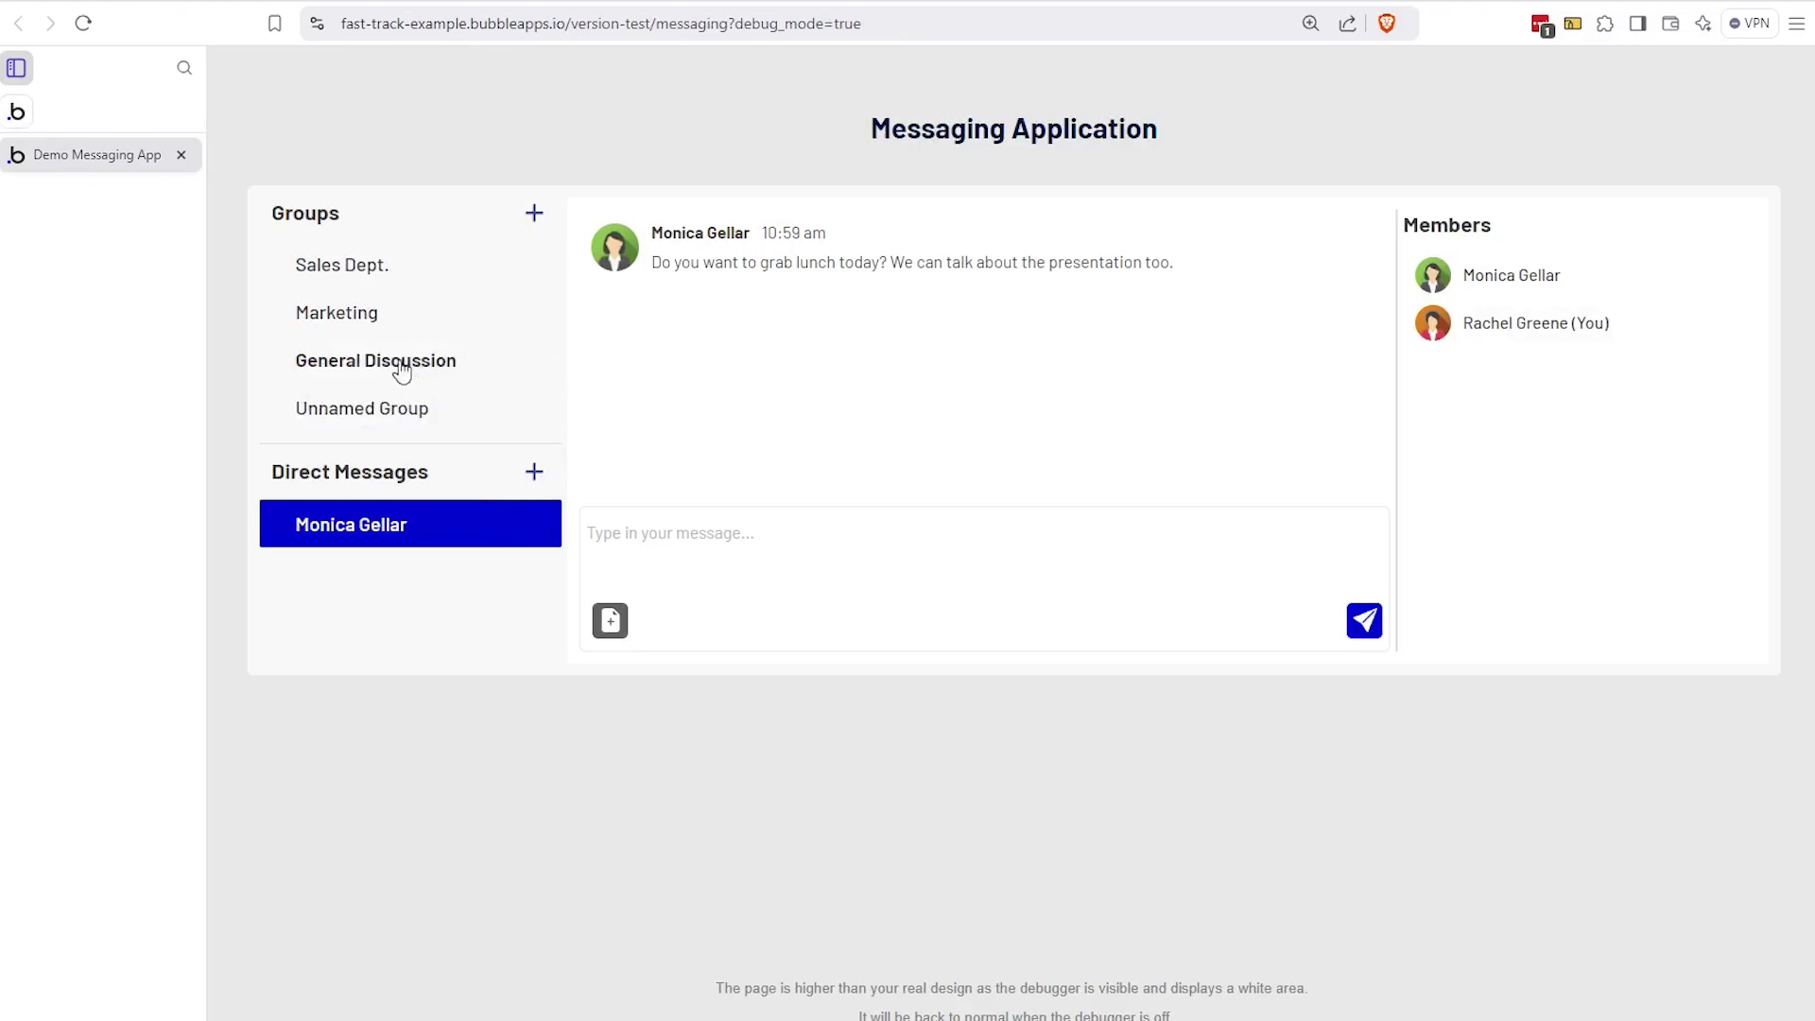
click(18, 113)
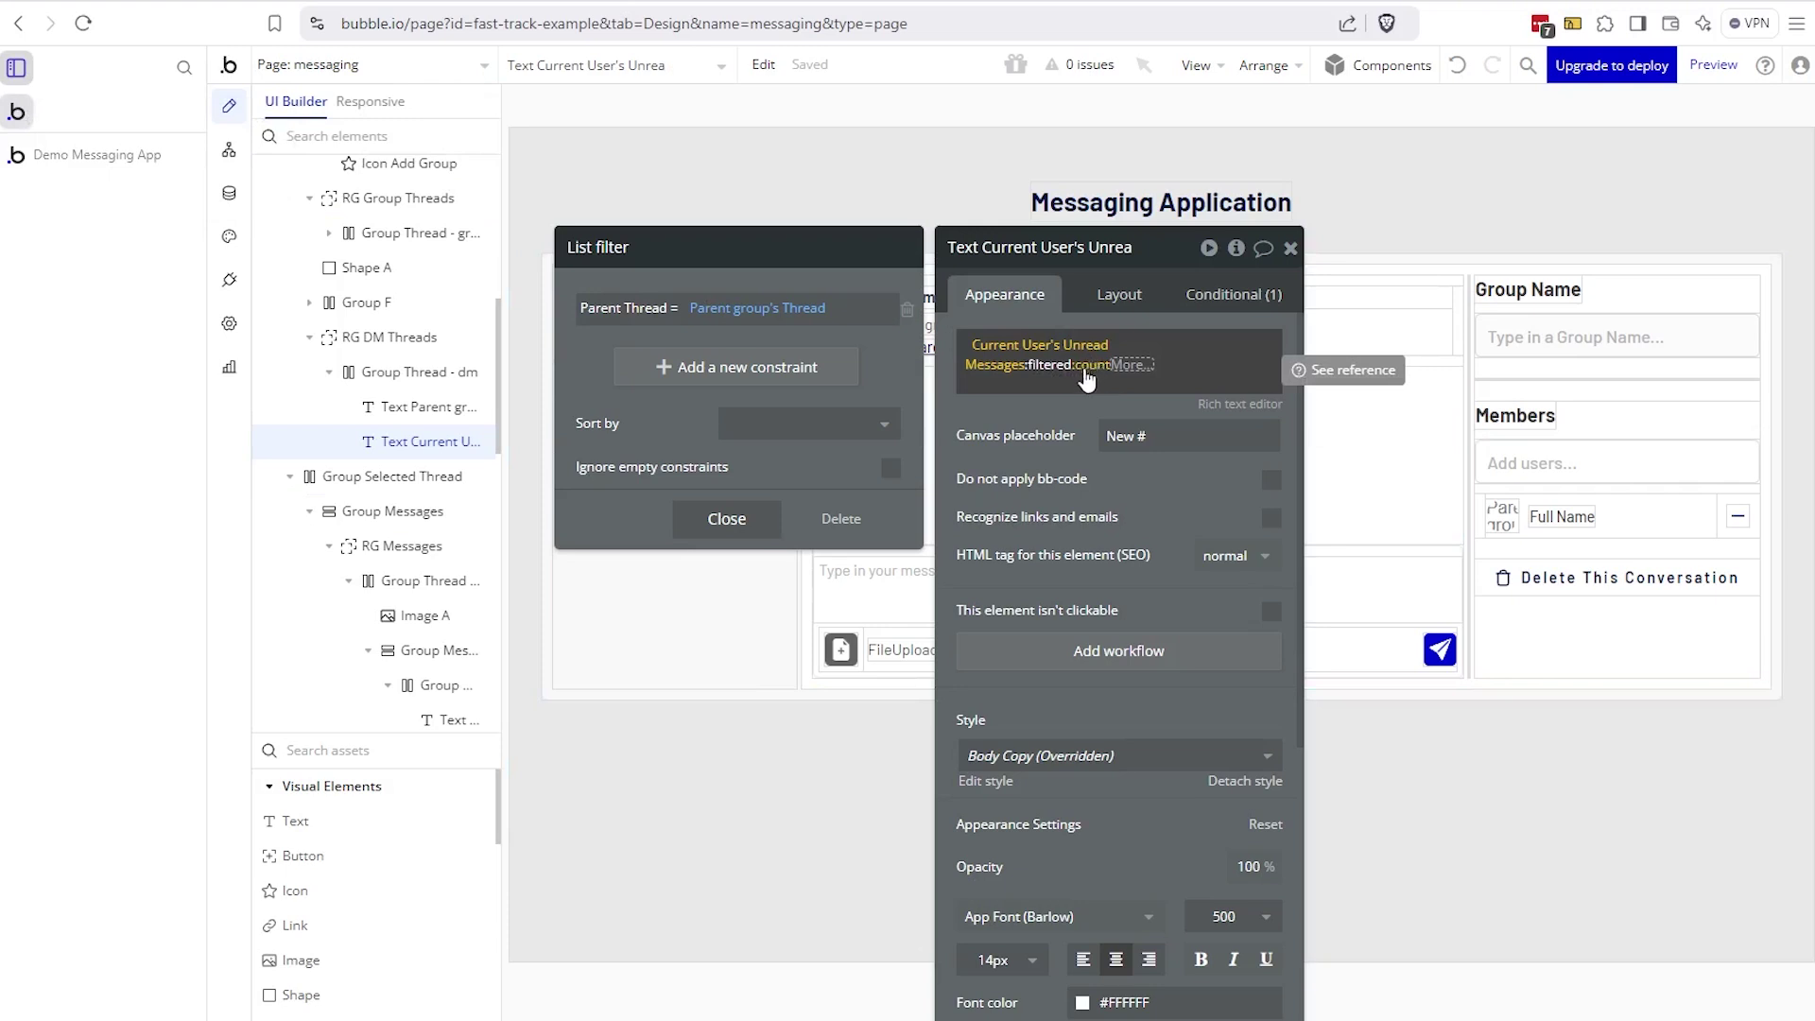
click(1166, 369)
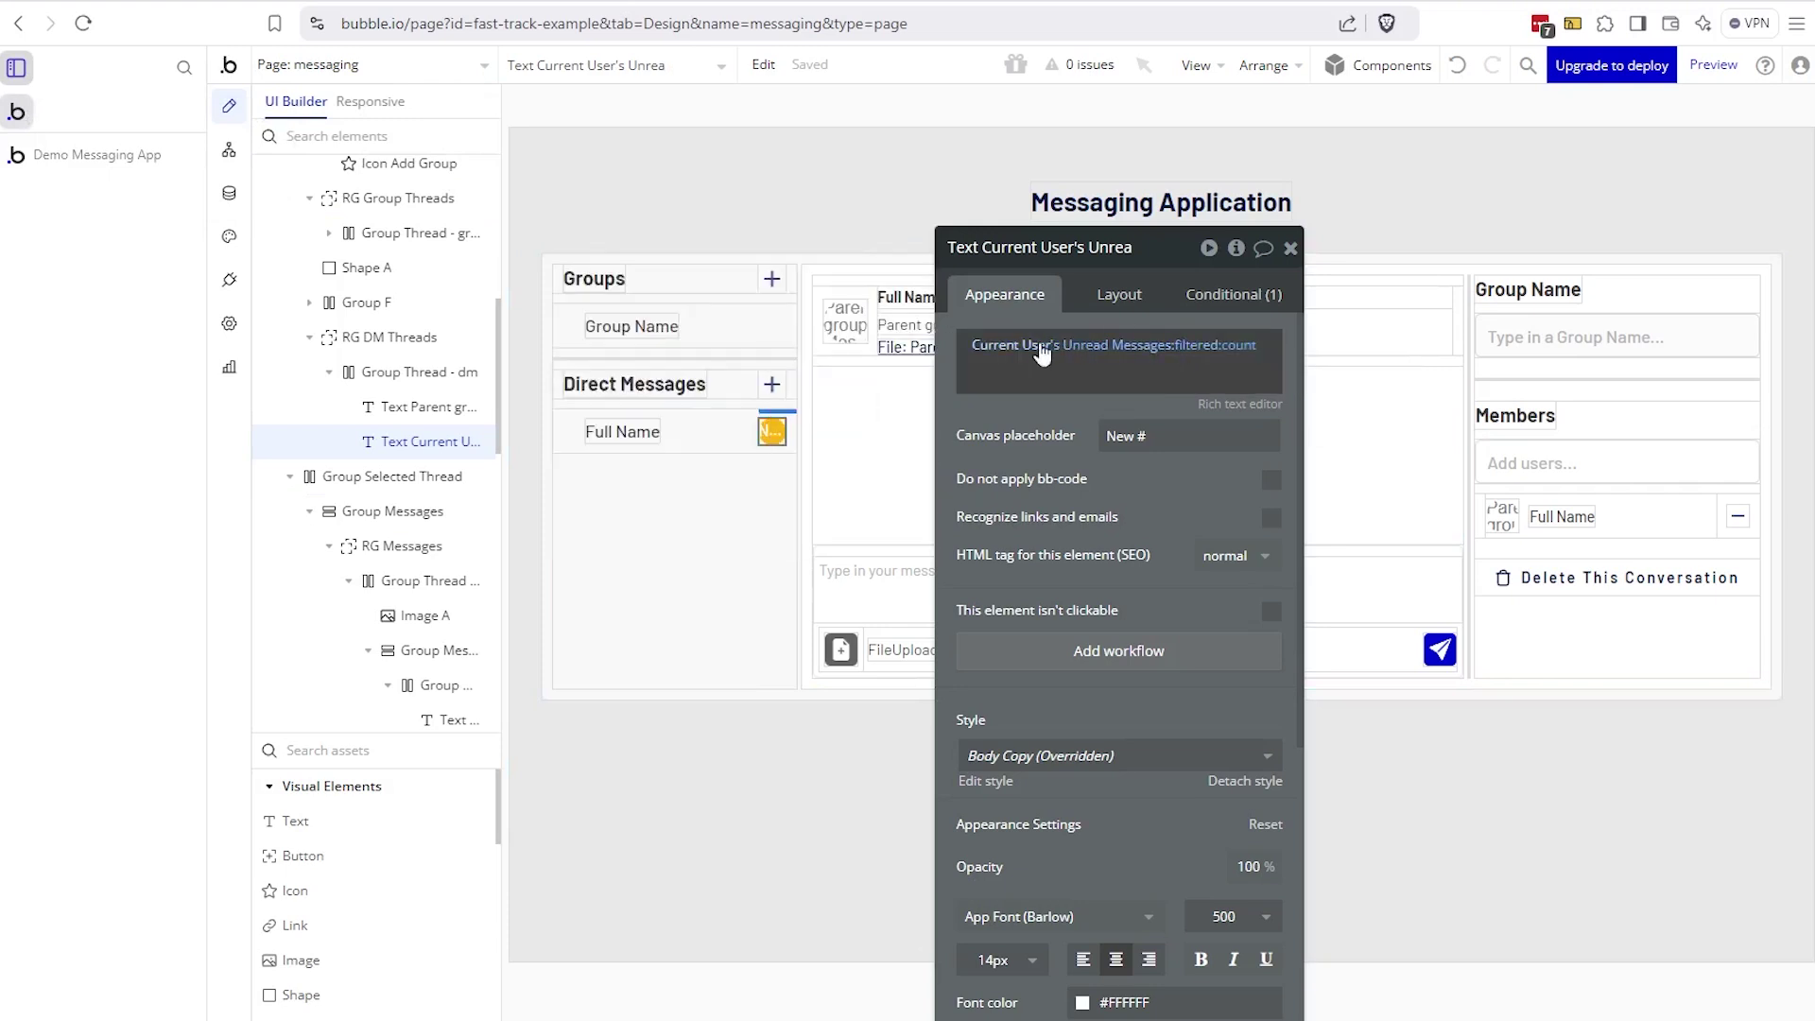
- Review the conditional that makes the unread badge visible when the current user's filtered unread-messages count is above 0
mouse_move(1250, 363)
click(1234, 294)
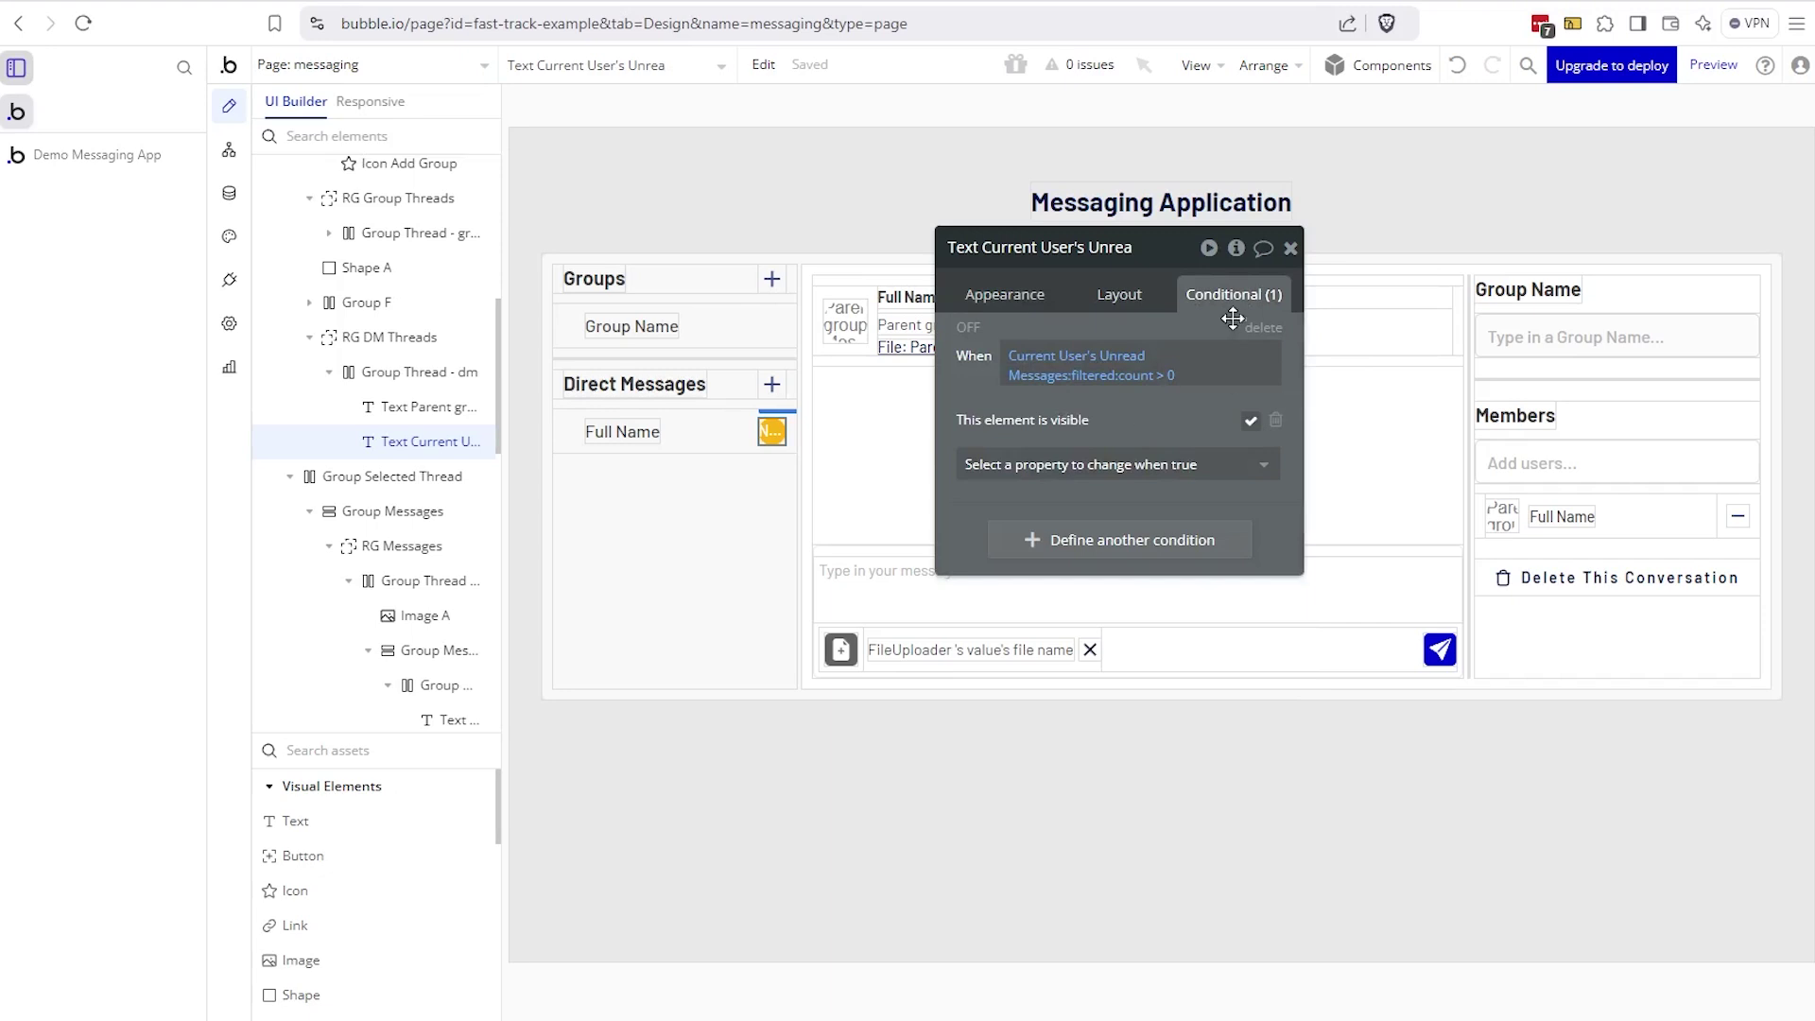
mouse_move(1138, 386)
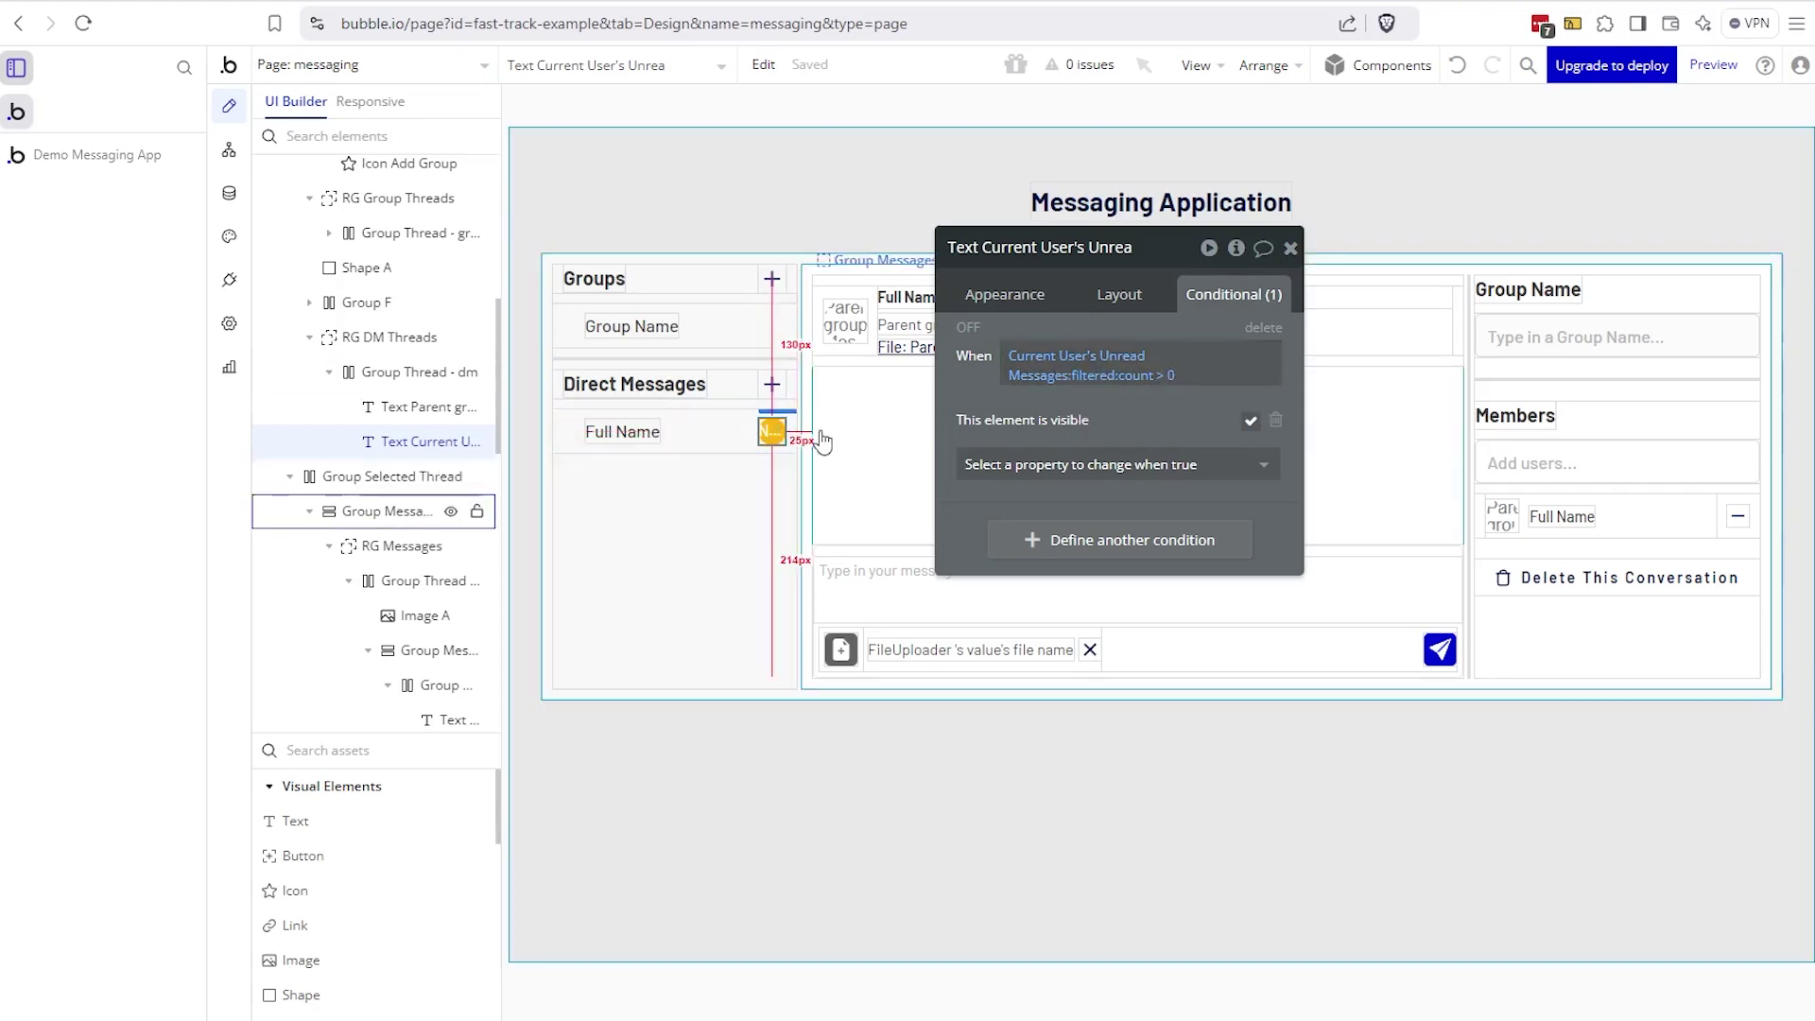
click(1097, 376)
click(1128, 398)
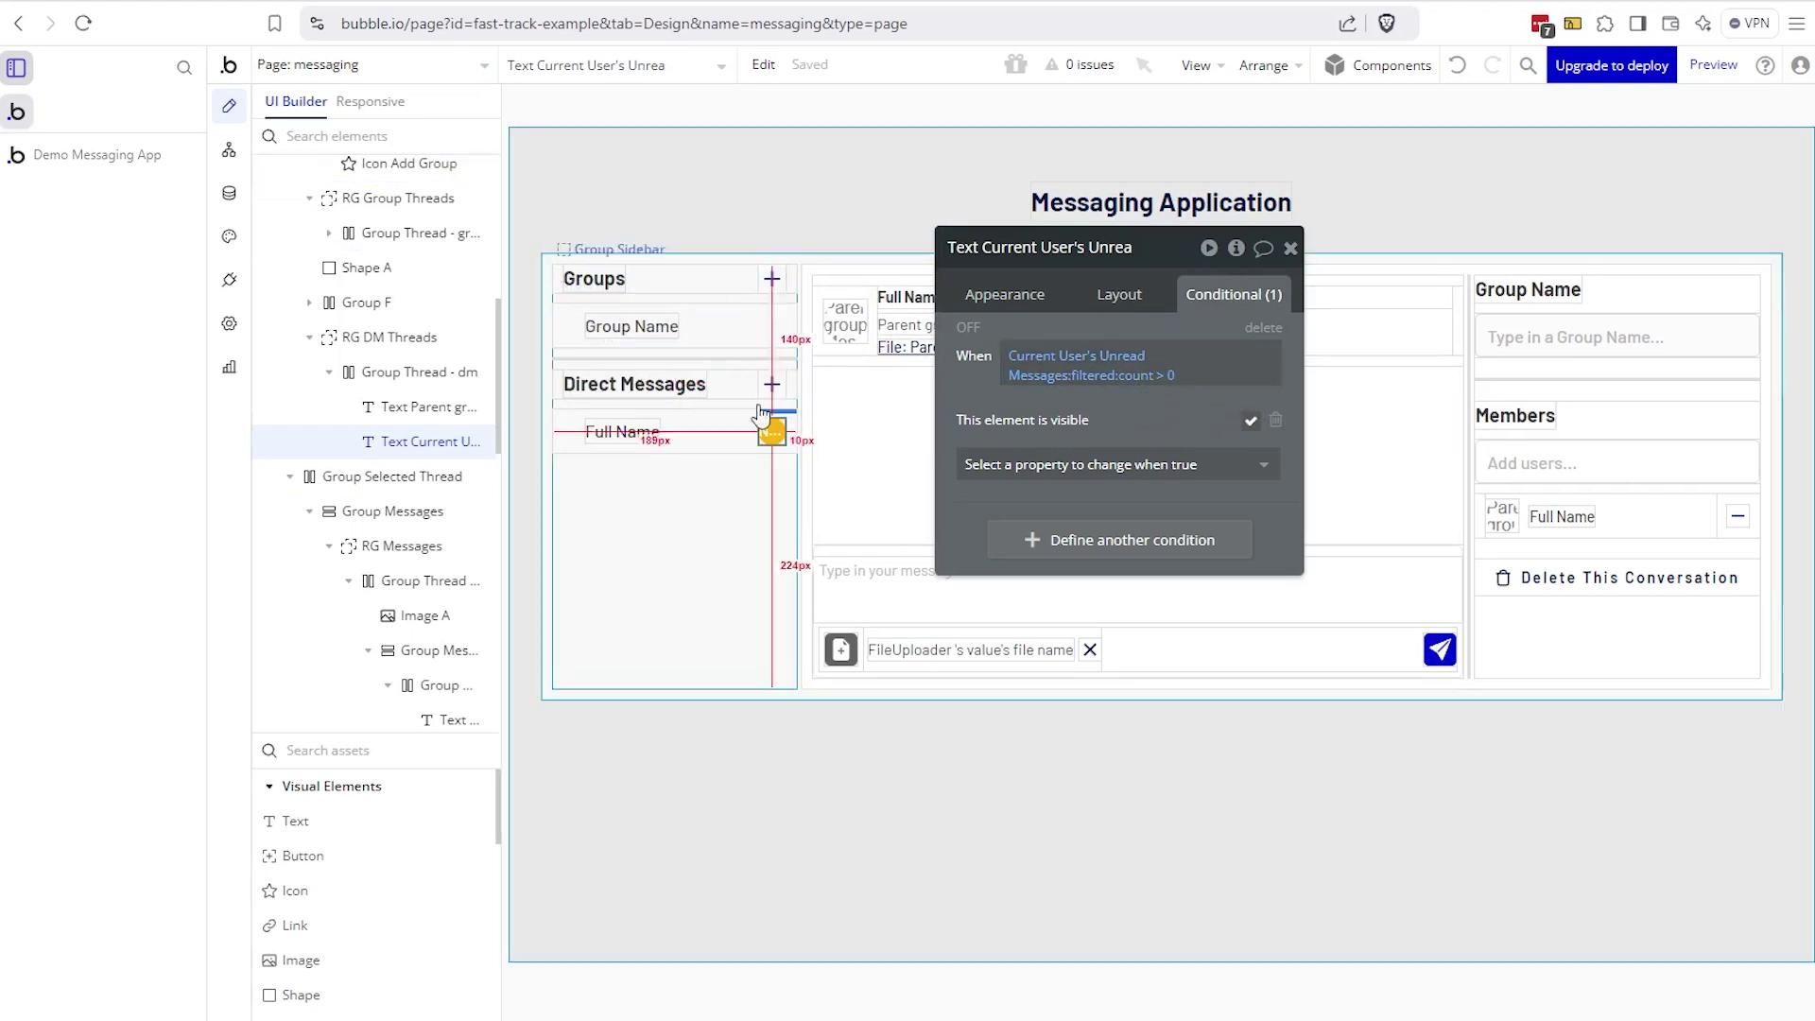
- In the group thread's click workflow, examine the remove list operation on Unread Messages and its Parent Thread filter
click(230, 151)
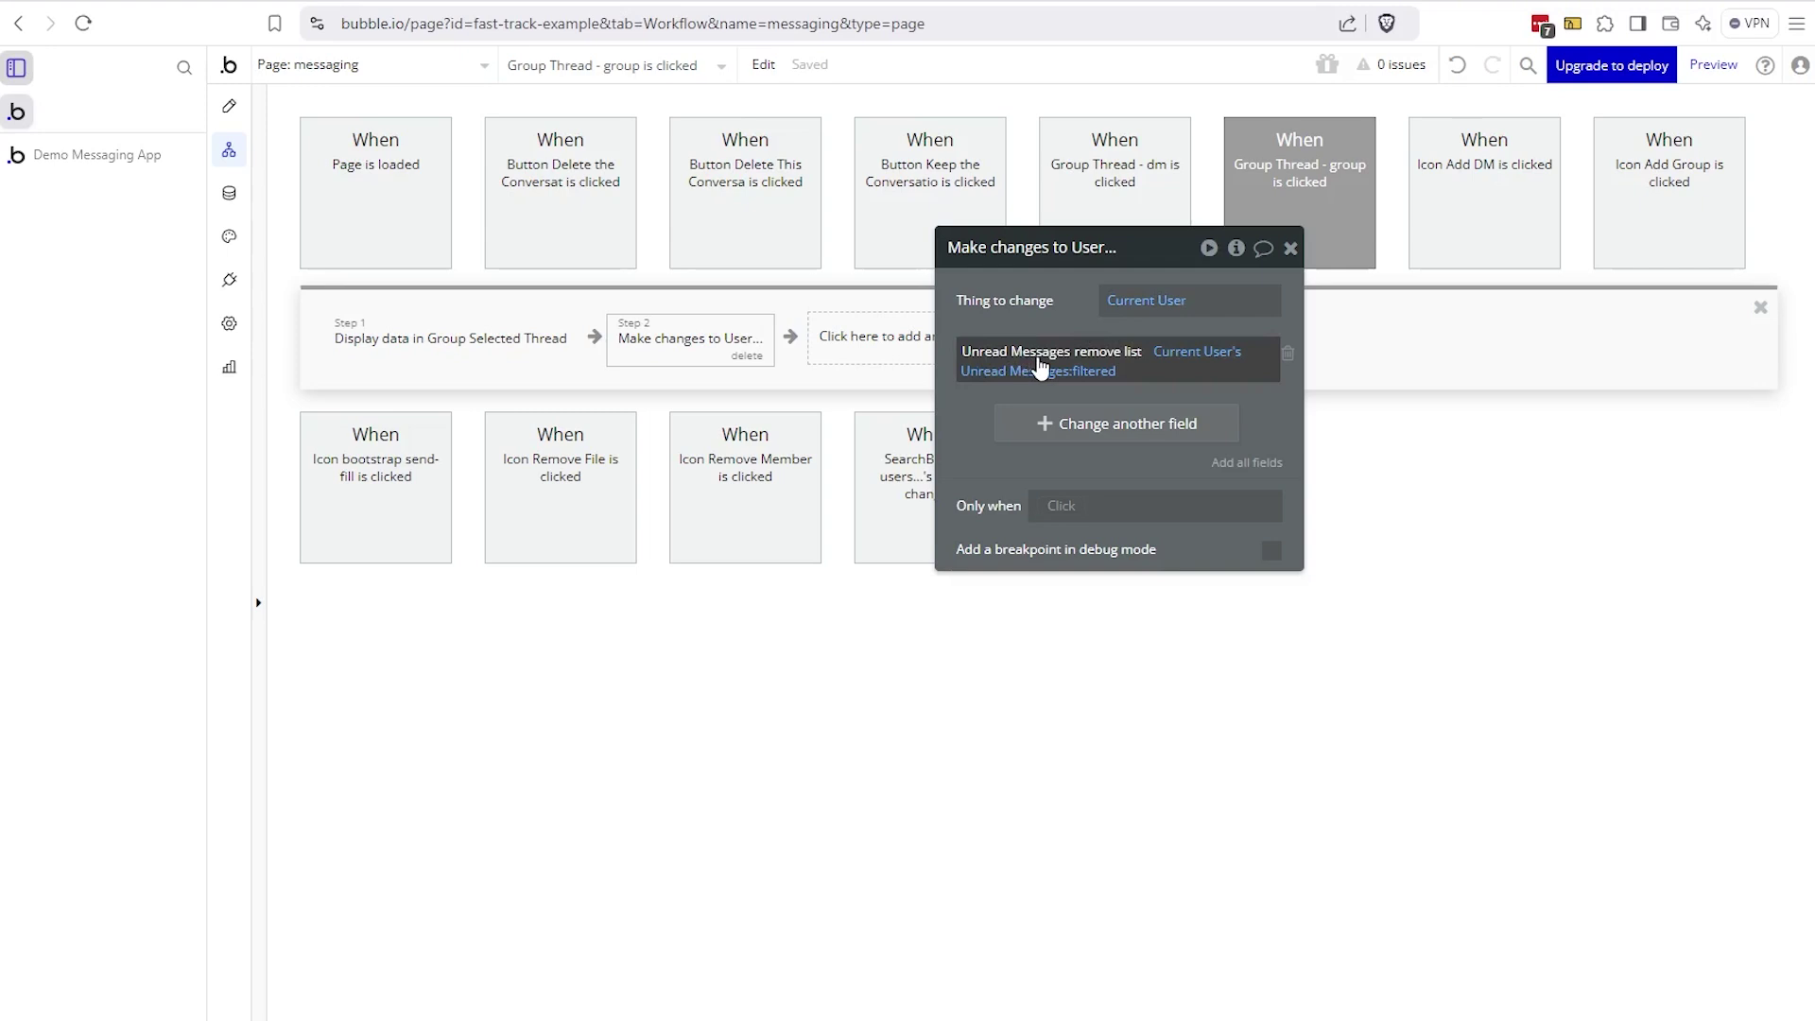
click(1099, 357)
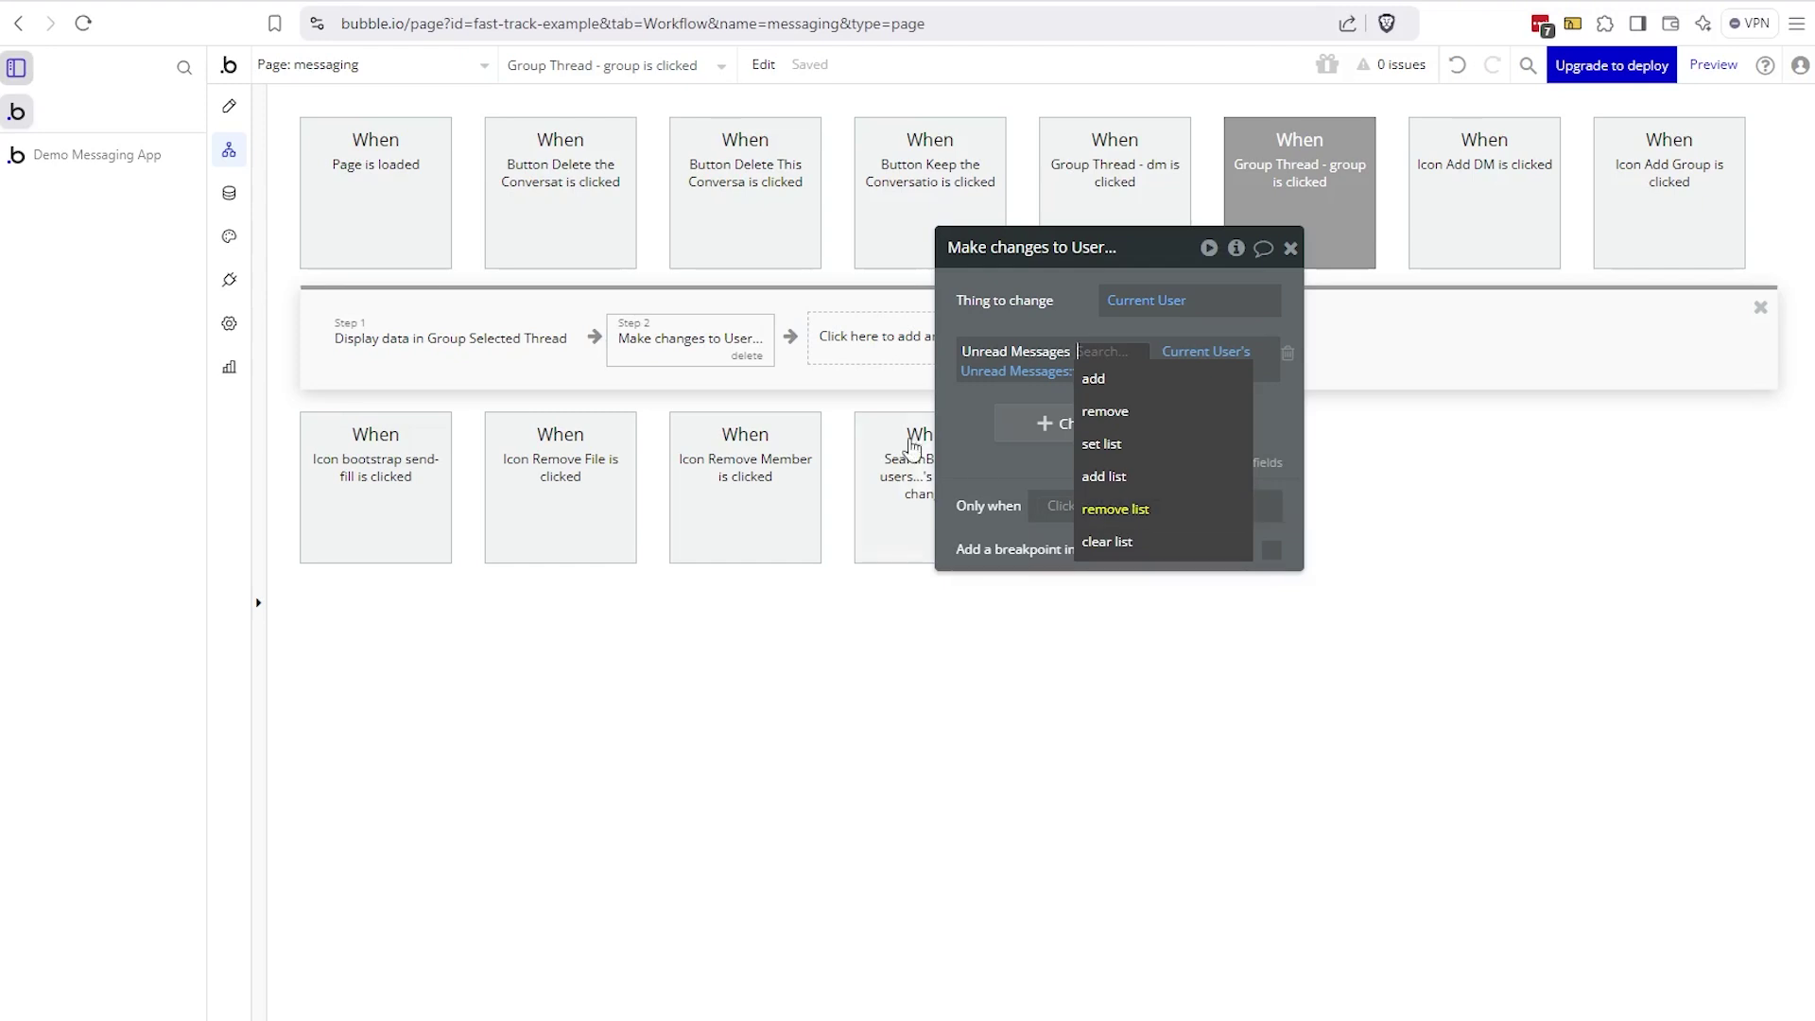
click(1131, 520)
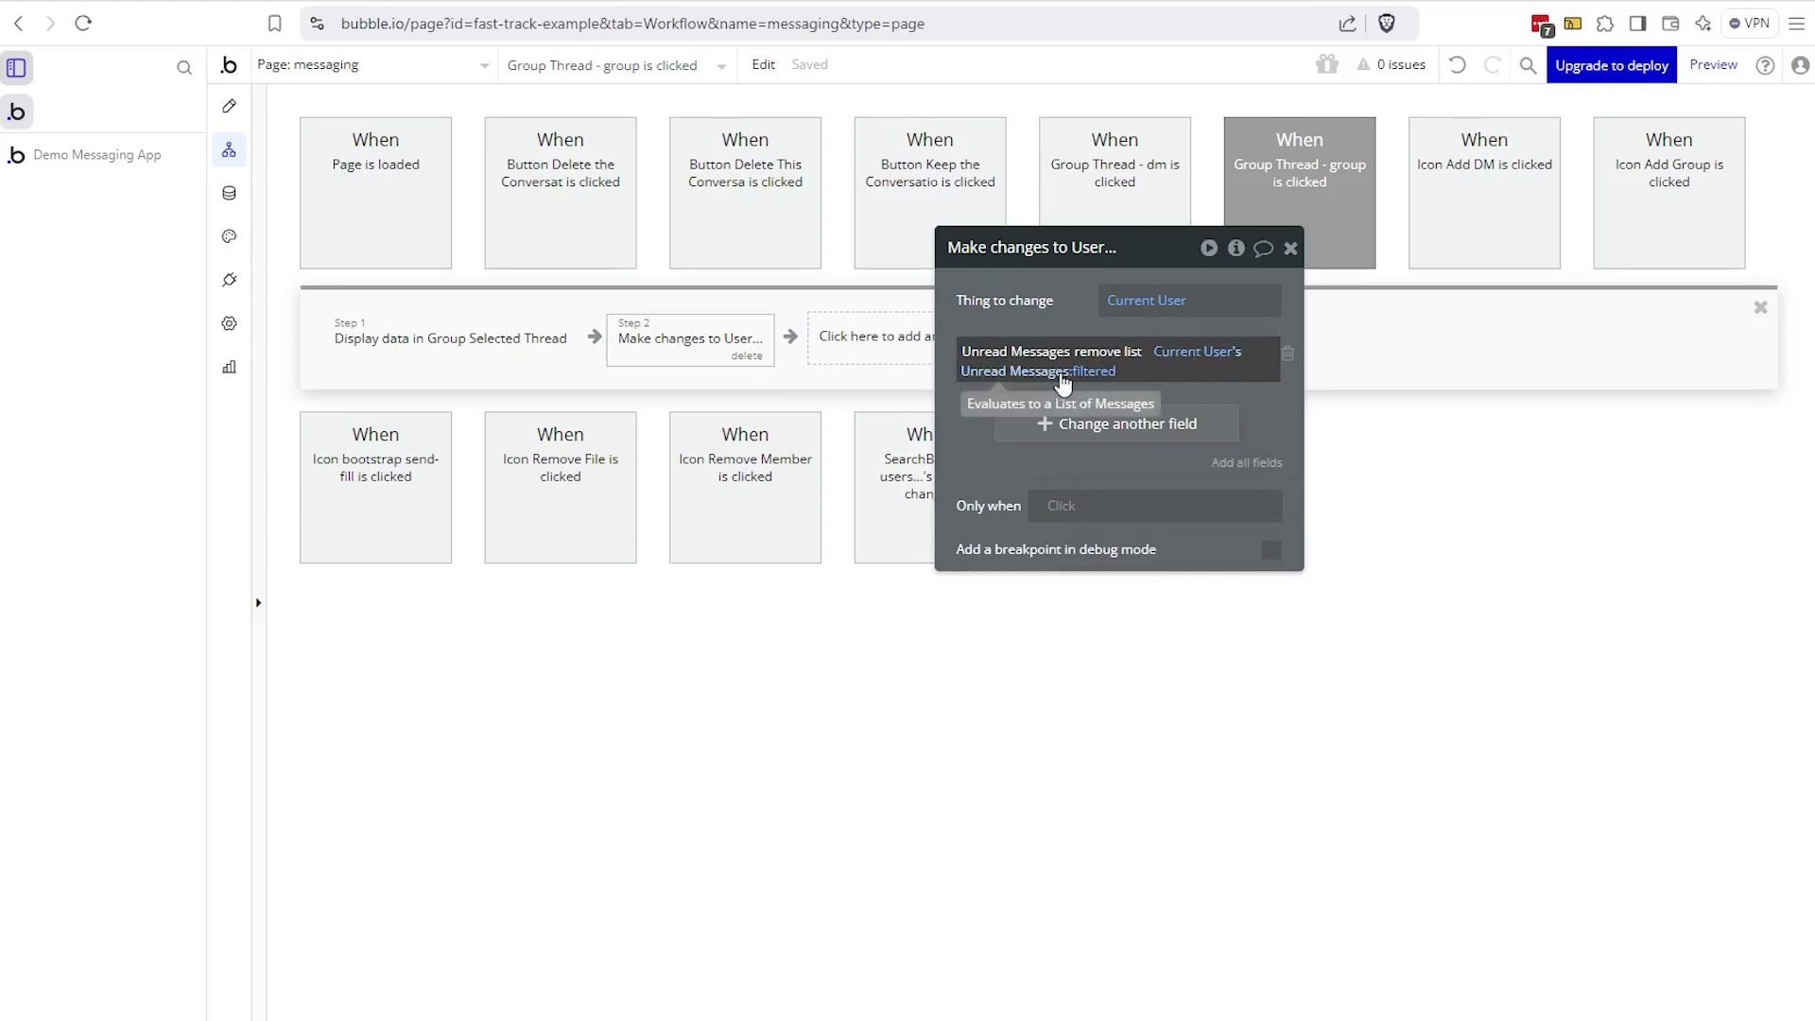
click(1066, 374)
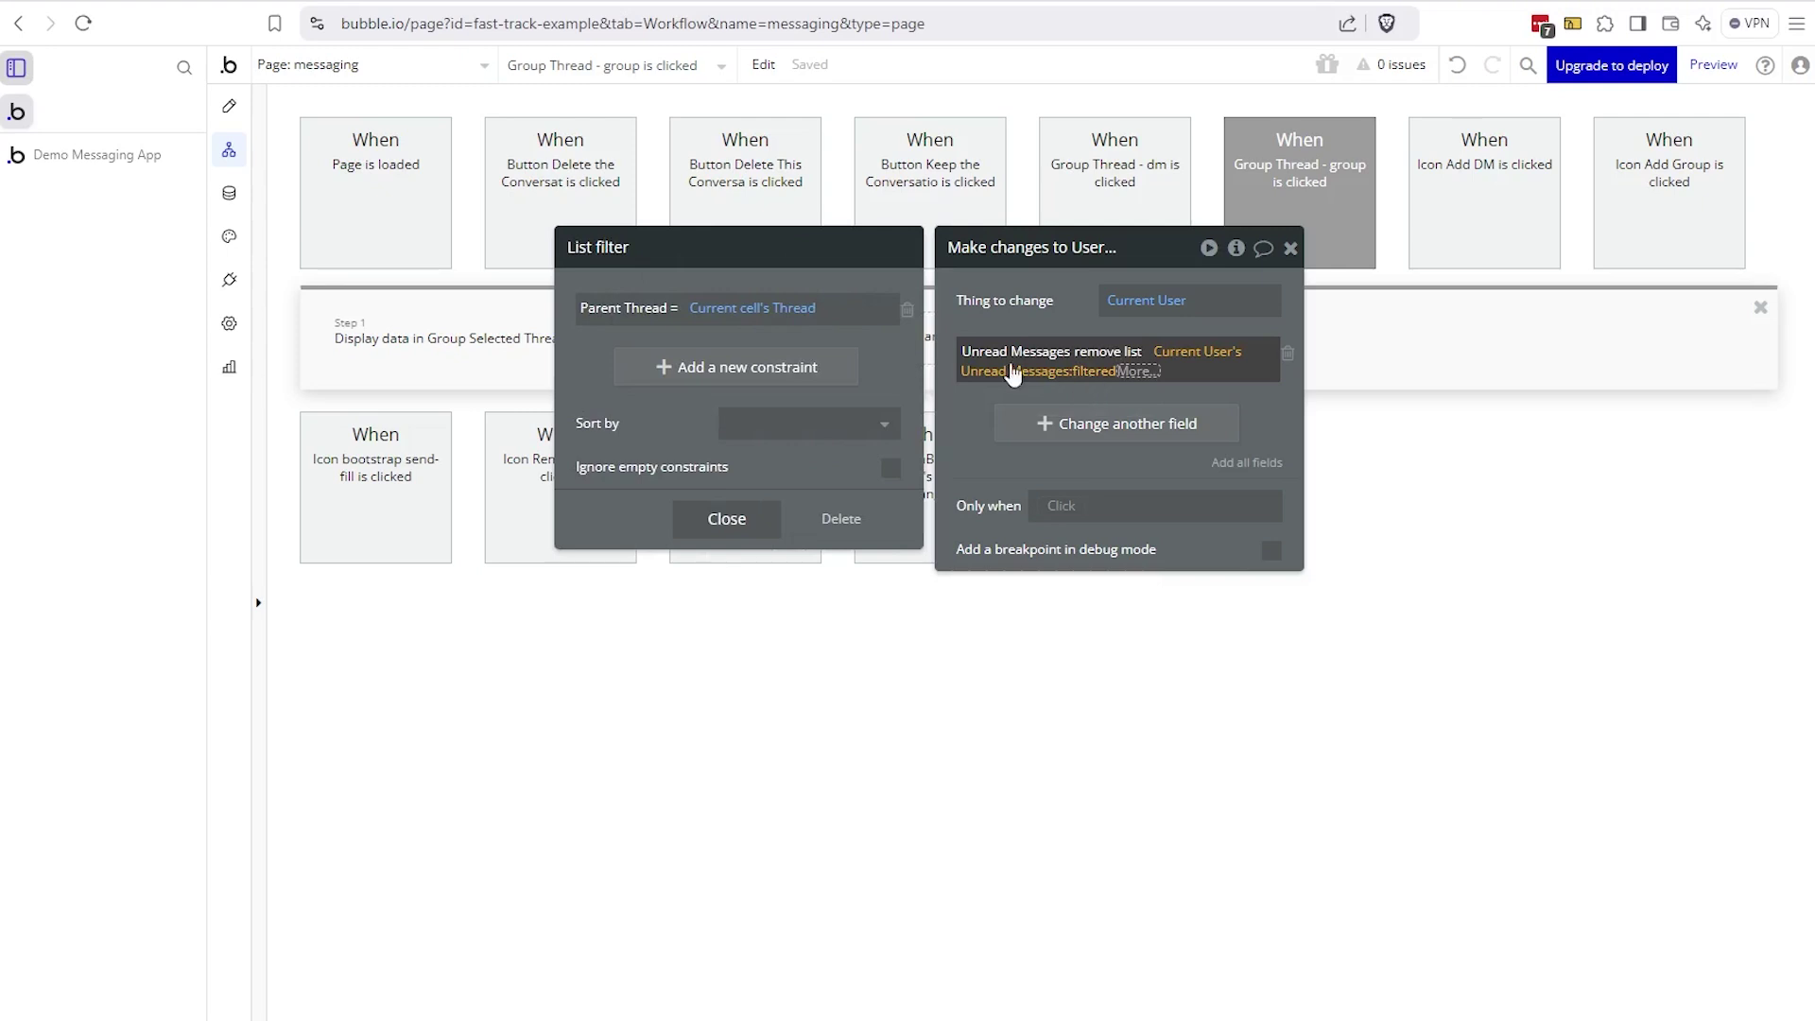
click(984, 326)
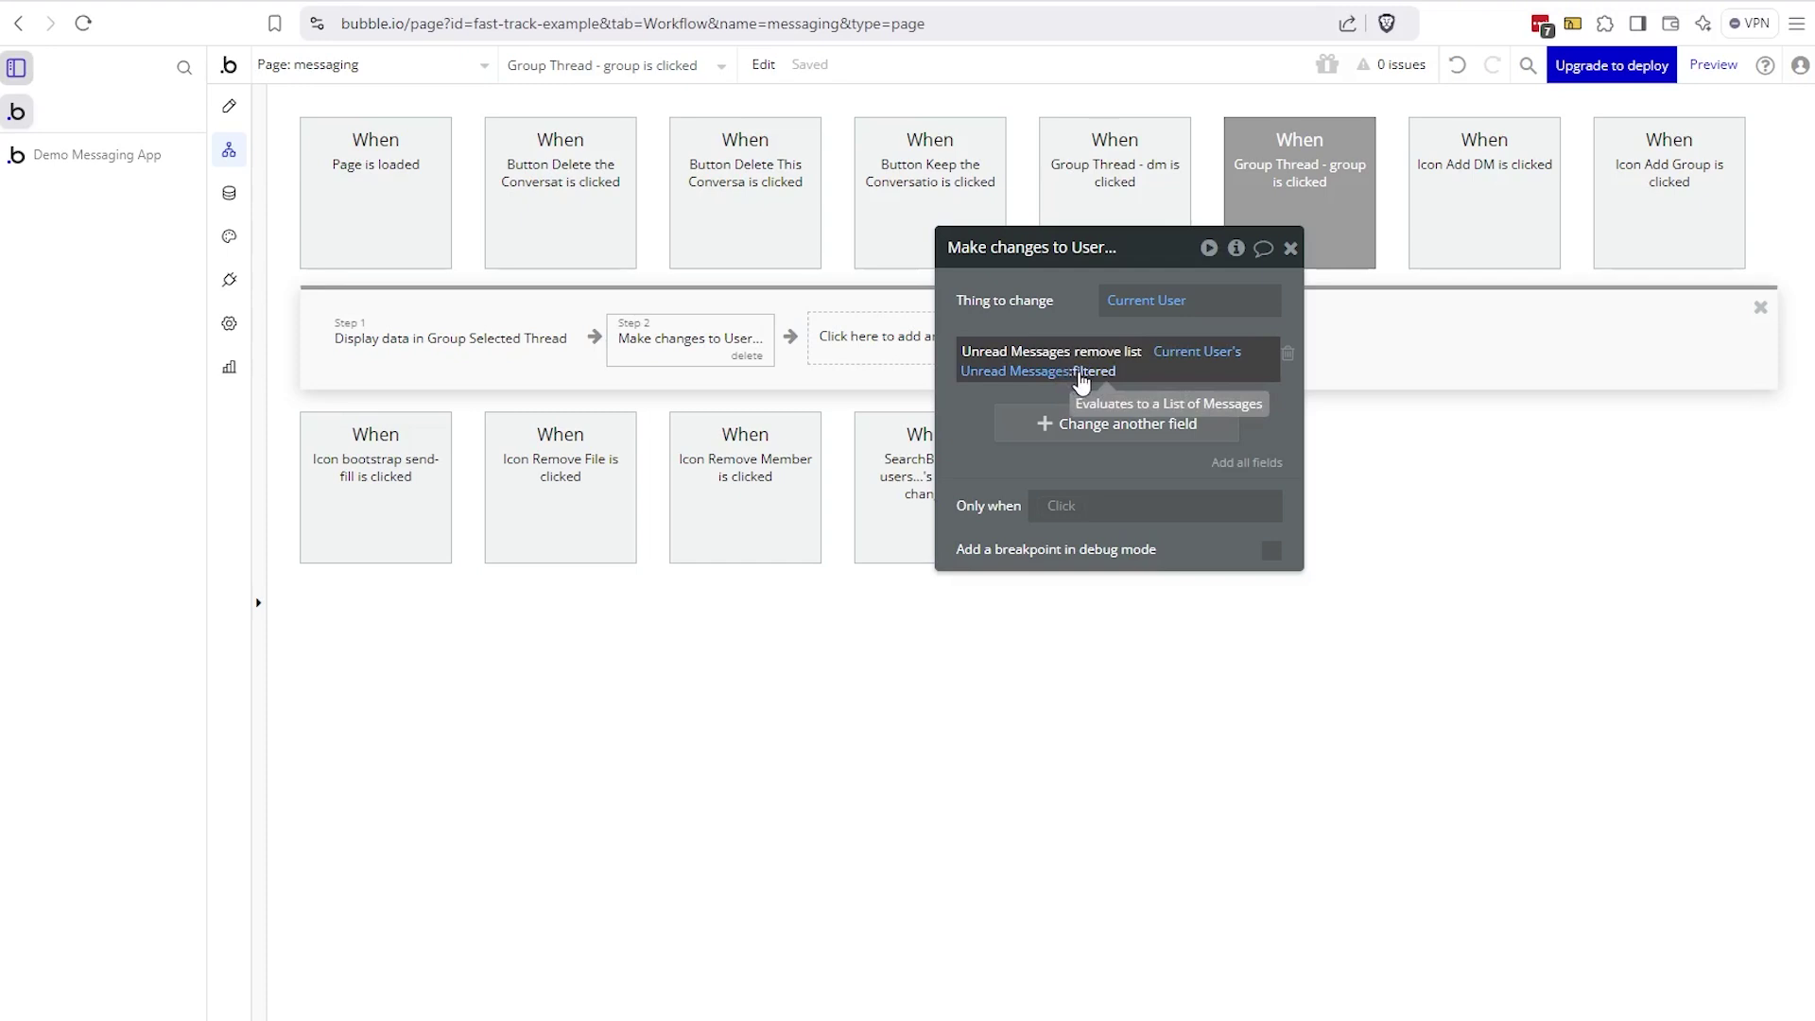
- Return to the page design and inspect the message multiline input's appearance settings, moving the property editor clear of the conversation area
click(229, 106)
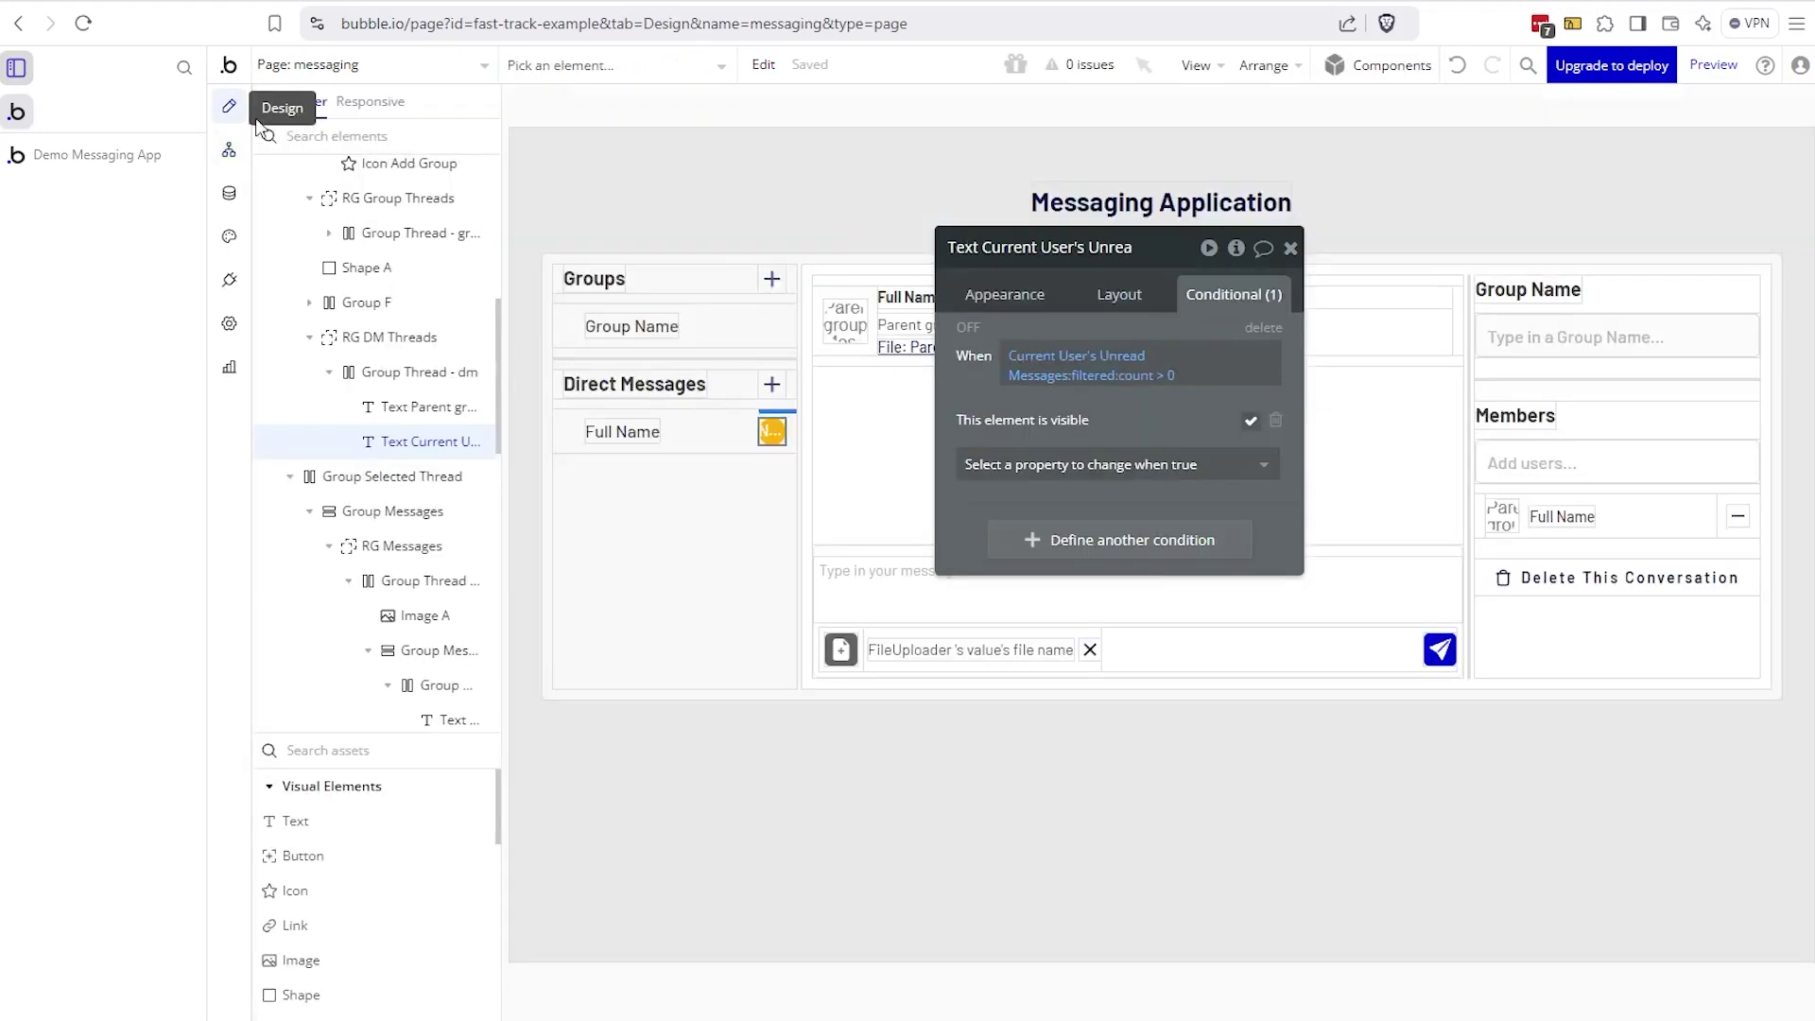
drag(1097, 407, 595, 361)
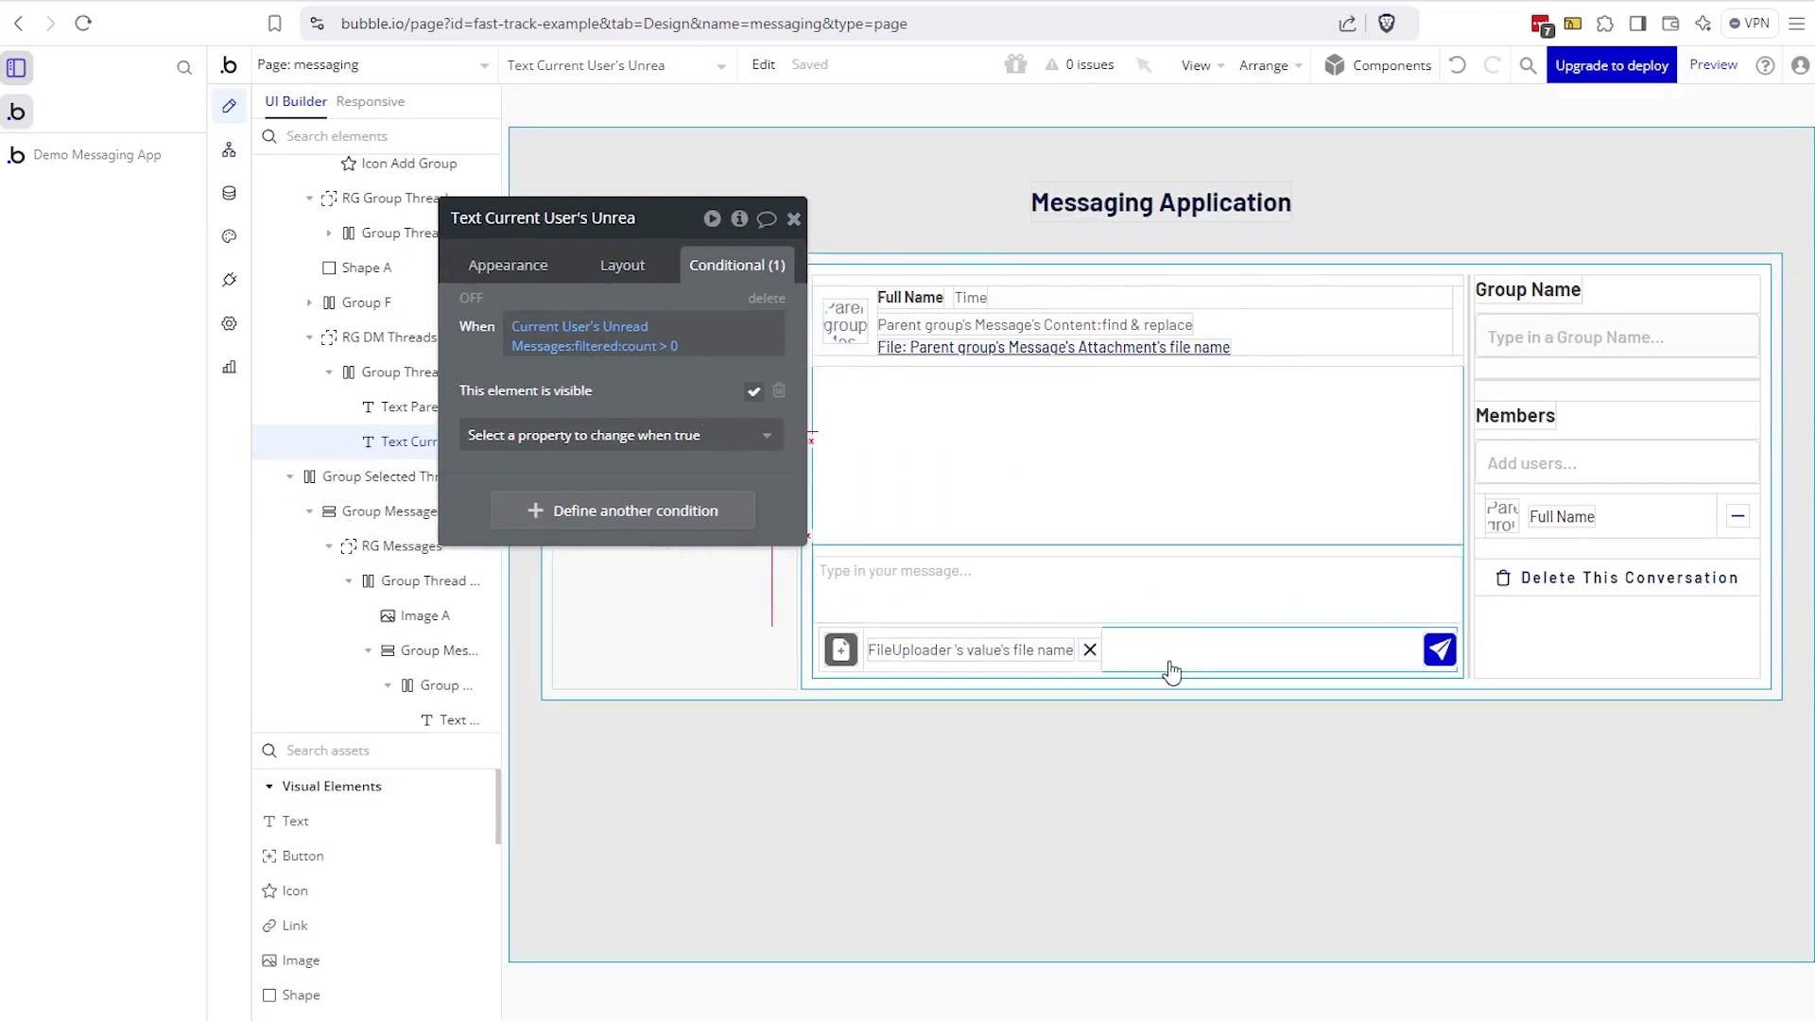
click(1186, 598)
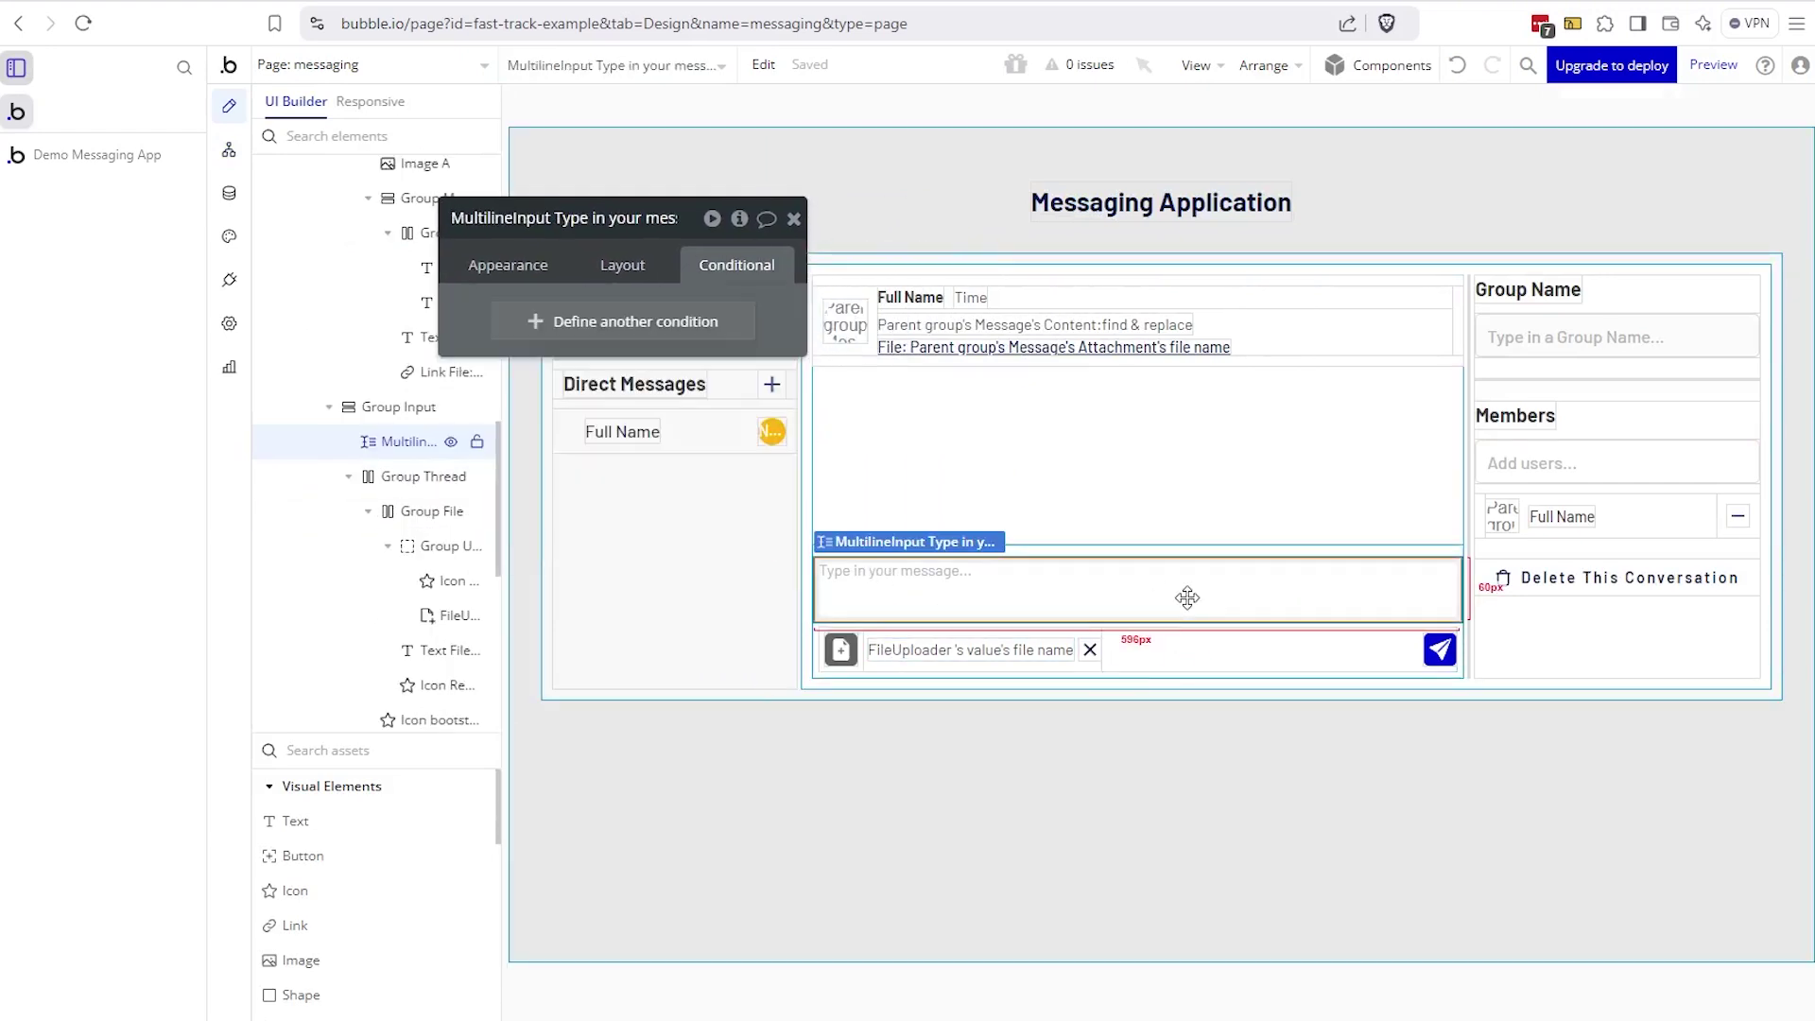
click(520, 266)
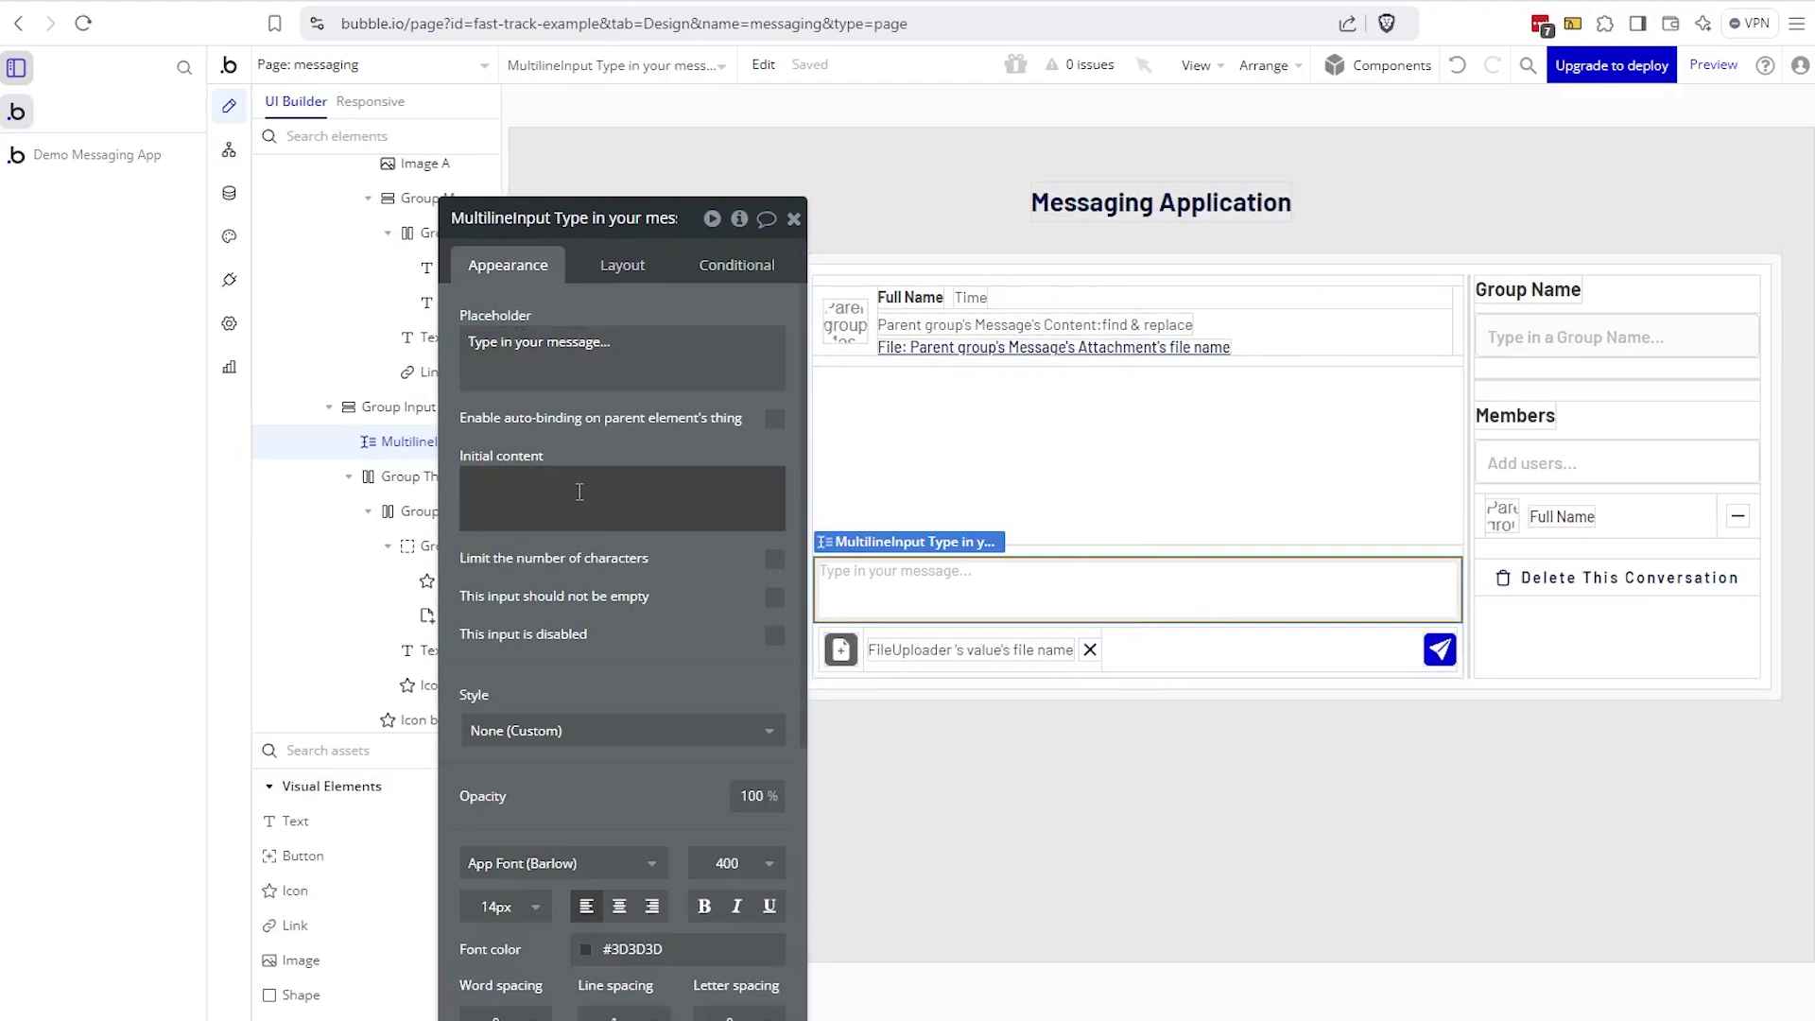
drag(659, 570, 605, 486)
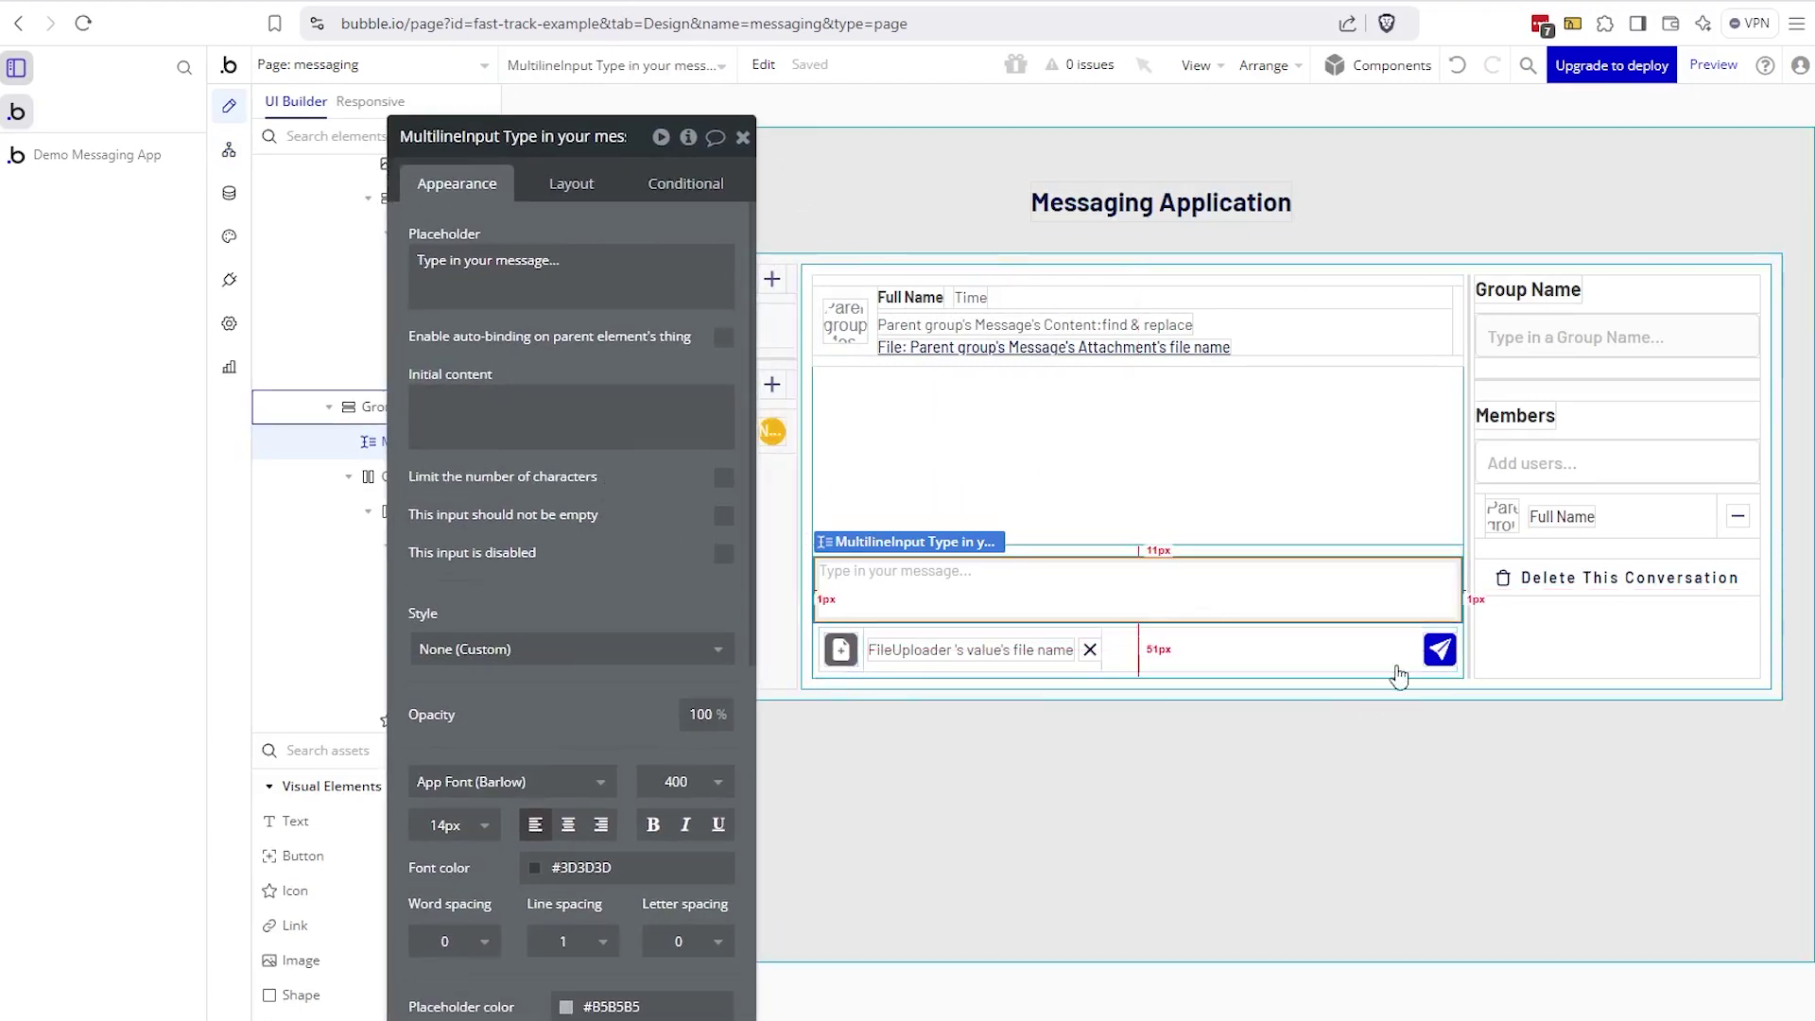
- Inspect the properties of the FileUploader, the uploaded file's name text and the Icon Remove File element below the message input
click(835, 643)
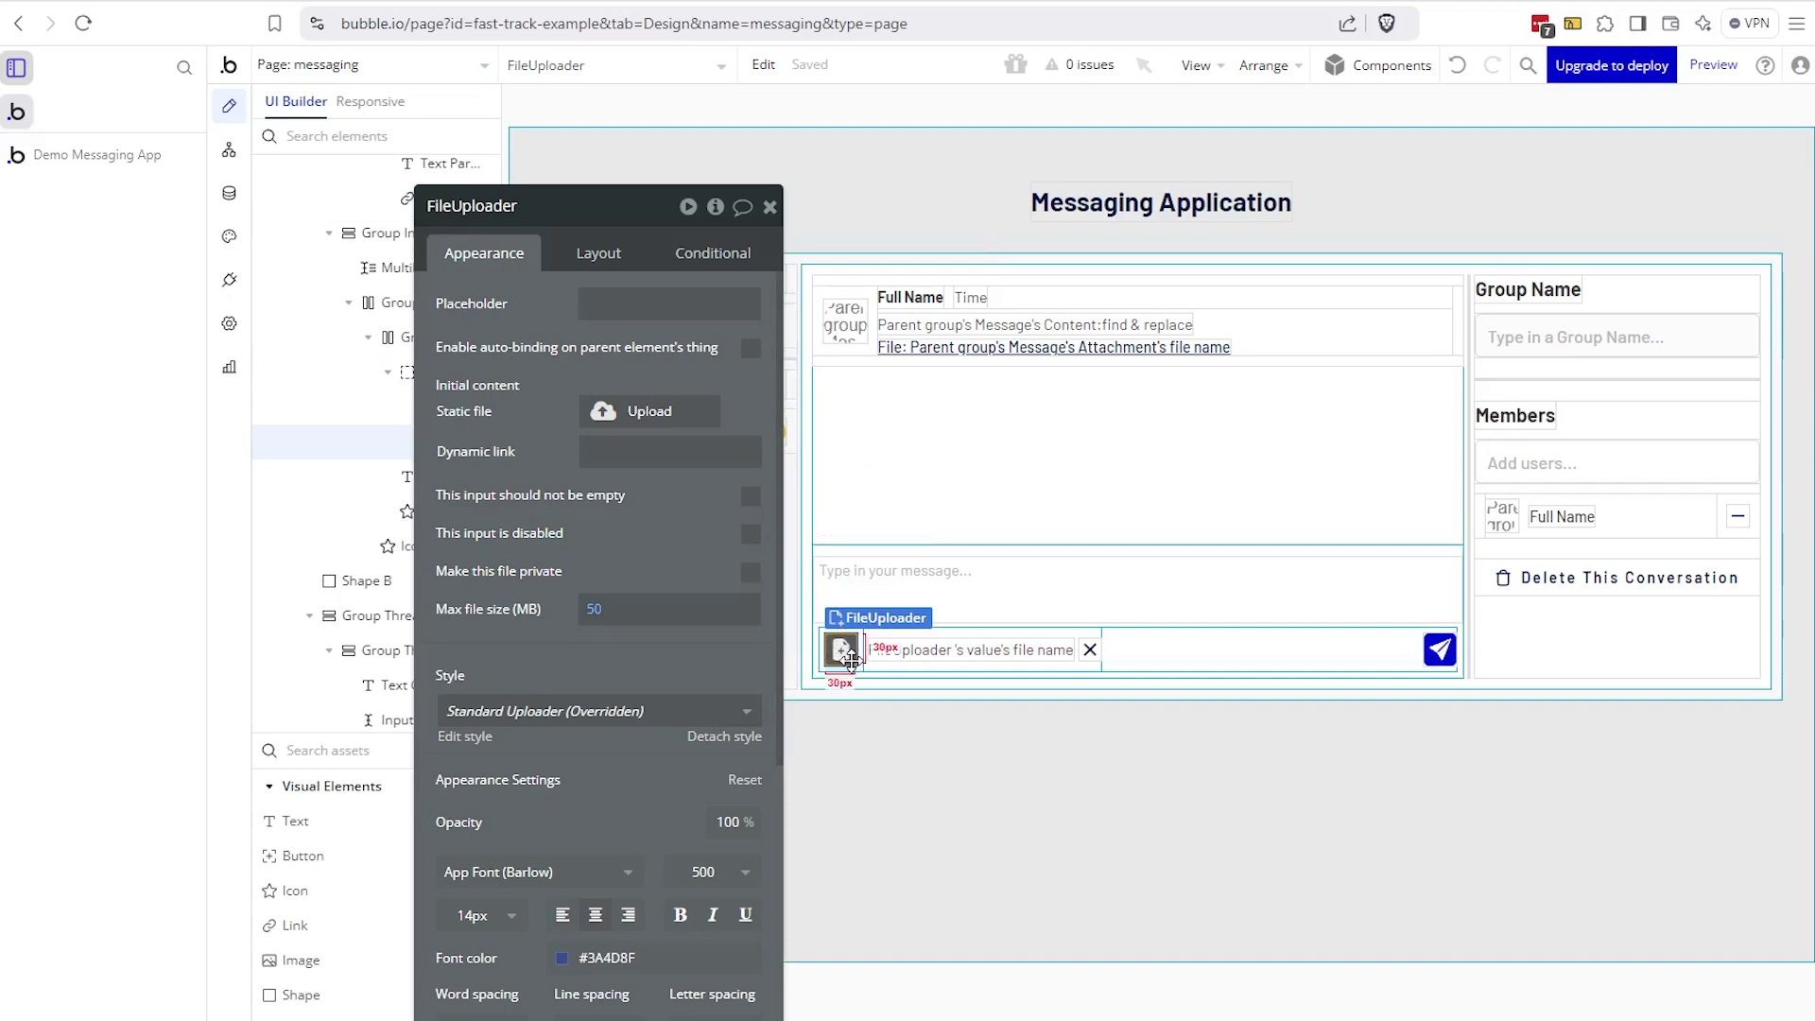
mouse_move(662, 522)
mouse_down()
mouse_move(707, 526)
mouse_move(688, 526)
mouse_up()
click(884, 653)
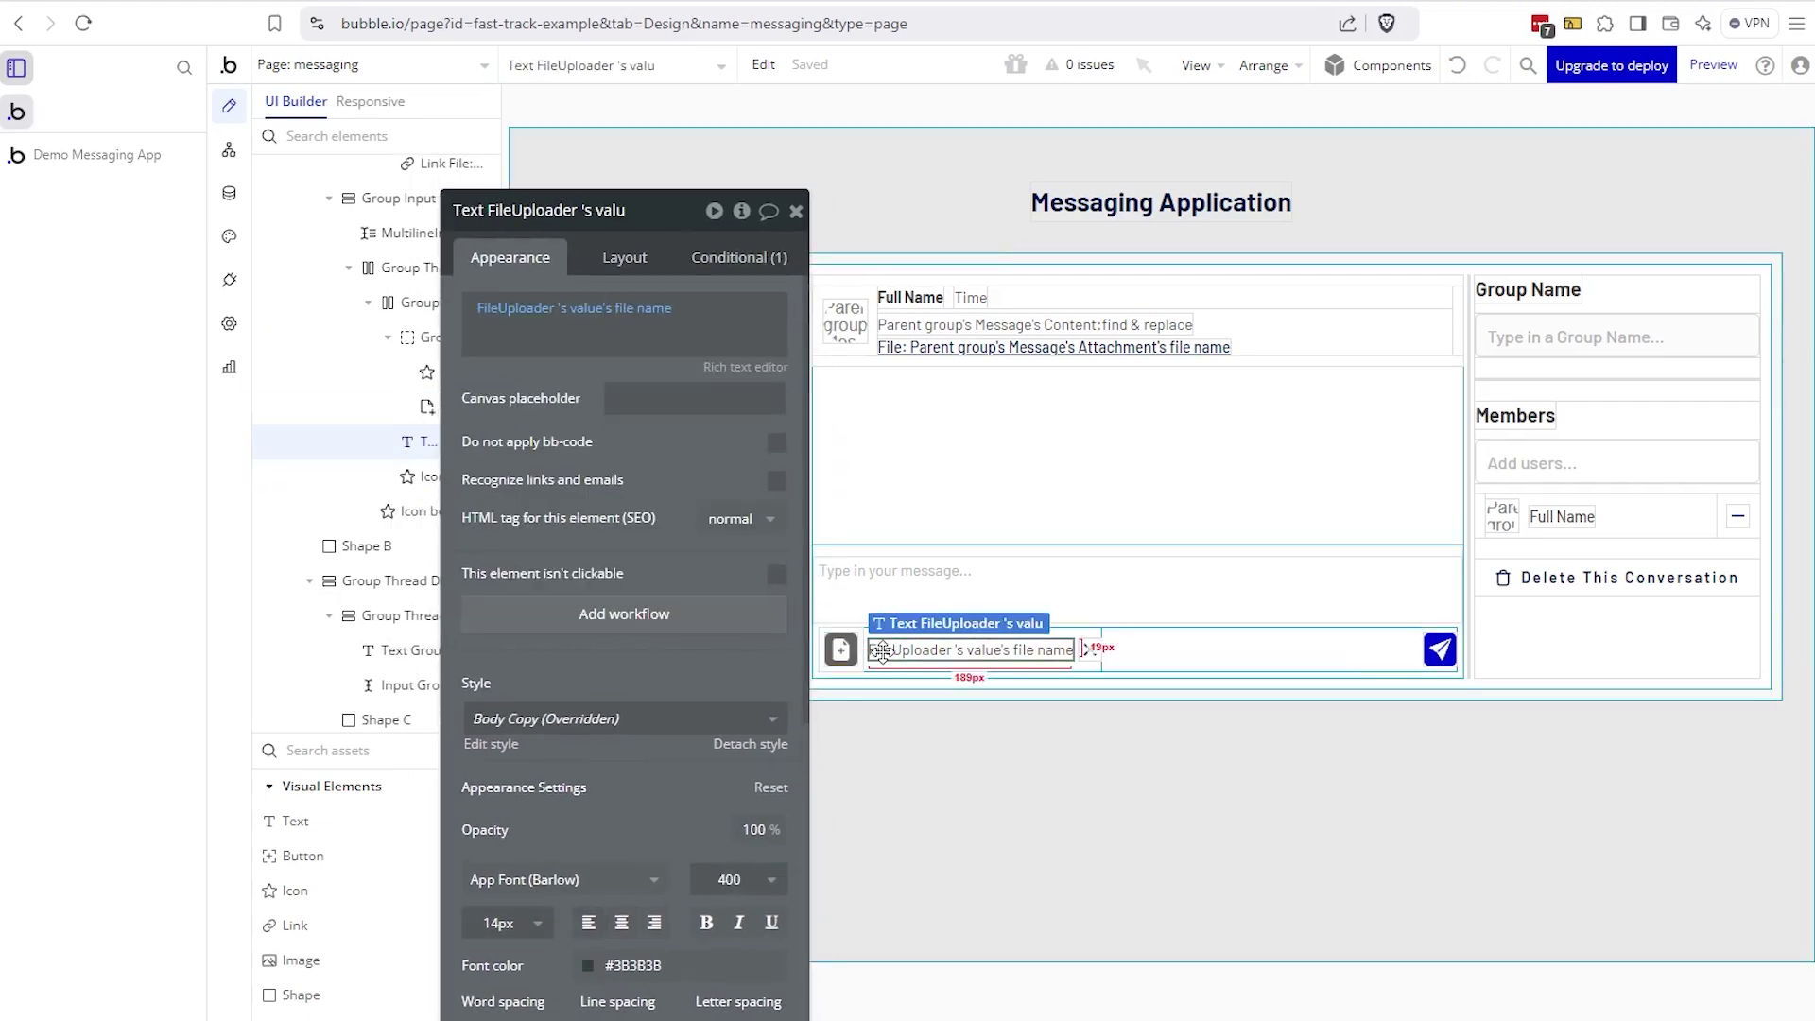
click(1089, 652)
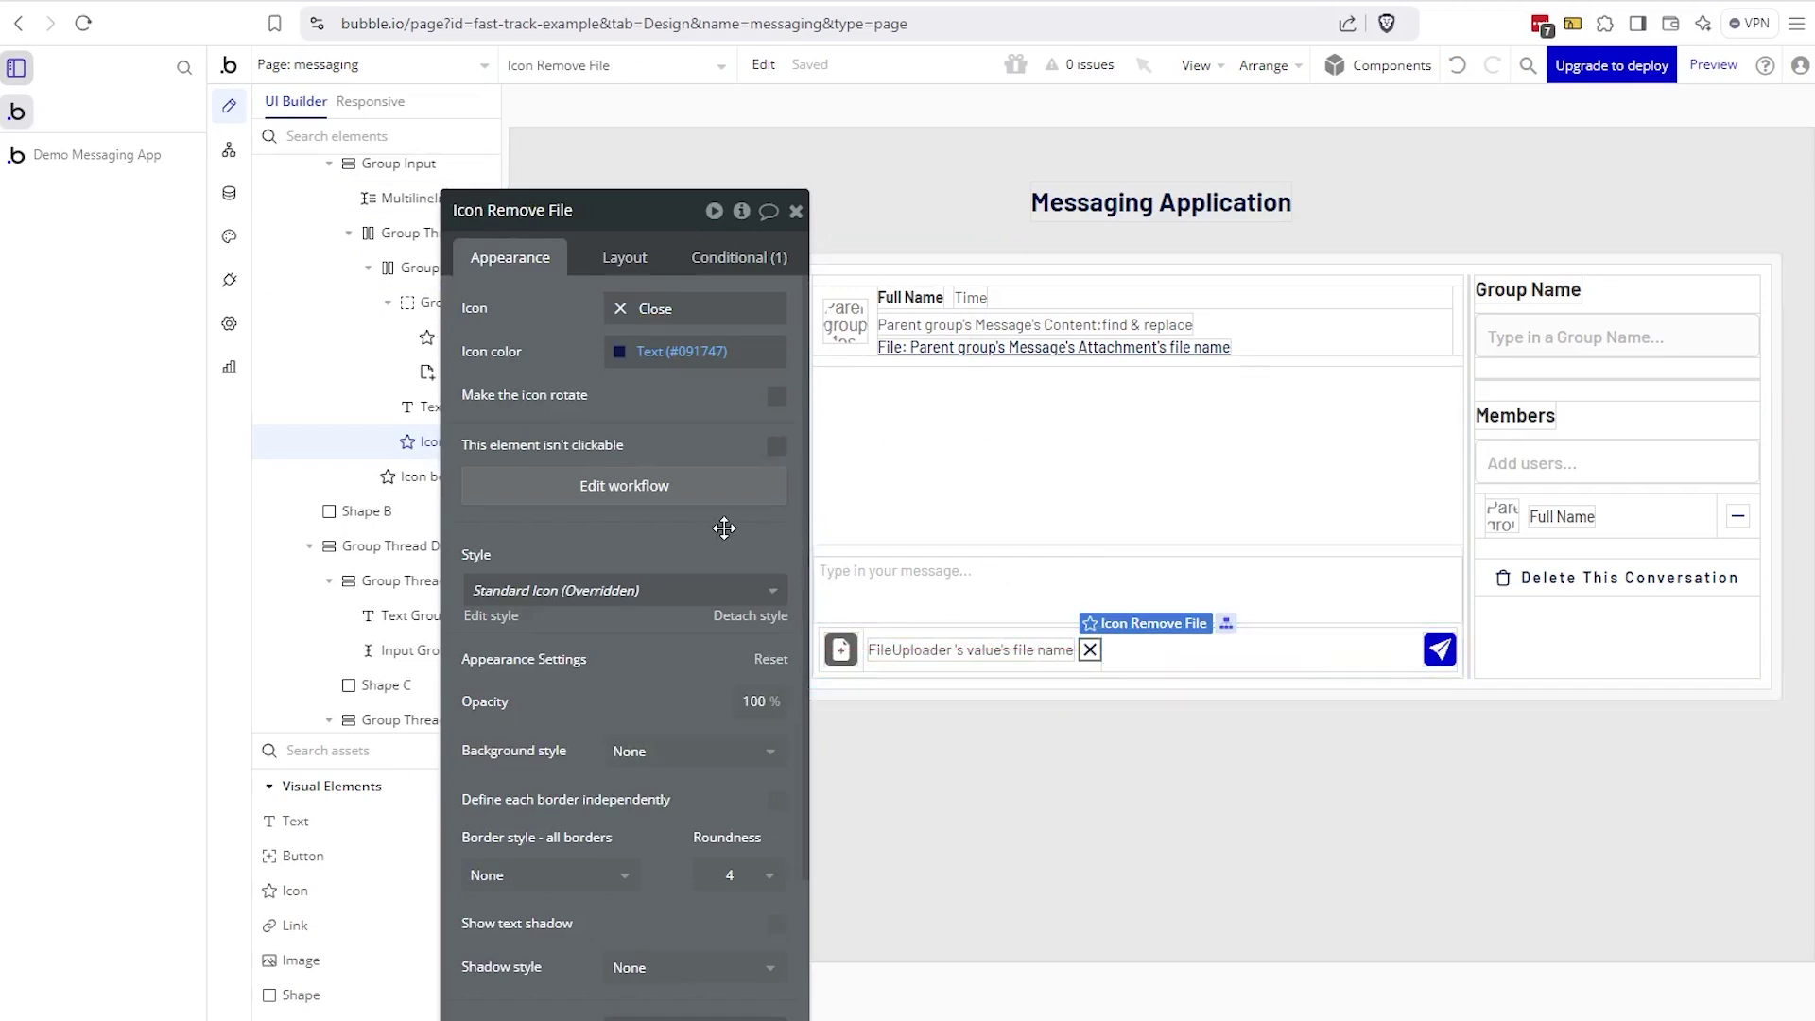
- Open the Icon Remove File workflow and examine its Delete an uploaded file action, including where that action is found among the data actions
click(590, 508)
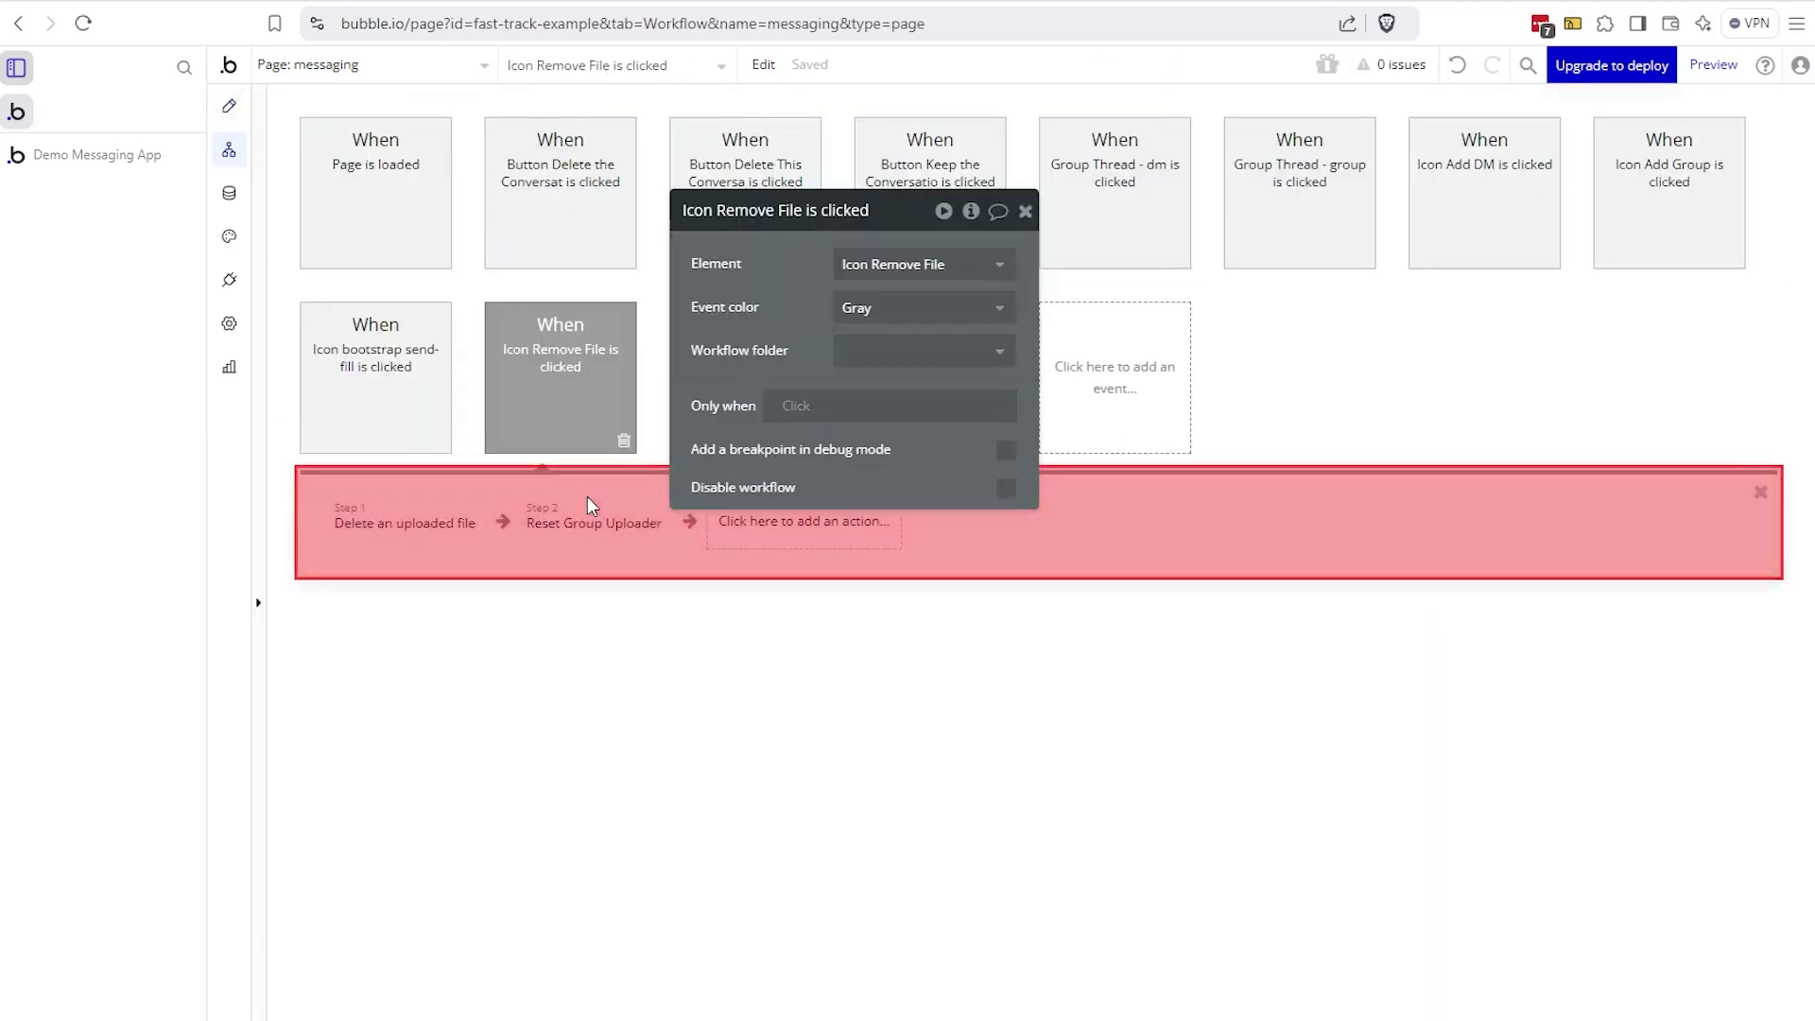
mouse_move(574, 448)
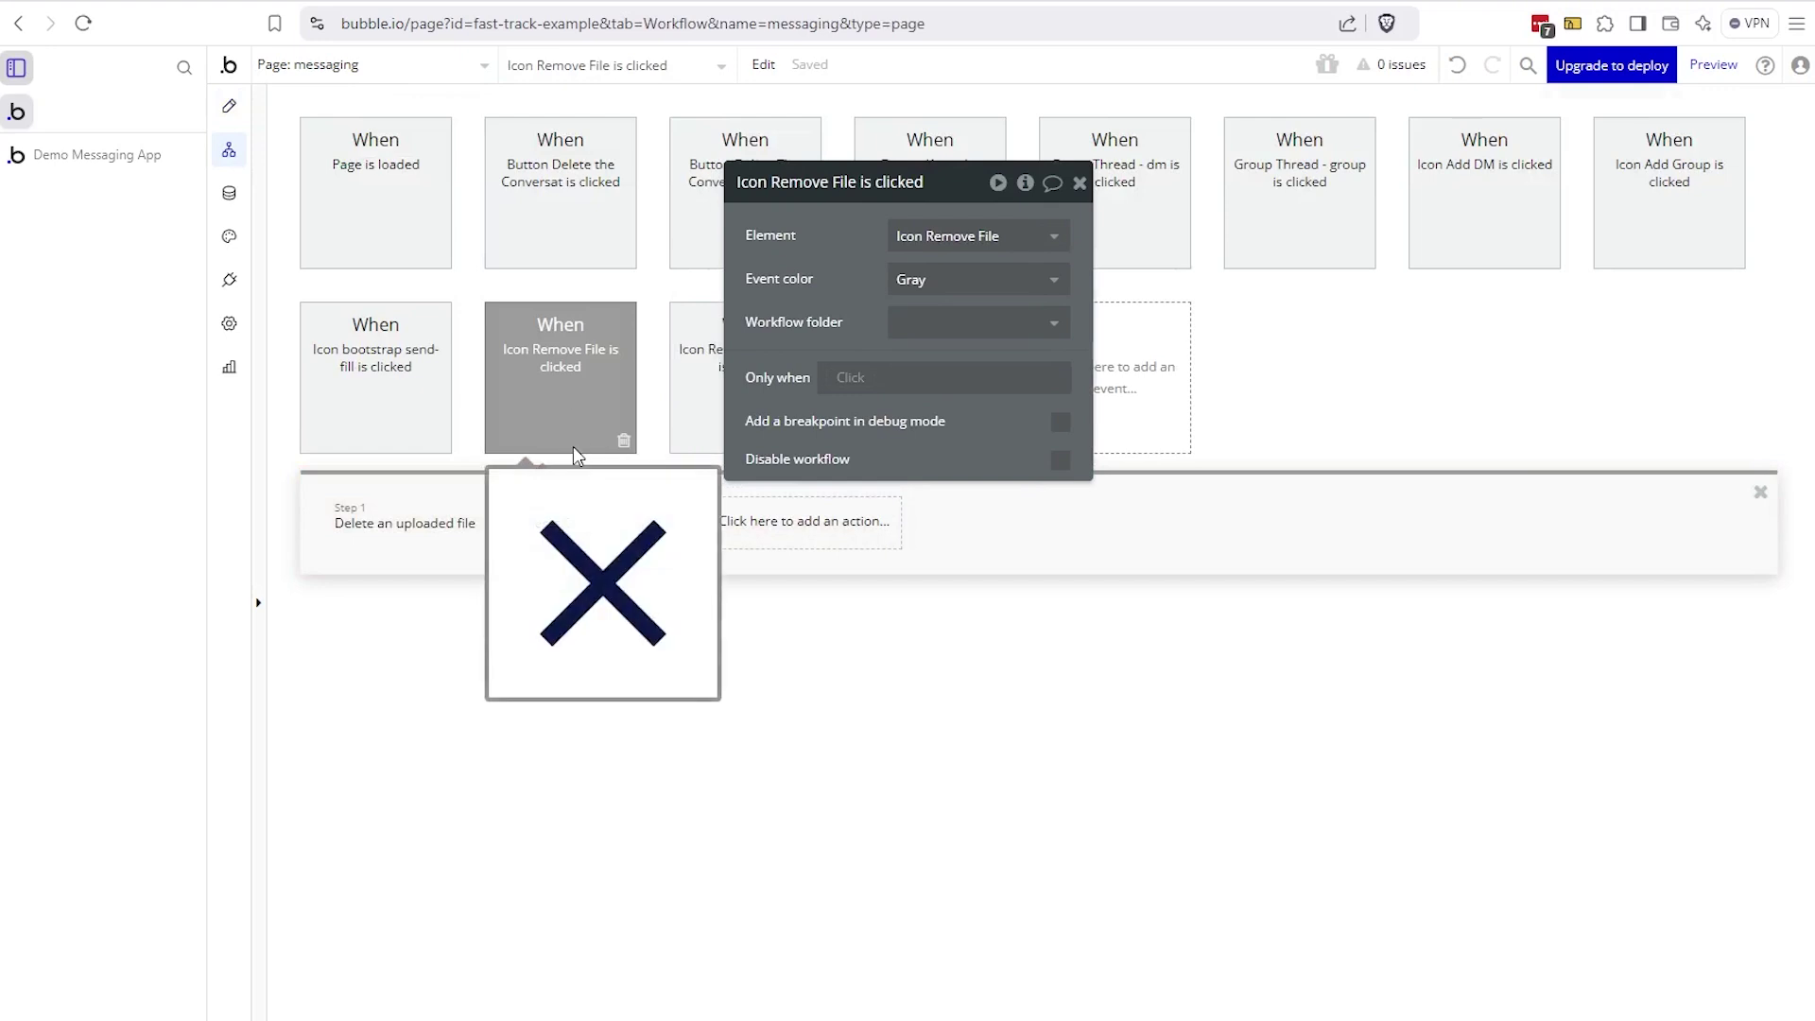
click(423, 539)
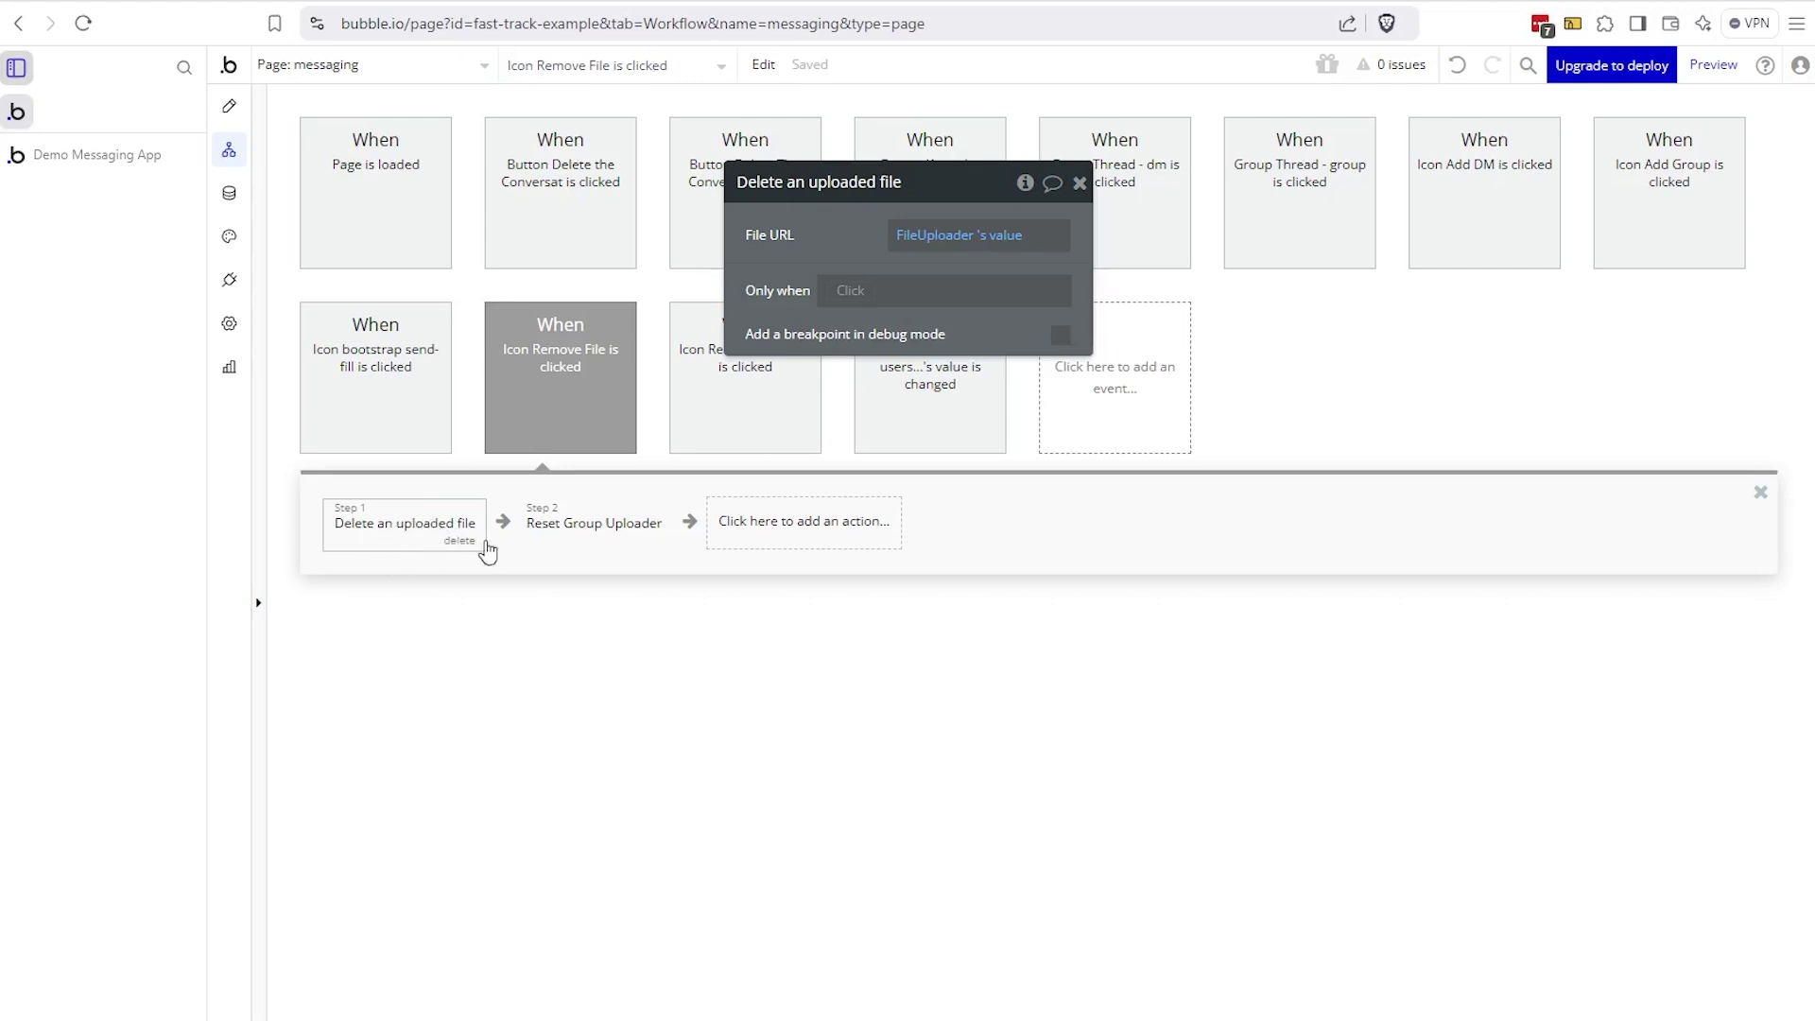
click(504, 523)
mouse_move(553, 688)
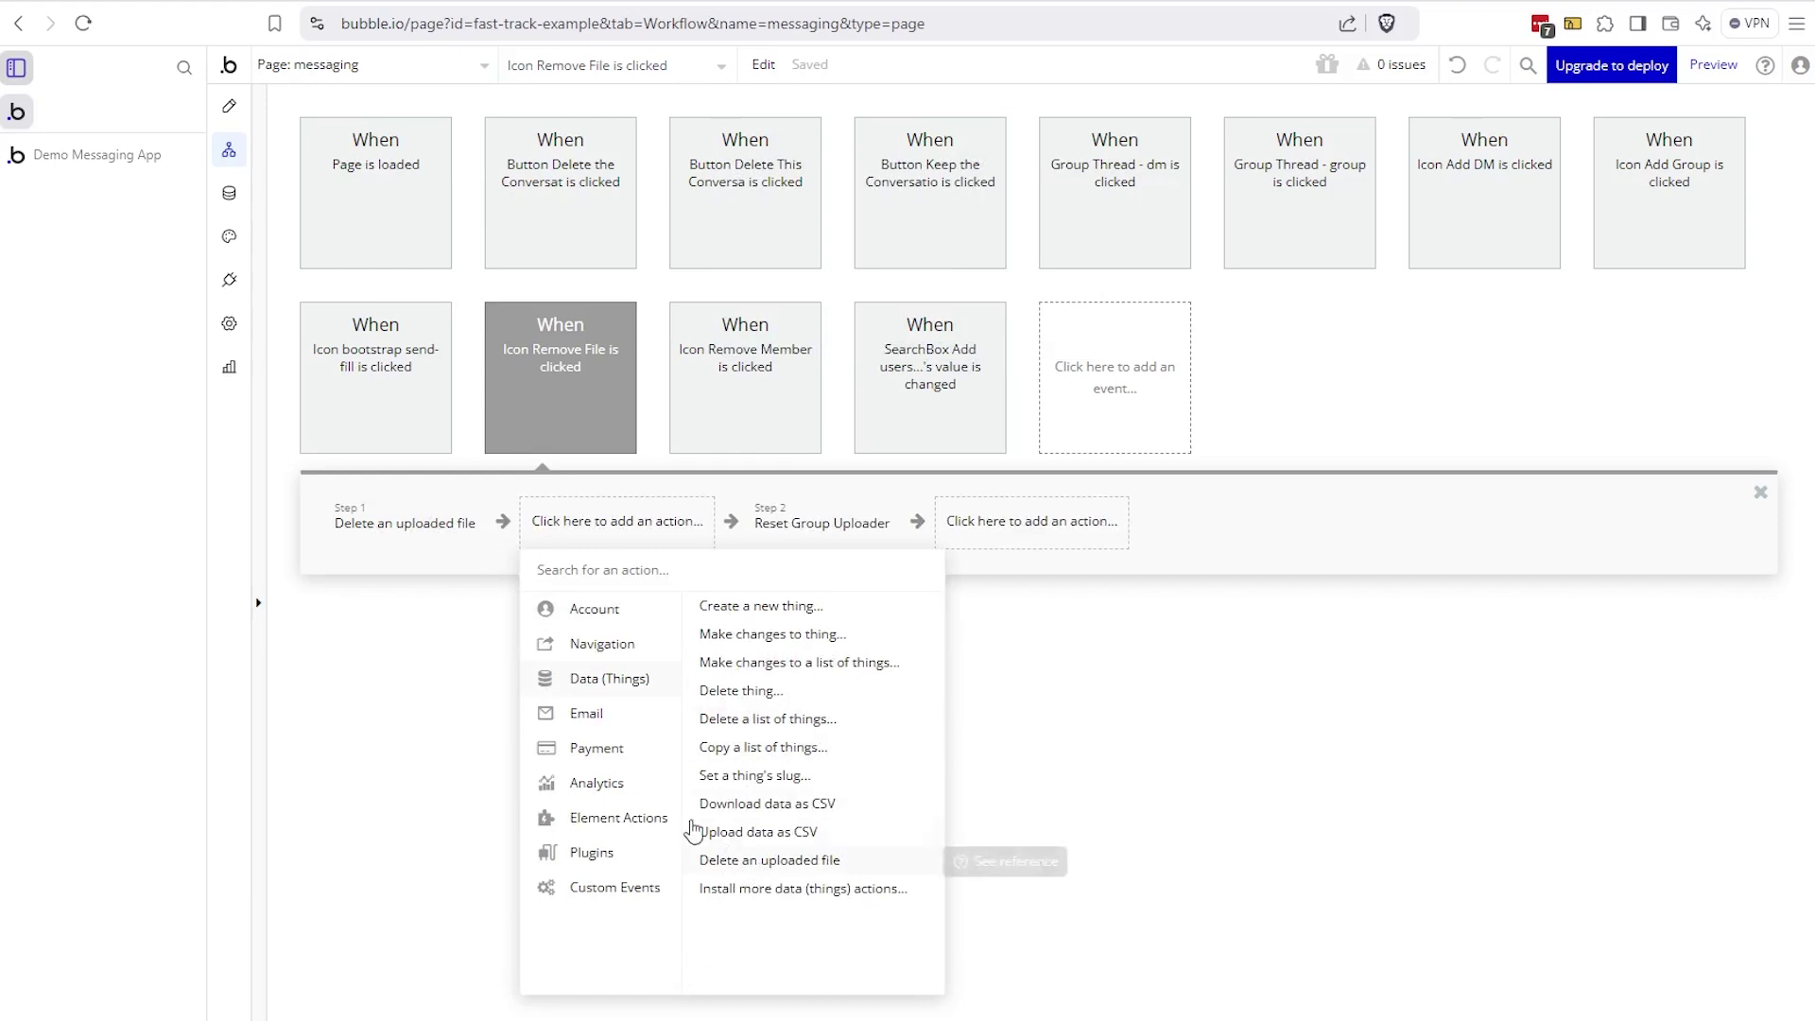
click(450, 545)
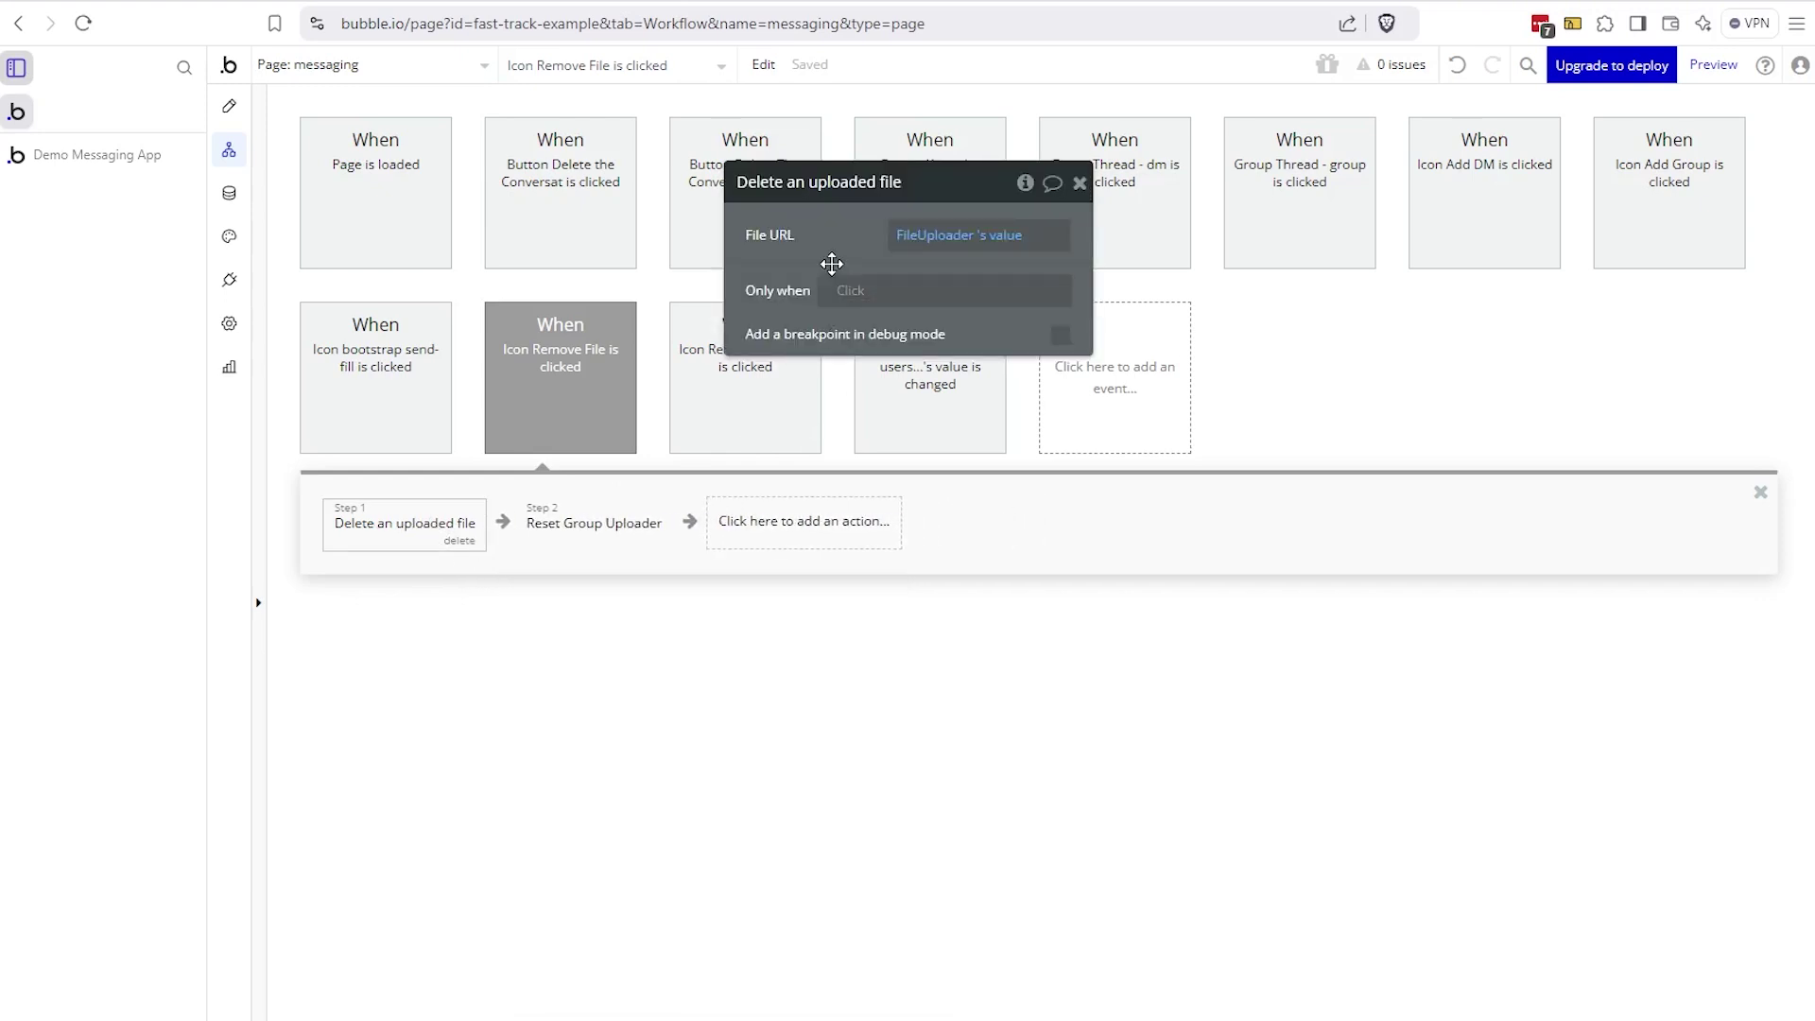
drag(831, 268, 814, 324)
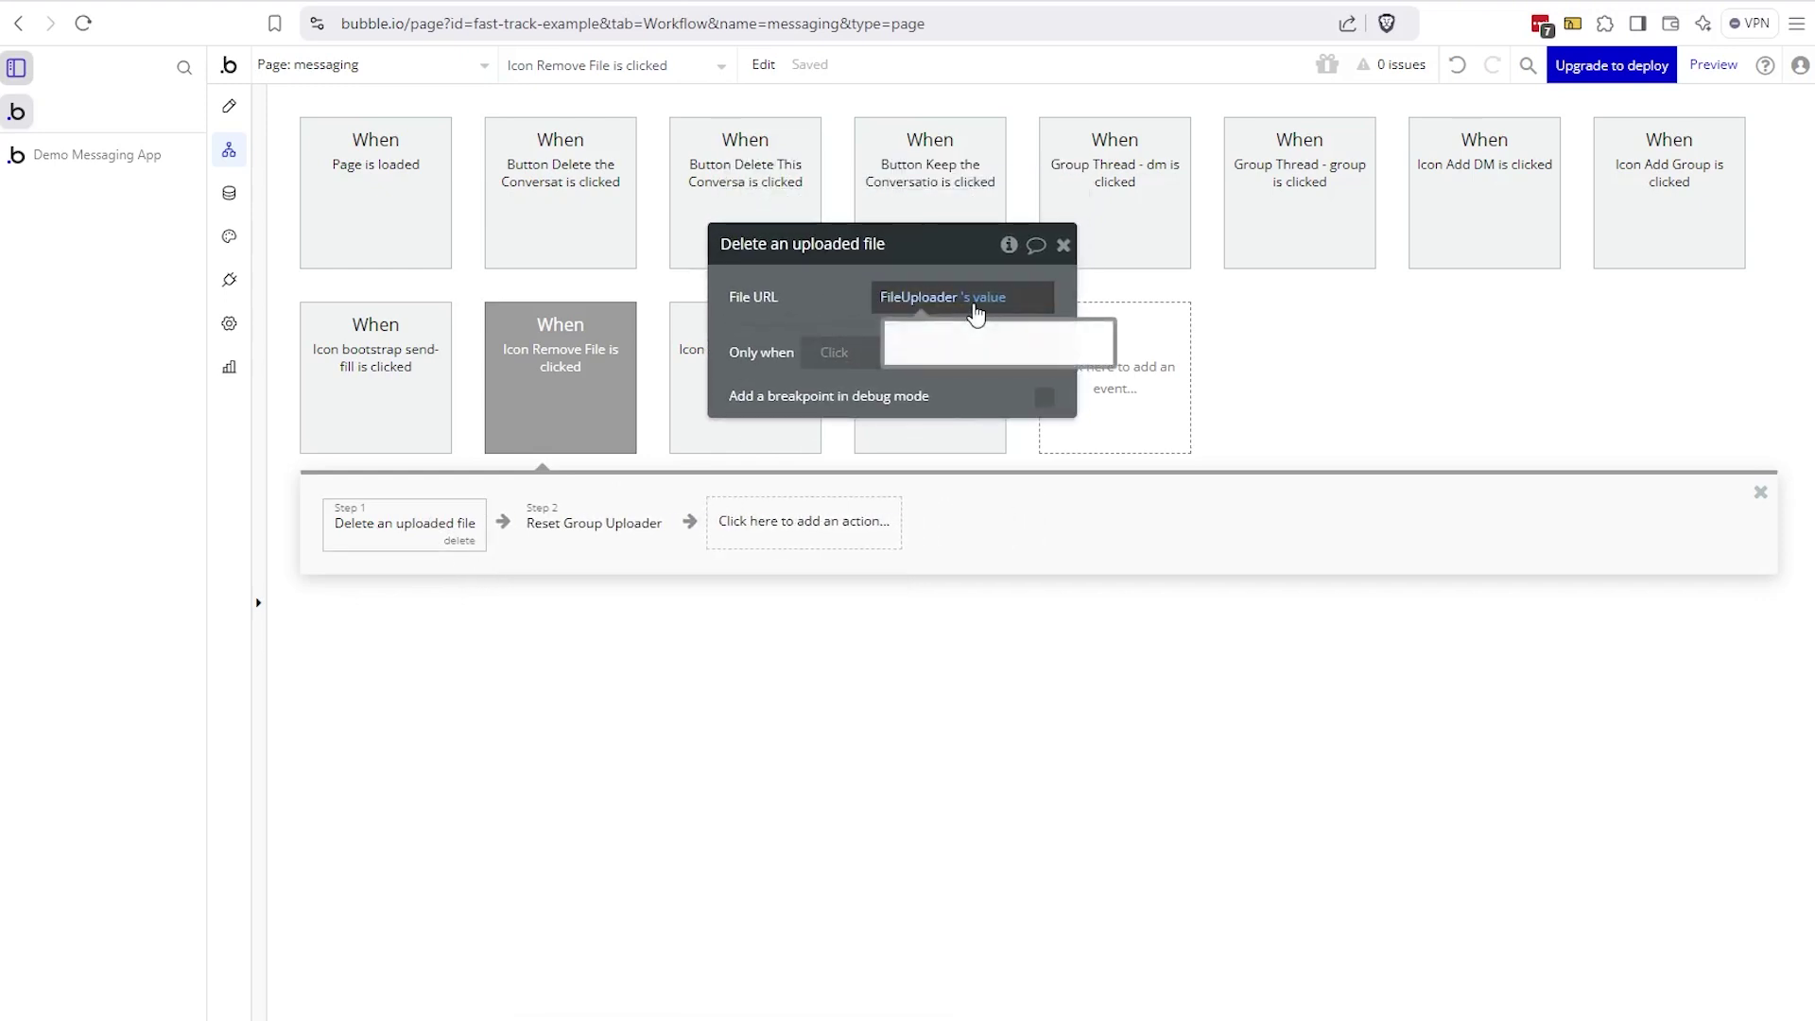
- Check the Reset Group Uploader action and reveal the Group Uploader element in the page design
click(604, 531)
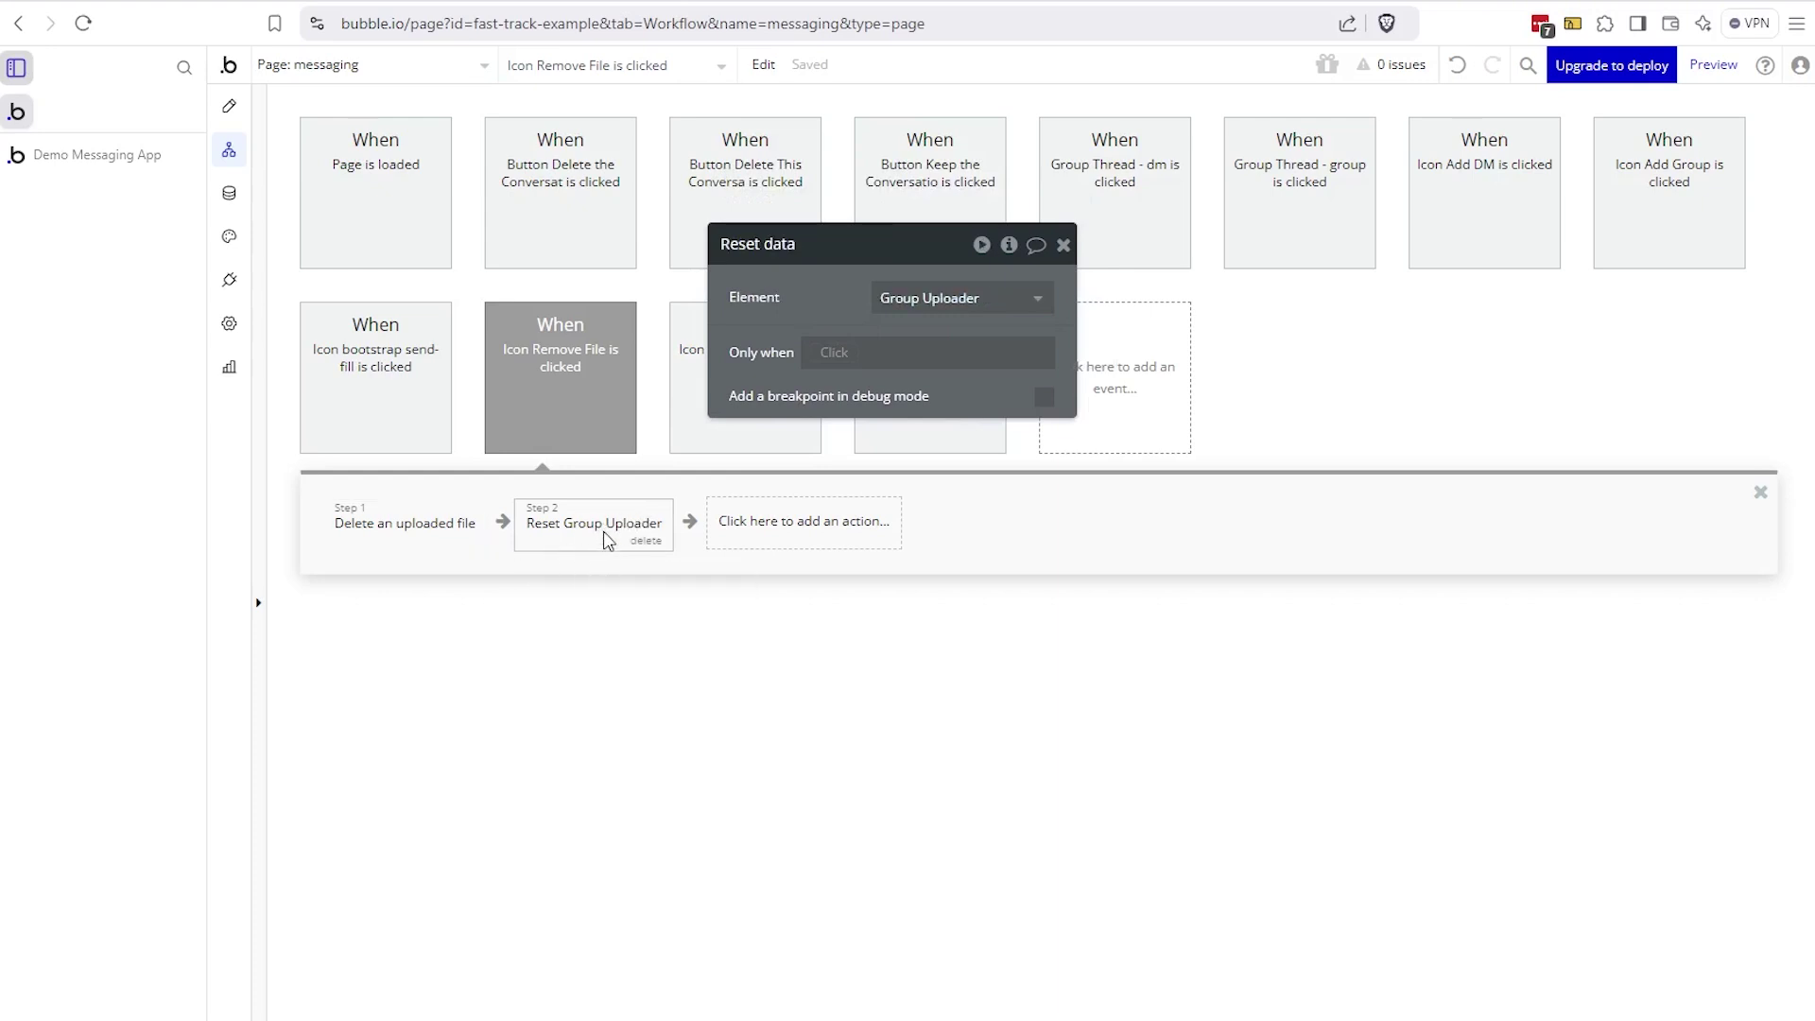
right_click(606, 544)
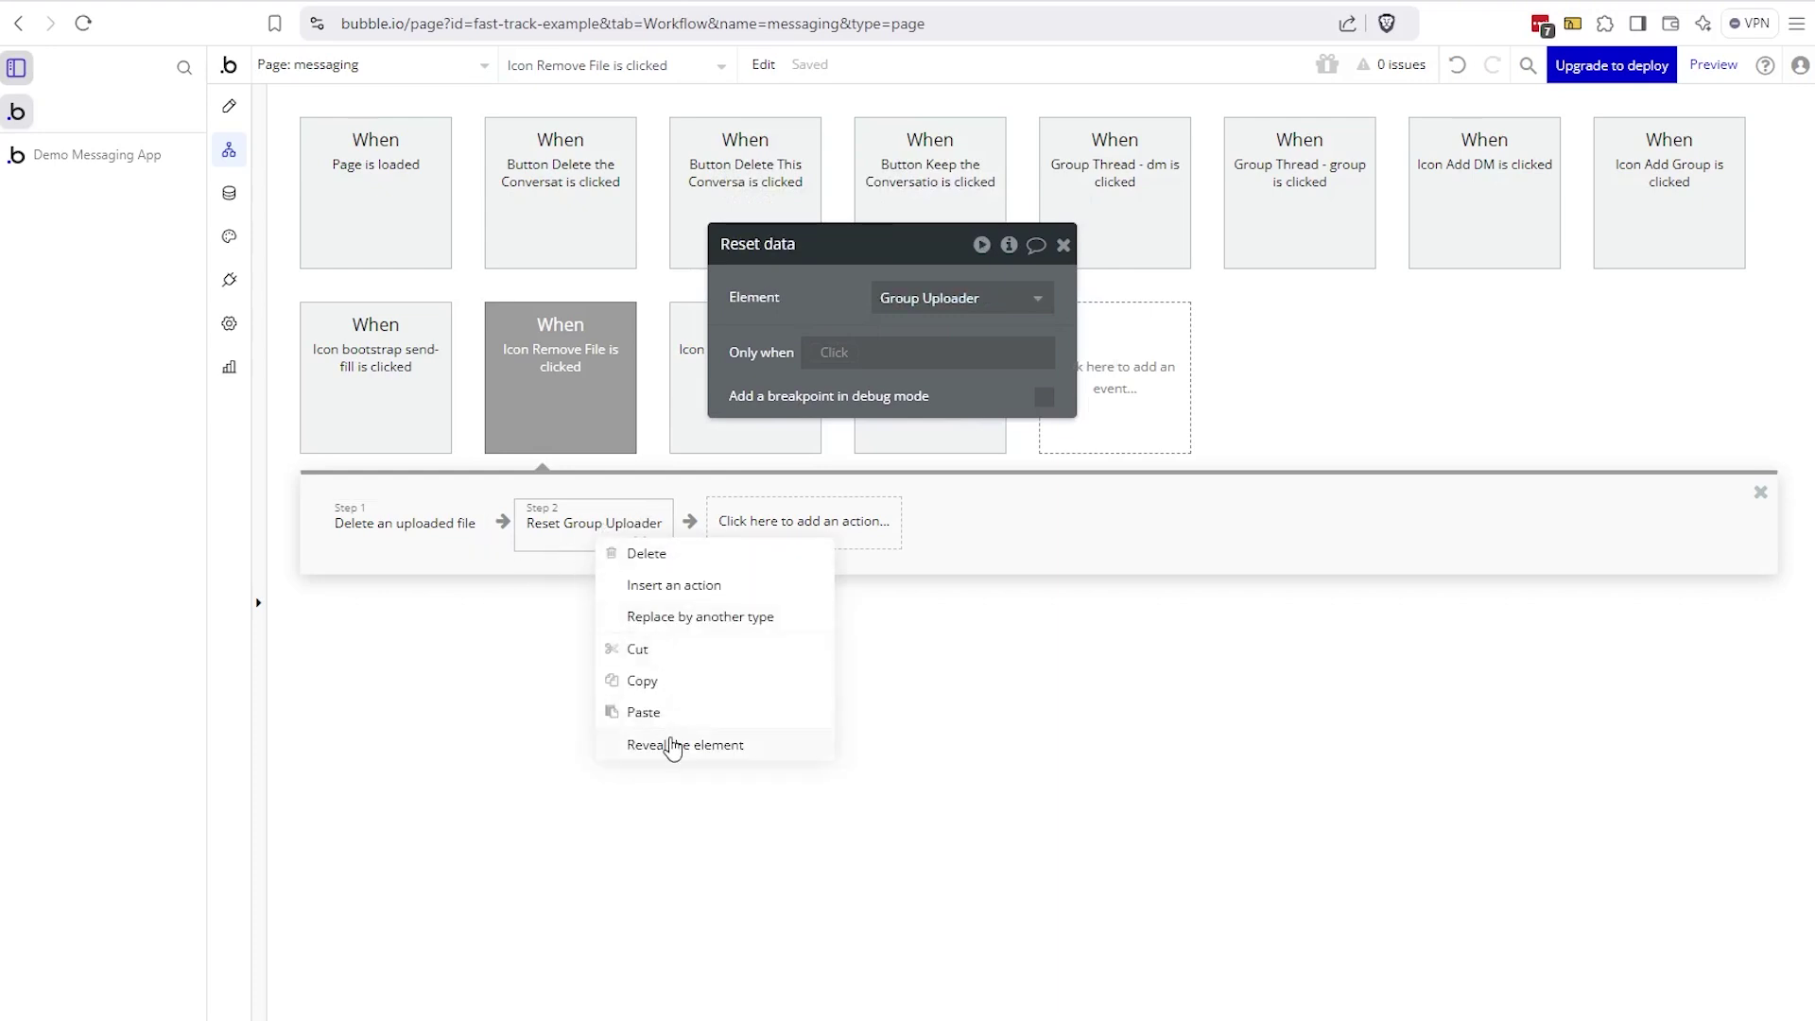
click(673, 745)
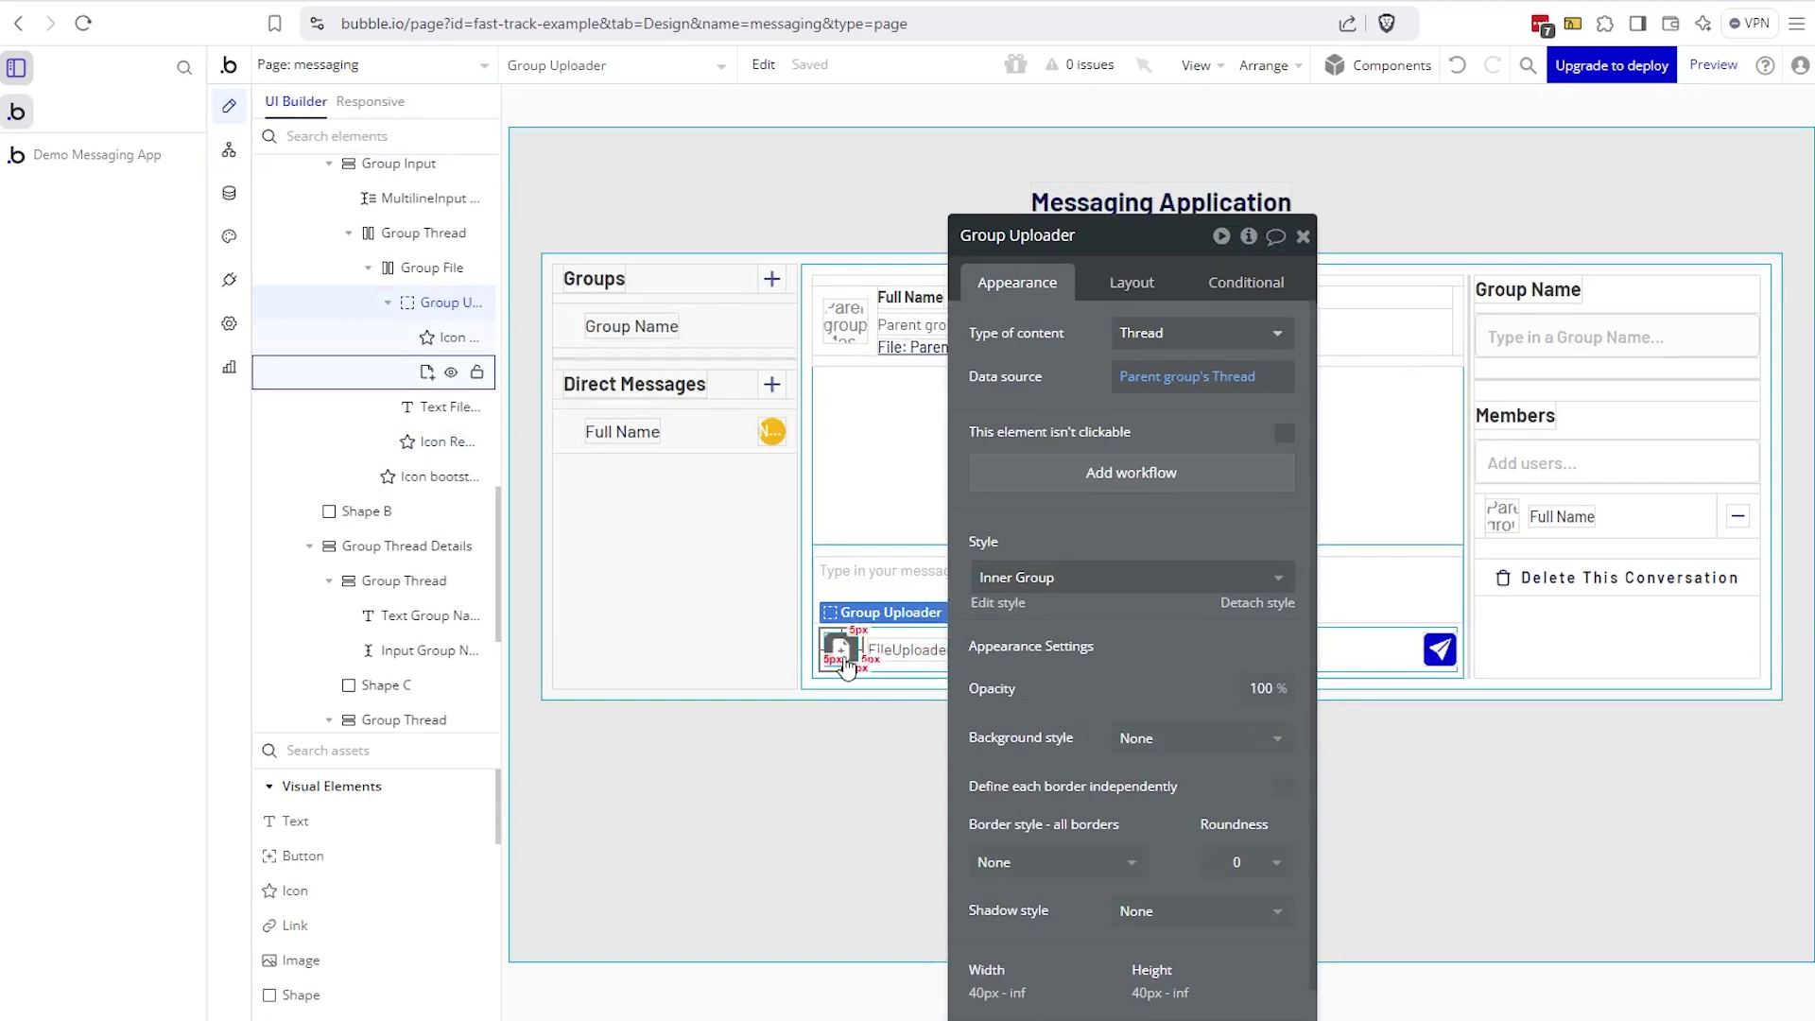
drag(1121, 650, 907, 645)
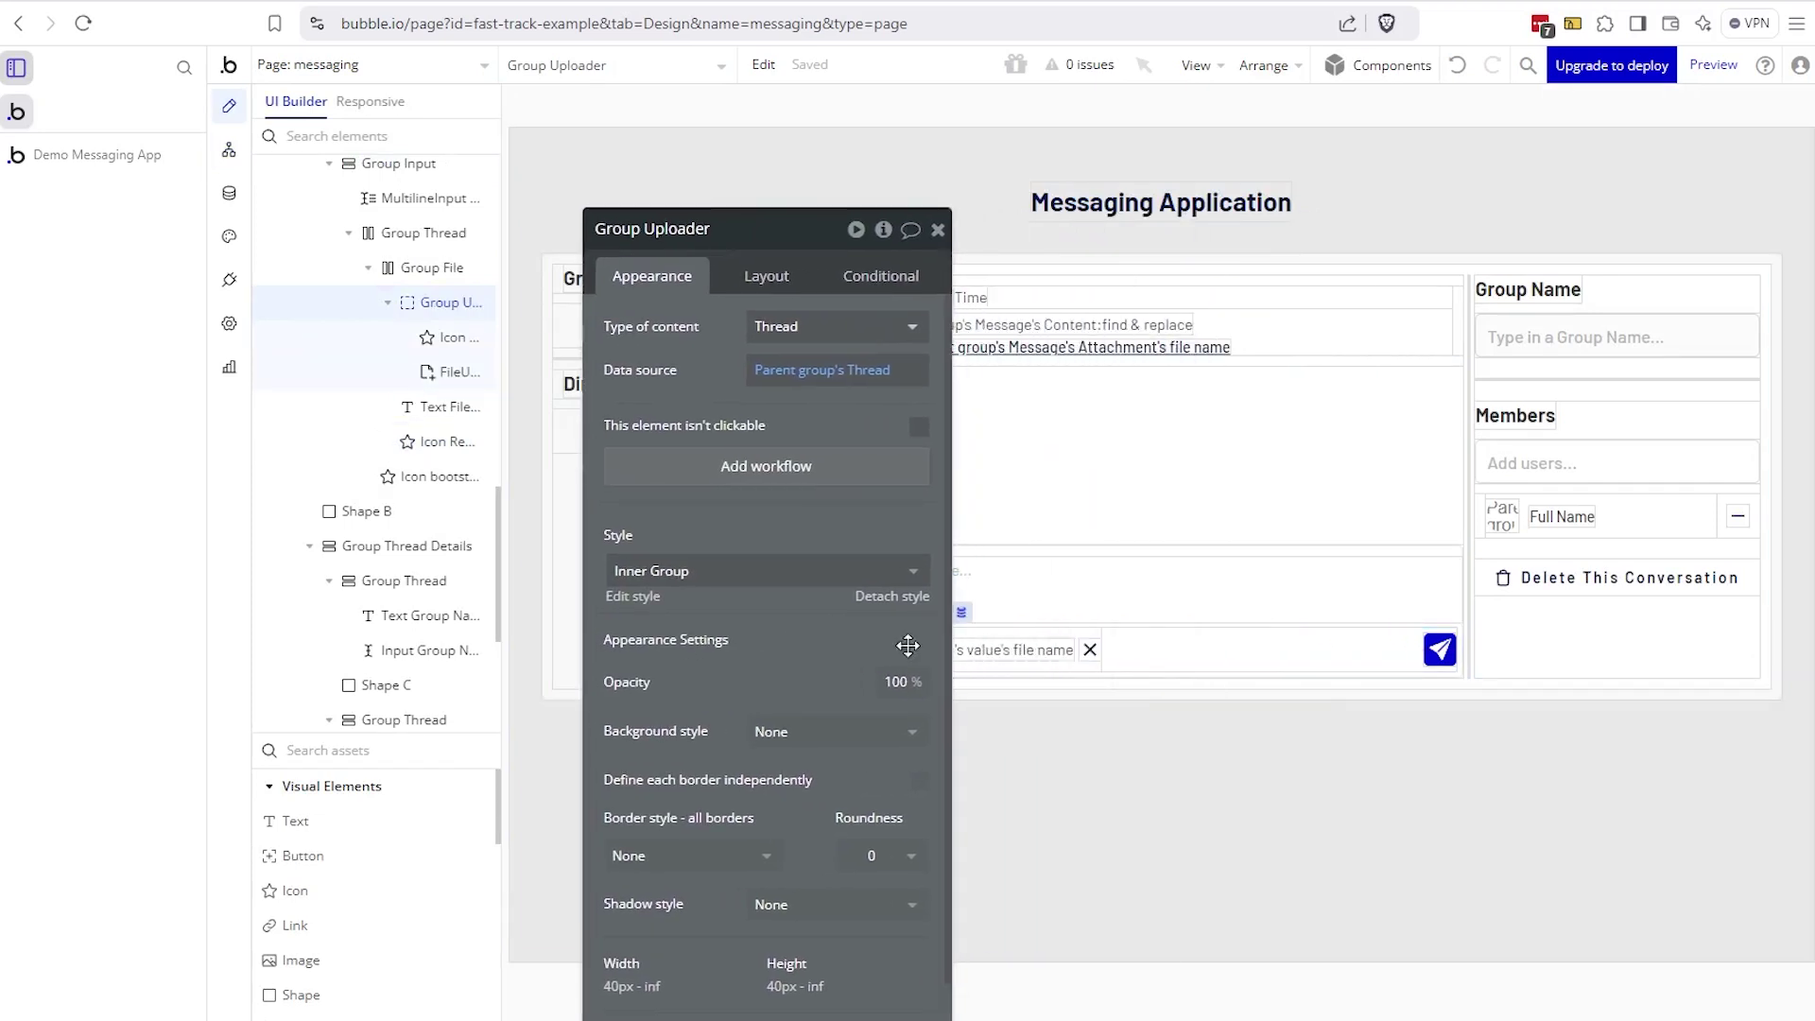
- Open the send icon's workflow and review the Parent Thread, Content and Attachment fields of its Create a new Message action
click(1440, 649)
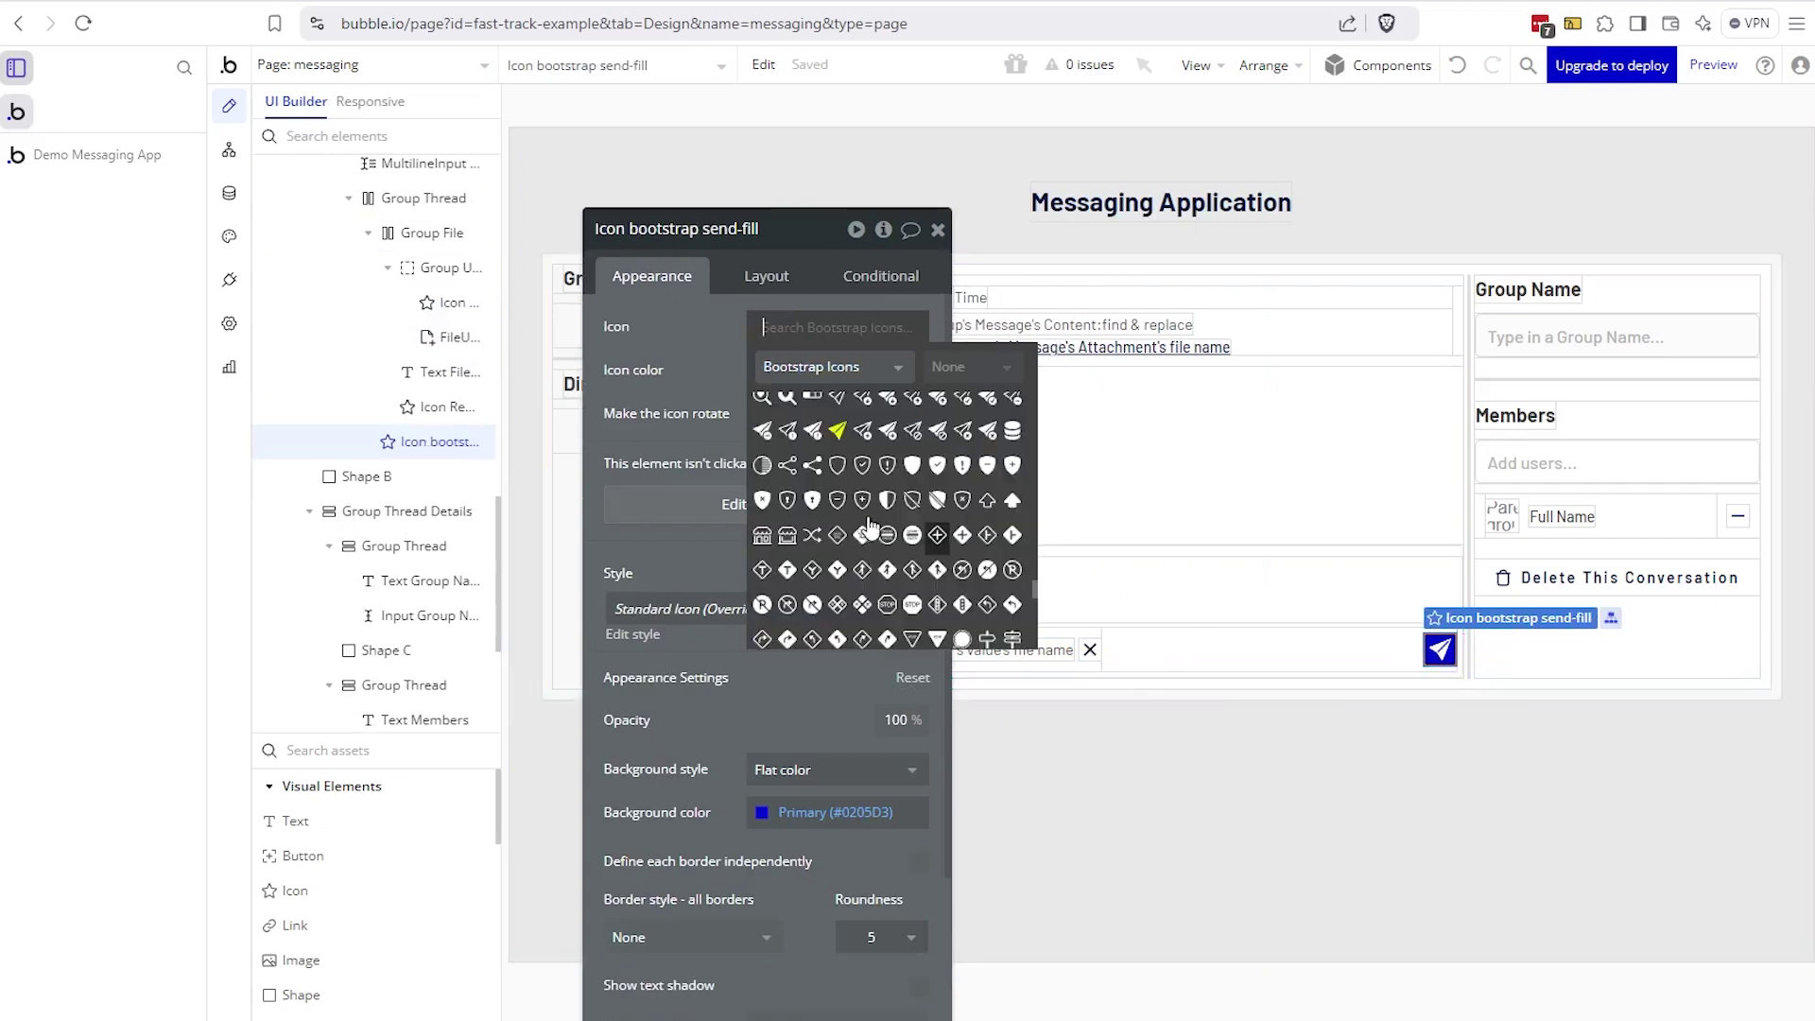
click(712, 517)
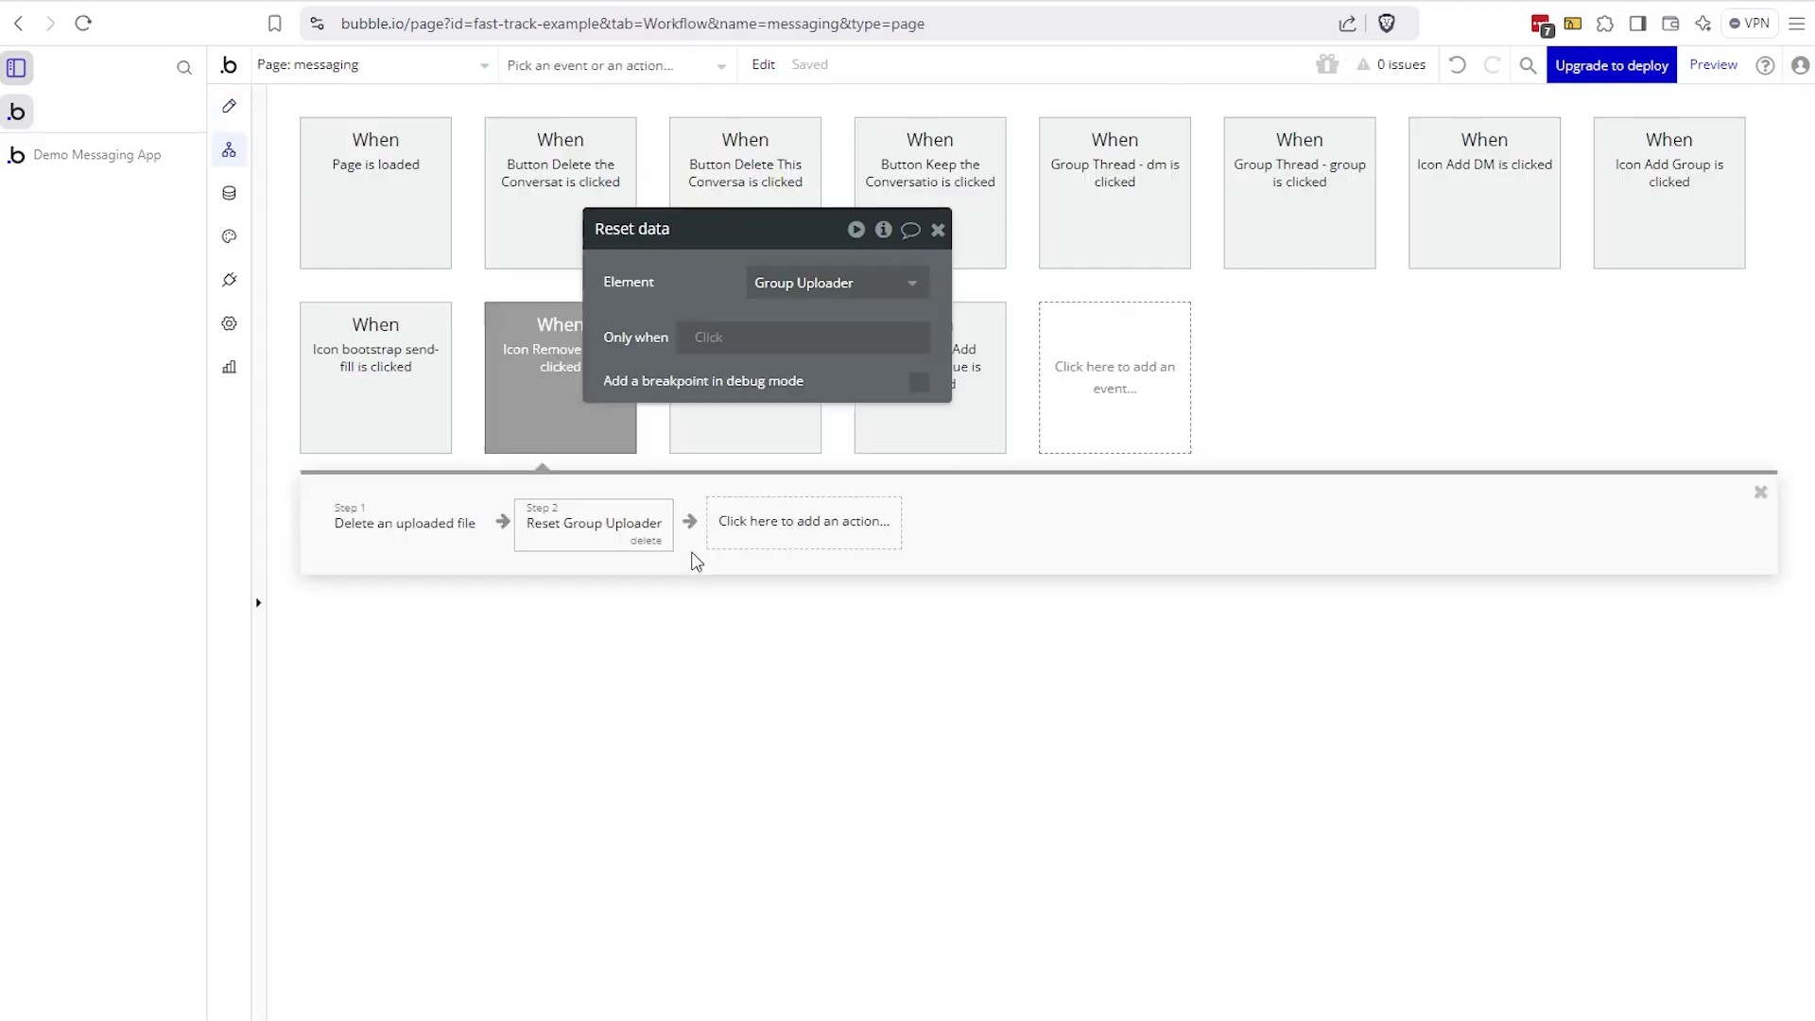
drag(721, 383, 955, 334)
click(427, 549)
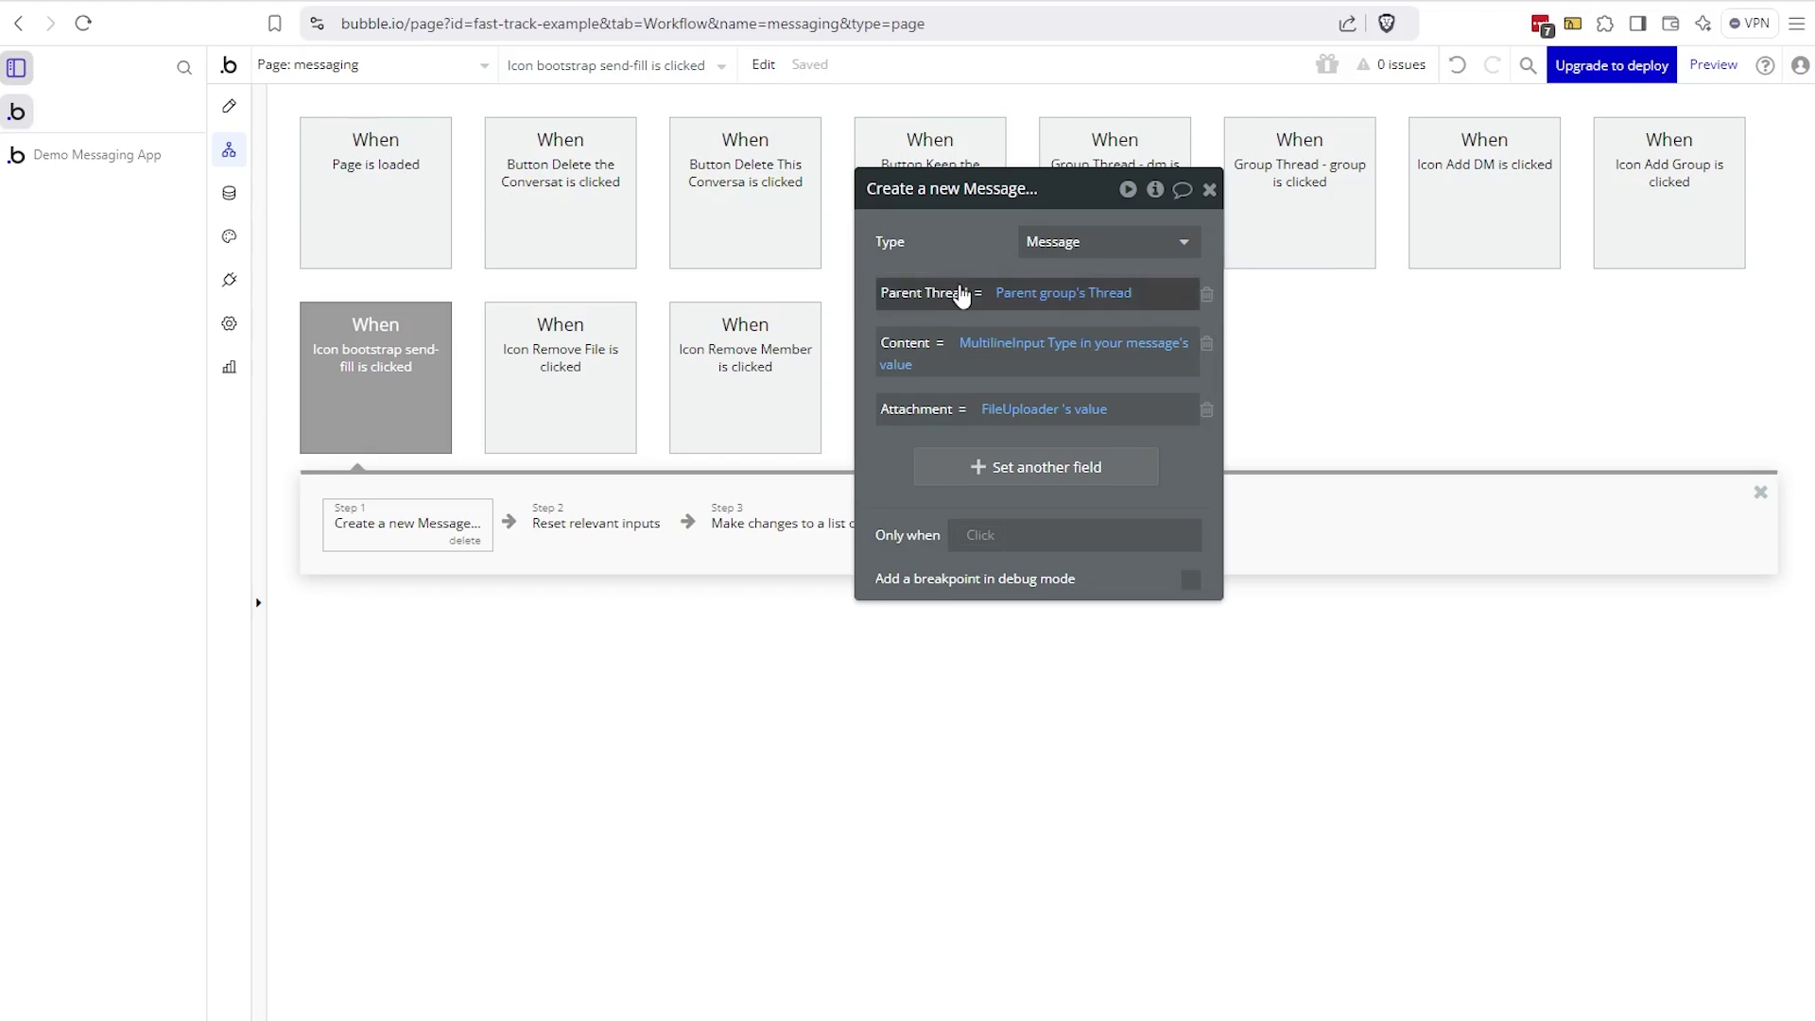
mouse_move(1103, 295)
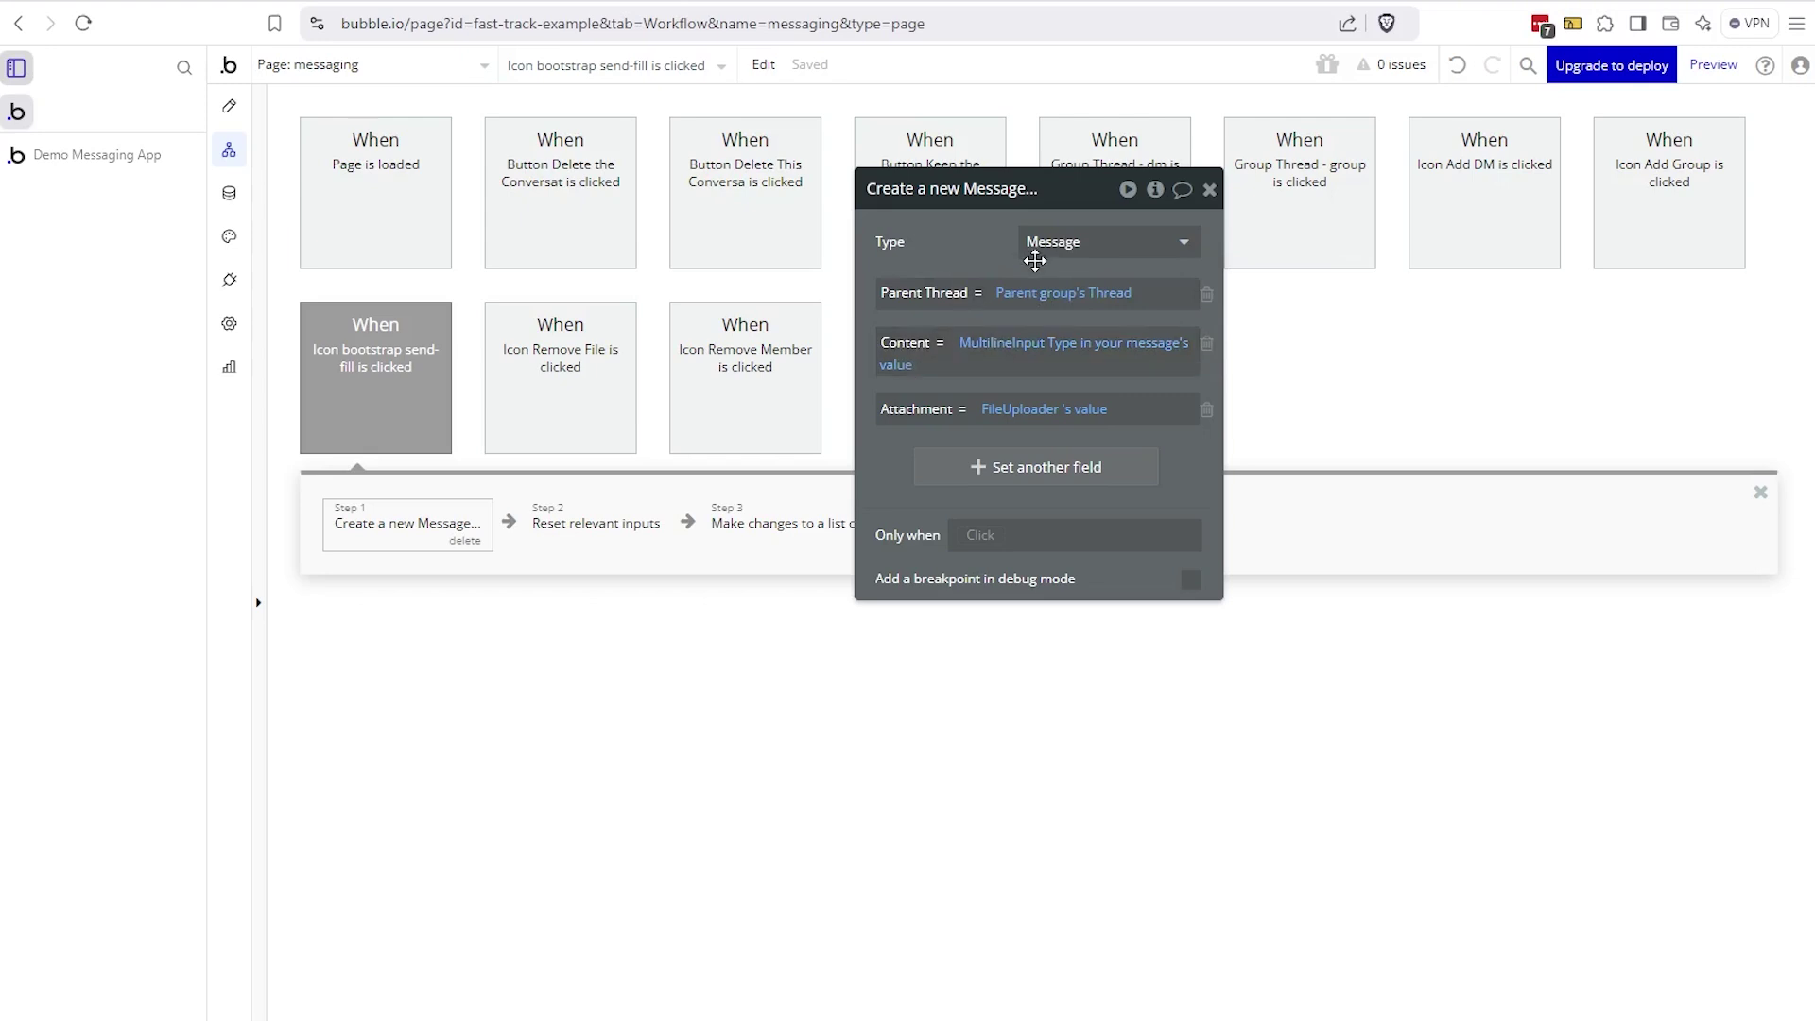
mouse_move(974, 352)
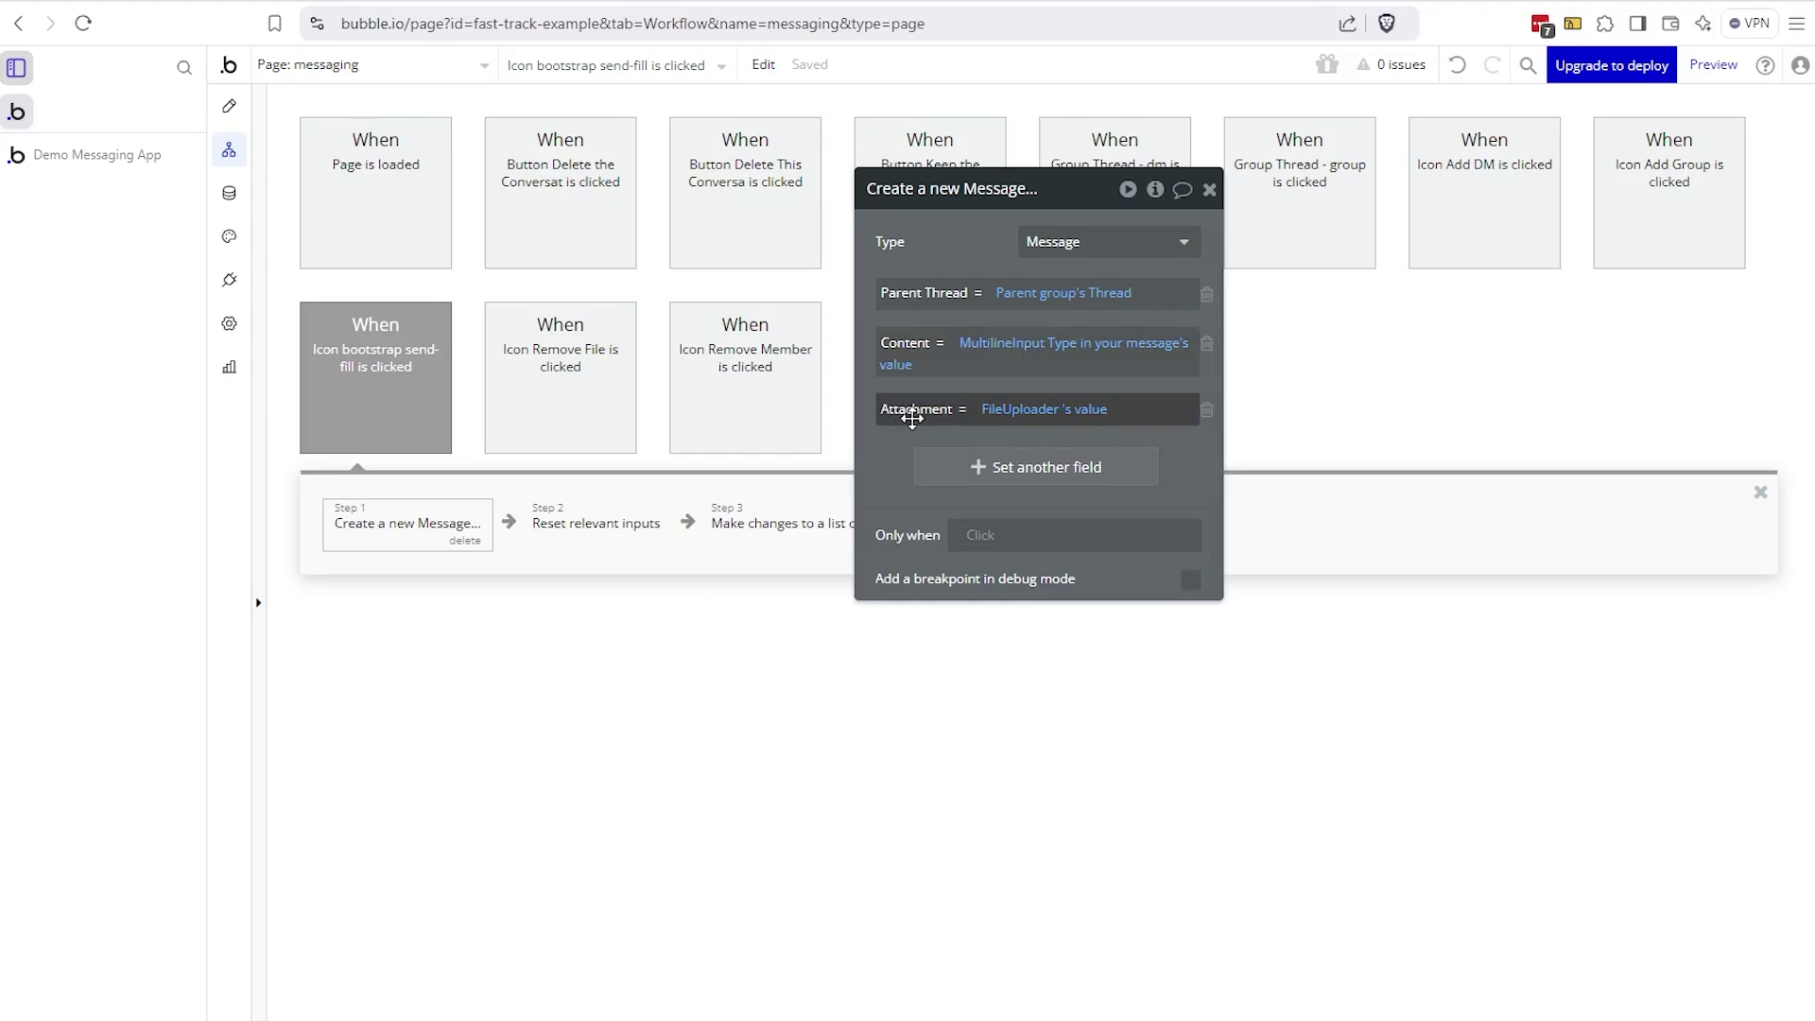
click(1053, 422)
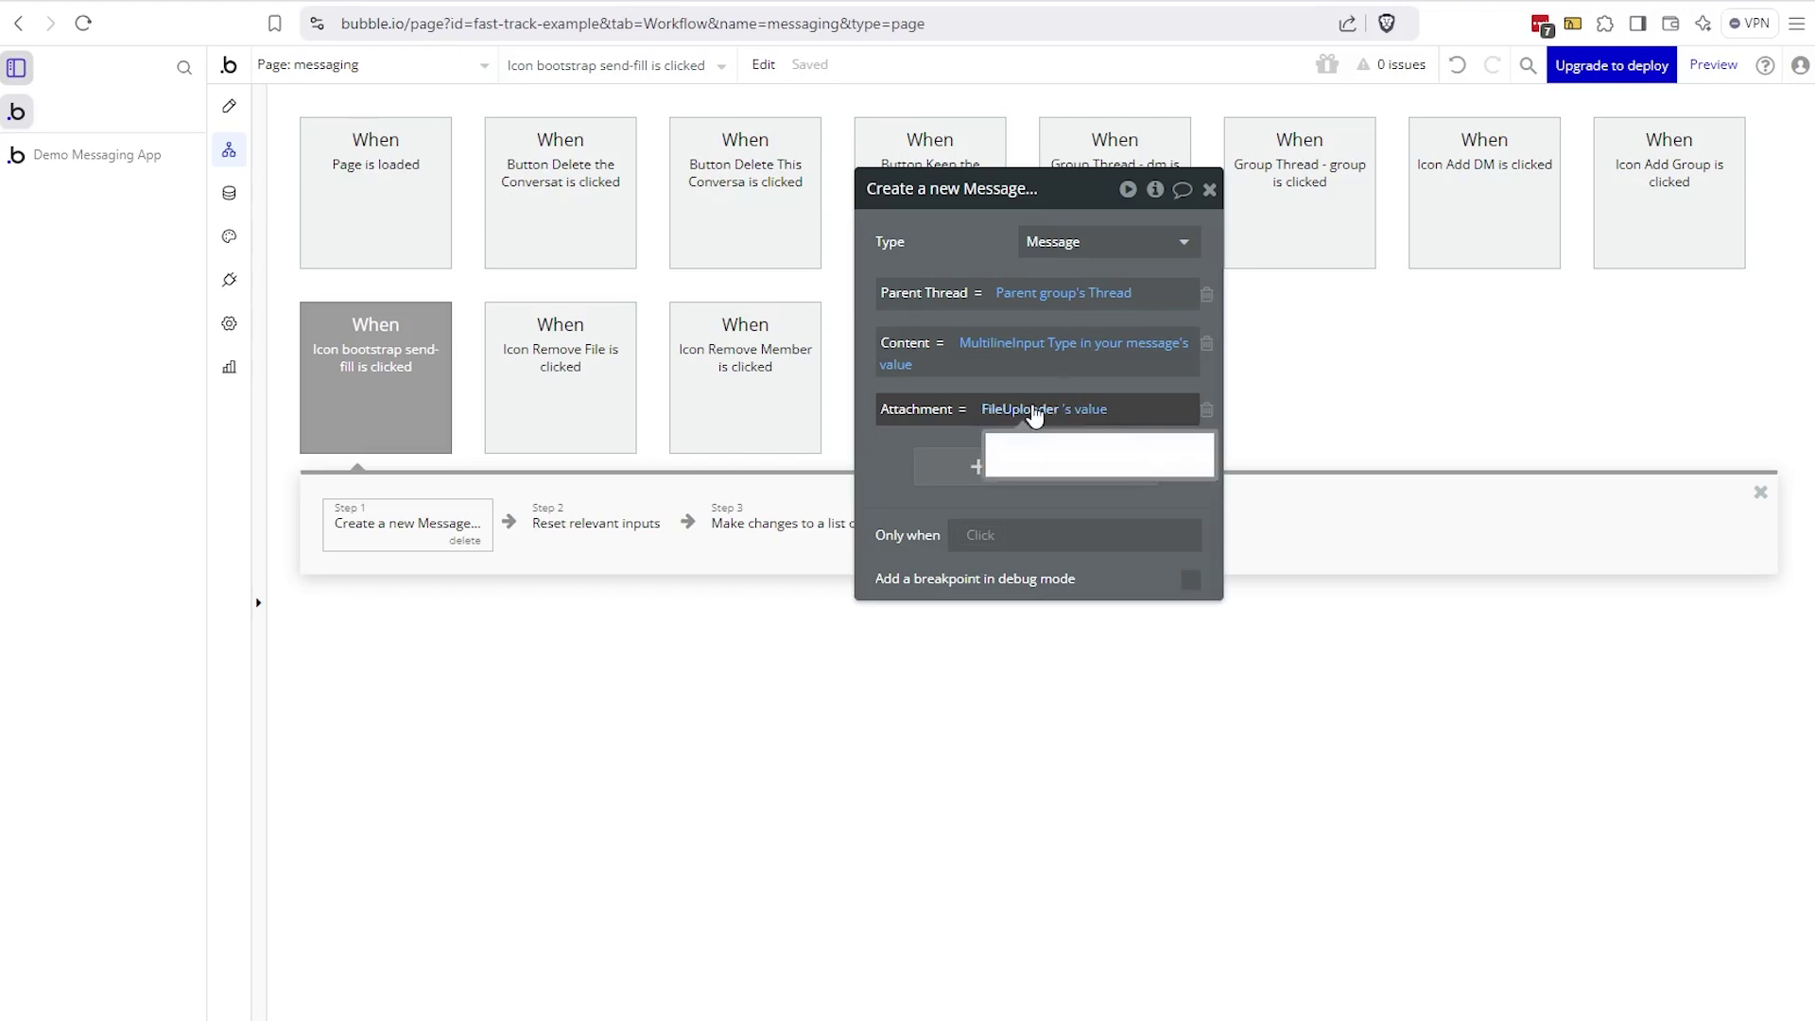
- Review the send workflow's Reset relevant inputs action and its action adding the new message to the other thread members' Unread Messages
click(620, 525)
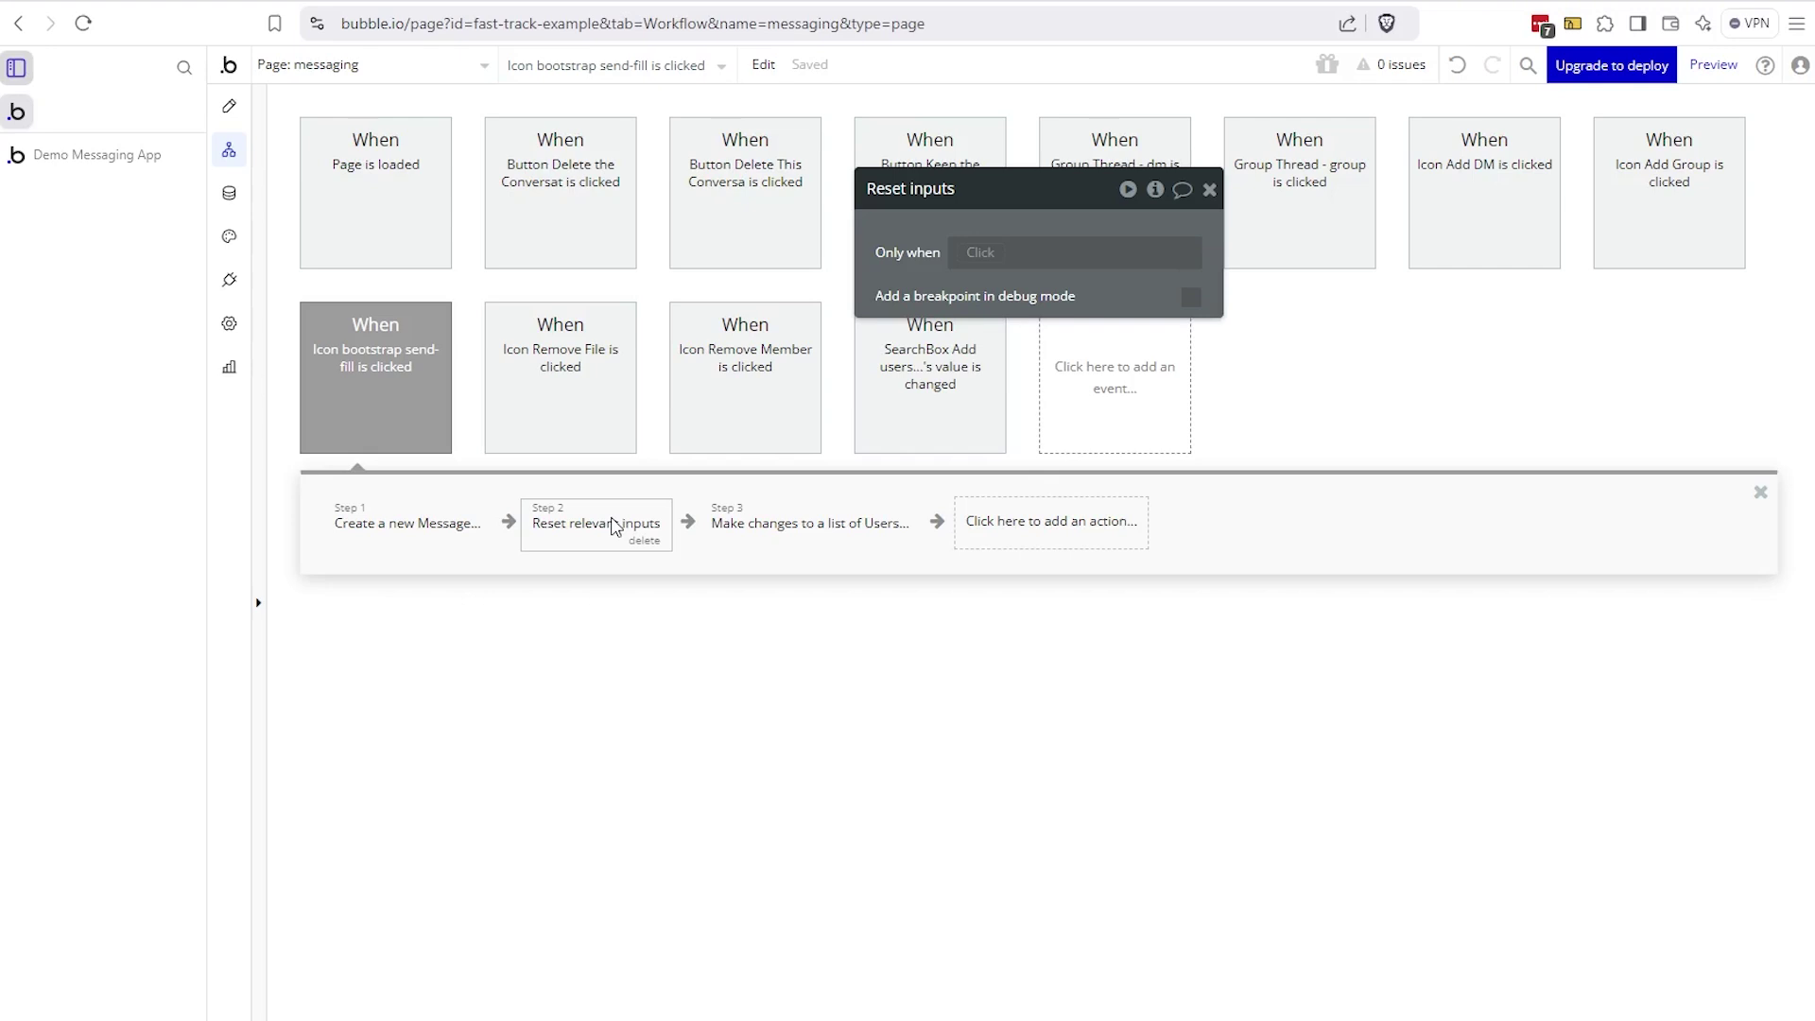
click(741, 539)
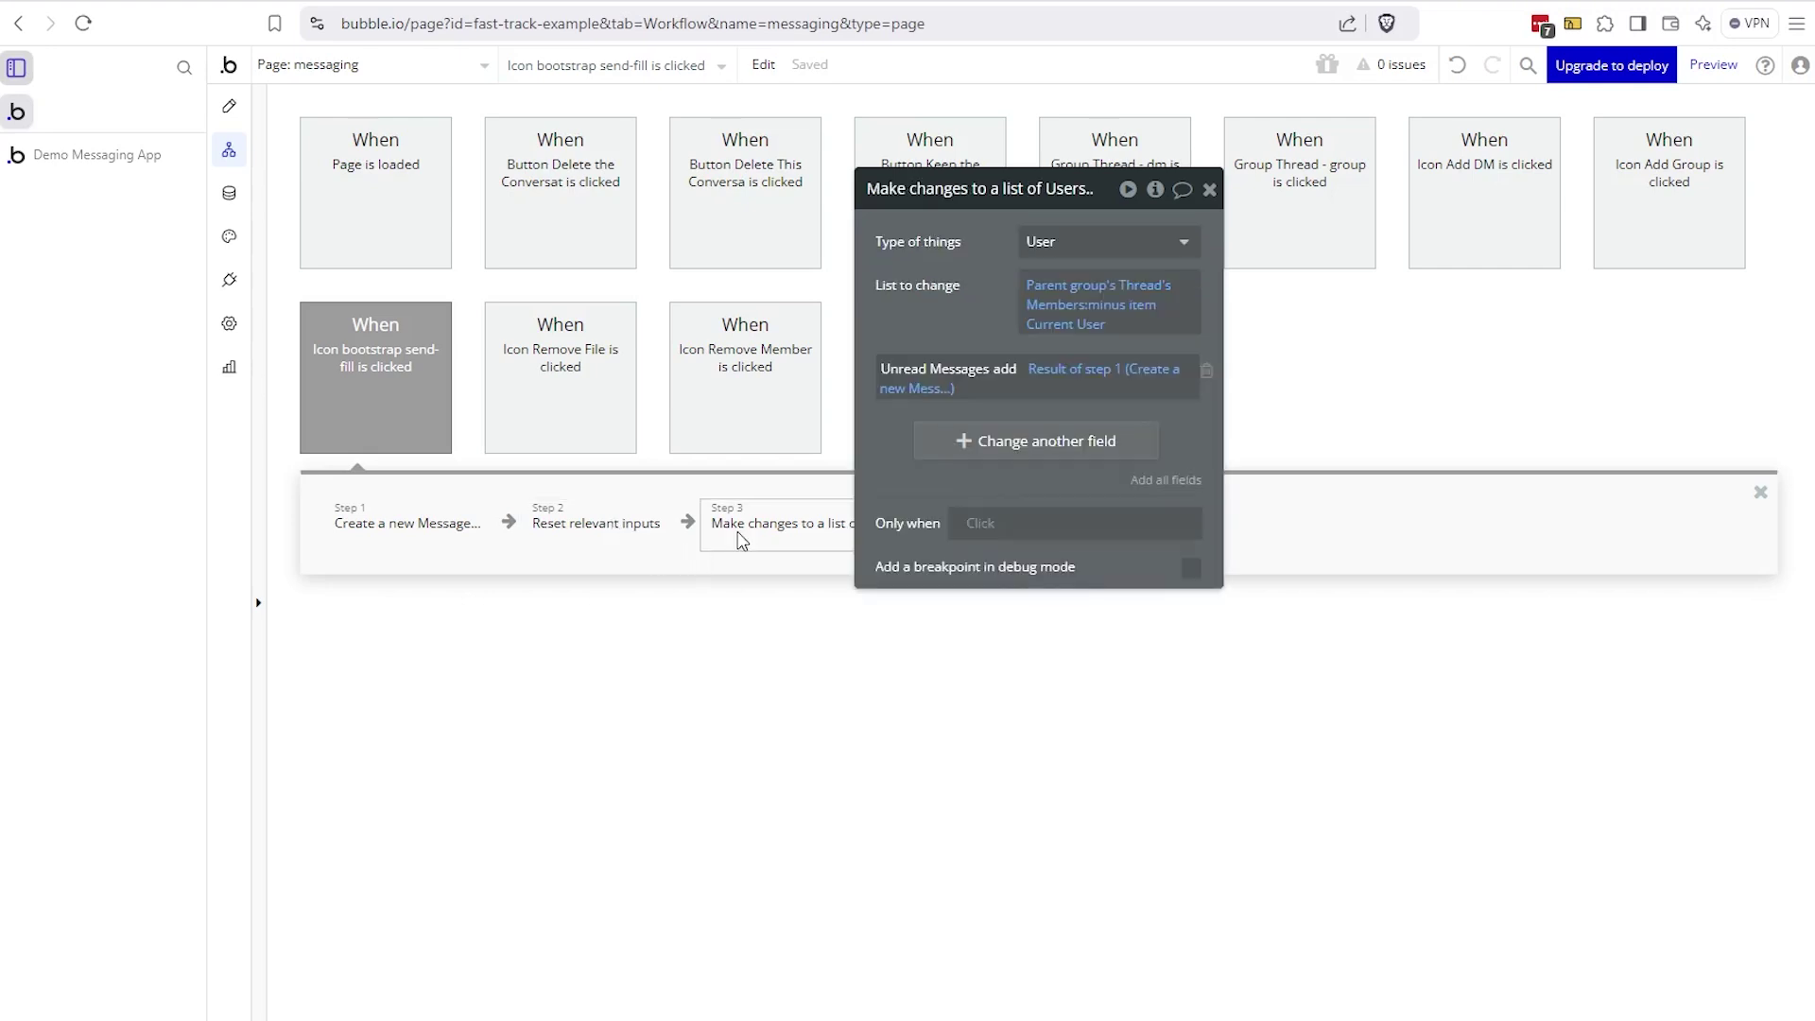
drag(955, 352, 1033, 402)
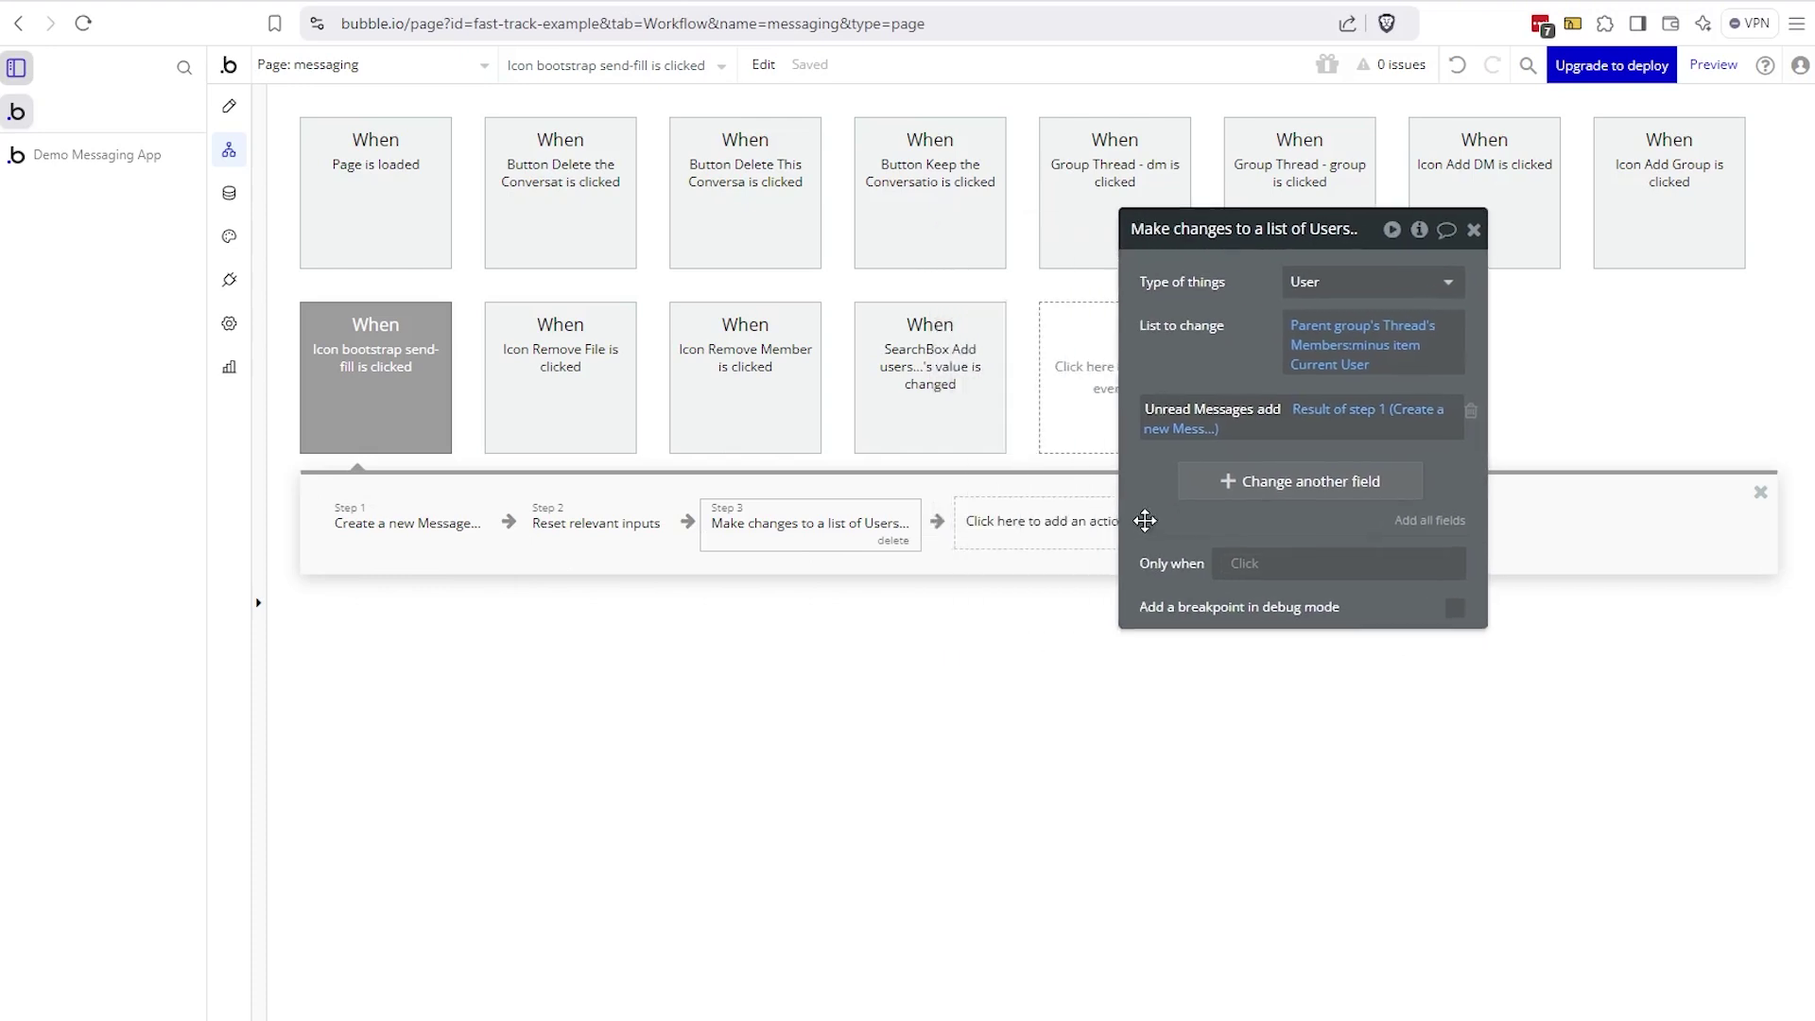
- Check where list changes sit among the data actions and re-examine the Unread Messages add field of the send workflow's user-list action
click(1059, 522)
mouse_move(1065, 658)
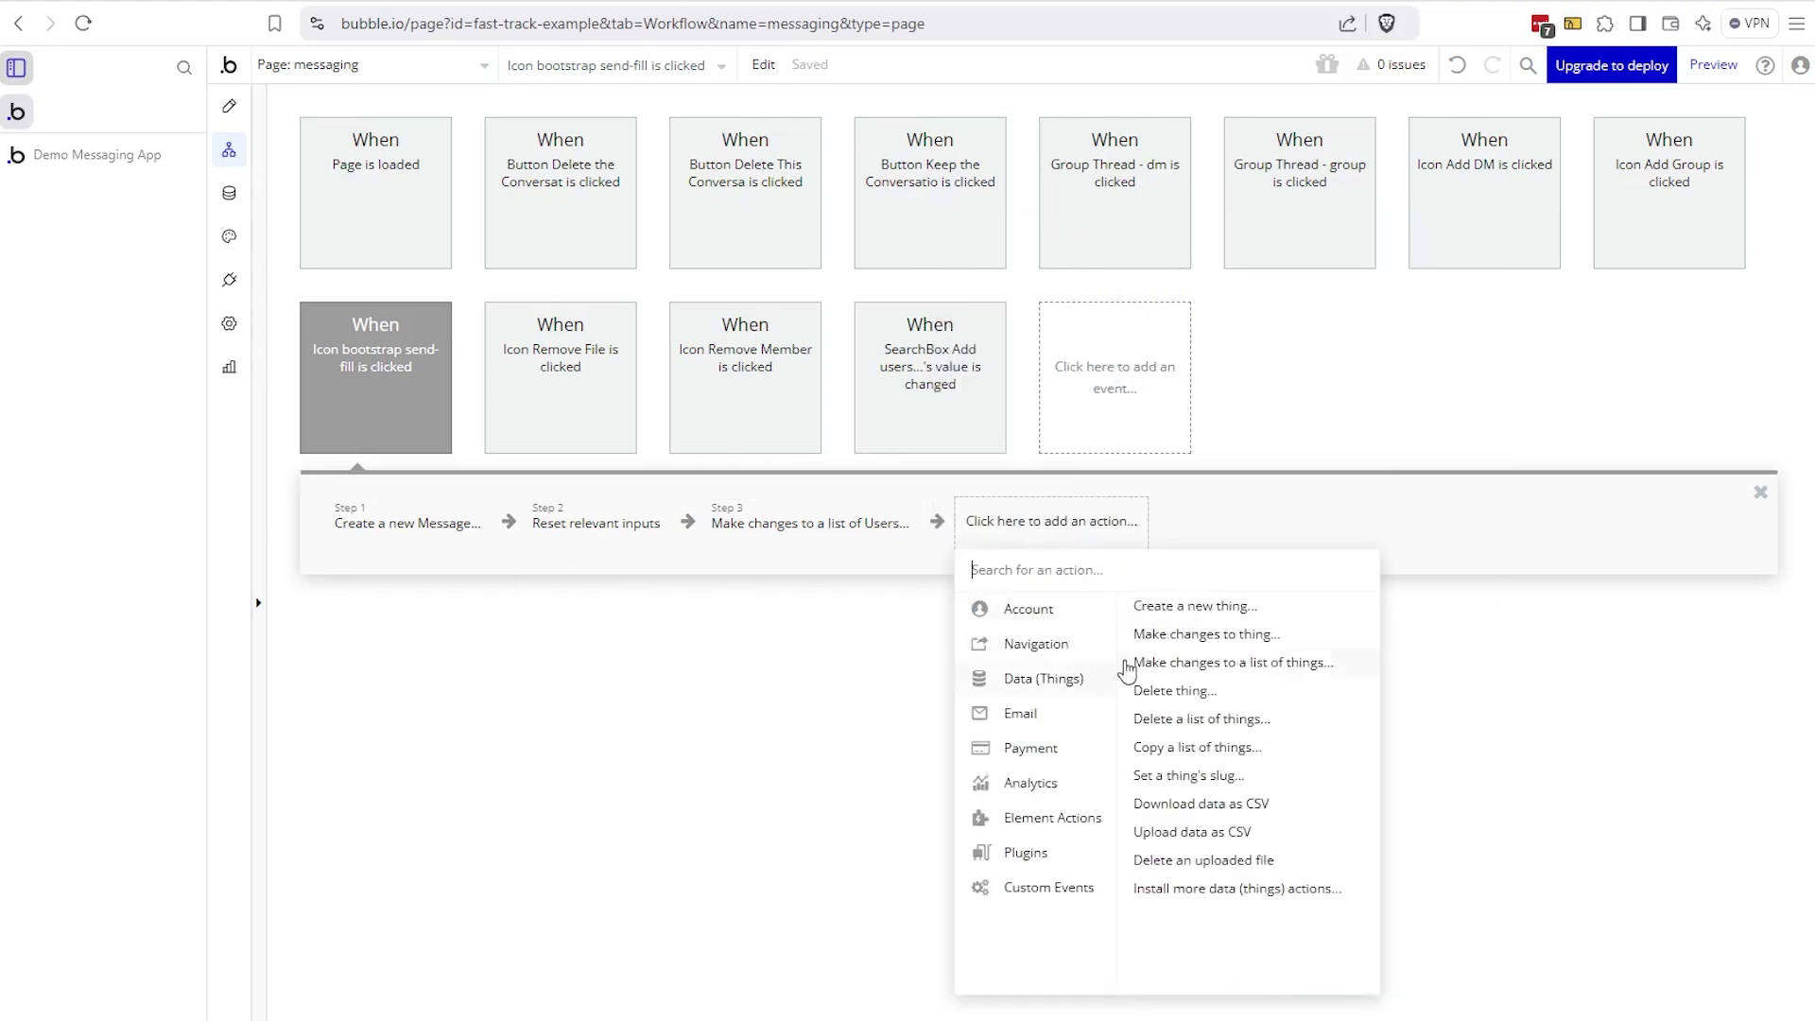
click(839, 539)
drag(1186, 378, 1087, 420)
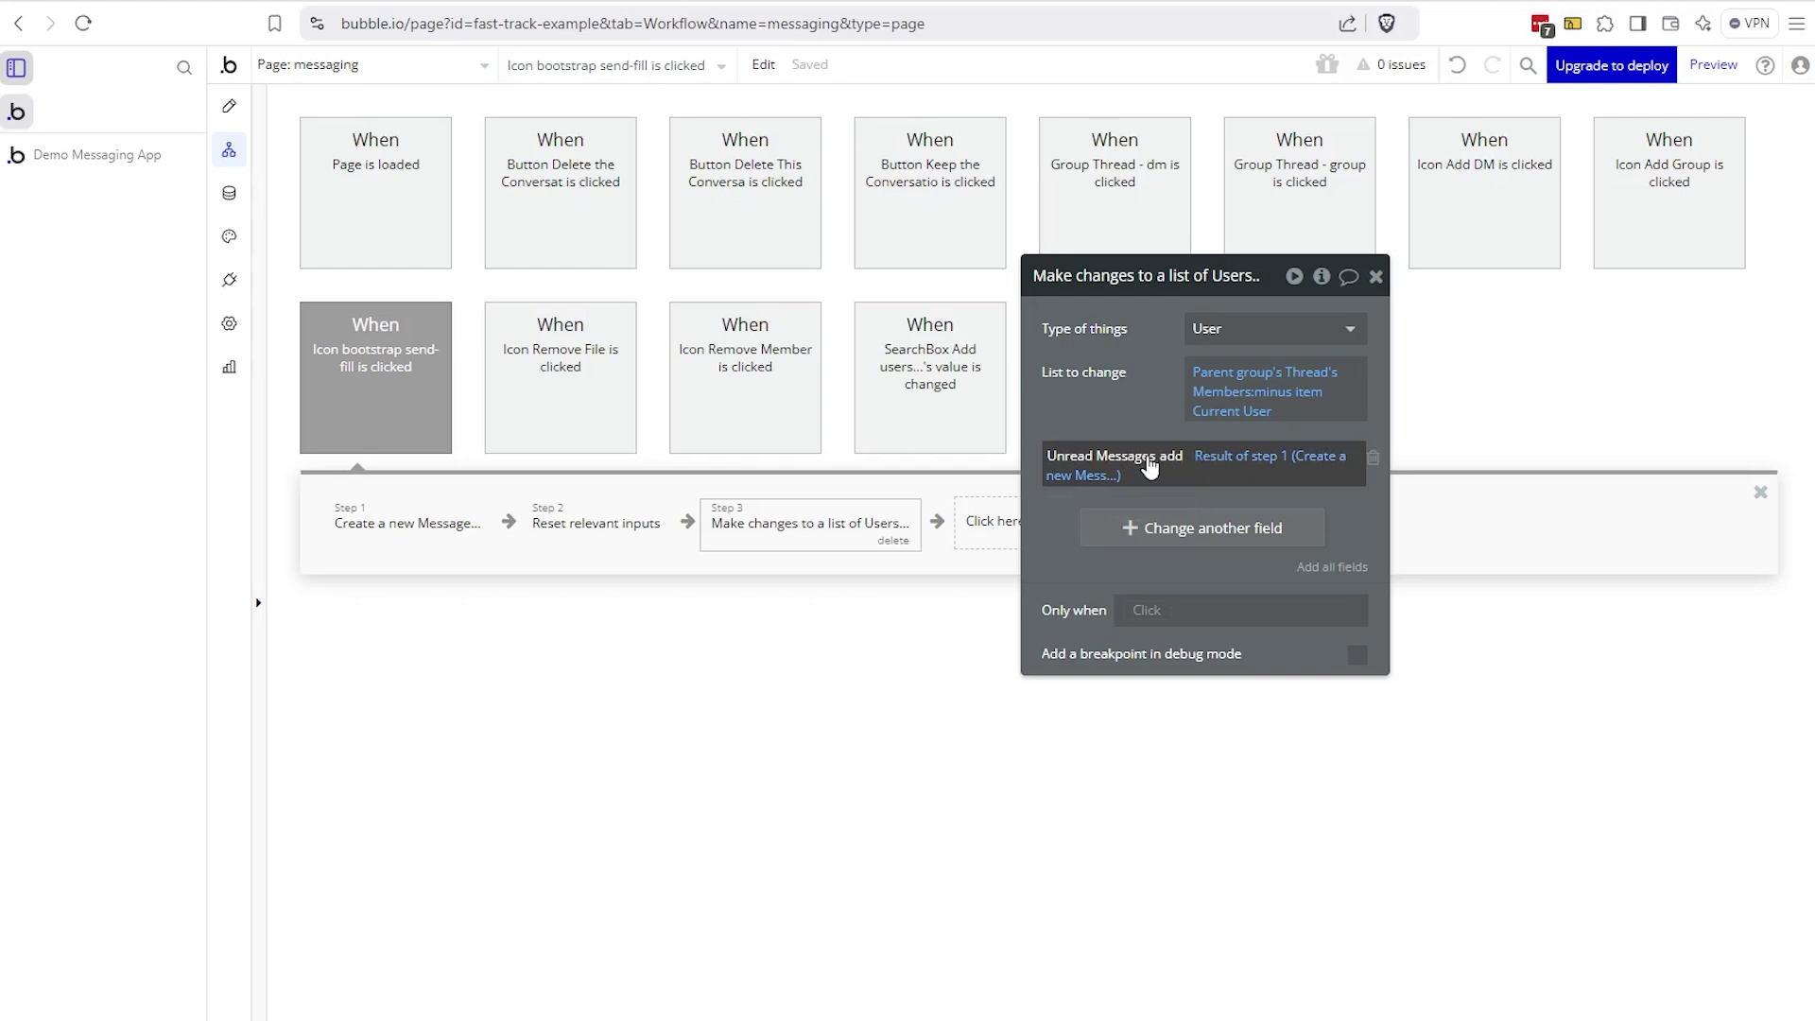
mouse_move(1206, 468)
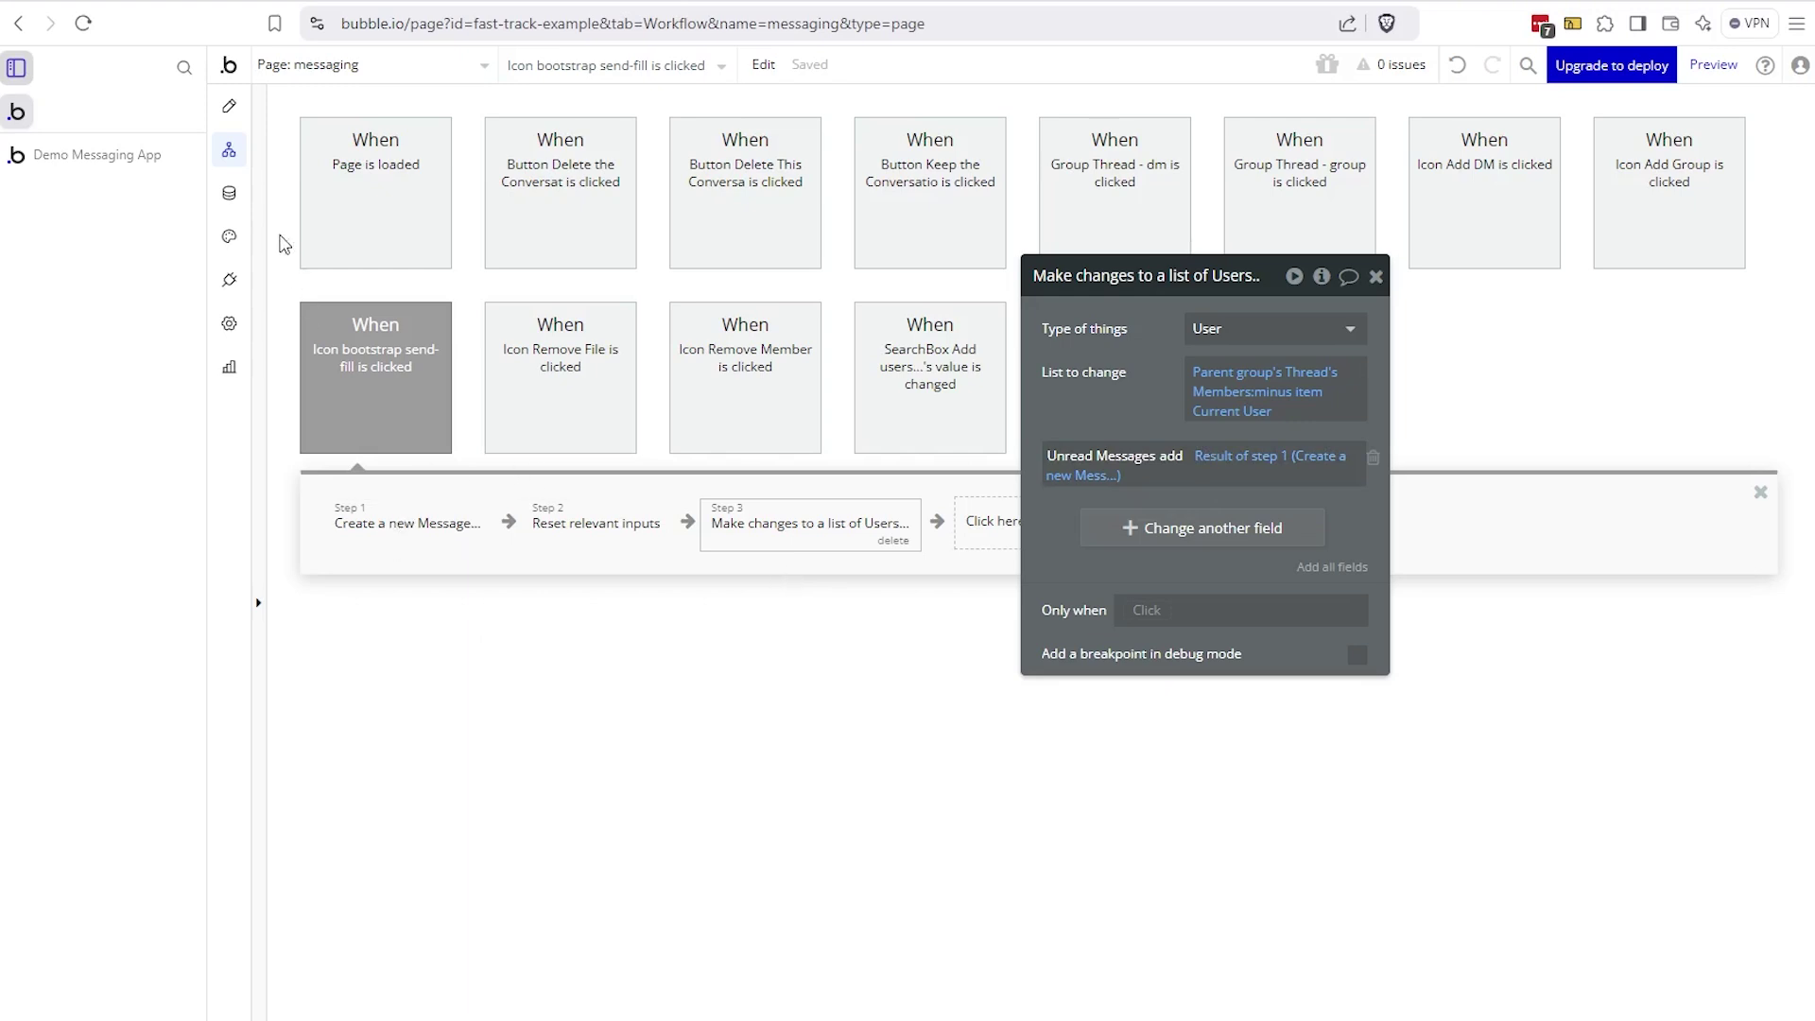
- Inspect the RG Messages repeating group in the page design and review the Parent Thread constraint of its message search
click(229, 106)
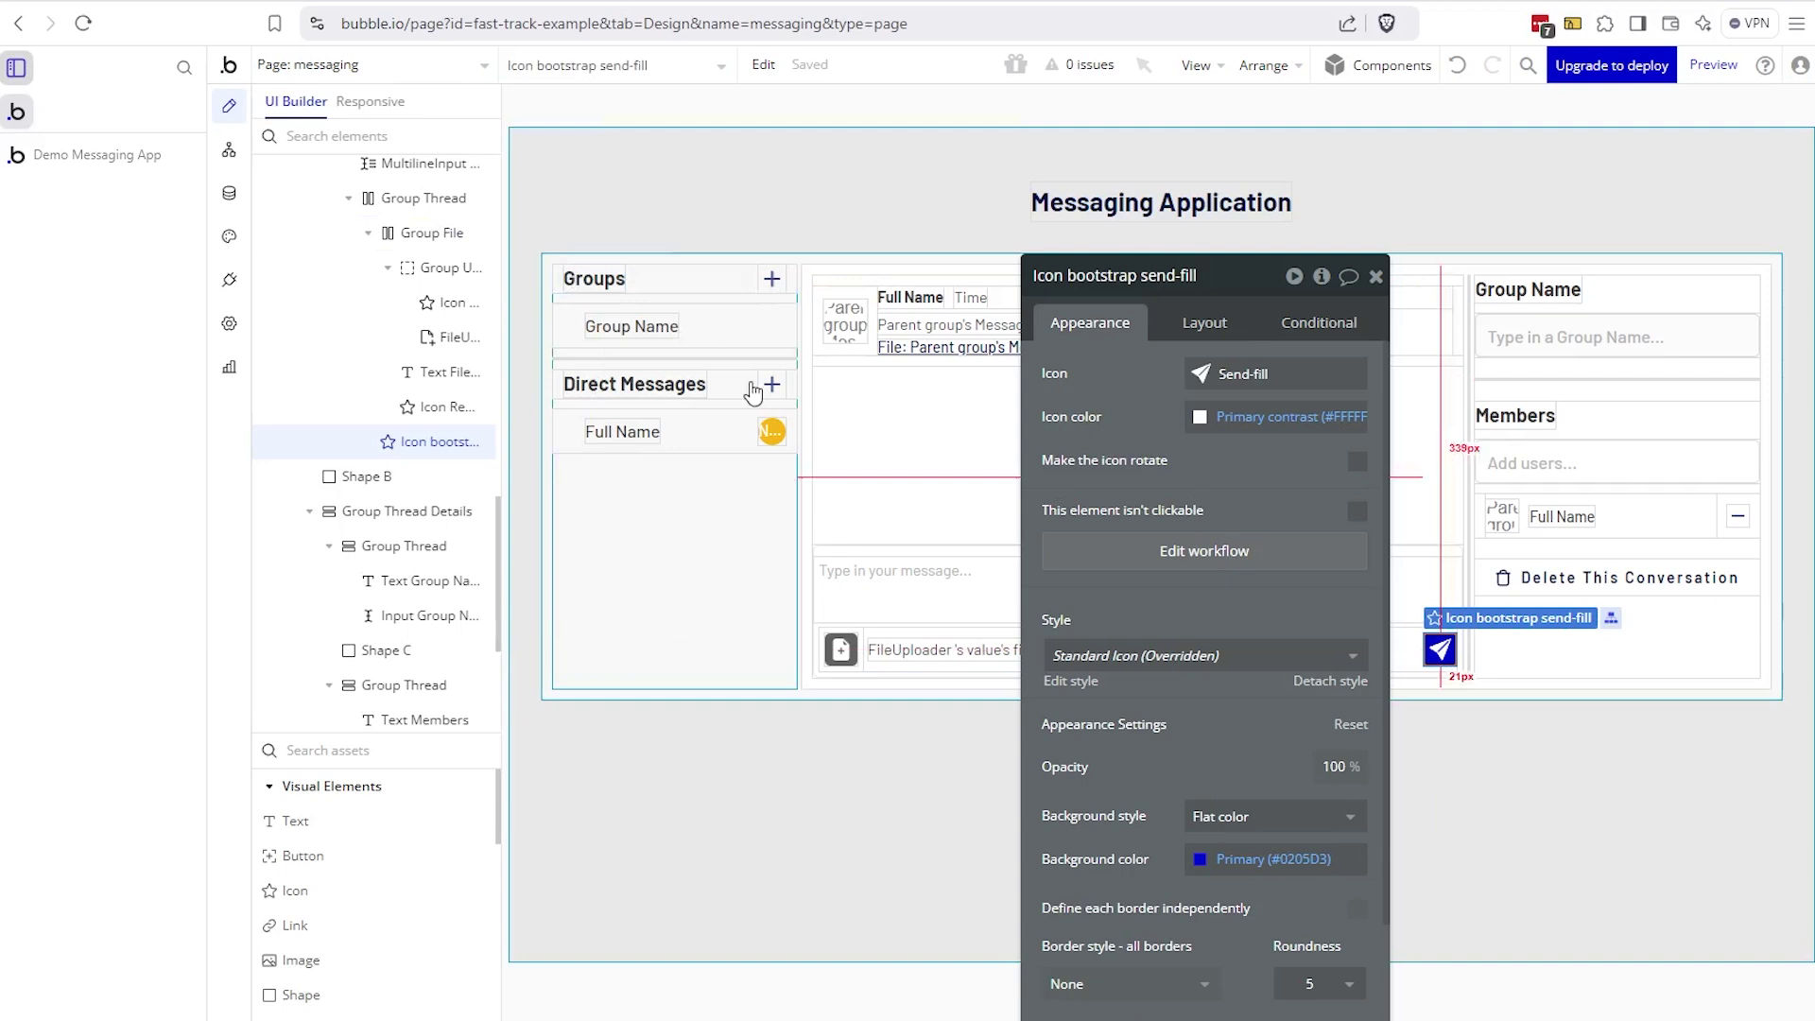
click(829, 364)
drag(1125, 437, 1199, 423)
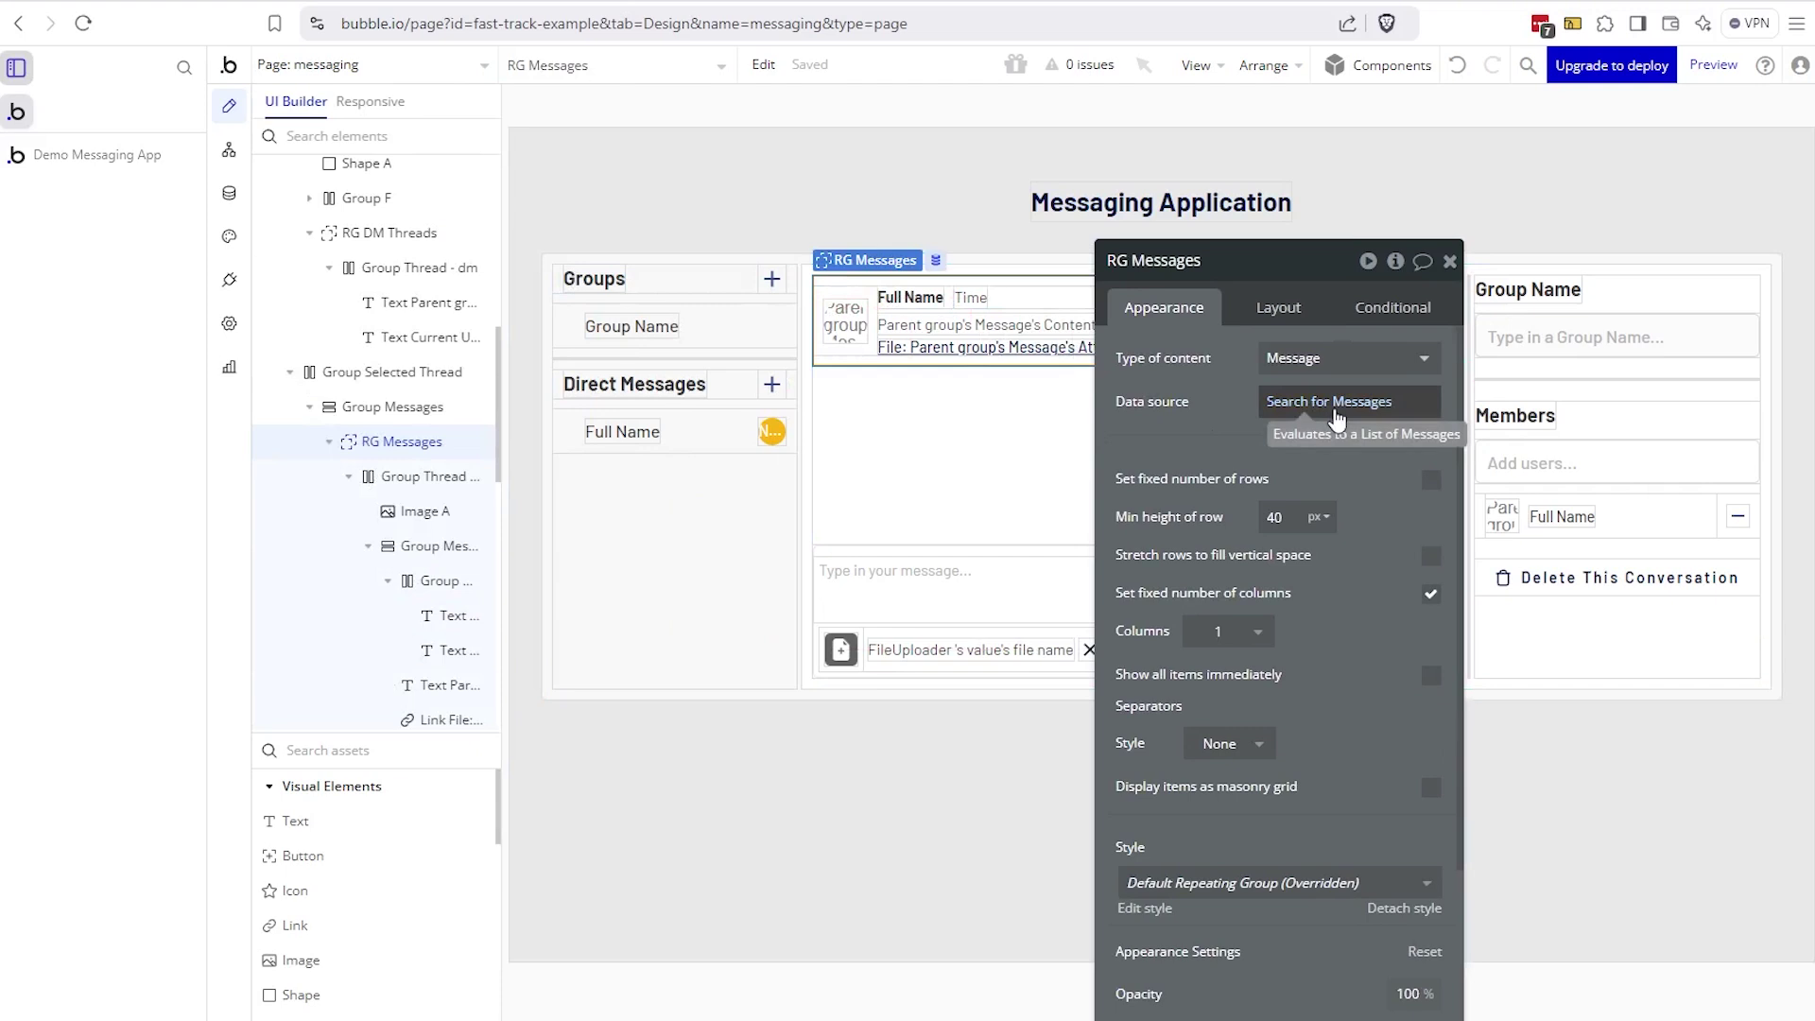
click(1333, 405)
mouse_move(934, 374)
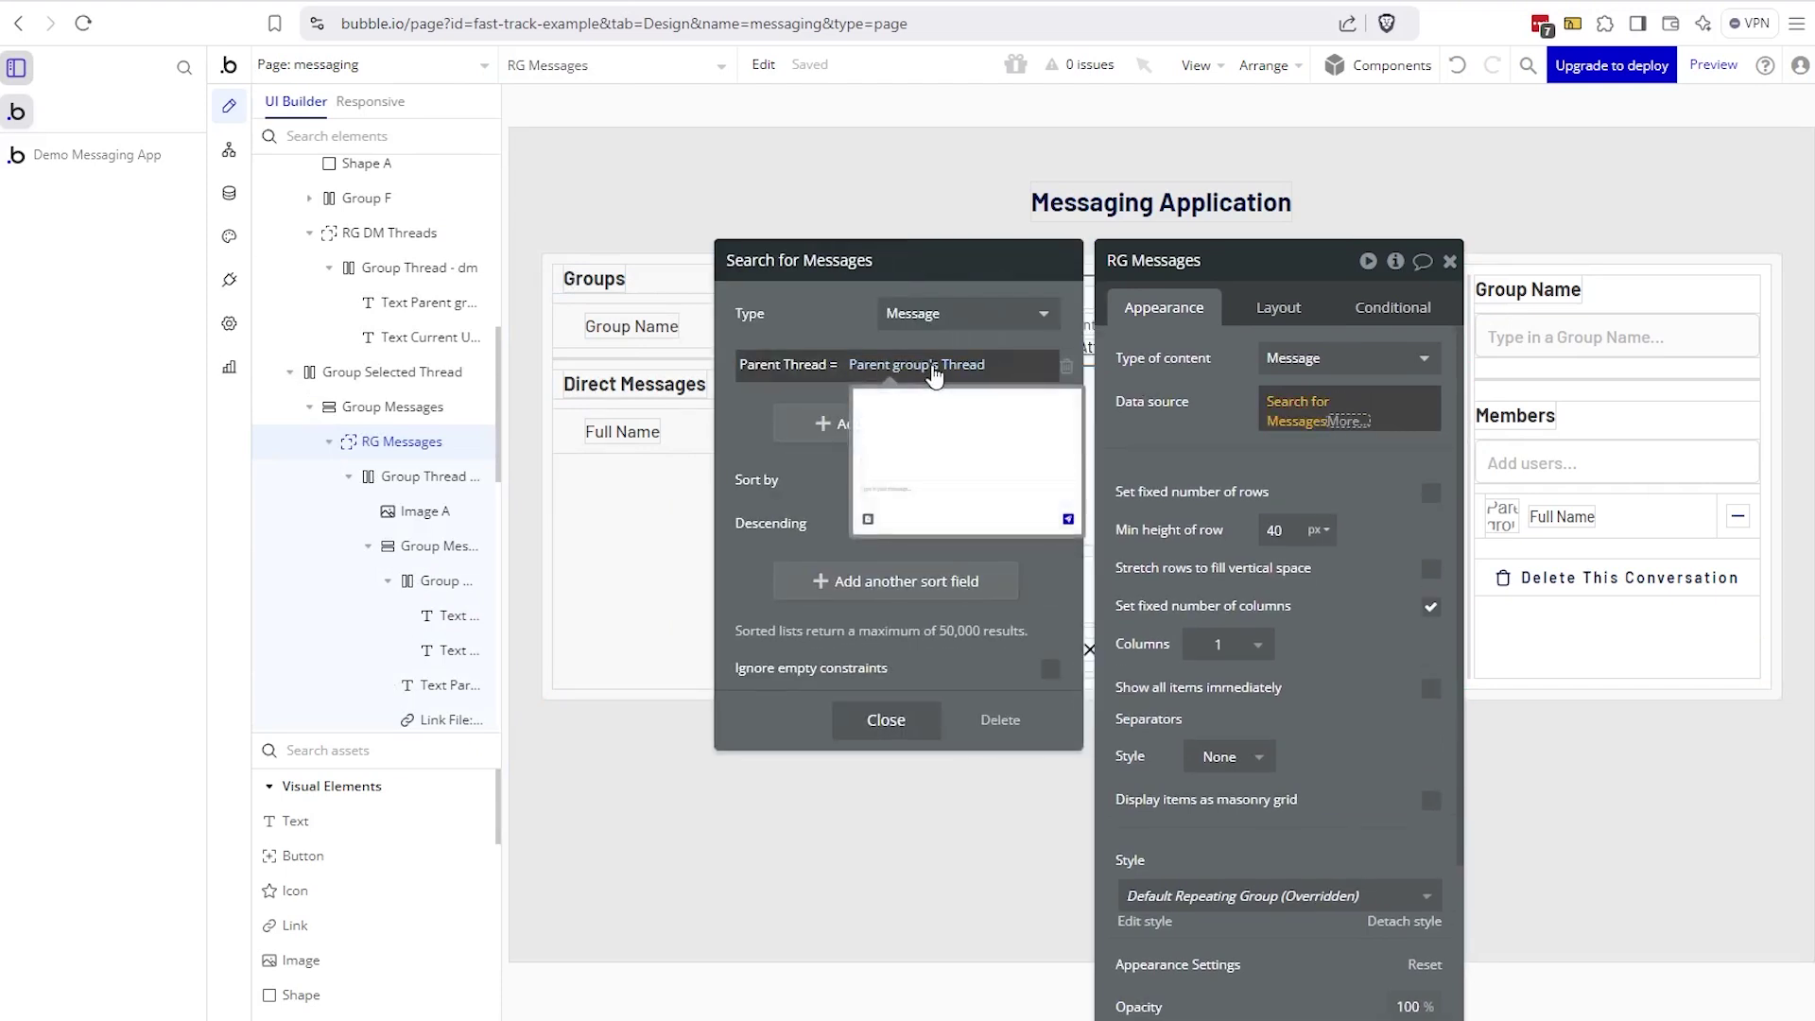
click(884, 719)
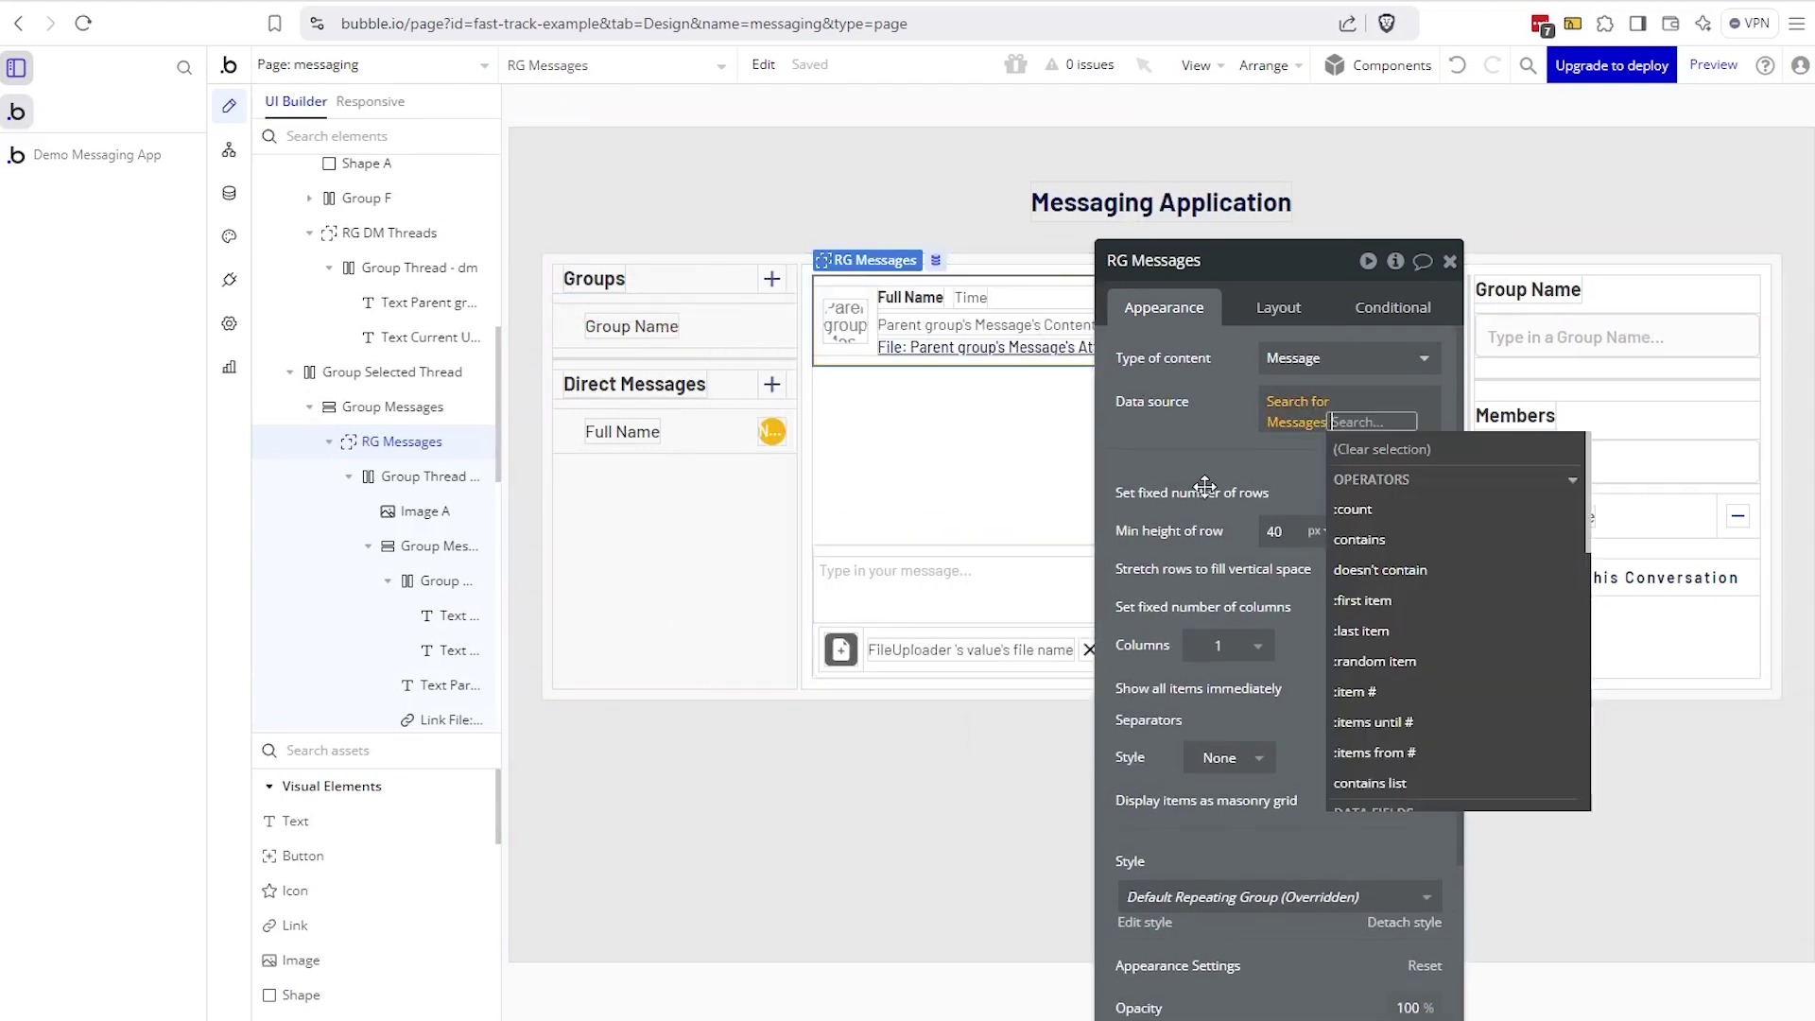
click(1220, 482)
- Inspect the Input Group Name element's auto-binding and the Thread fields it can modify, keeping Group Name selected
drag(1220, 482, 921, 360)
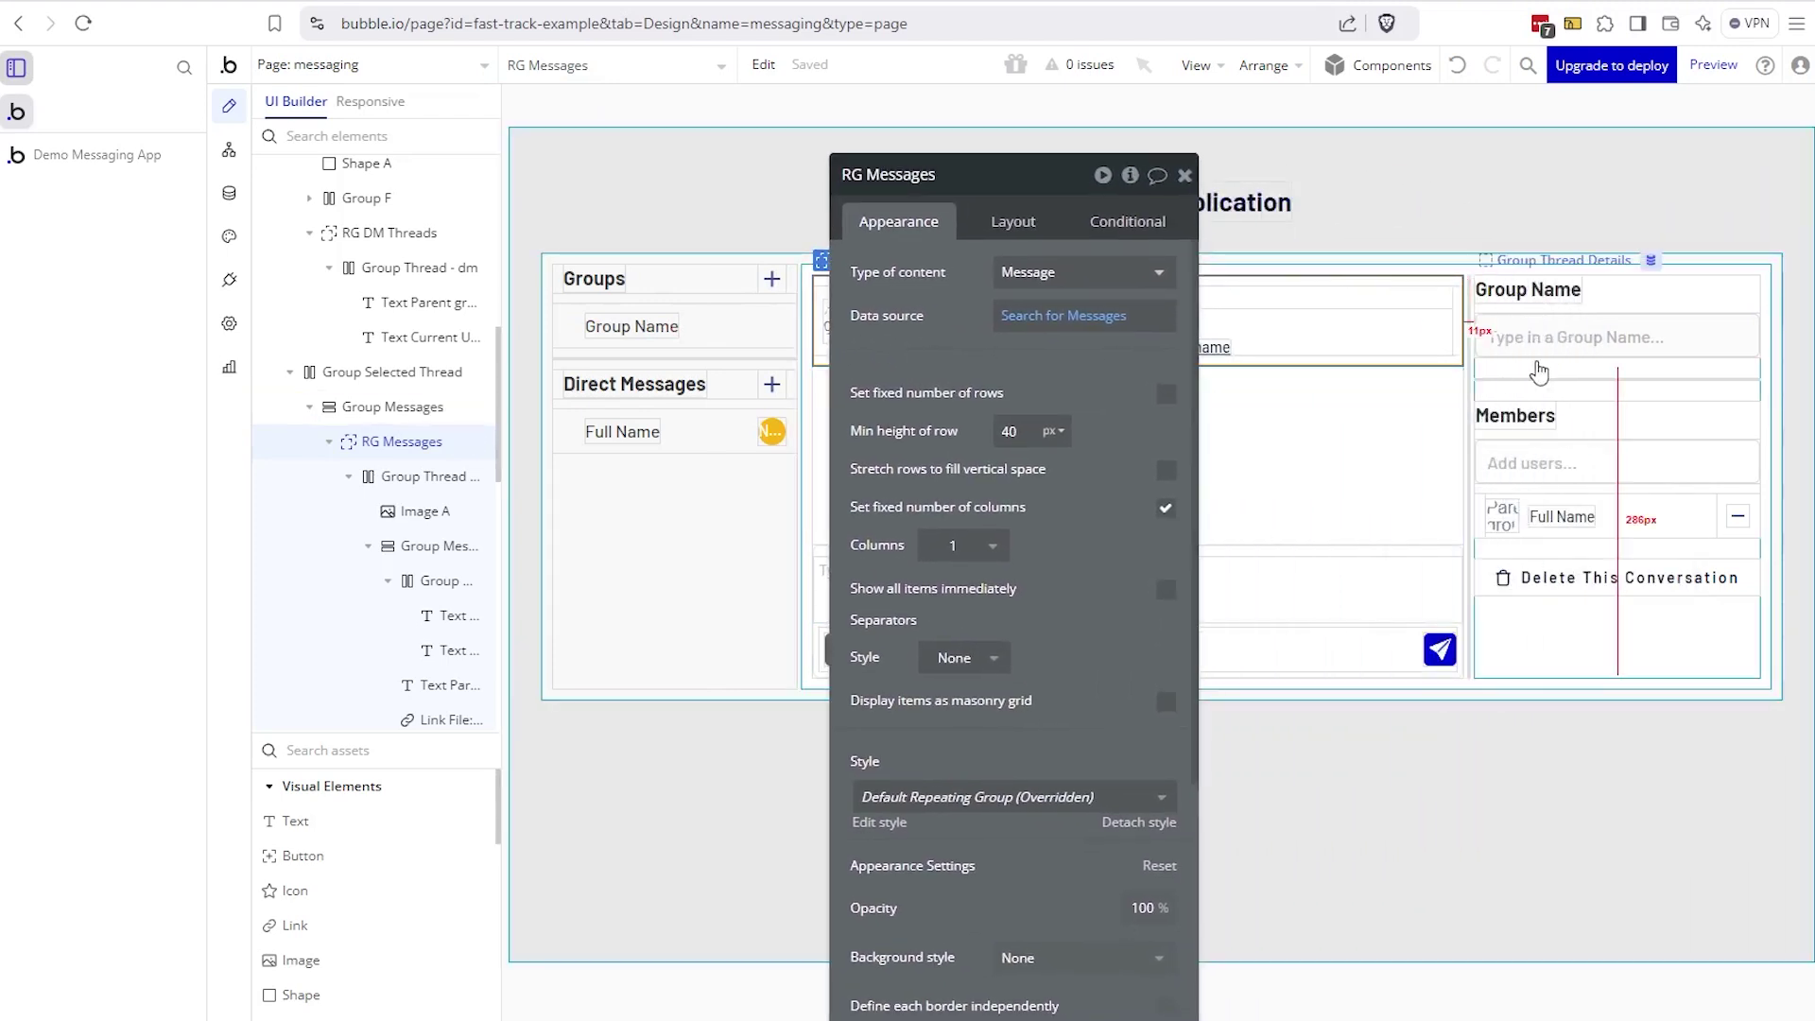
click(1554, 359)
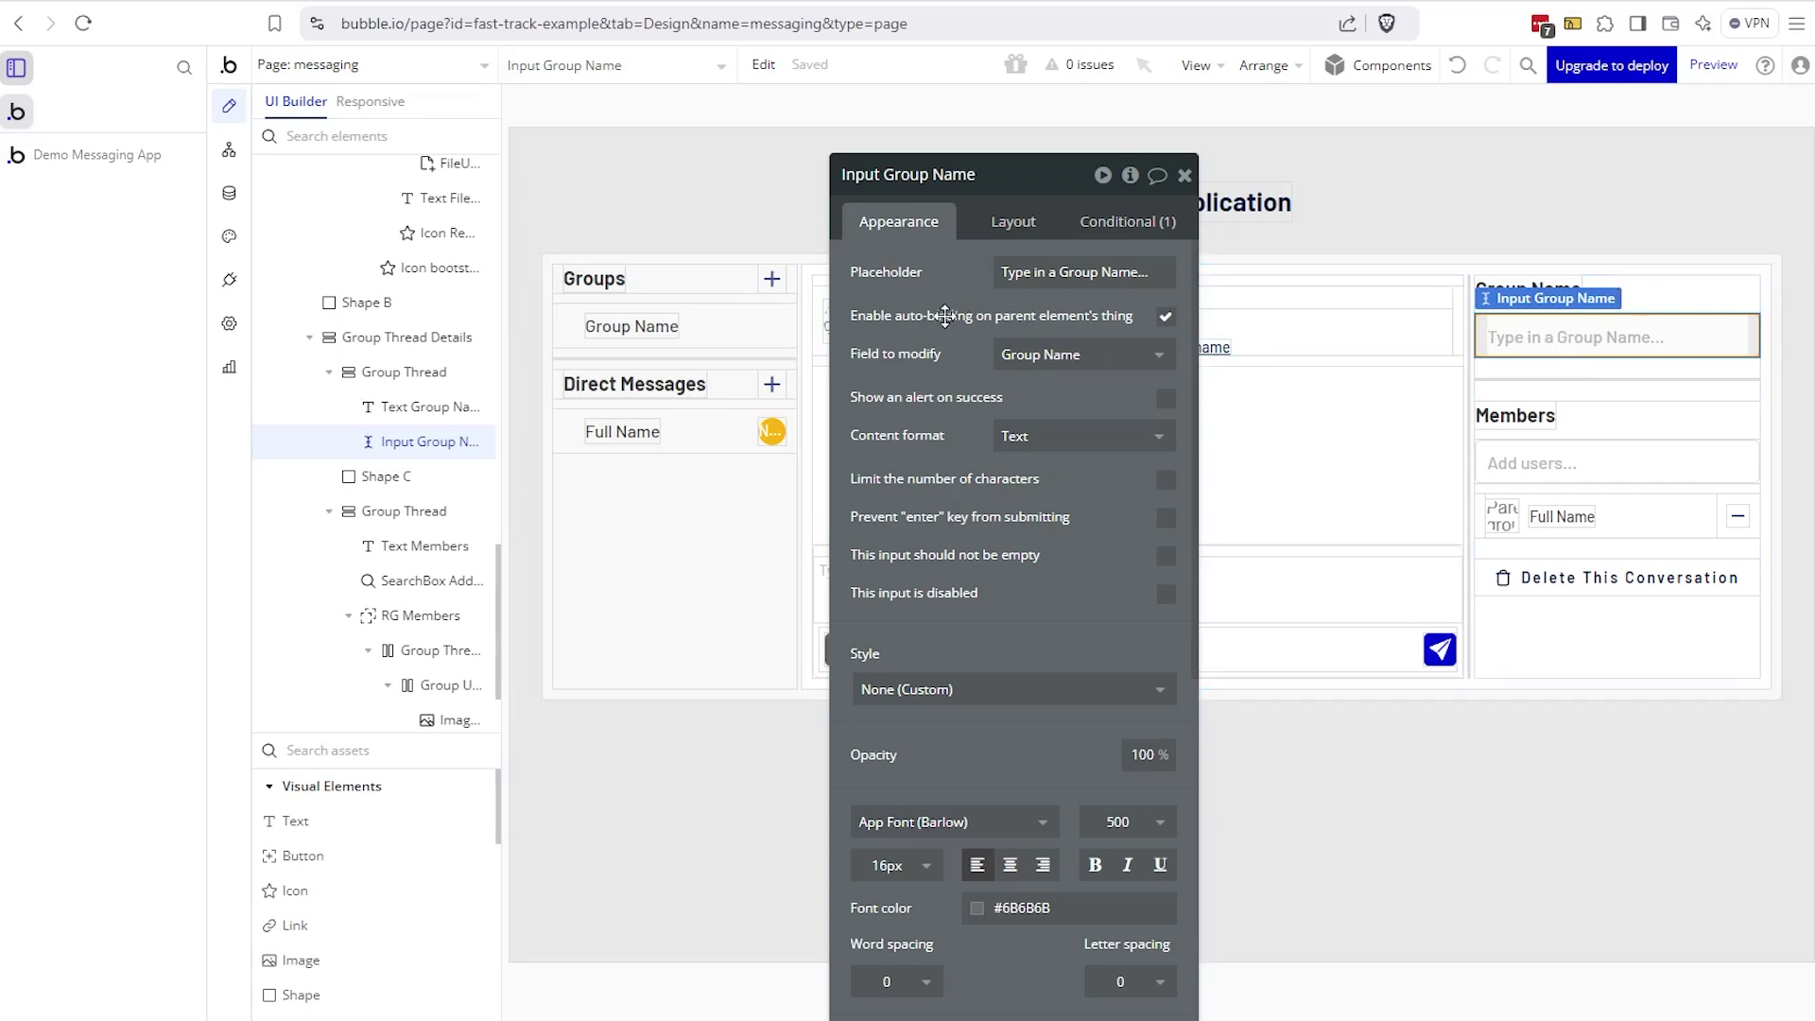
click(1033, 363)
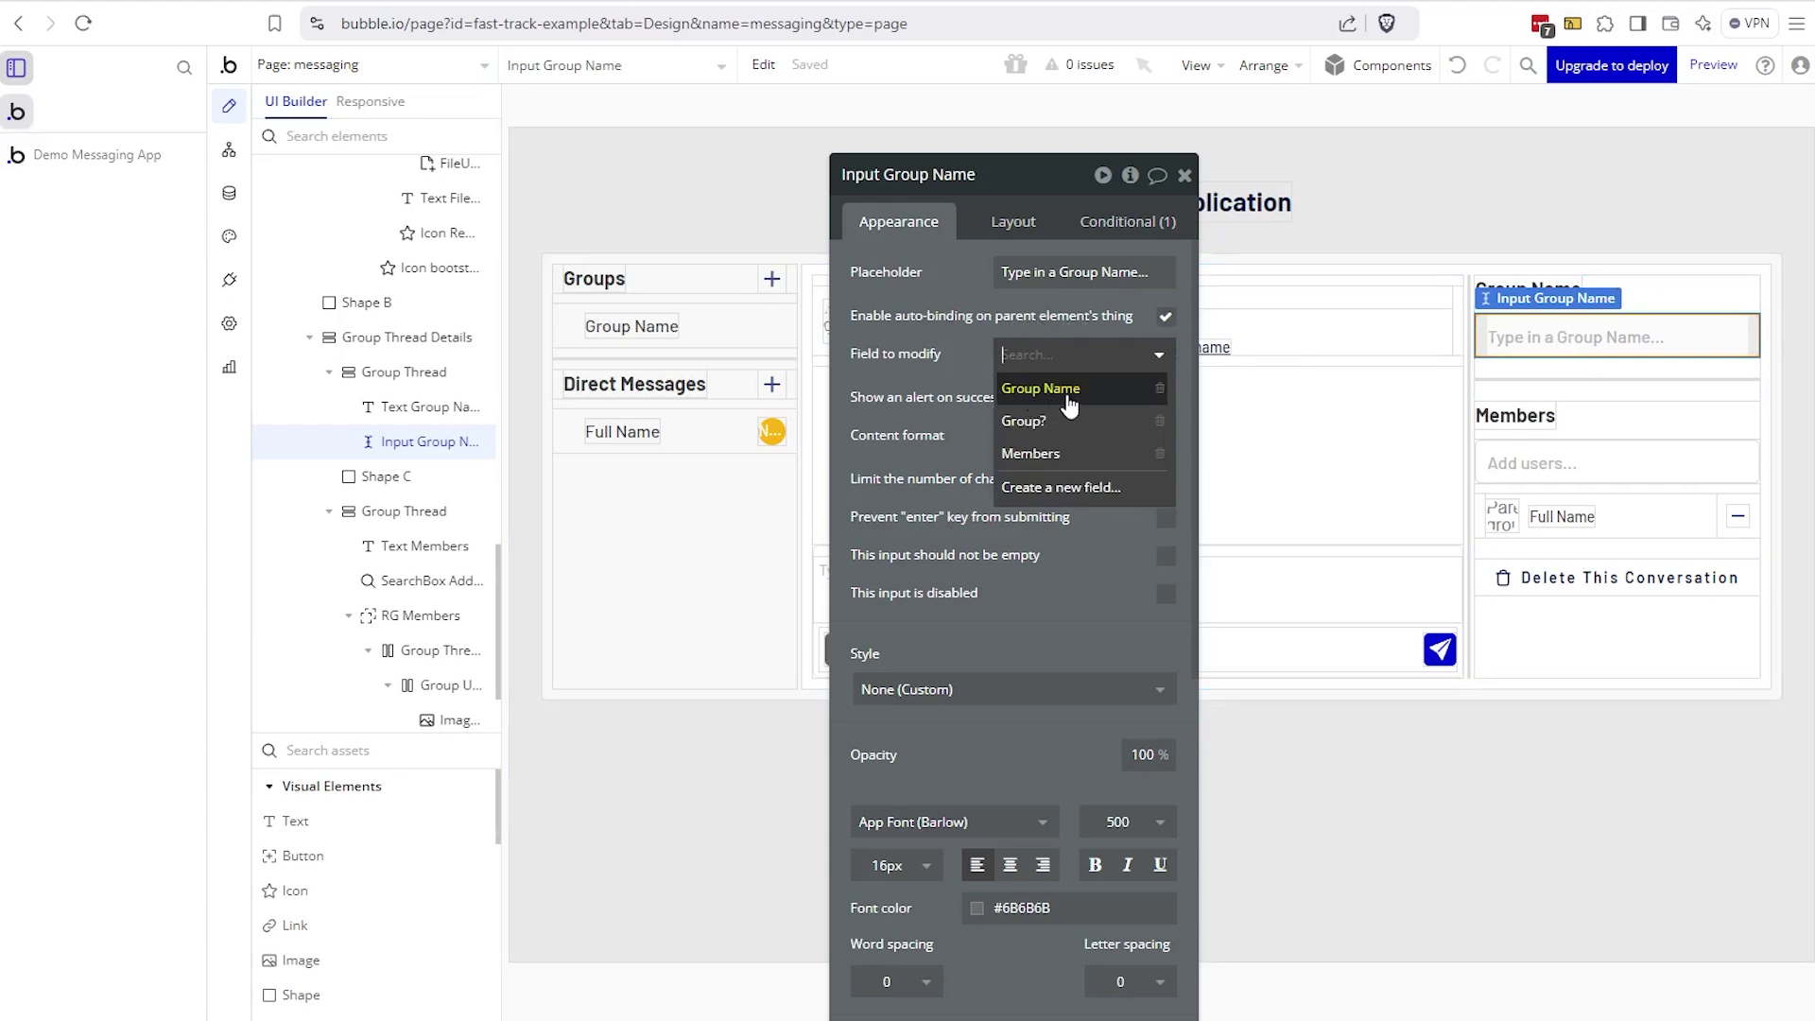
click(1113, 397)
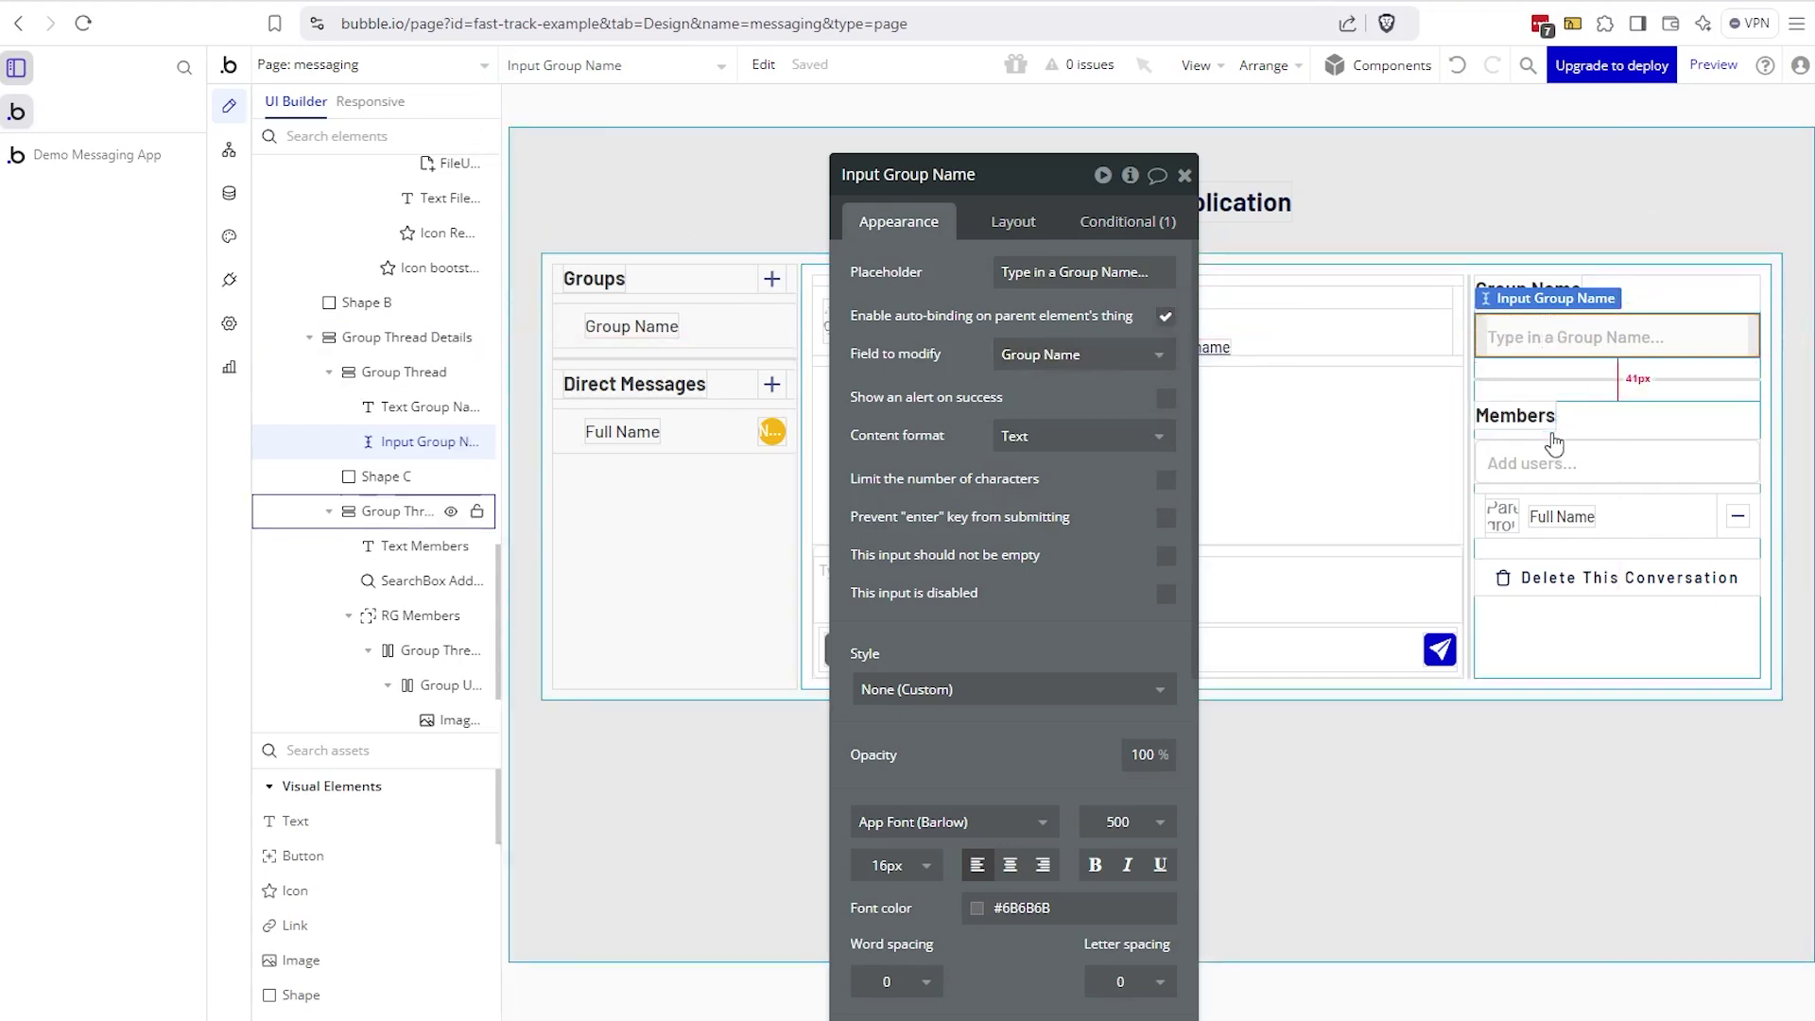
- Open the workflow of the Add users search box and examine its Make changes to Thread action that adds to Members
click(1553, 467)
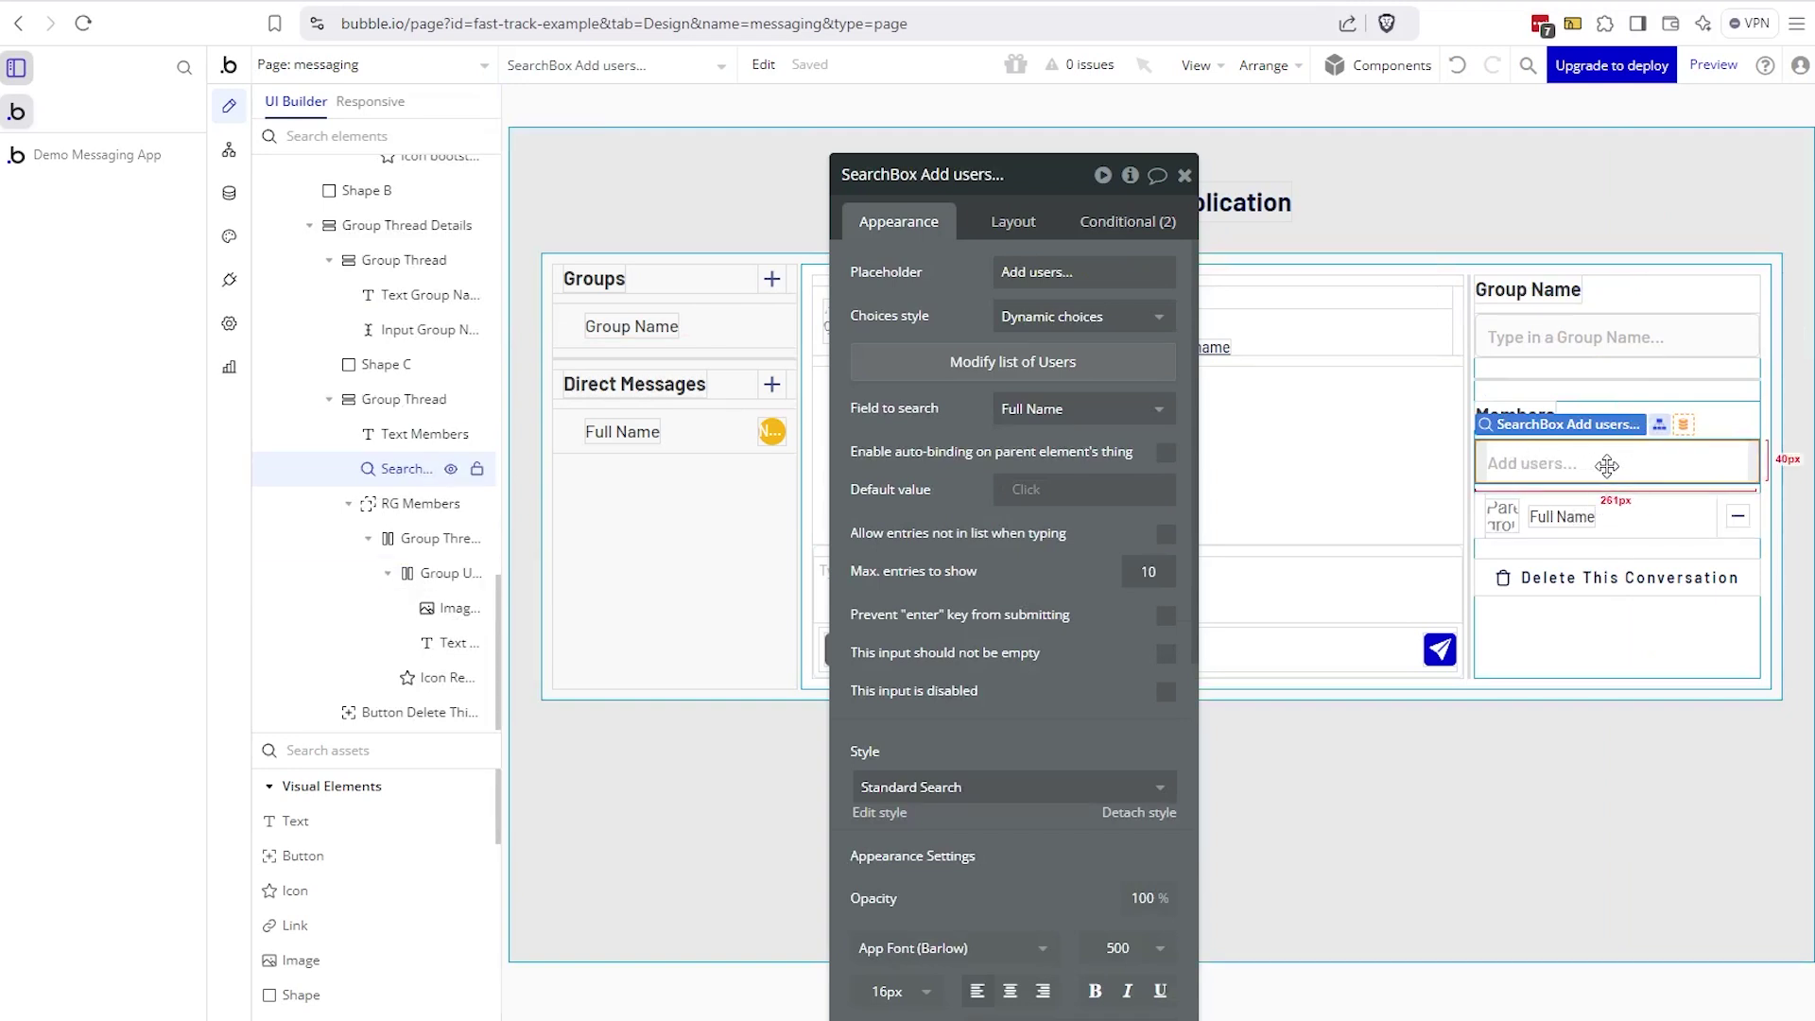
right_click(1535, 465)
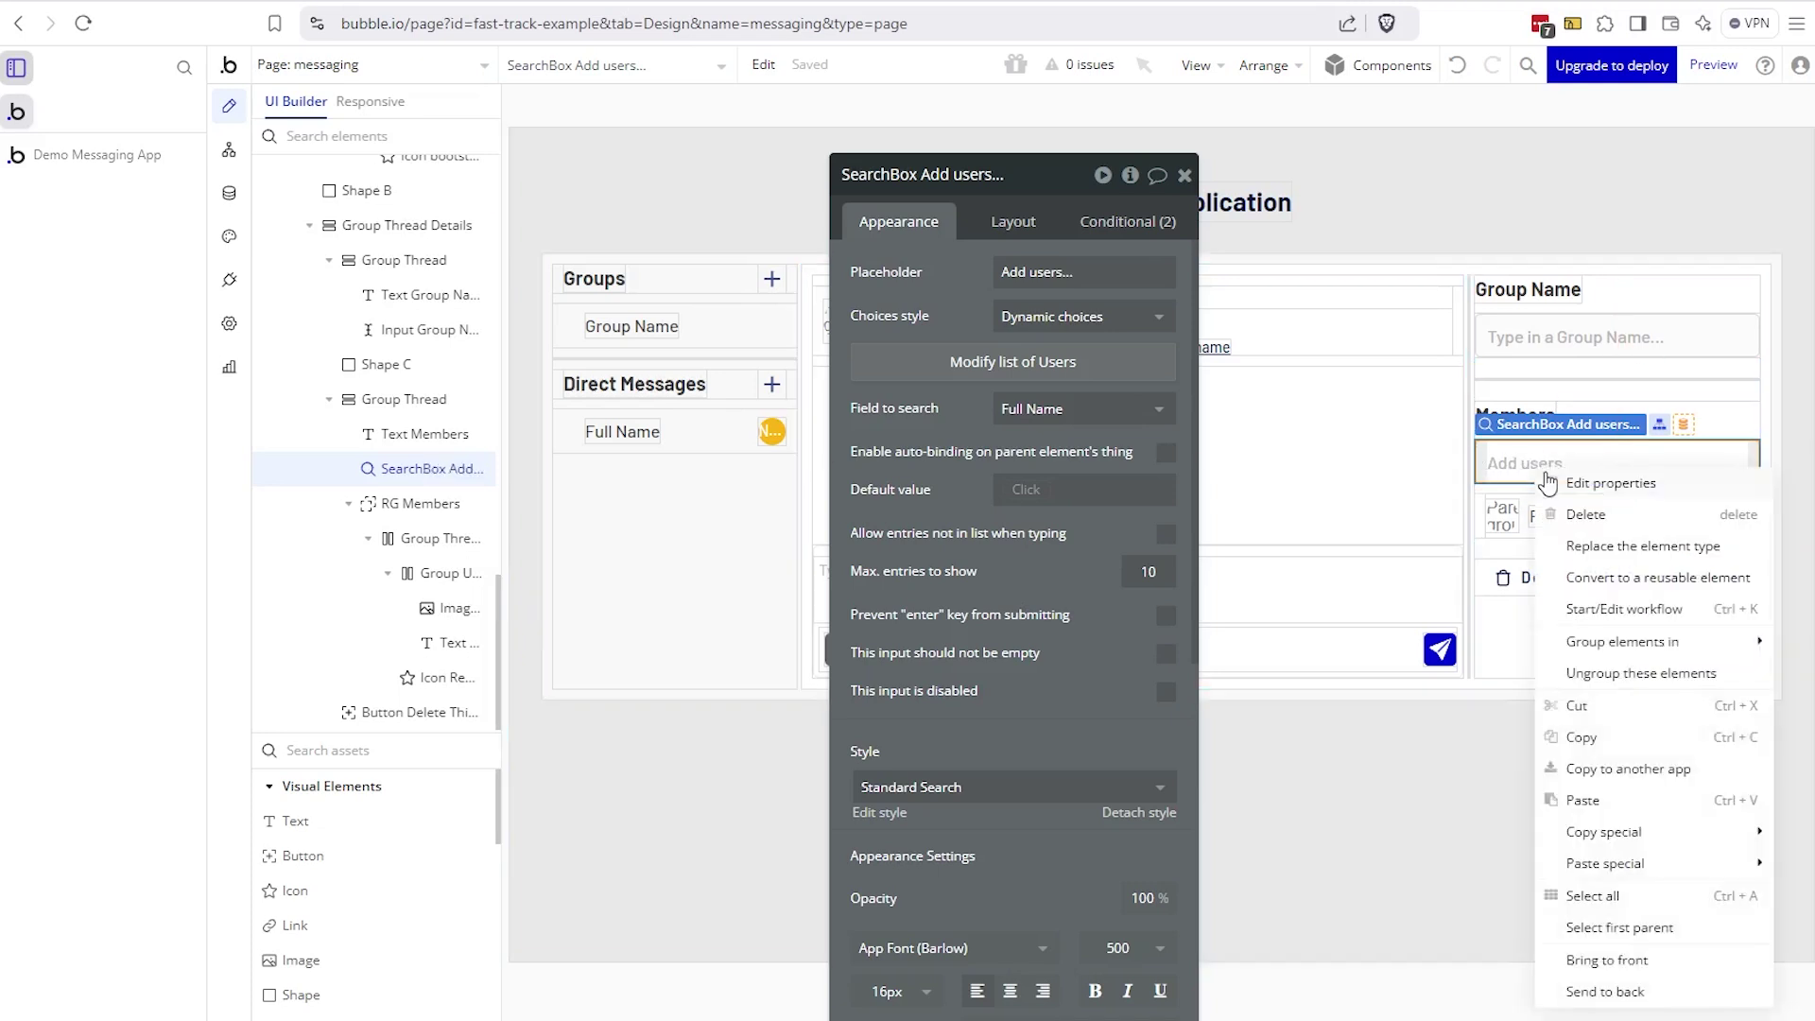
click(1594, 614)
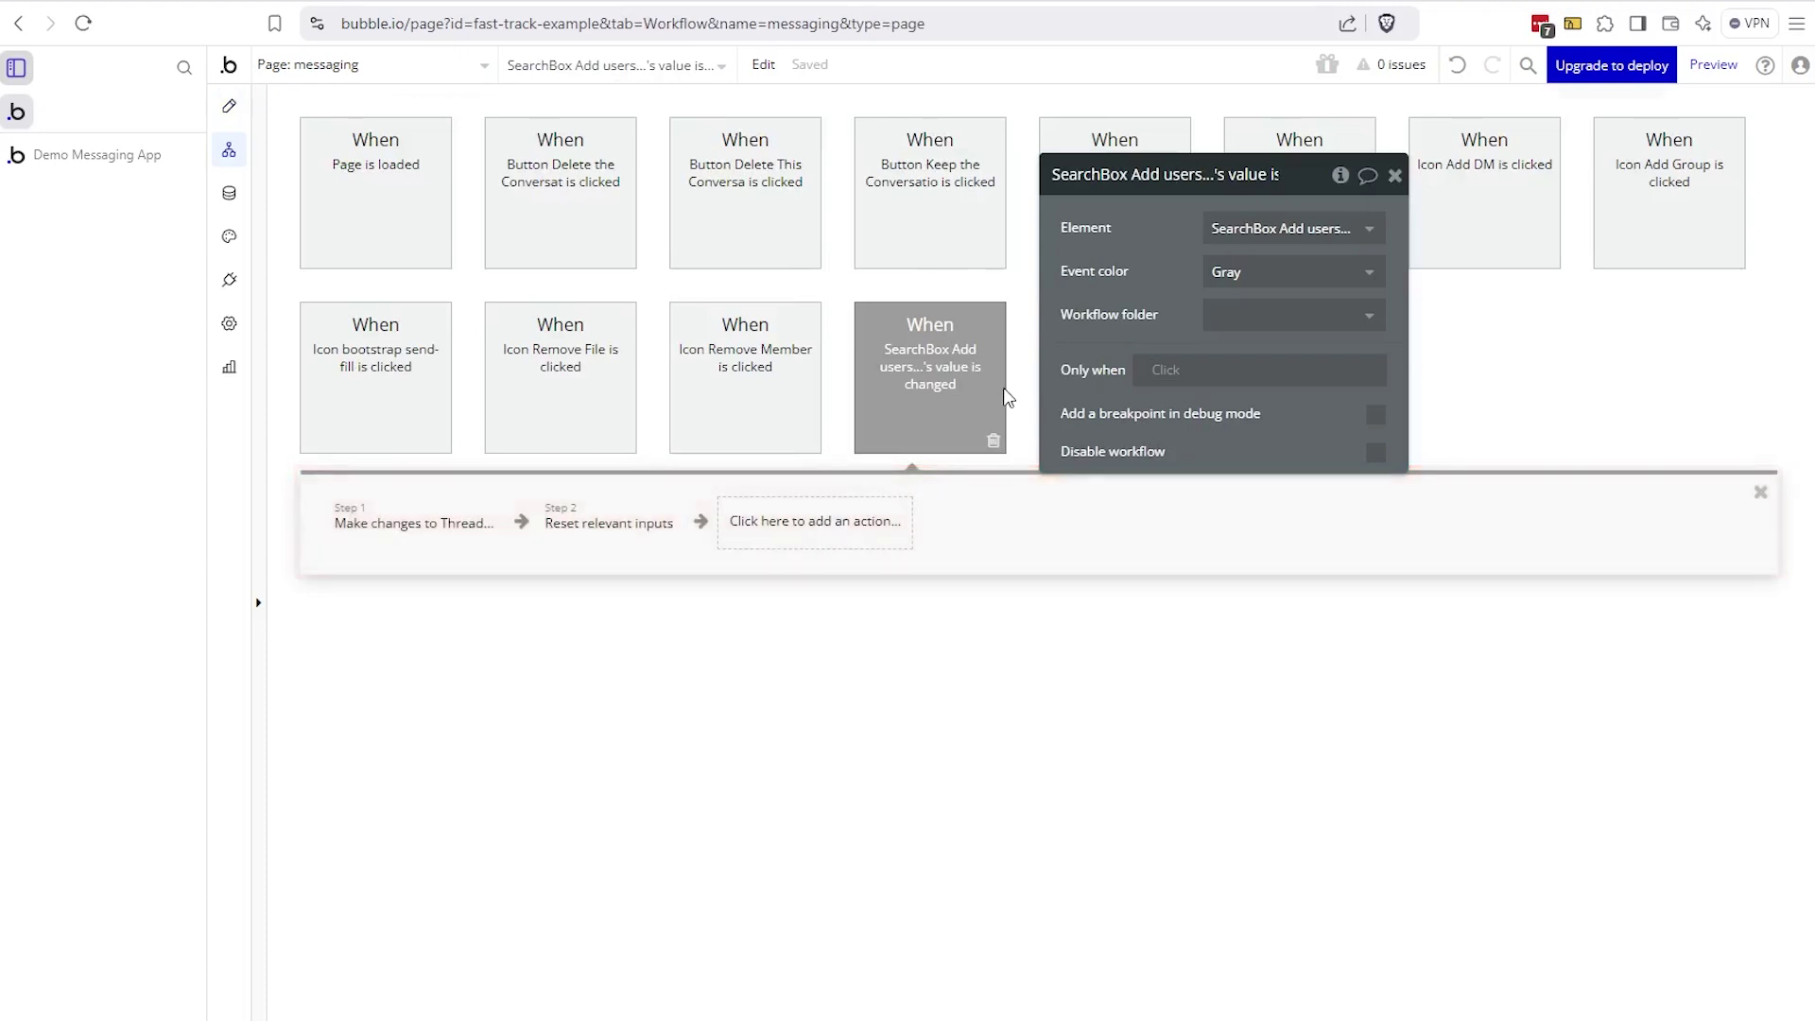
mouse_move(922, 412)
click(419, 537)
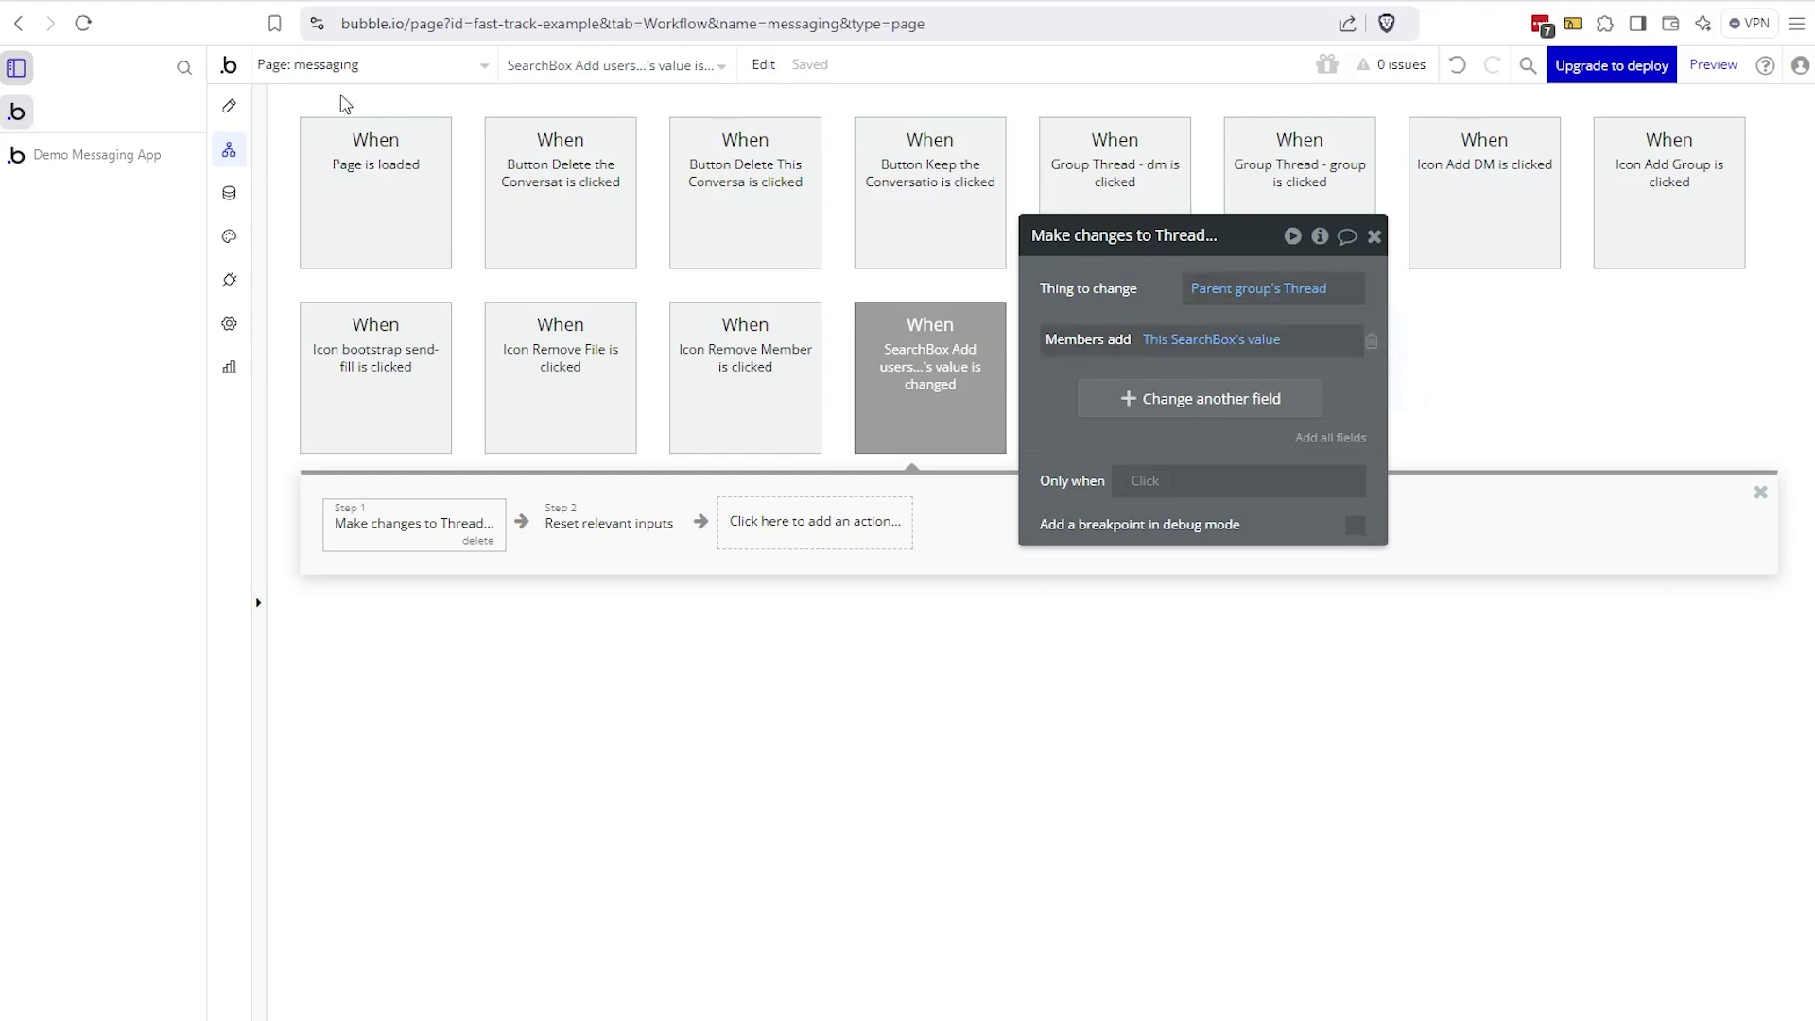
- Review the unique id constraint on the search box's list of Users, plus its workflow's Members add field and Reset relevant inputs action
click(229, 106)
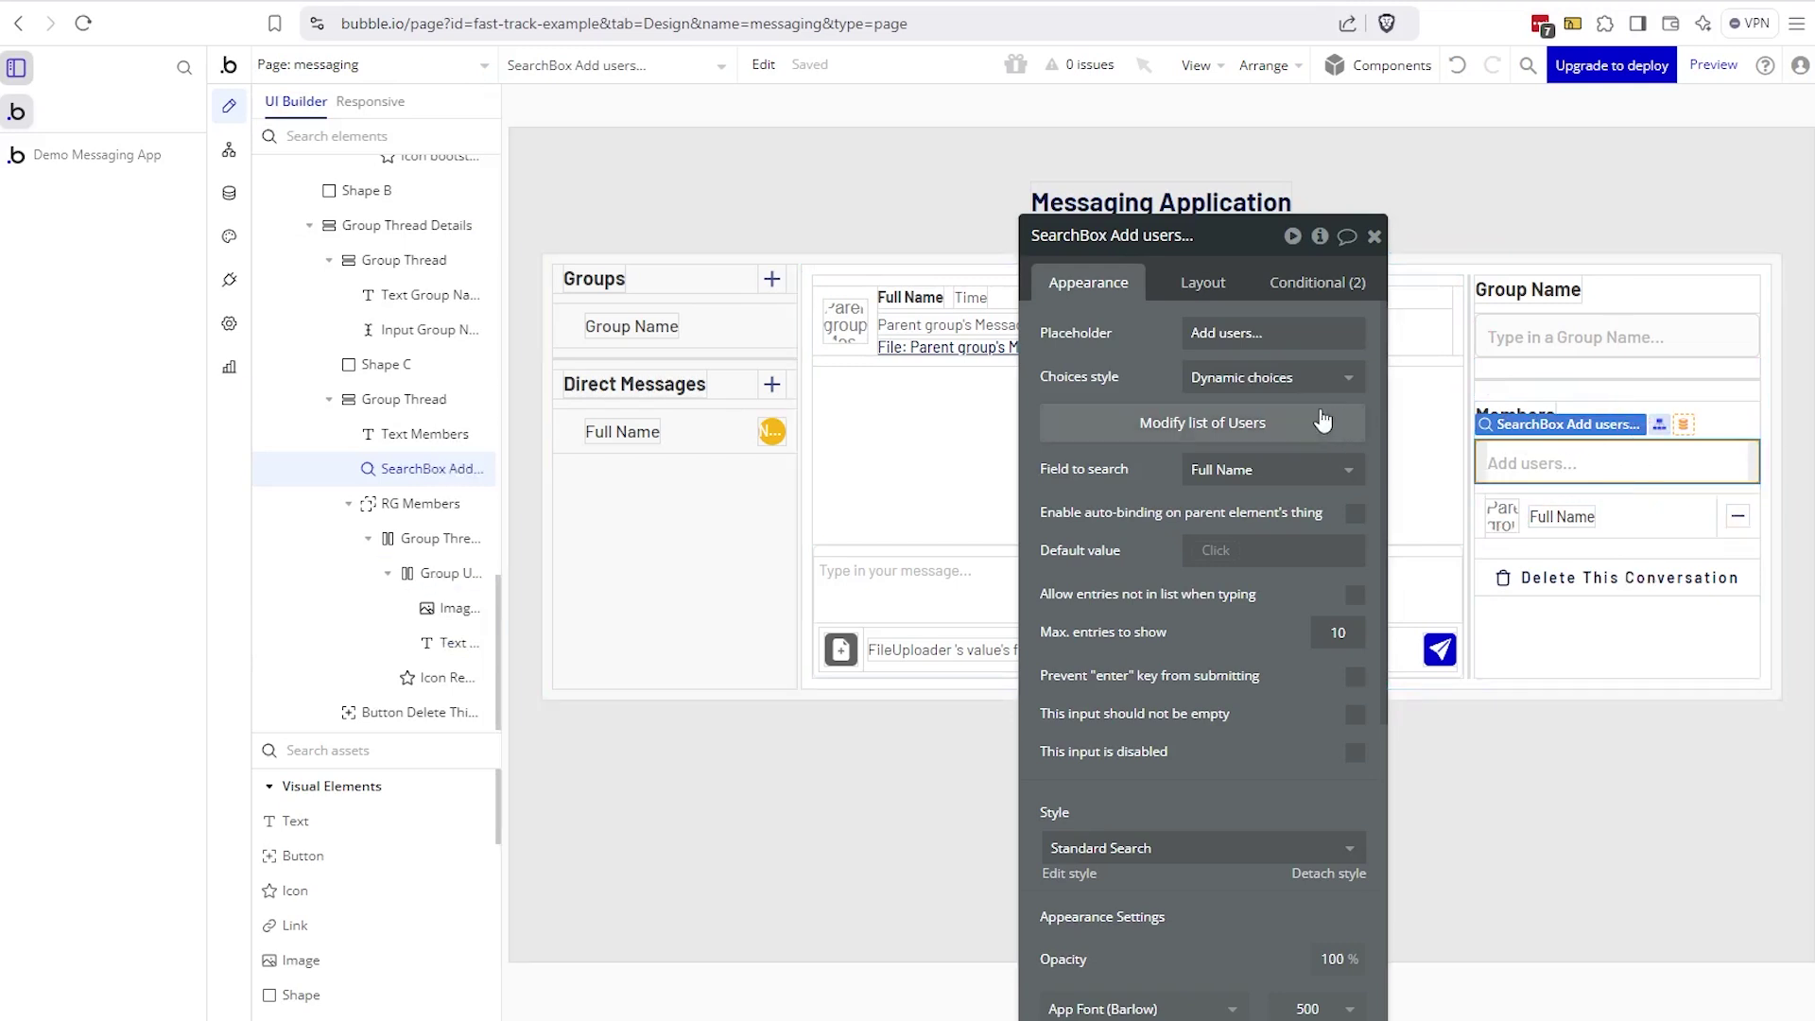
click(1272, 423)
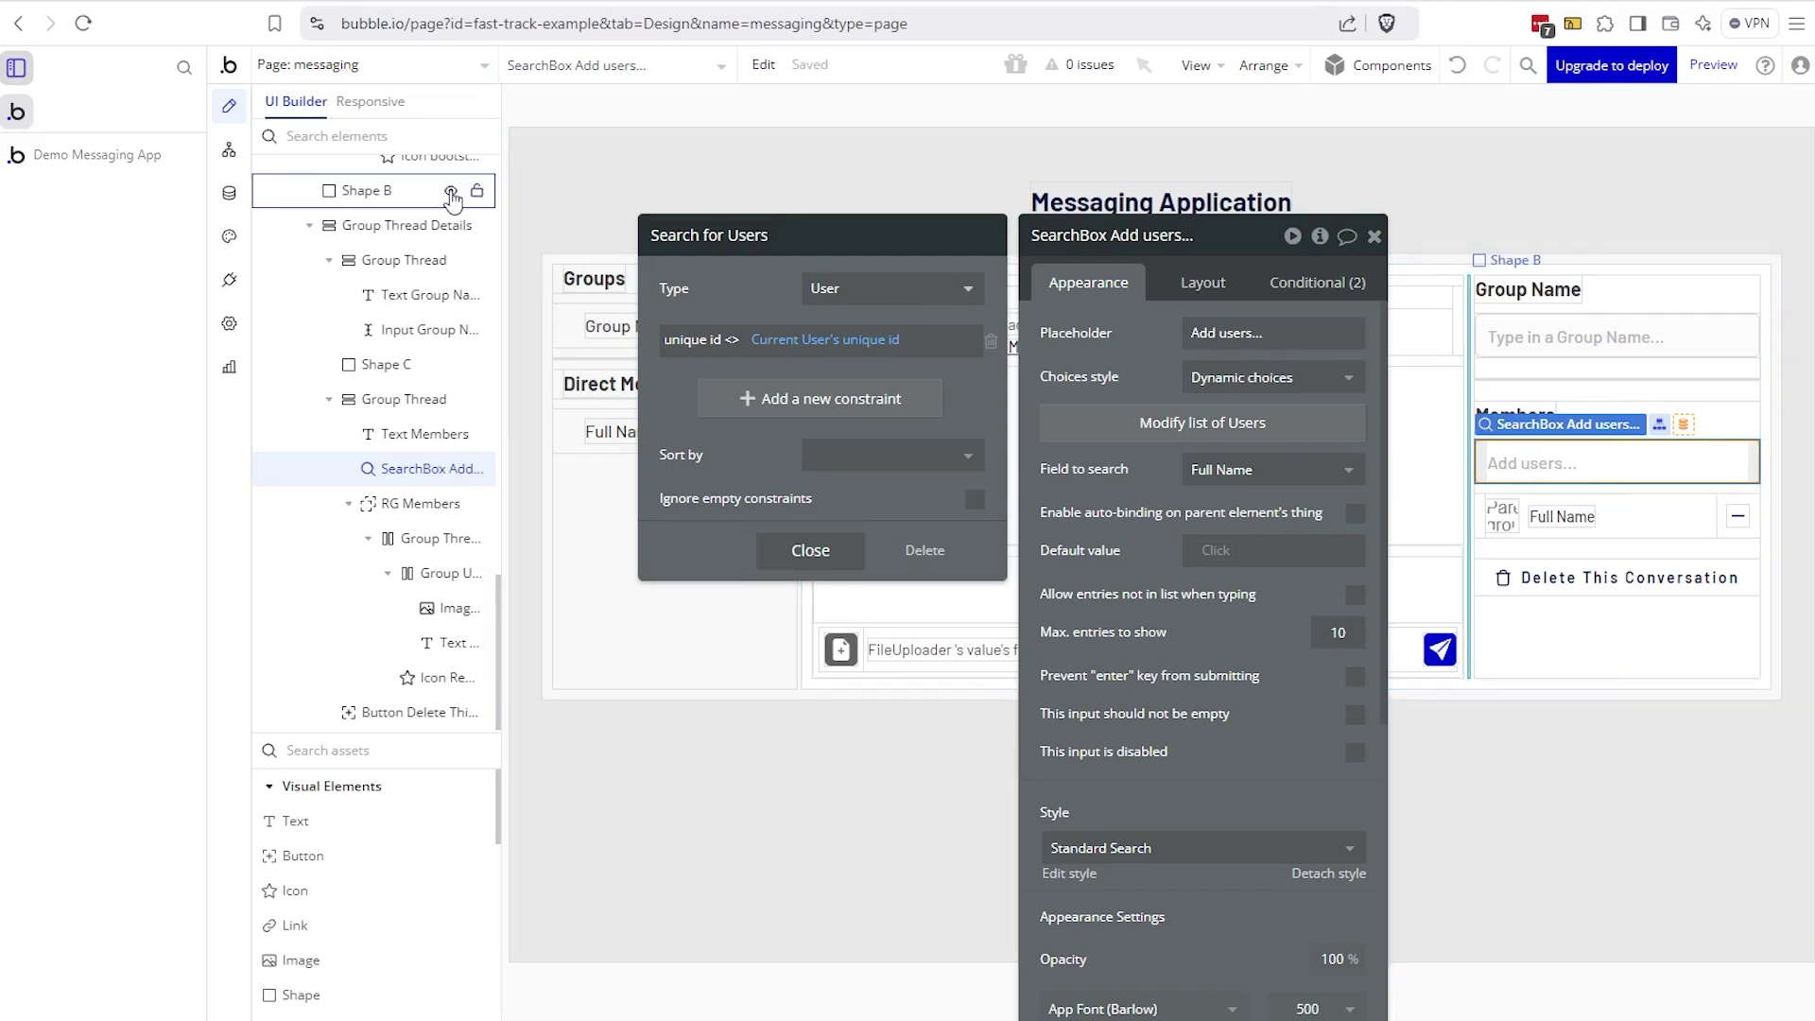
click(229, 149)
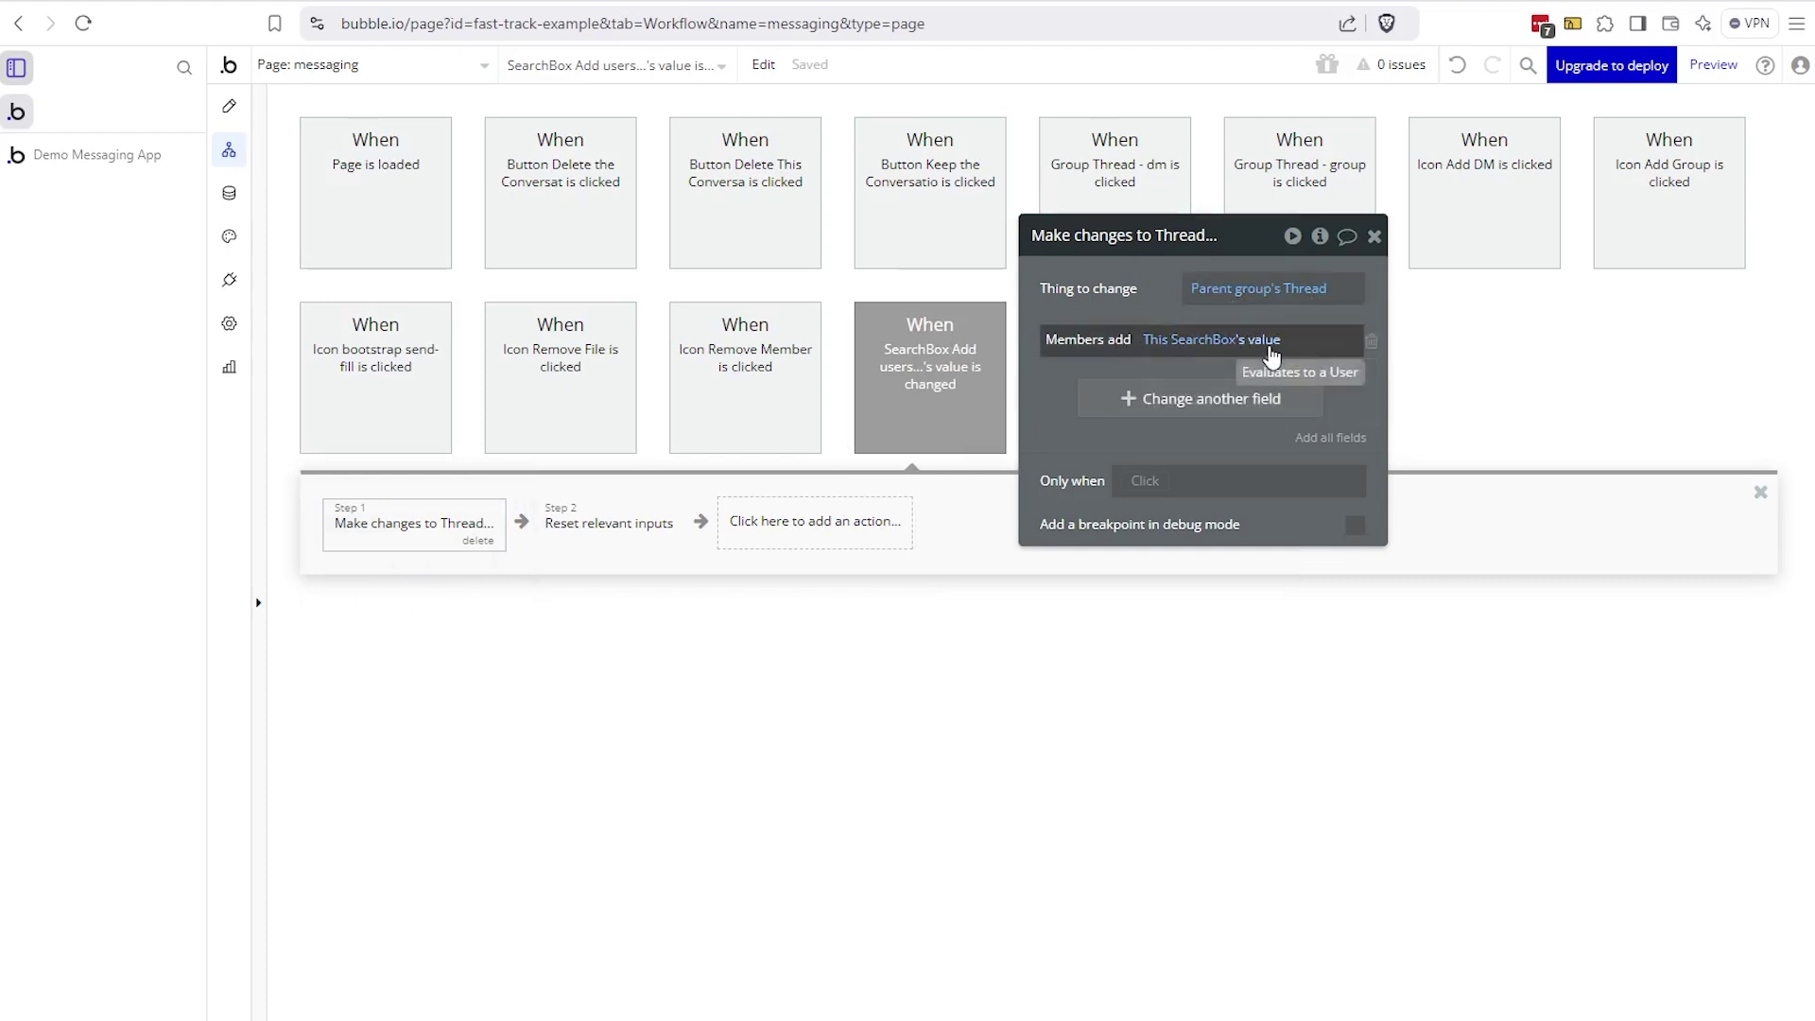
click(629, 537)
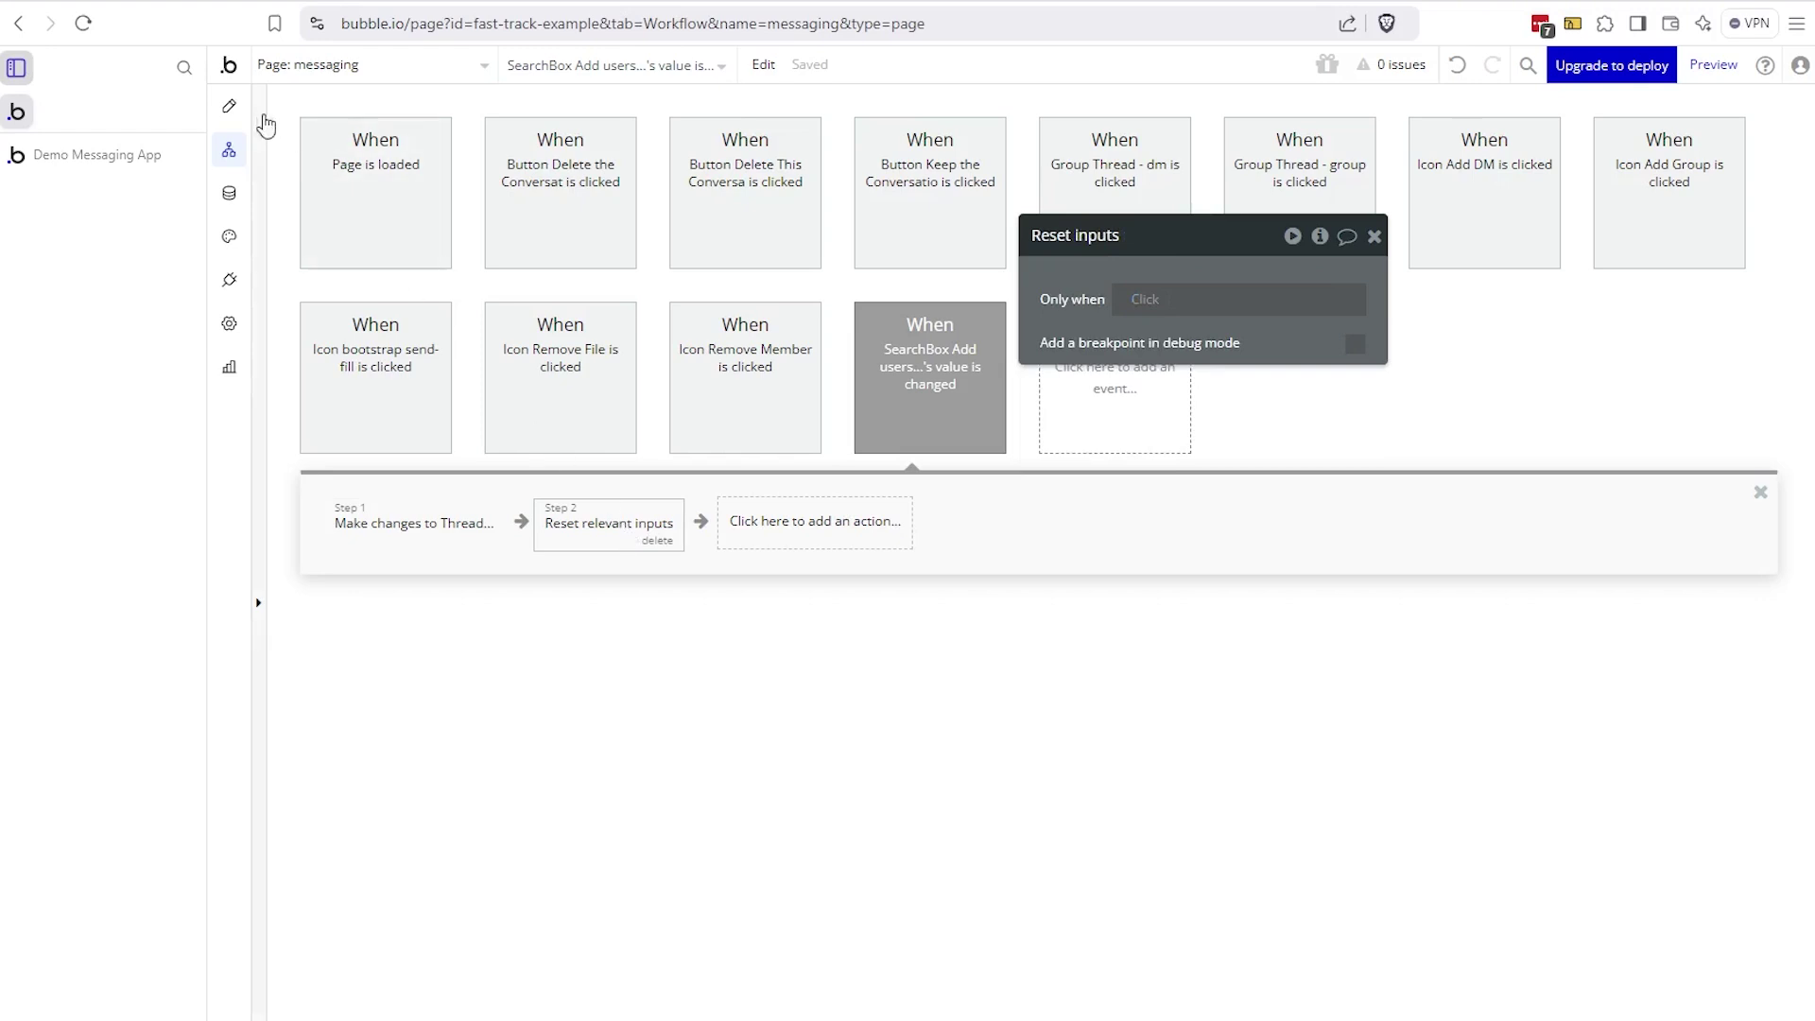
- Open the Icon Remove Member workflow from the page design and examine its Make changes to Thread action
click(229, 106)
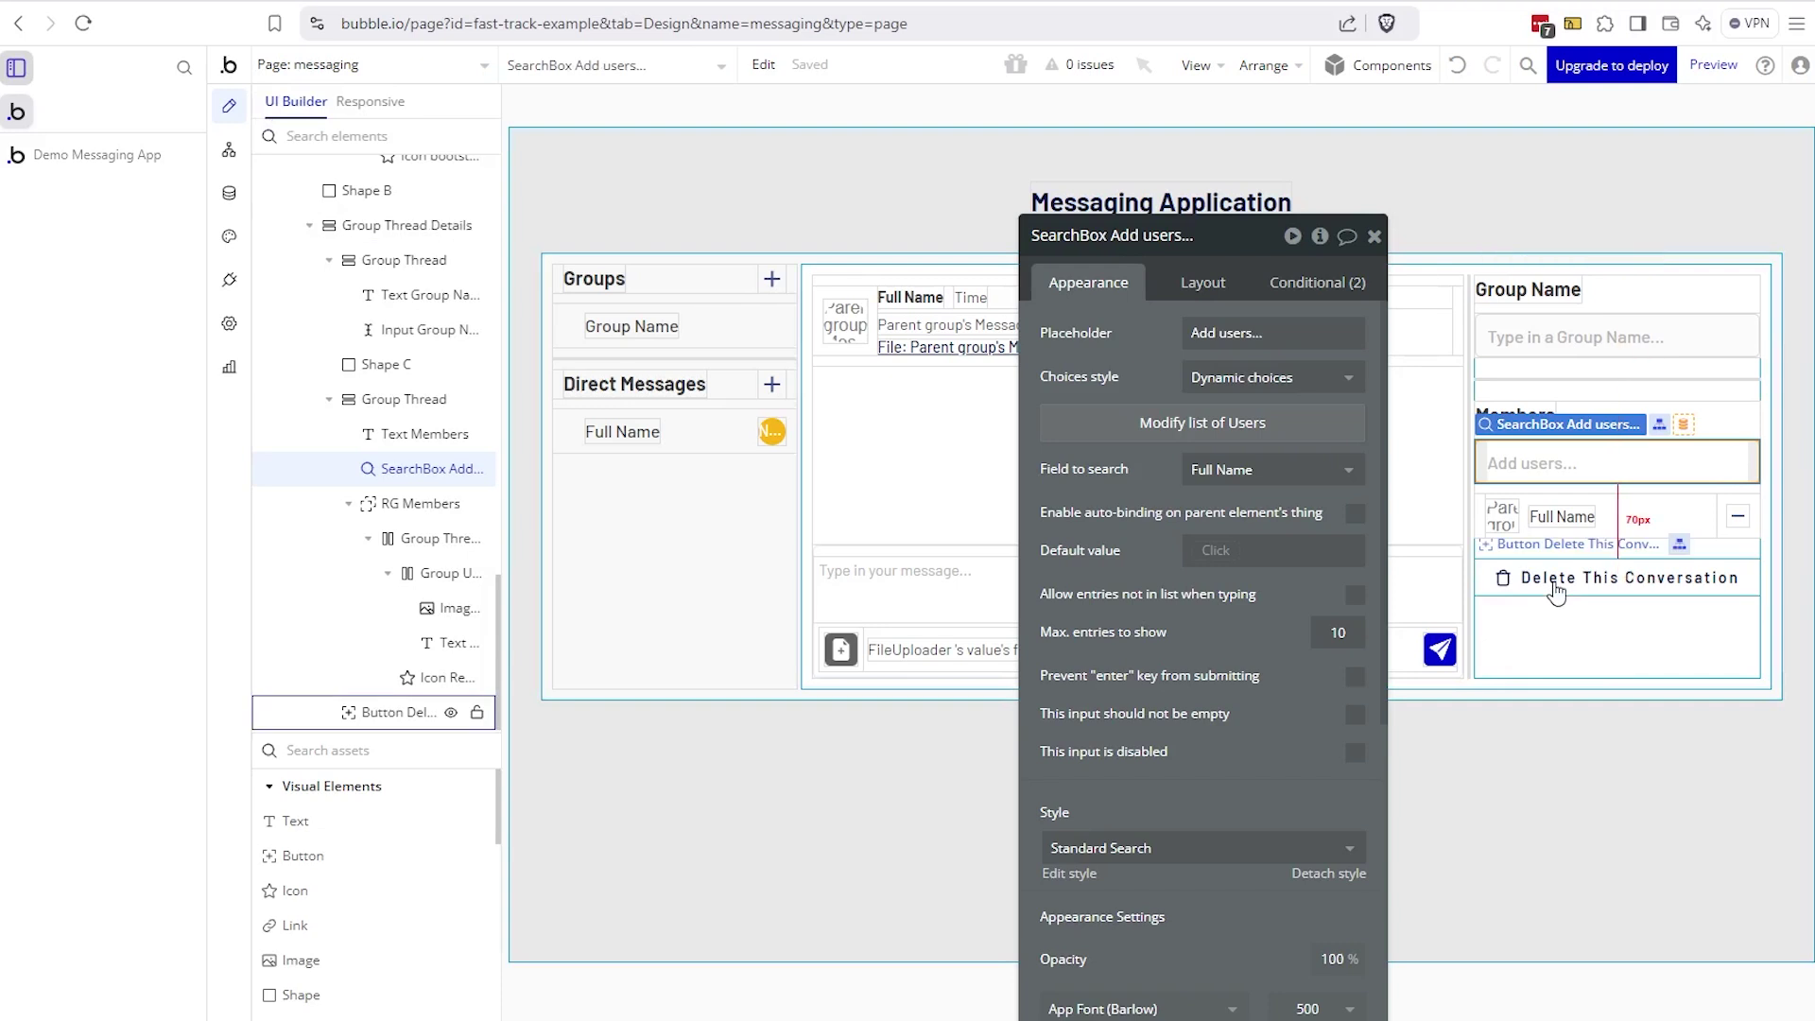
click(1737, 516)
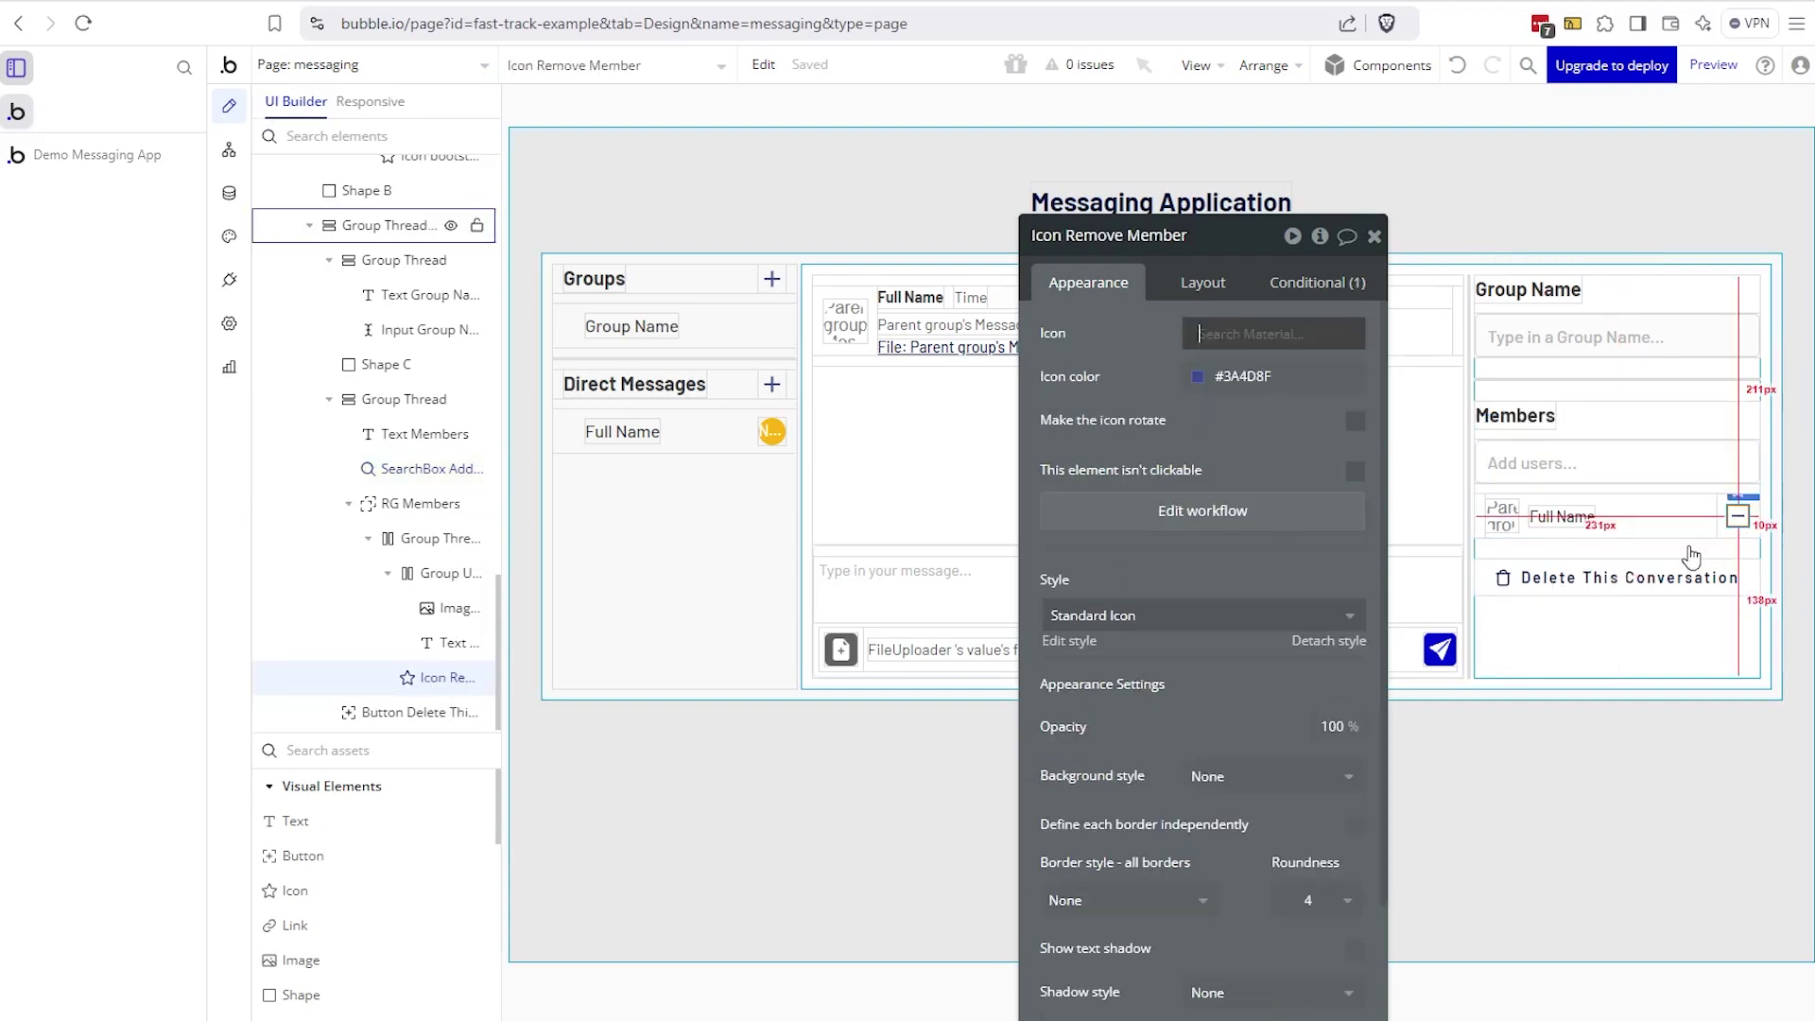
click(1110, 441)
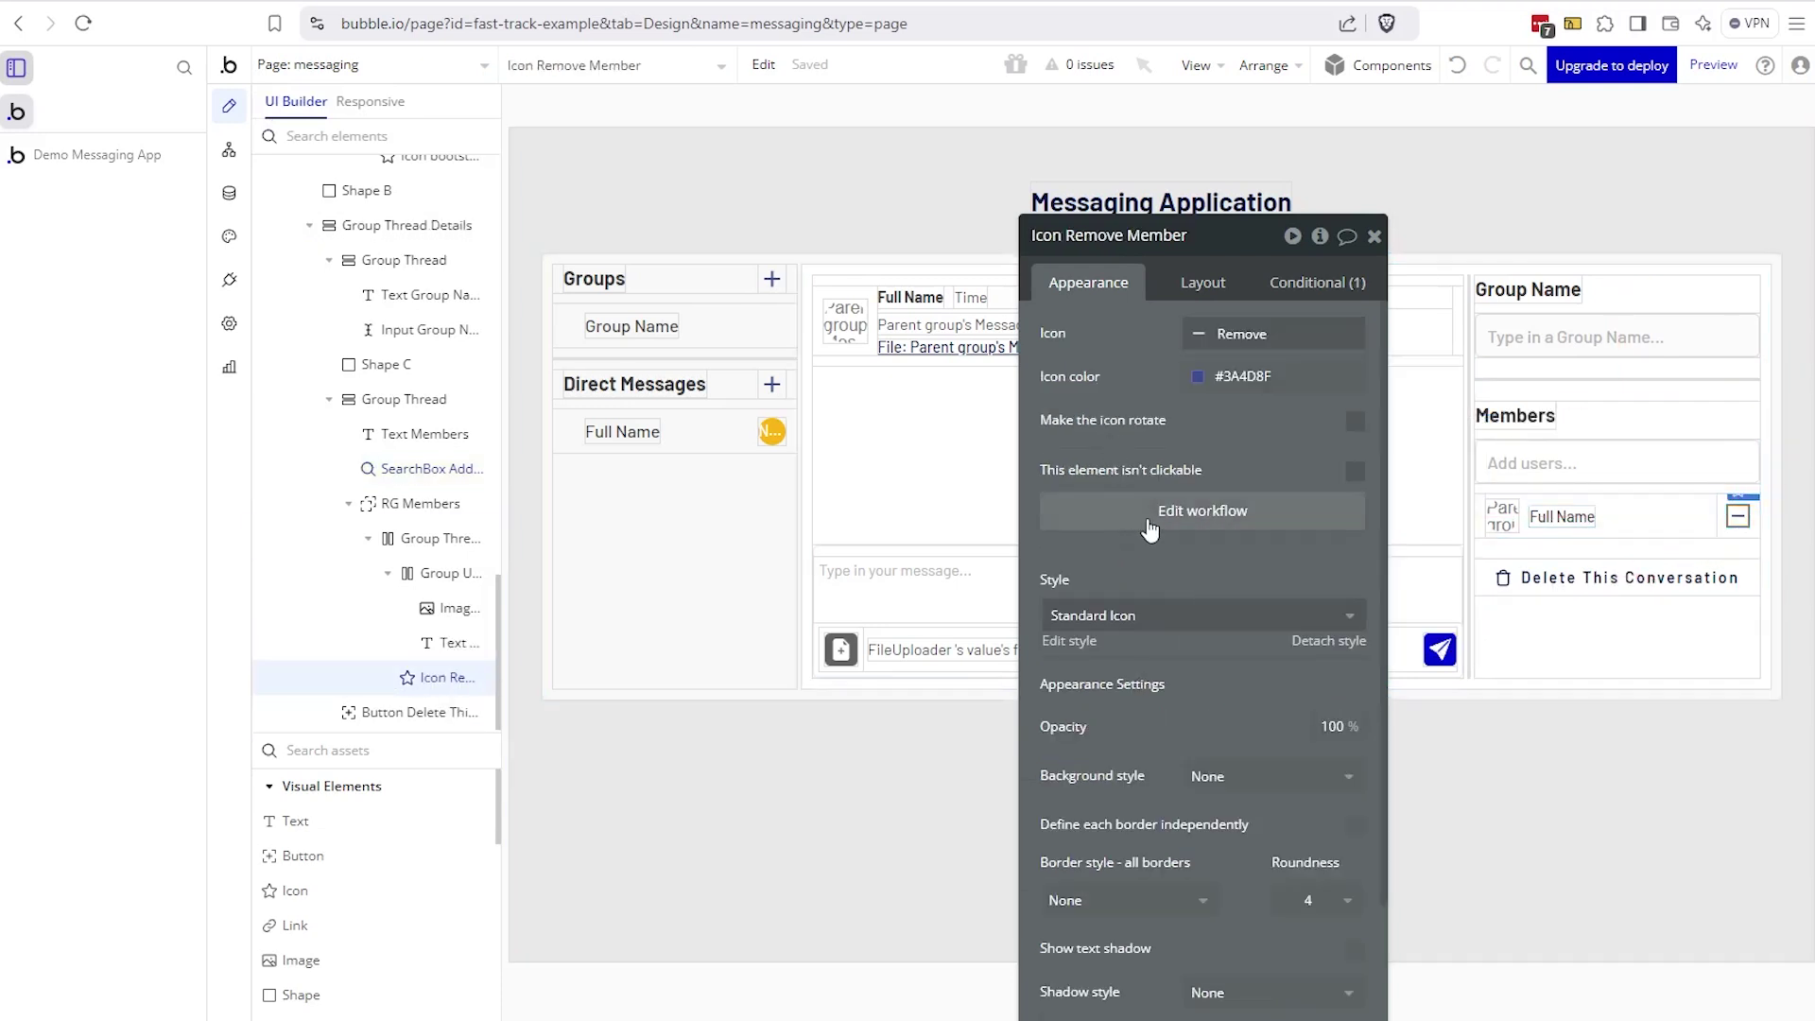
click(1153, 516)
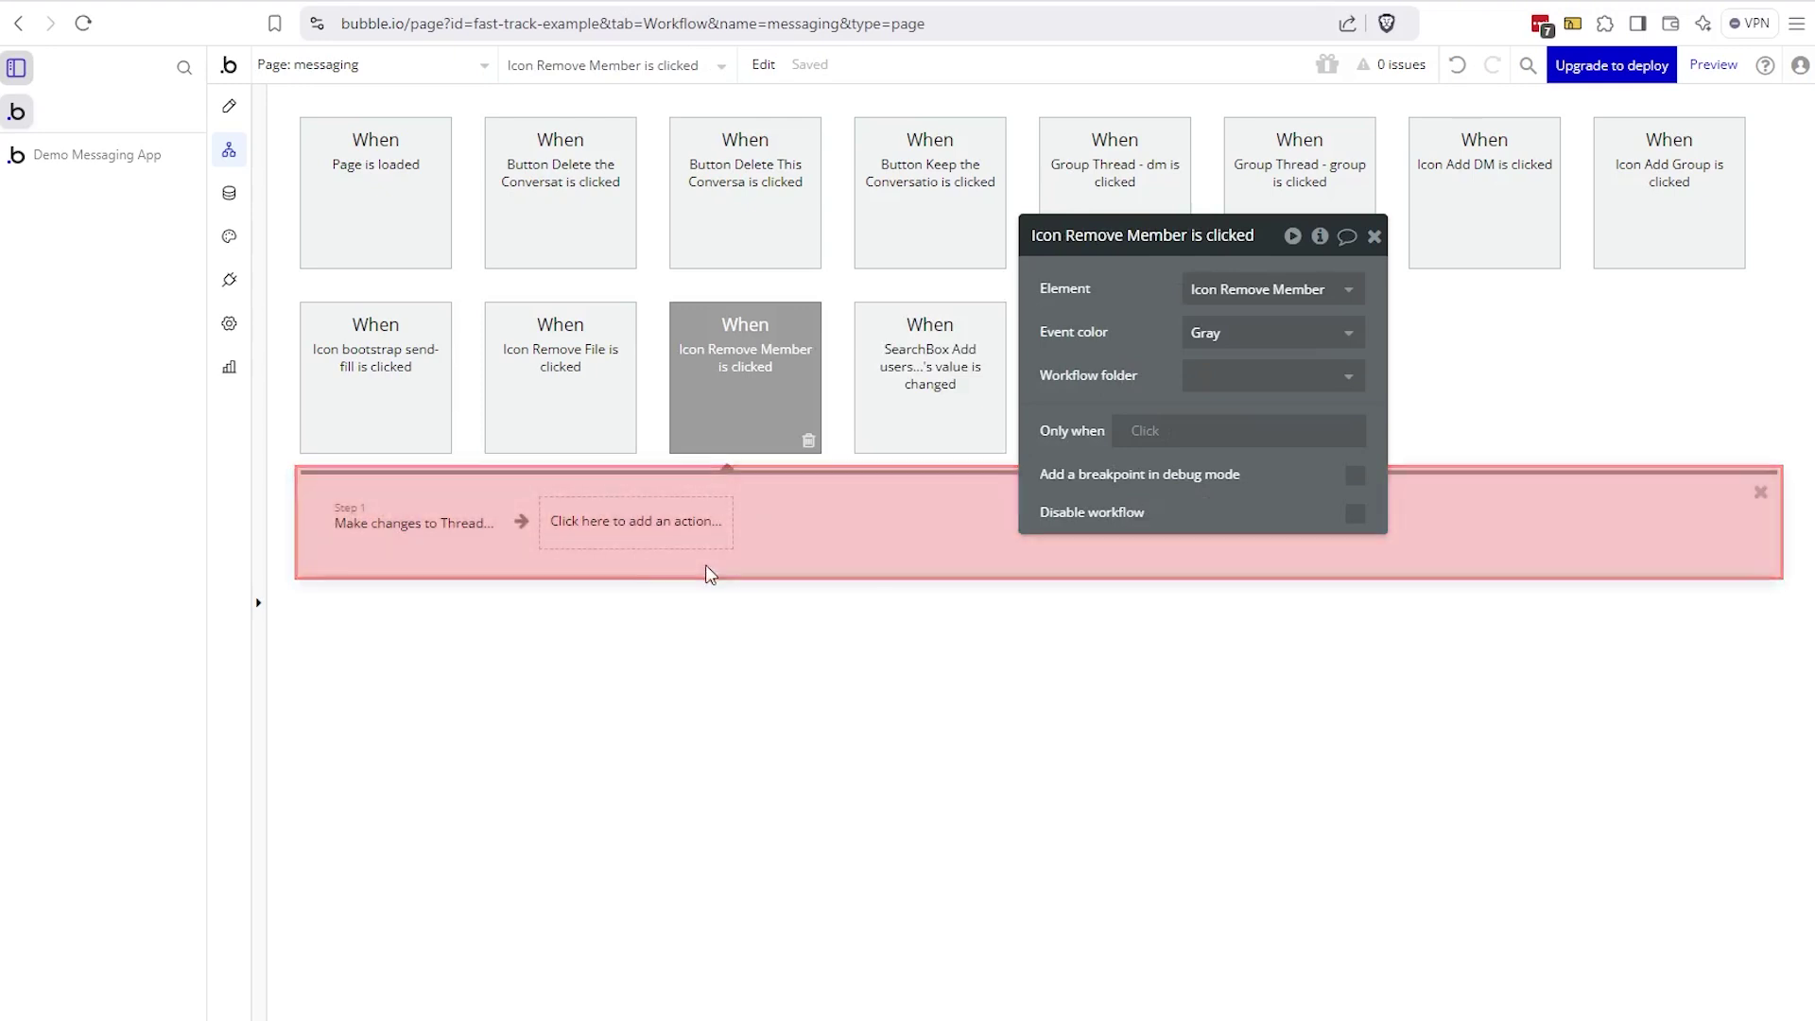
click(427, 546)
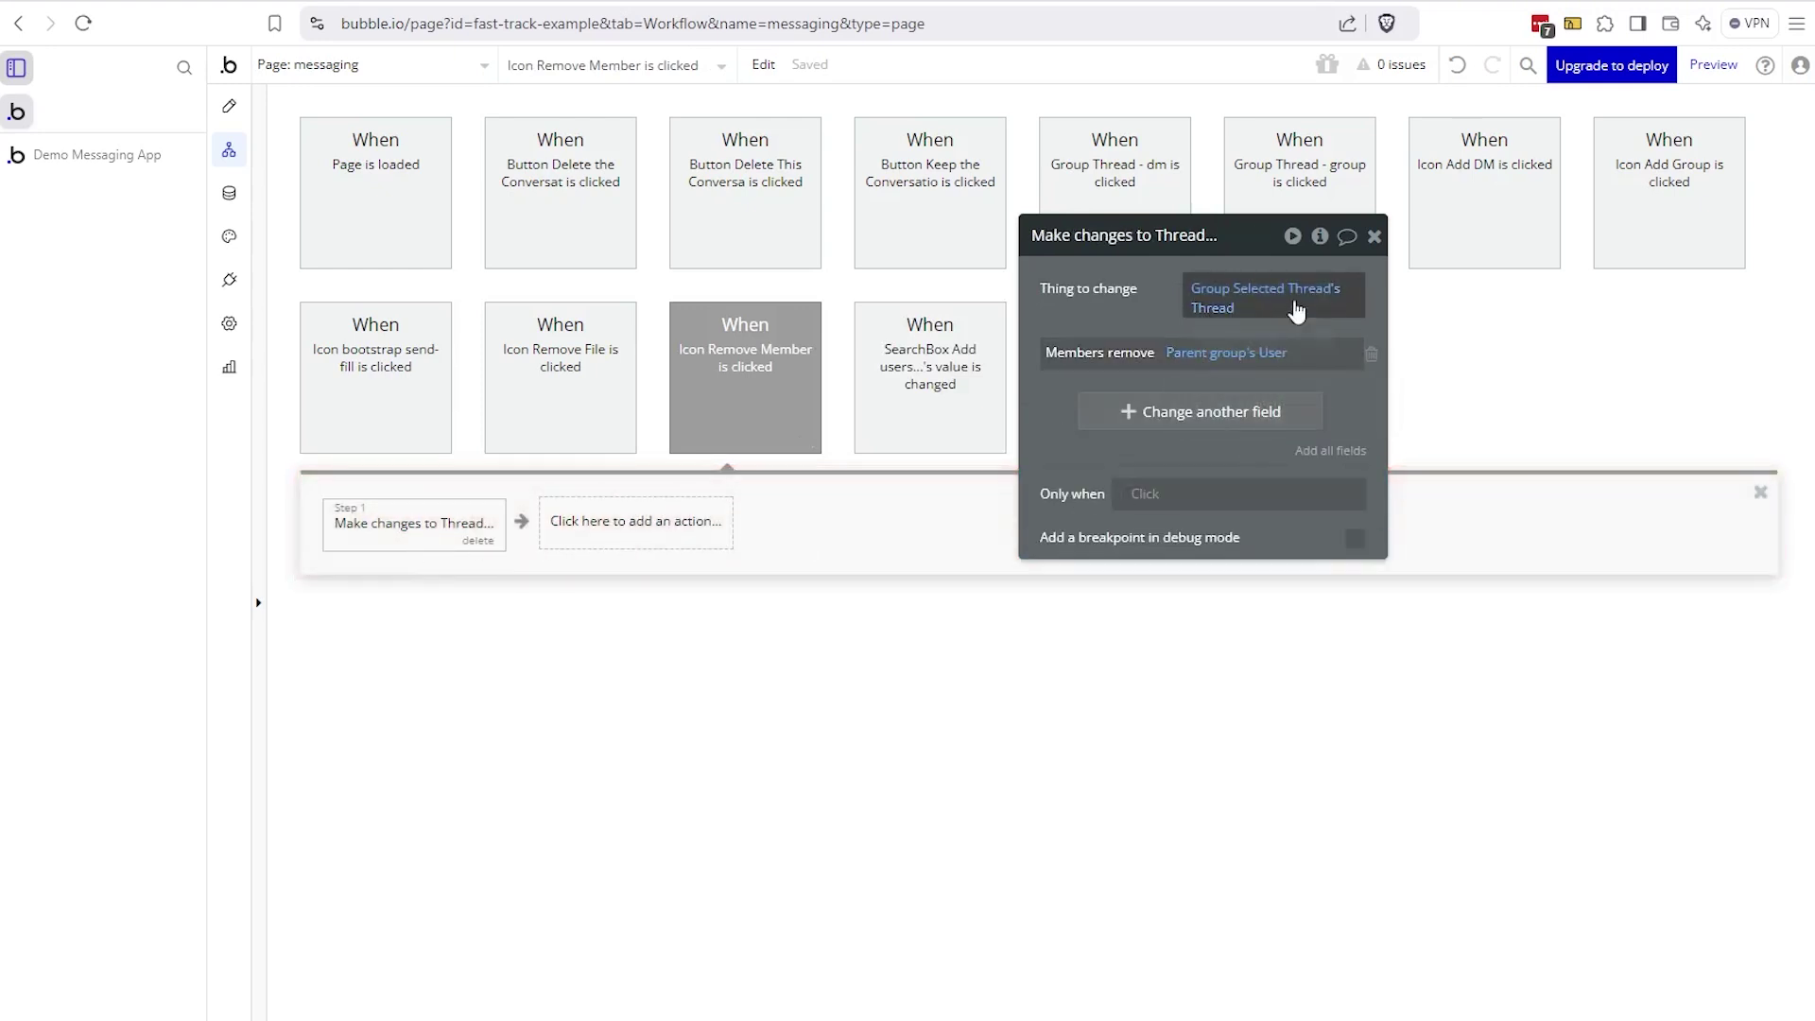
- Reveal the Group Selected Thread element referenced by the action and view its extent and Thread content type in the page design
mouse_move(1270, 301)
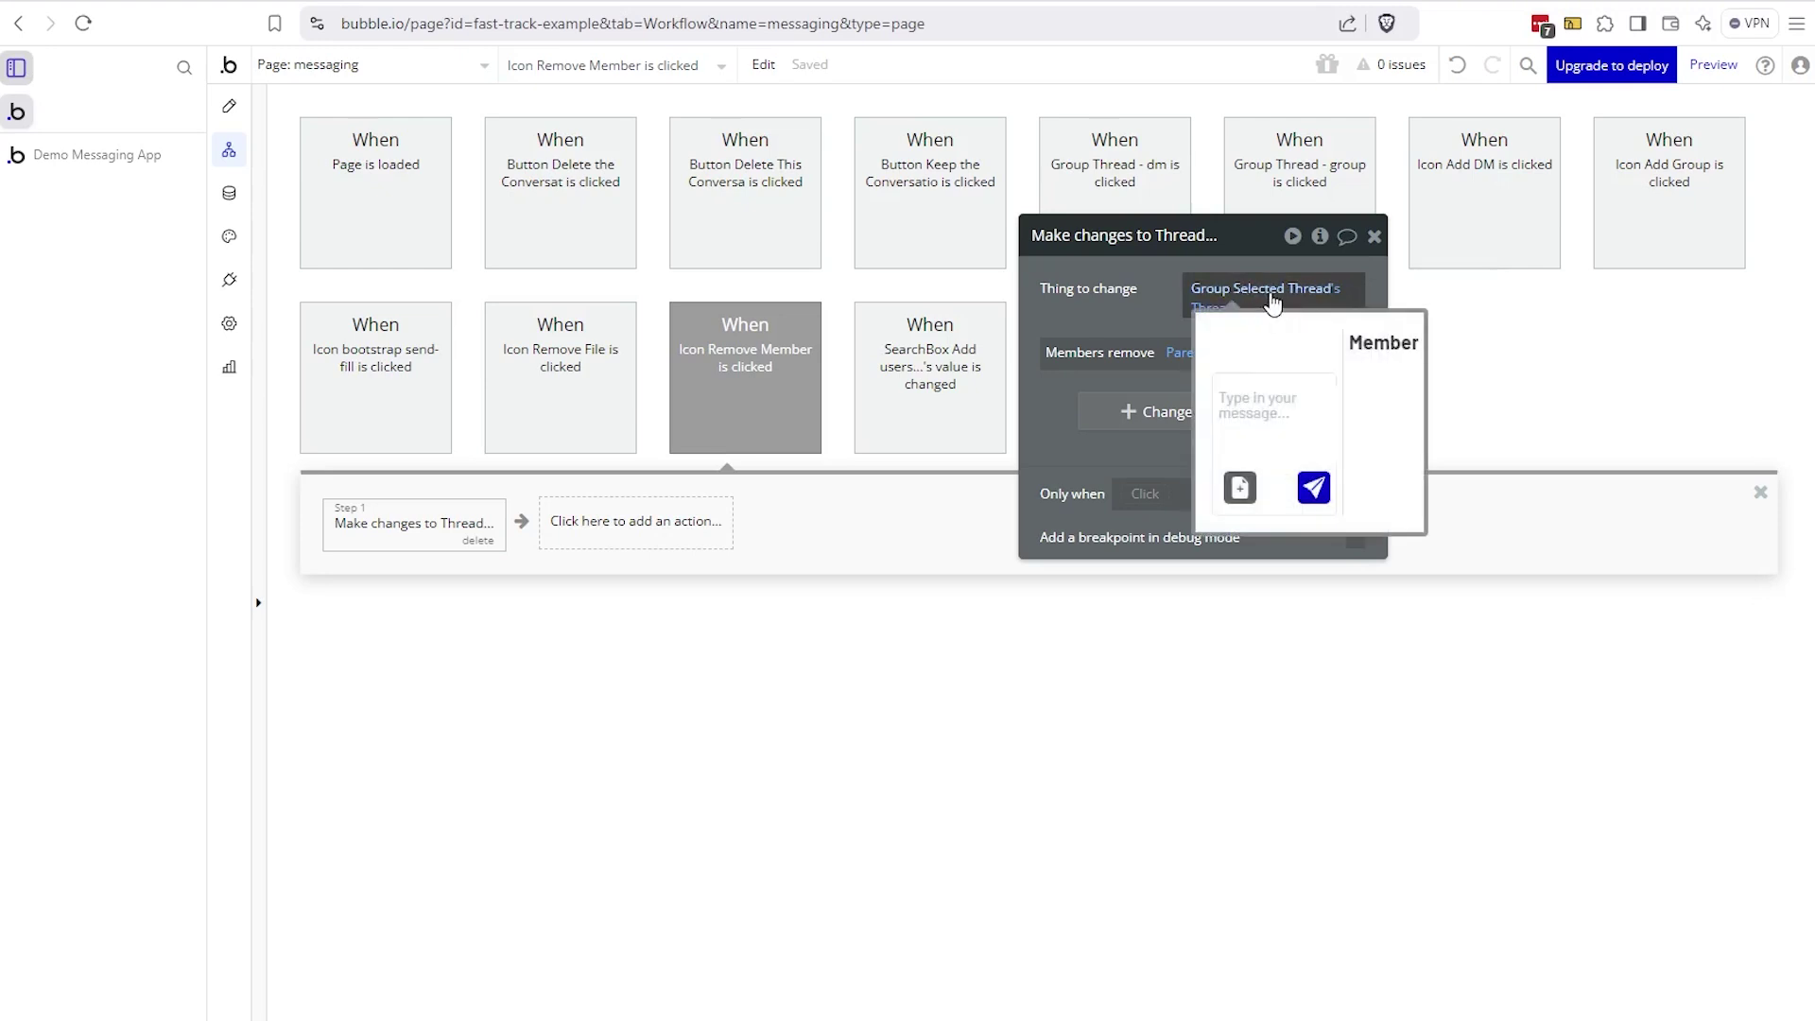
right_click(1271, 301)
click(1390, 328)
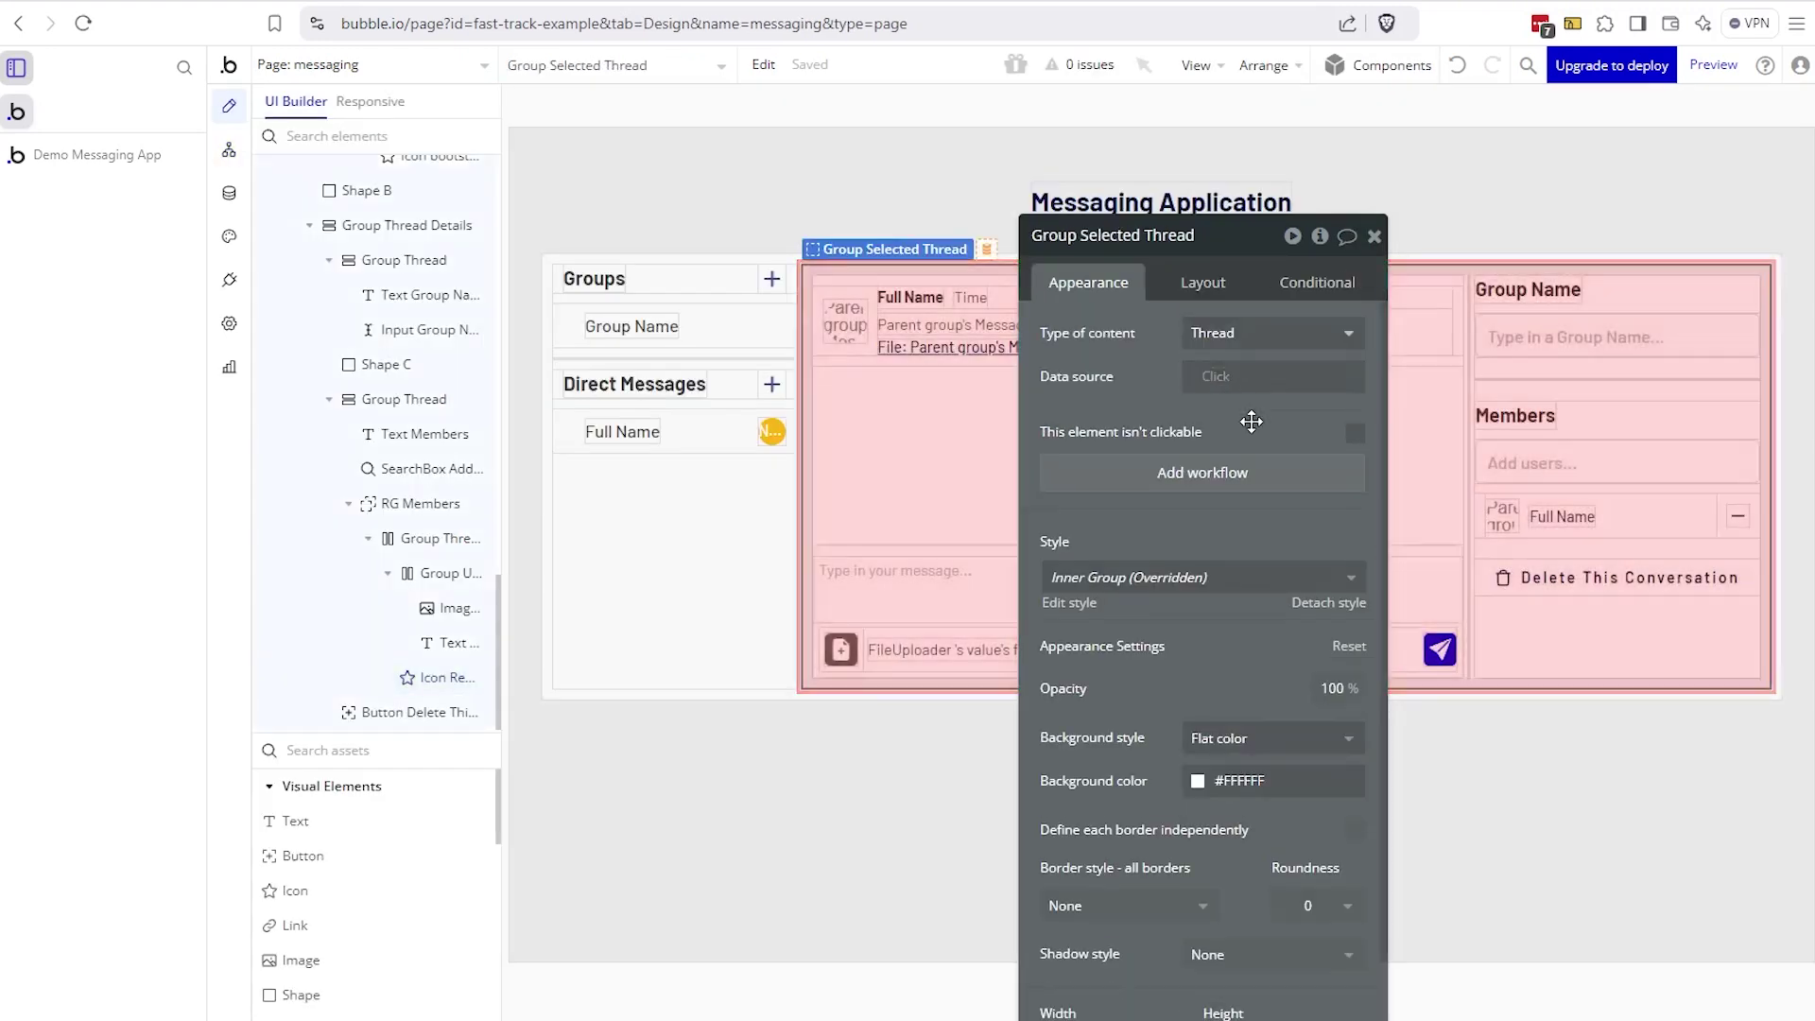
drag(1252, 422, 1079, 701)
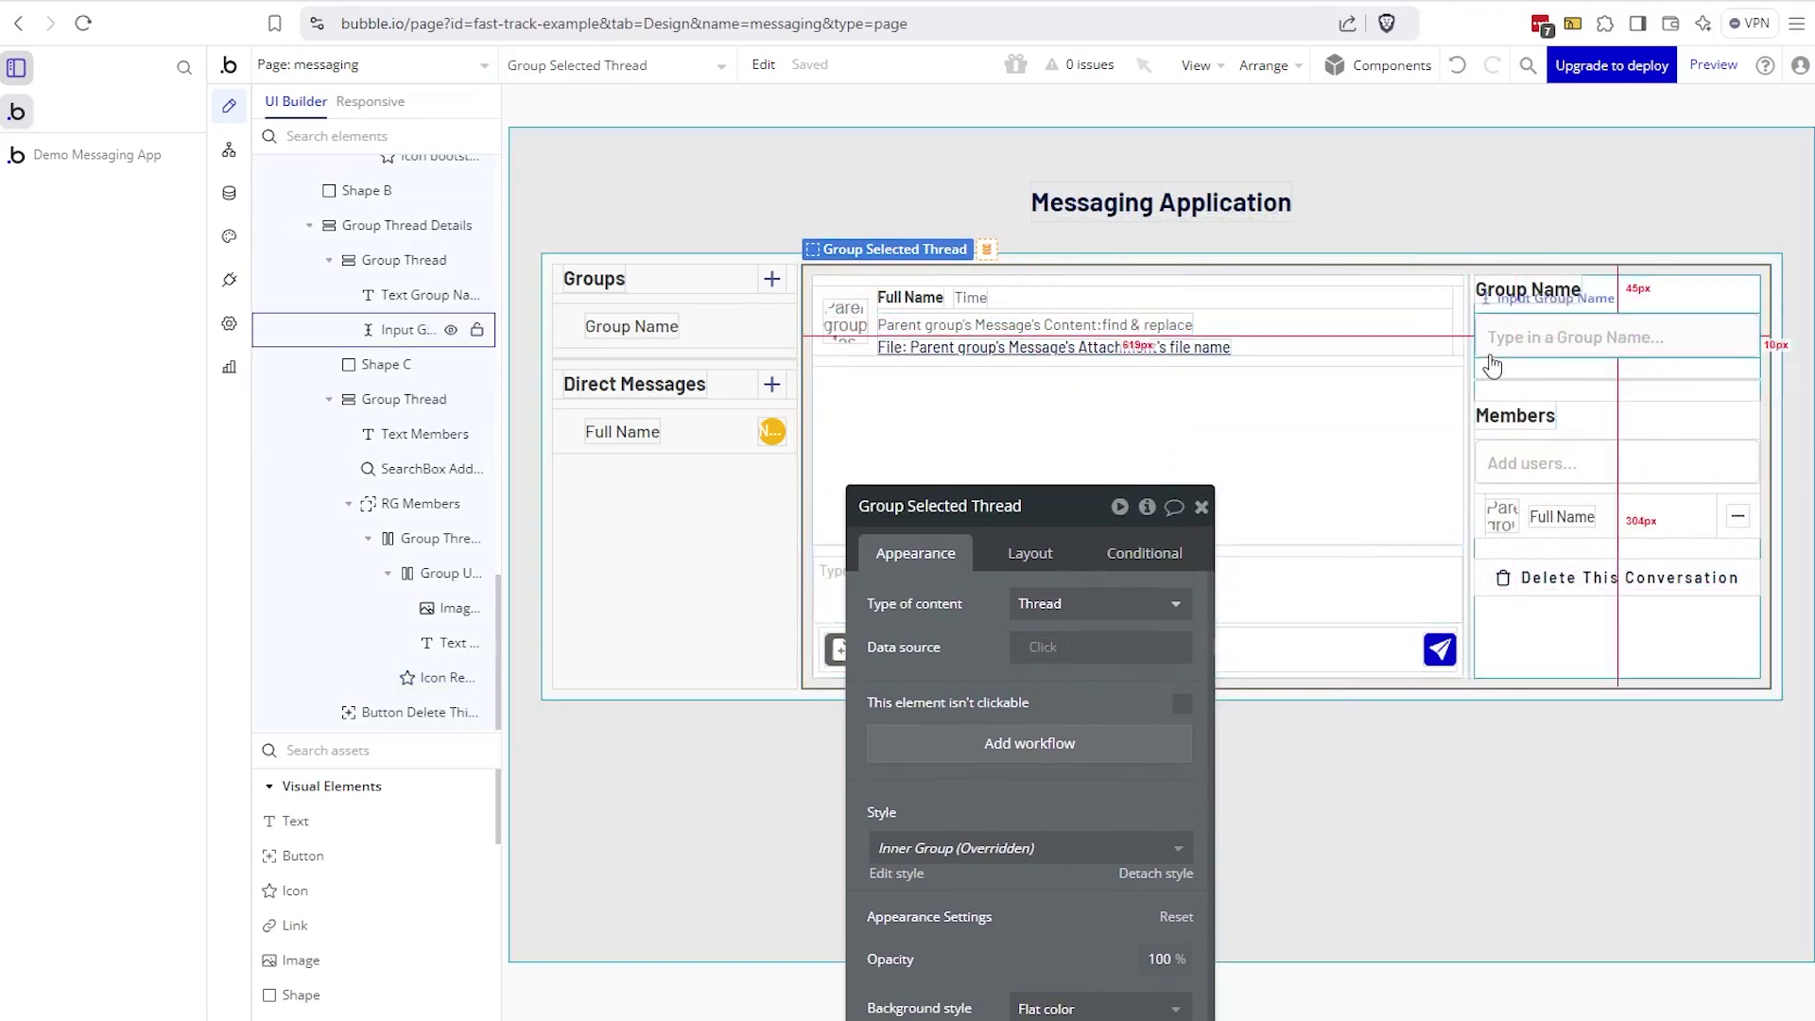
drag(986, 633, 1008, 572)
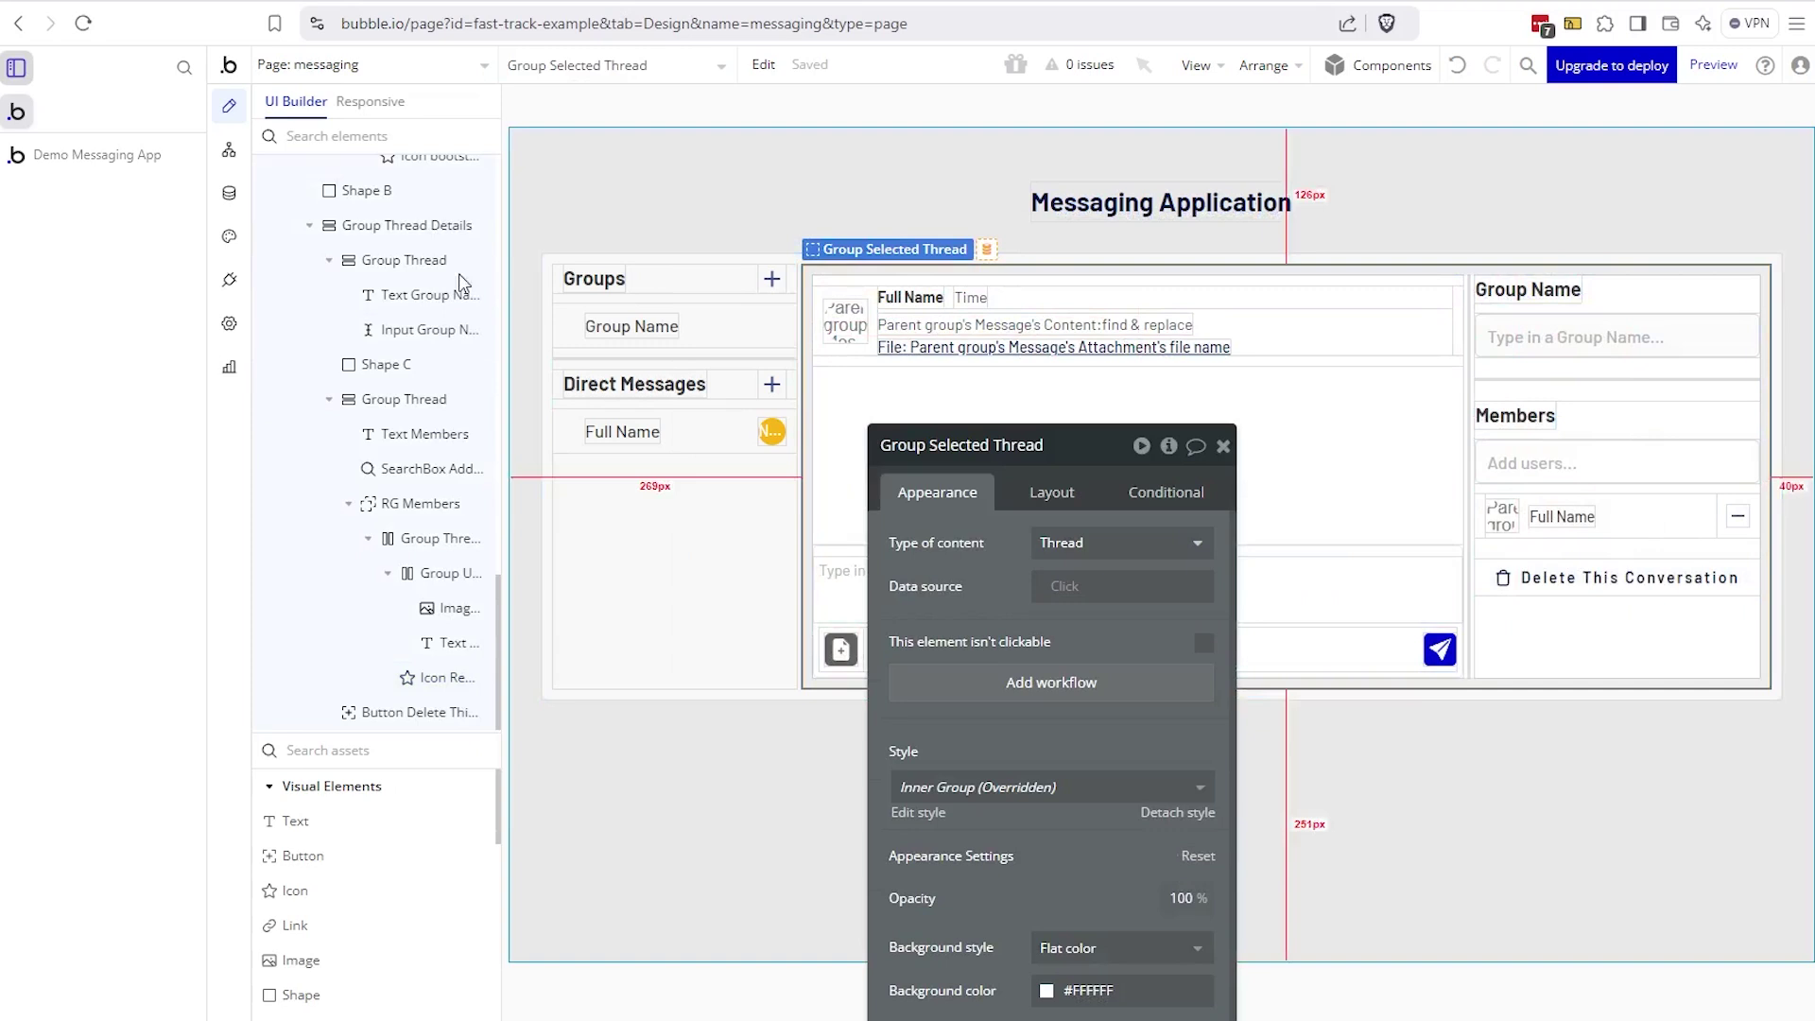
- Return to the Remove Member workflow and examine the action's Members remove field with Parent group's User
click(229, 149)
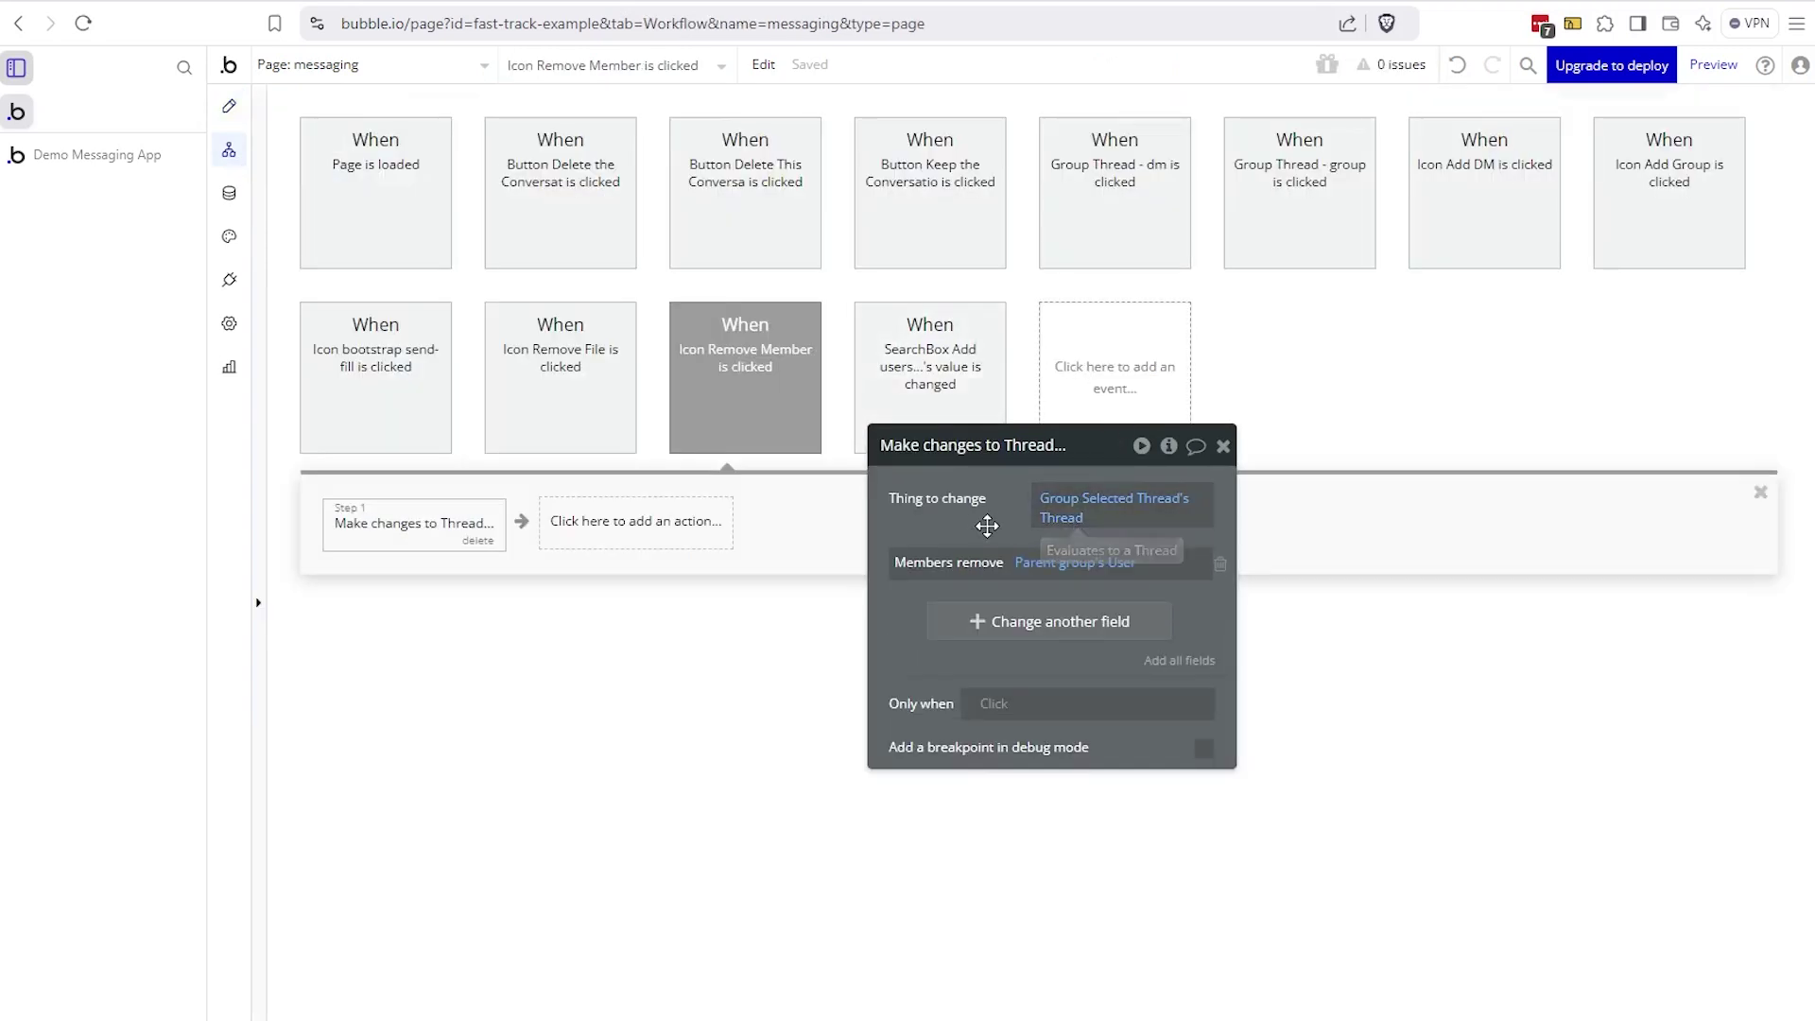
drag(984, 523, 1014, 463)
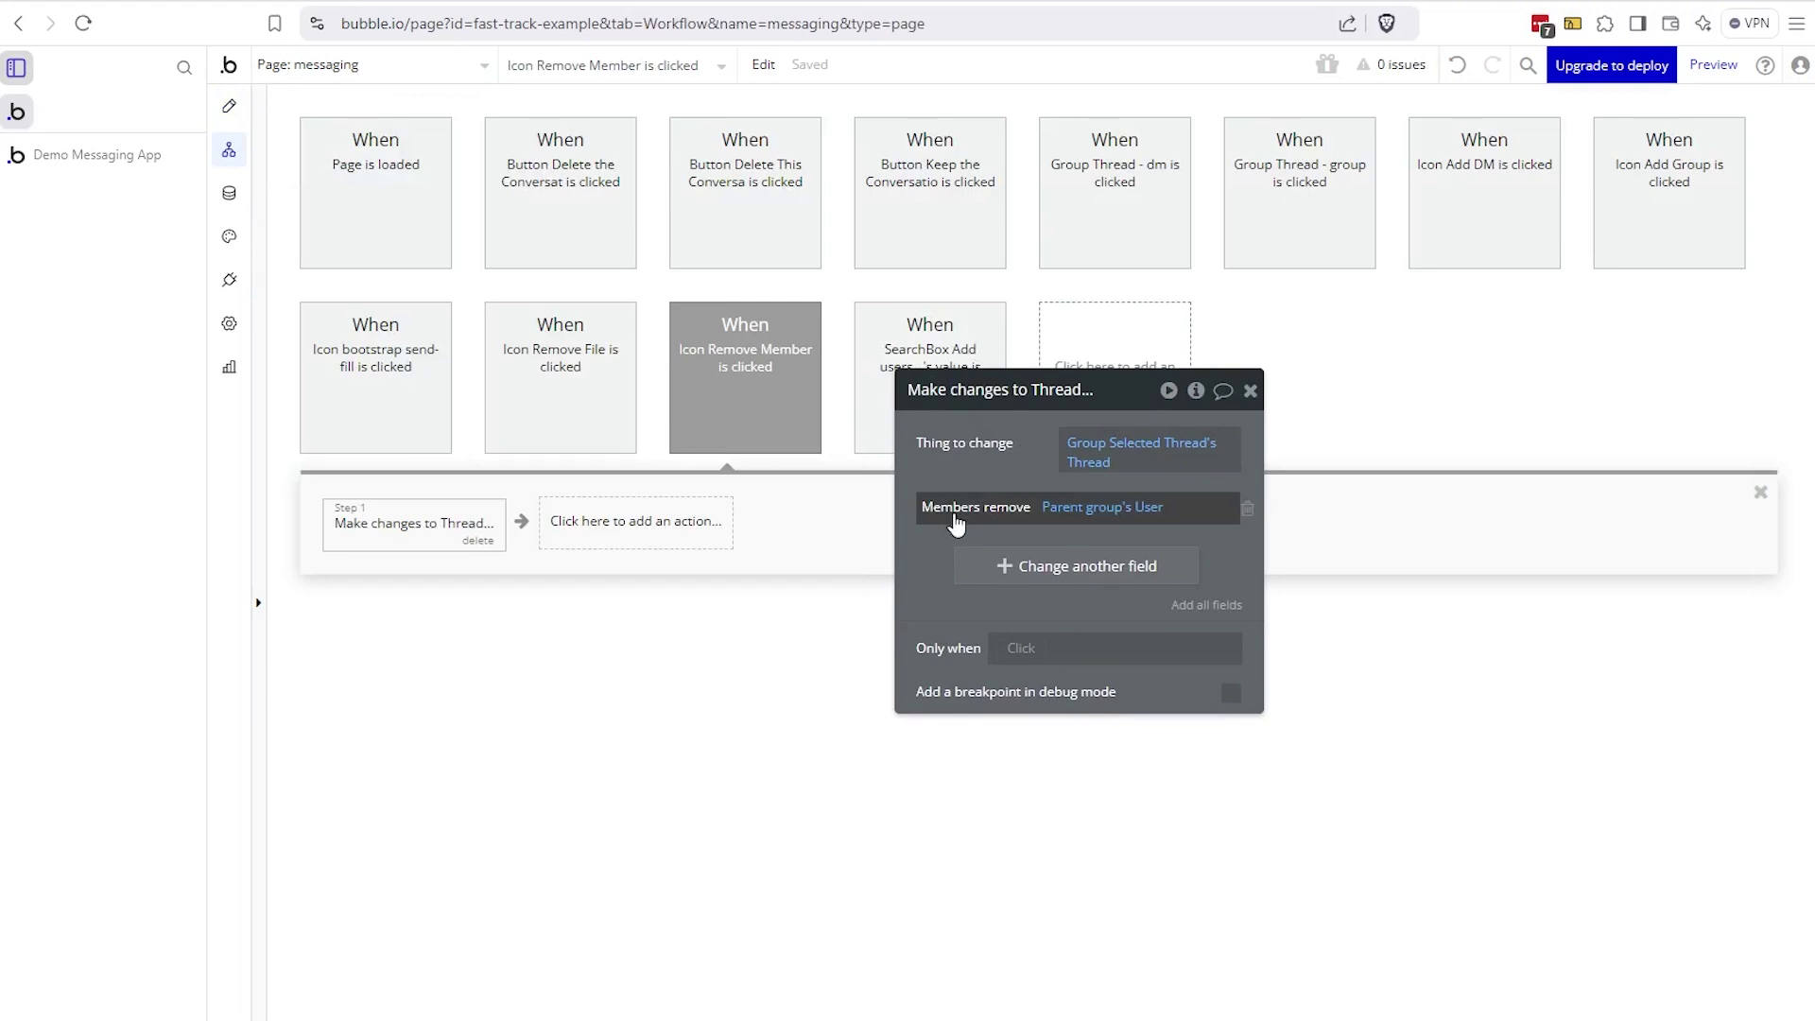
click(1071, 511)
right_click(1081, 510)
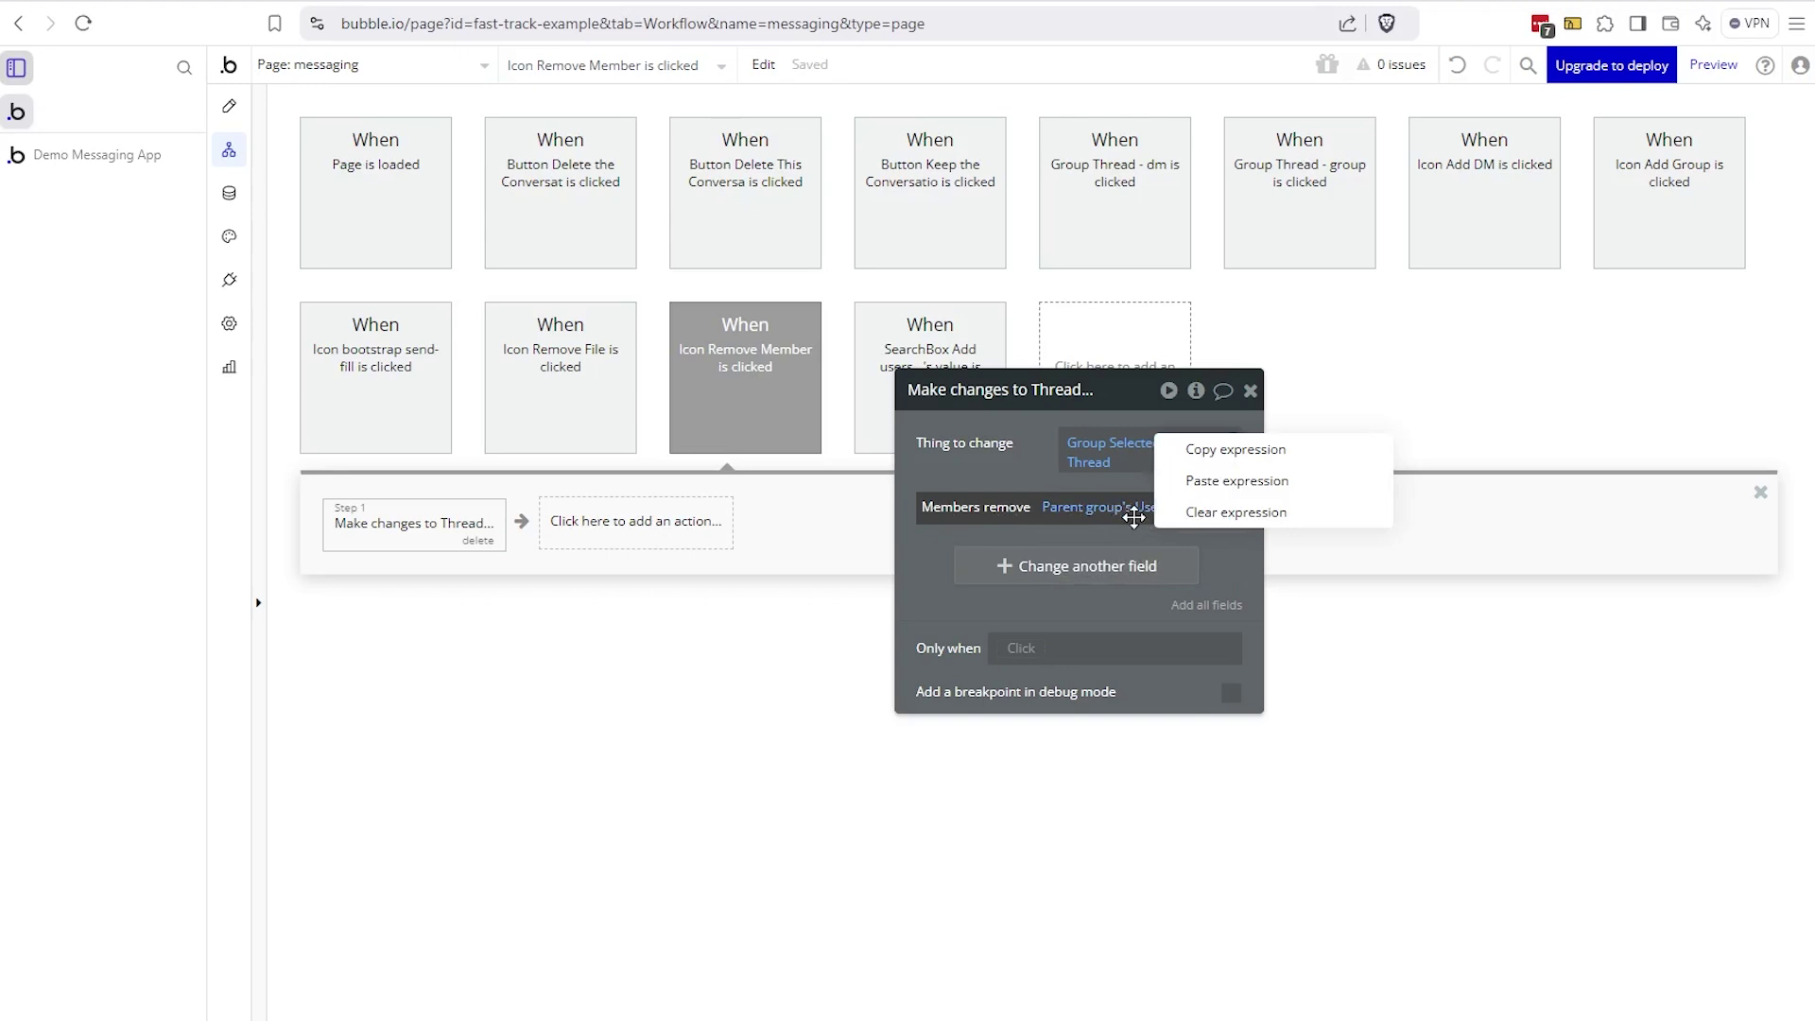
- Reveal the Icon Remove Member element in the page design and recheck its member-removal action against the icon's place in the members list
right_click(815, 399)
click(835, 564)
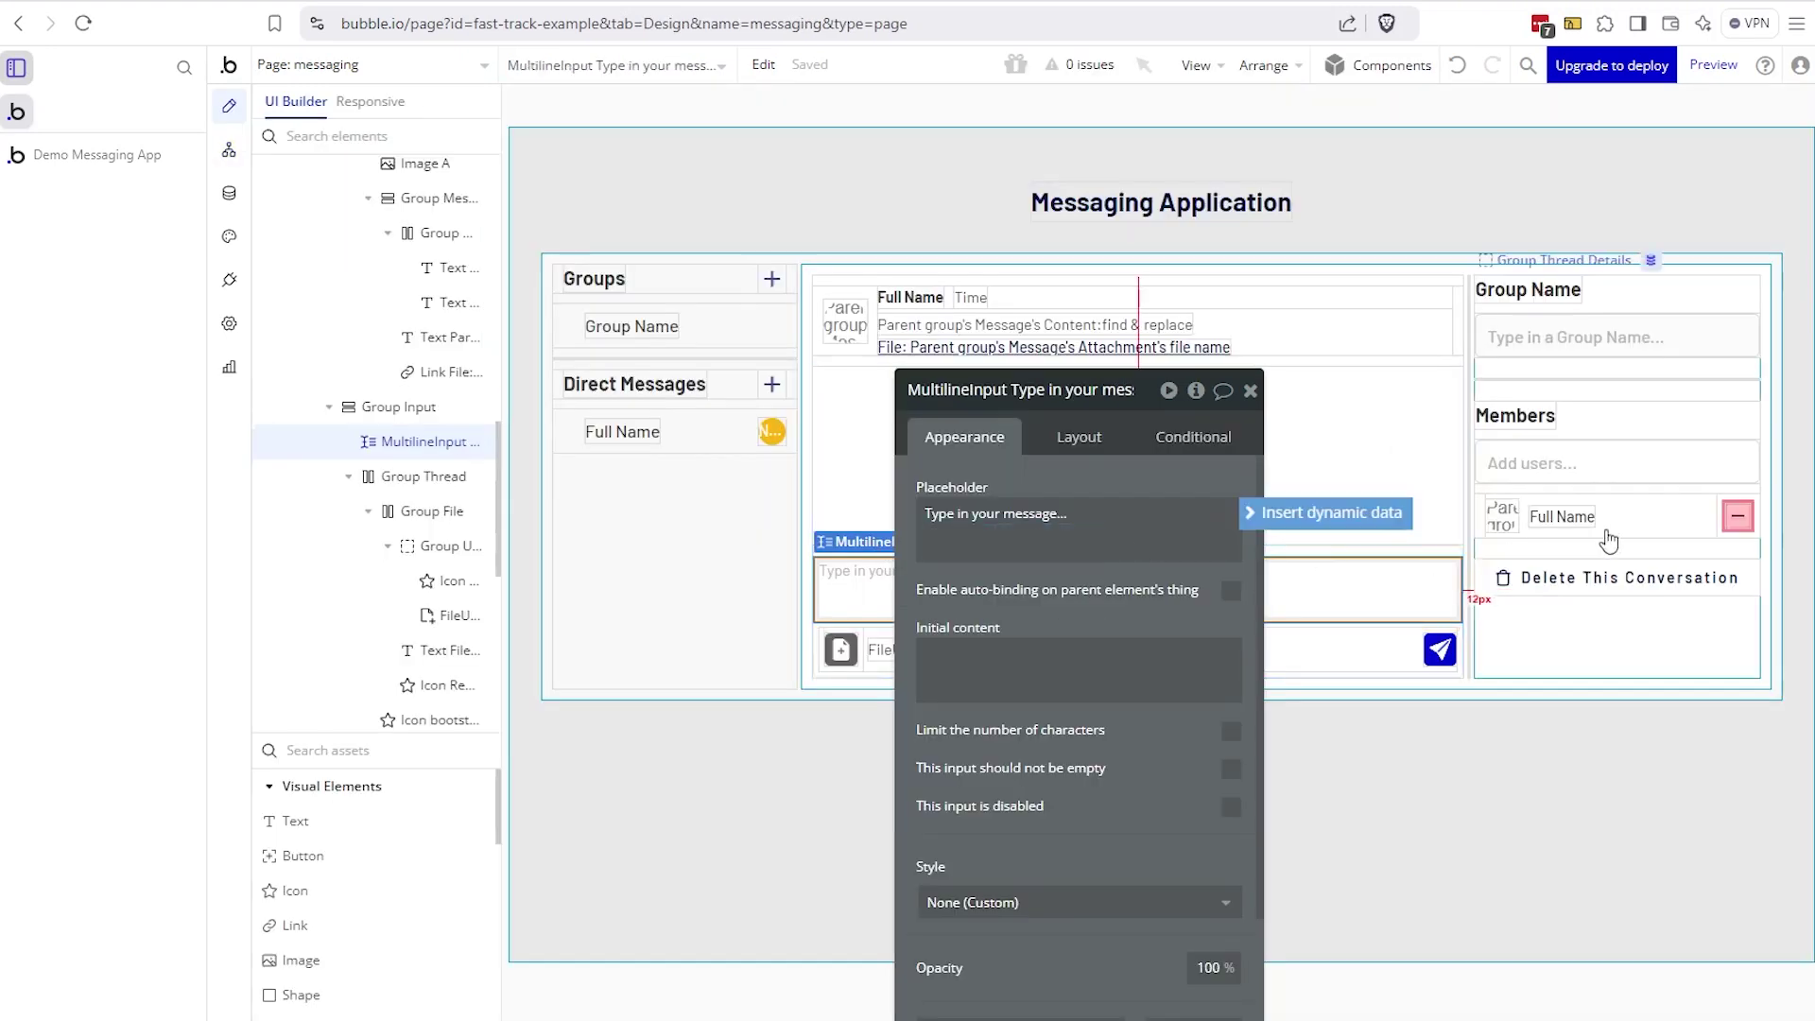
click(228, 149)
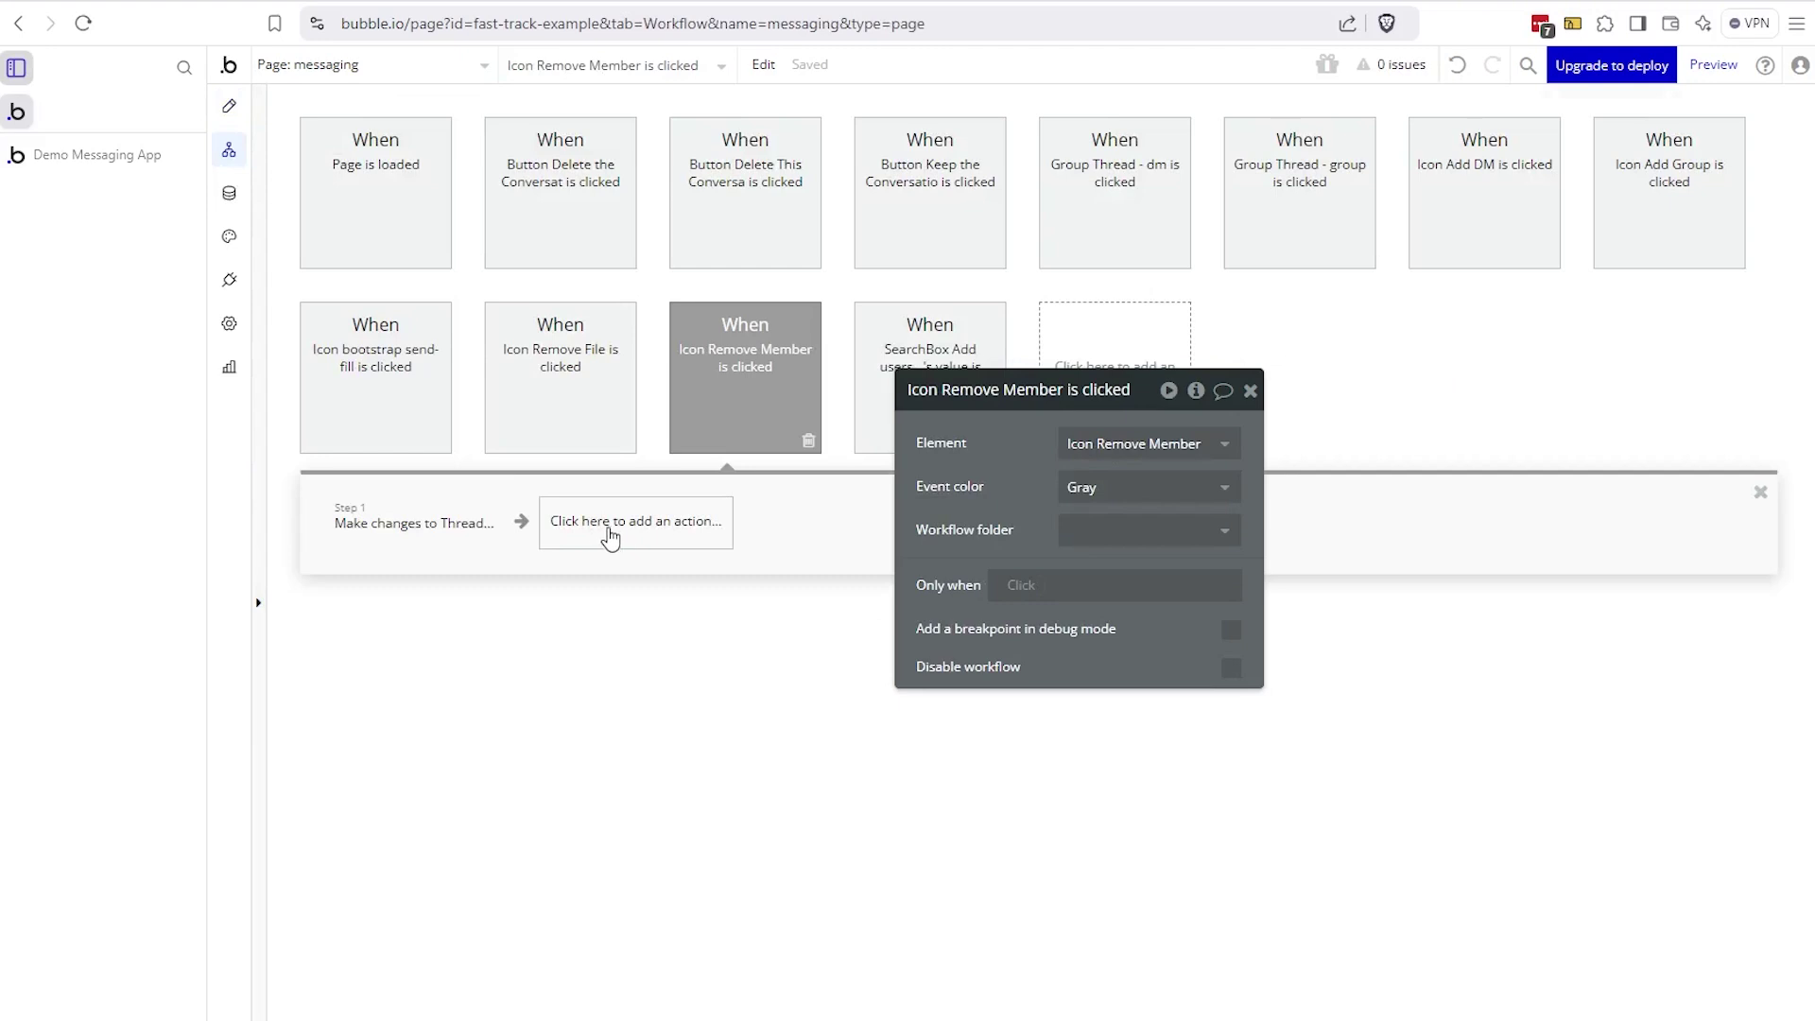
click(423, 539)
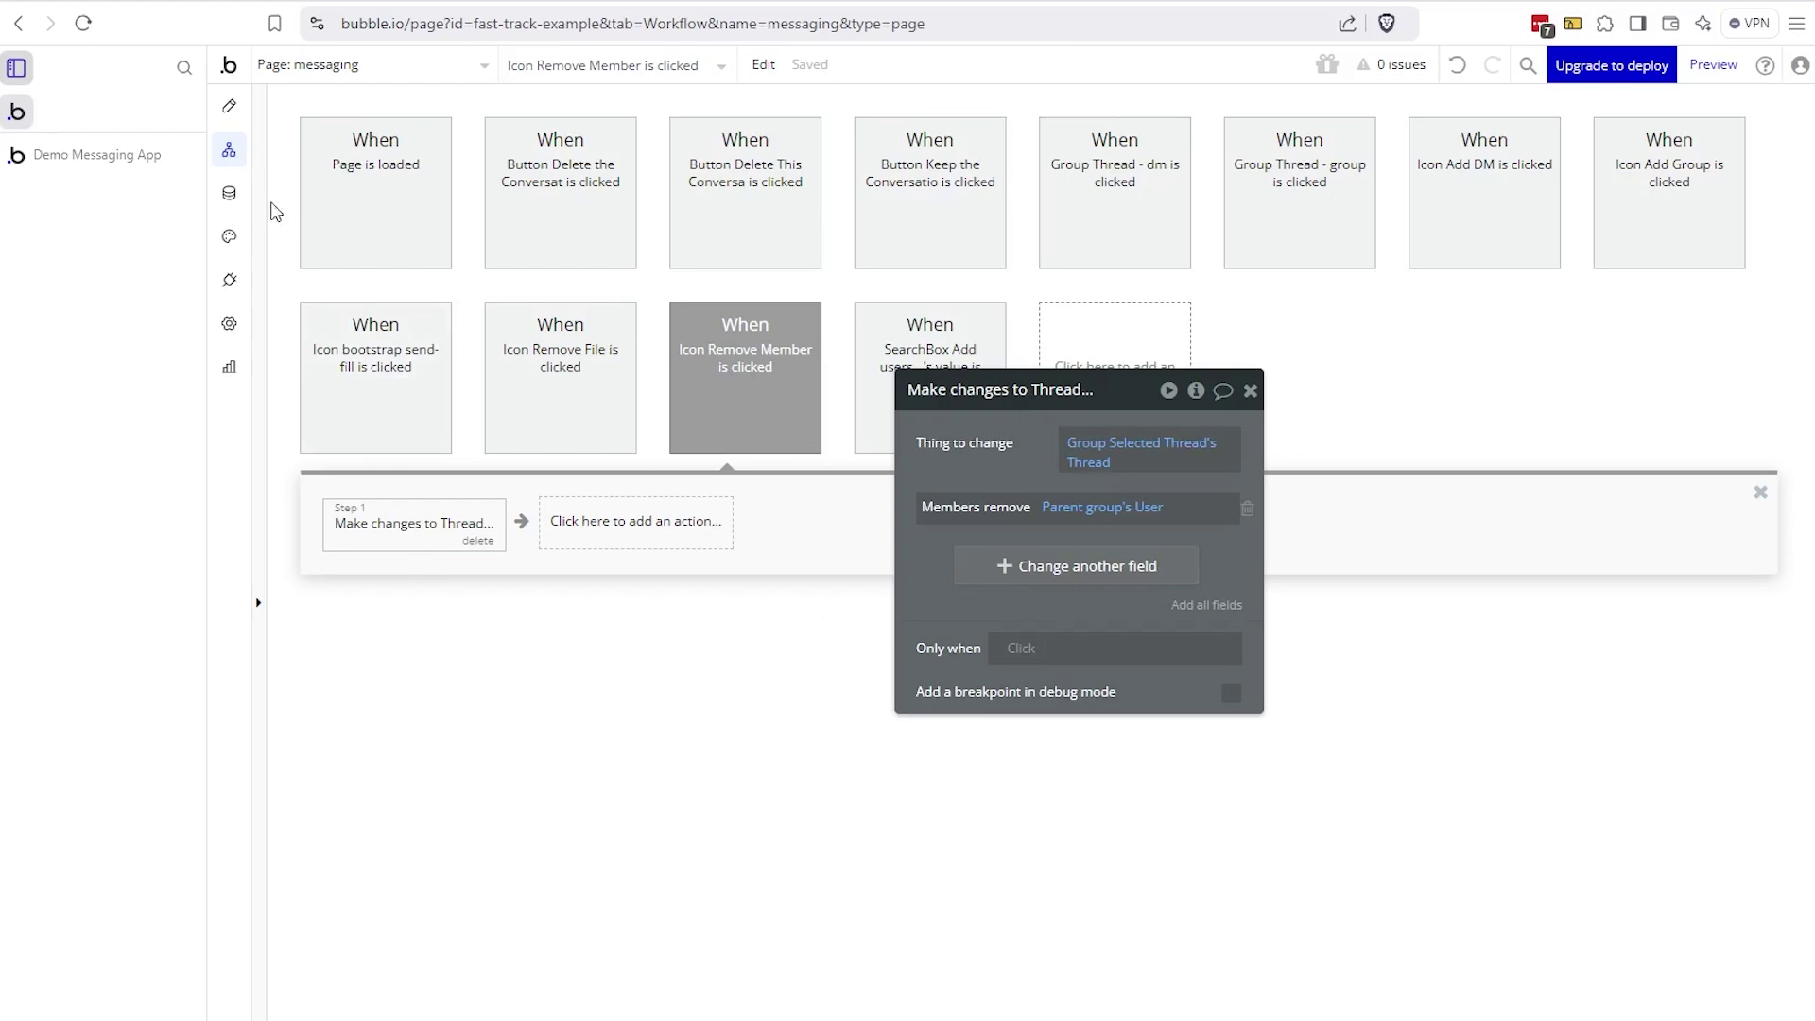
click(229, 106)
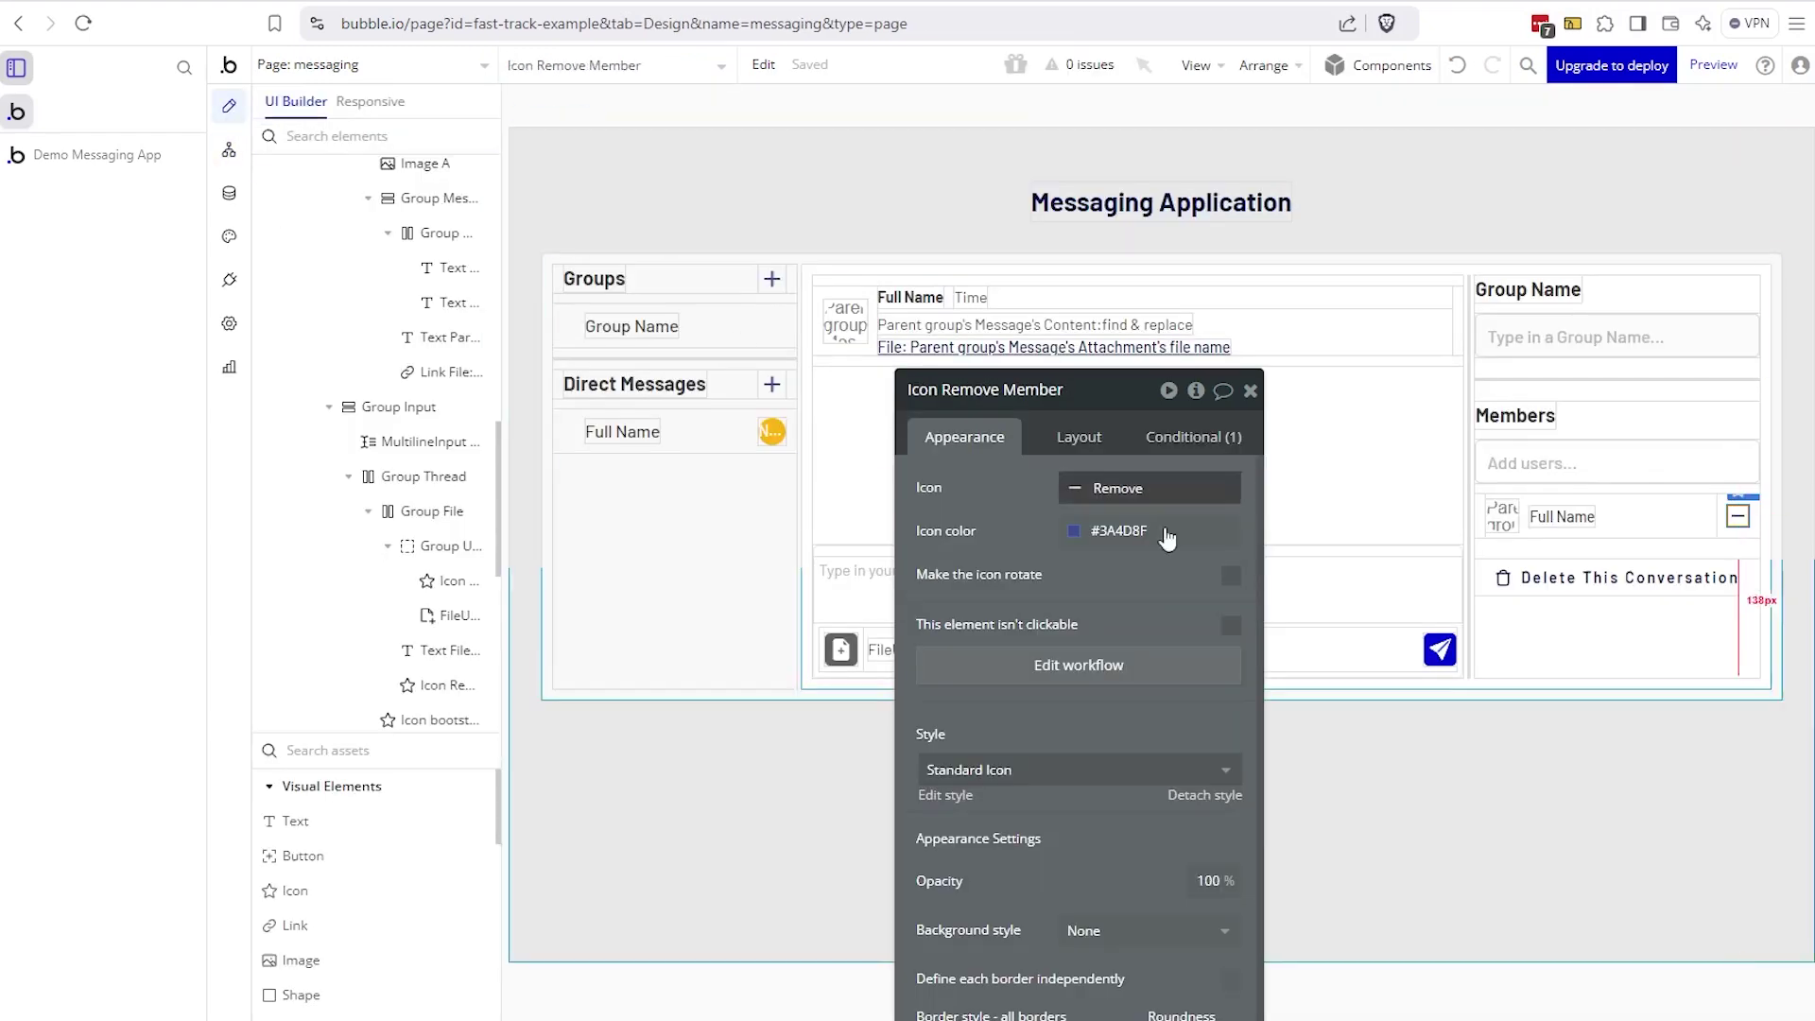
- Open the Delete This Conversation button's workflow and examine its Show and Display data actions for Popup Confirm Delete
click(1579, 596)
drag(1154, 615, 1092, 535)
click(1078, 590)
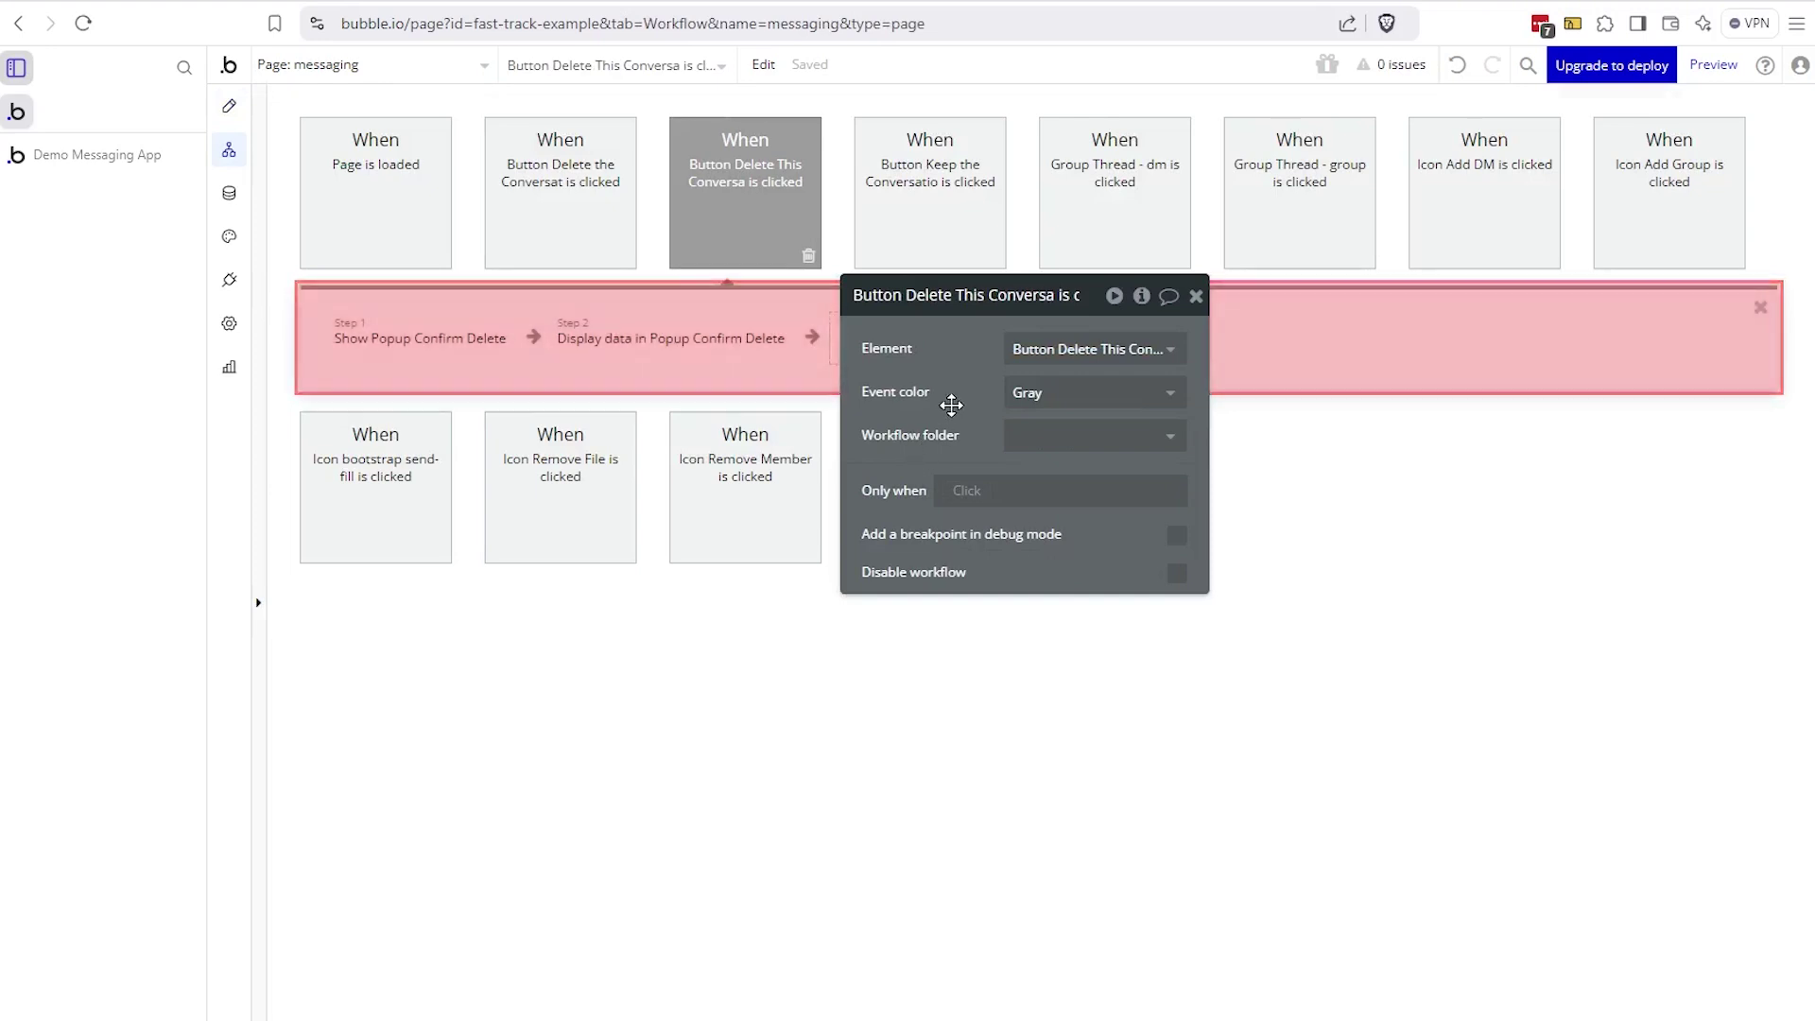
drag(952, 397, 993, 456)
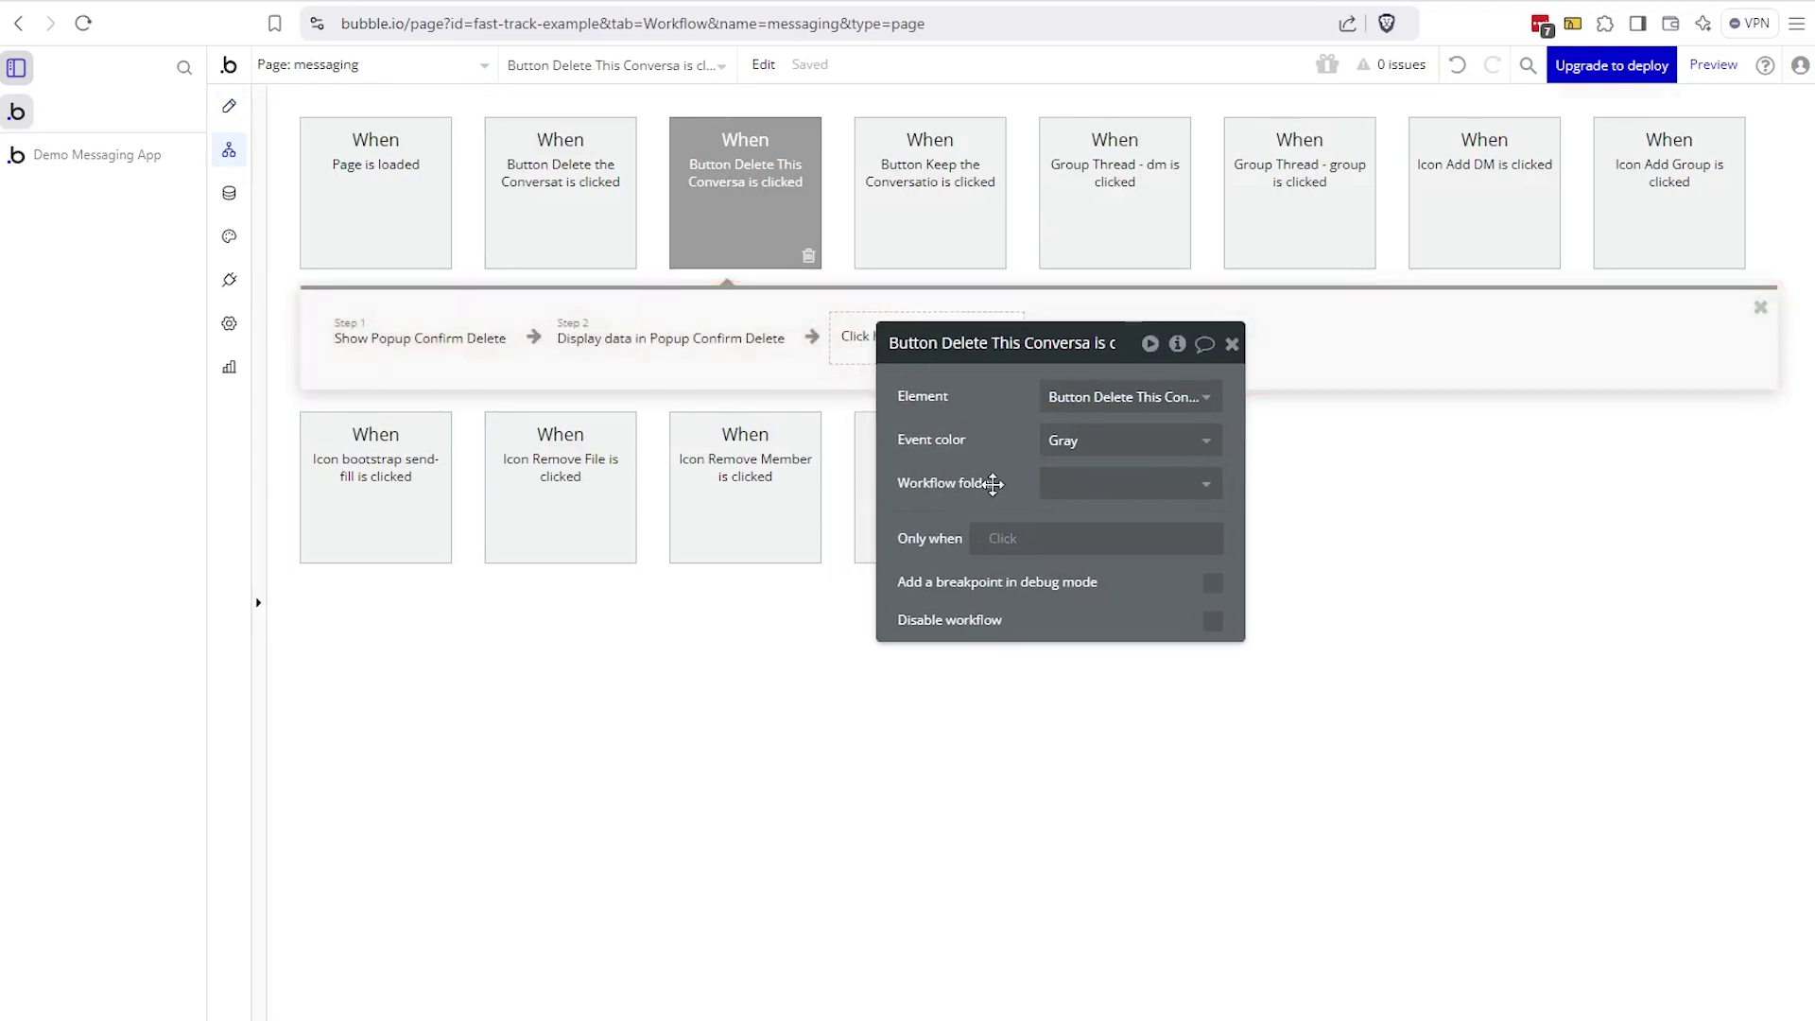
click(423, 351)
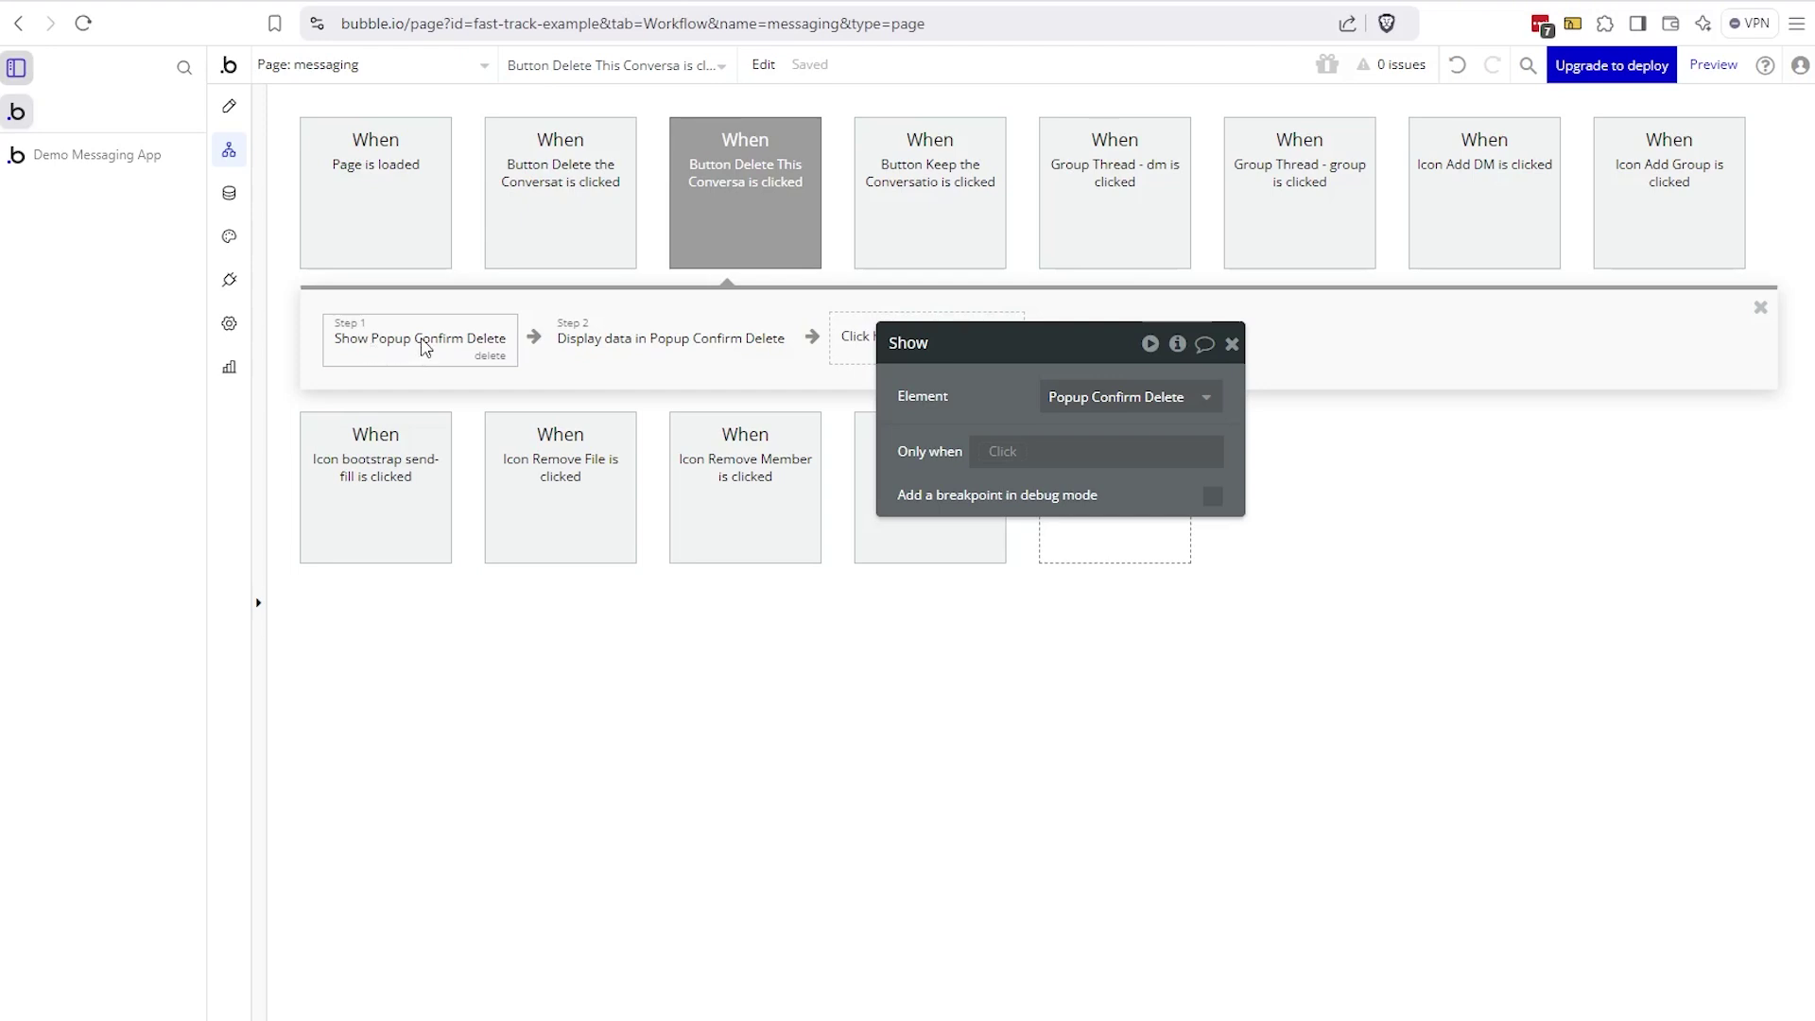
mouse_move(1106, 404)
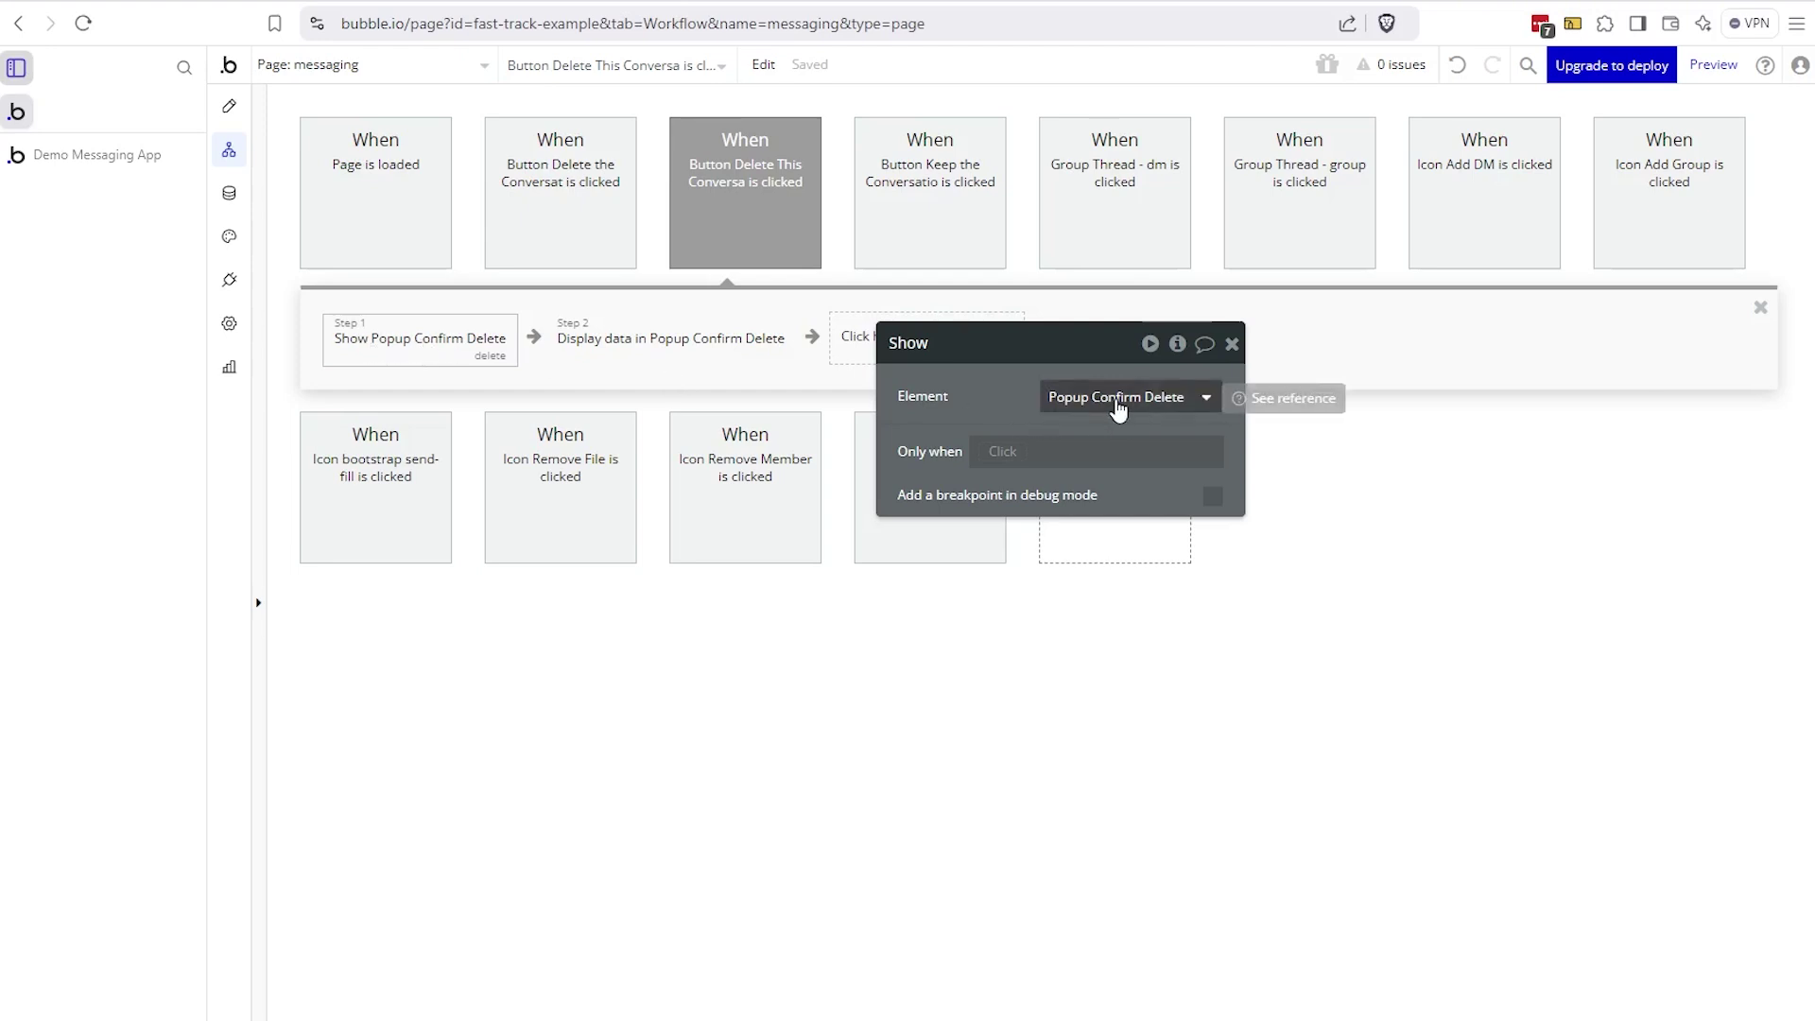
click(684, 362)
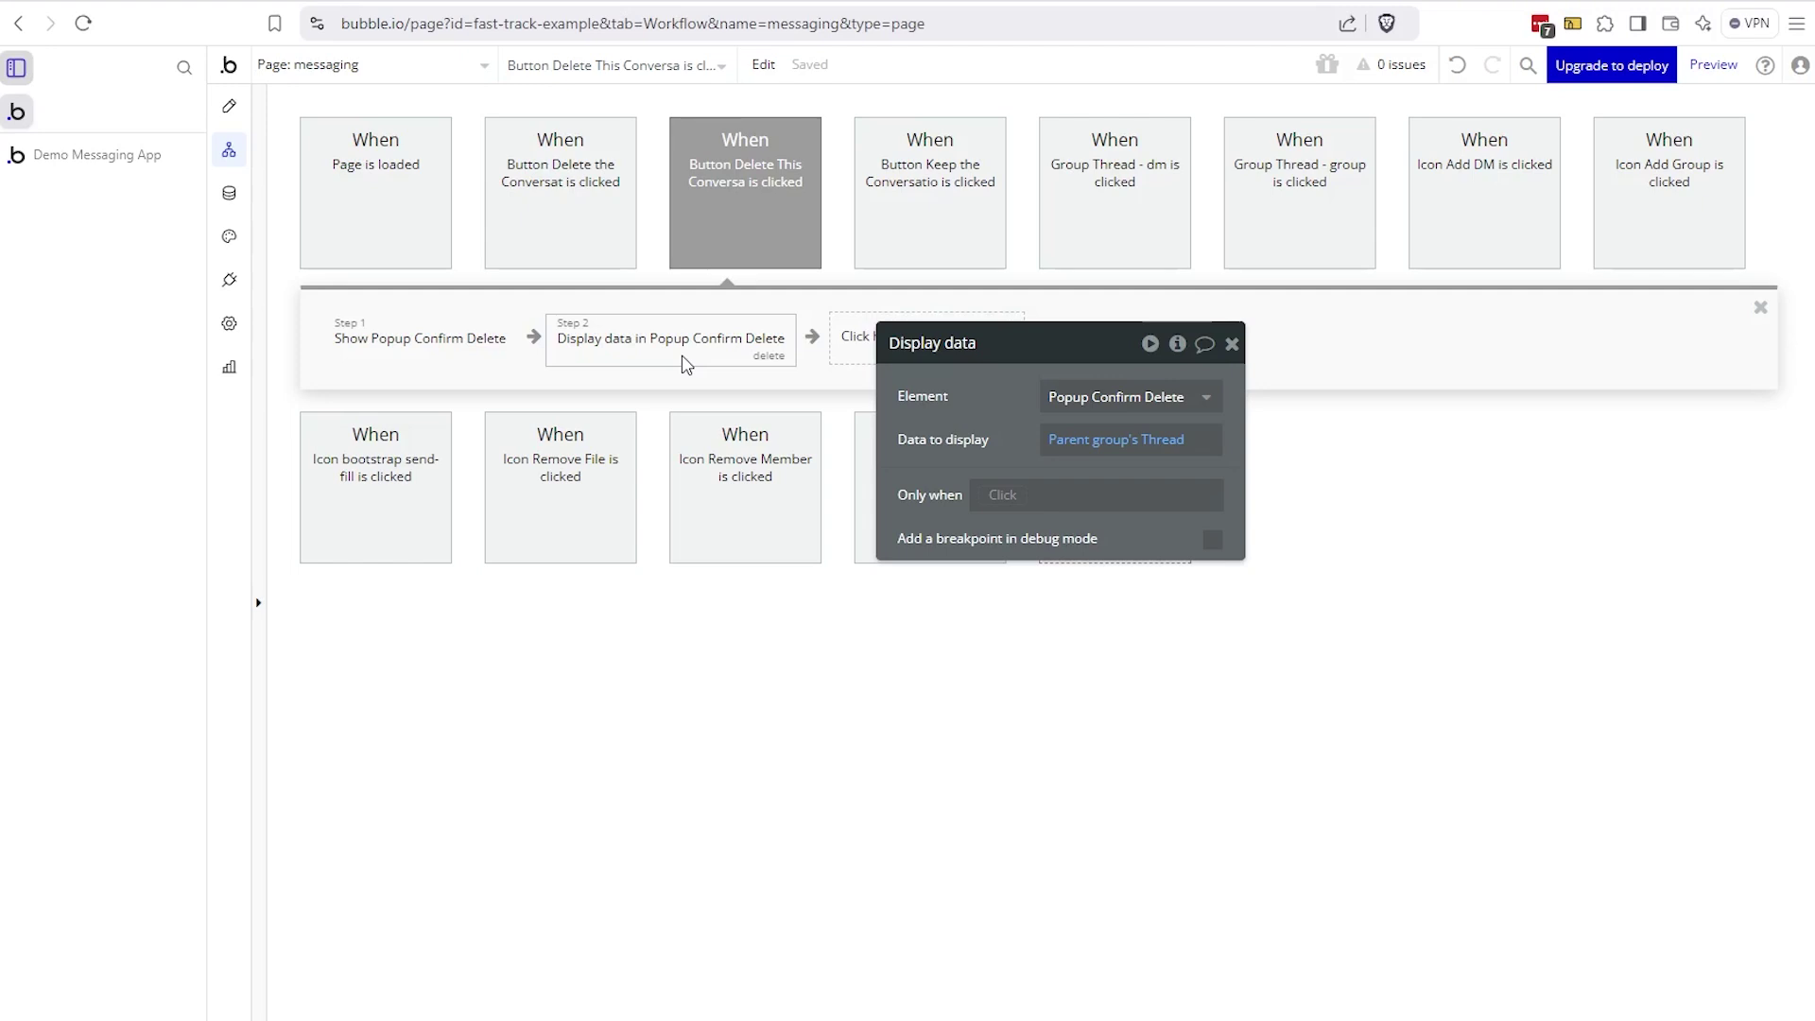
- Compare the Display data action in the Group Thread - group workflow, and return to the Delete This Conversation workflow
click(1314, 243)
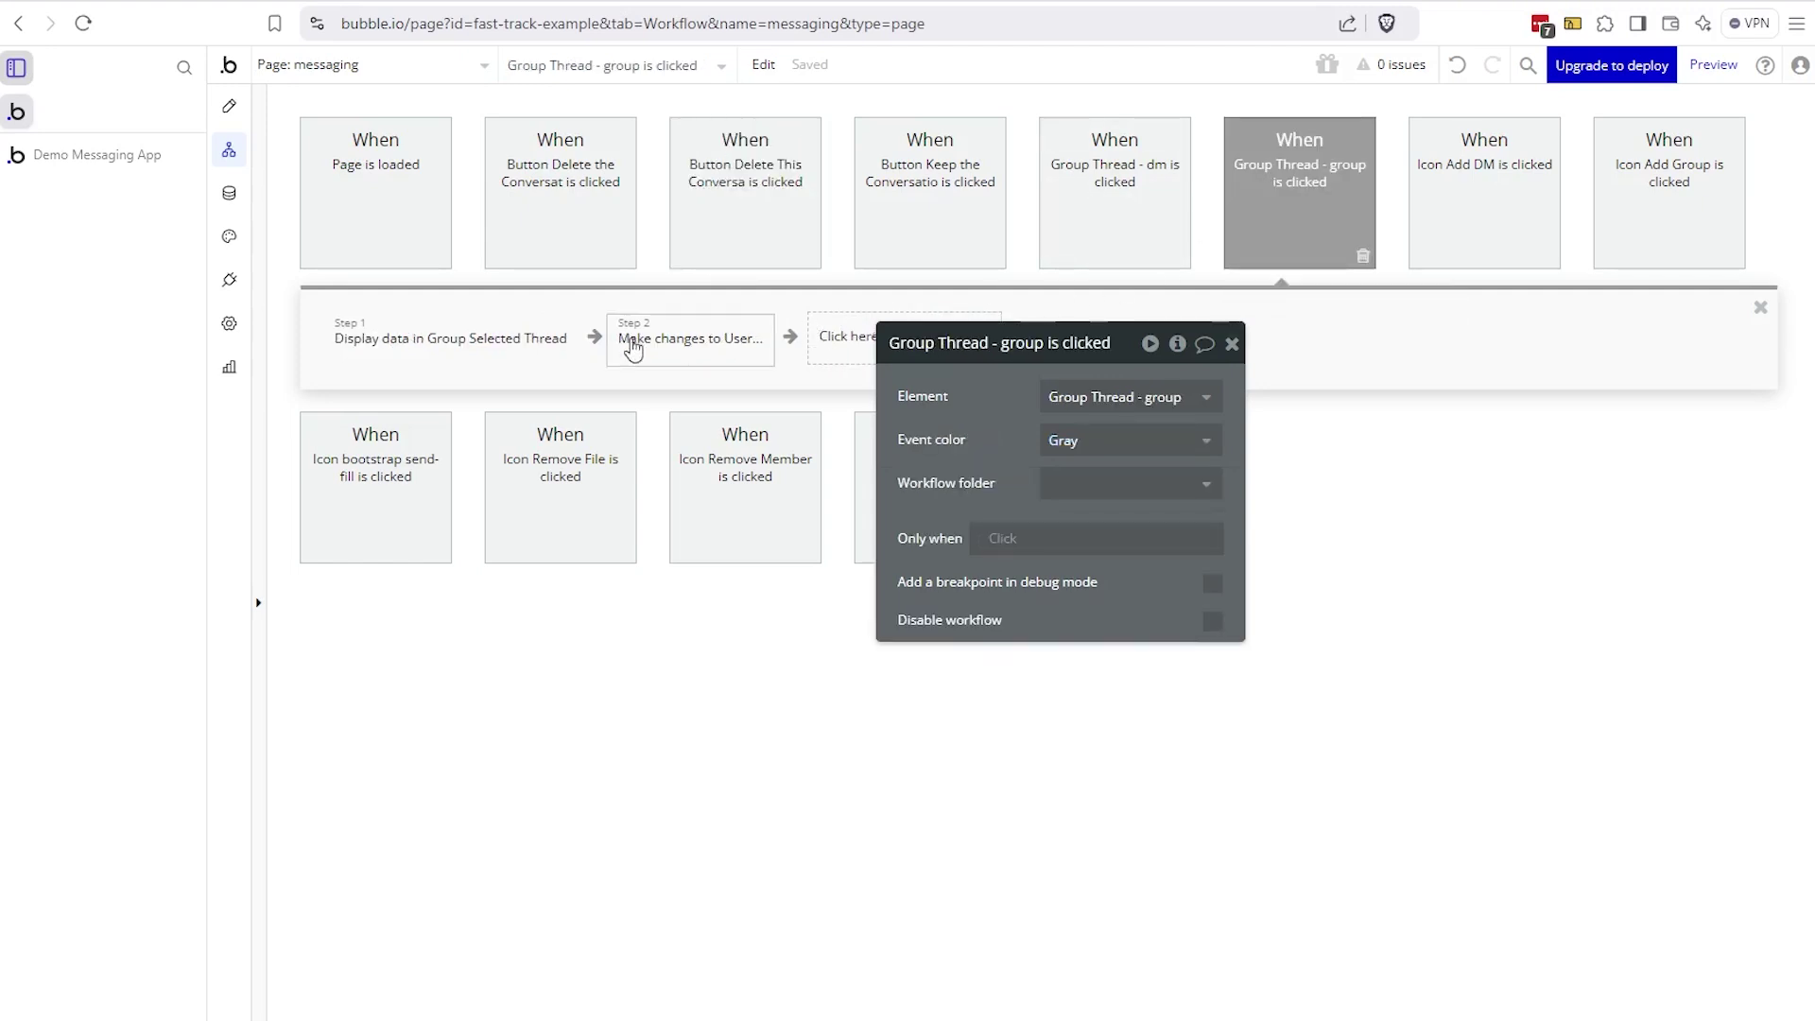
click(467, 349)
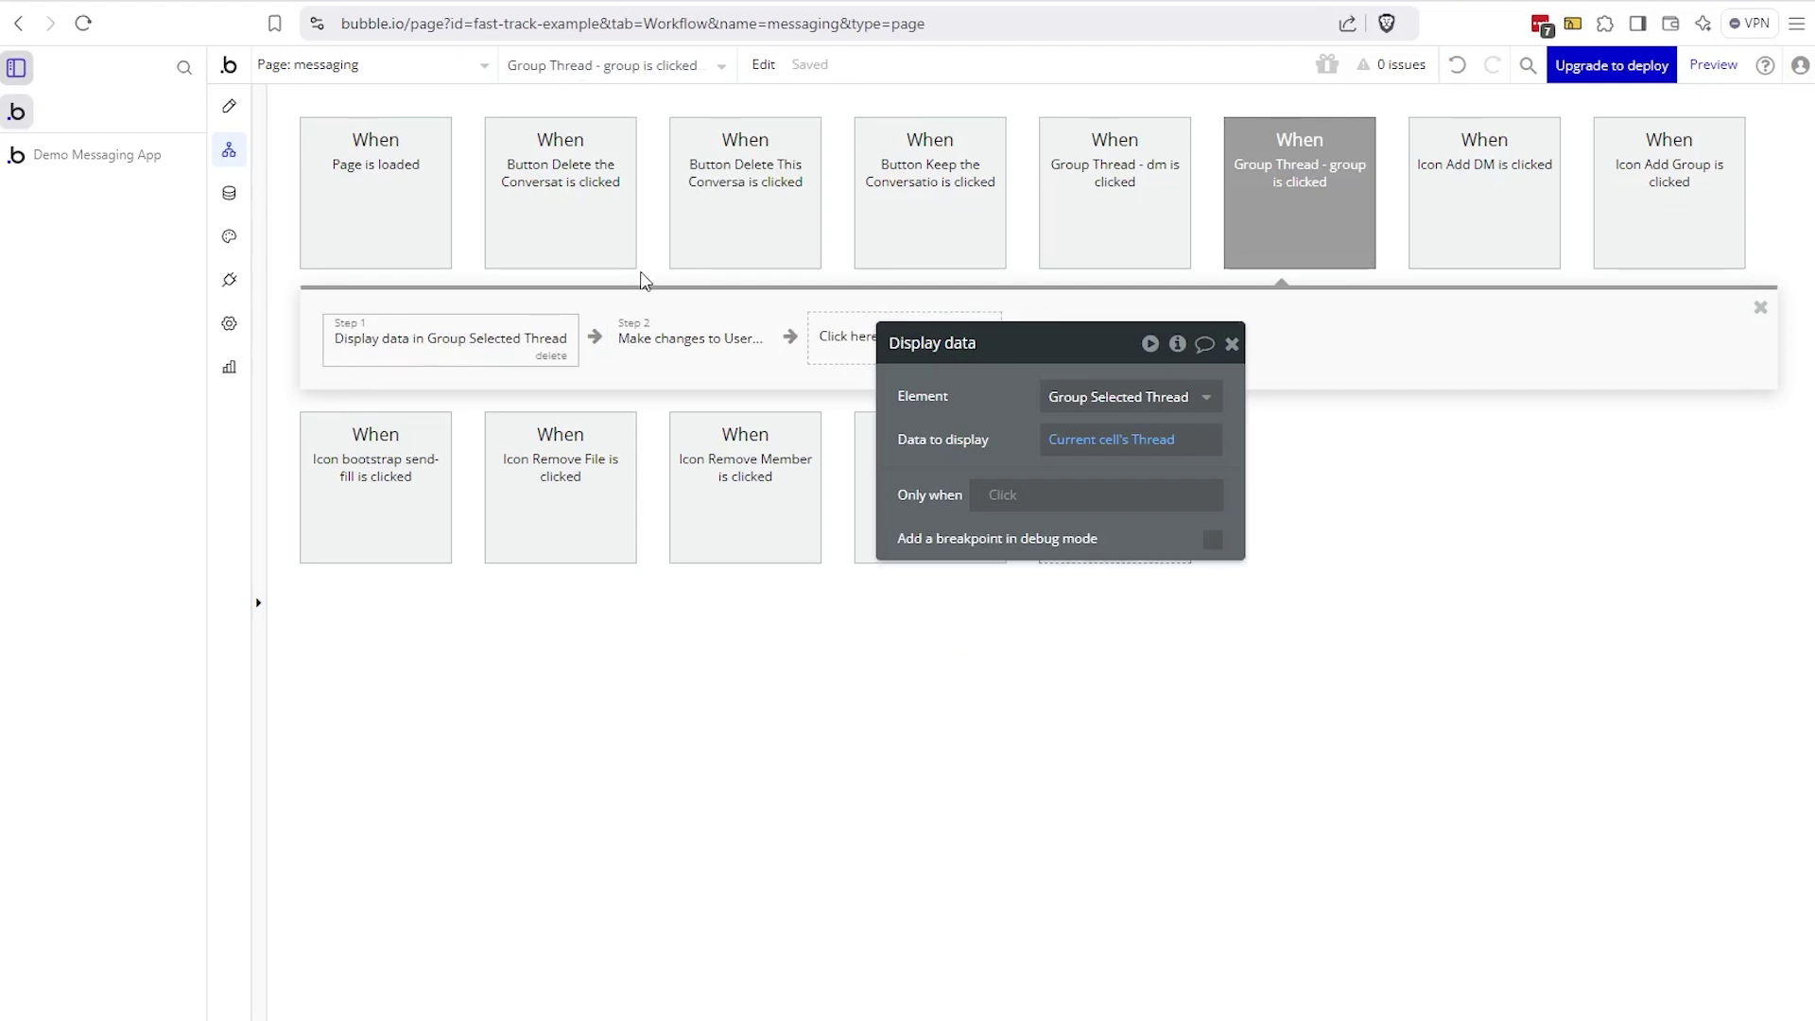
click(565, 260)
click(710, 230)
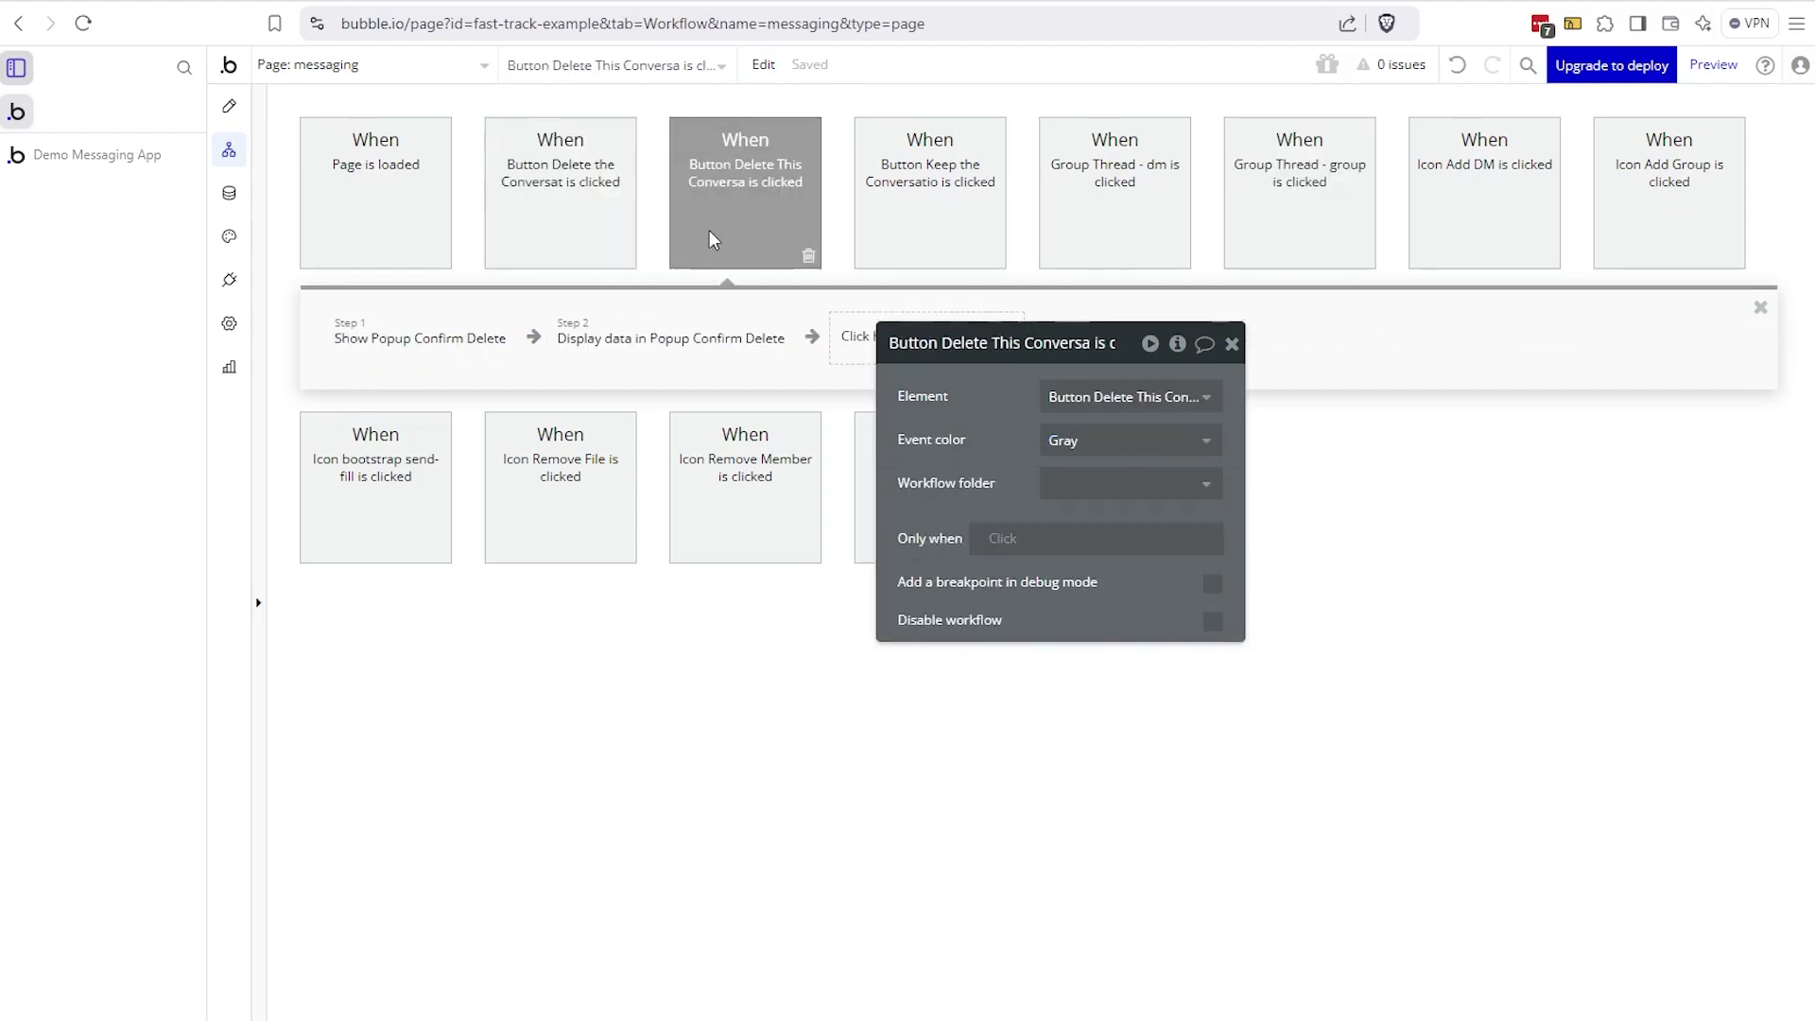
- Reveal Popup Confirm Delete in the page design from the Display data action and examine the popup's type of content
mouse_move(434, 352)
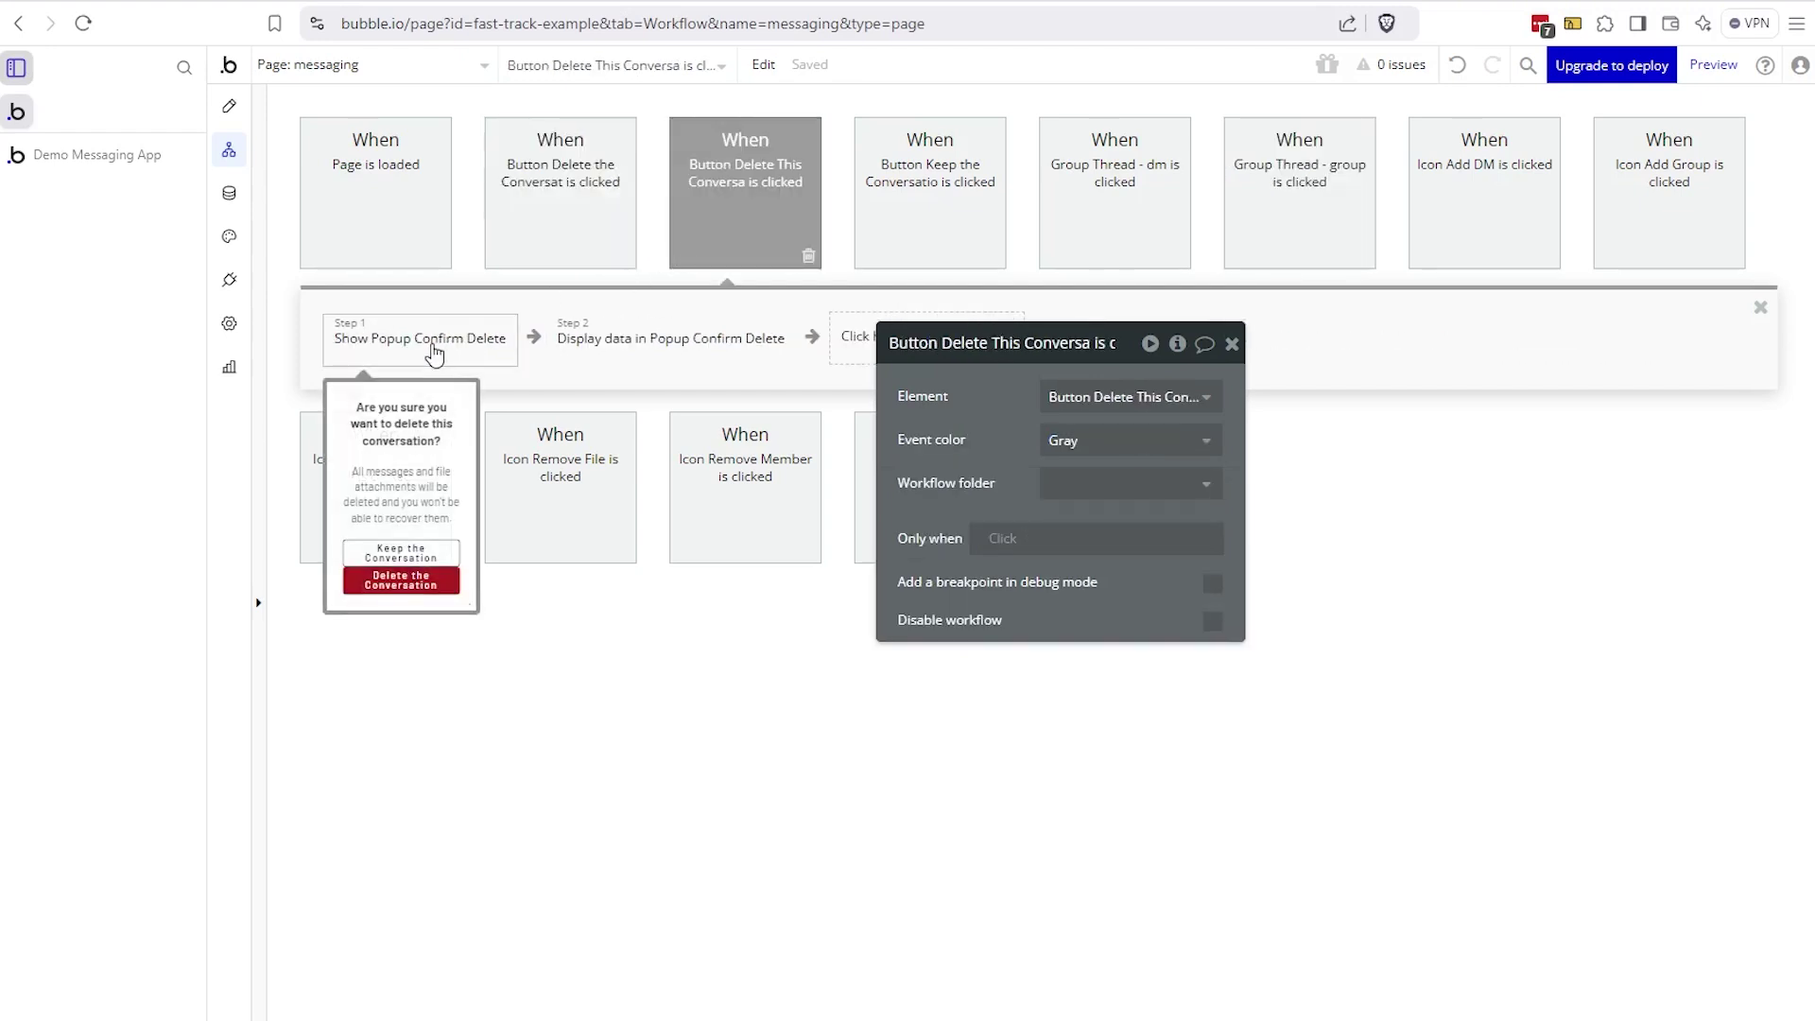
click(594, 352)
right_click(623, 349)
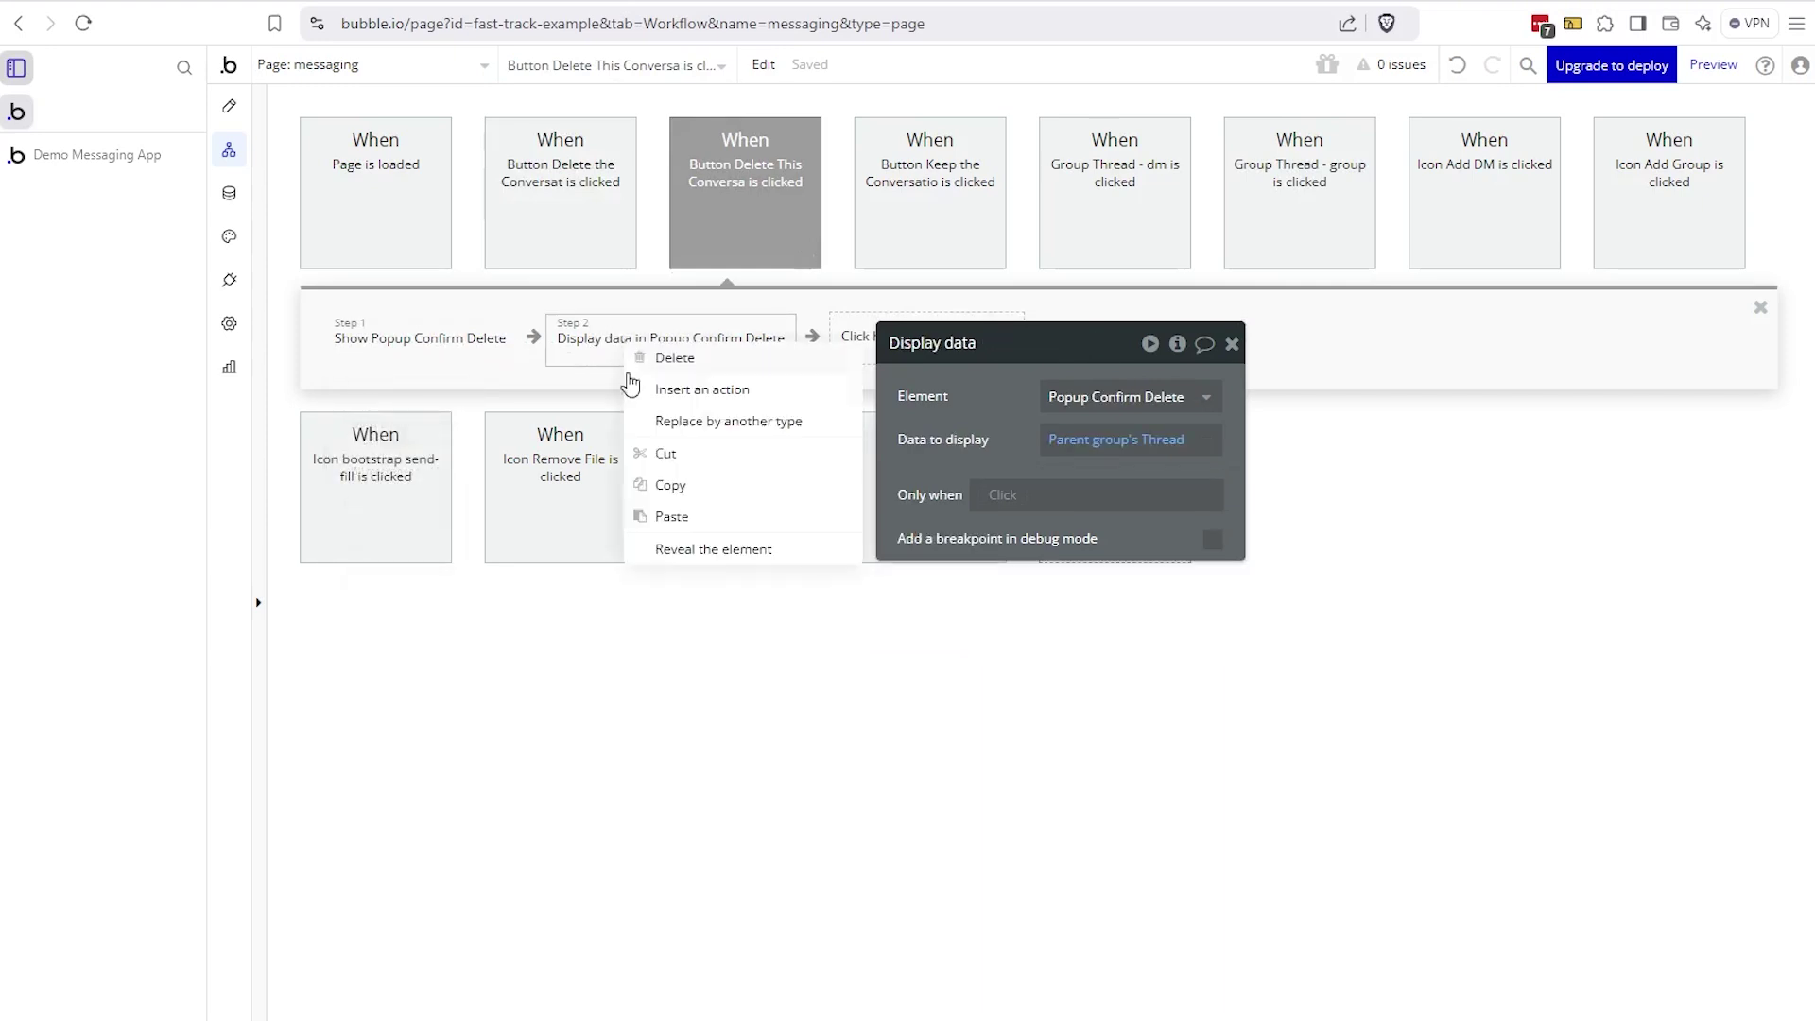
click(661, 548)
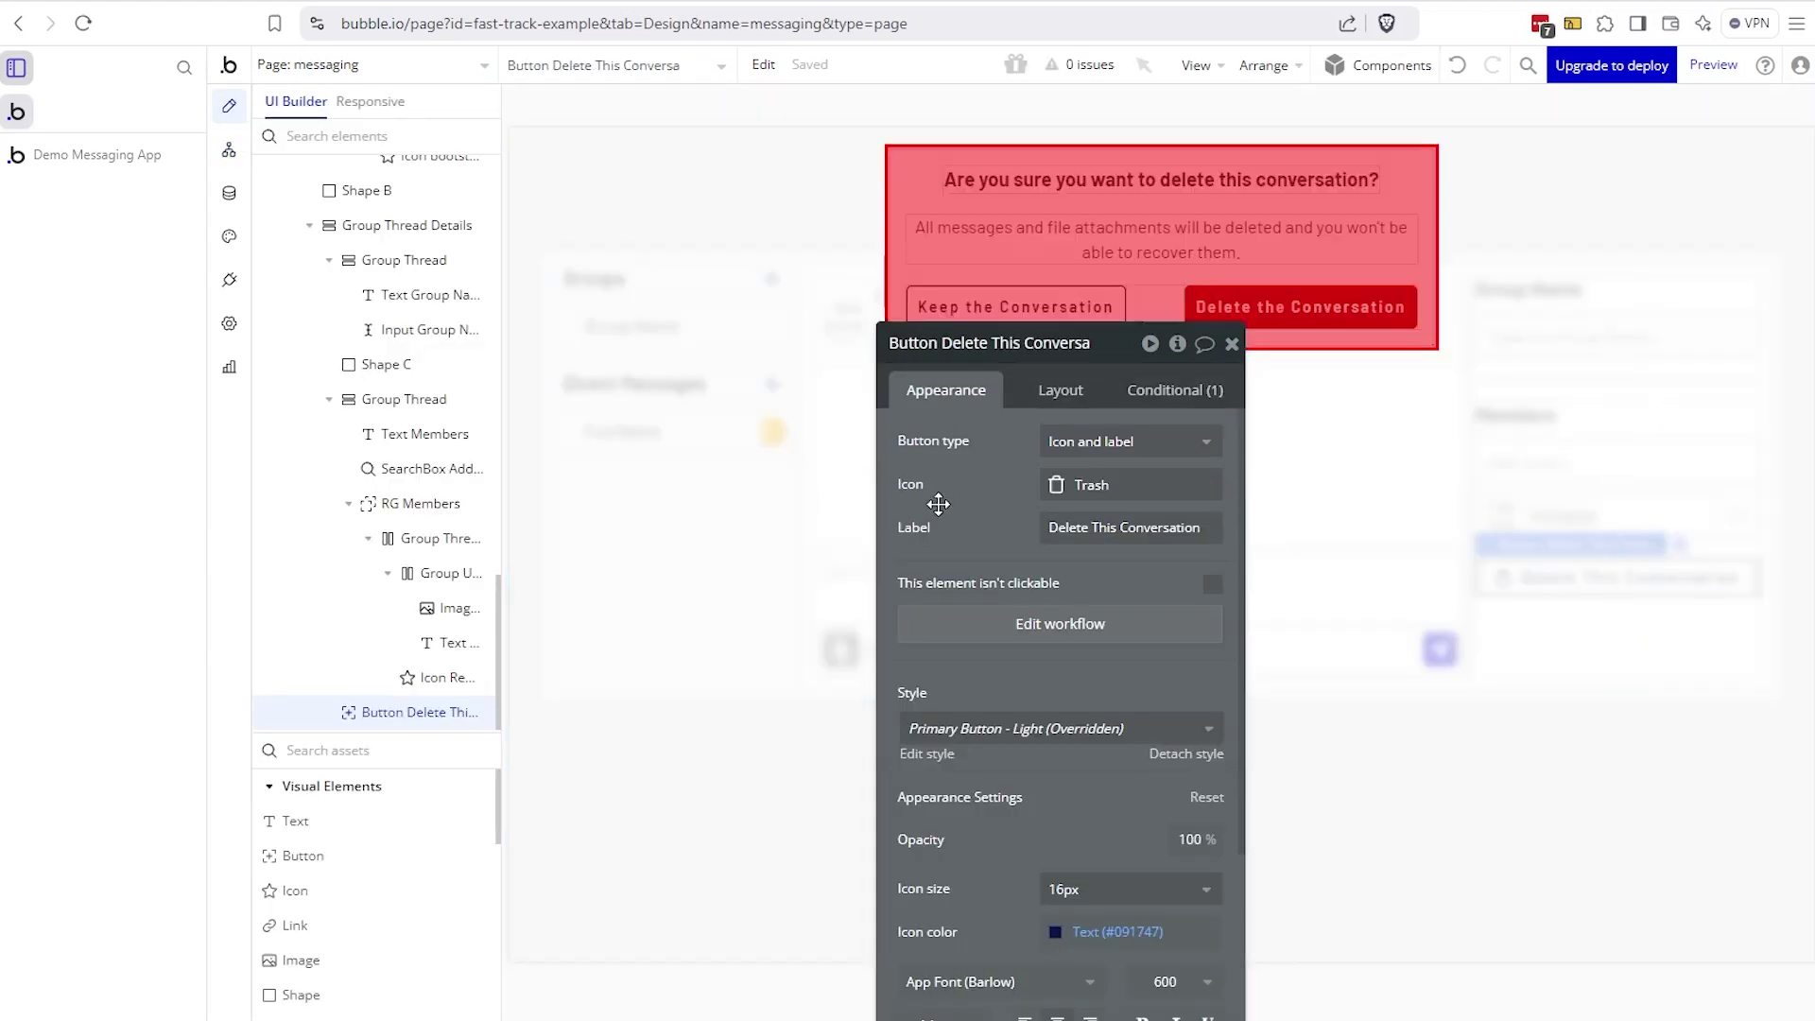
drag(801, 387, 535, 285)
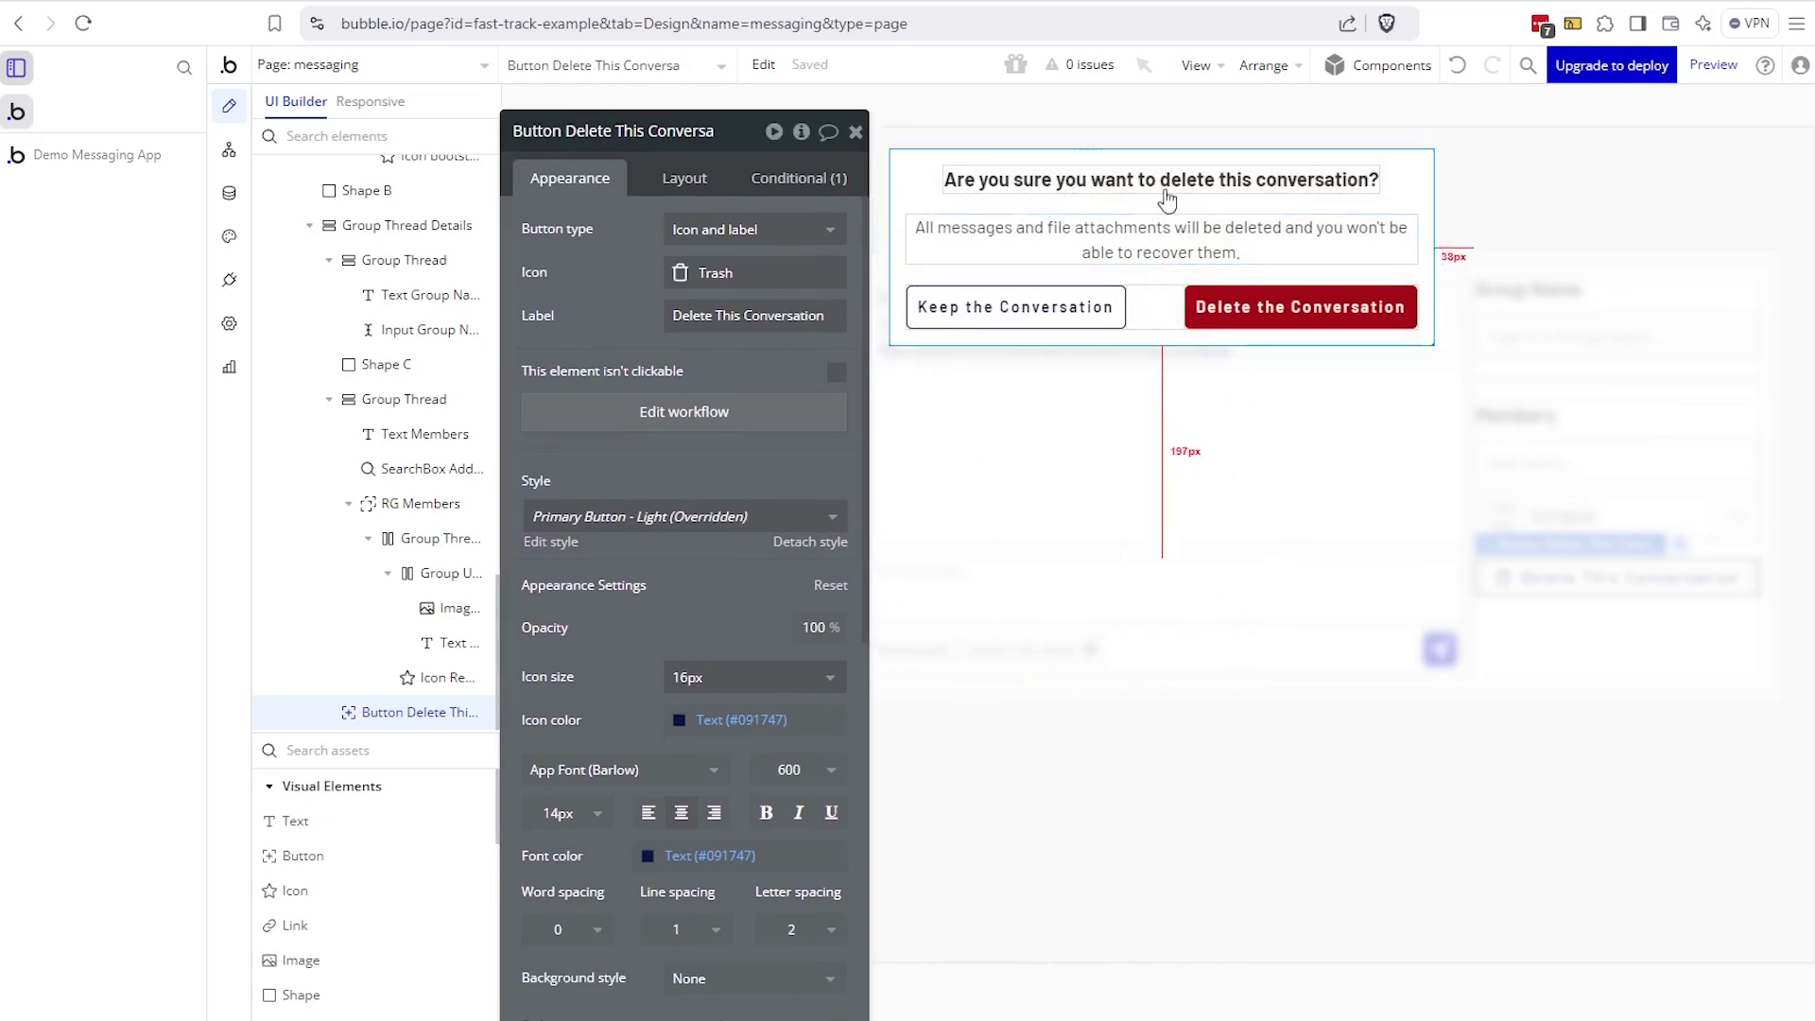
click(1123, 213)
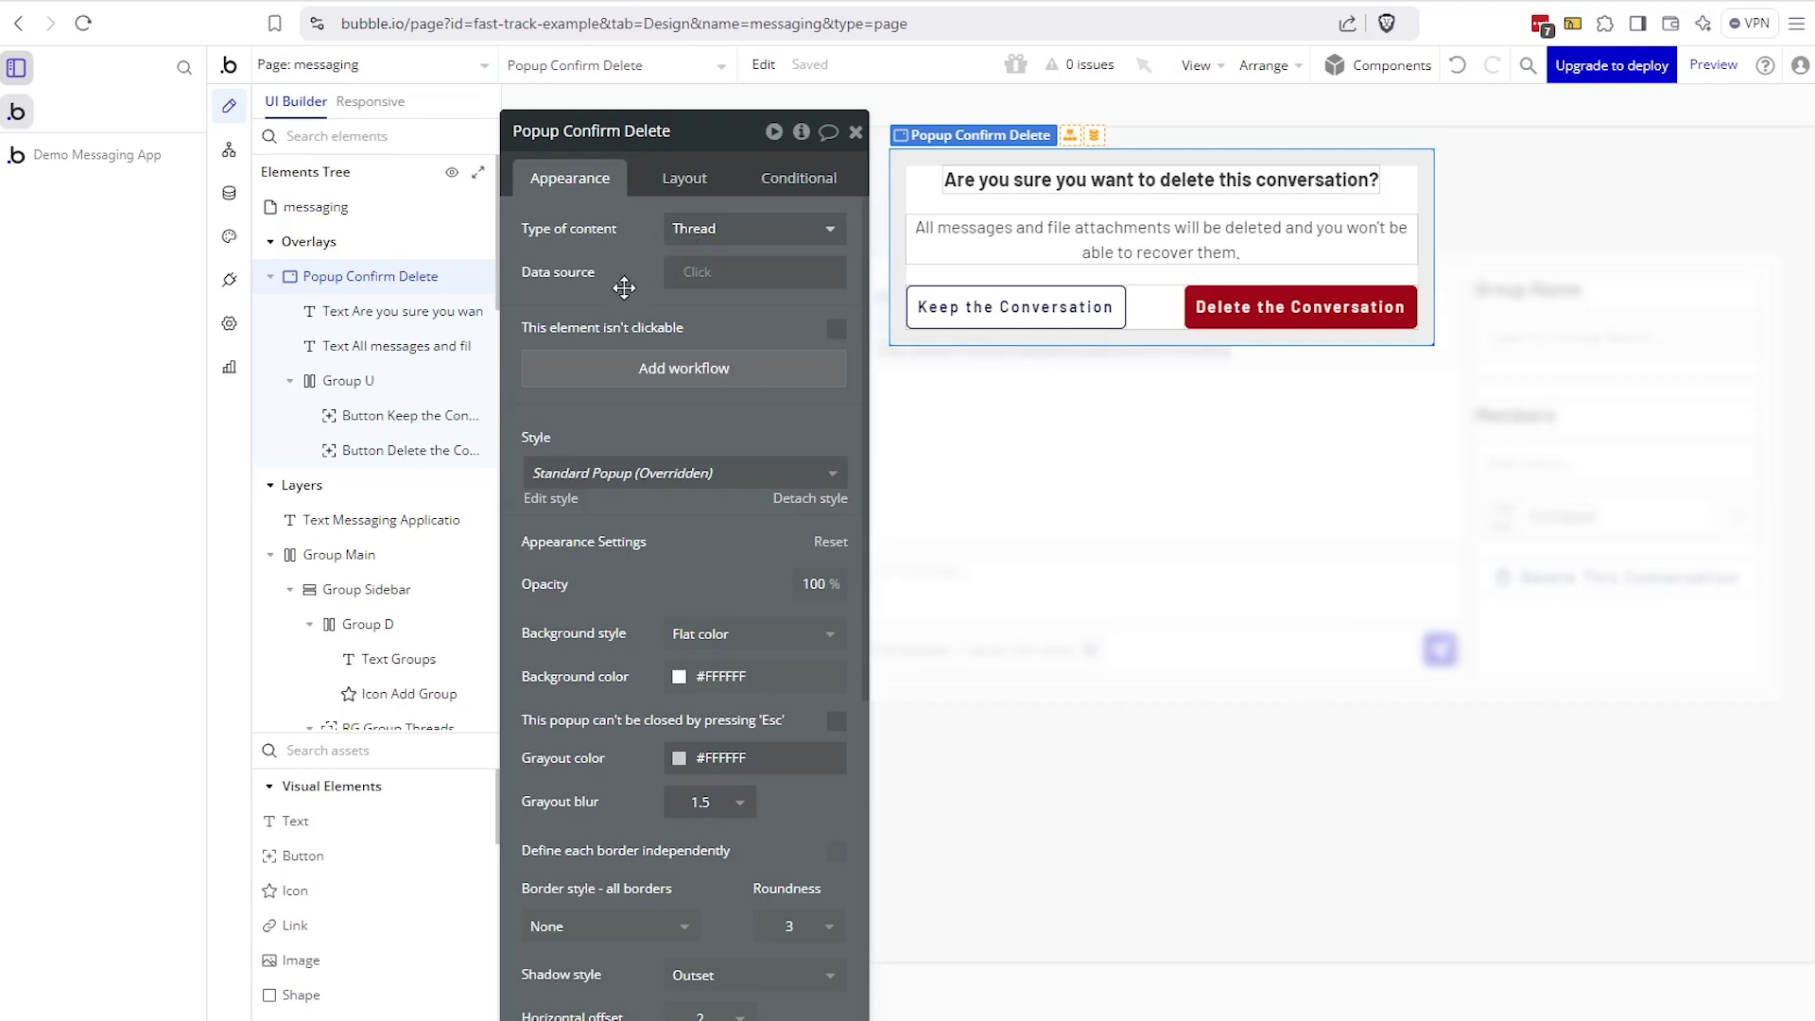
- Return to the Delete This Conversation workflow and check which data its Display data action sends to the confirmation popup
click(229, 150)
click(596, 342)
mouse_move(632, 357)
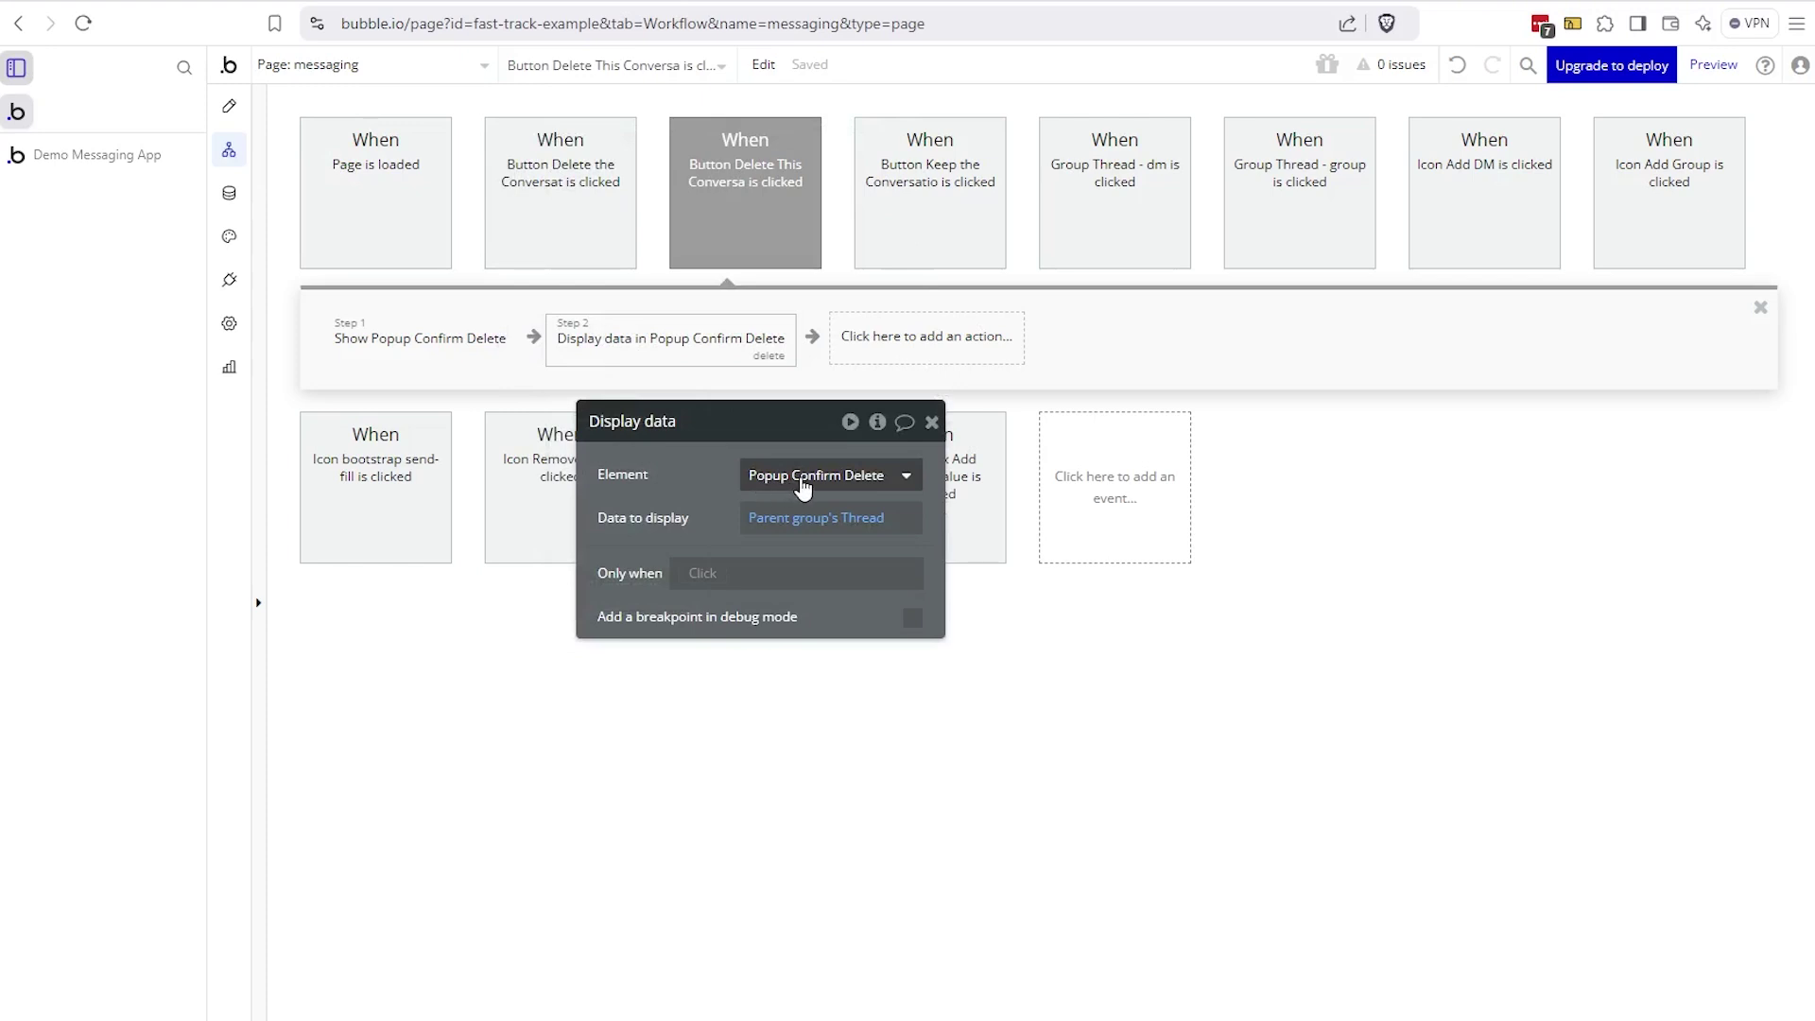
mouse_move(810, 539)
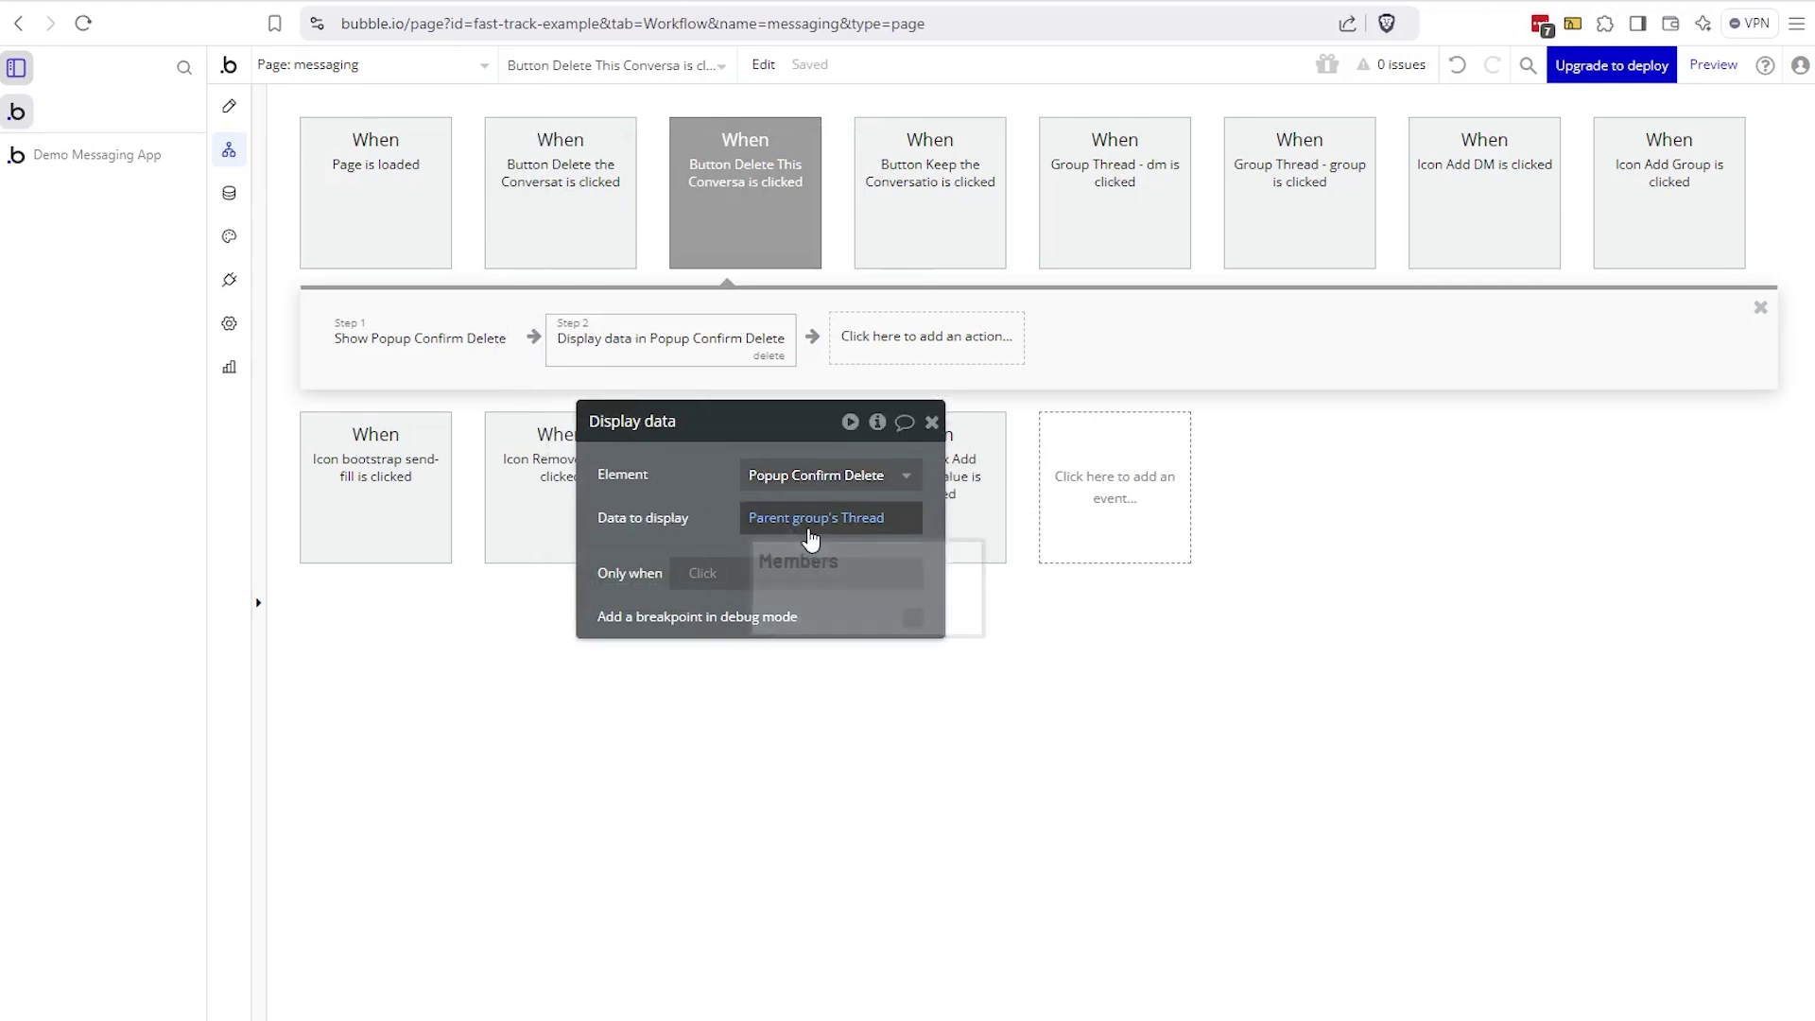
mouse_move(786, 232)
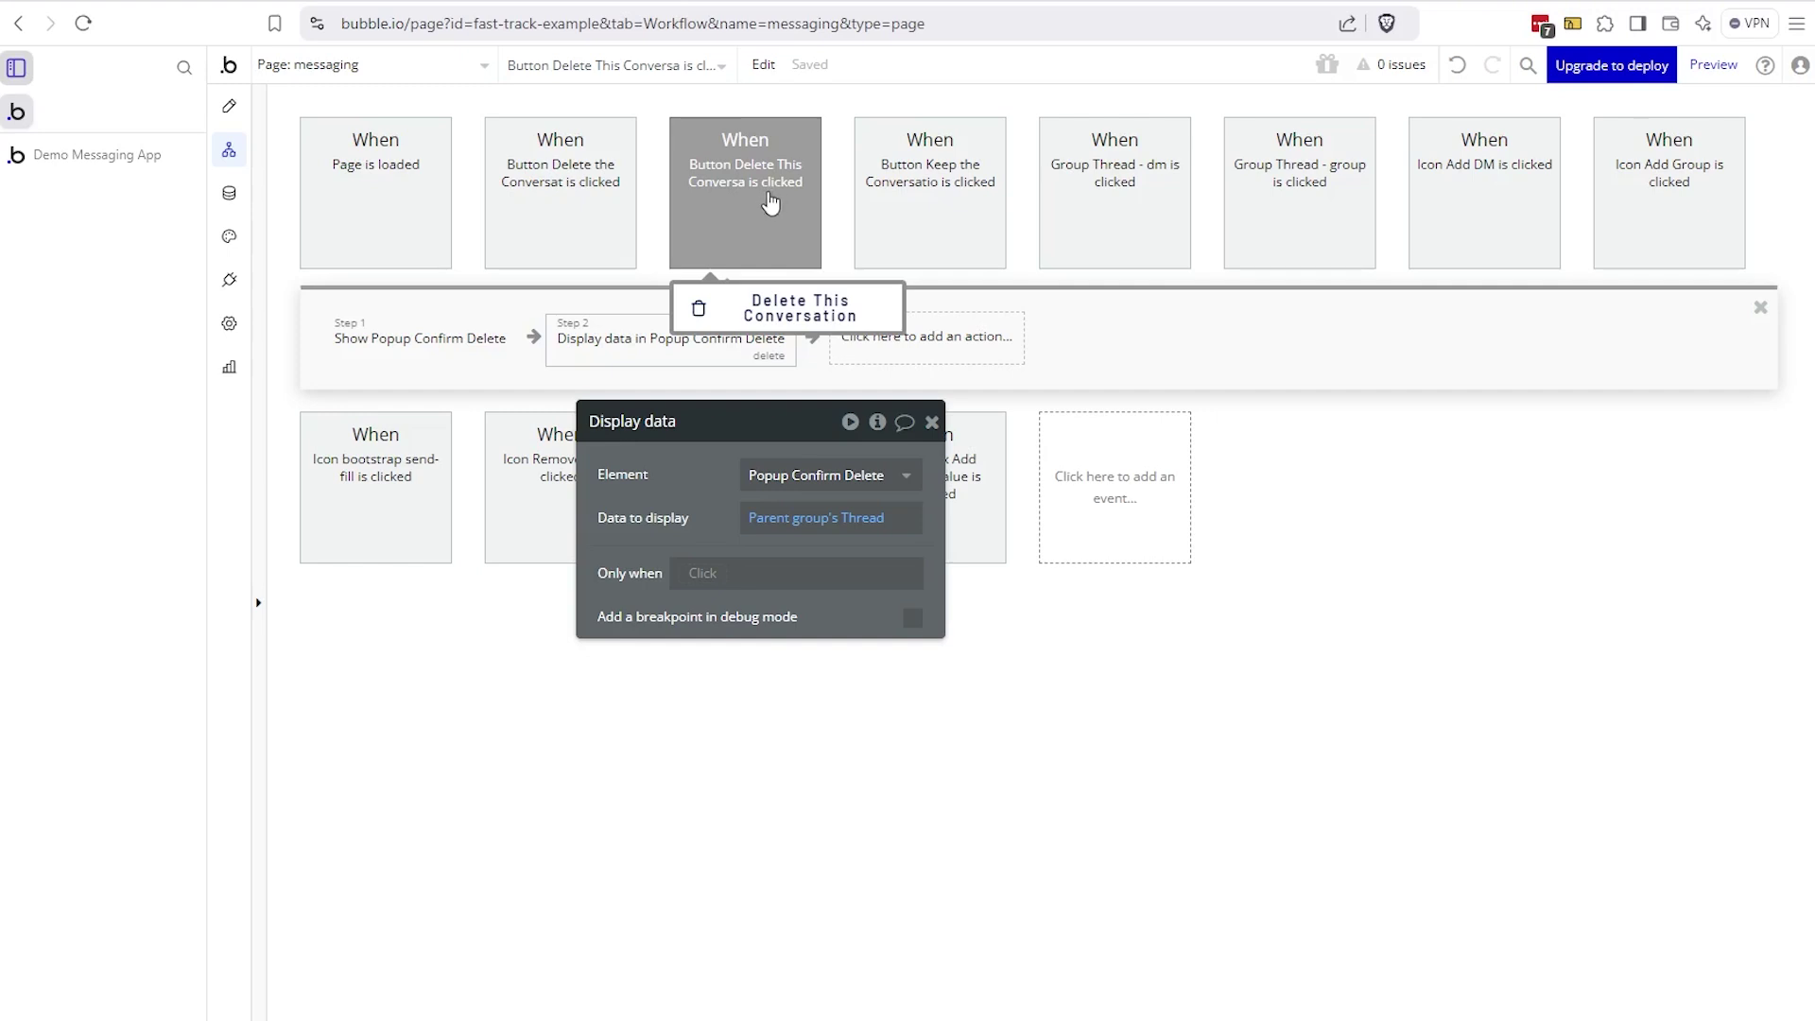
- Open the workflow of the popup's Keep the Conversation button and examine its Hide Popup Confirm Delete action
click(228, 106)
click(1009, 327)
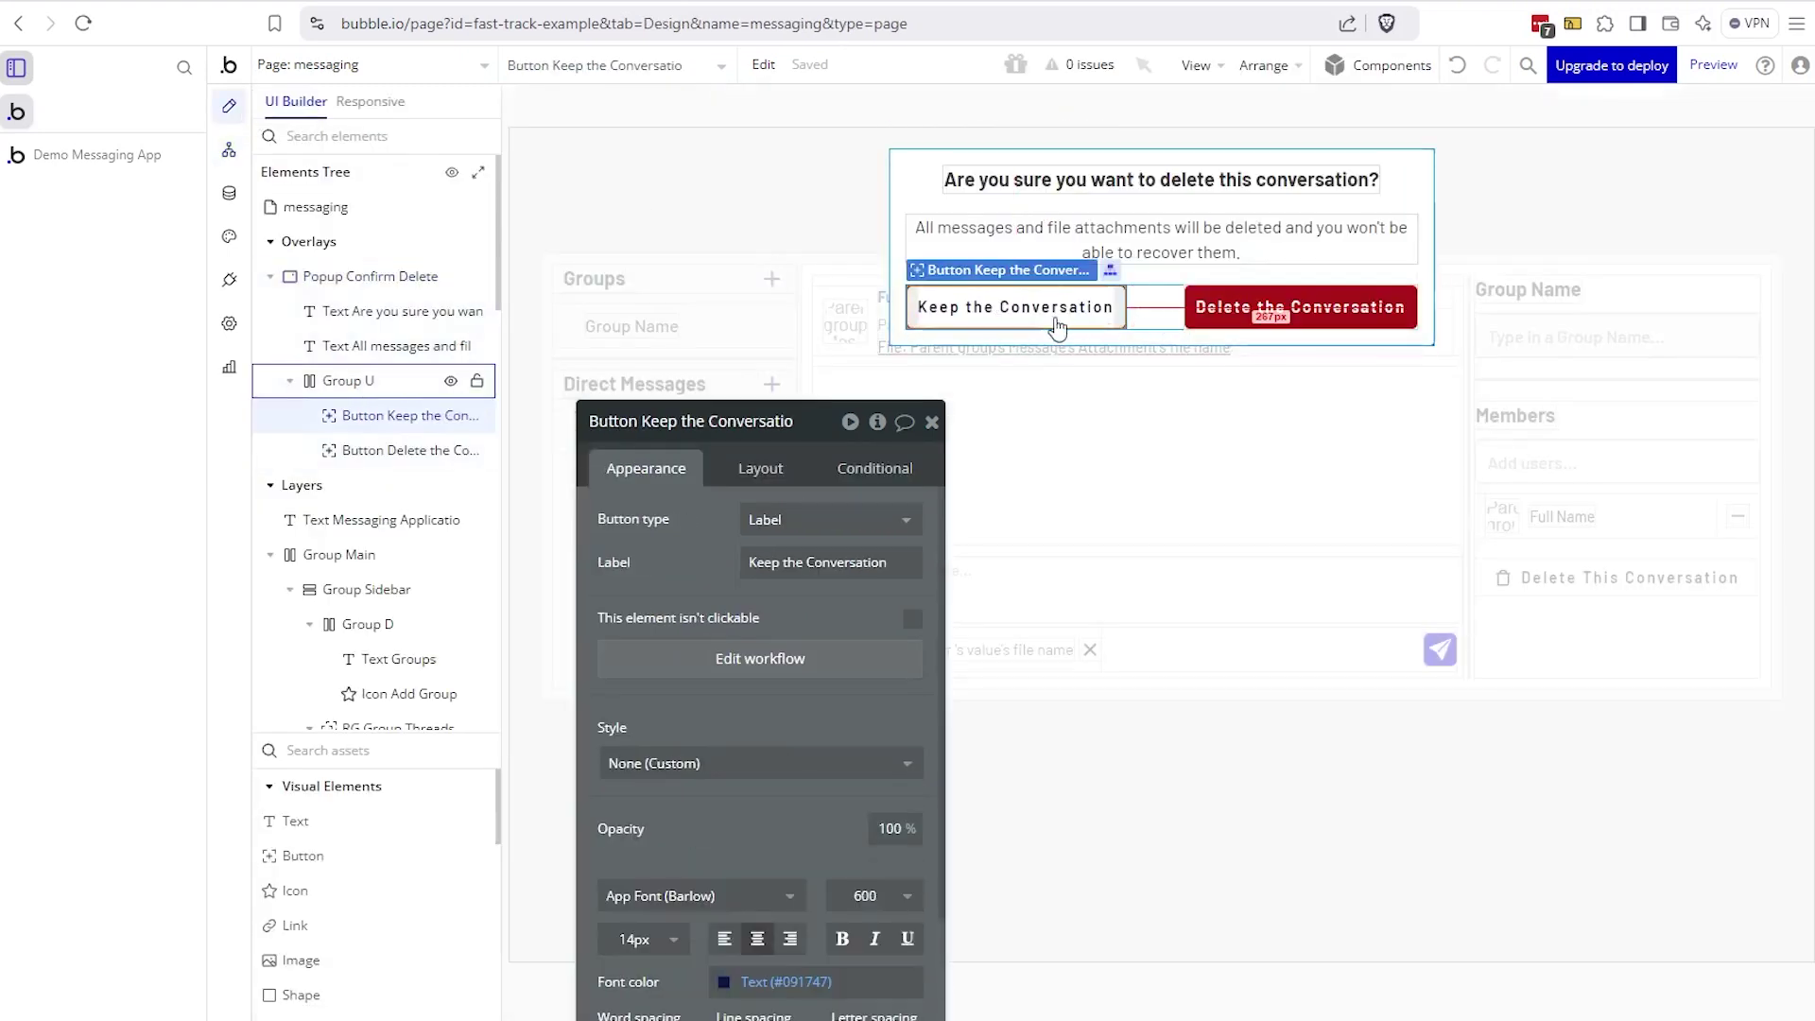
click(760, 658)
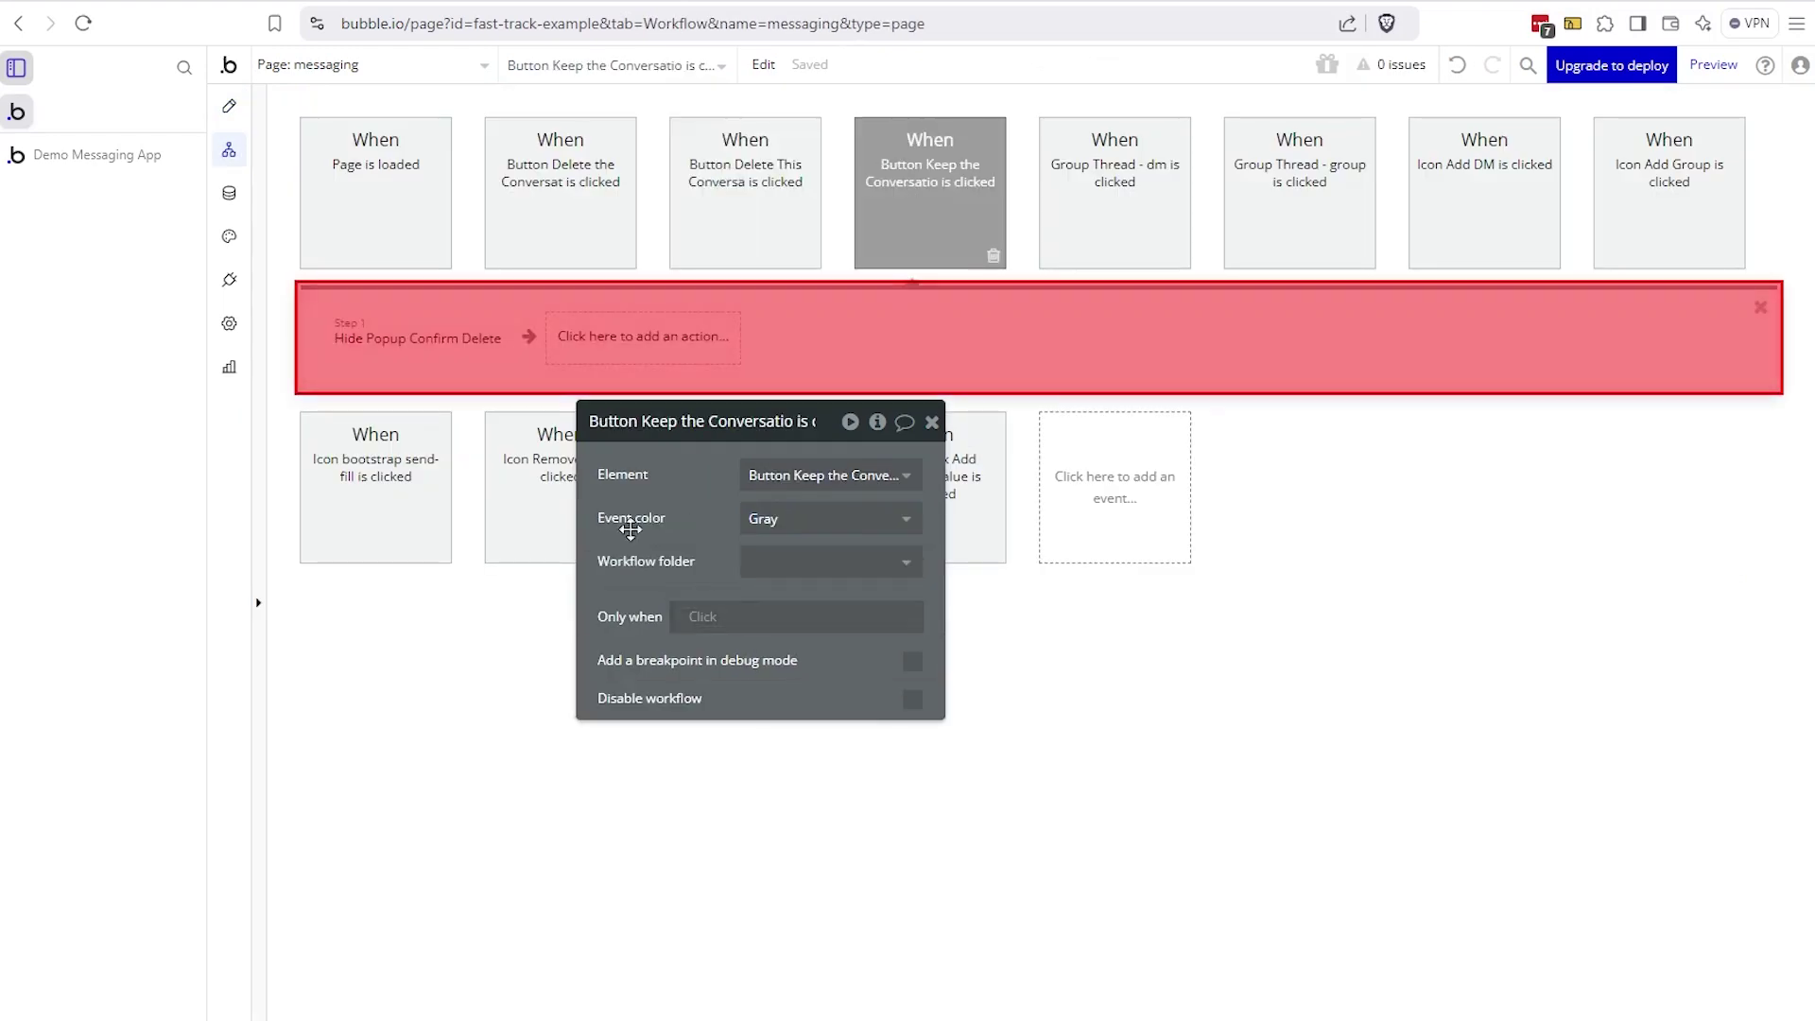
mouse_move(425, 355)
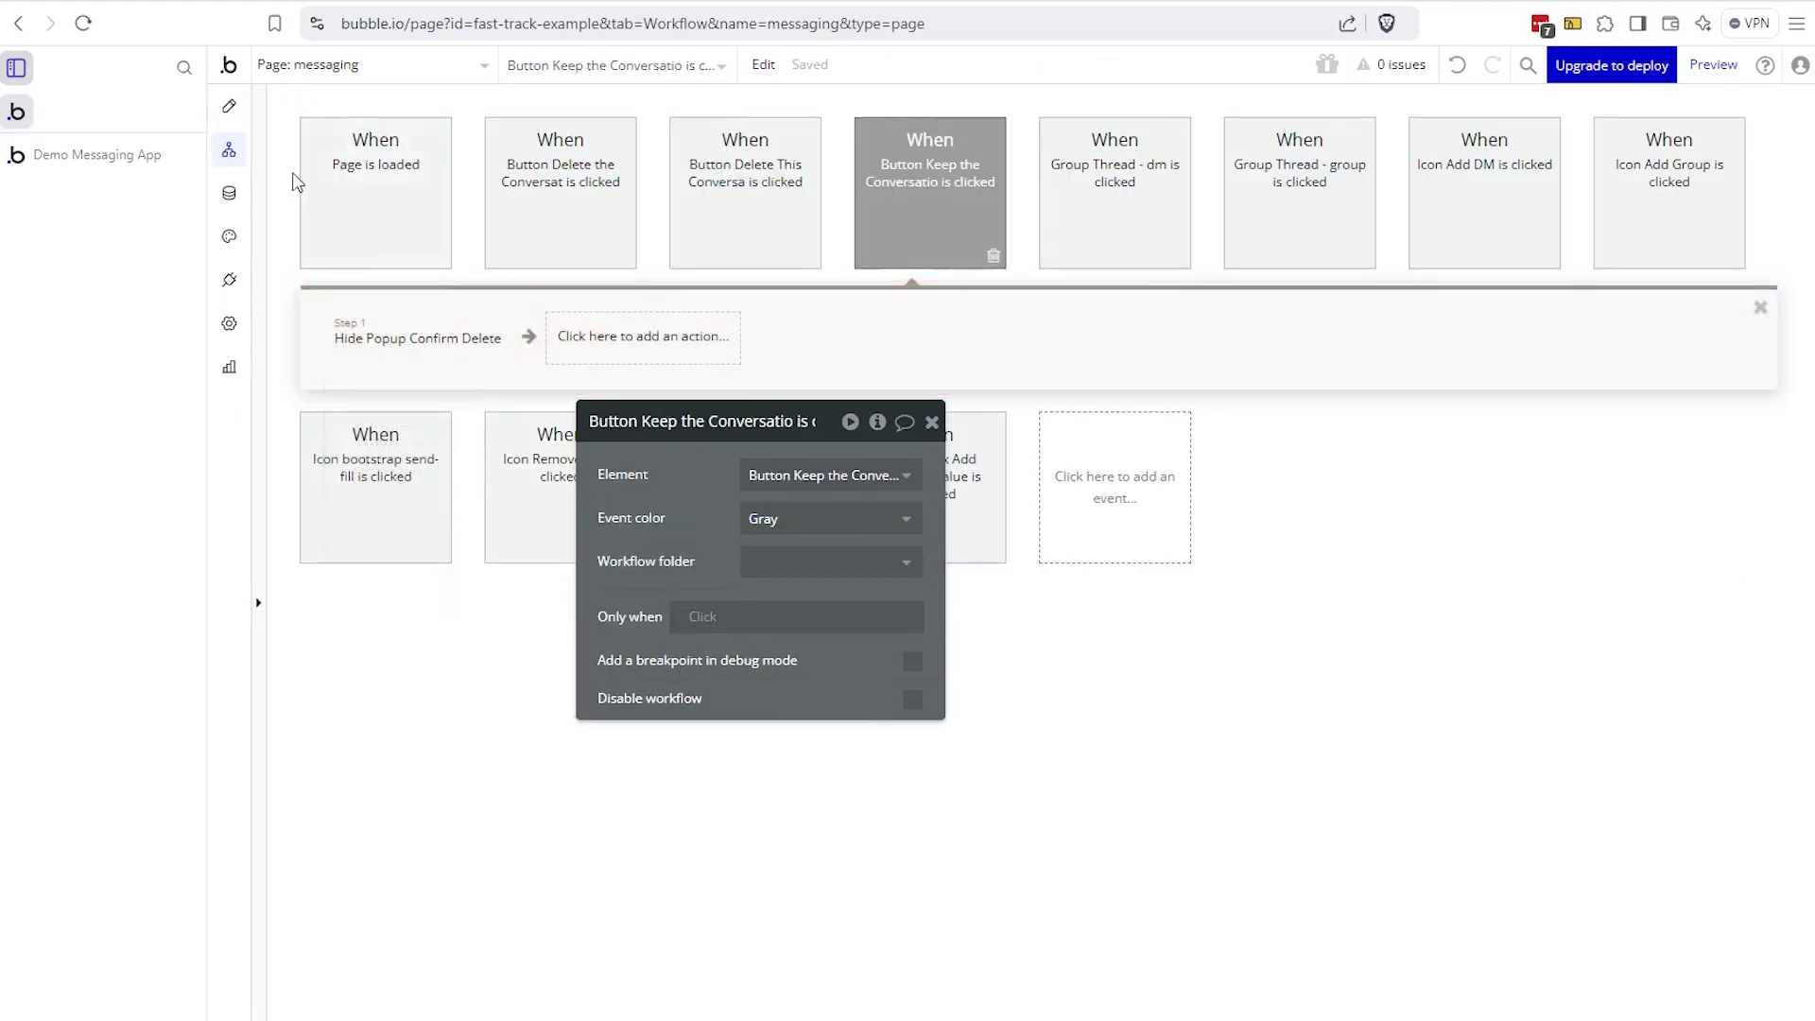
- Open the workflow of the popup's Delete the Conversation button and set its event color to Red
click(229, 106)
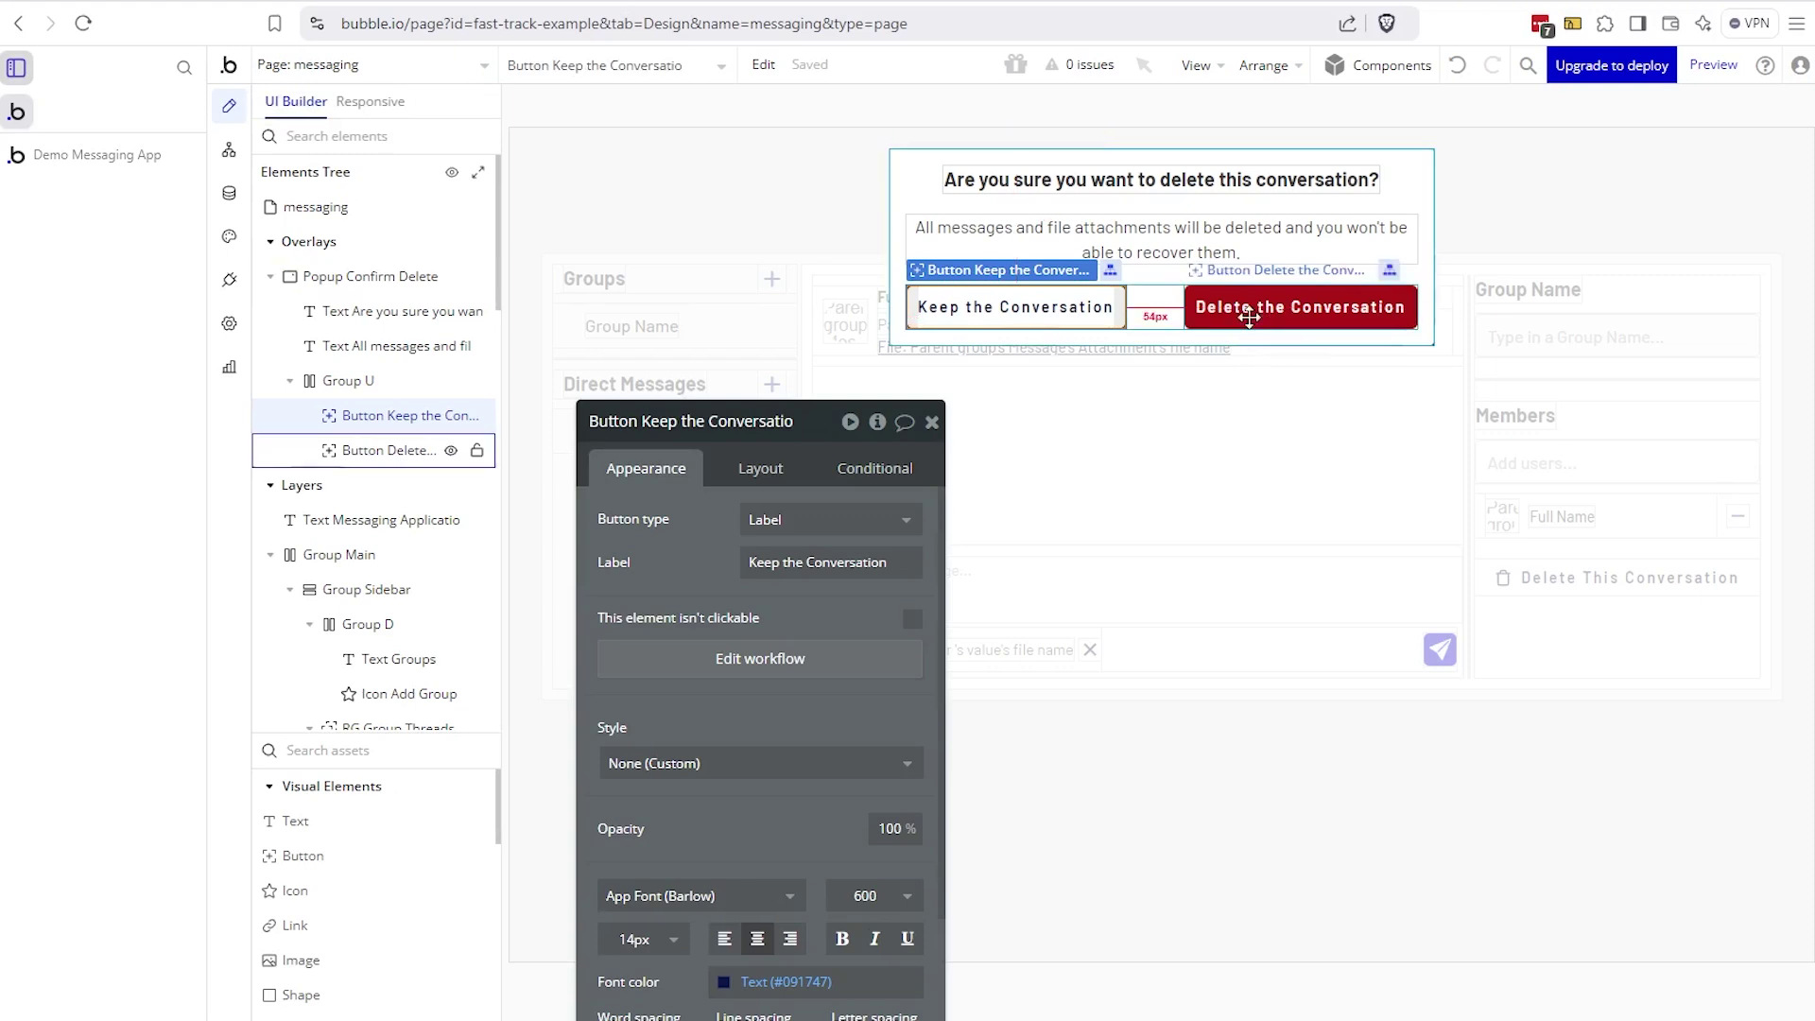
click(1216, 313)
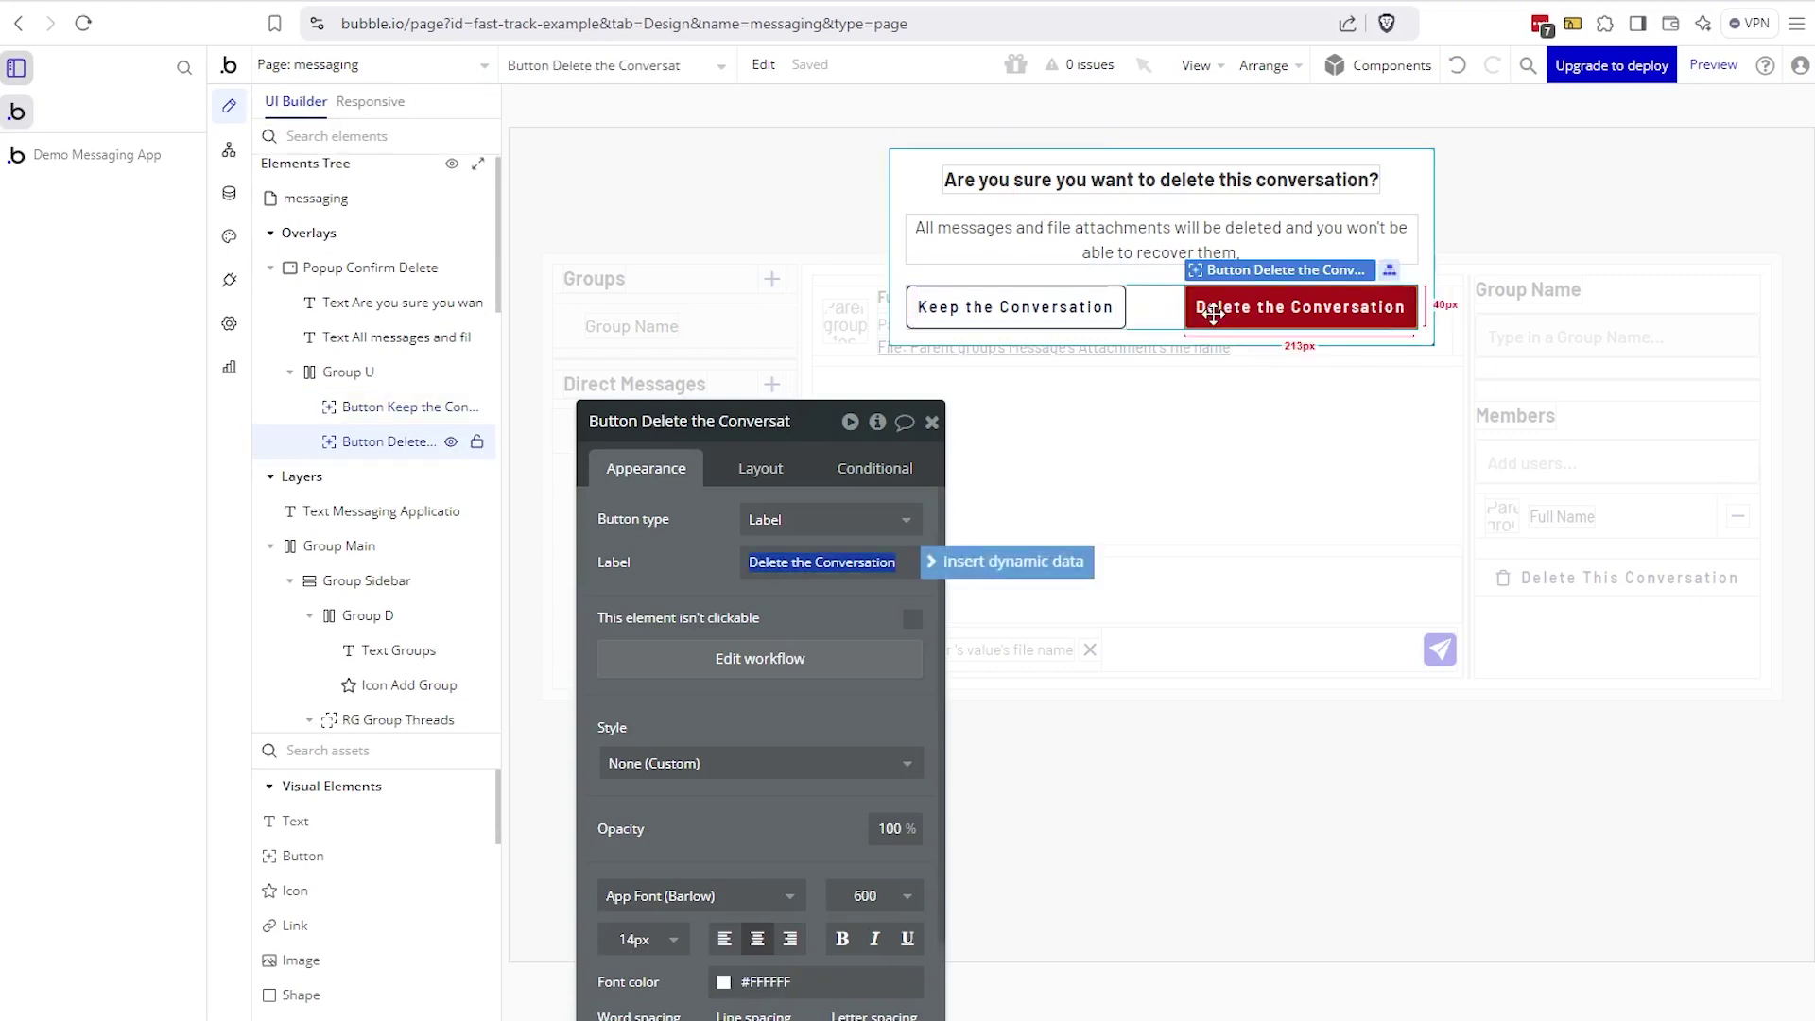
click(757, 656)
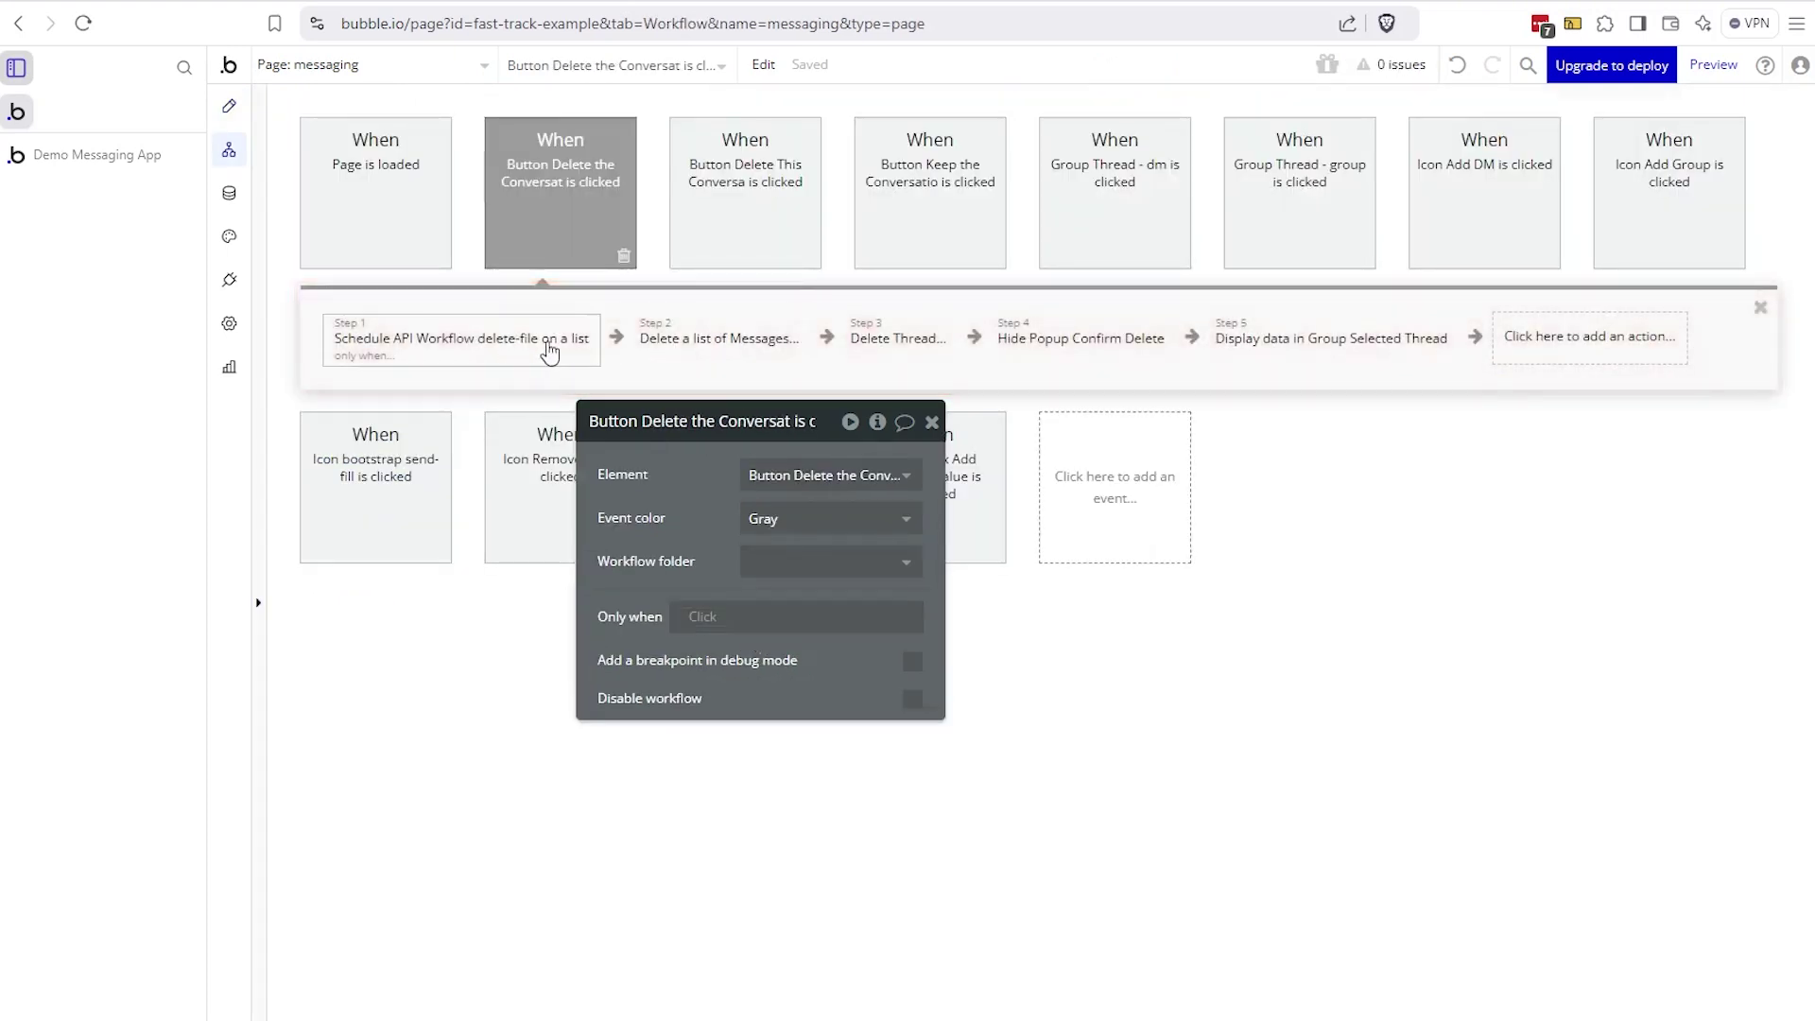
click(768, 519)
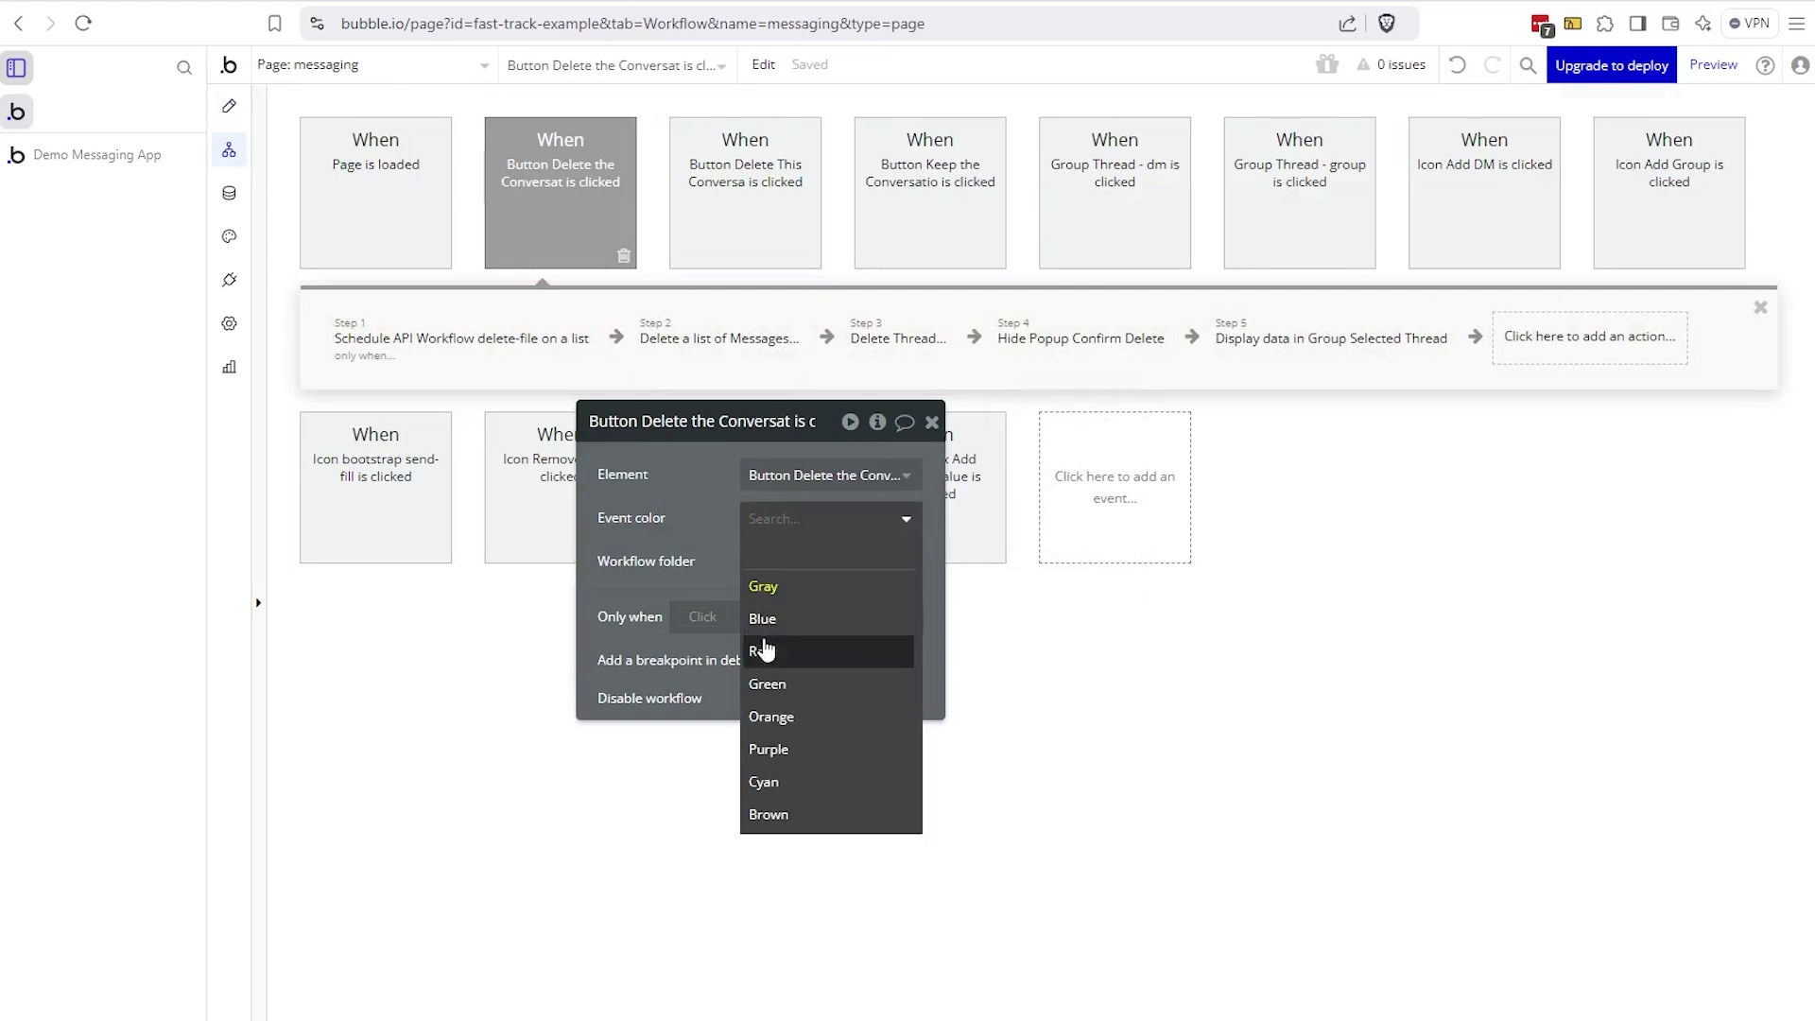
click(762, 651)
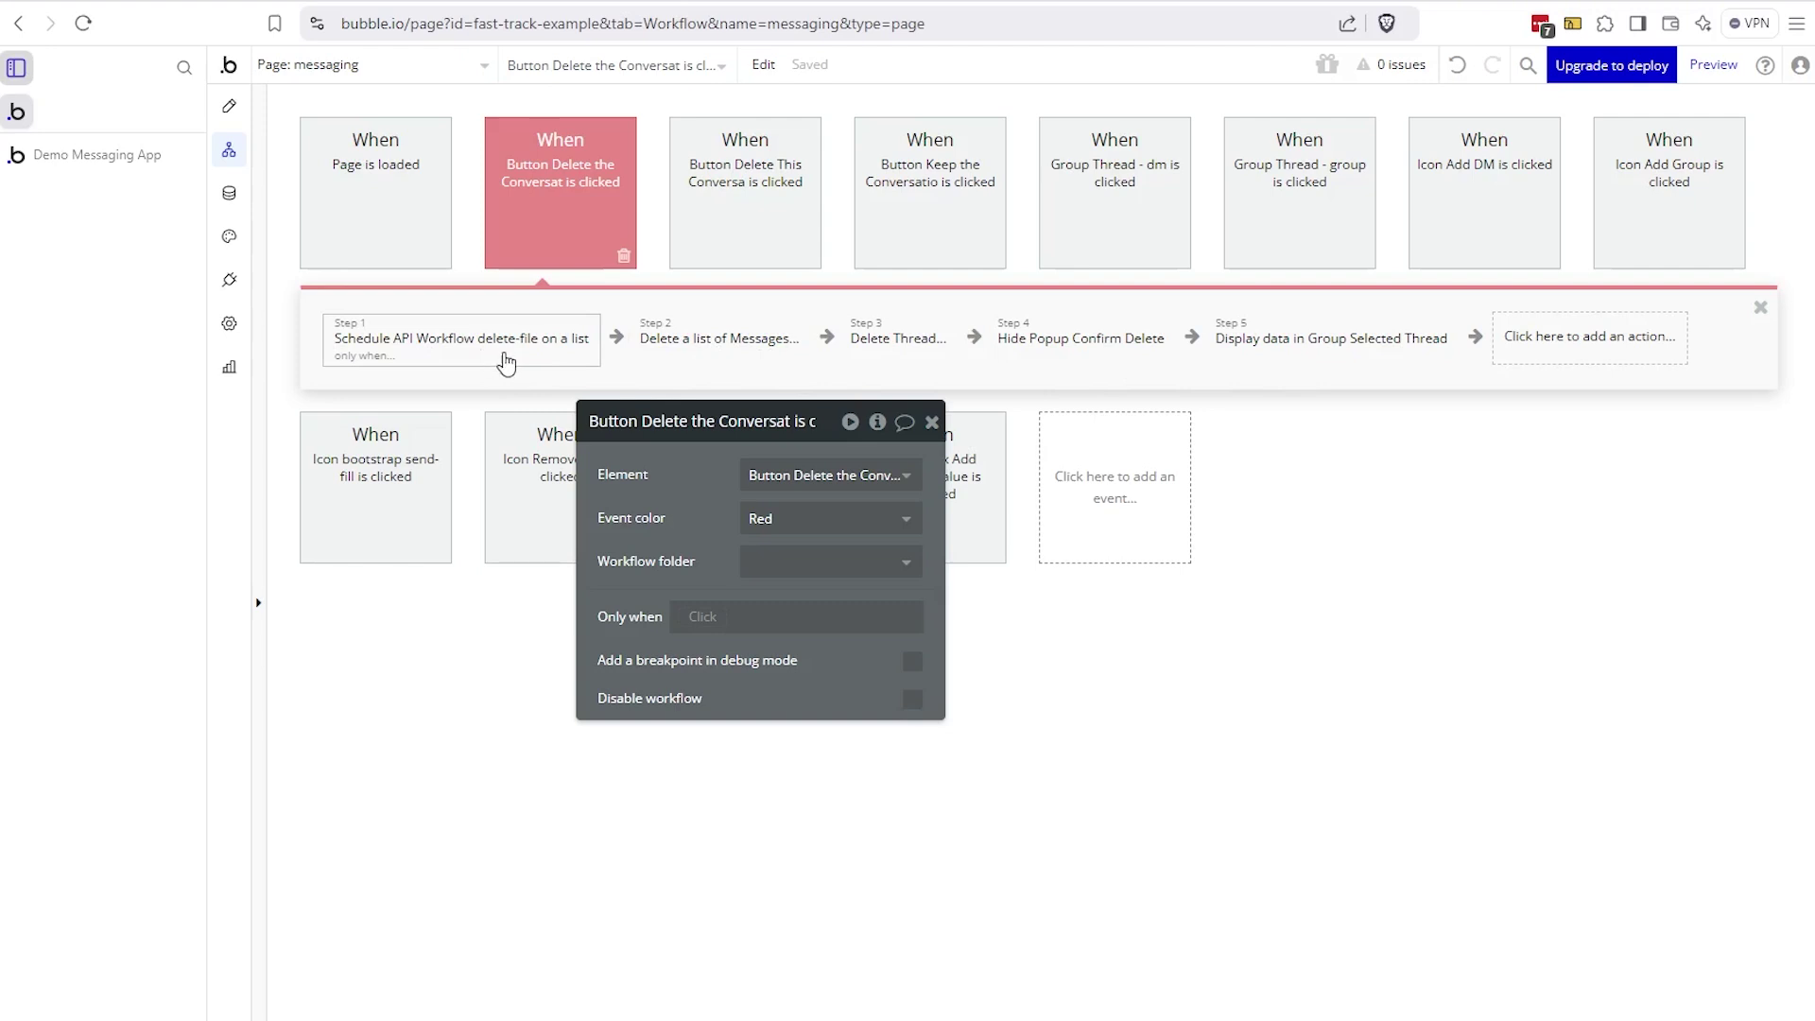
- Examine the Delete a list of Messages action's List to delete and find its Delete a list of things action type among the data actions
click(715, 359)
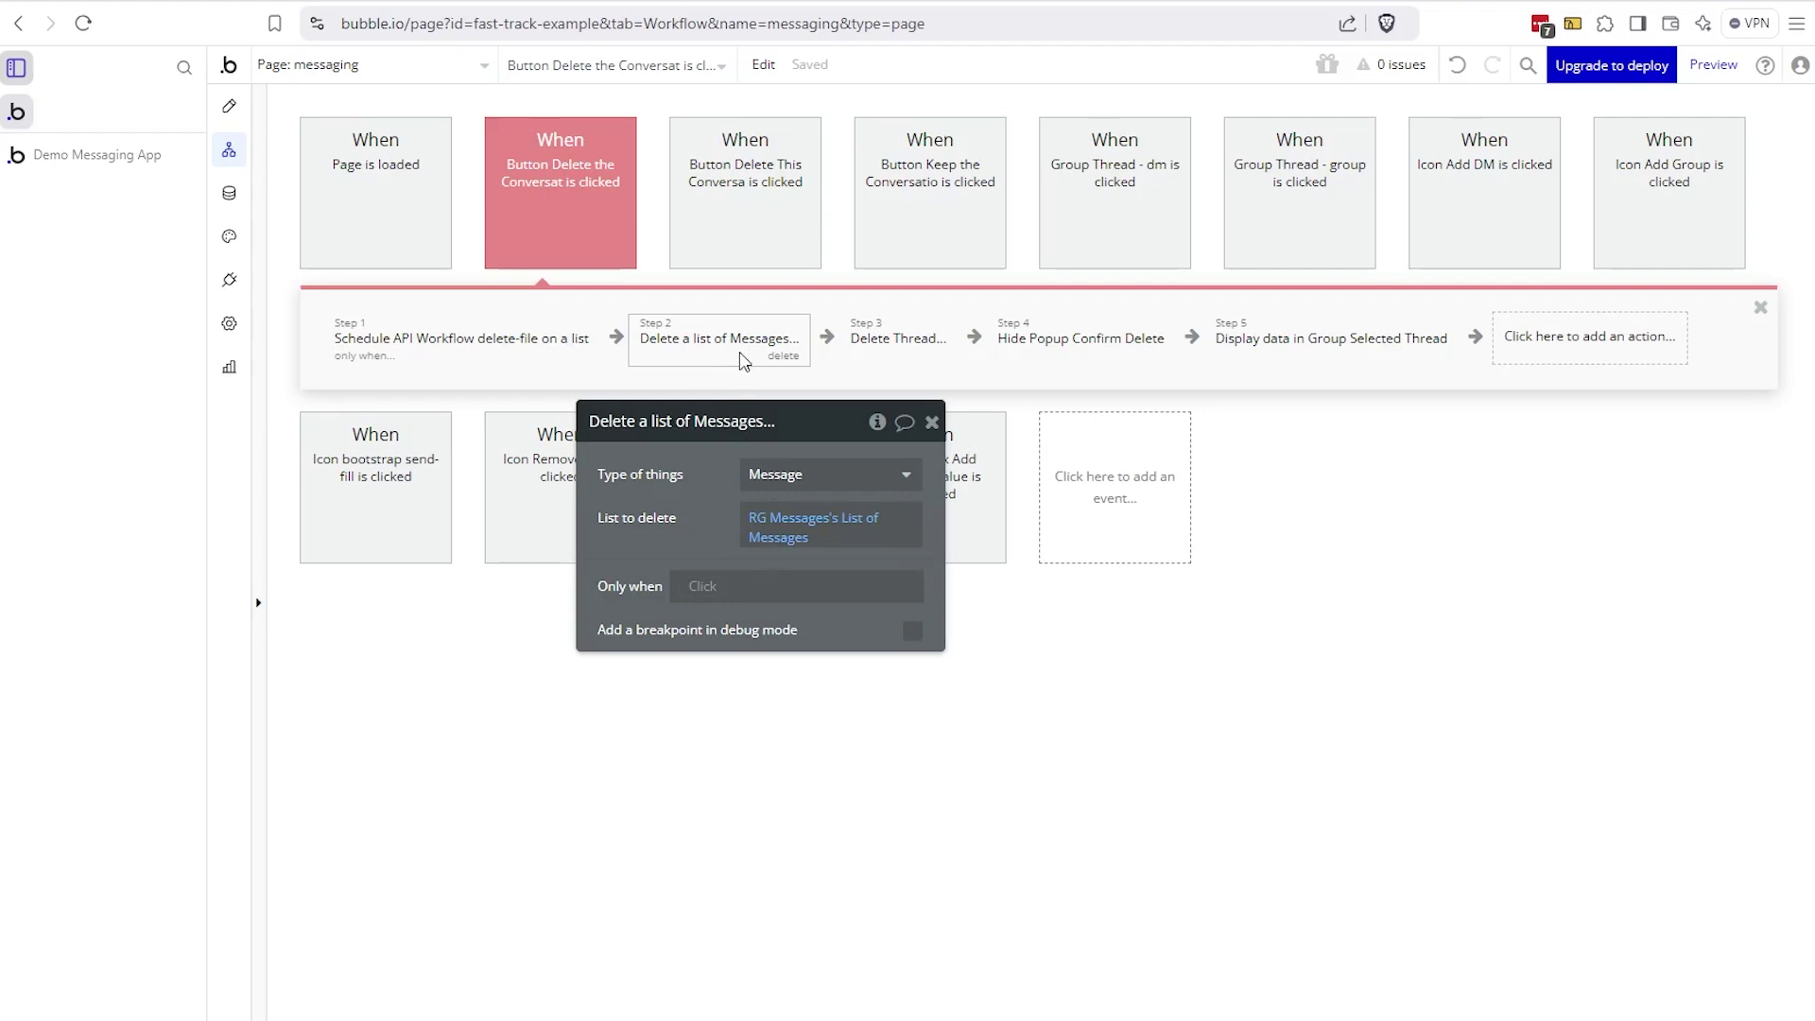
click(826, 341)
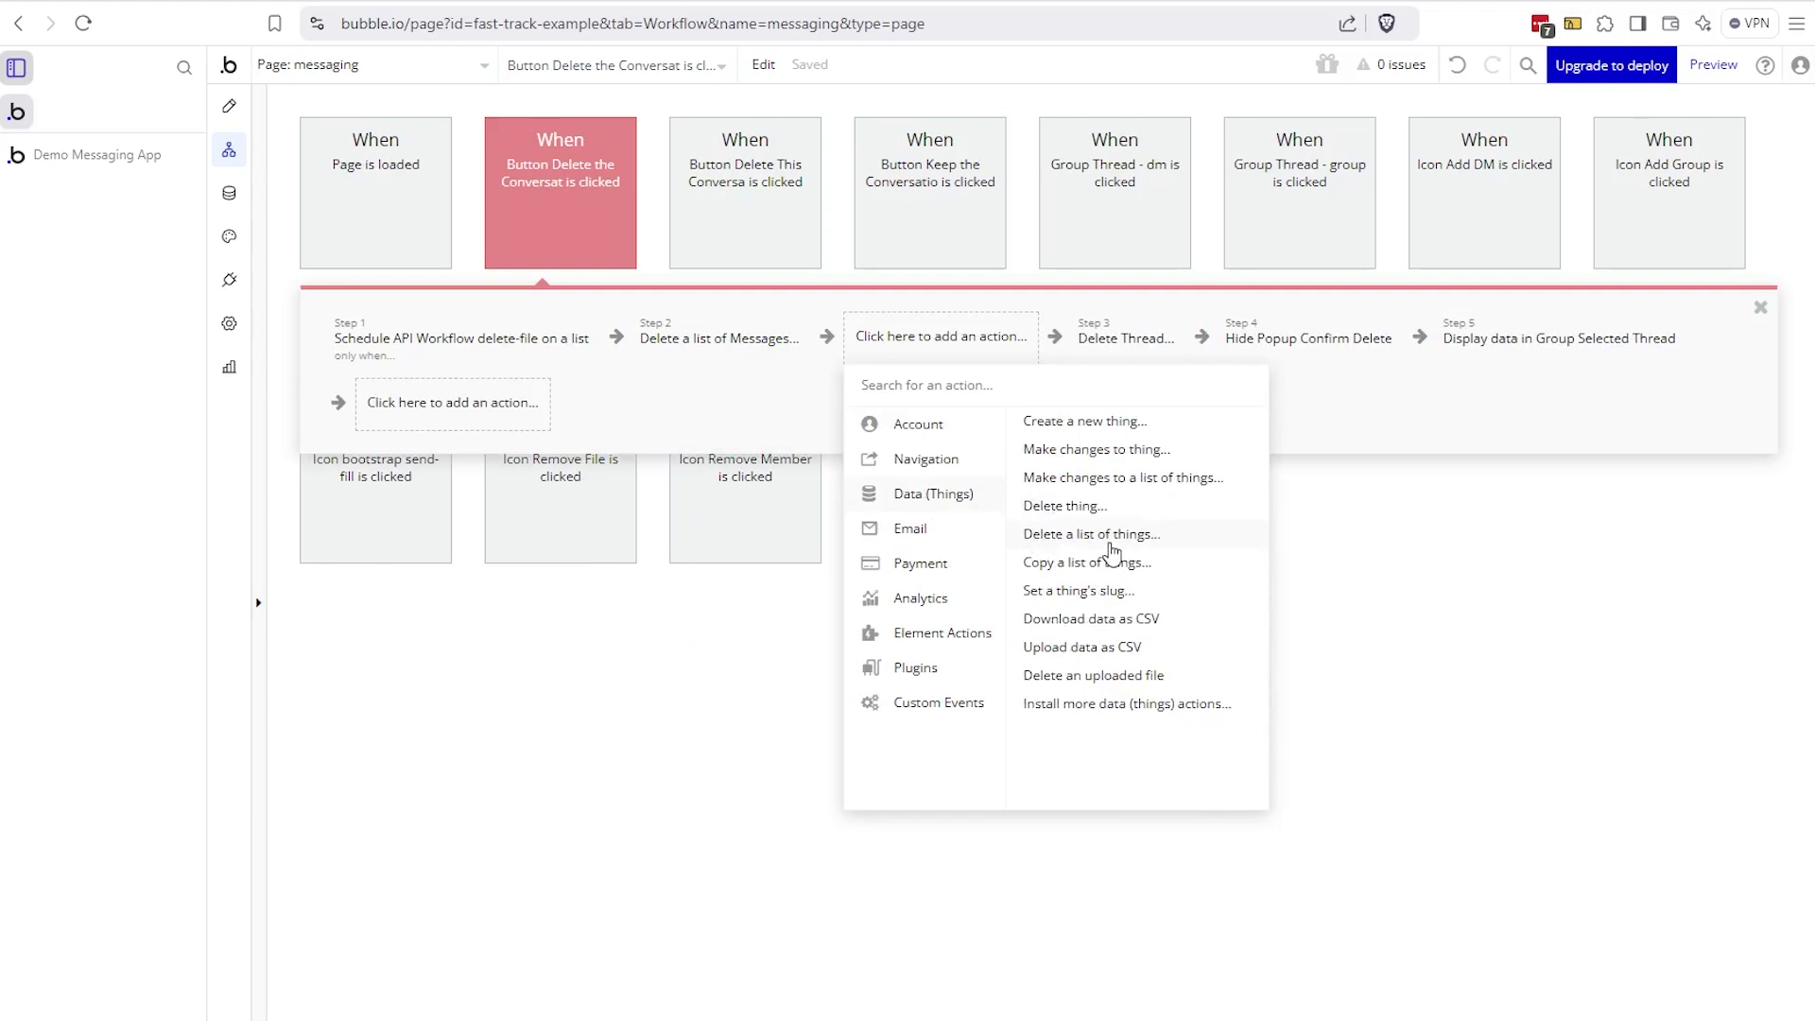
click(756, 352)
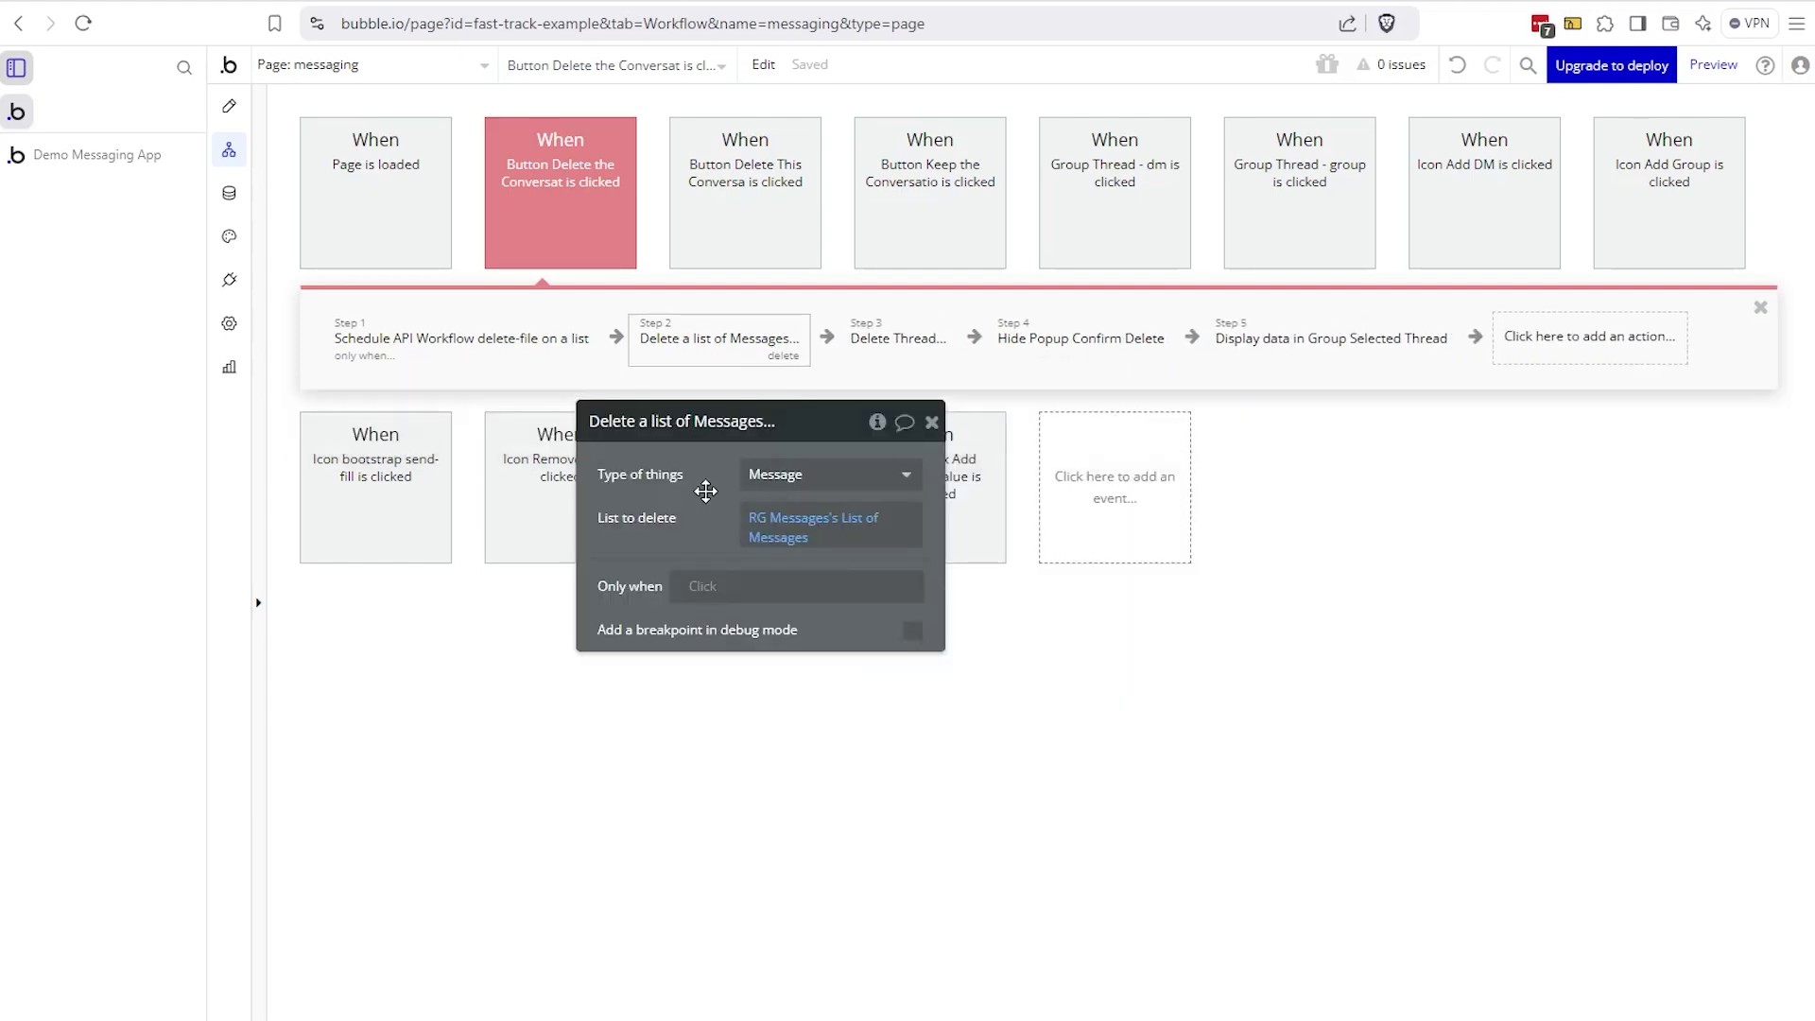
click(781, 529)
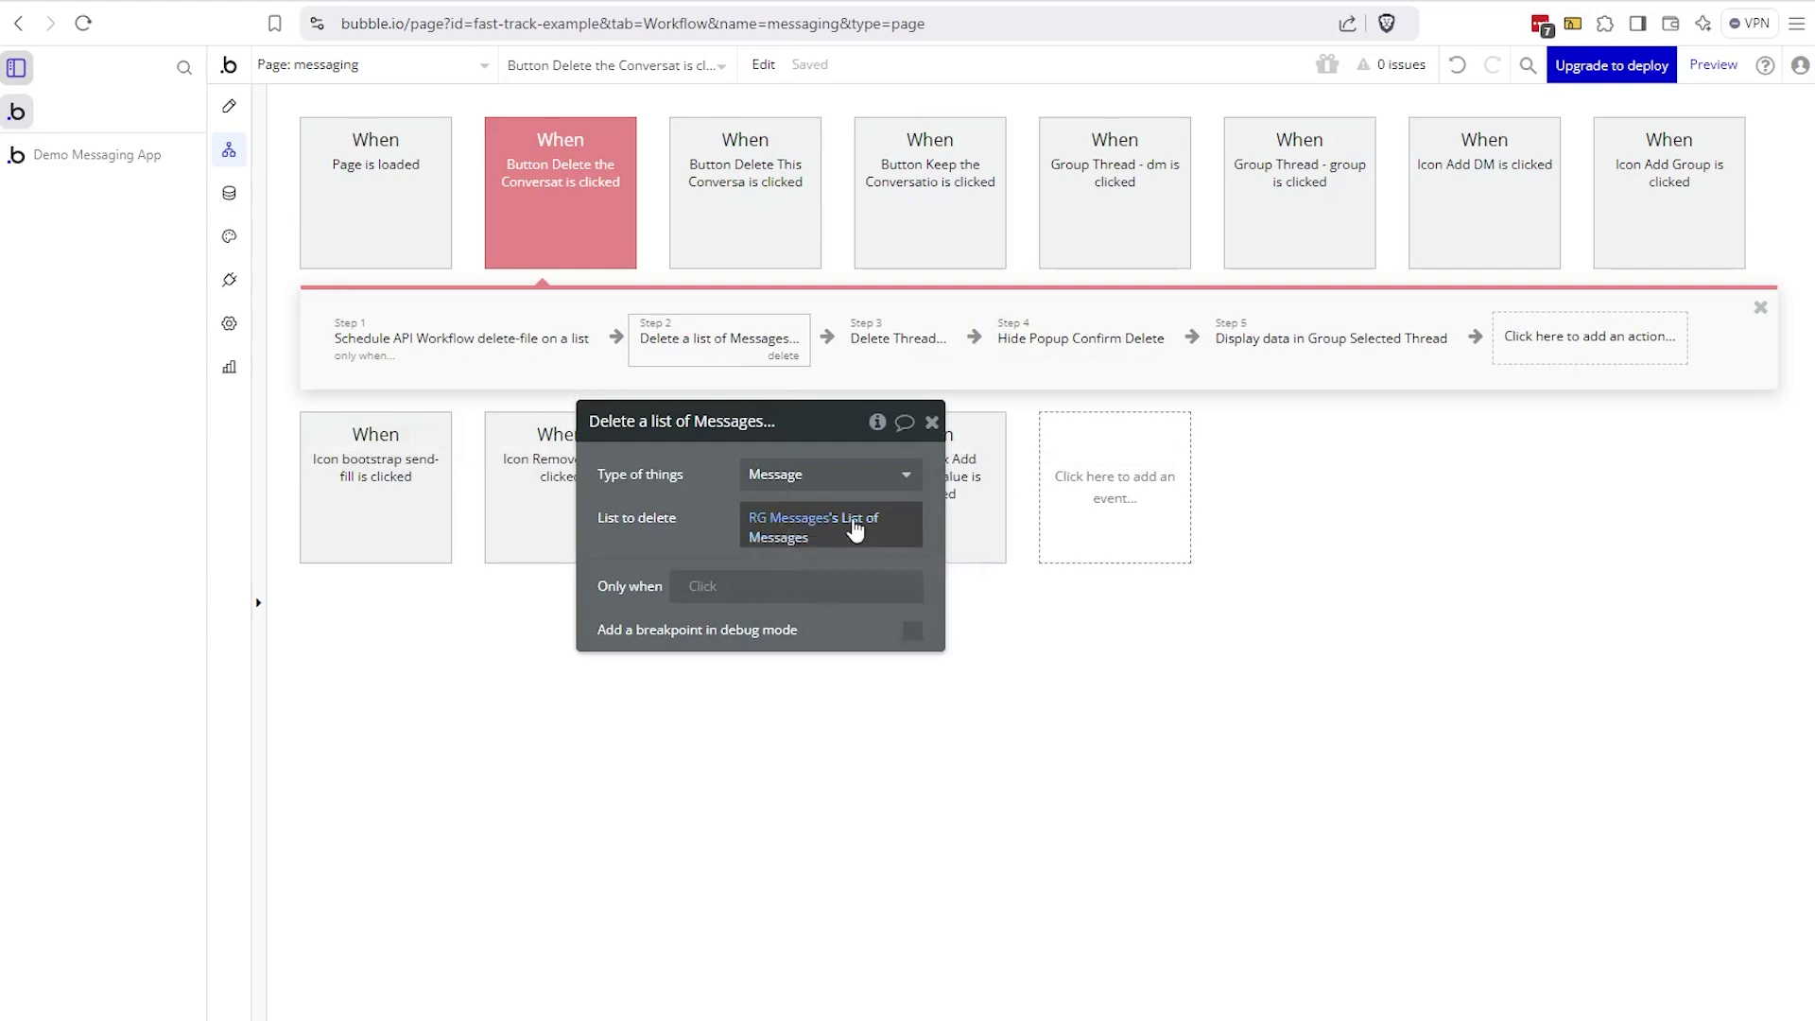
- Reveal the RG Messages element from the List to delete expression and examine its Search for Messages data source and Parent Thread constraint
right_click(811, 529)
click(969, 553)
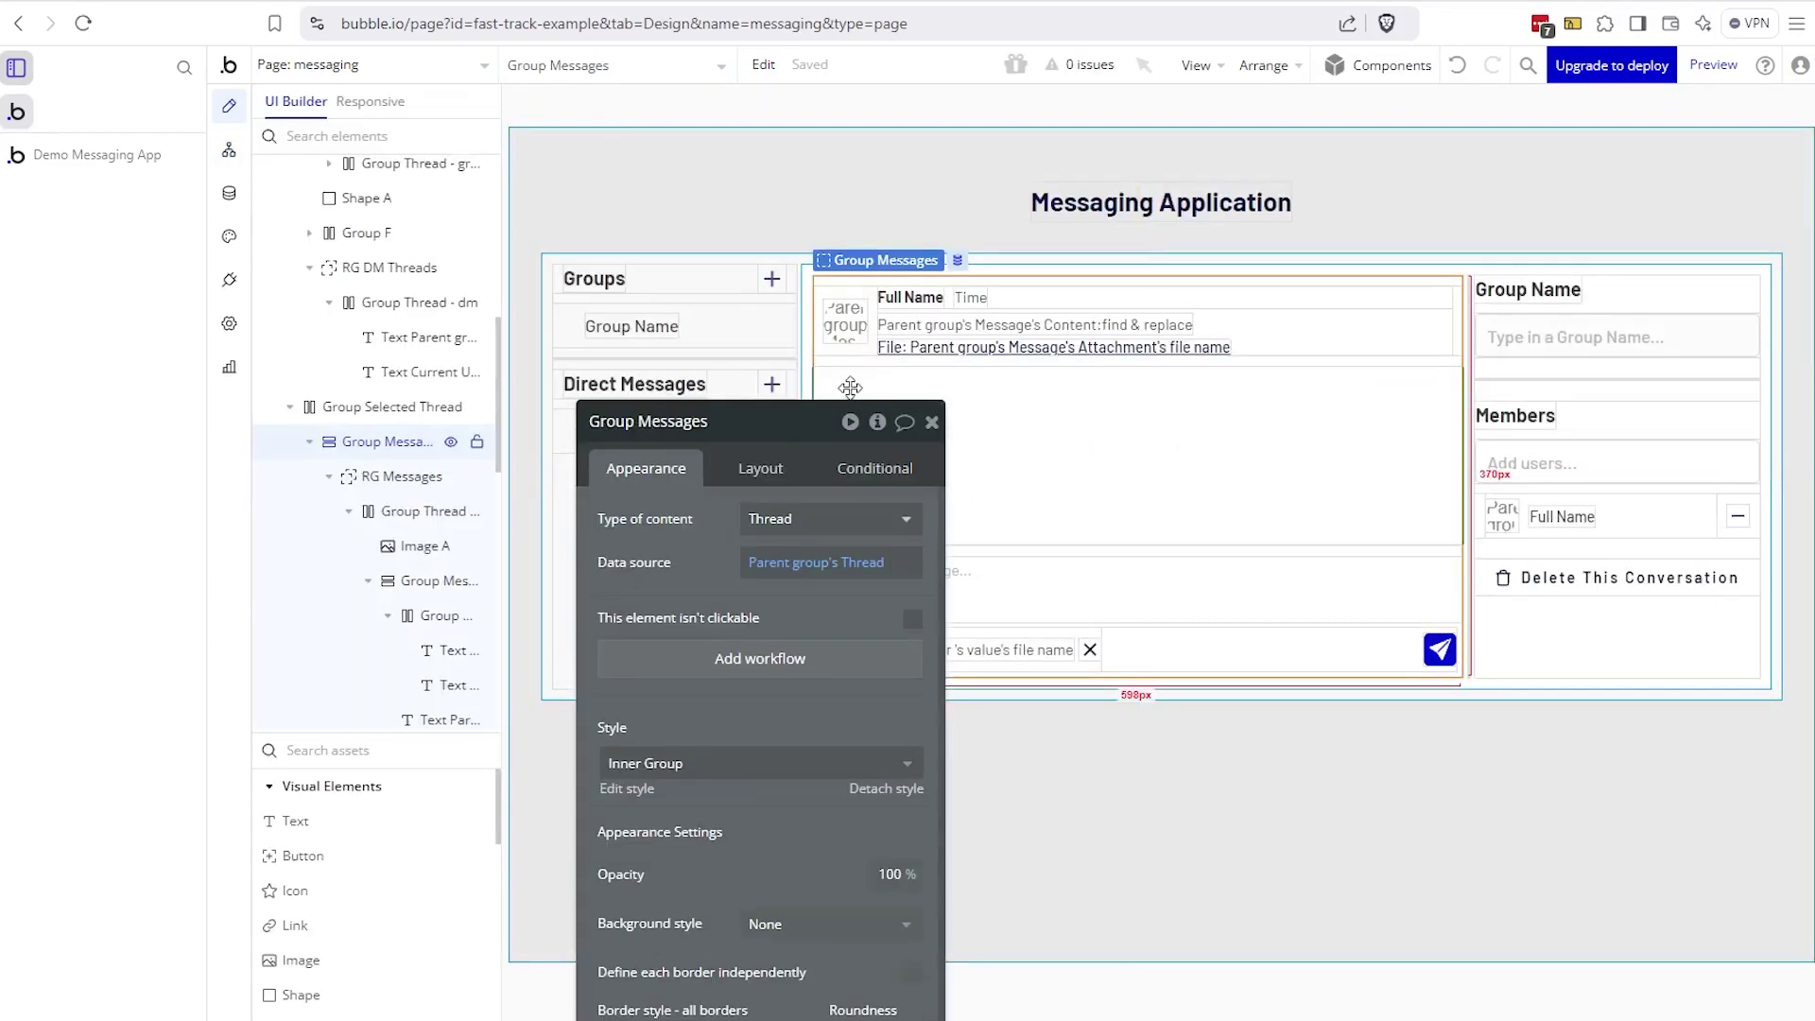
click(230, 154)
right_click(779, 526)
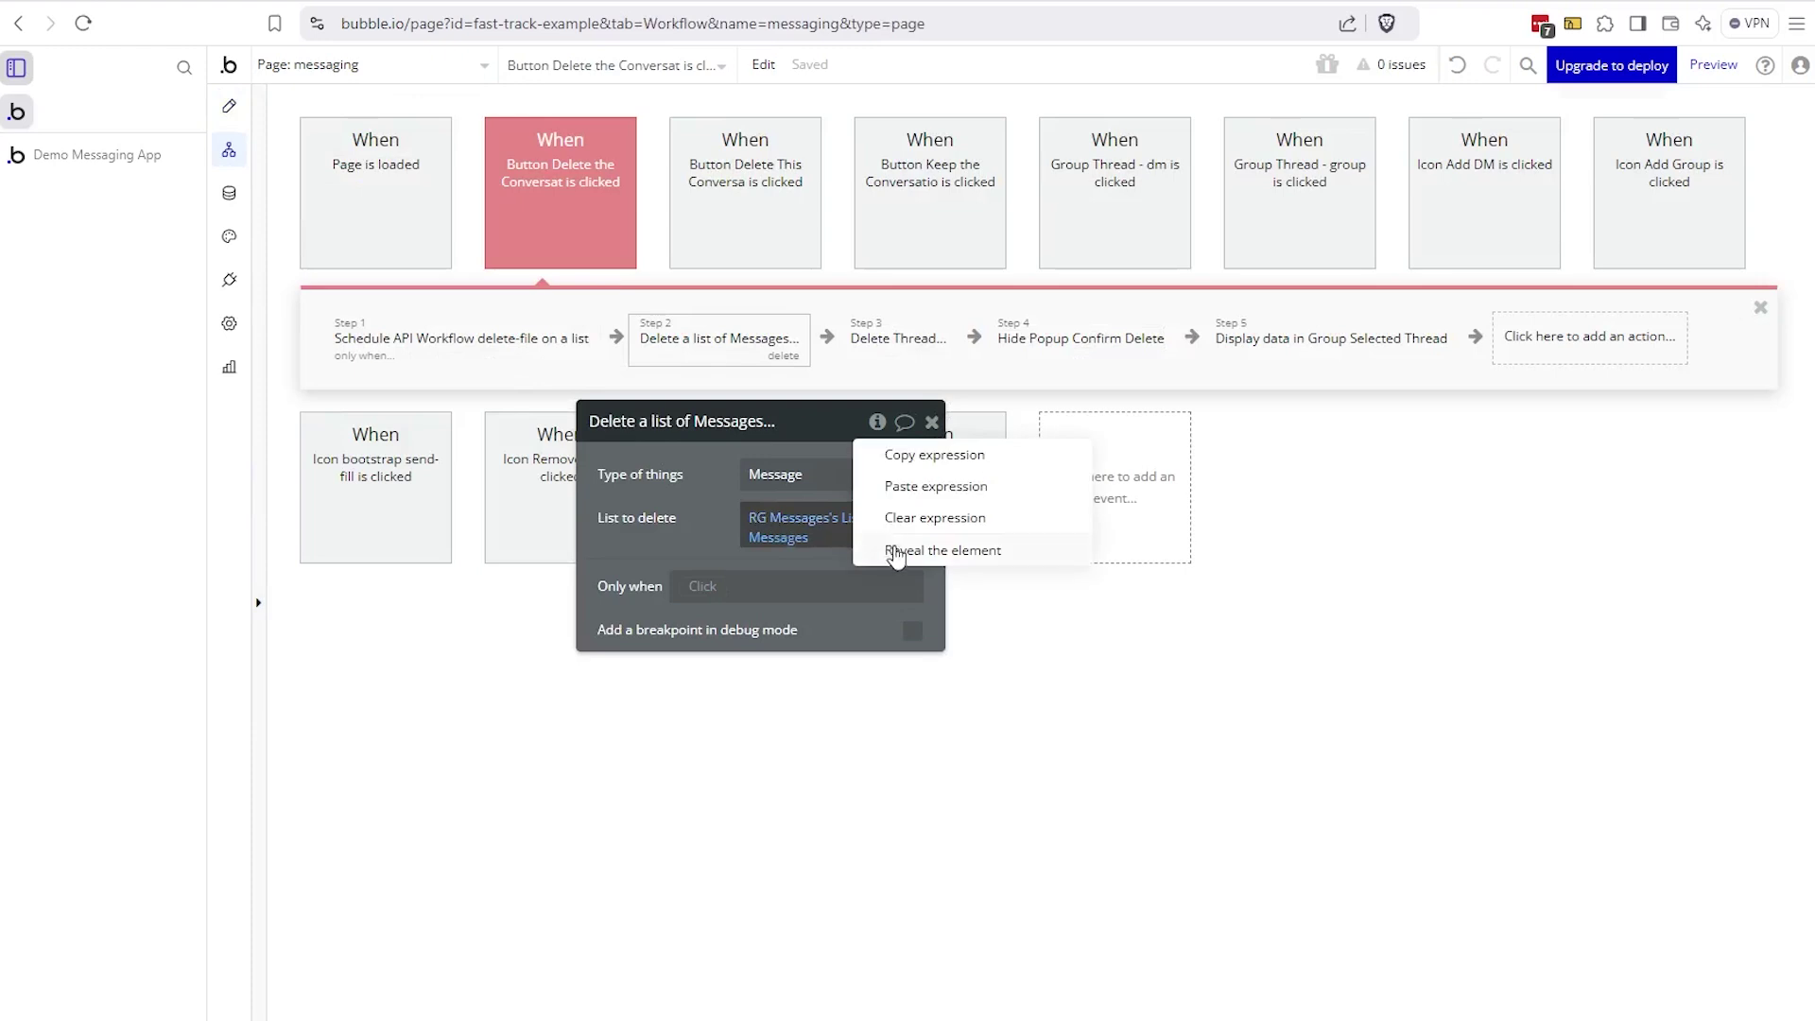
click(903, 553)
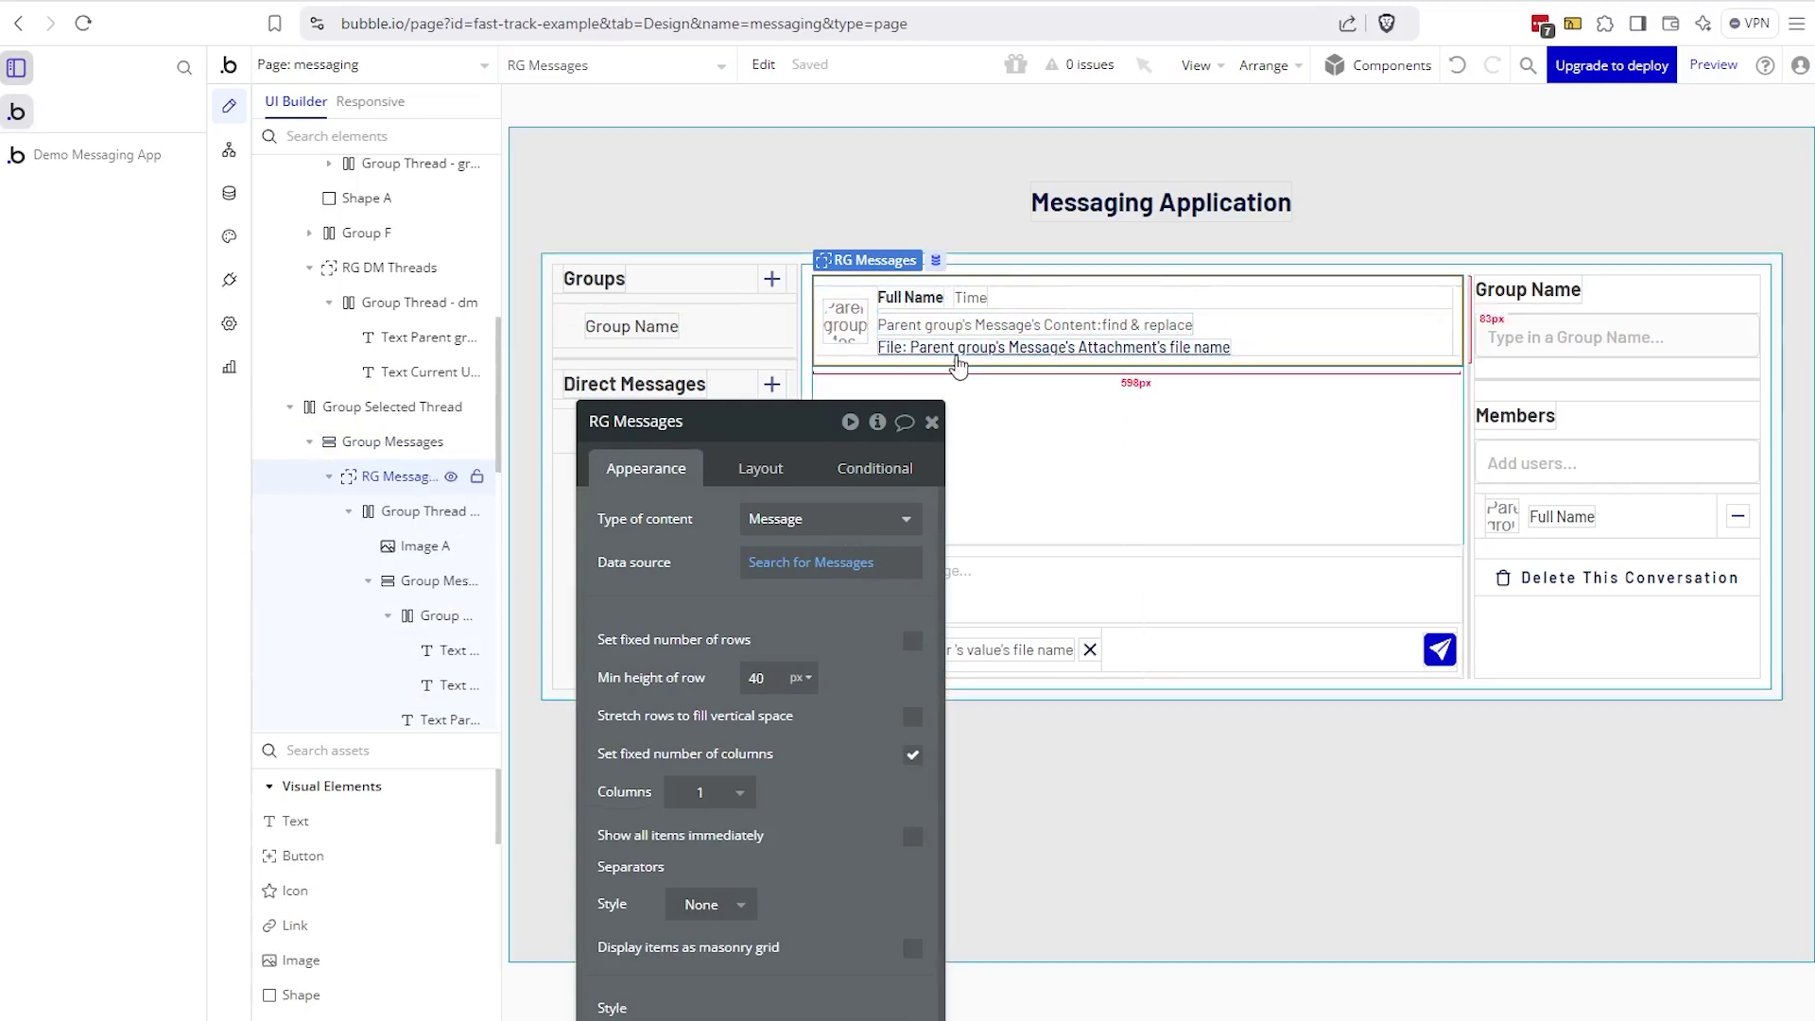
click(791, 564)
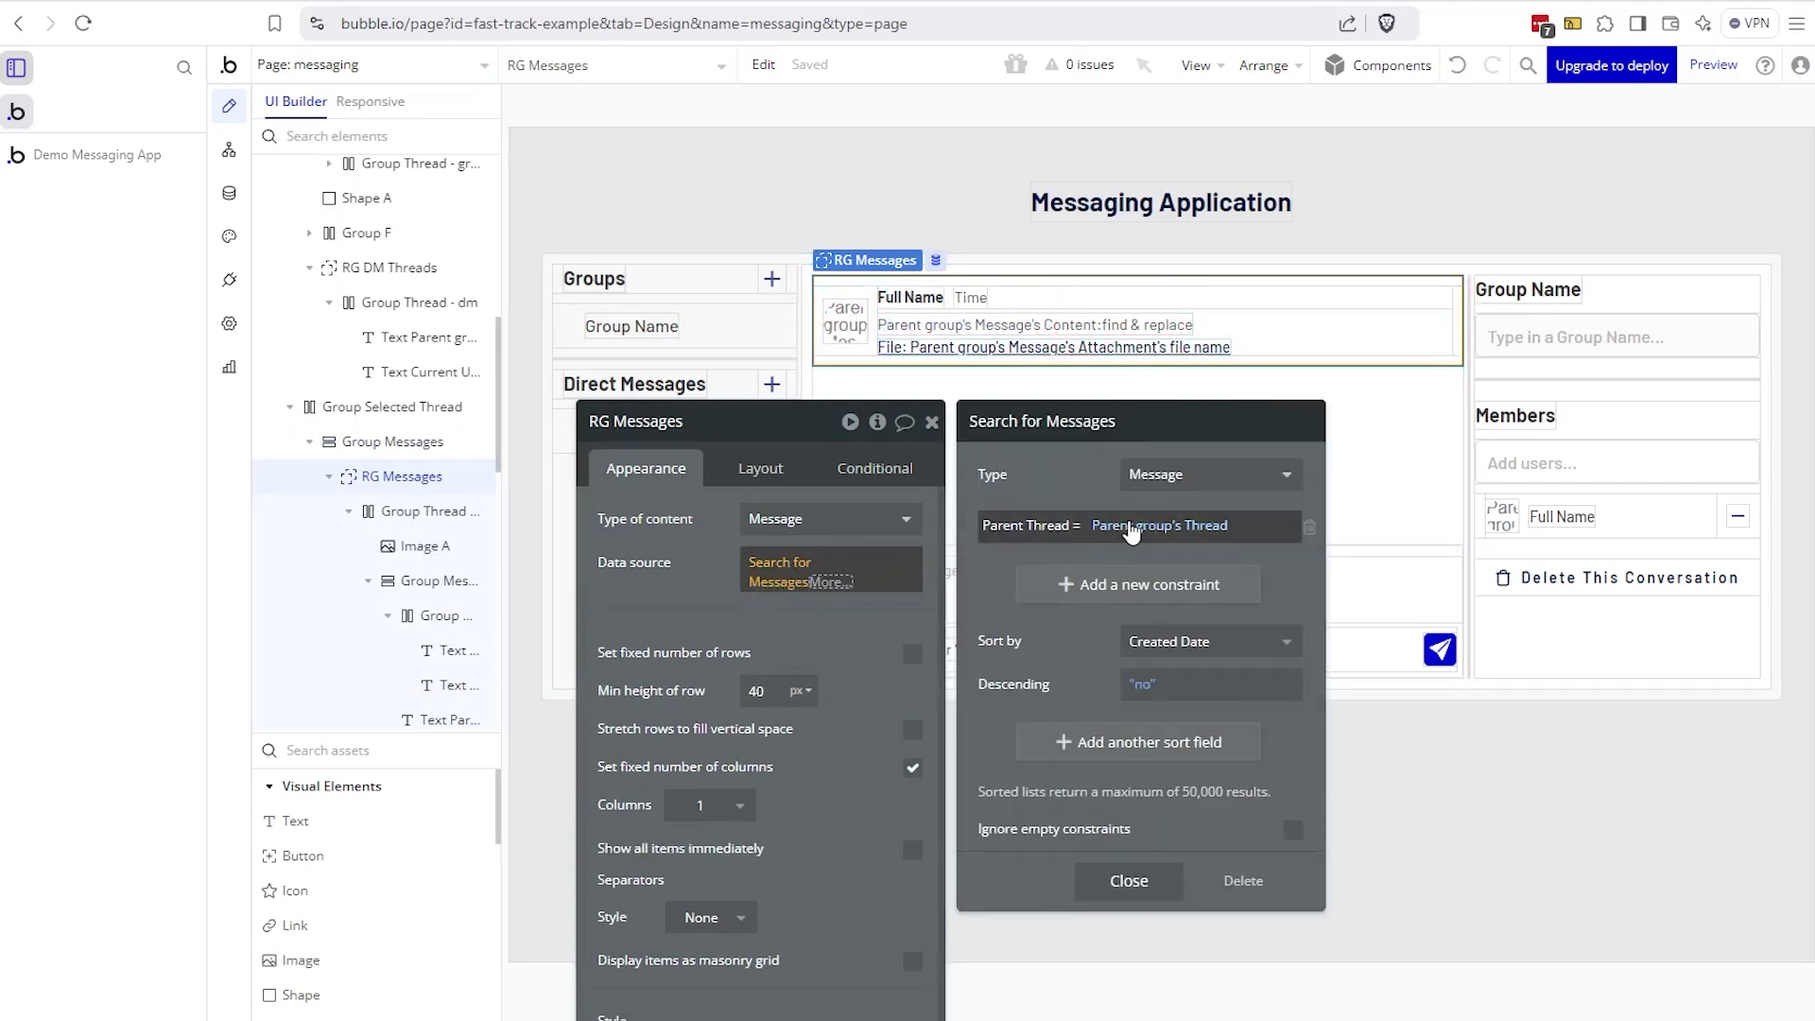
- Return to the Delete the Conversation workflow and examine its Delete Thread and Schedule API Workflow delete-file on a list actions
click(229, 150)
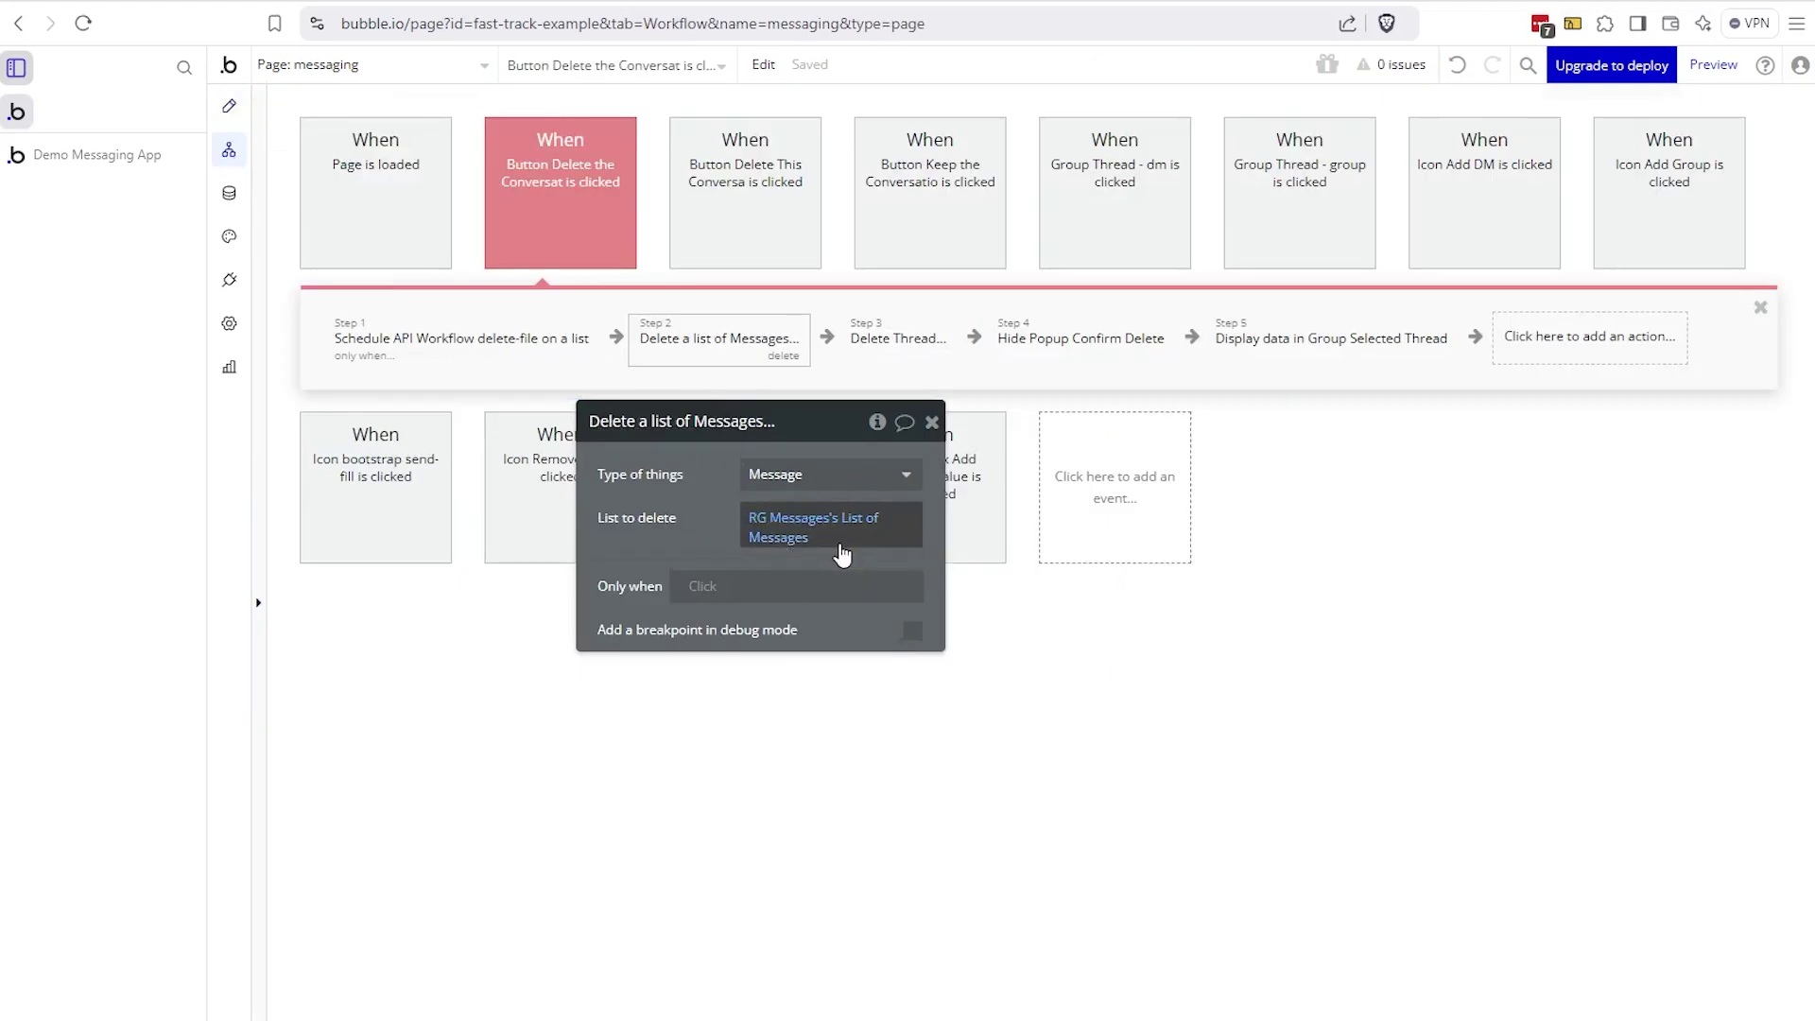
click(888, 355)
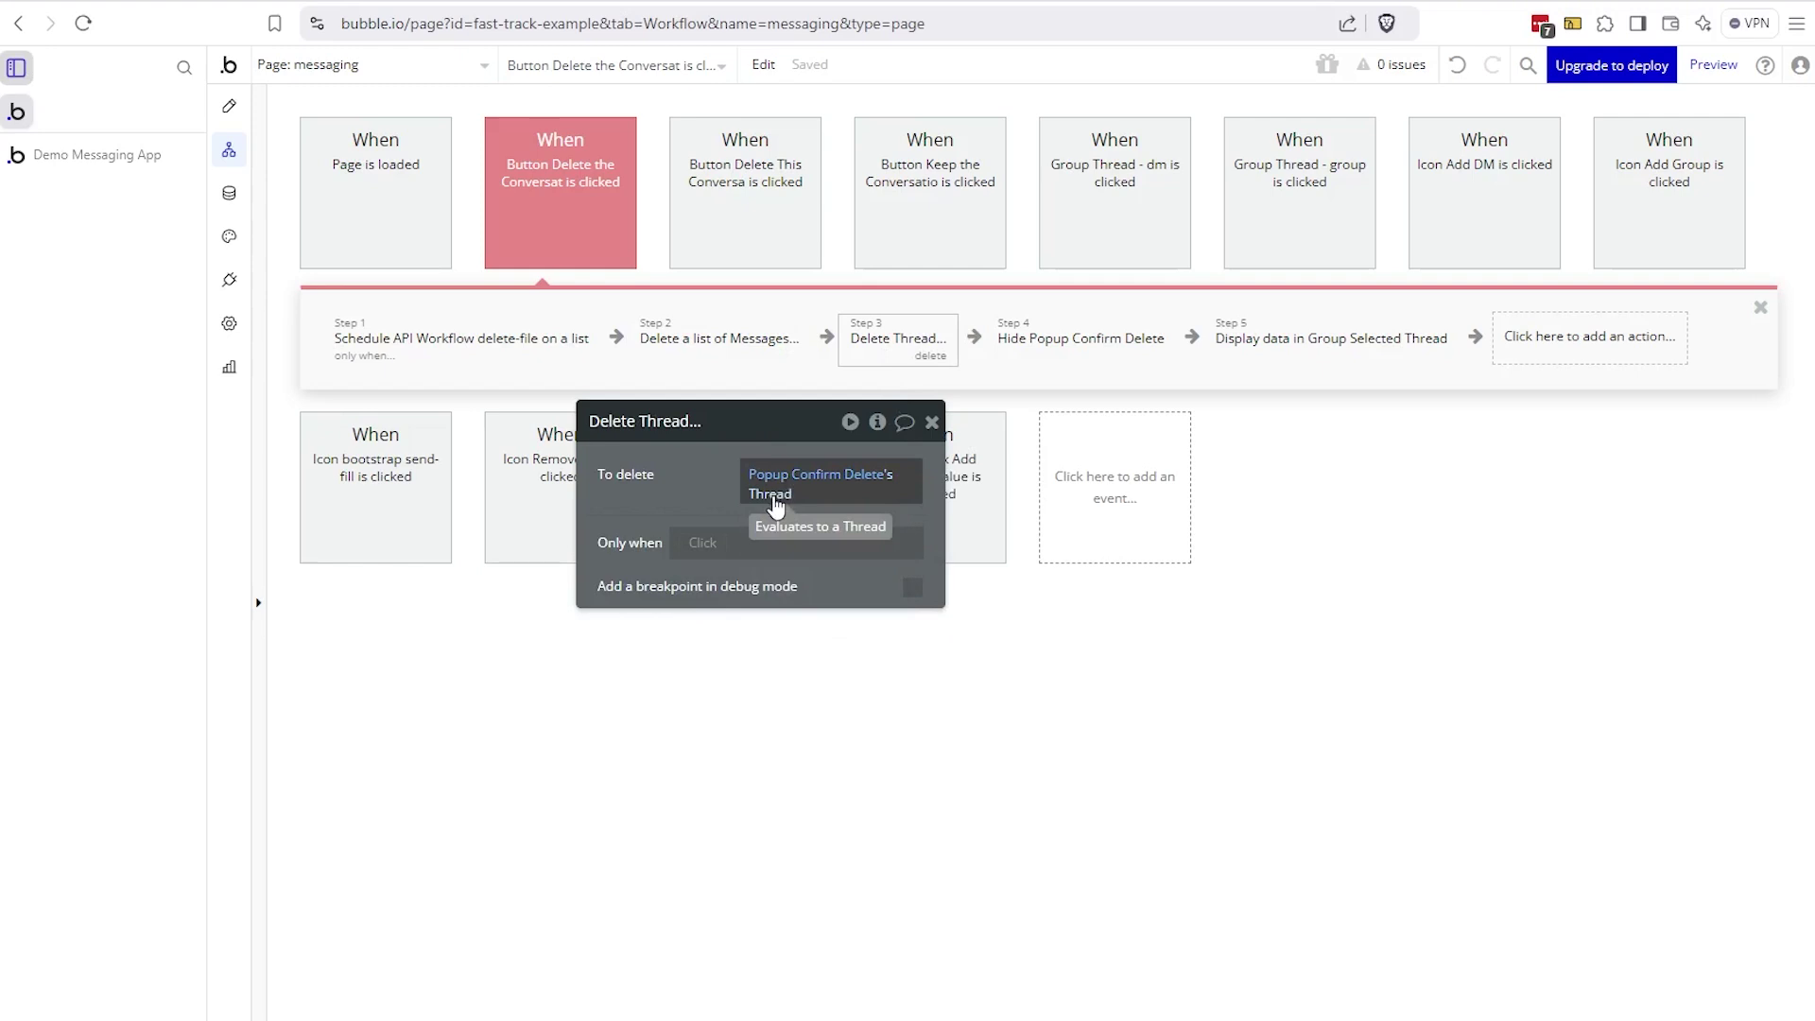
click(518, 352)
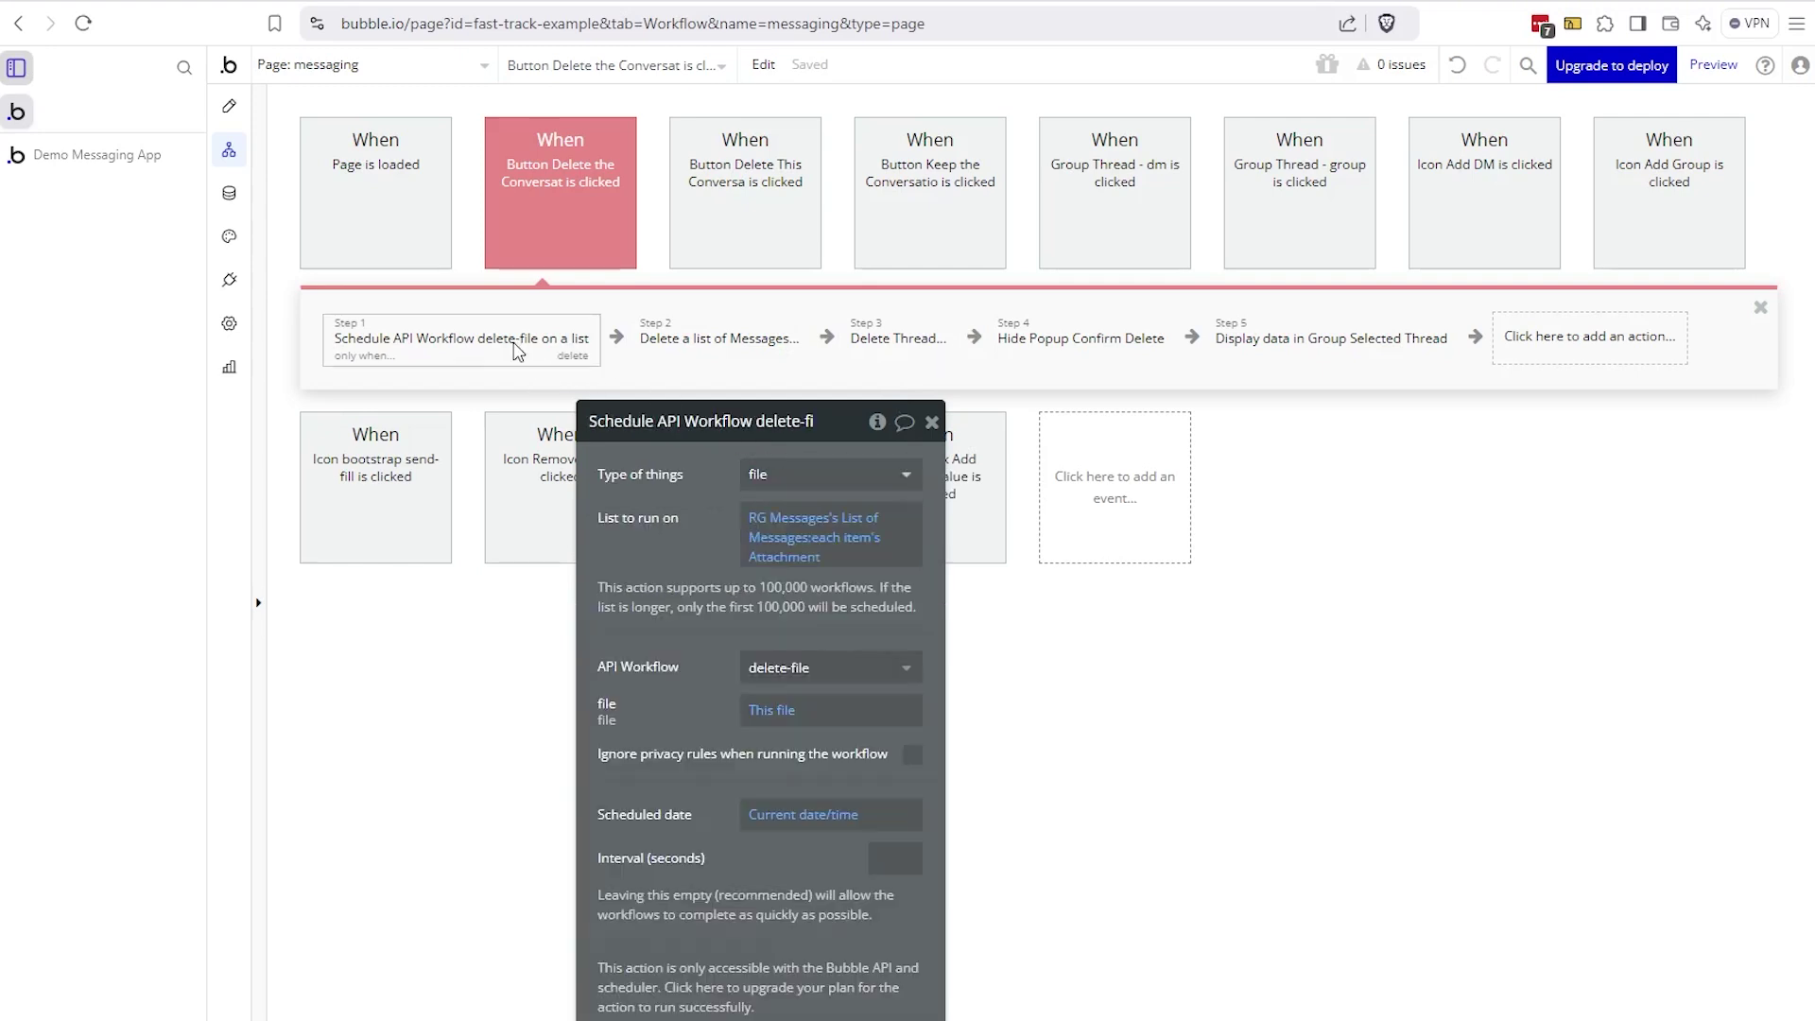
- Examine the Delete Thread, Hide Popup Confirm Delete and Display data in Group Selected Thread actions of the Delete the Conversation workflow
click(705, 359)
click(875, 364)
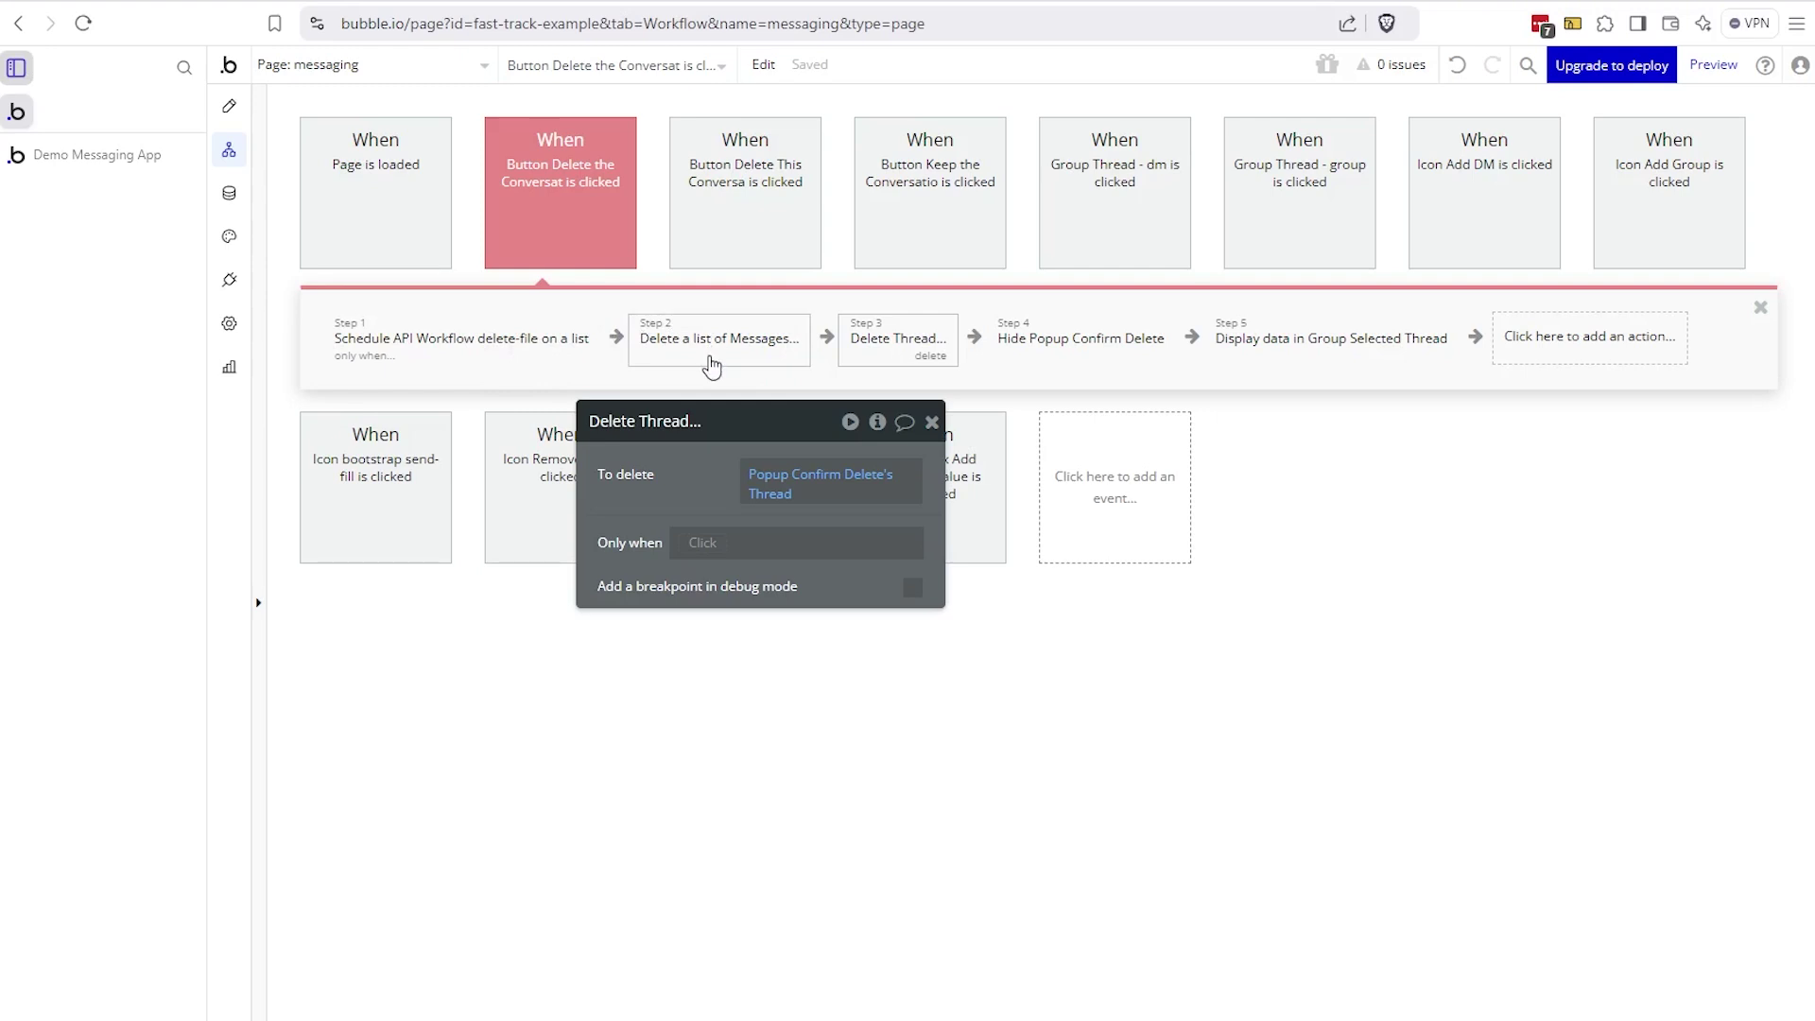
click(1045, 357)
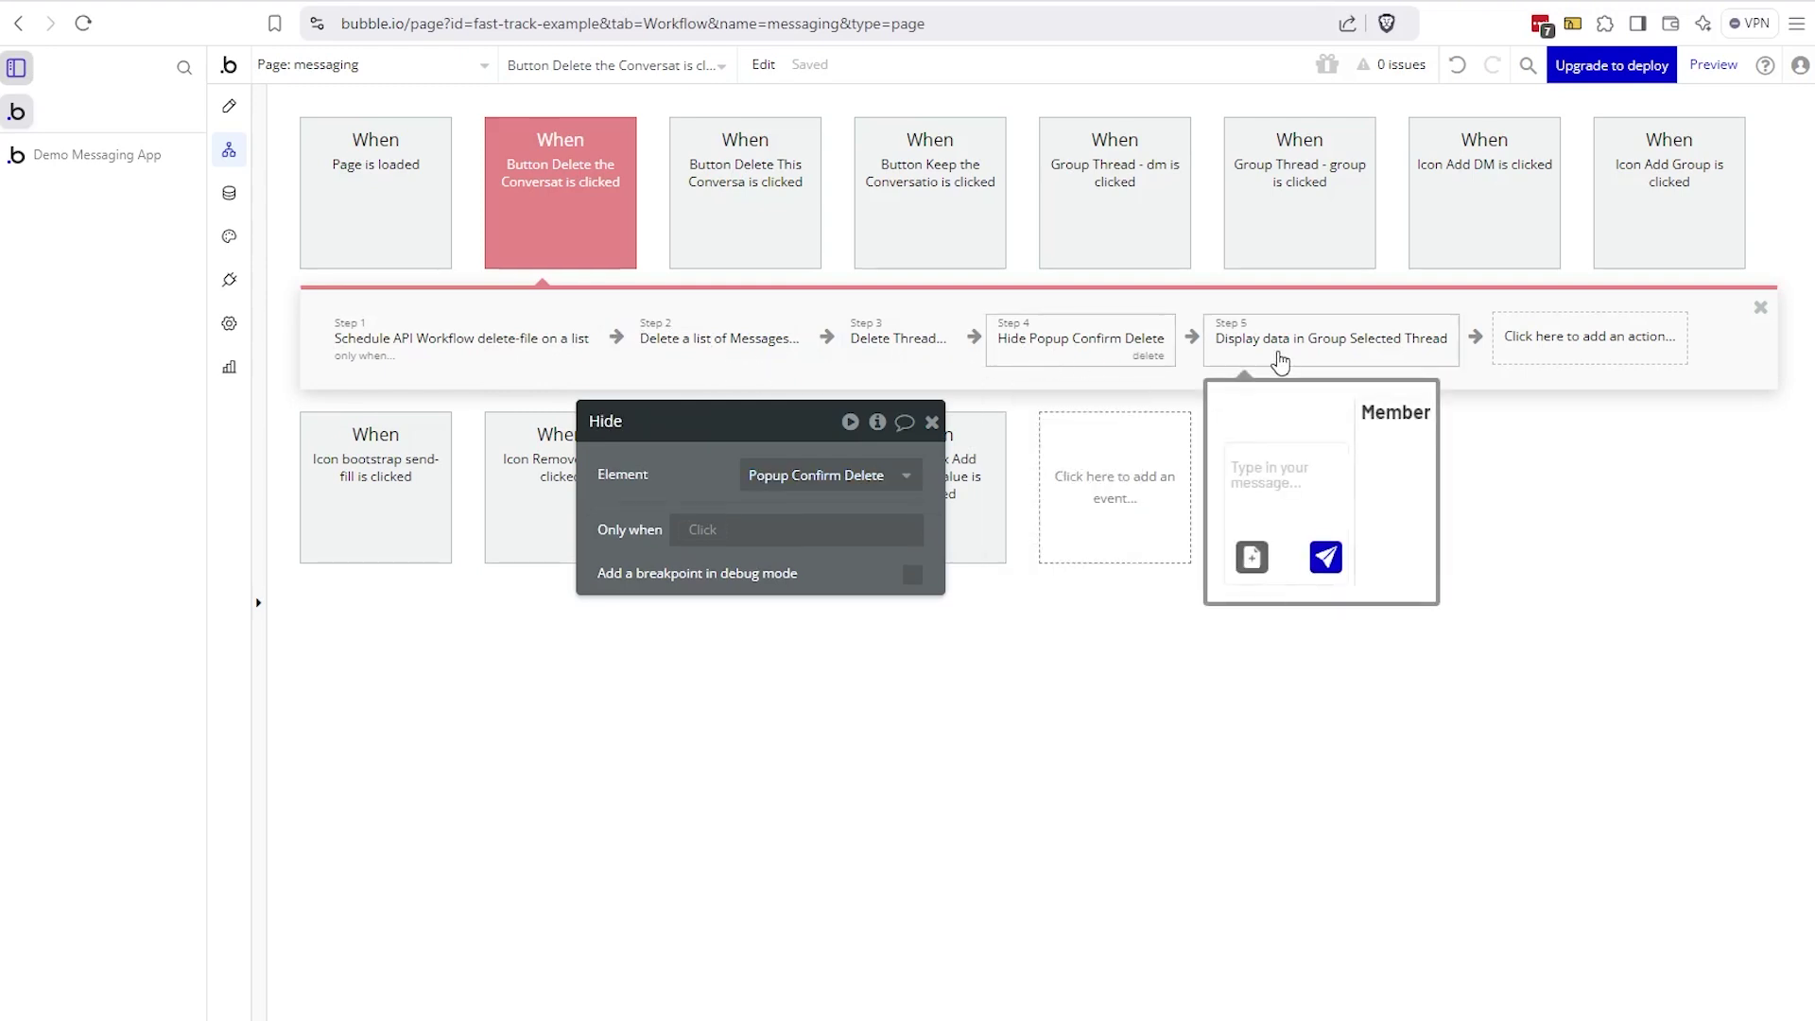
click(1281, 357)
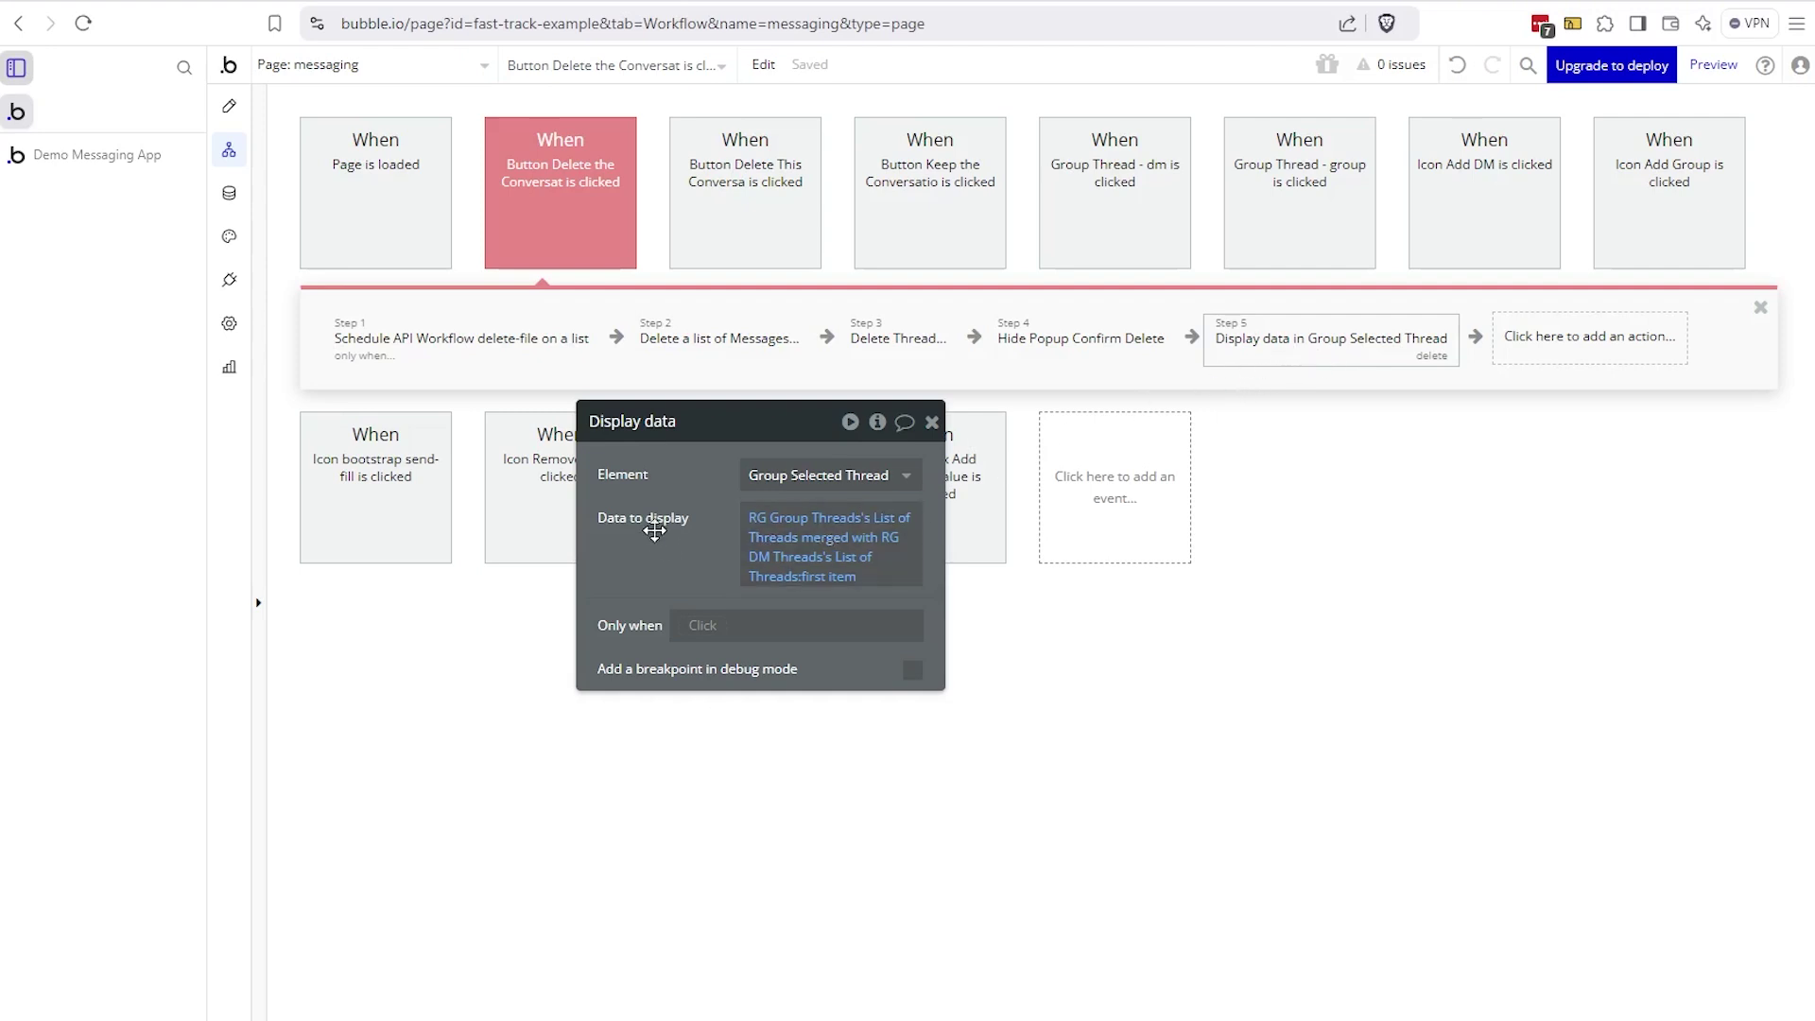
drag(657, 534, 706, 528)
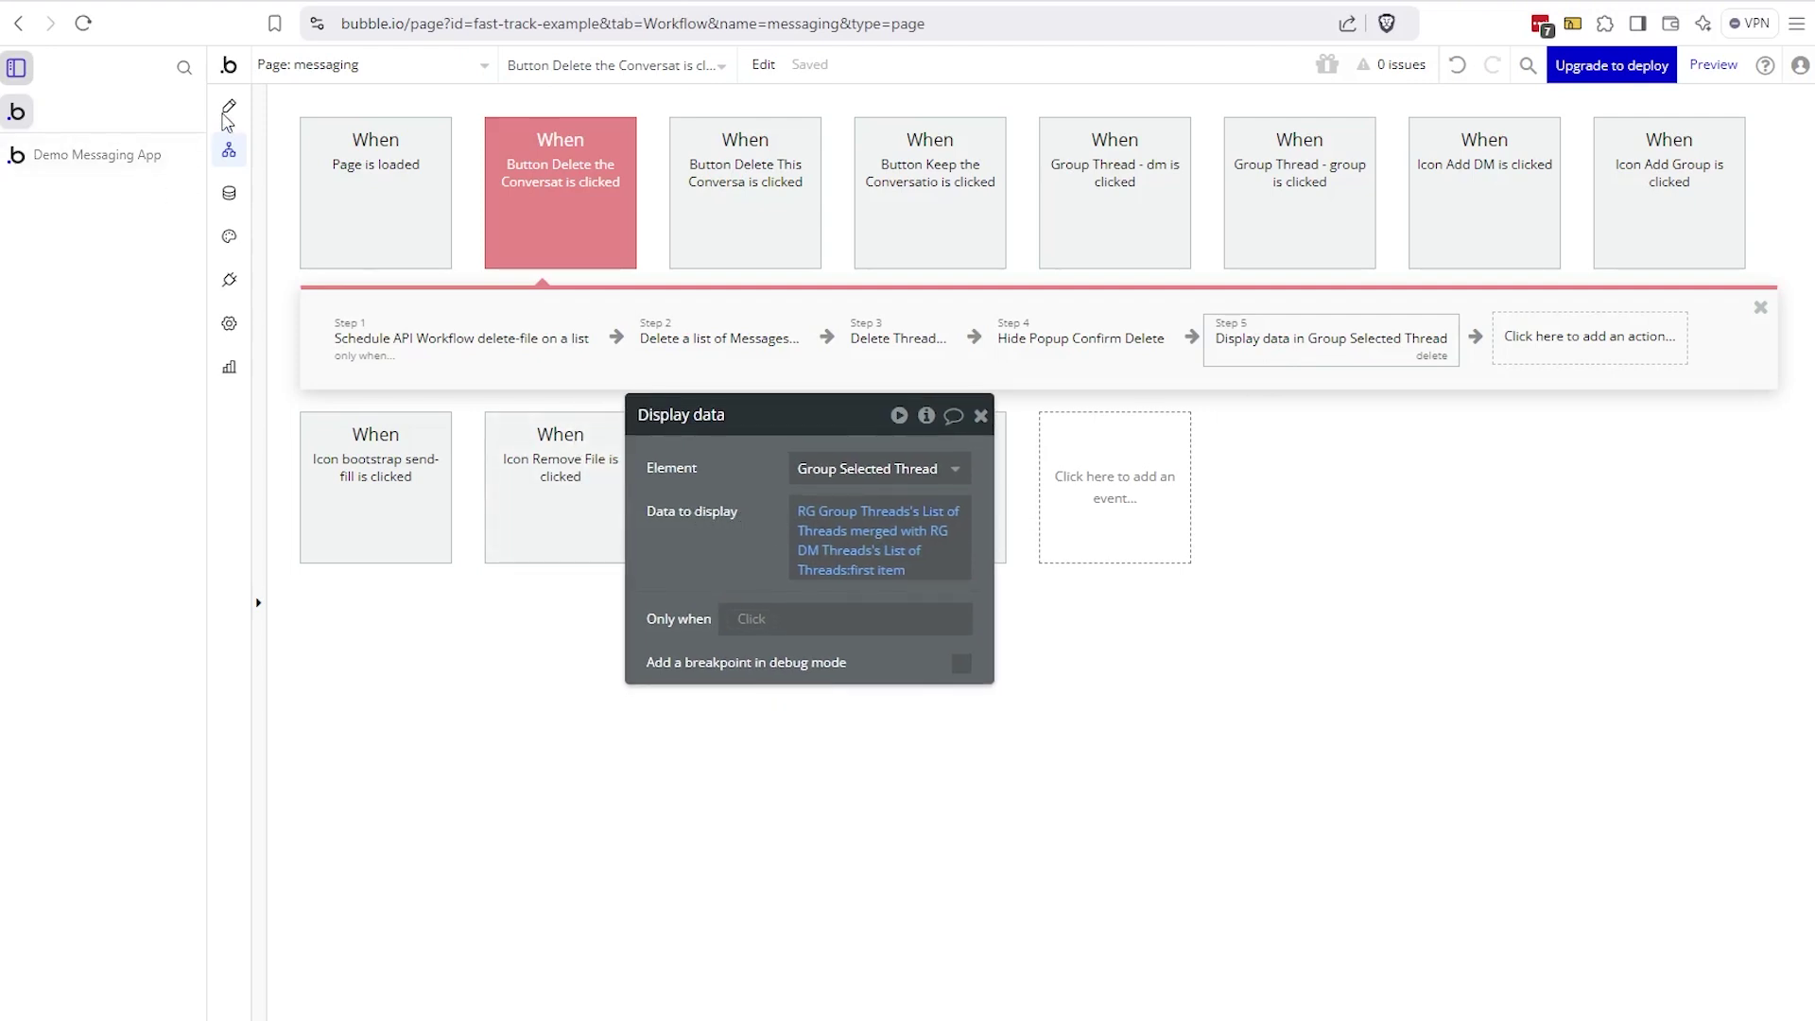
- Return to the messaging page design and examine the Groups and Direct Messages thread lists, selecting Group Thread - dm
click(229, 105)
mouse_move(725, 497)
mouse_down()
mouse_move(819, 497)
mouse_move(901, 458)
mouse_up()
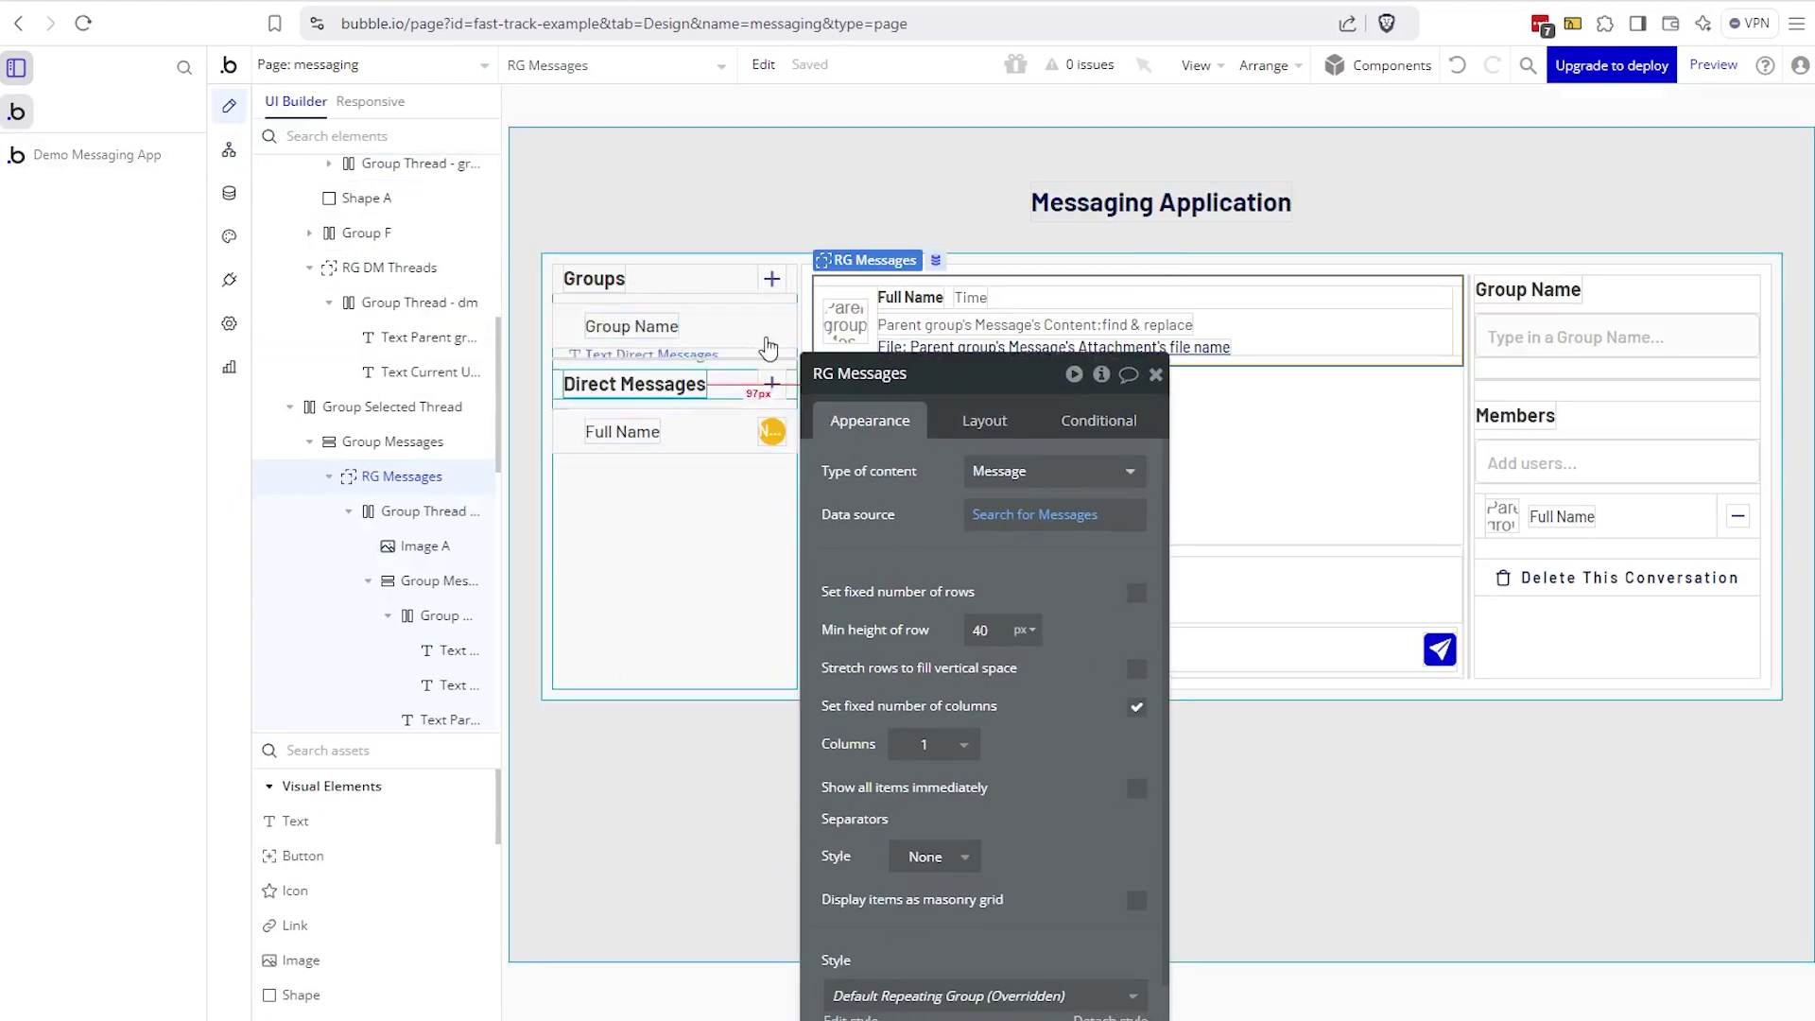
click(718, 437)
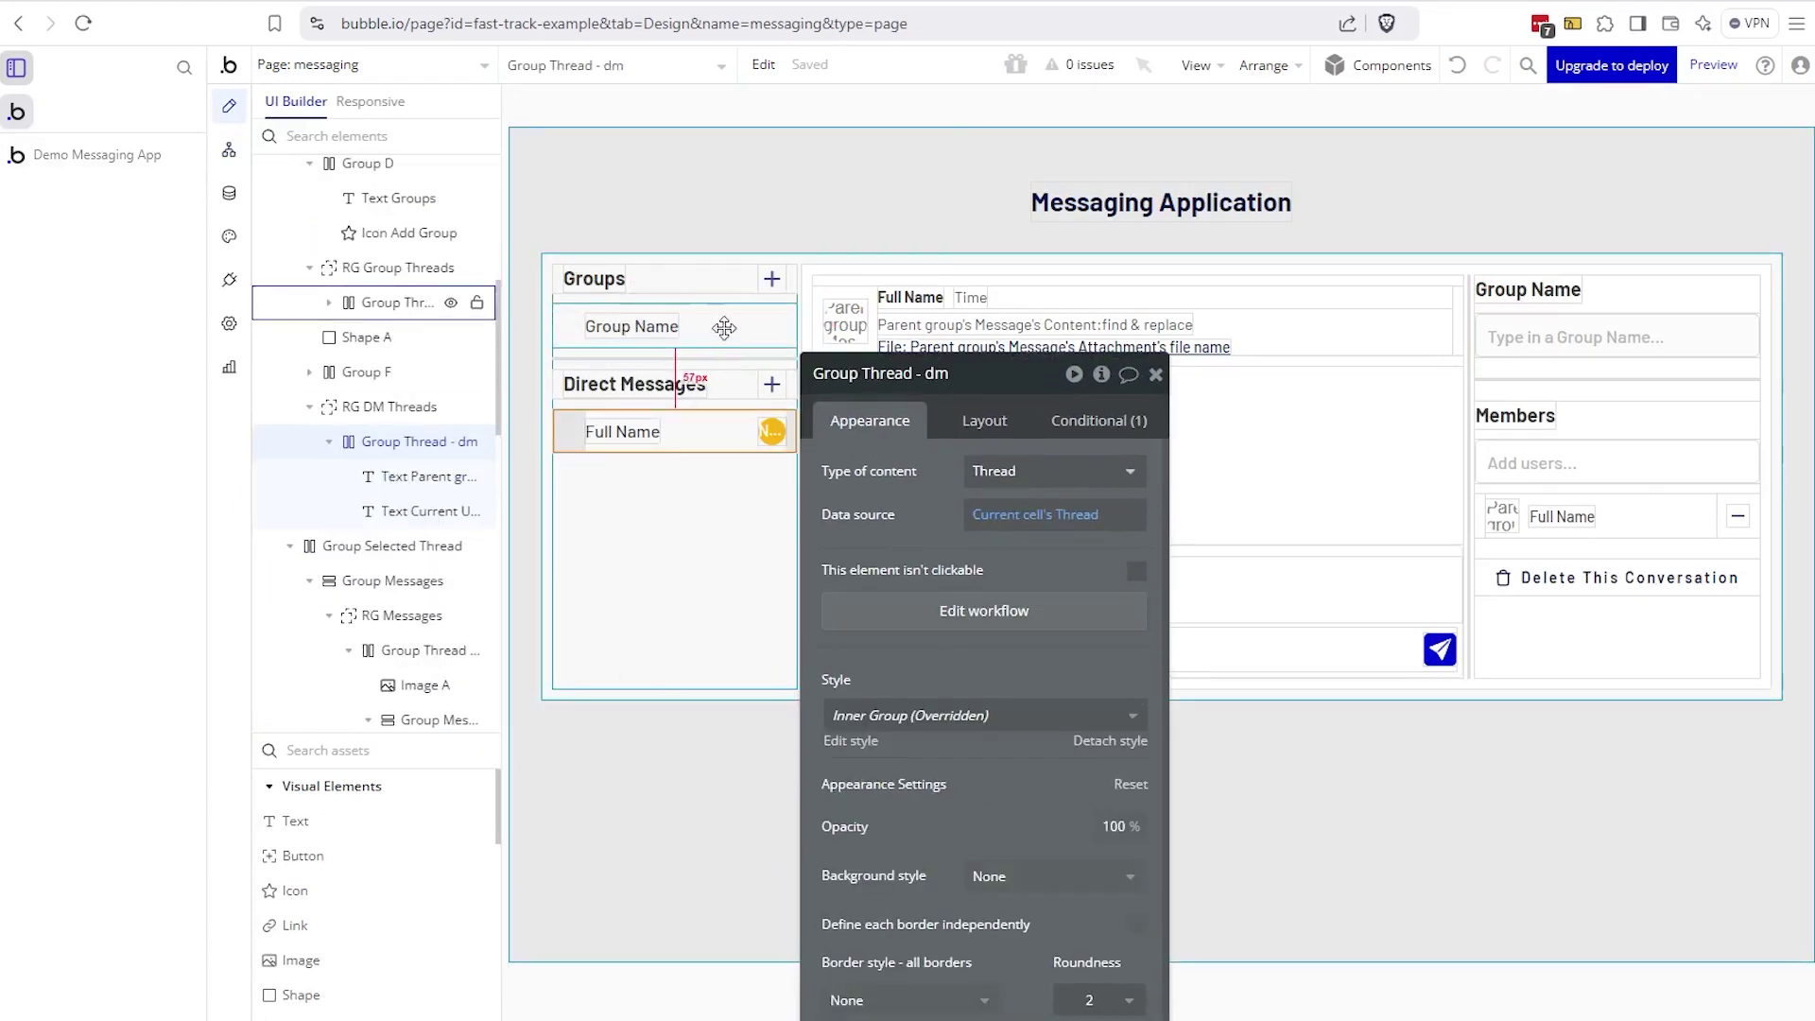
- Return to the workflow and examine how the Display data action merges both RG thread lists and takes the first item
click(229, 150)
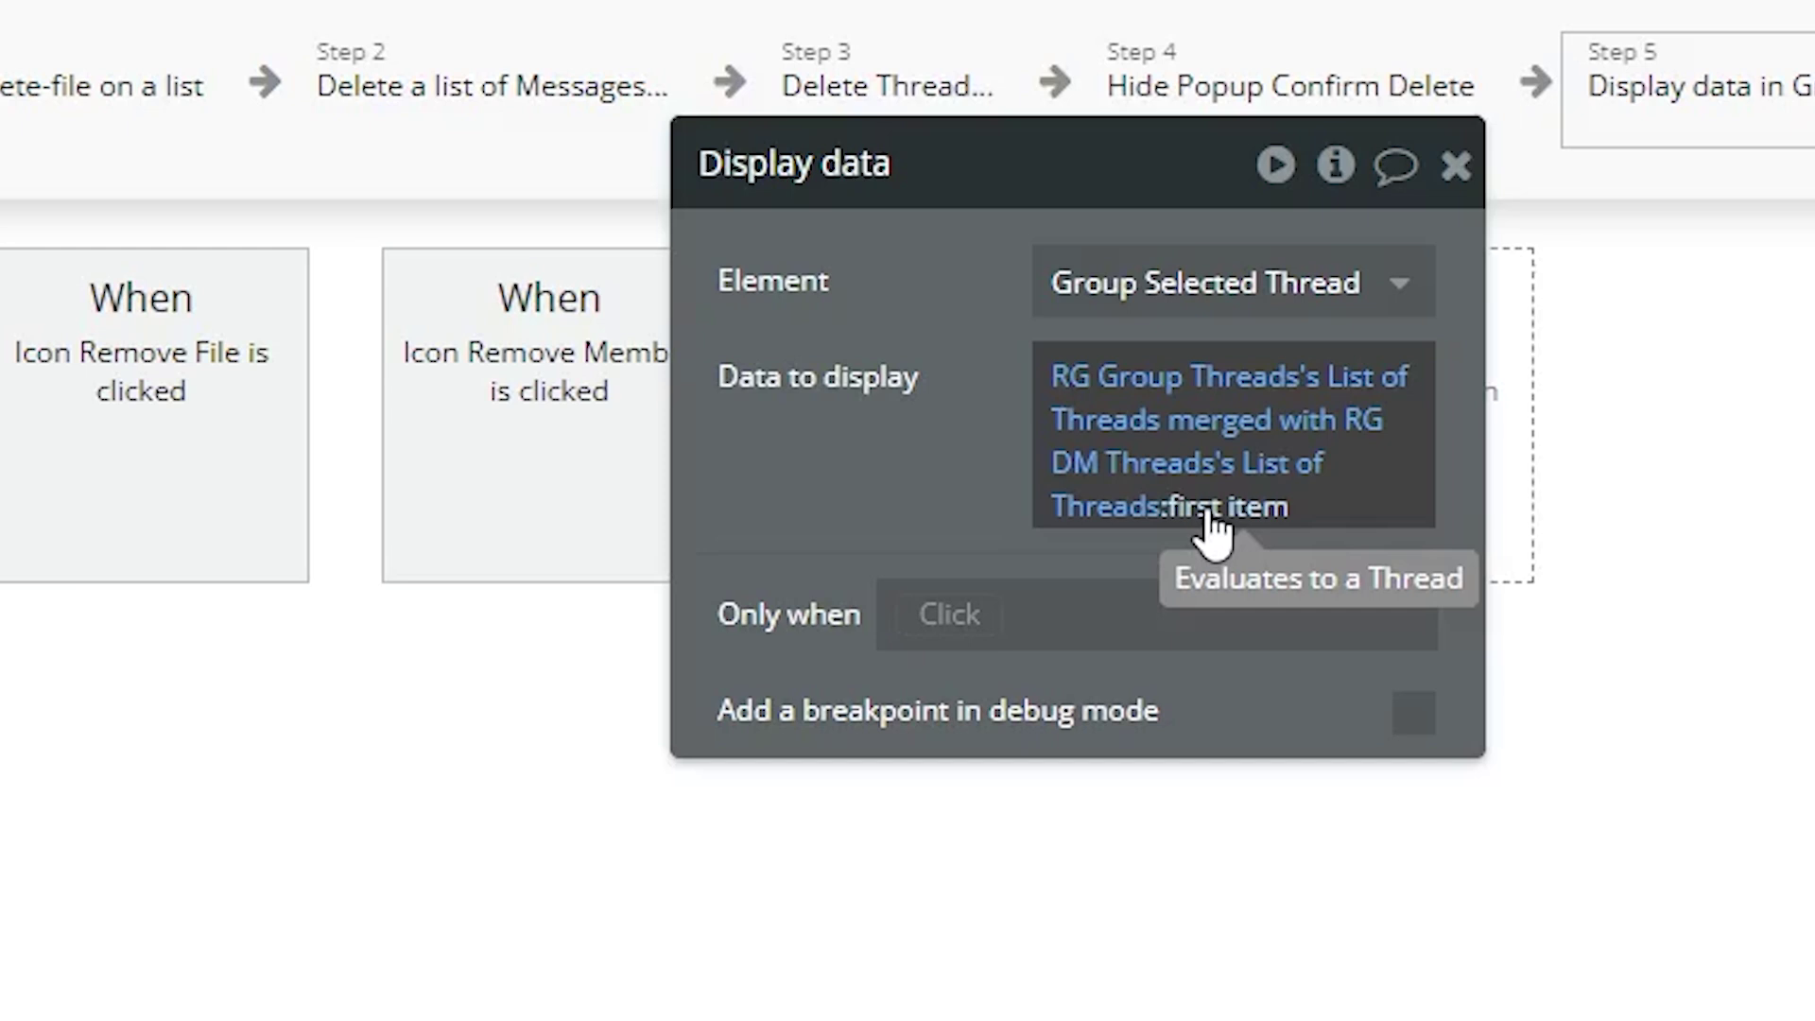
click(1163, 471)
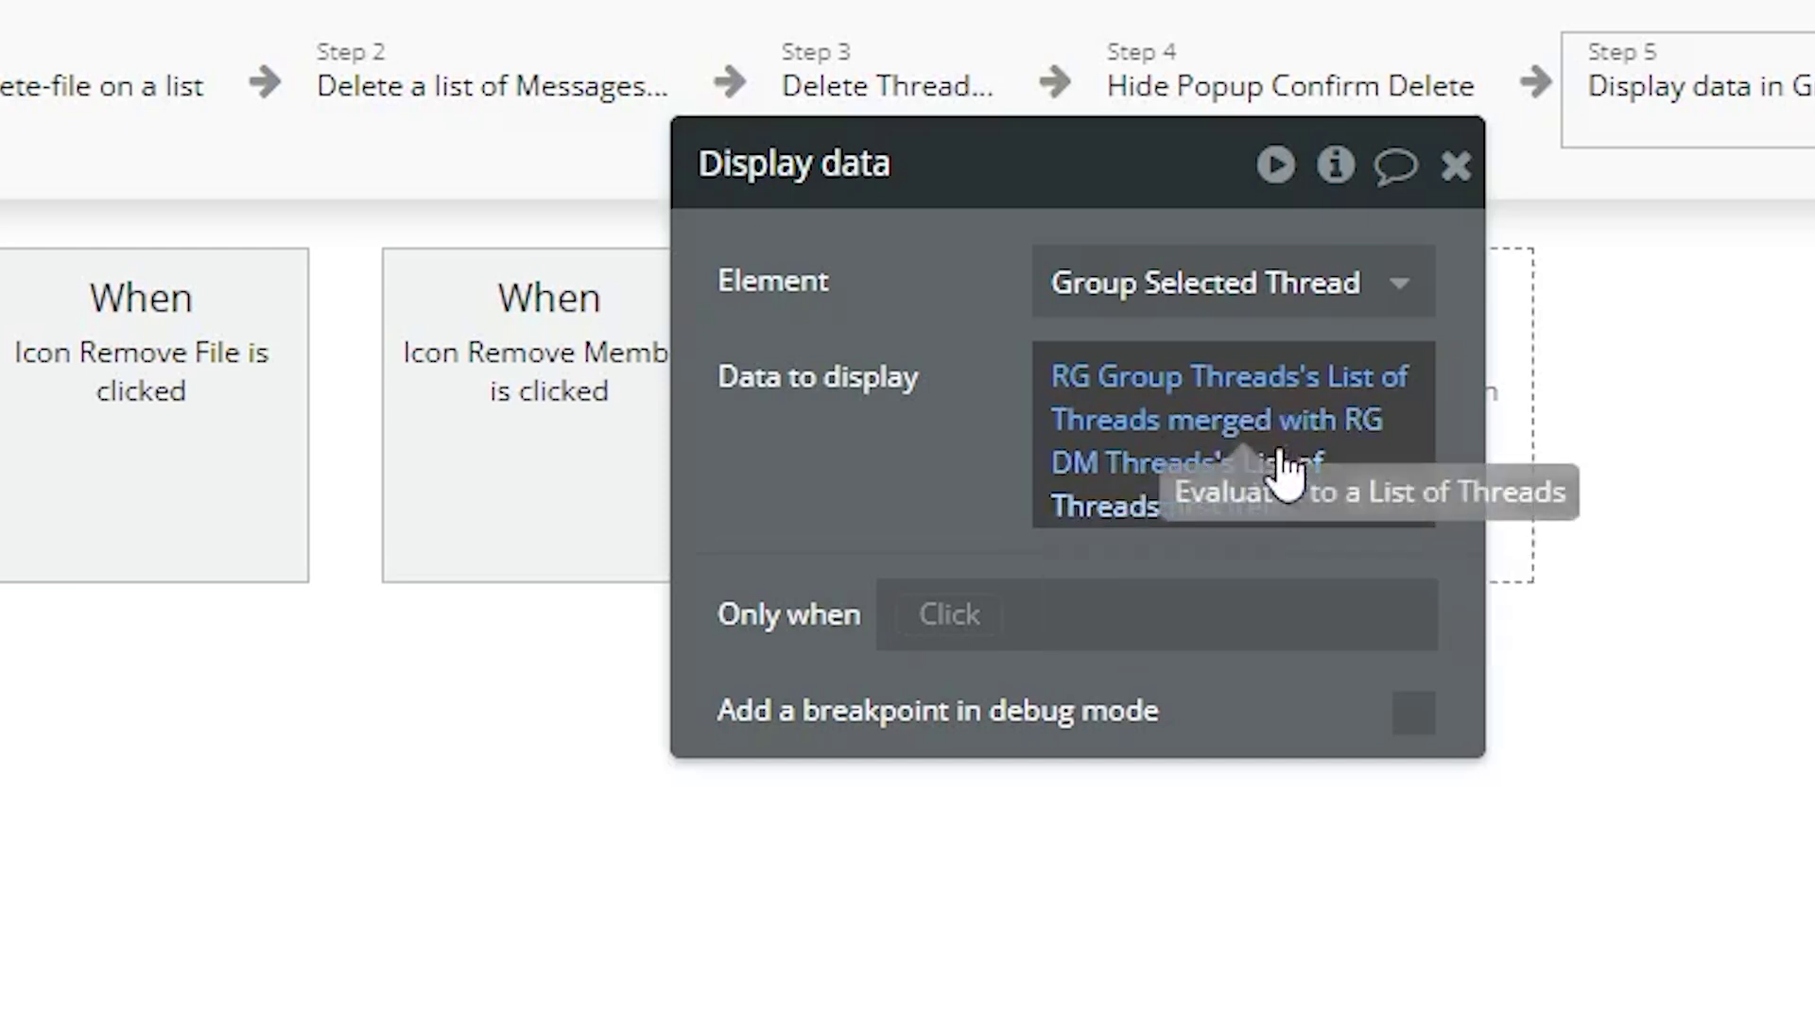
click(1180, 482)
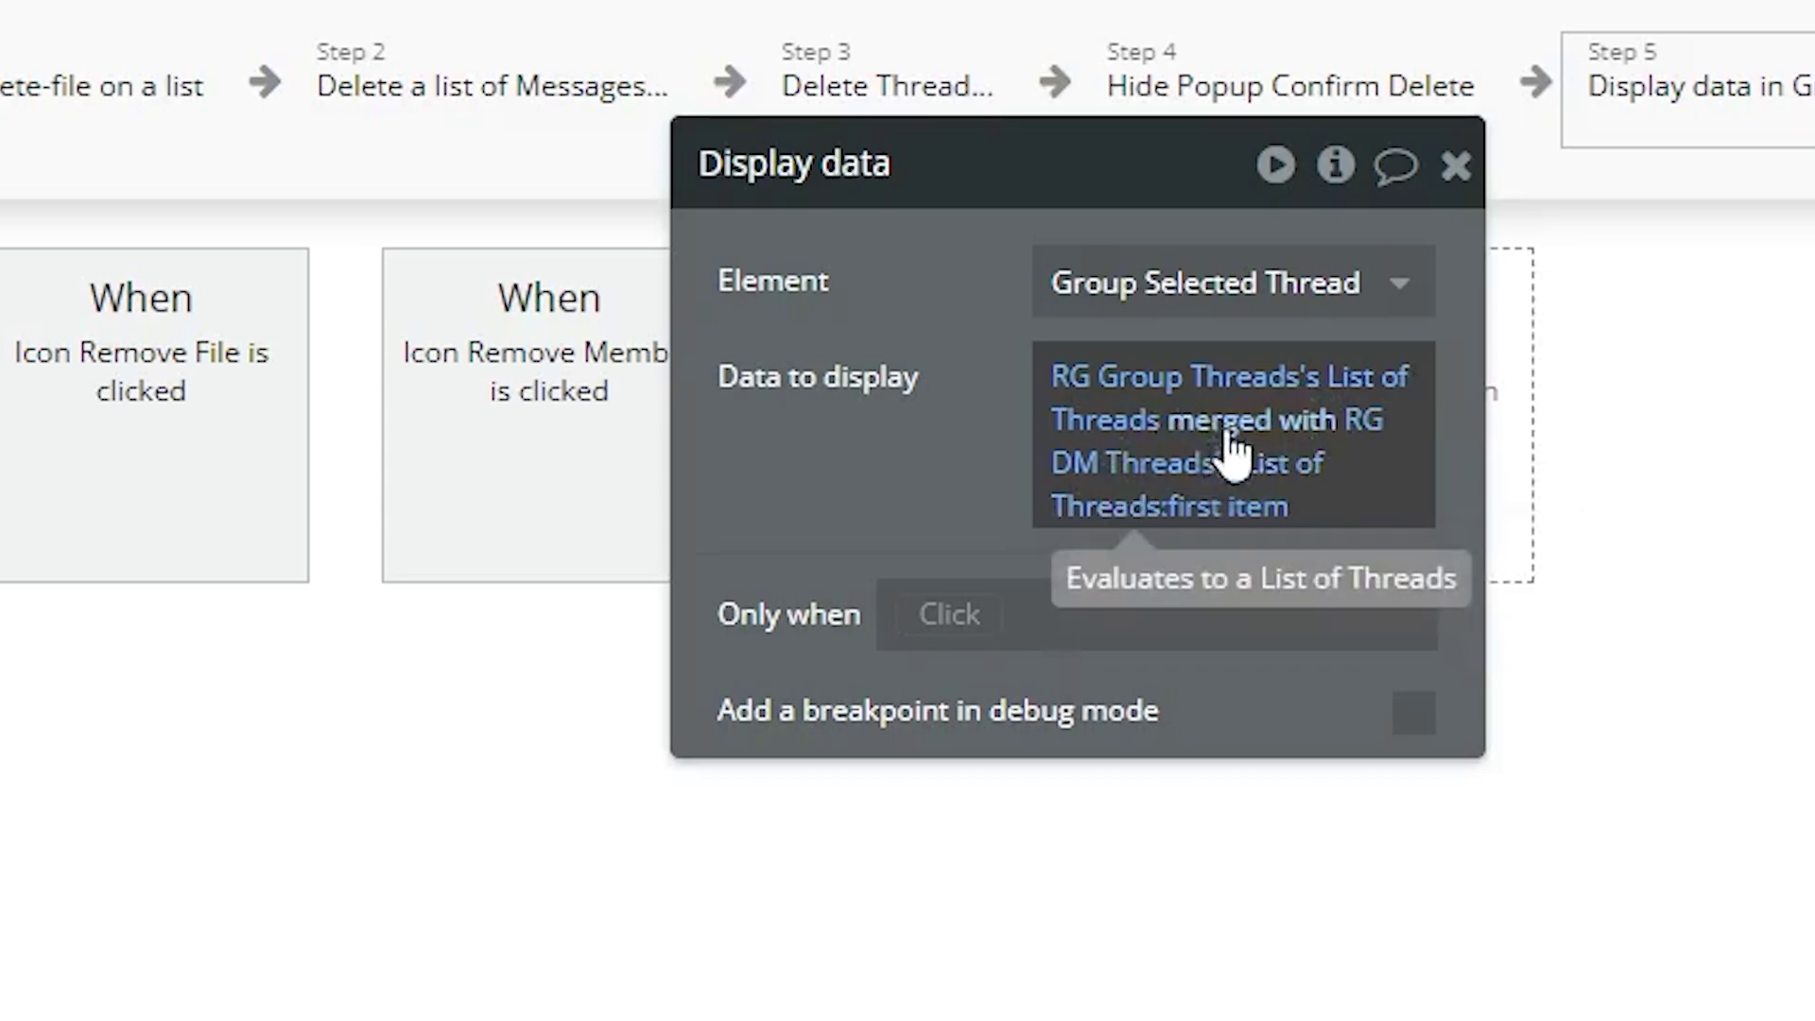
click(1192, 401)
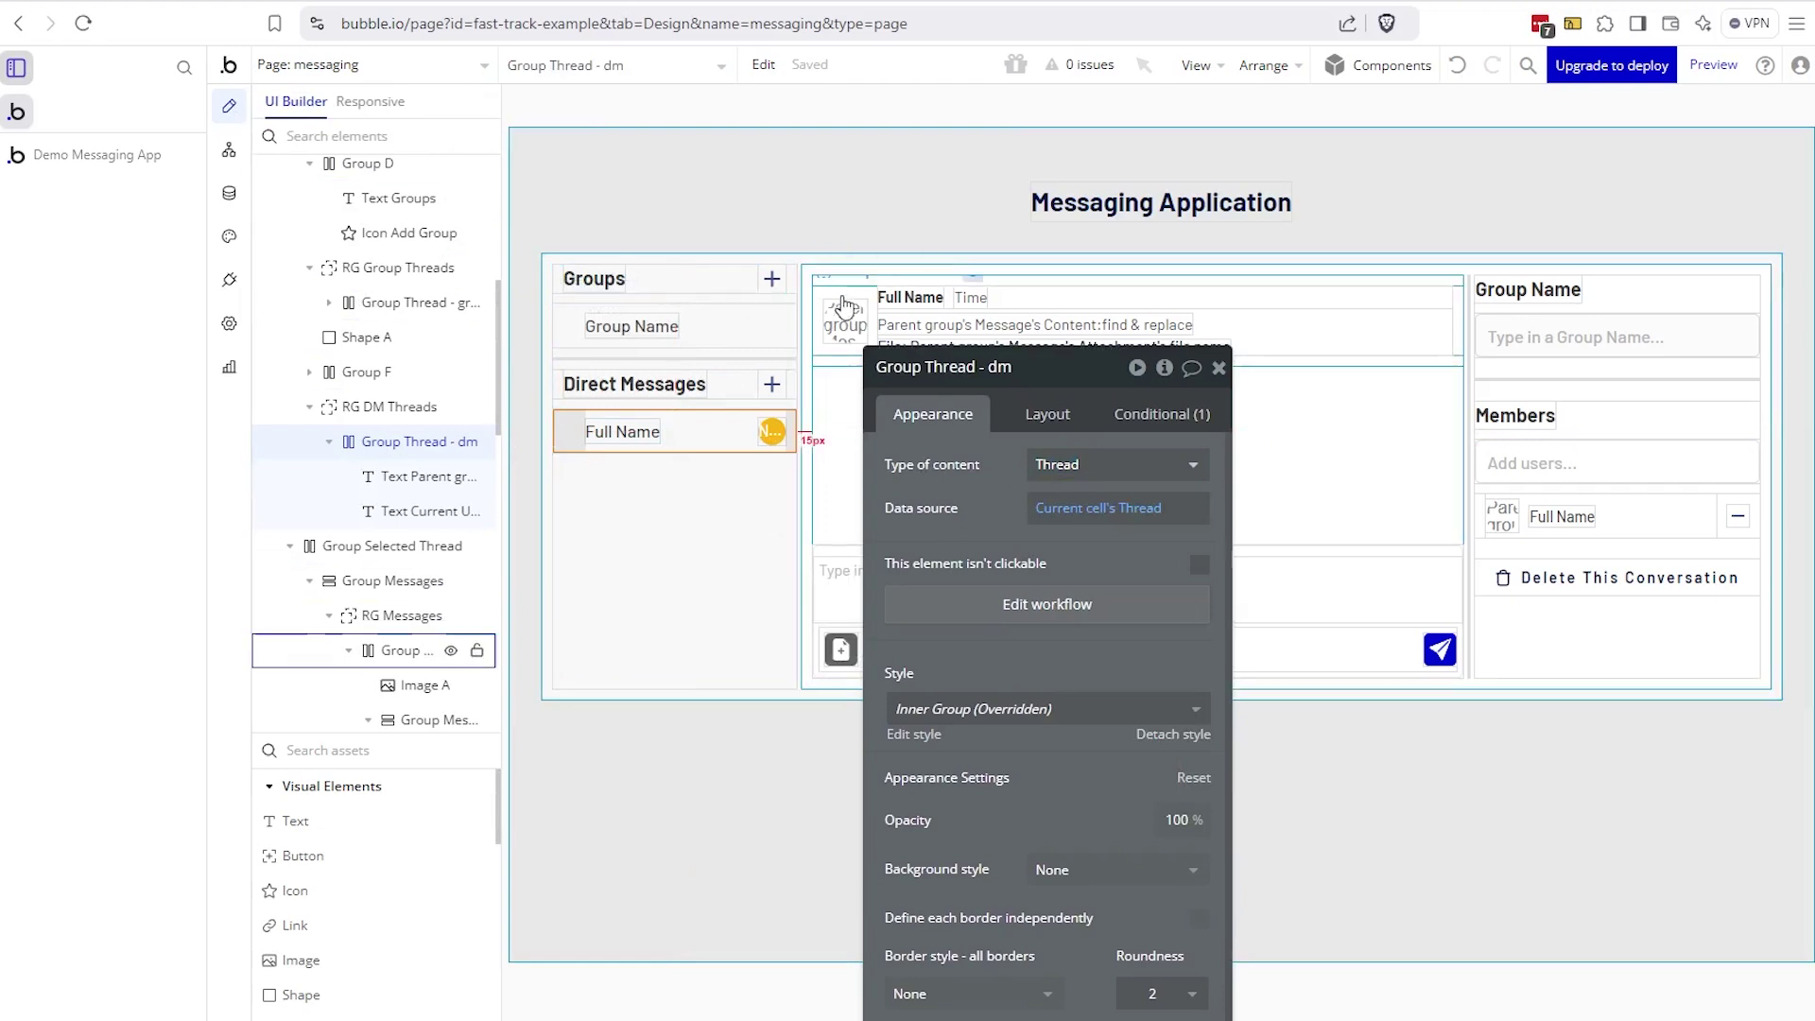
- Open the Page is loaded workflow and examine its Display data in Group Selected Thread action
click(229, 150)
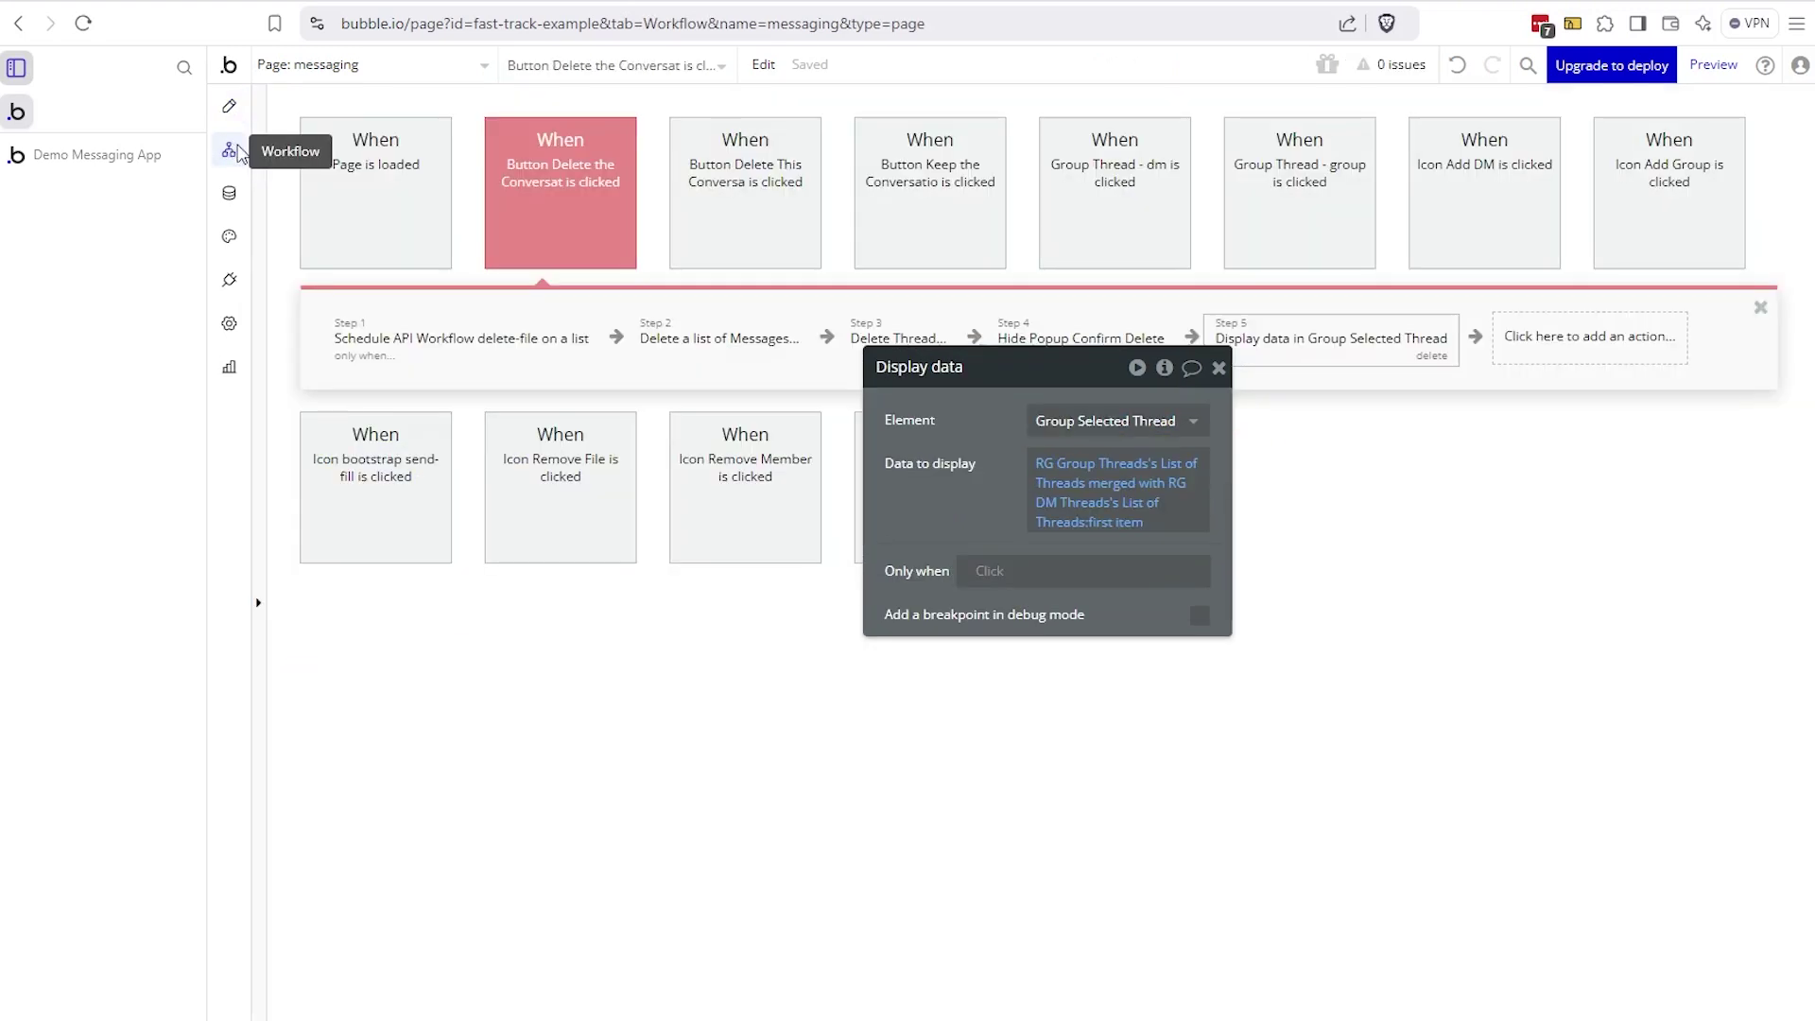
click(345, 177)
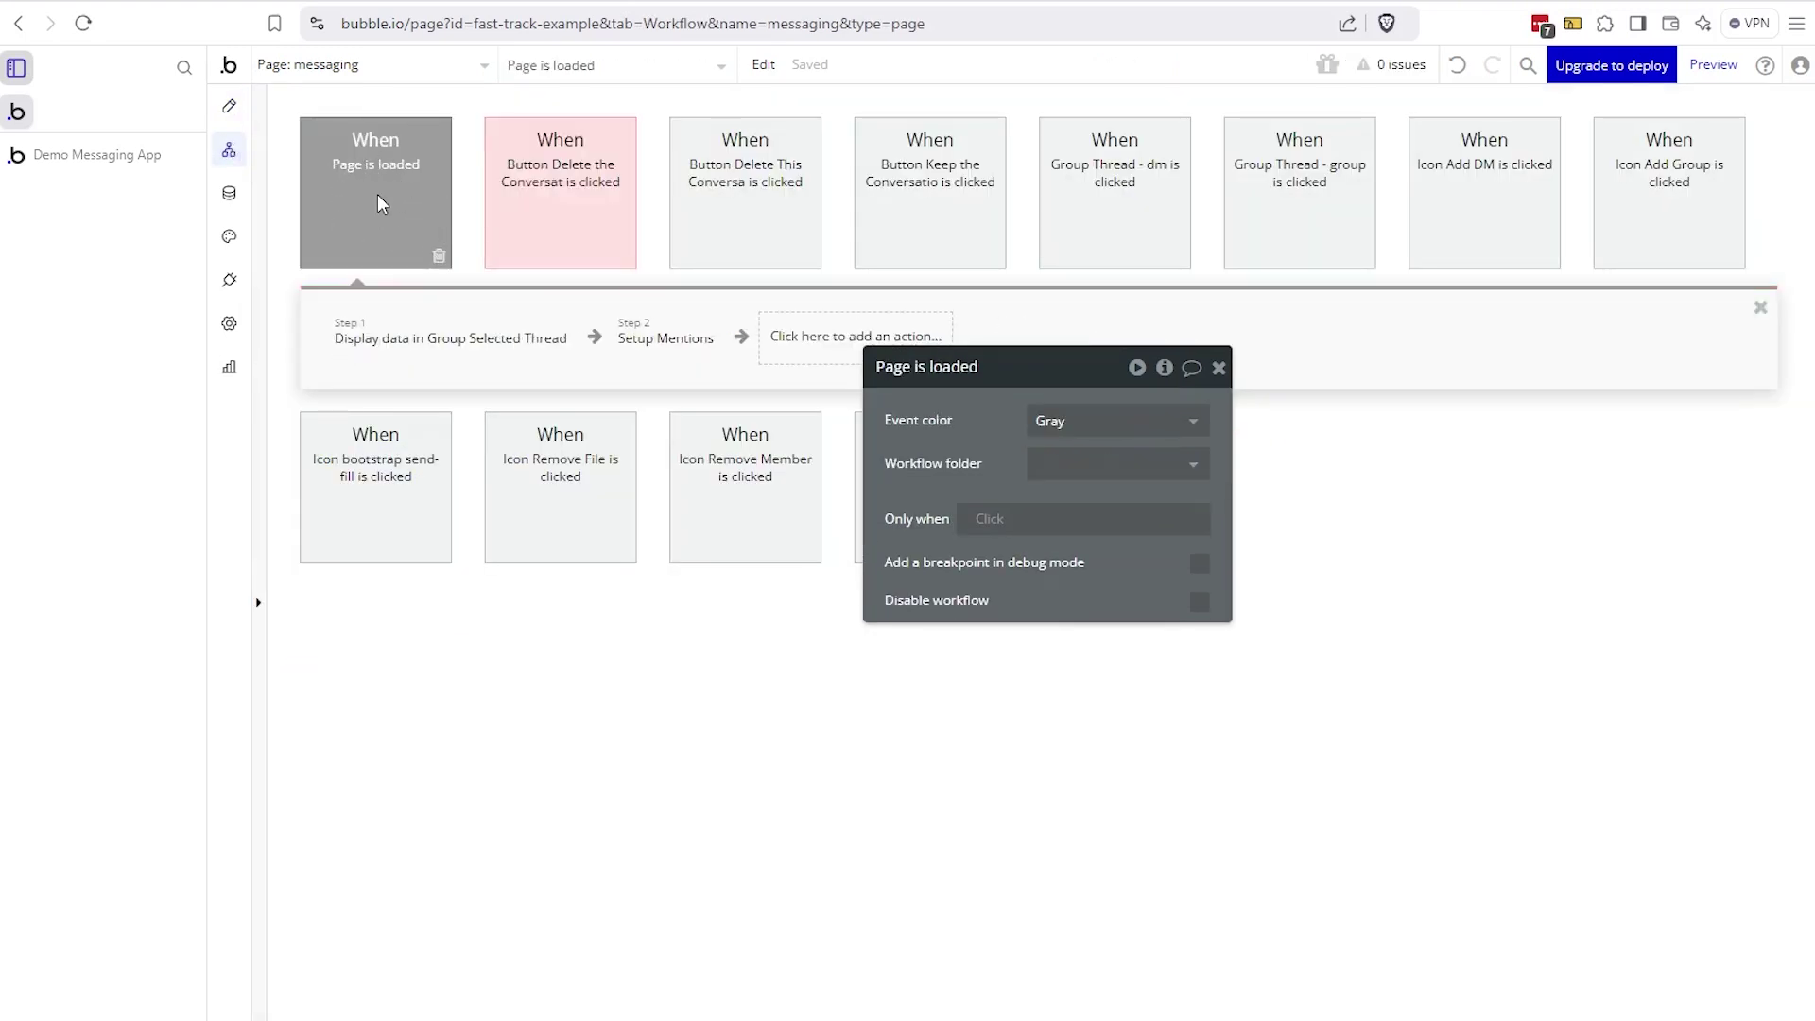
click(382, 335)
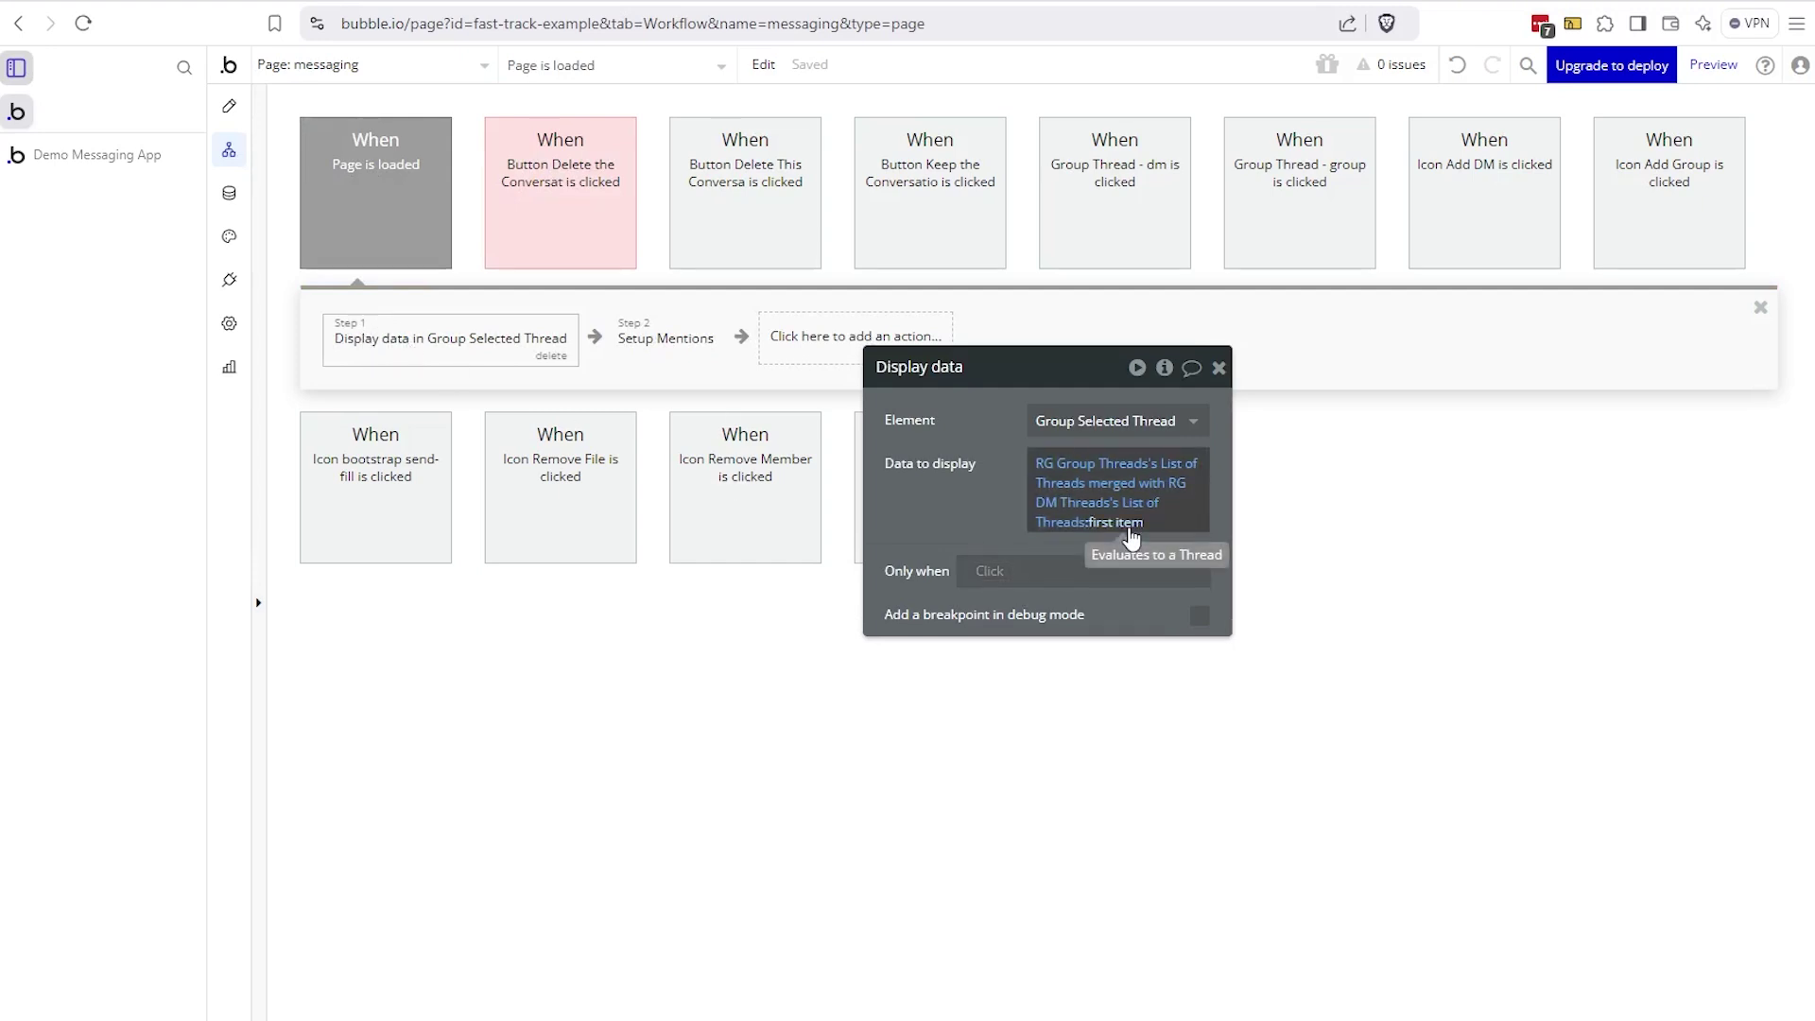
- Reload the Demo Messaging App preview to check which thread is selected on page load, and return to the Bubble editor
click(95, 154)
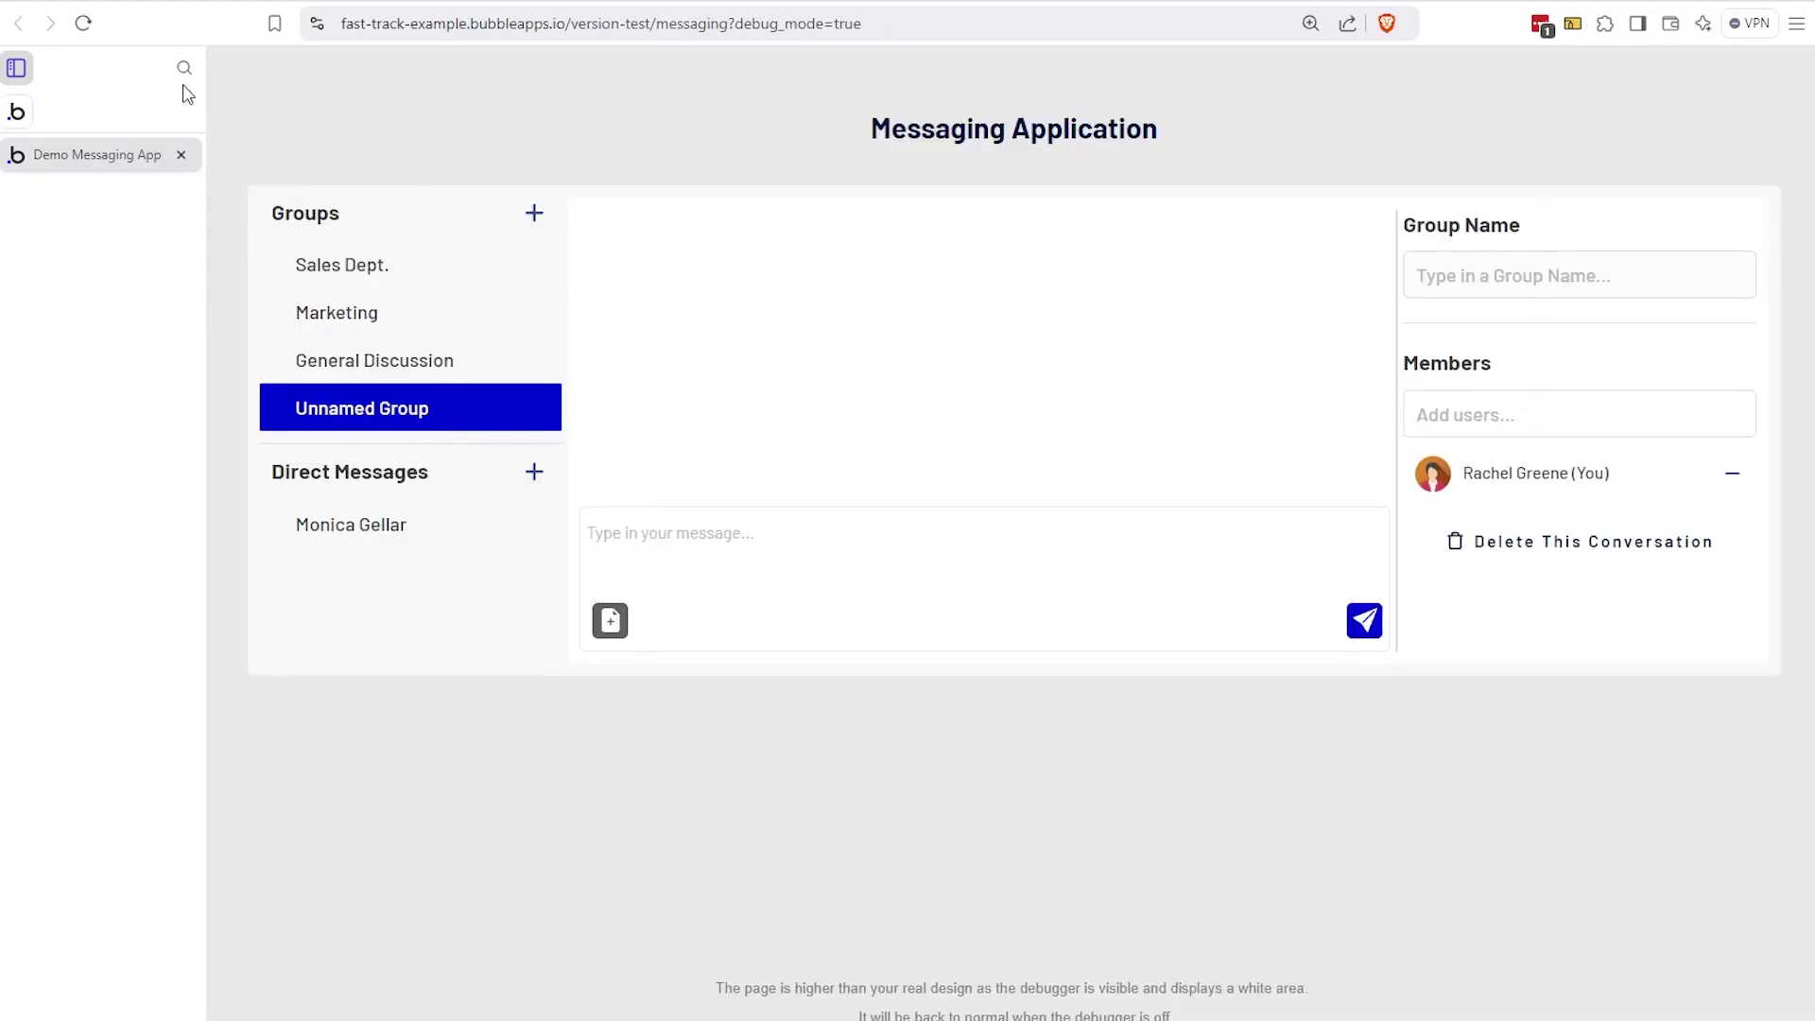
click(83, 23)
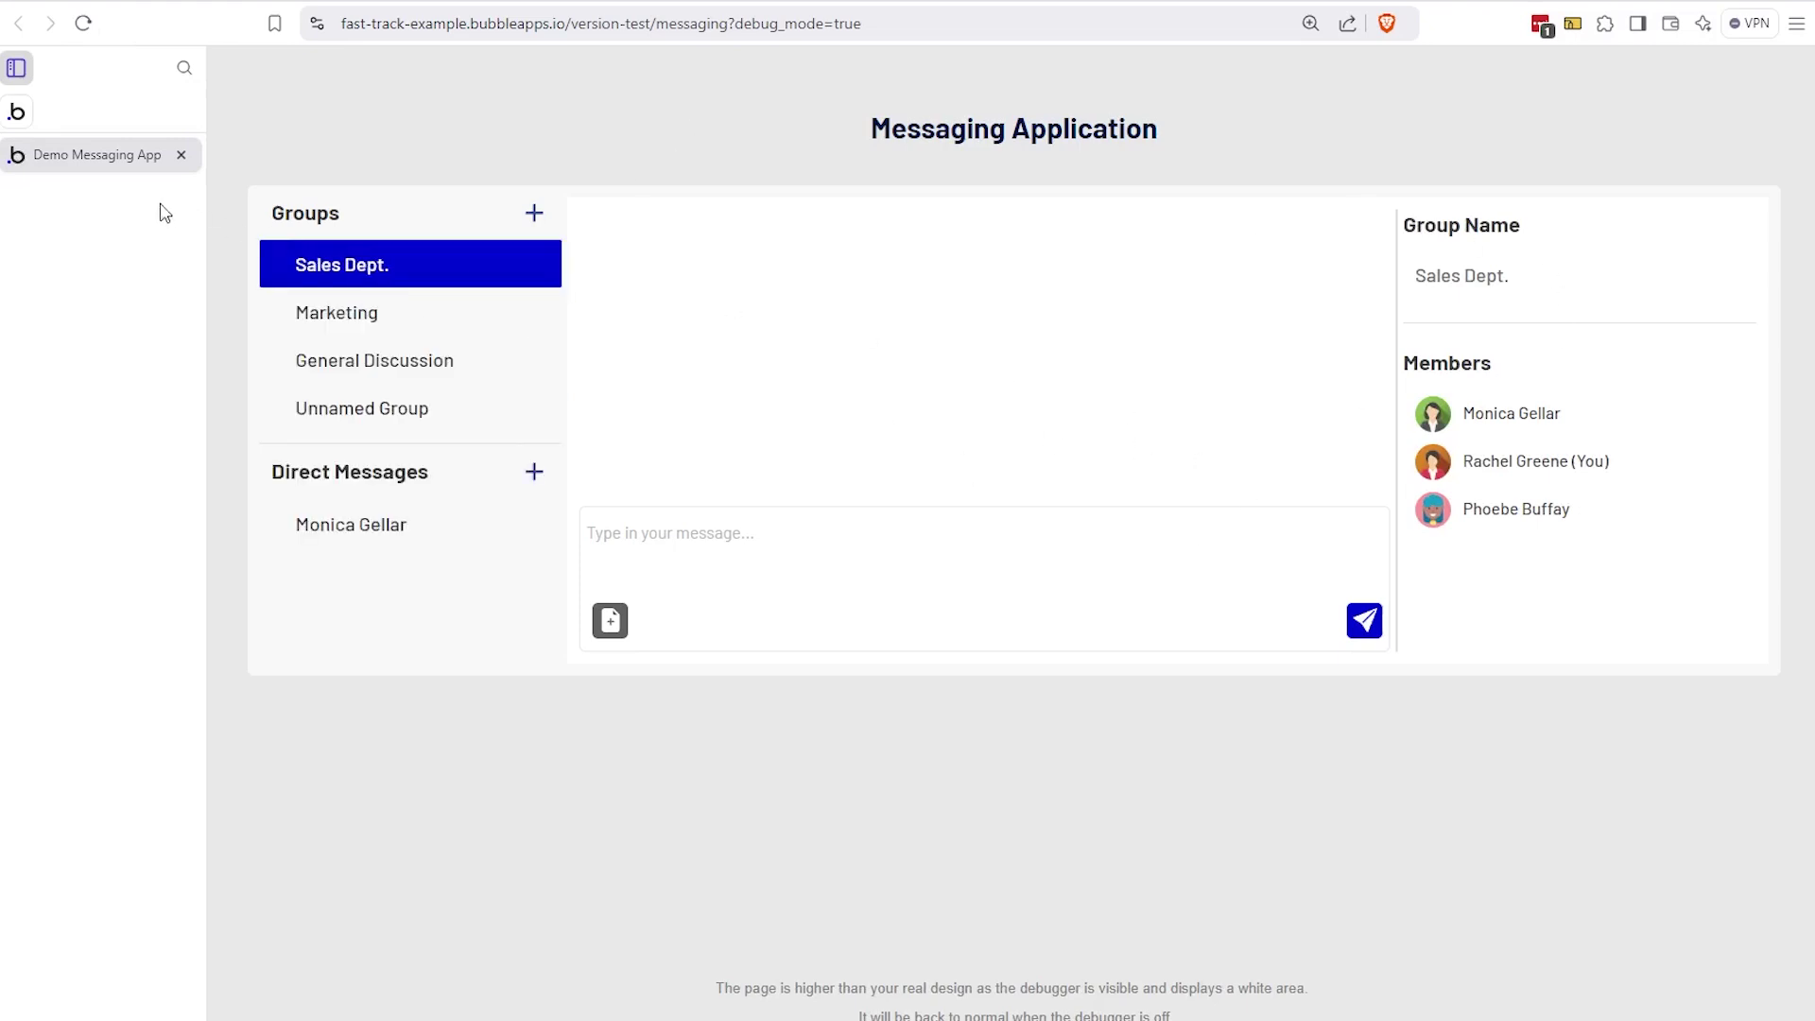
click(38, 121)
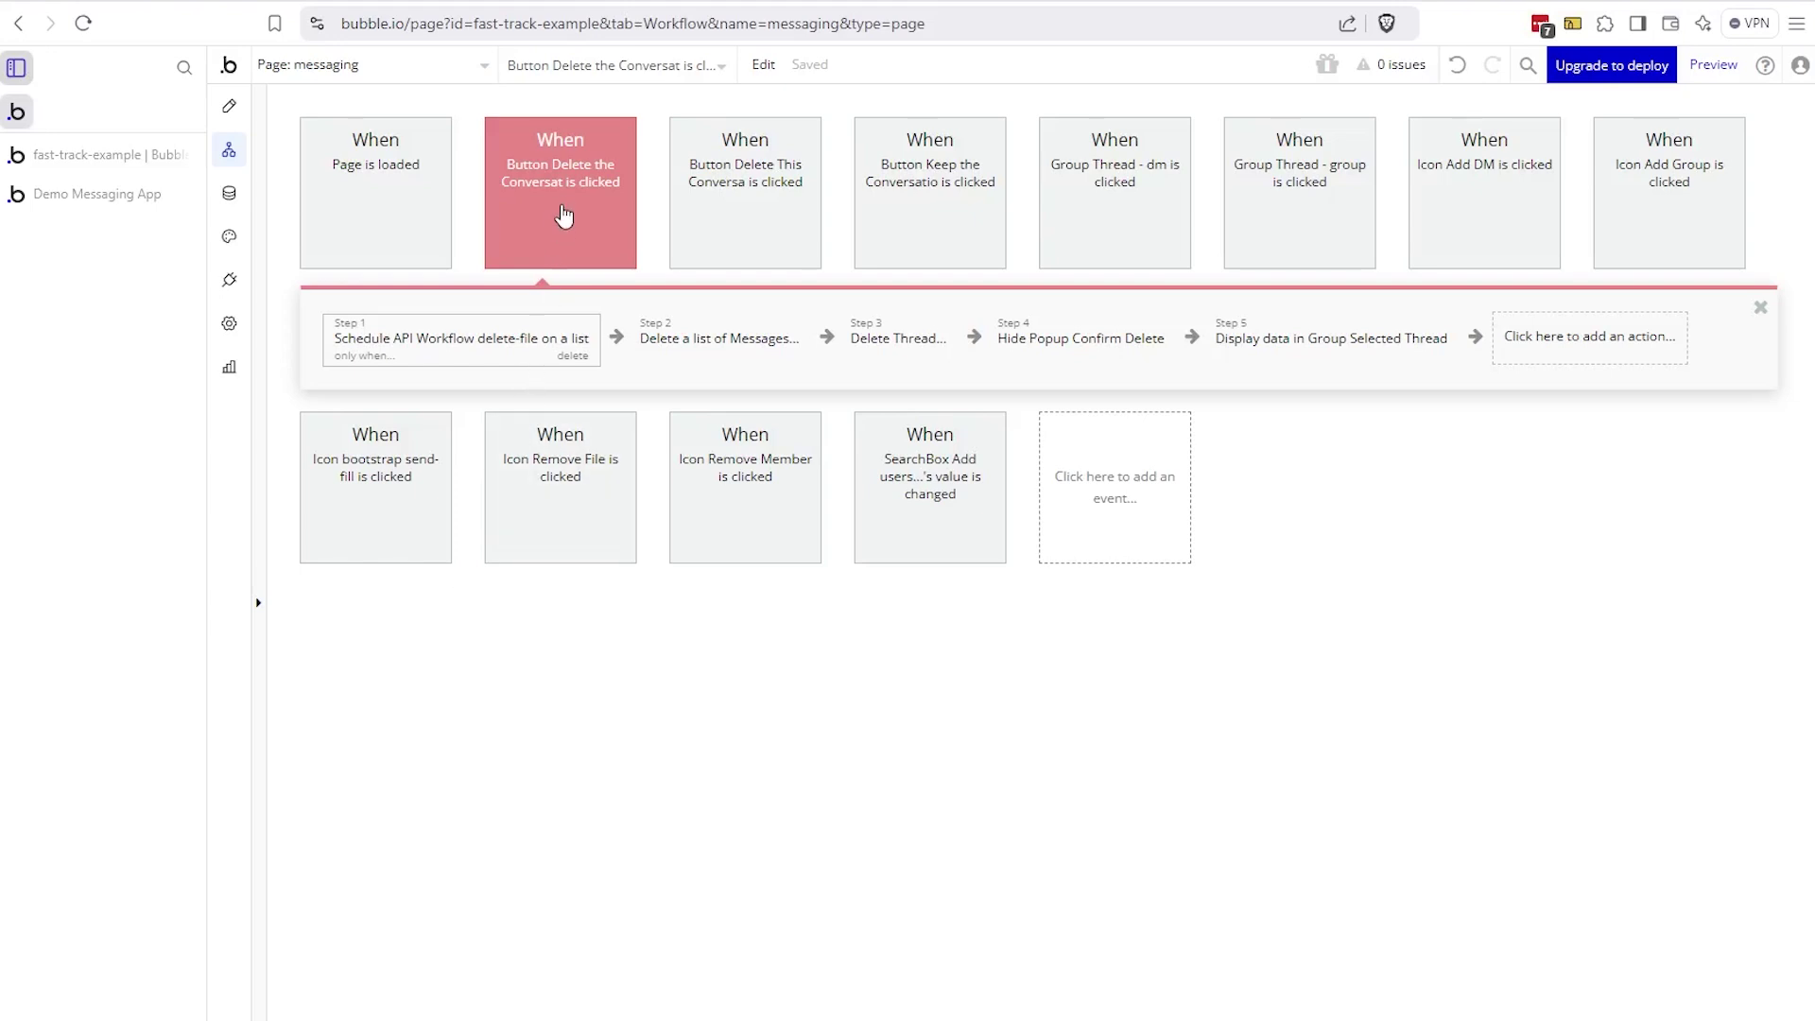
- Open the app's Backend workflows and examine the settings of the delete-file API workflow
mouse_move(561, 208)
click(142, 155)
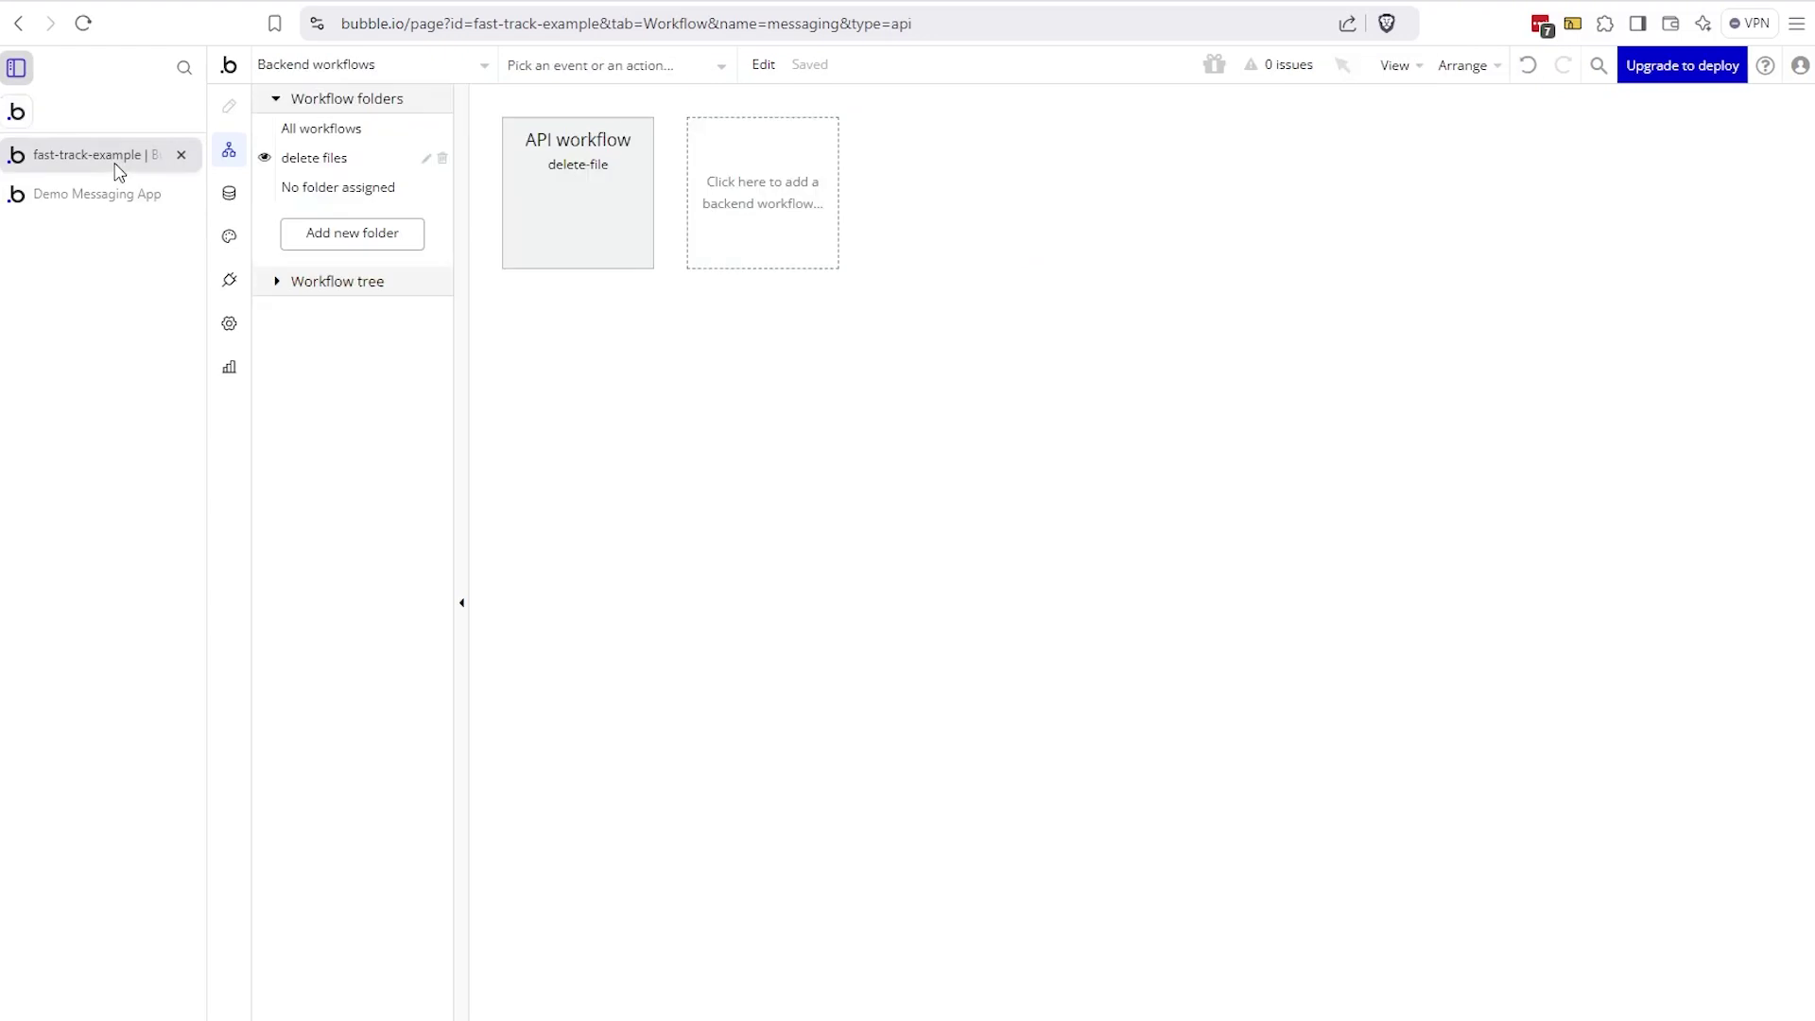
click(296, 66)
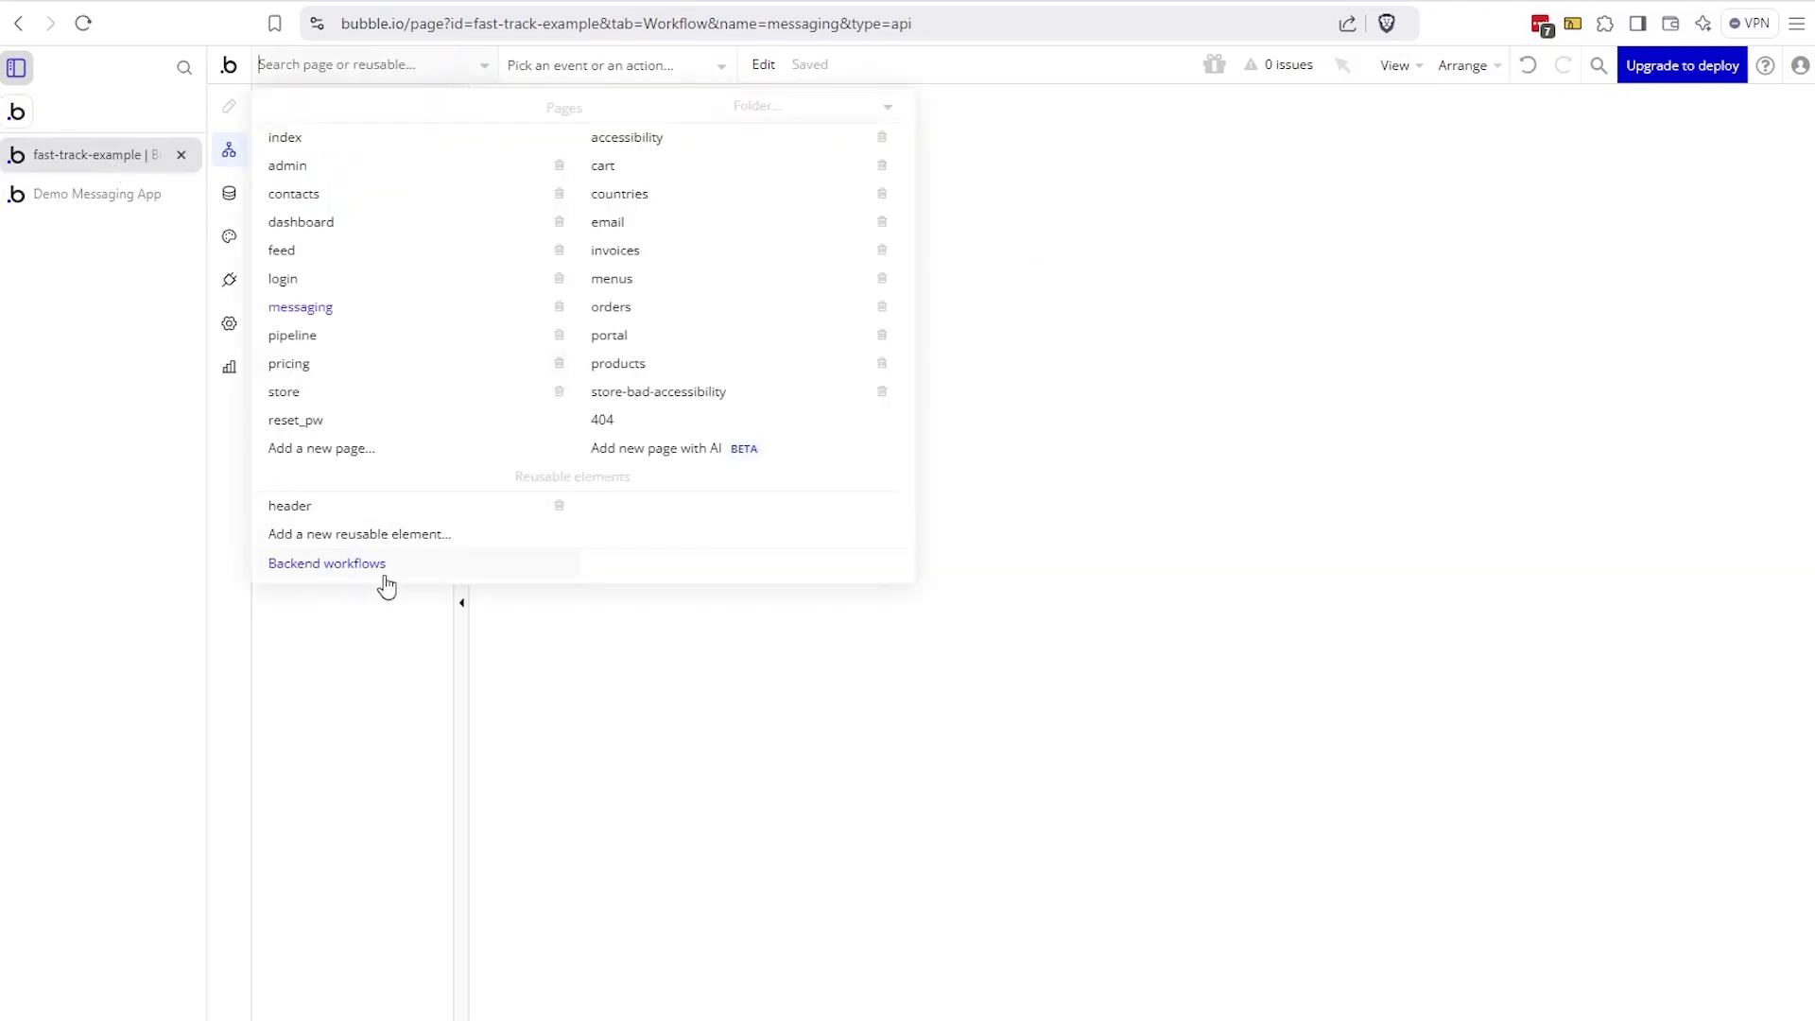
click(419, 579)
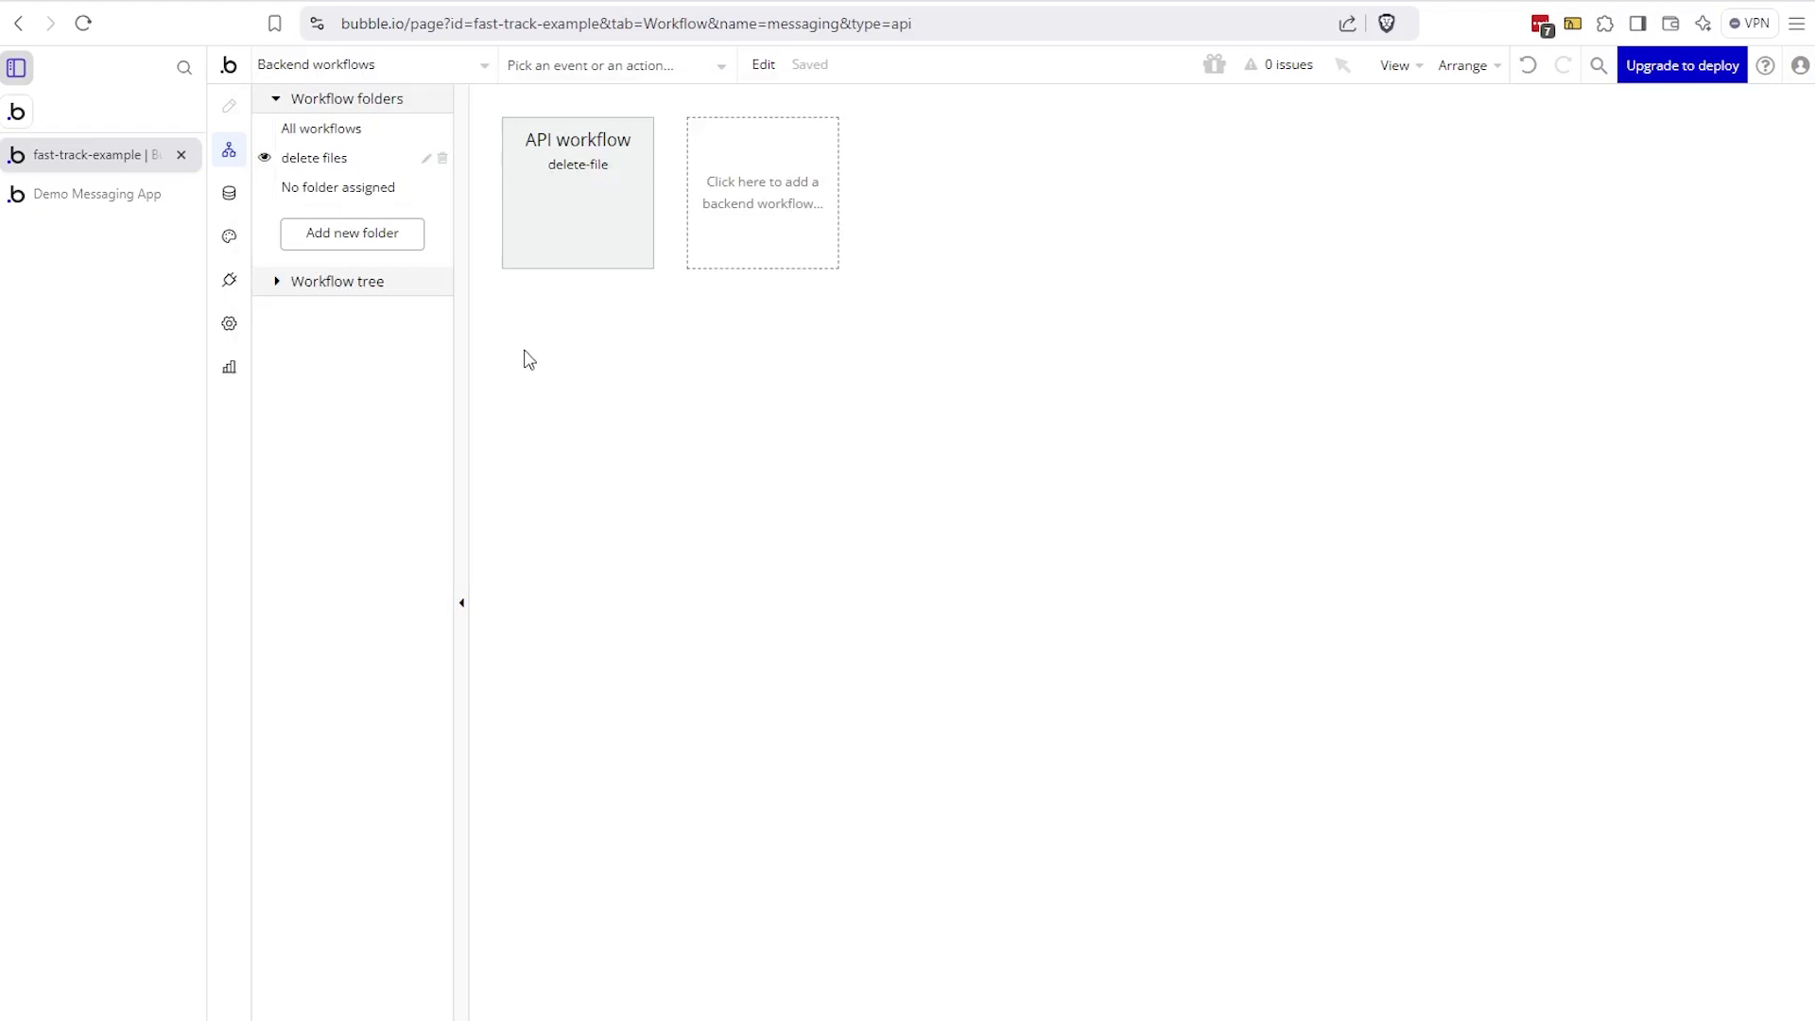
click(594, 234)
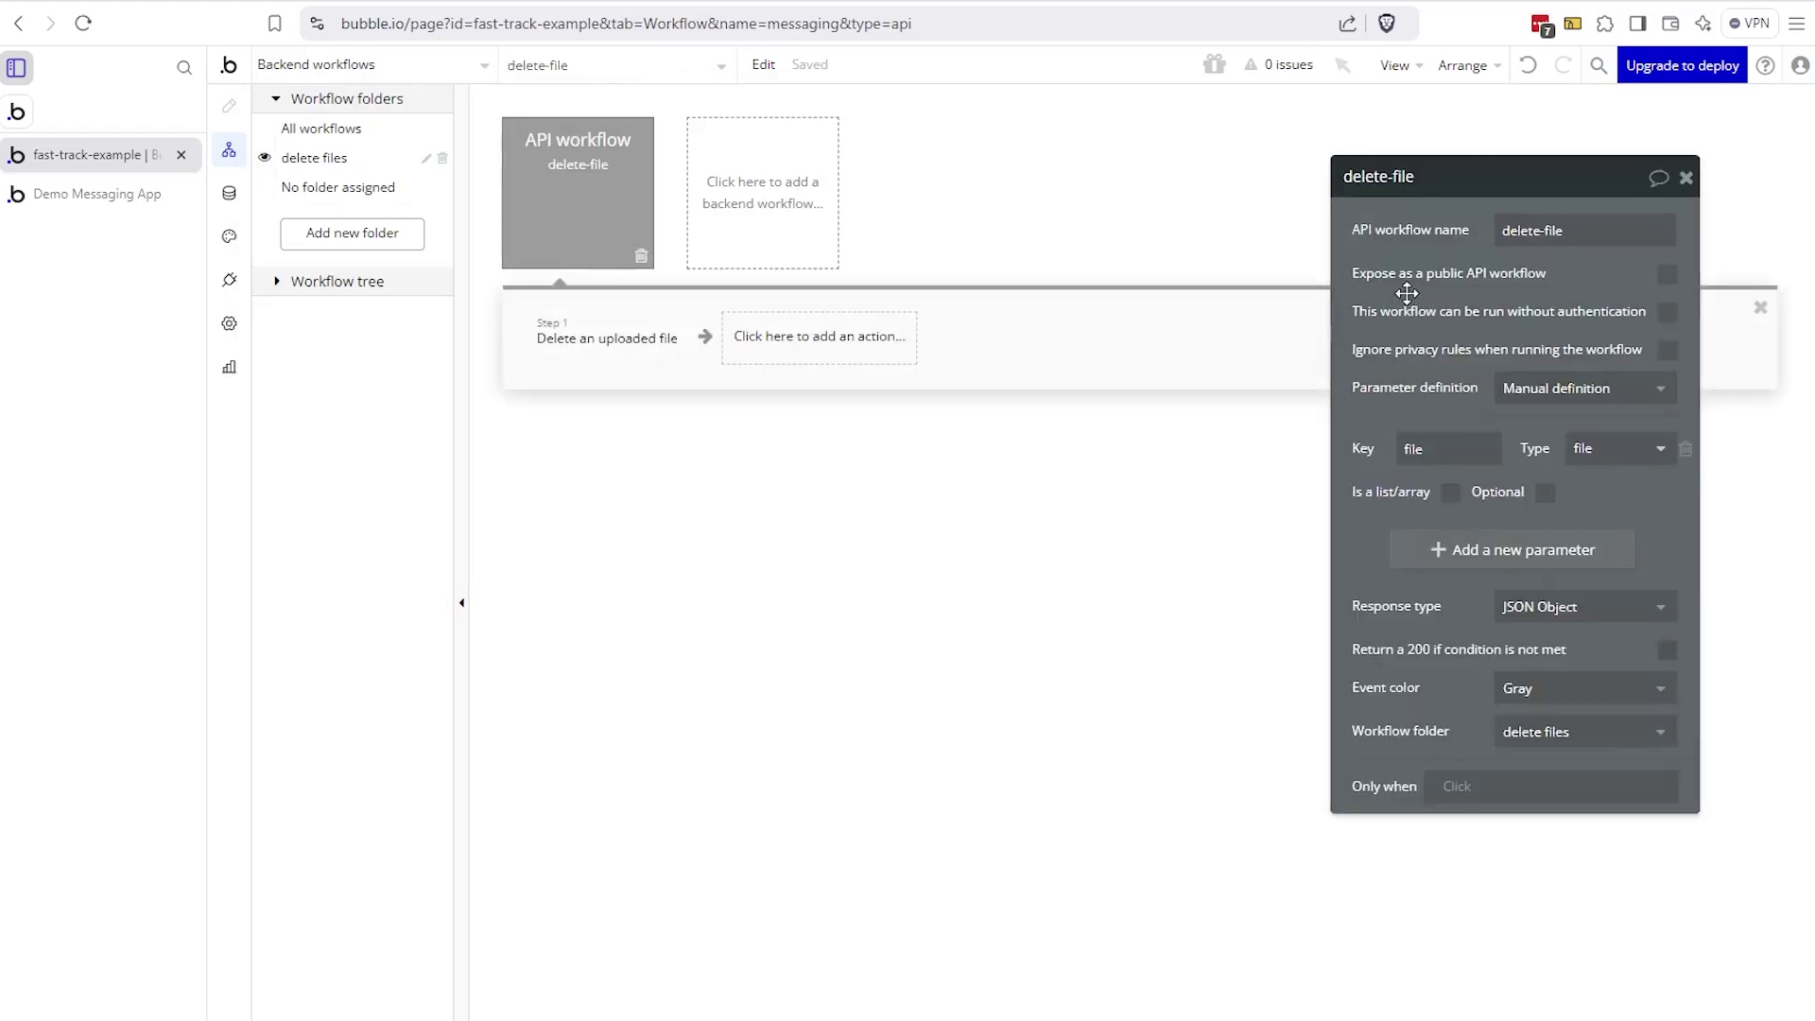
drag(1385, 291, 992, 288)
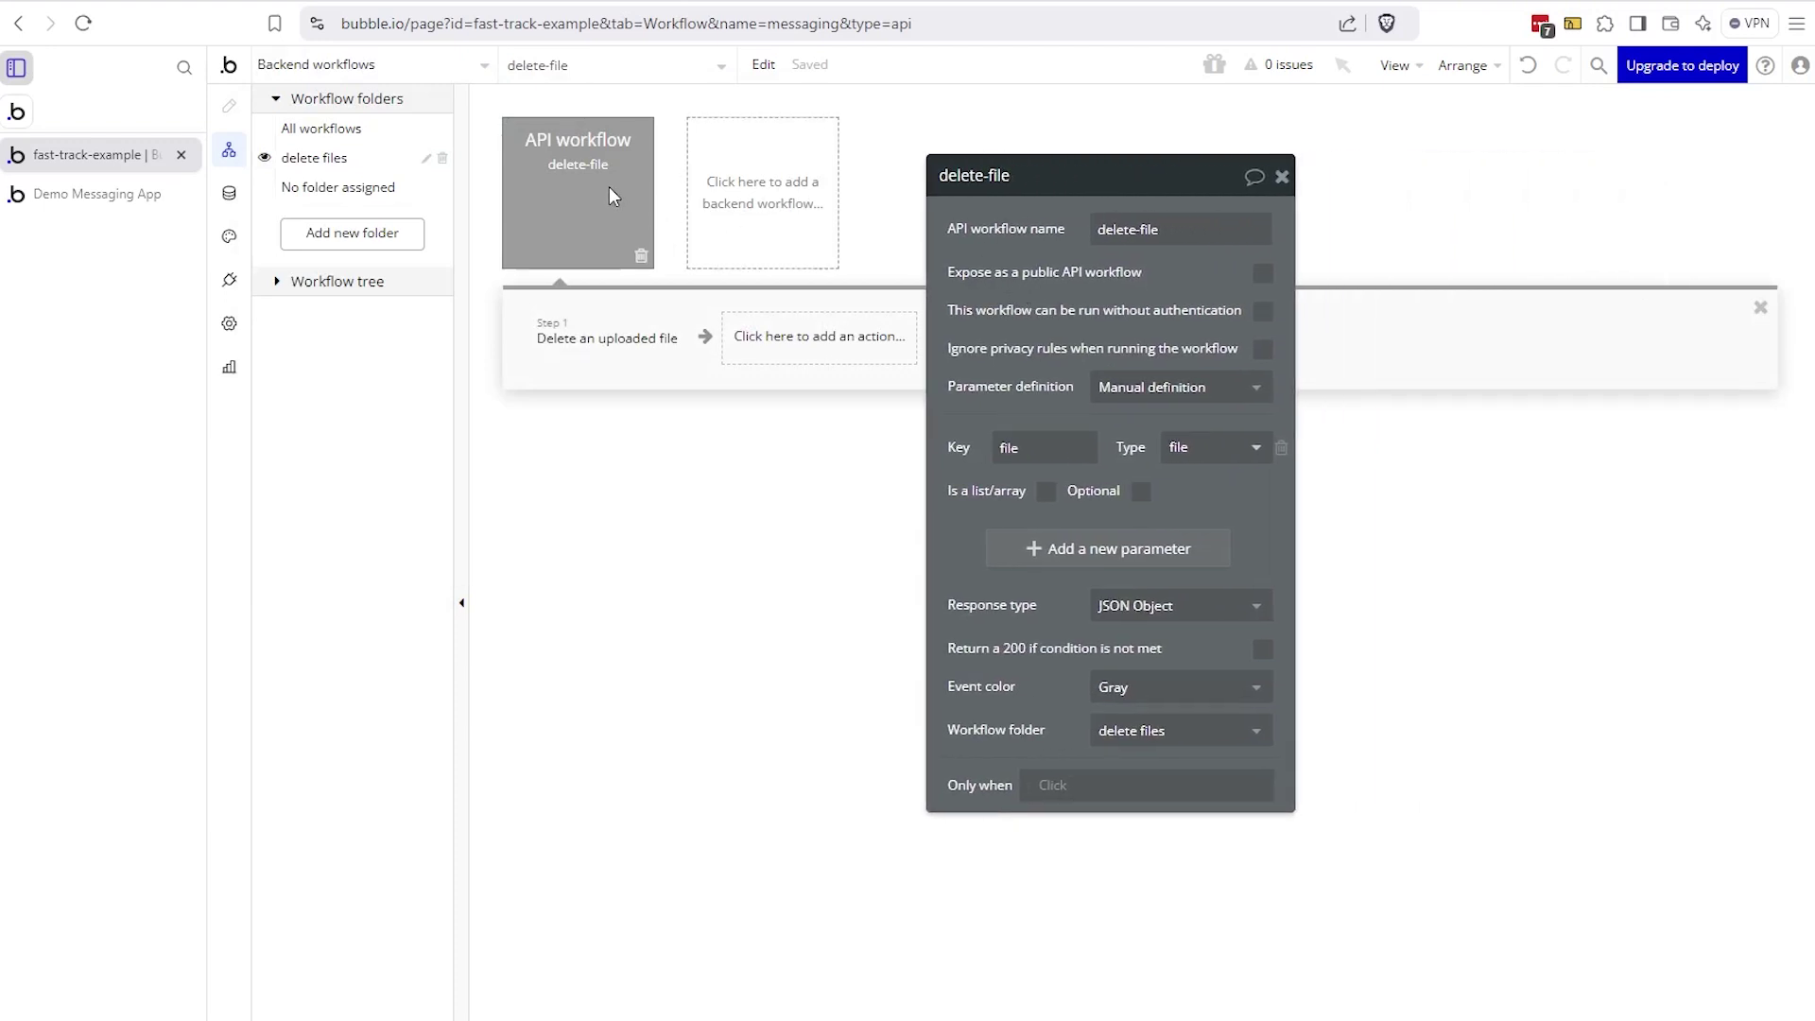
- Find the Delete an uploaded file action among the Data (Things) actions available to the delete-file workflow
click(781, 346)
mouse_move(805, 499)
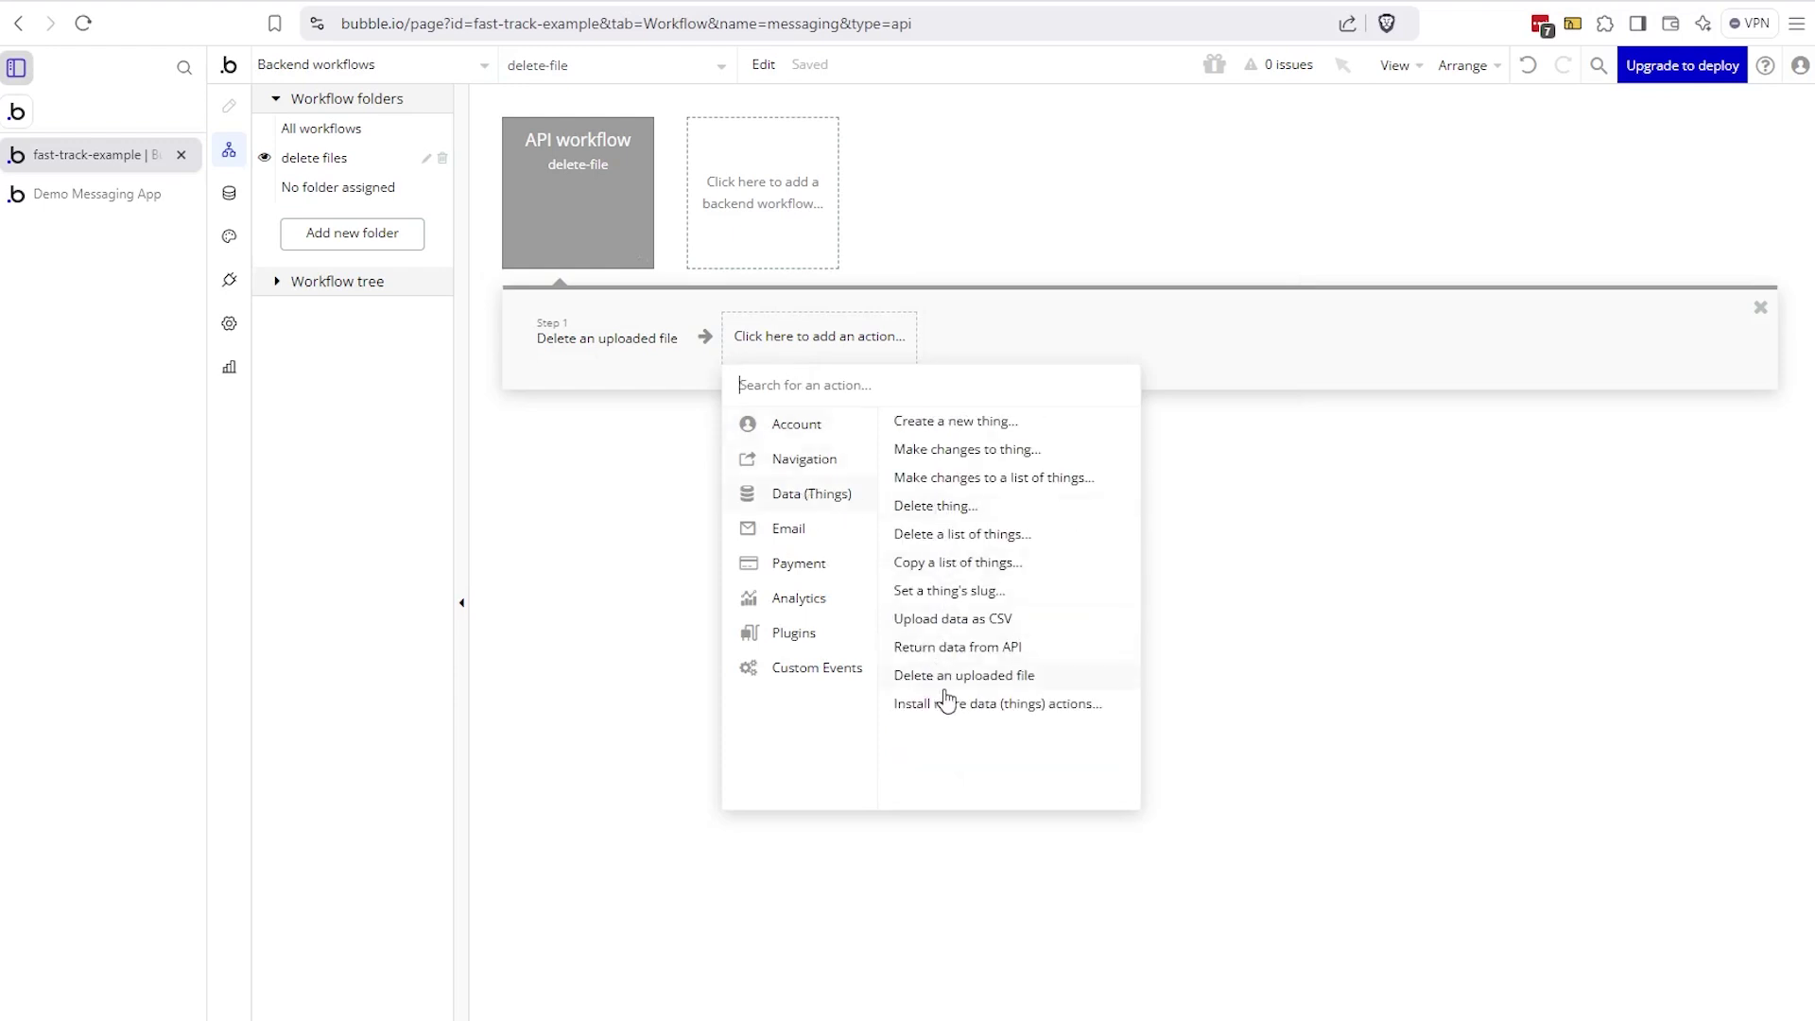
mouse_move(957, 692)
click(593, 362)
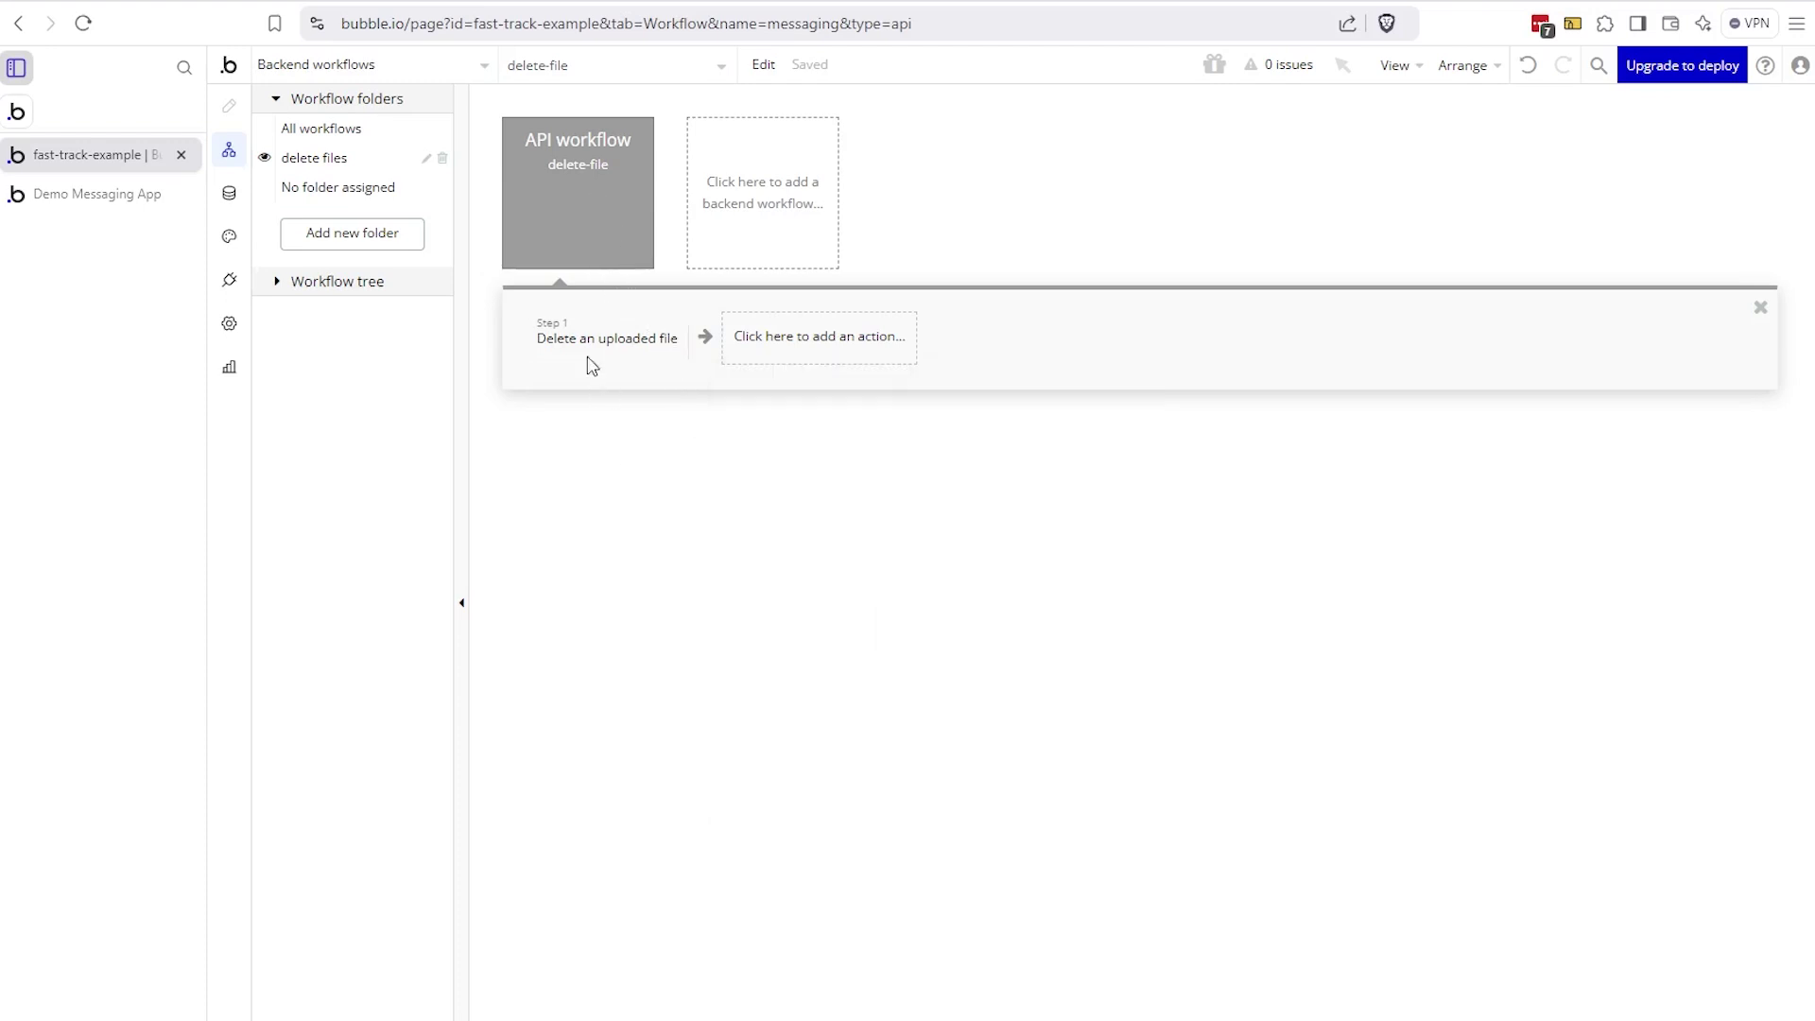
- Find the New API workflow option among the general backend events and reopen the delete-file workflow's settings
click(582, 254)
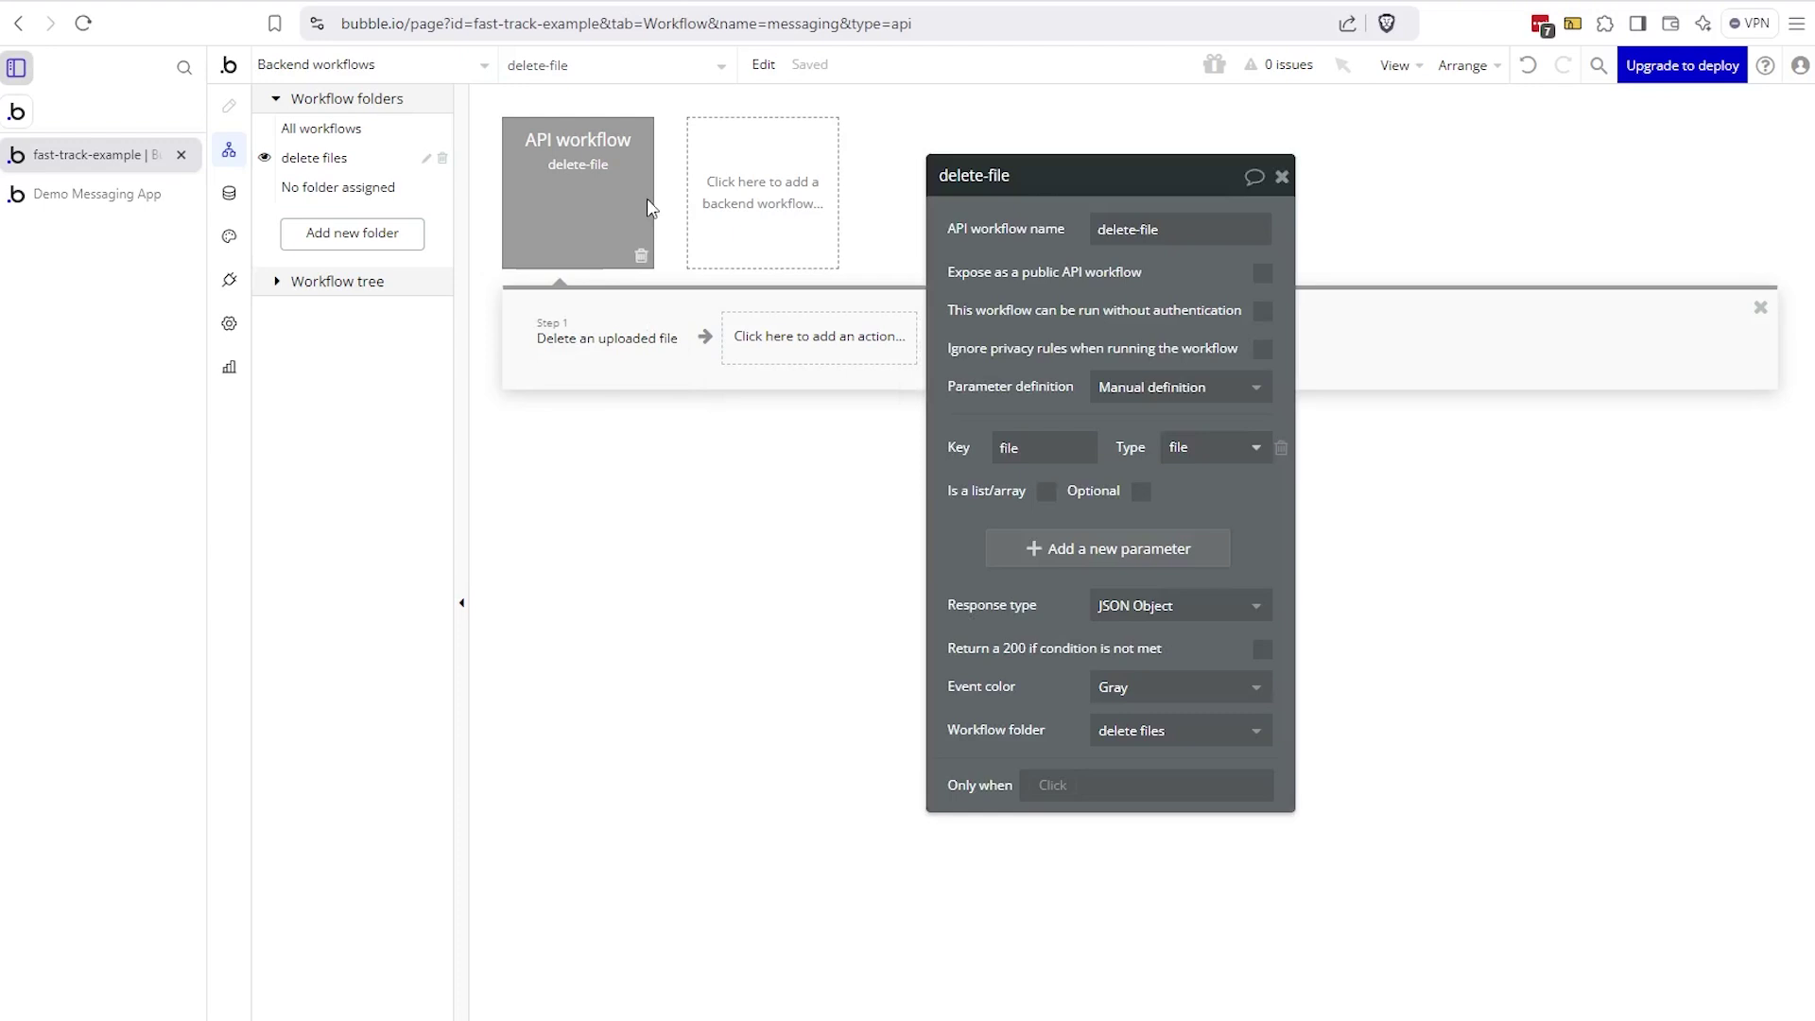
click(766, 199)
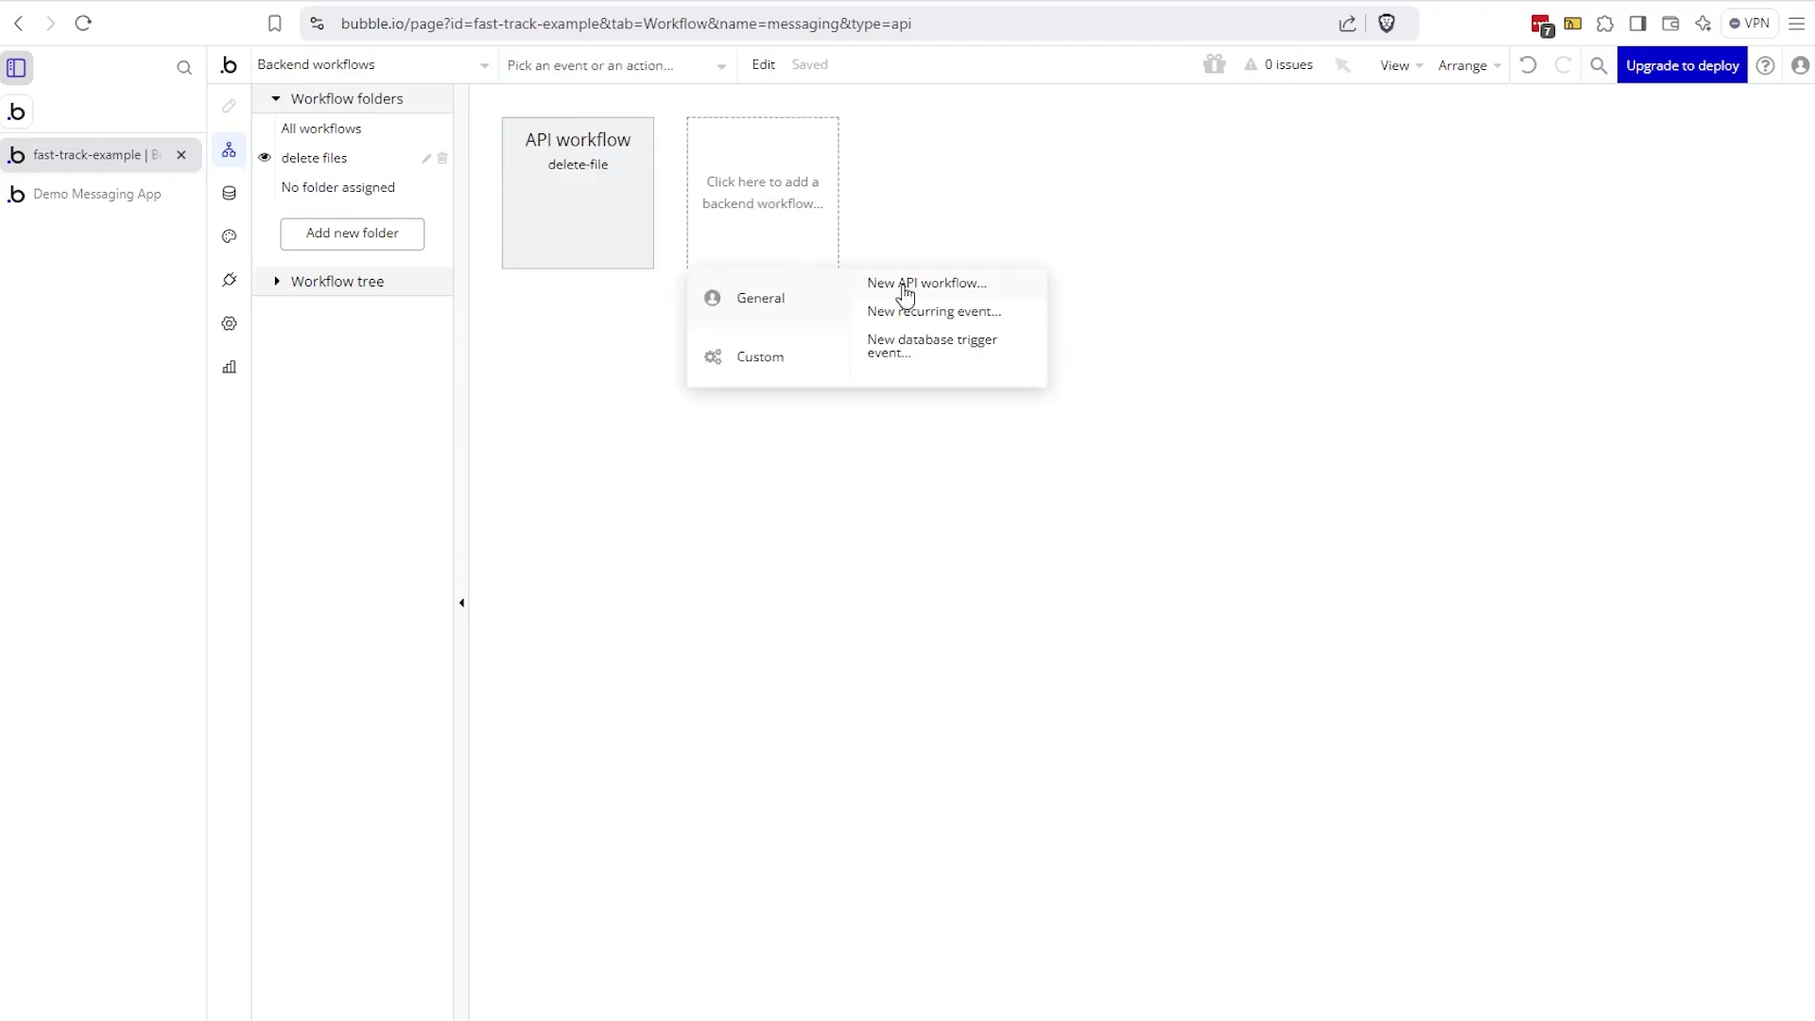
click(619, 237)
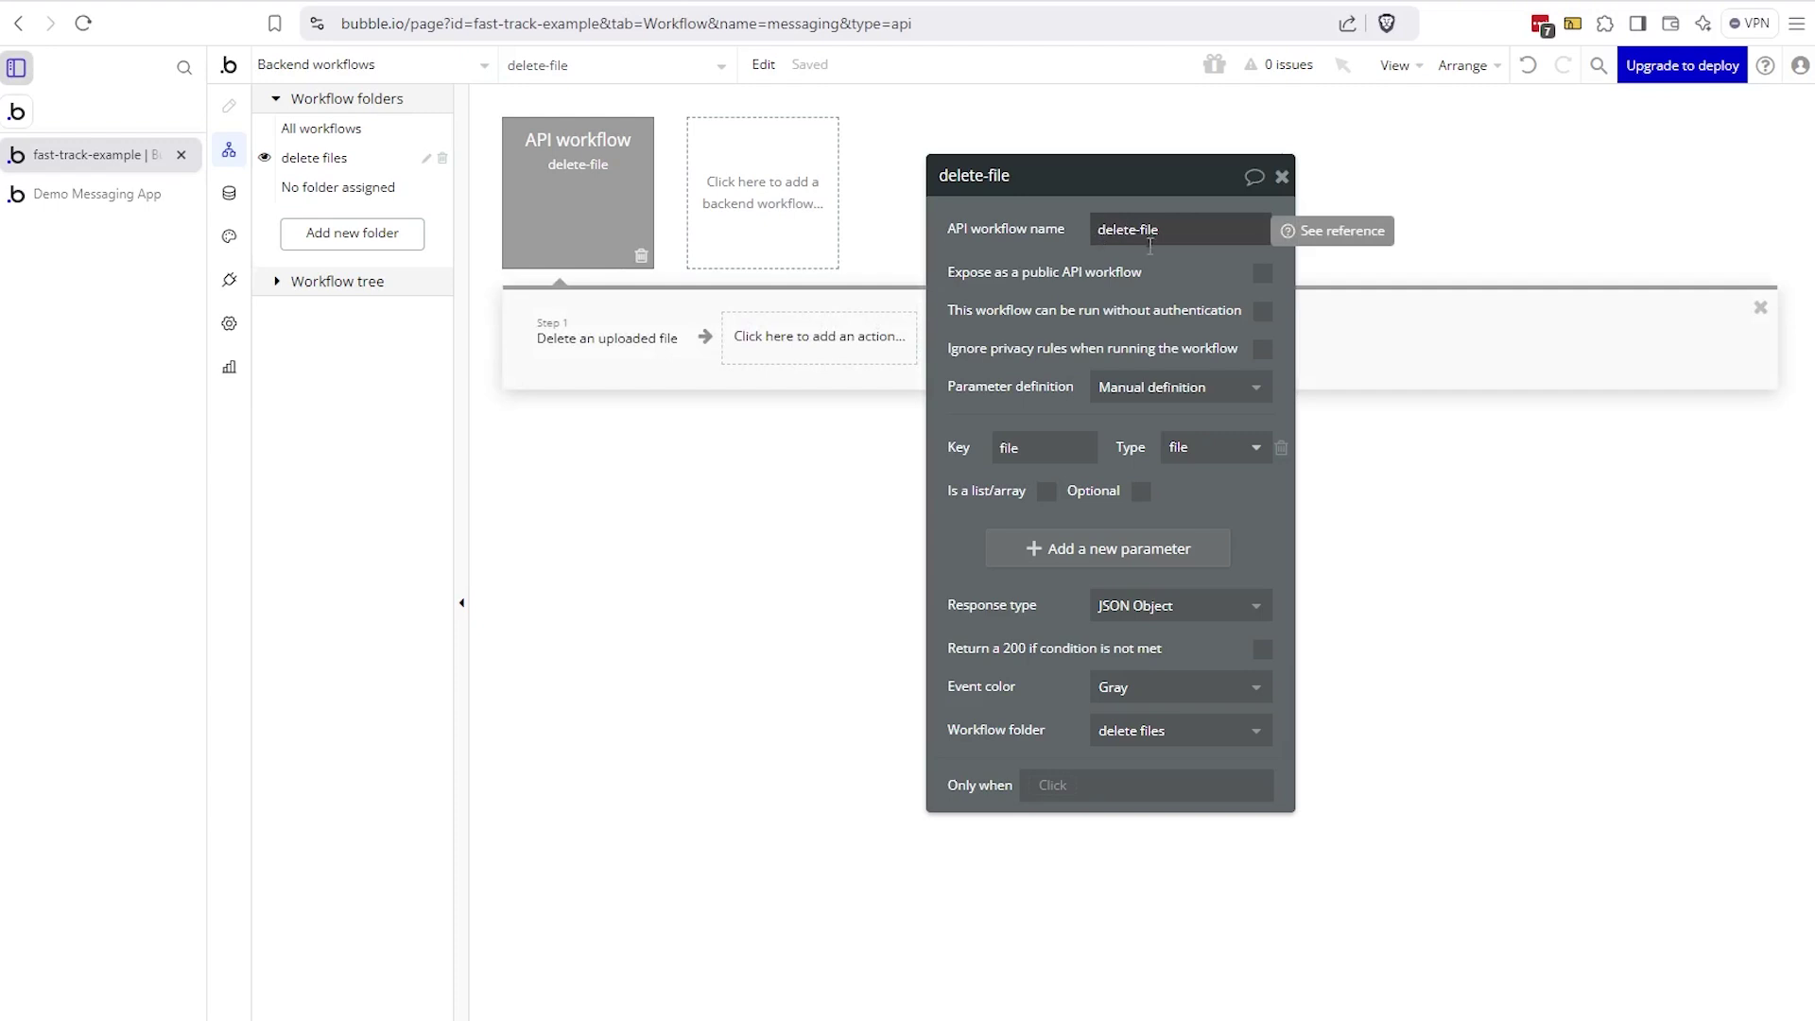
drag(1076, 297, 1041, 285)
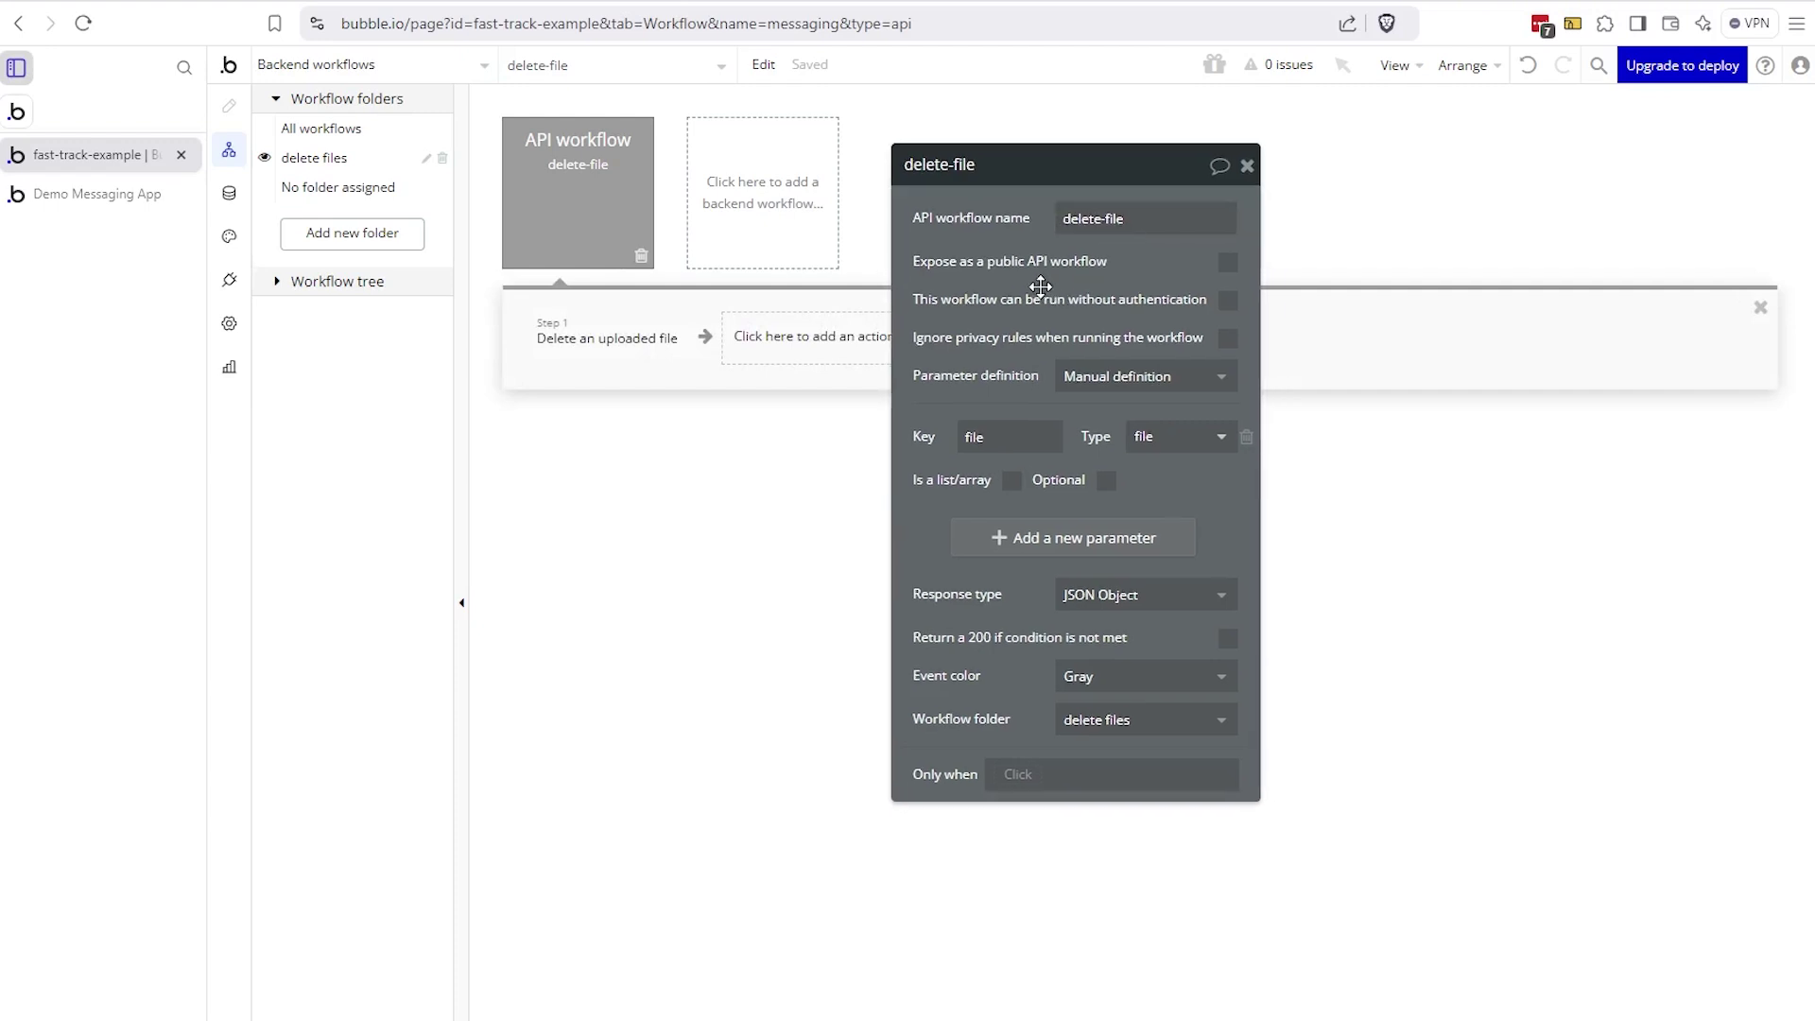
- Add a blank parameter to the delete-file workflow, remove it, and examine the Type options of the file parameter
click(1063, 550)
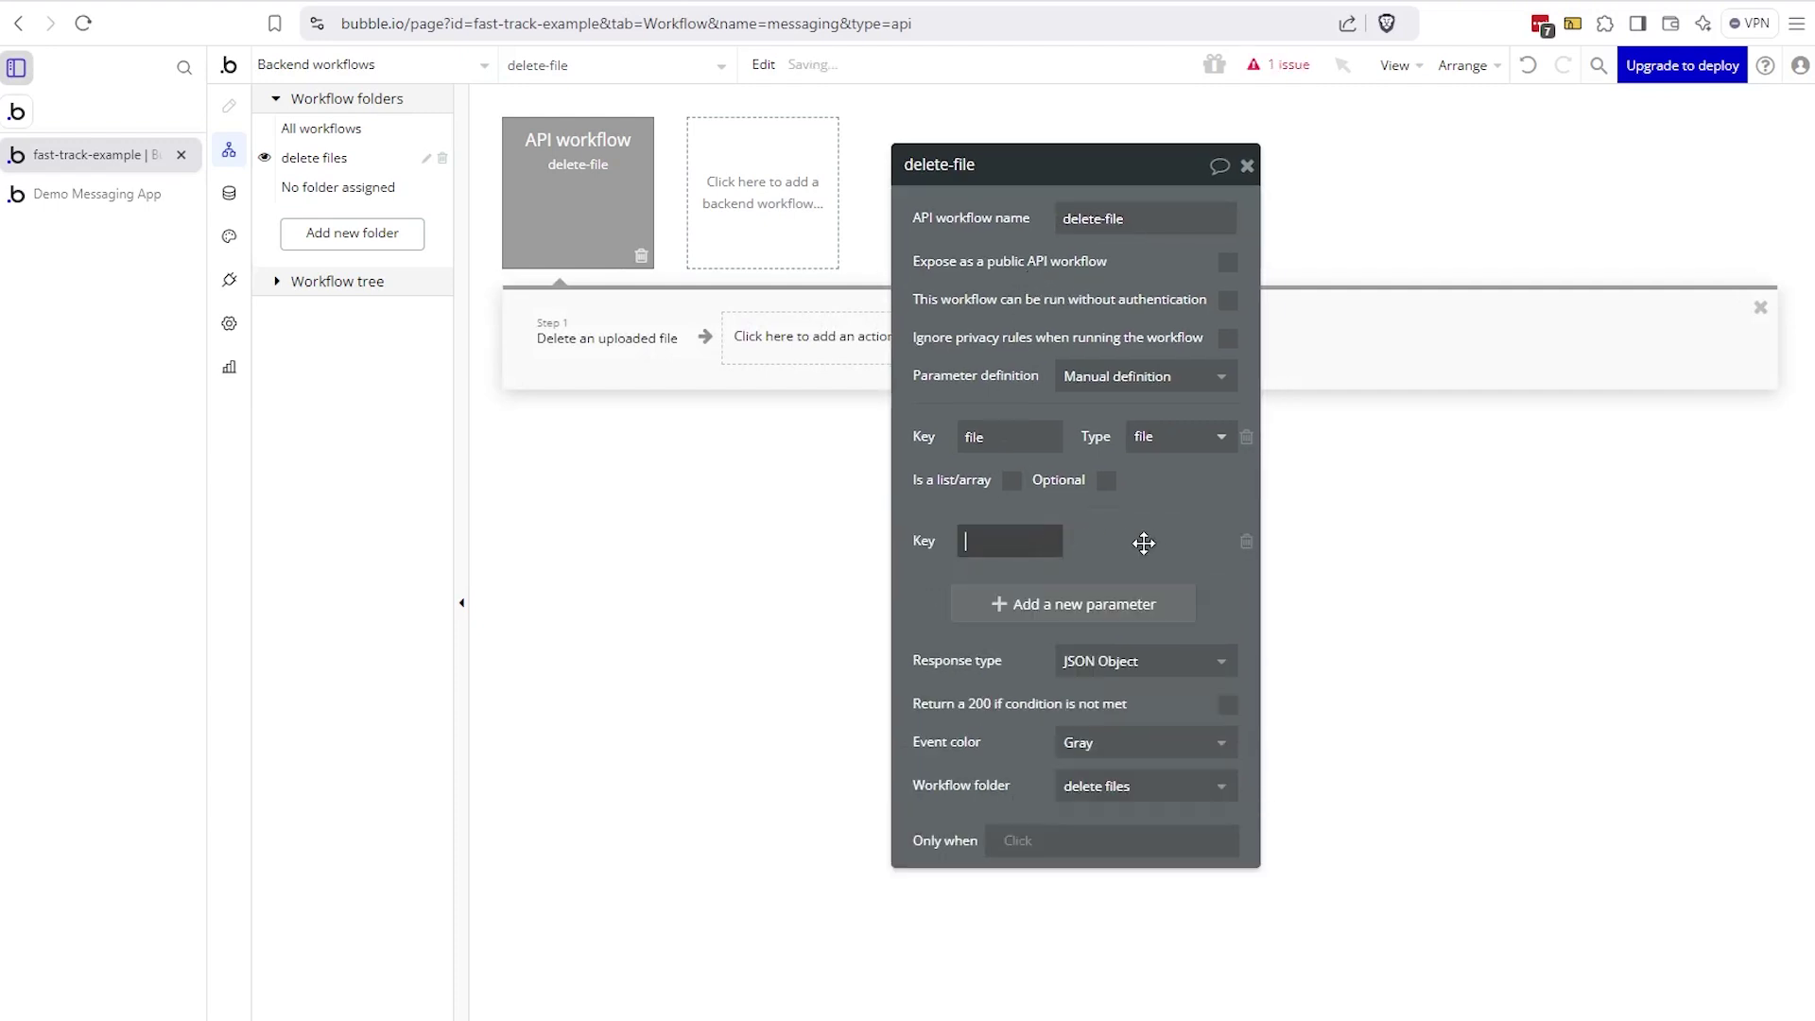
click(1247, 541)
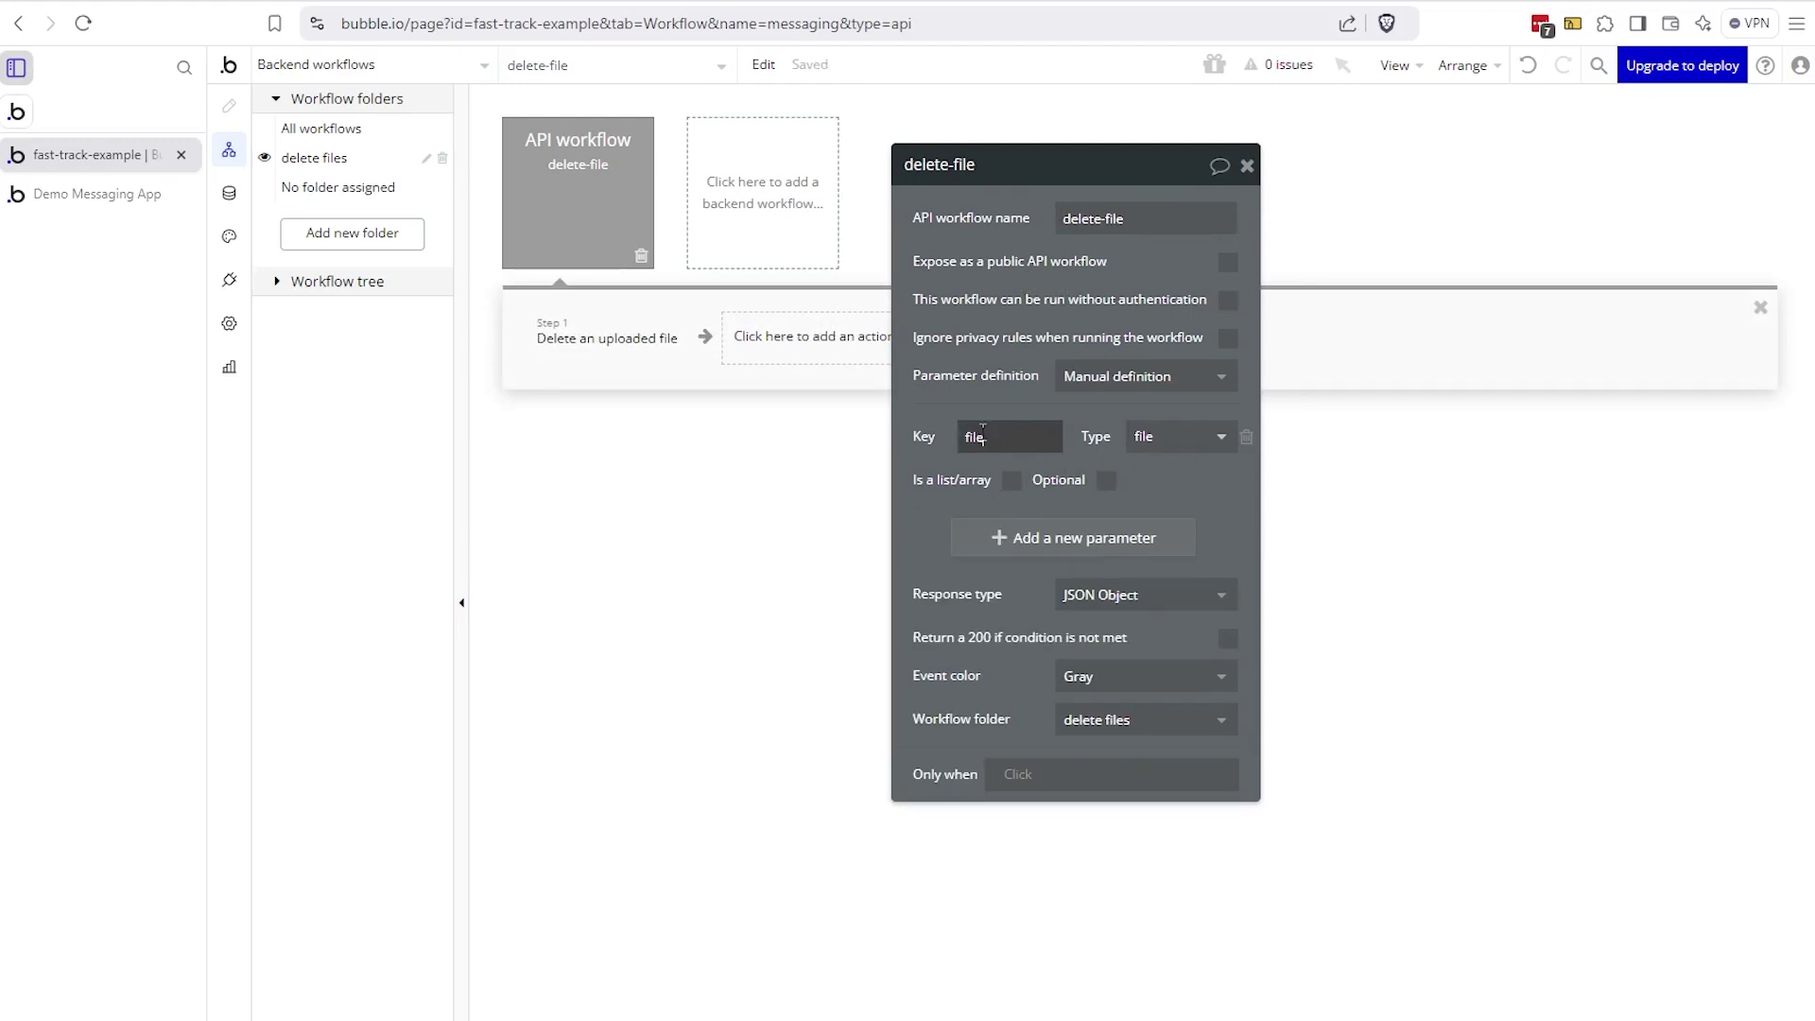
click(1140, 435)
scroll(1240, 615, down, 2)
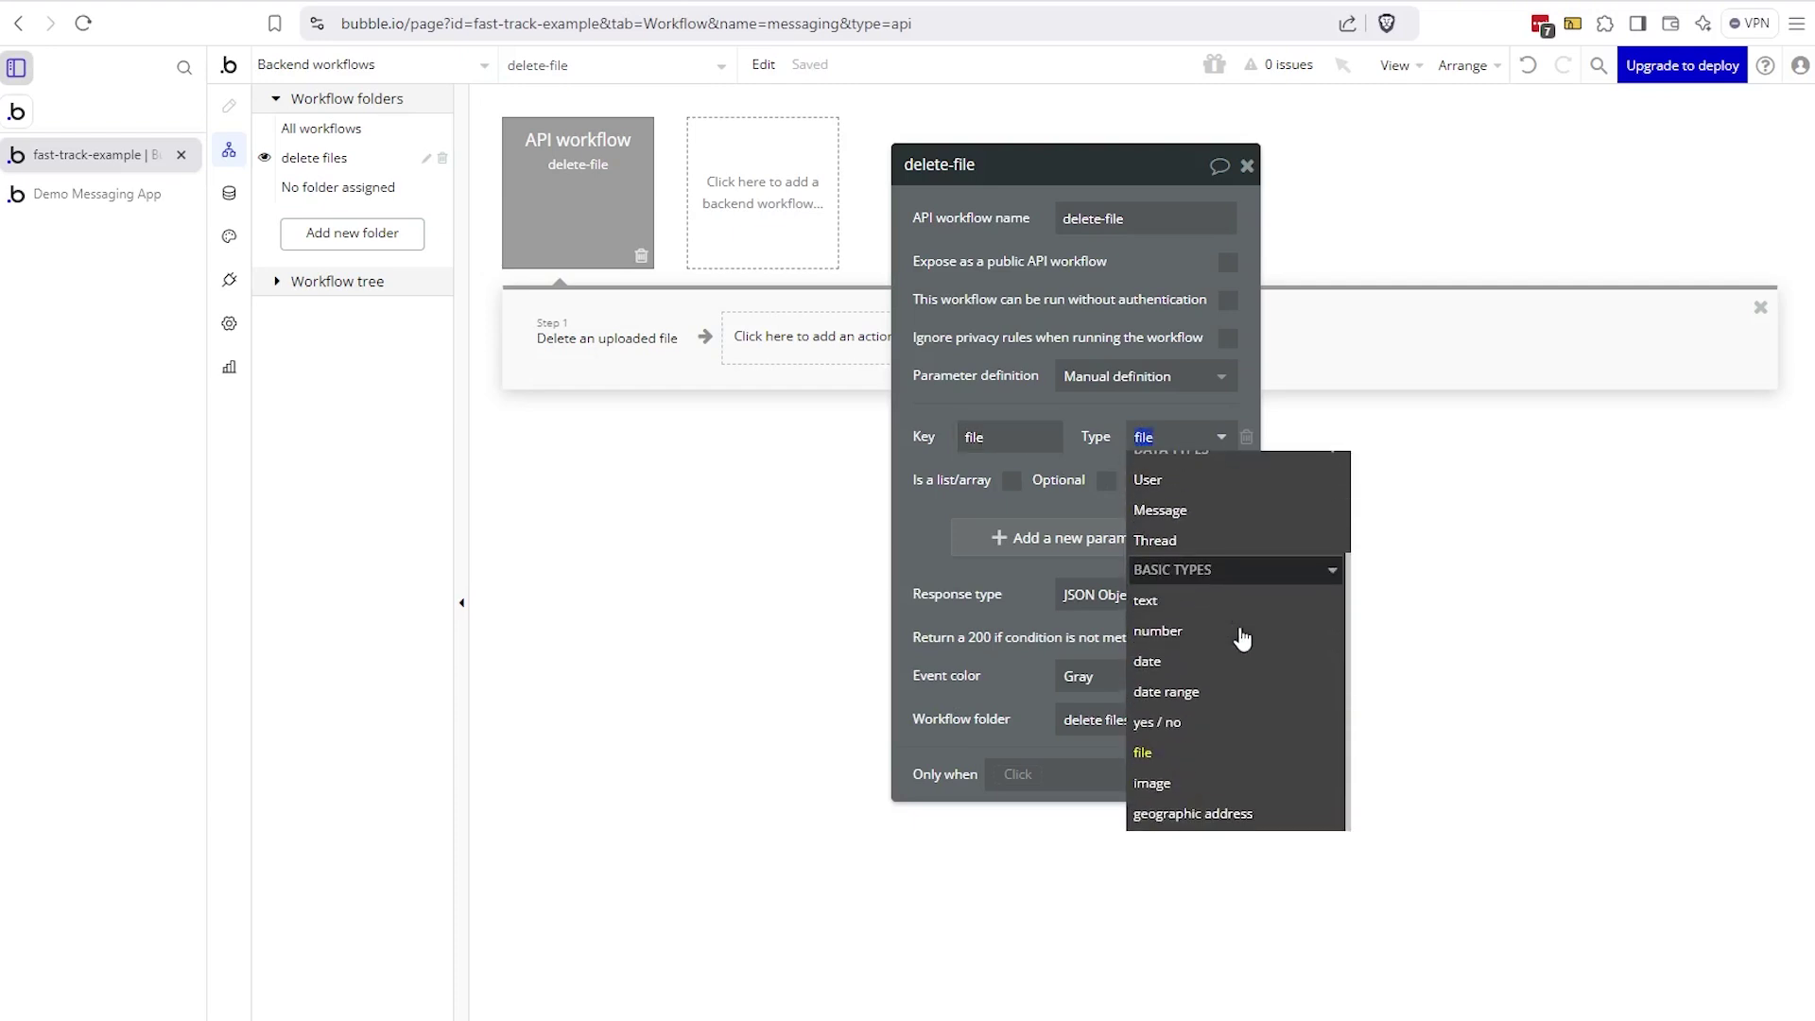
click(1033, 378)
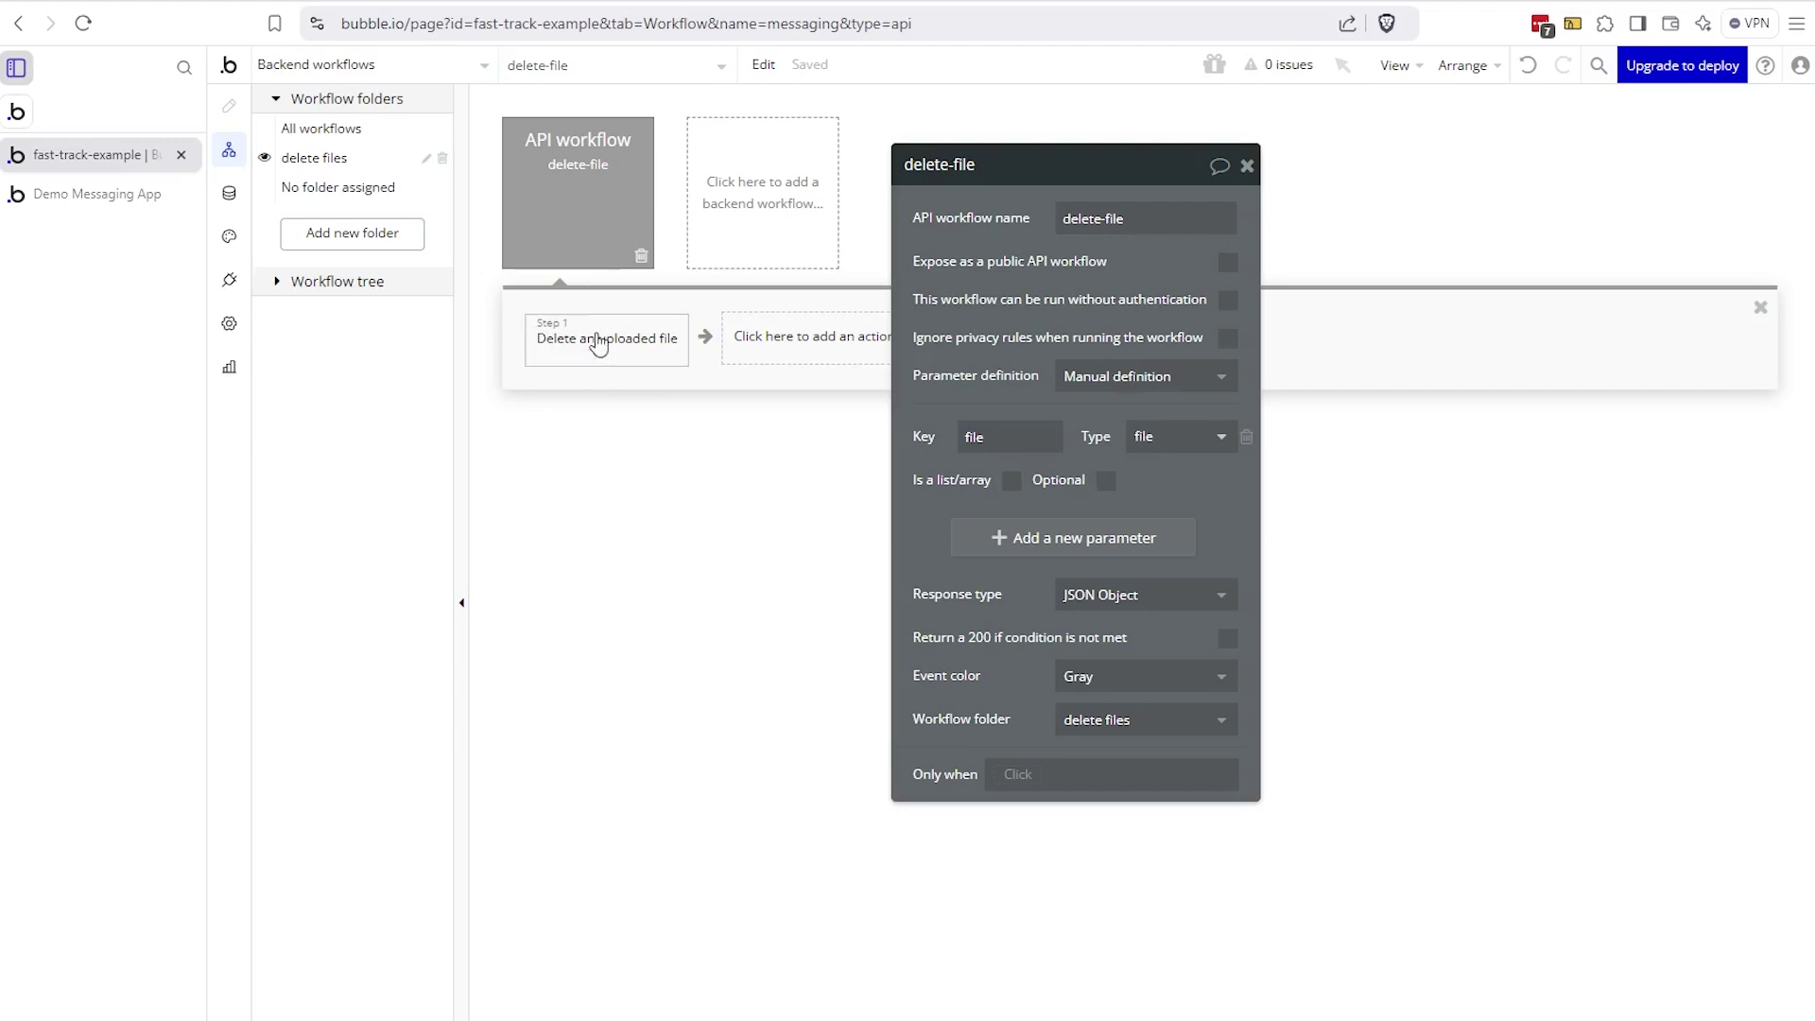
- Examine the File URL source of the Delete an uploaded file action, choose file, and return to the messaging page's workflows
click(556, 361)
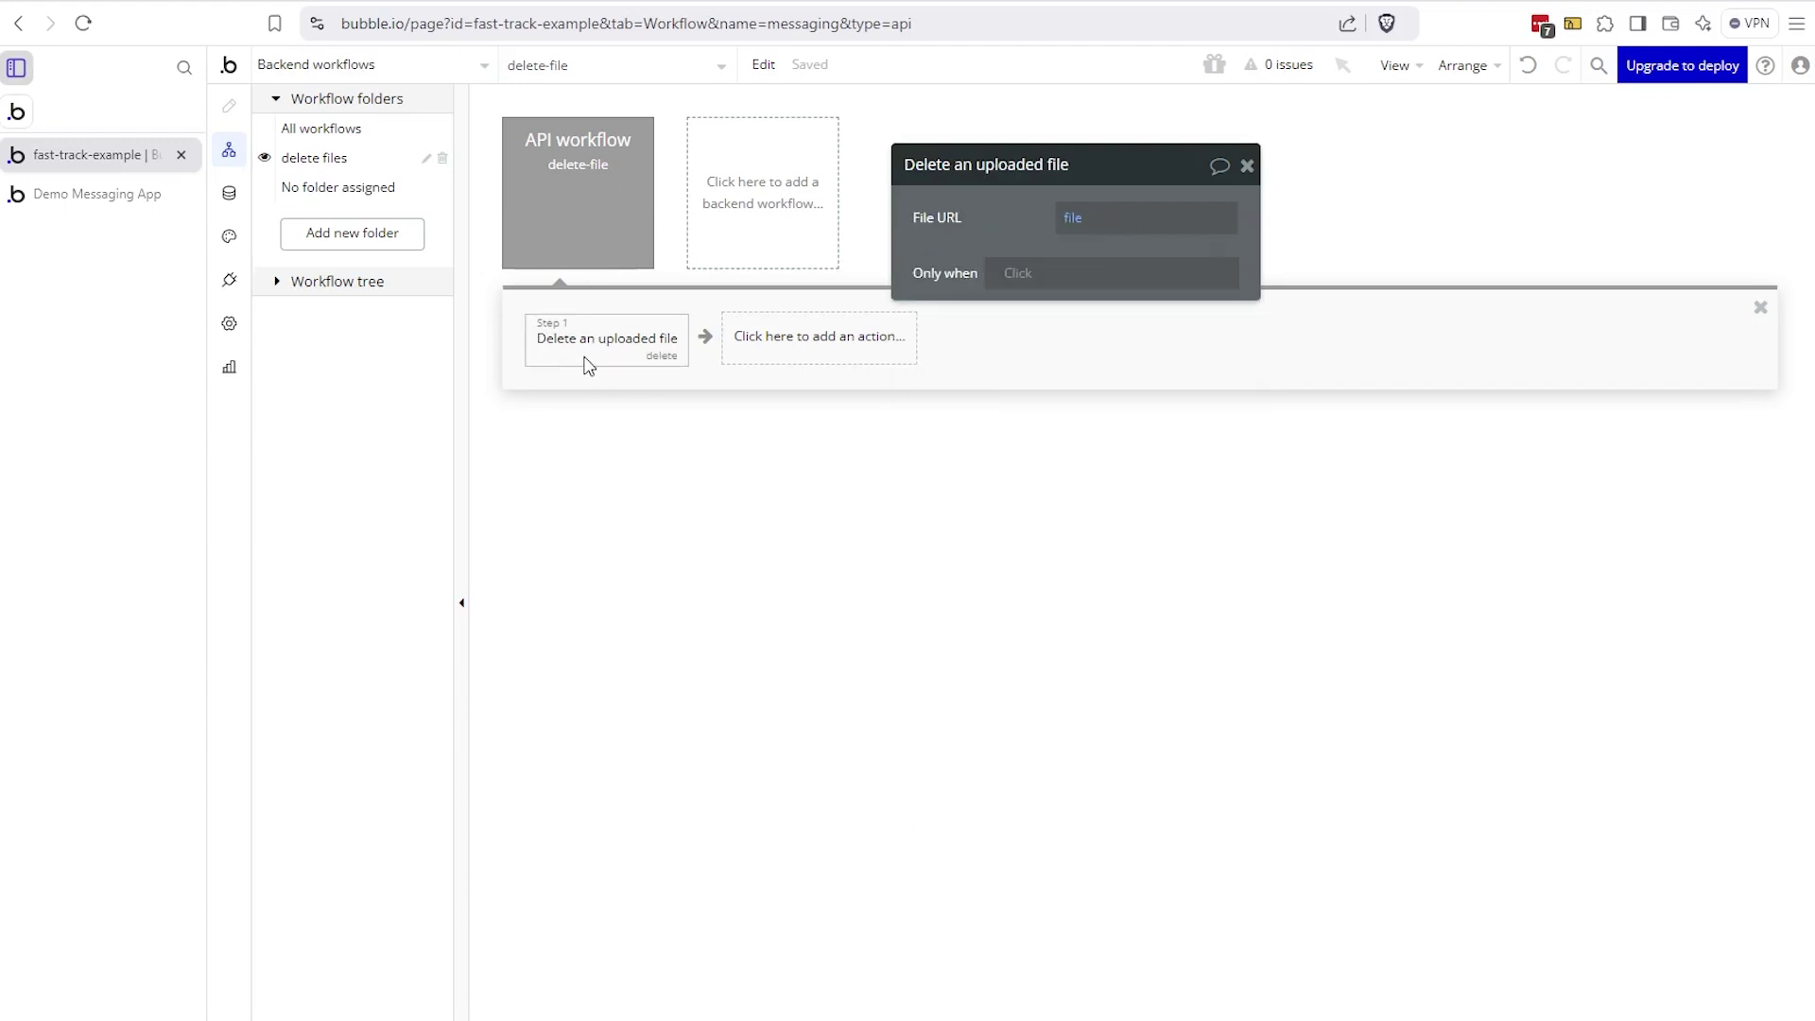
click(1071, 225)
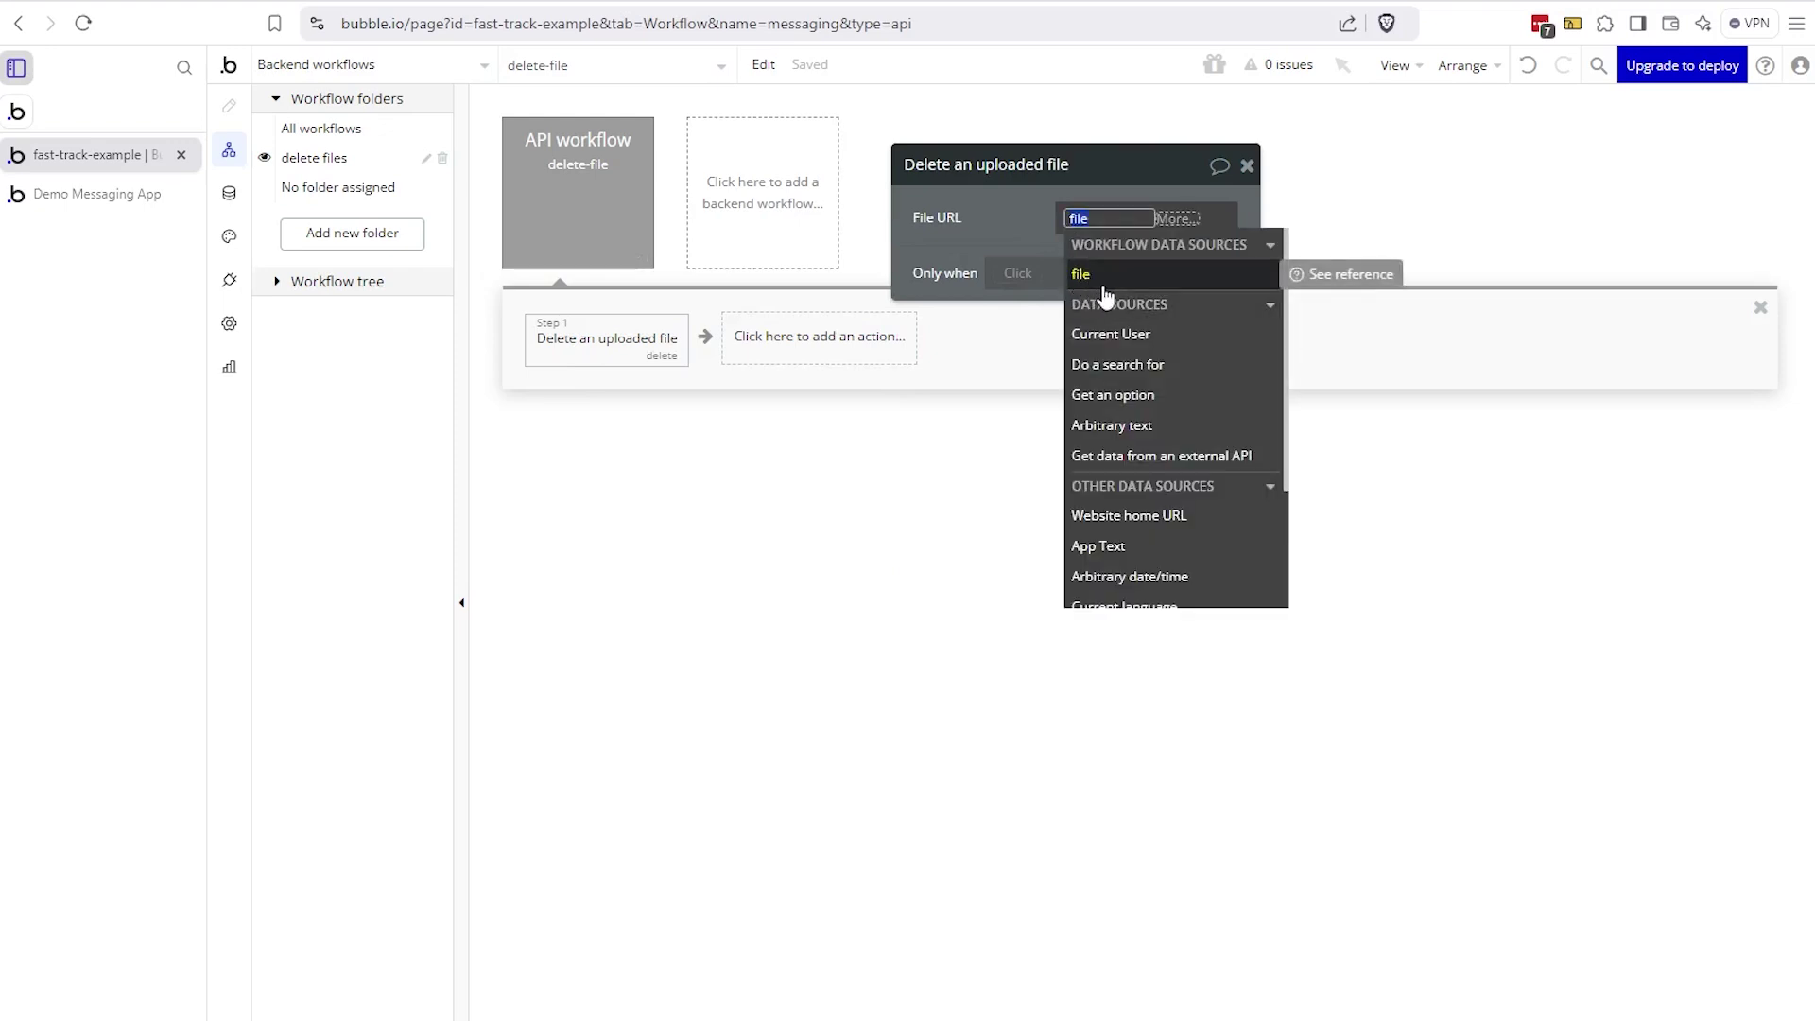
click(1105, 294)
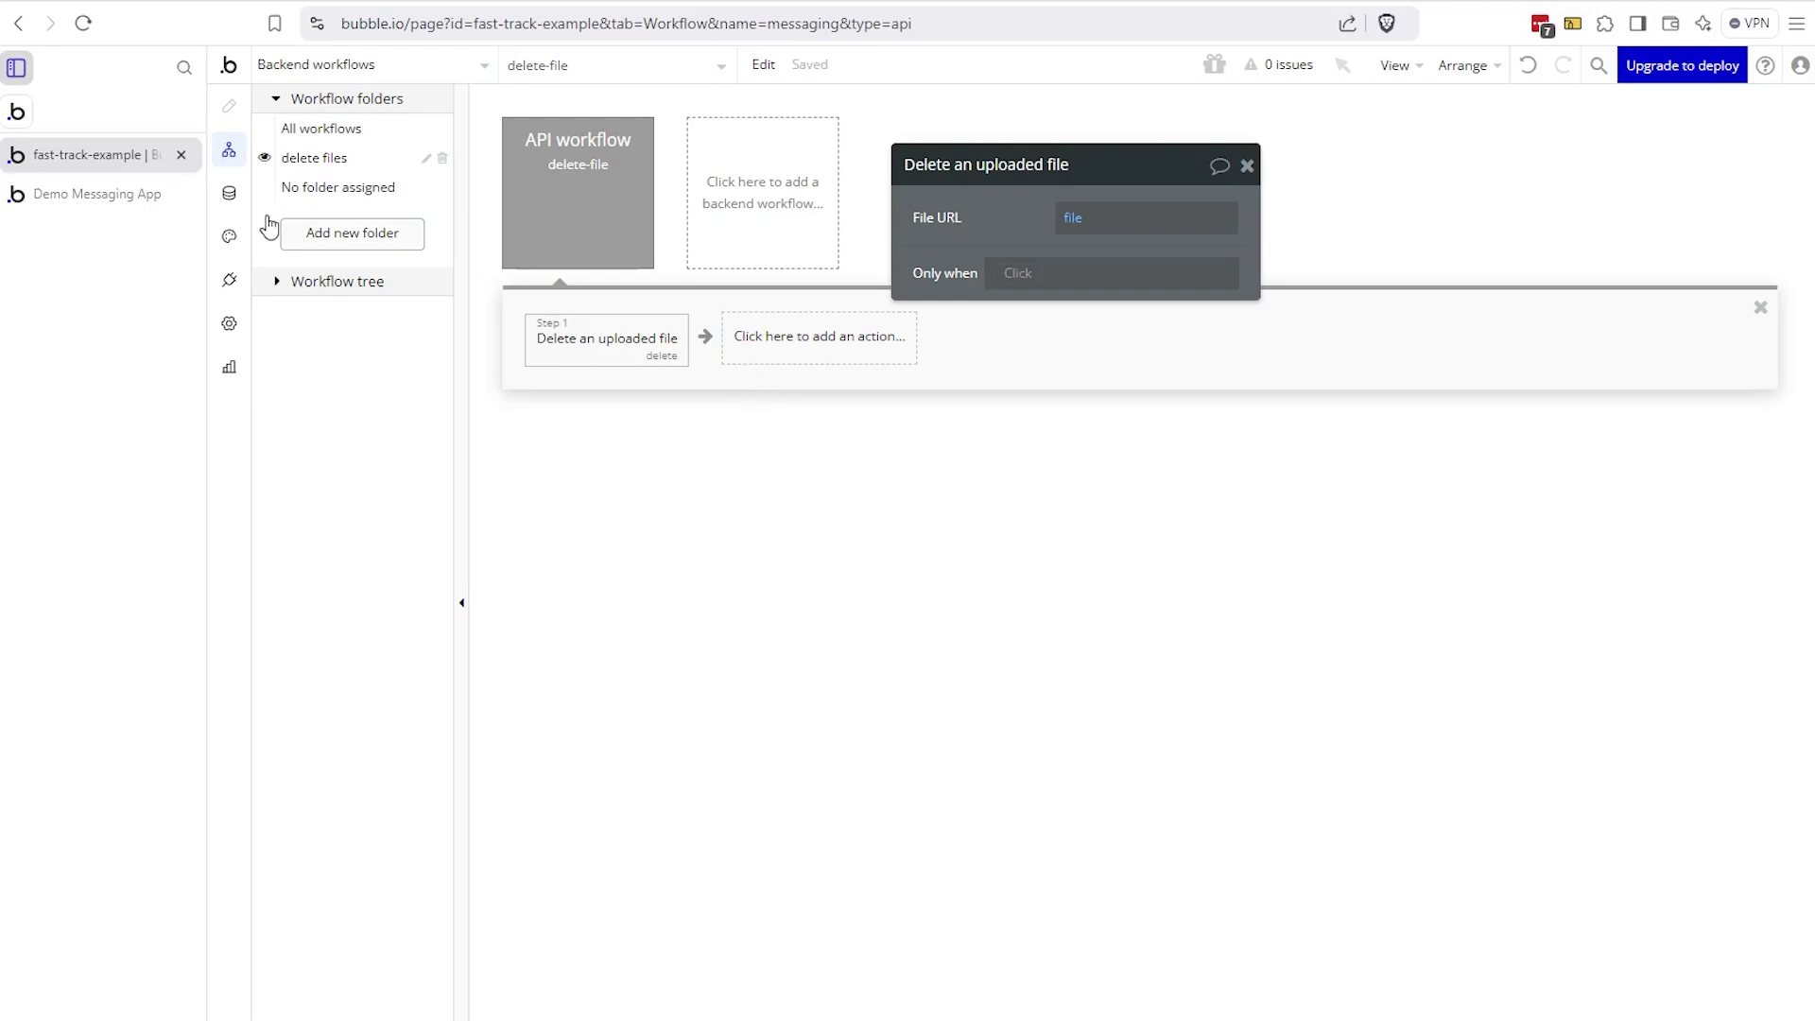
click(19, 114)
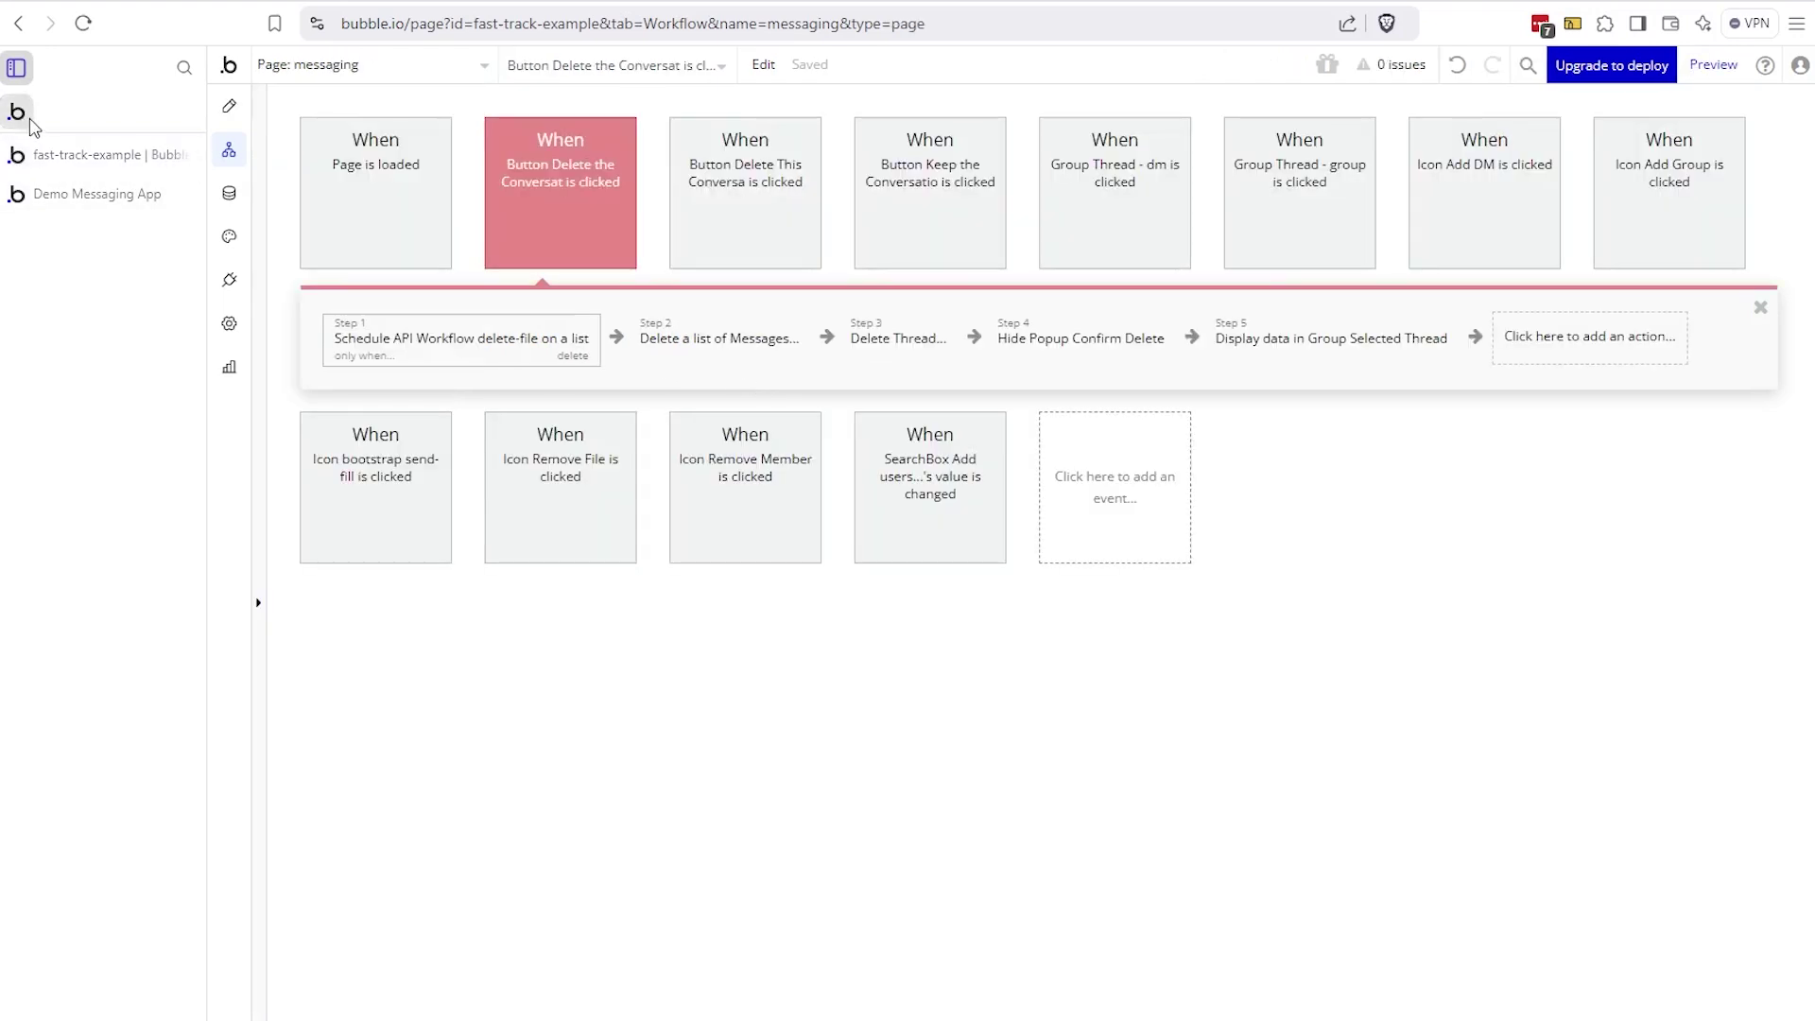
- Find the Schedule API Workflow on a list option among the custom event actions and reopen the delete-file scheduling action's settings
click(616, 338)
mouse_move(704, 707)
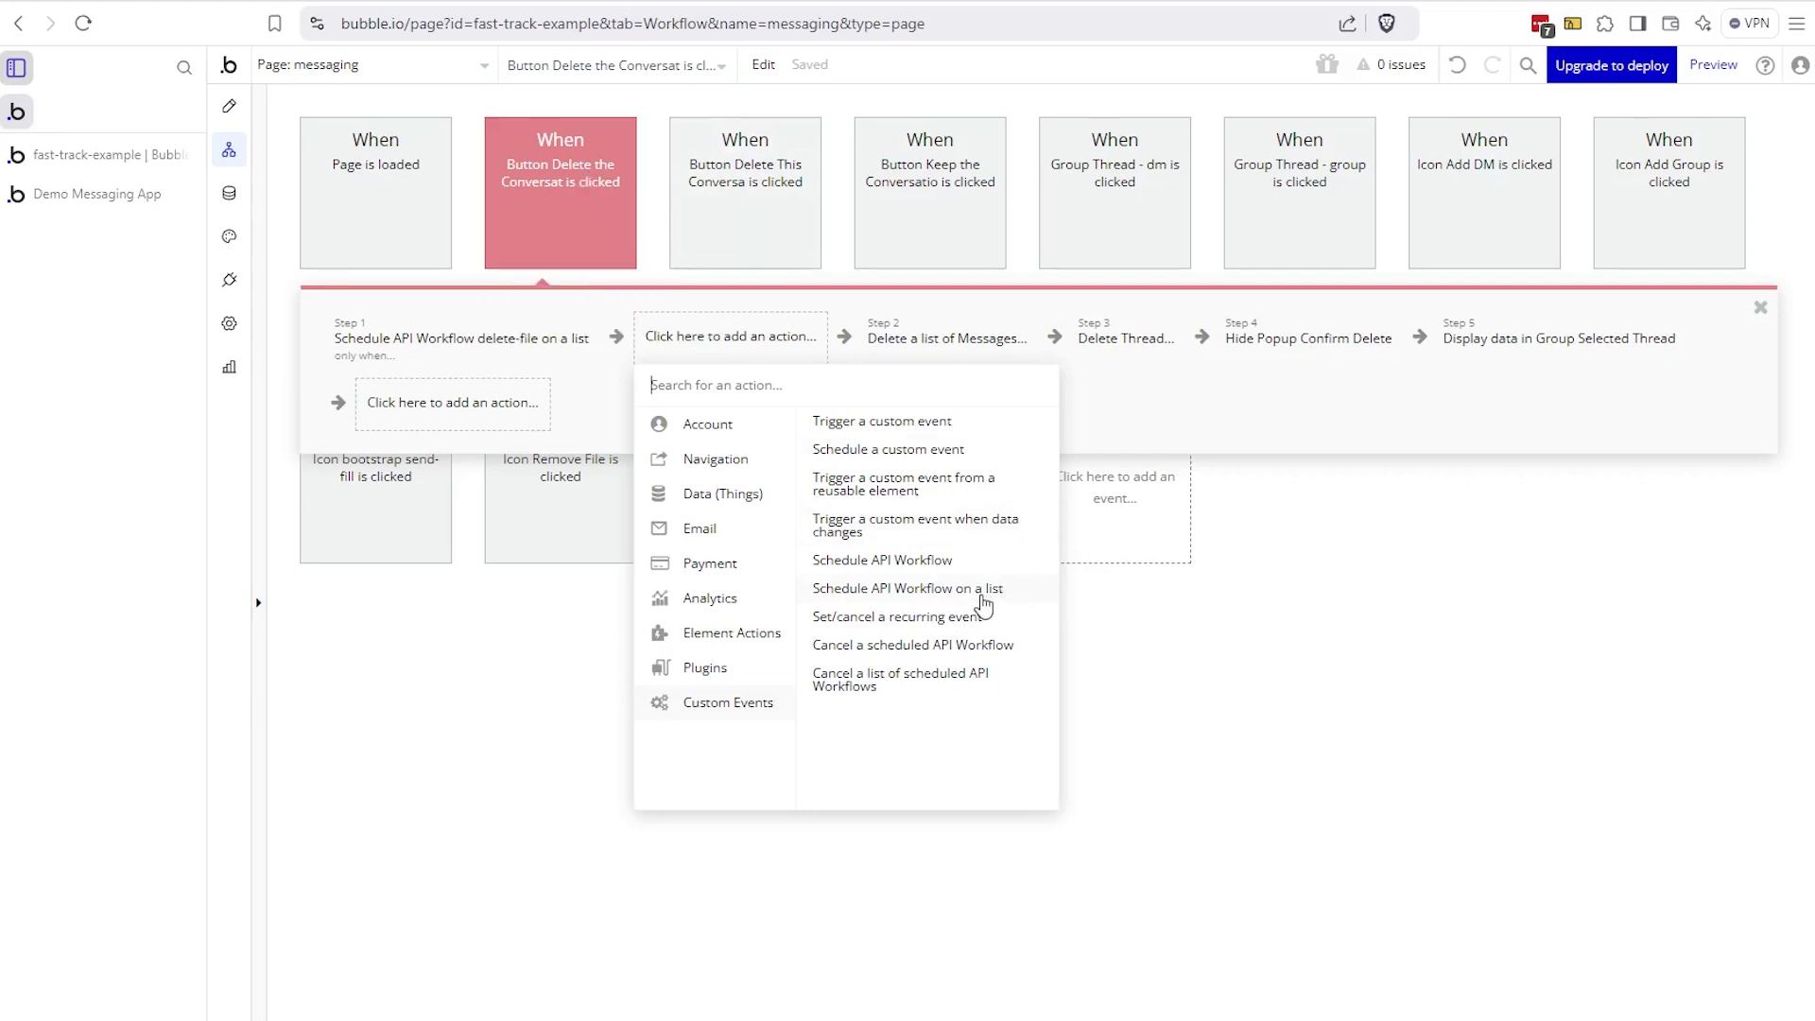
mouse_move(974, 600)
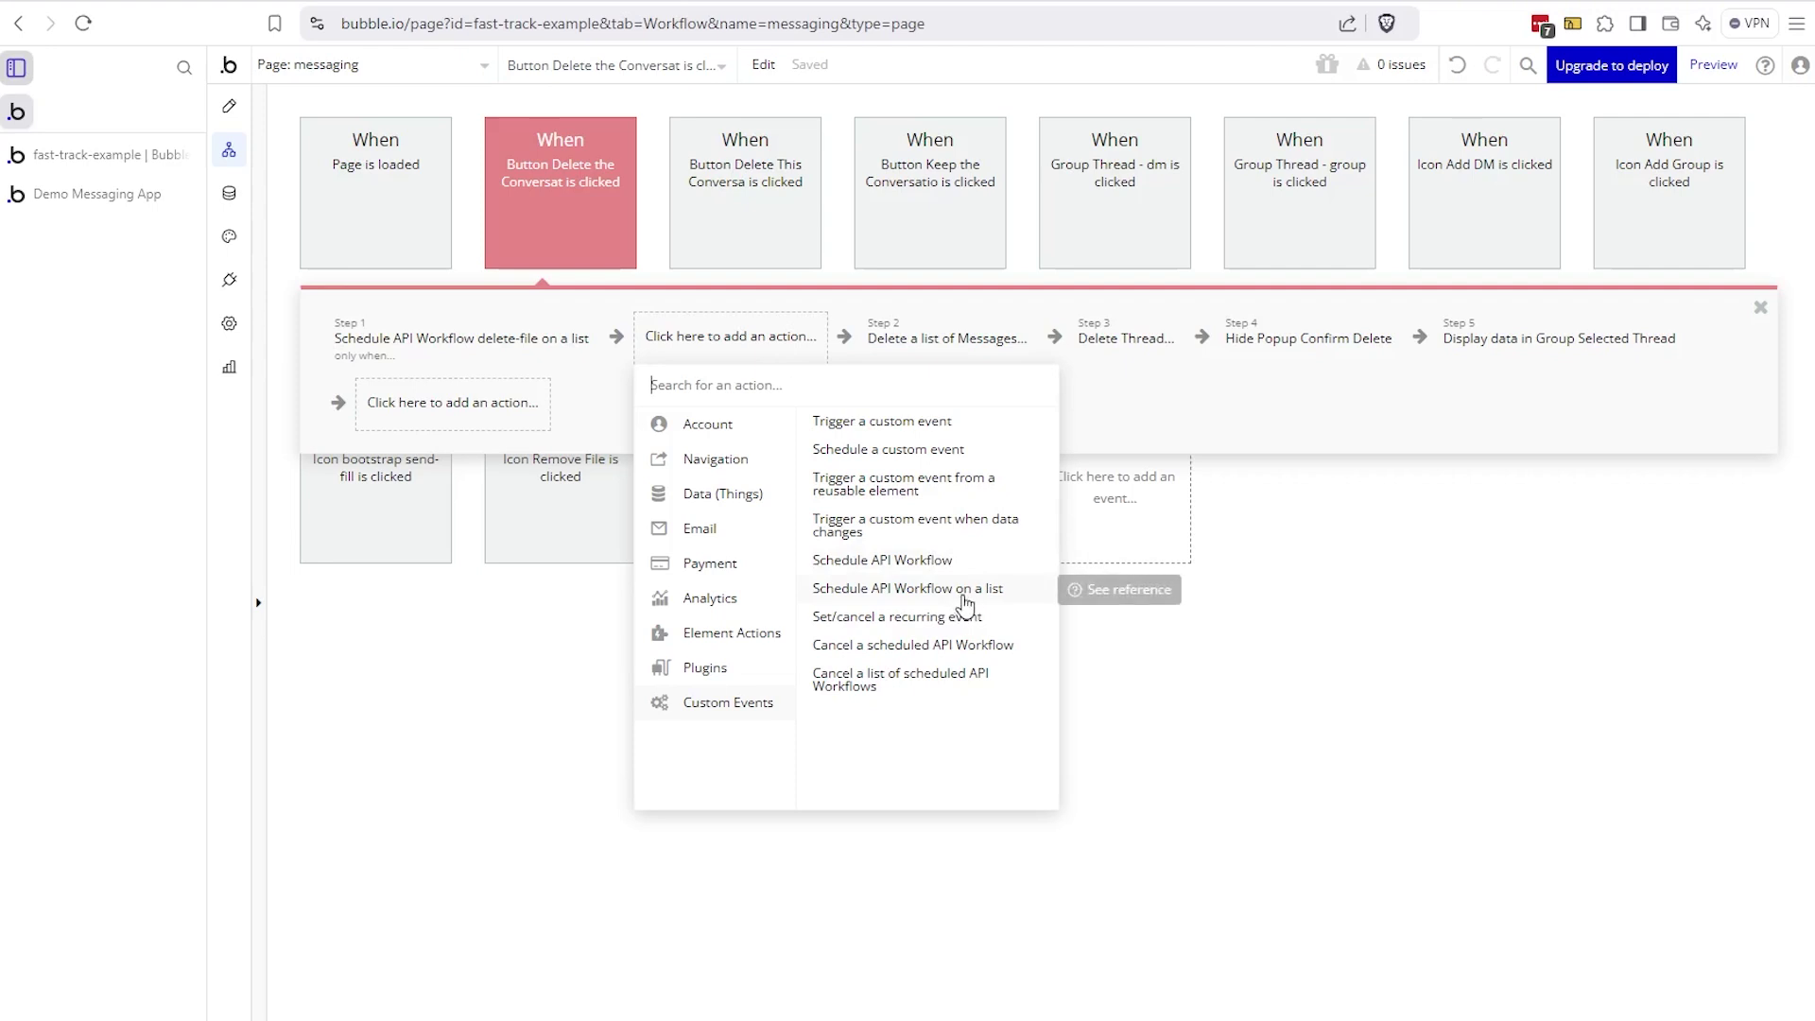
click(515, 346)
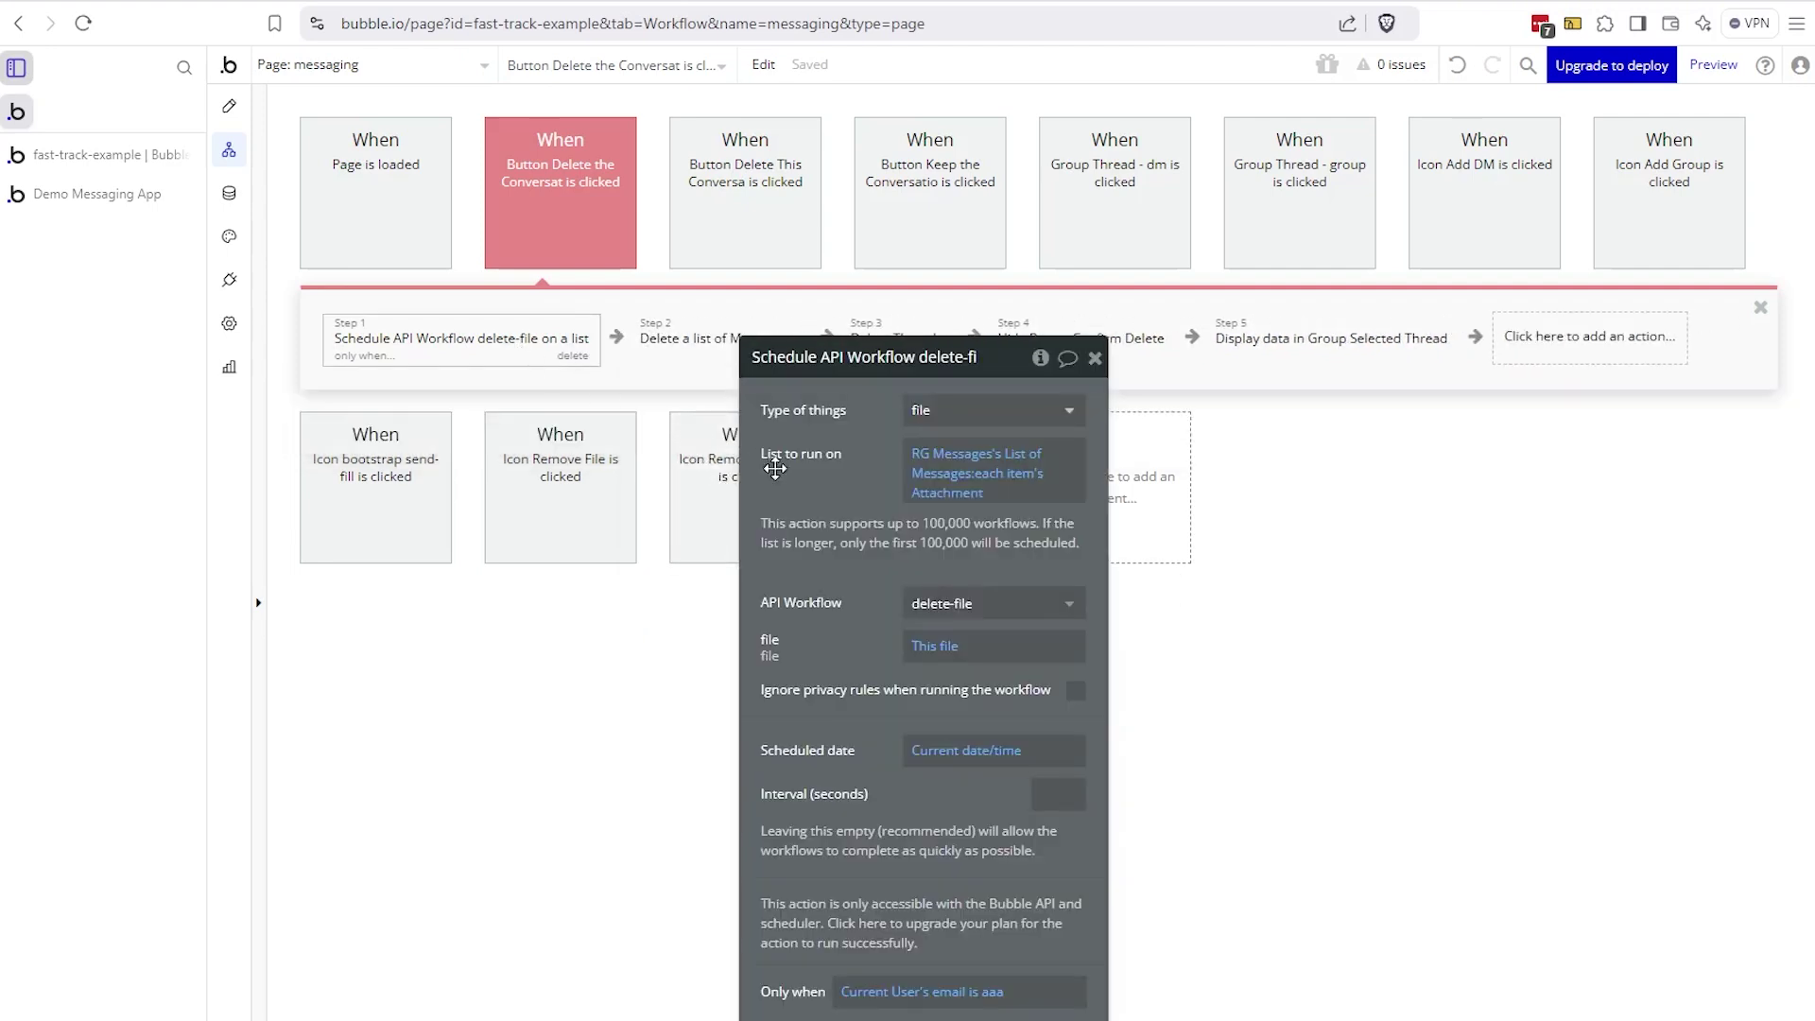
drag(840, 505, 818, 425)
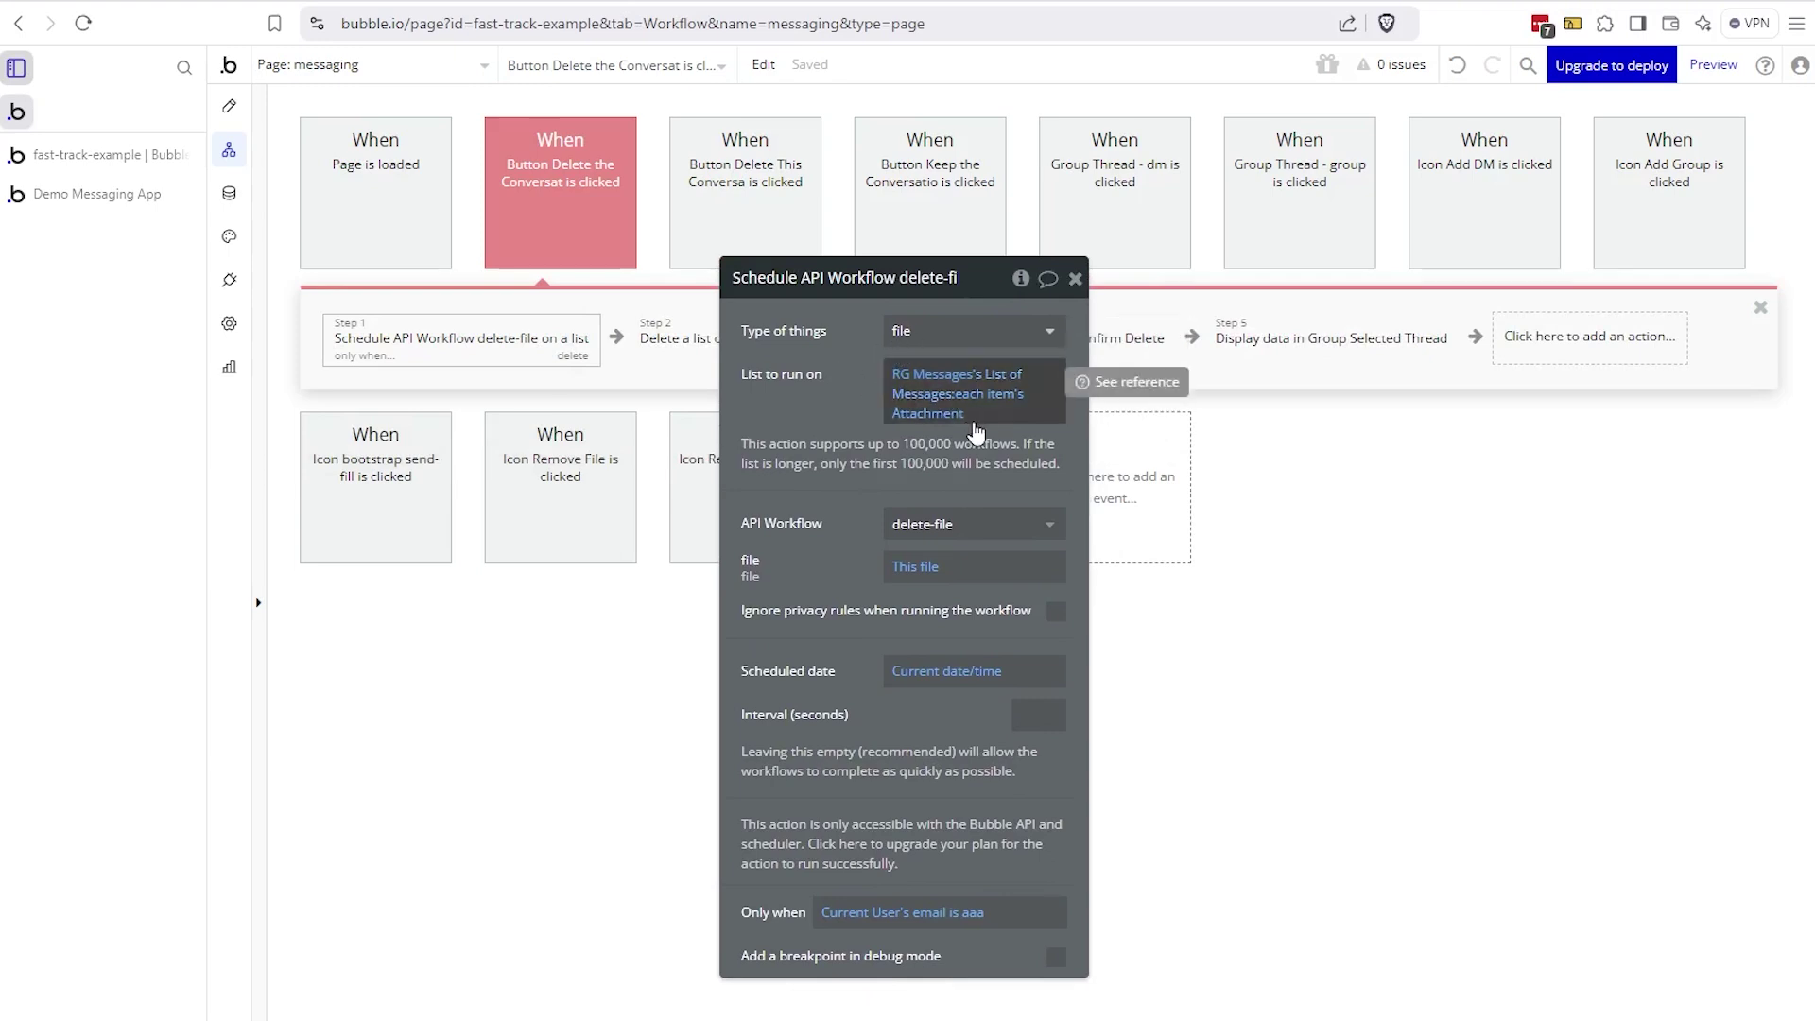
- Trace the RG Messages source of List to run on to its repeating group, and return to the scheduling action
click(945, 383)
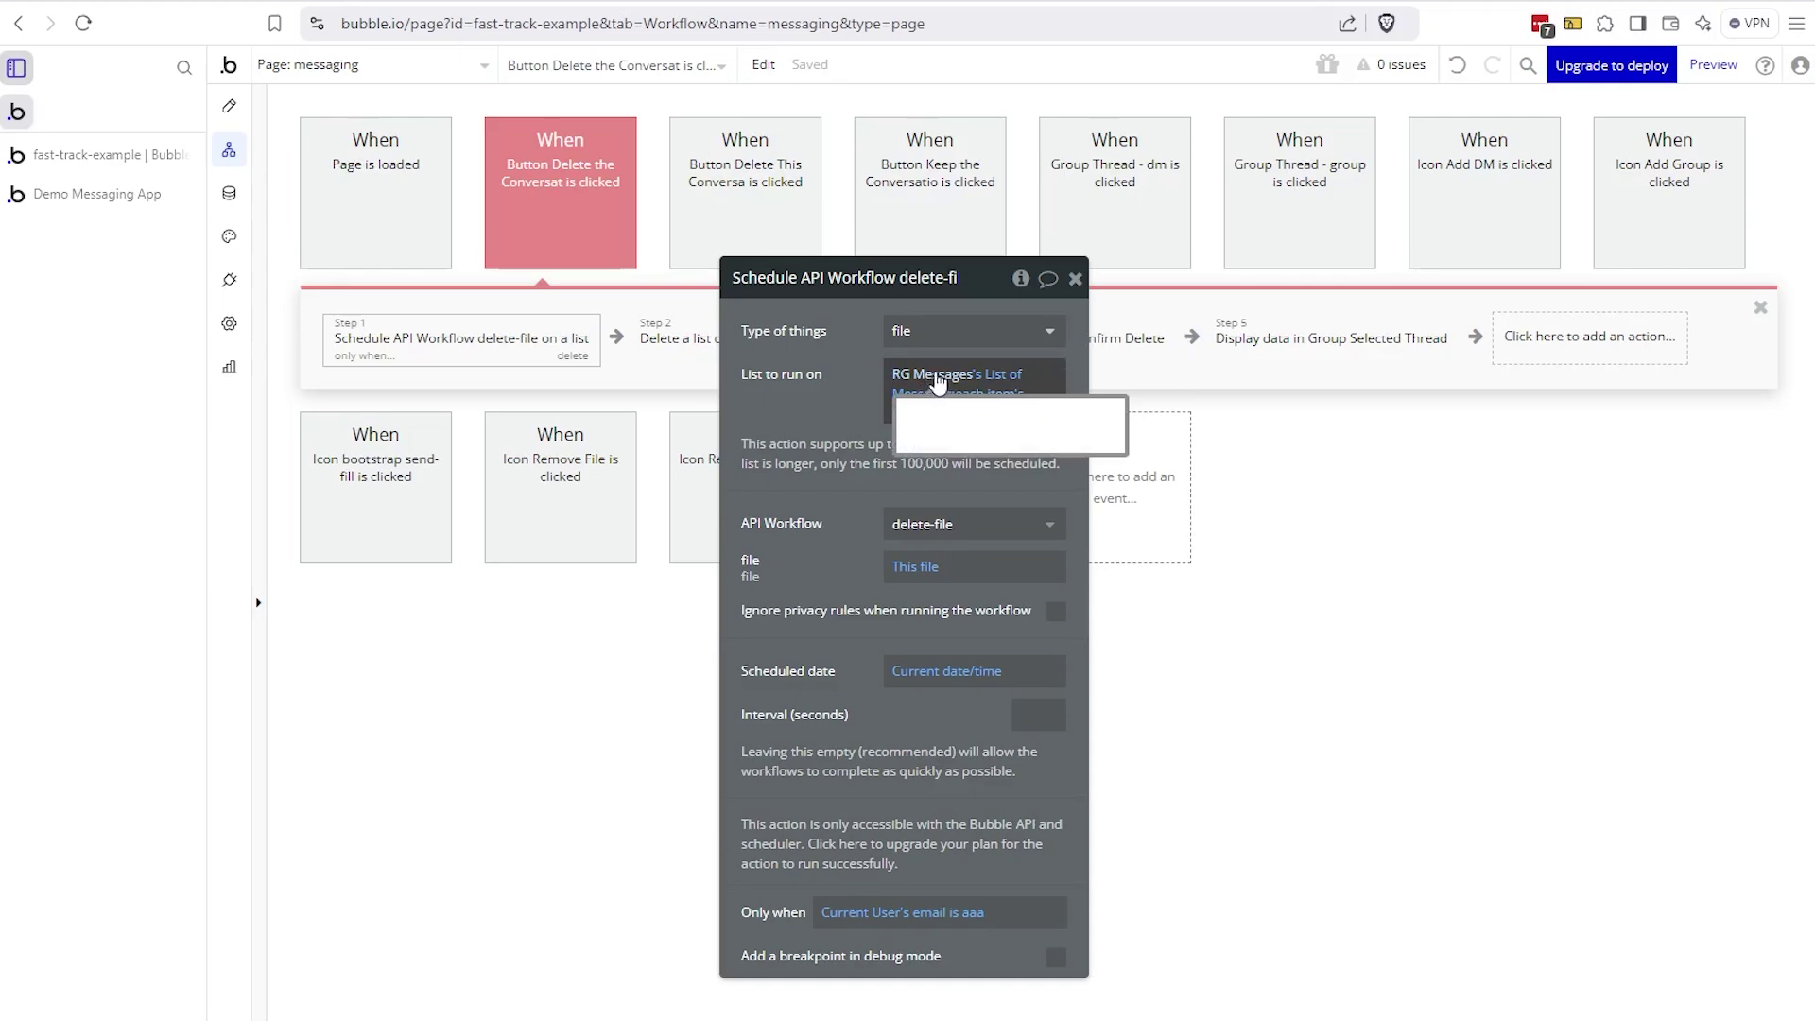
right_click(946, 382)
click(1064, 409)
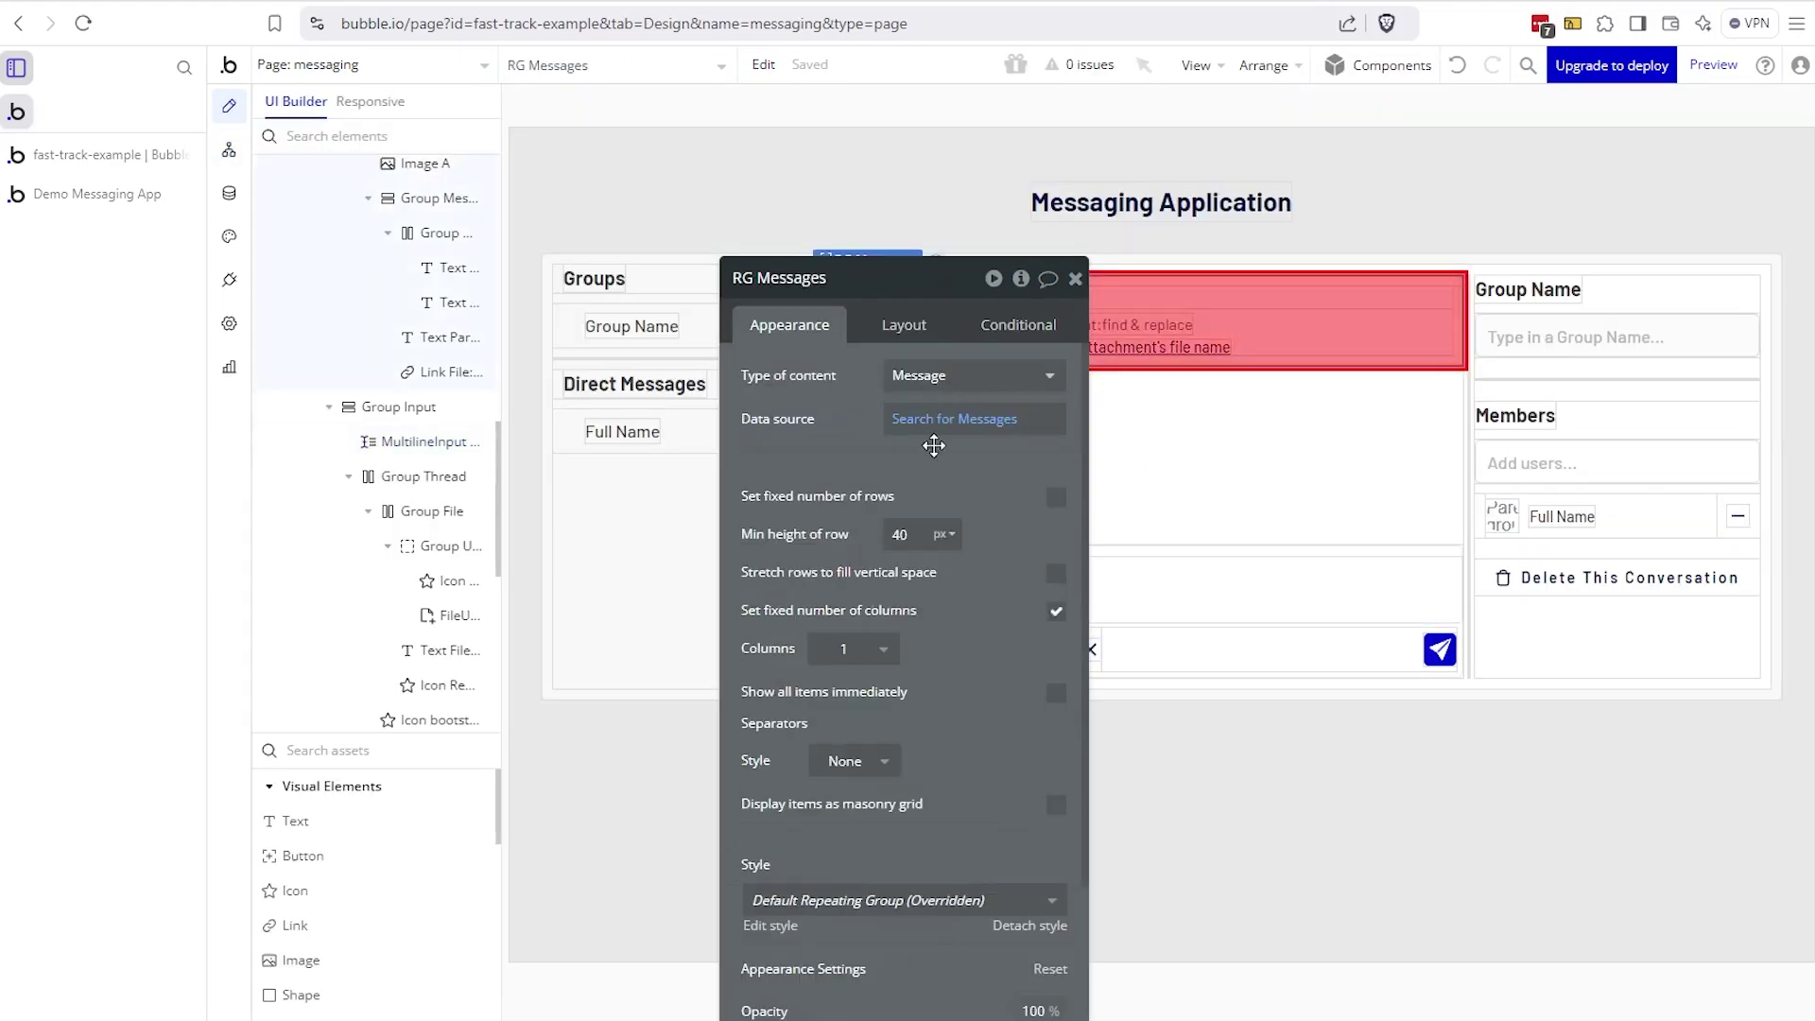
drag(934, 445, 718, 396)
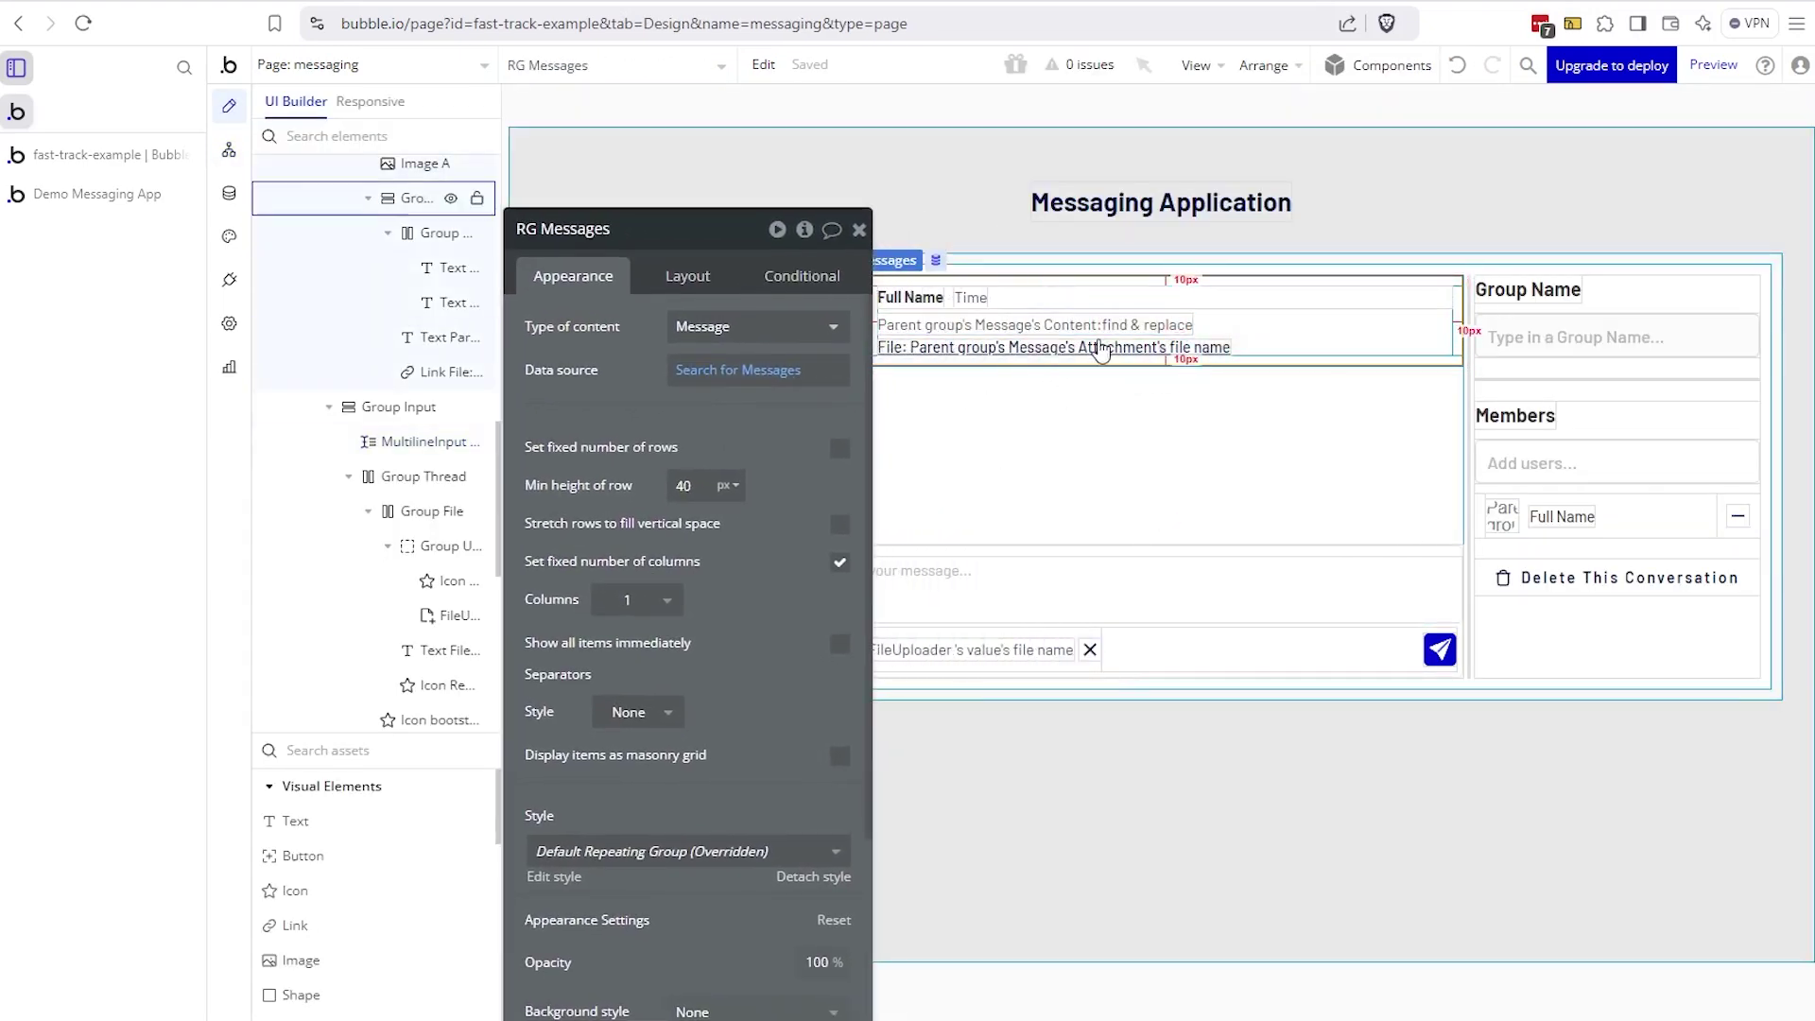
click(228, 149)
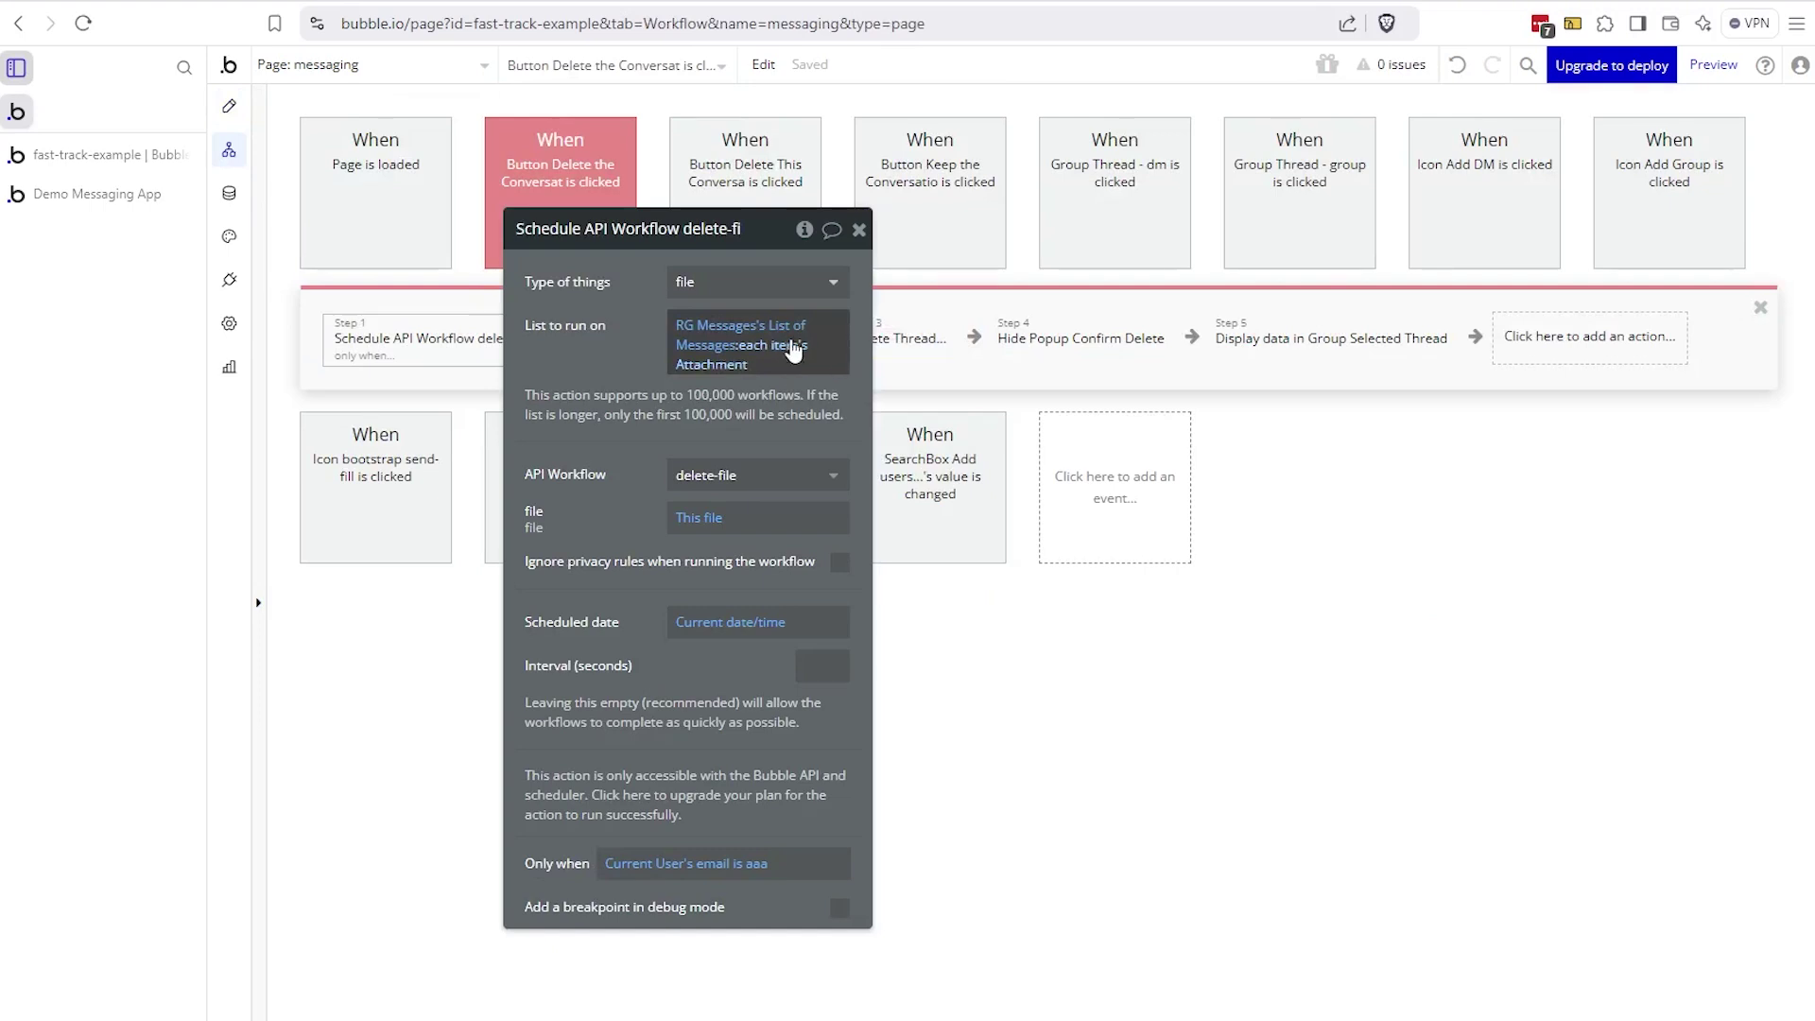
mouse_move(795, 353)
- Choose delete-file as the scheduling action's API Workflow and This file as the value of its file parameter
drag(615, 485, 677, 448)
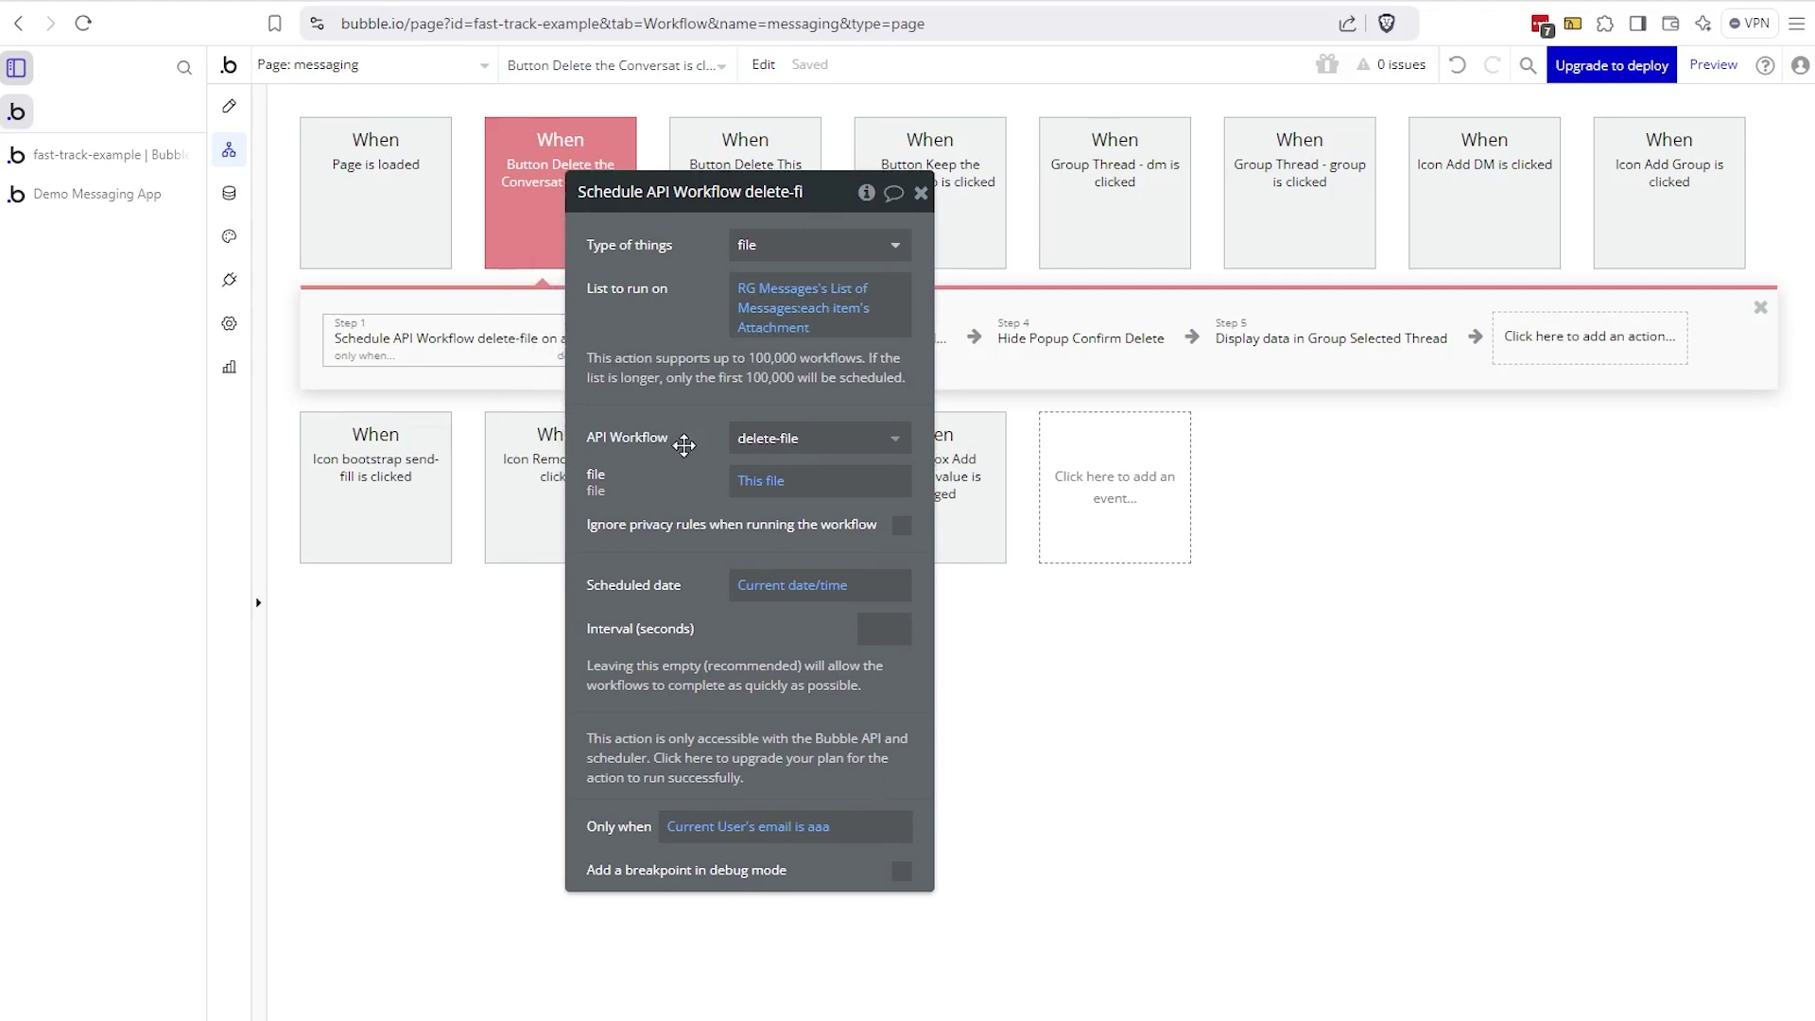
click(737, 449)
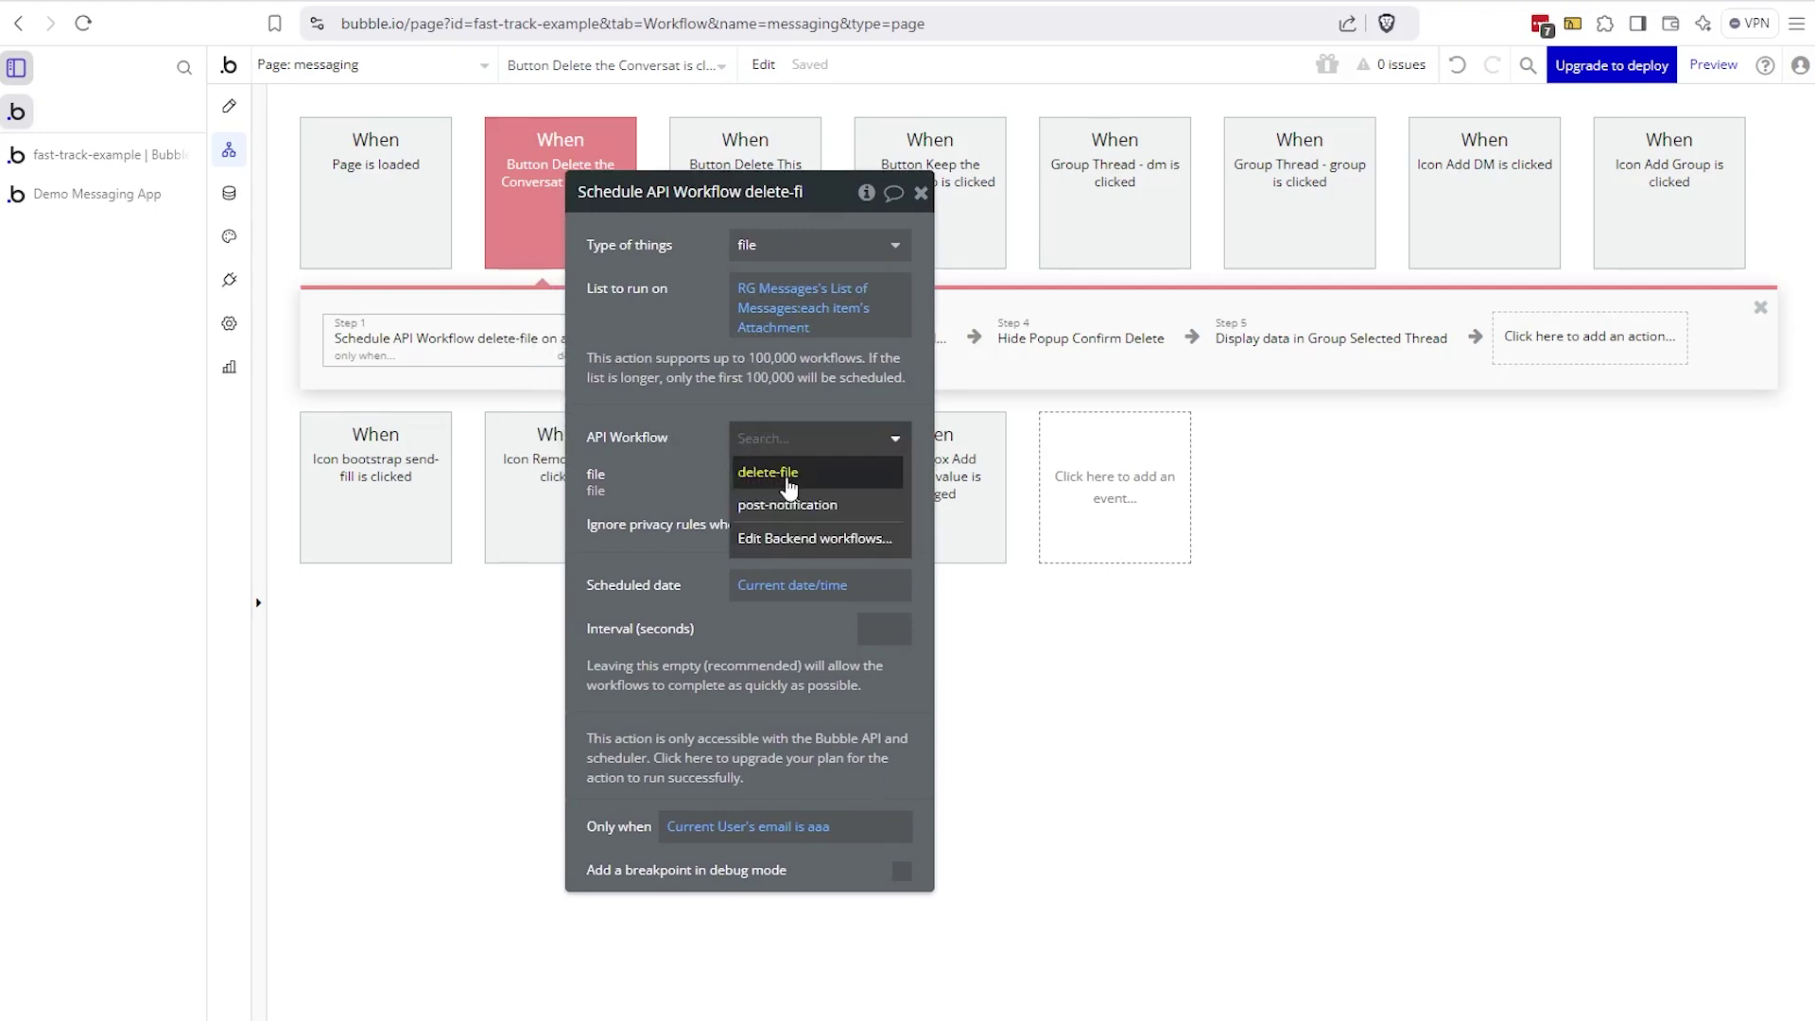
click(788, 479)
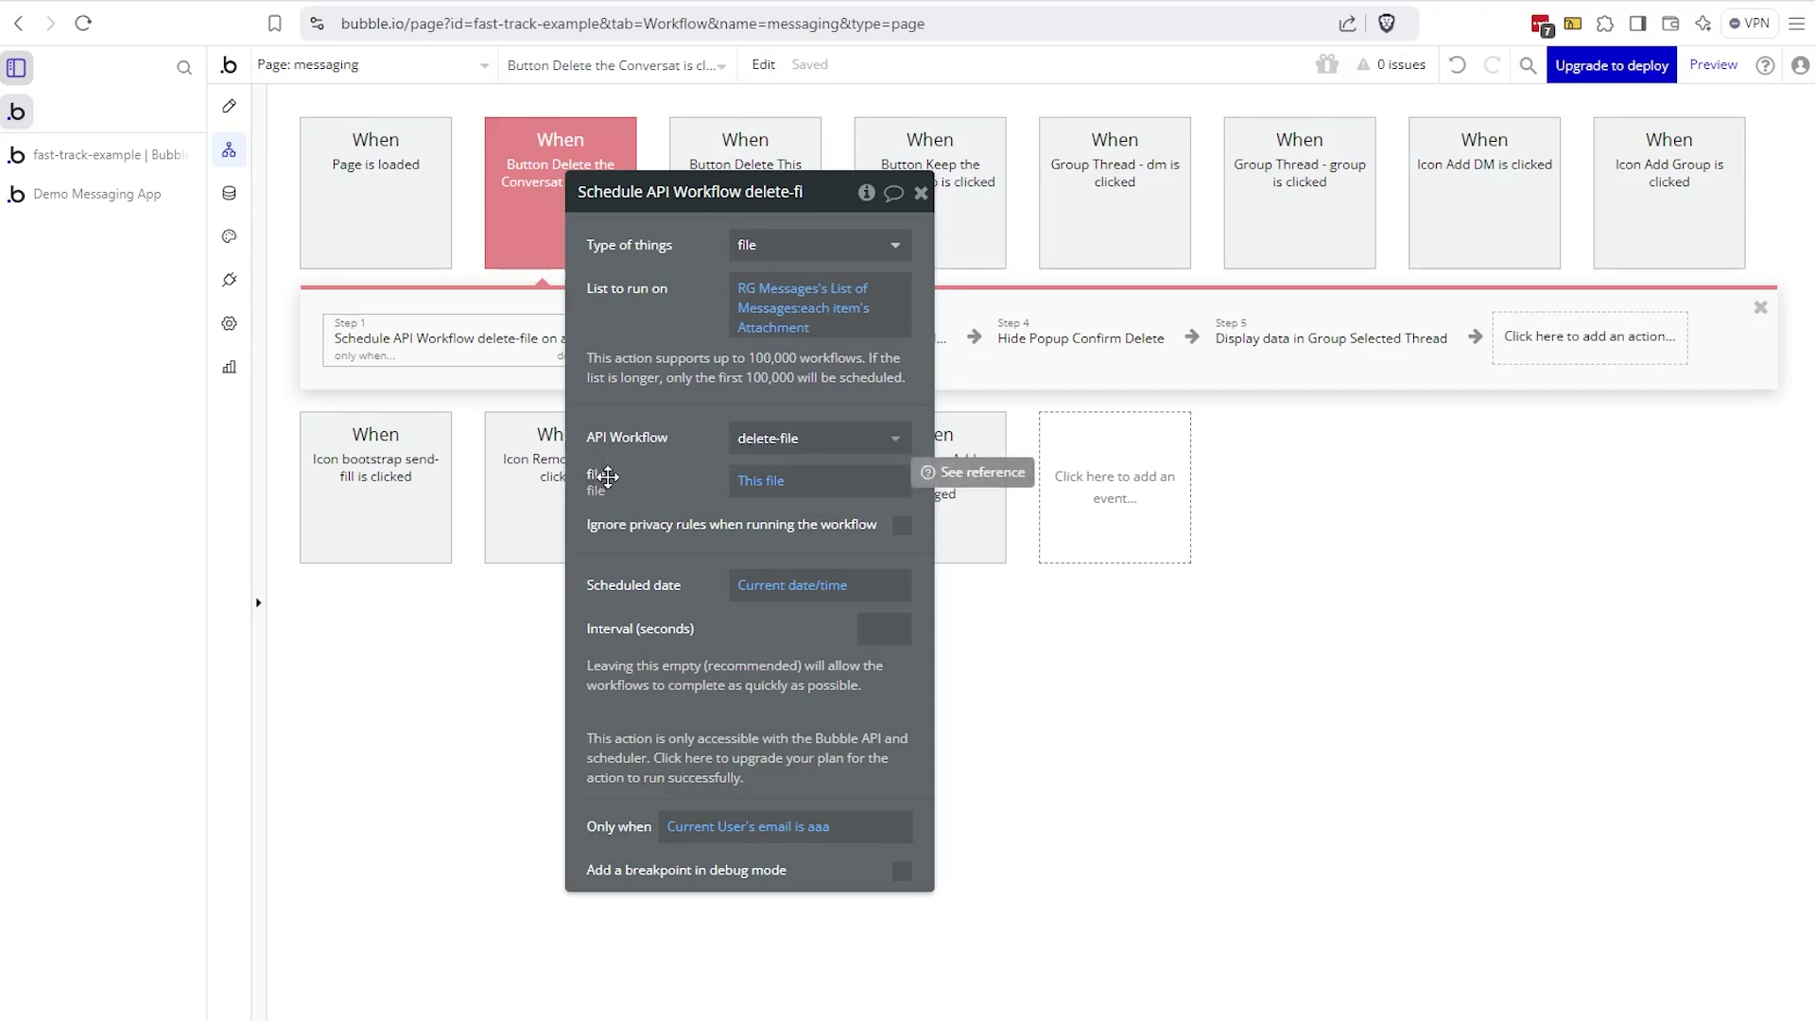
click(771, 484)
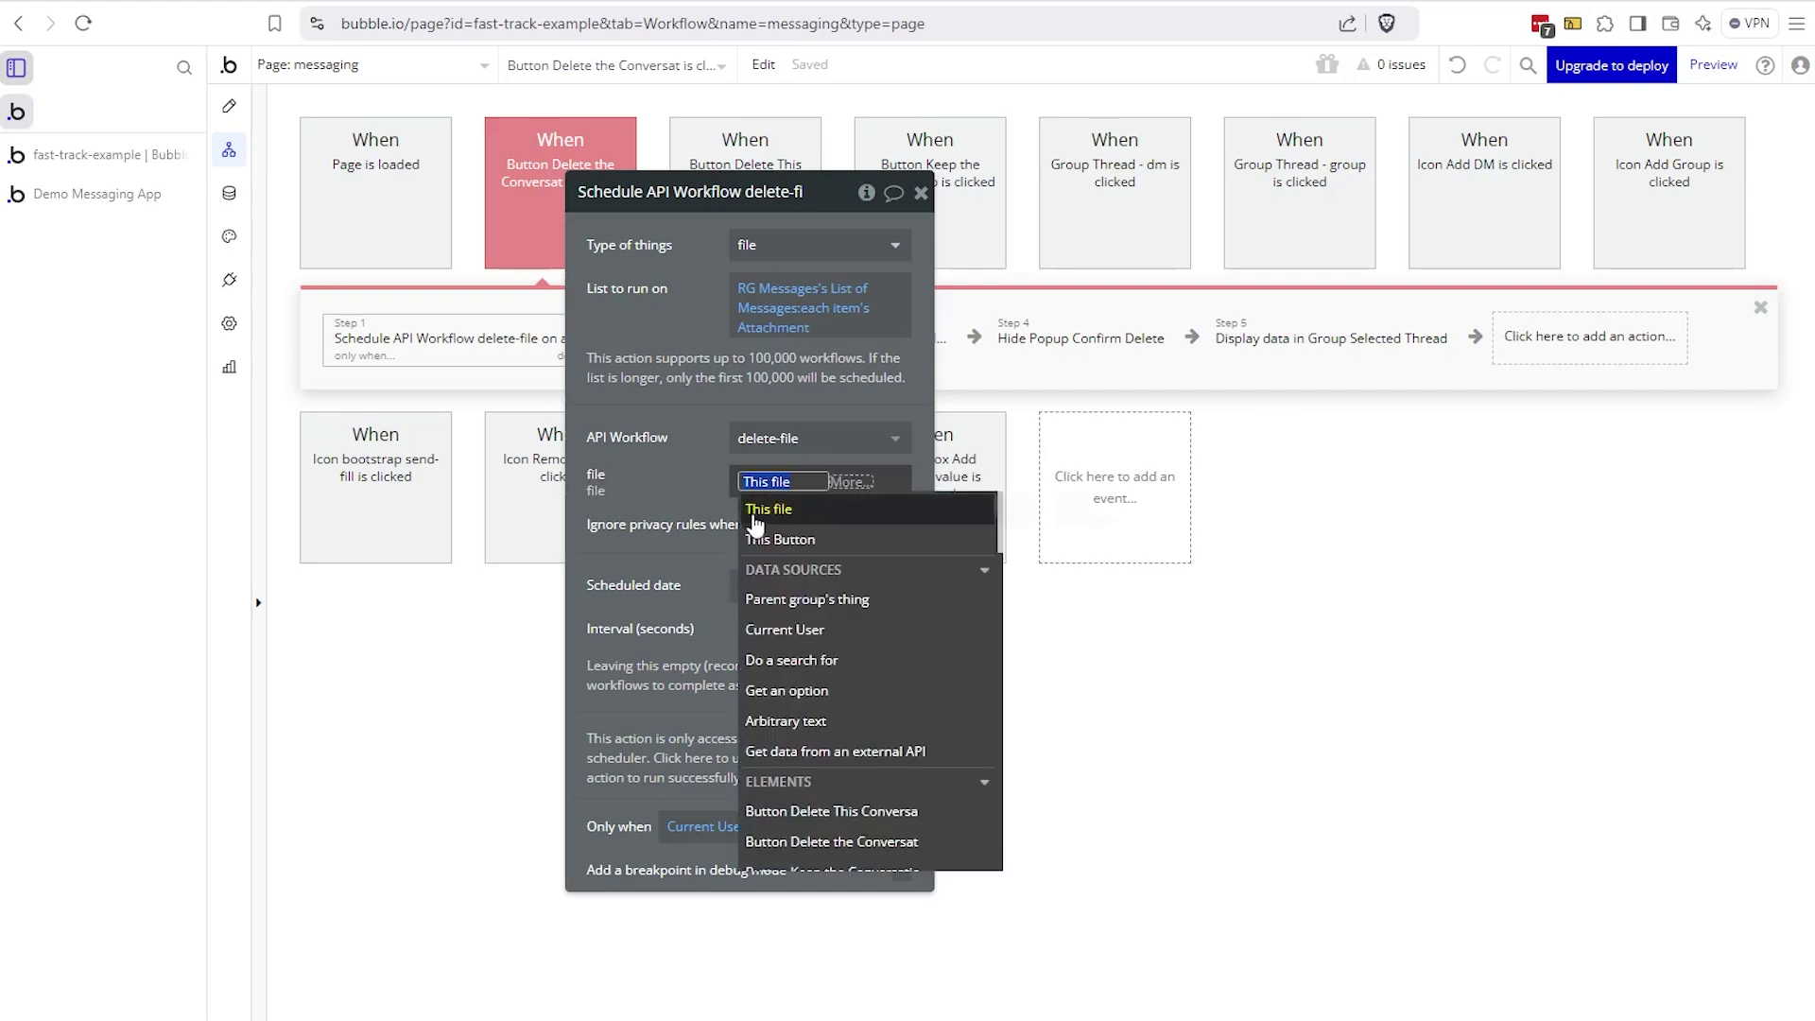
click(786, 517)
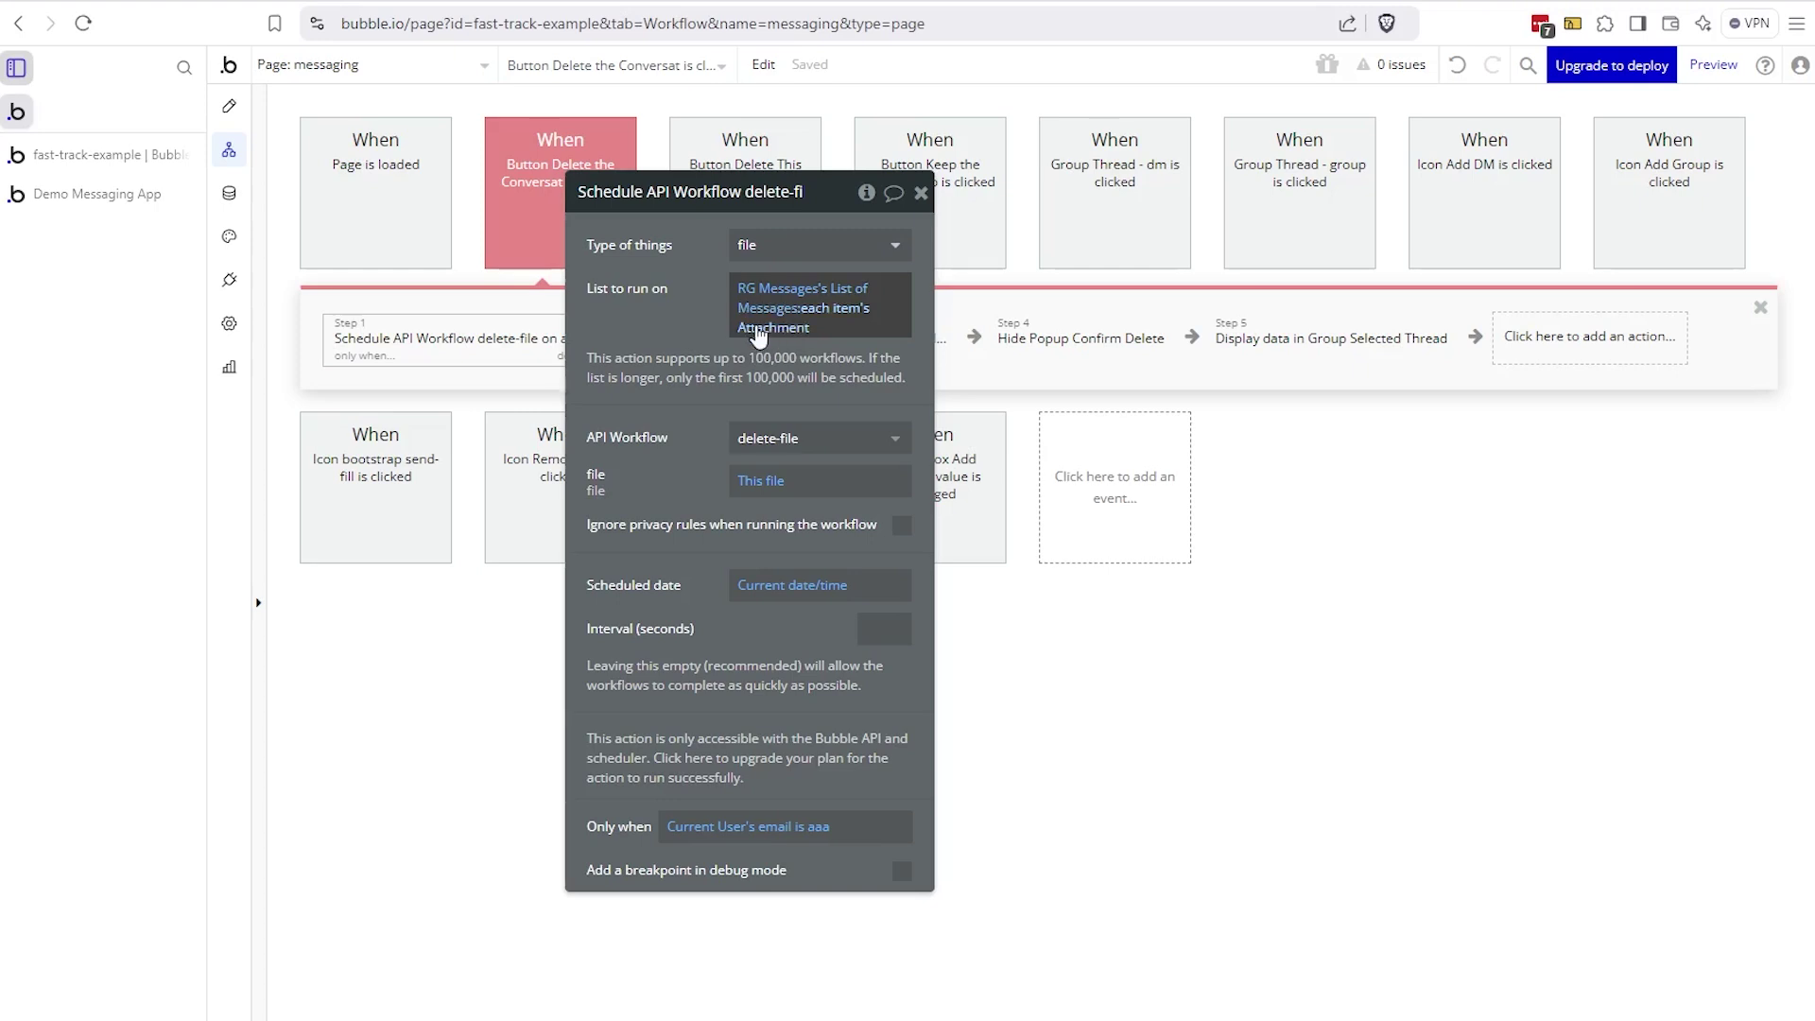
click(749, 501)
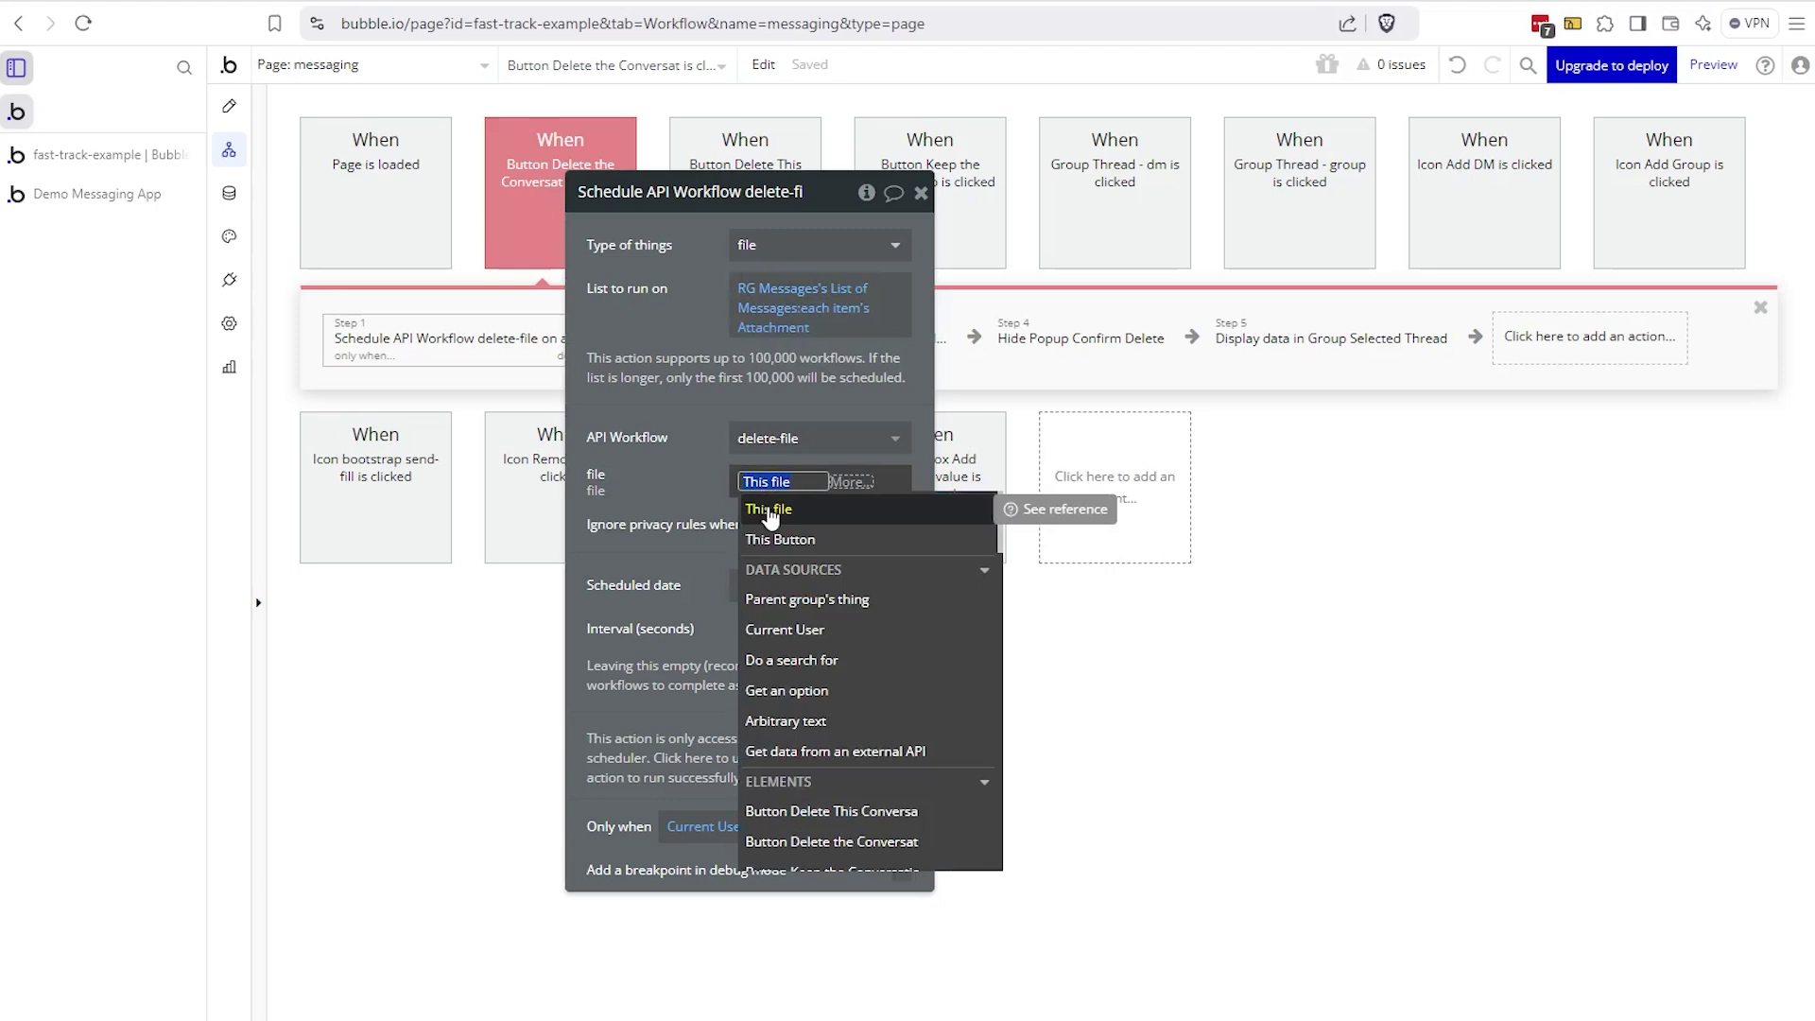
click(686, 479)
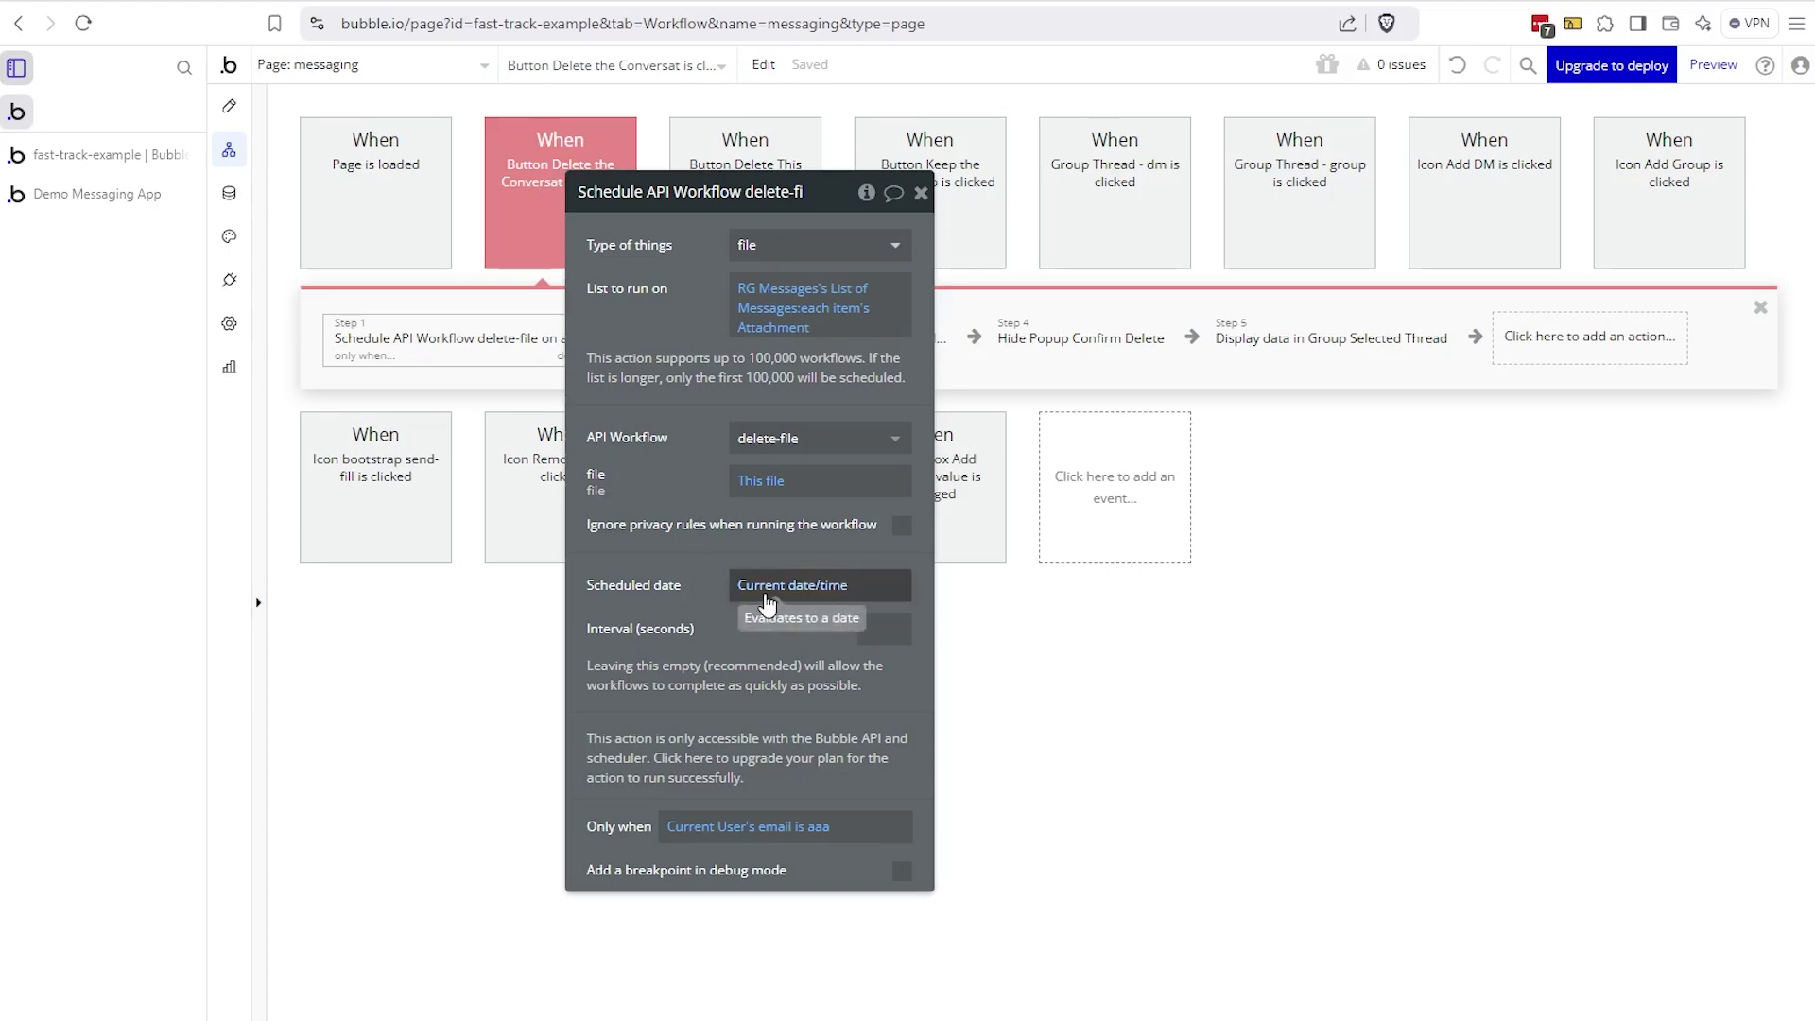
- Set the delete-file scheduling action's Scheduled date to Current date/time
click(797, 588)
text(date)
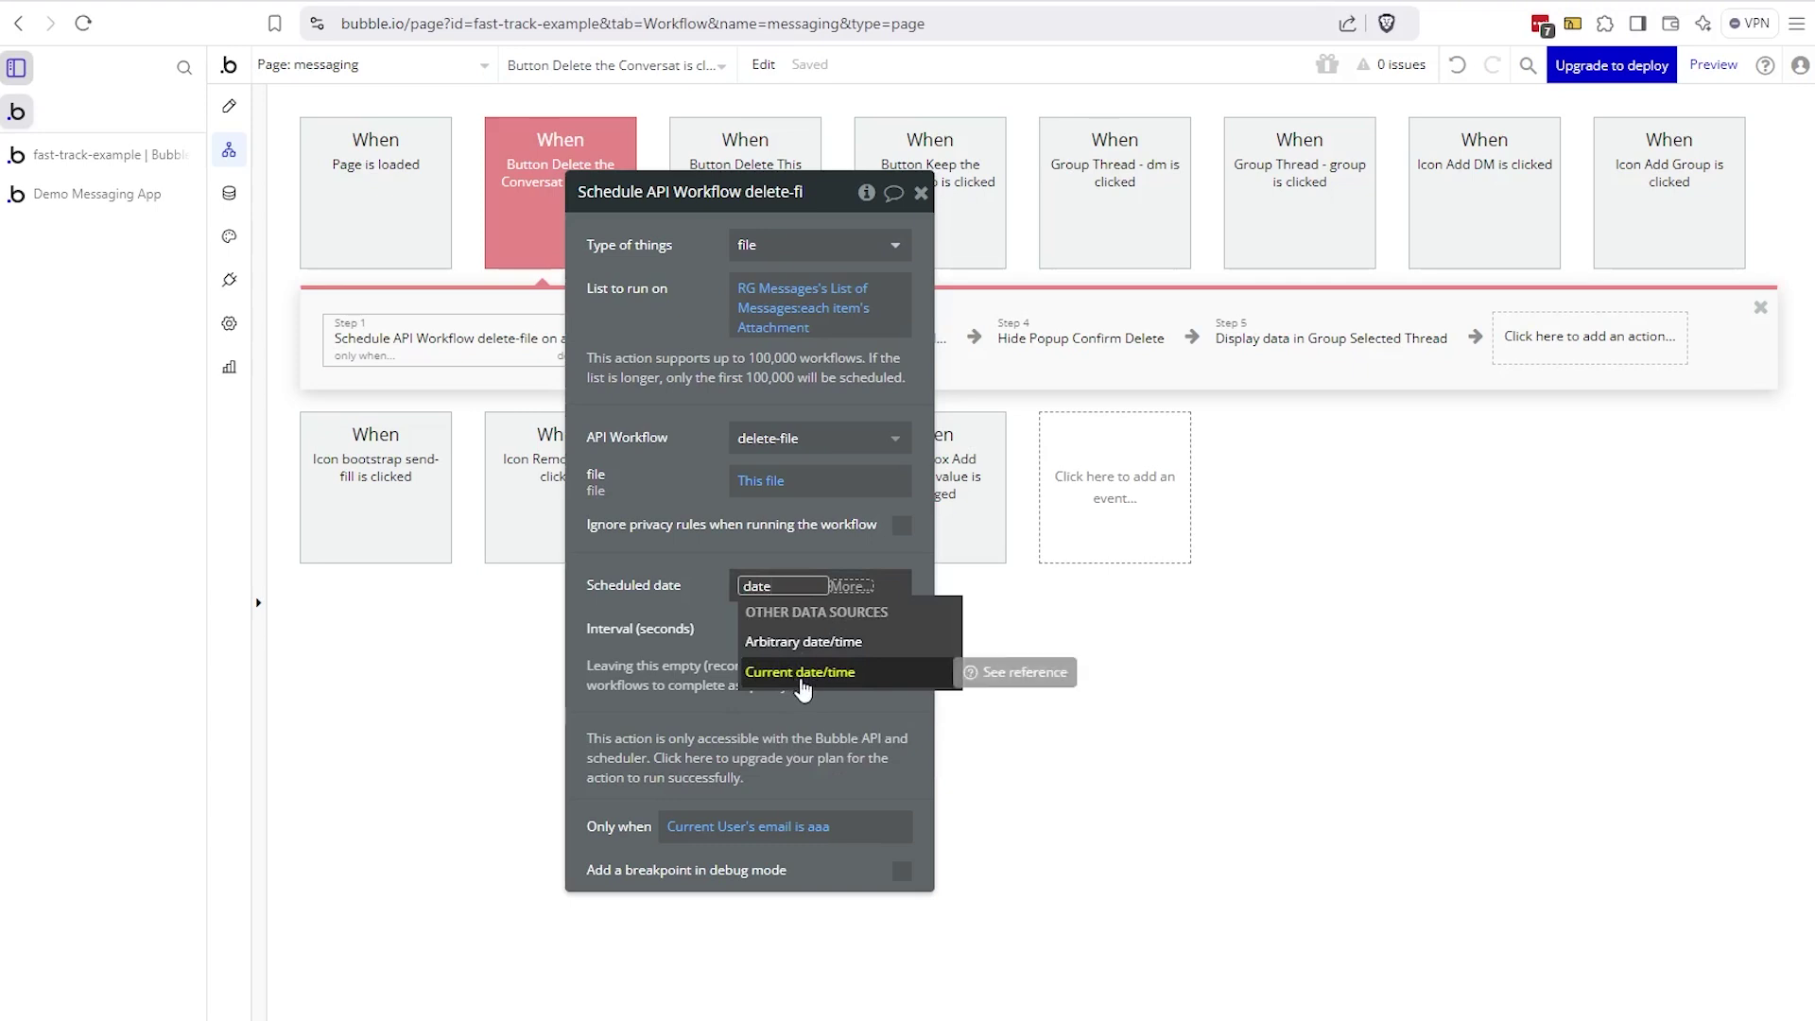
click(799, 674)
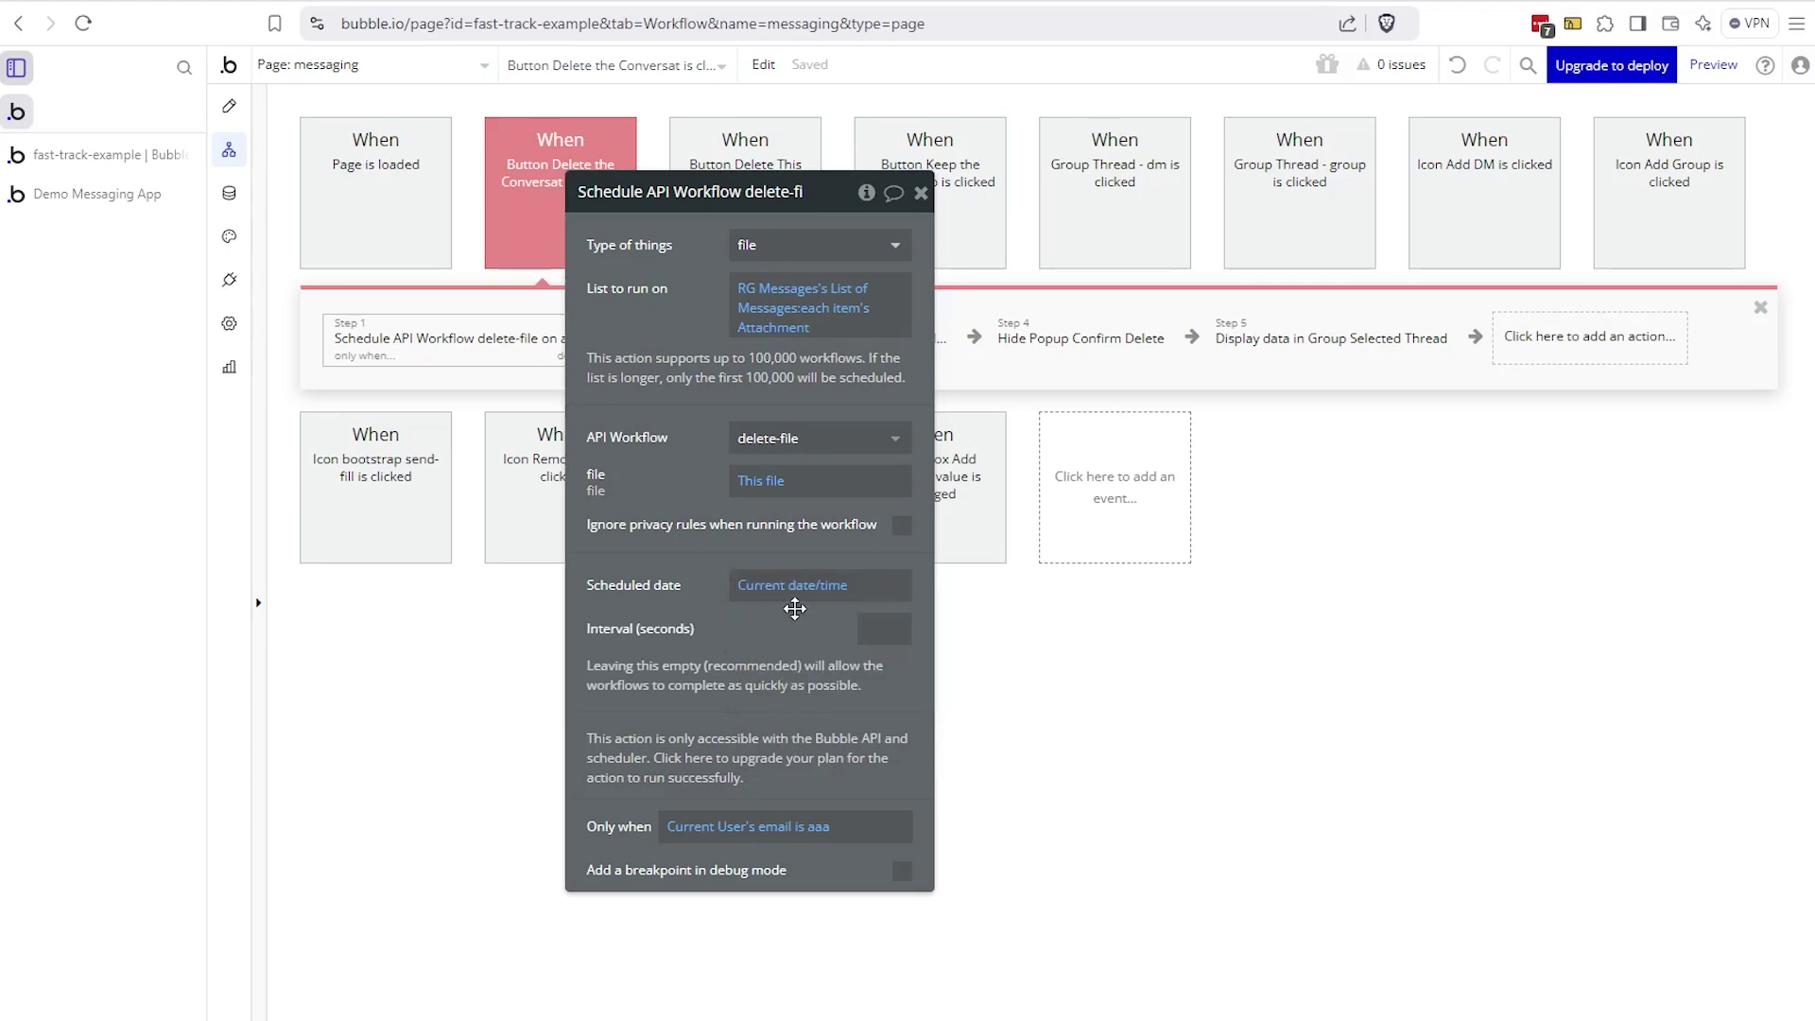
drag(738, 651, 912, 573)
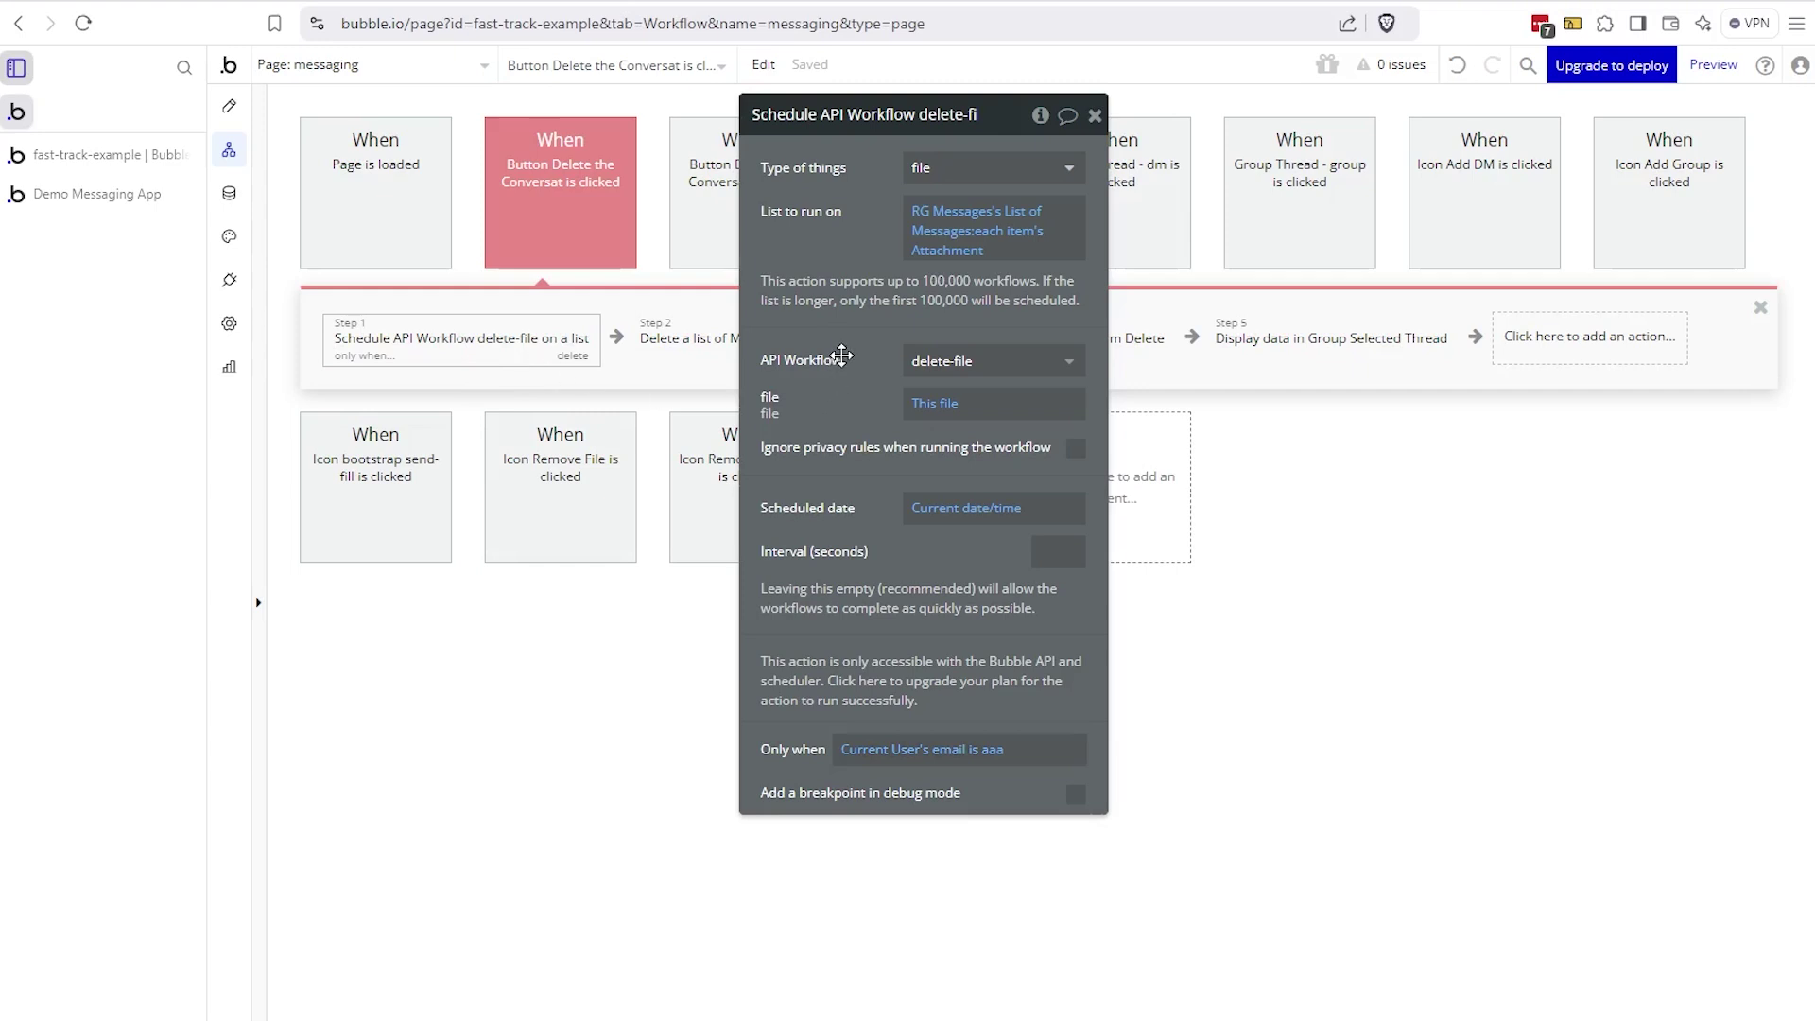
drag(839, 361, 845, 379)
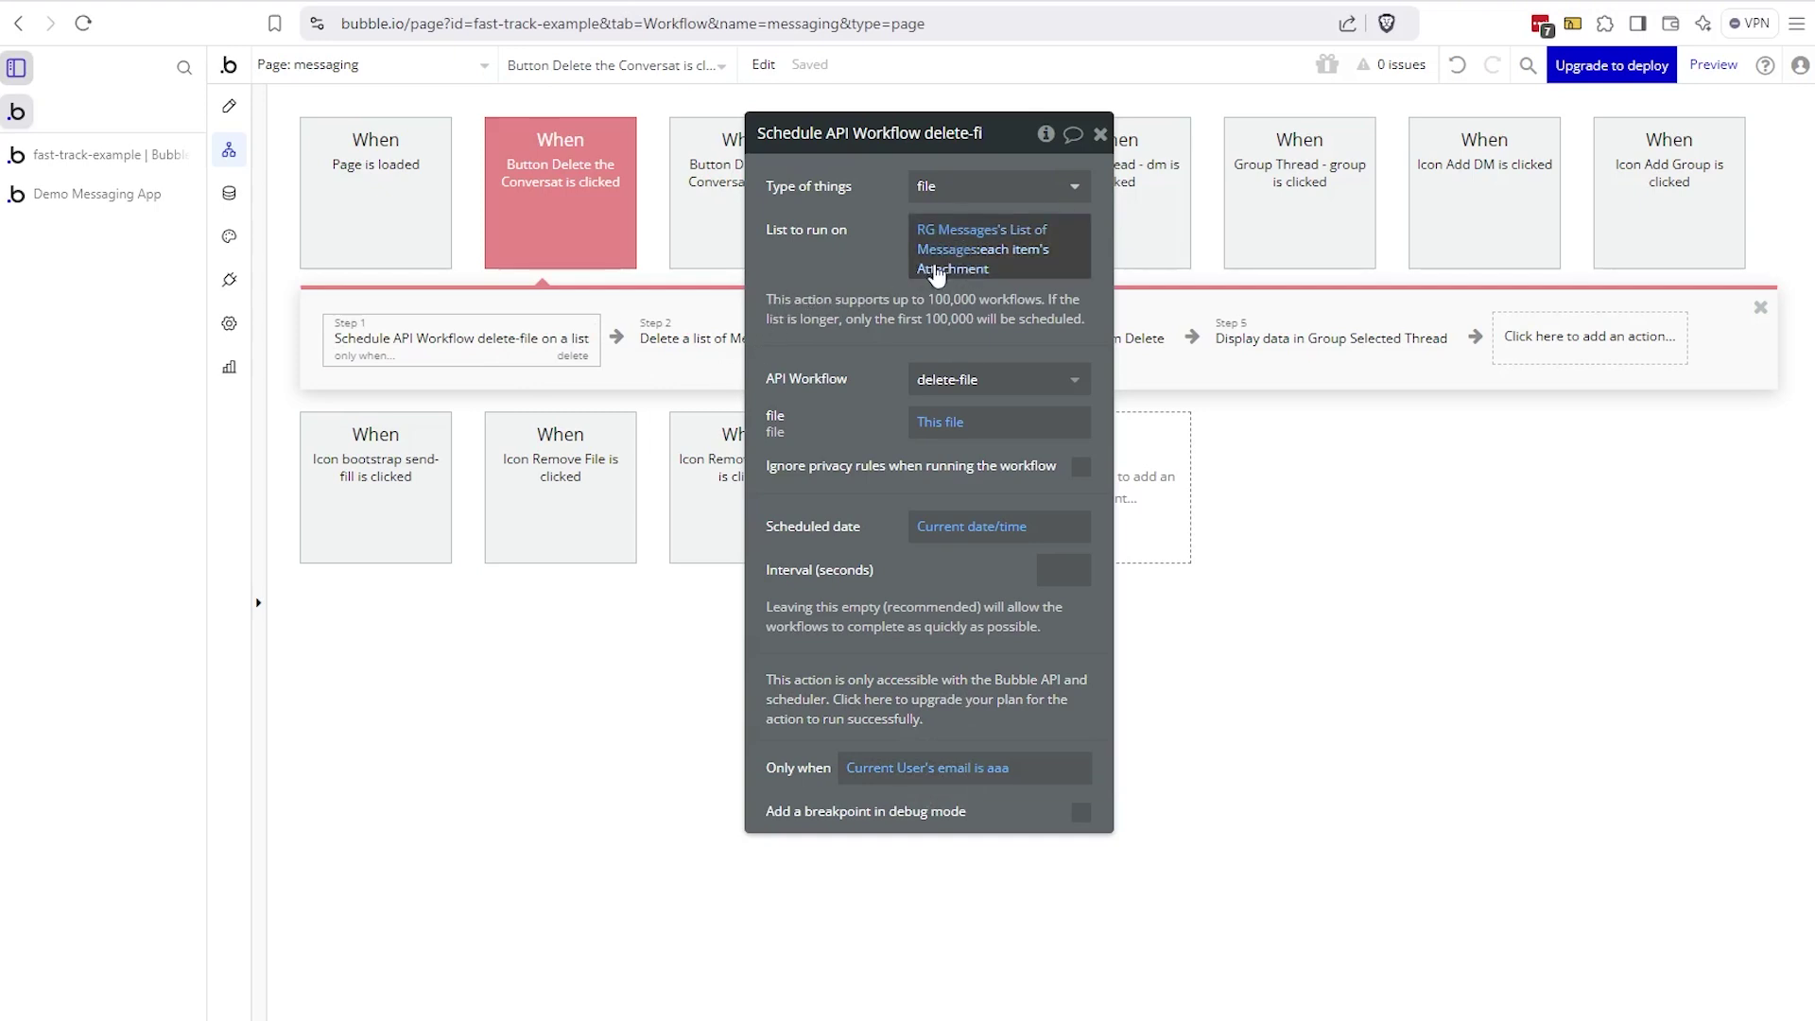
drag(840, 272, 798, 485)
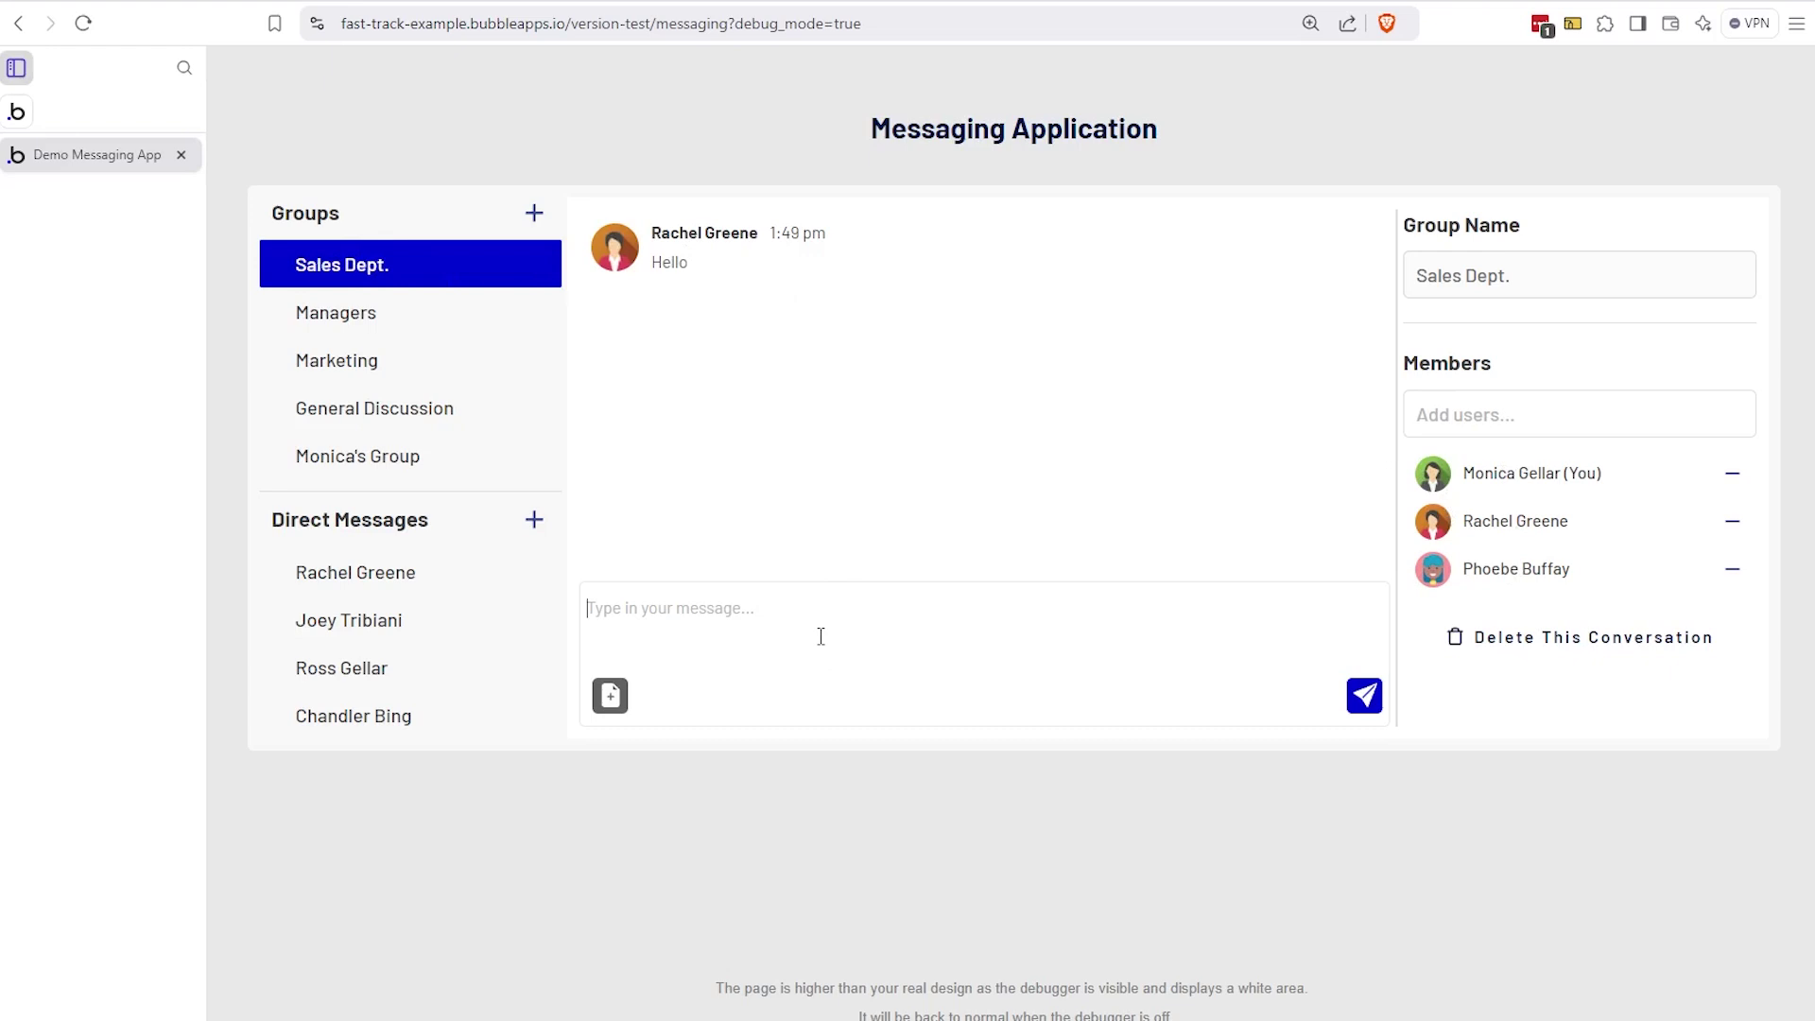
- Send a Sales Dept. group message starting "Hey", mentioning the first suggested member and asking "can you send the presentation from today?"
text(Hey @)
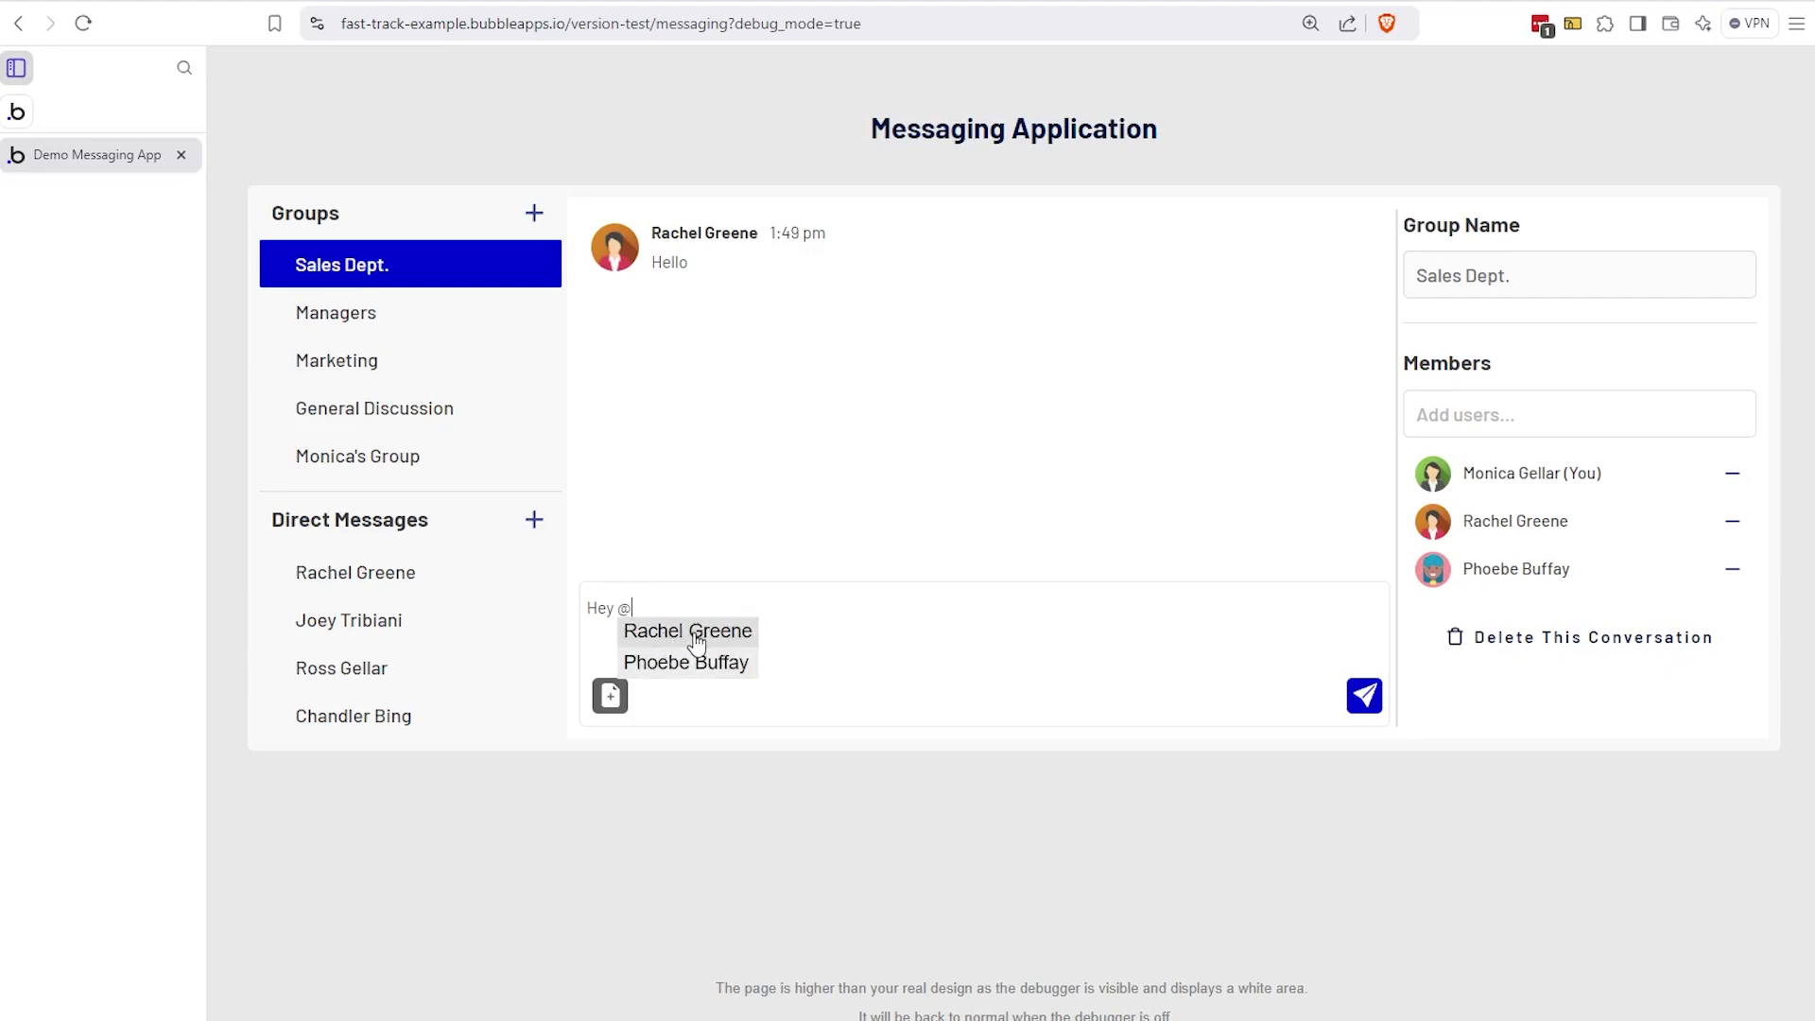
click(655, 633)
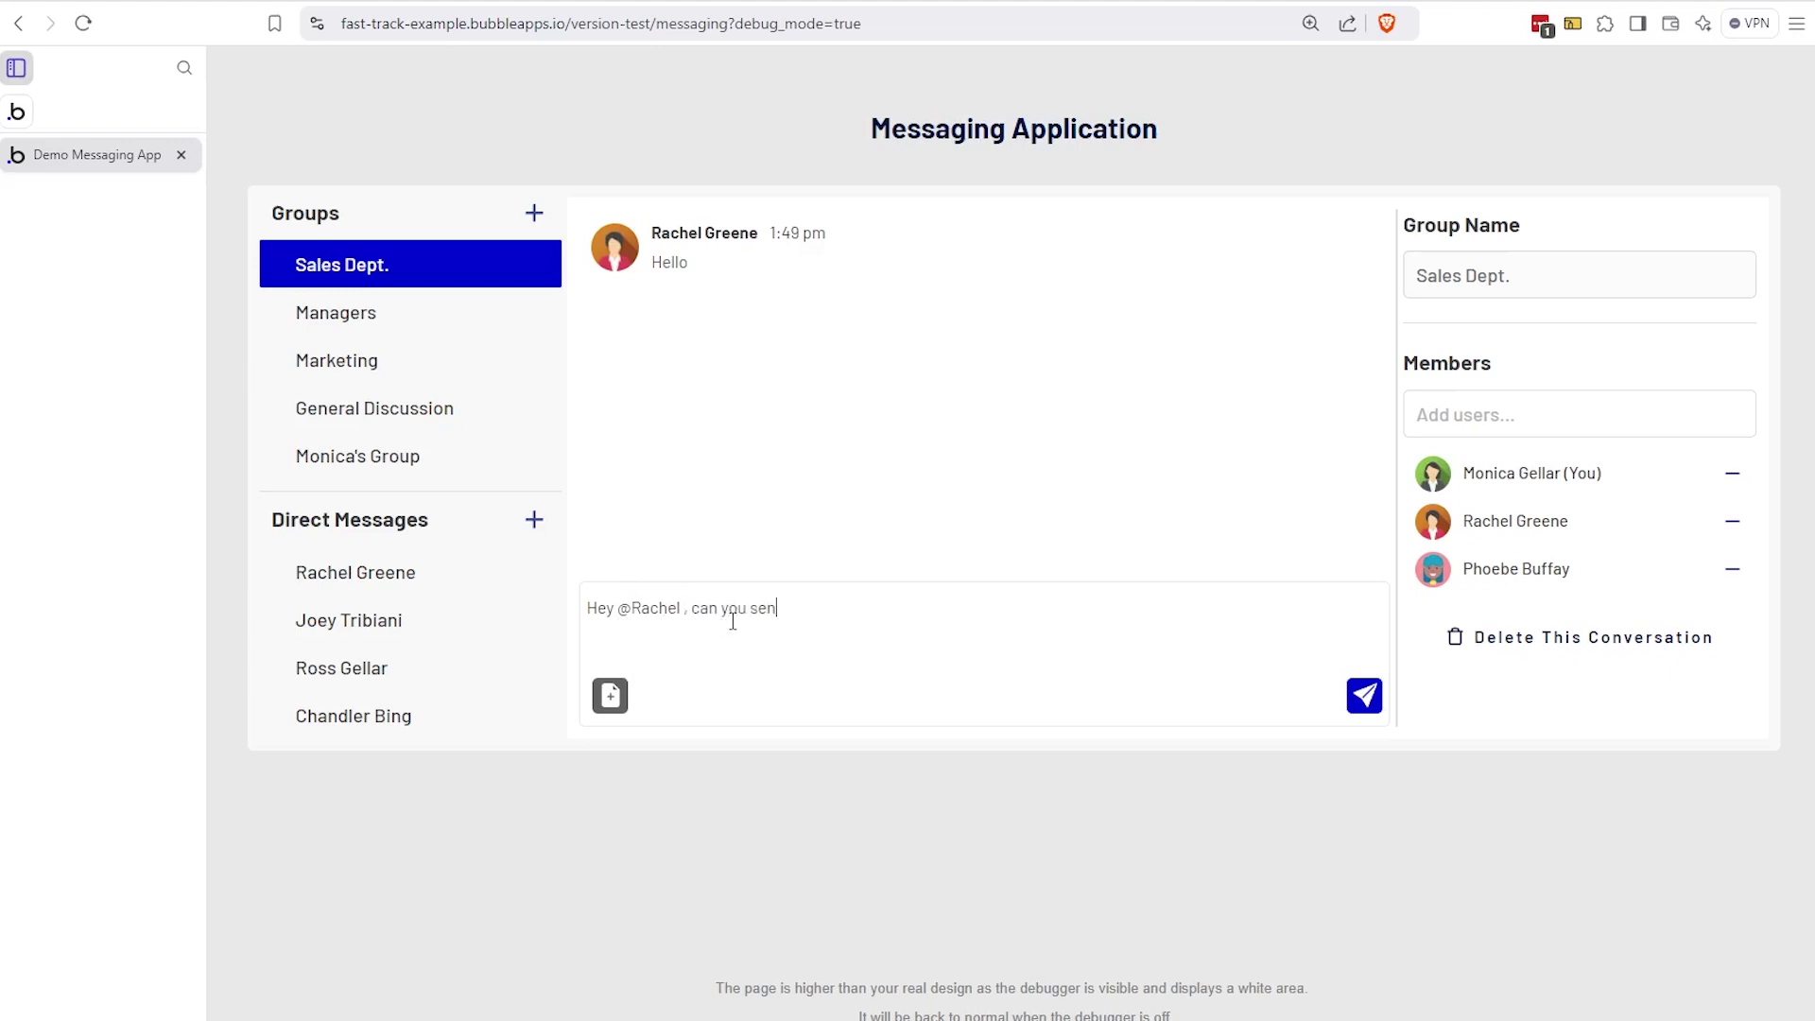
text(, can you send the presentation from today?)
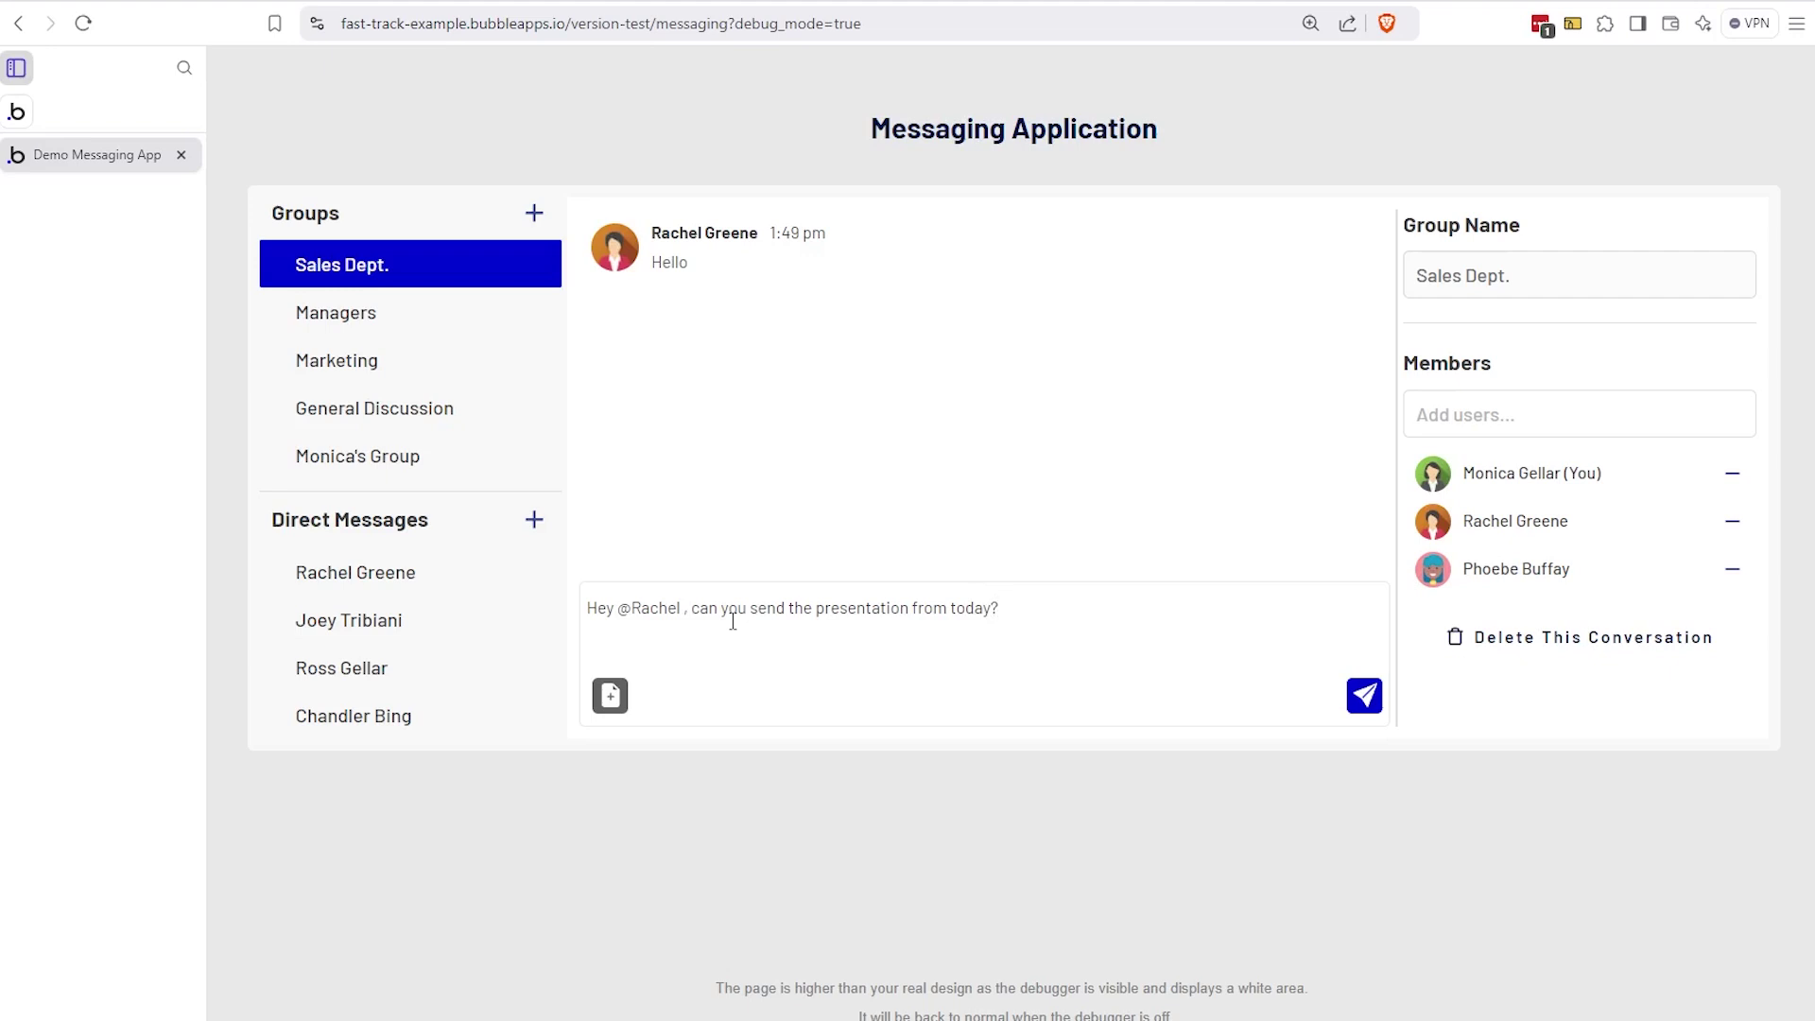
click(1364, 695)
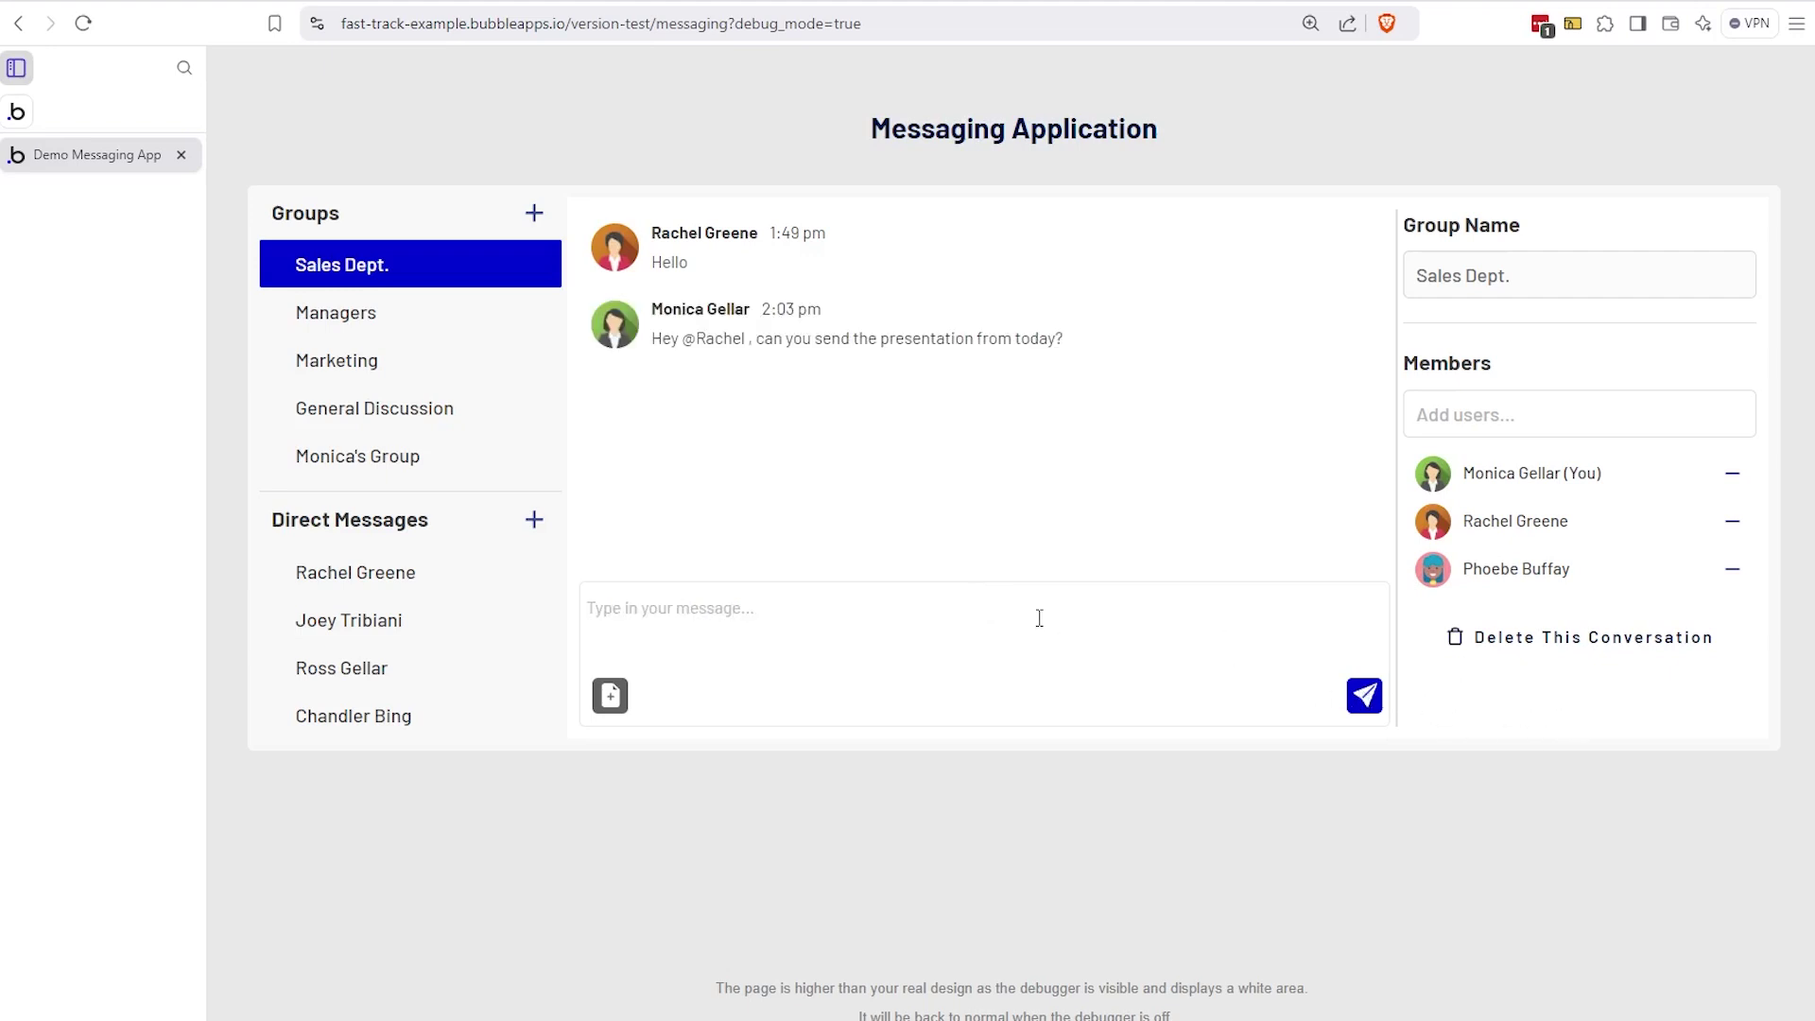
- Send another group message starting "Hi", mentioning the second suggested member and asking "what did you think of the presentation?"
text(Hi @)
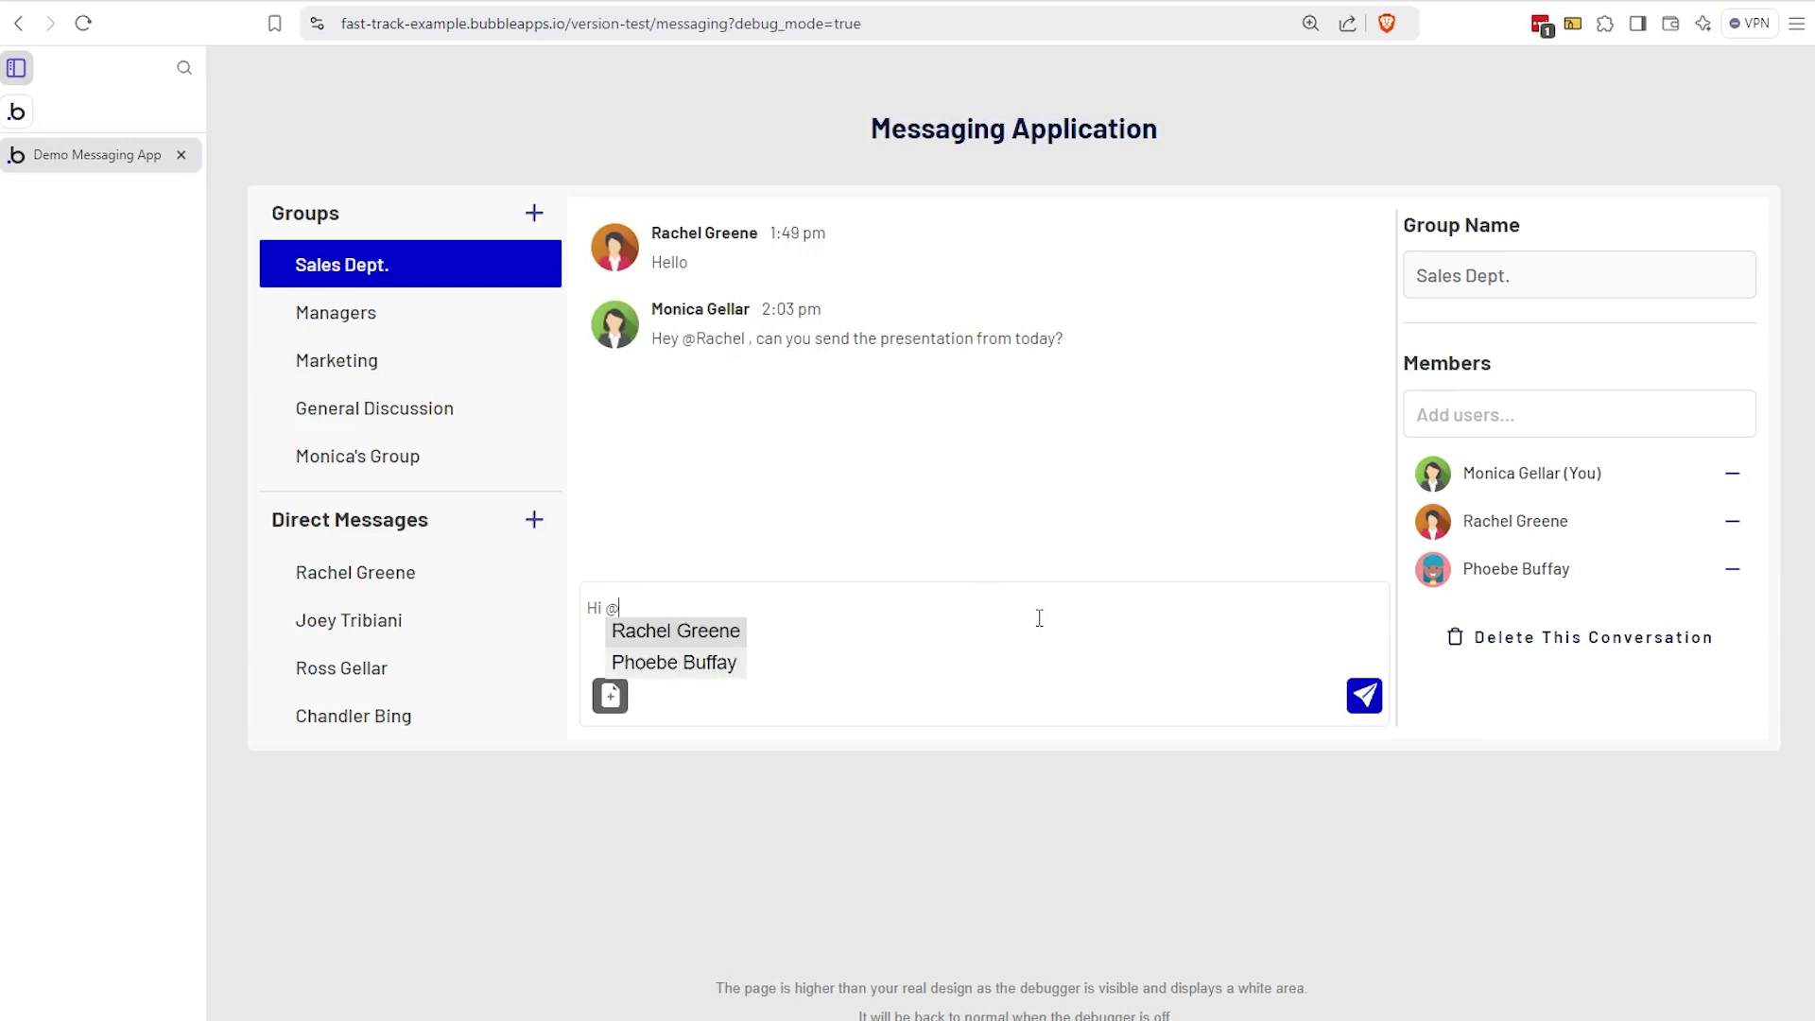
click(736, 665)
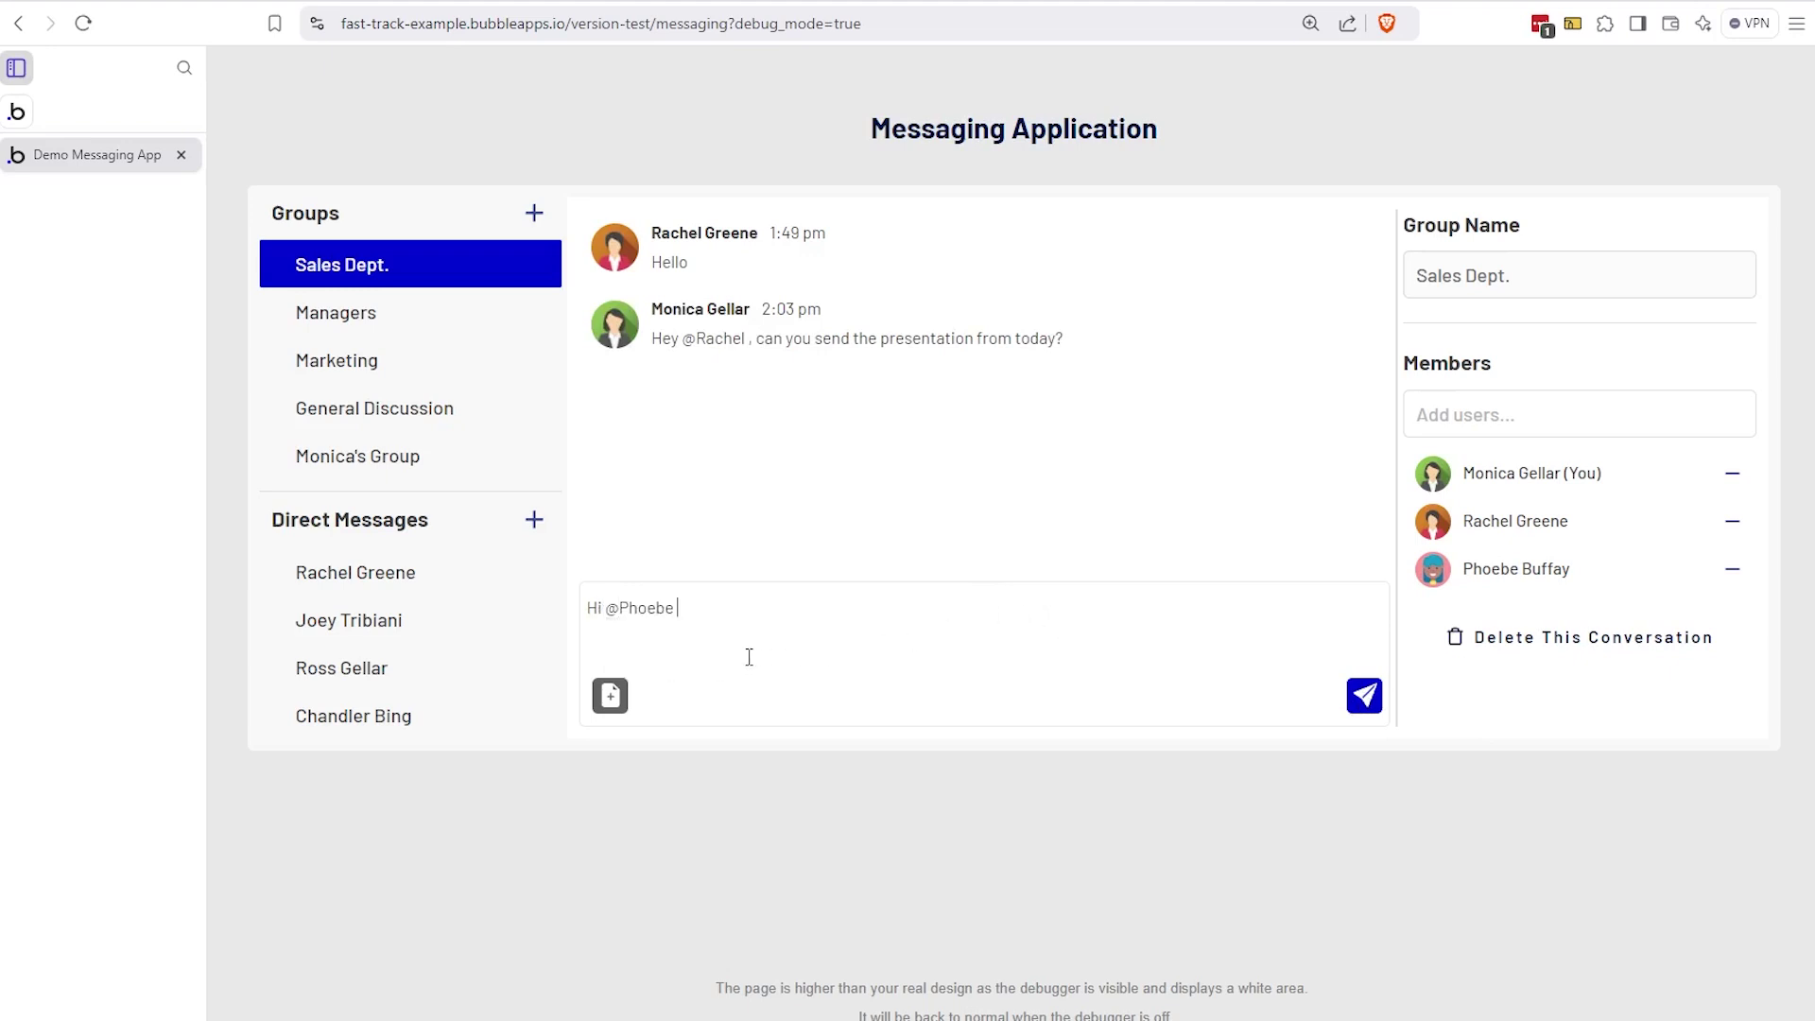
text(, what did you think of the present)
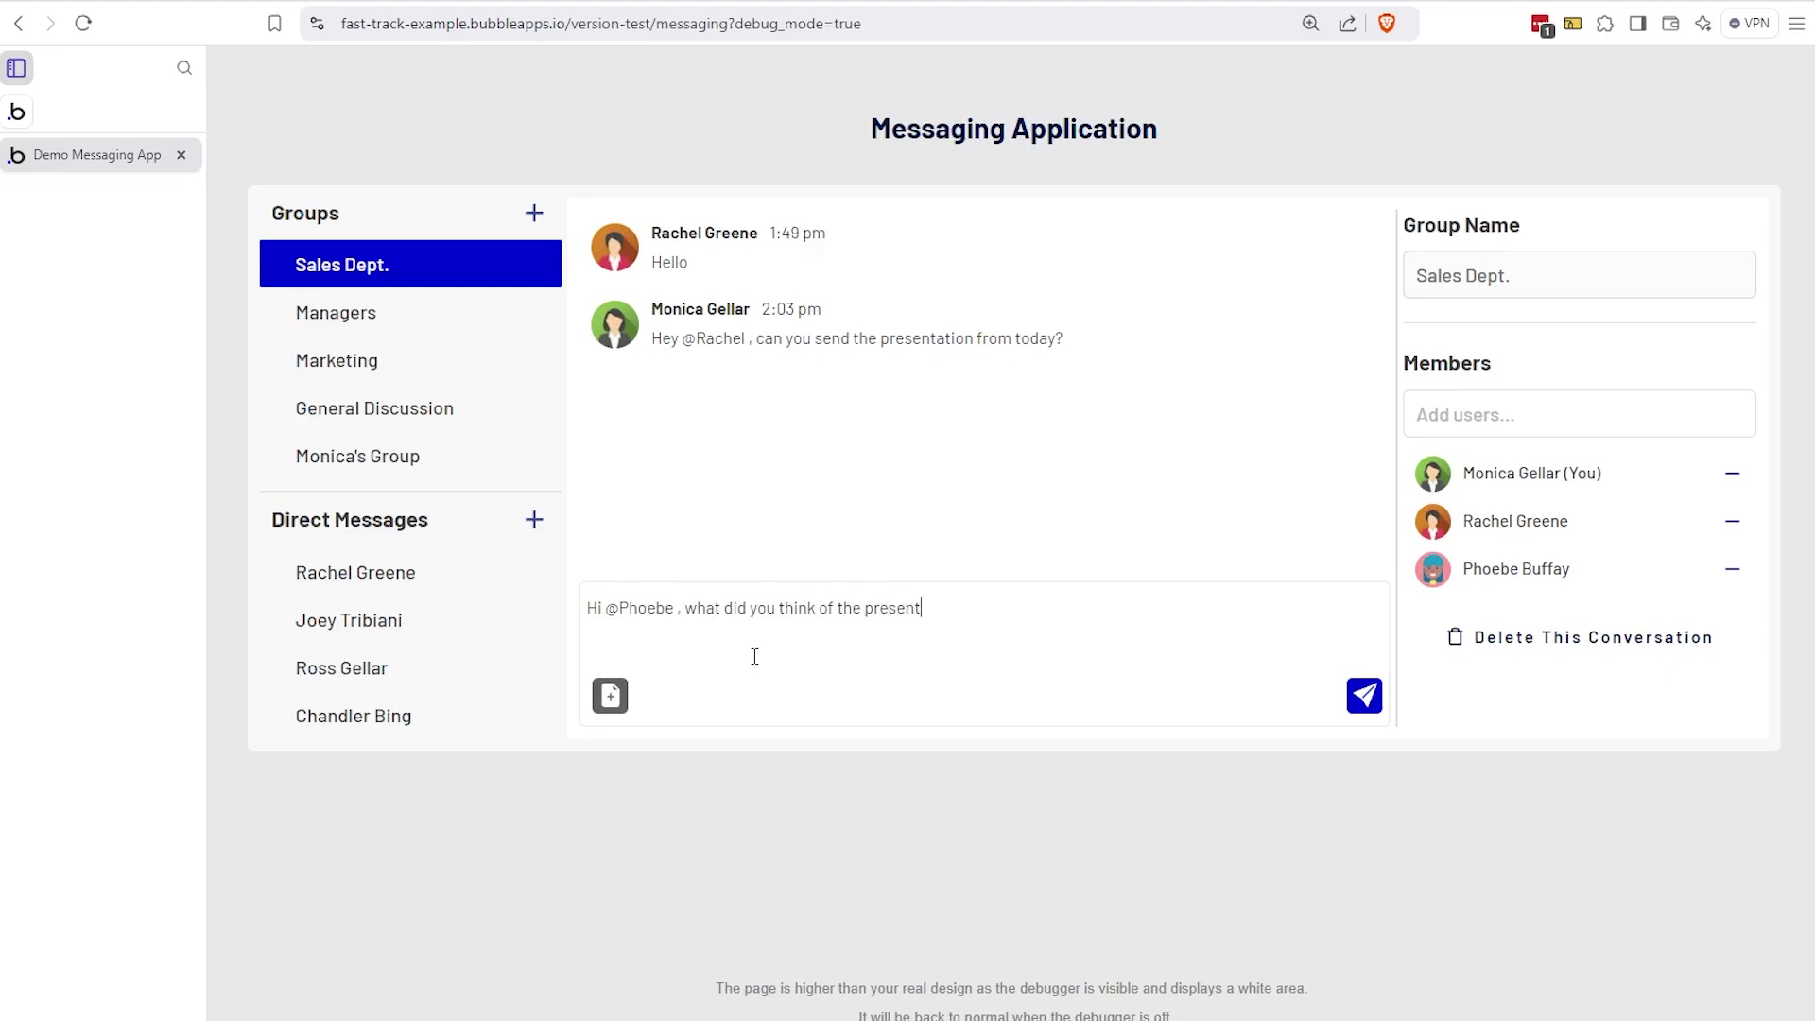
text(ation?)
click(1375, 705)
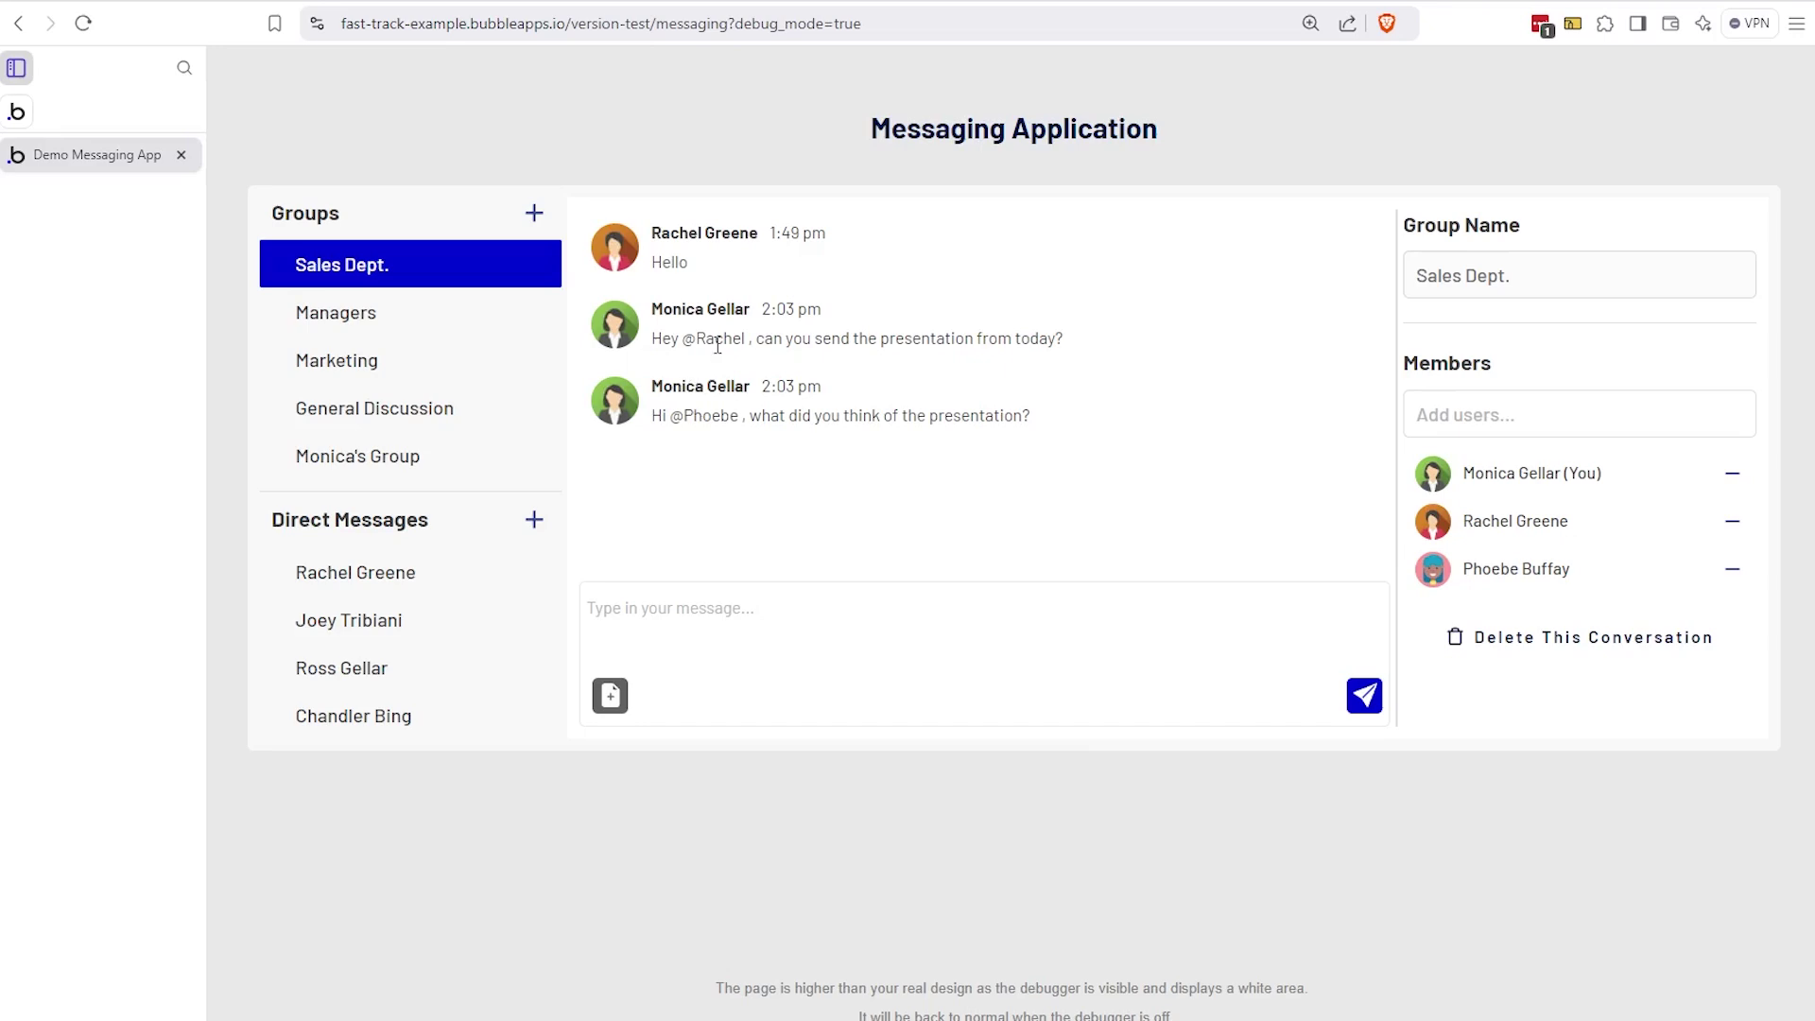
- Run the app as the first mentioned member, examine the mentions in the Sales Dept. thread, and return to the Bubble editor
click(21, 117)
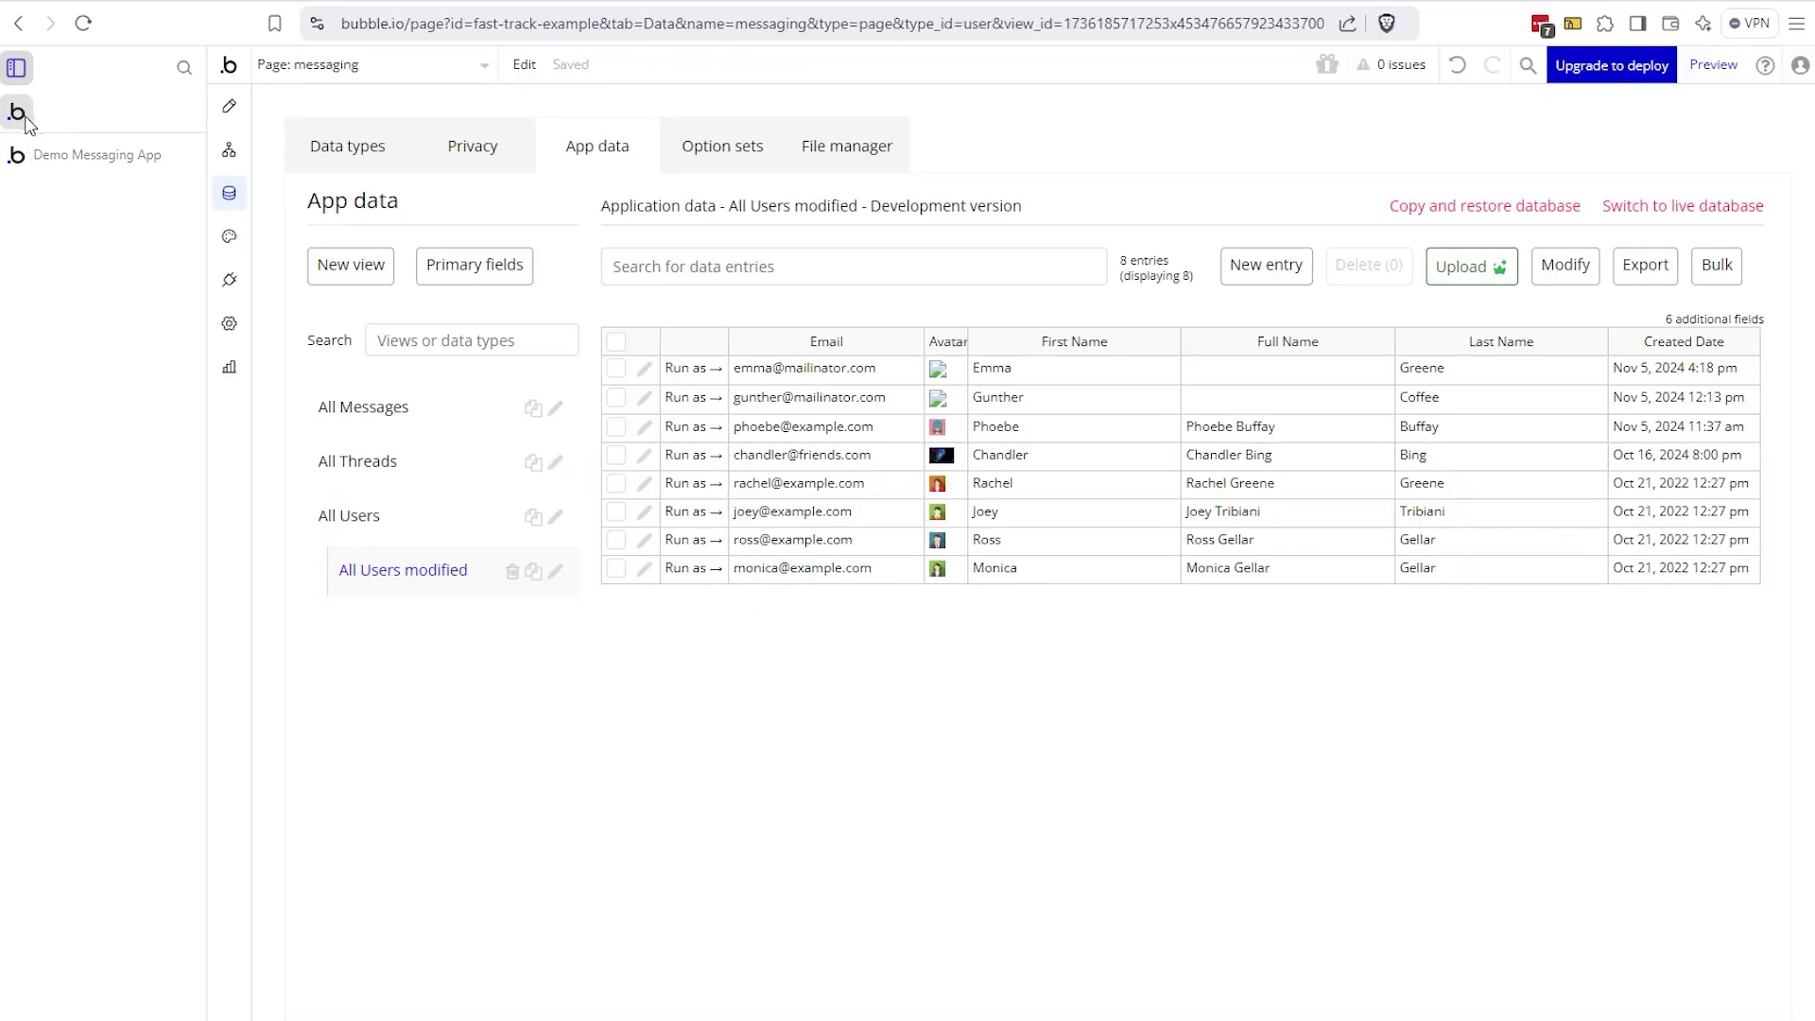
click(681, 490)
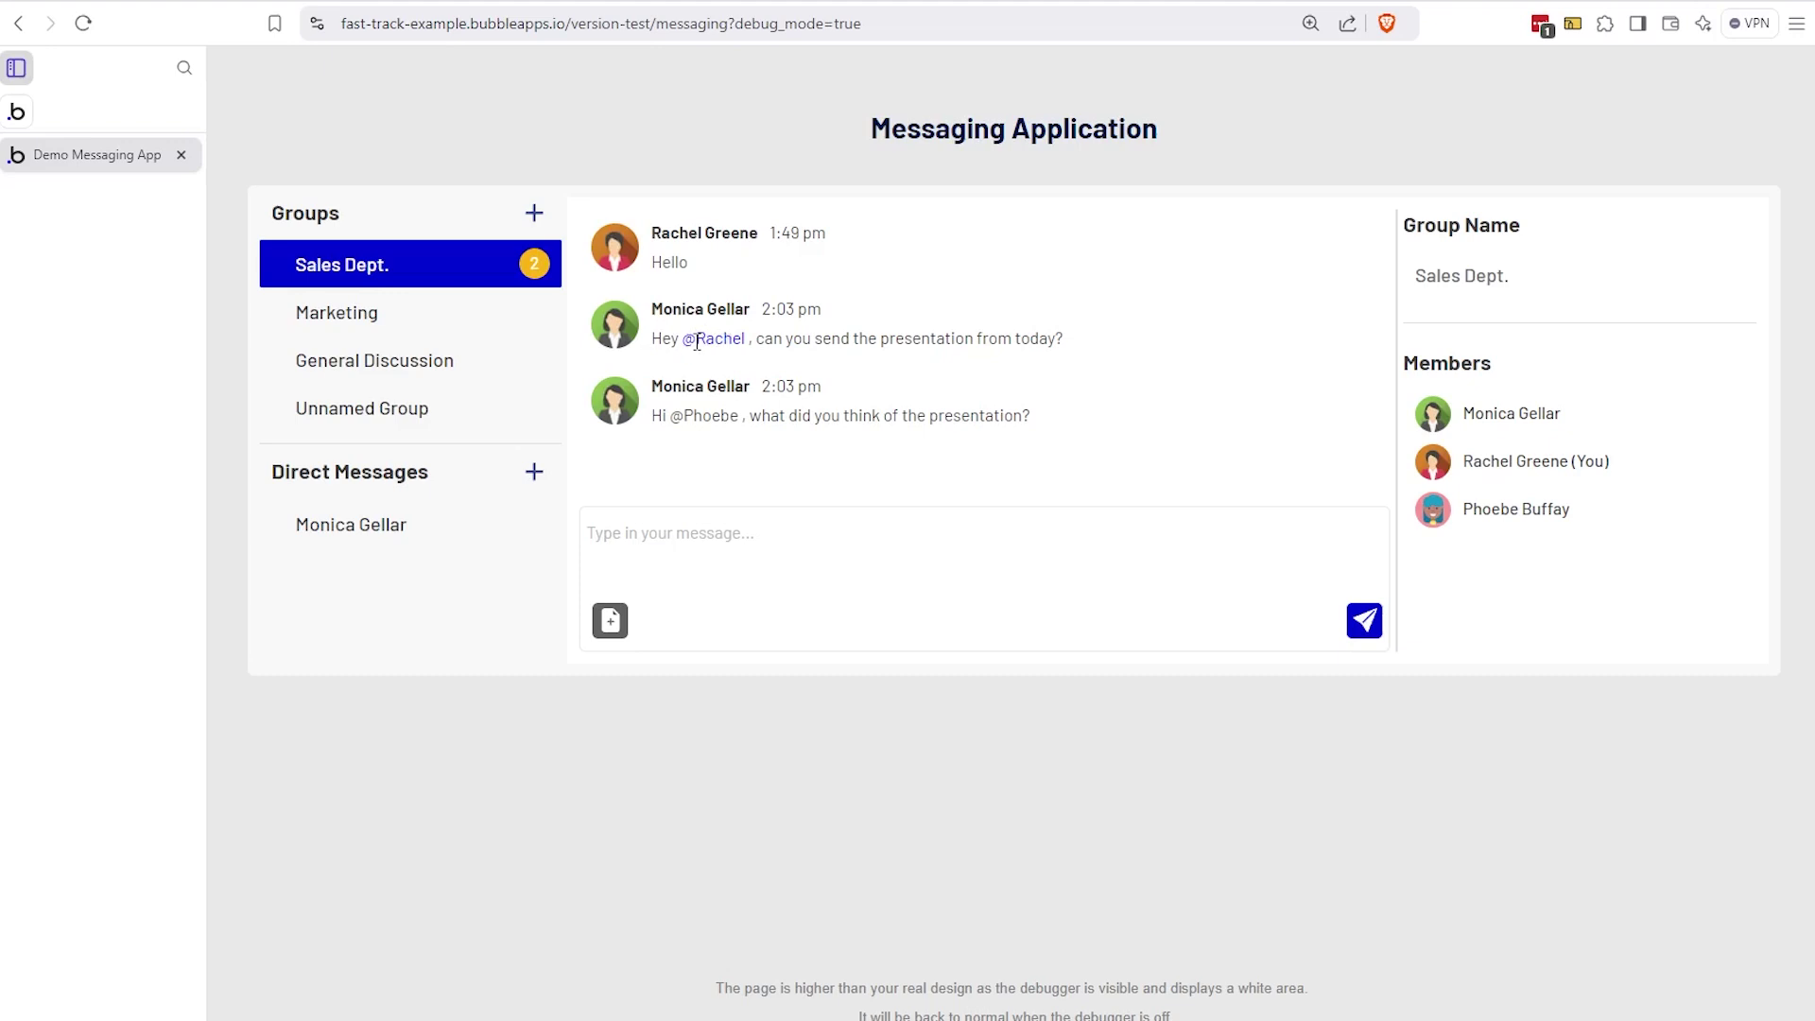
click(22, 113)
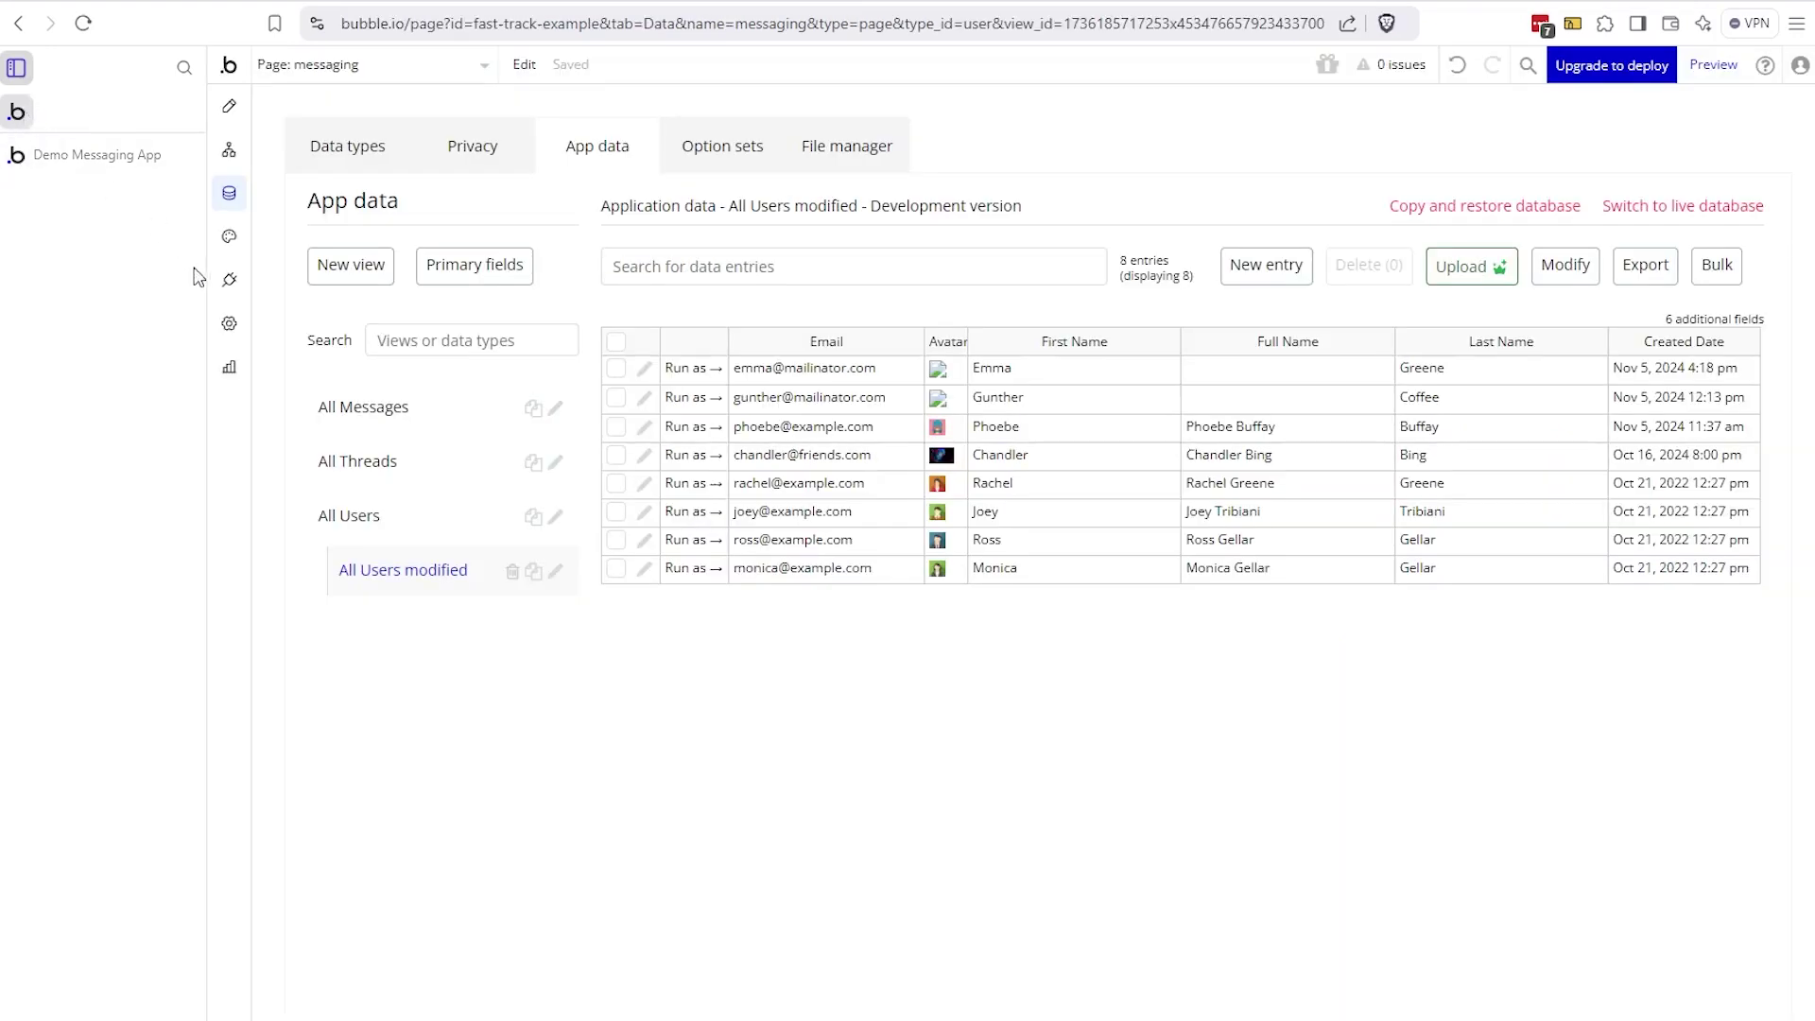
- Examine the installed Tagger plugin's elements and actions, and open the messaging page's Page is loaded workflow
click(228, 280)
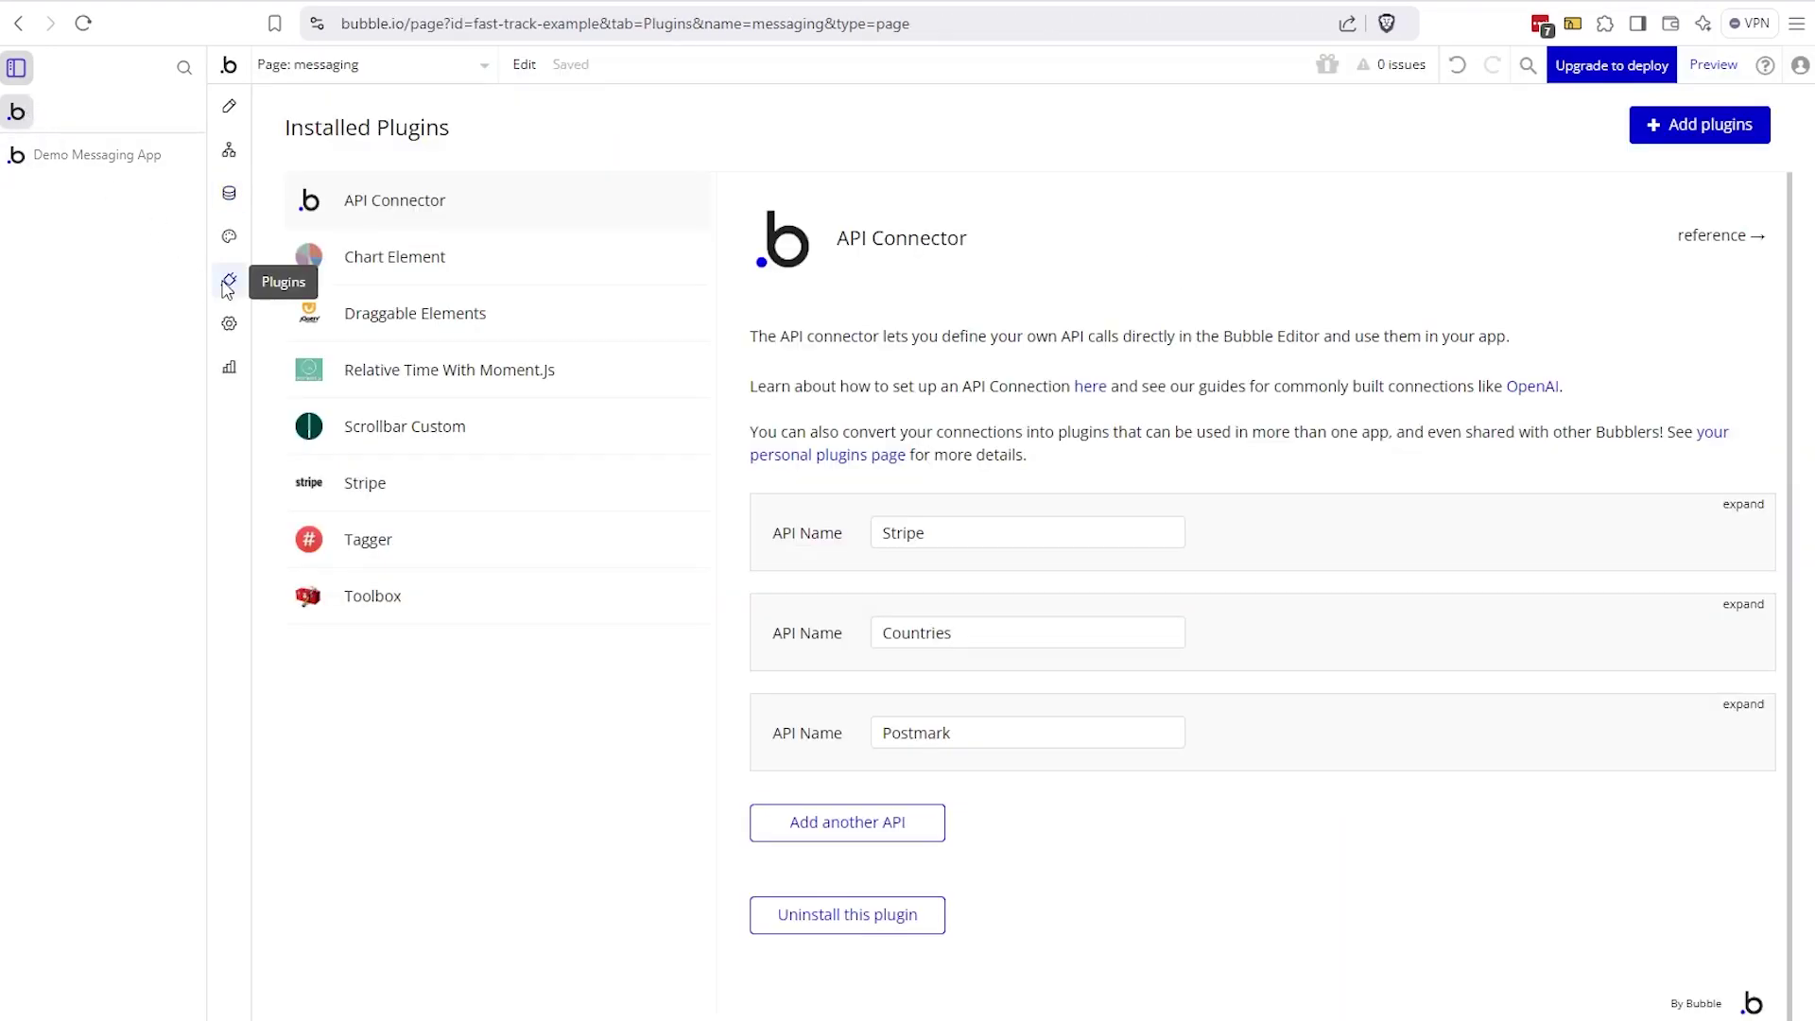
click(526, 560)
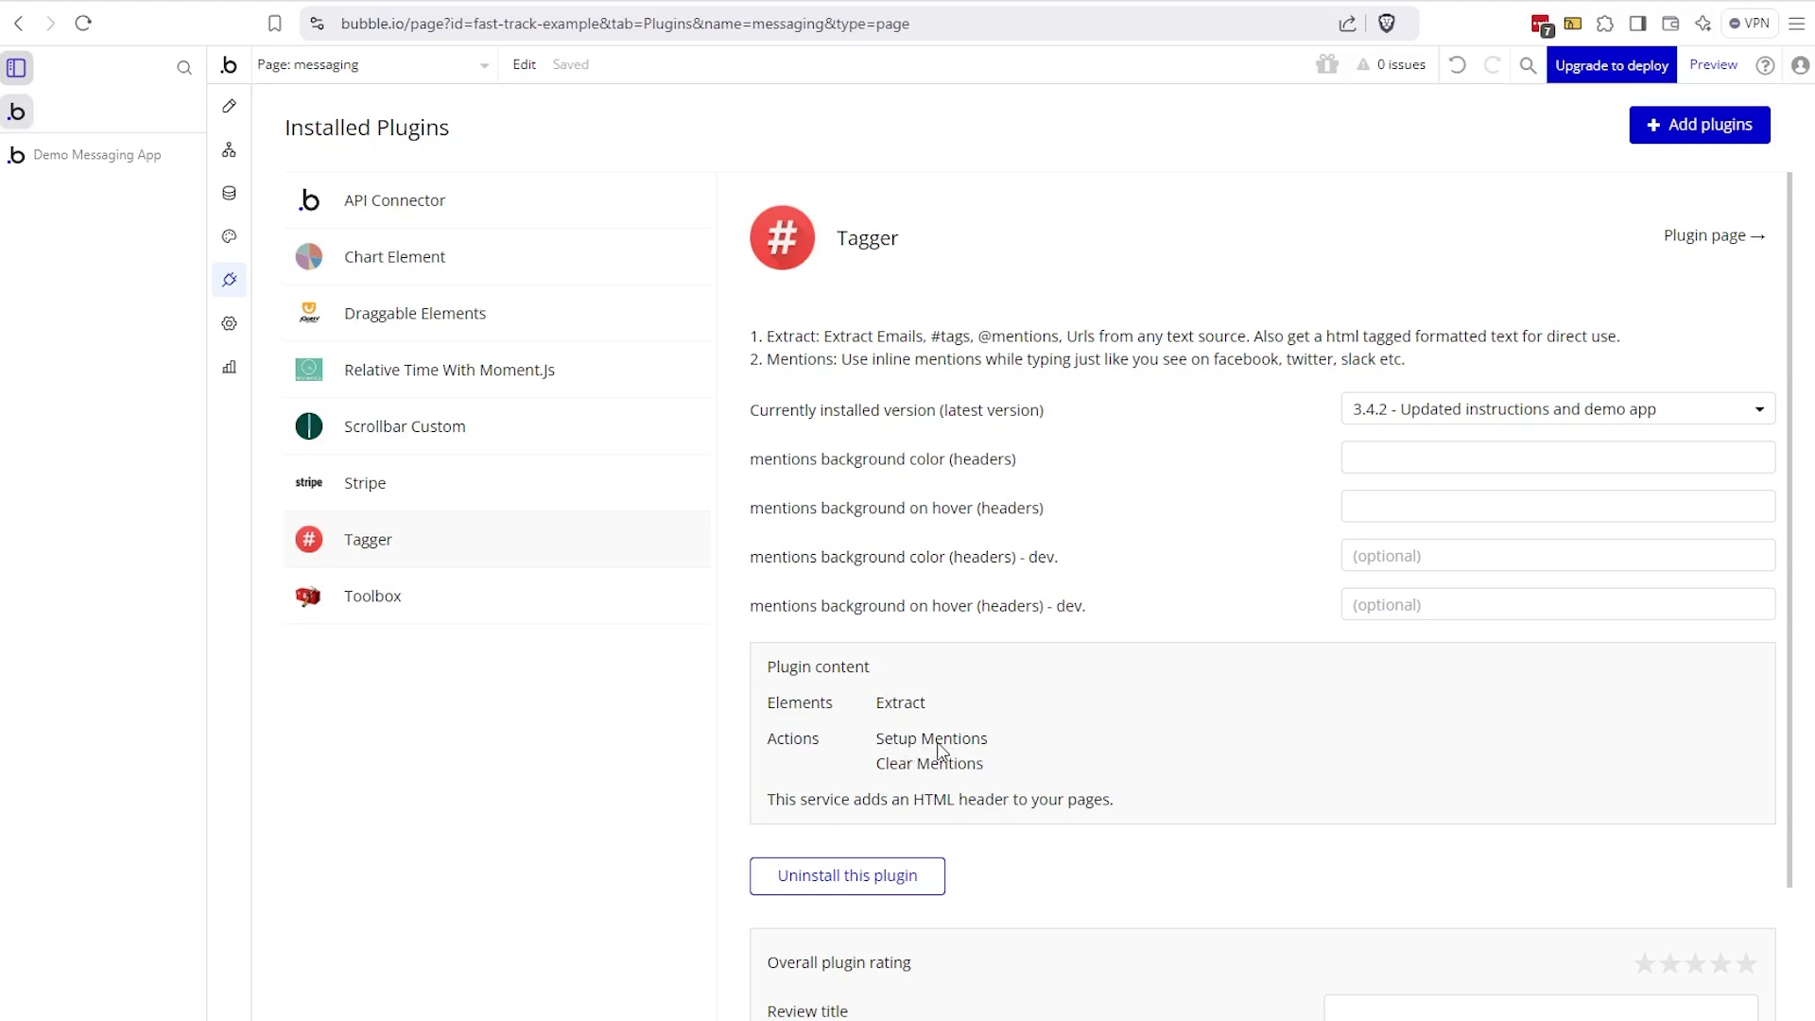
click(229, 149)
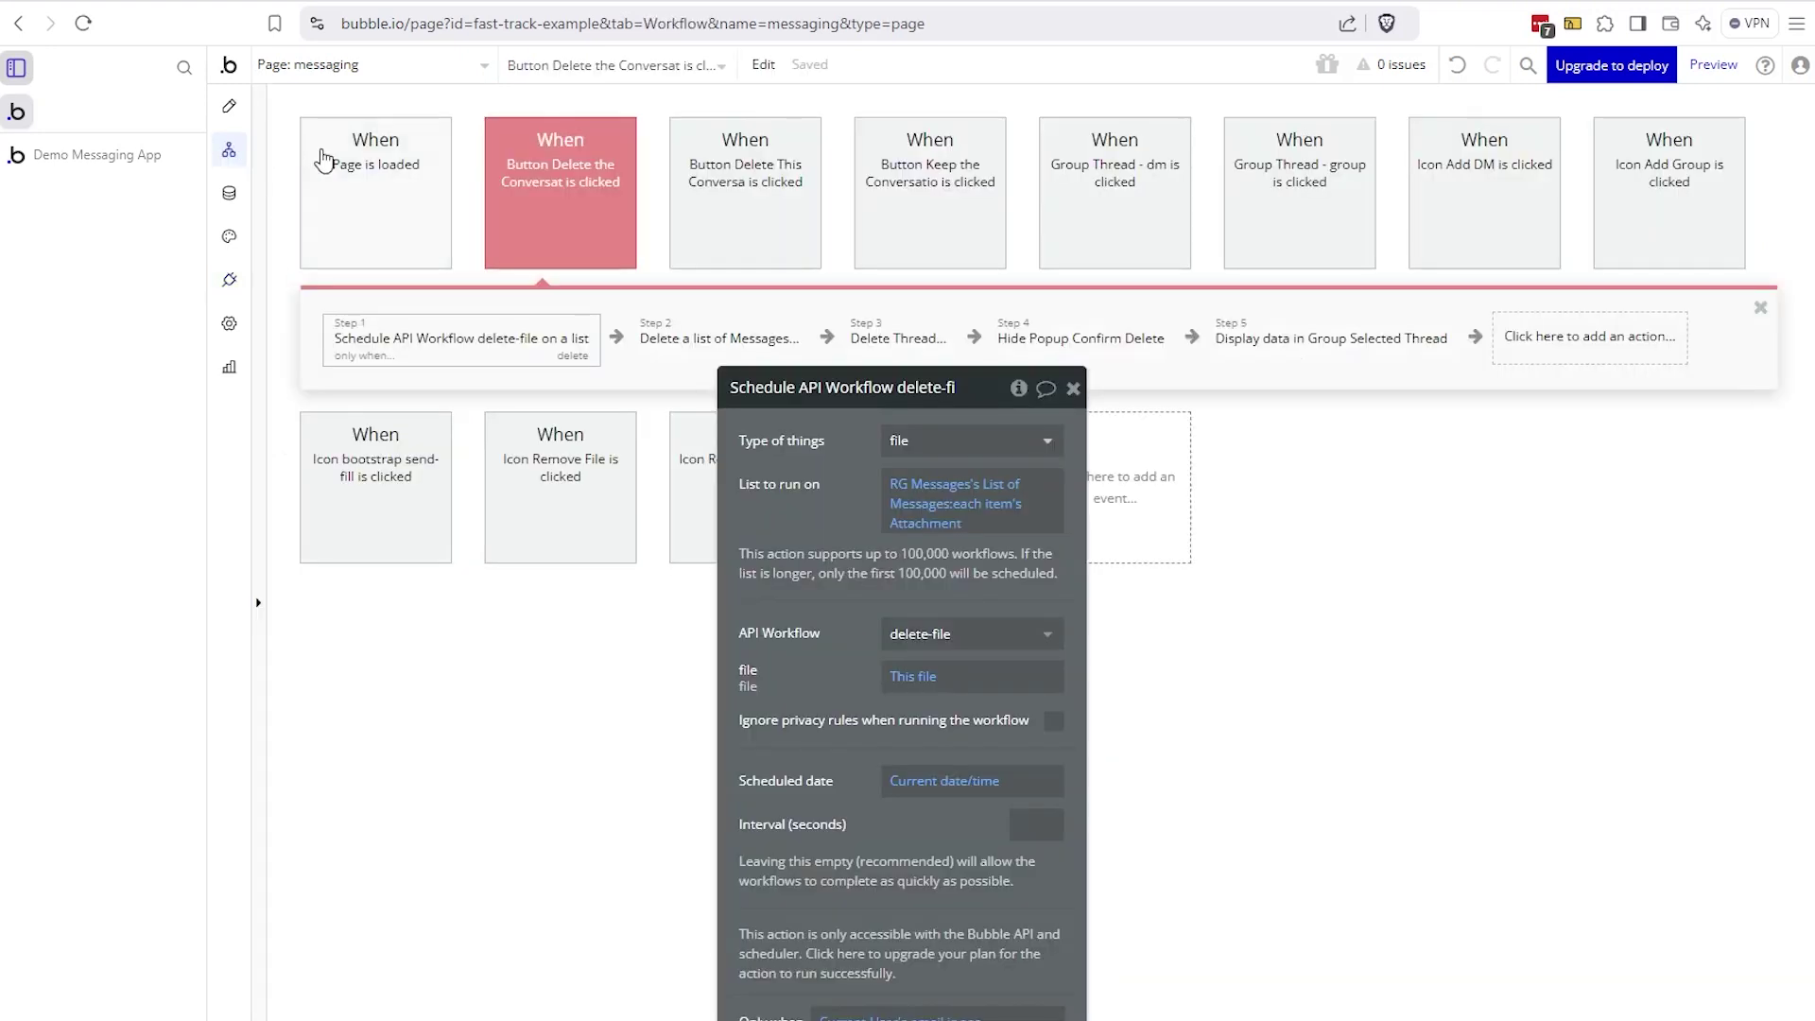
click(326, 162)
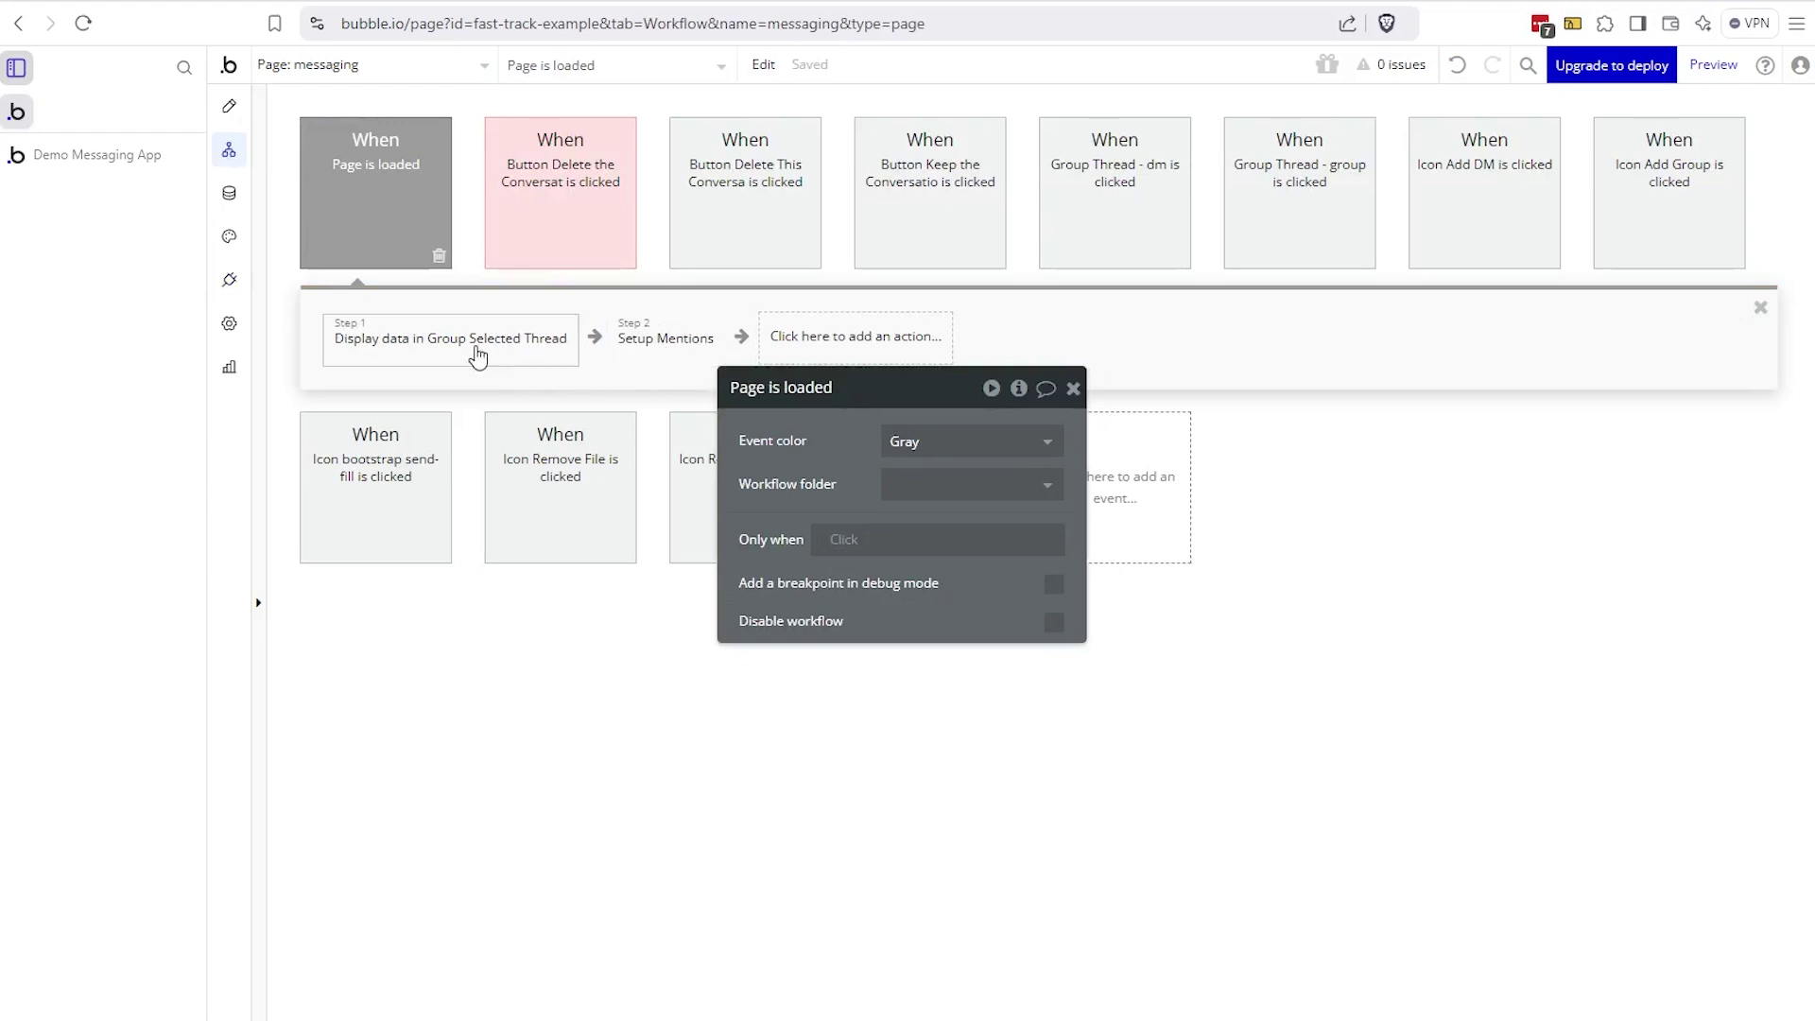
- Examine the Page is loaded workflow's Display data and Setup Mentions actions, and the plugin actions that can be added
click(478, 356)
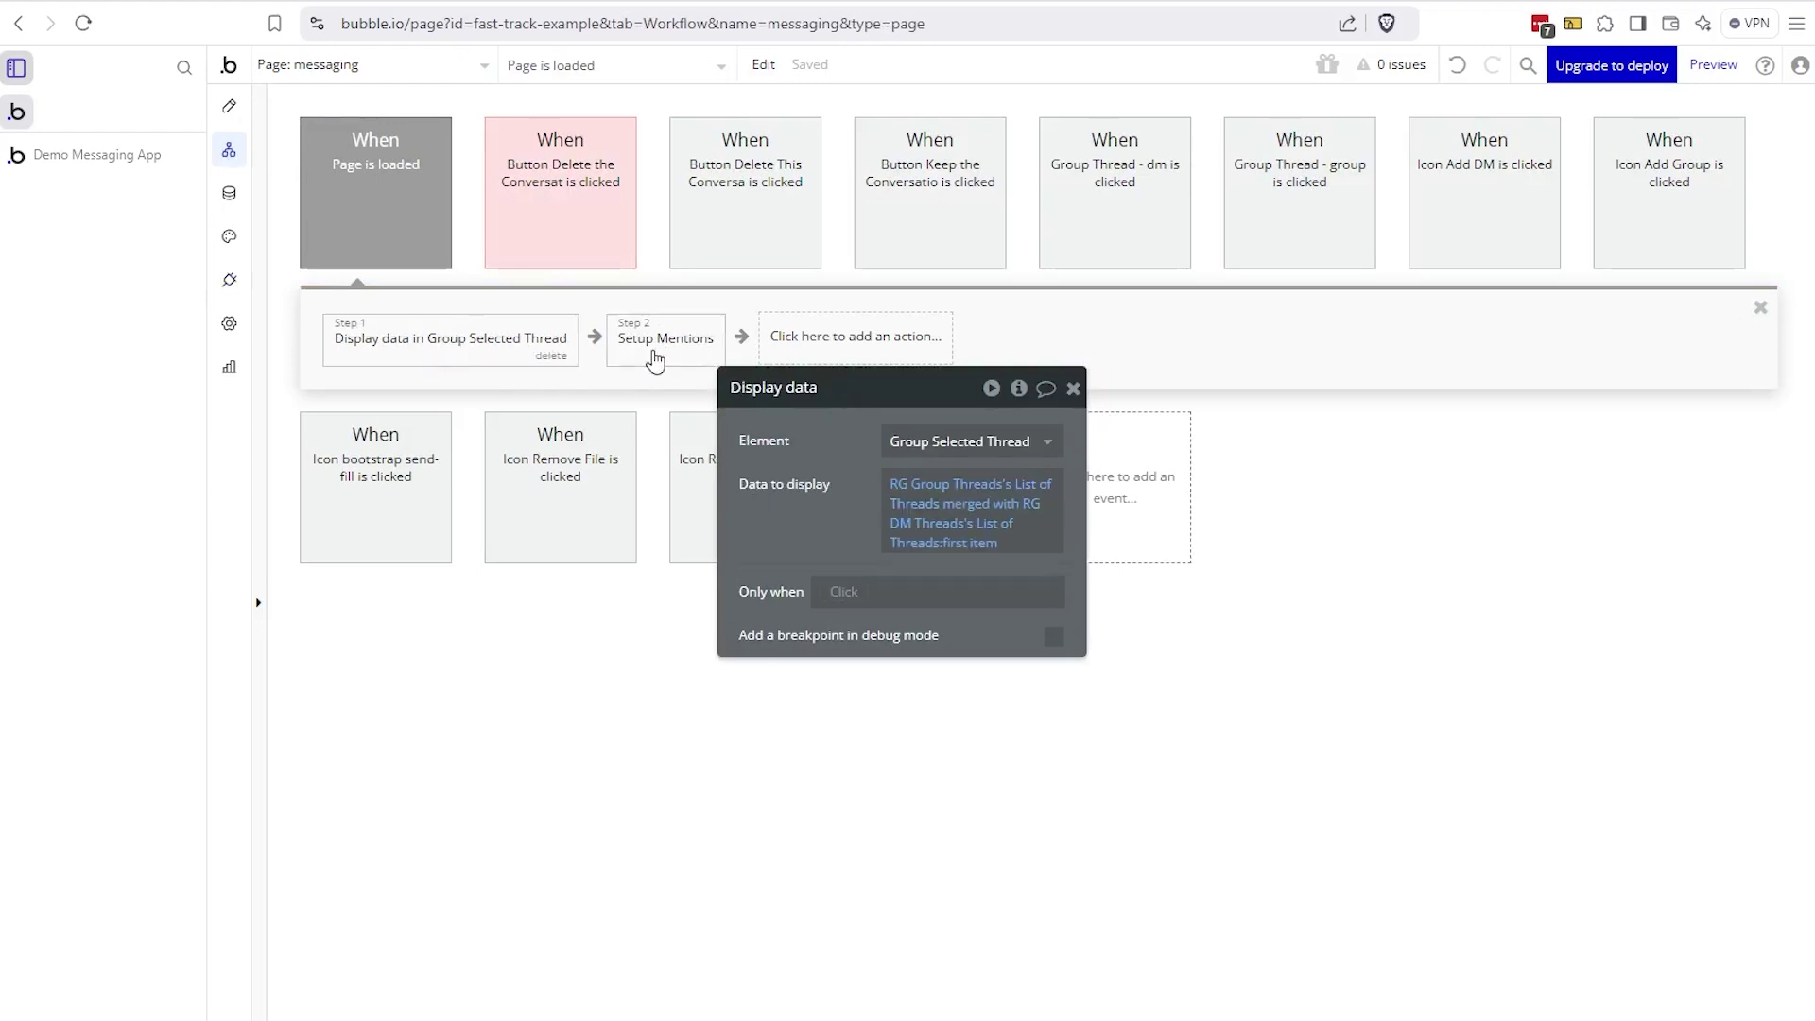
click(662, 350)
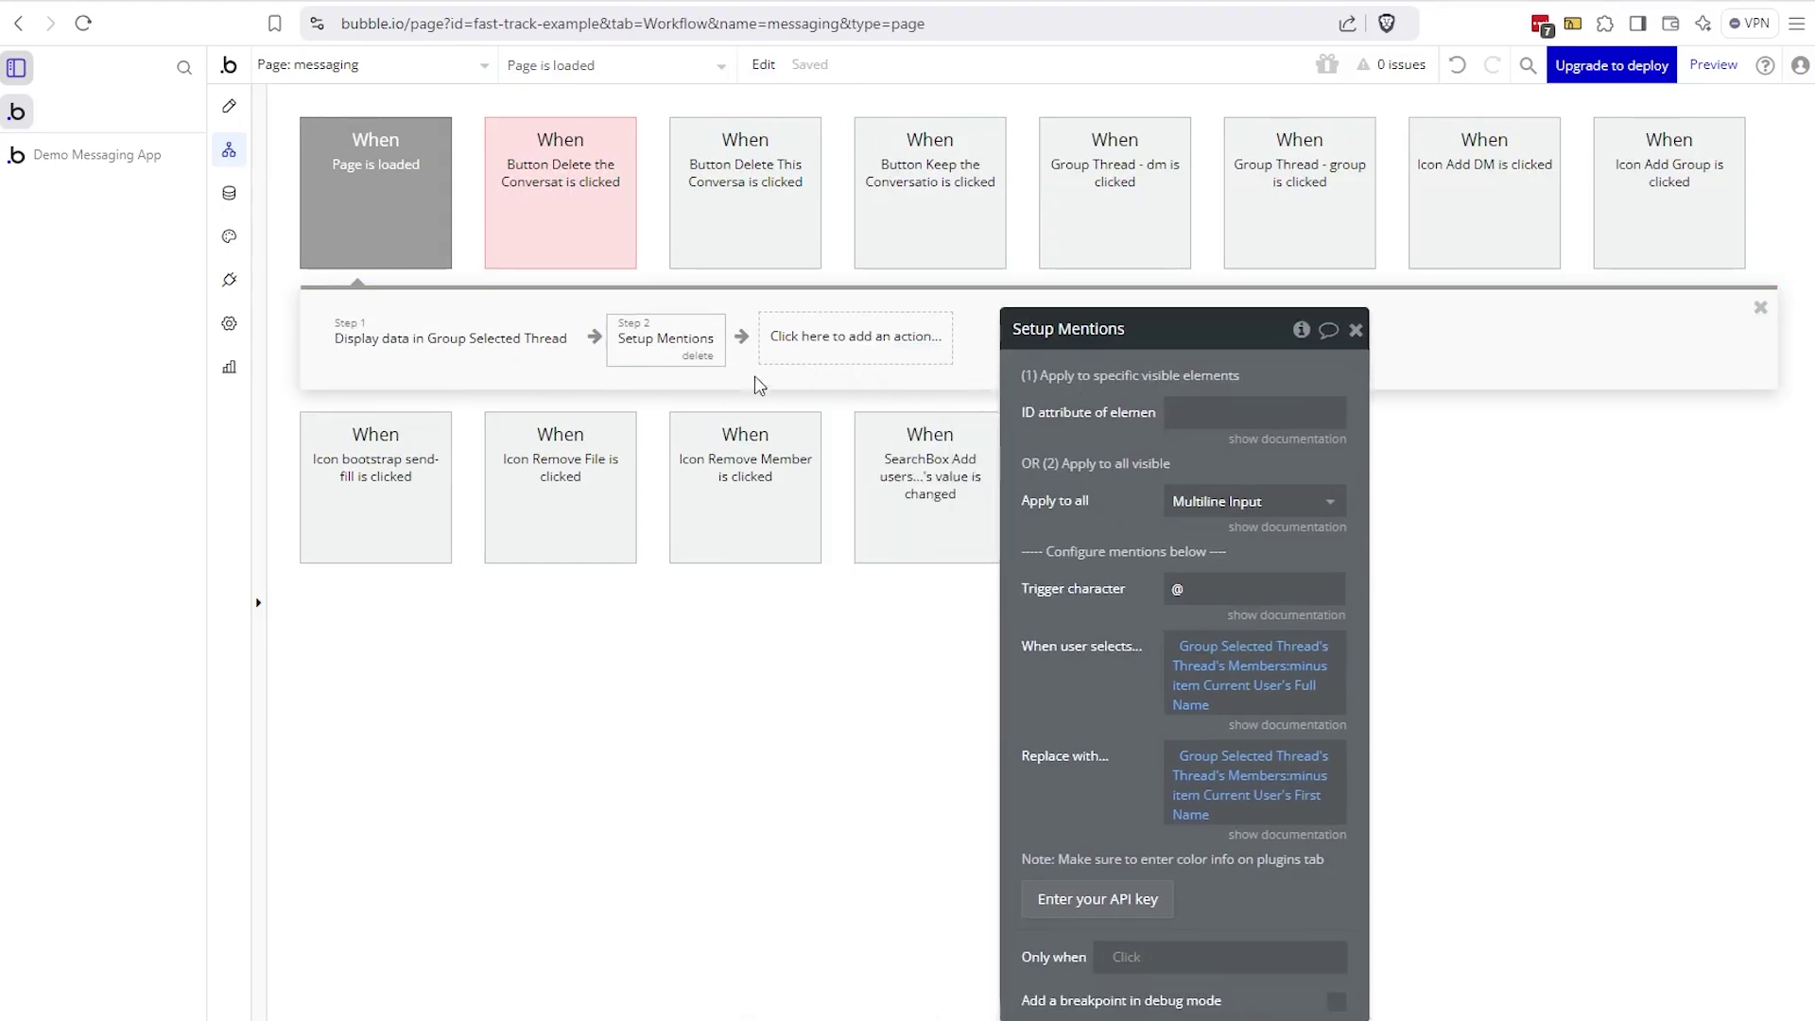
click(807, 351)
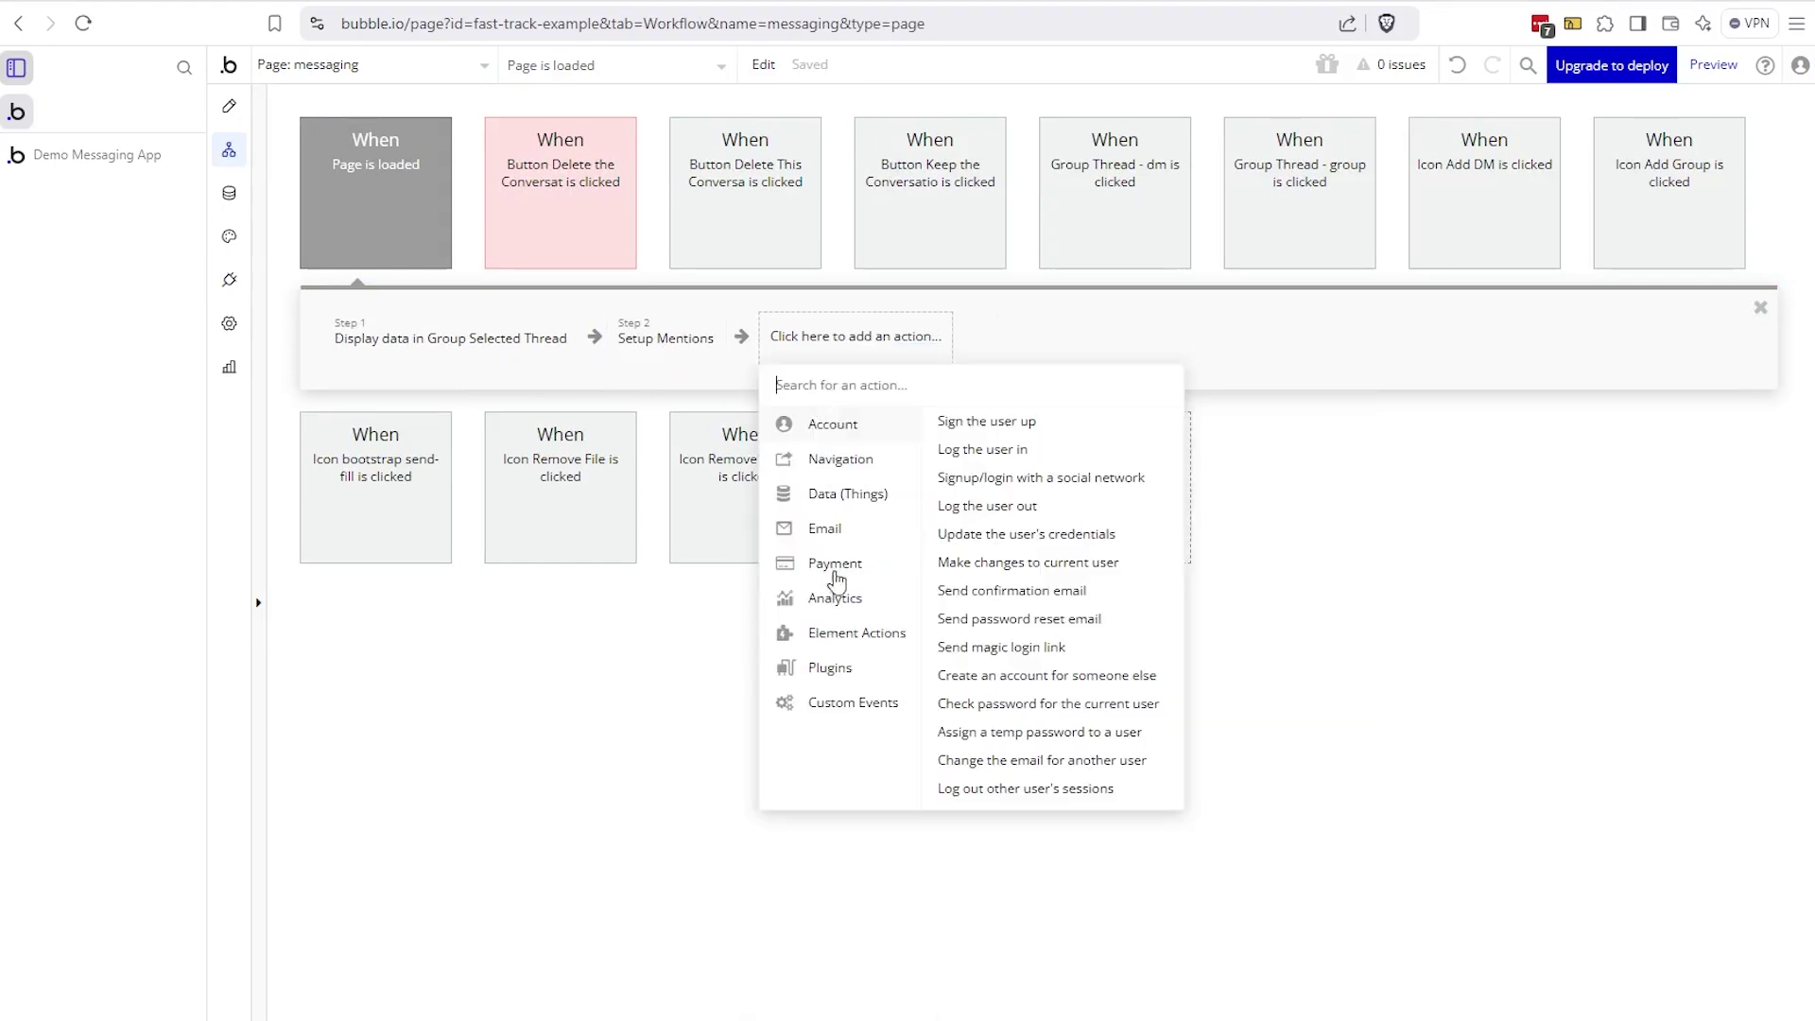
mouse_move(838, 678)
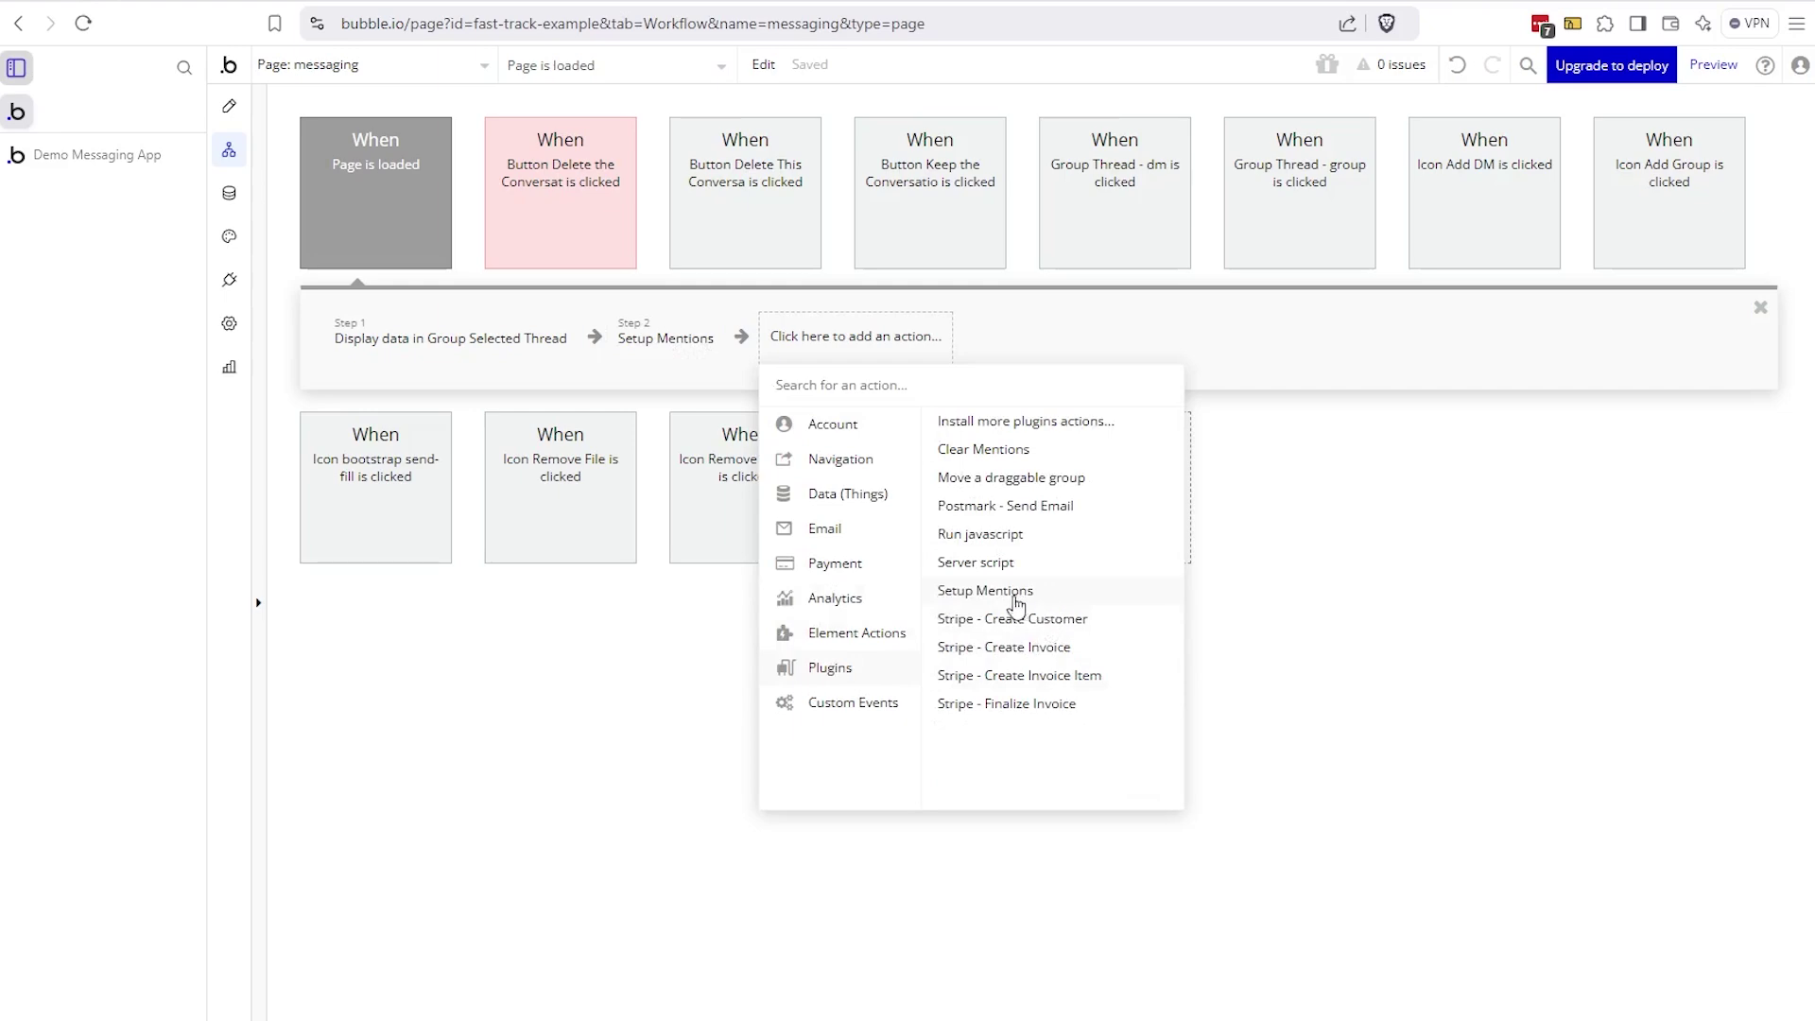
- Examine the Setup Mentions action's target elements, trigger character, user selection list and replacement text settings
click(681, 346)
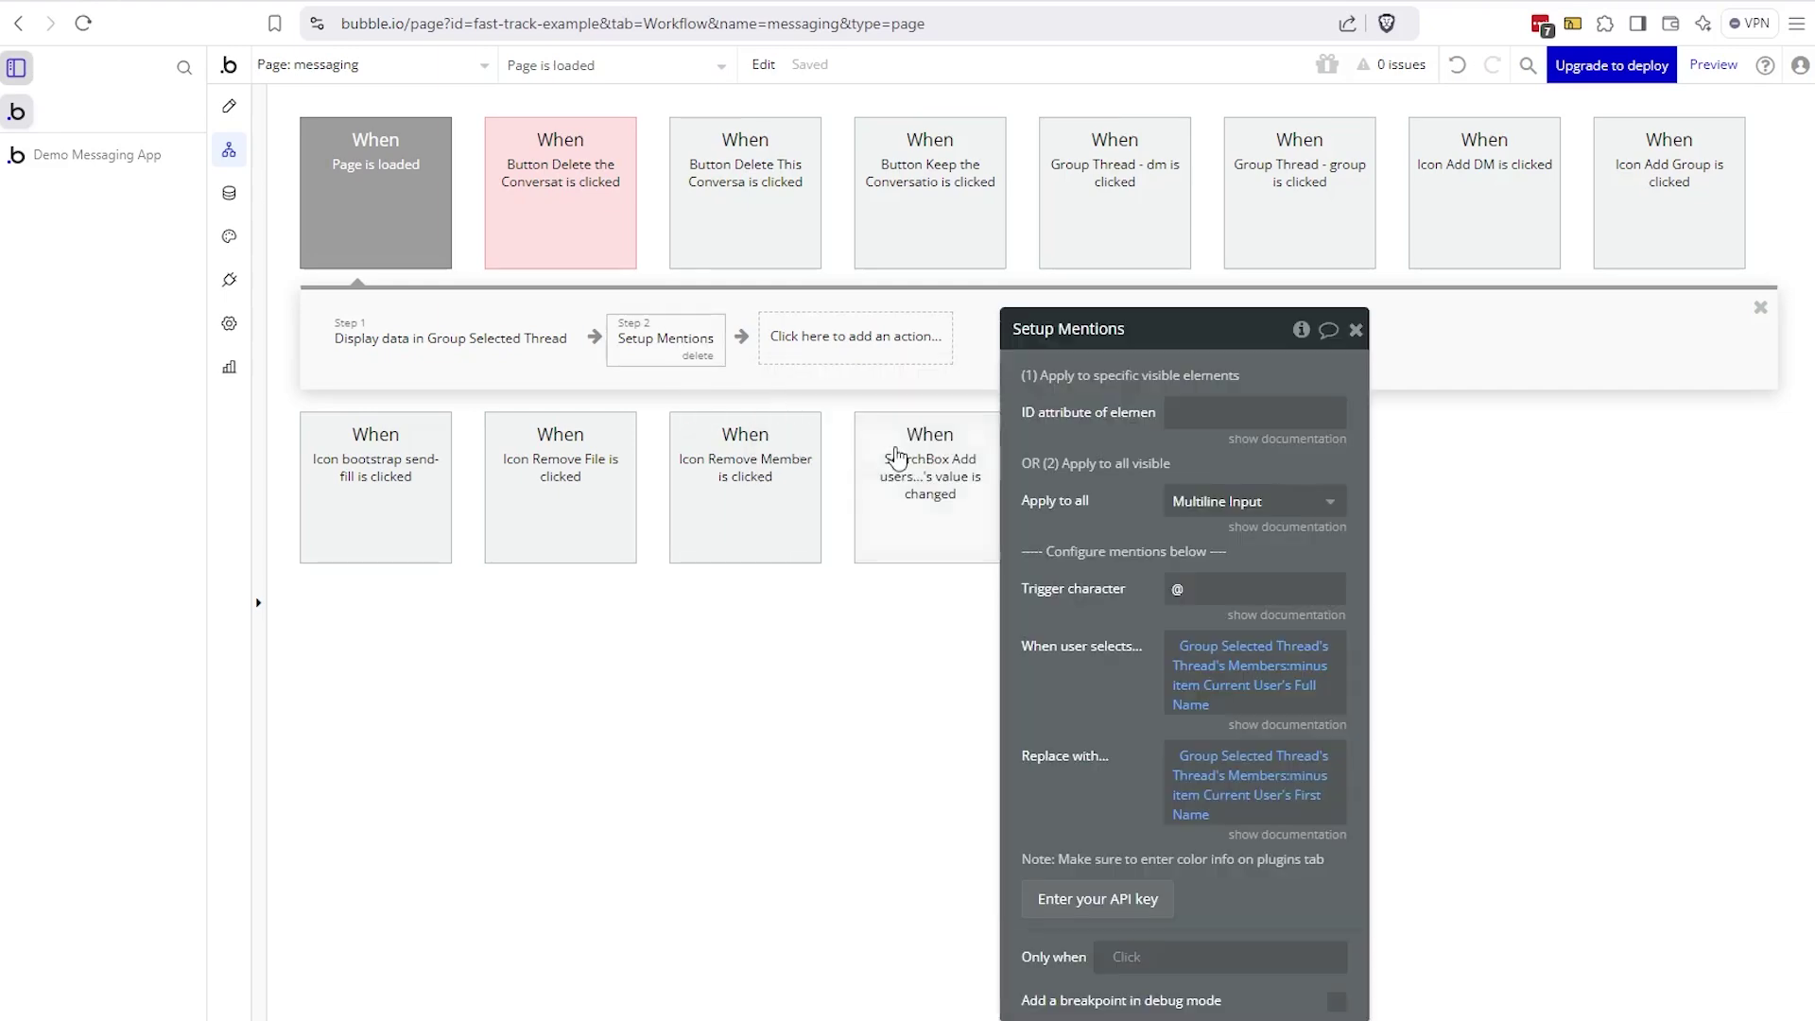
drag(1073, 471, 949, 383)
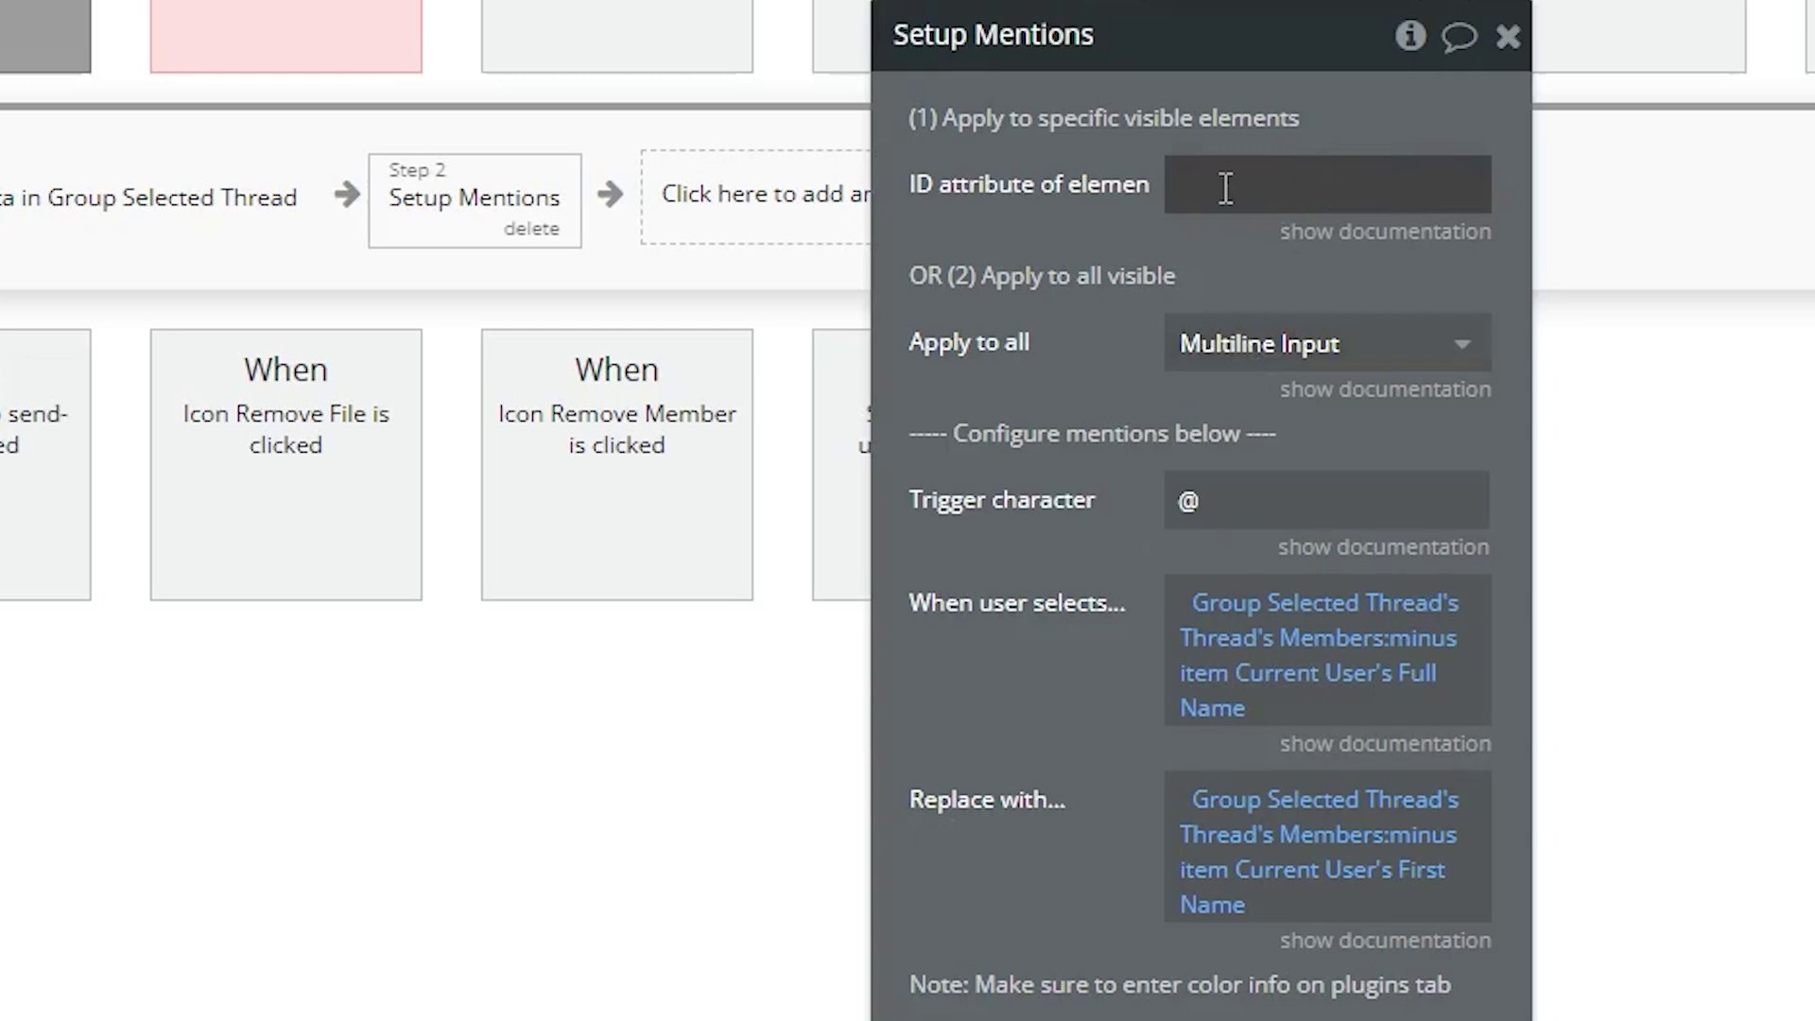
click(1210, 501)
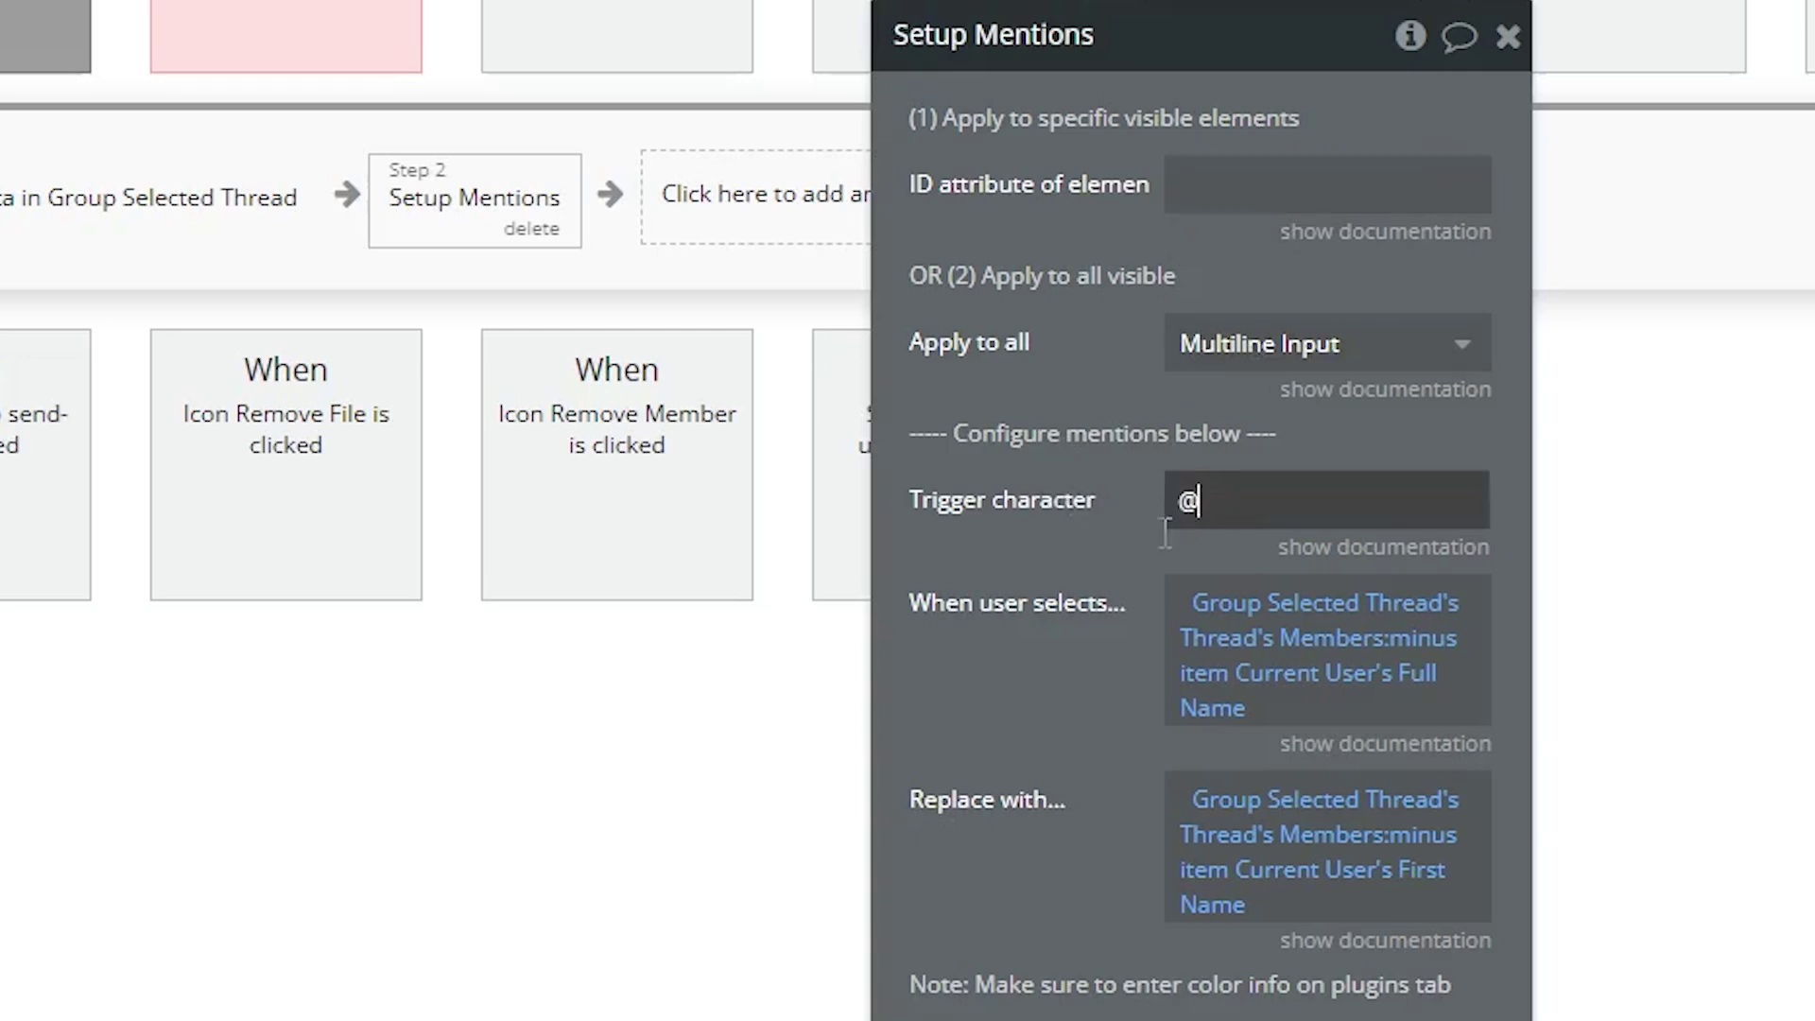
drag(1088, 539, 1009, 441)
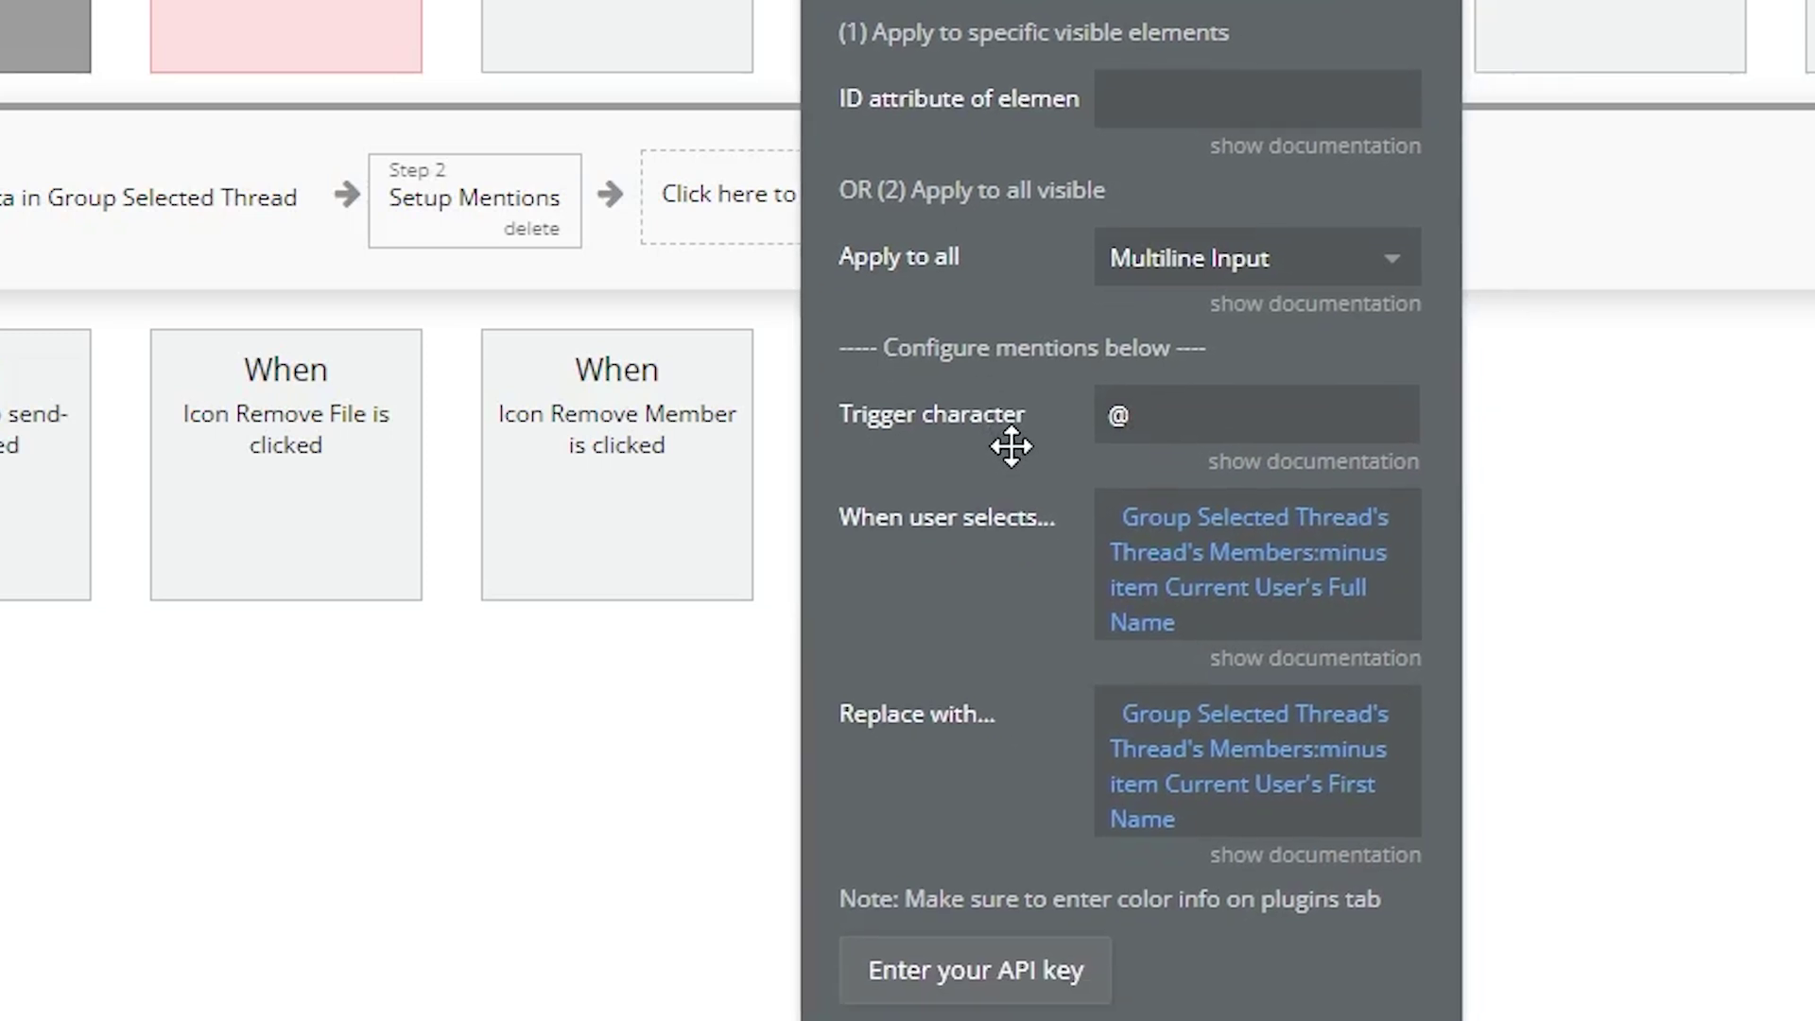
click(1116, 420)
drag(1046, 677, 1053, 575)
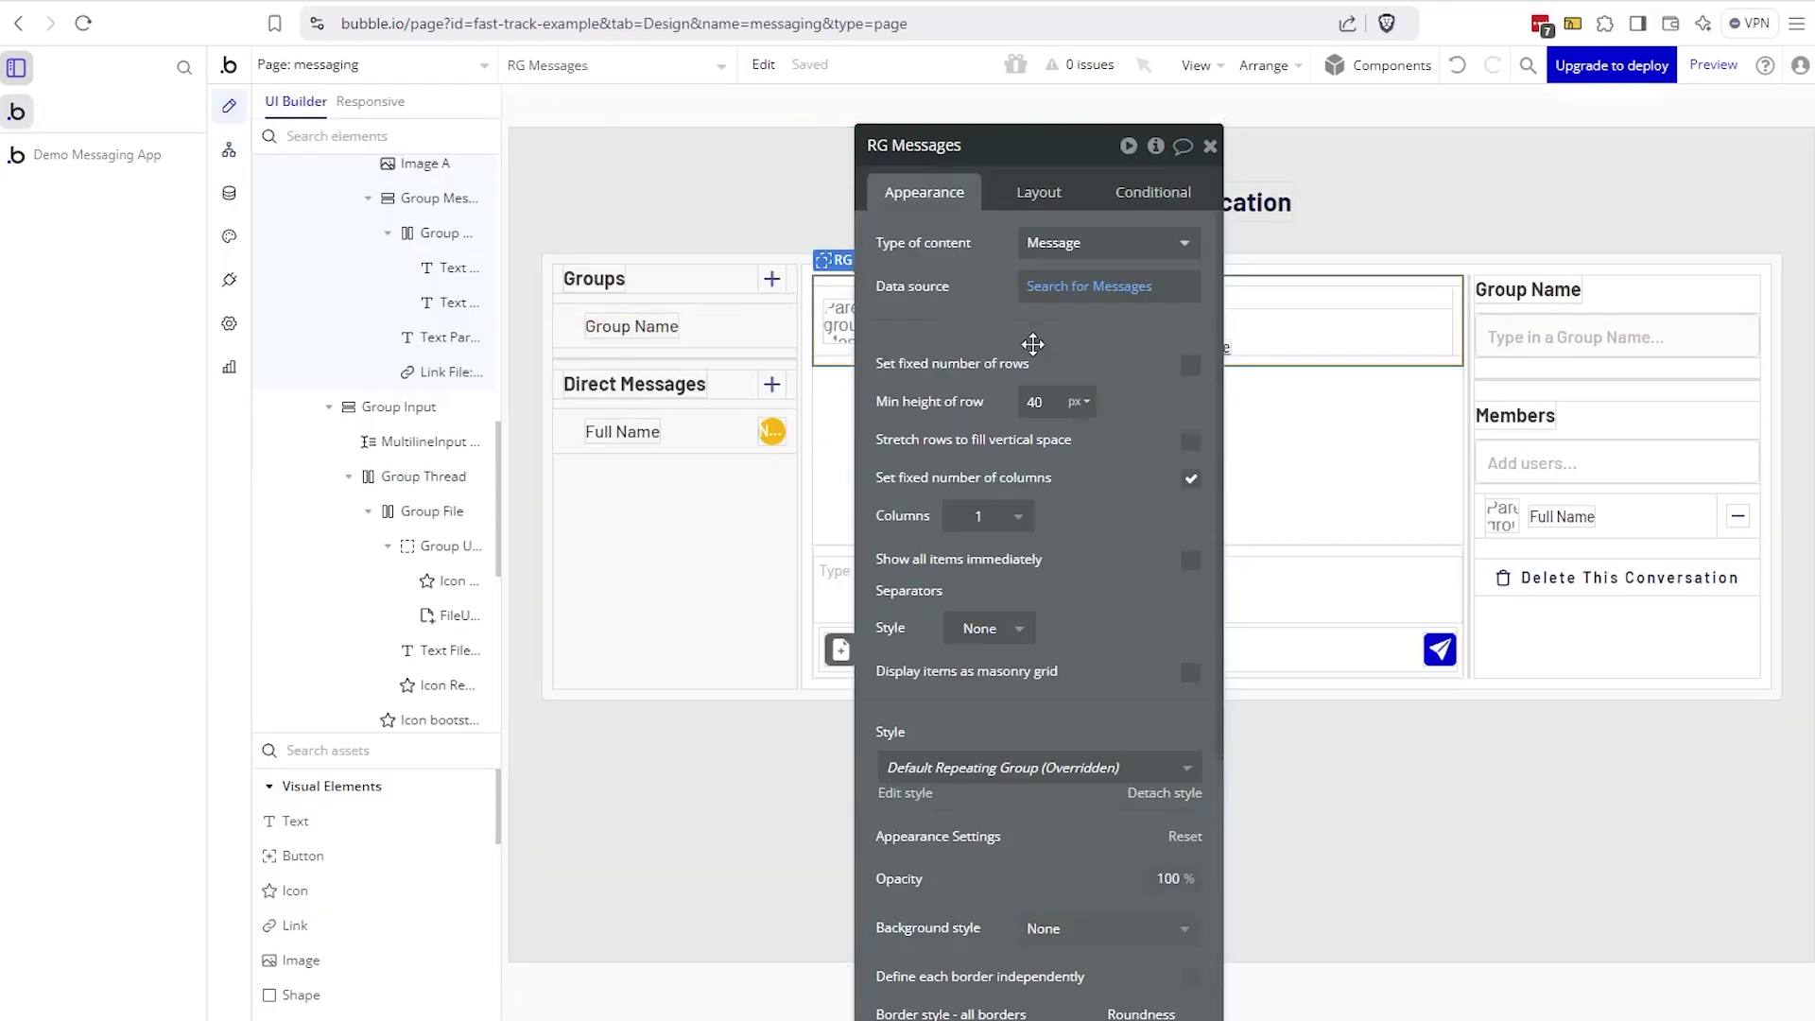
- Examine the find & replace settings on the message content text inside the RG Messages repeating group
drag(1029, 348, 571, 319)
click(931, 326)
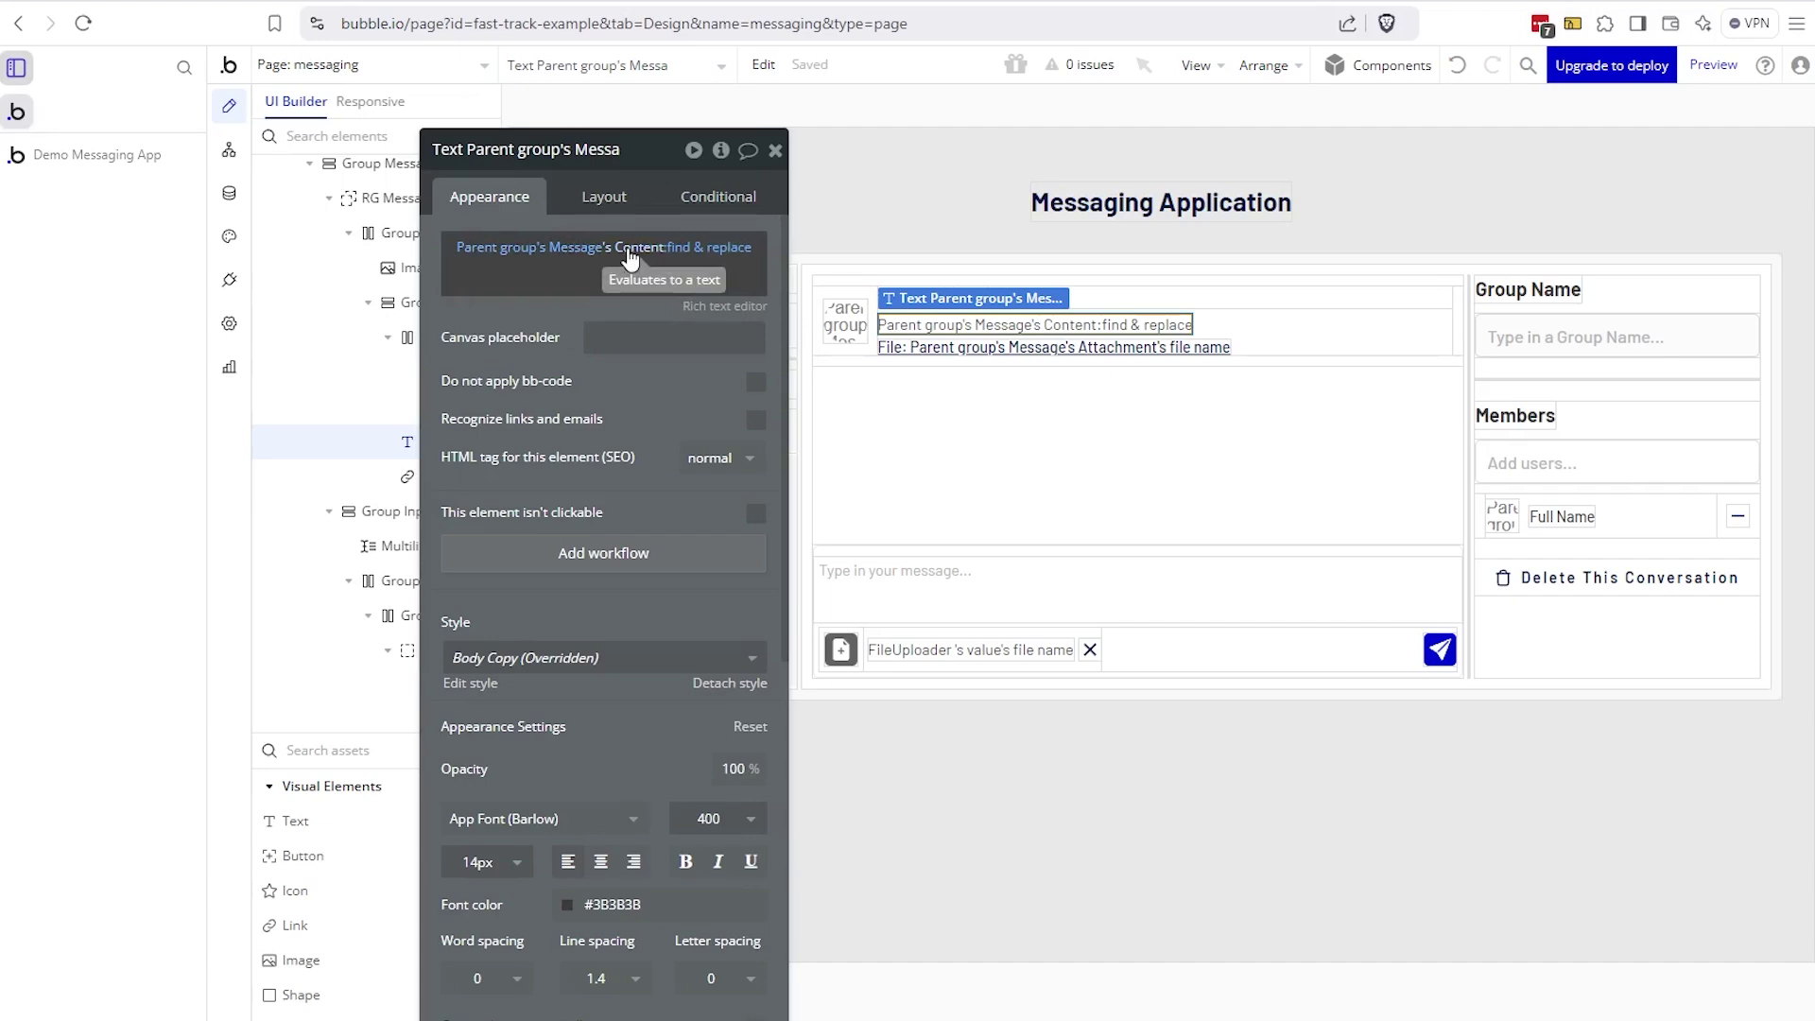
click(688, 254)
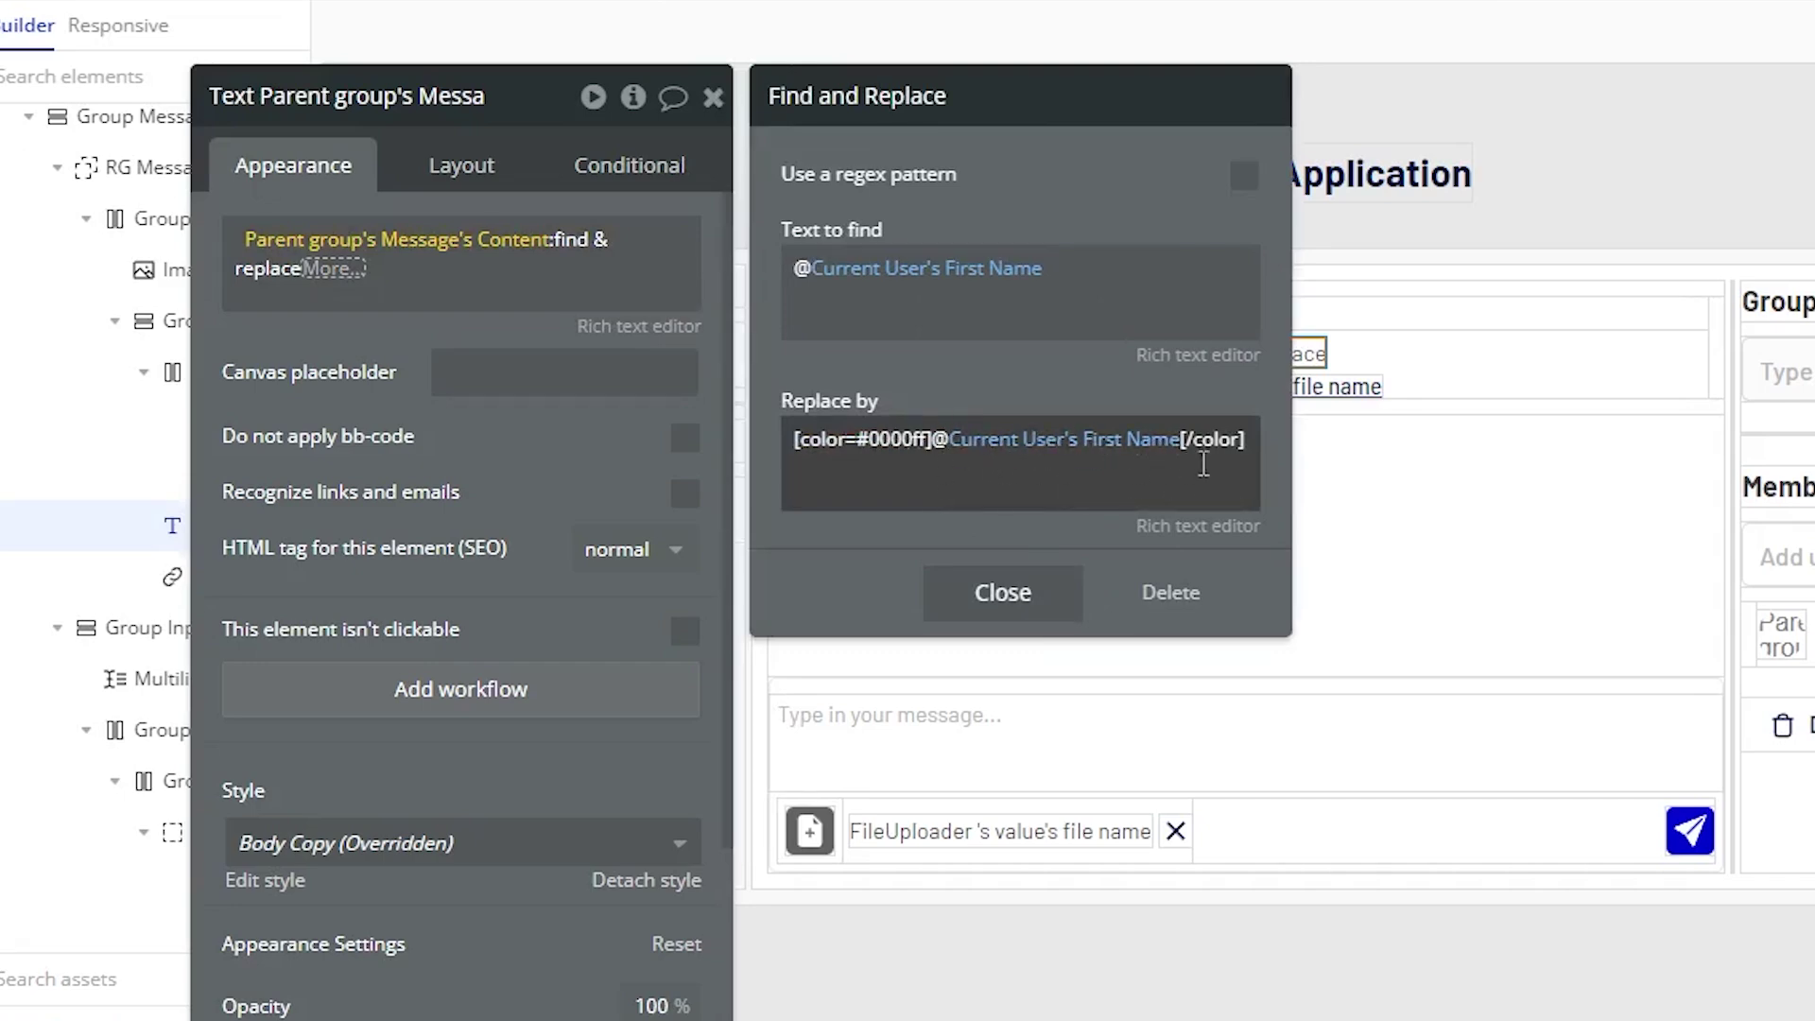
- Examine the font colour choices for the replacement text in the rich text editor, and leave it without saving
click(1193, 526)
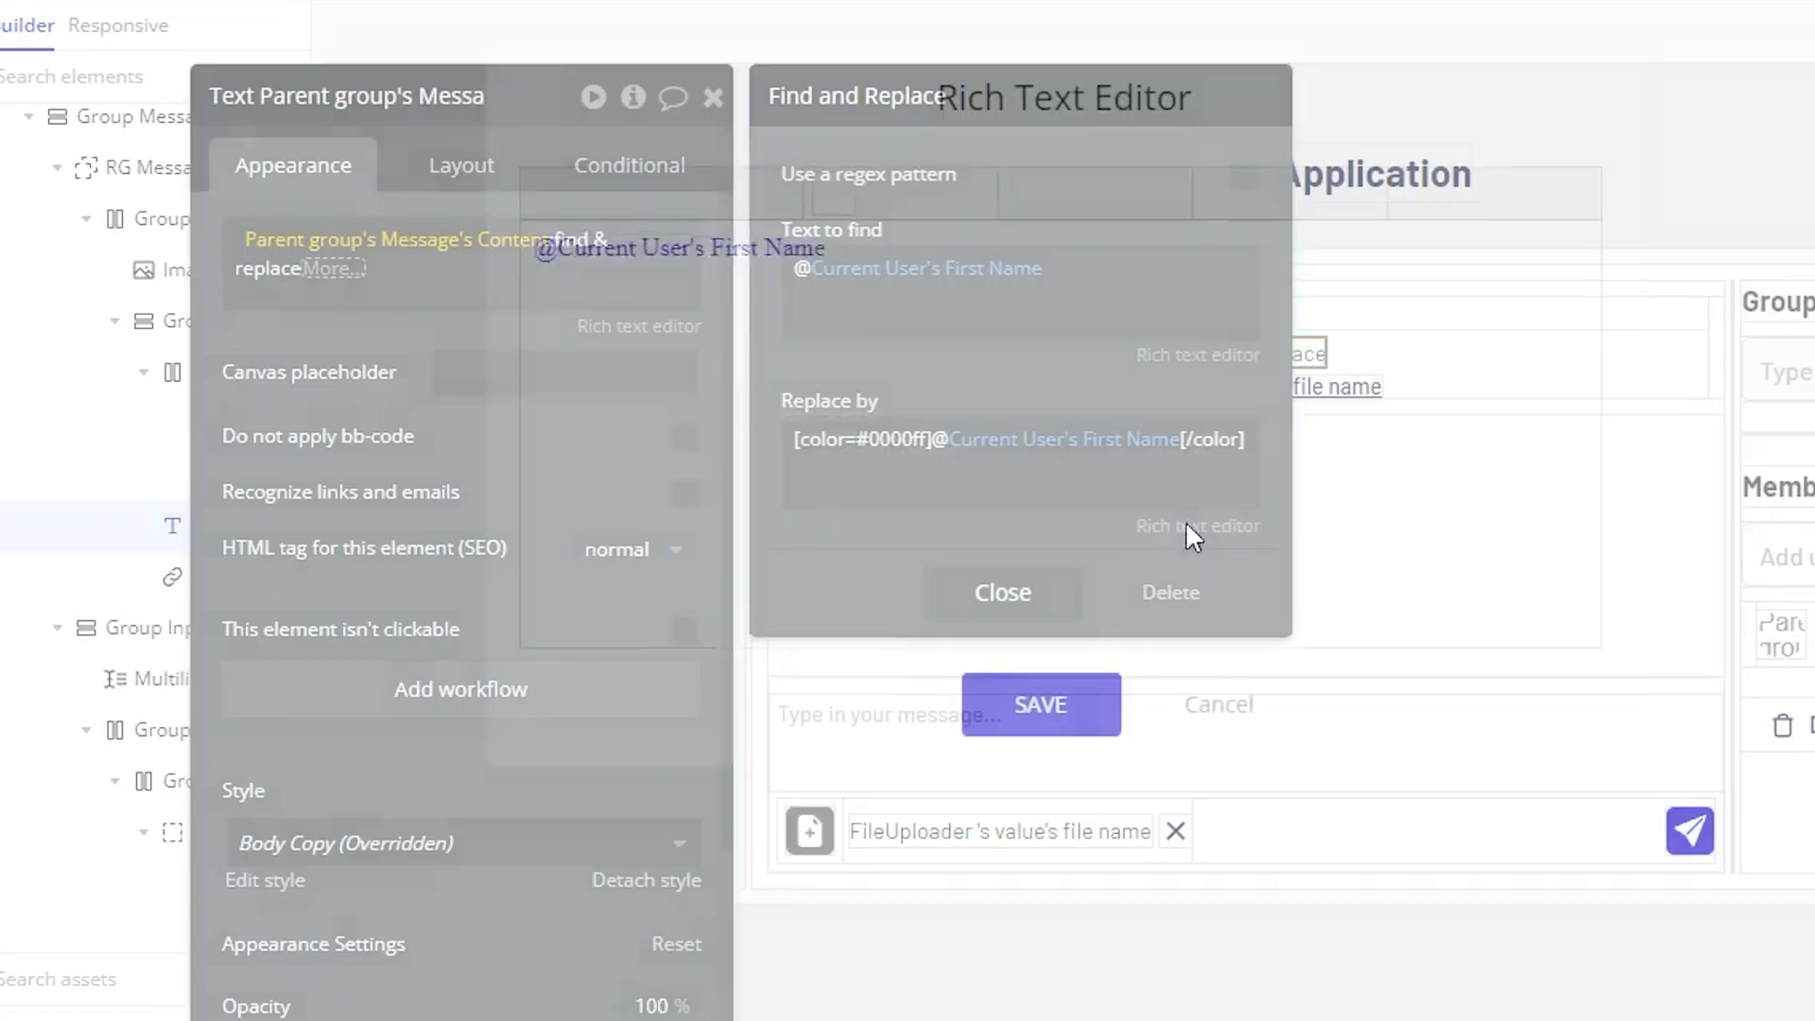
drag(889, 244, 523, 241)
click(1119, 194)
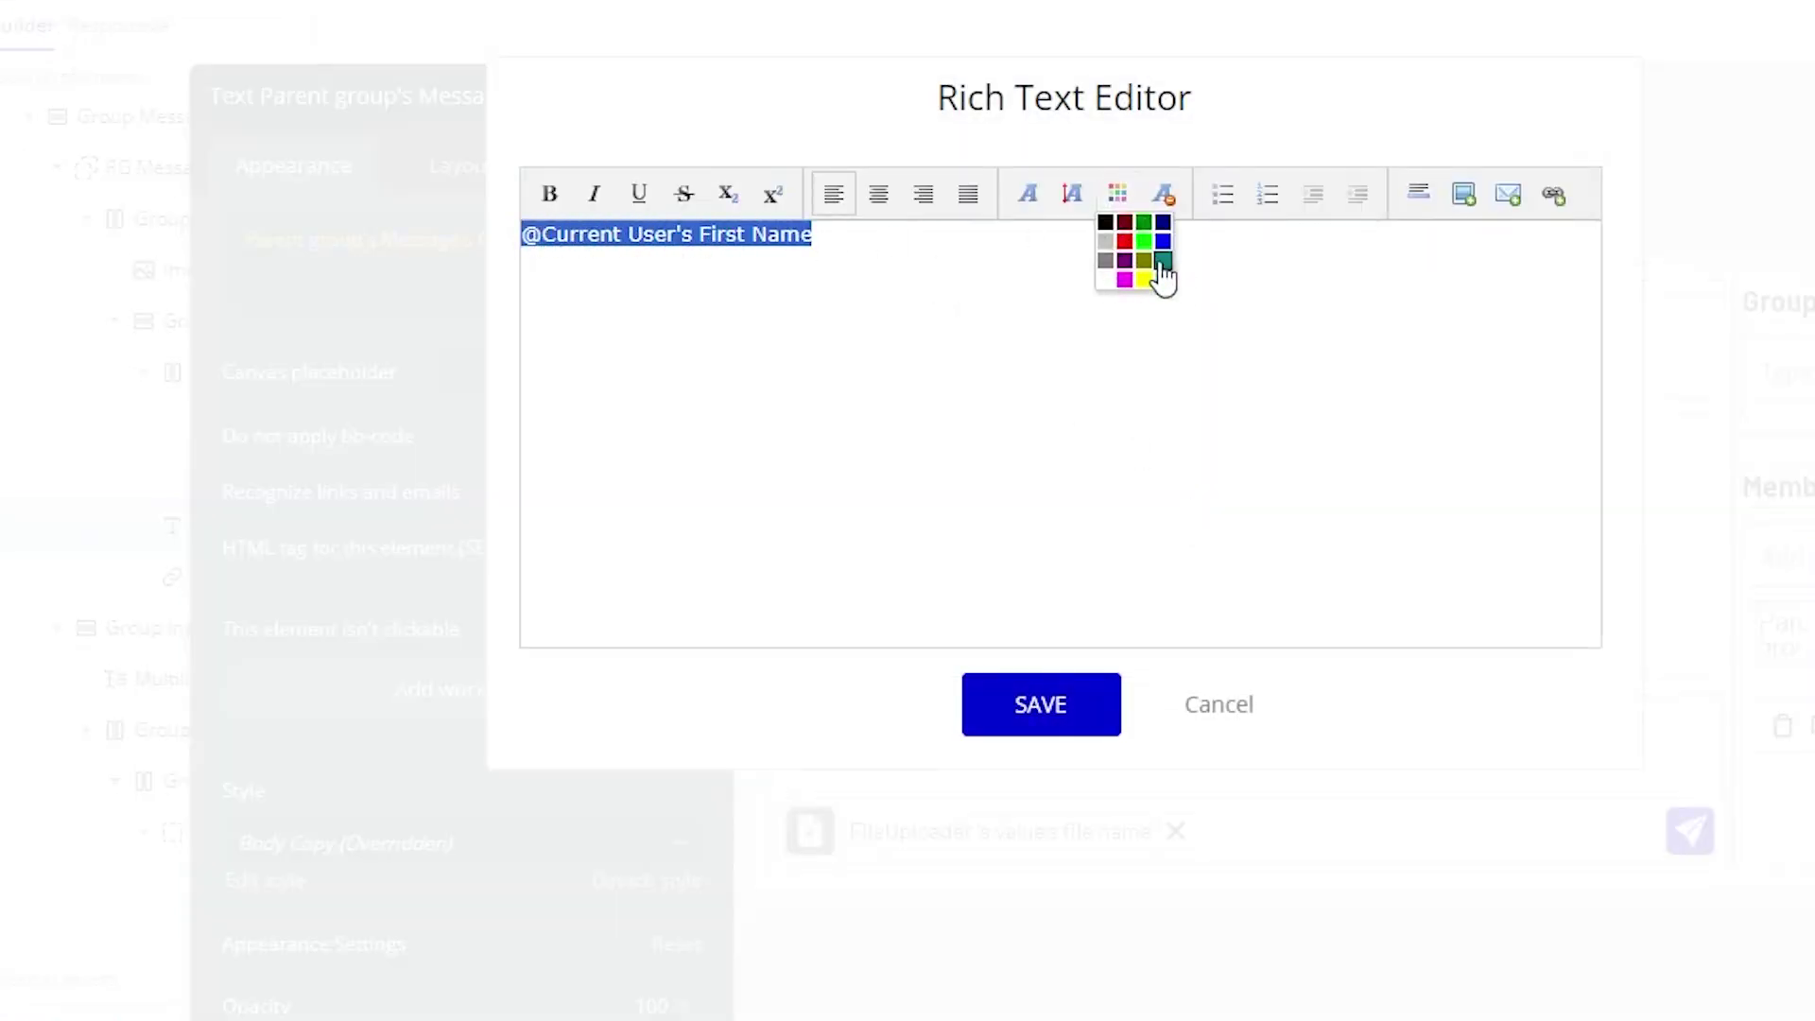
click(1205, 715)
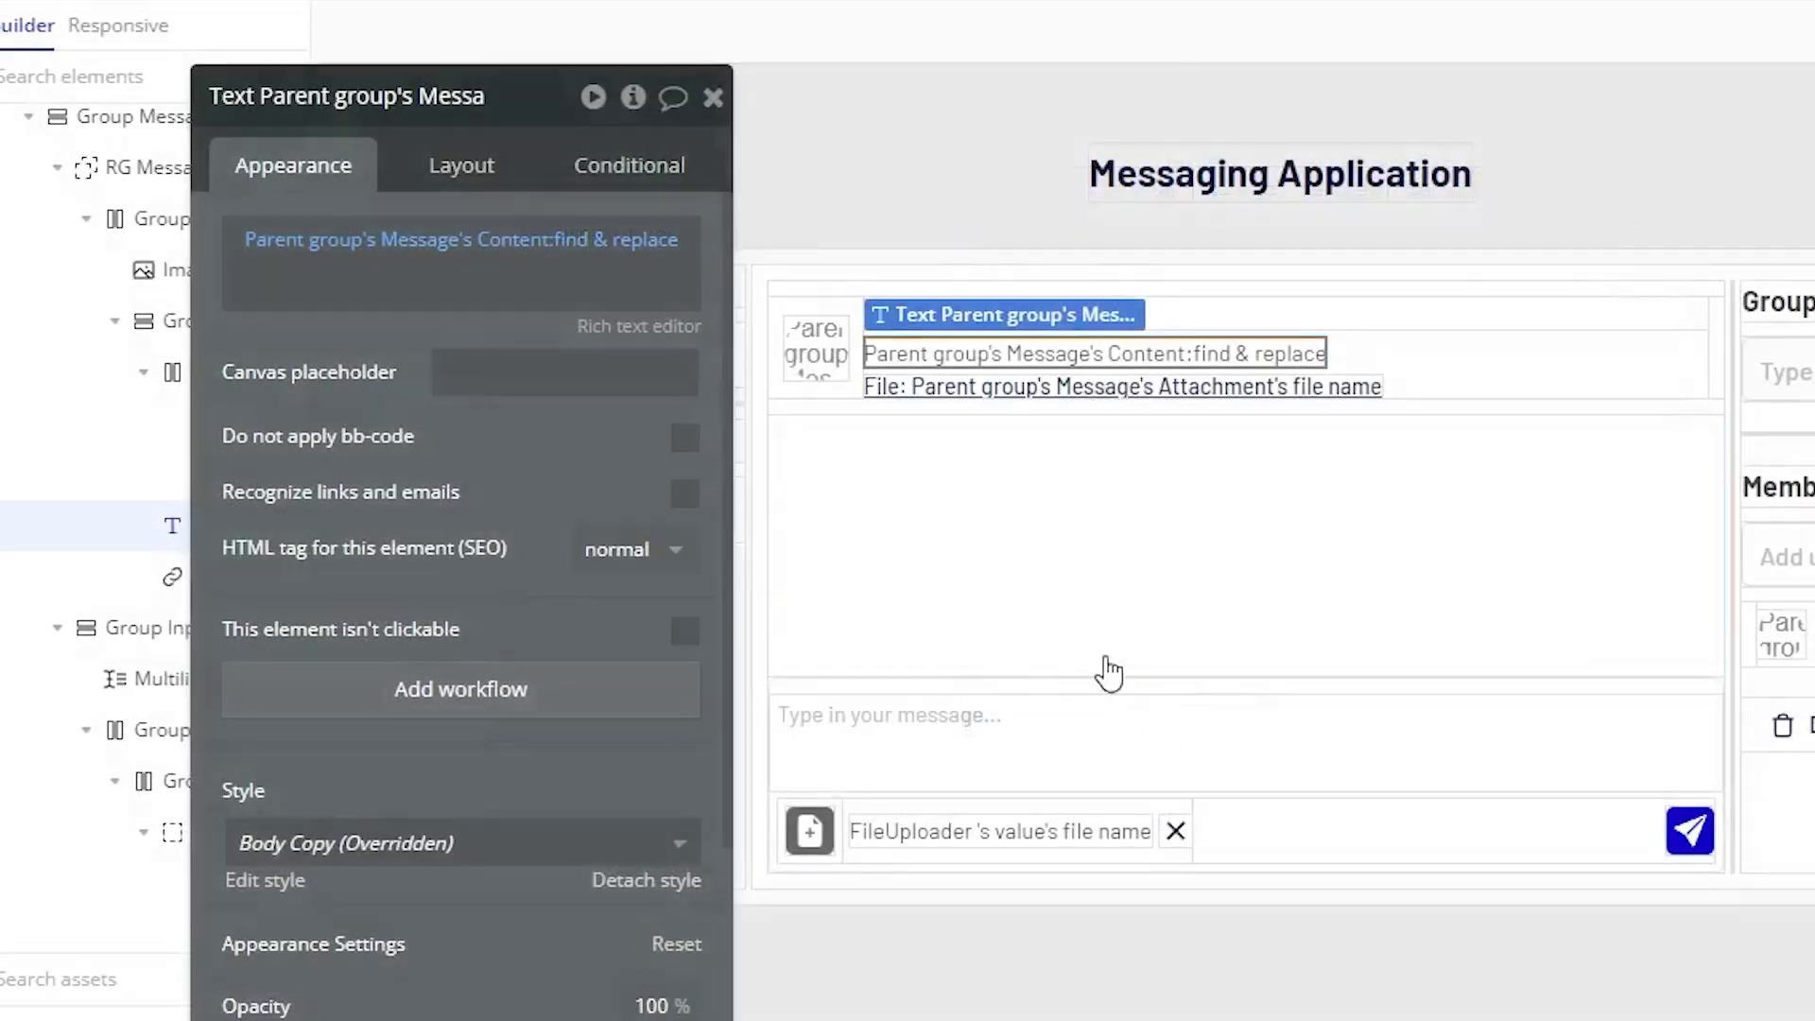
- Review the message text's find & replace settings again and switch to the running messaging app to check the highlighted mention
click(649, 237)
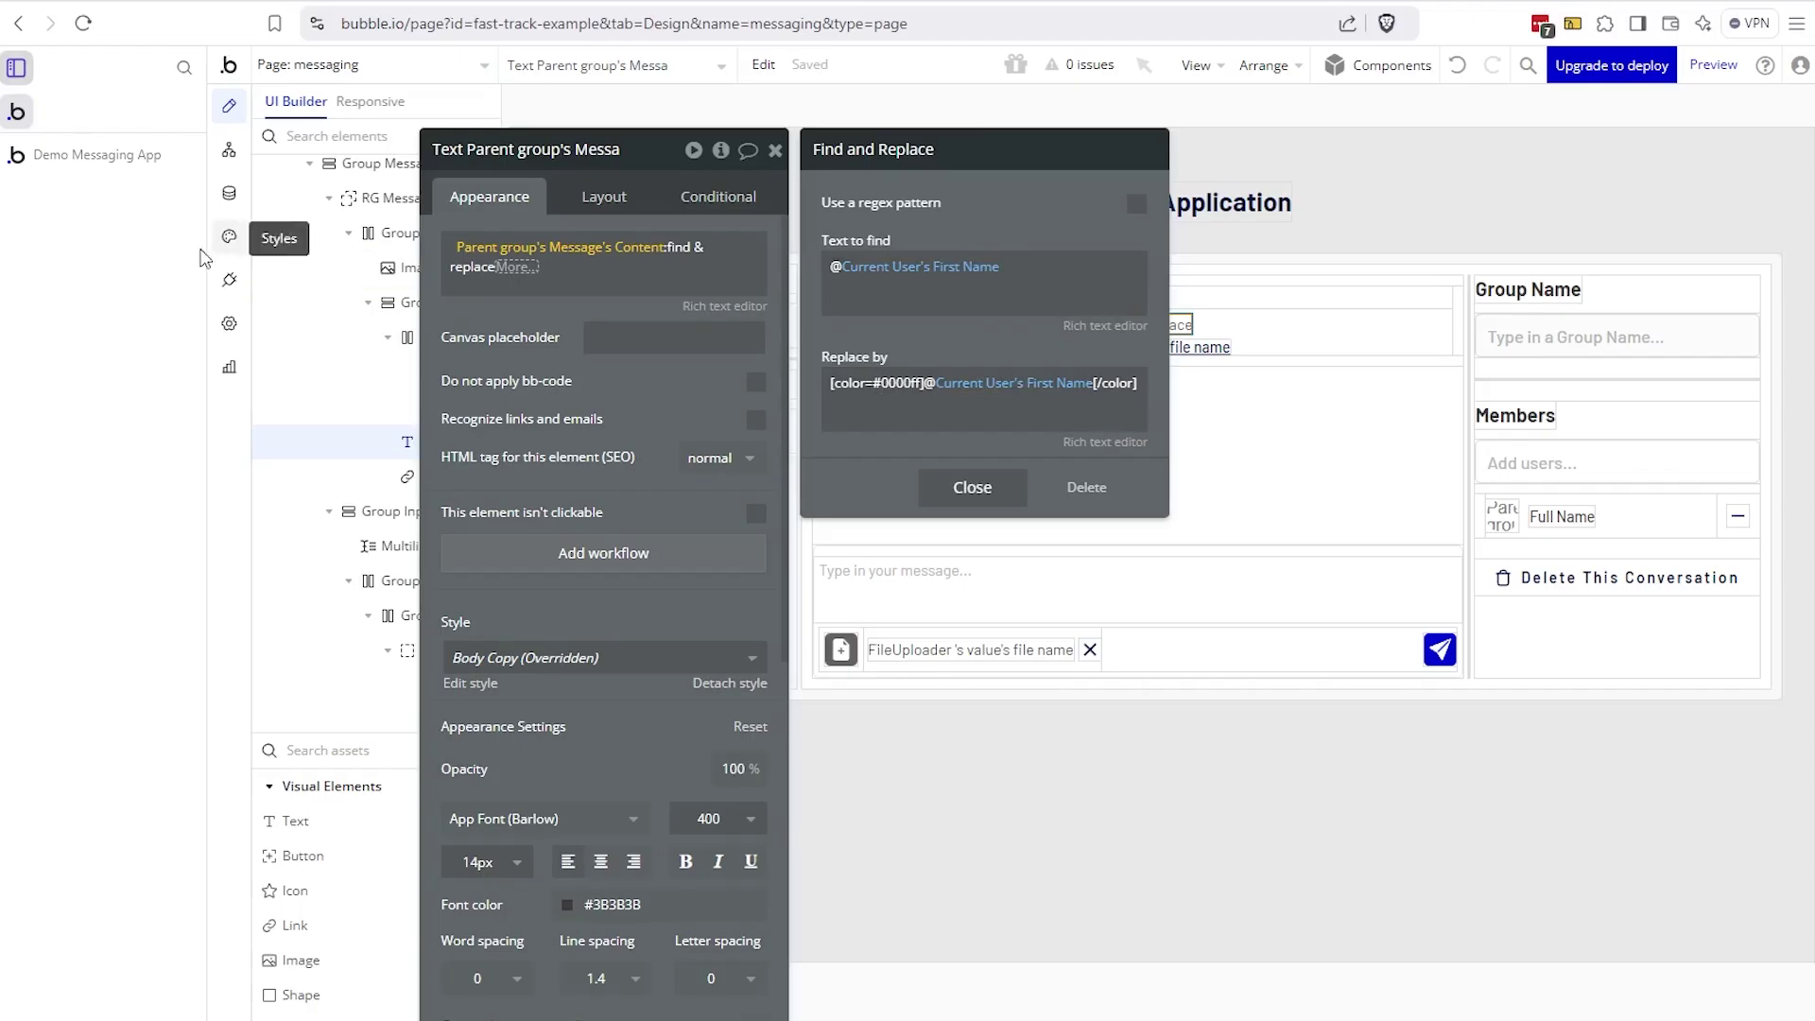
click(111, 167)
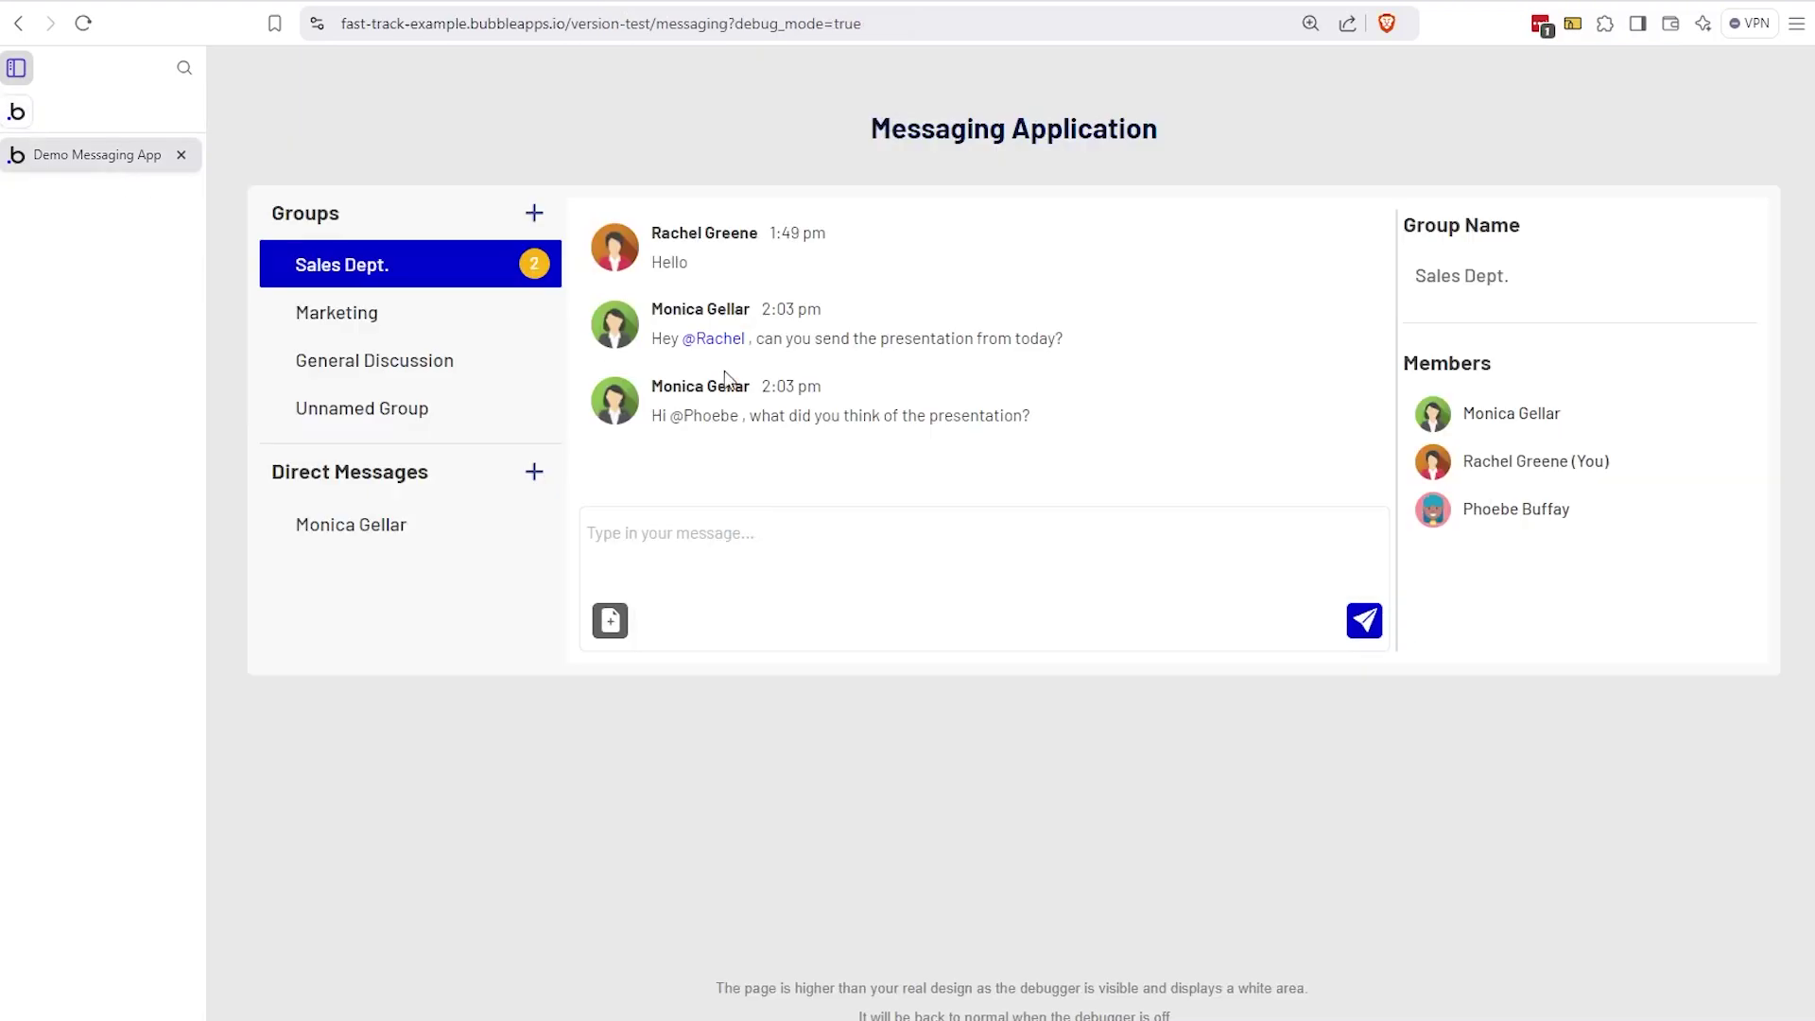